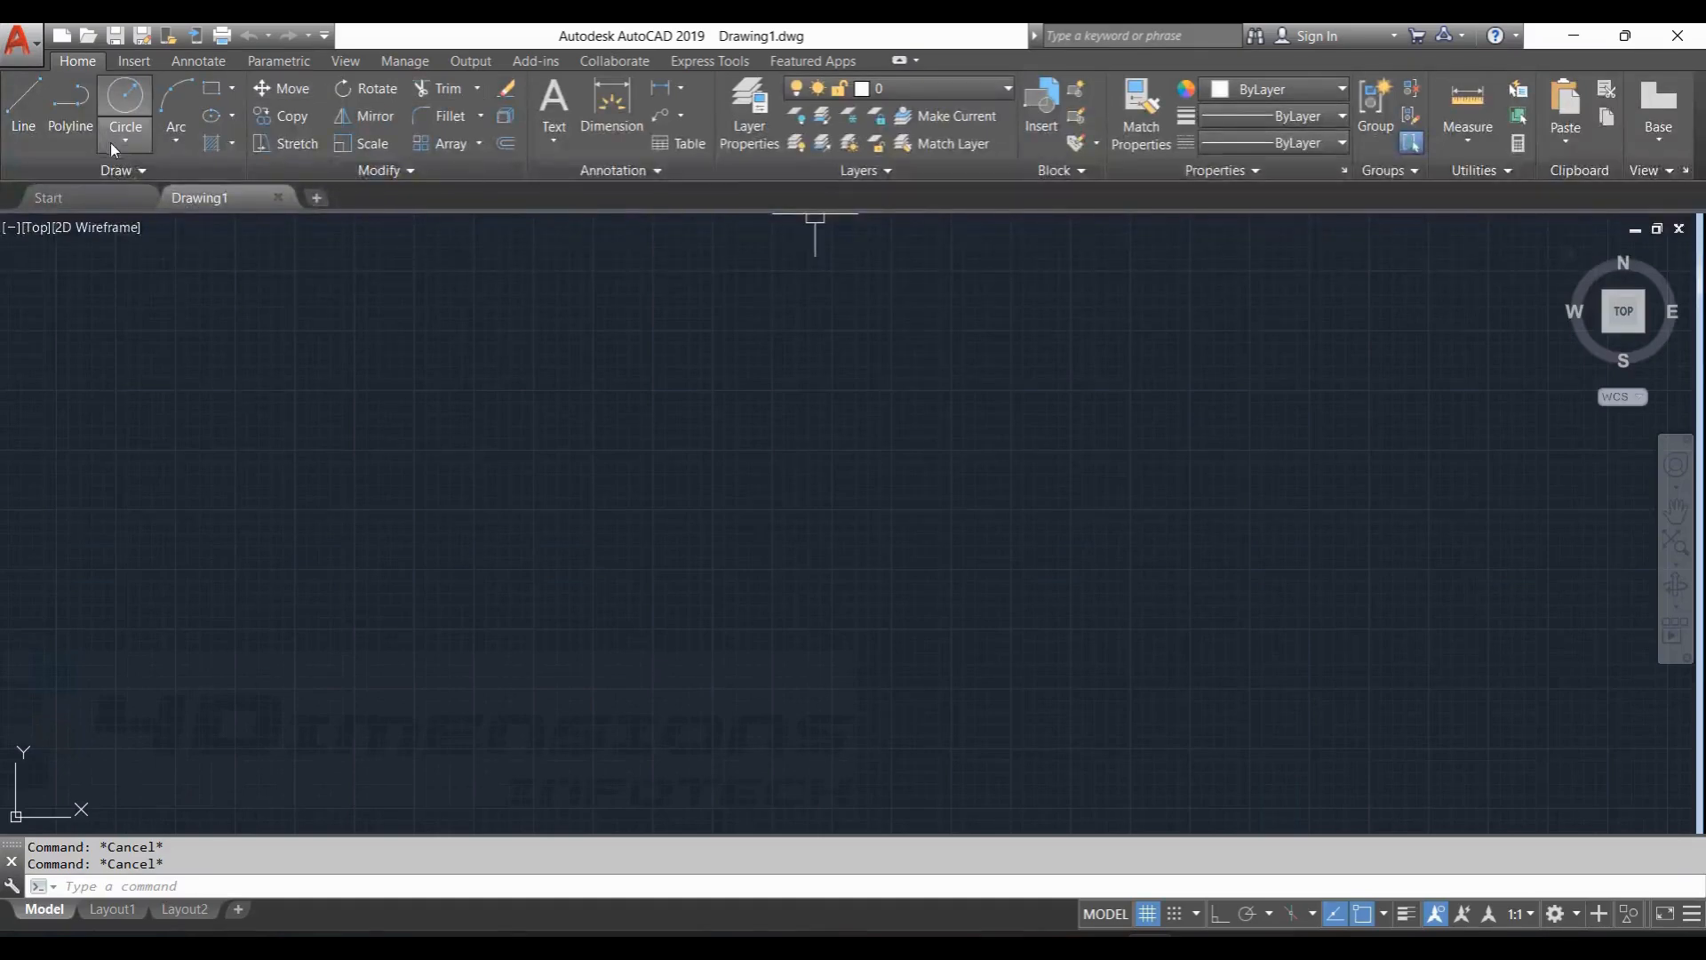
Draw a circle with a diameter of 24 in the empty drawing, using the Center, Diameter method.
left_click(125, 141)
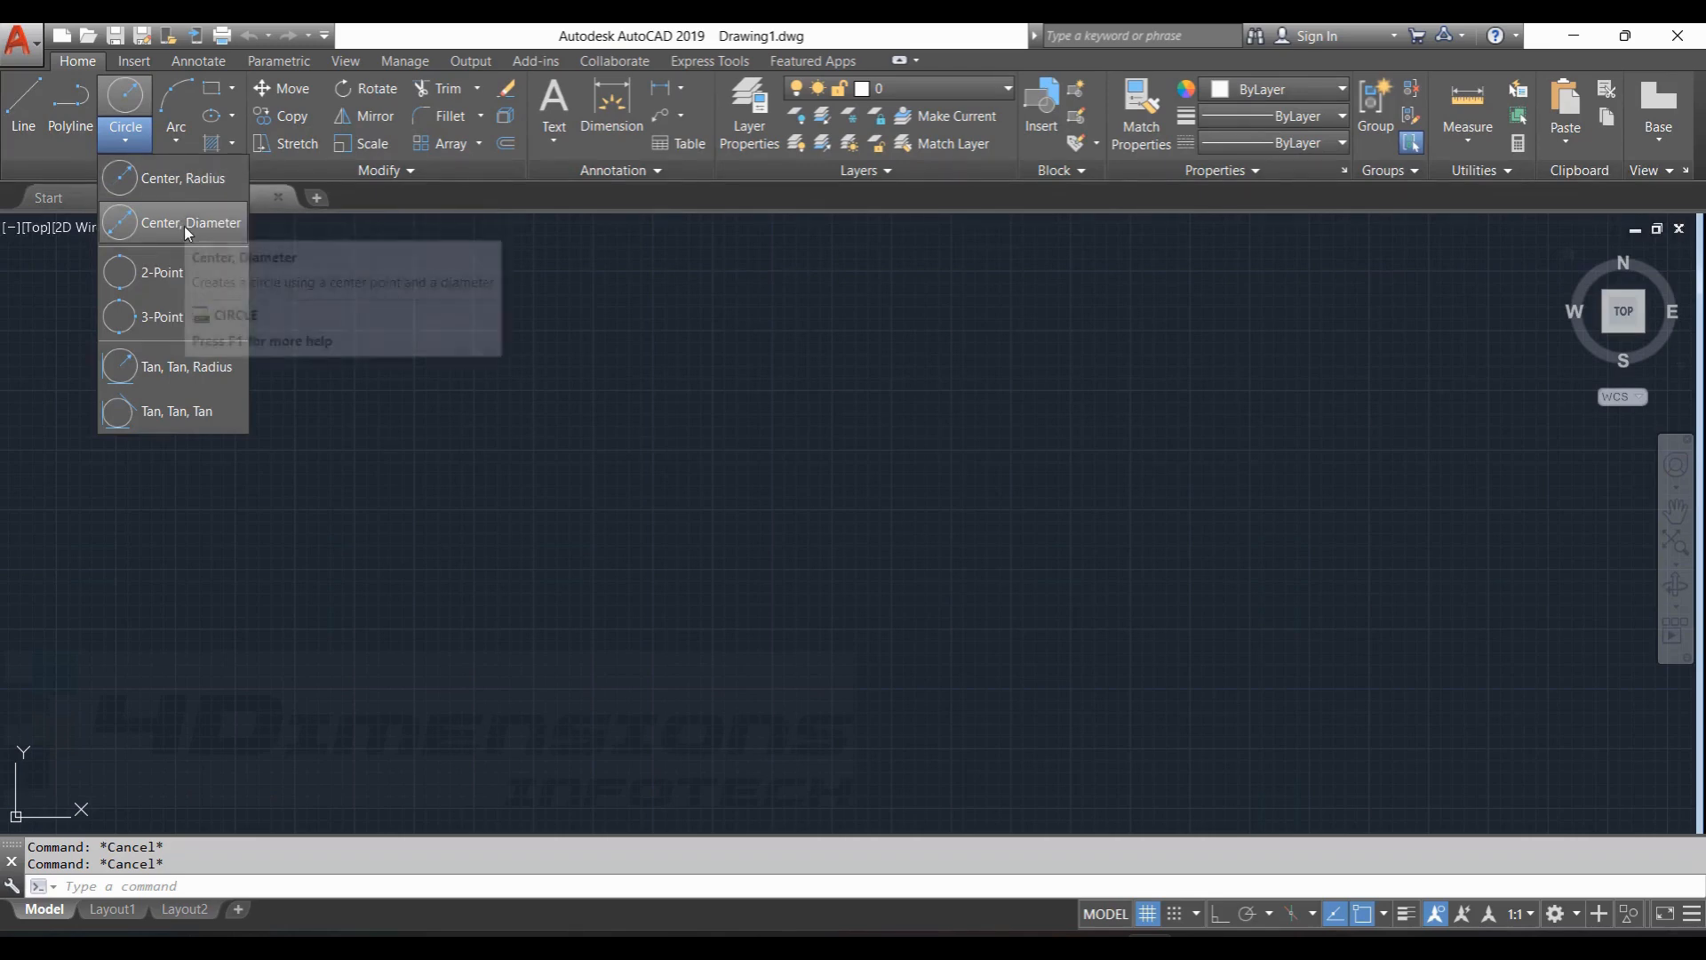
left_click(187, 227)
left_click(709, 523)
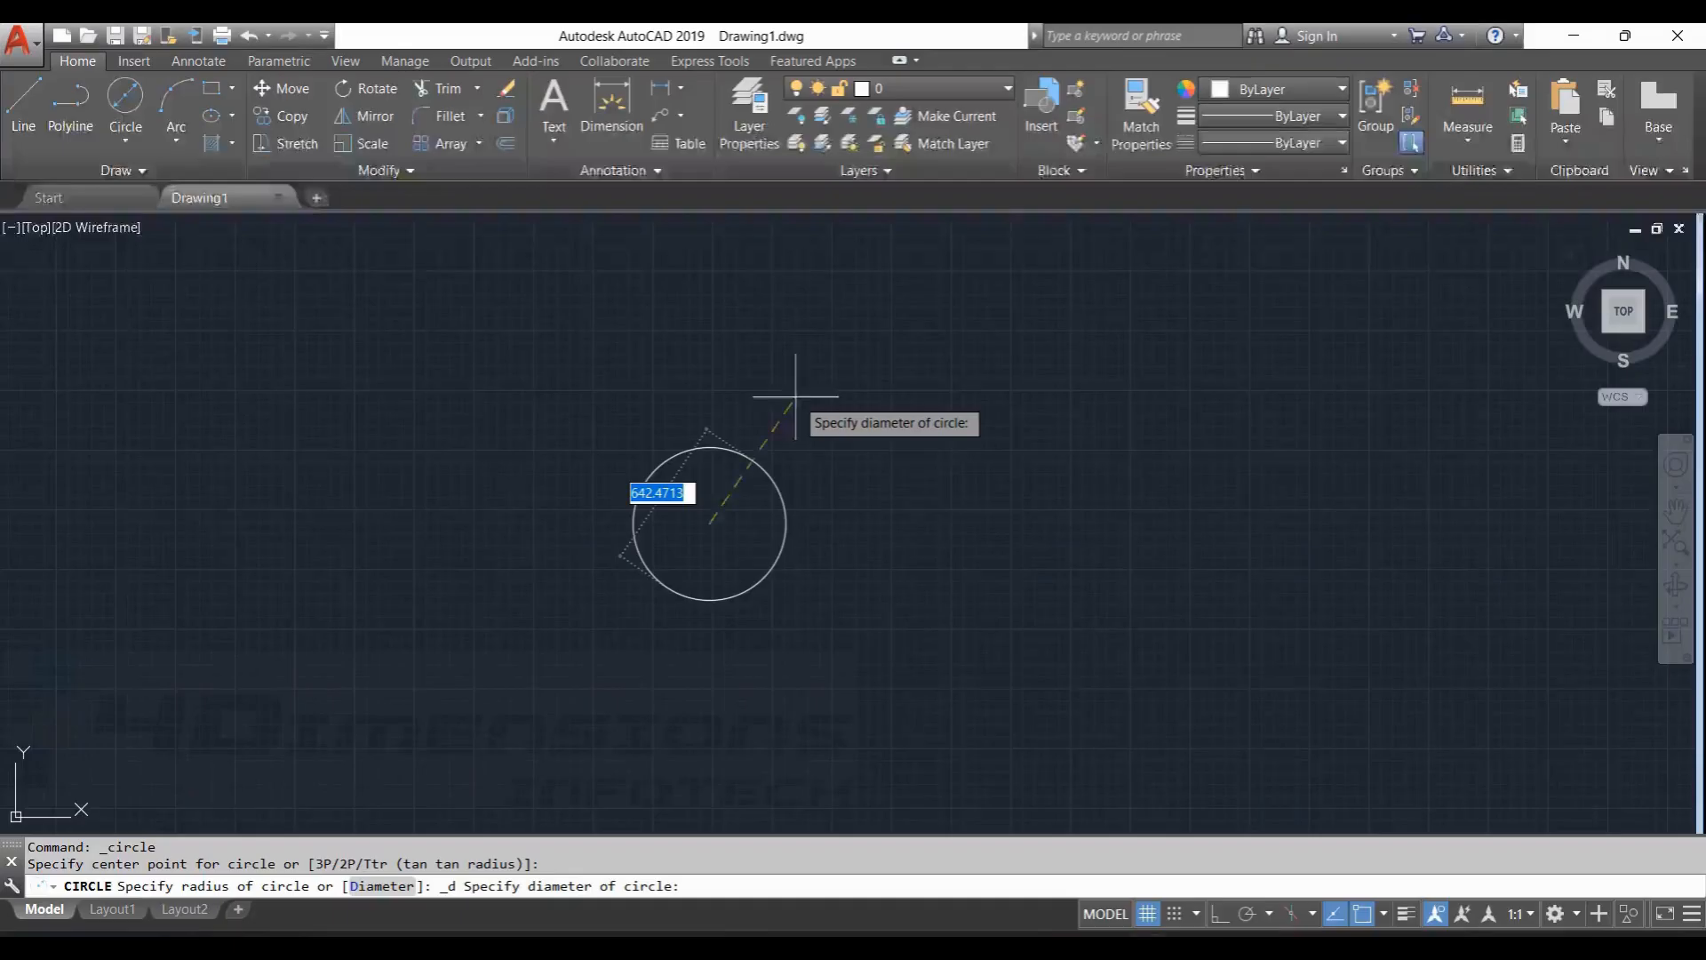
type("24")
key("Return")
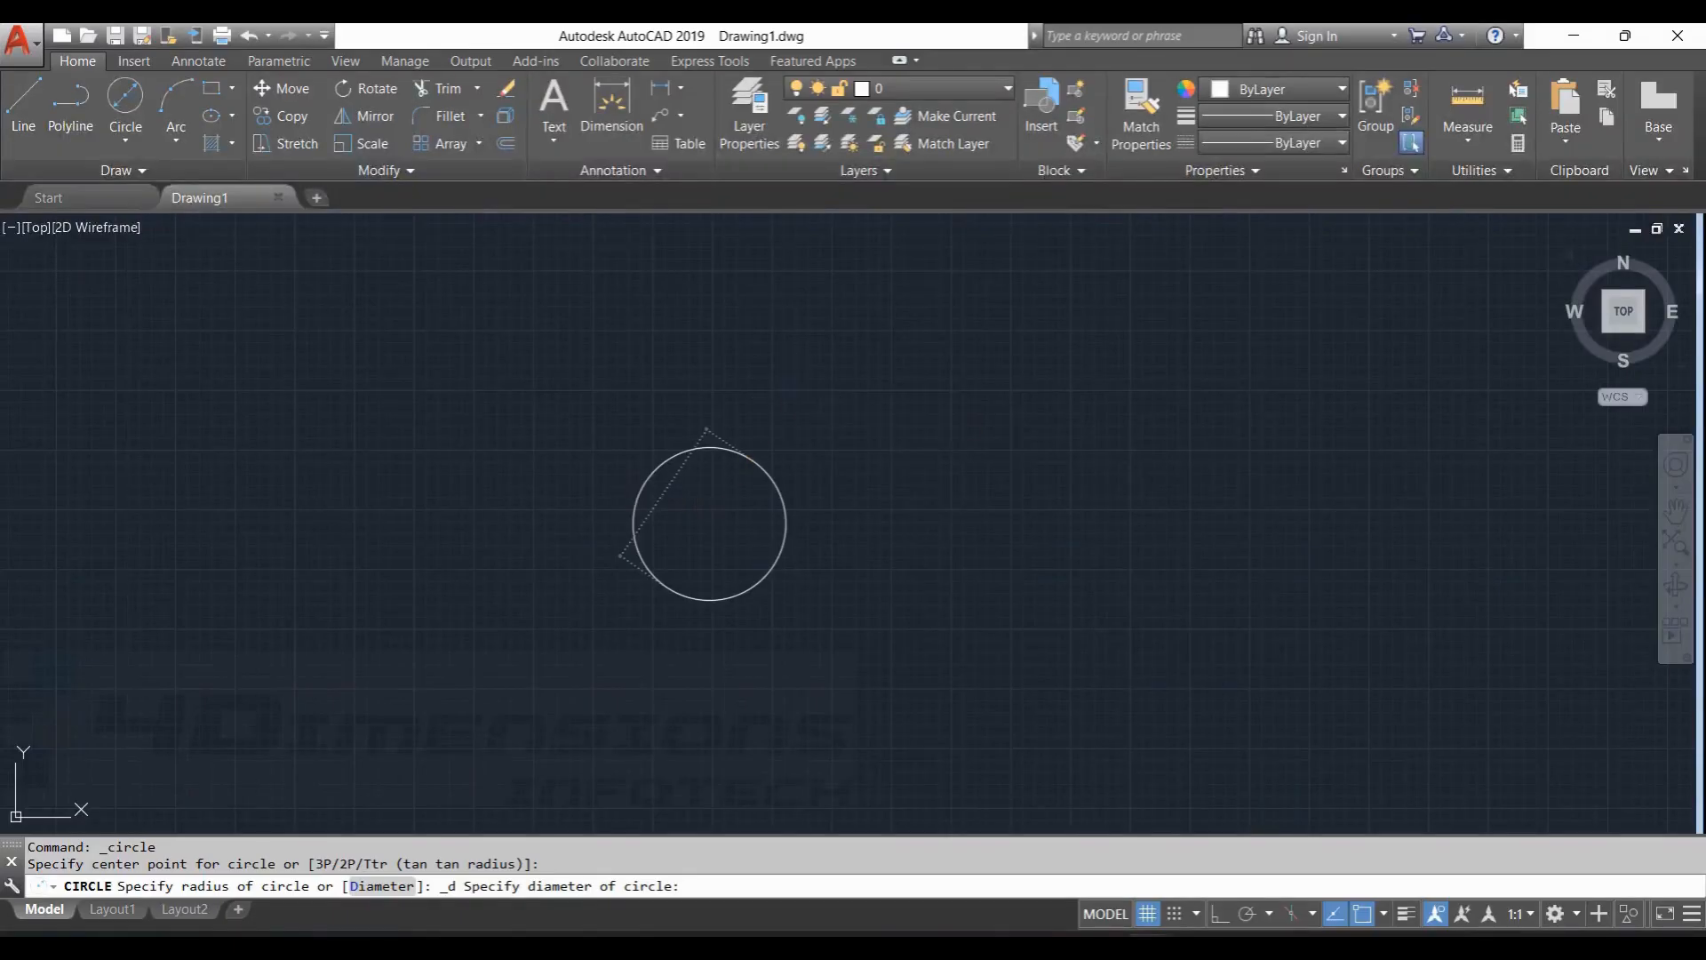
scroll(620, 577, "up", 10)
scroll(880, 418, "down", 4)
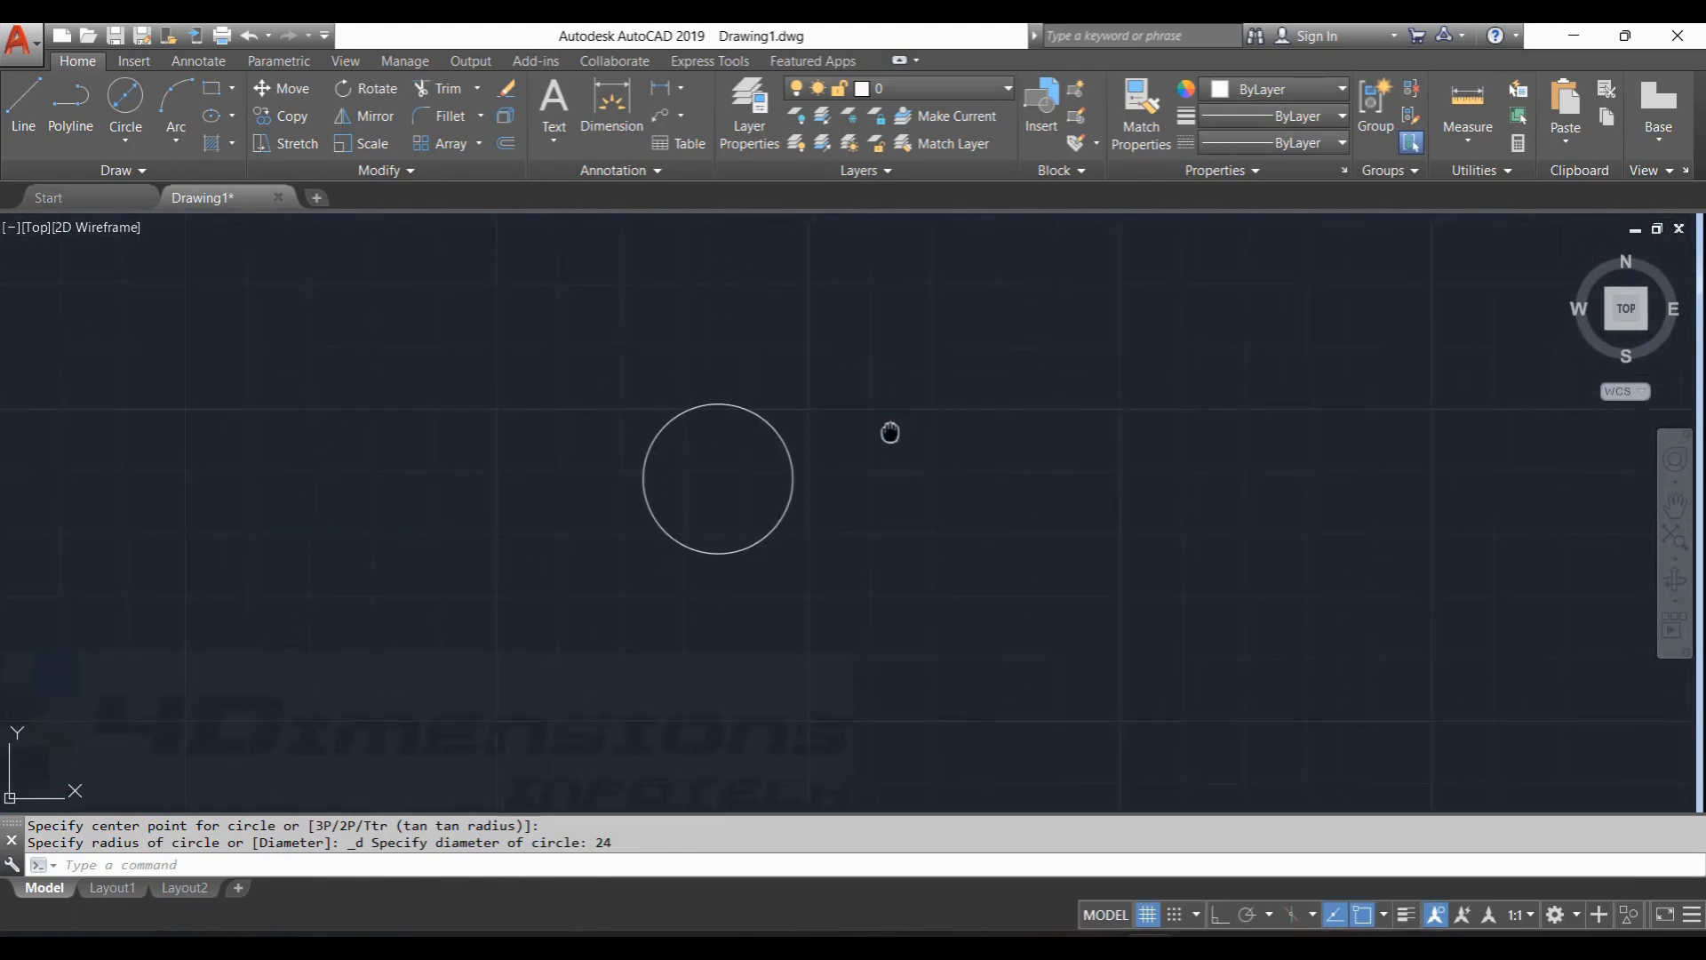
Check the outer diameter in the reference PDF and draw a concentric circle with a diameter of 52 around the first circle.
left_click(129, 100)
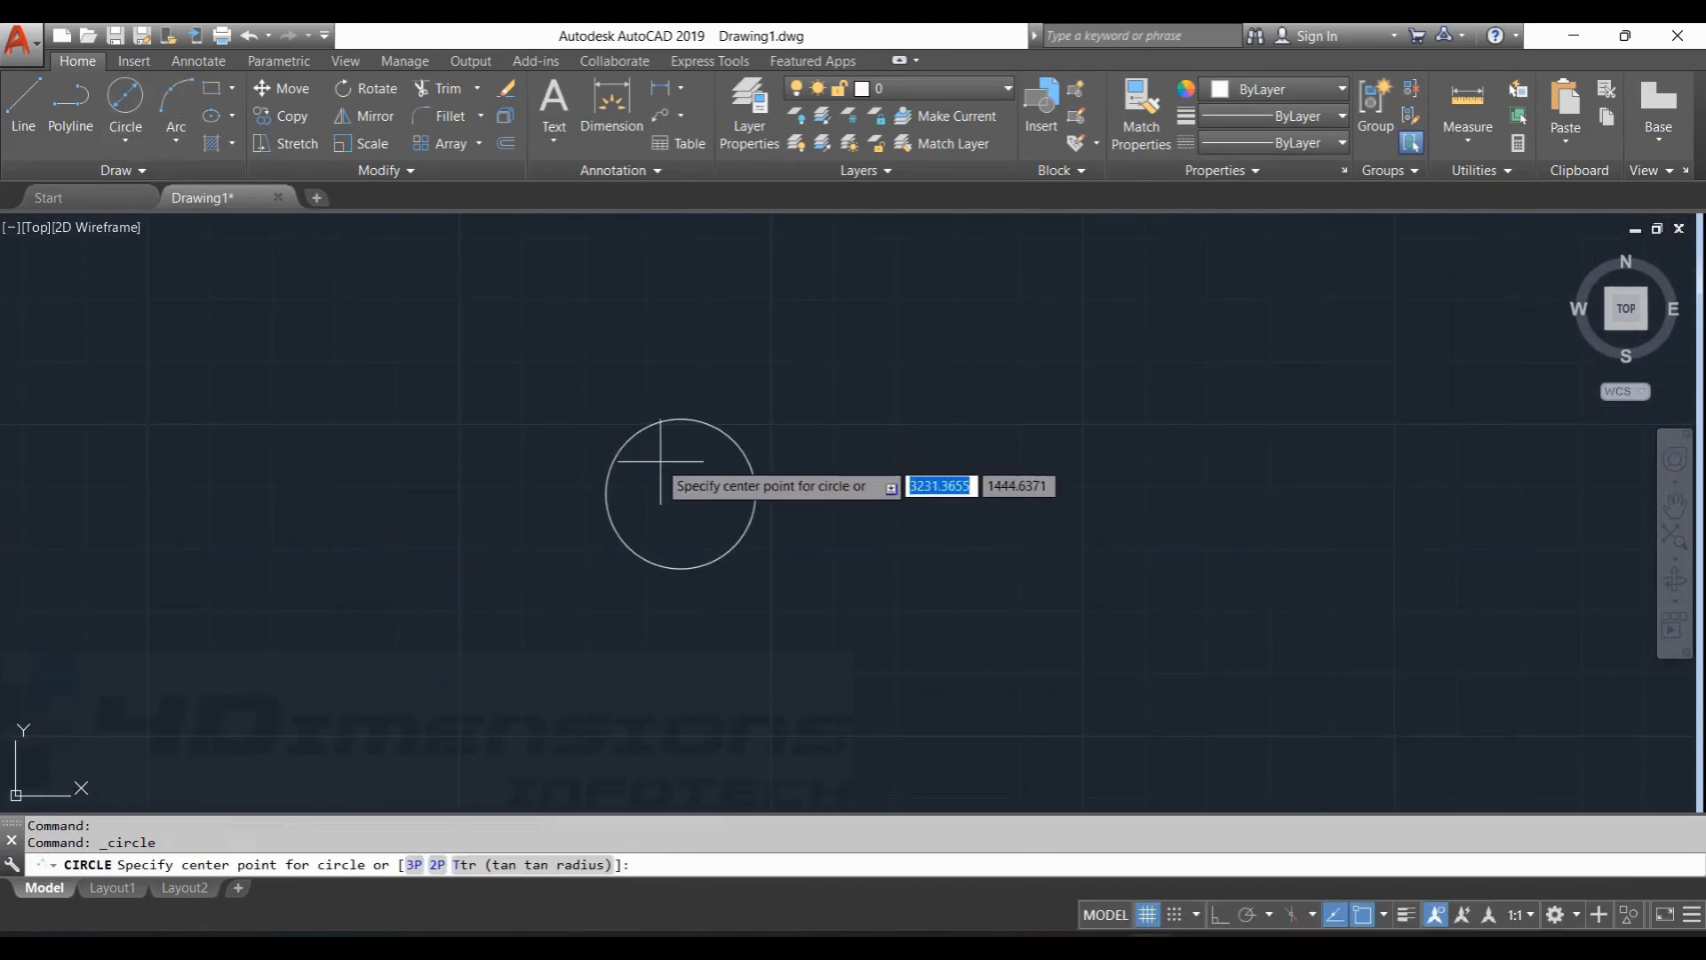
key("alt+Tab")
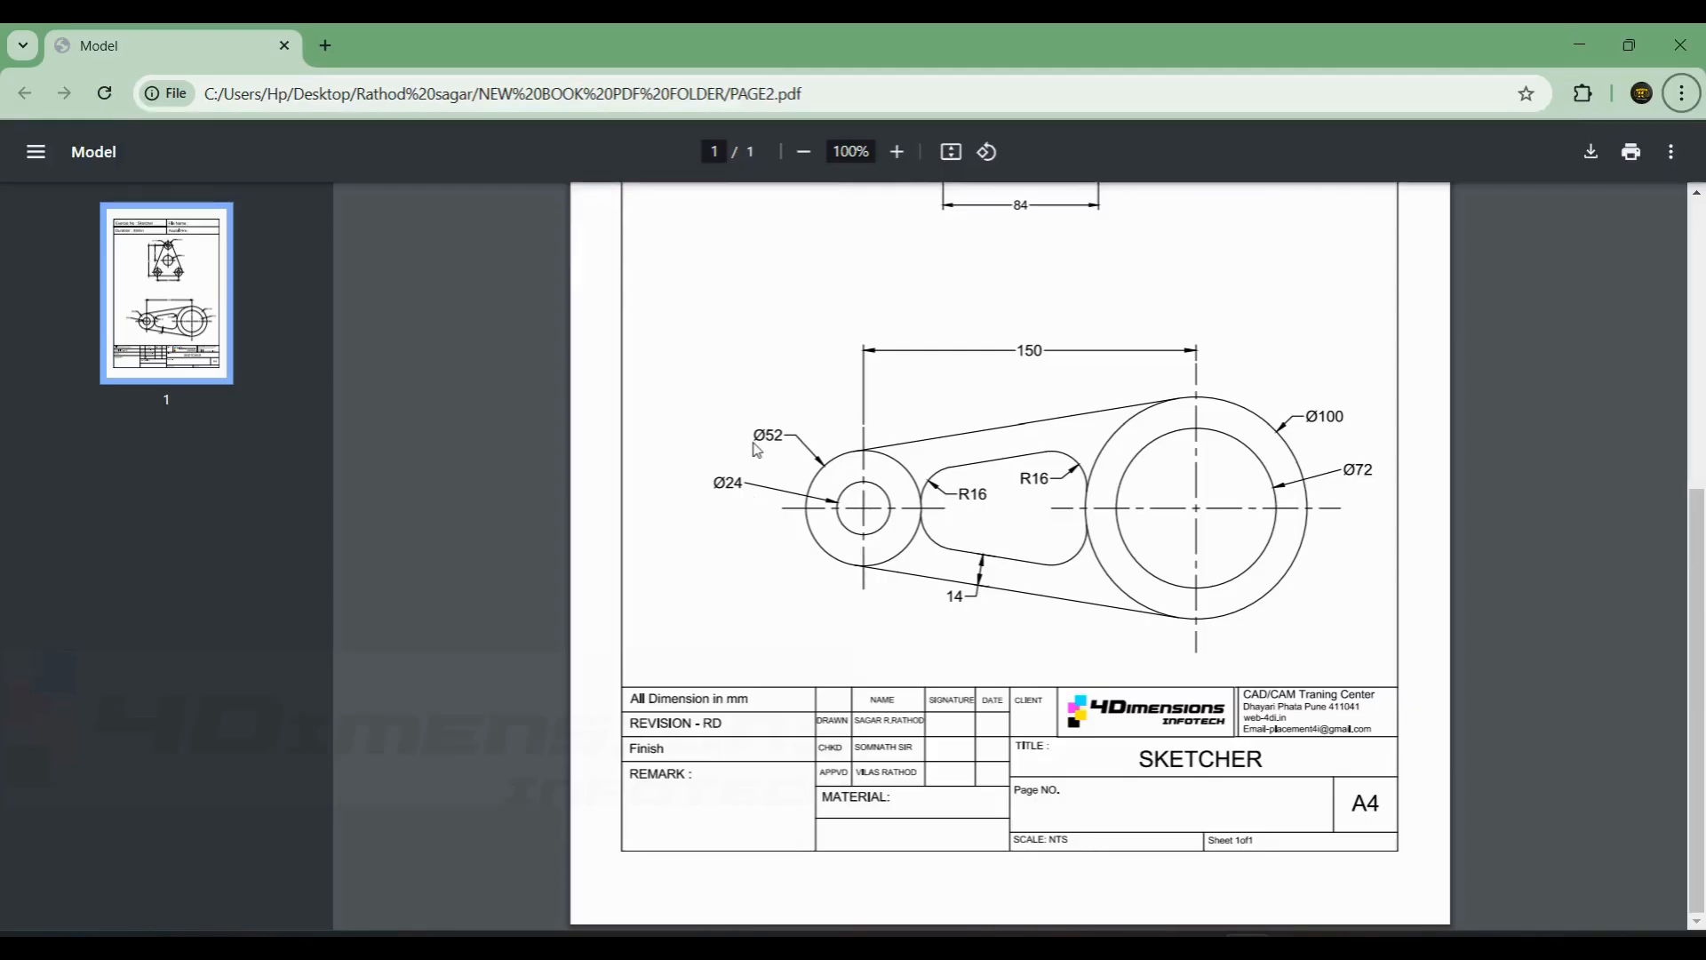
key("alt+Tab")
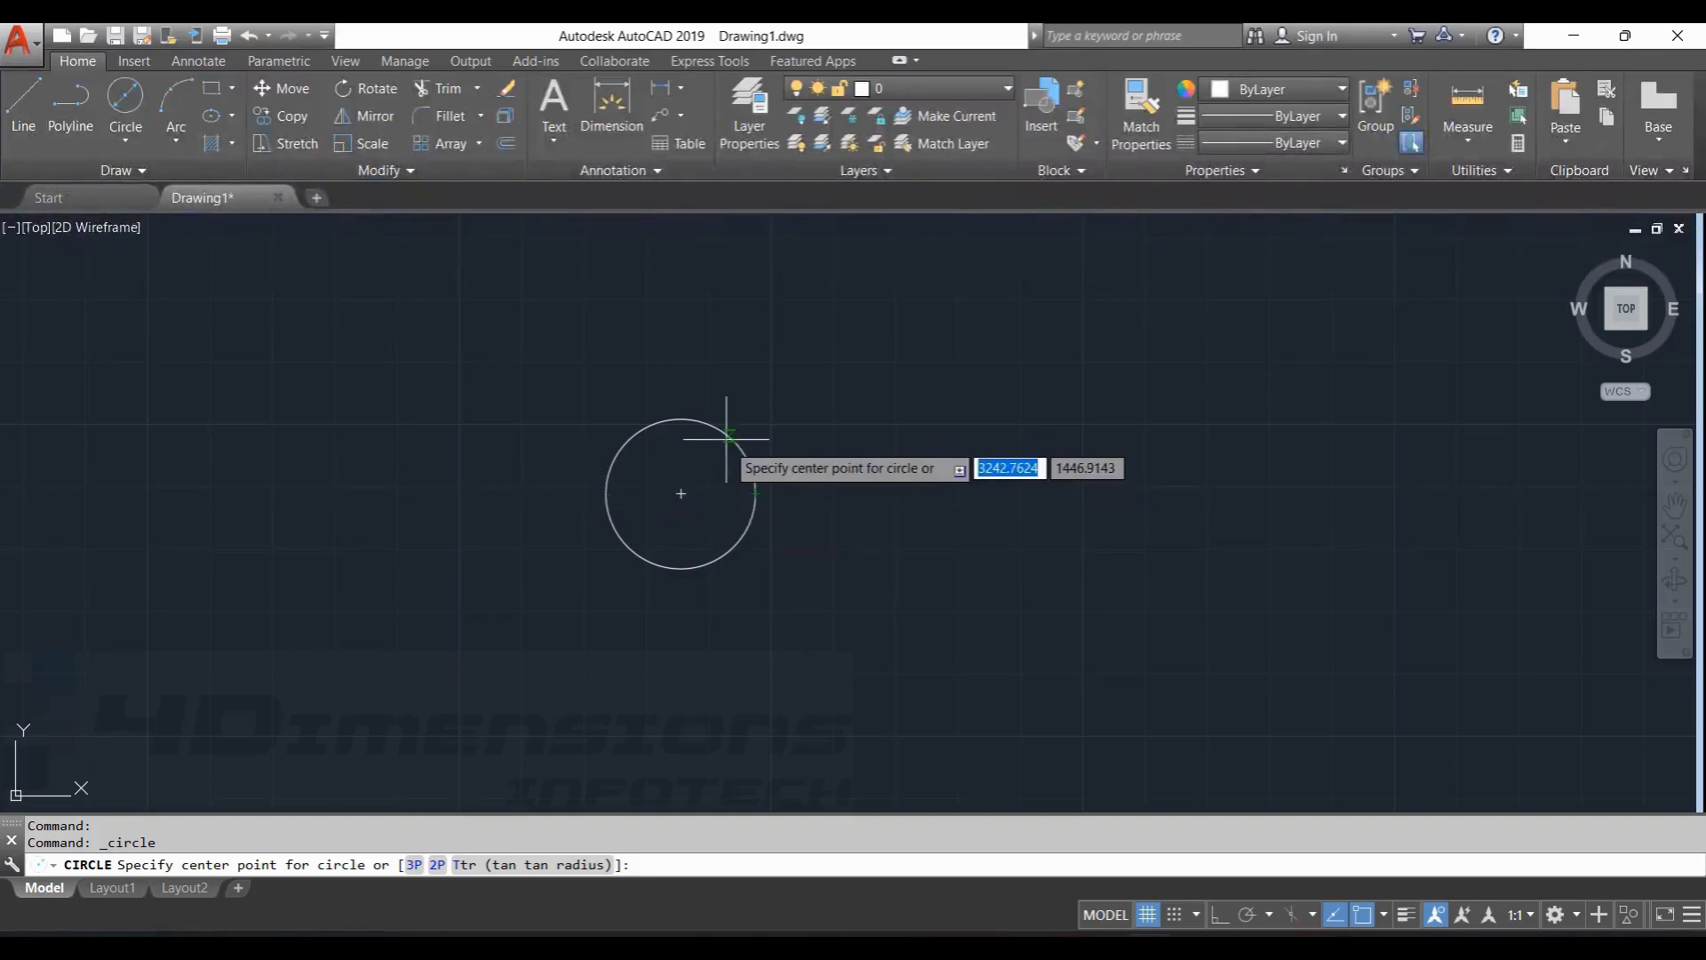
left_click(682, 493)
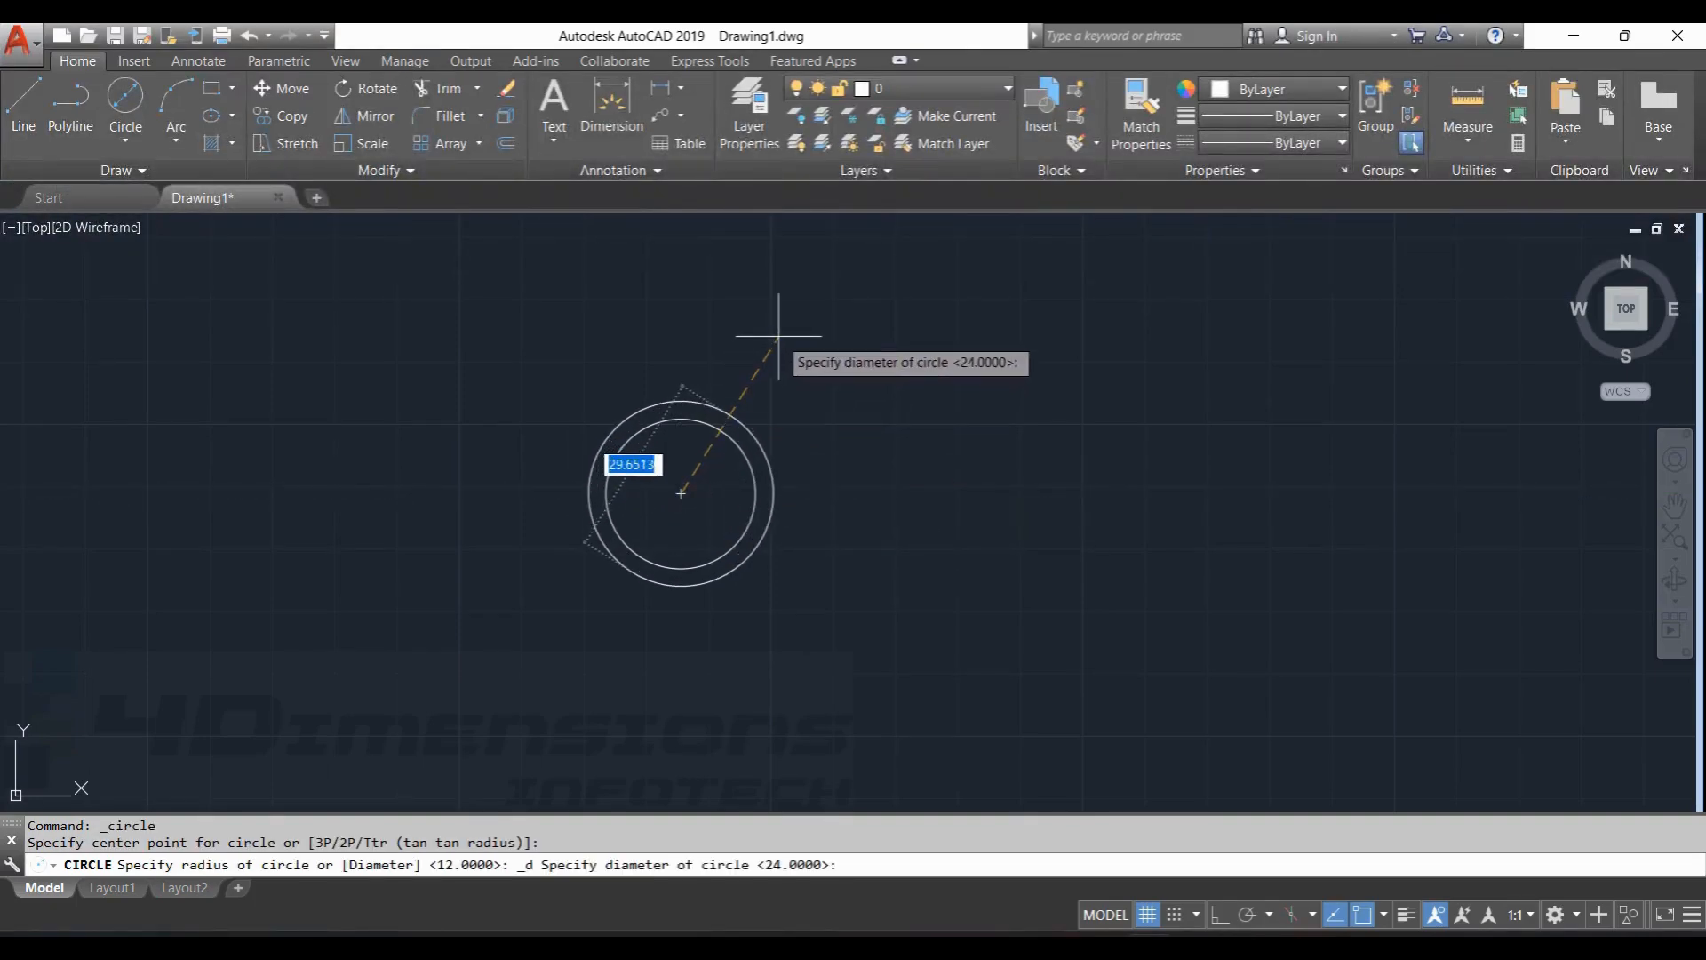
type("52")
key("Return")
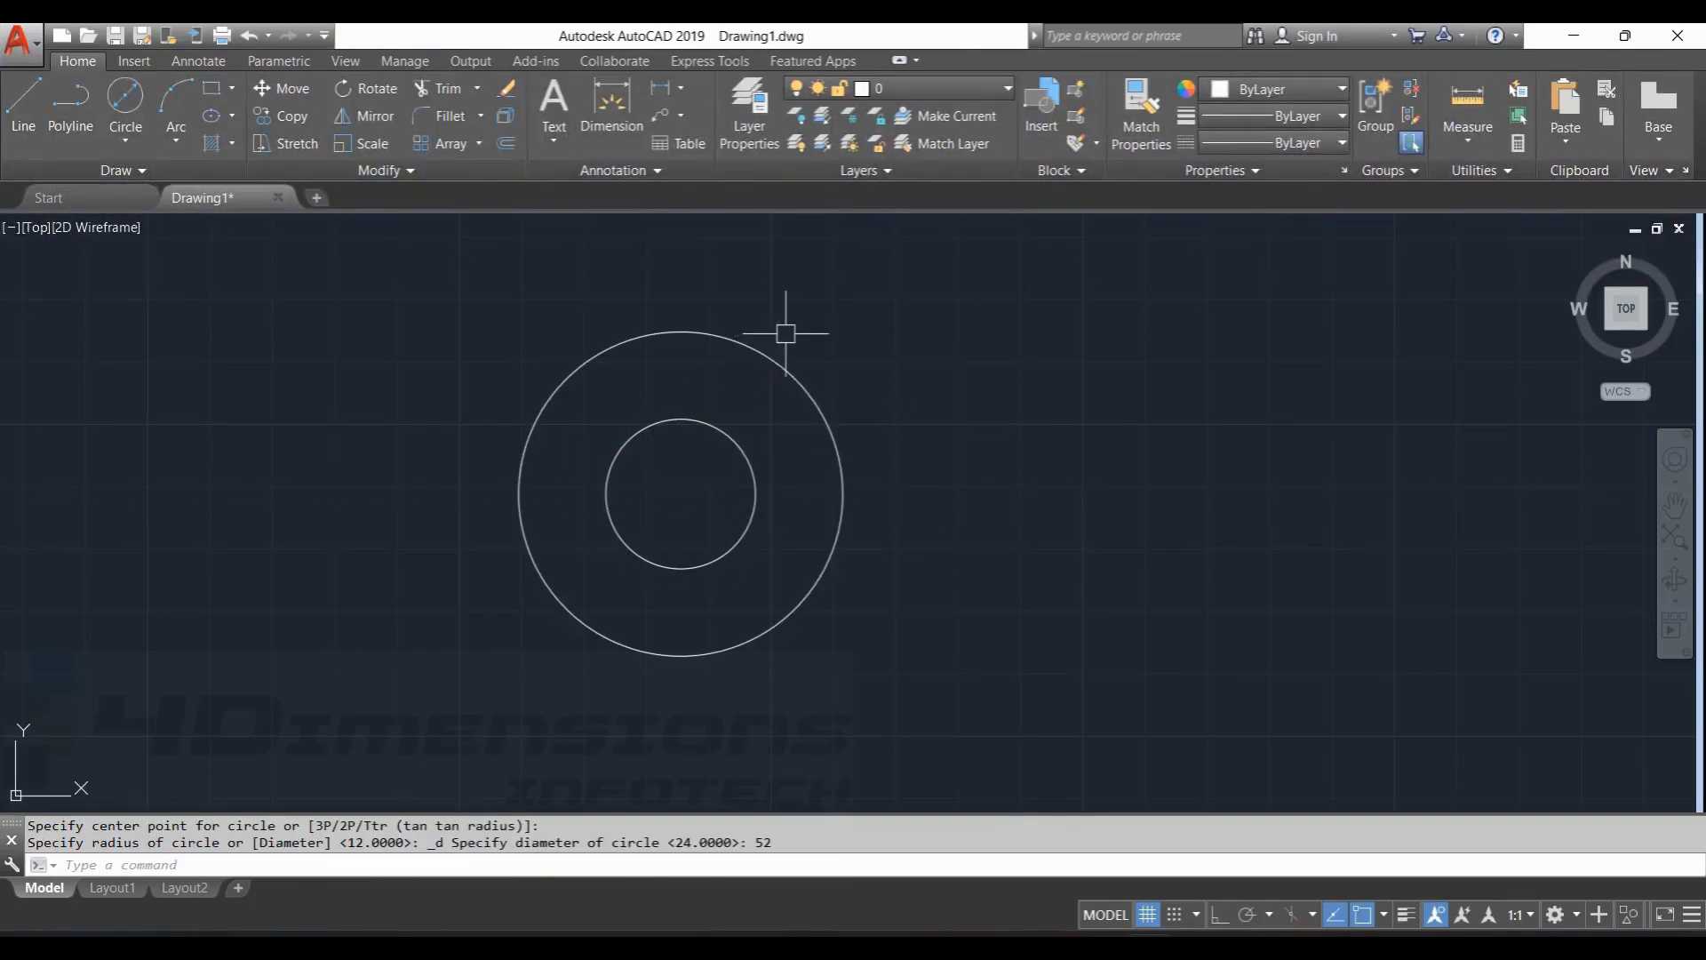
key("Escape")
key("Escape")
Consult the reference PDF and create a layer named cen with index colour 40.
scroll(948, 476, "down", 6)
middle_click_drag(948, 476, 739, 478)
key("alt+Tab")
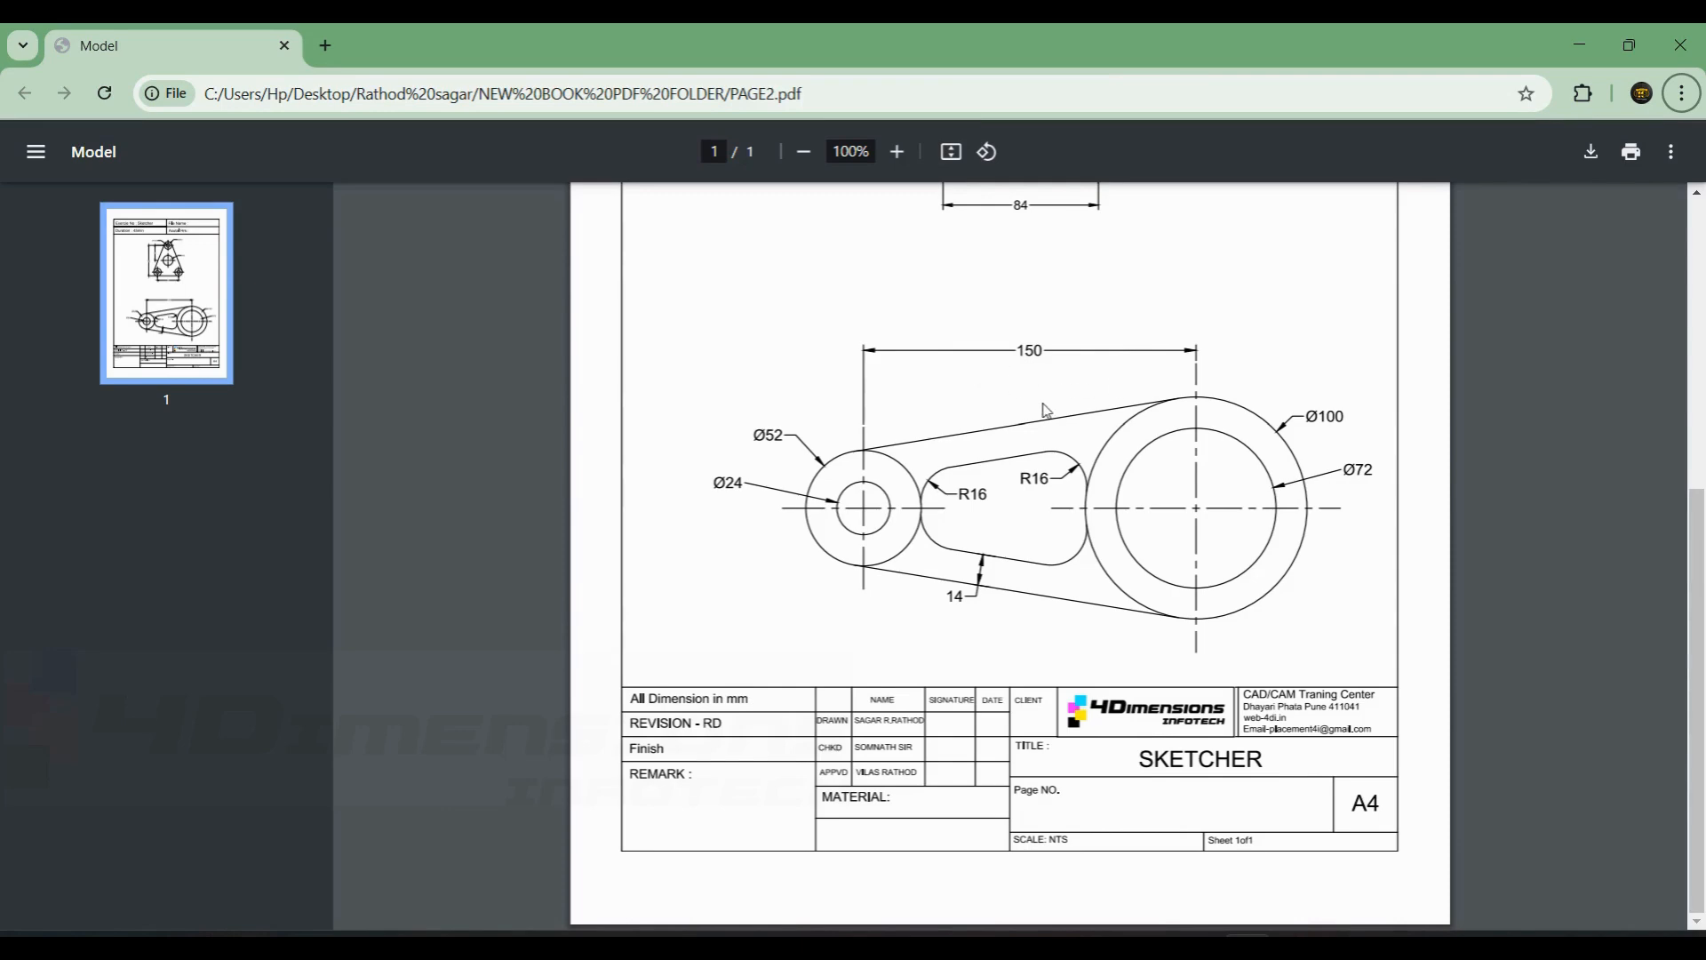
key("alt+Tab")
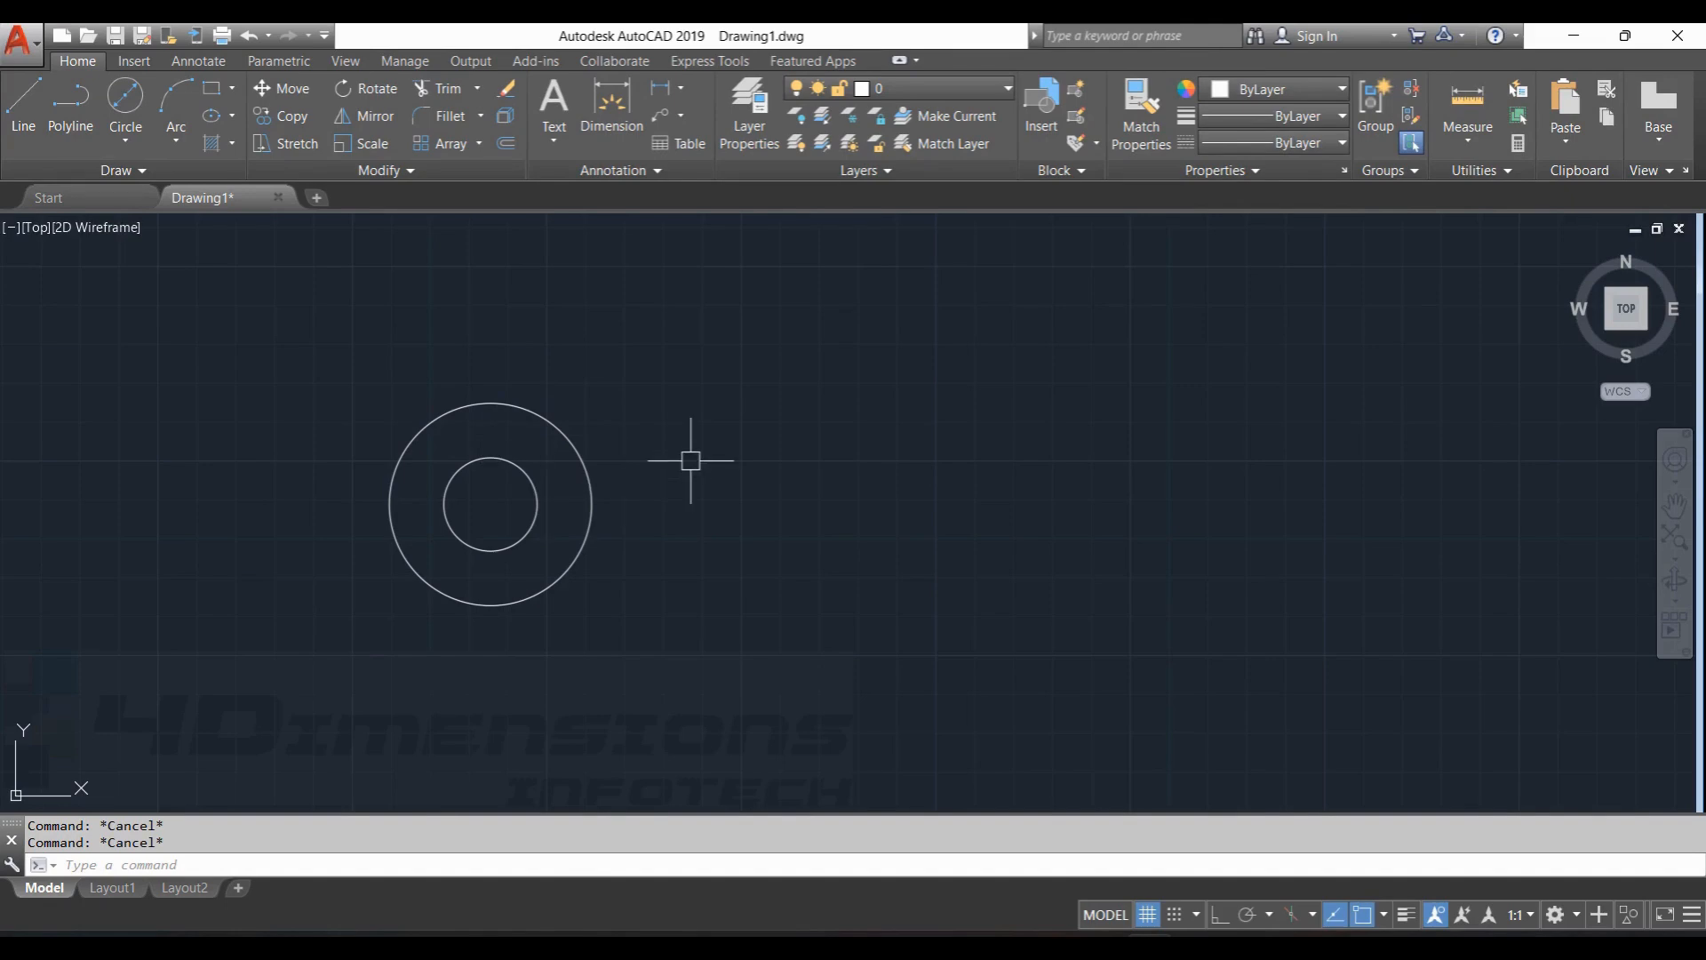
left_click(749, 116)
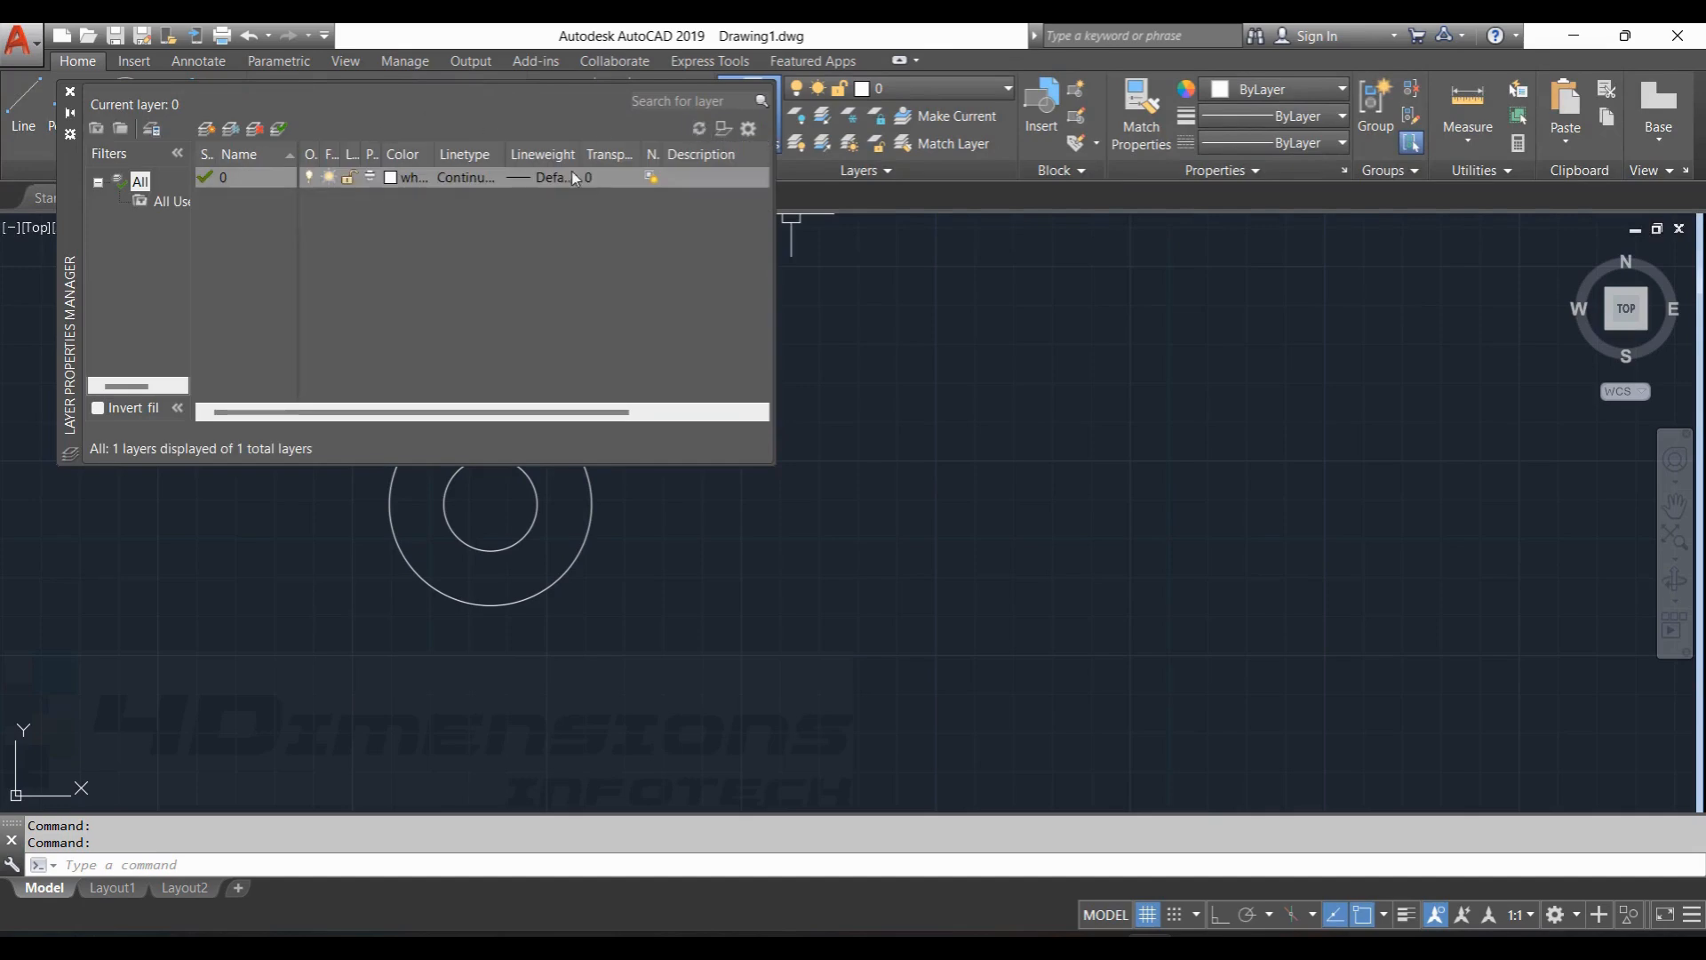
left_click(207, 129)
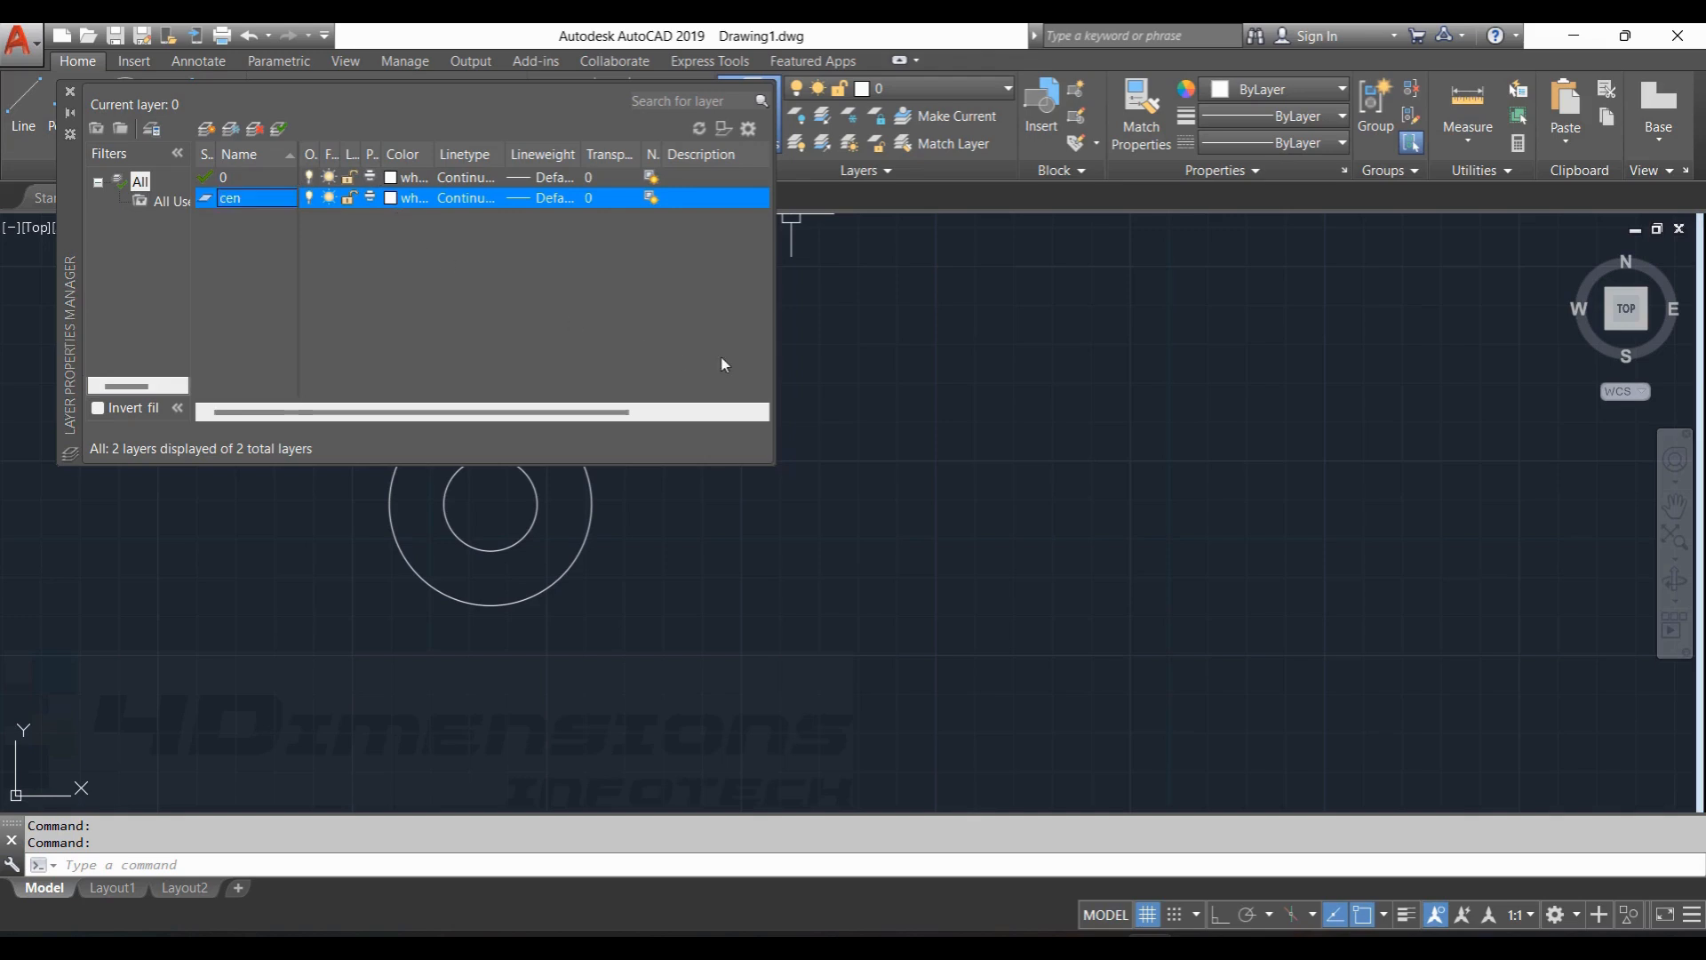
left_click(391, 199)
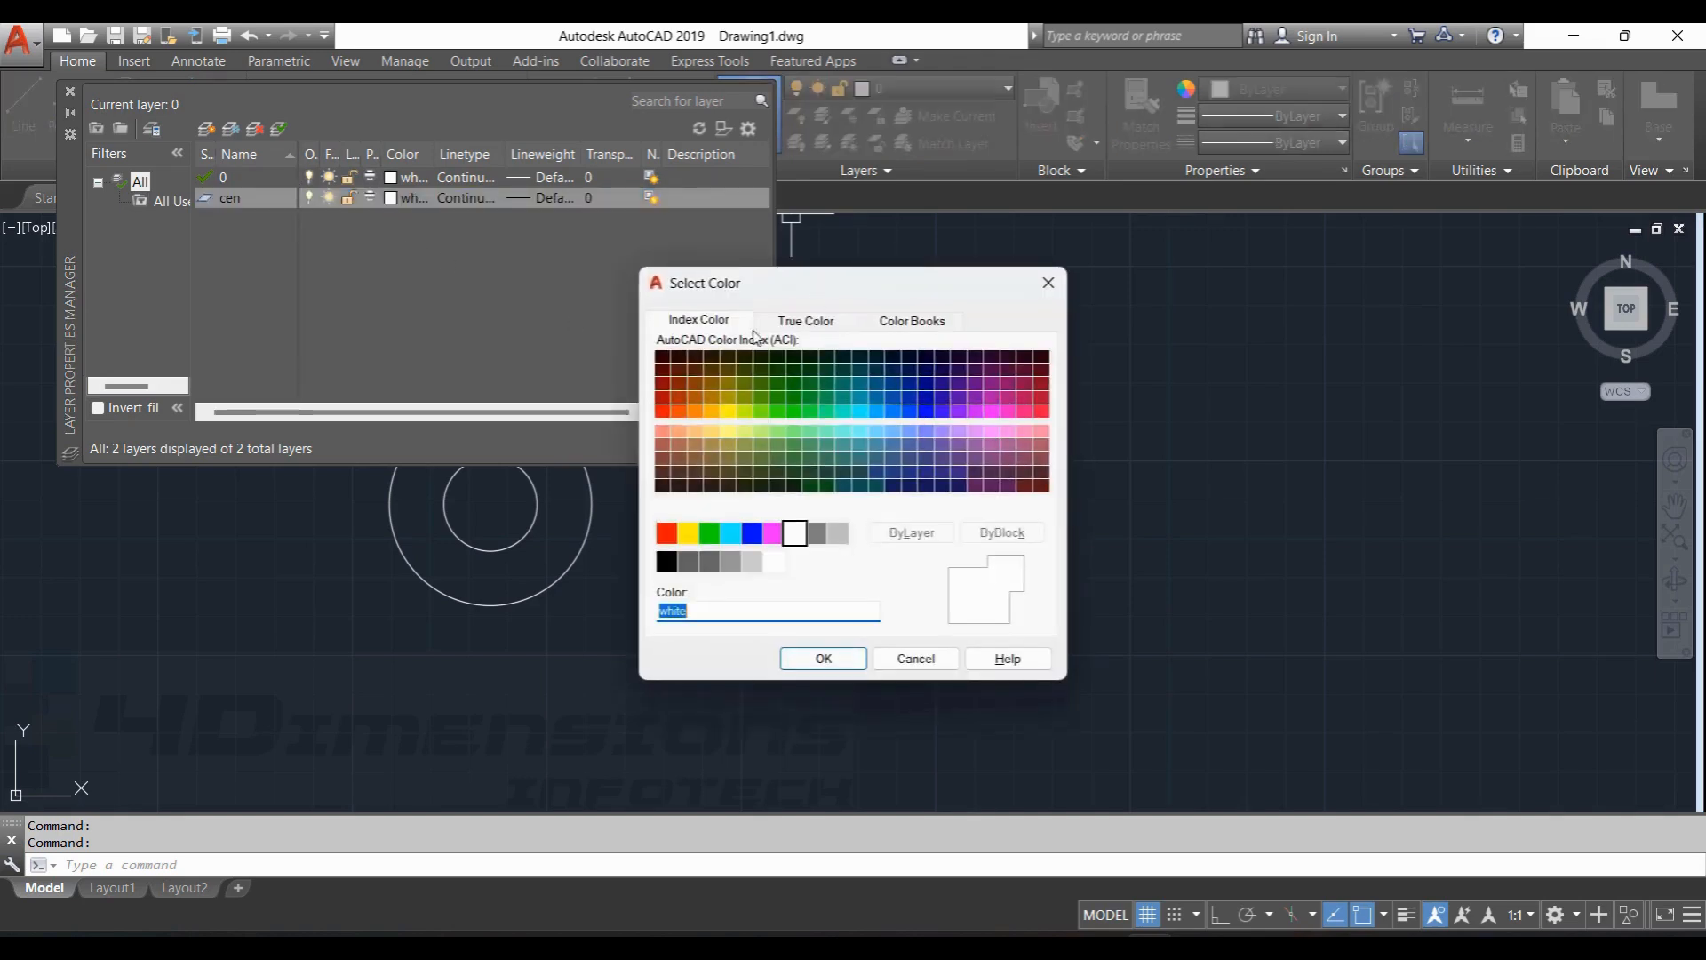
left_click(711, 412)
left_click(825, 660)
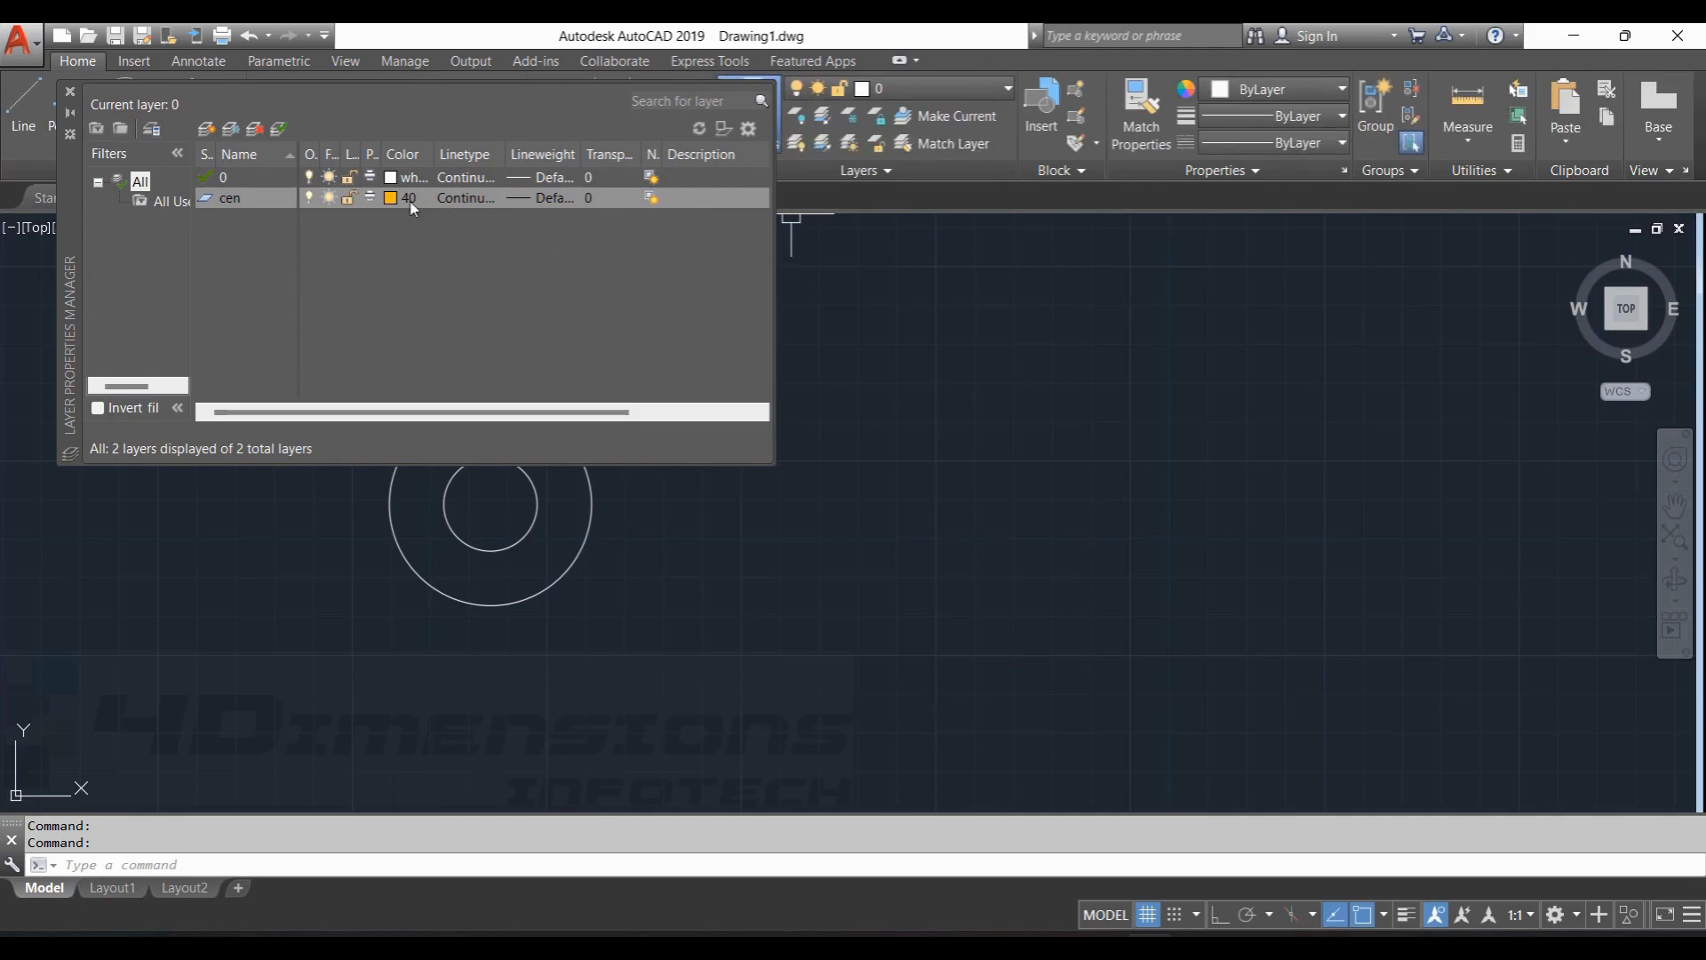
Load the CENTER linetype and assign it to the cen layer.
left_click(458, 204)
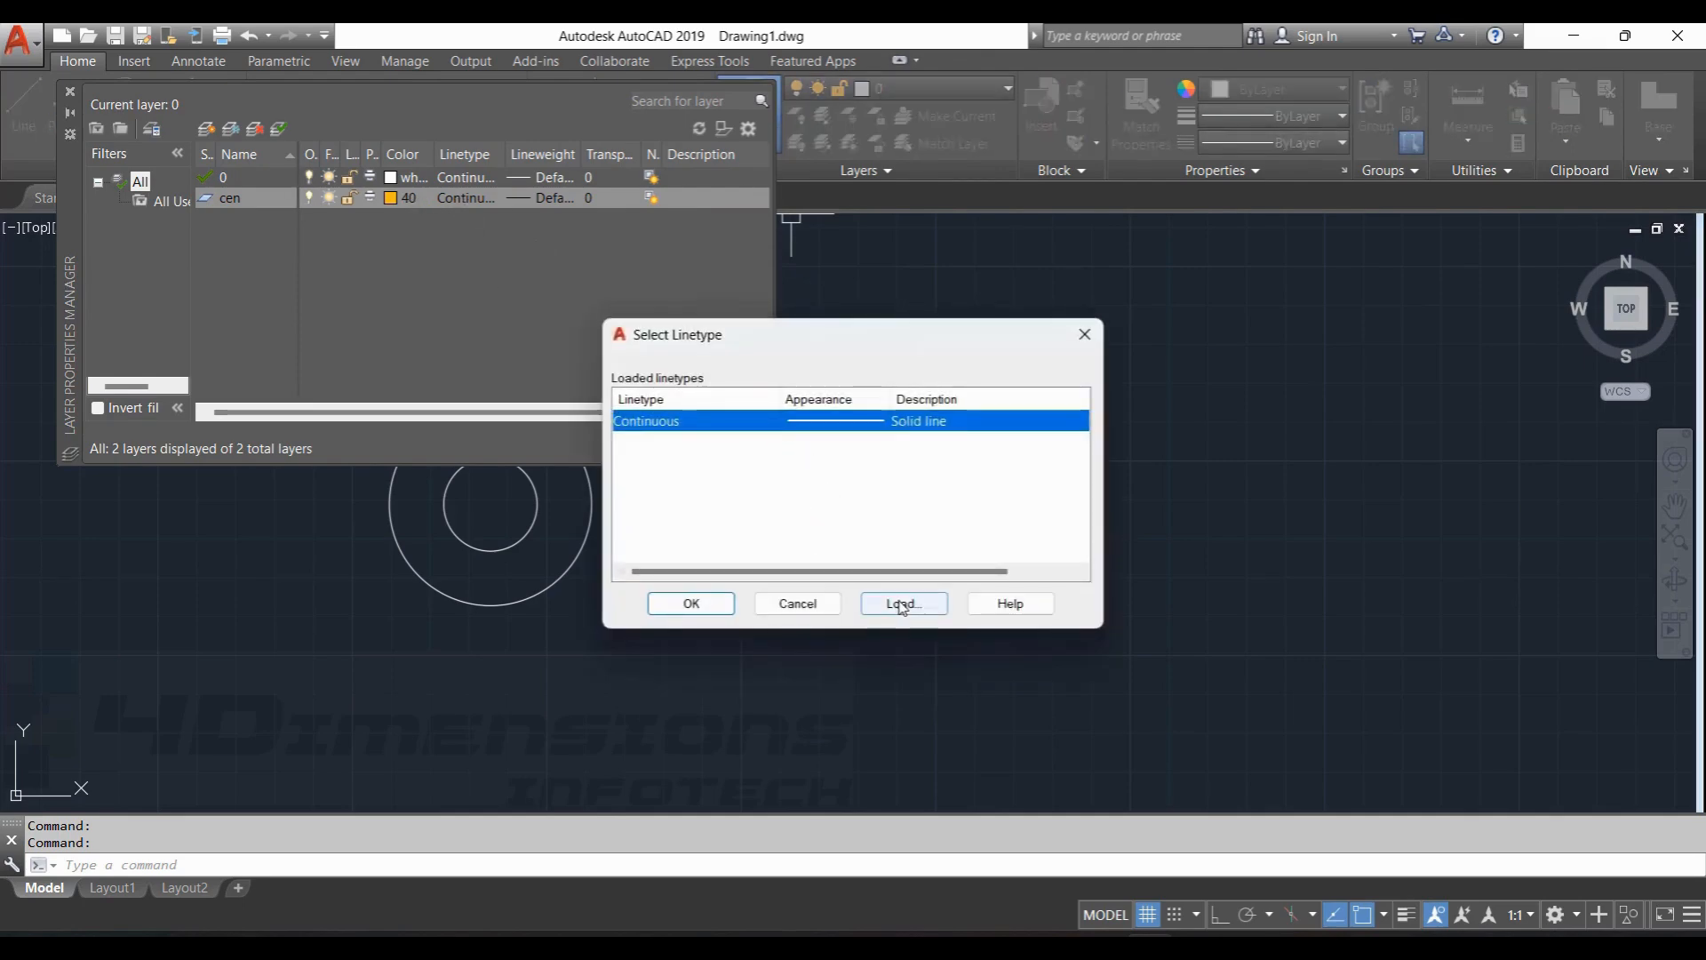
left_click(902, 604)
scroll(653, 559, "down", 4)
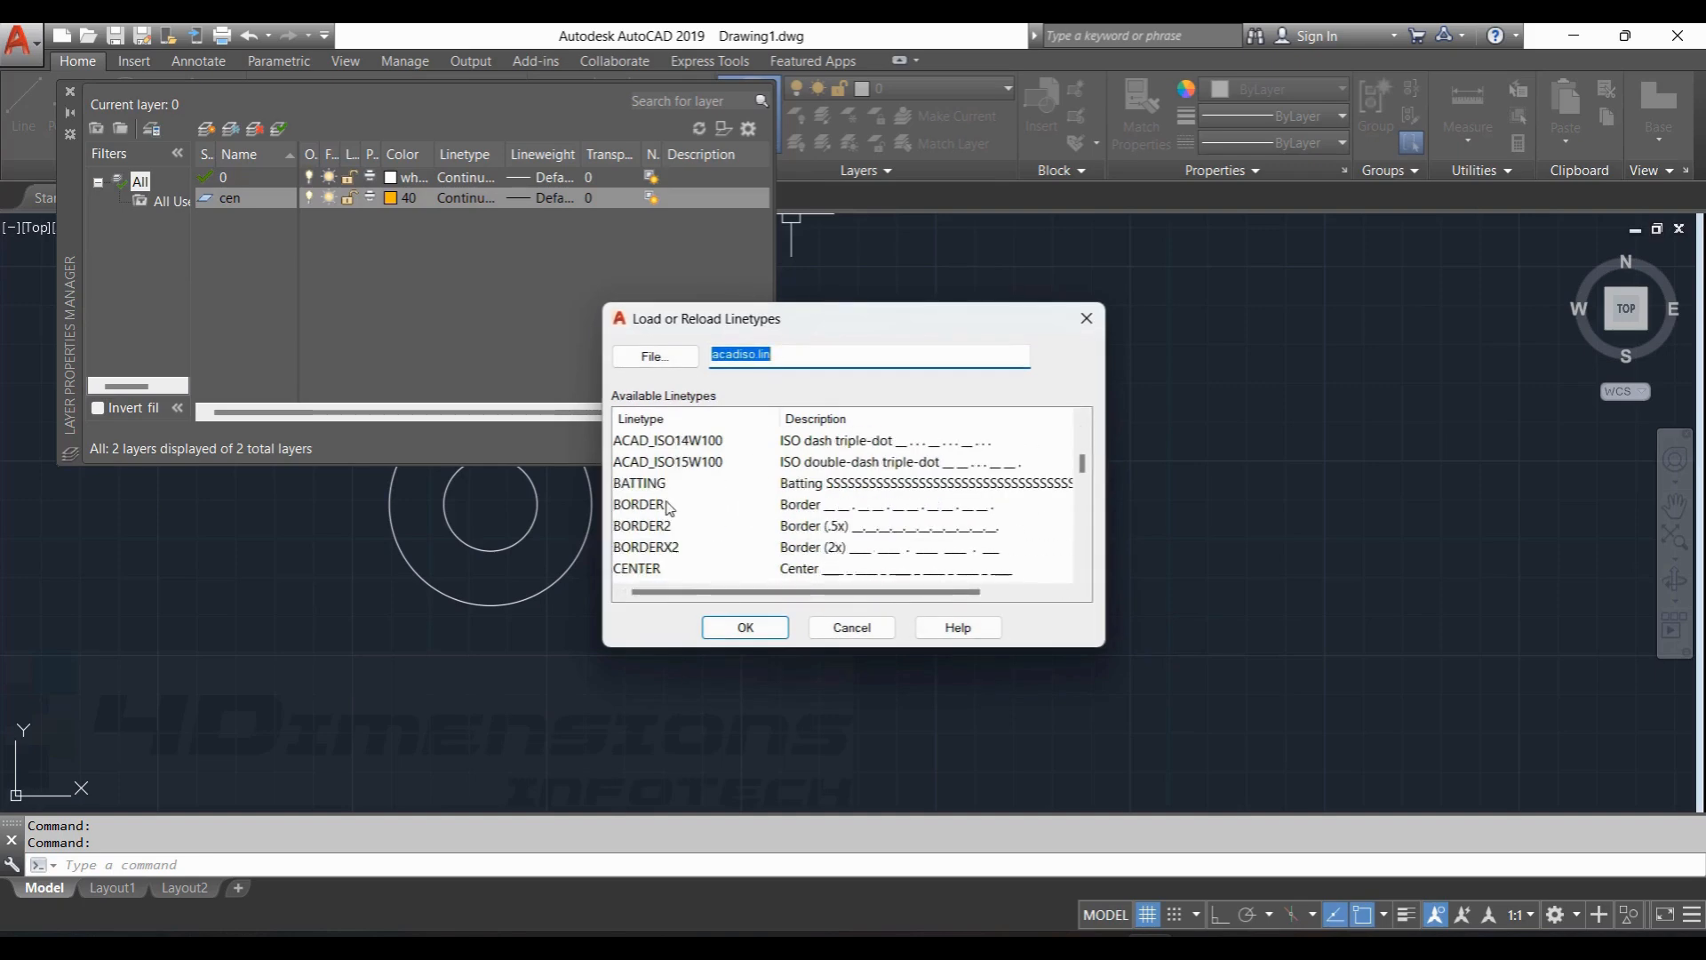
left_click(653, 567)
left_click(745, 628)
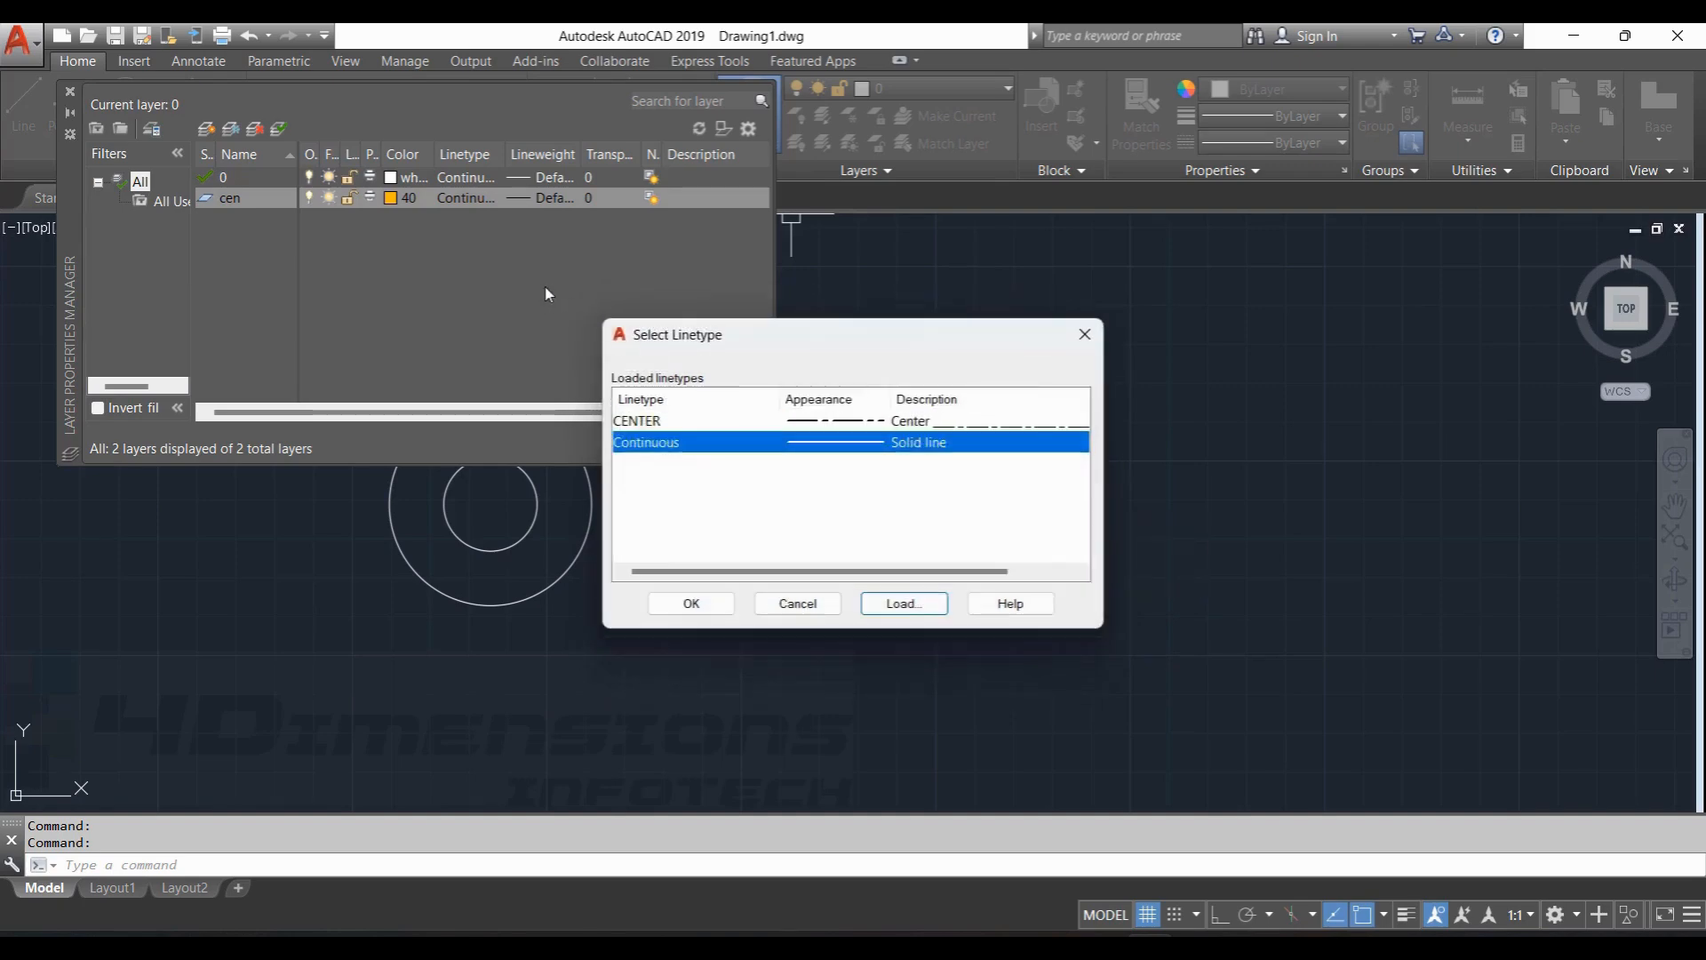
left_click(666, 421)
left_click(691, 603)
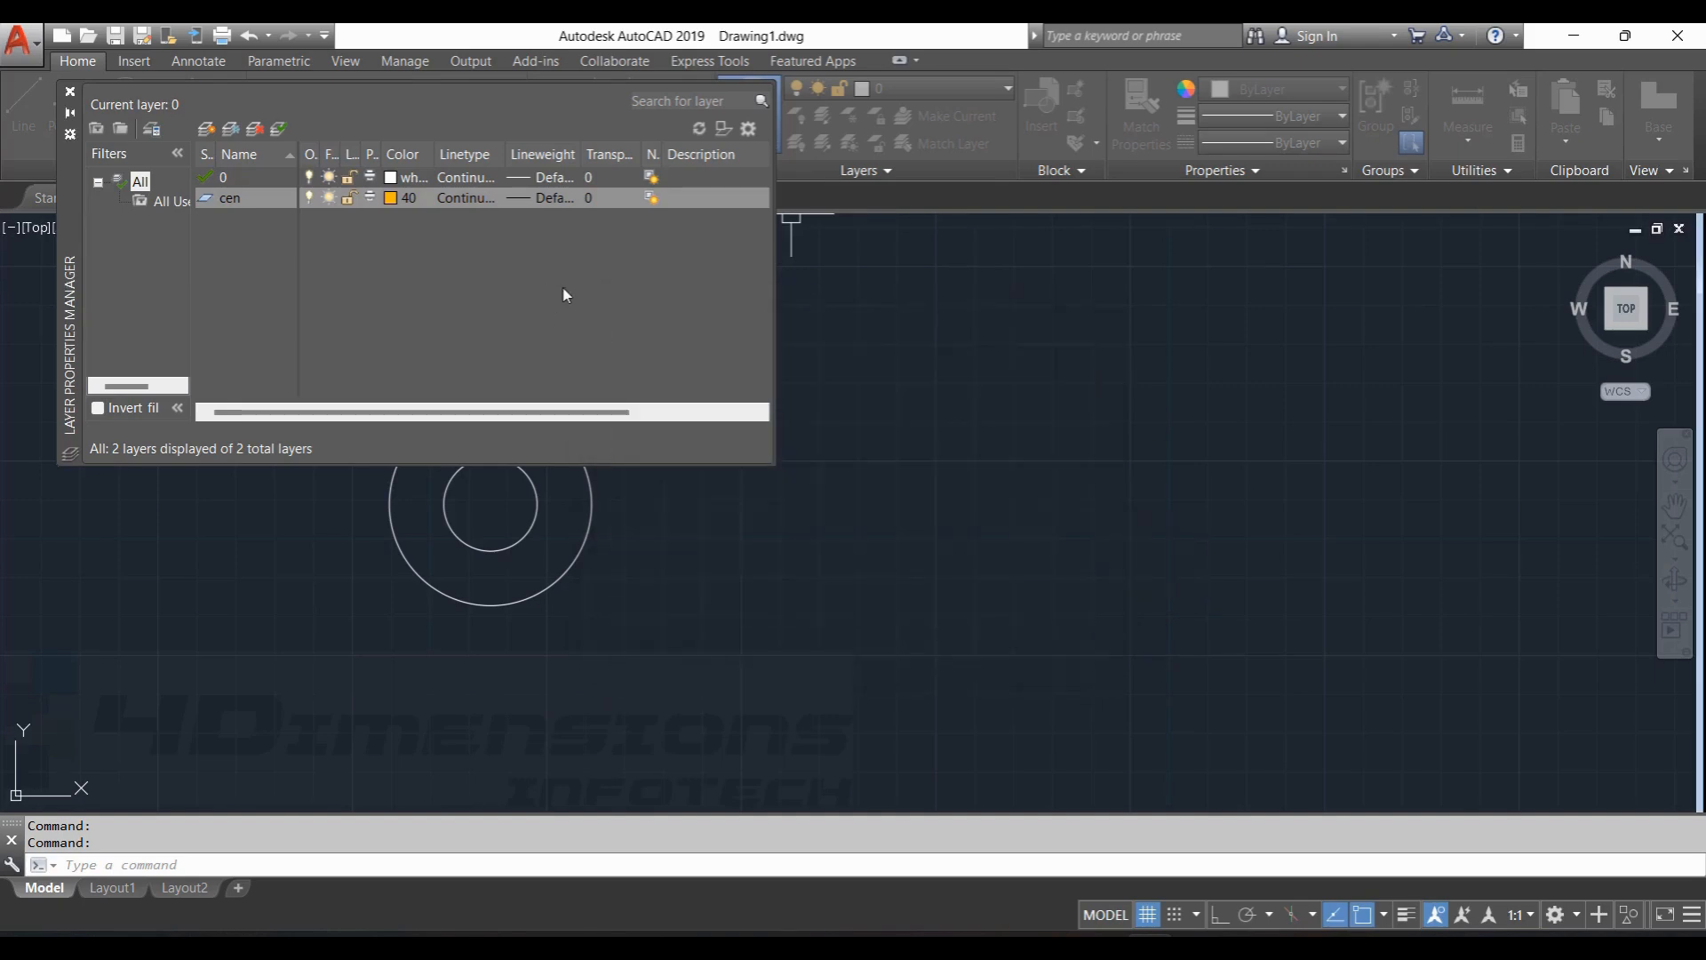
left_click(297, 200)
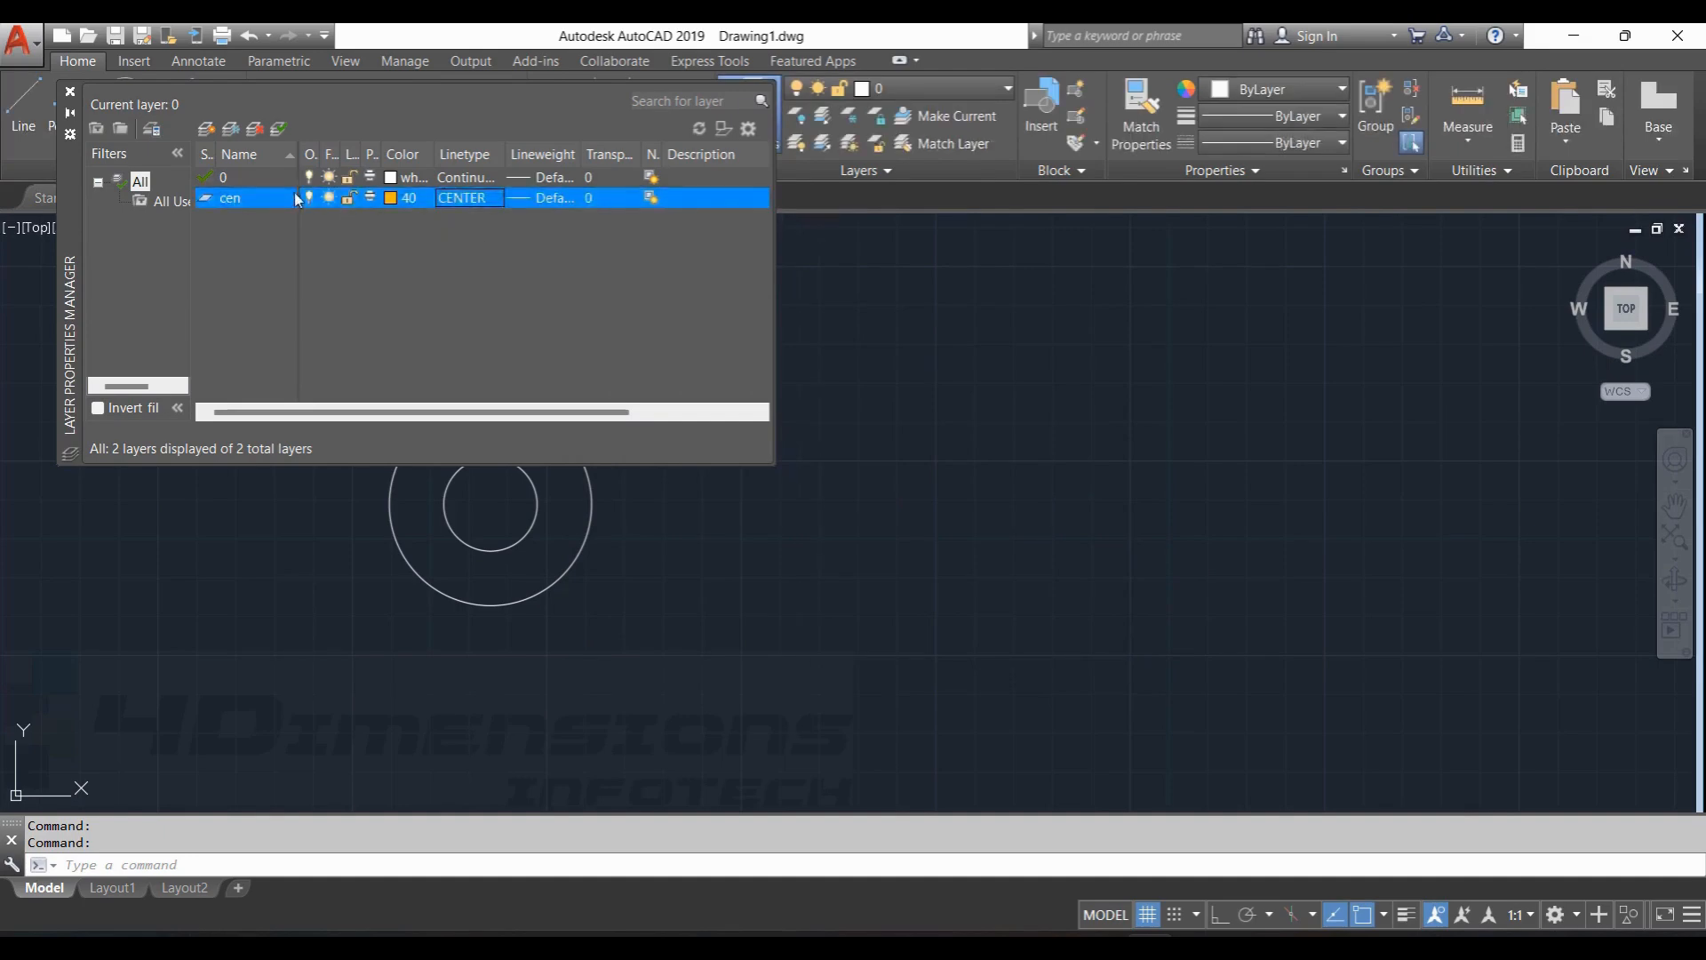
Create a layer named ref with index colour 63.
left_click(207, 130)
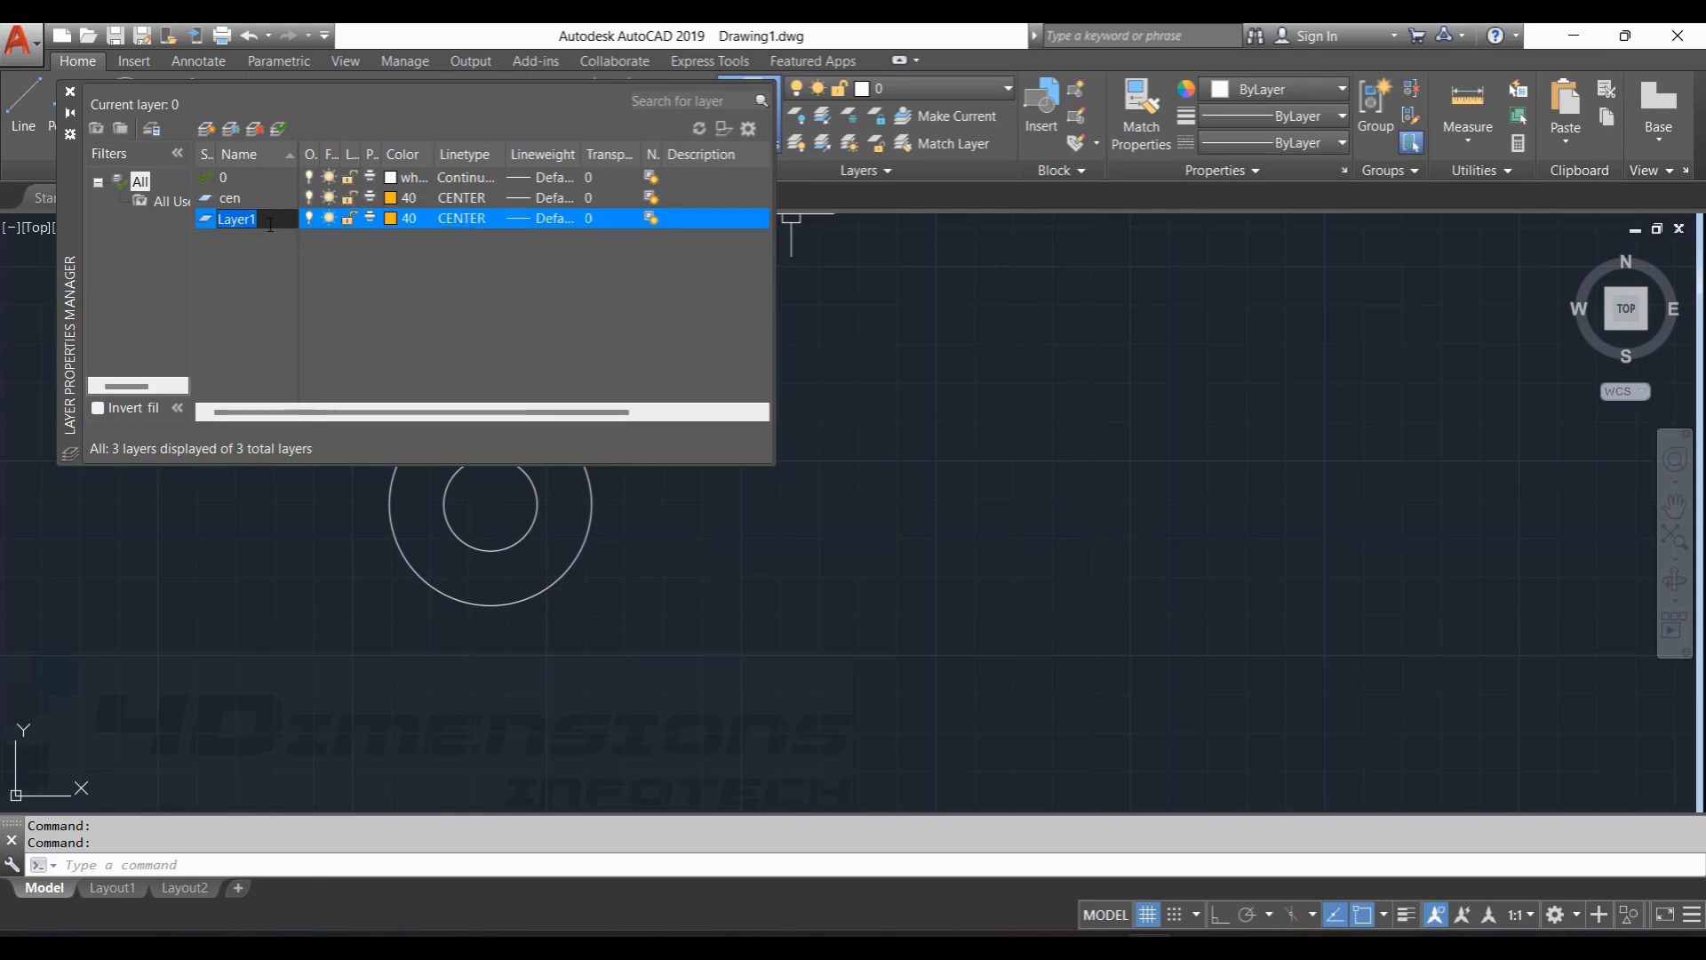
type("ref")
left_click(396, 218)
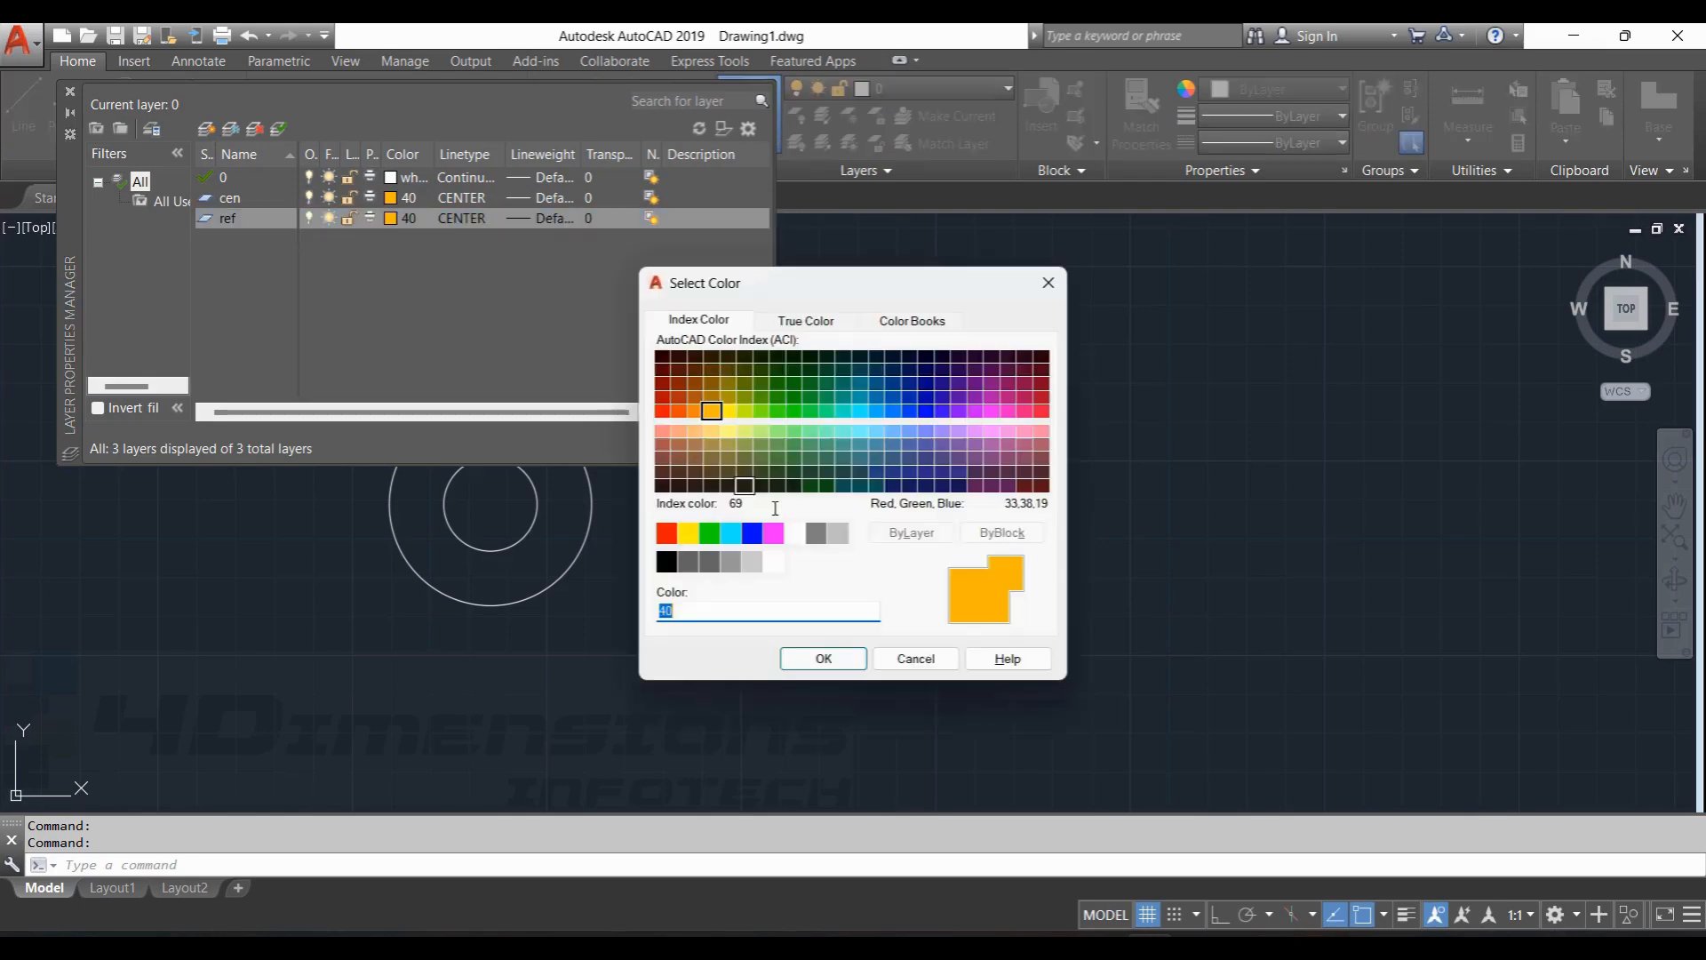
left_click(745, 447)
left_click(827, 657)
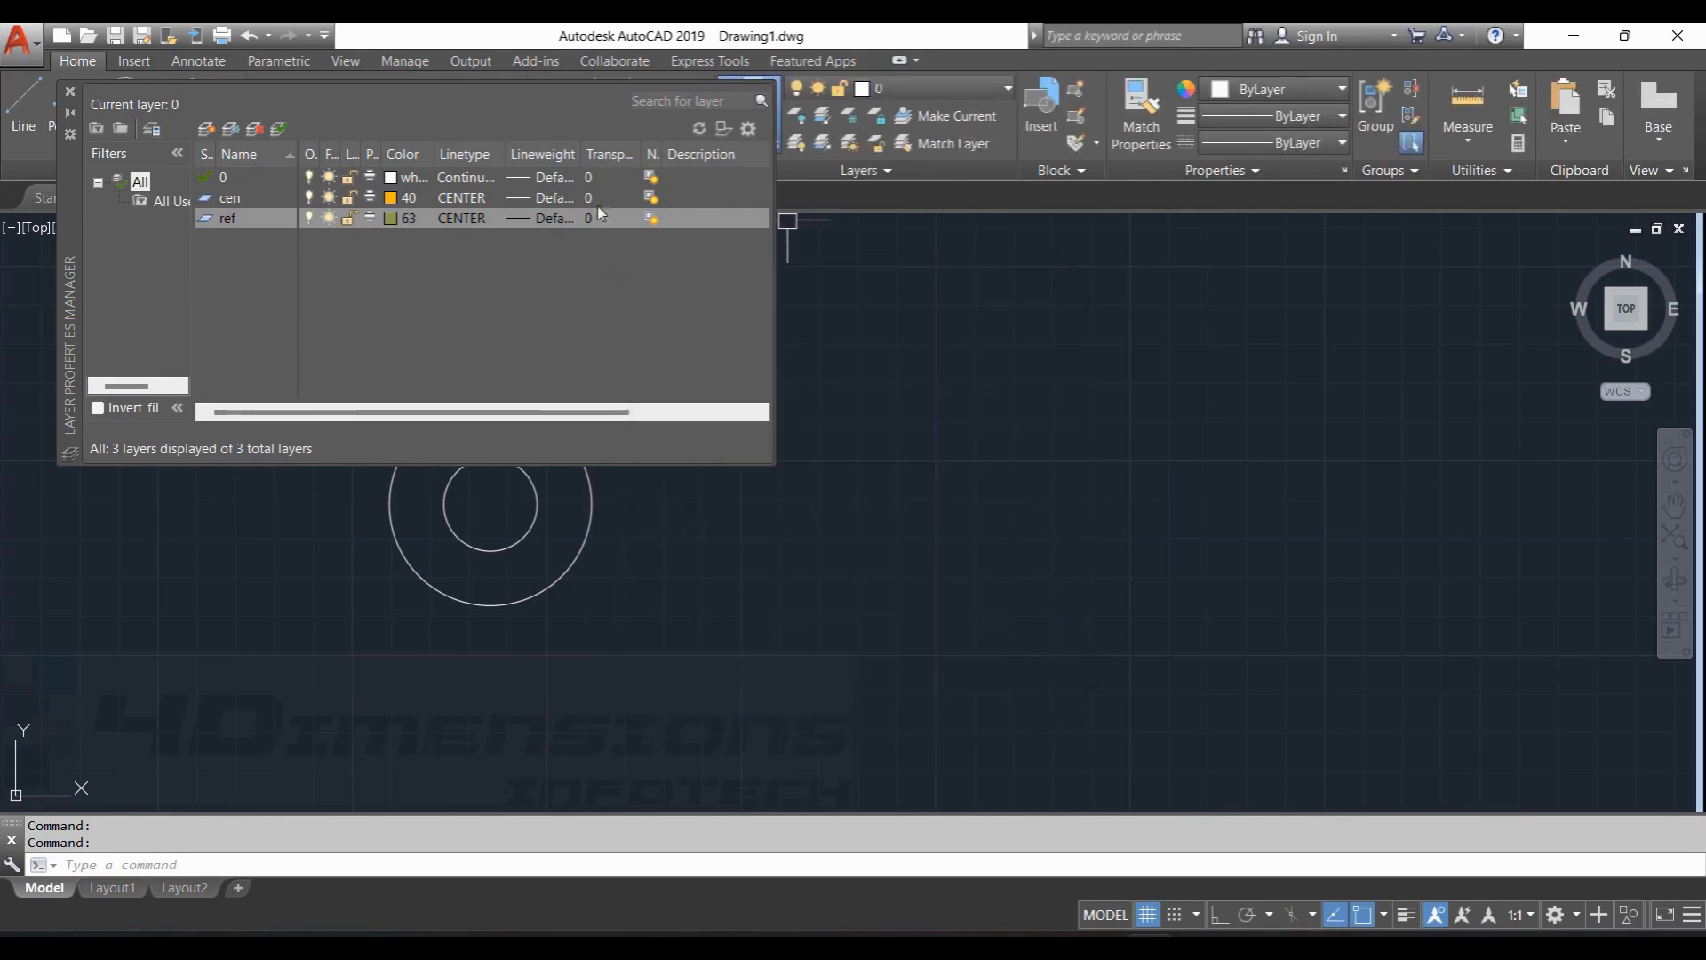
Load the ACAD_ISO04W100 linetype, assign it to the ref layer and close the layer manager.
left_click(462, 218)
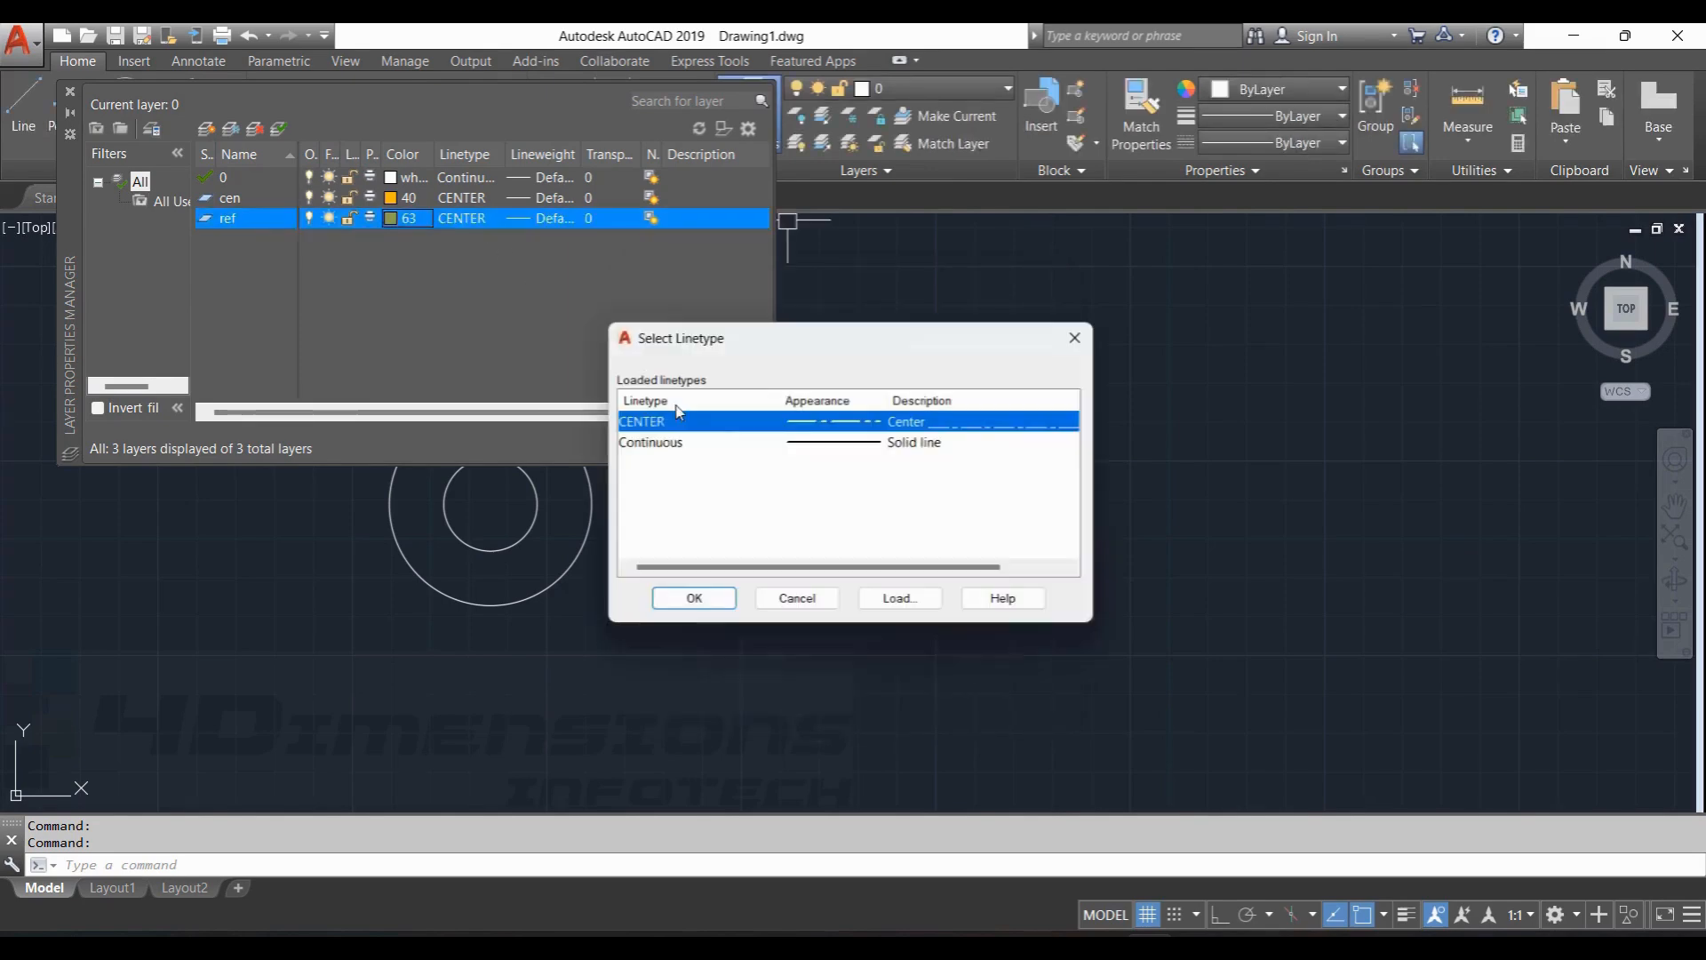
left_click(902, 604)
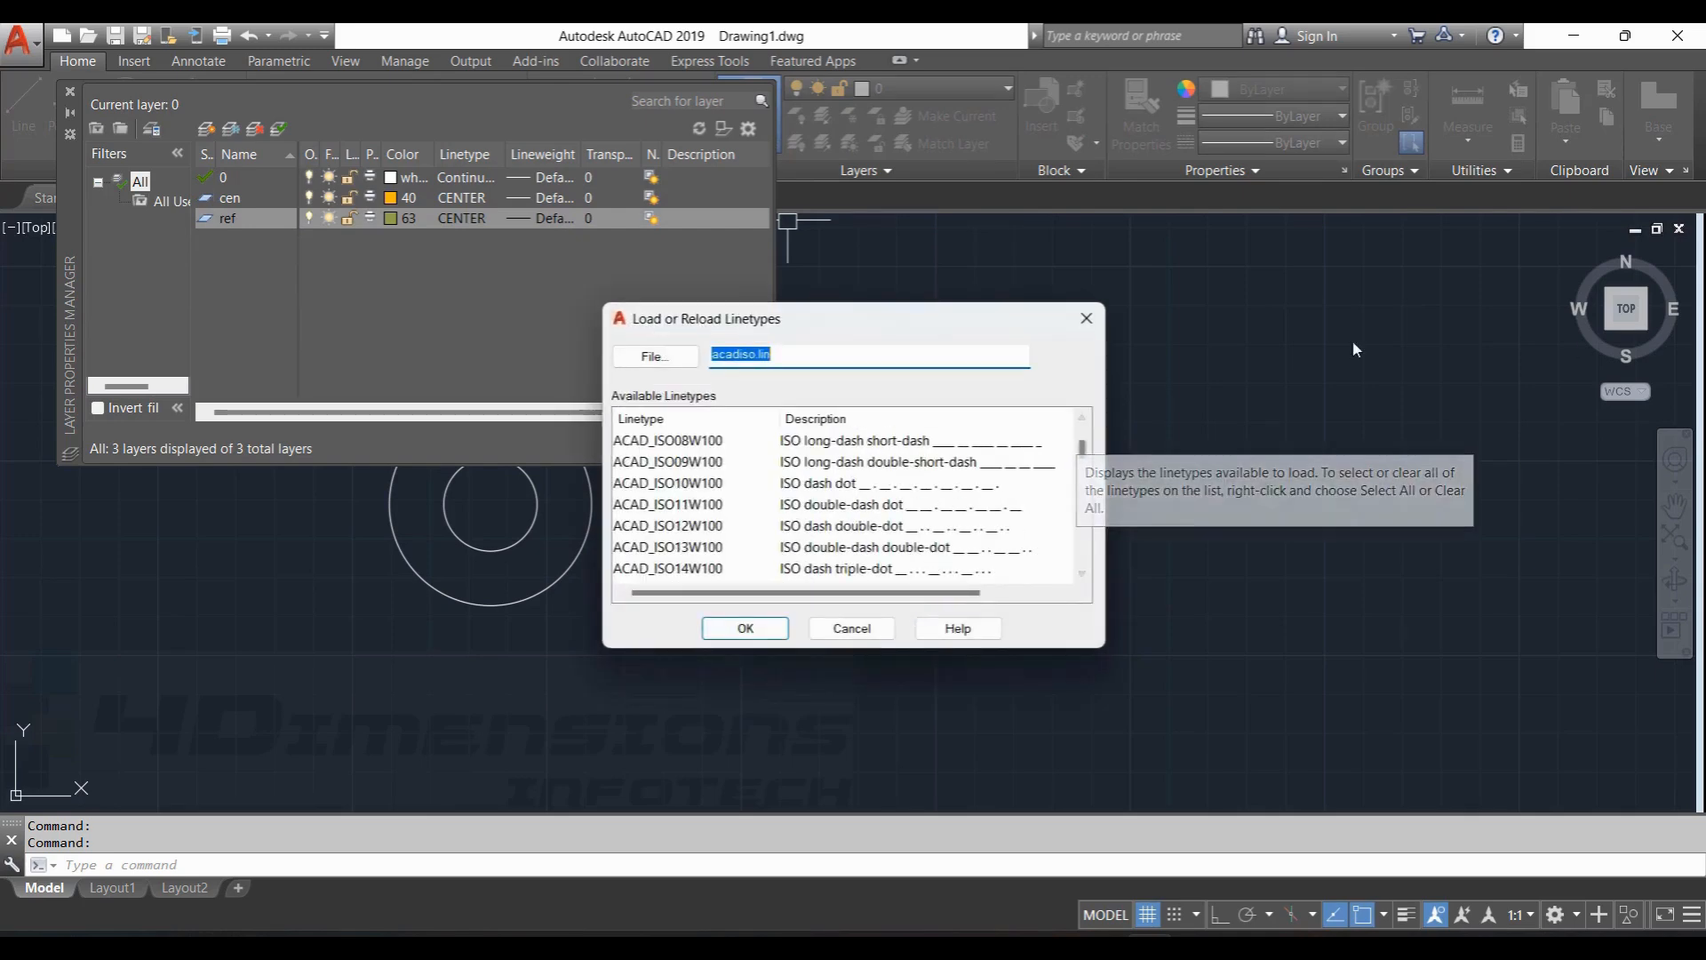
scroll(1086, 457, "down", 2)
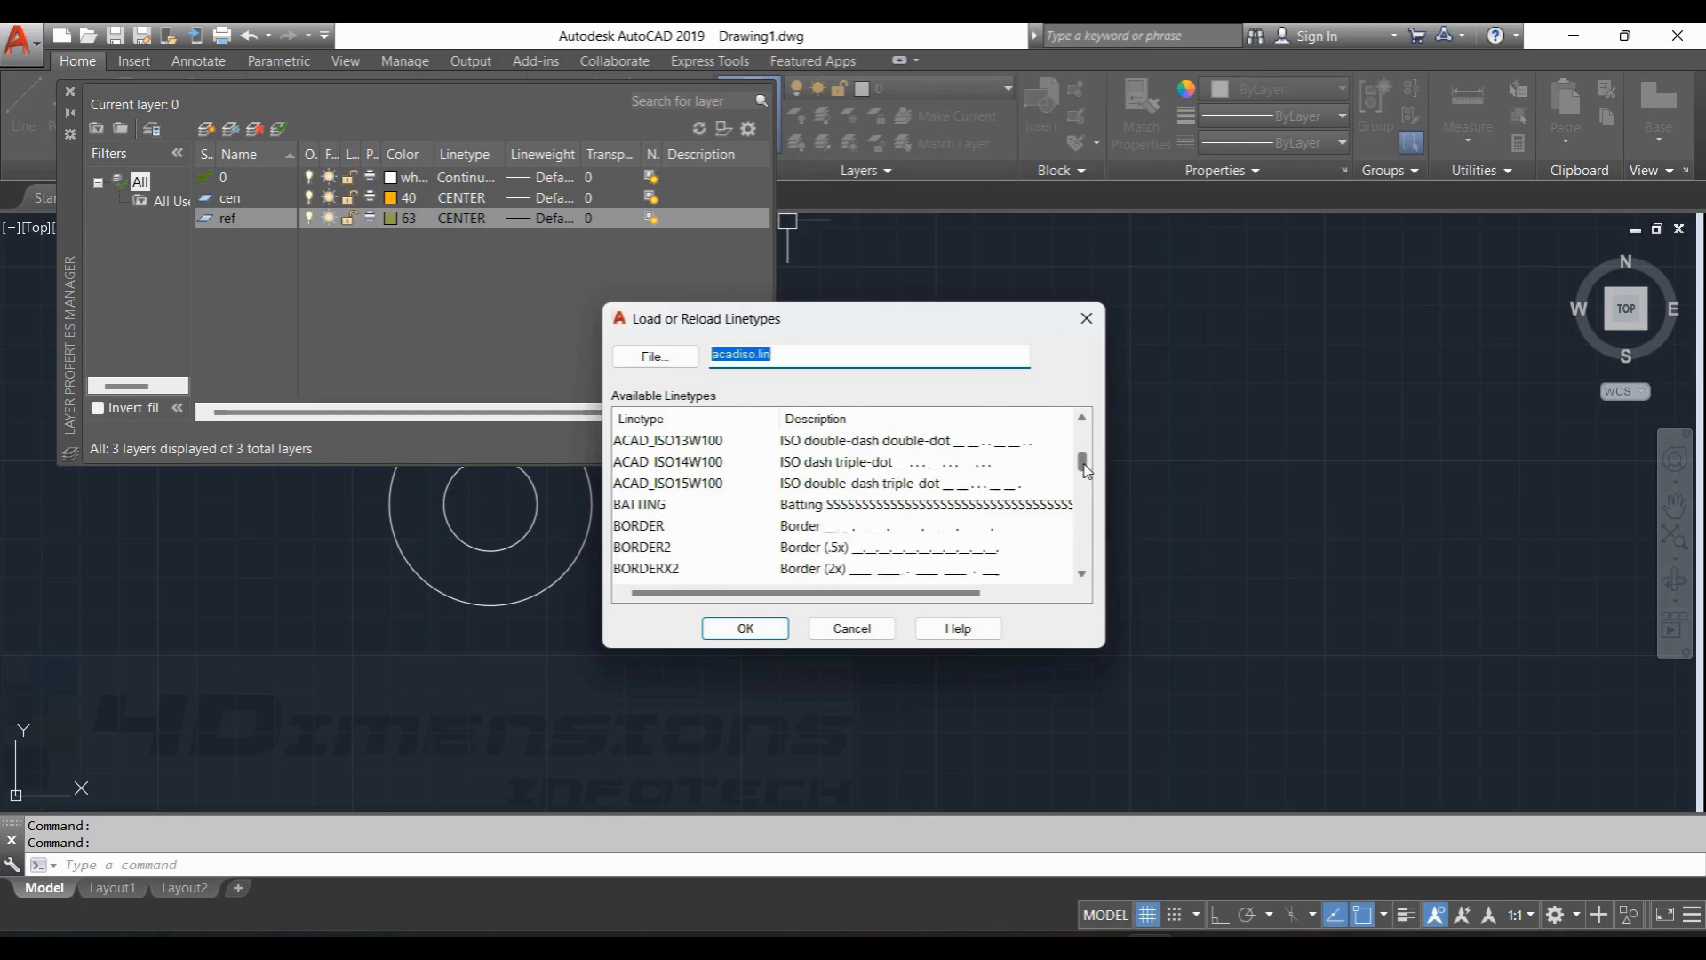
scroll(1086, 456, "up", 3)
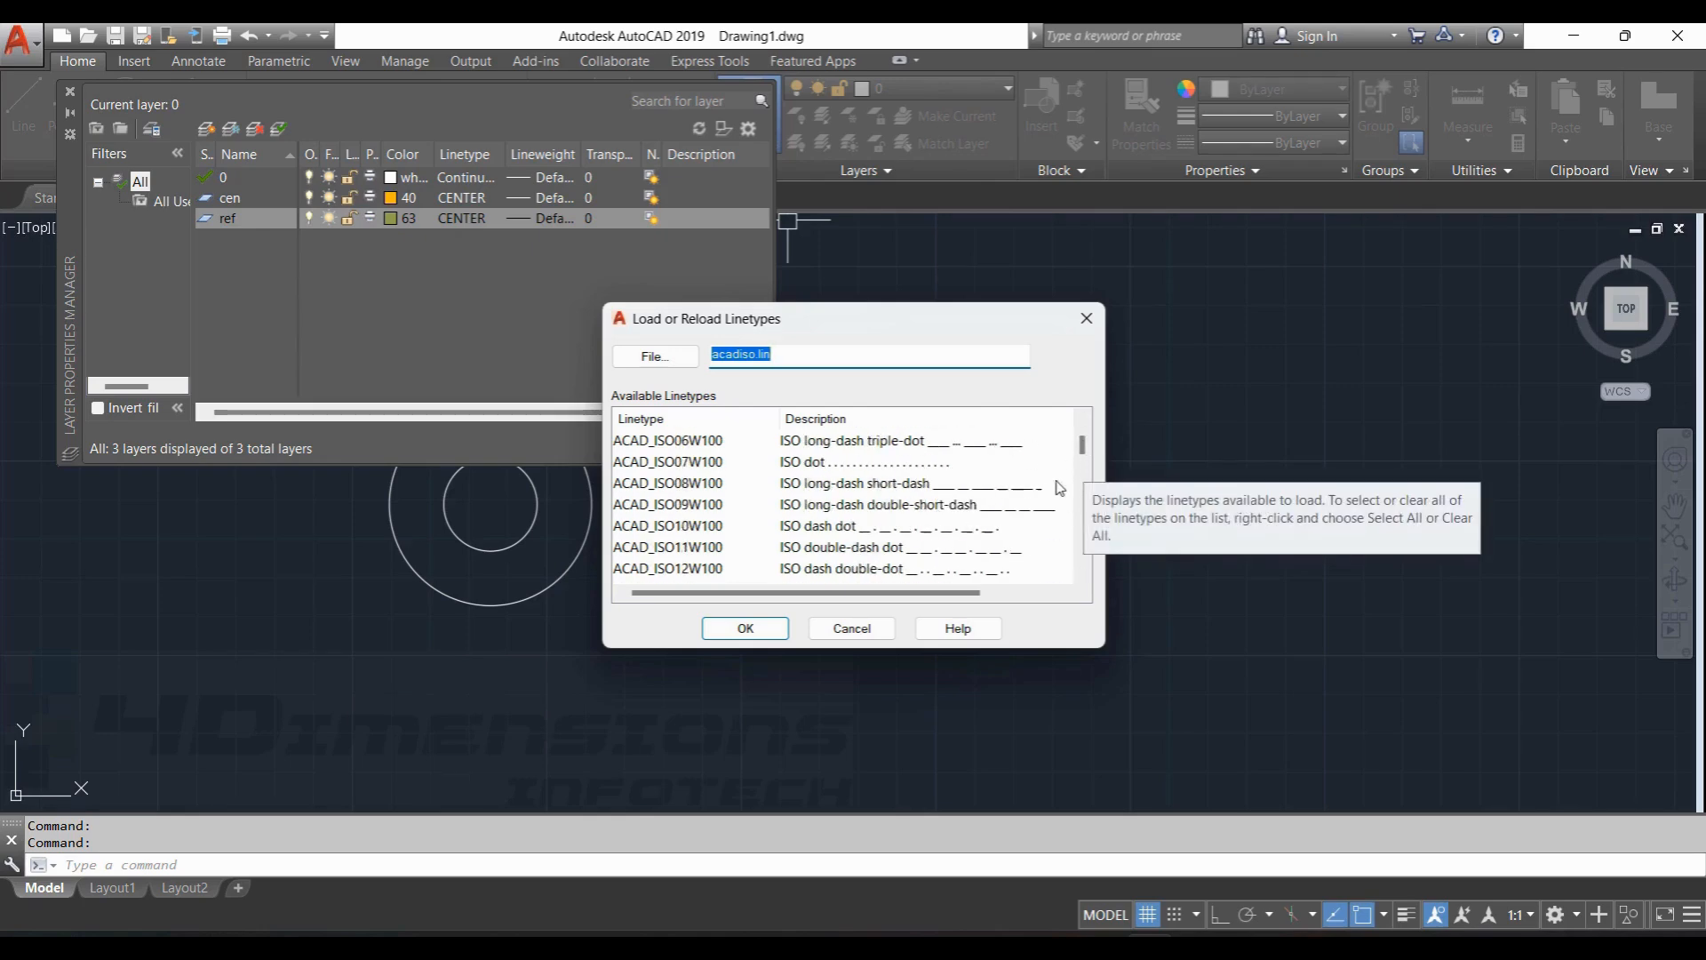
scroll(1084, 453, "up", 2)
double_click(667, 483)
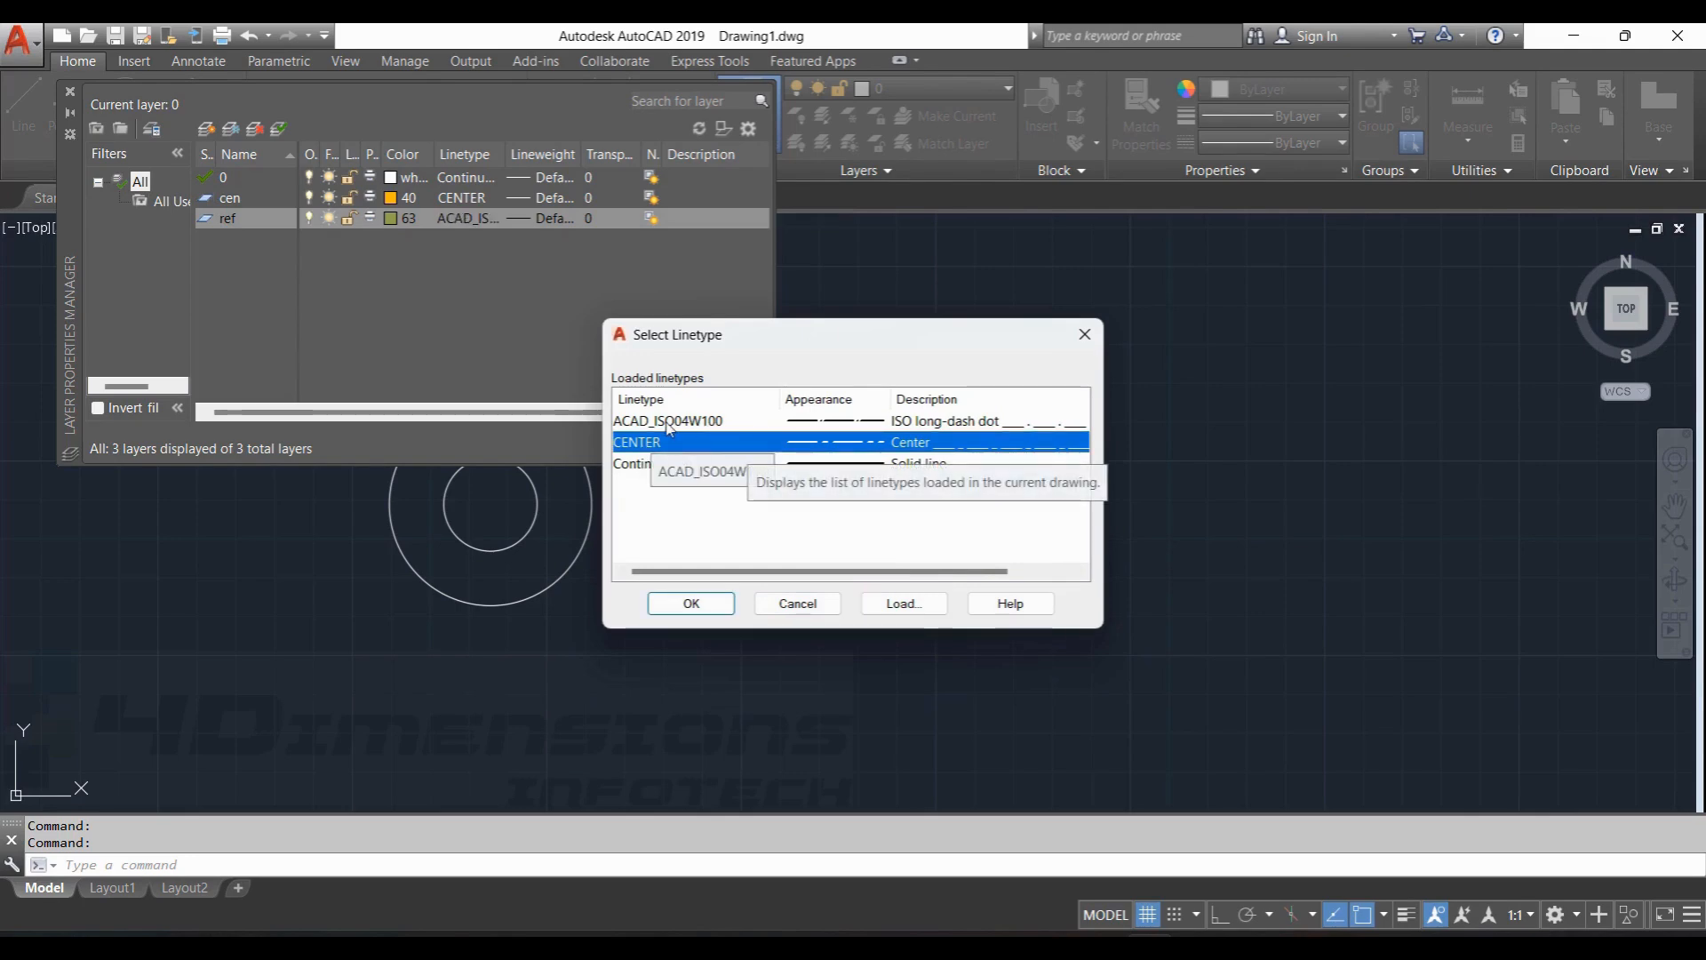
left_click(698, 422)
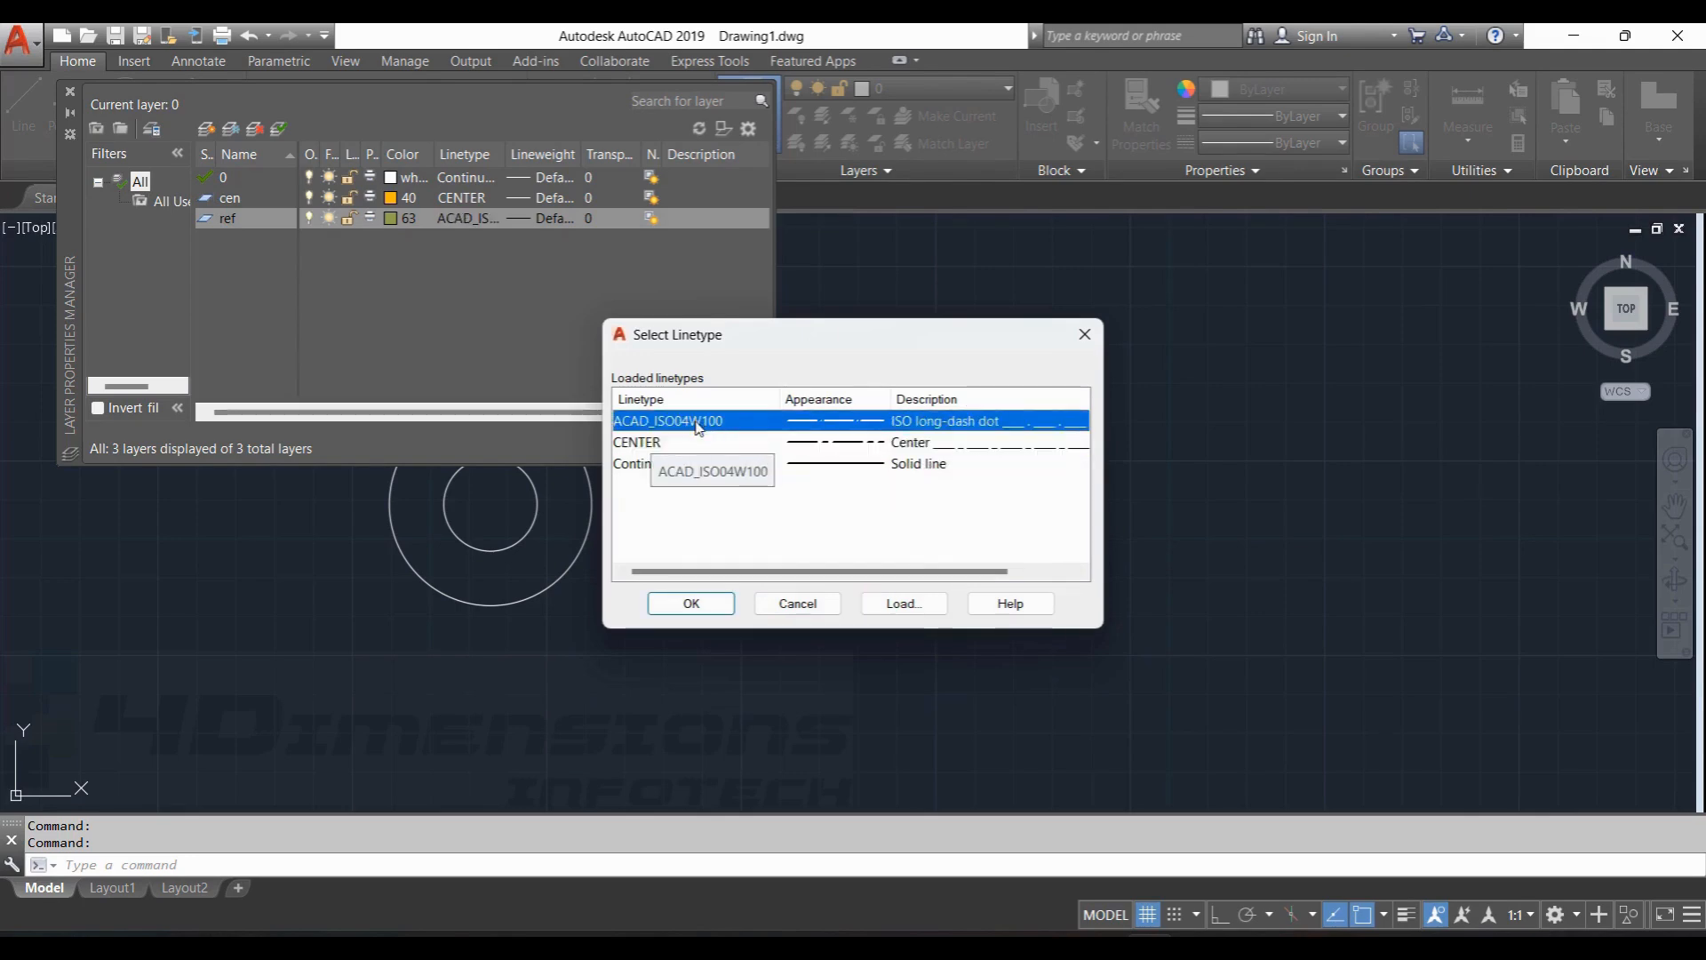
left_click(688, 604)
left_click(70, 91)
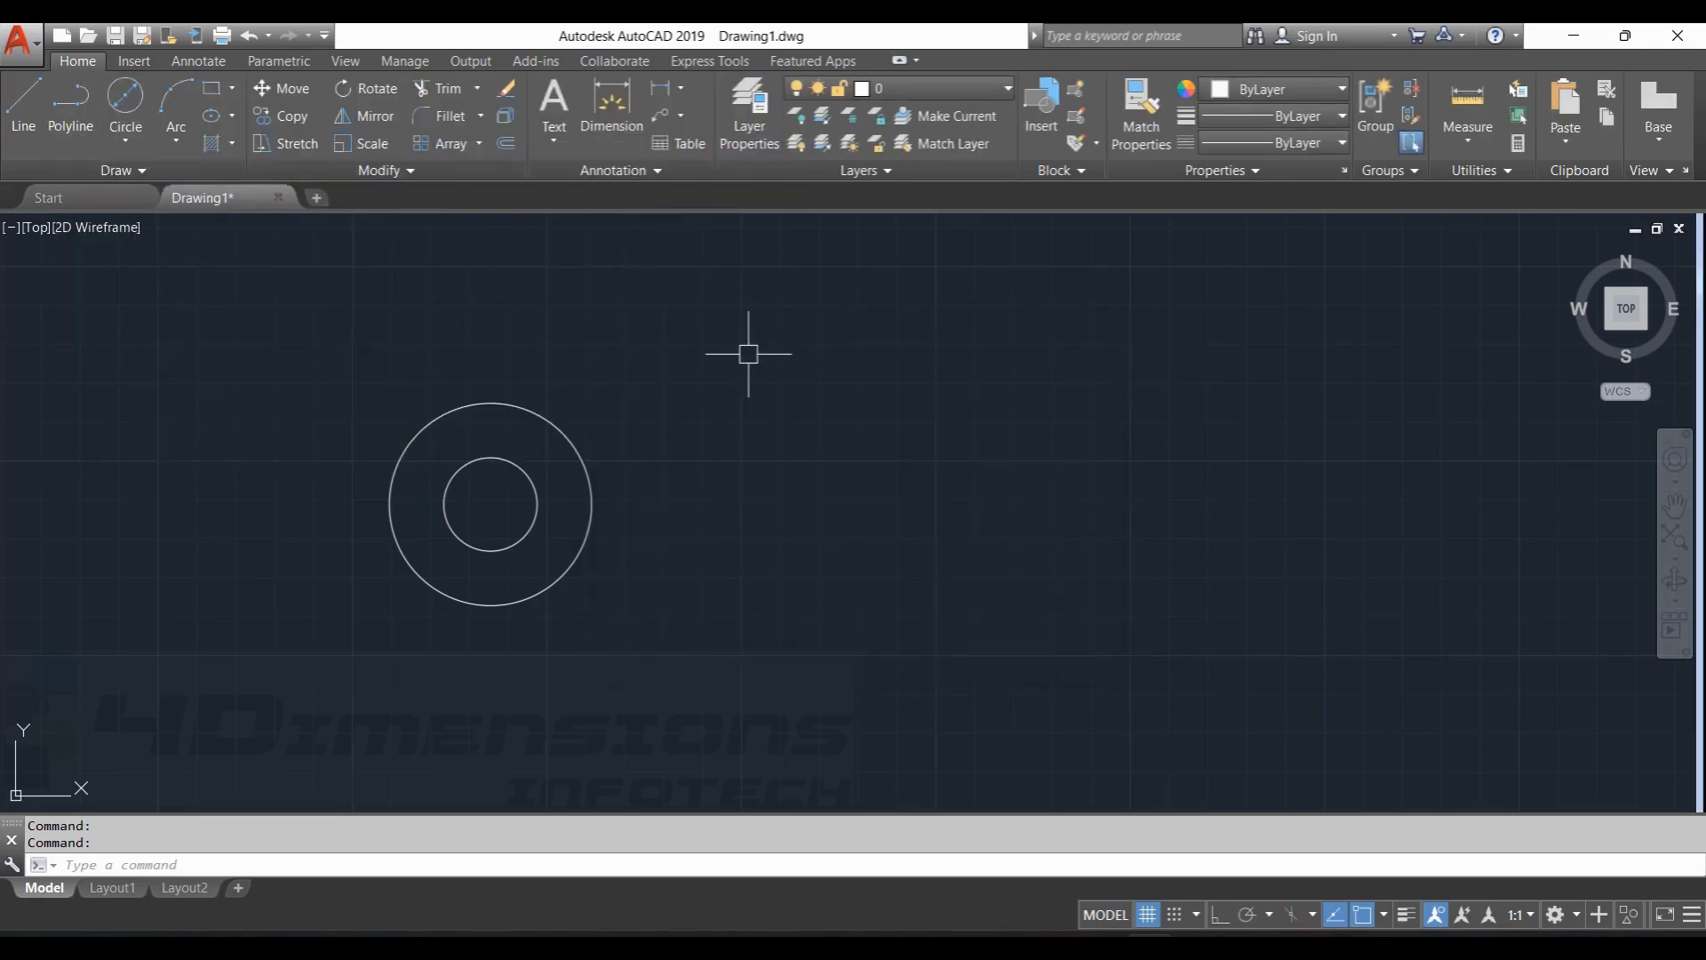
key("Escape")
key("Escape")
Abandon the line started on layer 0 and make ref the current layer.
left_click(23, 100)
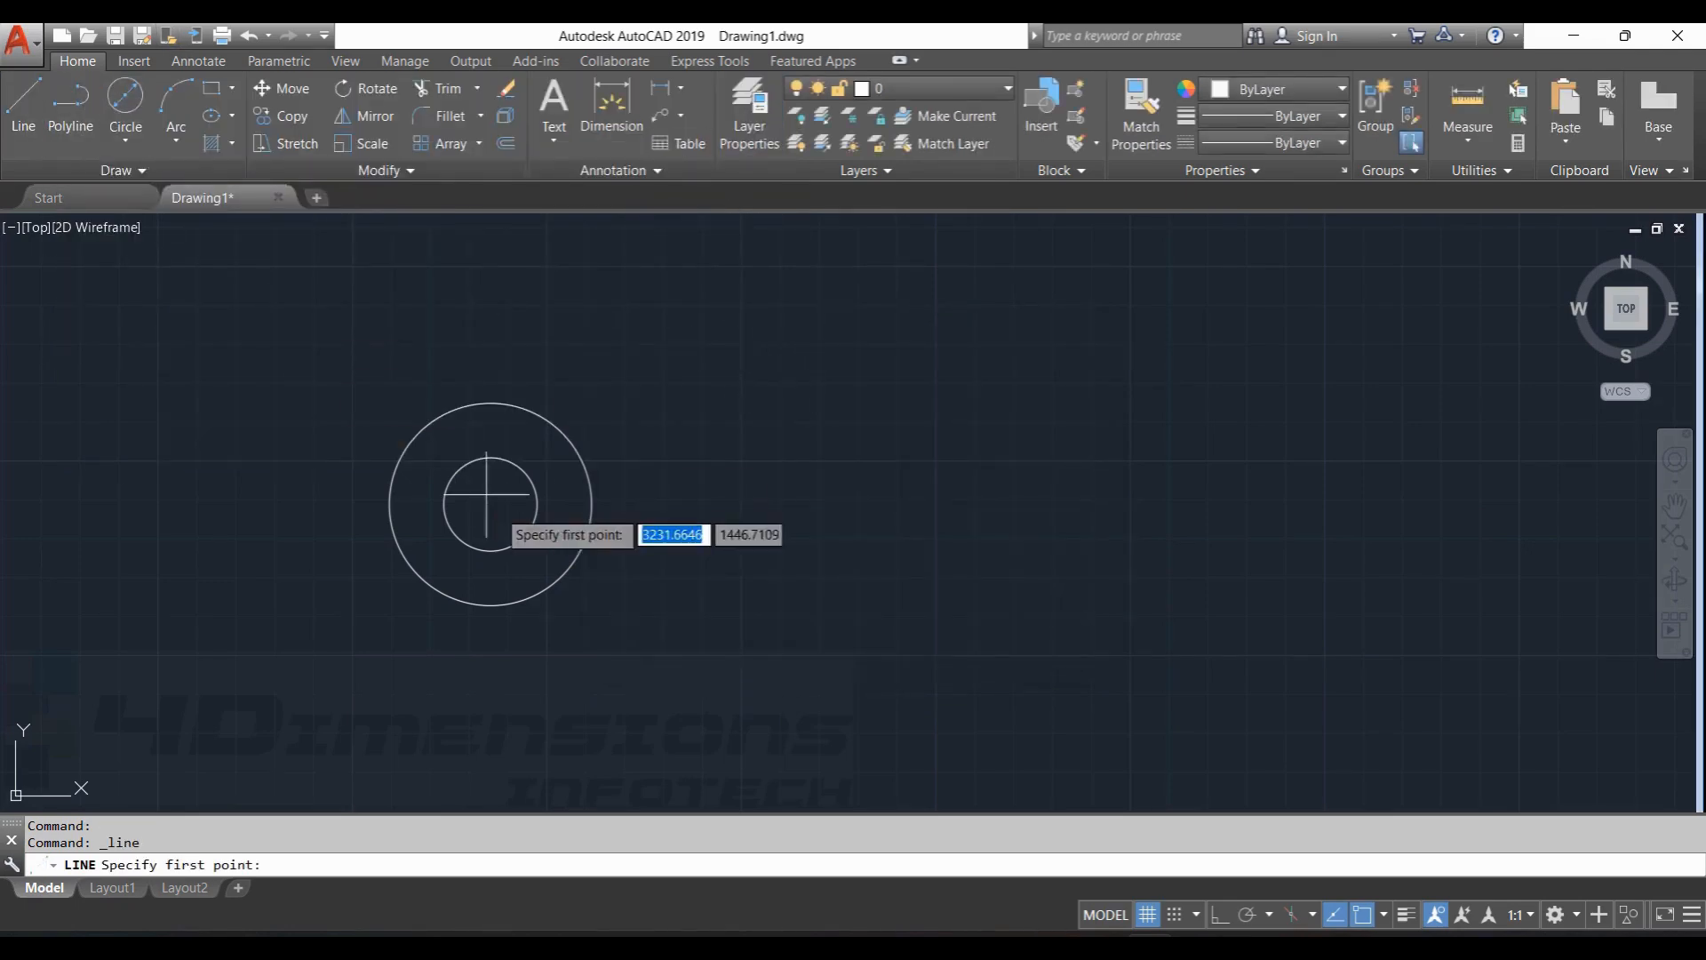
left_click(491, 504)
left_click(924, 88)
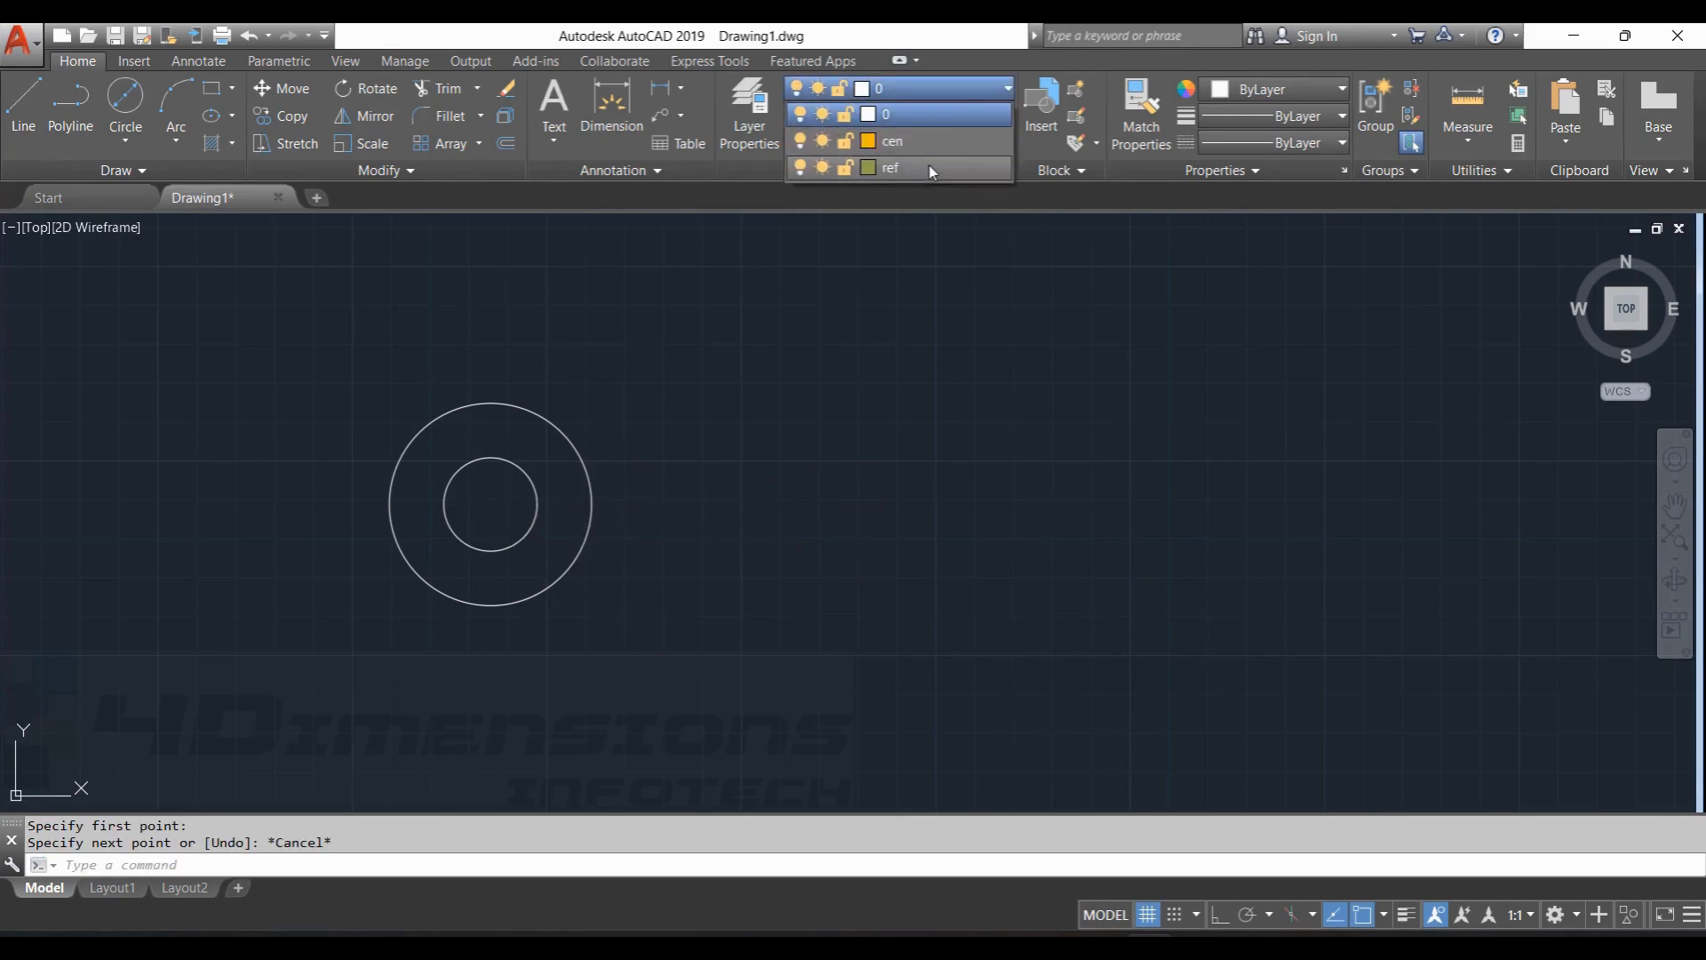
left_click(915, 174)
Draw a 150 mm horizontal reference line with Ortho on, starting rightward from the centre of the existing concentric circles.
left_click(23, 100)
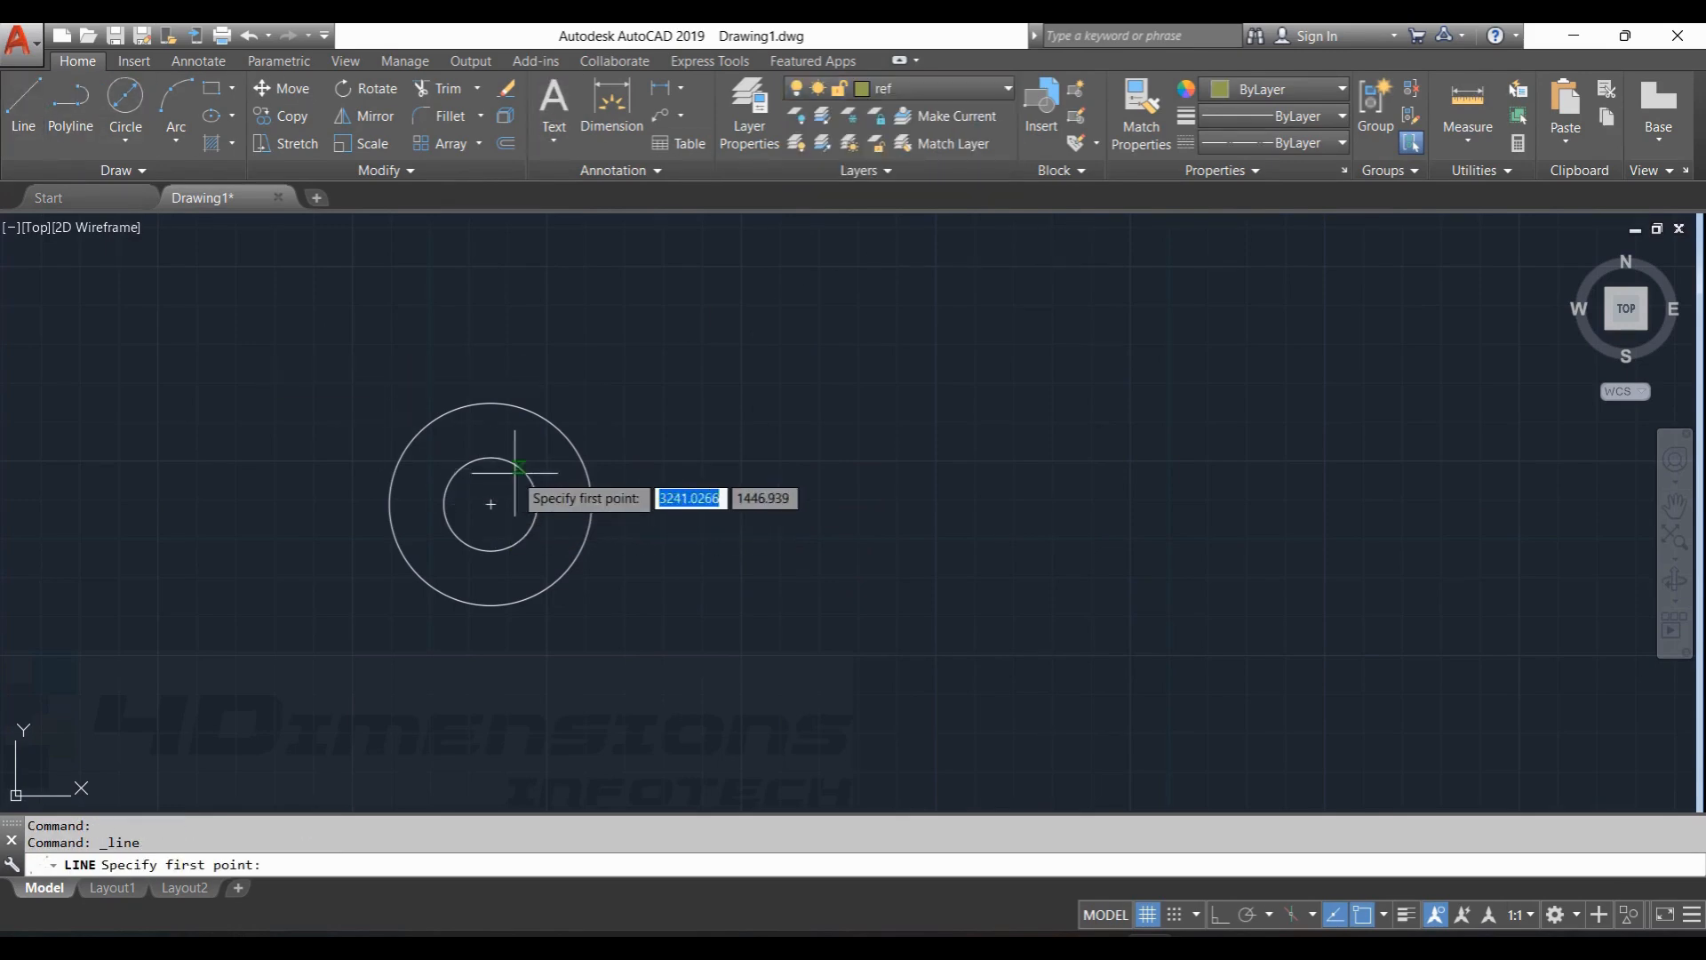
left_click(491, 504)
key("alt+Tab")
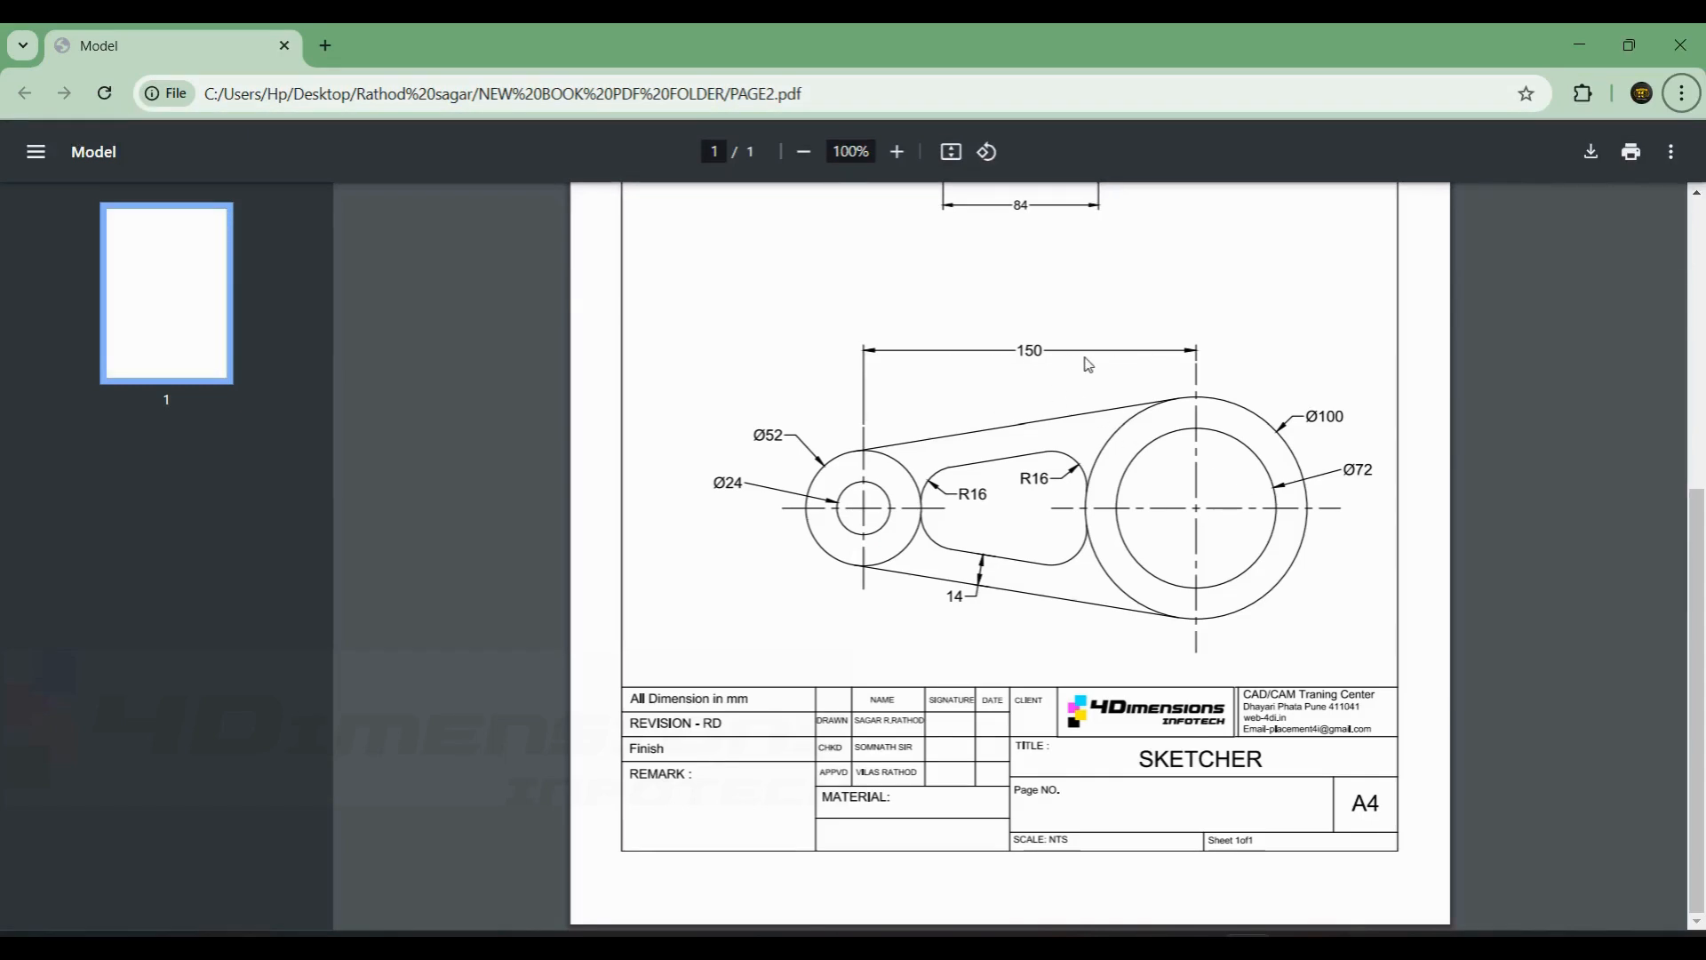
key("alt+f")
key("Escape")
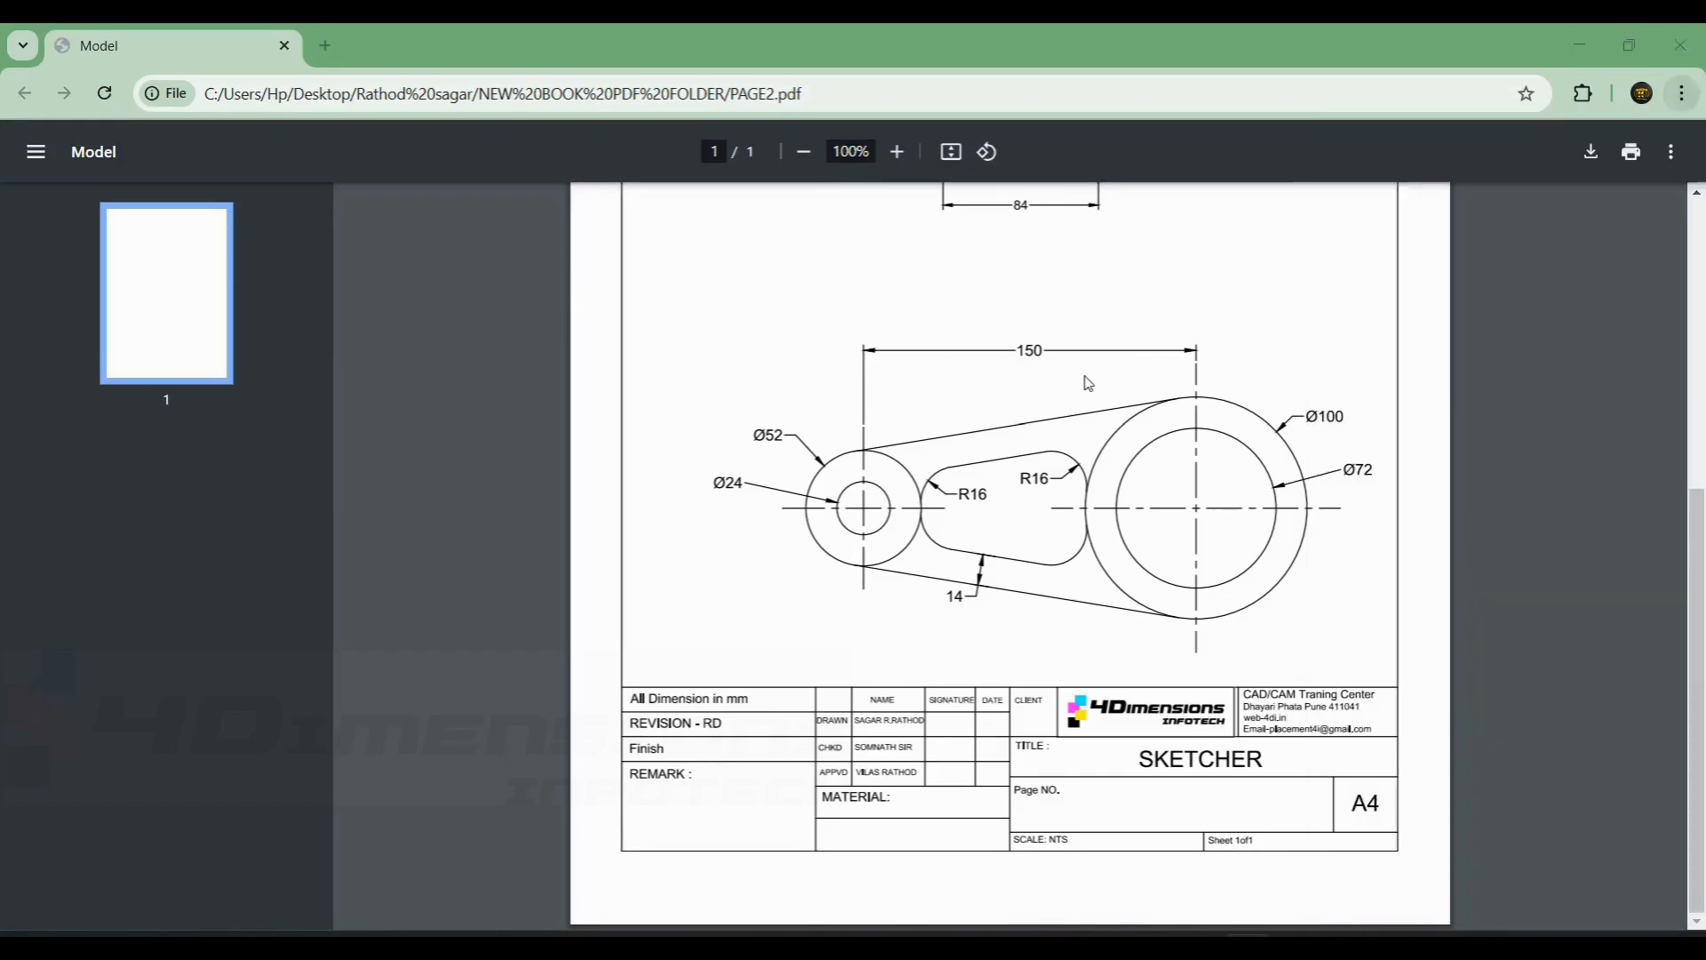
key("alt+Tab")
left_click(1220, 915)
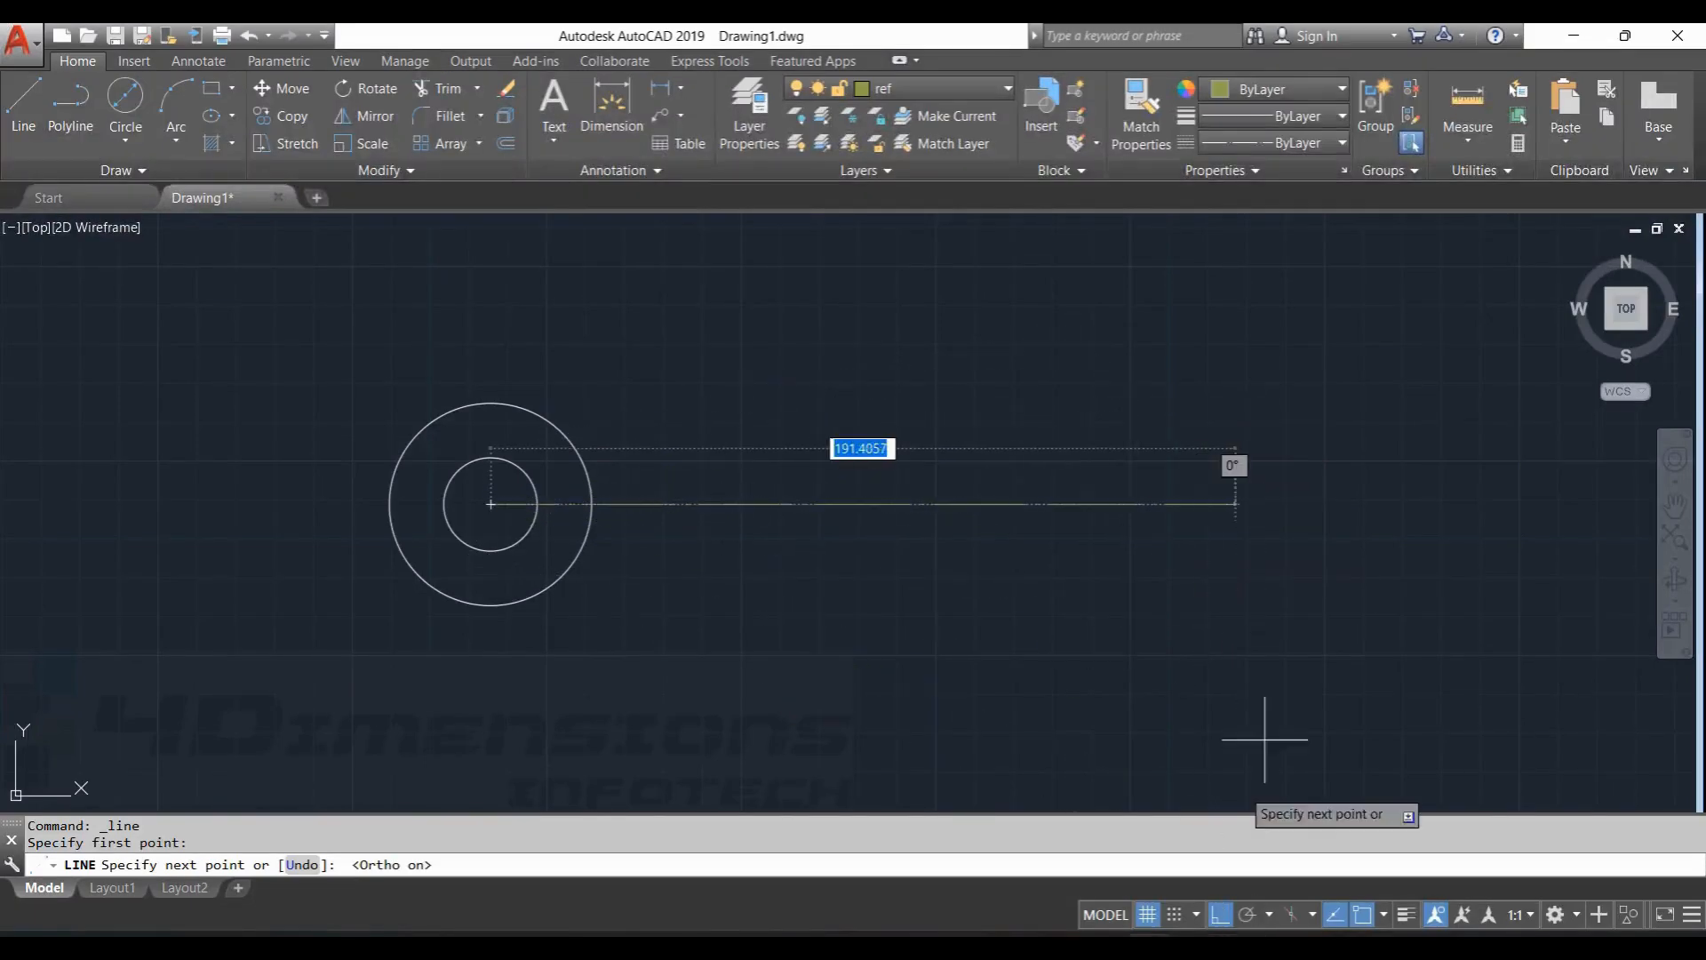
type("150")
key("Return")
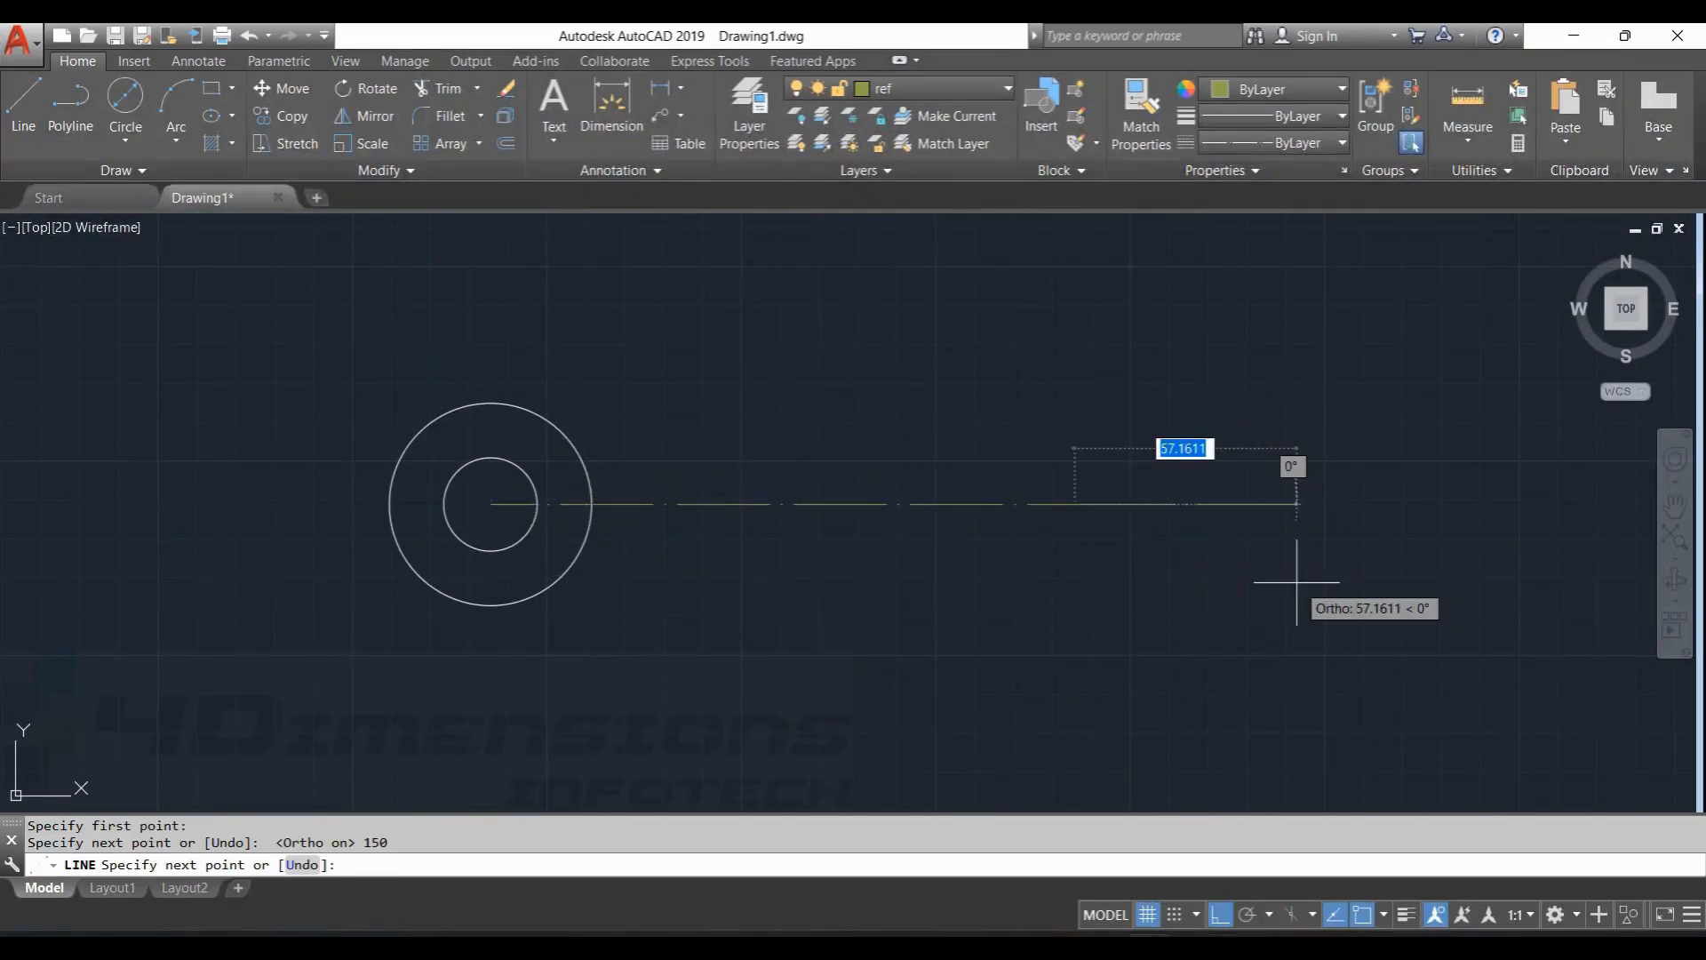
key("Escape")
middle_click_drag(1335, 553, 1119, 546)
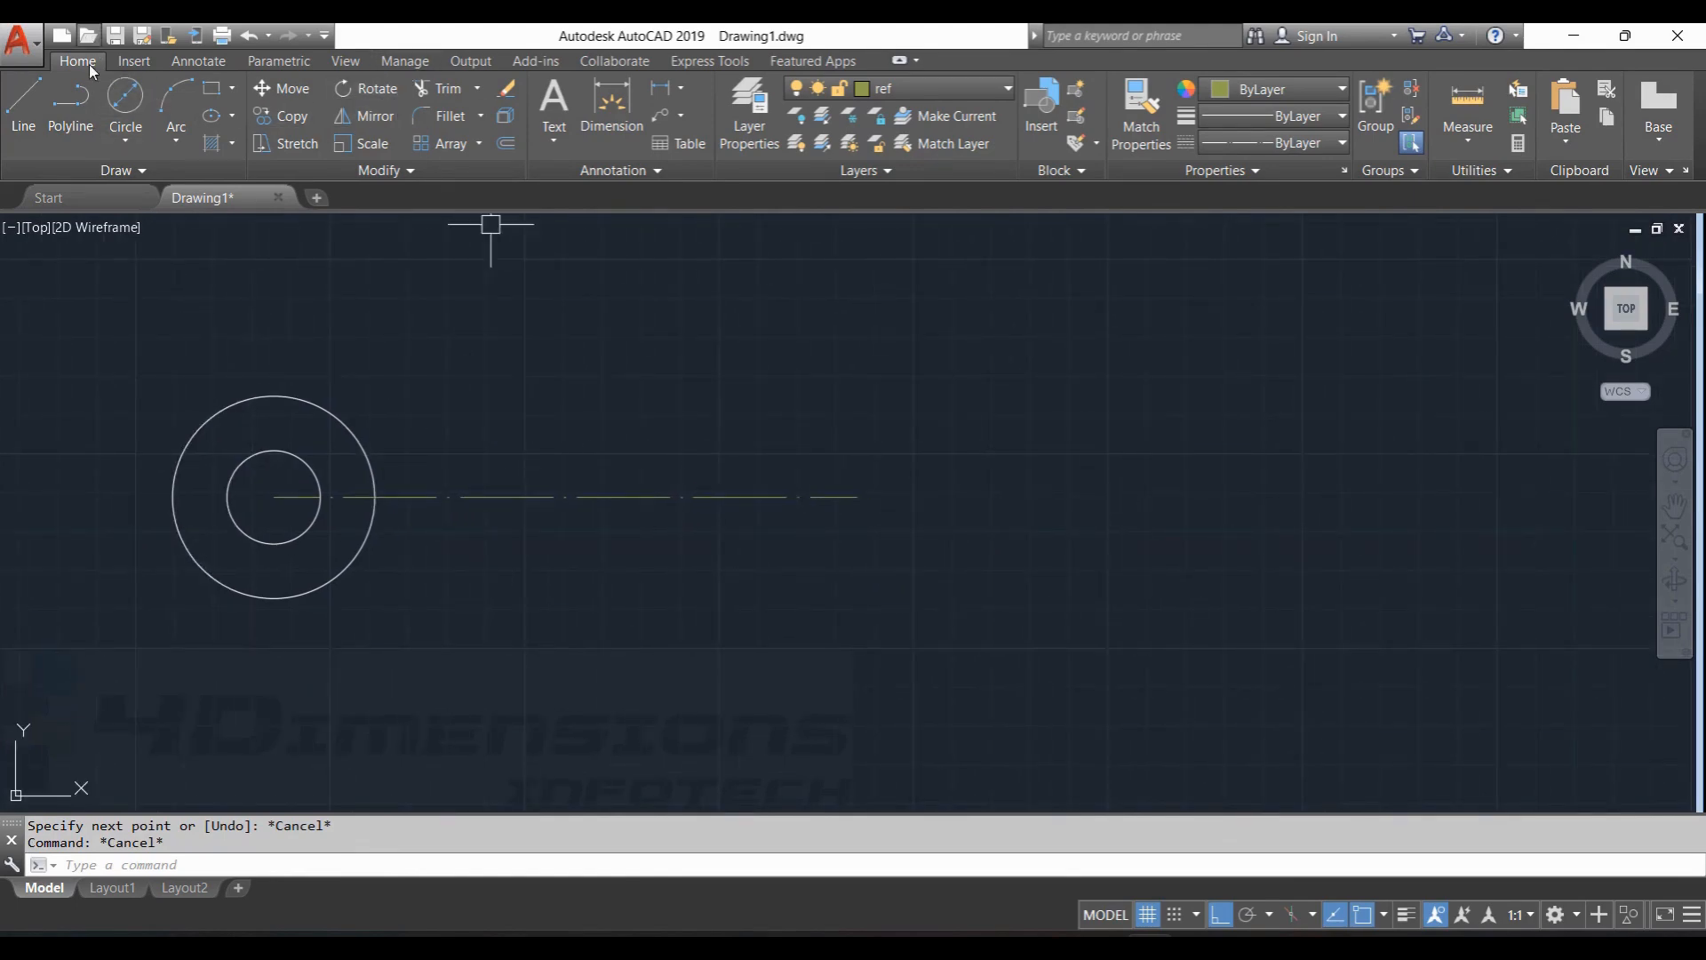
Check the large boss's diameters in the reference PDF and draw a 100 mm diameter circle centred on the reference line's free end.
key("alt+Tab")
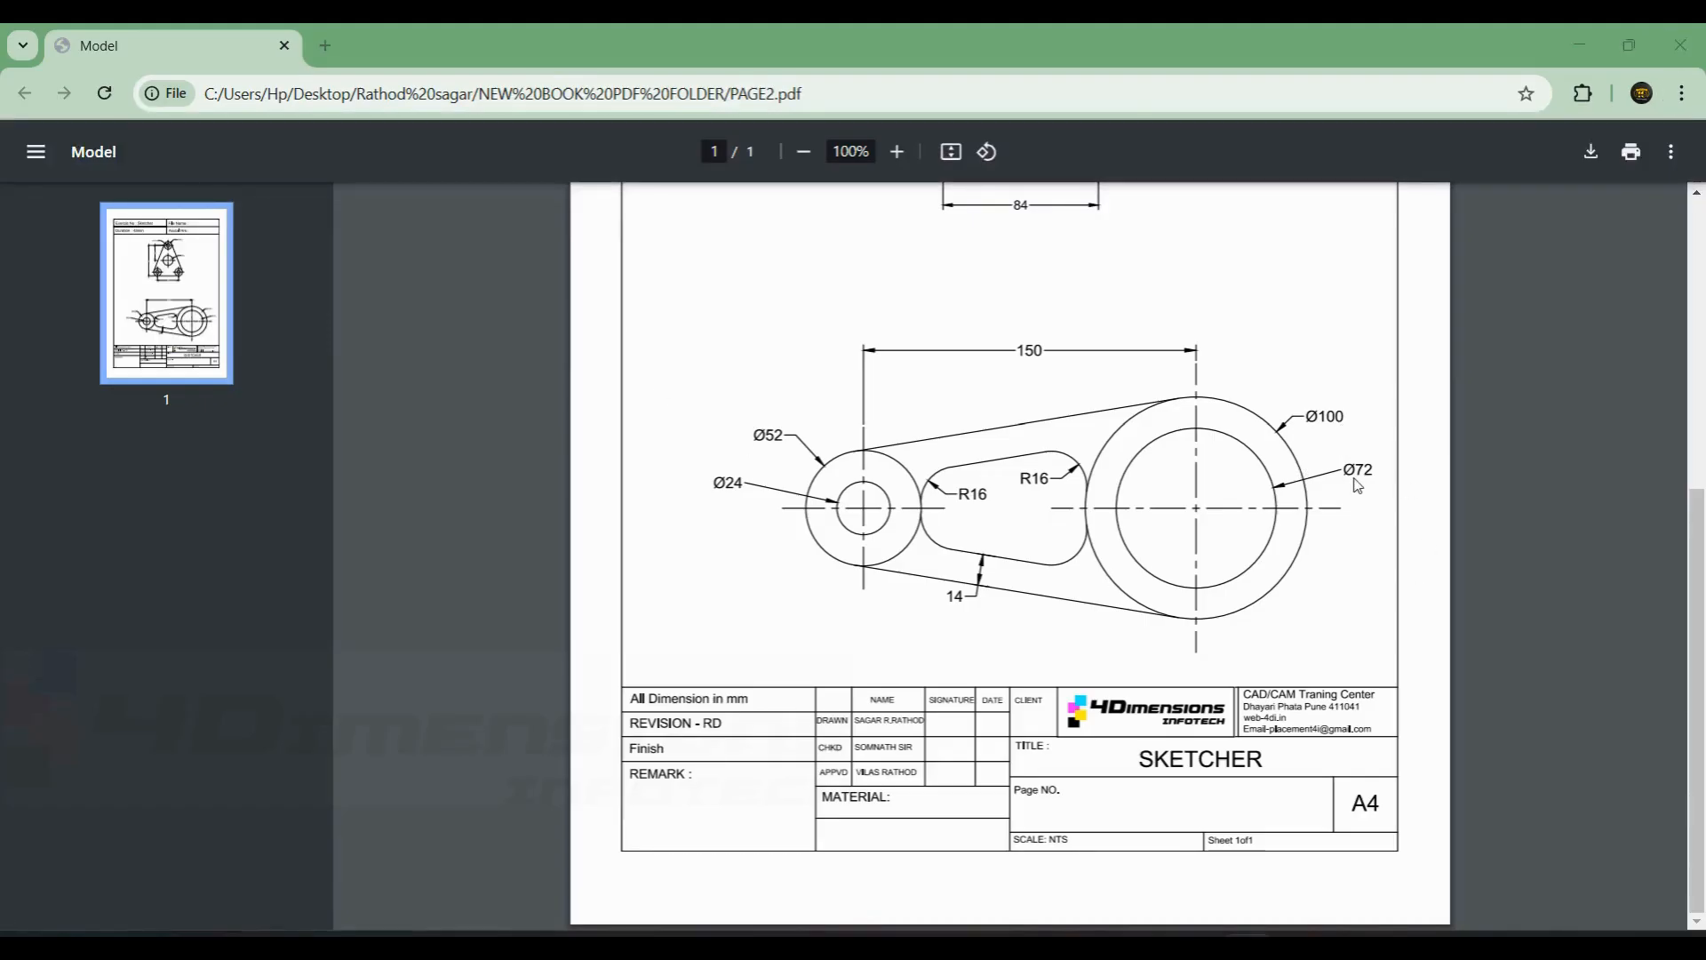
key("alt+Tab")
left_click(125, 102)
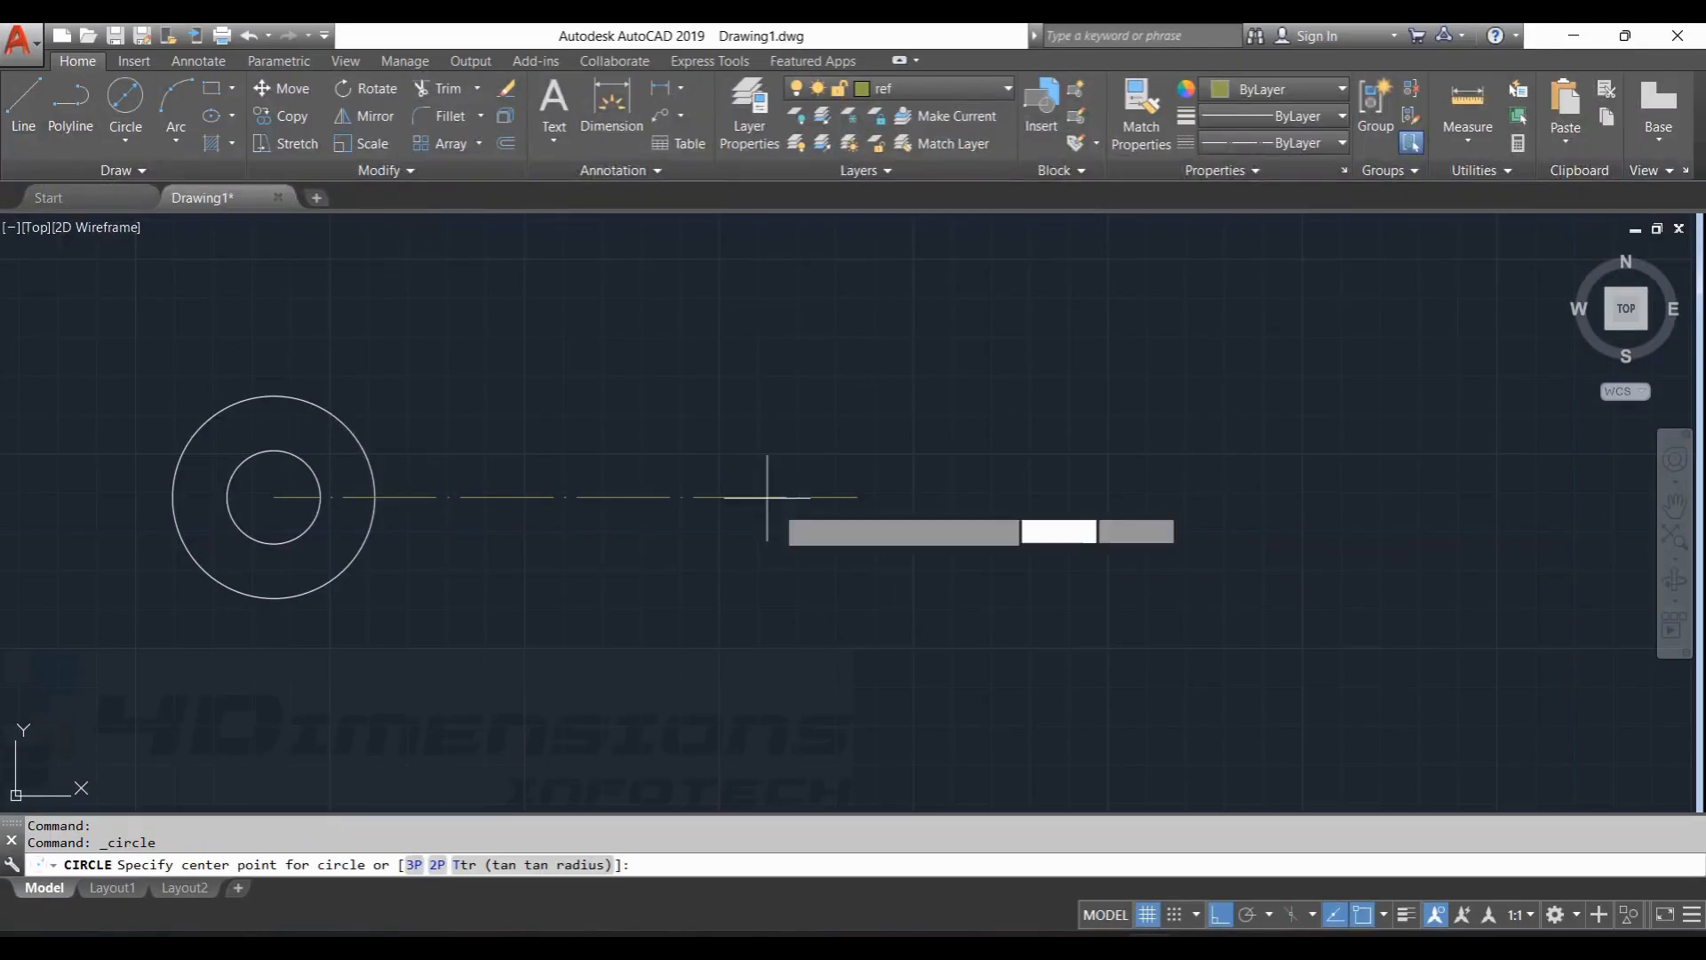
left_click(858, 497)
type("100")
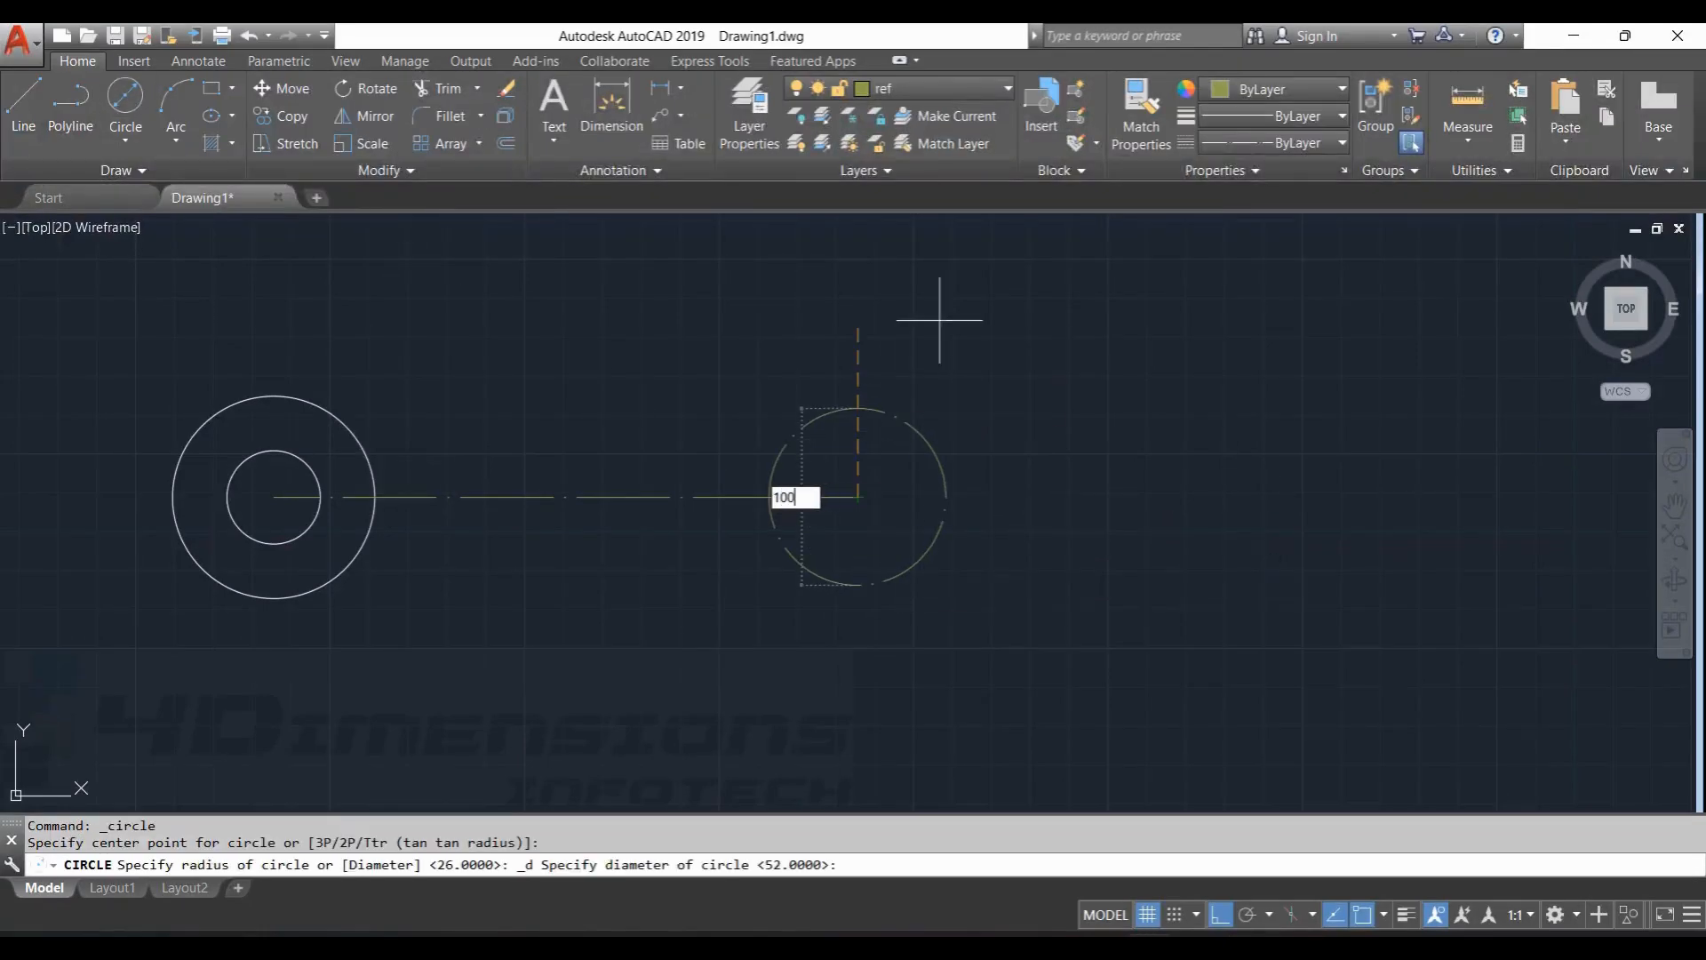
key("Return")
Draw a 72 mm diameter circle concentric with the 100 mm circle.
left_click(126, 103)
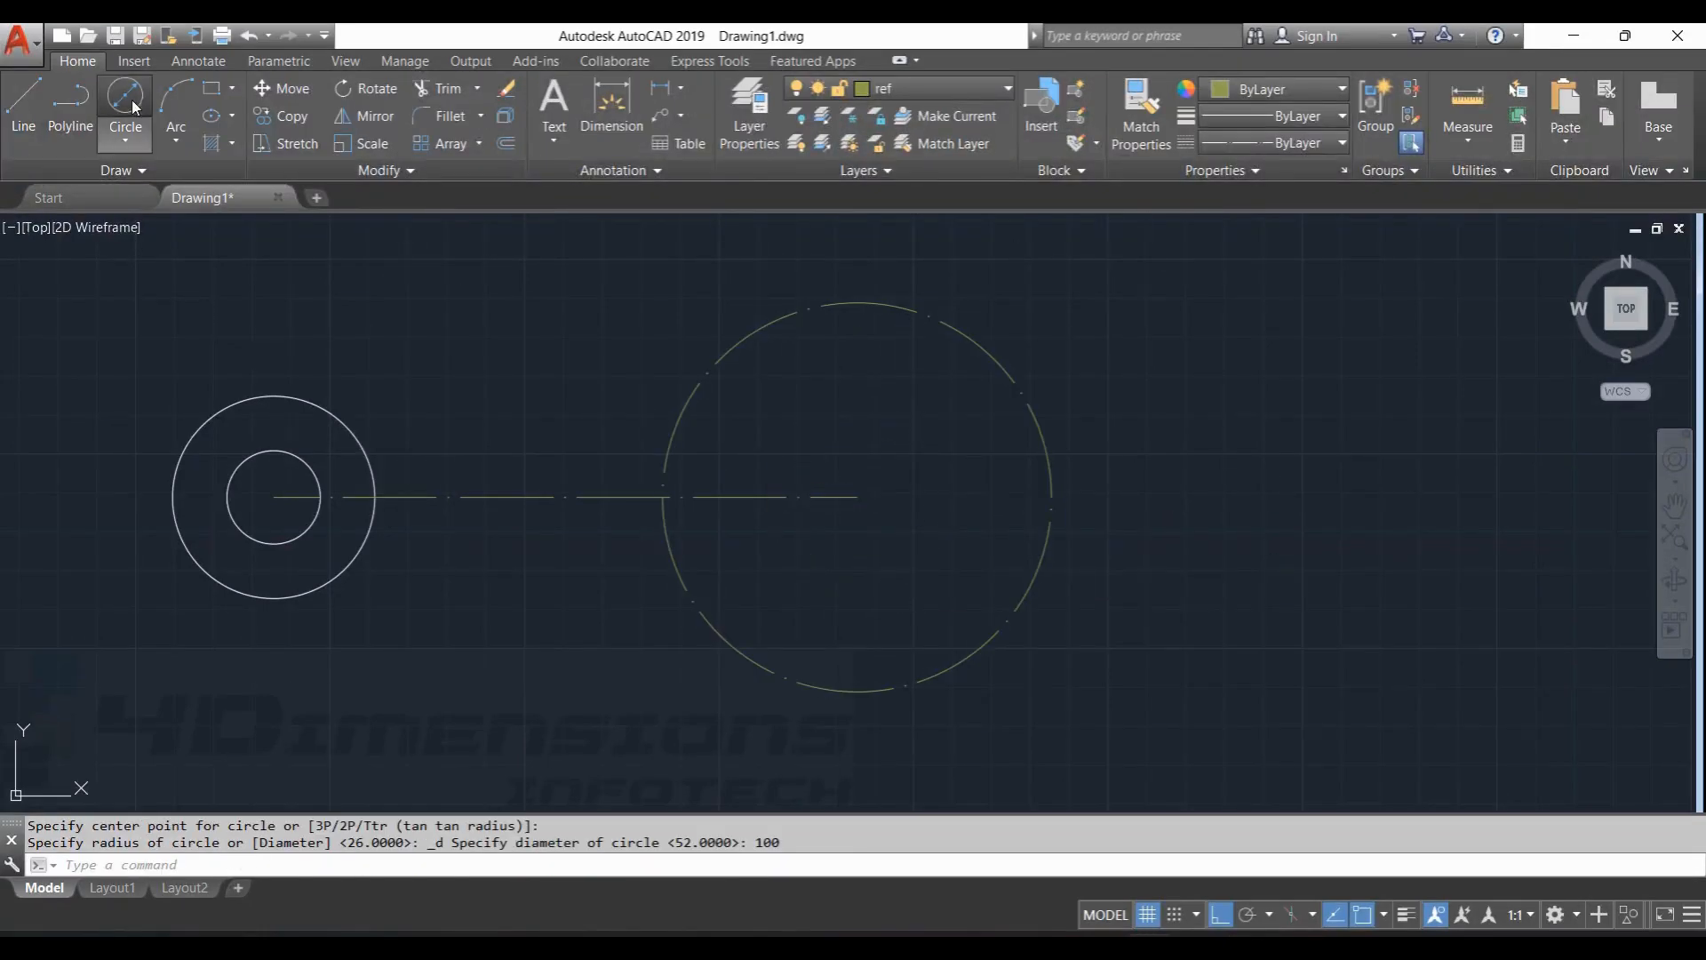
left_click(854, 496)
type("72")
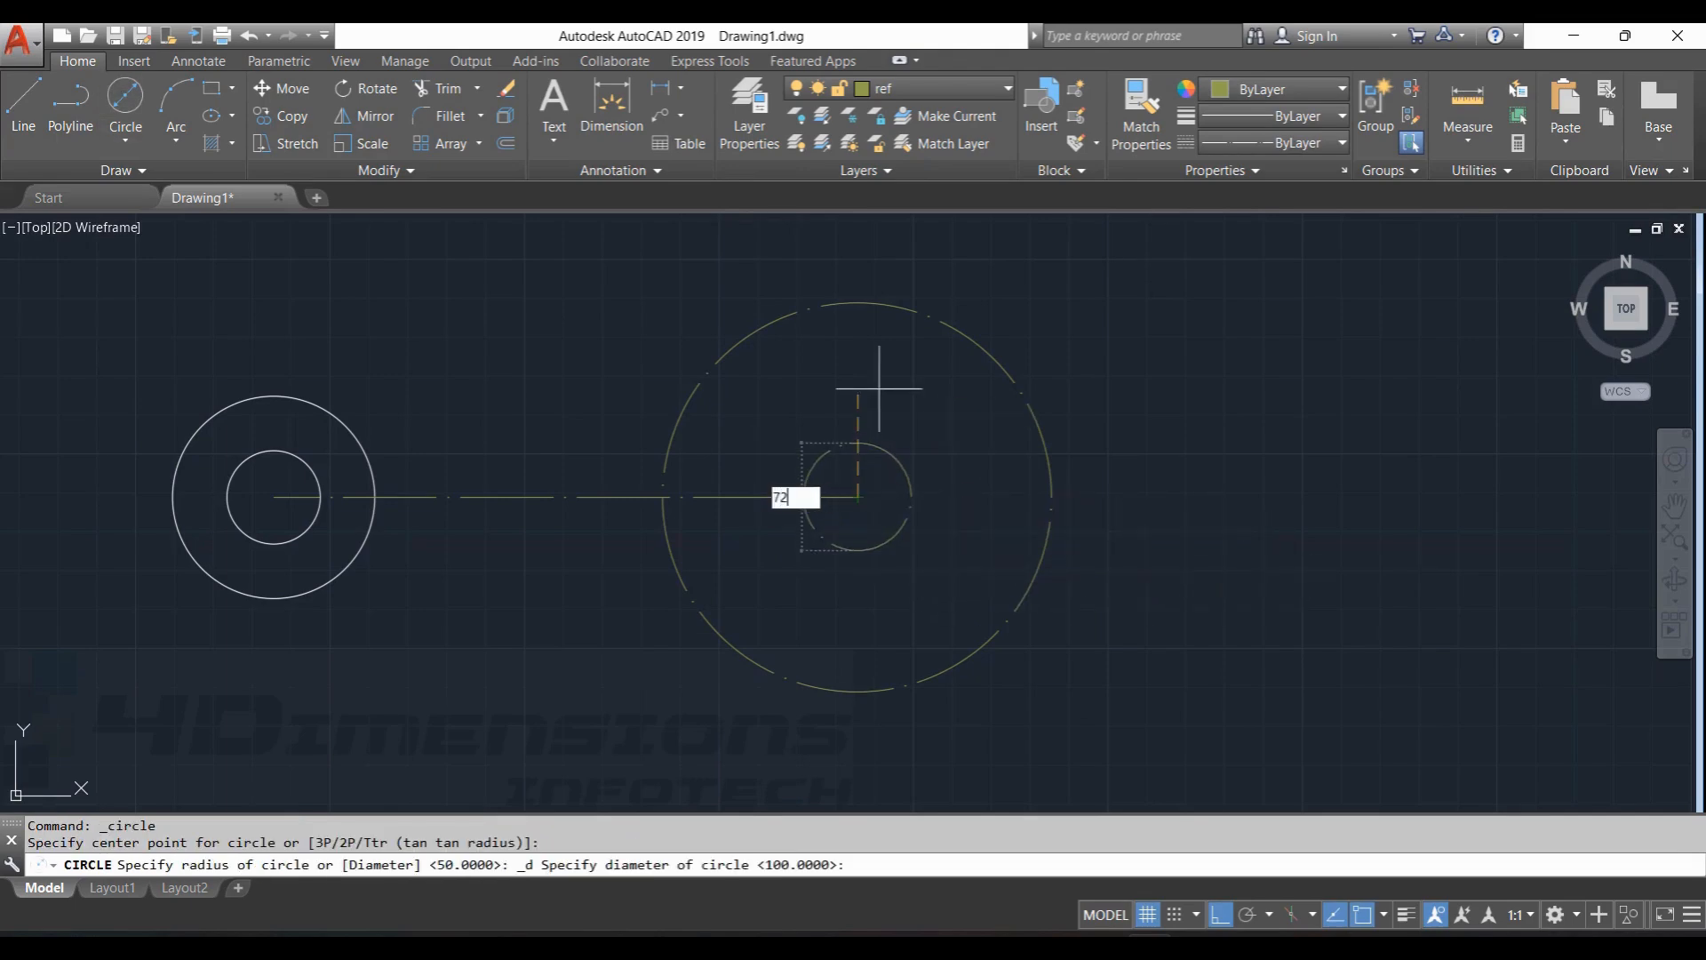
key("Return")
key("Escape")
key("Escape")
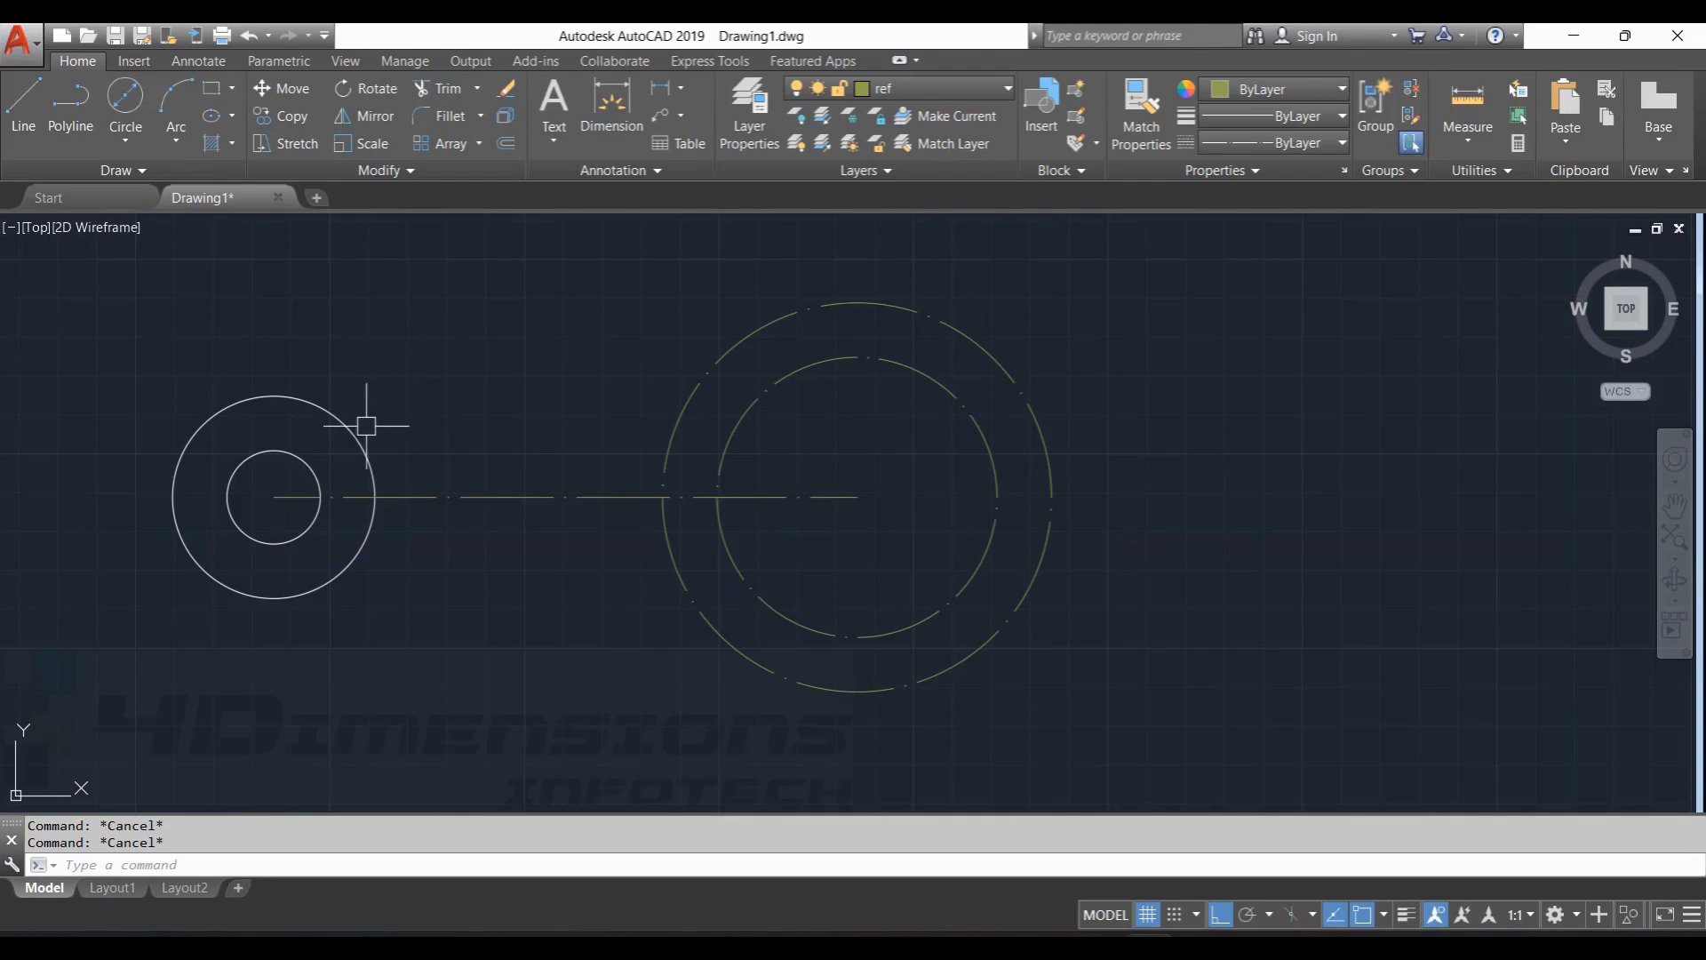
Match the properties of the small boss's outer circle onto both circles of the large boss.
mouse_move(343, 424)
left_click(1140, 124)
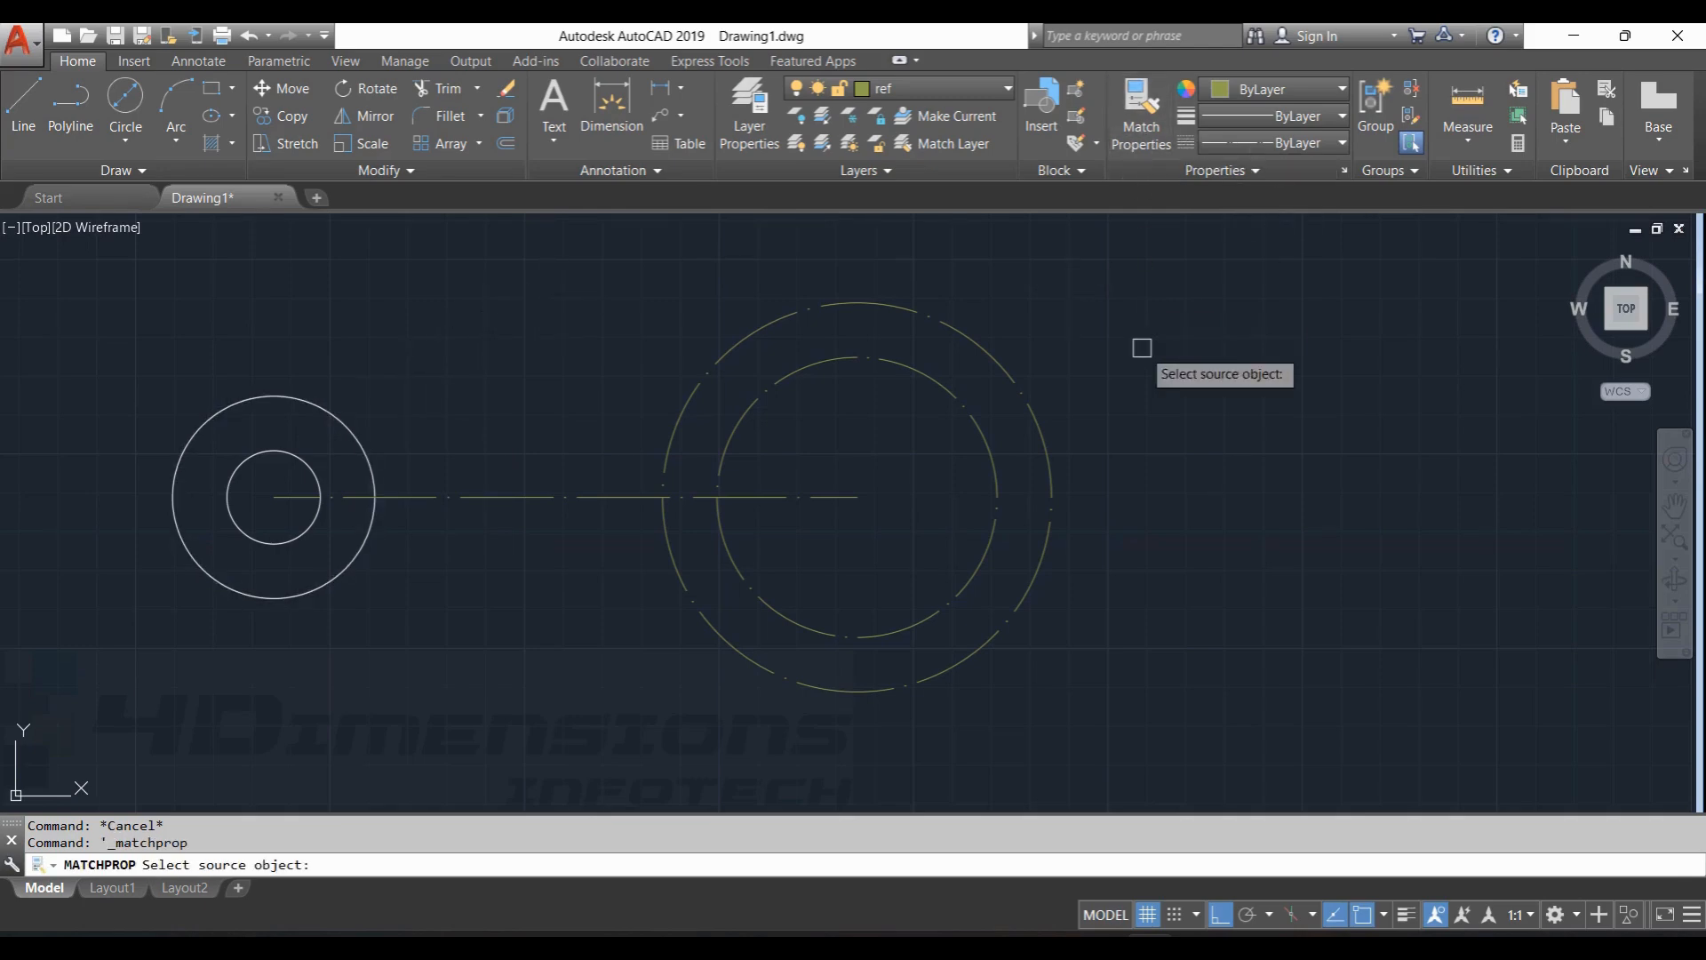
mouse_move(579, 335)
middle_mouse_down()
mouse_move(768, 292)
mouse_move(652, 374)
middle_mouse_up()
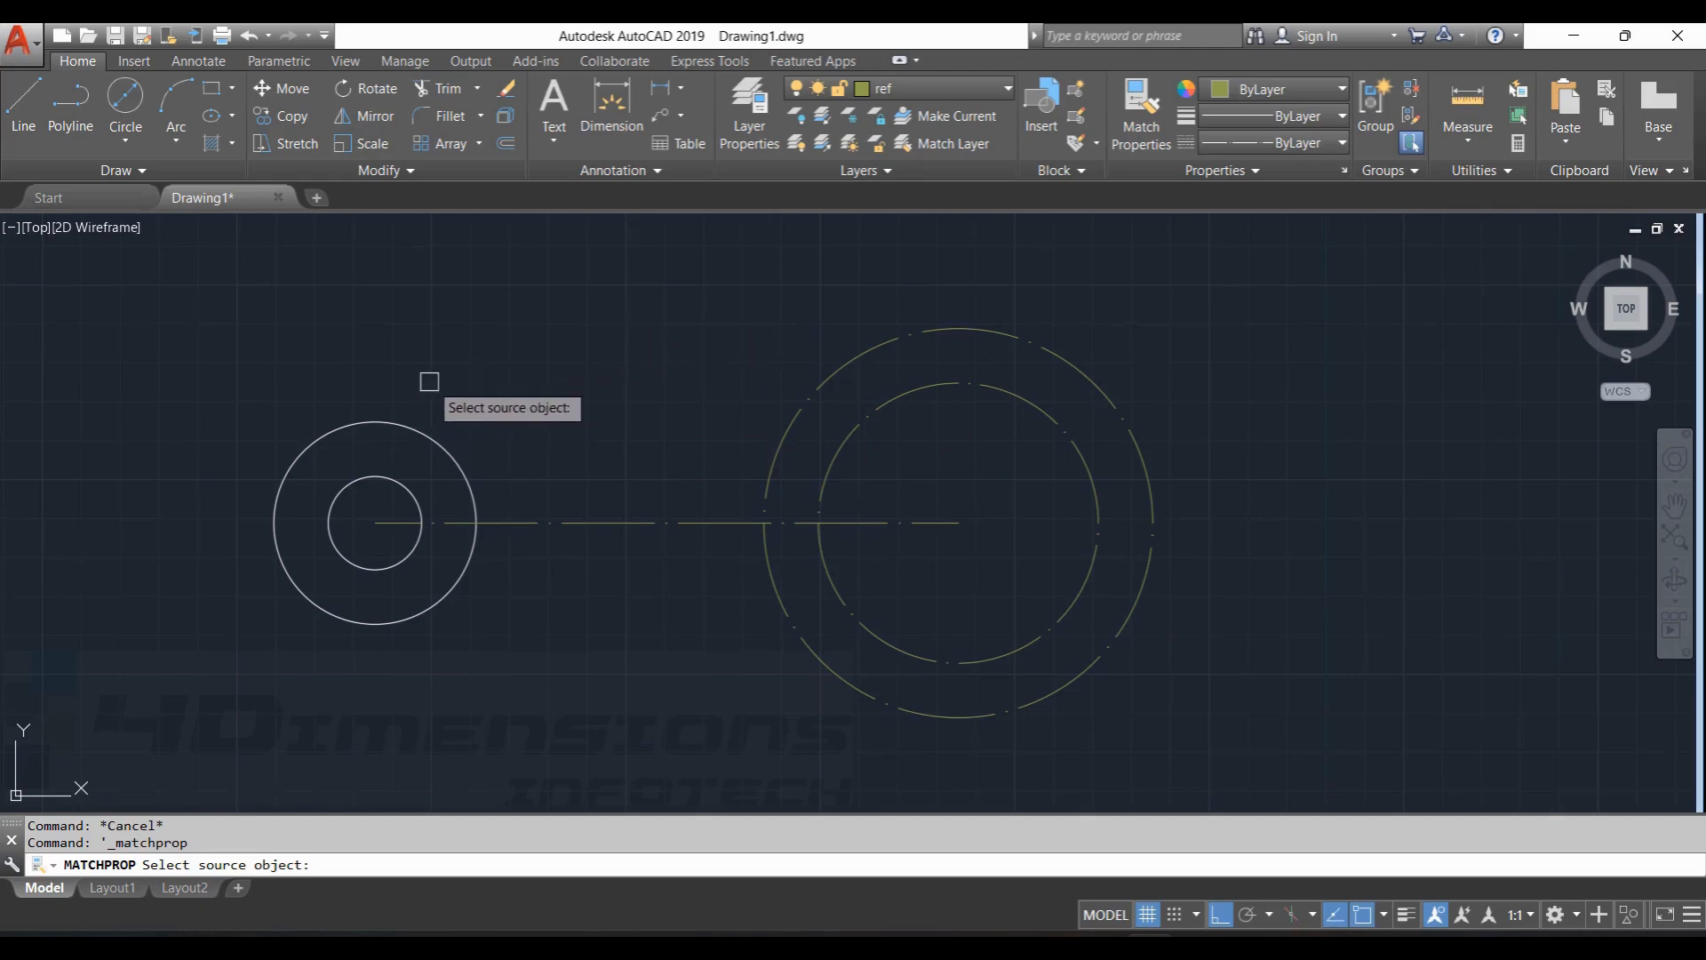
left_click(409, 427)
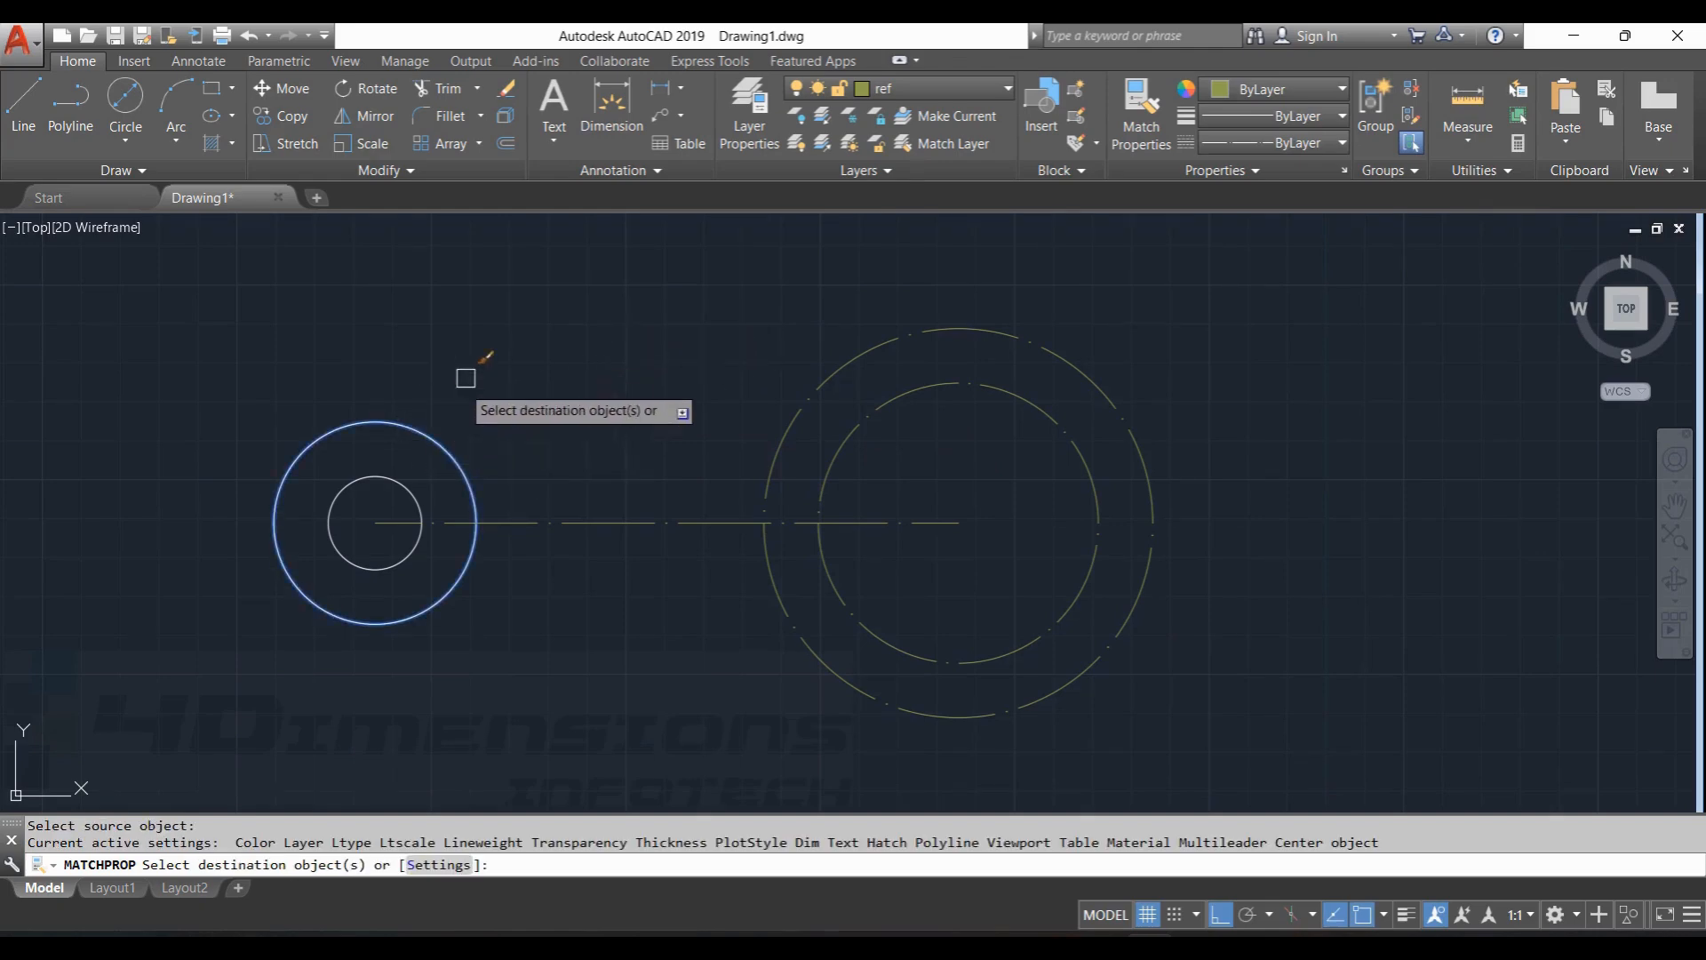
left_click(876, 348)
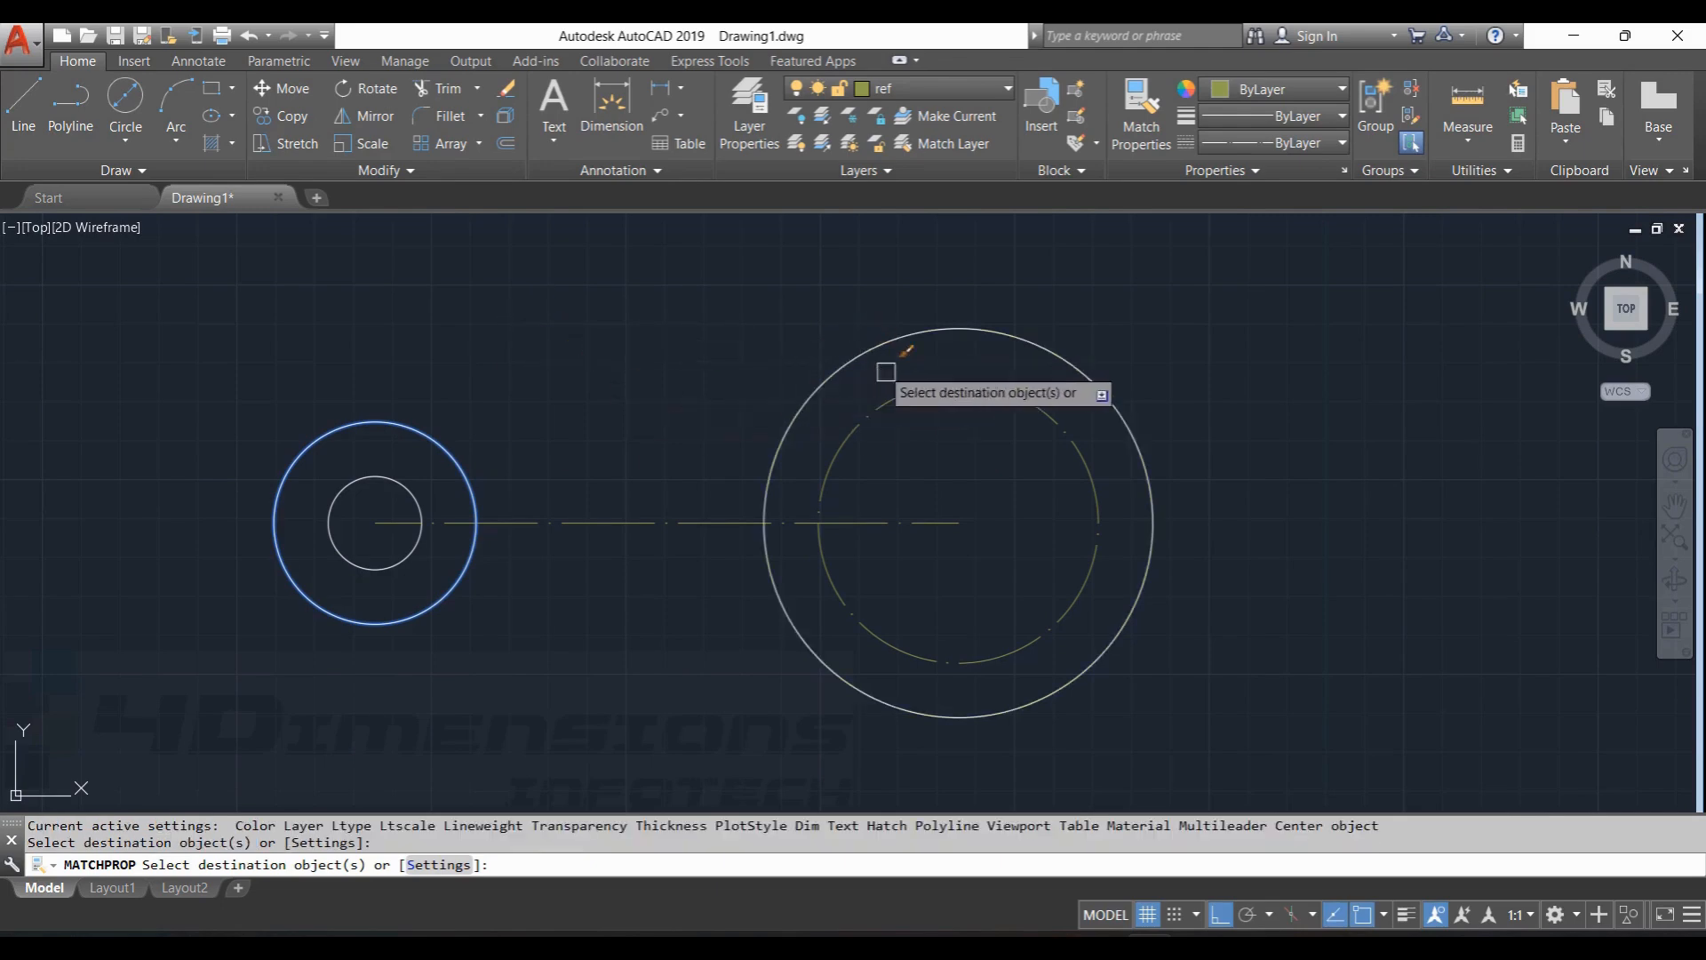
left_click(911, 388)
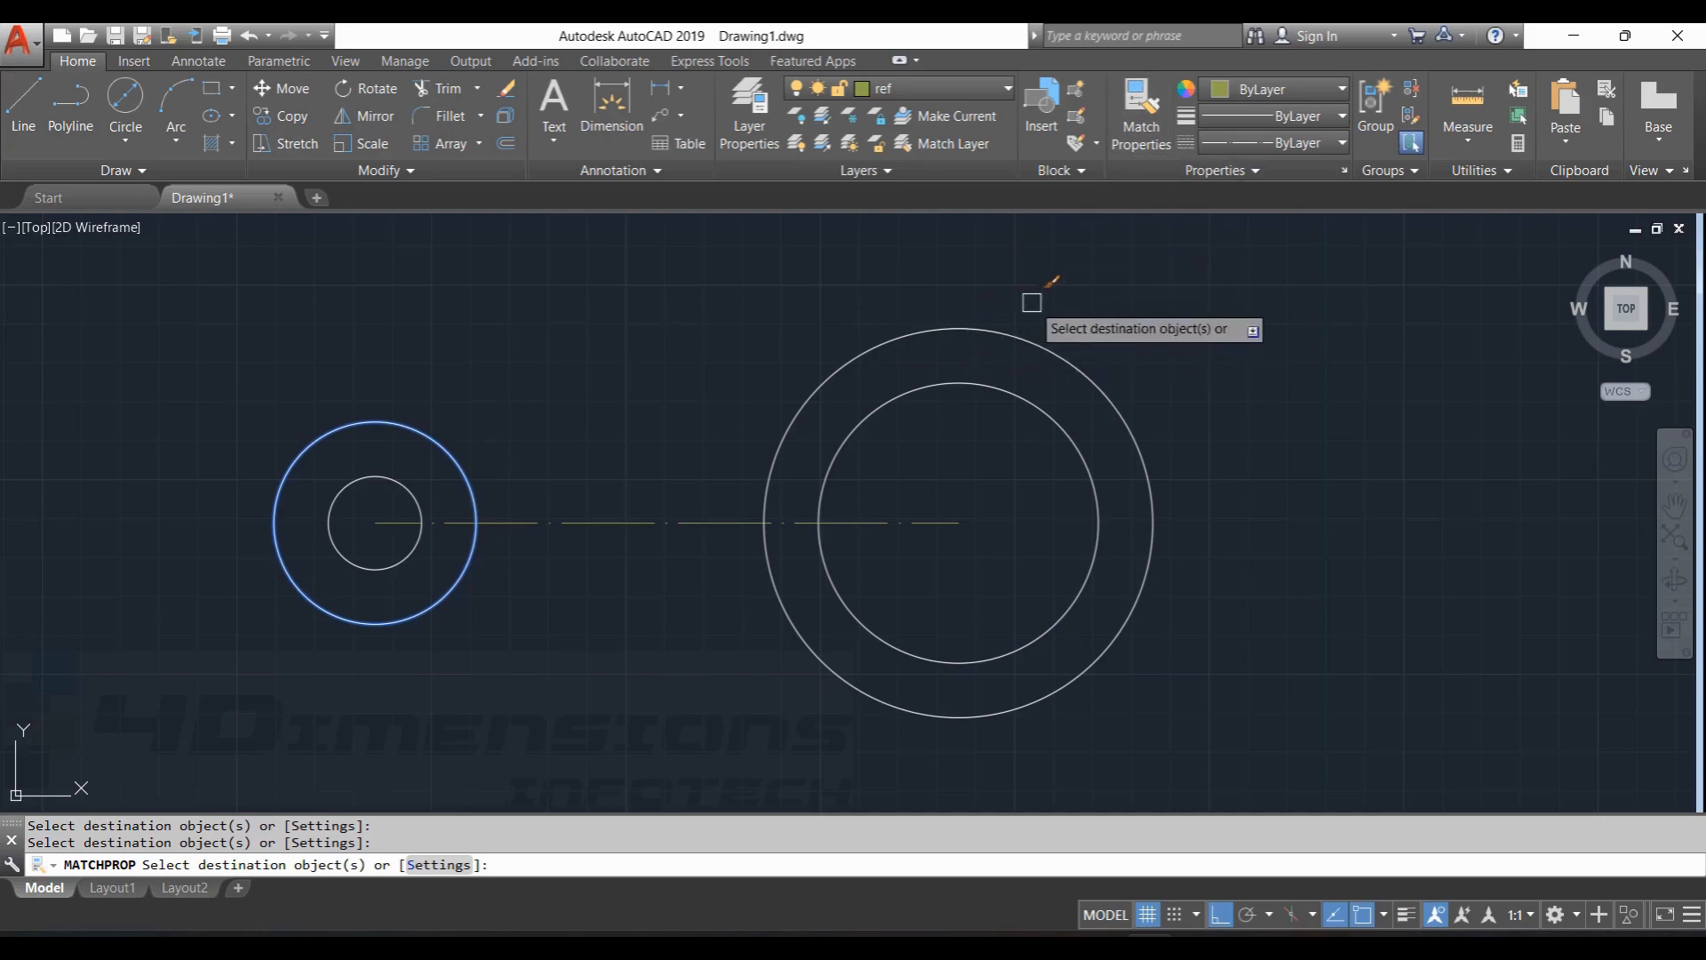
key("Escape")
Make cen the current layer and add centre marks to the outer circles of both bosses.
scroll(836, 488, "down", 4)
scroll(817, 487, "up", 4)
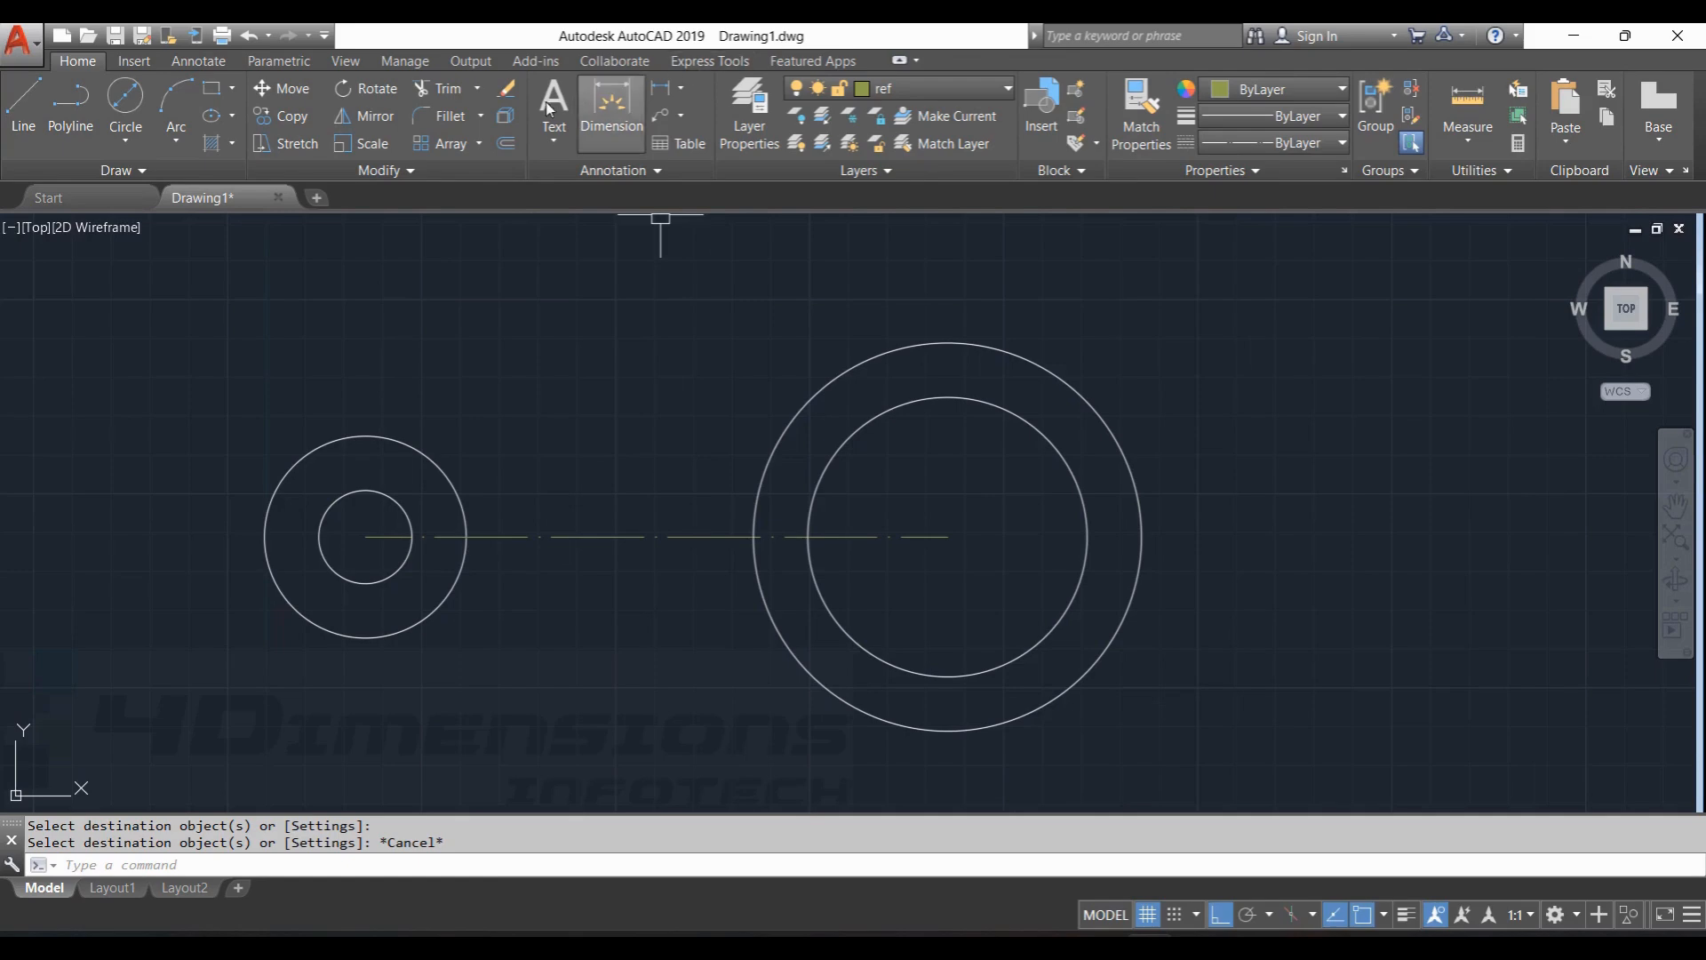
left_click(911, 91)
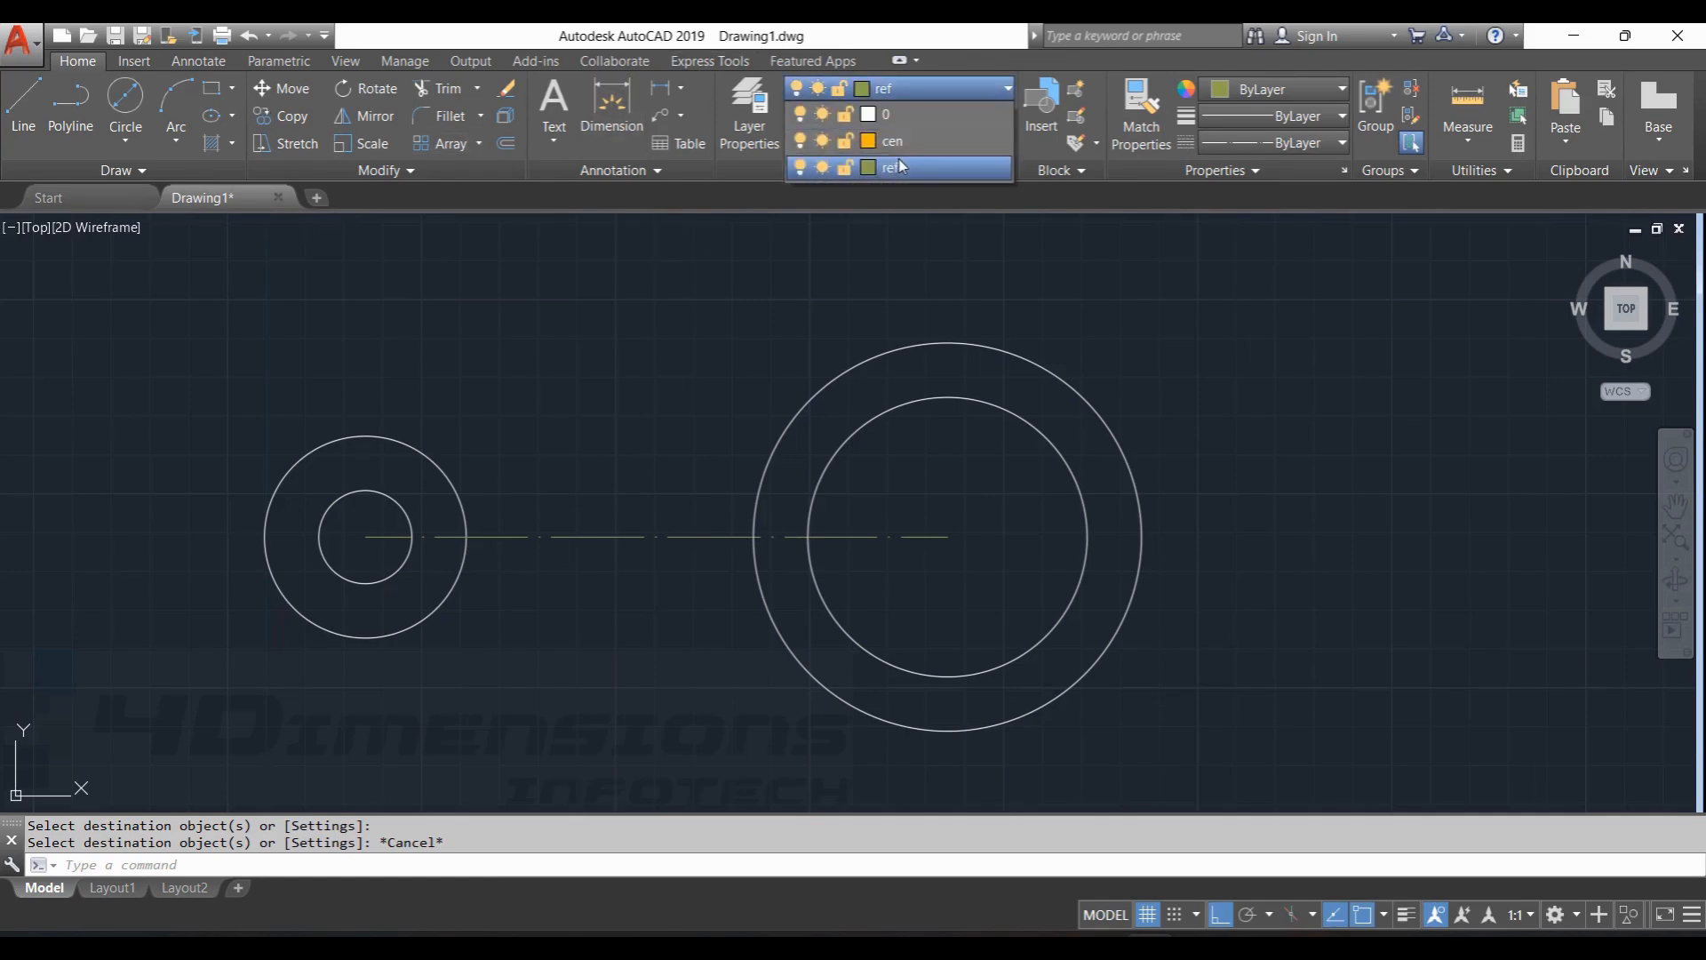
left_click(900, 166)
left_click(198, 61)
left_click(734, 111)
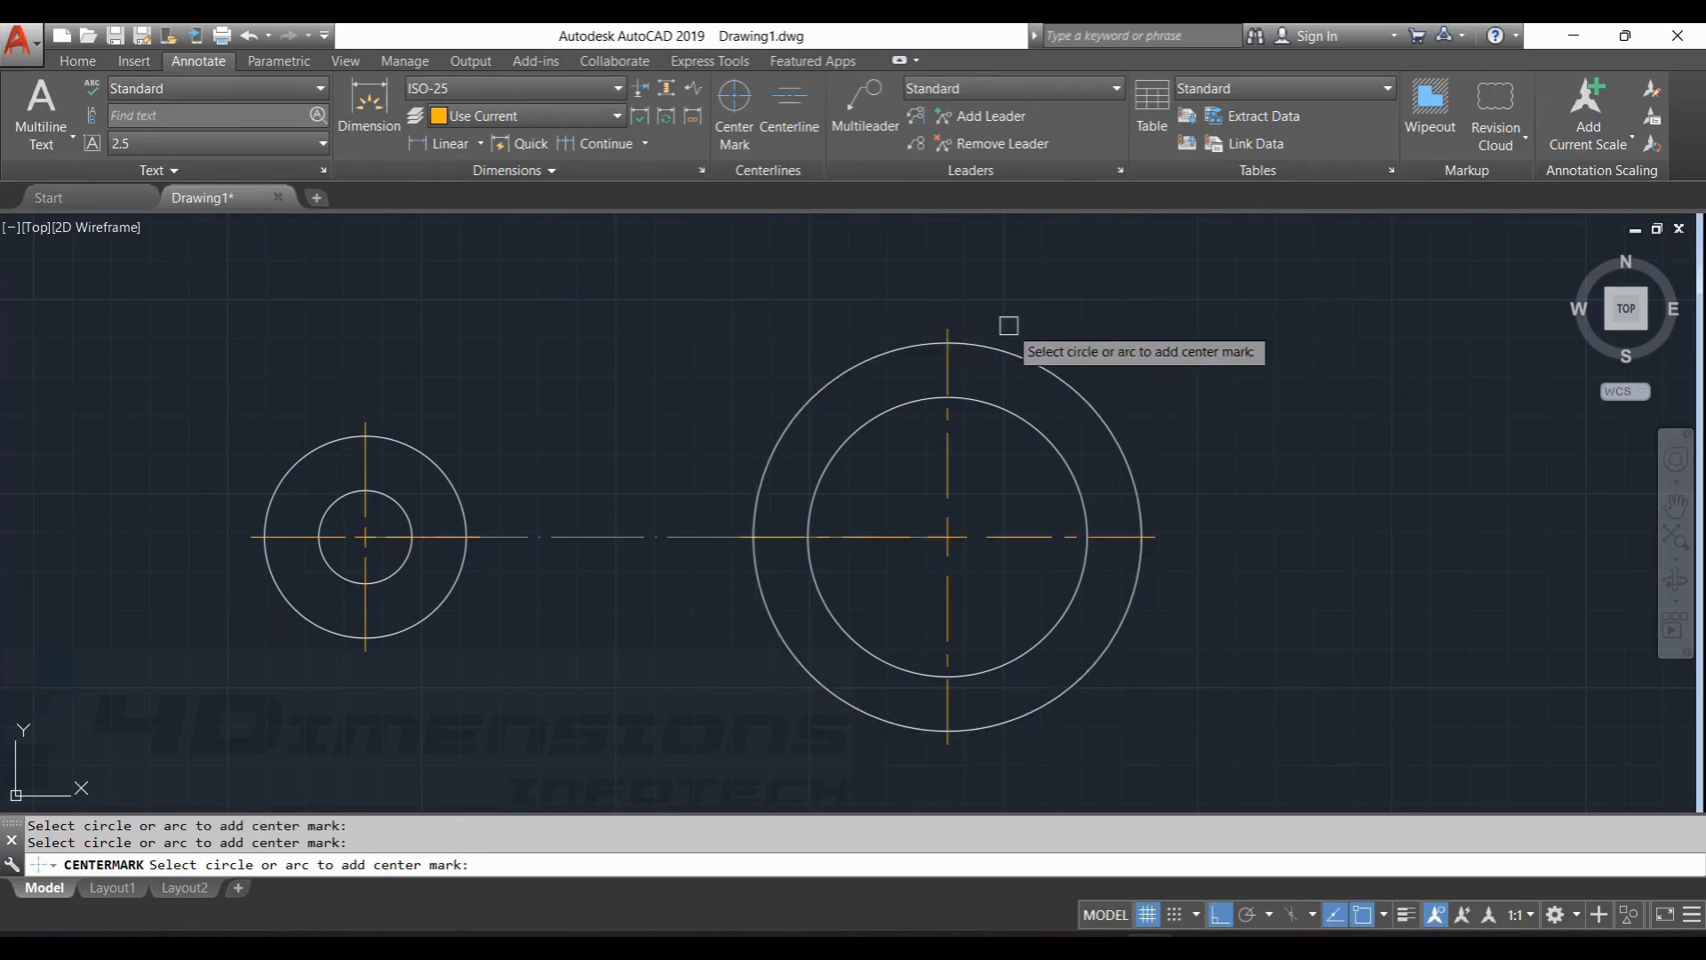
key("Escape")
Erase the horizontal reference line joining the two boss centres.
left_click(627, 537)
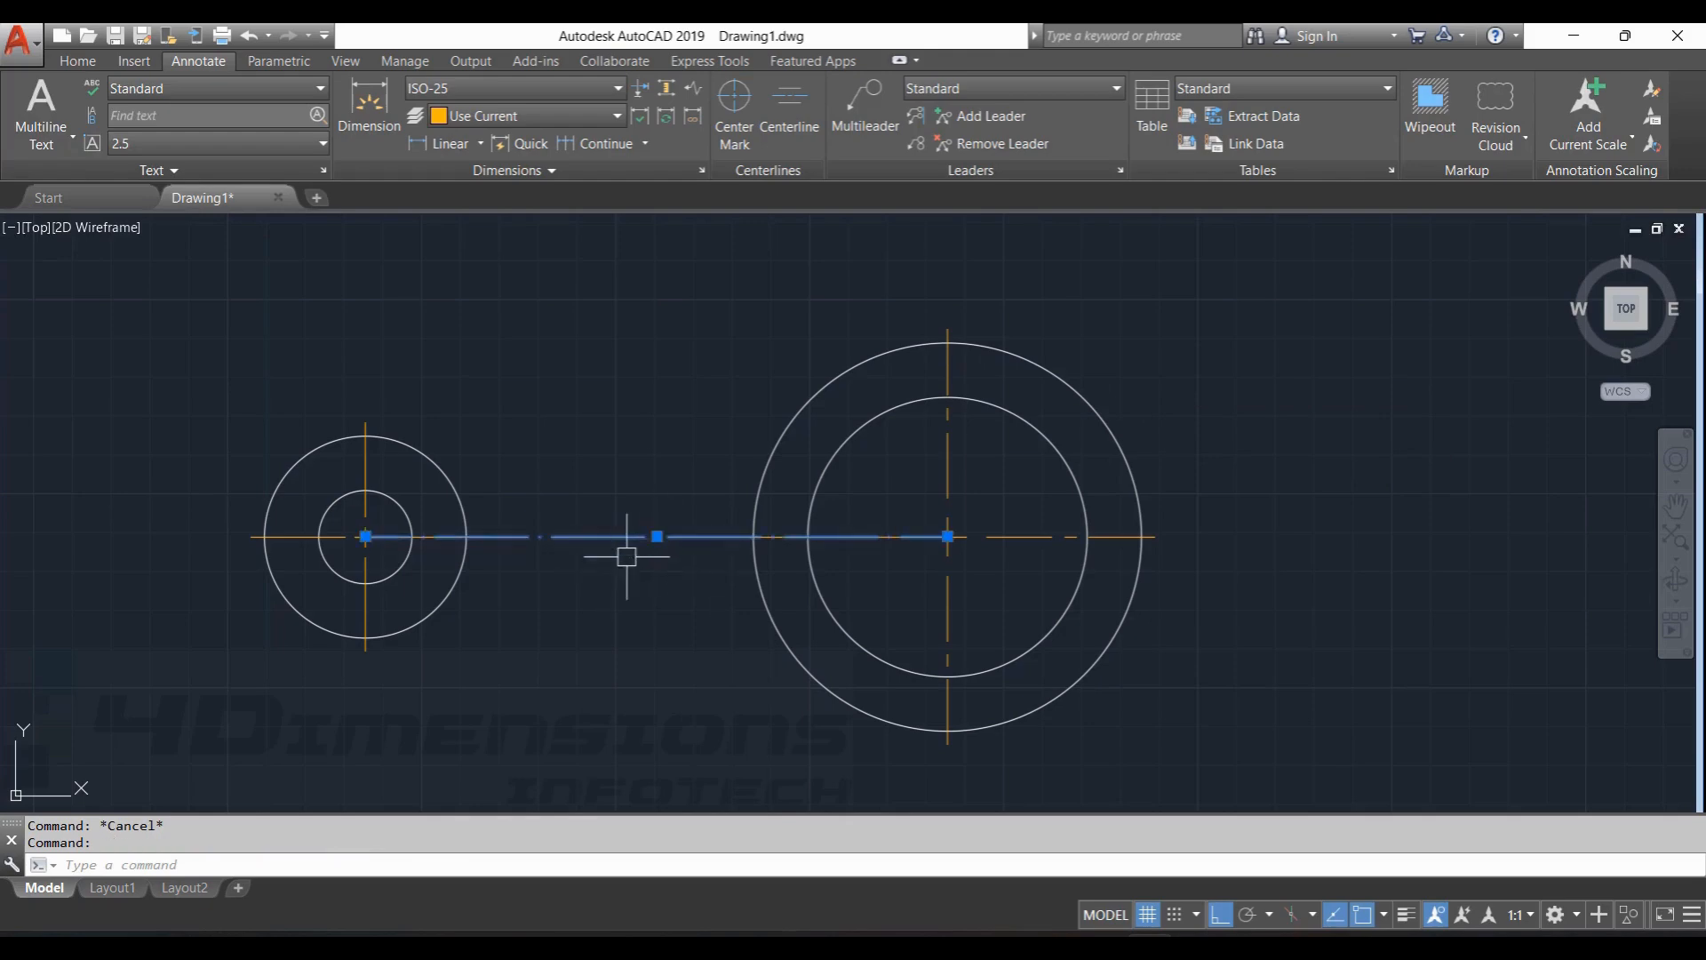
key("Delete")
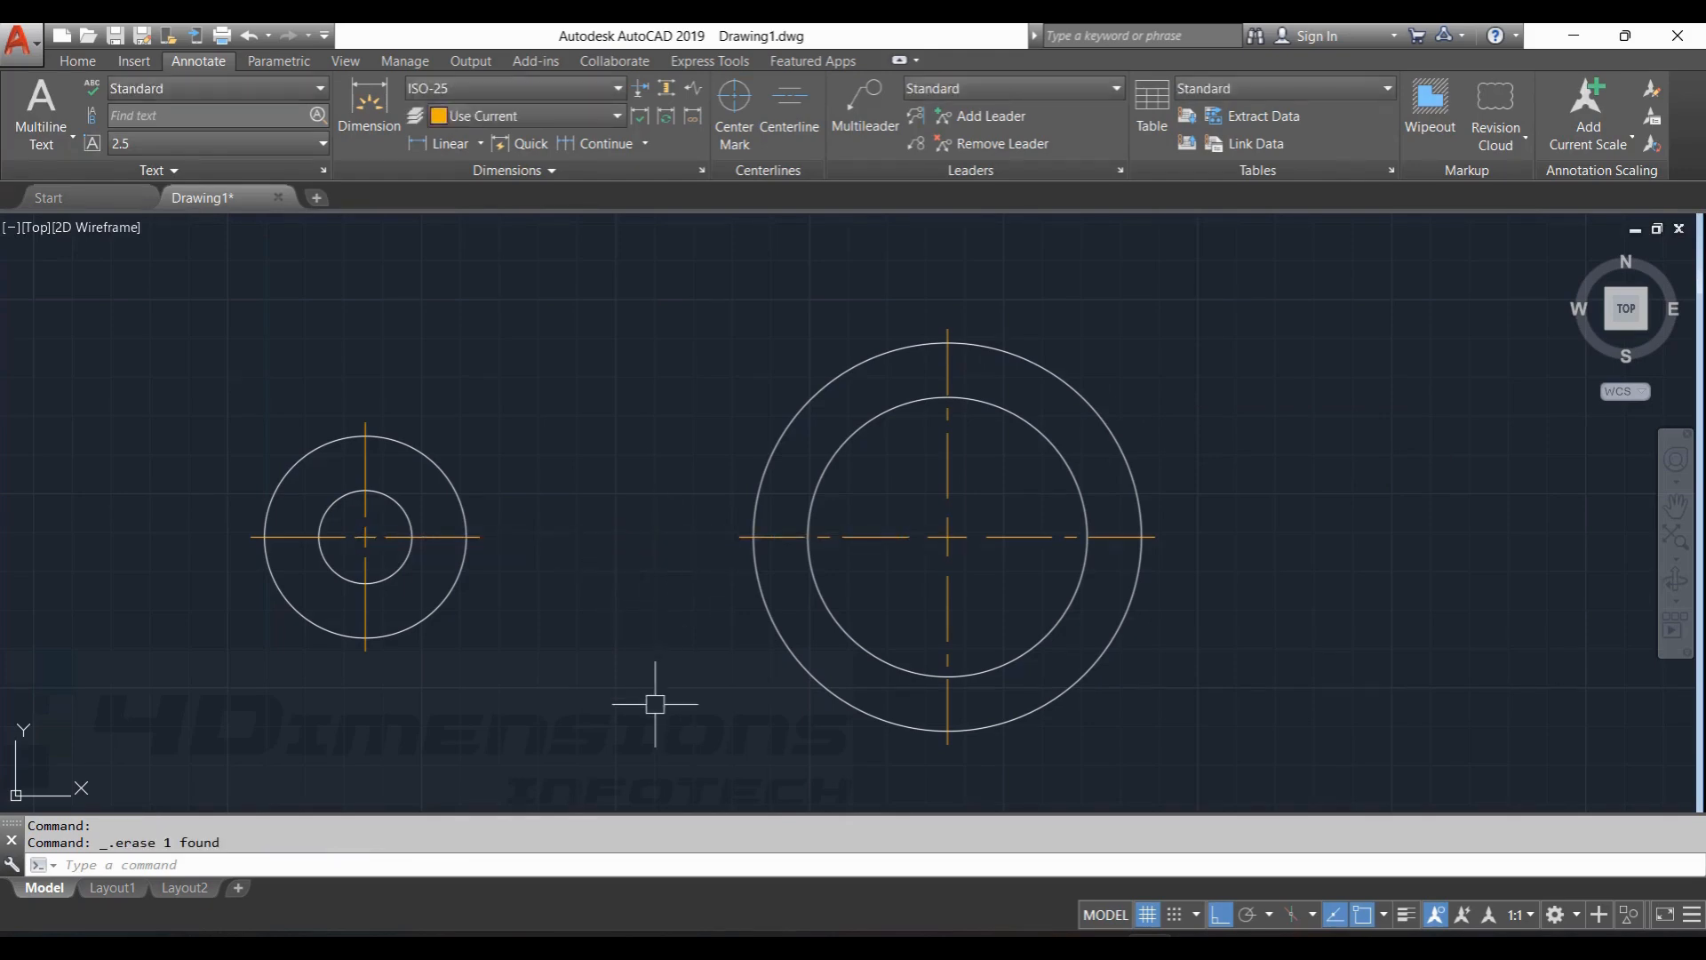
scroll(655, 697, "down", 1)
scroll(860, 498, "up", 2)
scroll(913, 472, "down", 1)
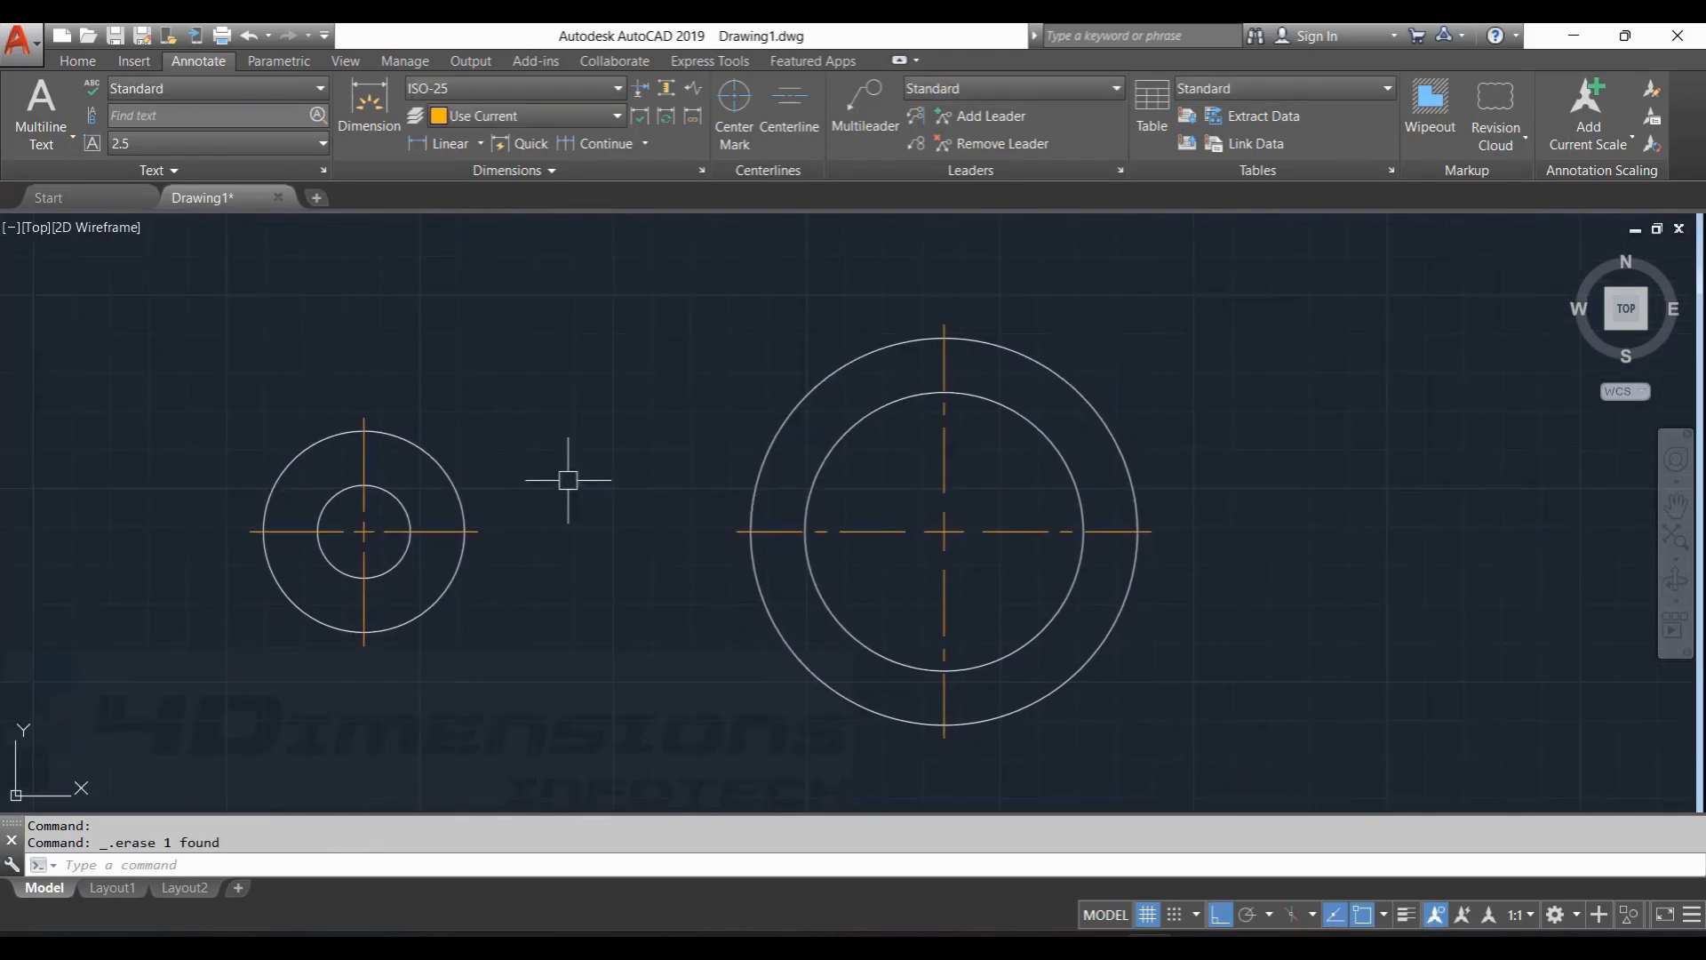
key("alt+Tab")
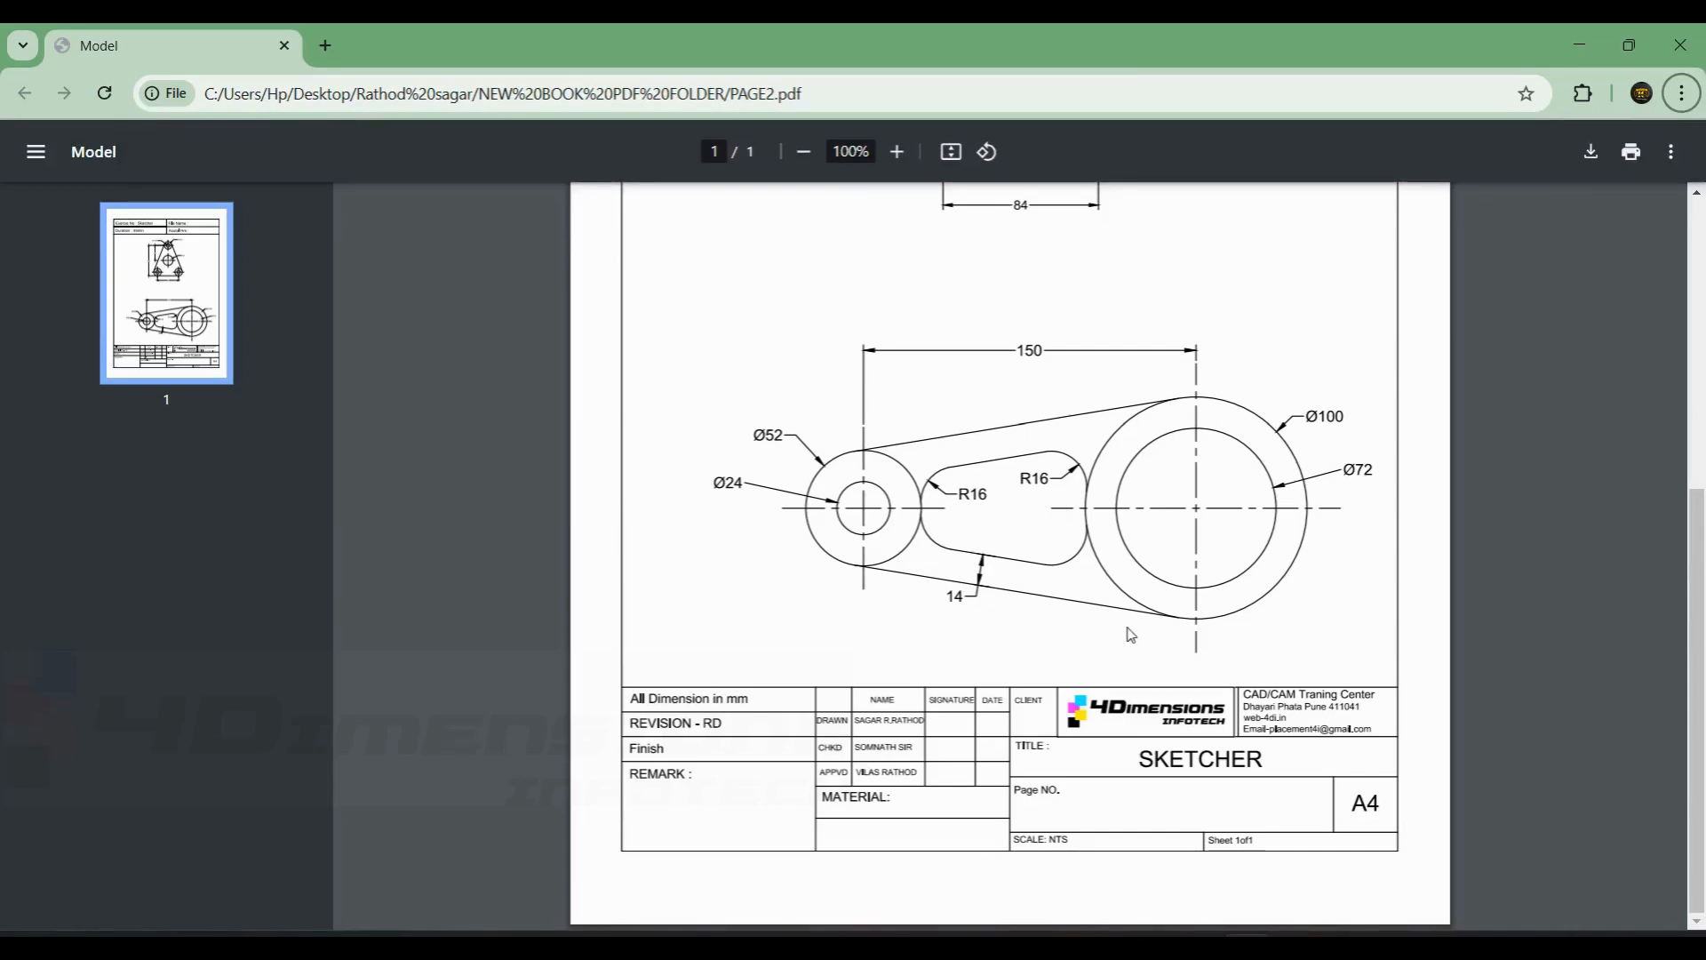
key("alt+Tab")
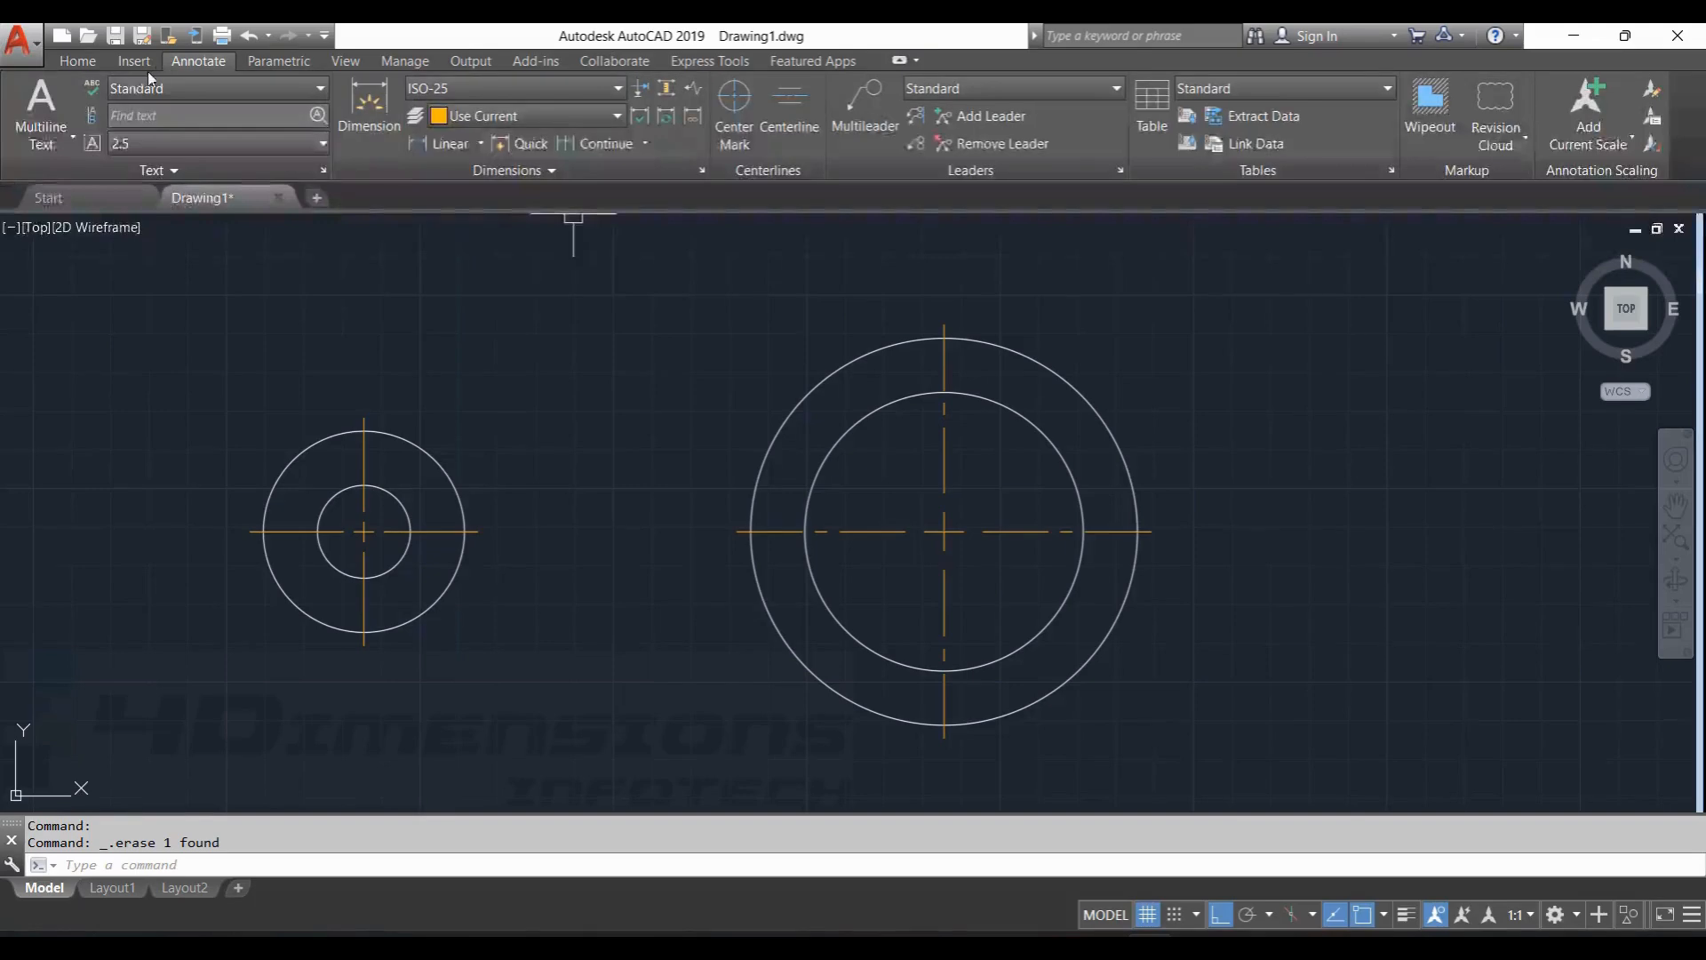
left_click(89, 62)
left_click(23, 107)
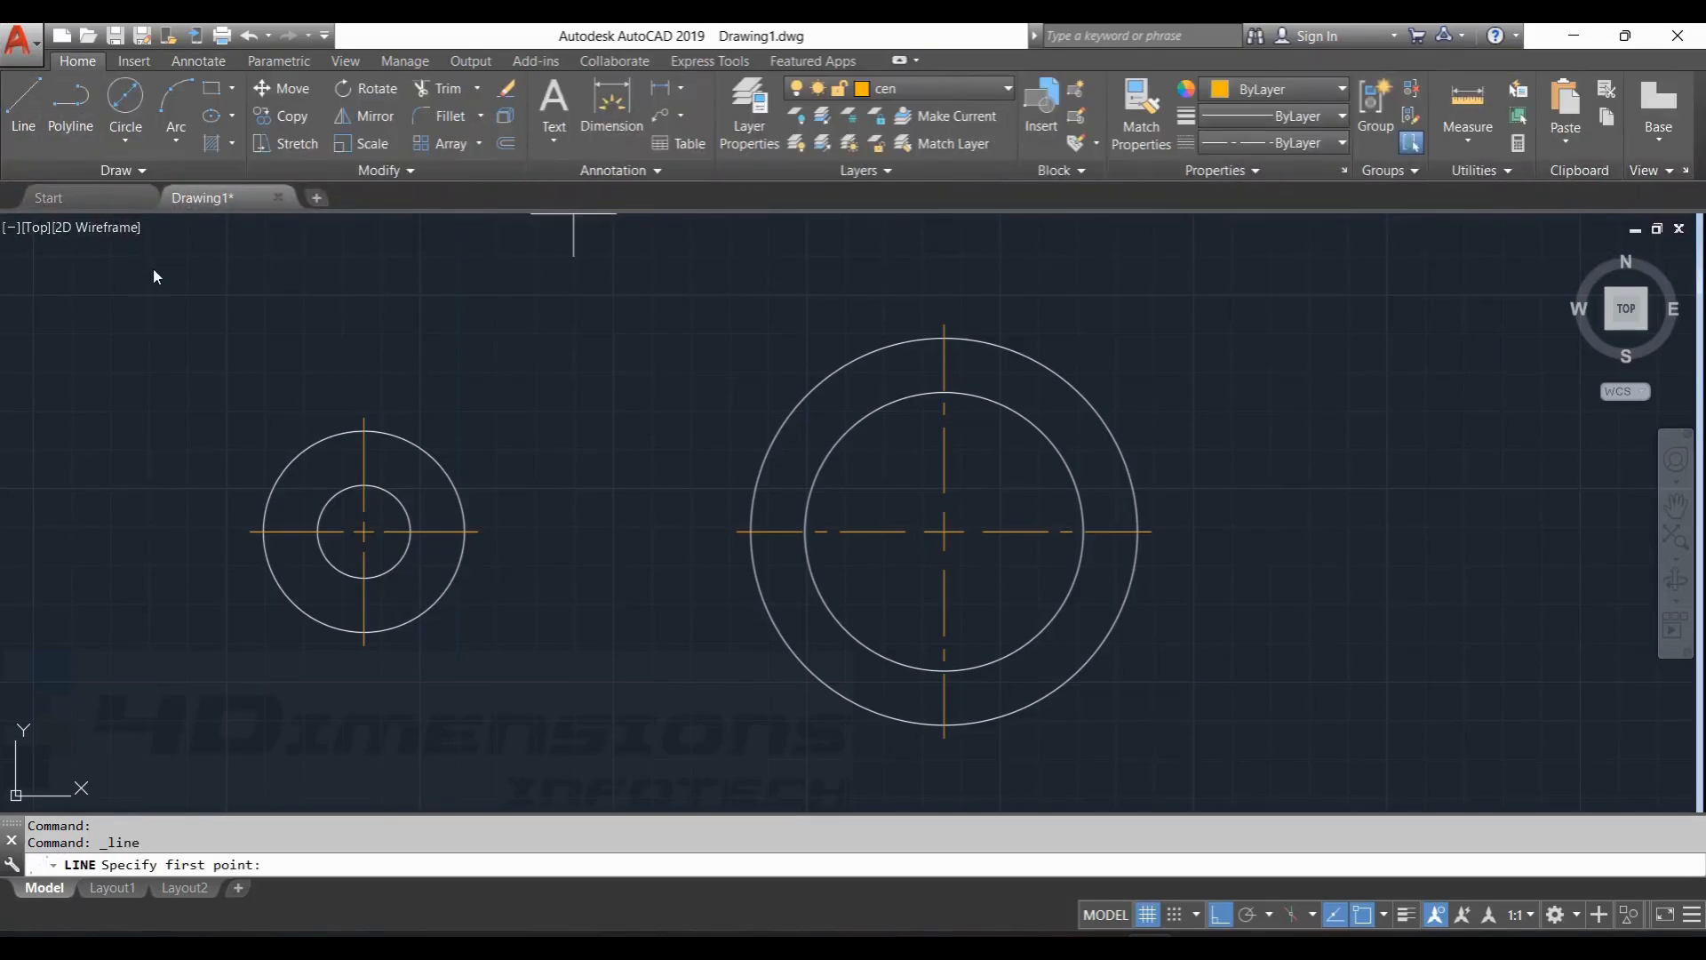
right_click(242, 307, "shift")
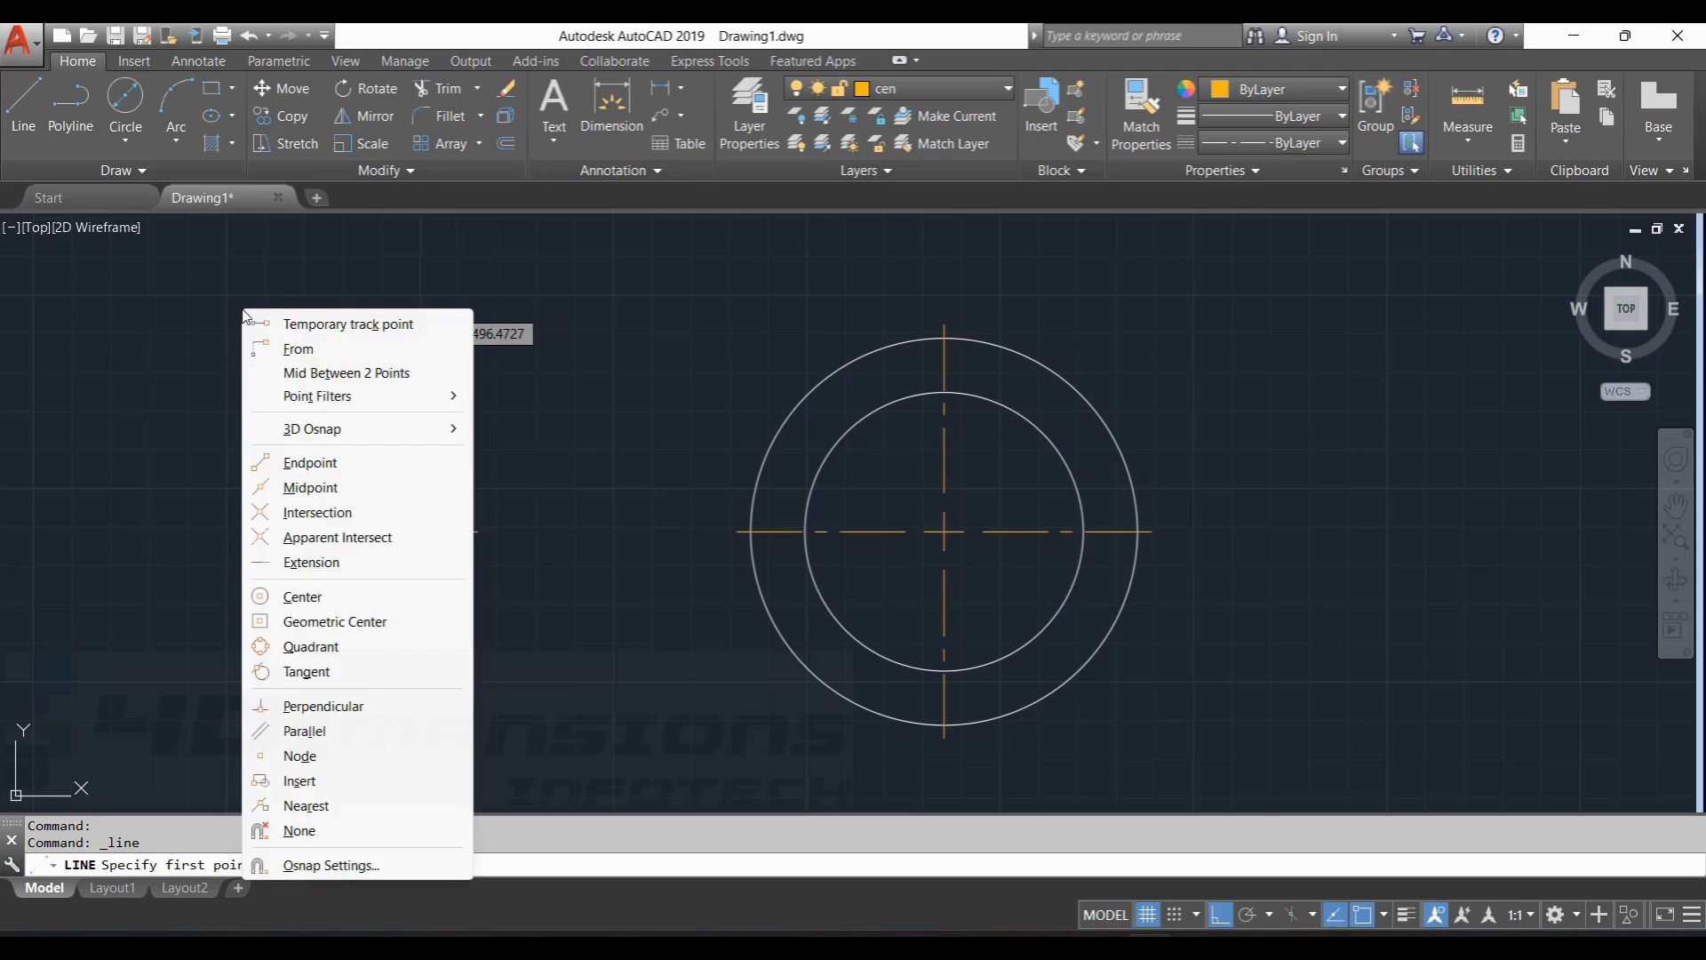
left_click(307, 673)
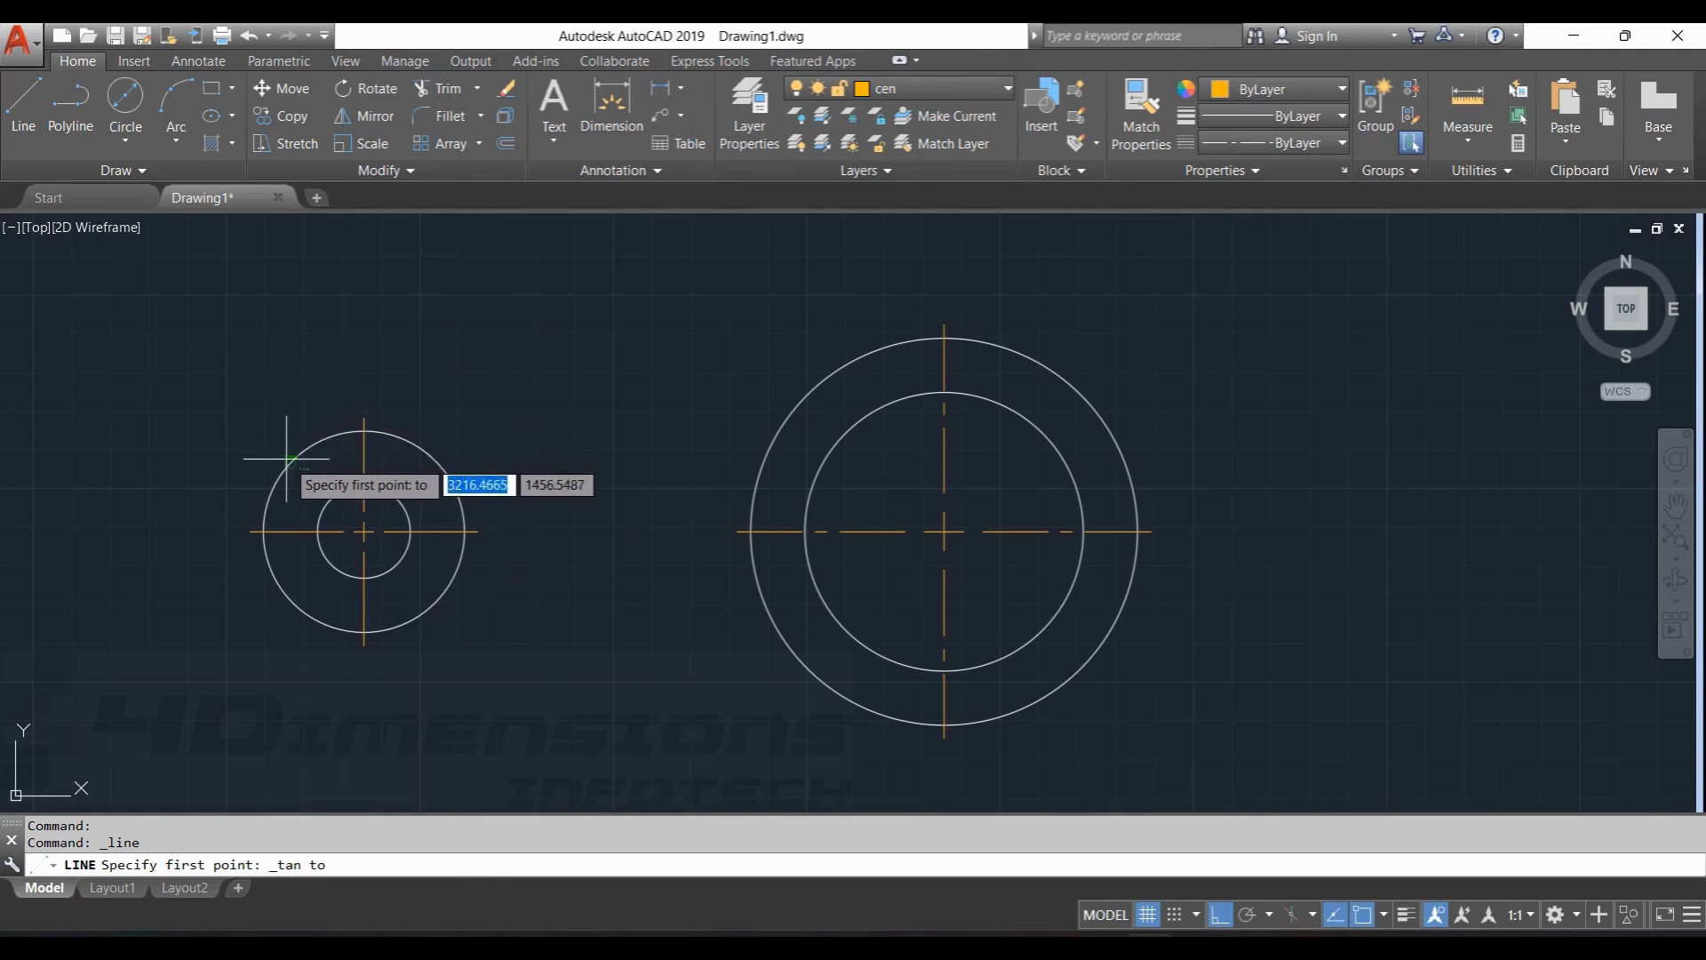
left_click(353, 441)
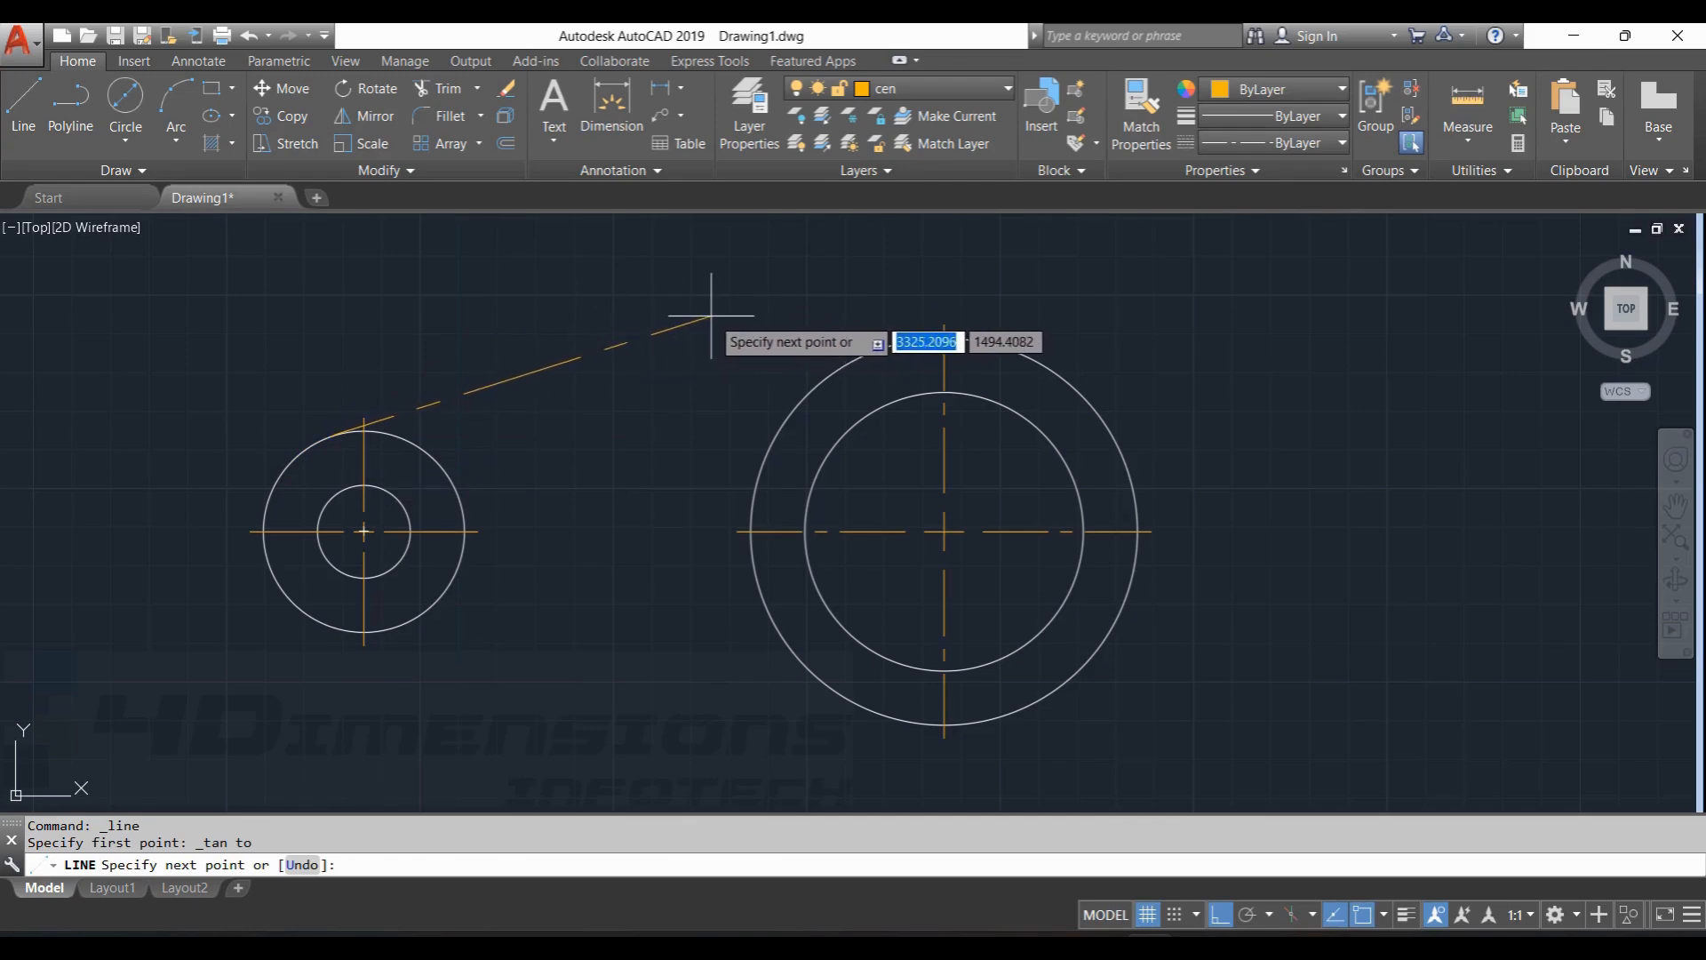
key("Escape")
key("Escape")
Make layer 0 current and draw the upper line tangent to the outer circles of both bosses.
left_click(898, 88)
left_click(822, 111)
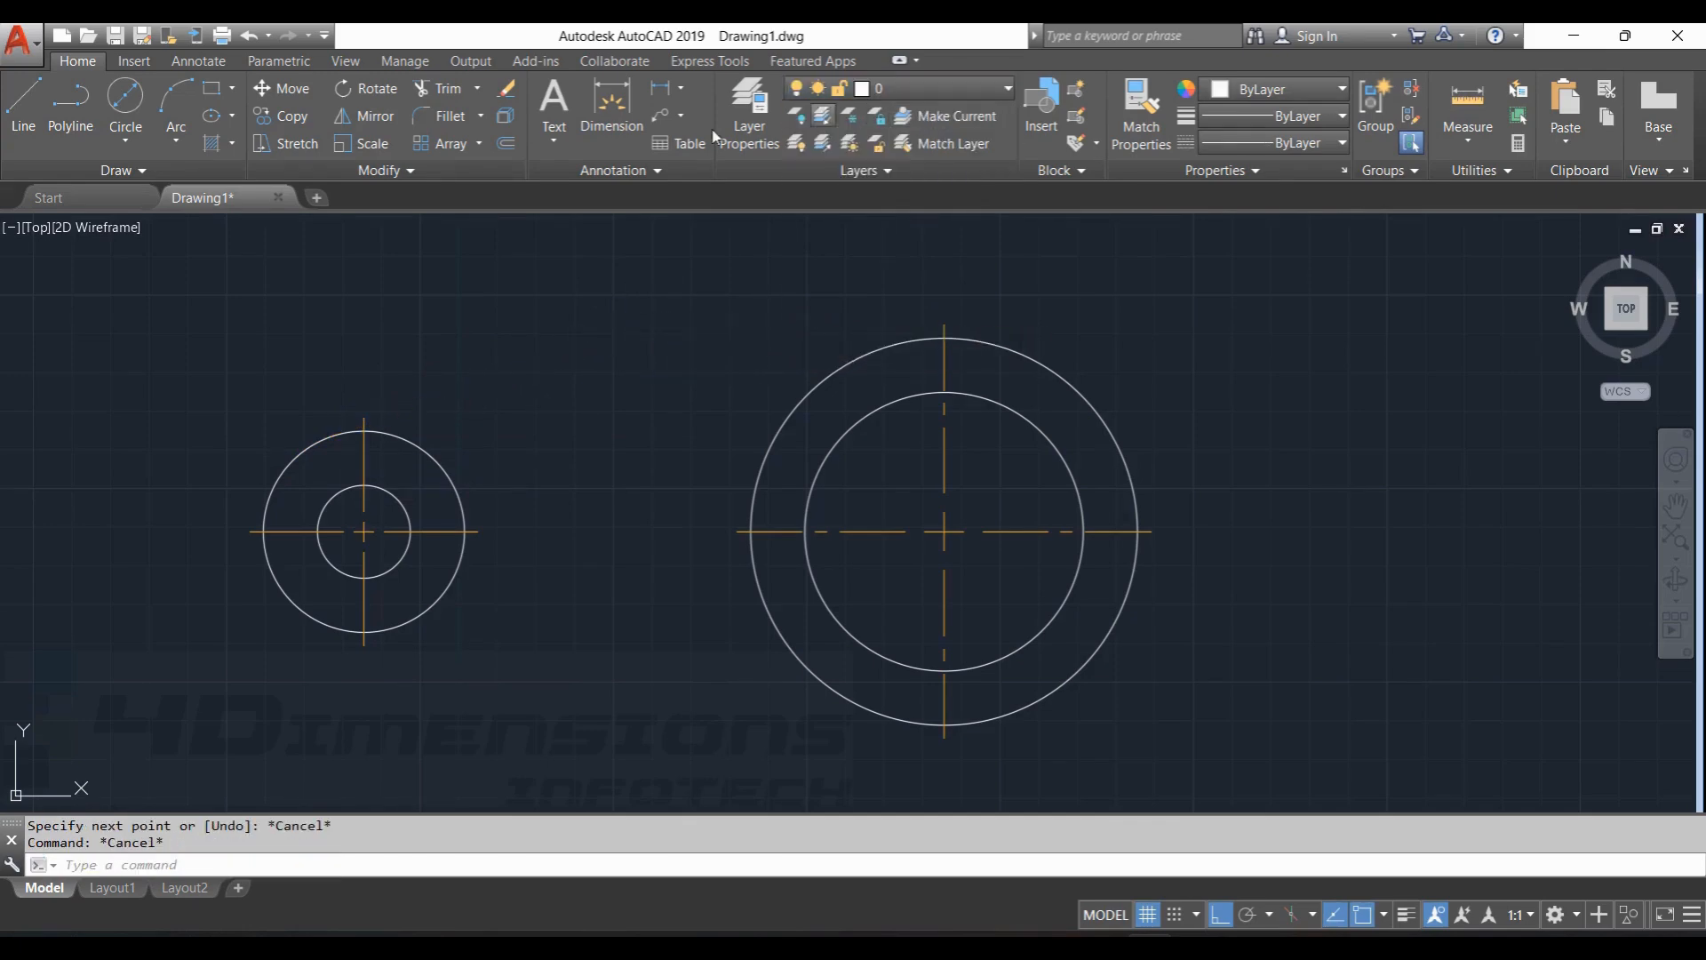
left_click(36, 100)
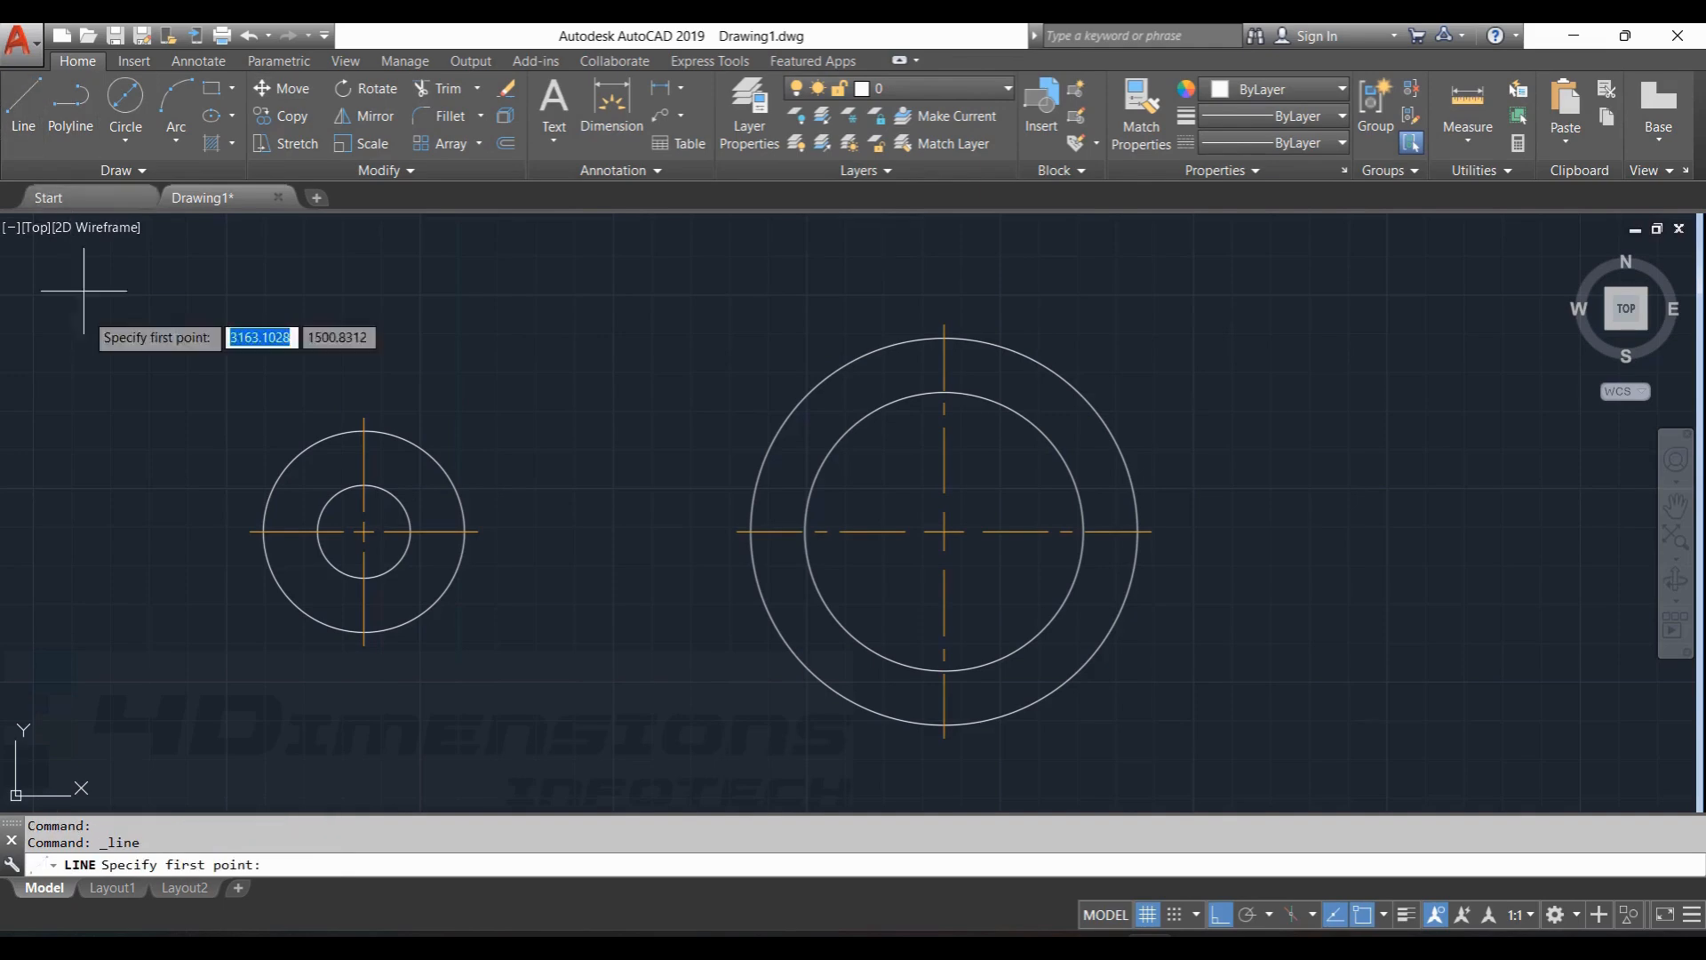
right_click(170, 342, "shift")
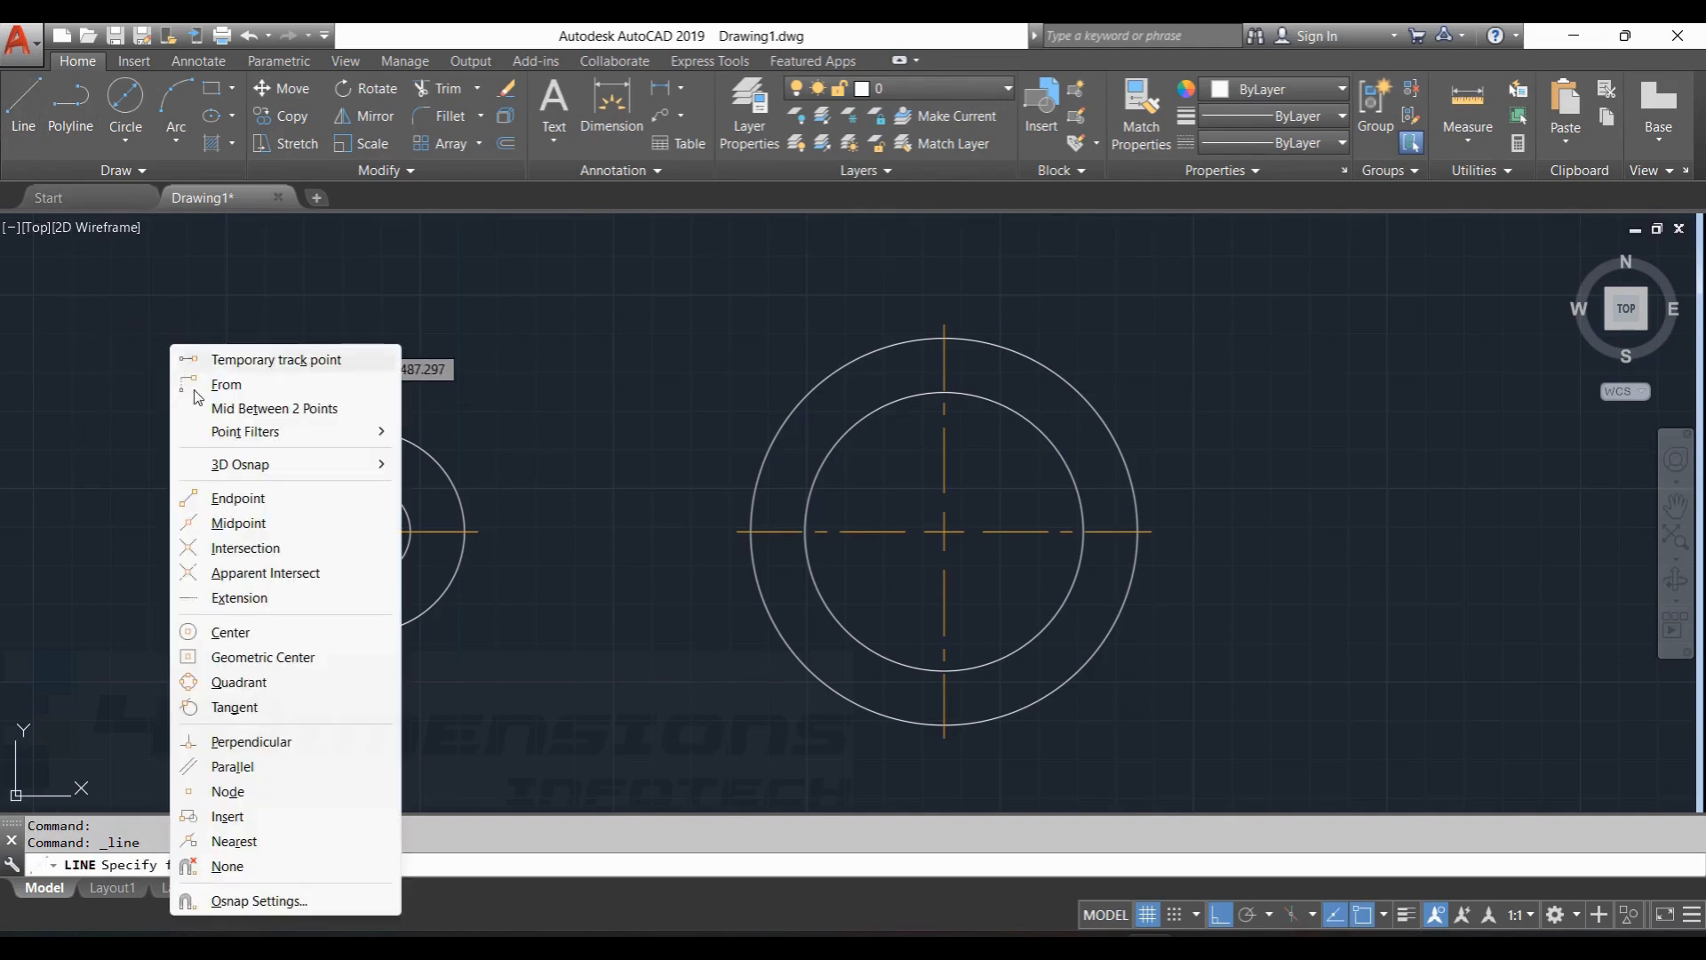
left_click(240, 708)
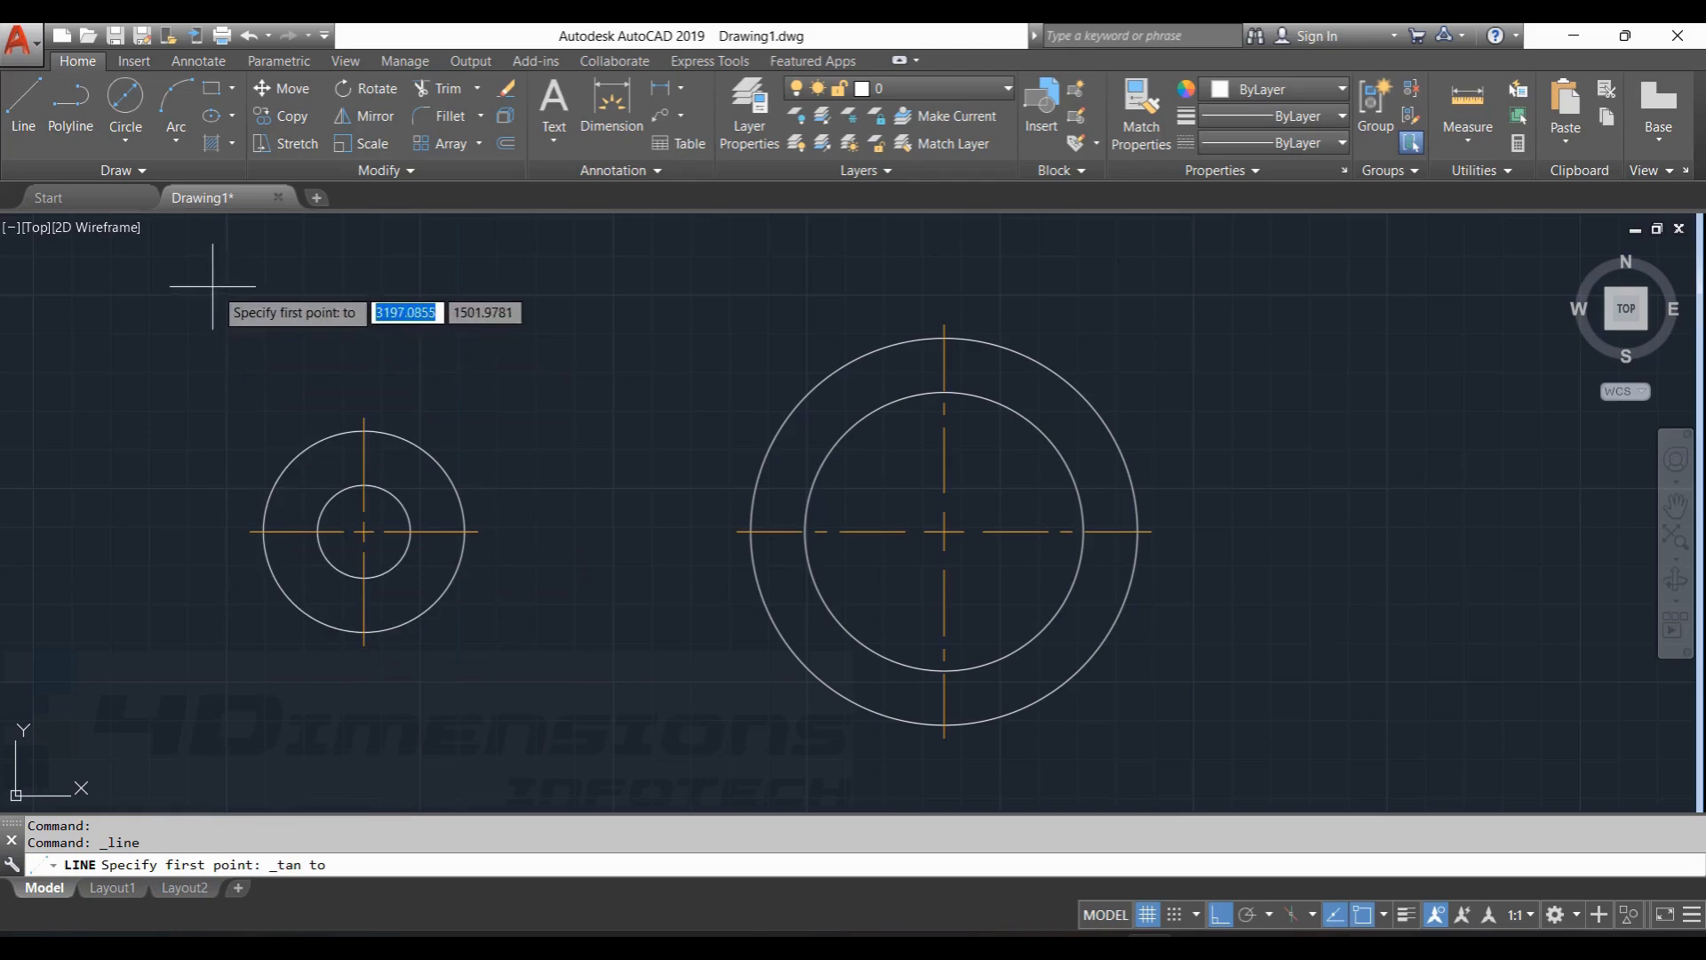
left_click(309, 437)
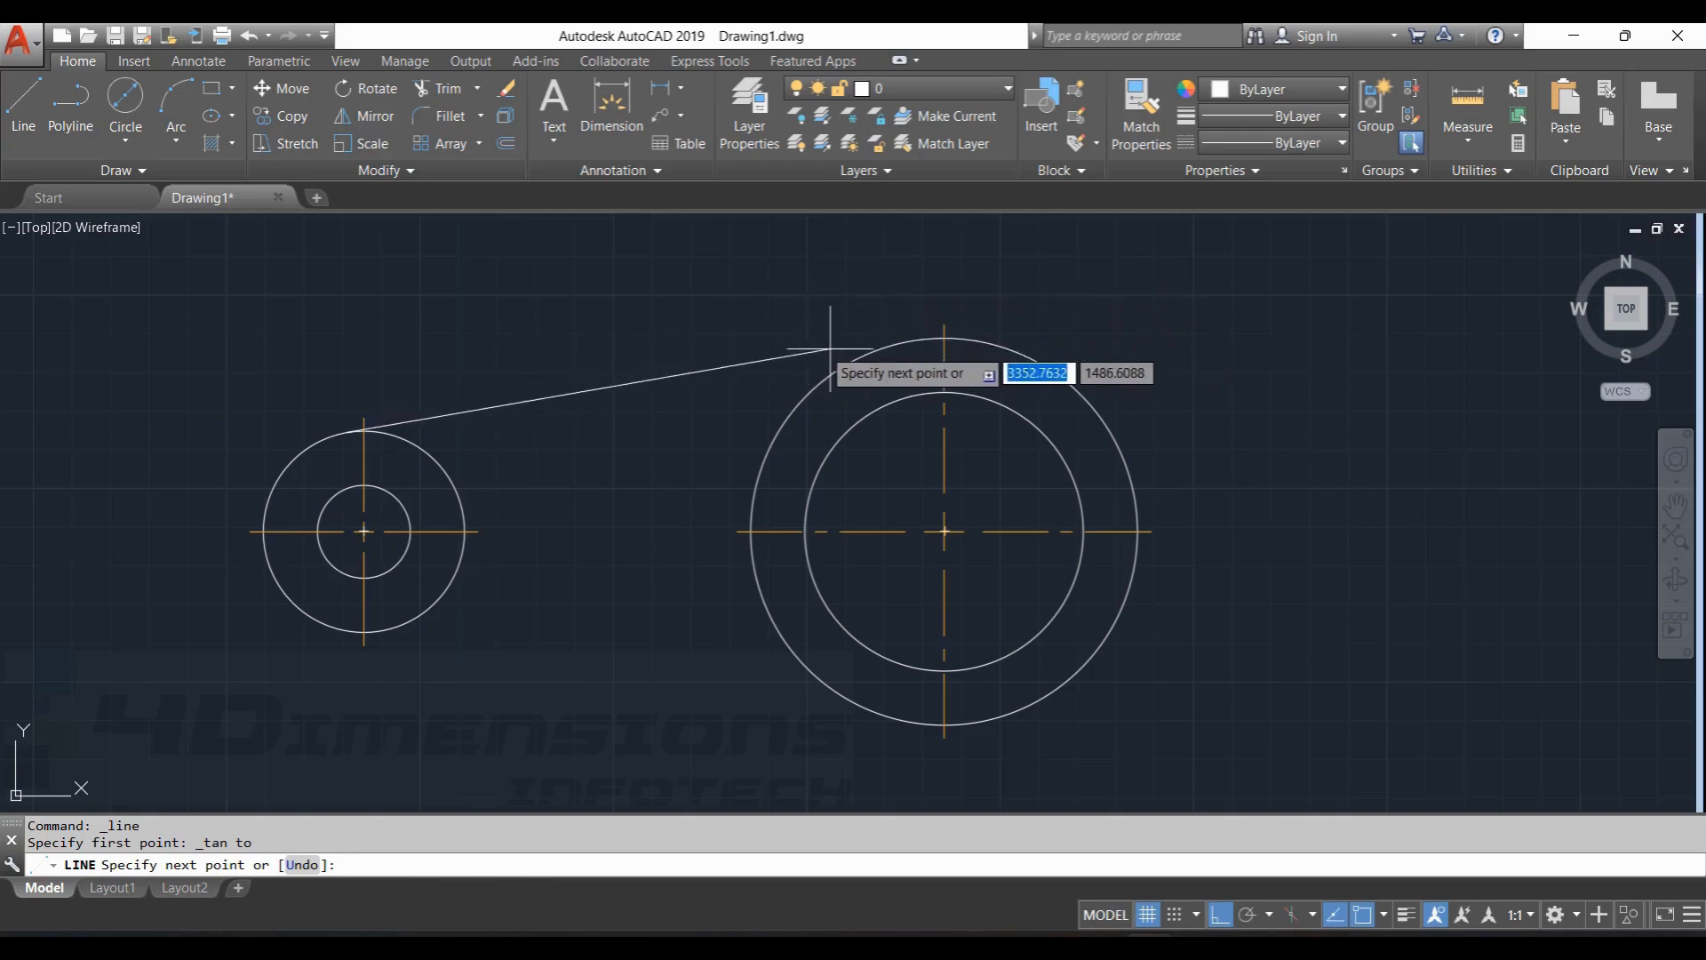
right_click(787, 266, "shift")
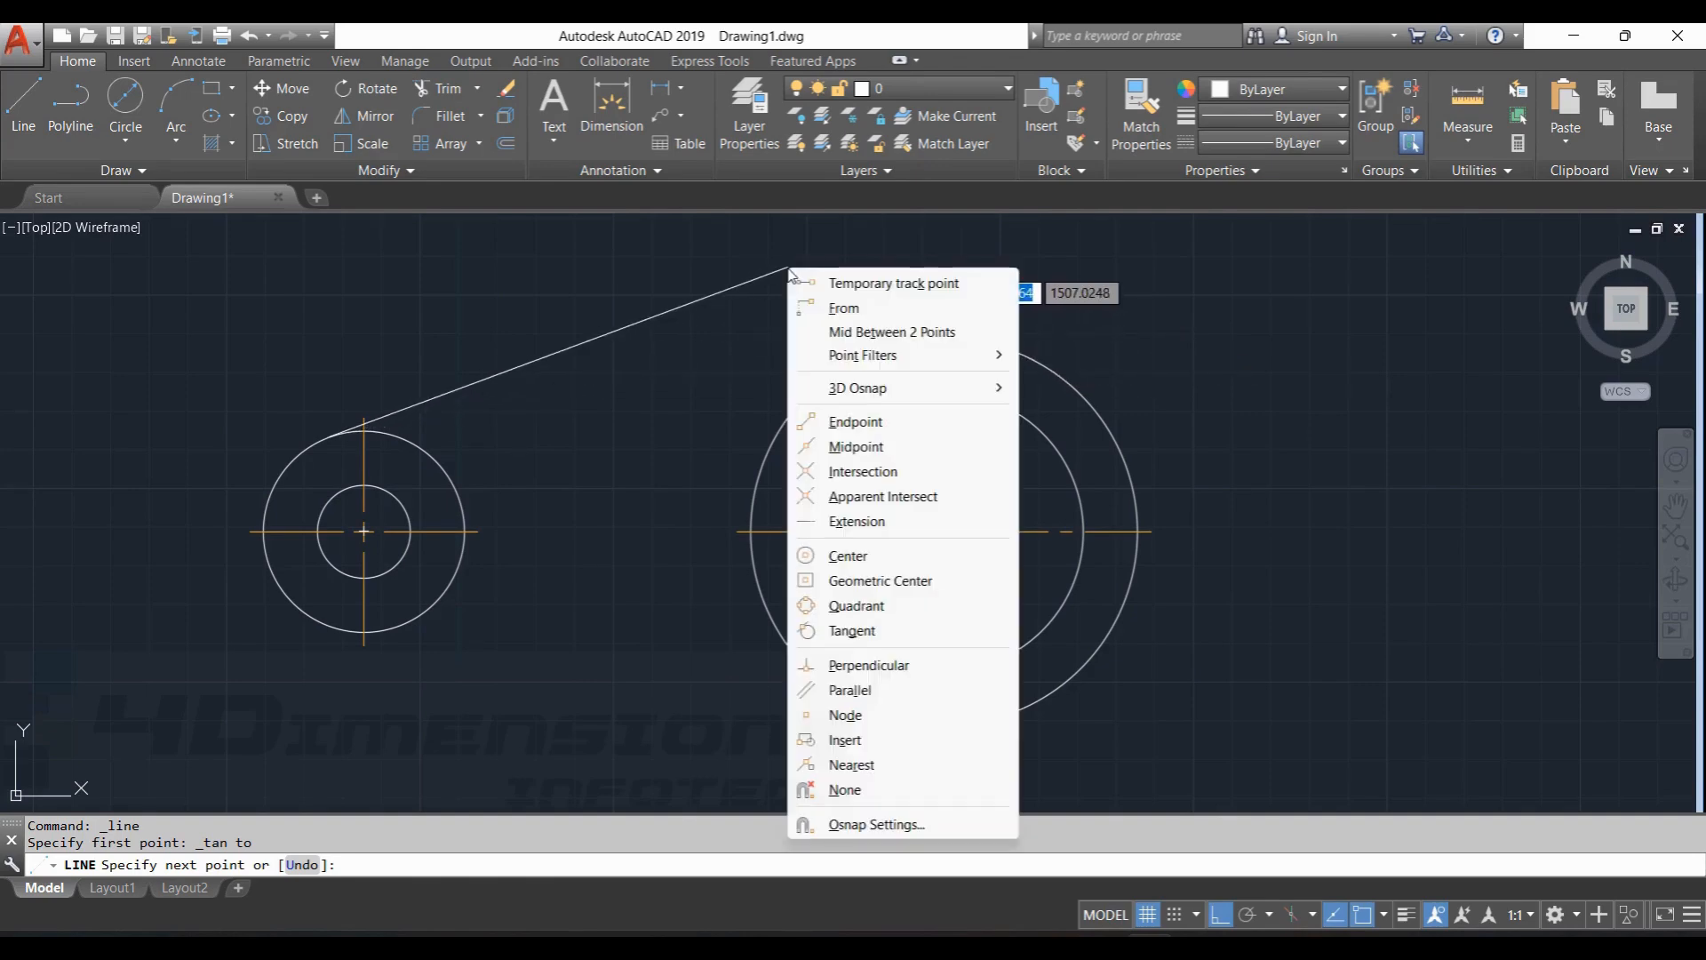
left_click(851, 631)
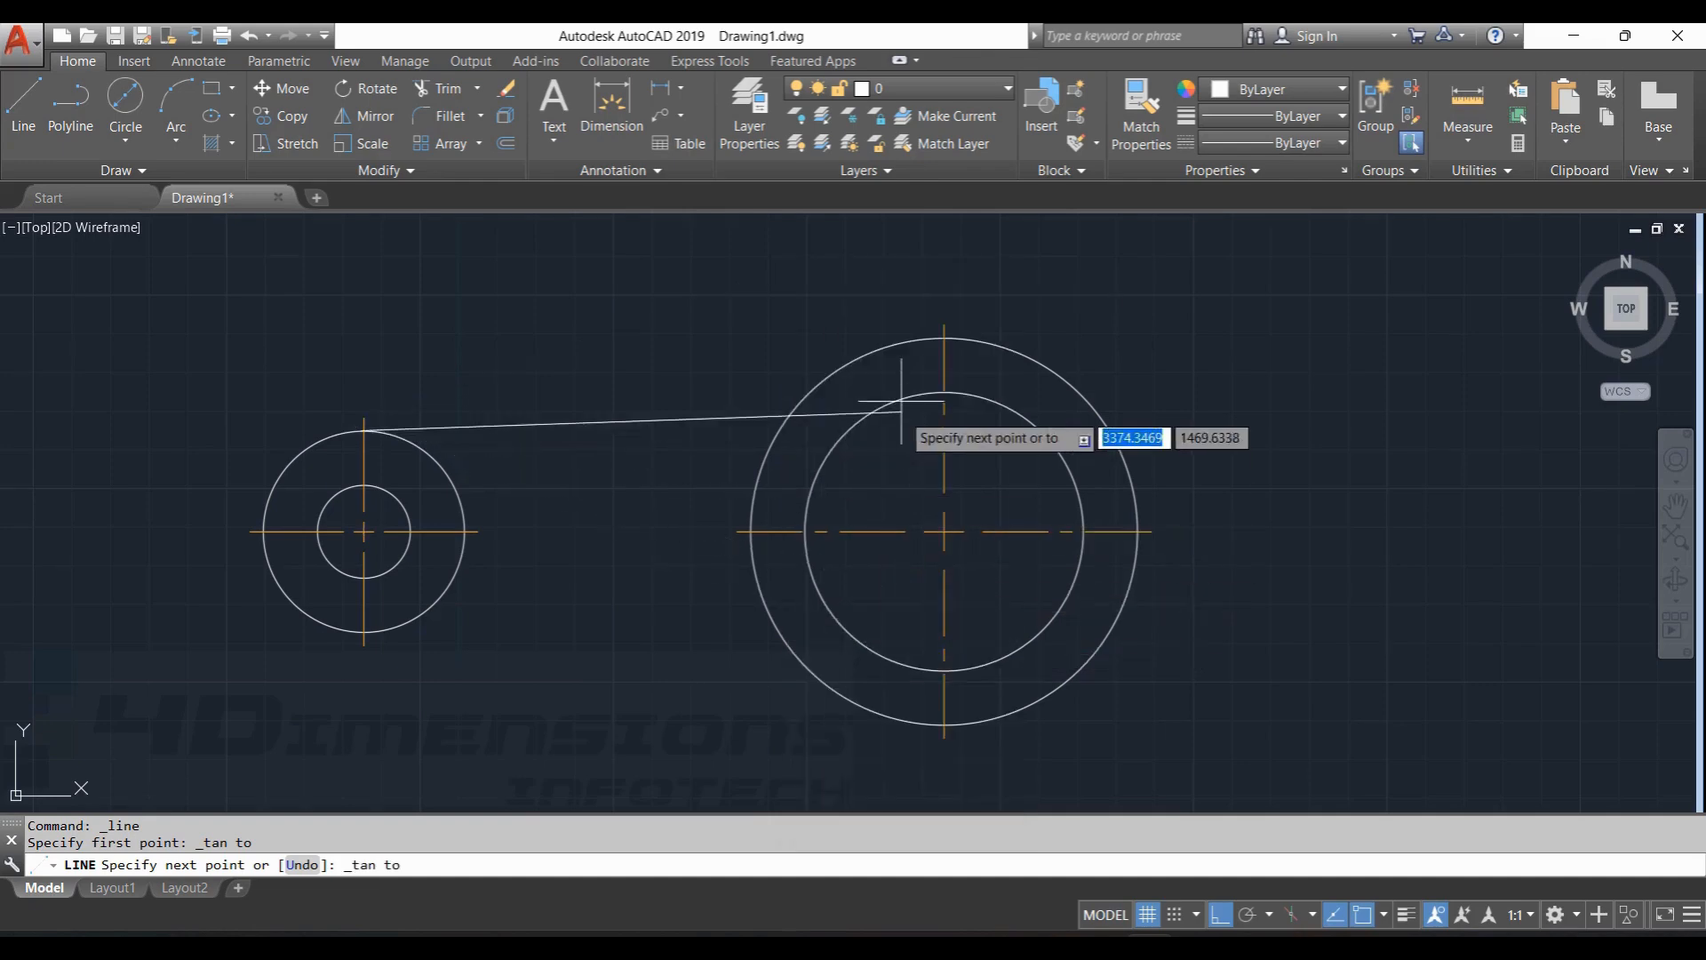
left_click(919, 338)
key("Escape")
key("Escape")
key("Escape")
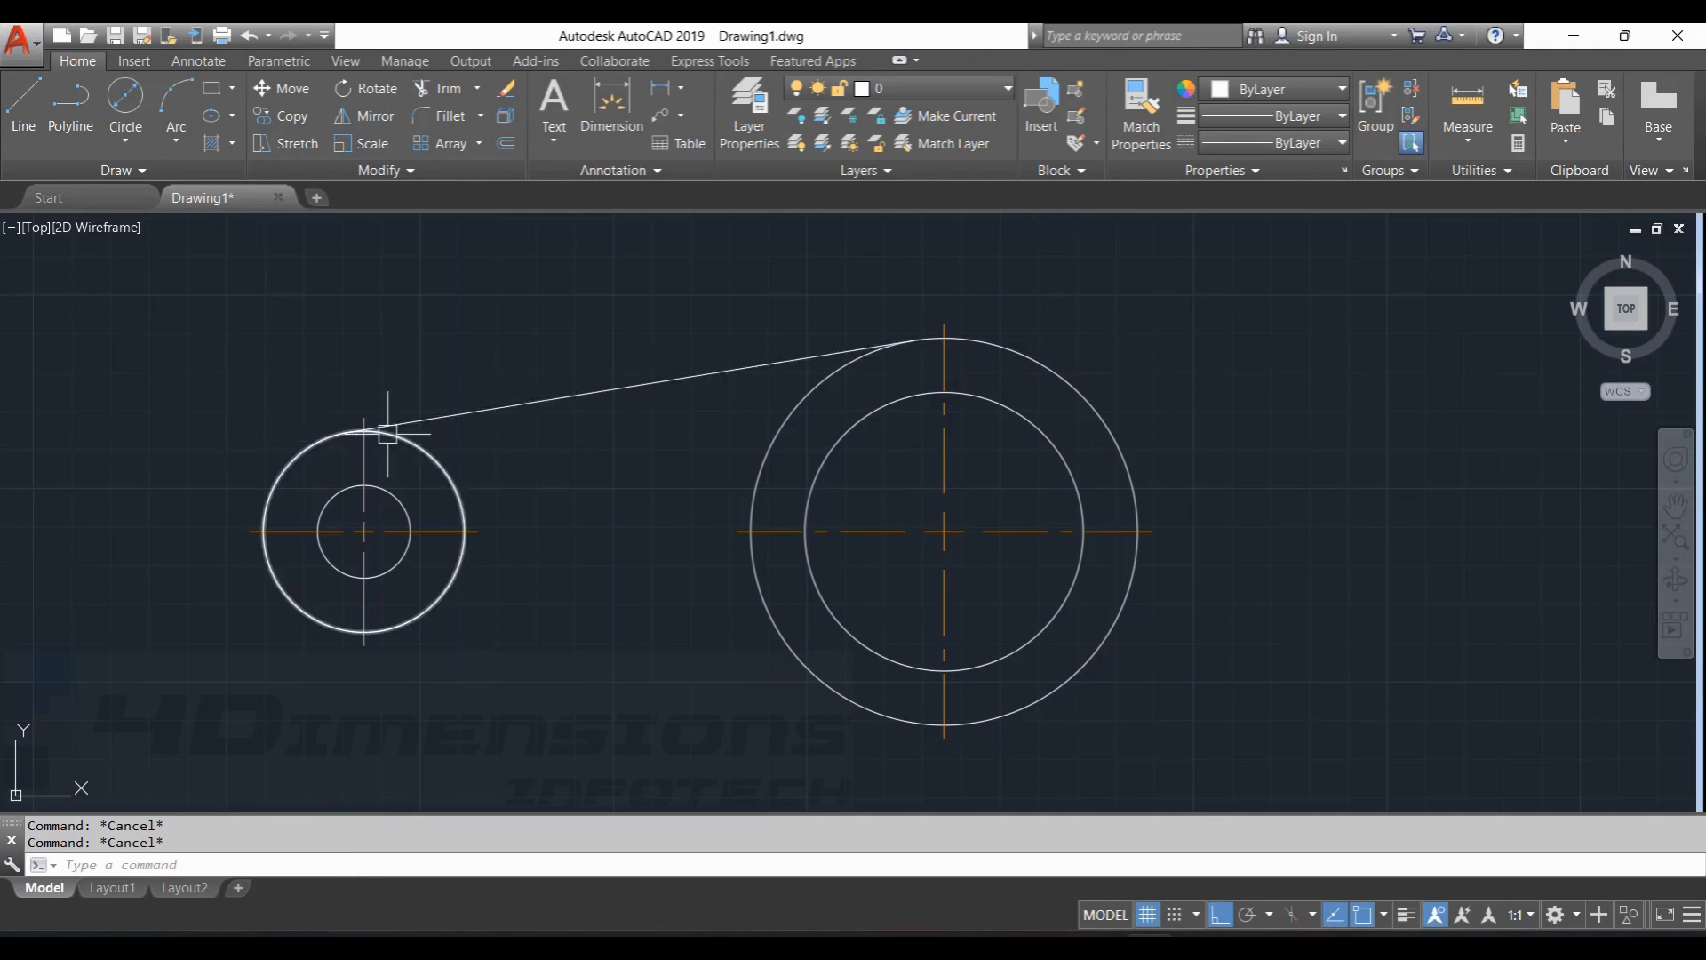
left_click(761, 365)
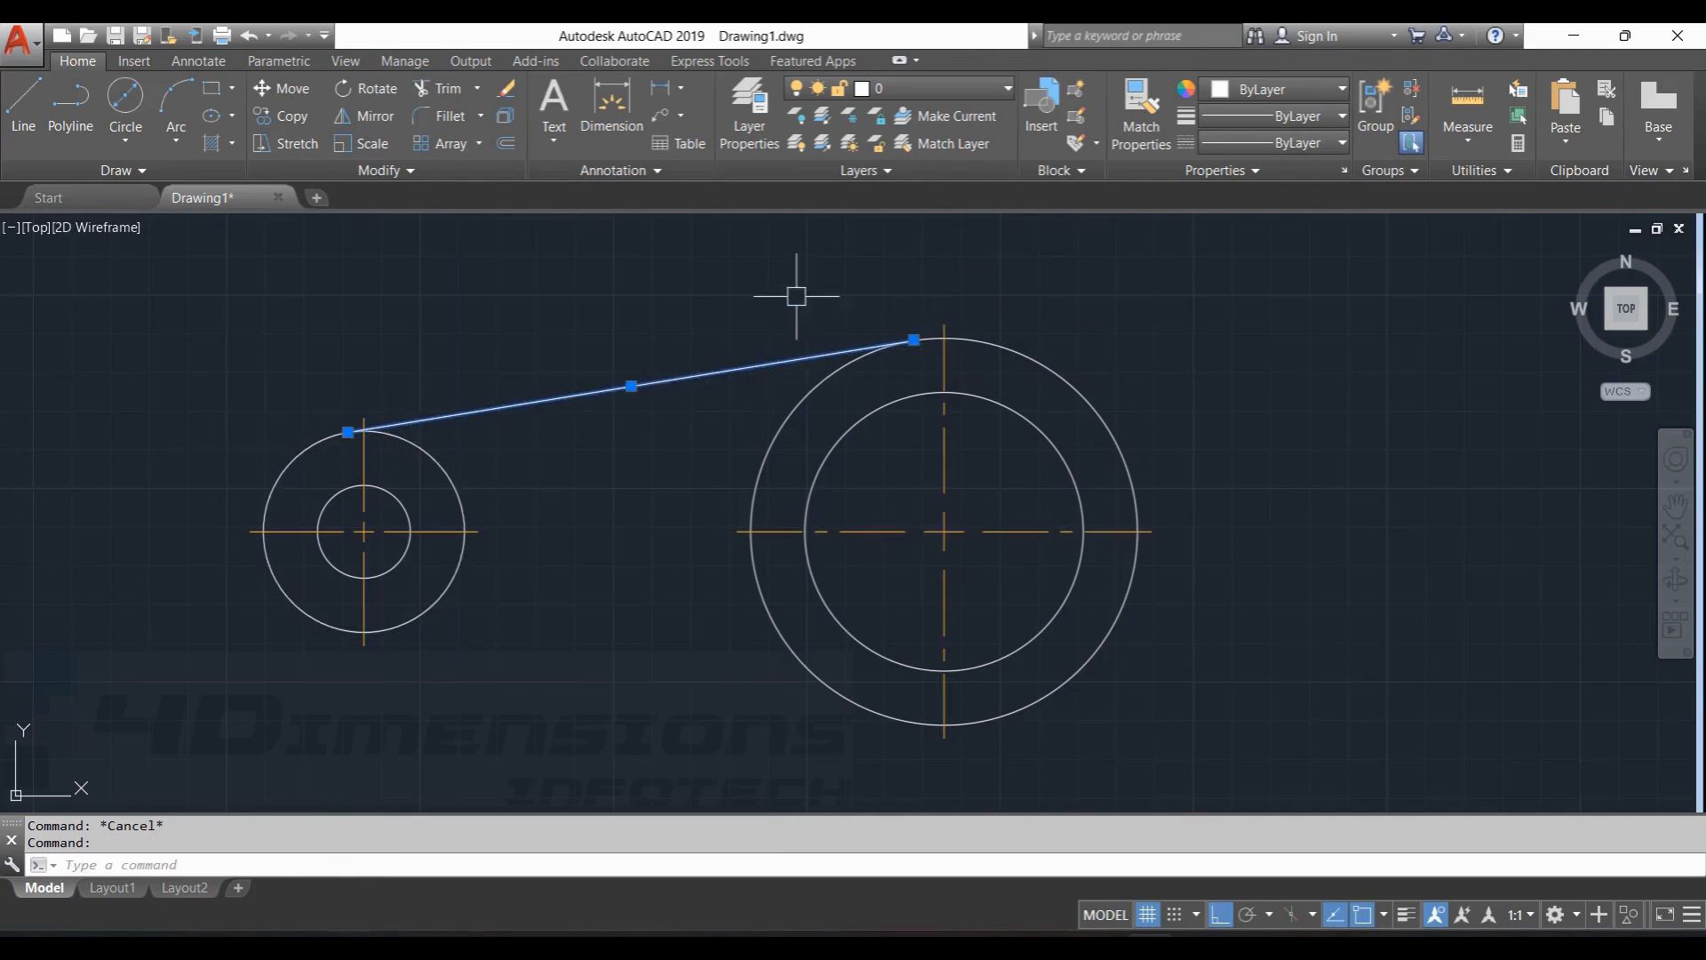
key("Escape")
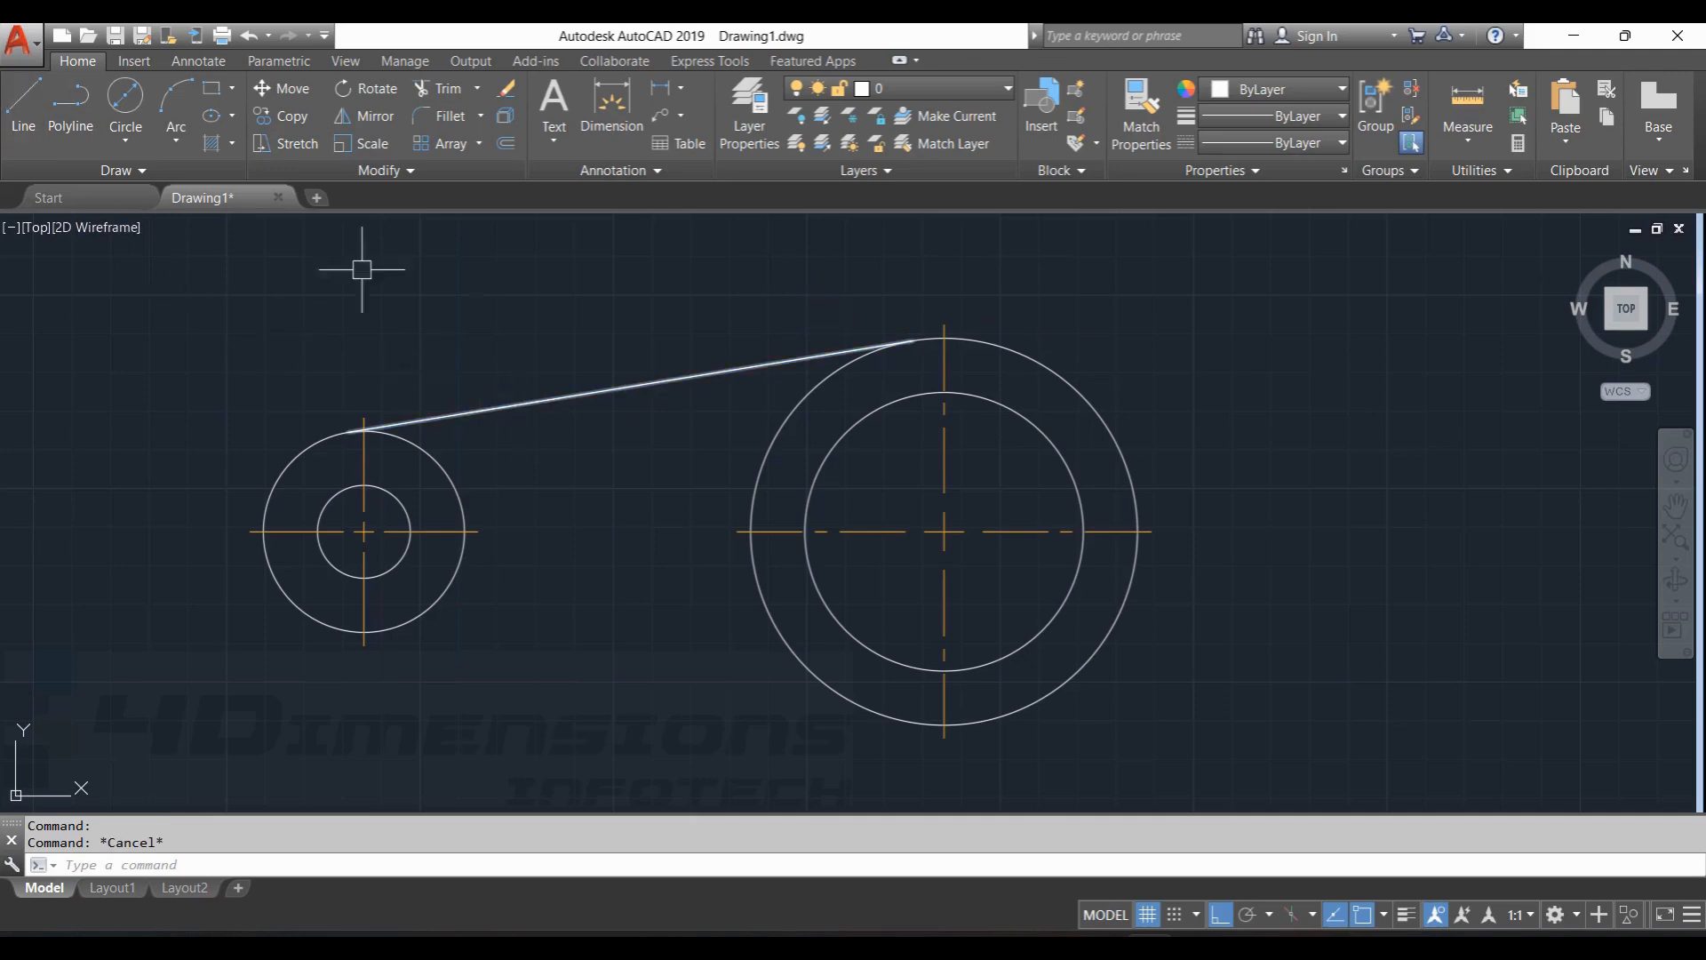
Draw the lower line tangent to the undersides of the small and large bosses' outer circles.
left_click(23, 106)
middle_click_drag(560, 504, 562, 448)
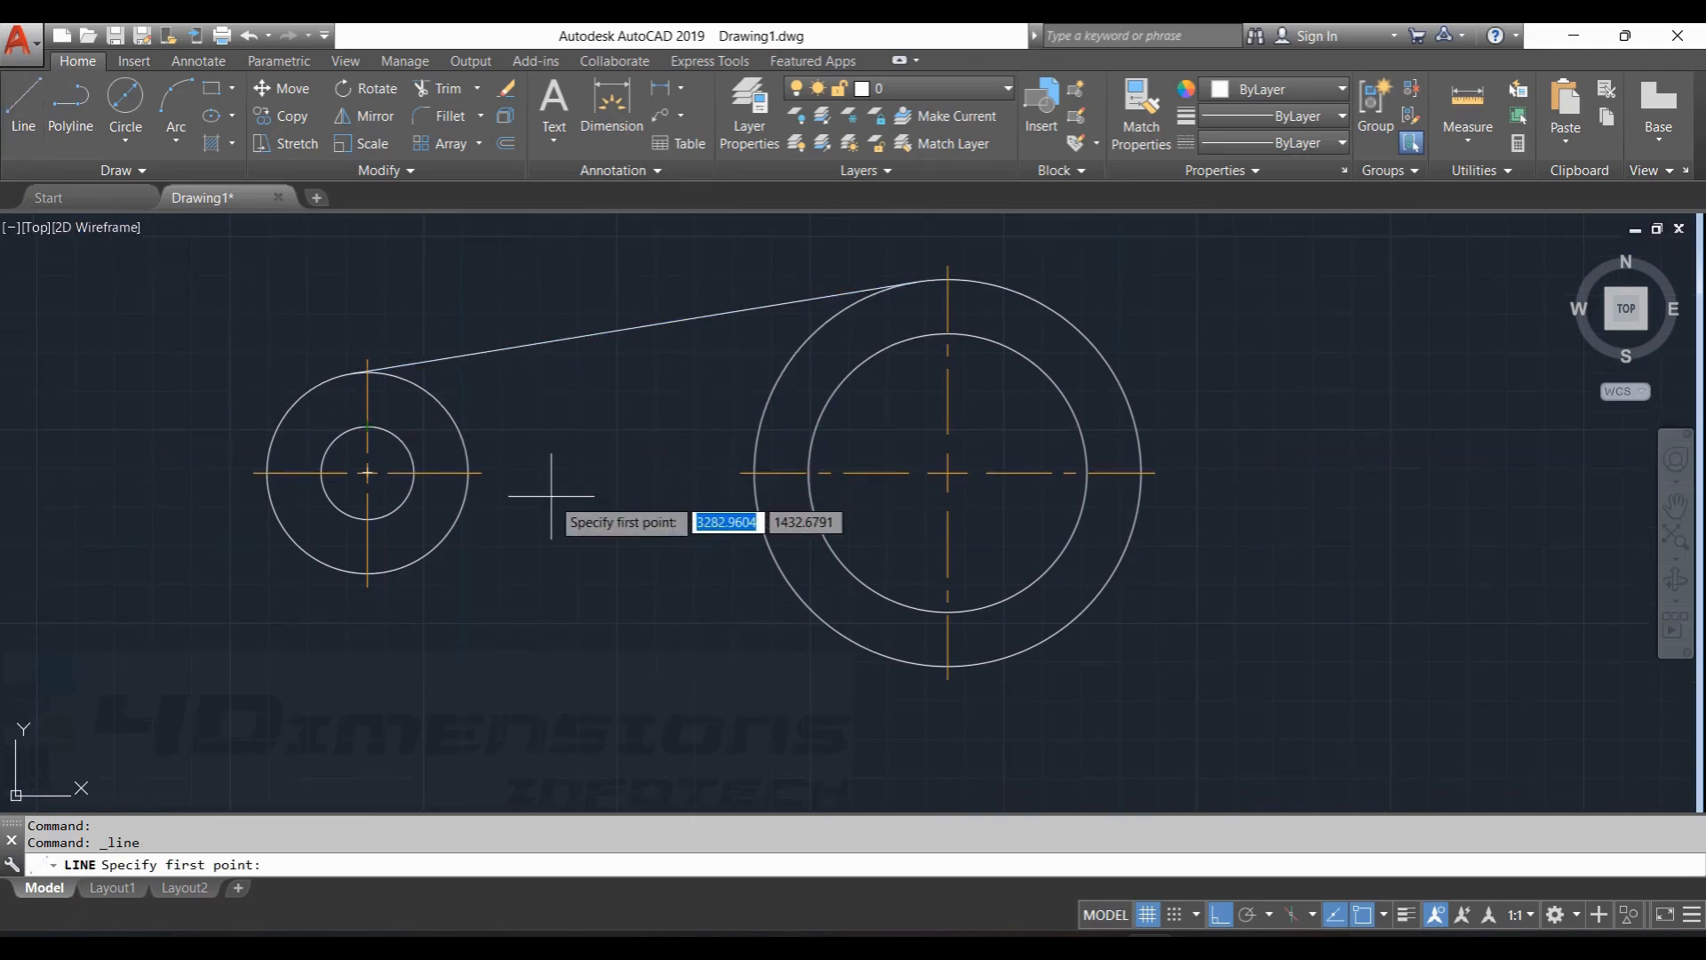
right_click(548, 590, "shift")
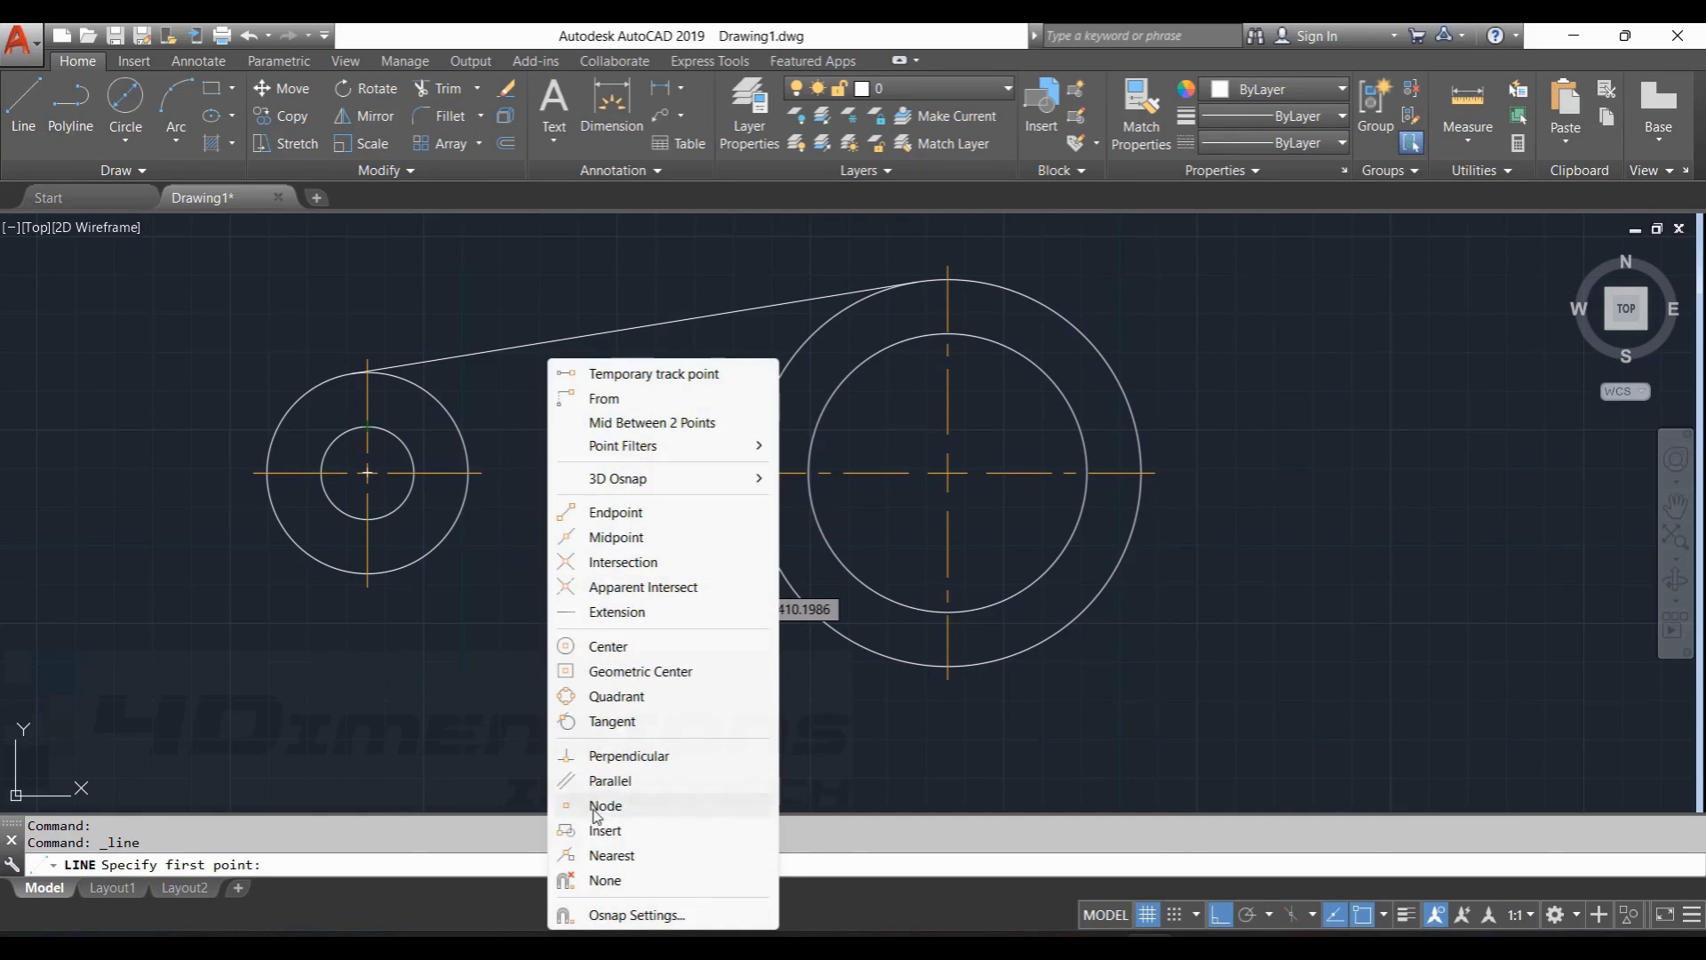
left_click(613, 721)
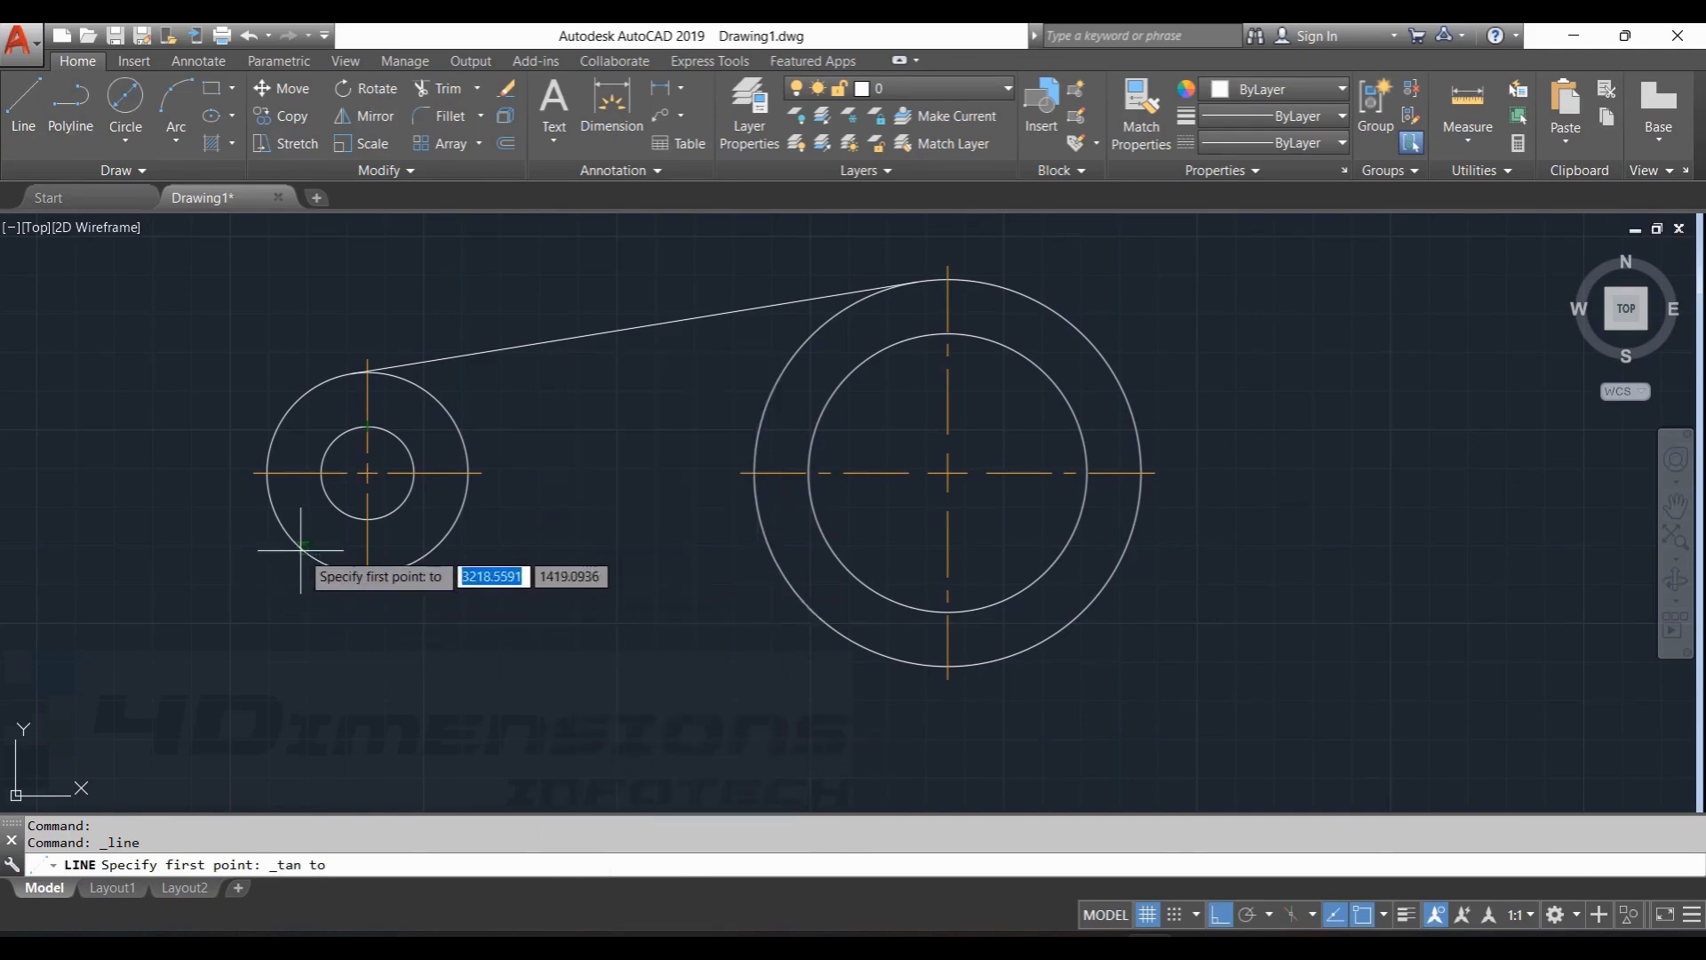
left_click(289, 548)
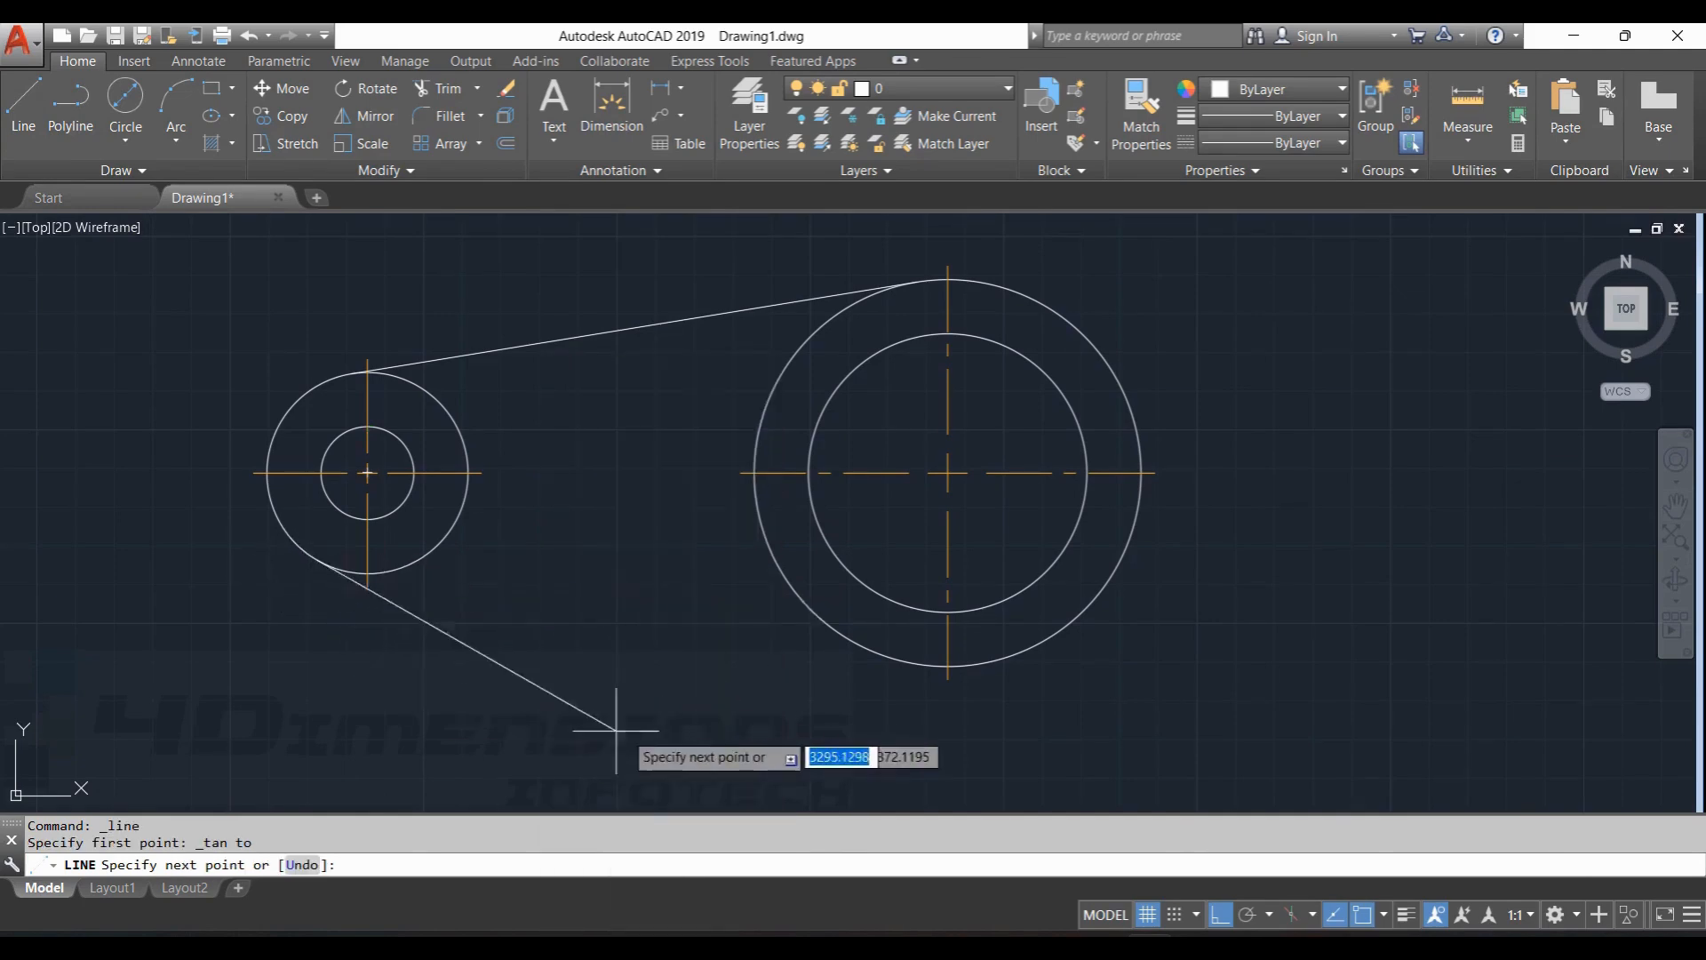
right_click(816, 709, "shift")
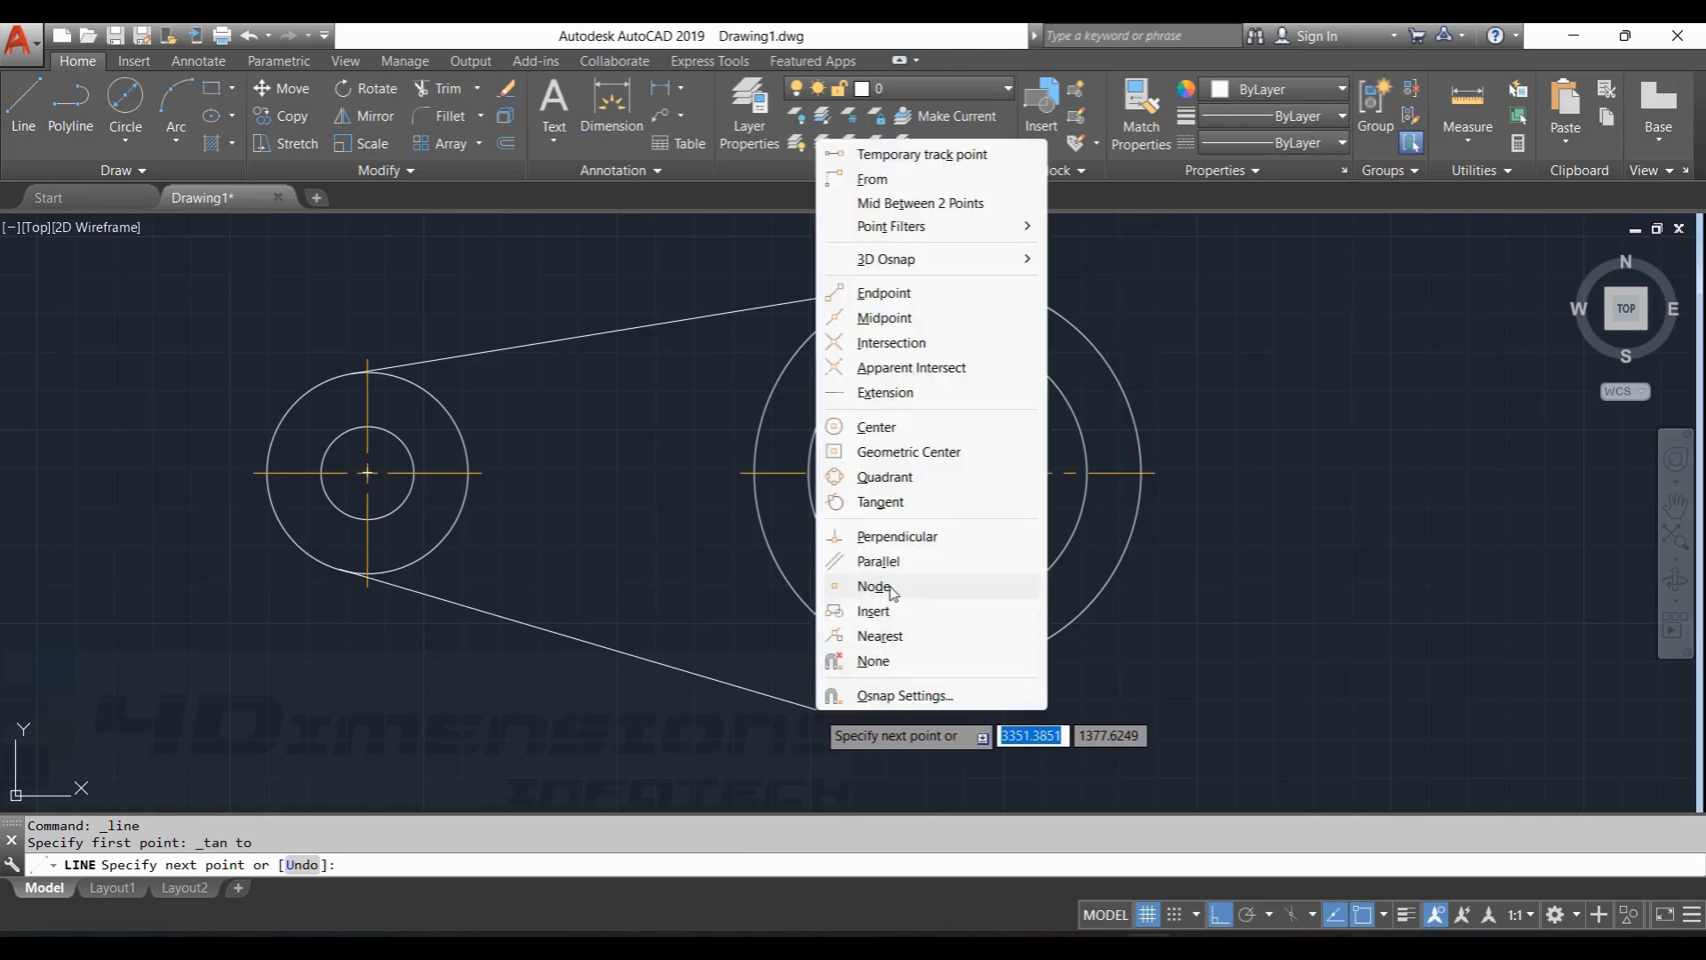
left_click(879, 502)
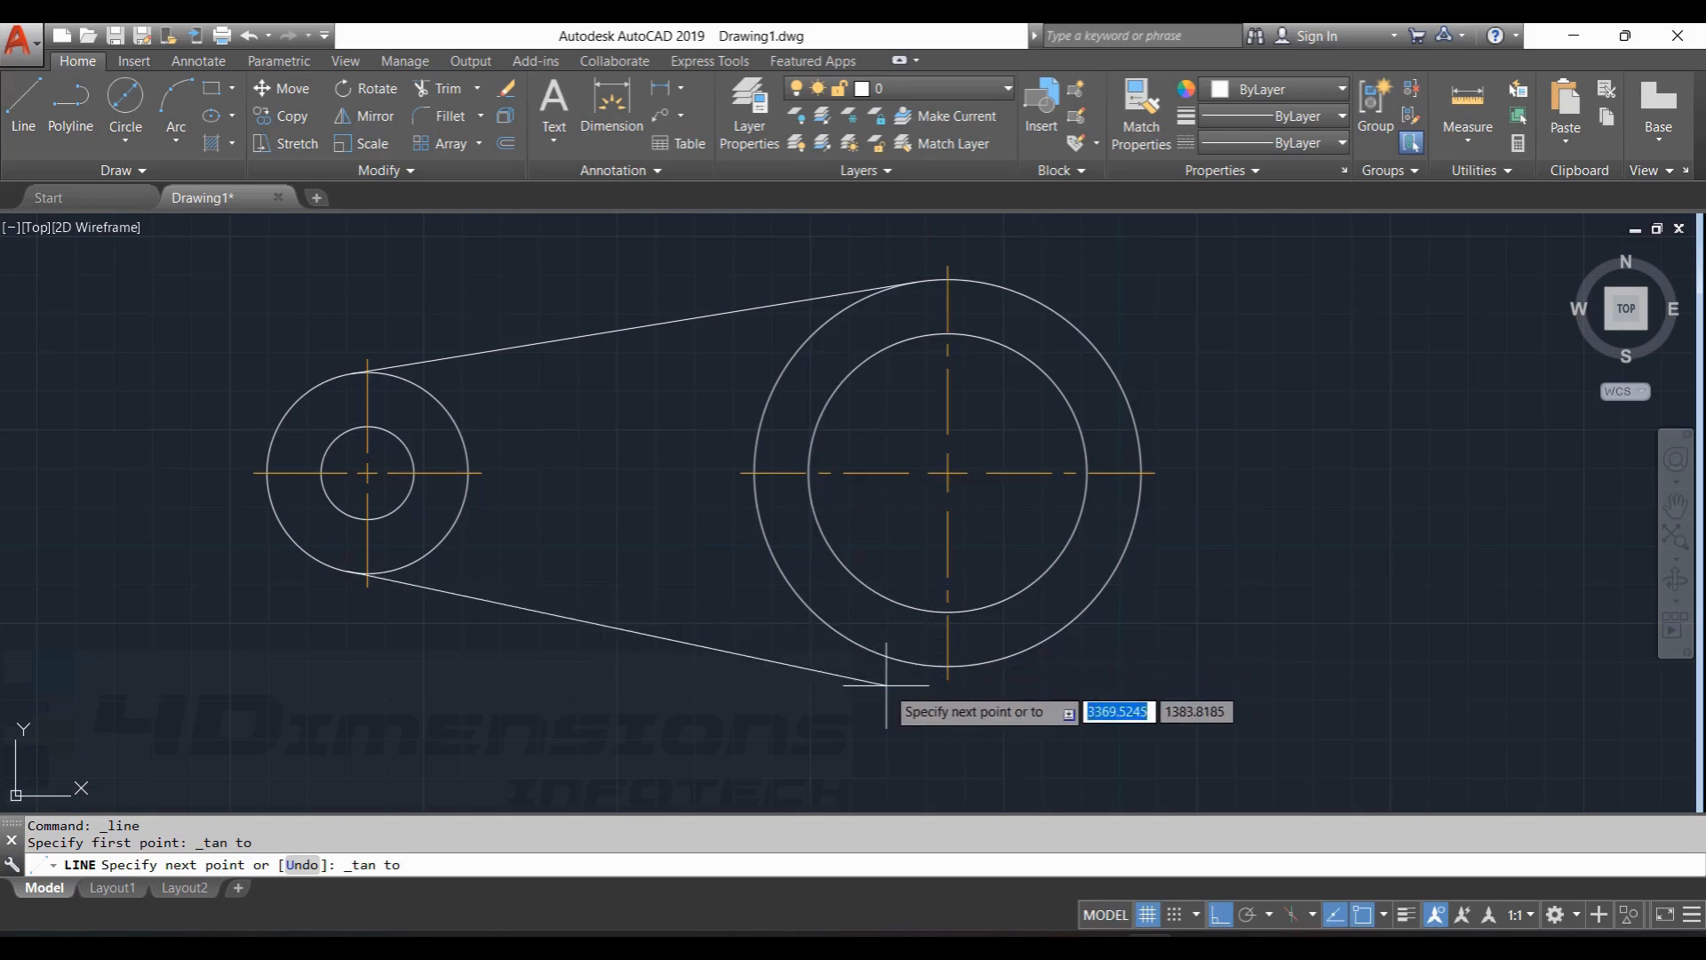
left_click(907, 667)
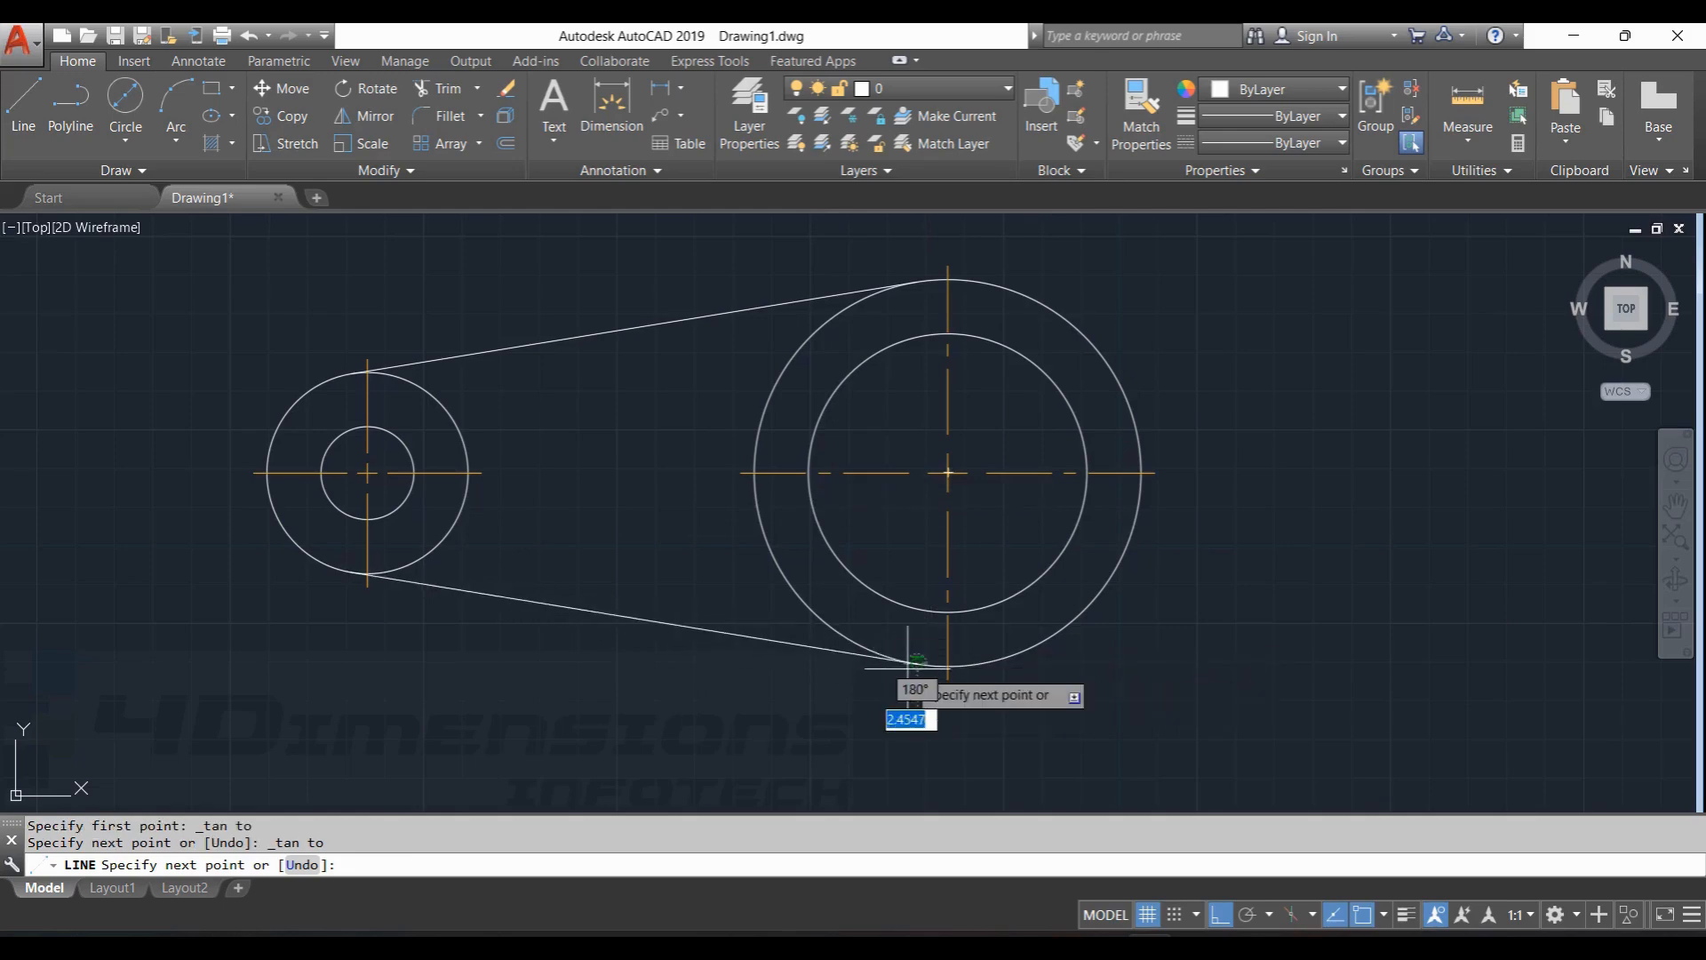
Check the wall distance in the reference PDF and offset both tangent lines 14 mm inward.
key("alt+Tab")
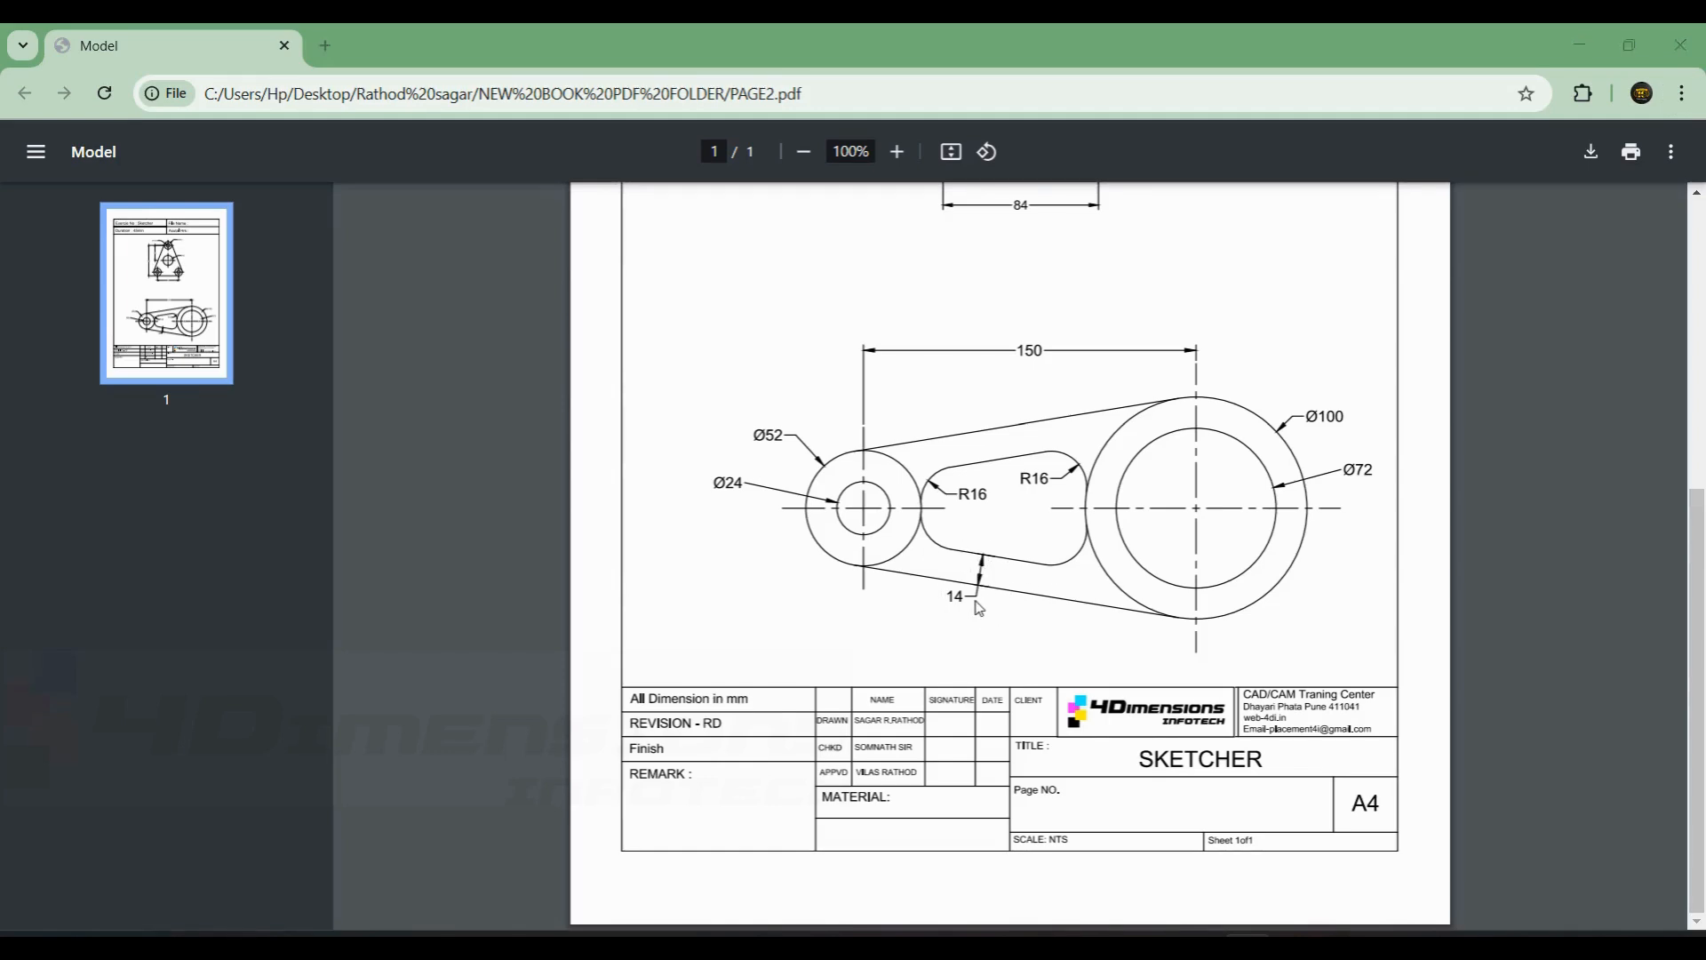
key("alt+Tab")
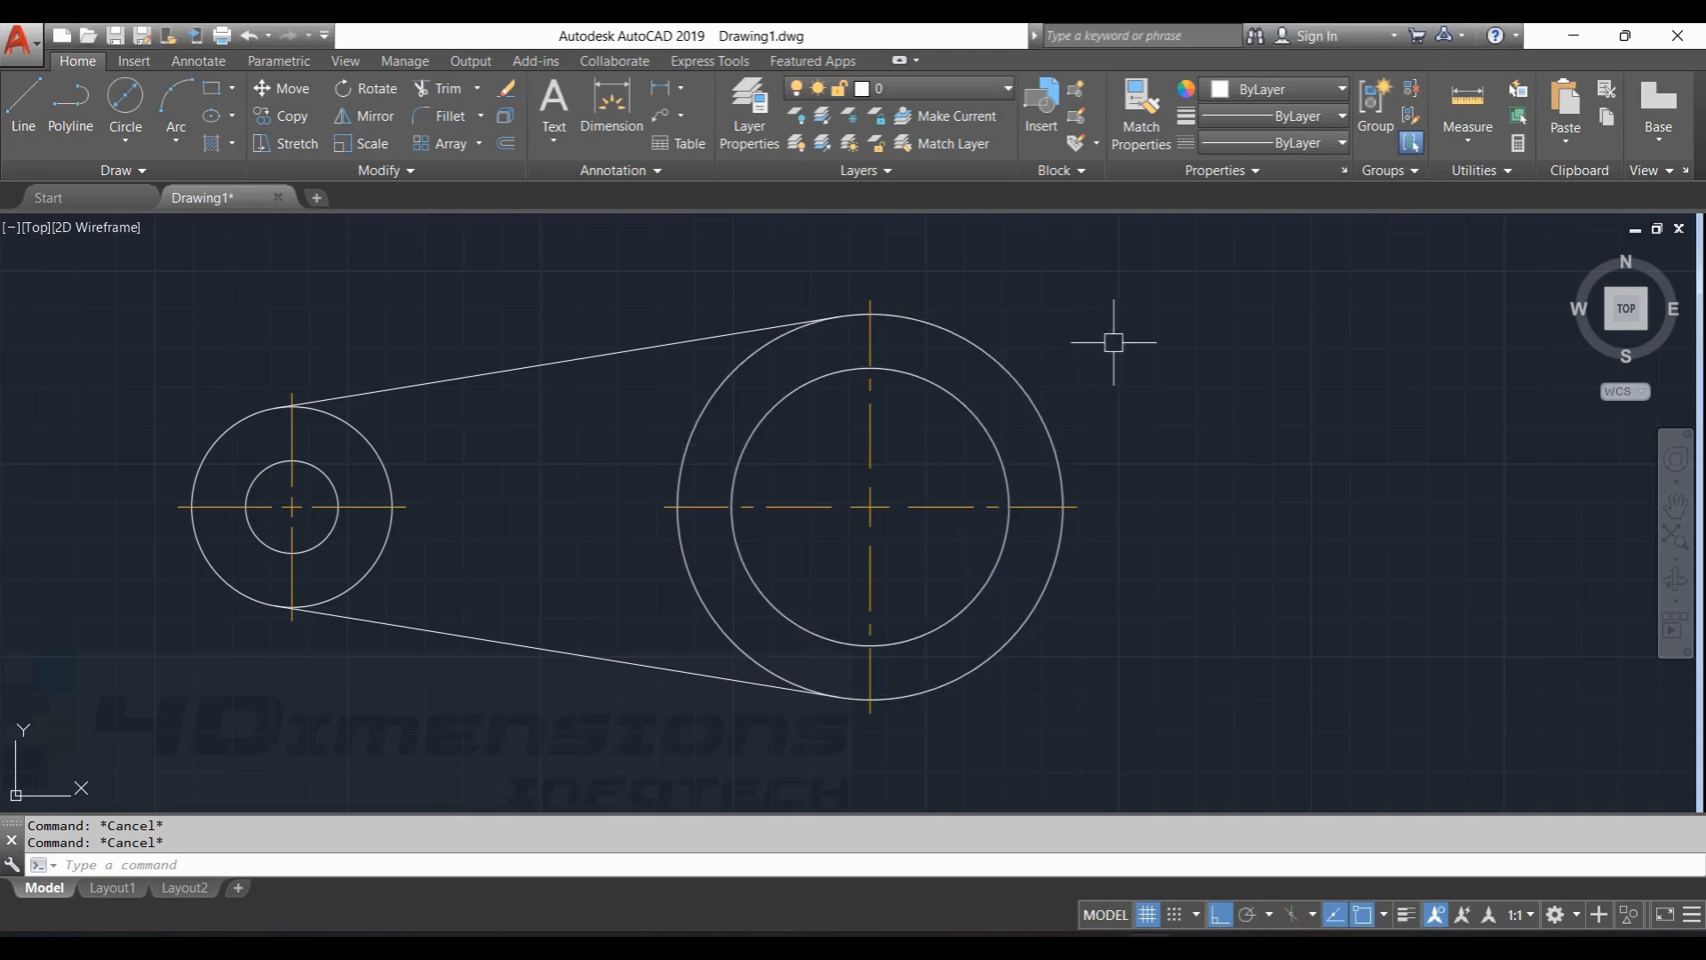
type("o")
key("Return")
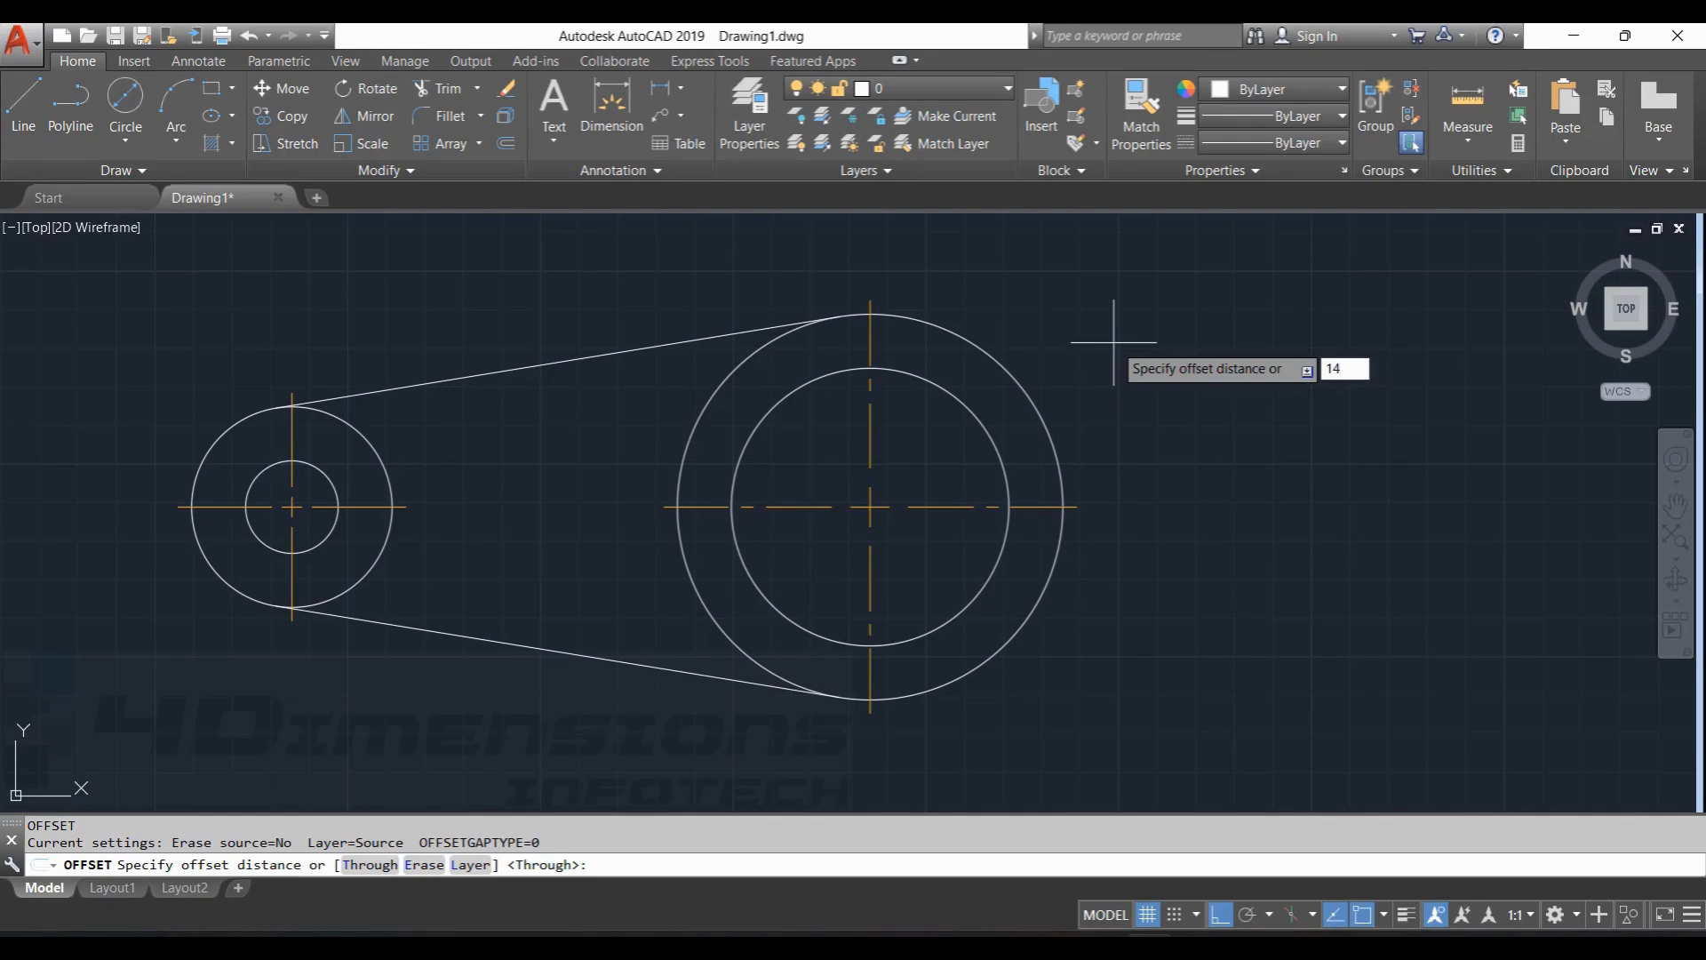
type("14")
key("Return")
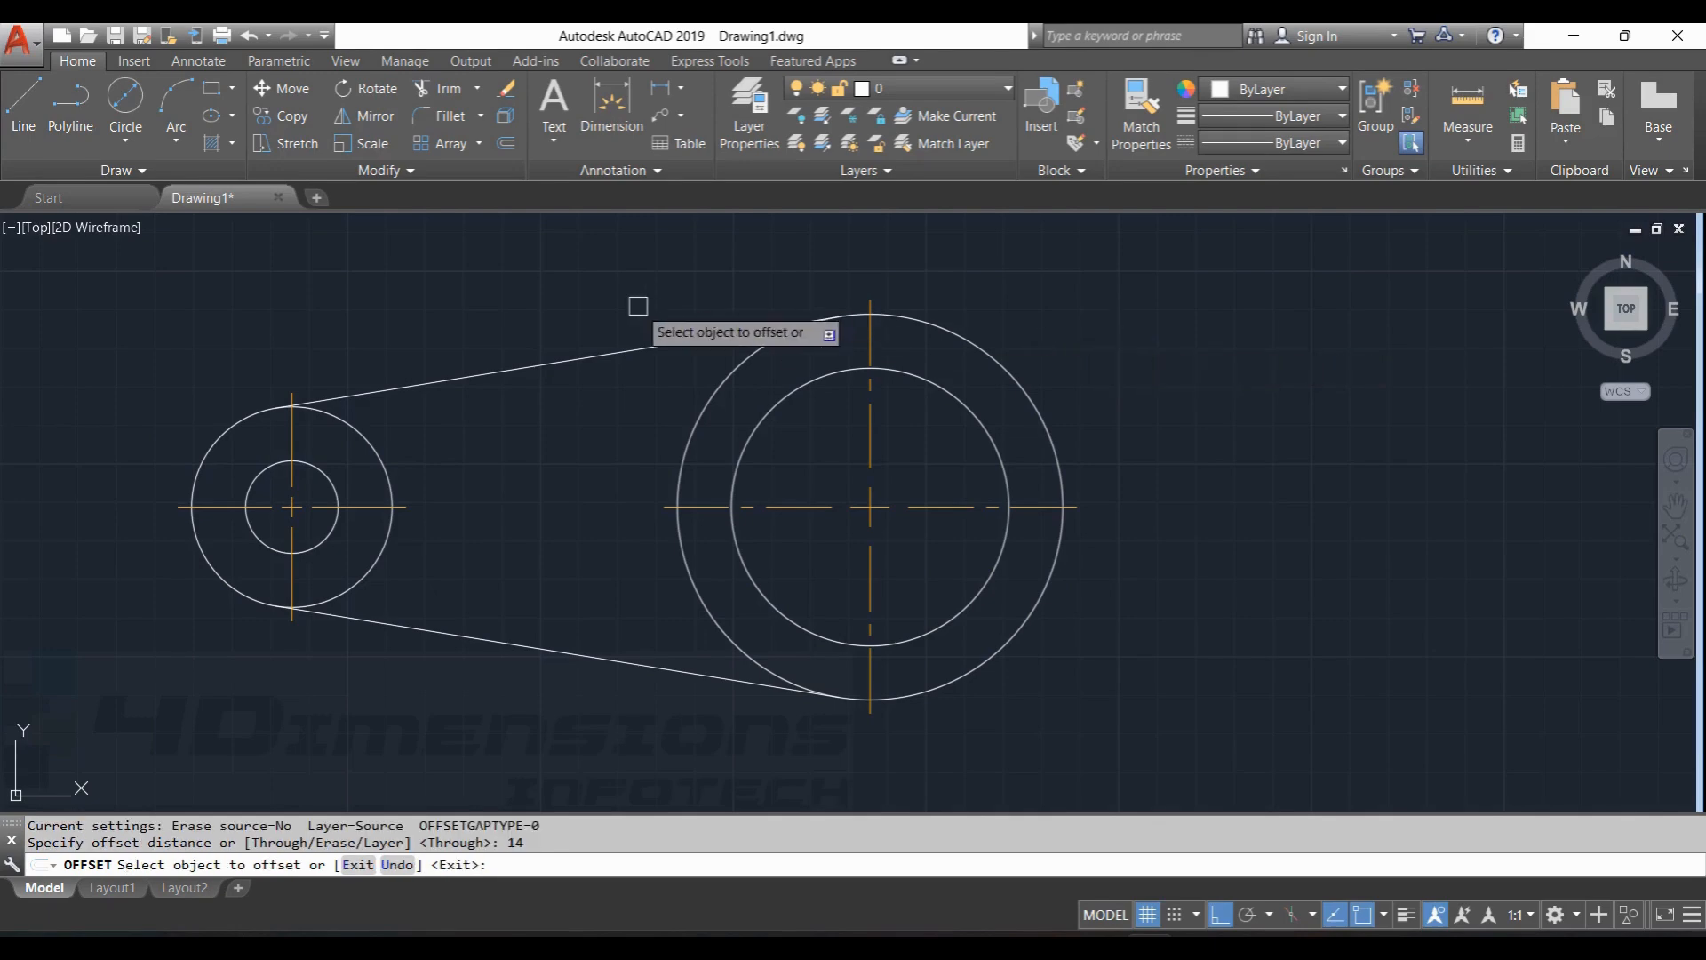
left_click(589, 358)
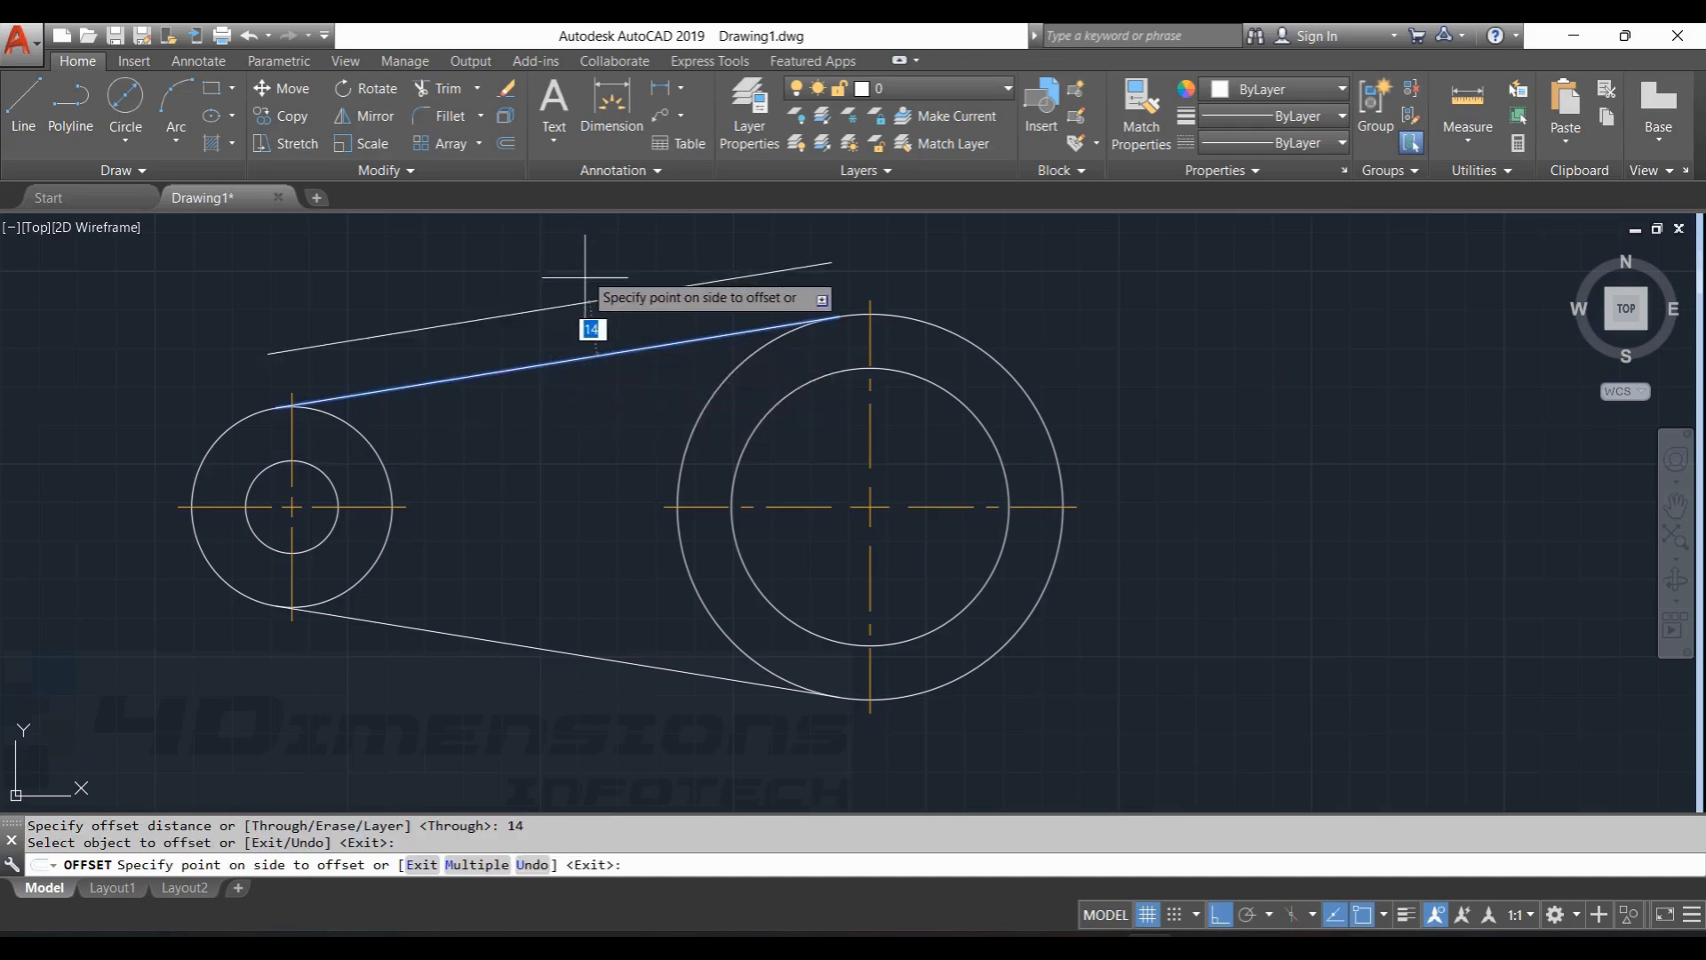
left_click(611, 419)
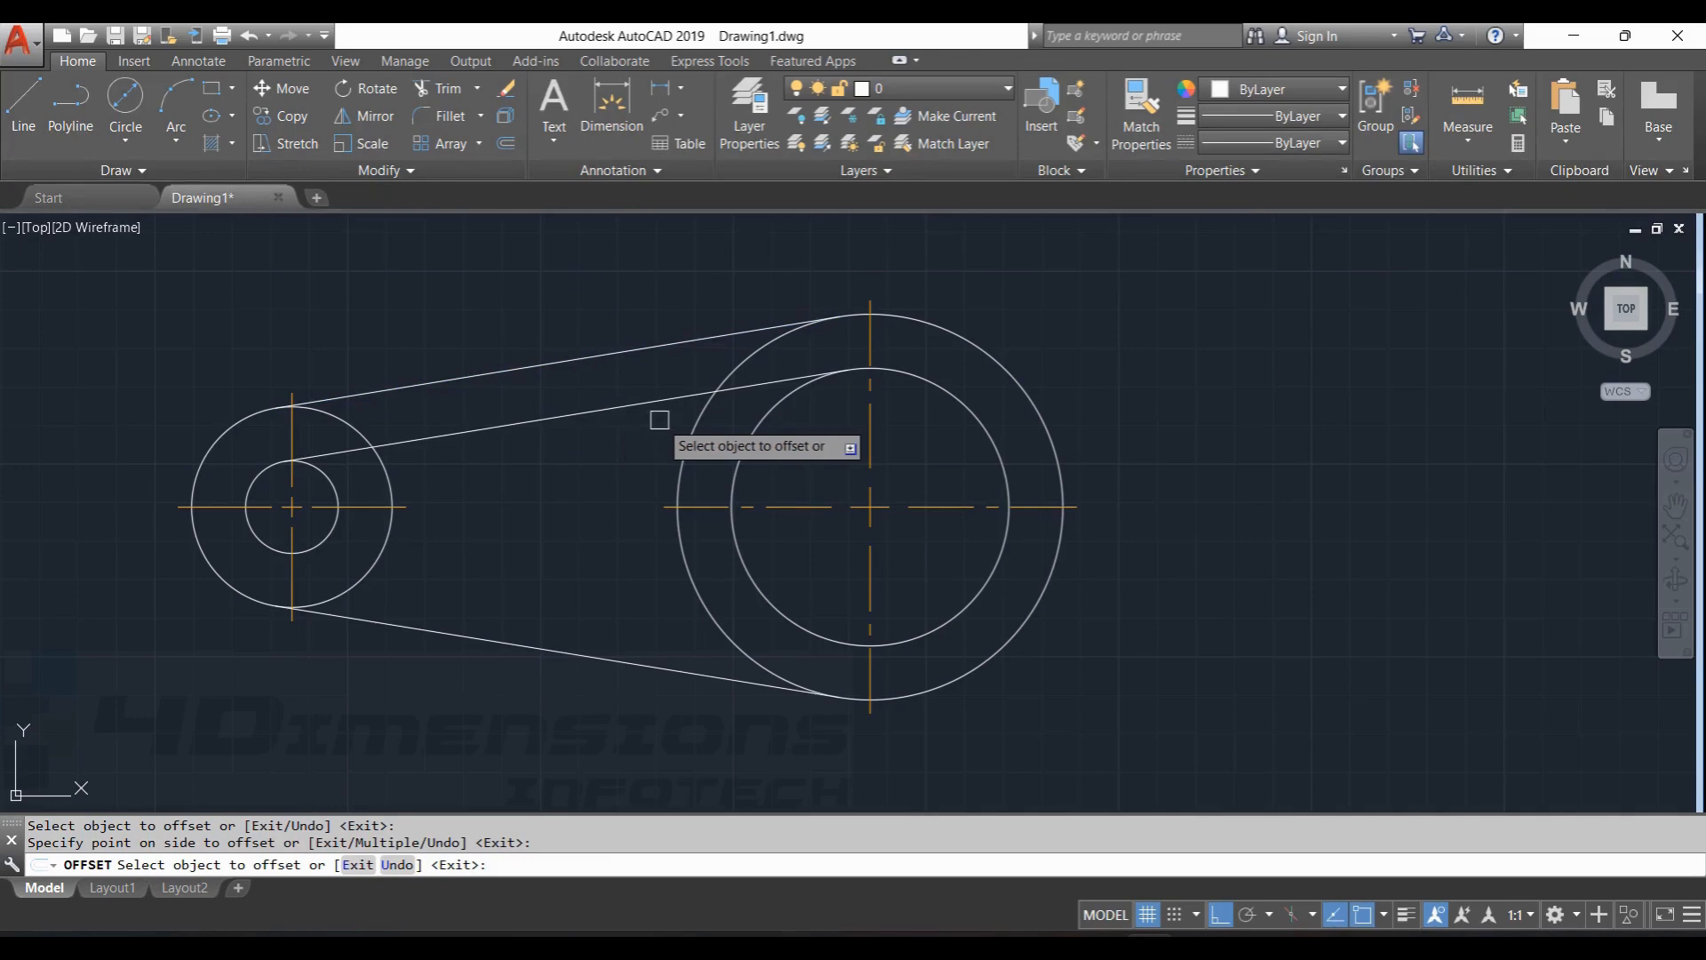
left_click(572, 653)
left_click(565, 559)
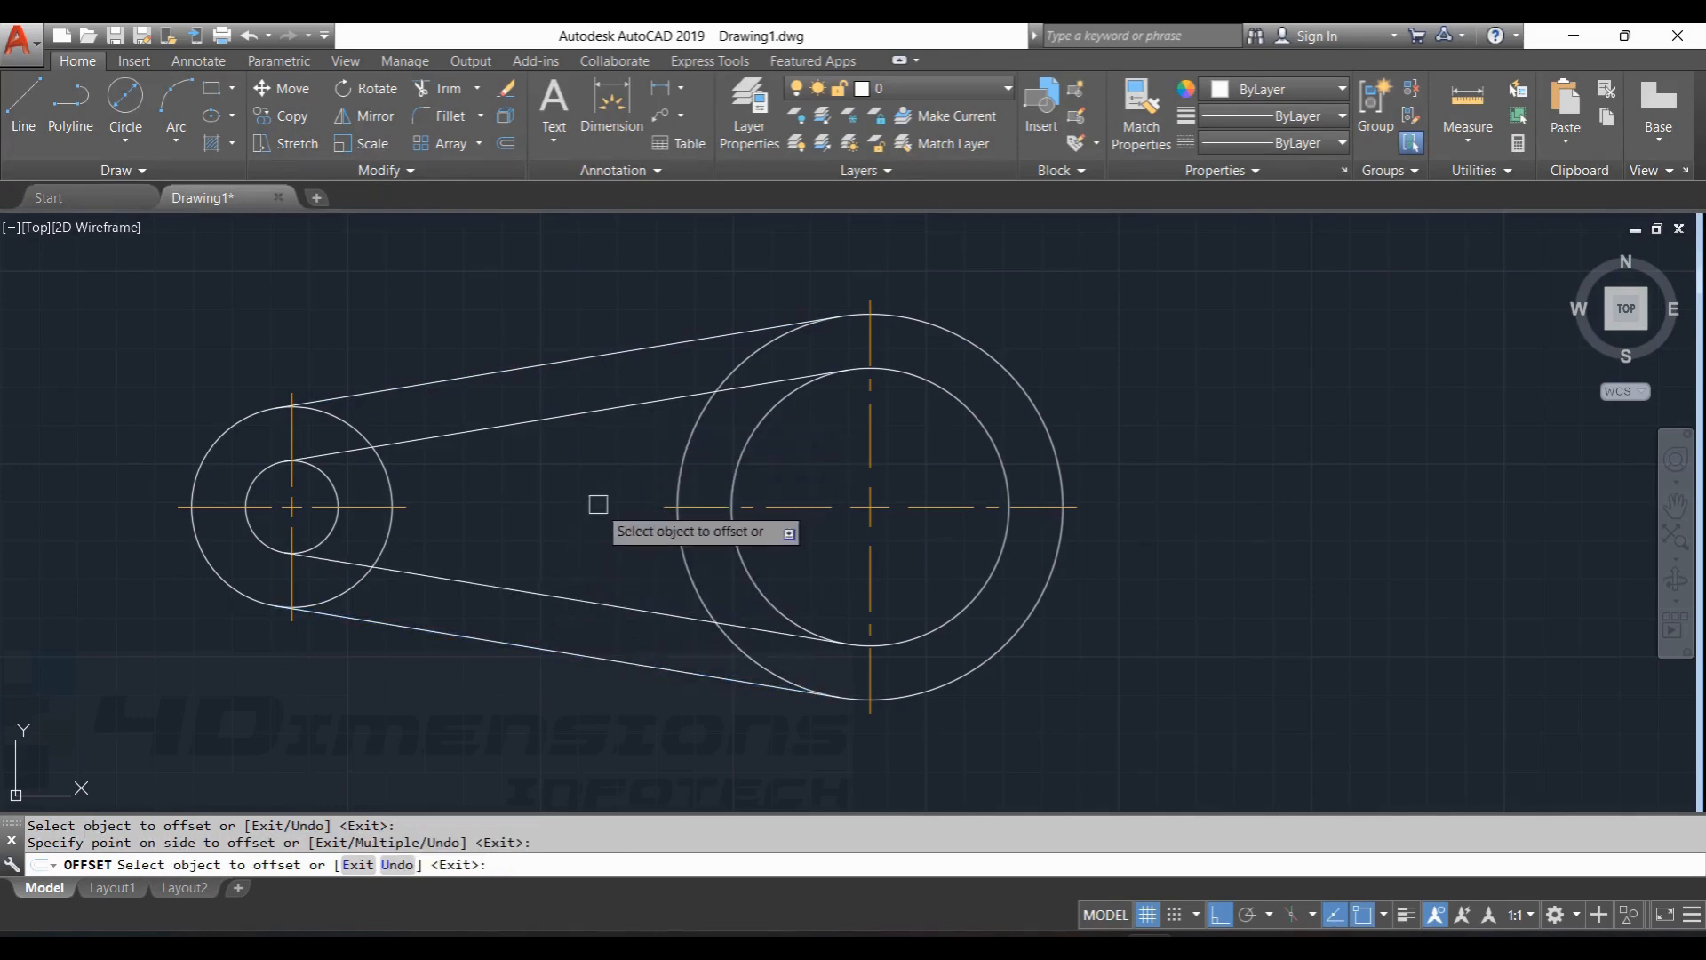
key("Escape")
key("Escape")
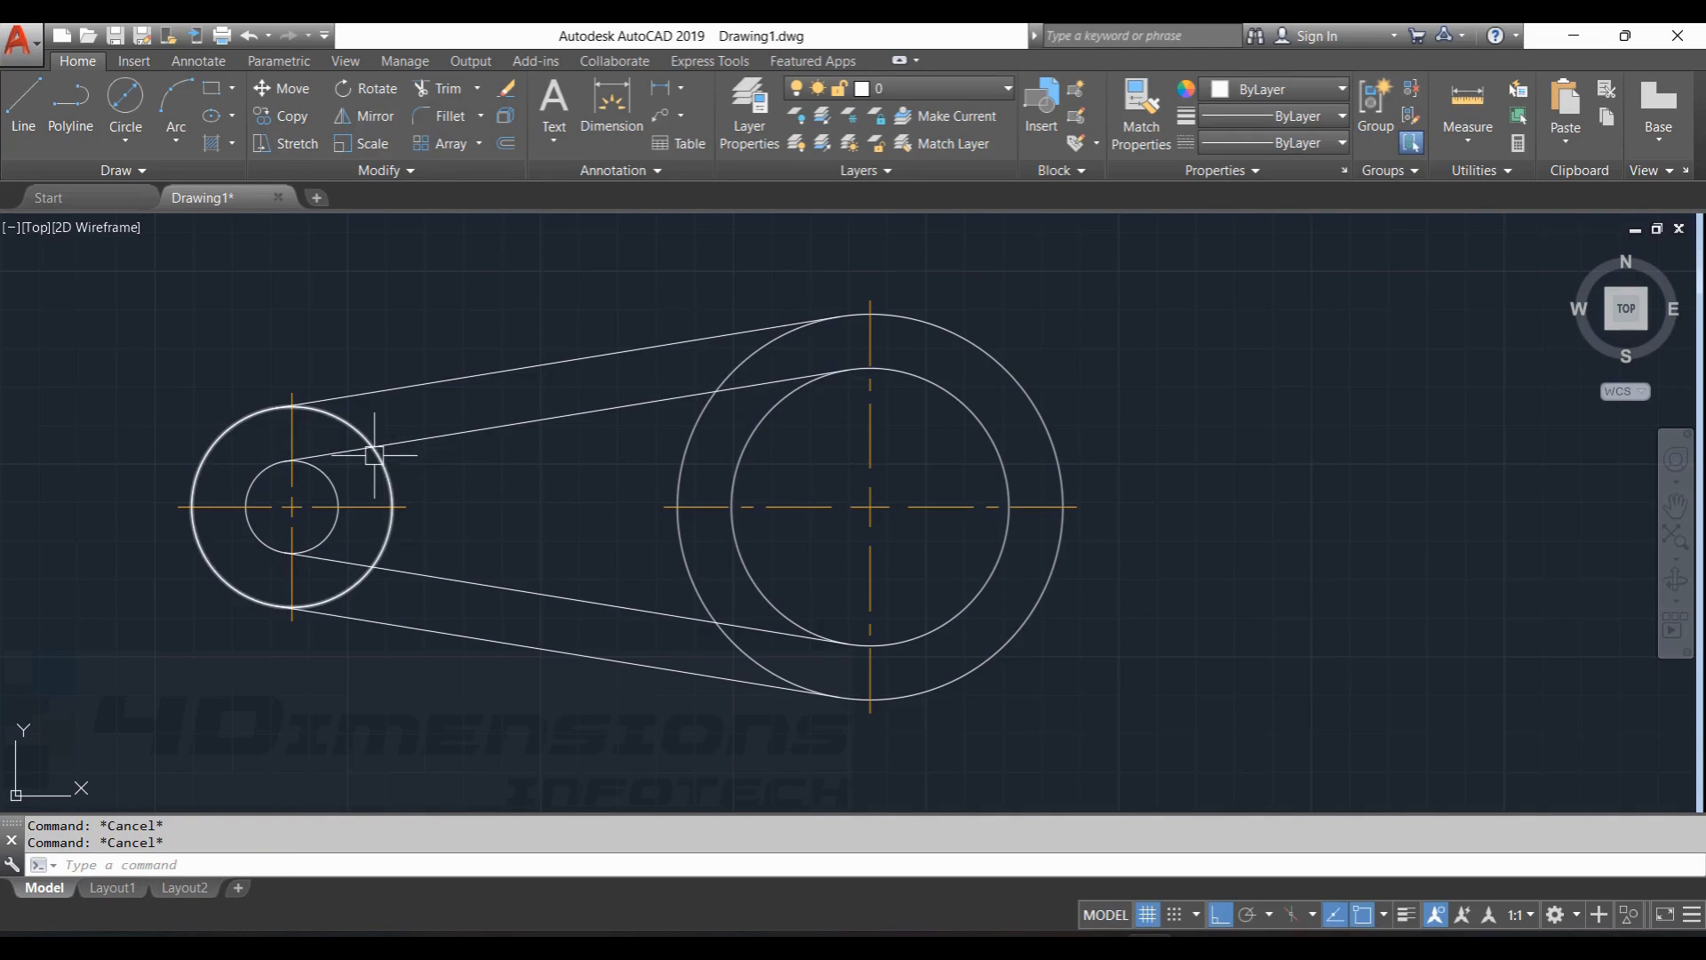
Trim the ends of both offset lines that lie inside the bosses' outer circles.
type("TR")
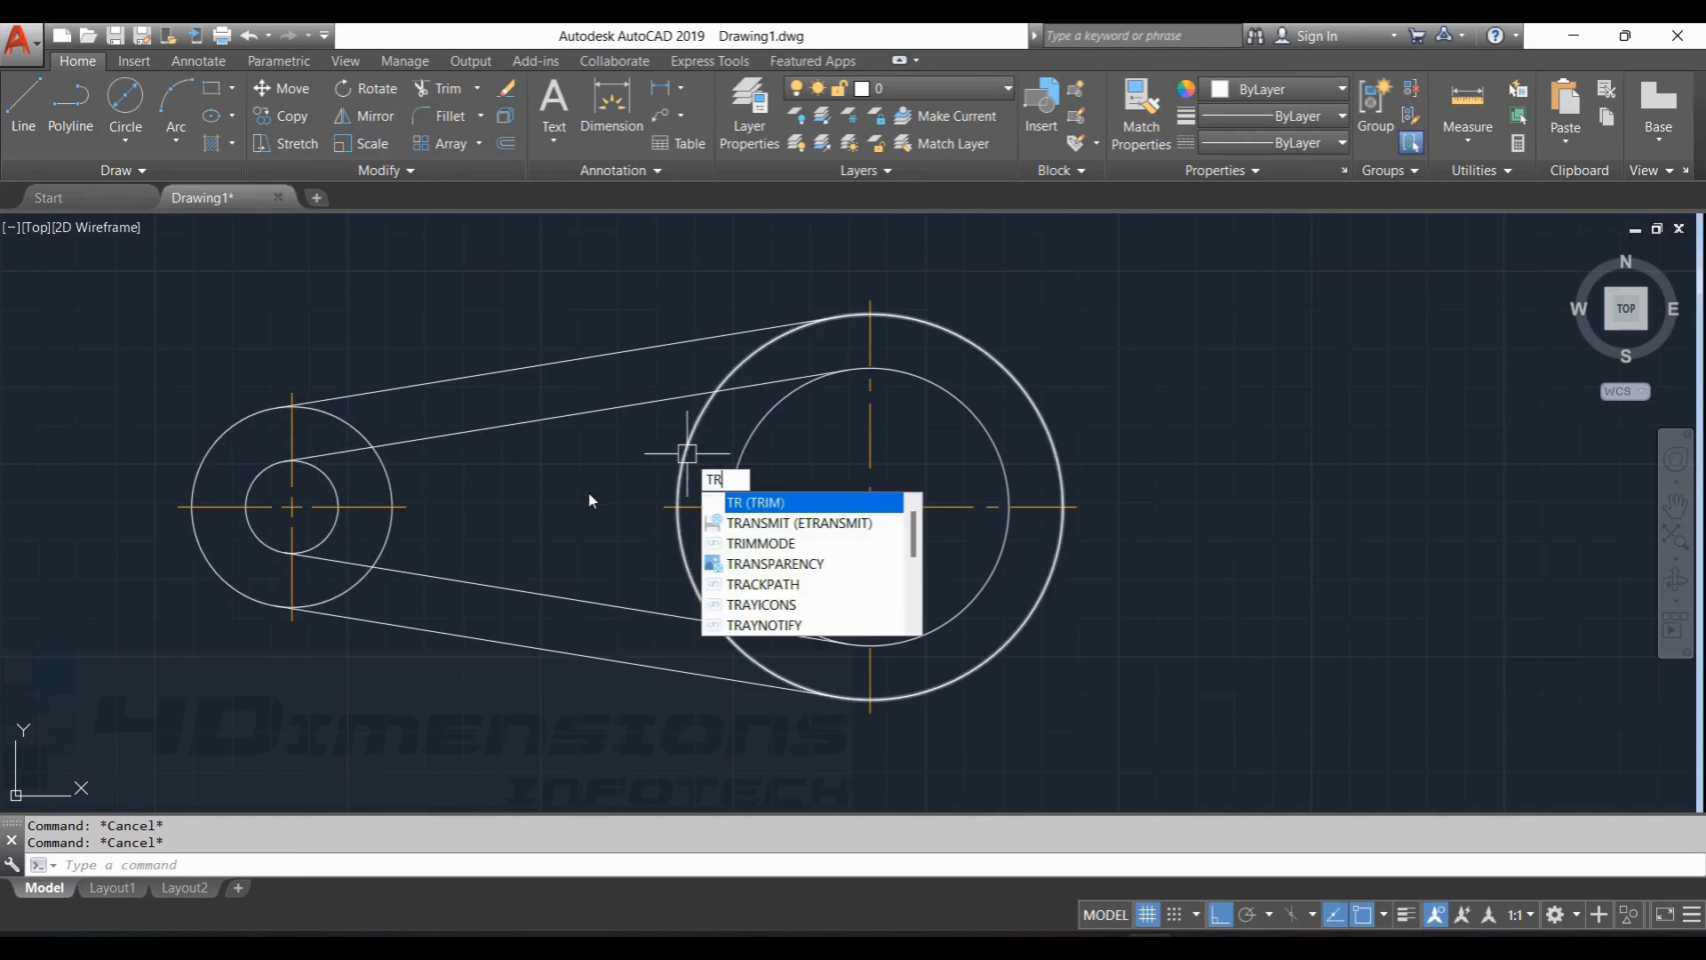
key("Return")
key("Return")
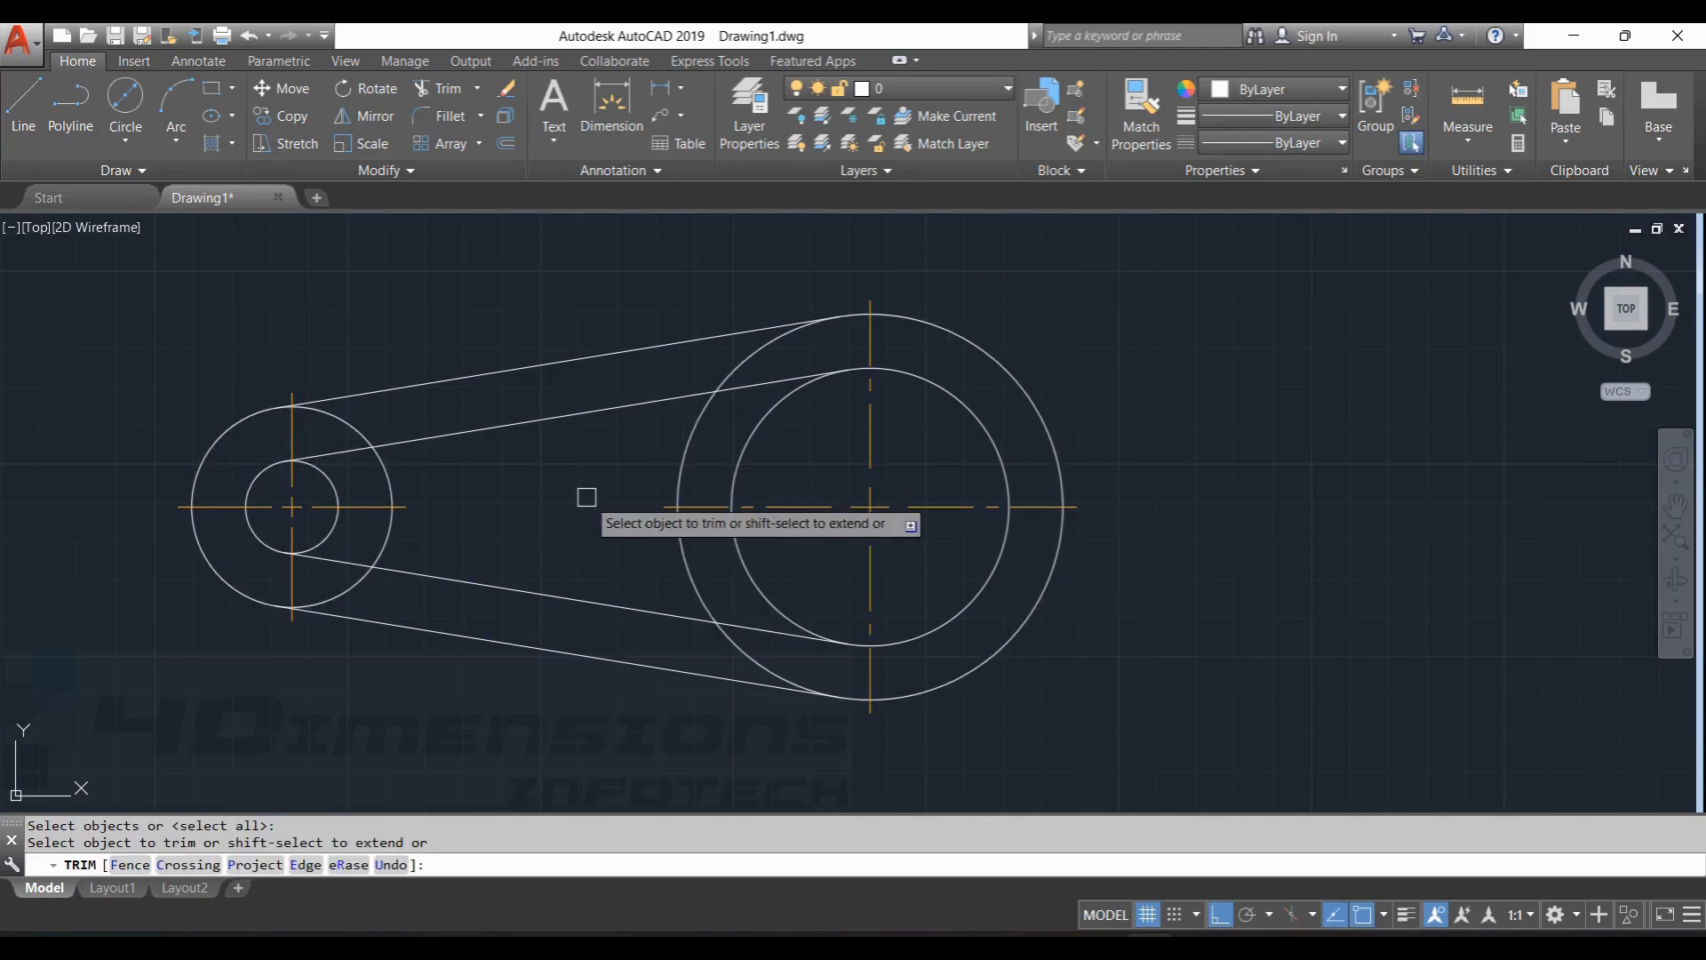
left_click(321, 455)
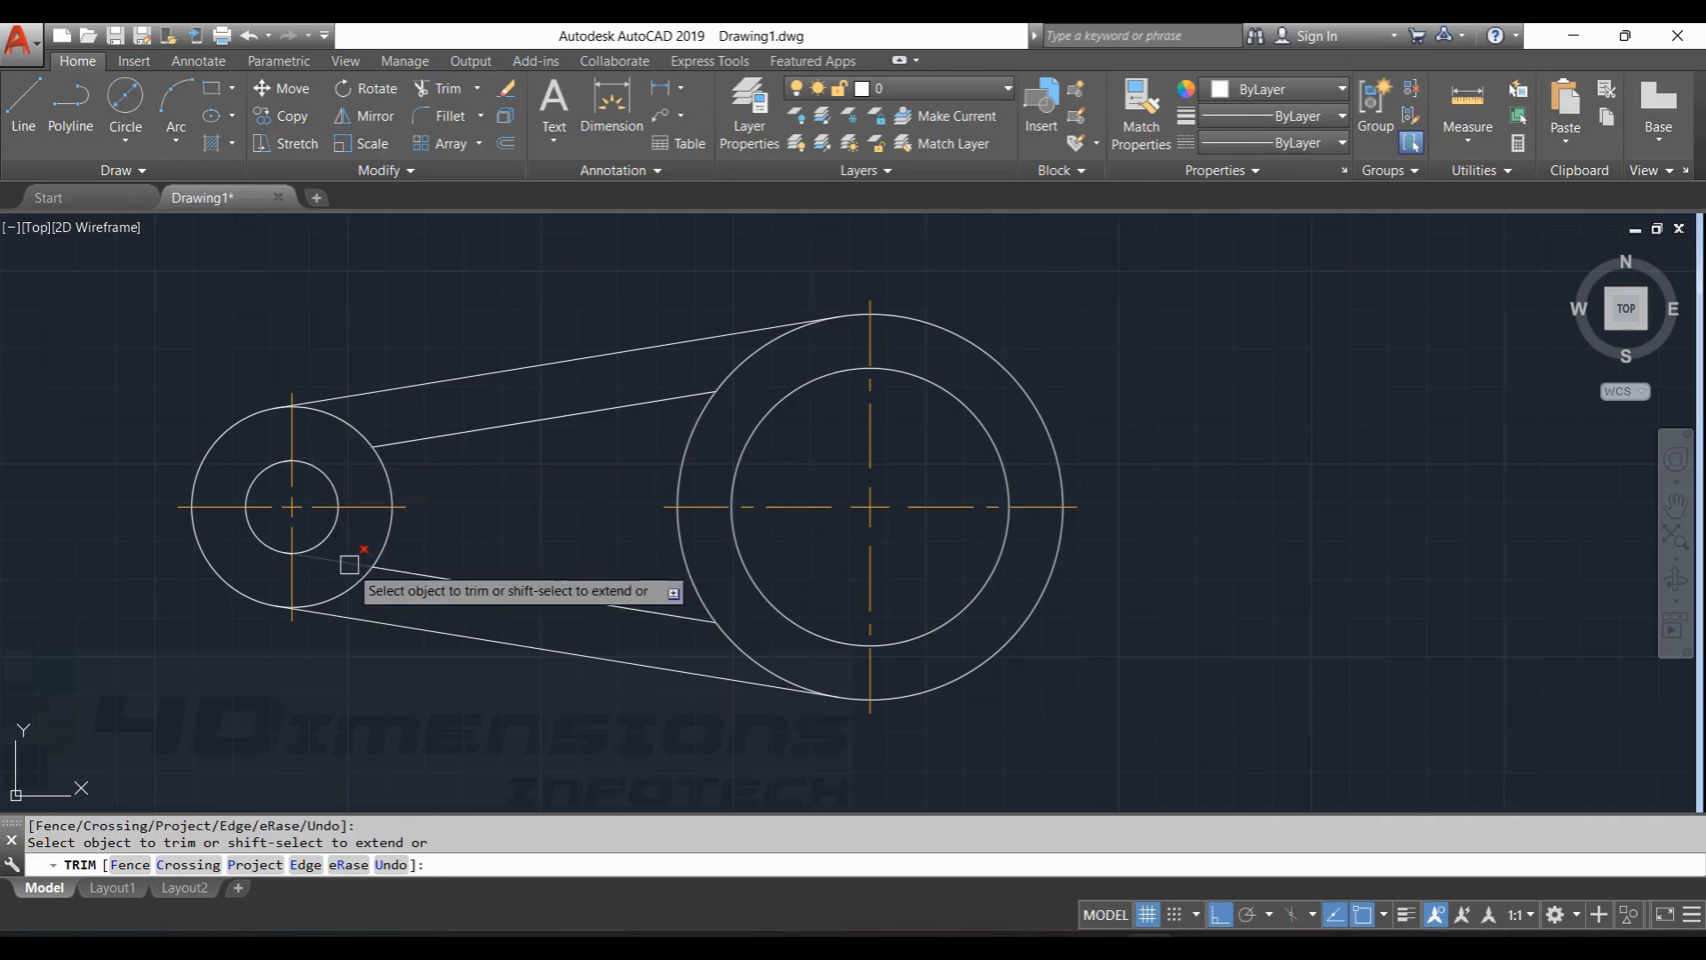
left_click(350, 563)
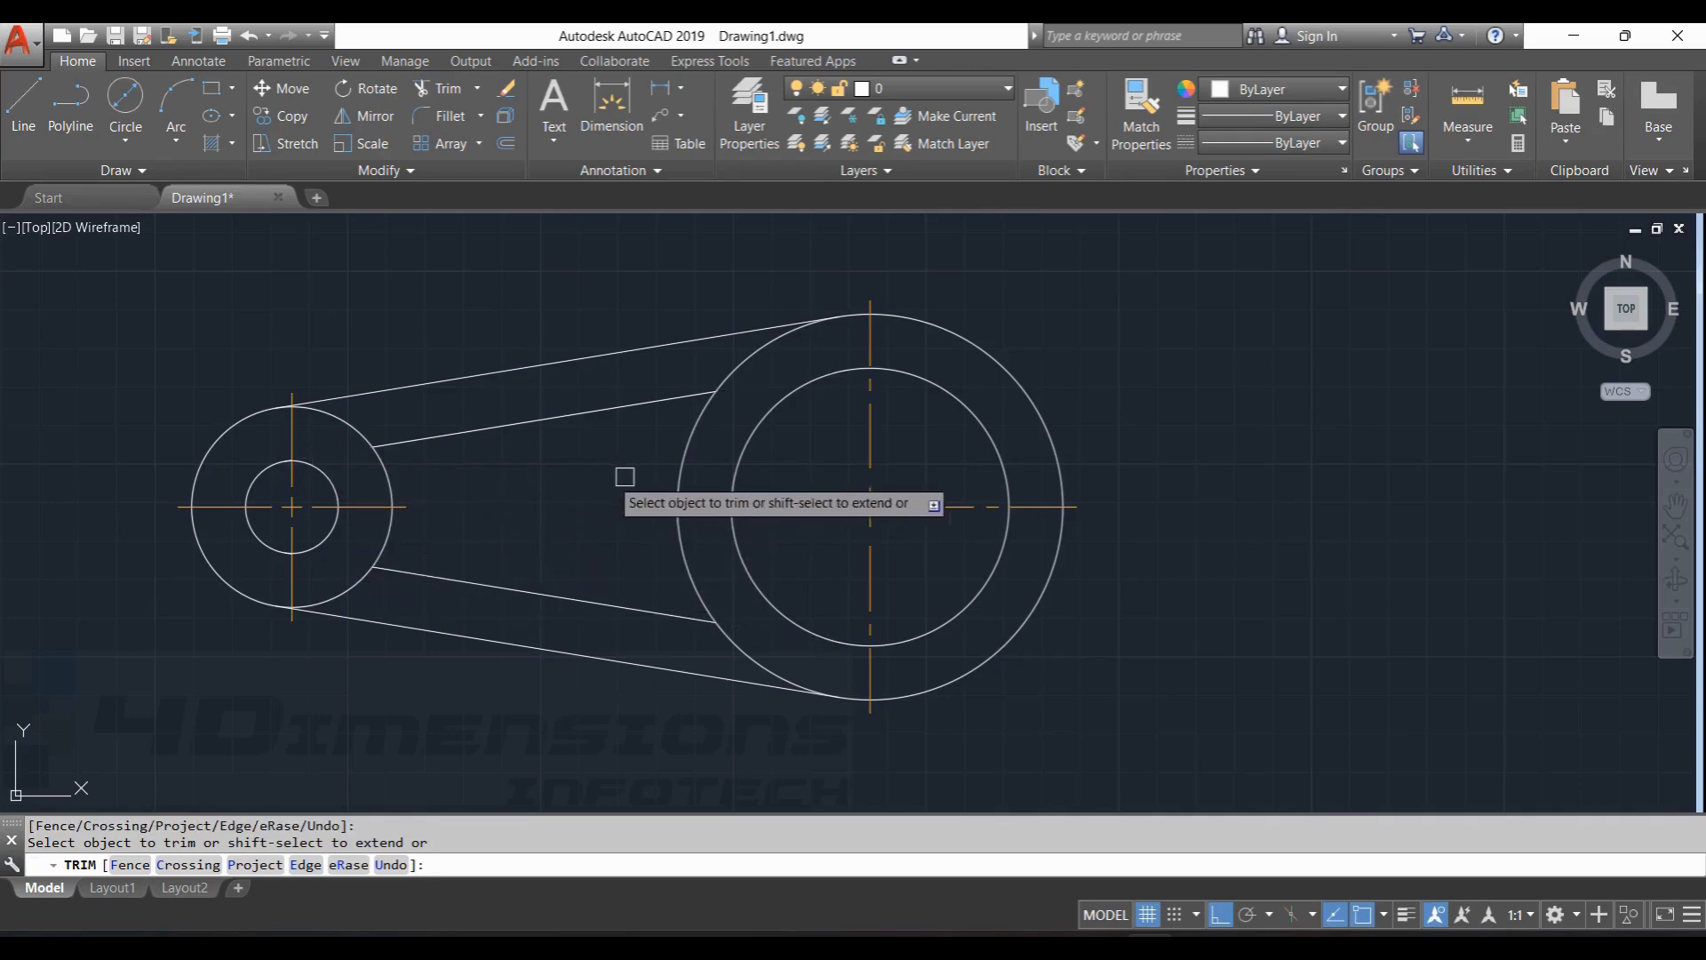
key("Escape")
key("Escape")
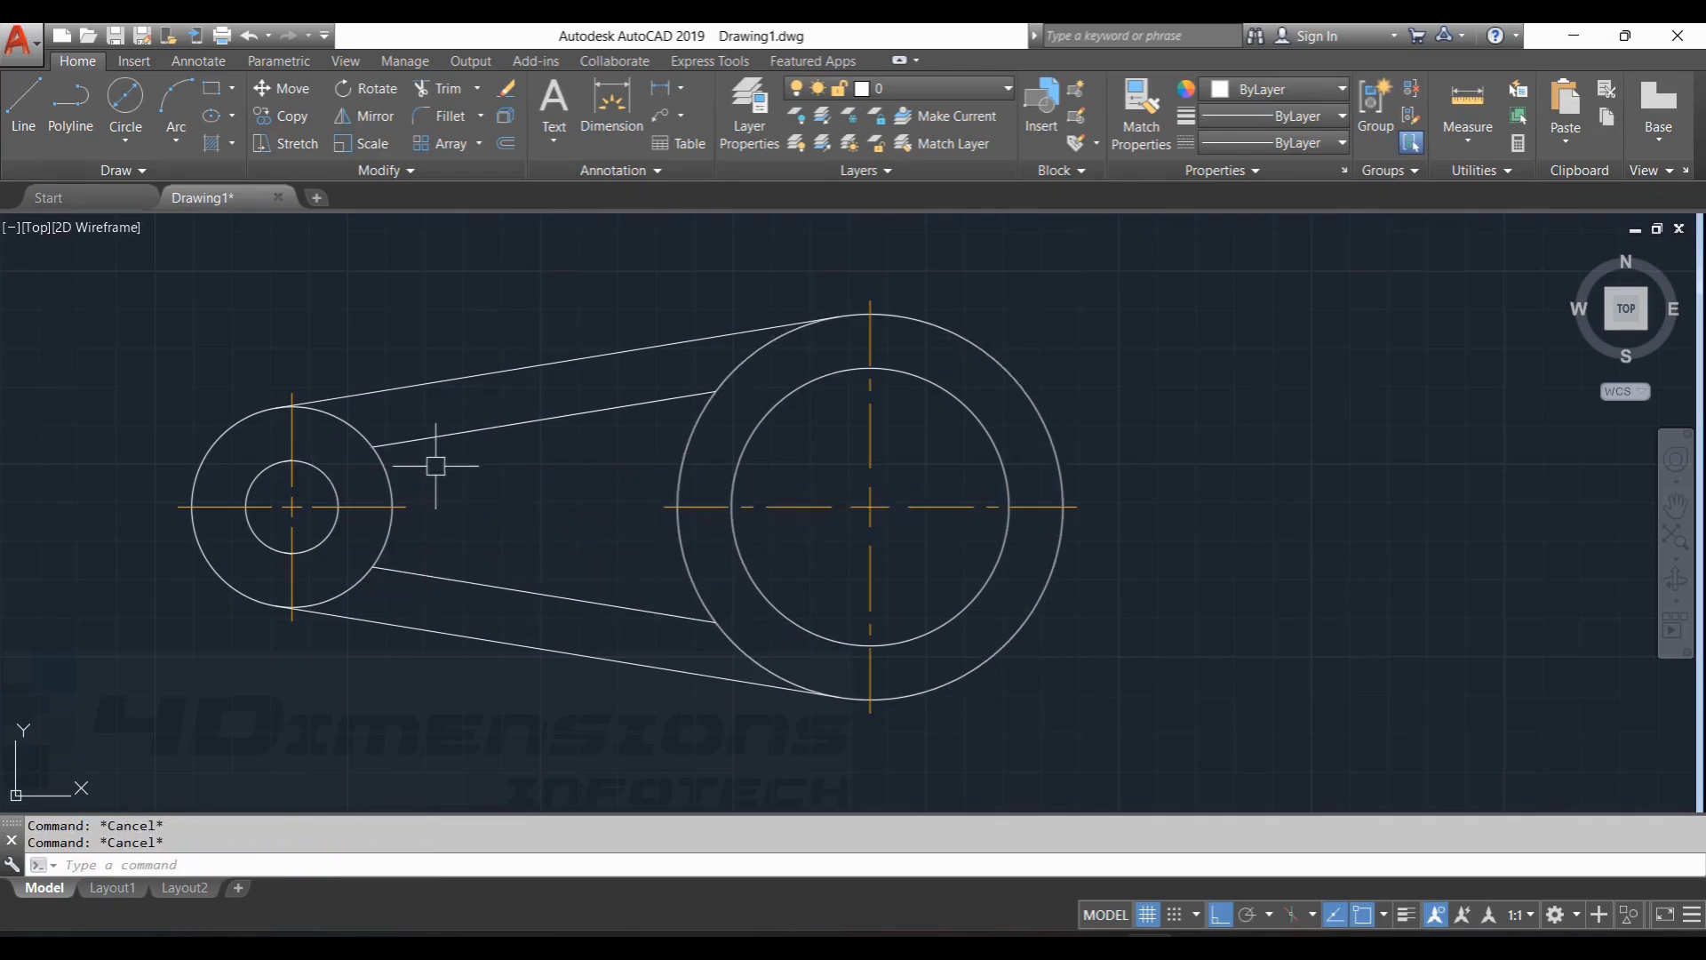
Check the pocket's corner radius in the reference PDF and fillet the upper offset line to both bosses' outer circles with radius 16.
key("alt+Tab")
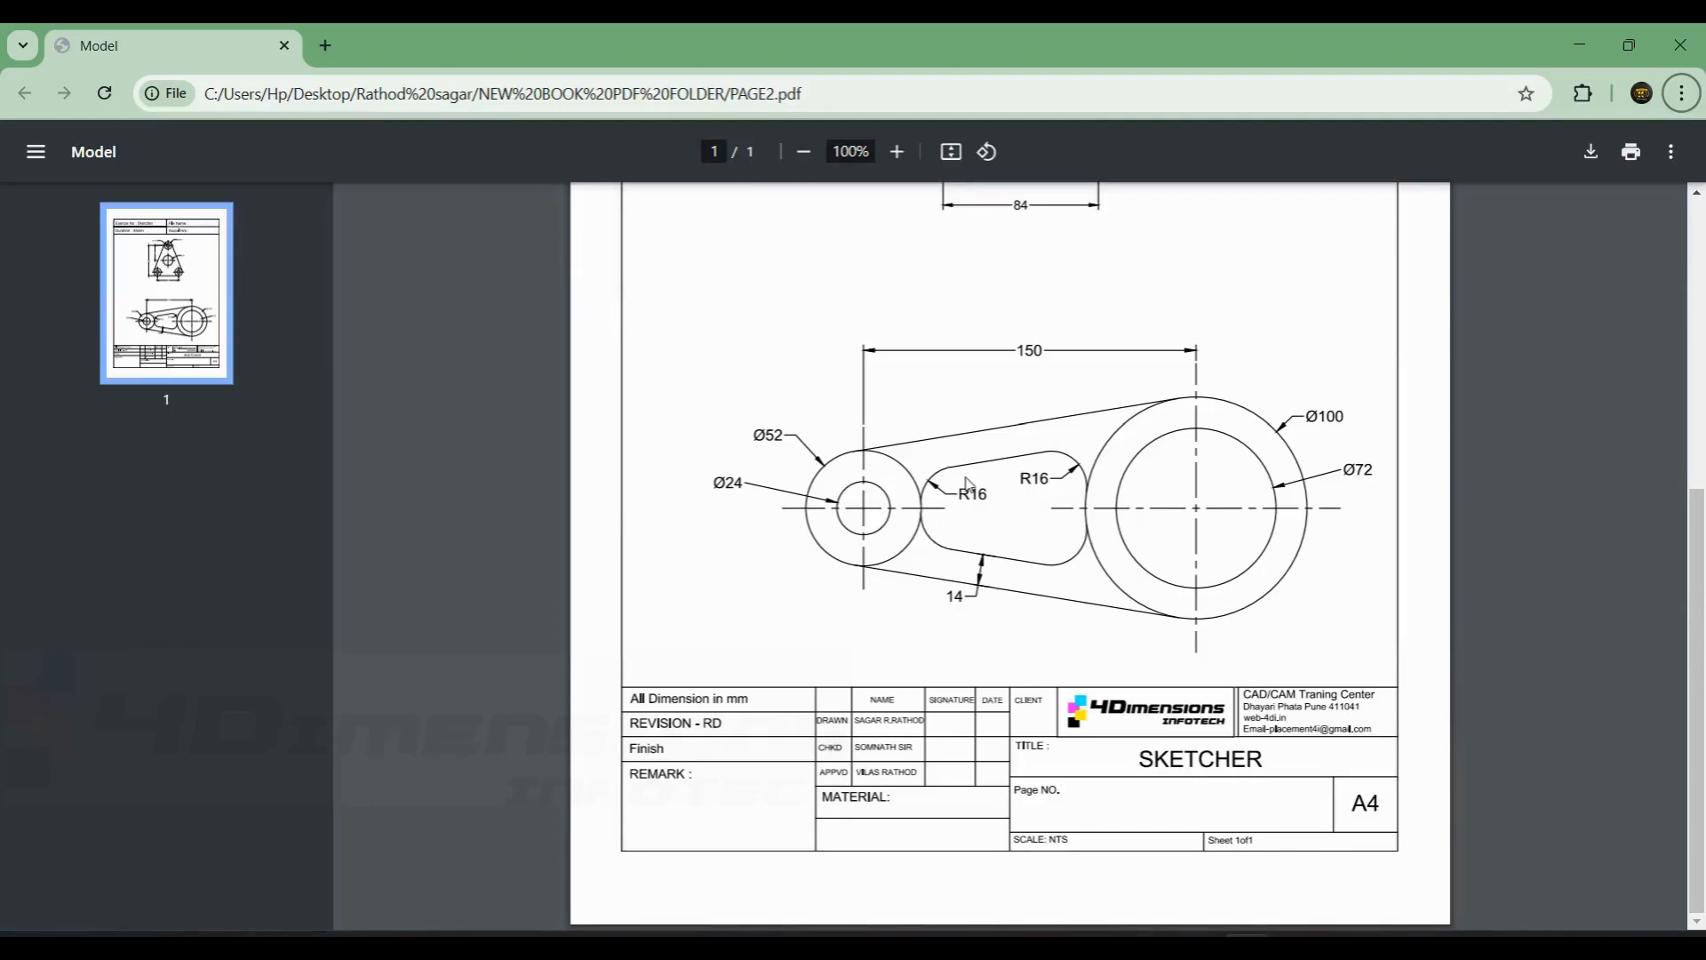
key("alt+Tab")
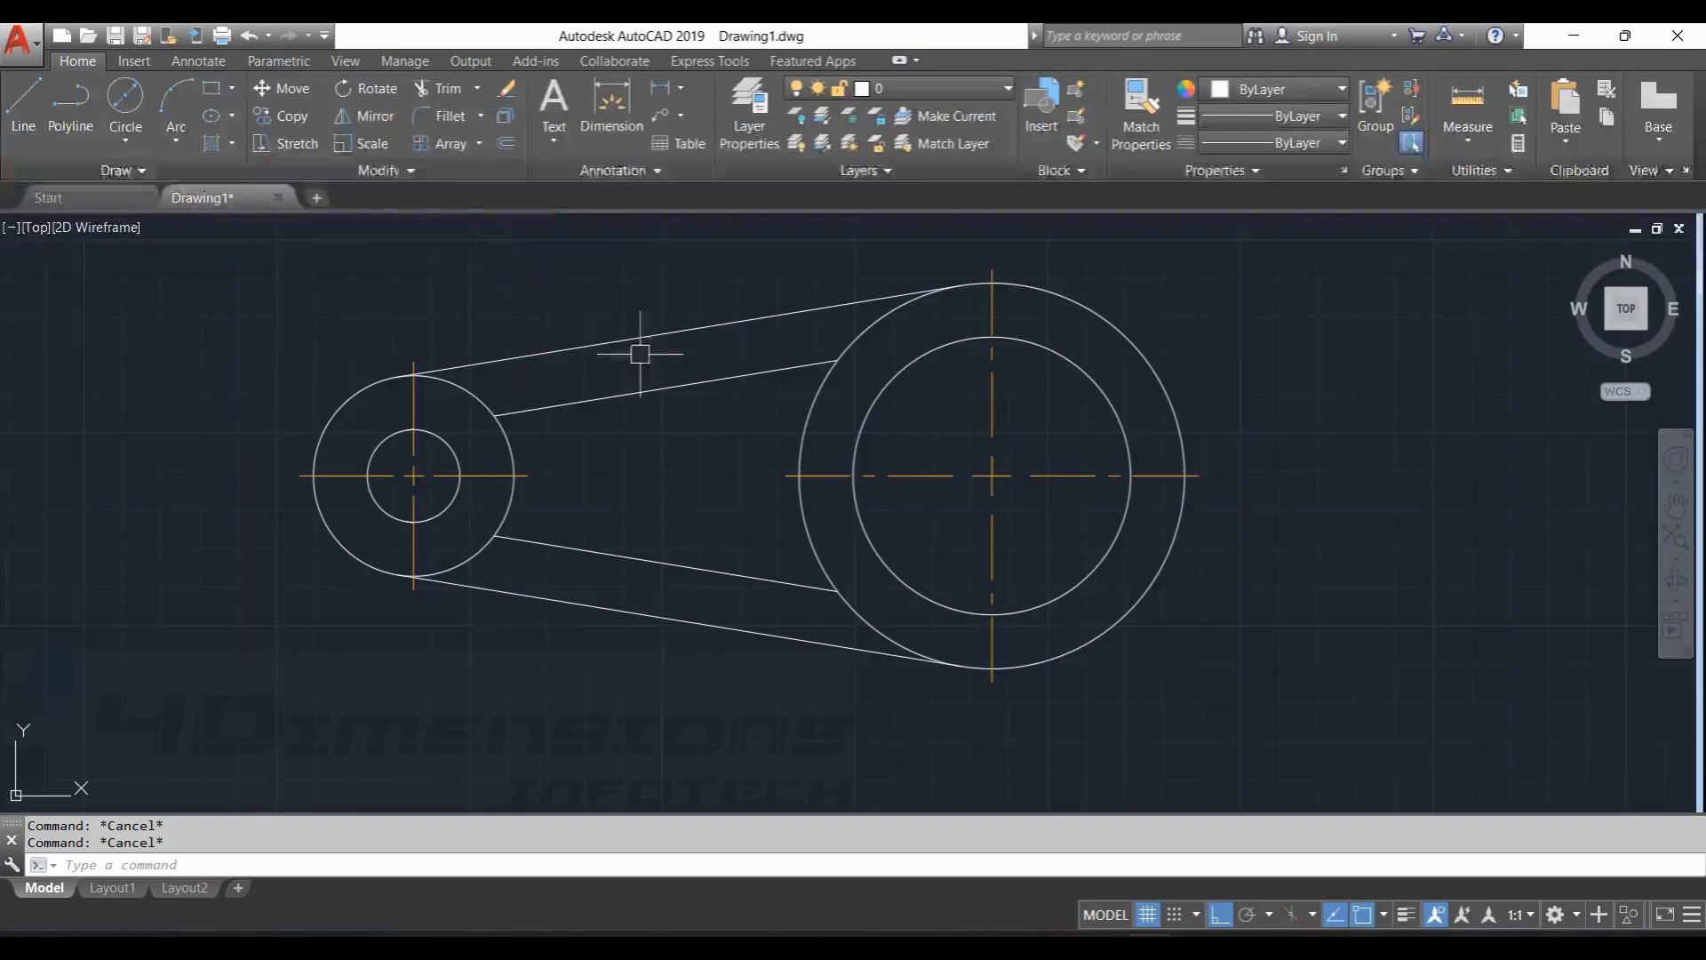
left_click(450, 116)
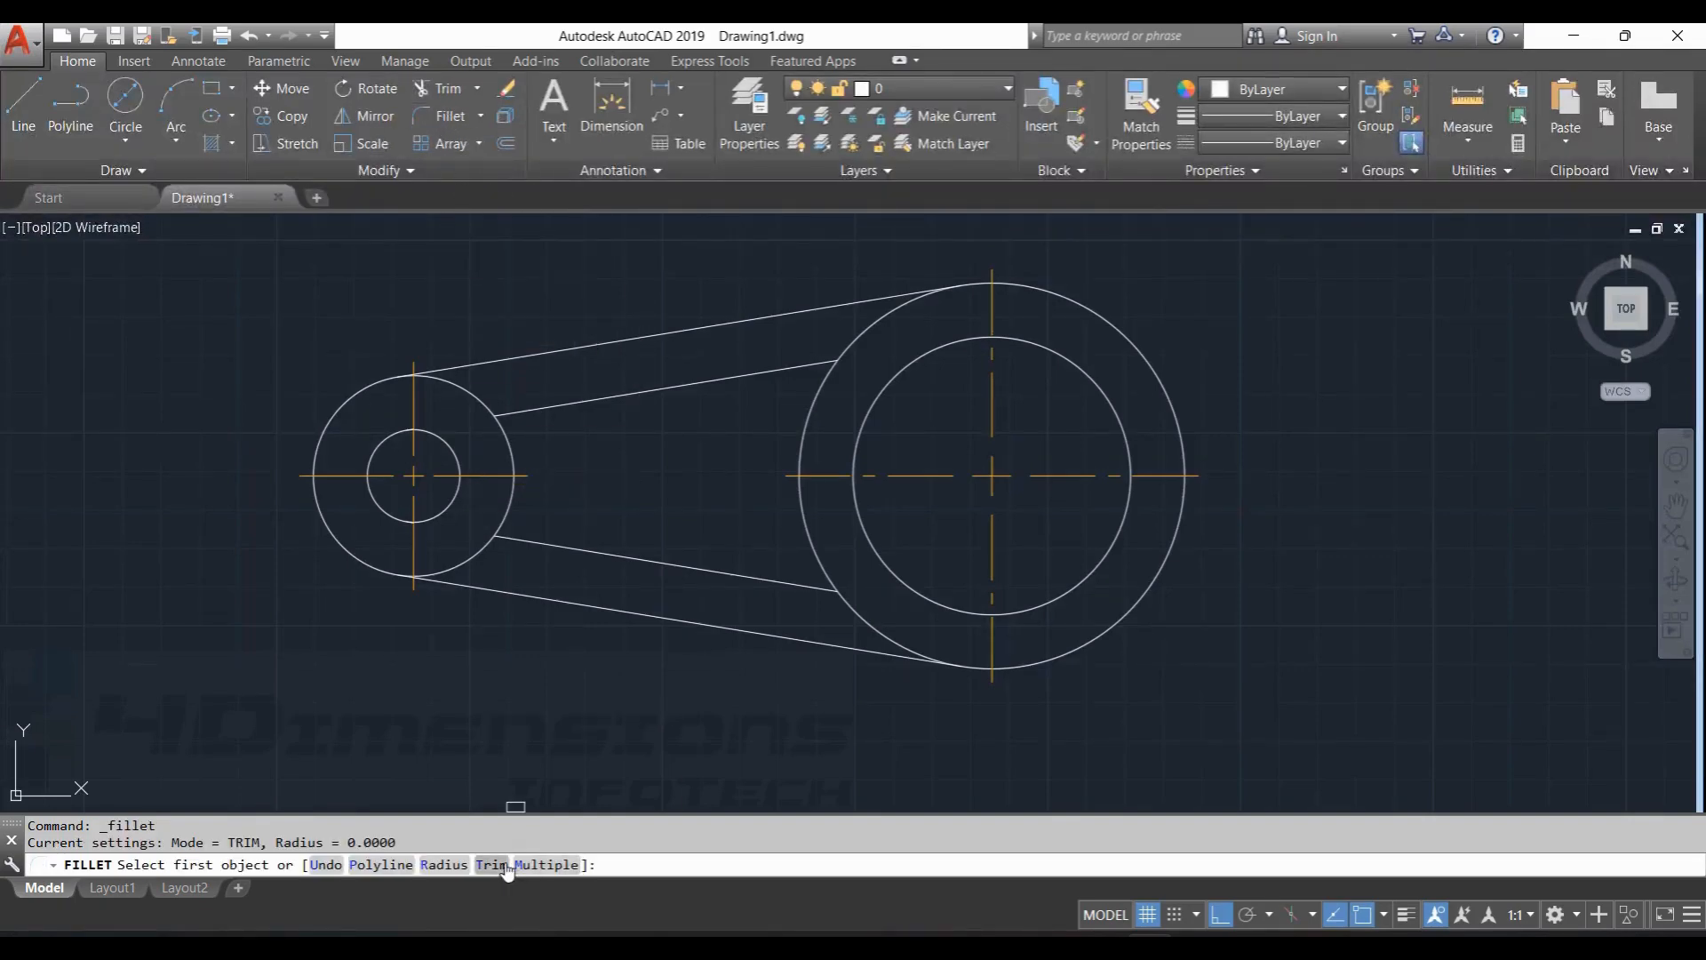
left_click(553, 867)
left_click(443, 865)
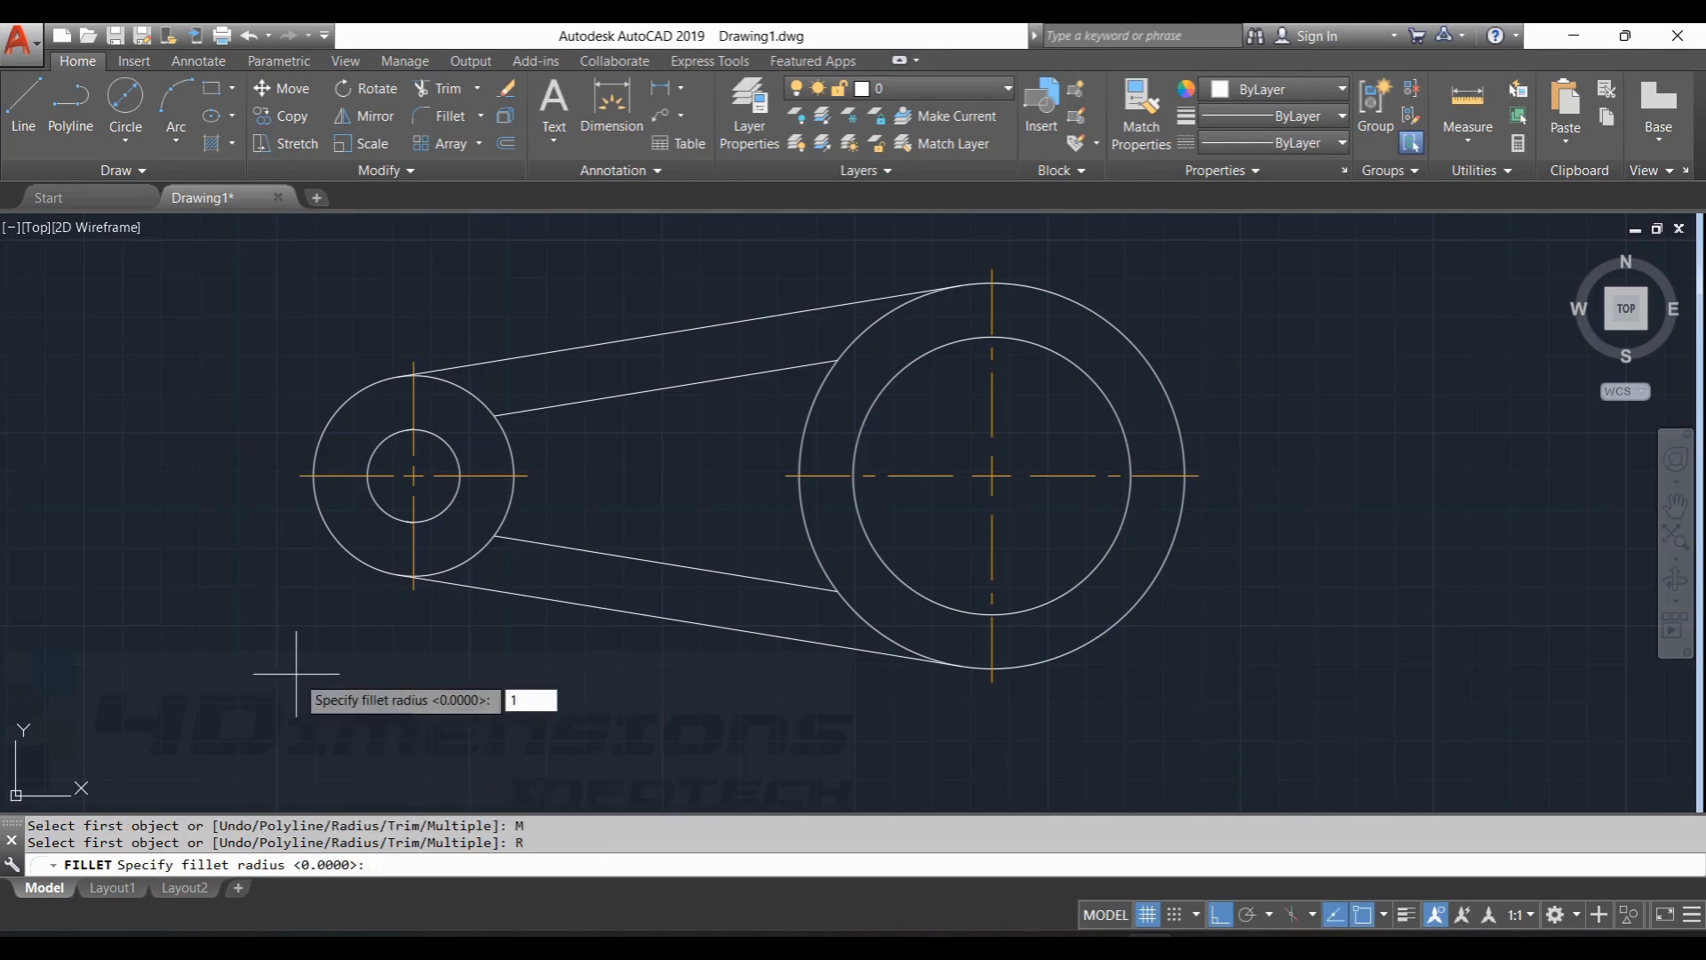
type("1")
key("Return")
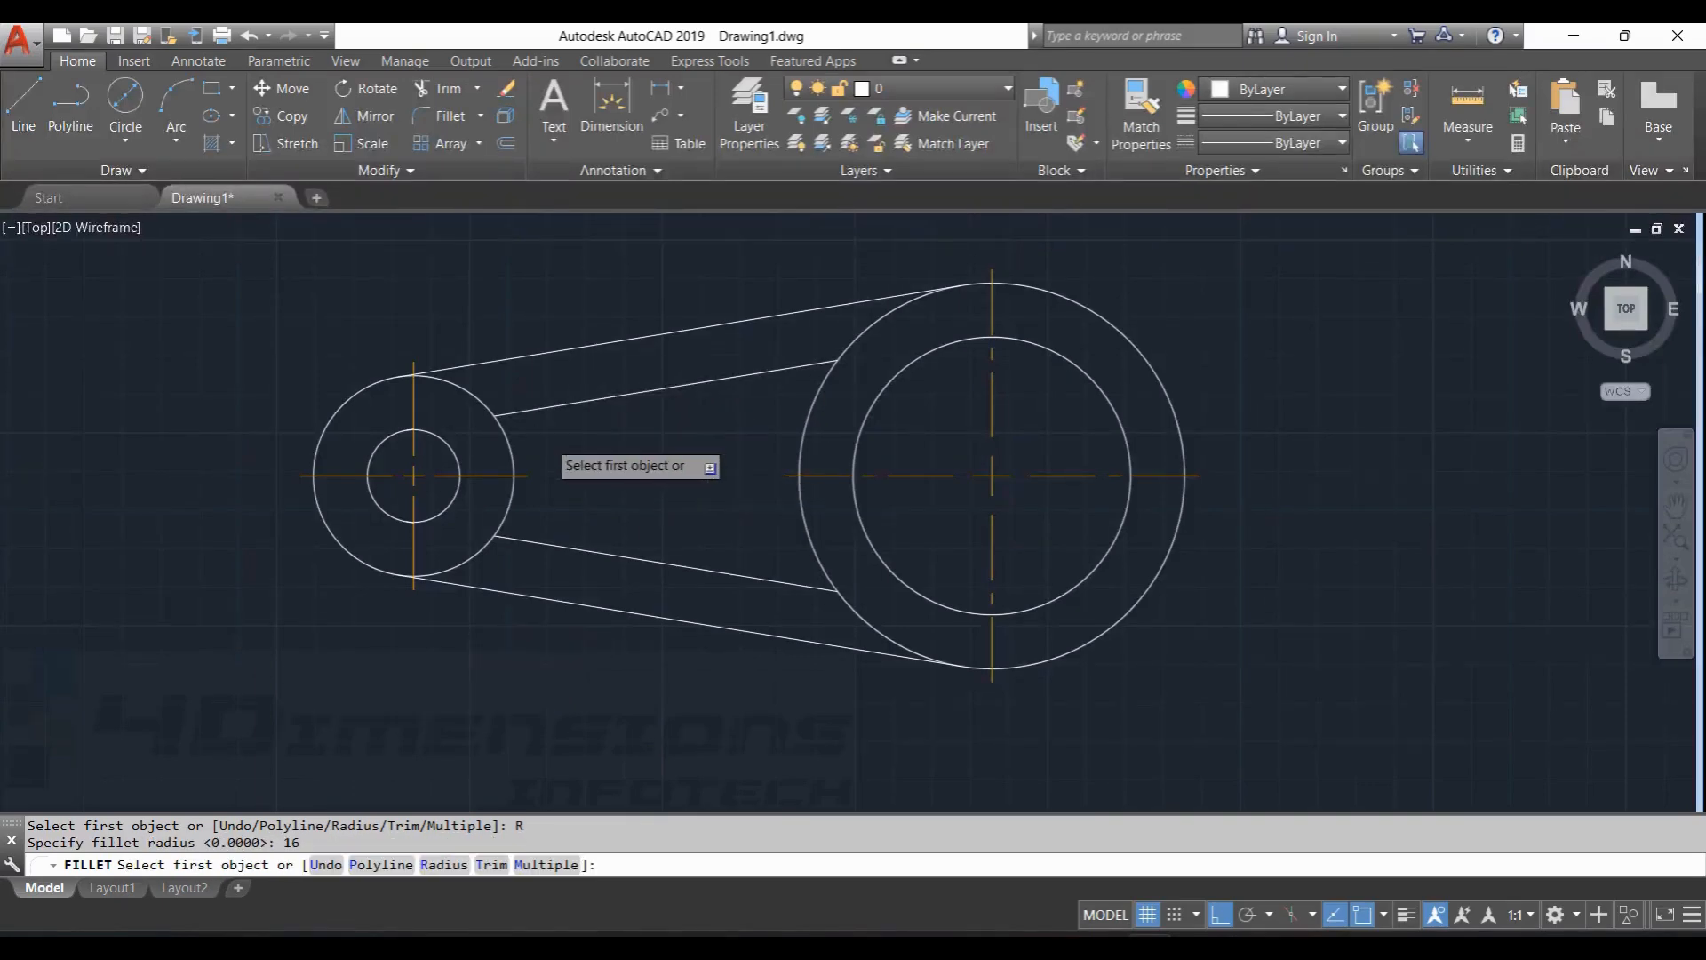
scroll(555, 448, "up", 4)
left_click(517, 362)
left_click(450, 430)
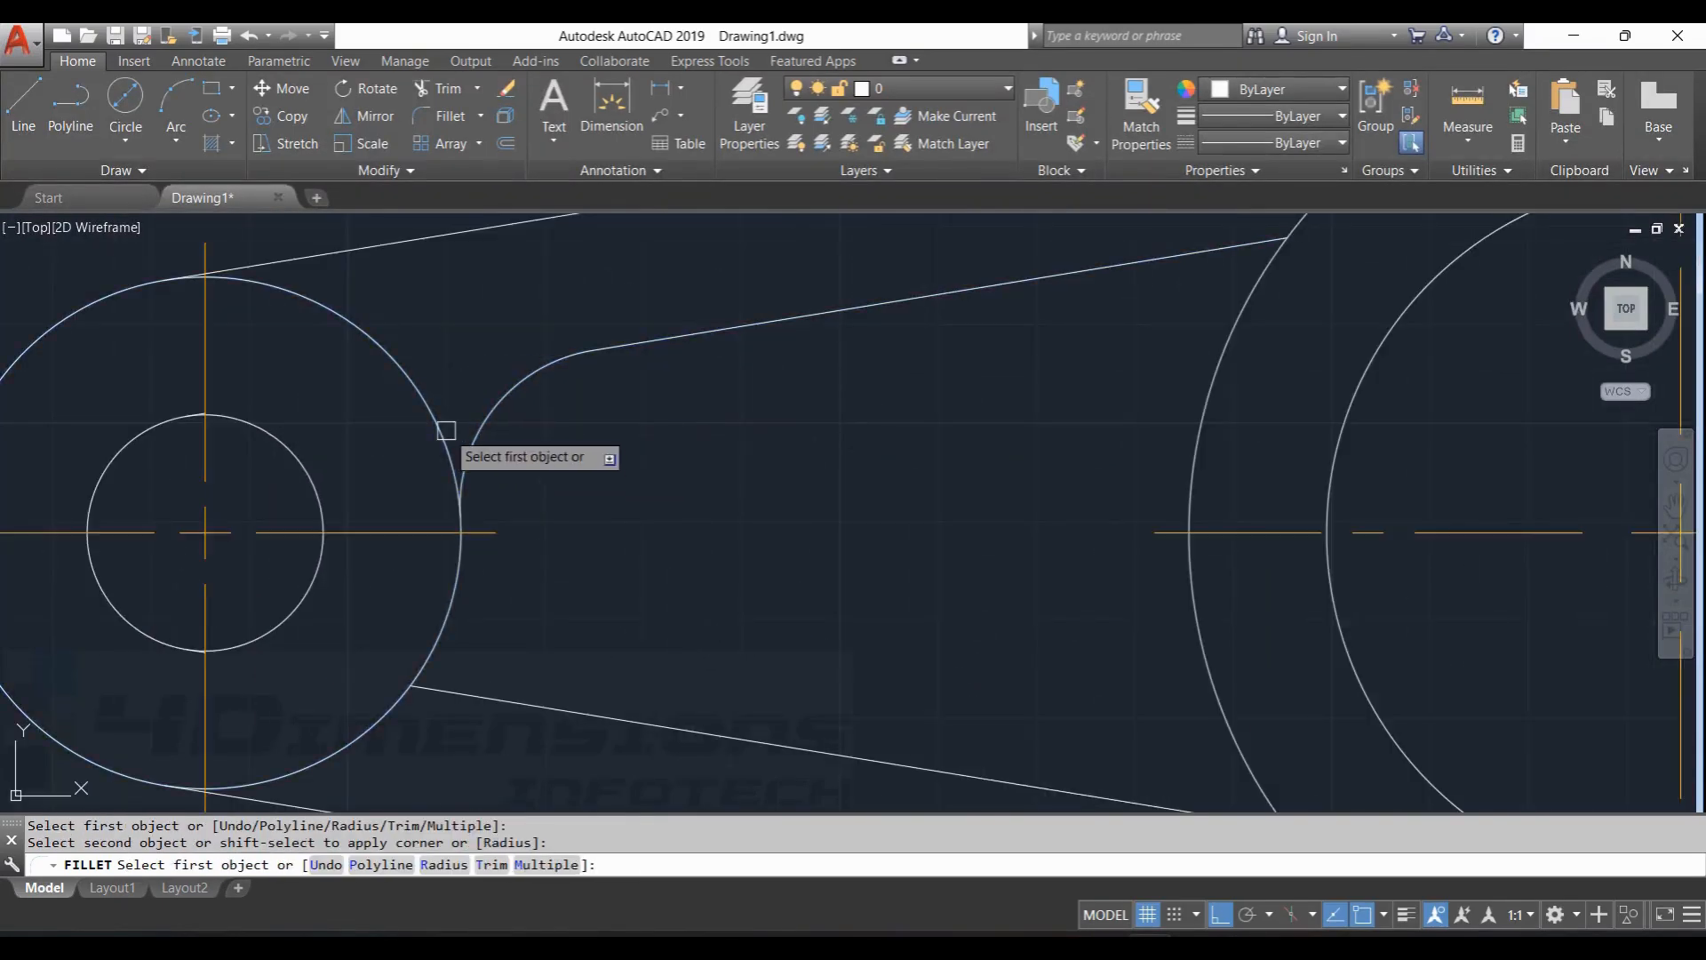
left_click(1059, 278)
left_click(1204, 391)
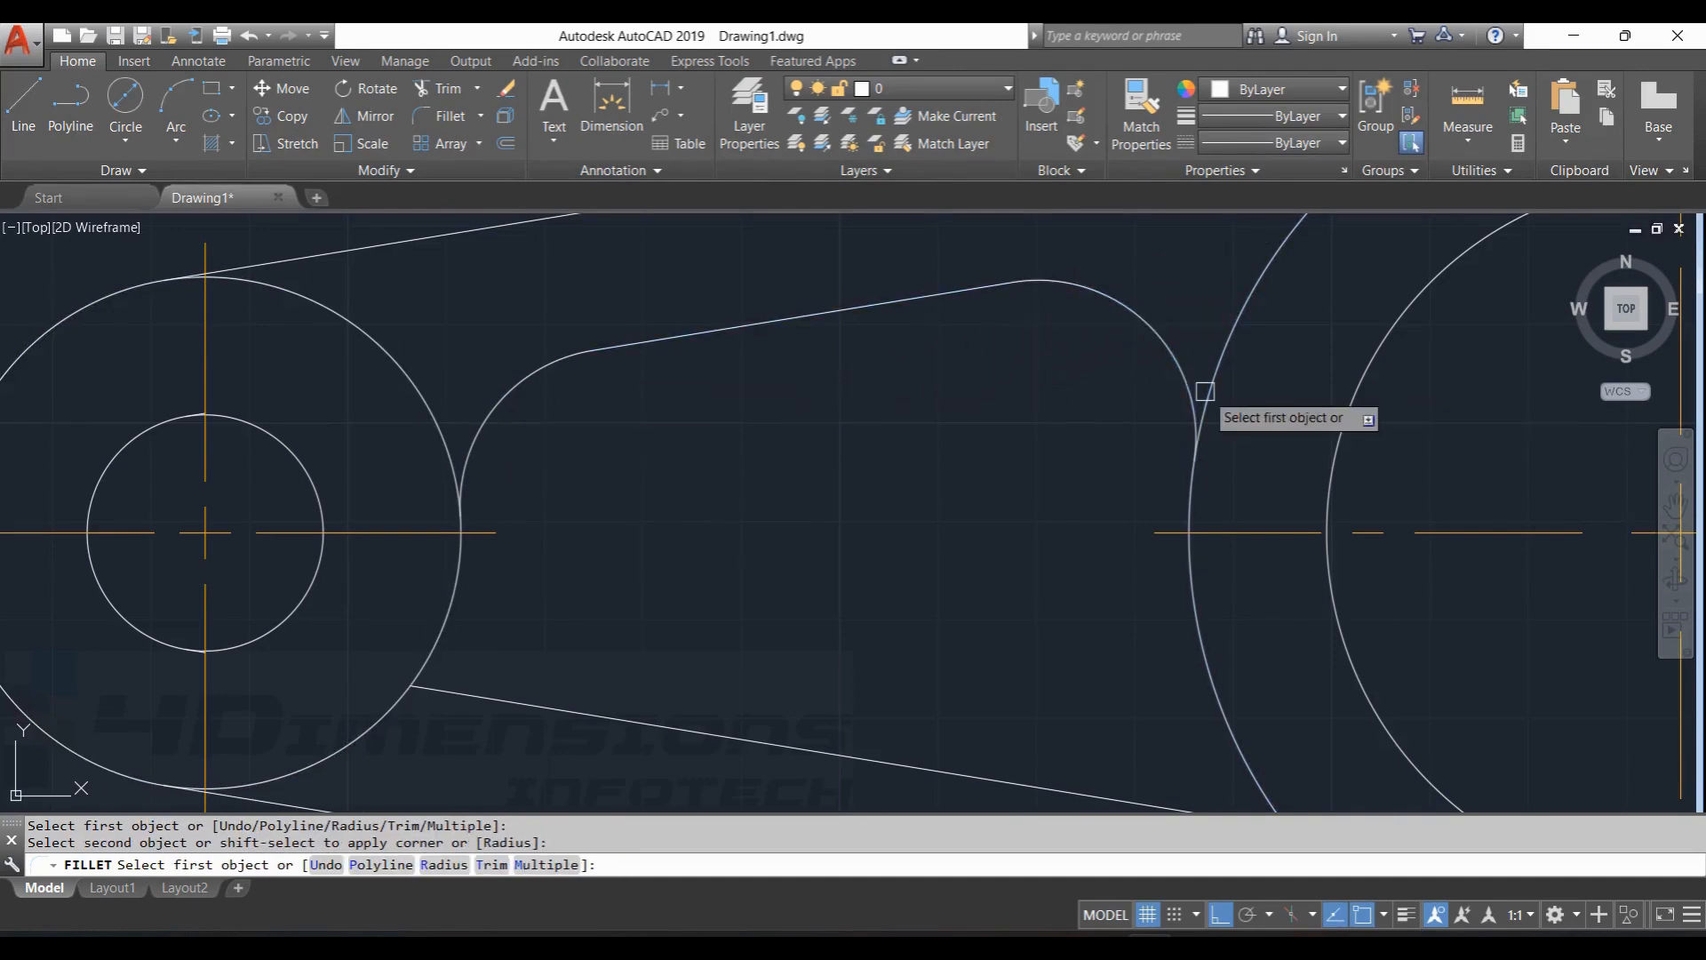
Fillet the lower offset line to the outer circles of the small and large bosses with radius 16.
scroll(1105, 542, "down", 3)
scroll(586, 640, "up", 3)
left_click(533, 631)
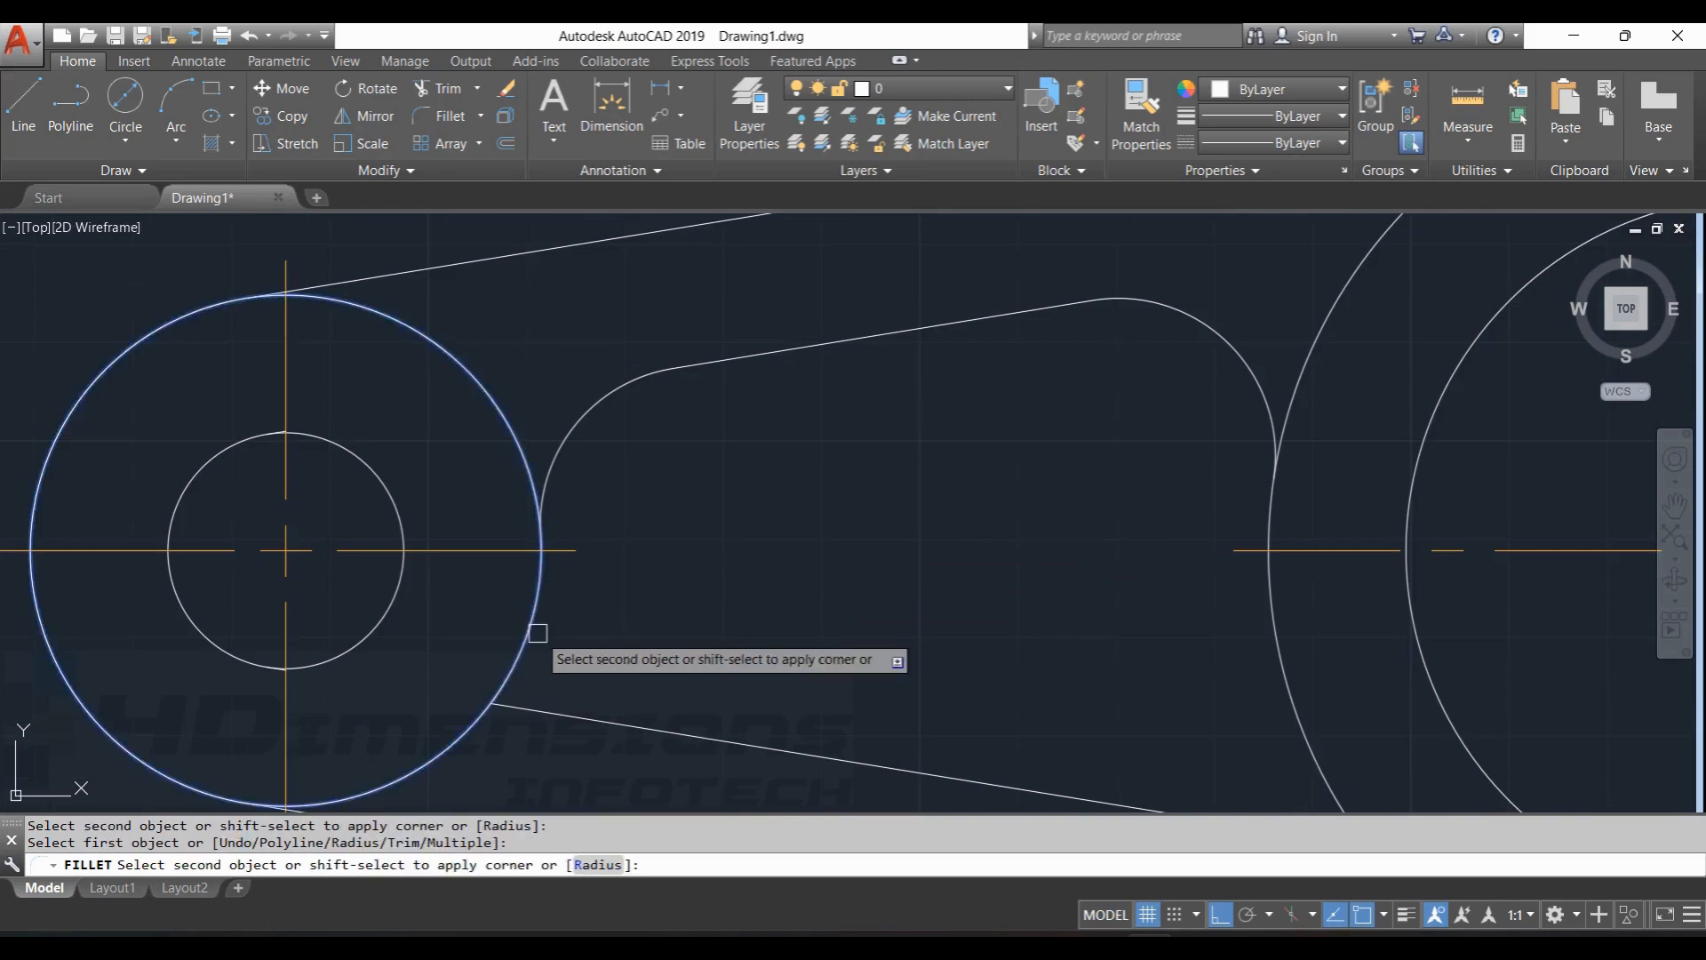
left_click(573, 727)
scroll(914, 590, "down", 3)
scroll(941, 601, "up", 1)
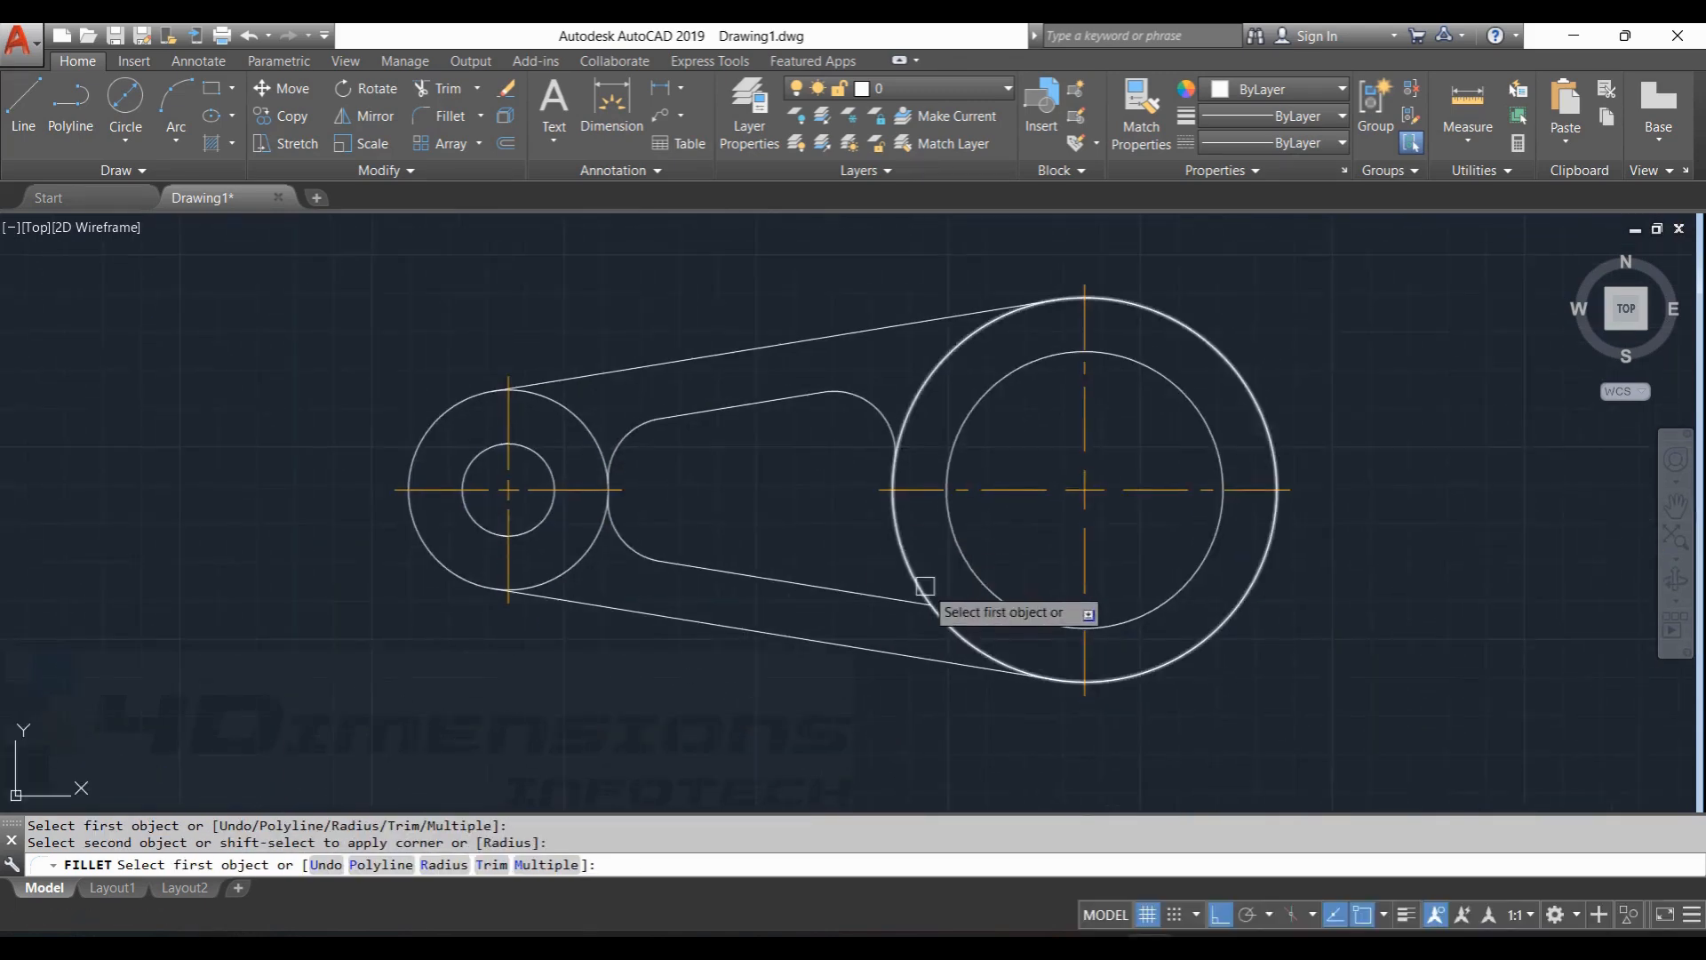
left_click(888, 545)
left_click(880, 605)
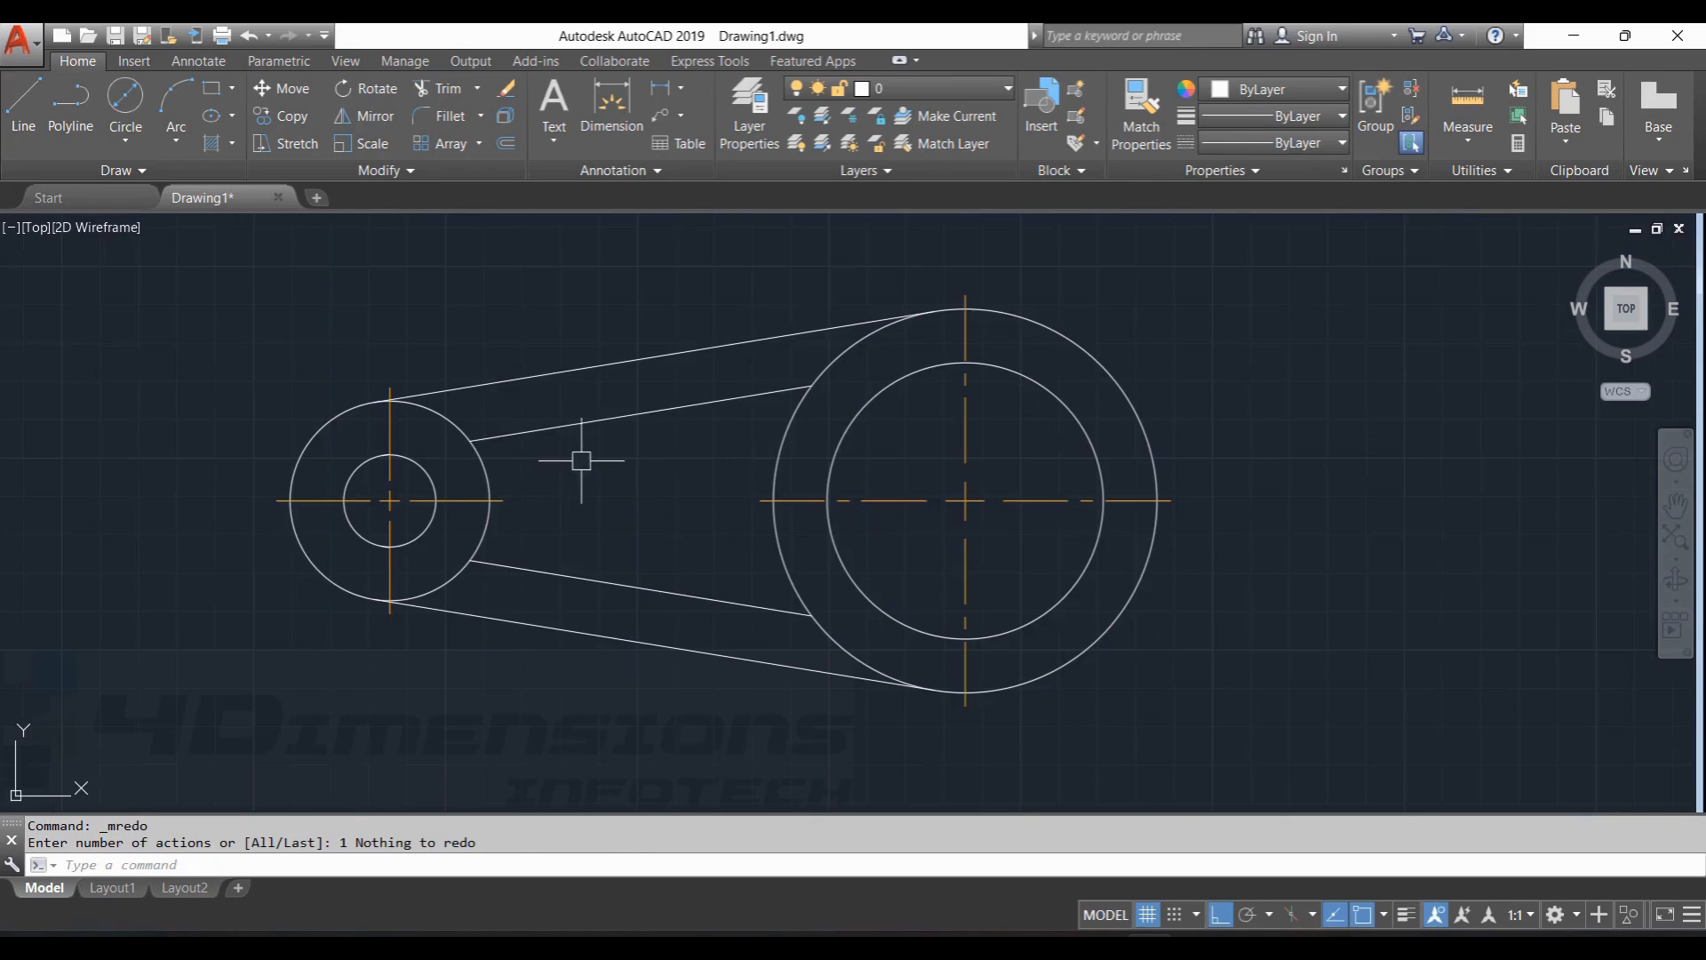
Draw a circle of radius 16 tangent to the upper offset line and the small boss's outer circle.
scroll(831, 450, "down", 2)
scroll(811, 488, "up", 4)
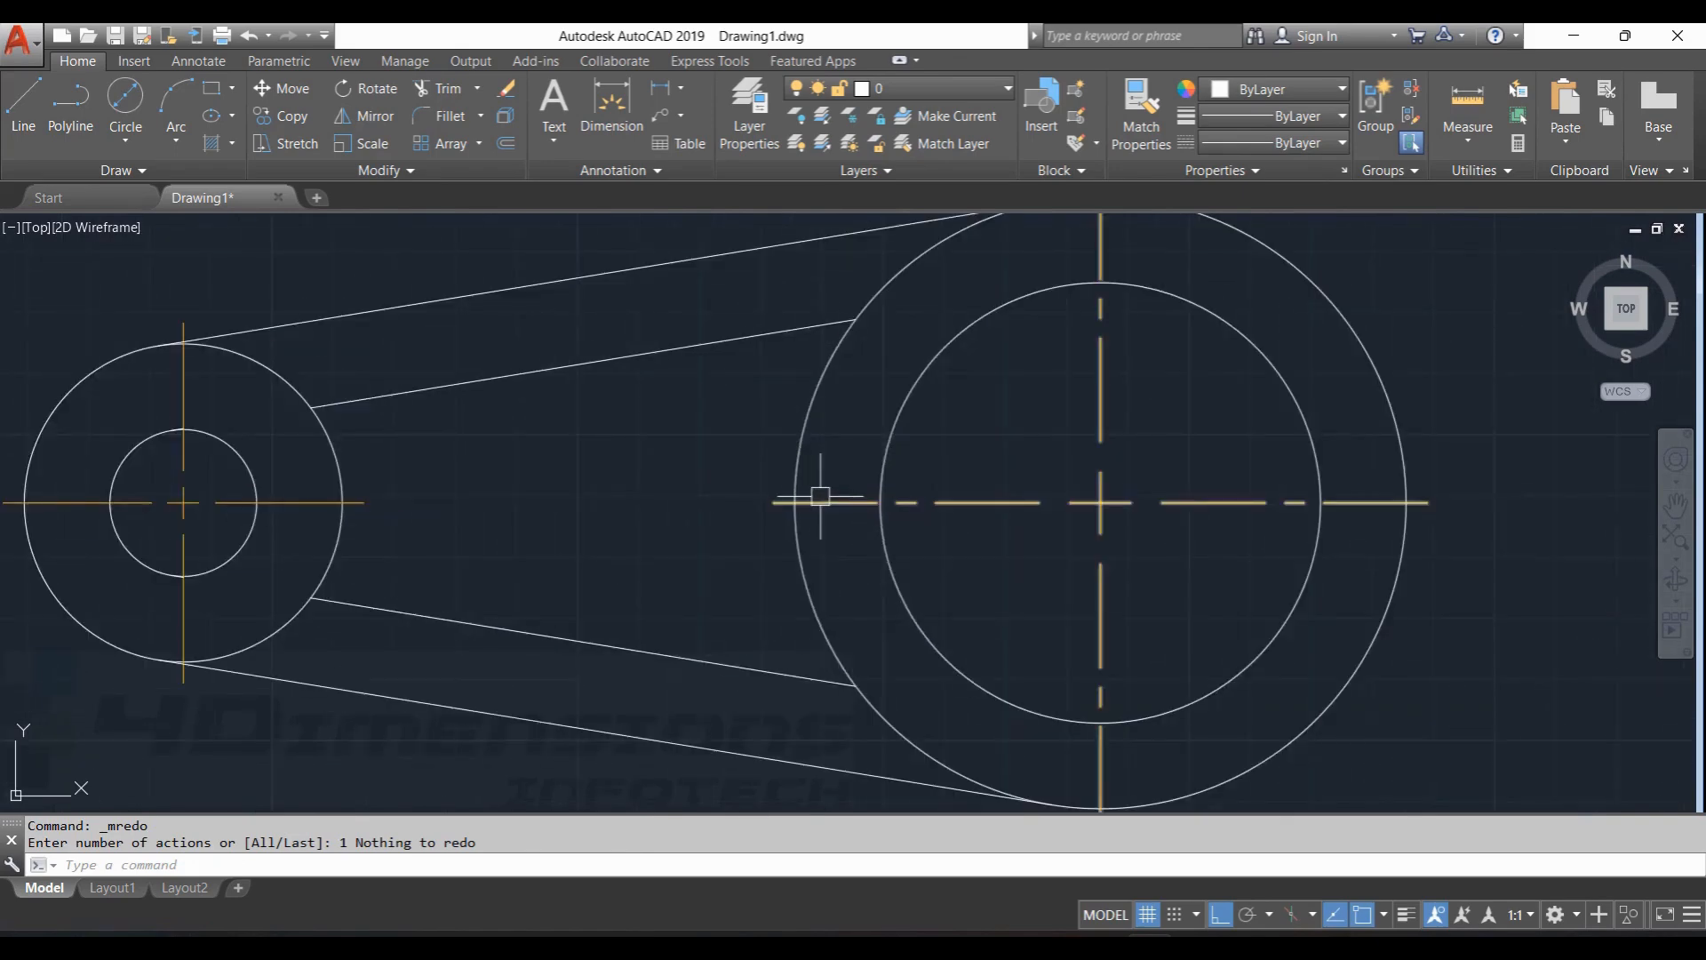
scroll(782, 453, "down", 4)
scroll(789, 450, "up", 2)
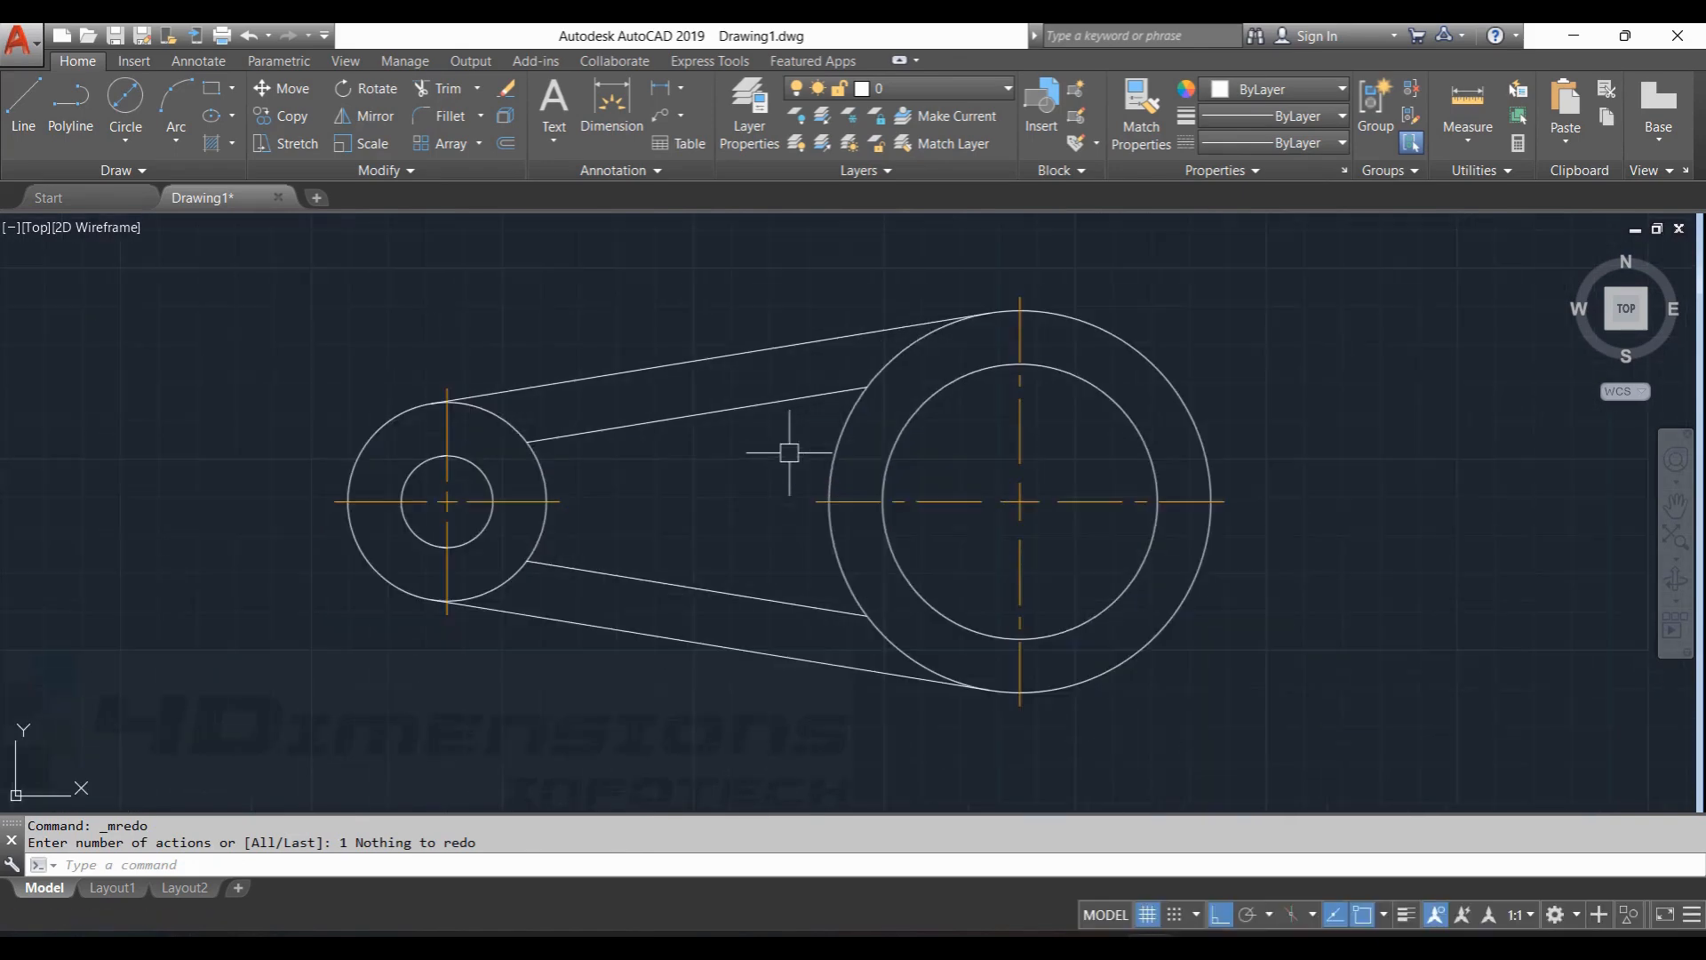
left_click(125, 141)
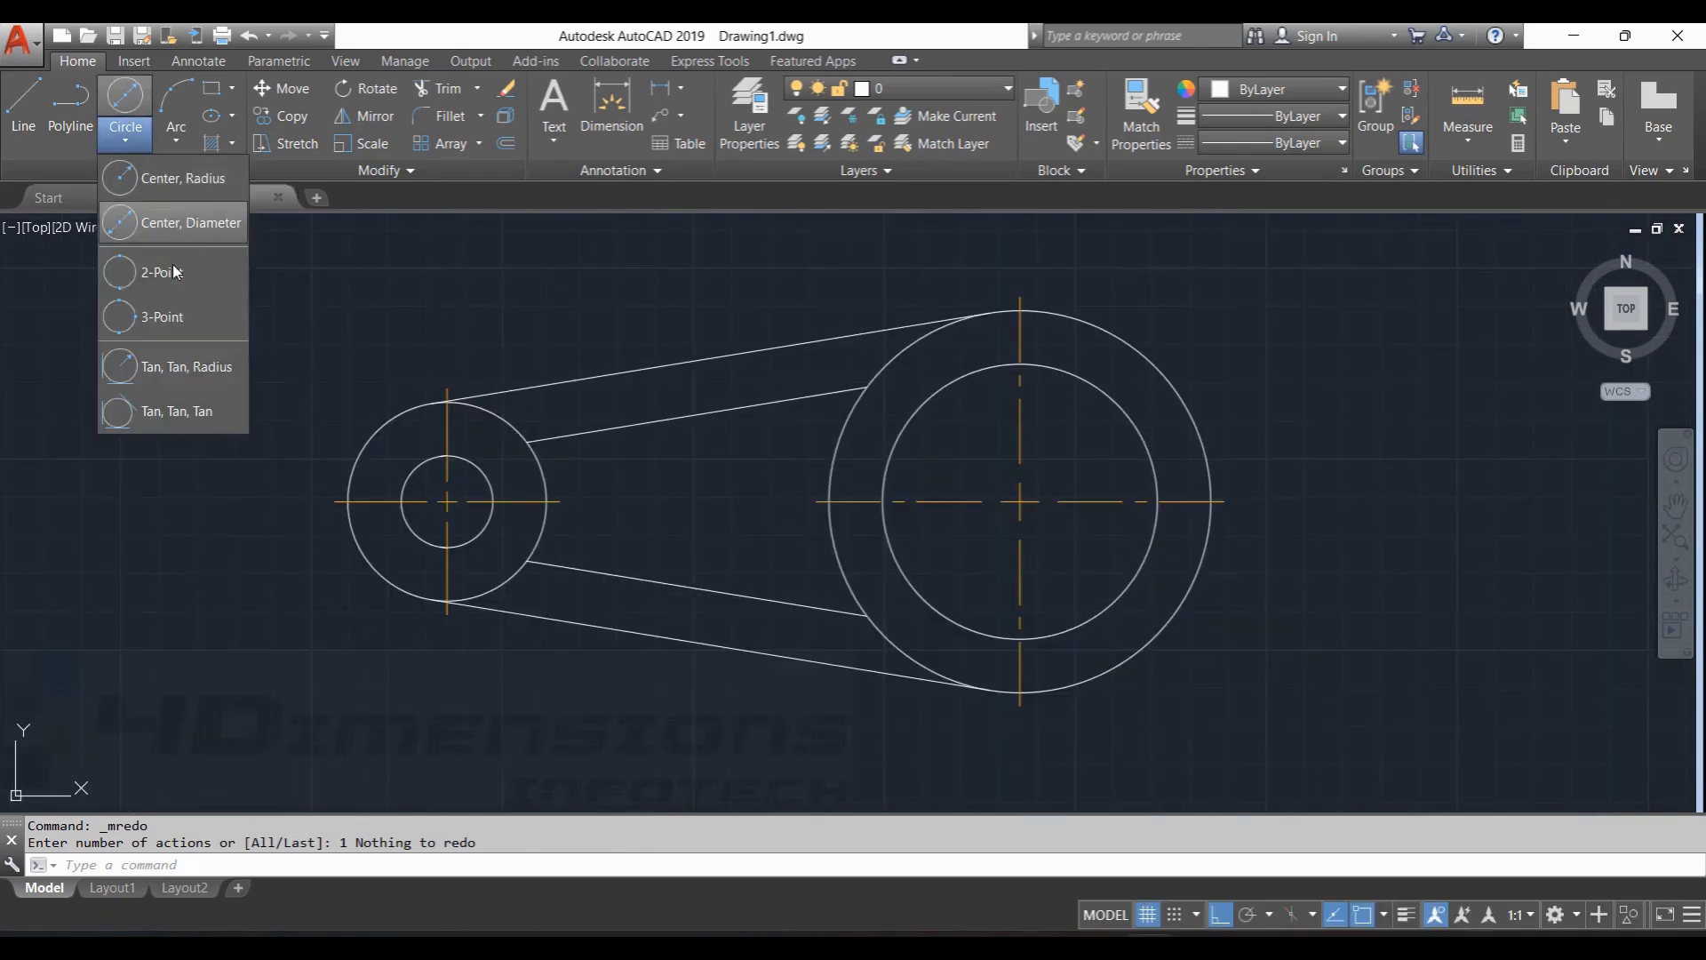
left_click(156, 368)
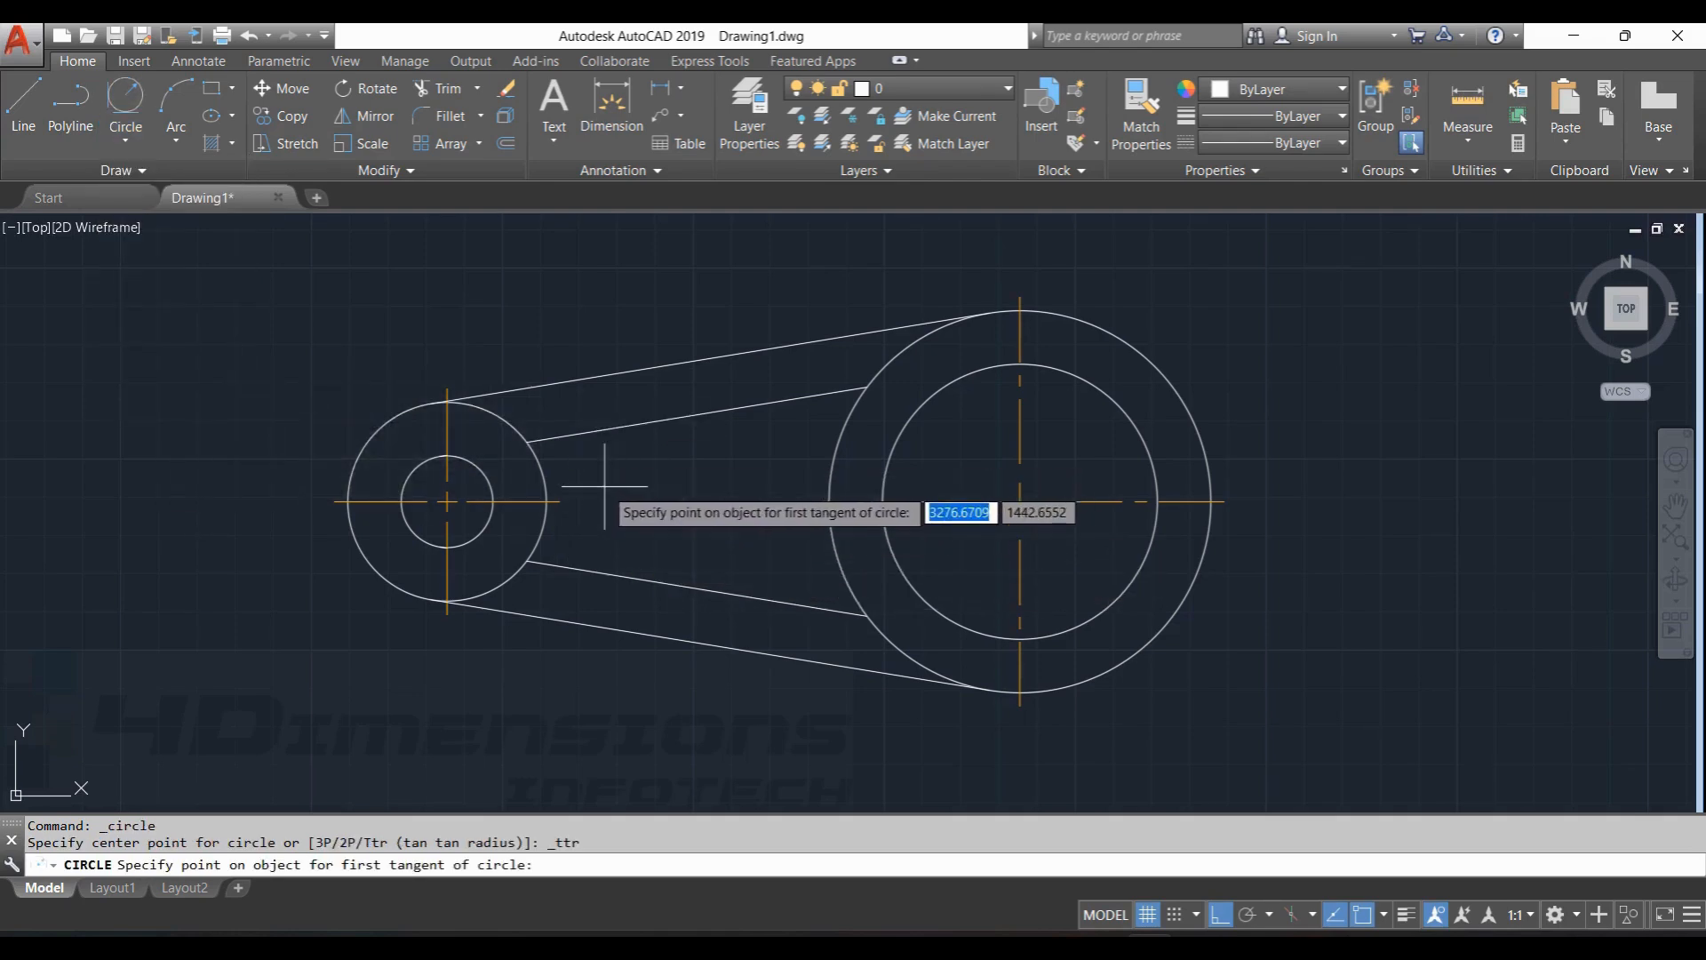
scroll(613, 462, "up", 3)
scroll(658, 444, "down", 3)
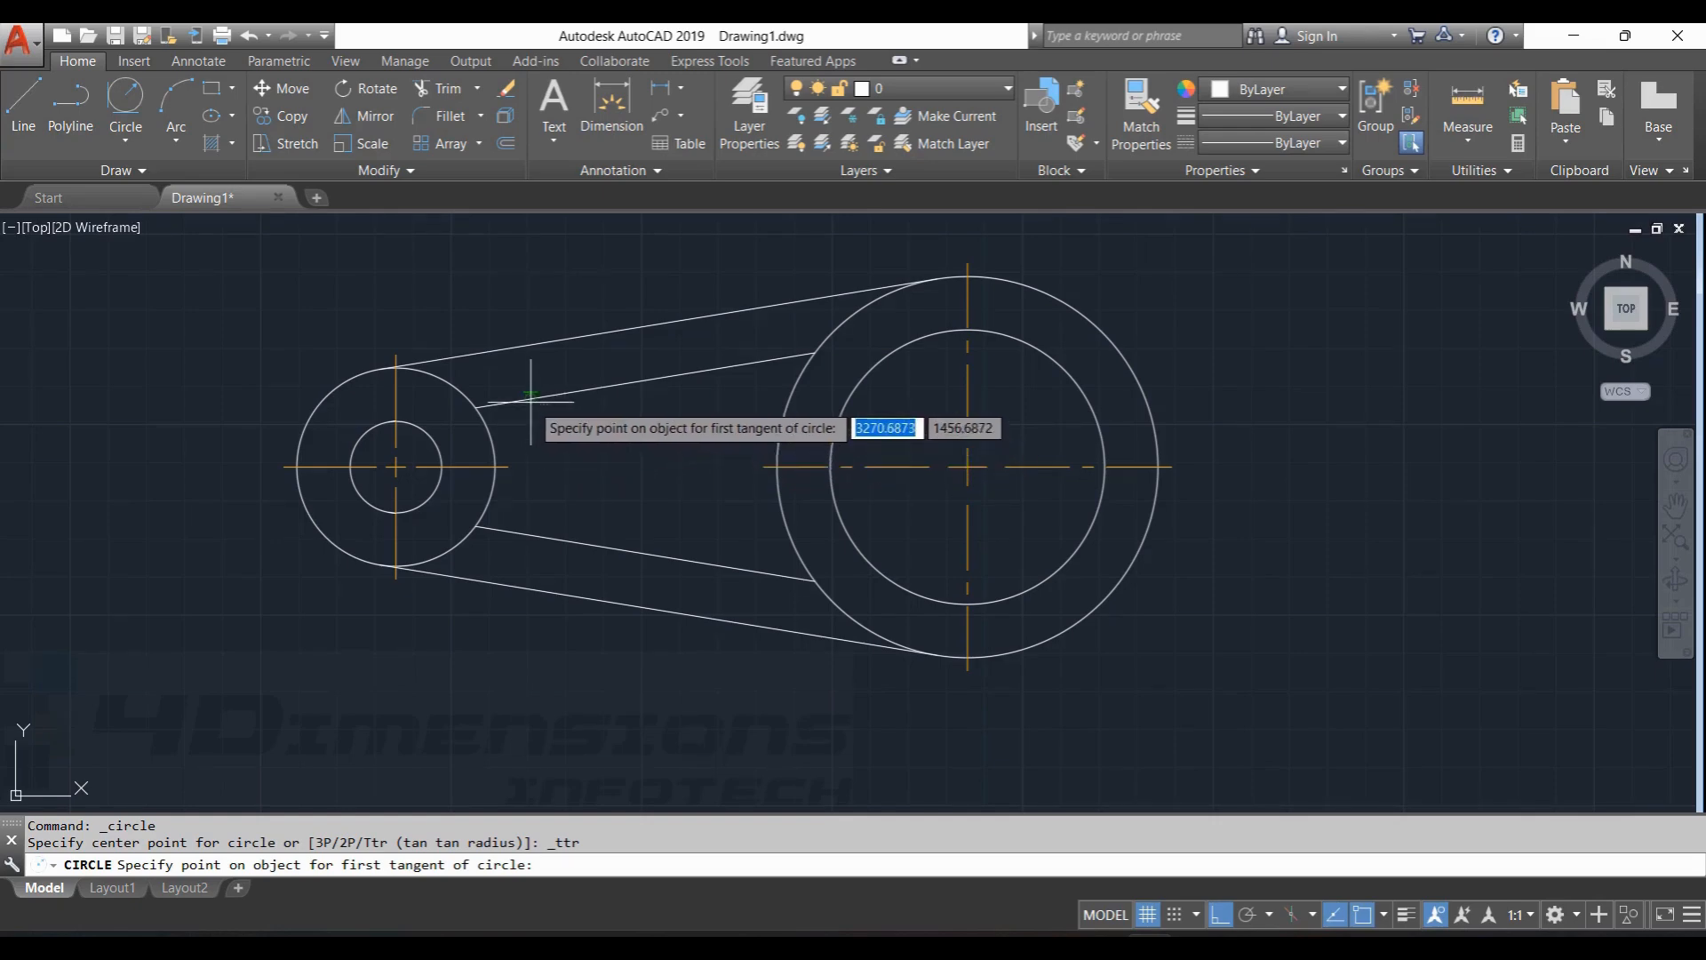
left_click(533, 431)
left_click(511, 440)
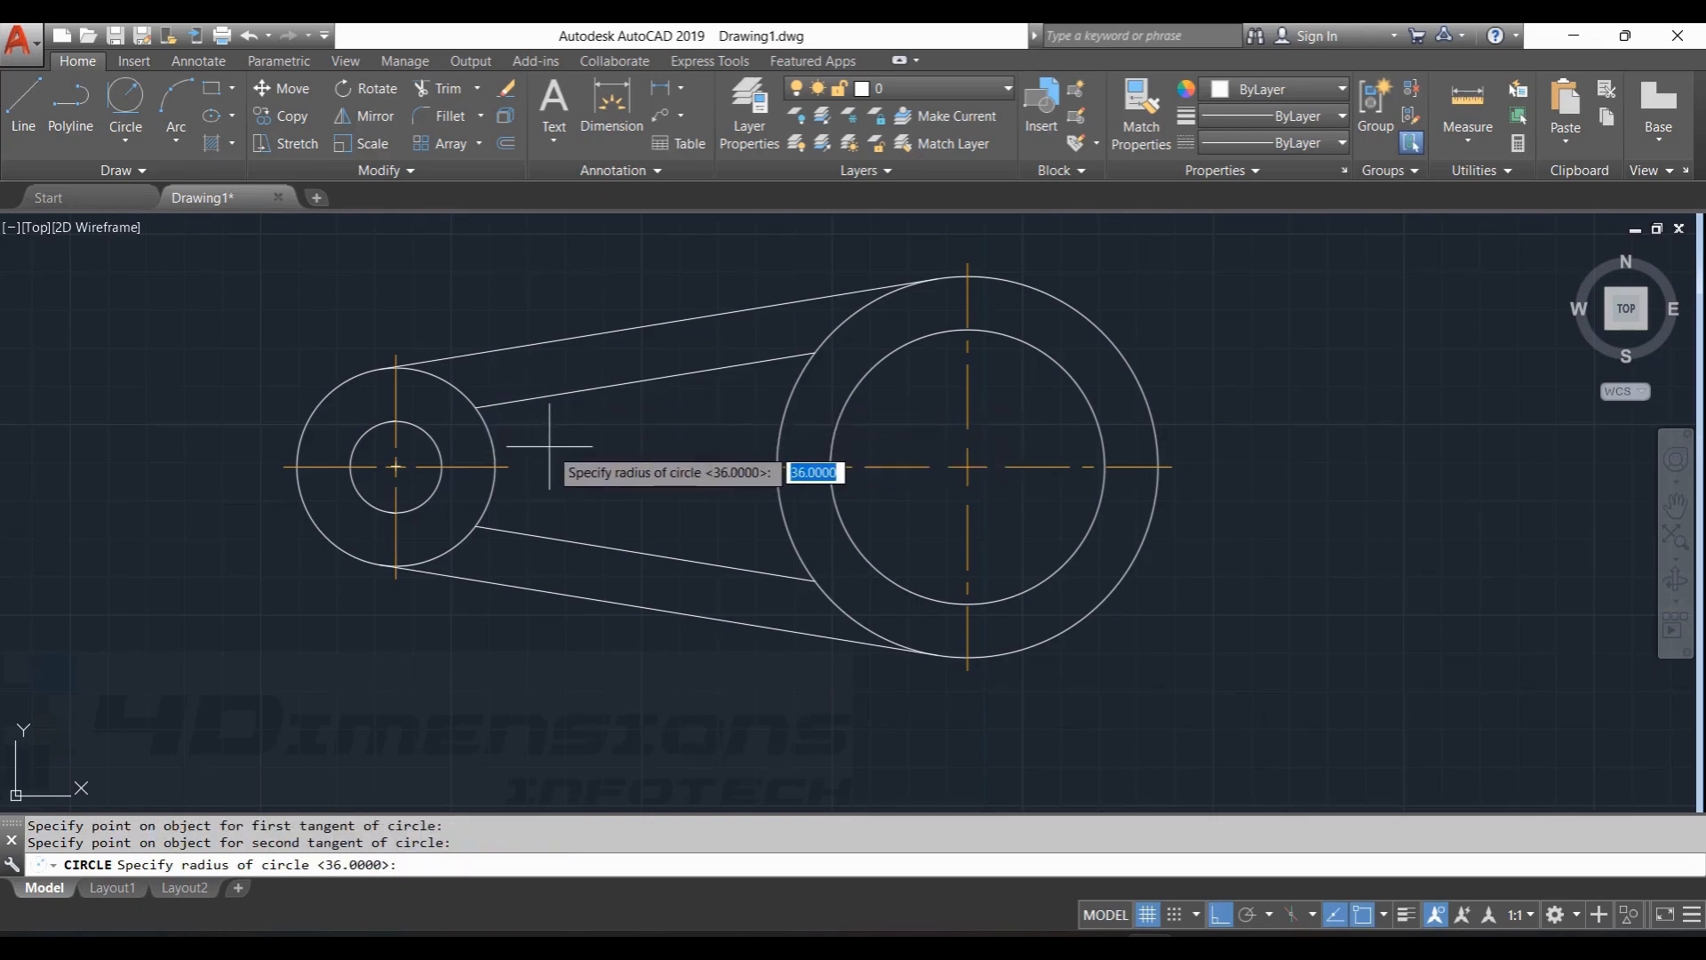
type("16")
key("Return")
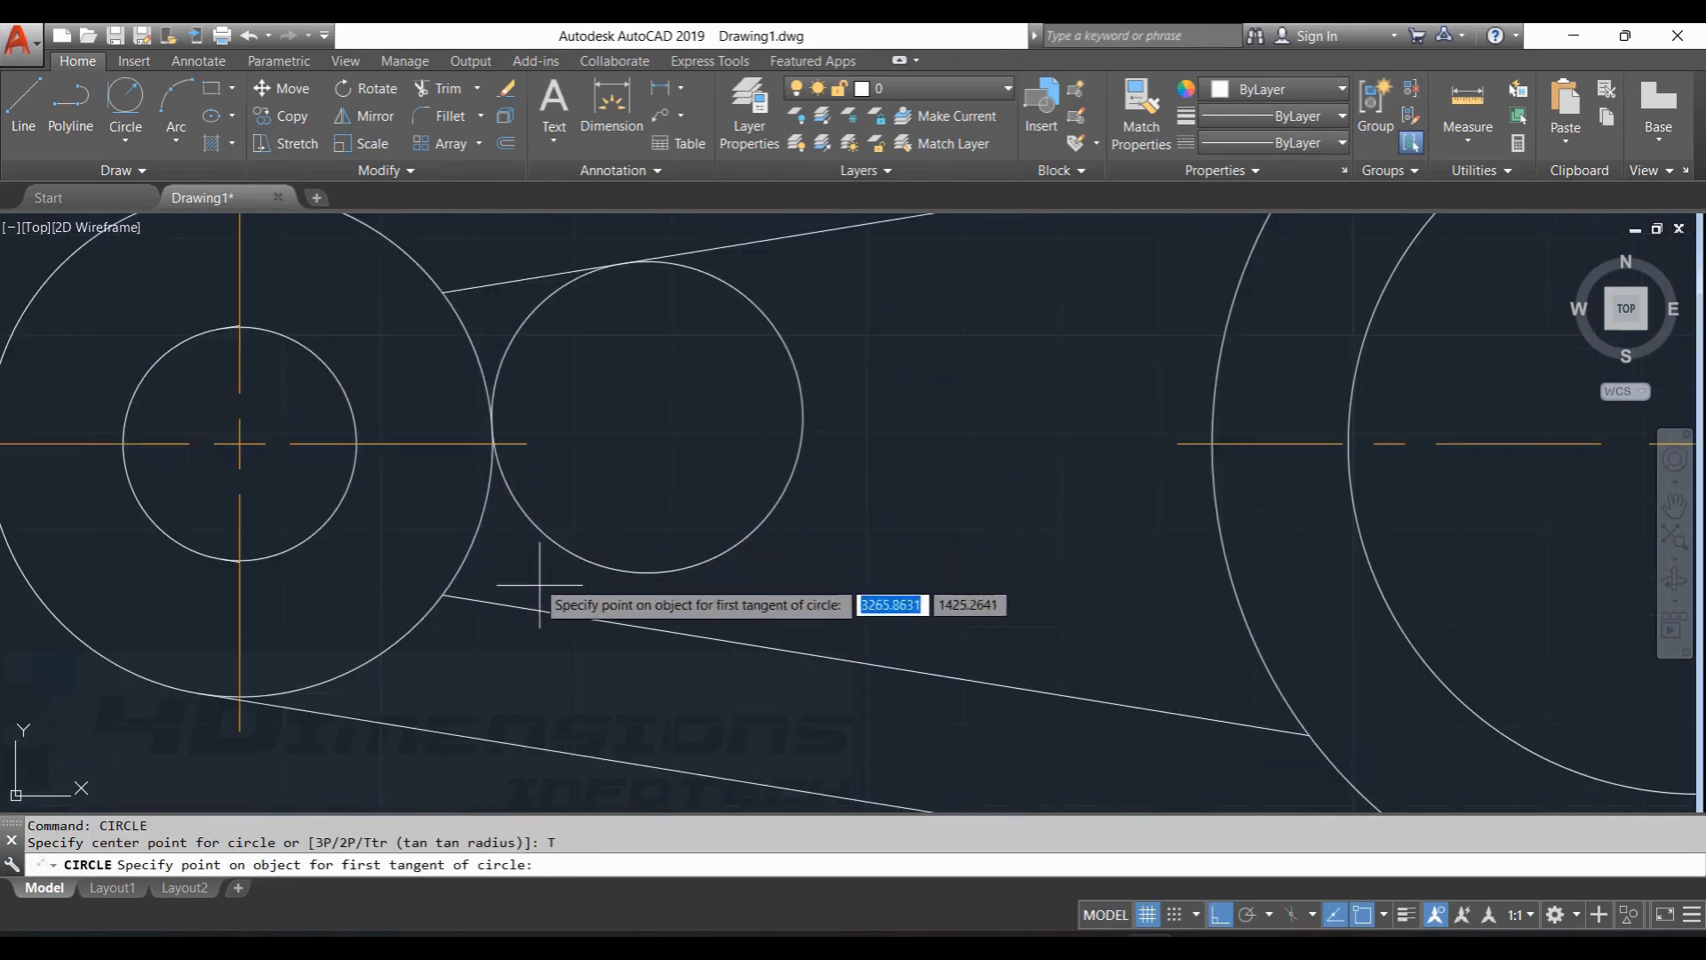
Draw a circle of radius 16 tangent to the lower offset line and the small boss's outer circle.
left_click(553, 615)
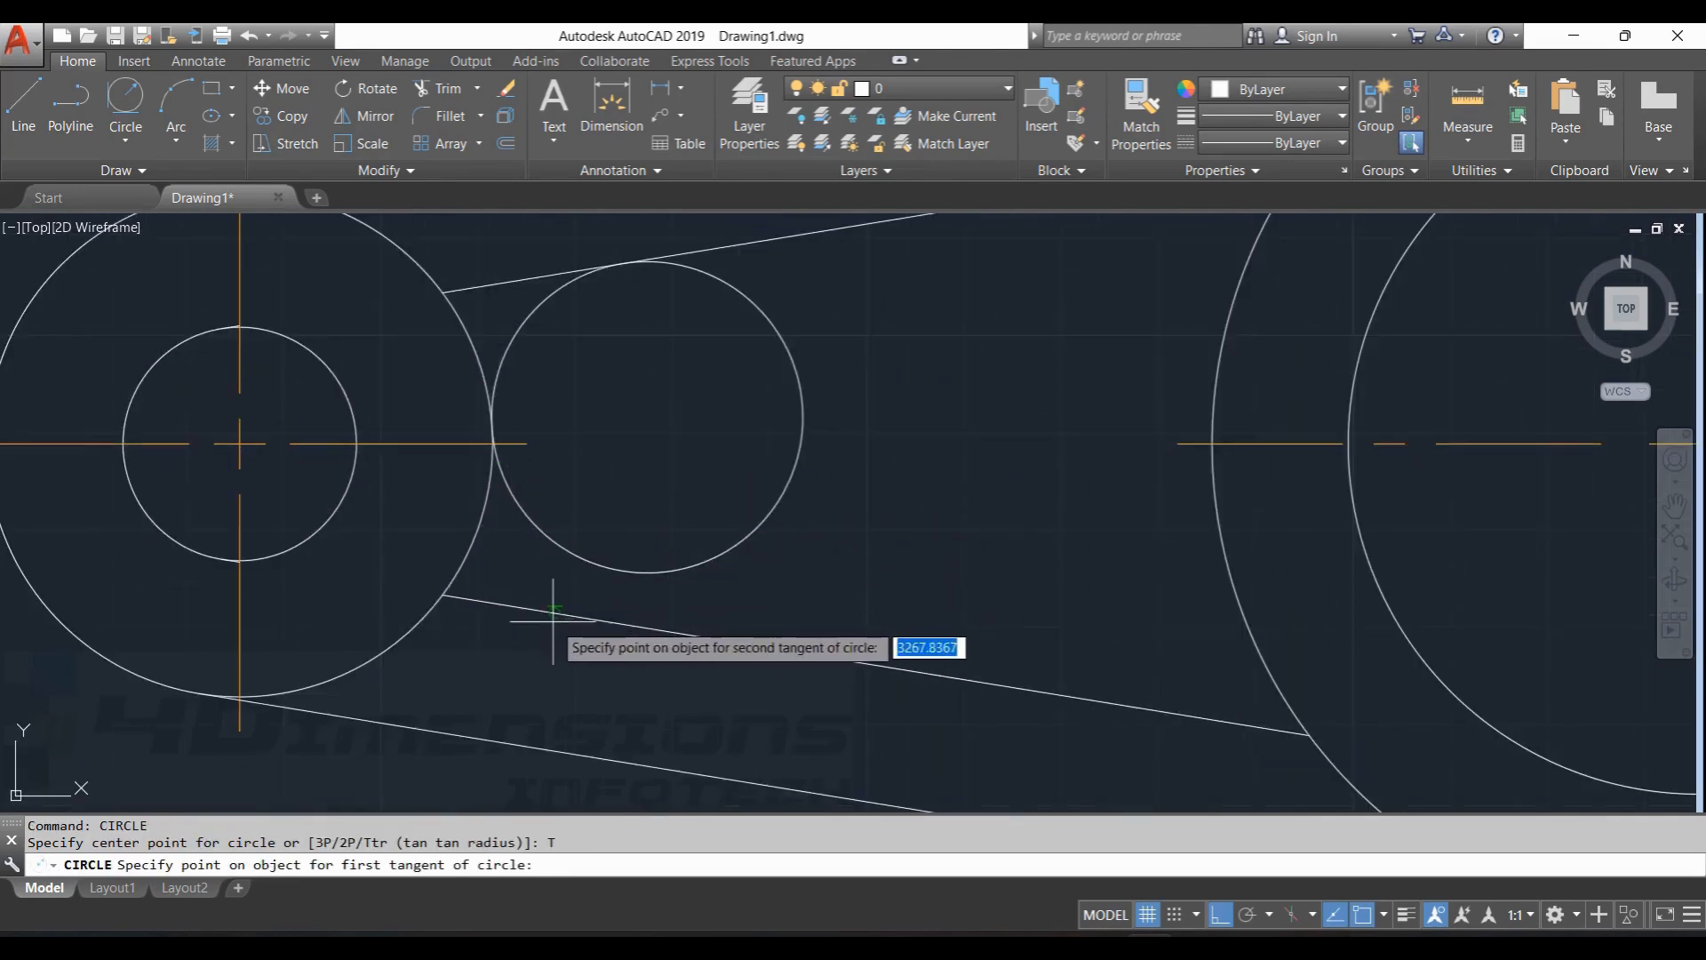
left_click(468, 553)
key("Return")
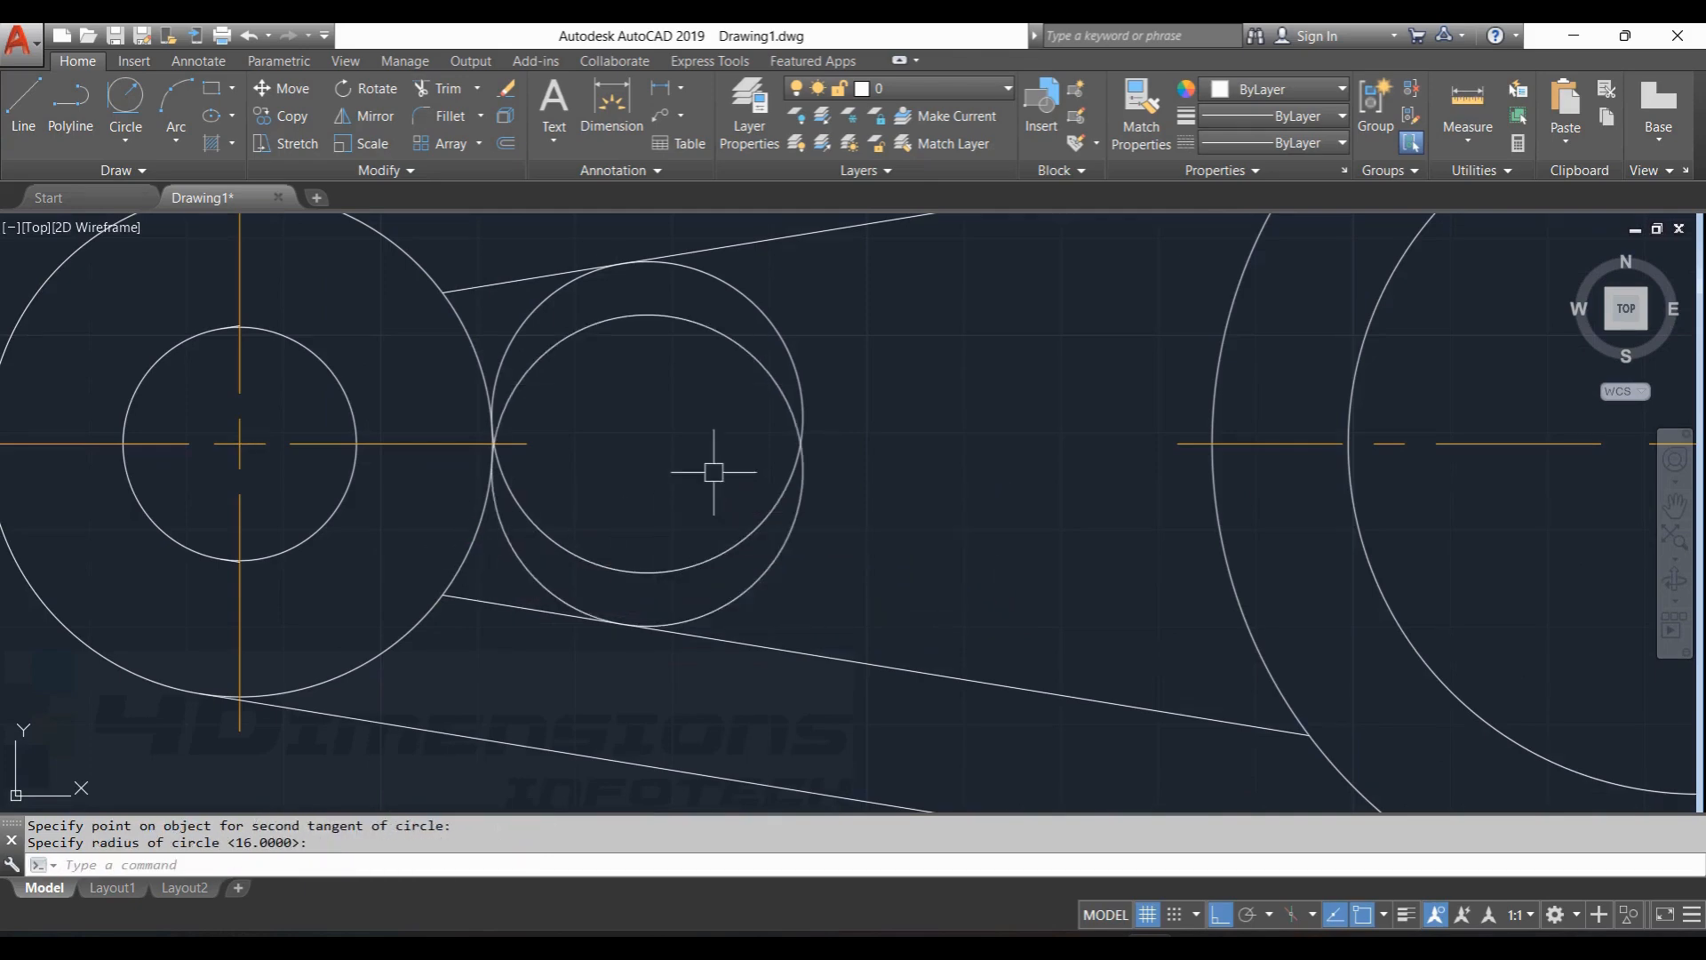
Draw a circle of radius 16 tangent to the upper offset line and the large boss's outer circle.
scroll(716, 468, "down", 4)
middle_click_drag(819, 450, 730, 453)
right_click(602, 294)
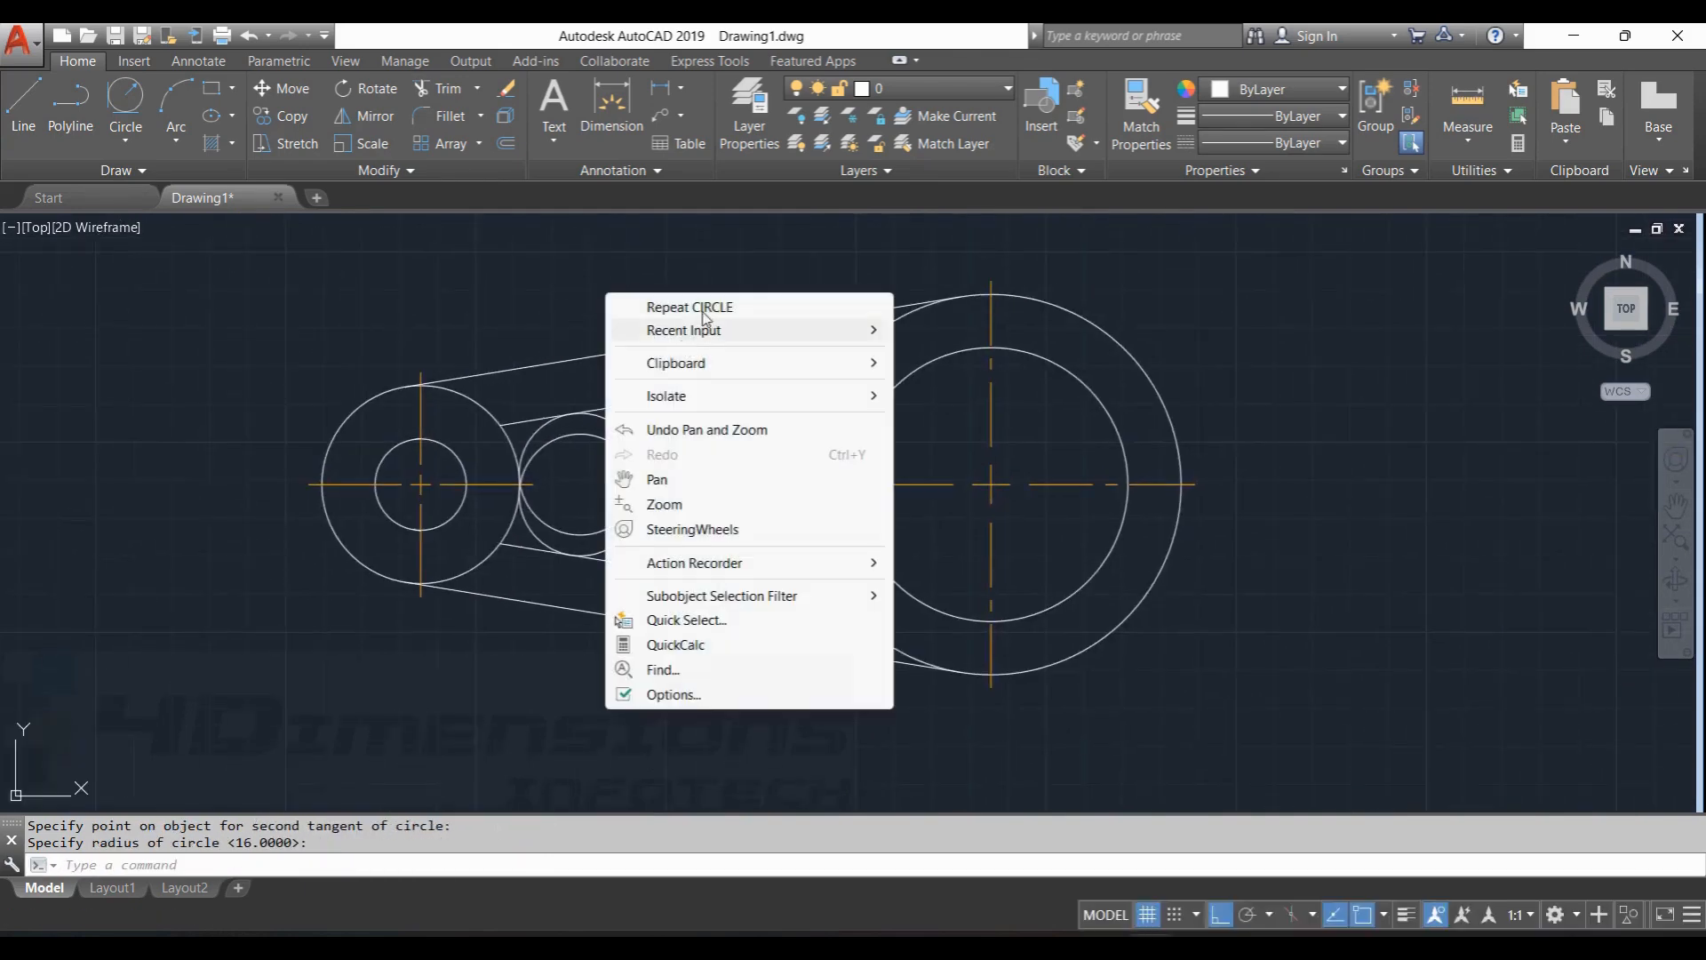
left_click(657, 303)
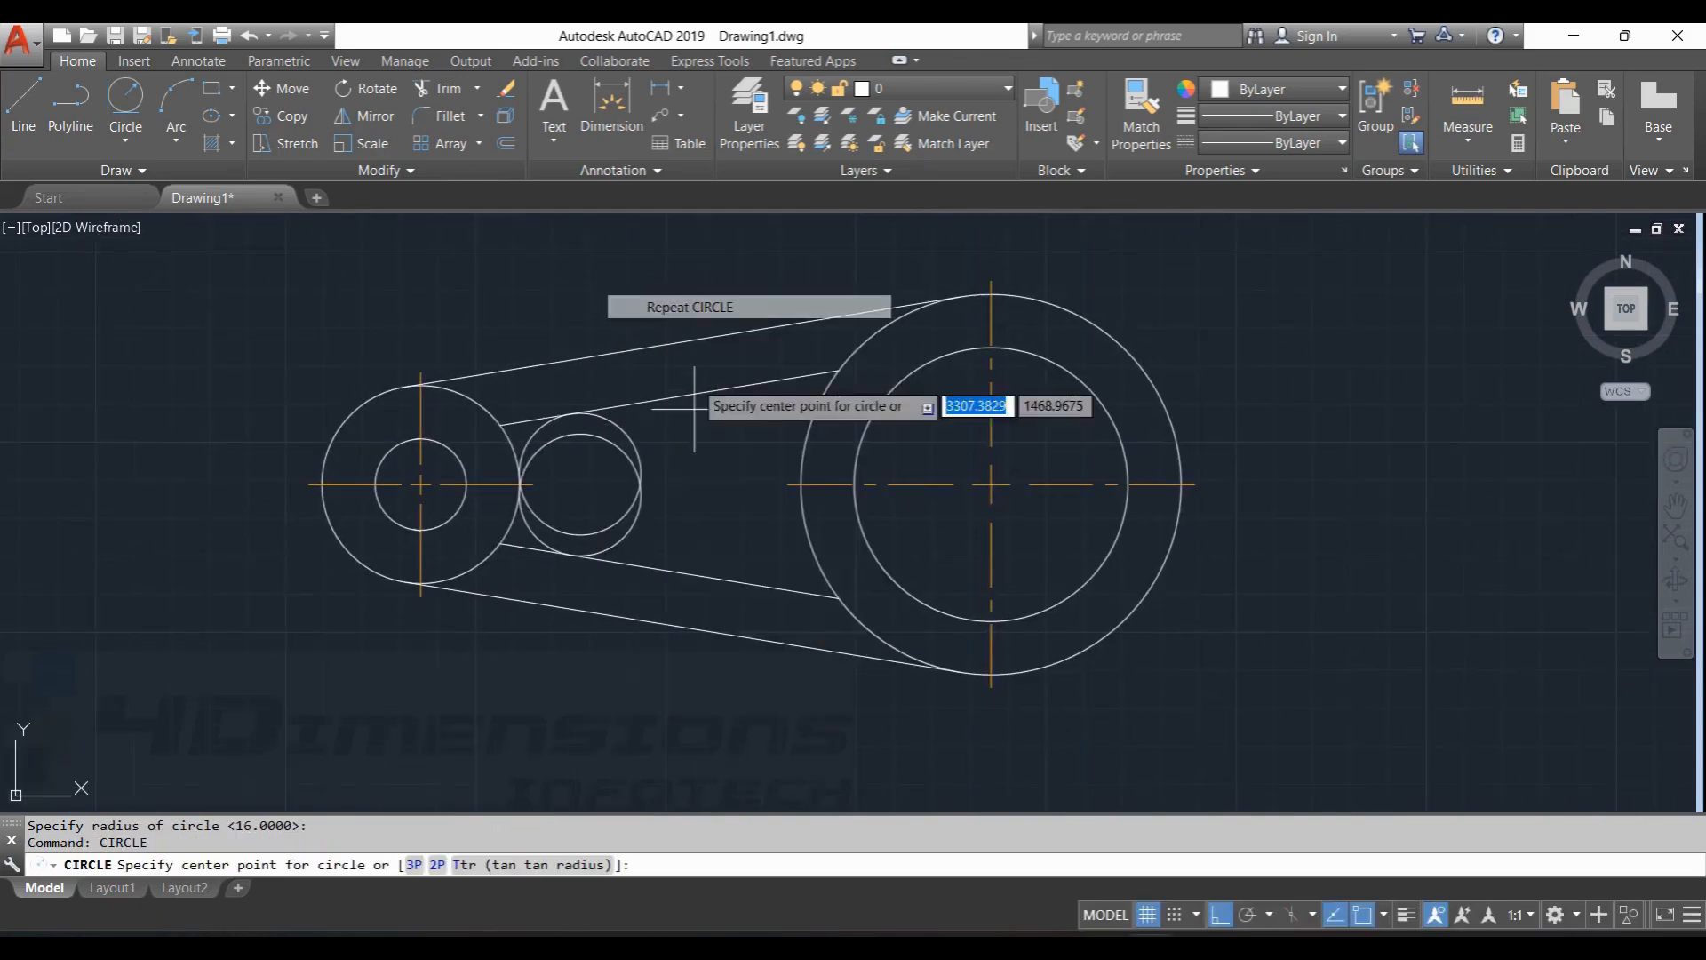
left_click(556, 871)
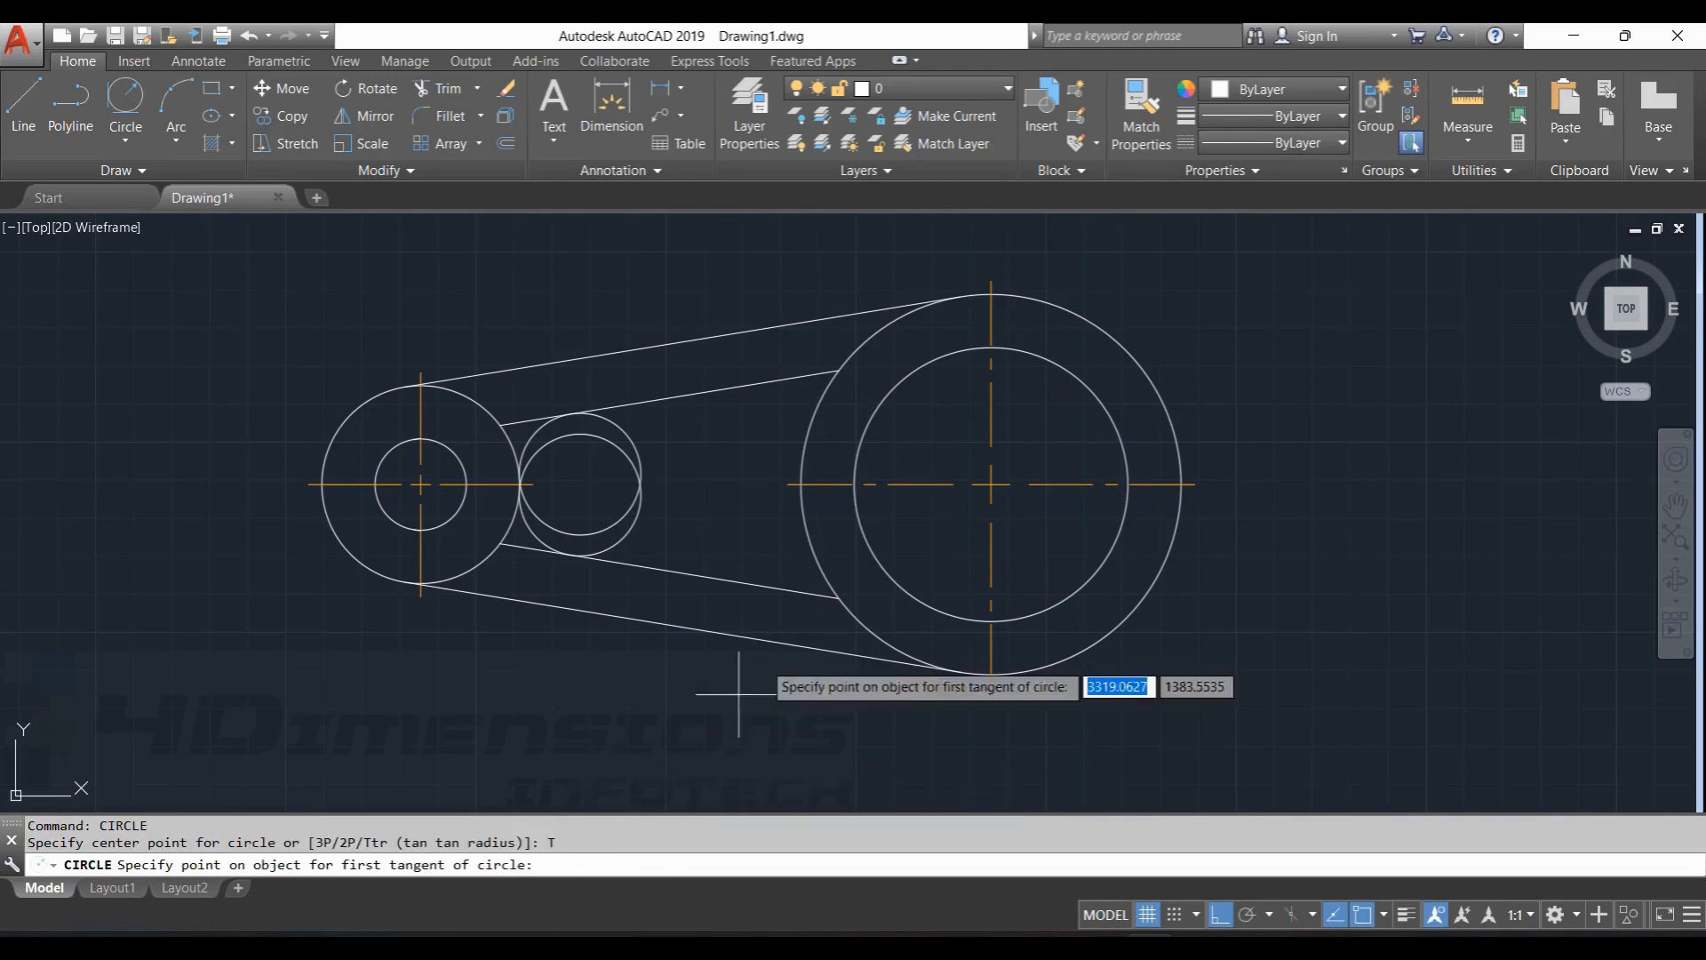
left_click(816, 377)
left_click(767, 443)
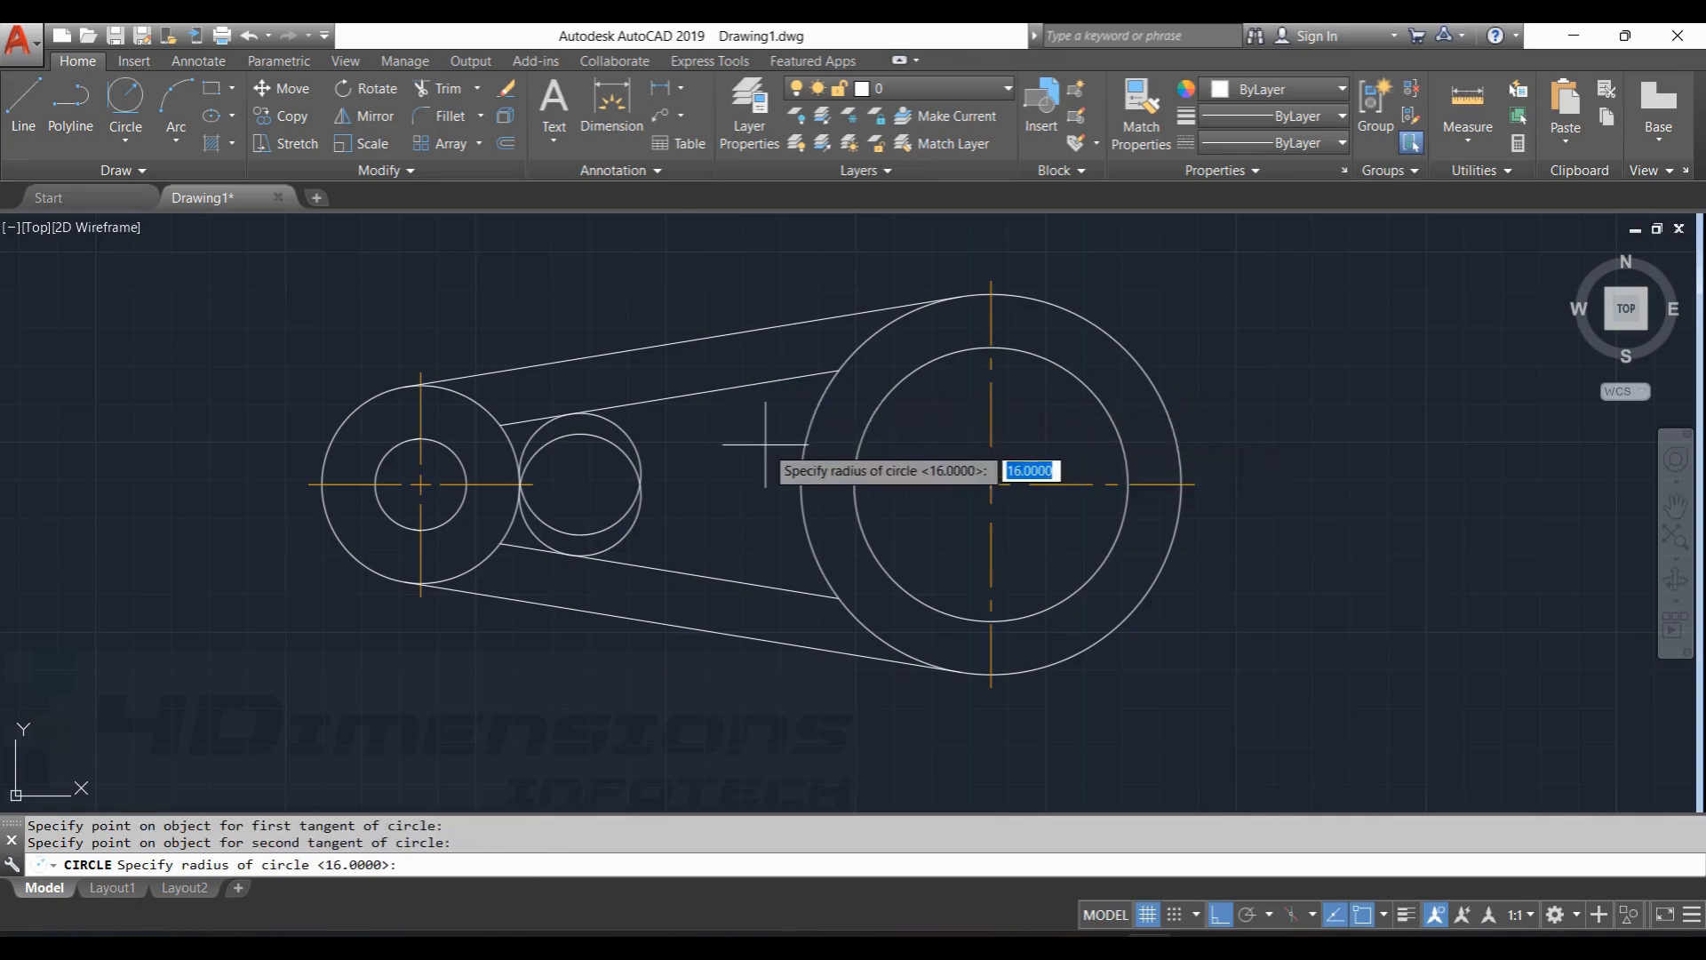
key("Return")
Draw a circle of radius 16 tangent to the lower offset line and the large boss's outer circle.
right_click(661, 247)
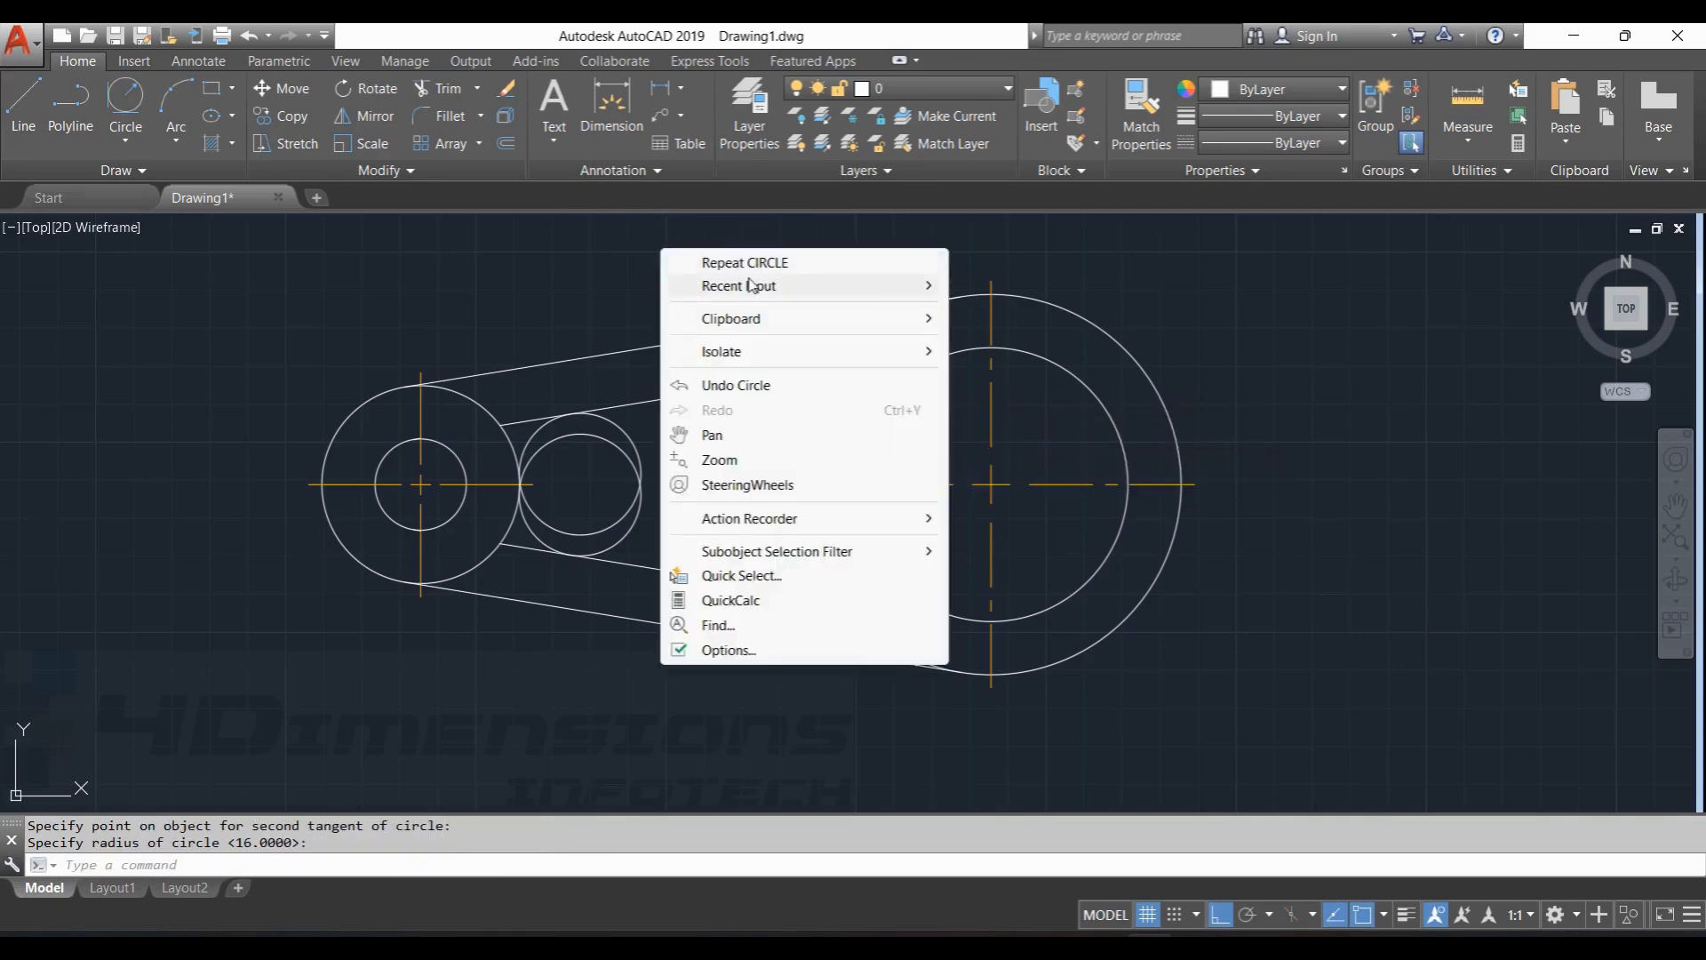
left_click(702, 261)
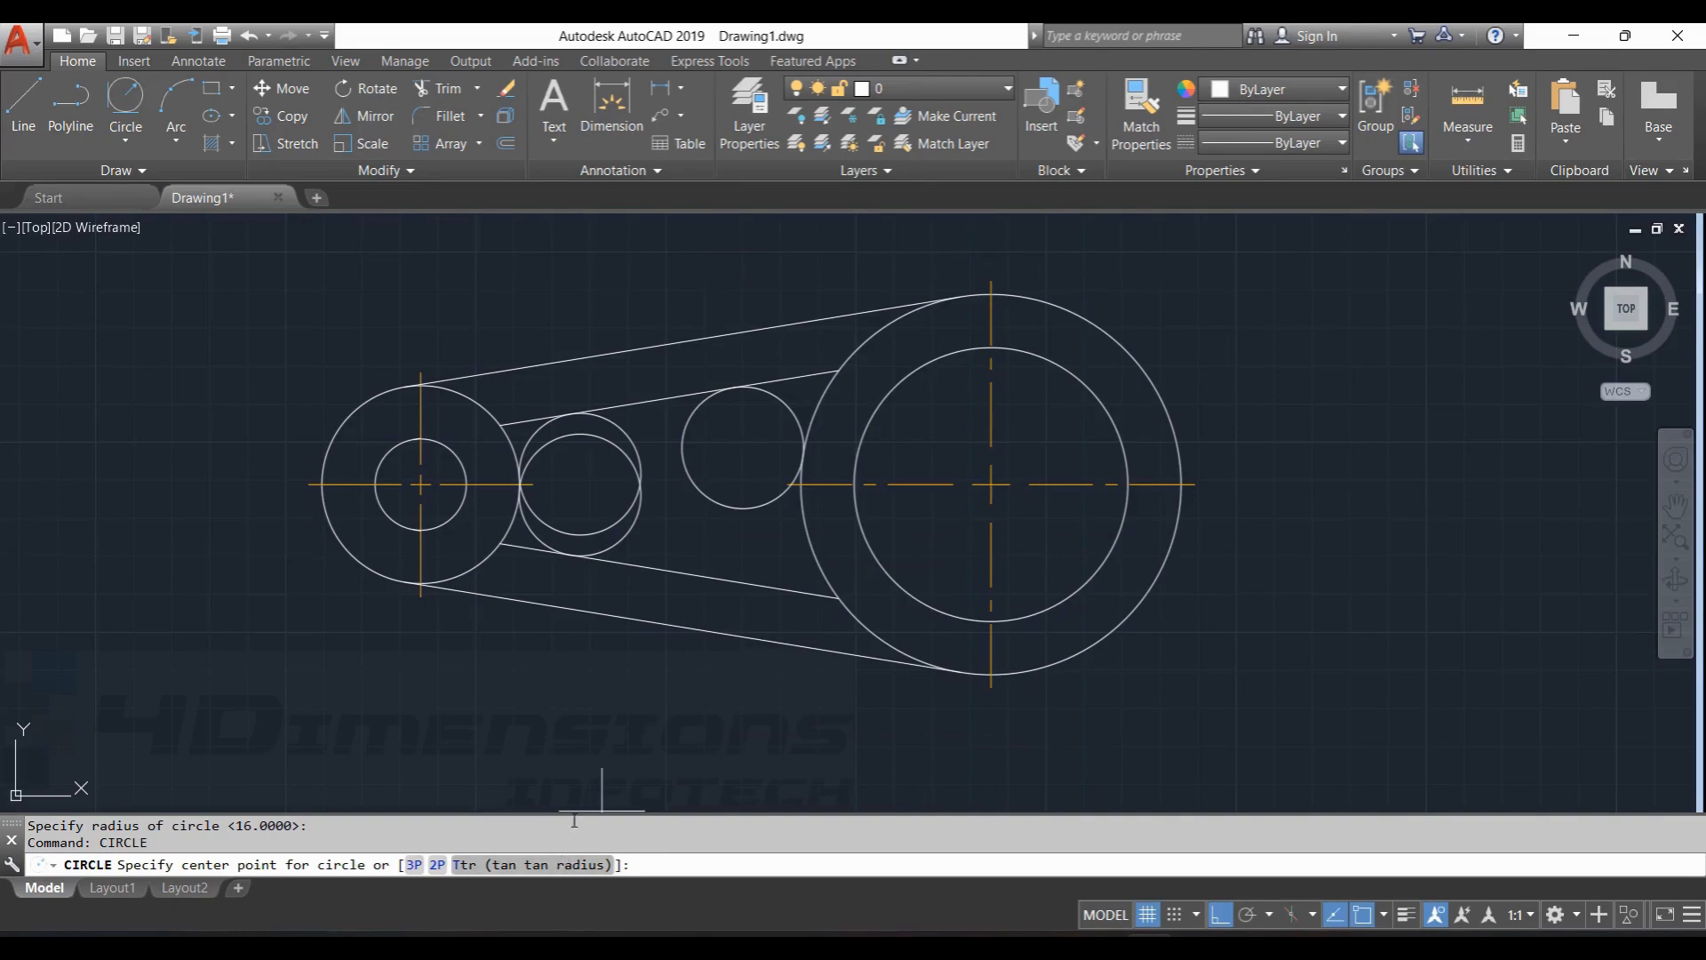
type("t")
key("Return")
left_click(804, 546)
left_click(782, 585)
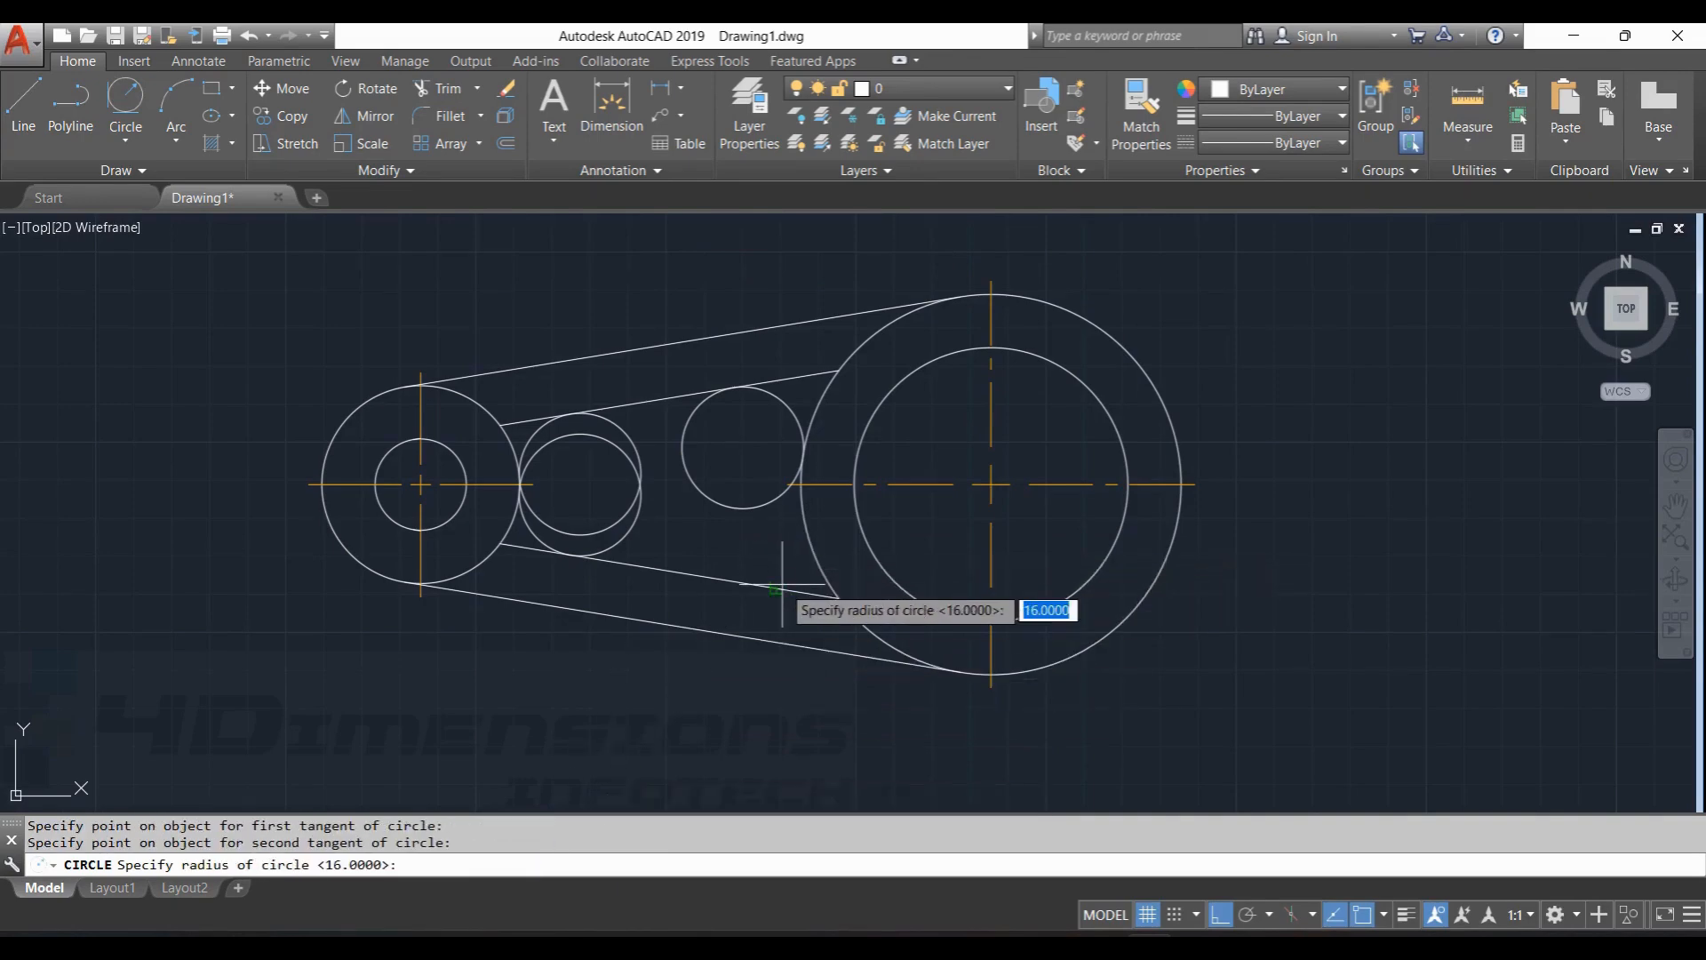
key("Return")
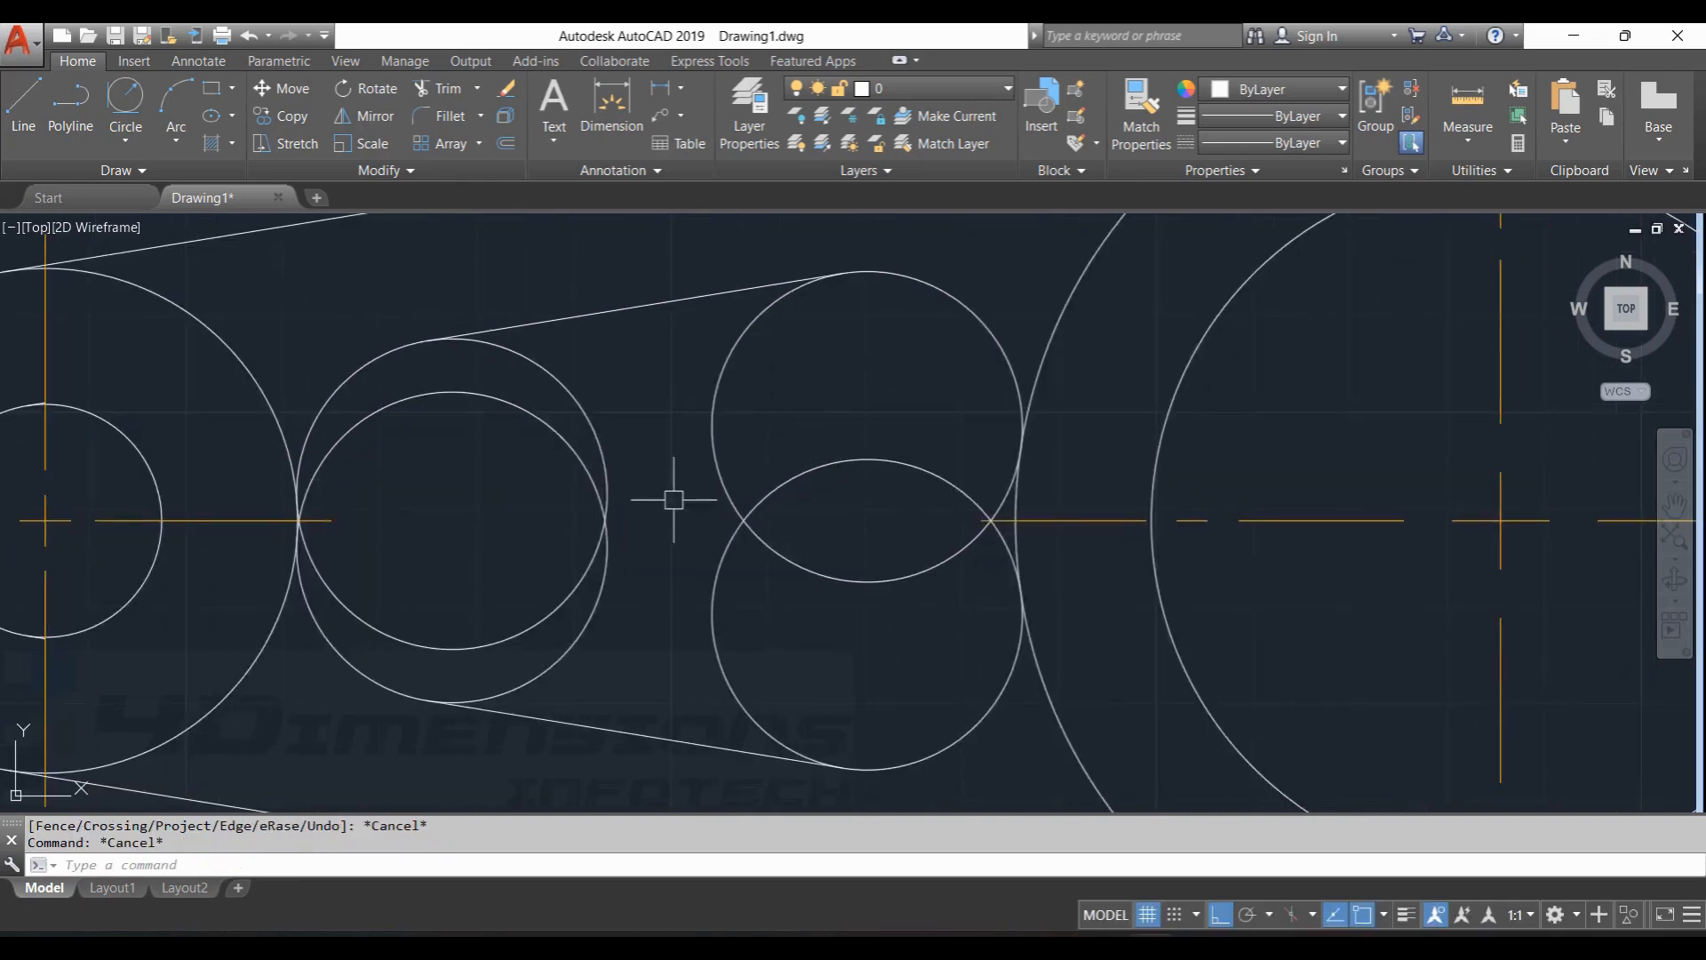
Trim away the parts of the four tangent circles inside the pocket, keeping only its rounded corner arcs.
type("tr")
key("Return")
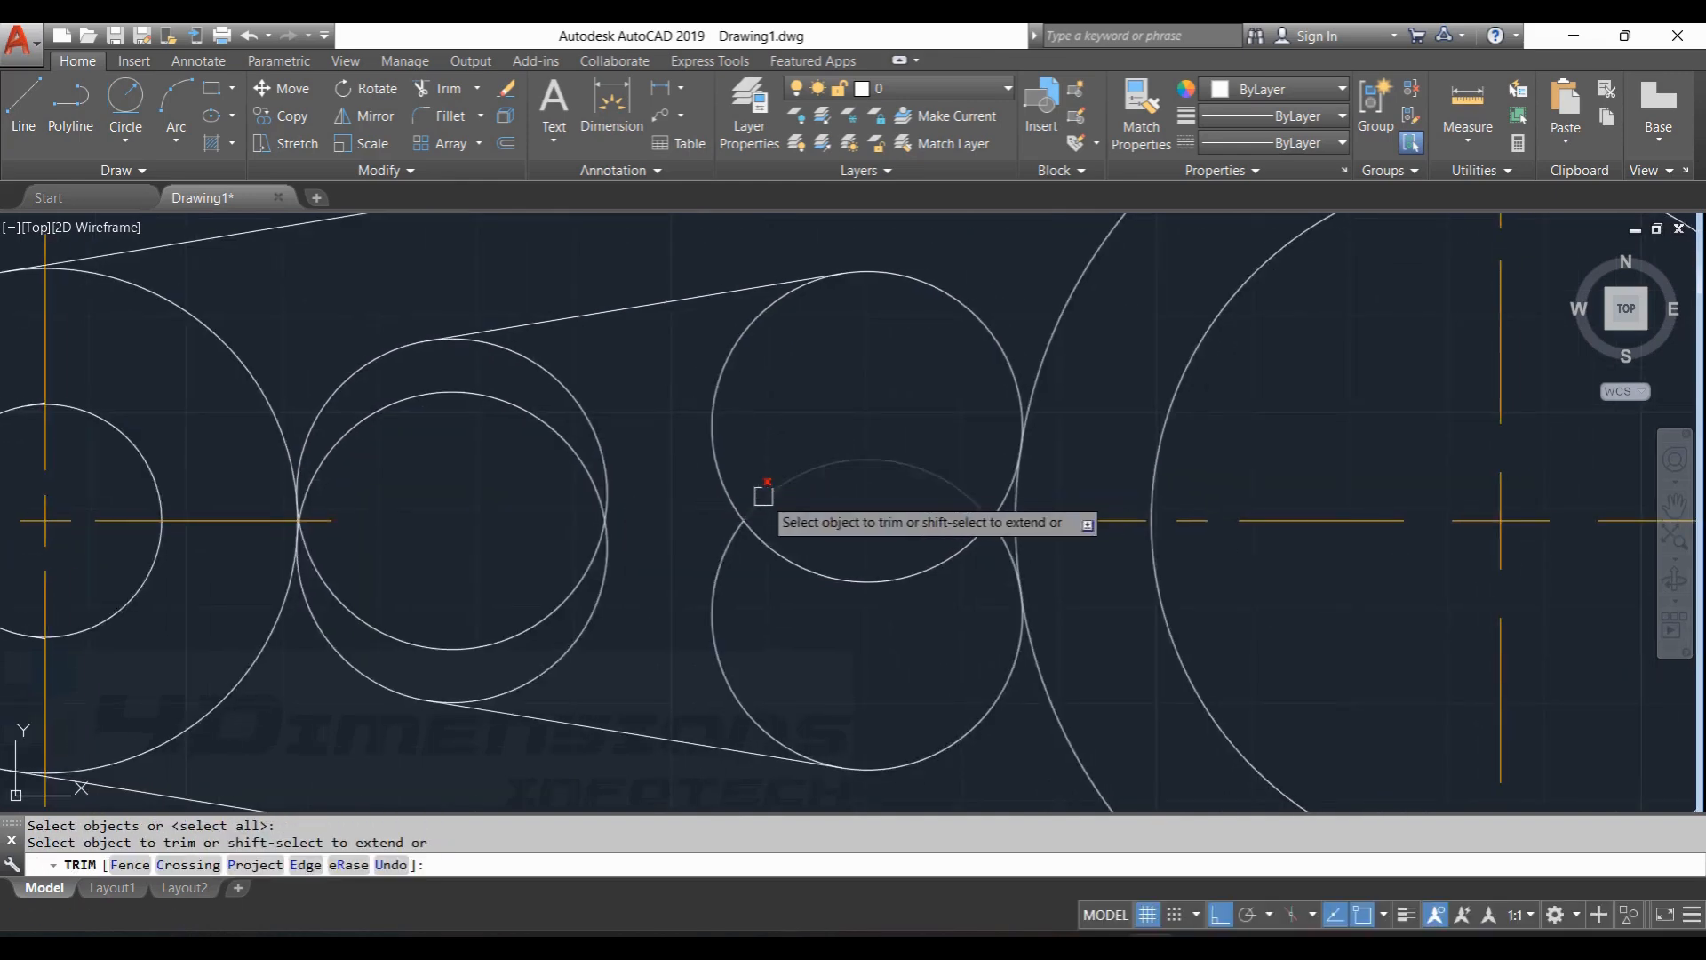
left_click(530, 410)
left_click(578, 583)
left_click(594, 608)
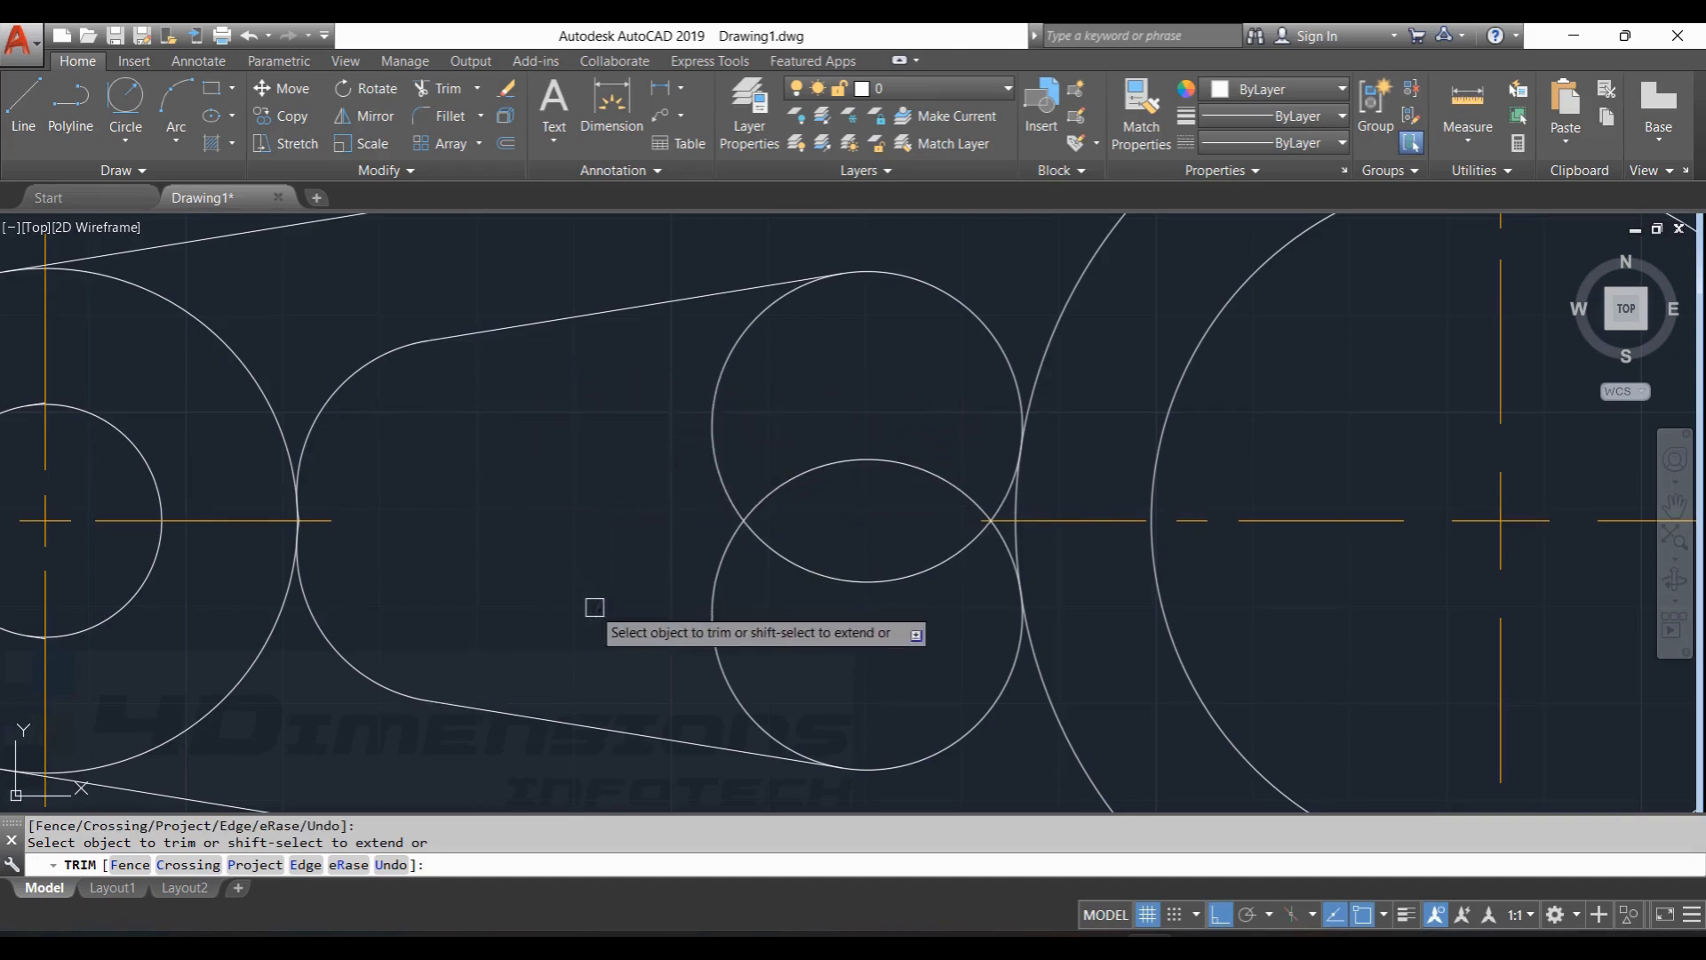
left_click(718, 615)
left_click(809, 571)
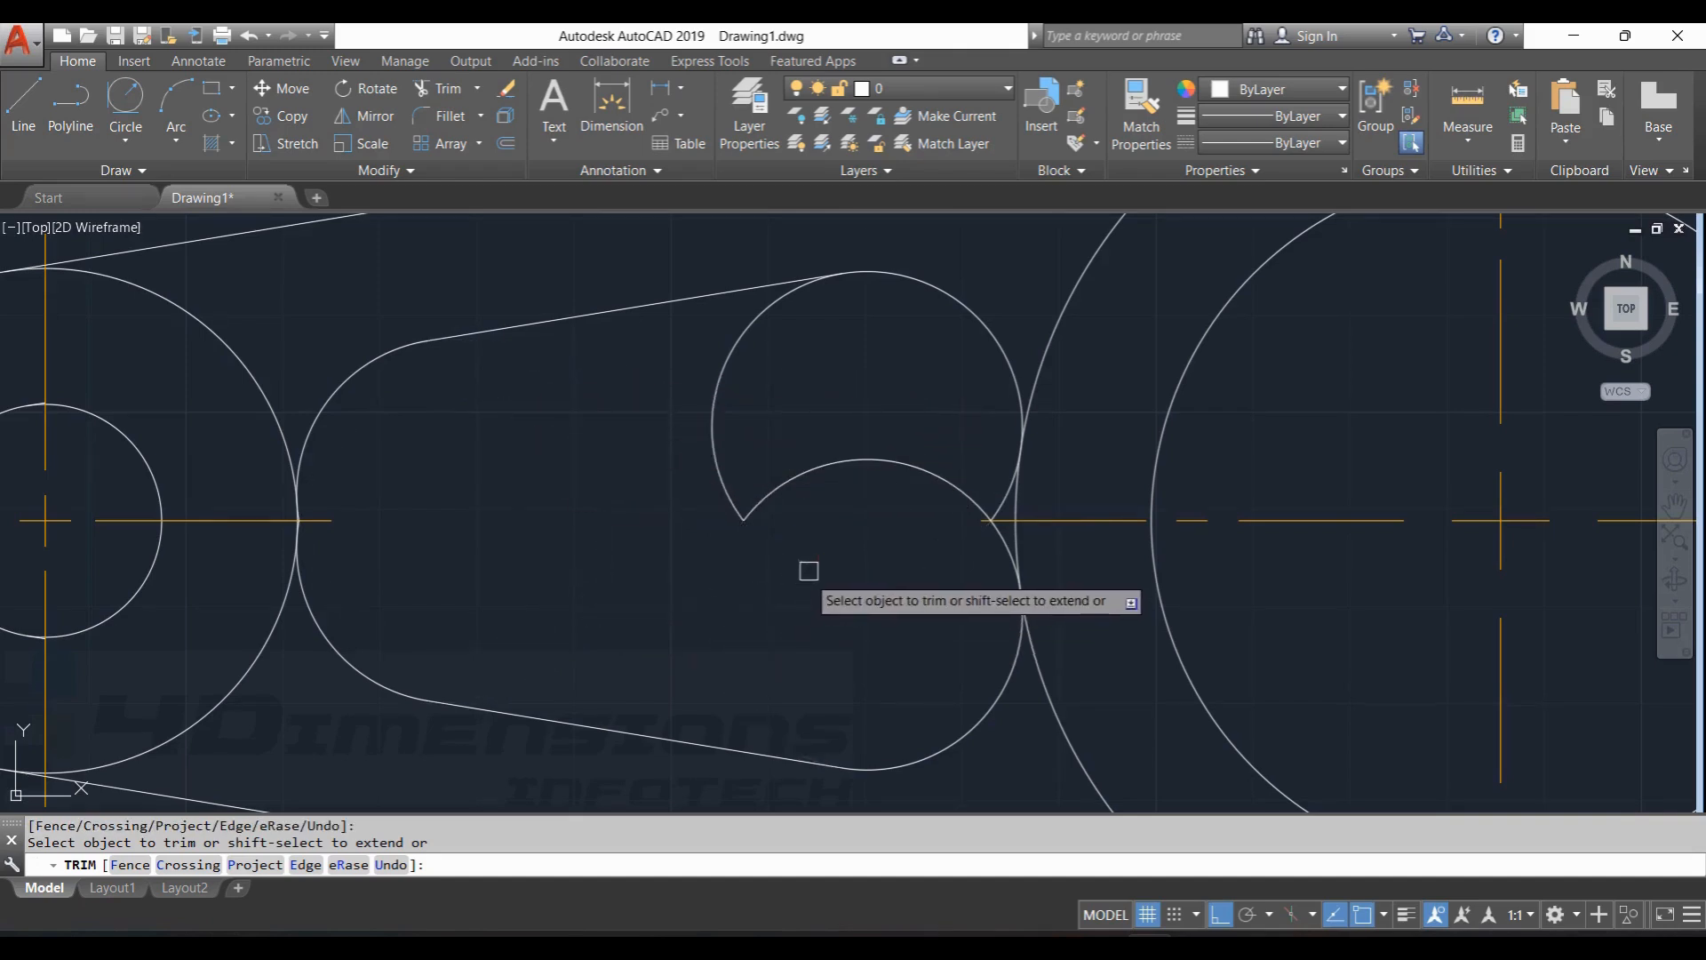
left_click(720, 463)
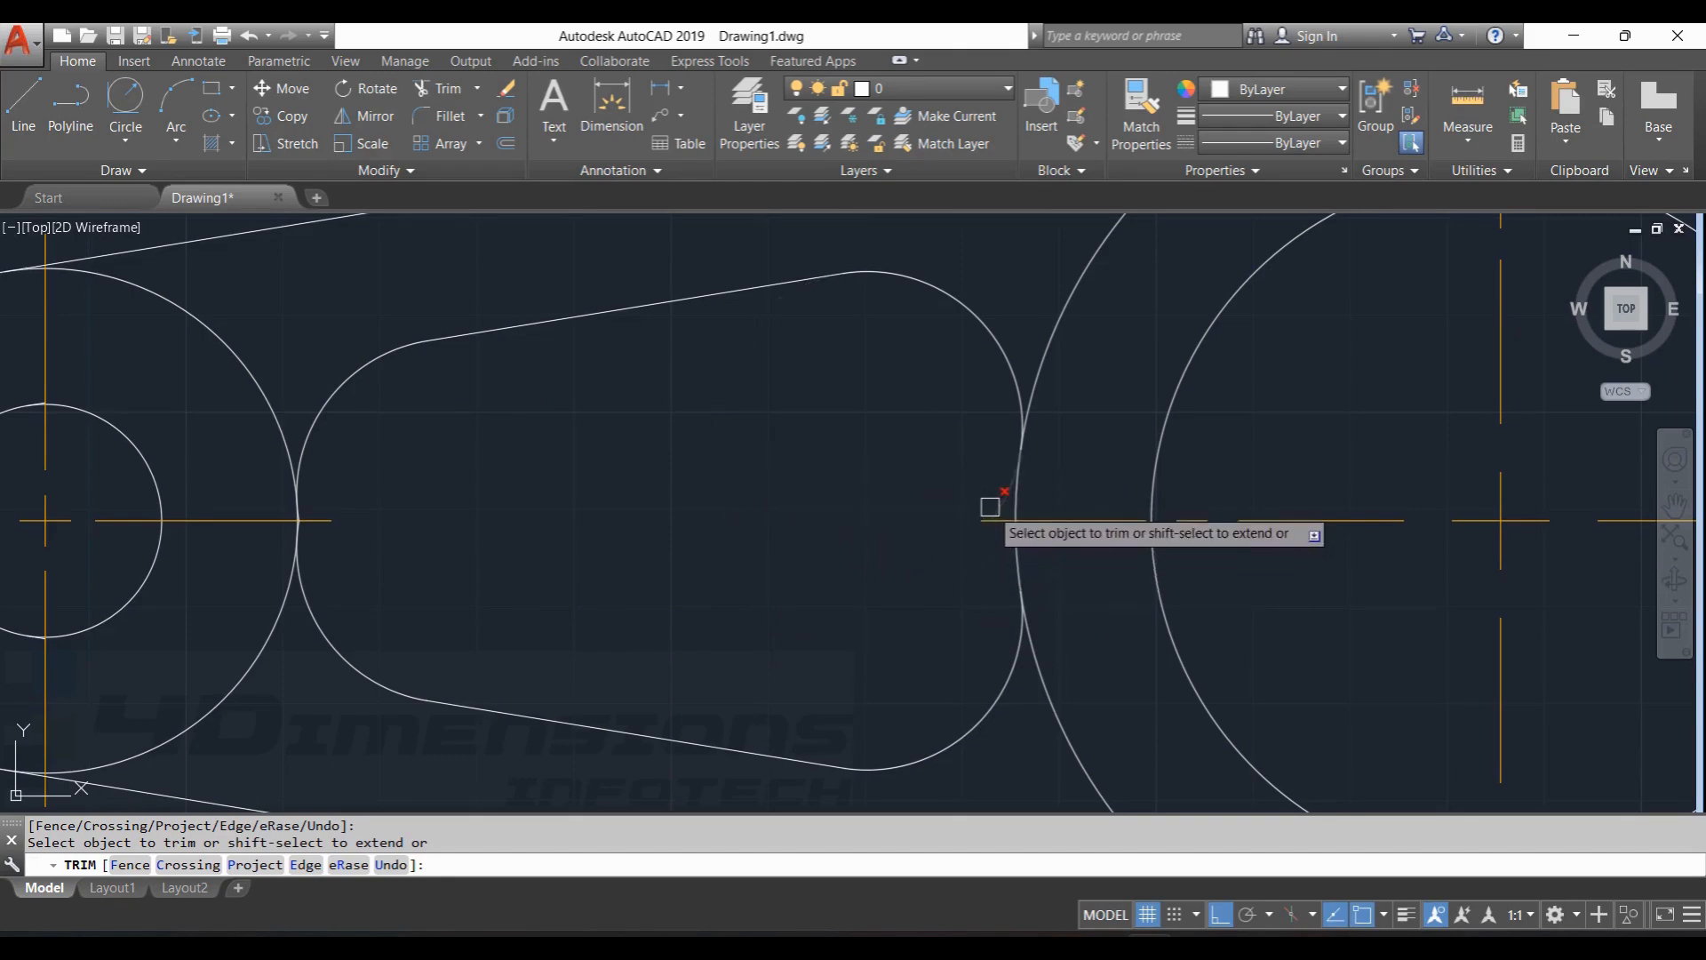
Trim the two short arc ends that meet at the centre line beside the small boss's outer circle.
scroll(302, 520, "up", 5)
scroll(302, 519, "up", 4)
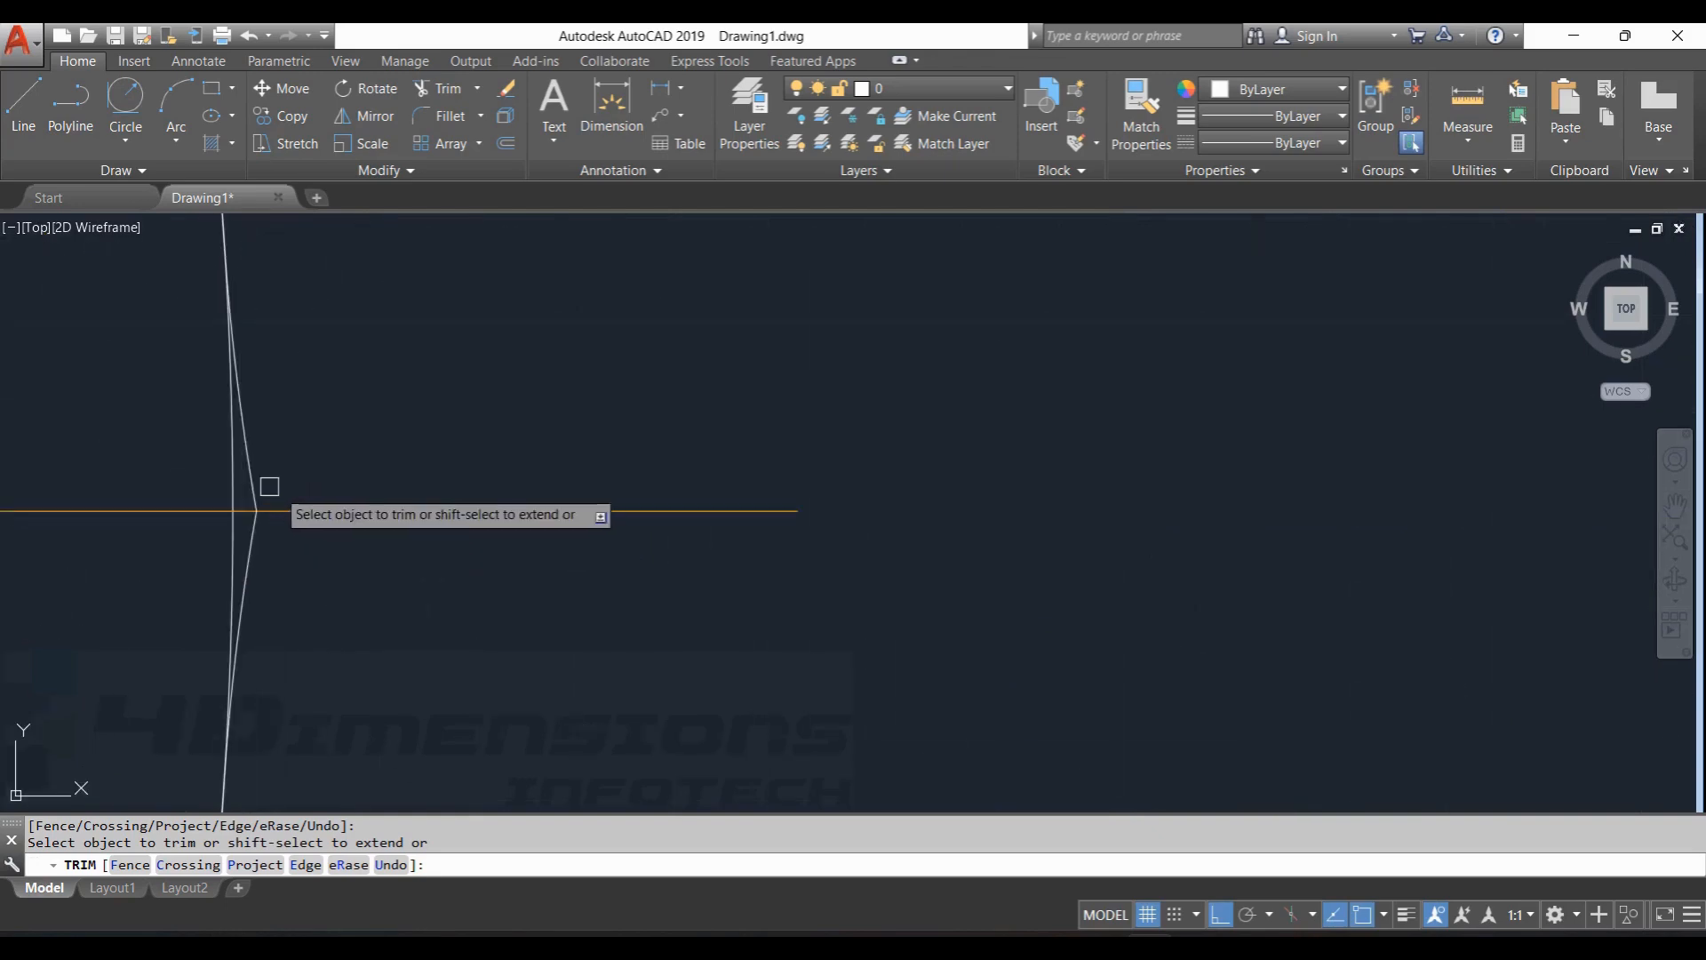
left_click(251, 484)
left_click(252, 538)
scroll(378, 529, "down", 6)
scroll(764, 533, "down", 6)
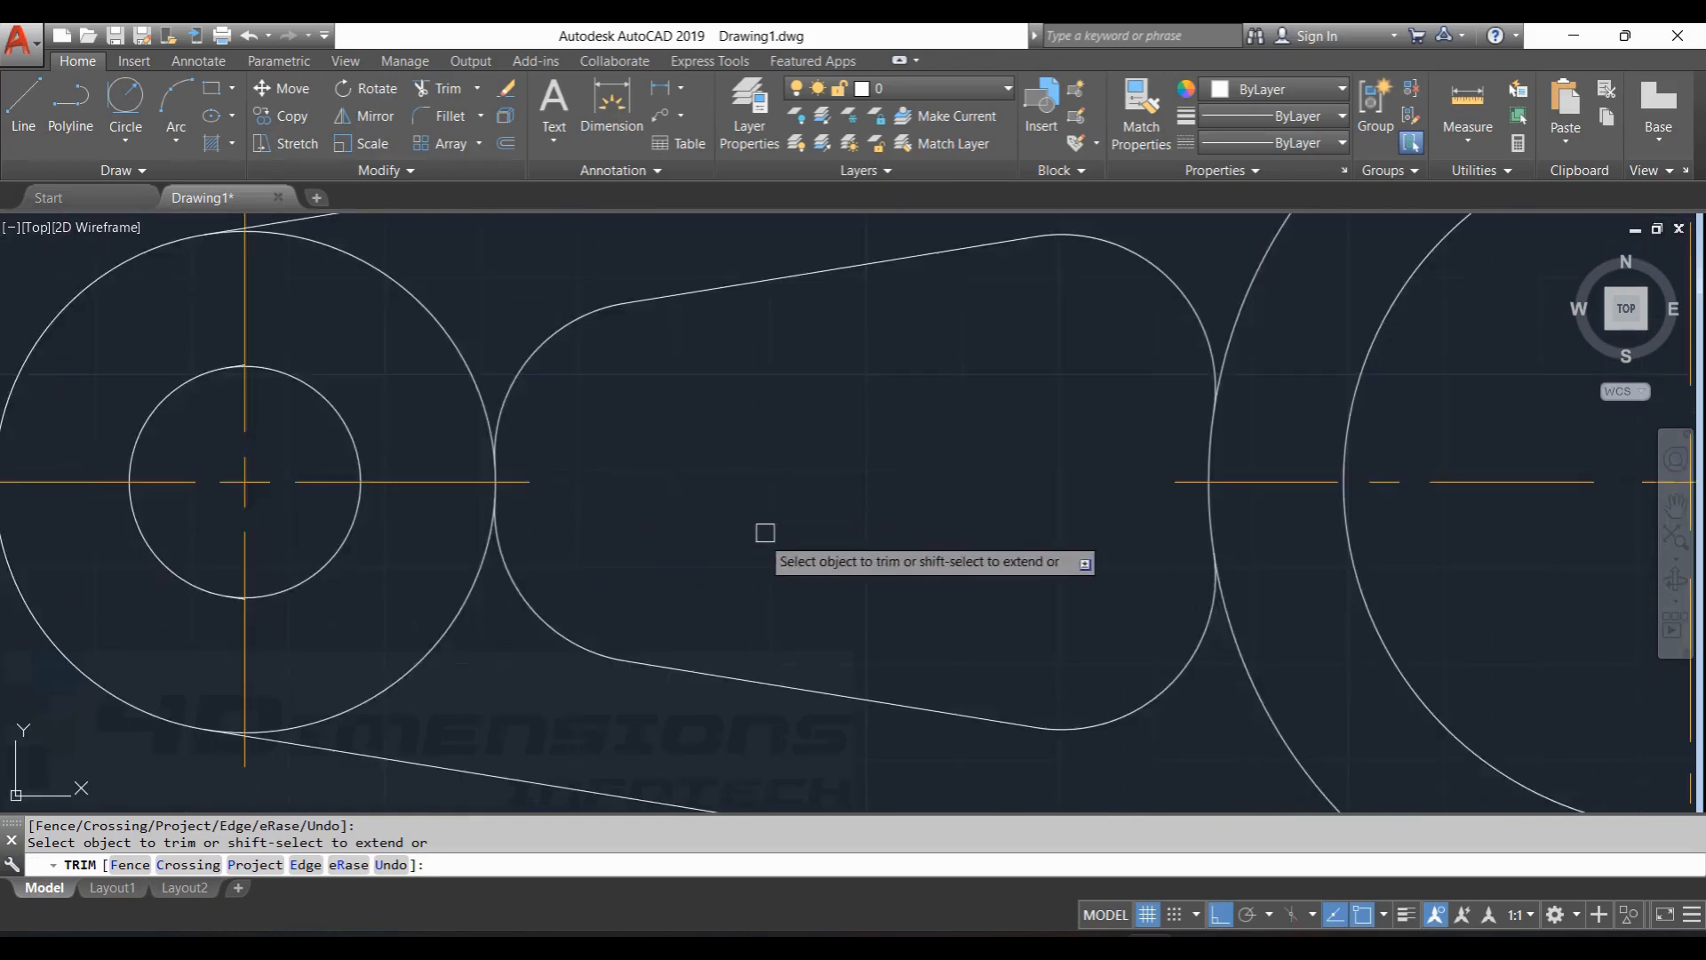
key("Escape")
key("Escape")
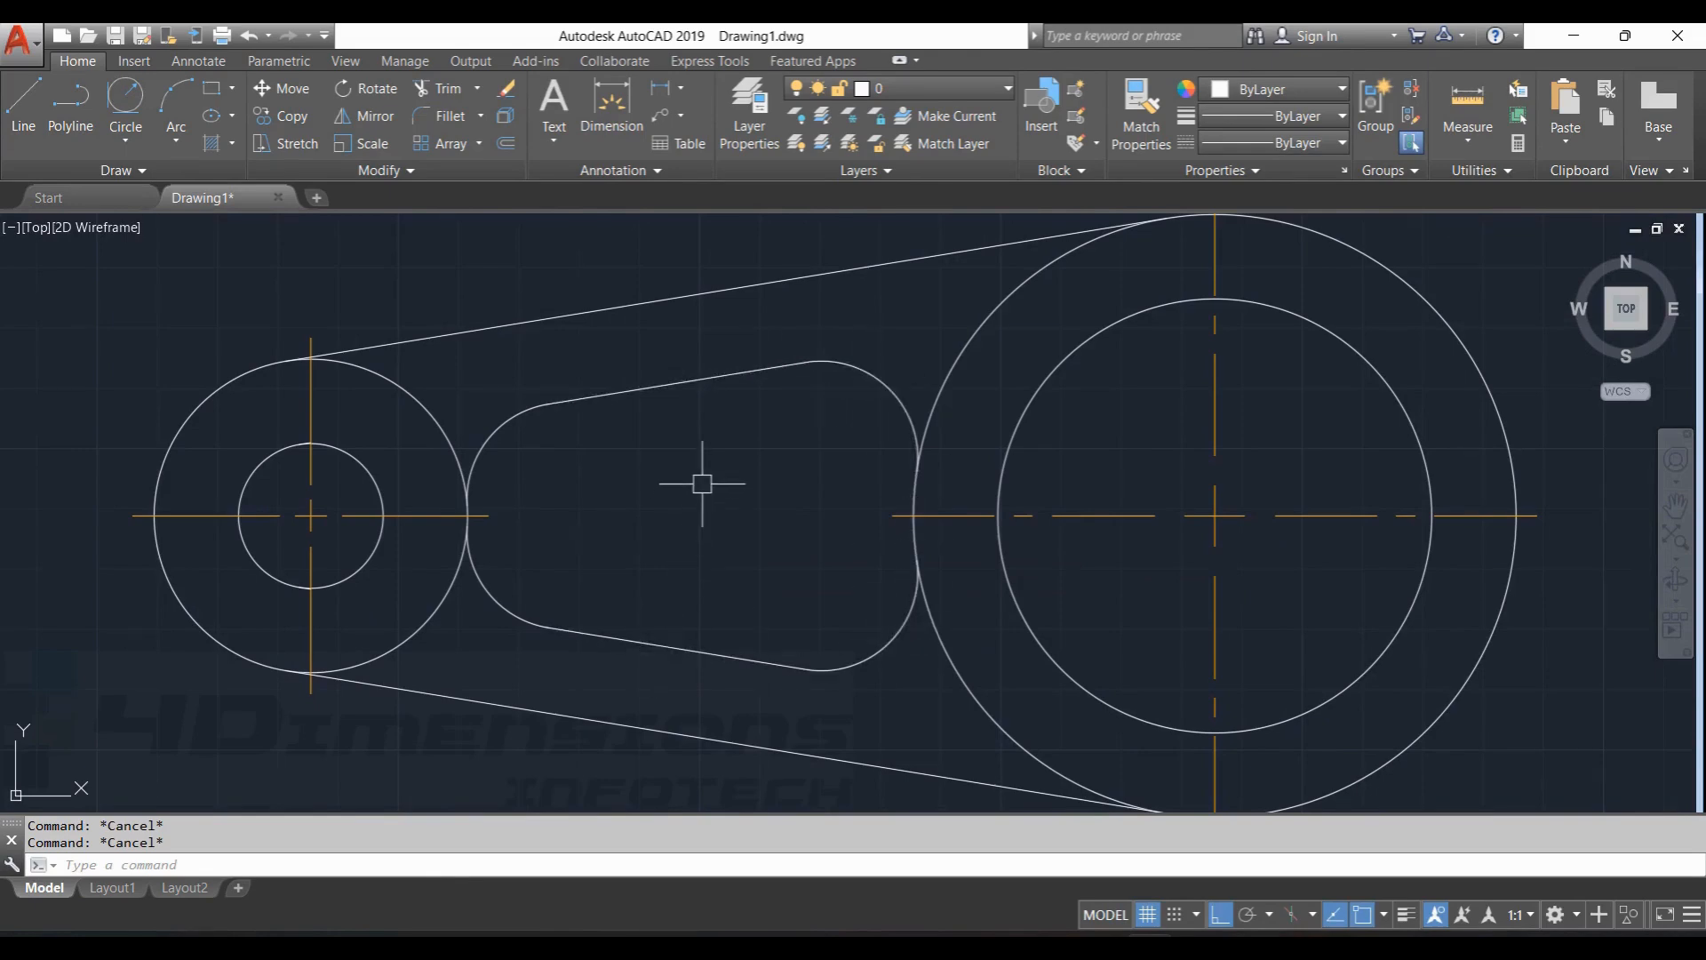
scroll(702, 484, "down", 3)
scroll(770, 522, "up", 3)
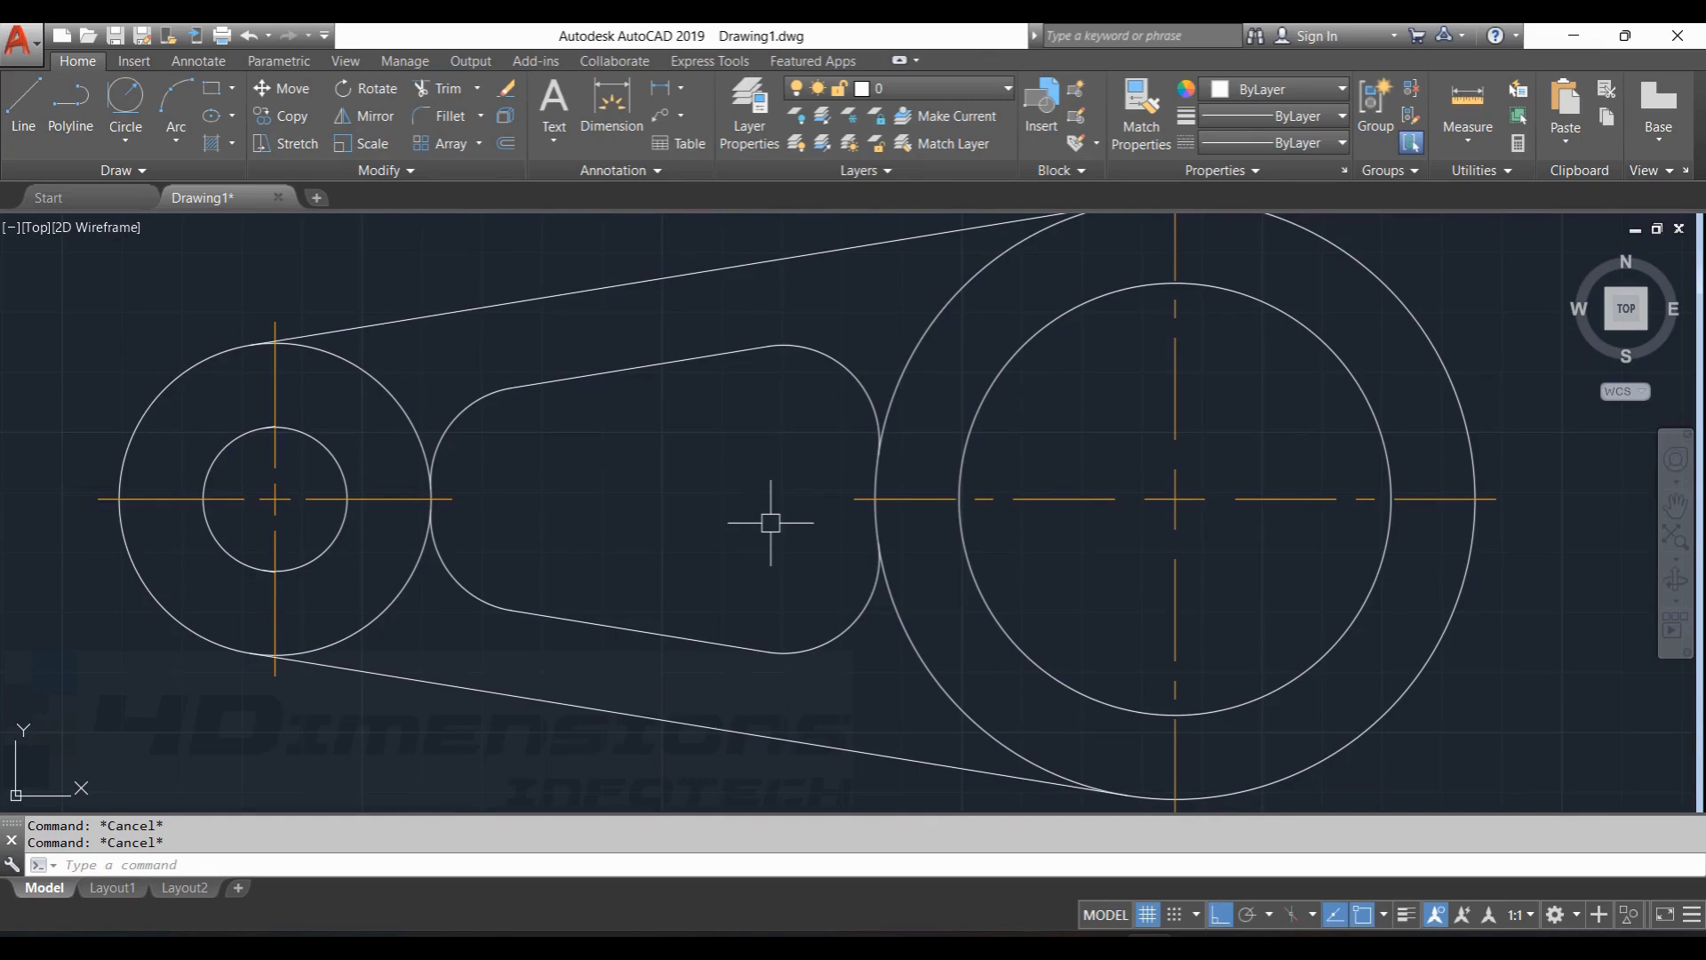
Add a horizontal linear dimension between the vertical centre lines of the two bosses, placed above the link.
scroll(933, 426, "down", 5)
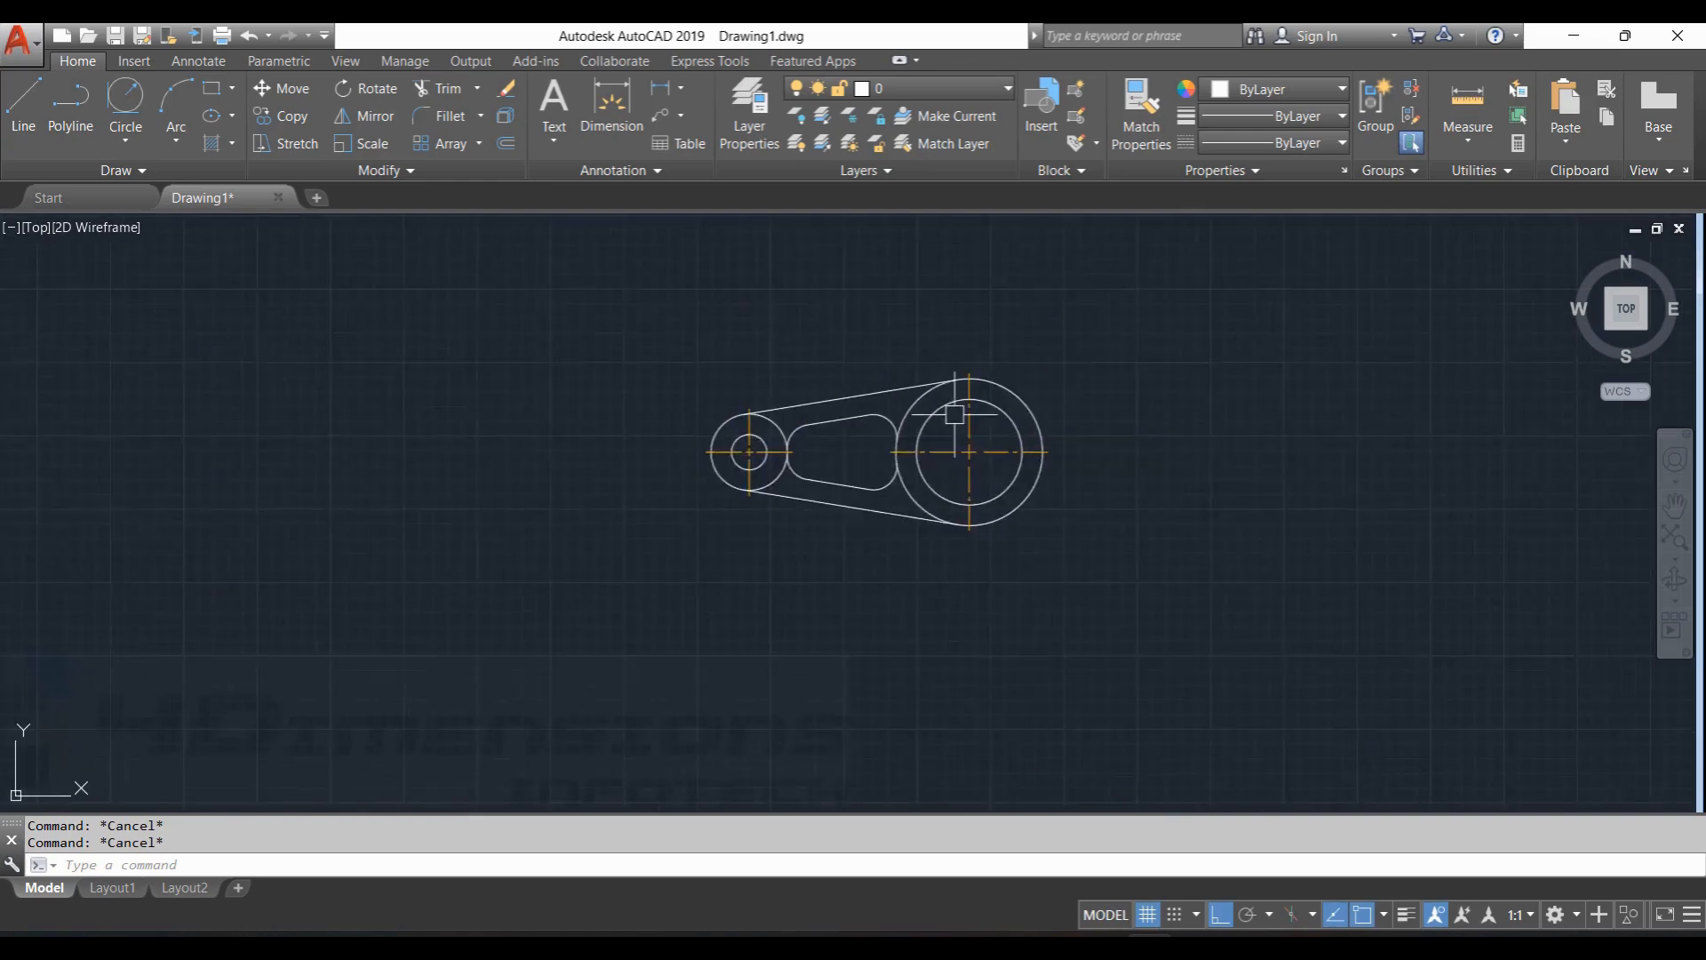
scroll(925, 412, "up", 5)
scroll(1021, 362, "down", 4)
scroll(934, 431, "up", 1)
scroll(889, 437, "up", 2)
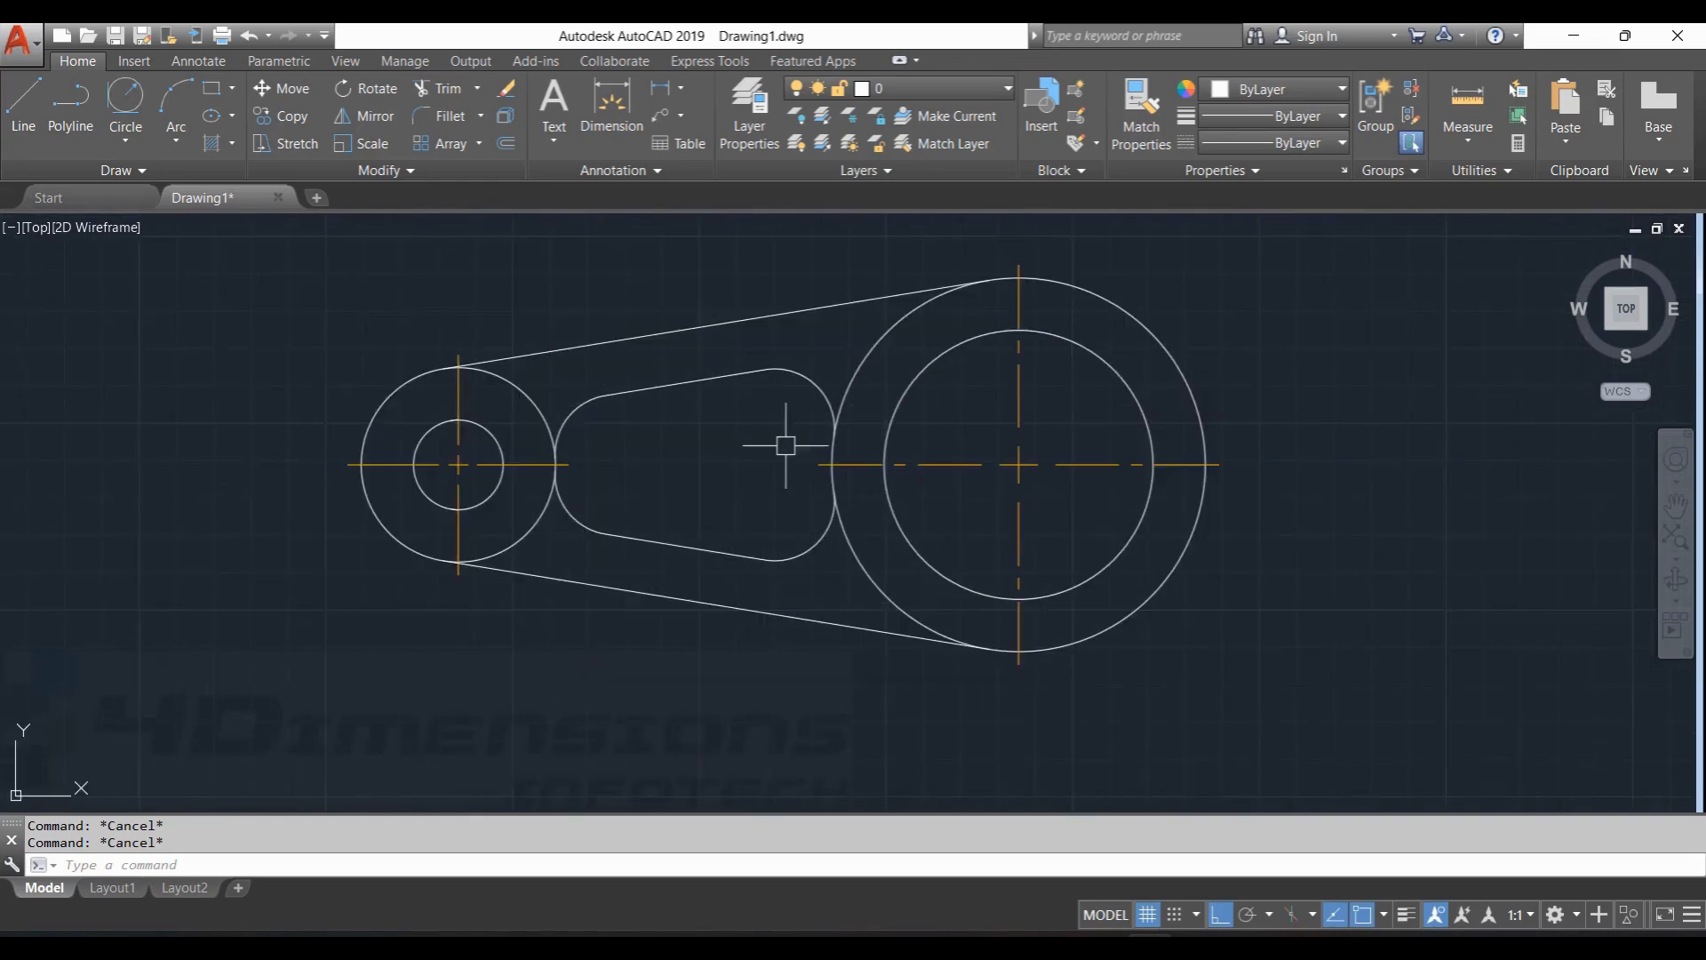
middle_click_drag(785, 445, 792, 412)
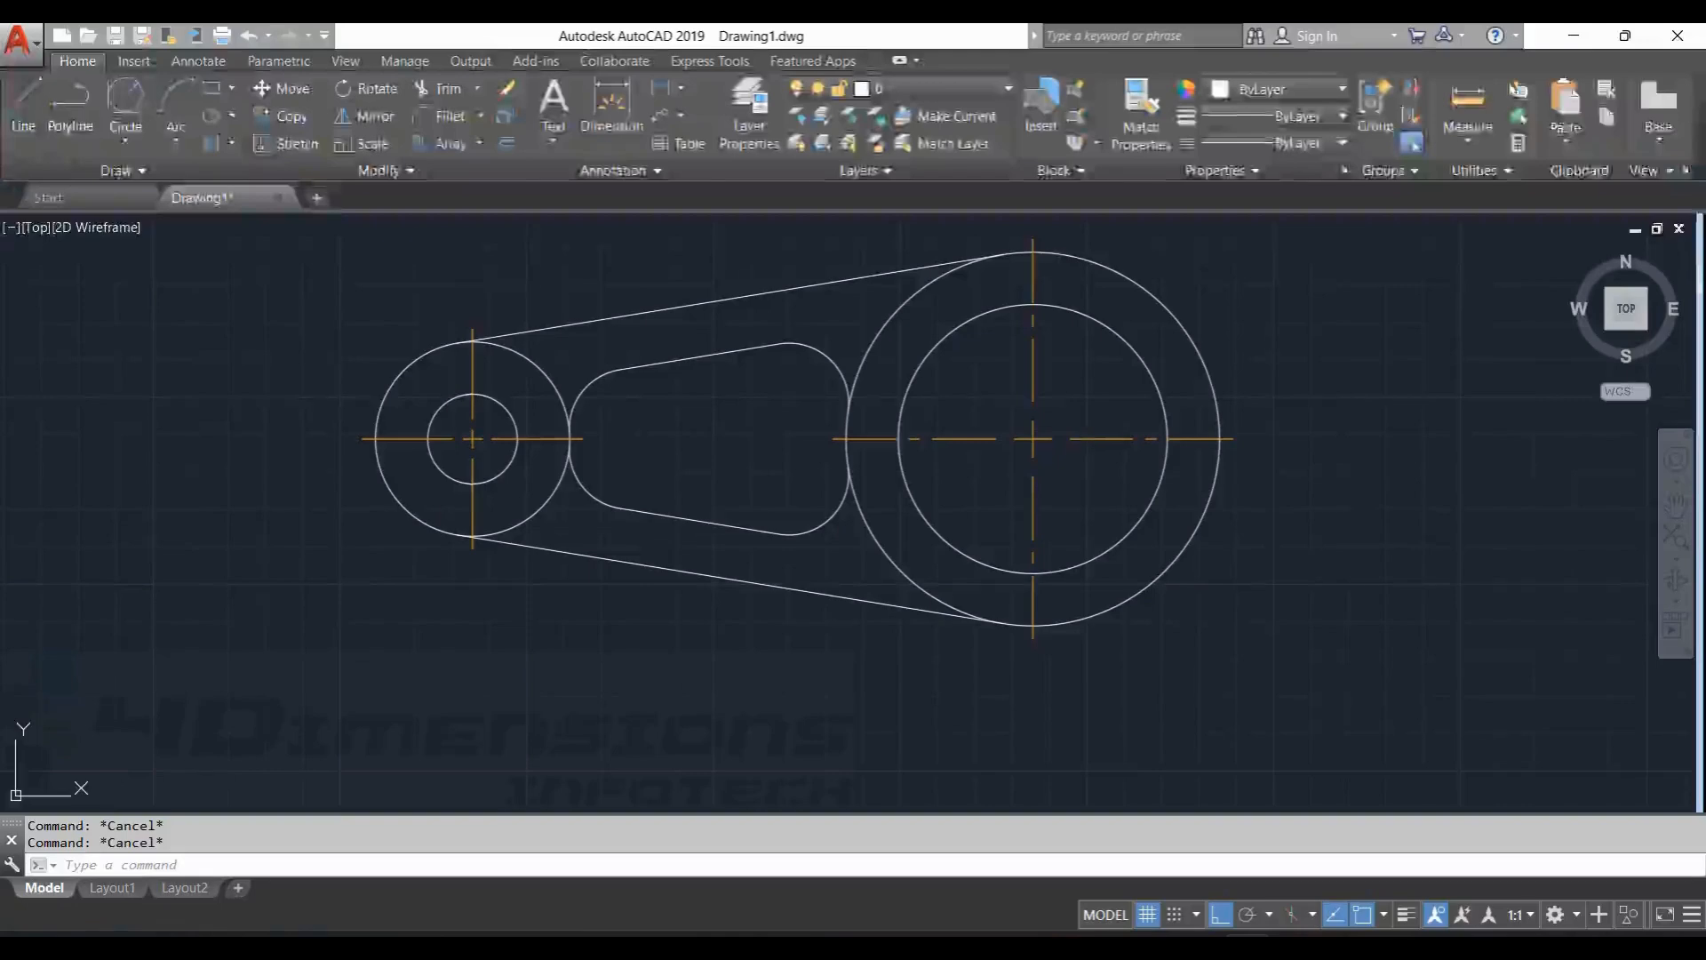
left_click(679, 88)
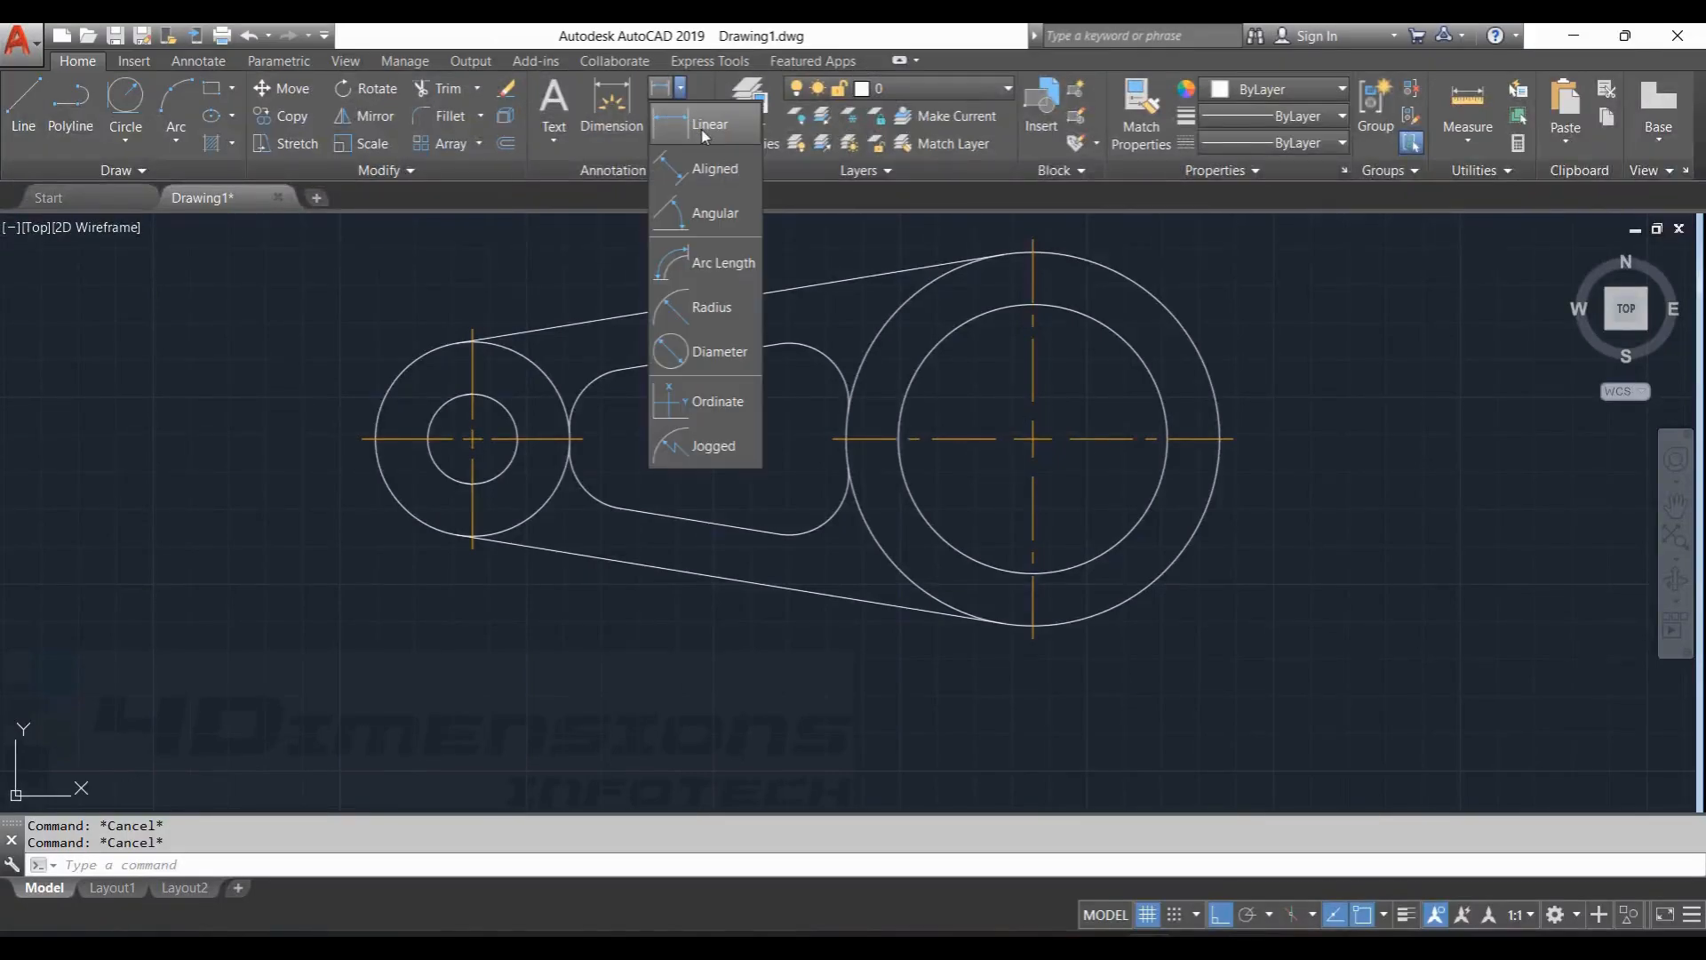
left_click(702, 127)
left_click(472, 340)
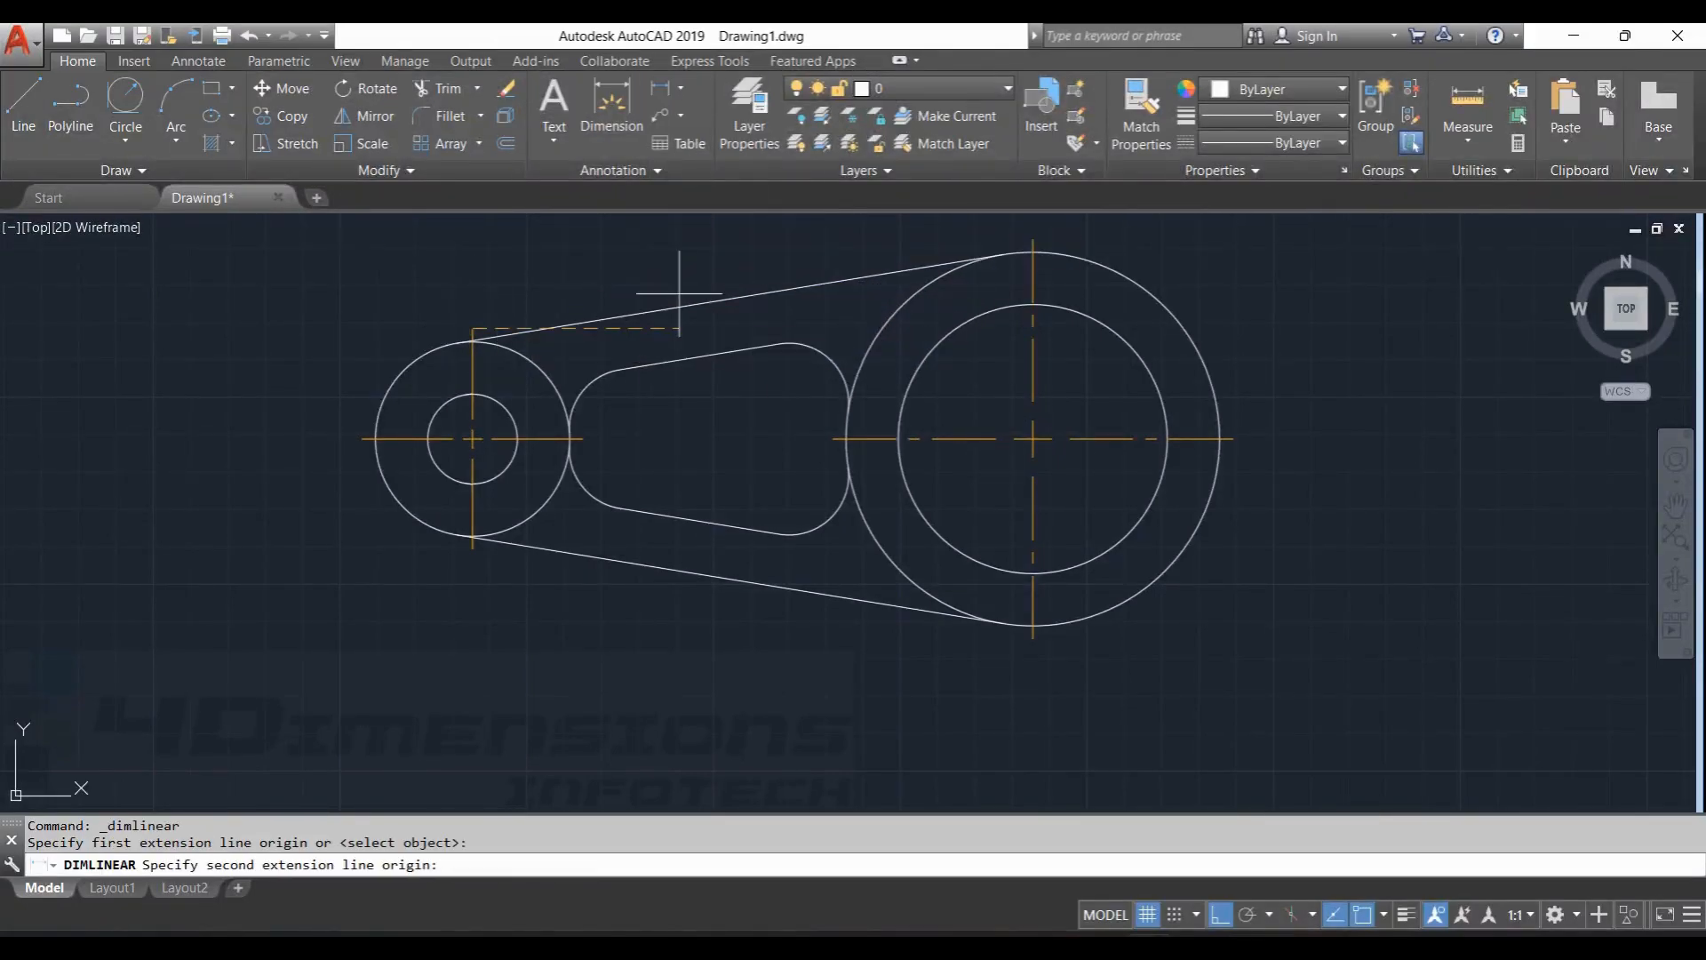
left_click(1031, 255)
mouse_move(1000, 259)
middle_mouse_down()
mouse_move(1000, 399)
mouse_move(972, 376)
middle_mouse_up()
left_click(978, 335)
key("Escape")
key("Escape")
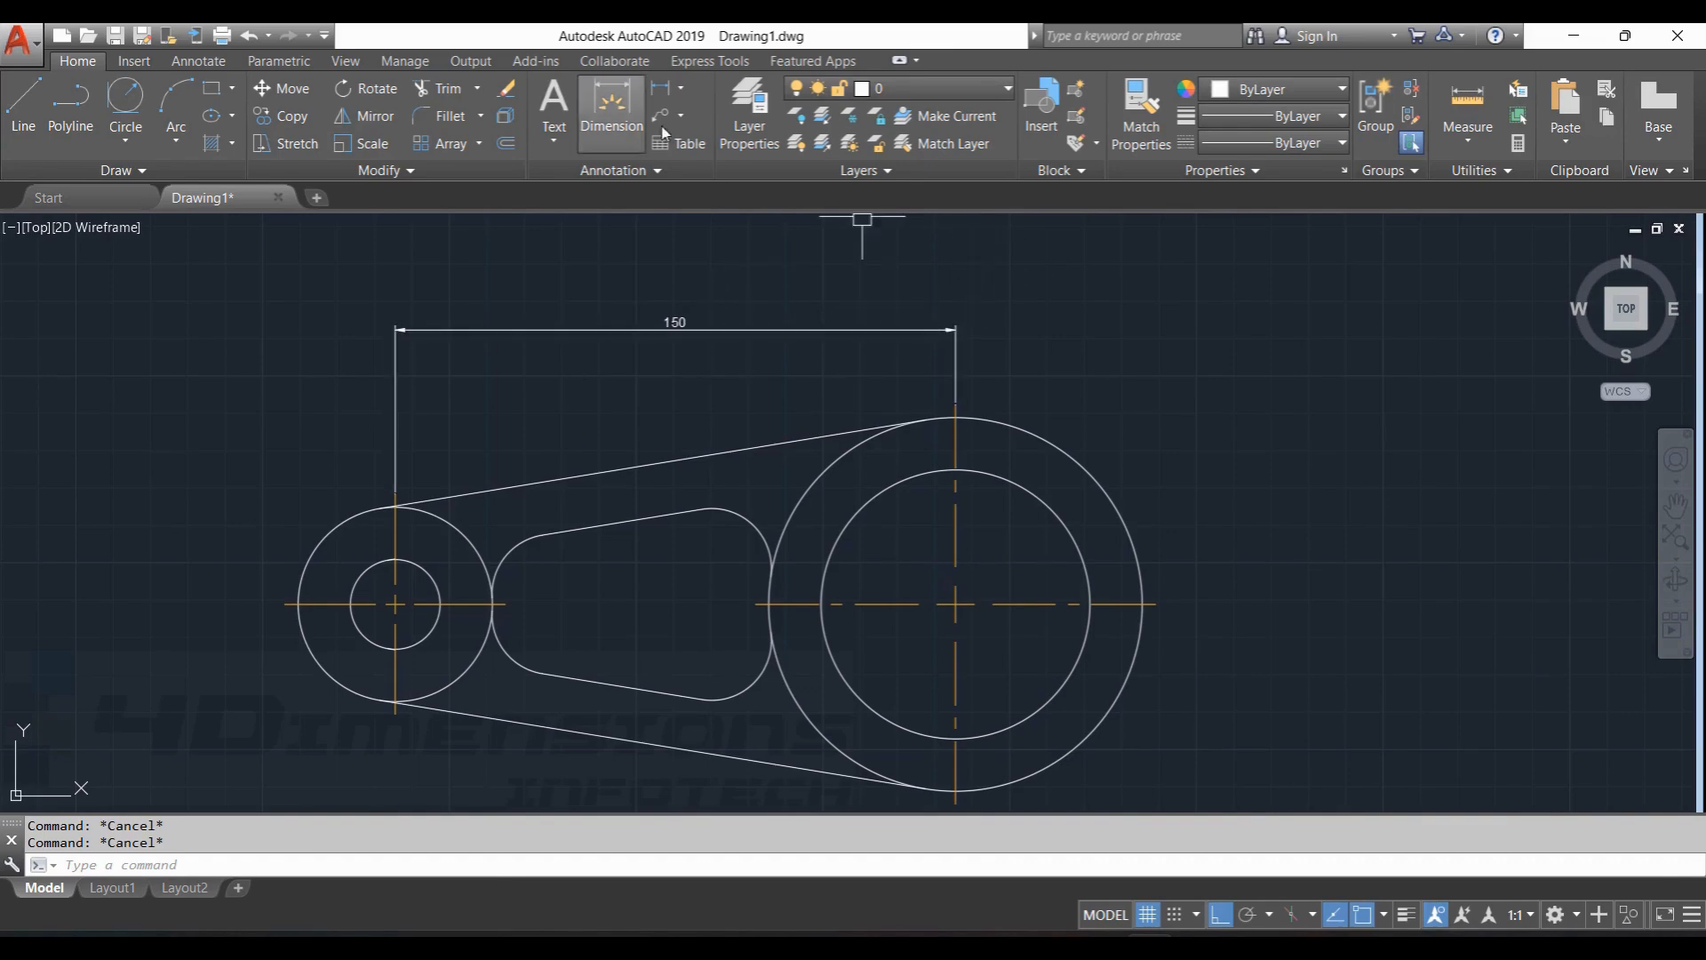
Create a layer named dim with green colour and the Continuous linetype.
left_click(749, 111)
left_click(204, 132)
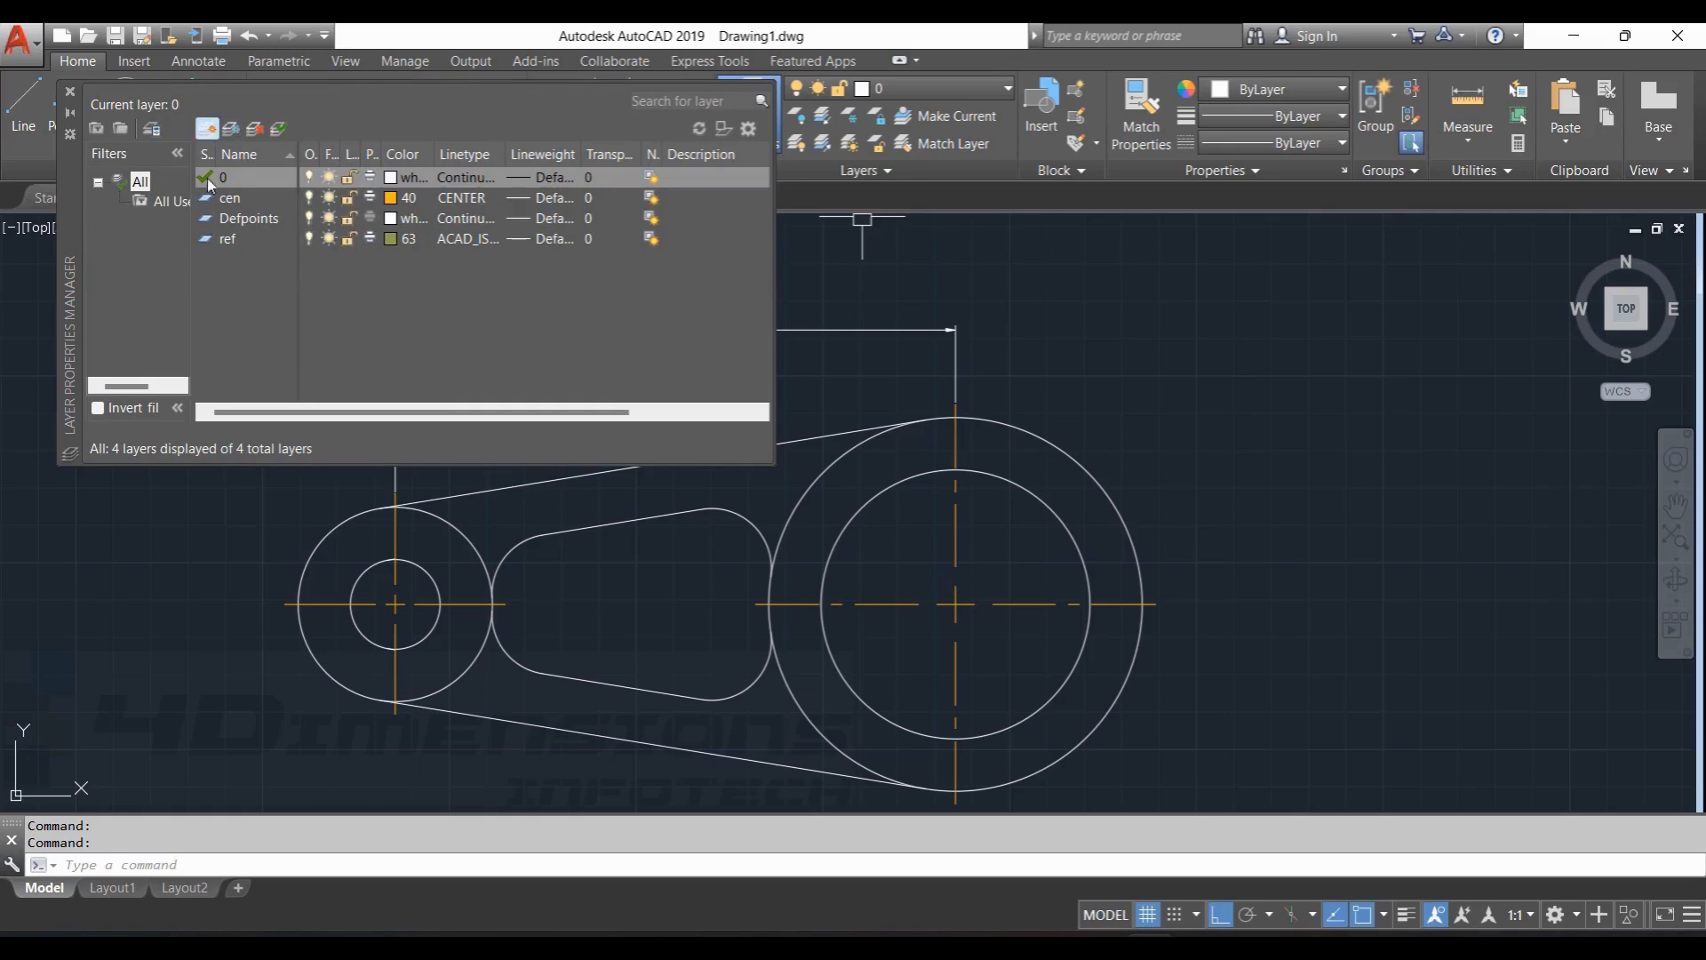
type("di")
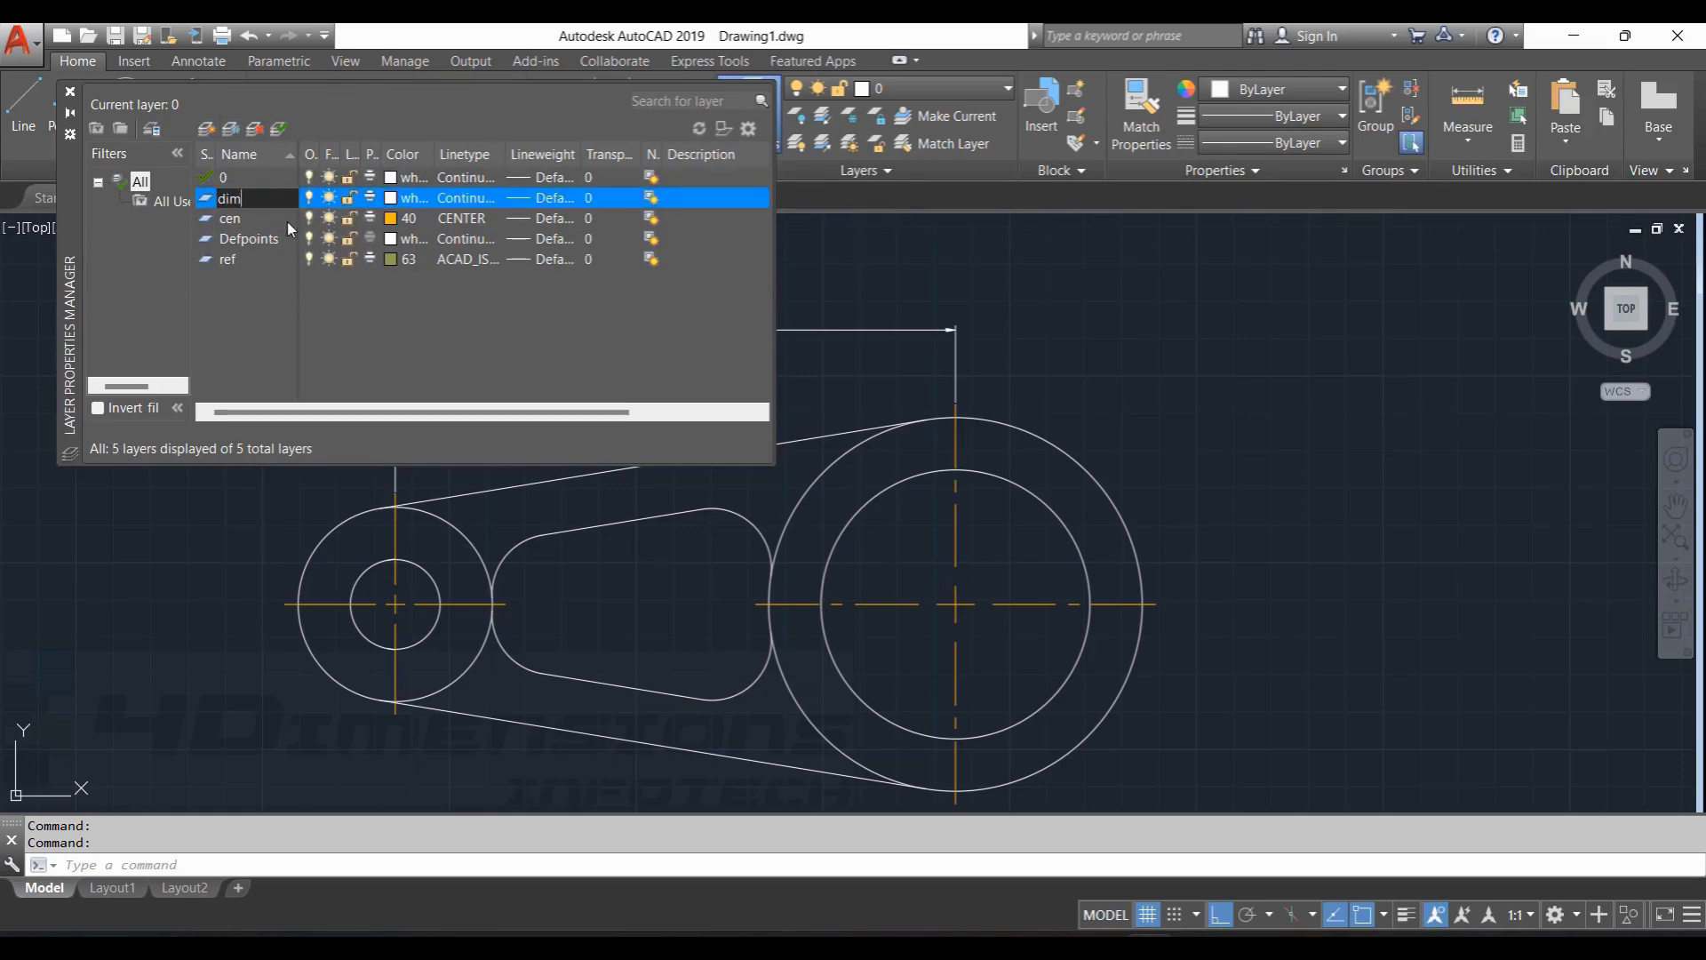
type("m")
key("Return")
left_click(396, 197)
left_click(705, 533)
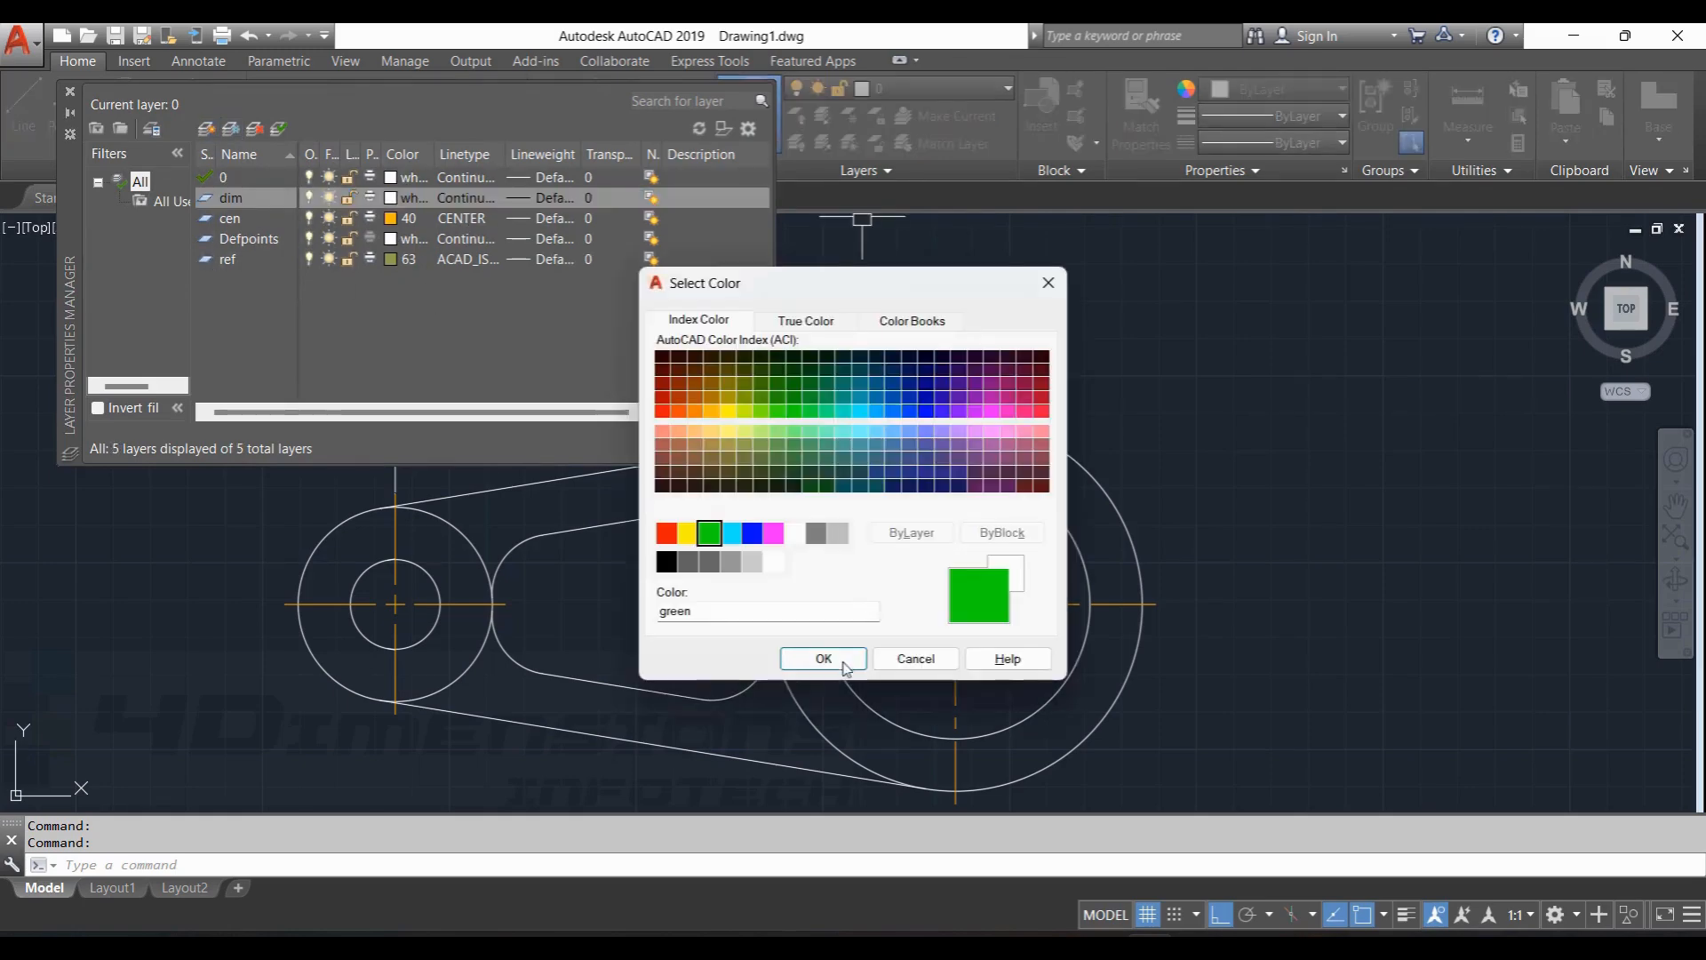
left_click(803, 655)
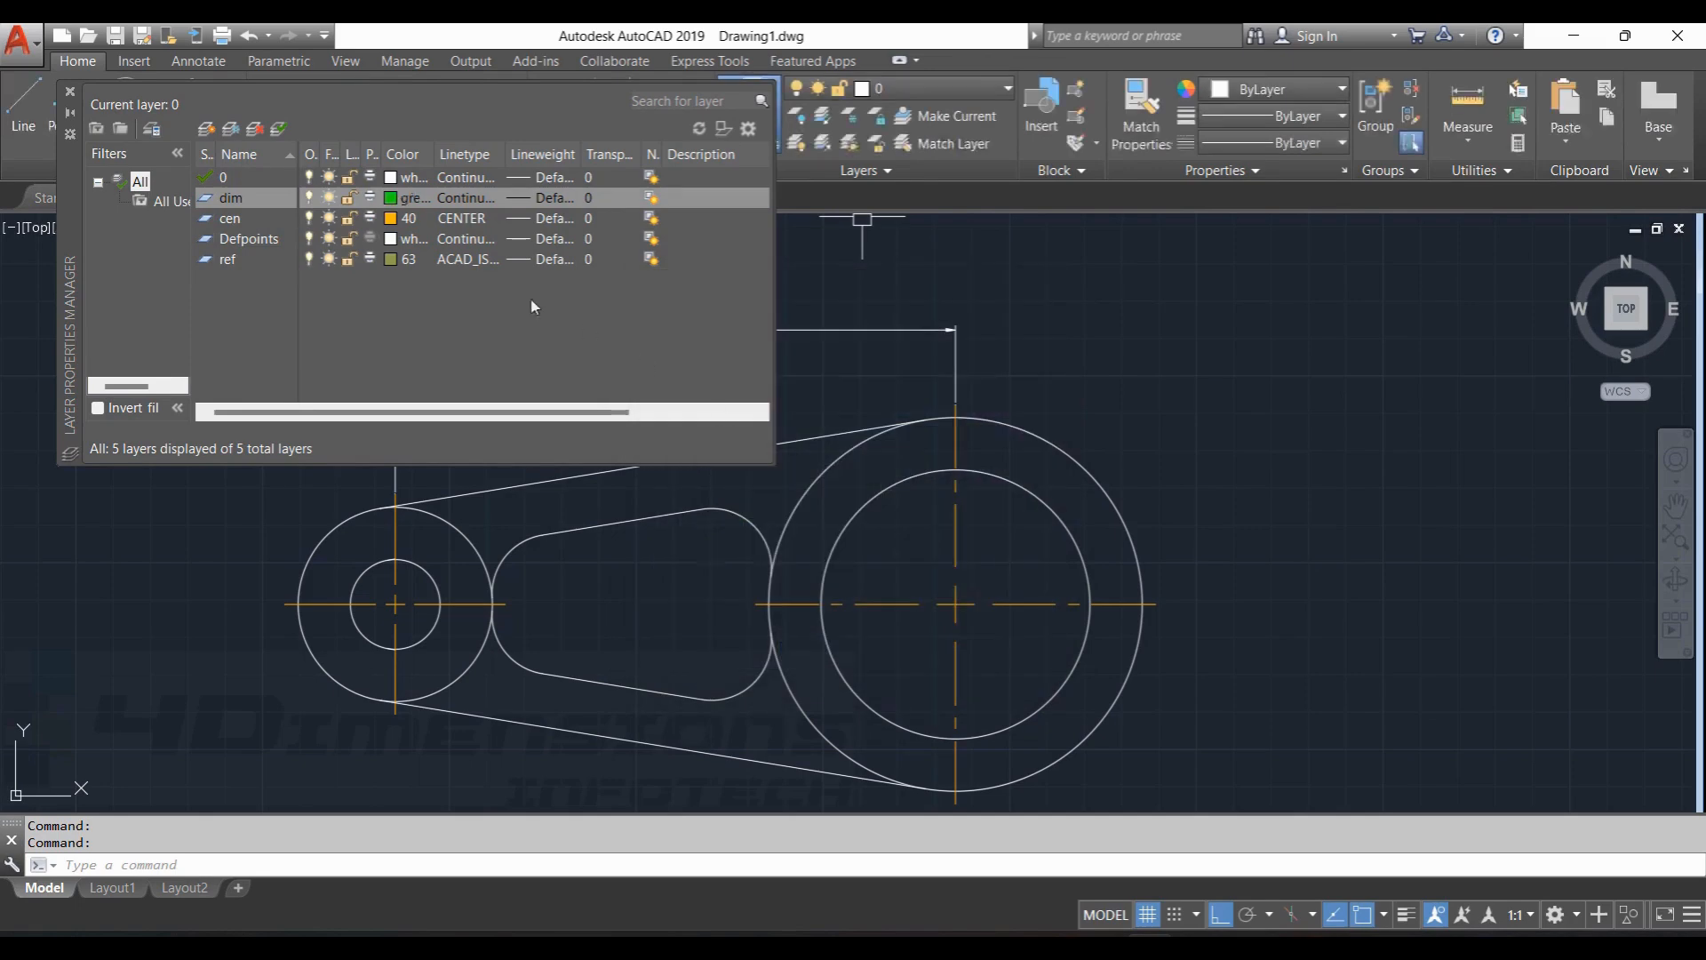
left_click(474, 198)
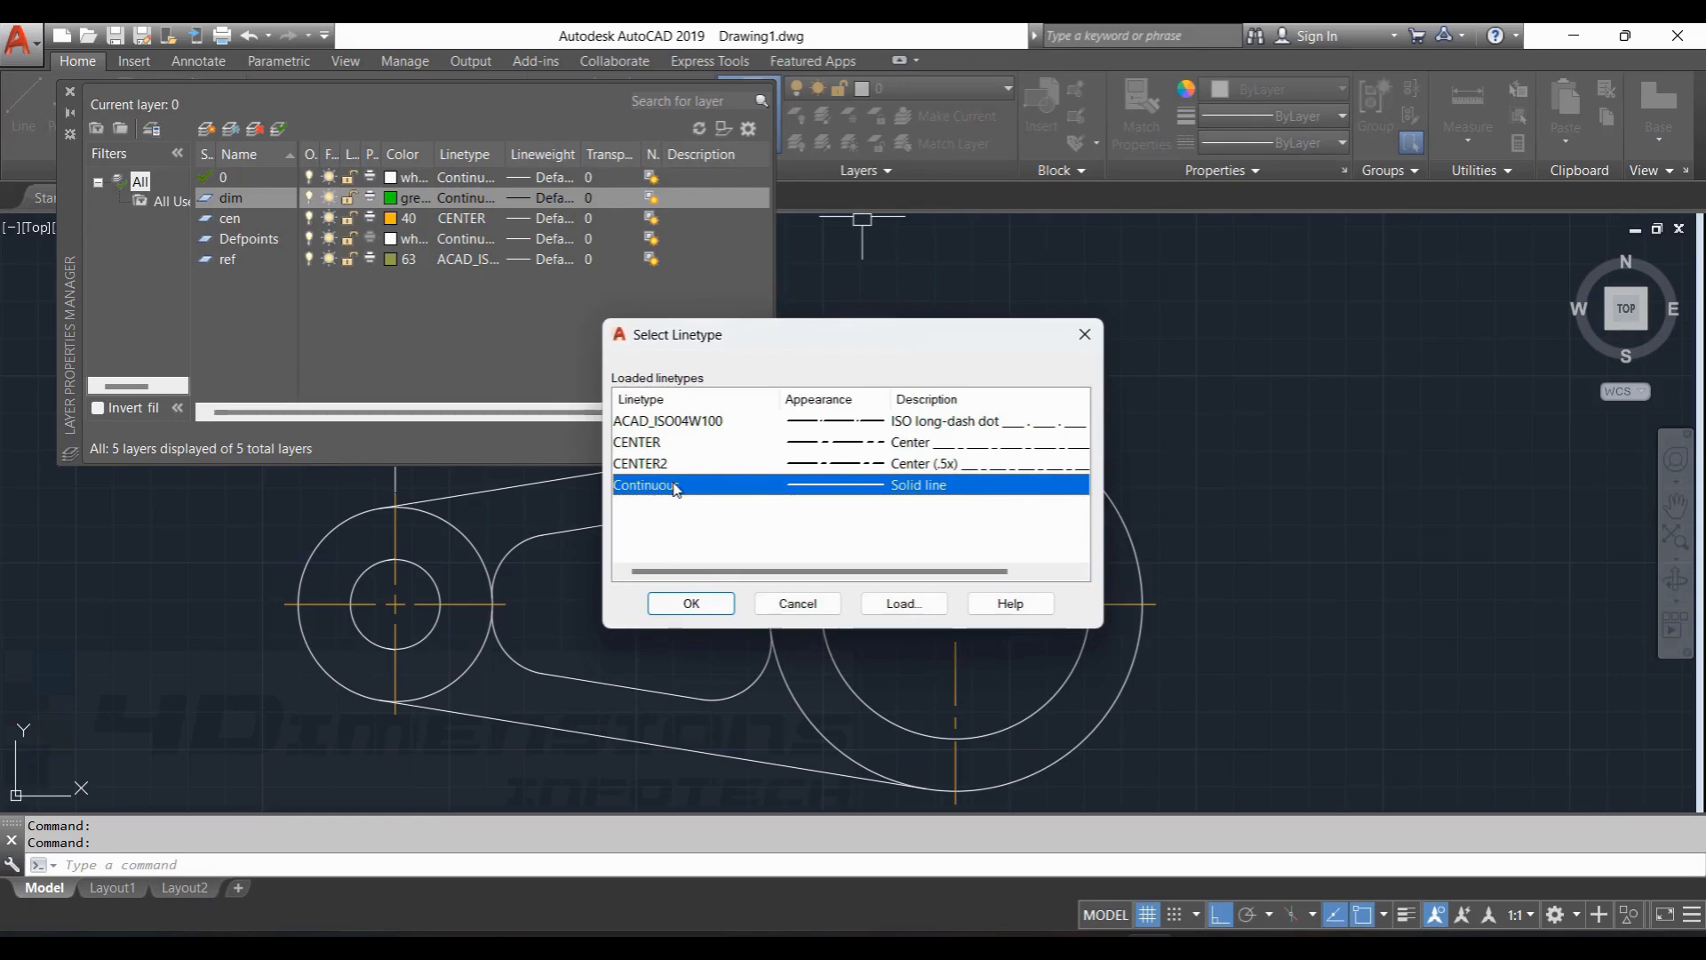
left_click(690, 604)
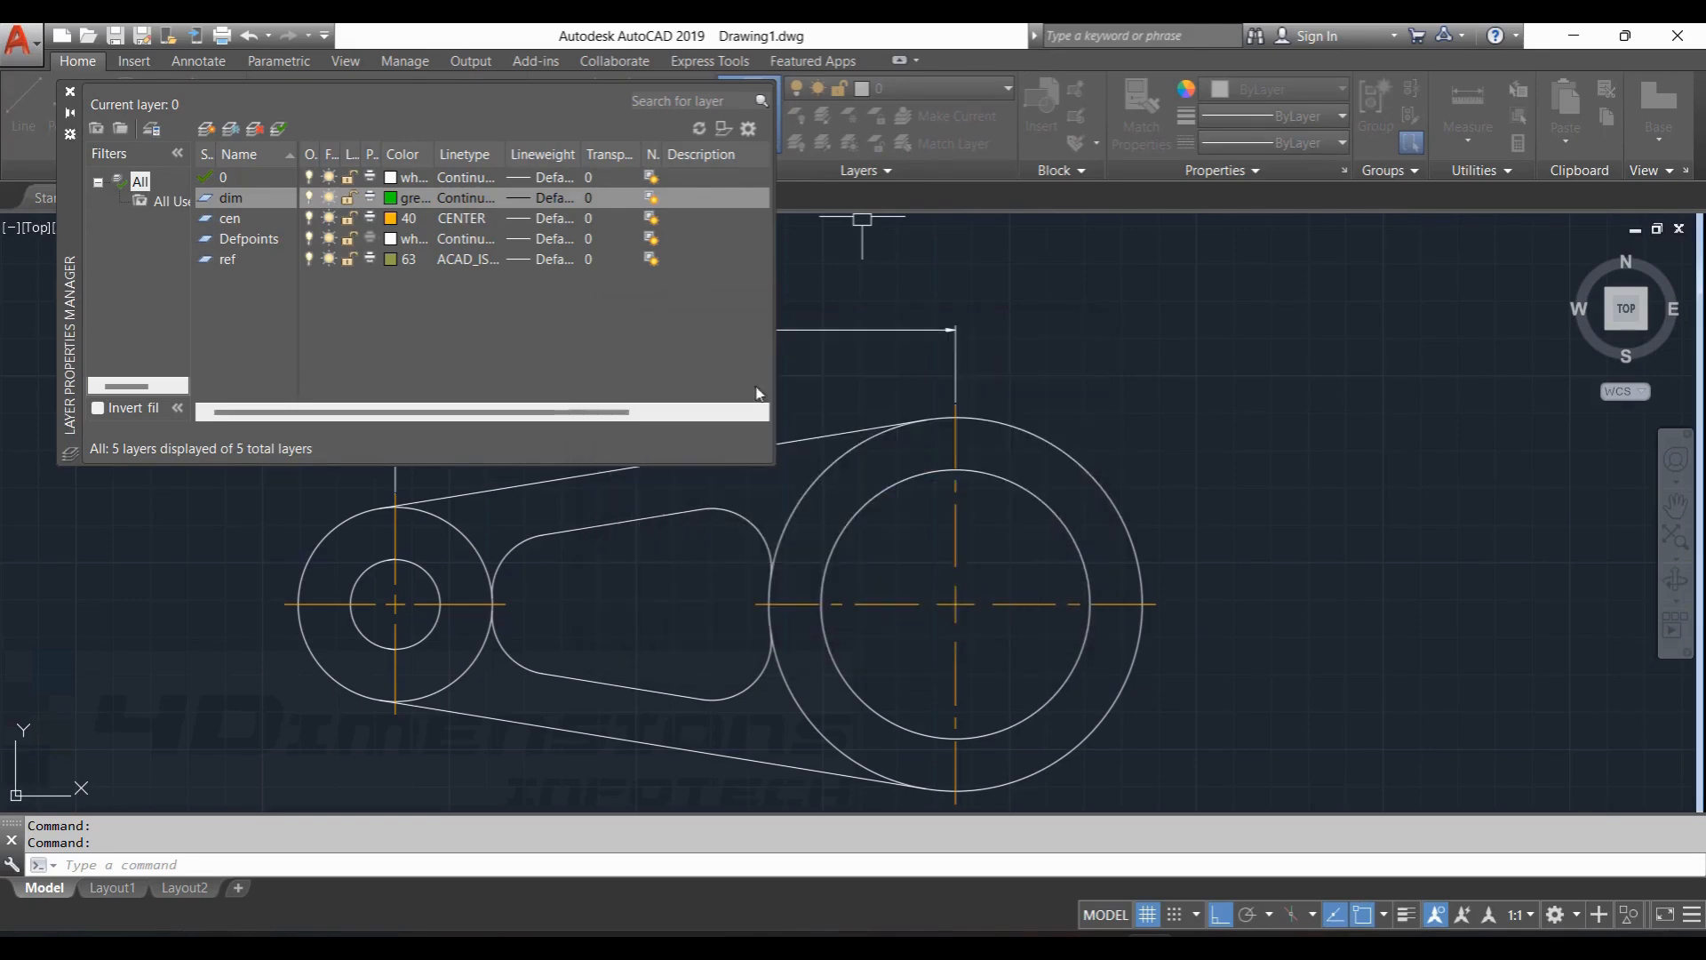
left_click(69, 93)
Move the centre-distance dimension onto the dim layer and make dim the current layer.
left_click(667, 329)
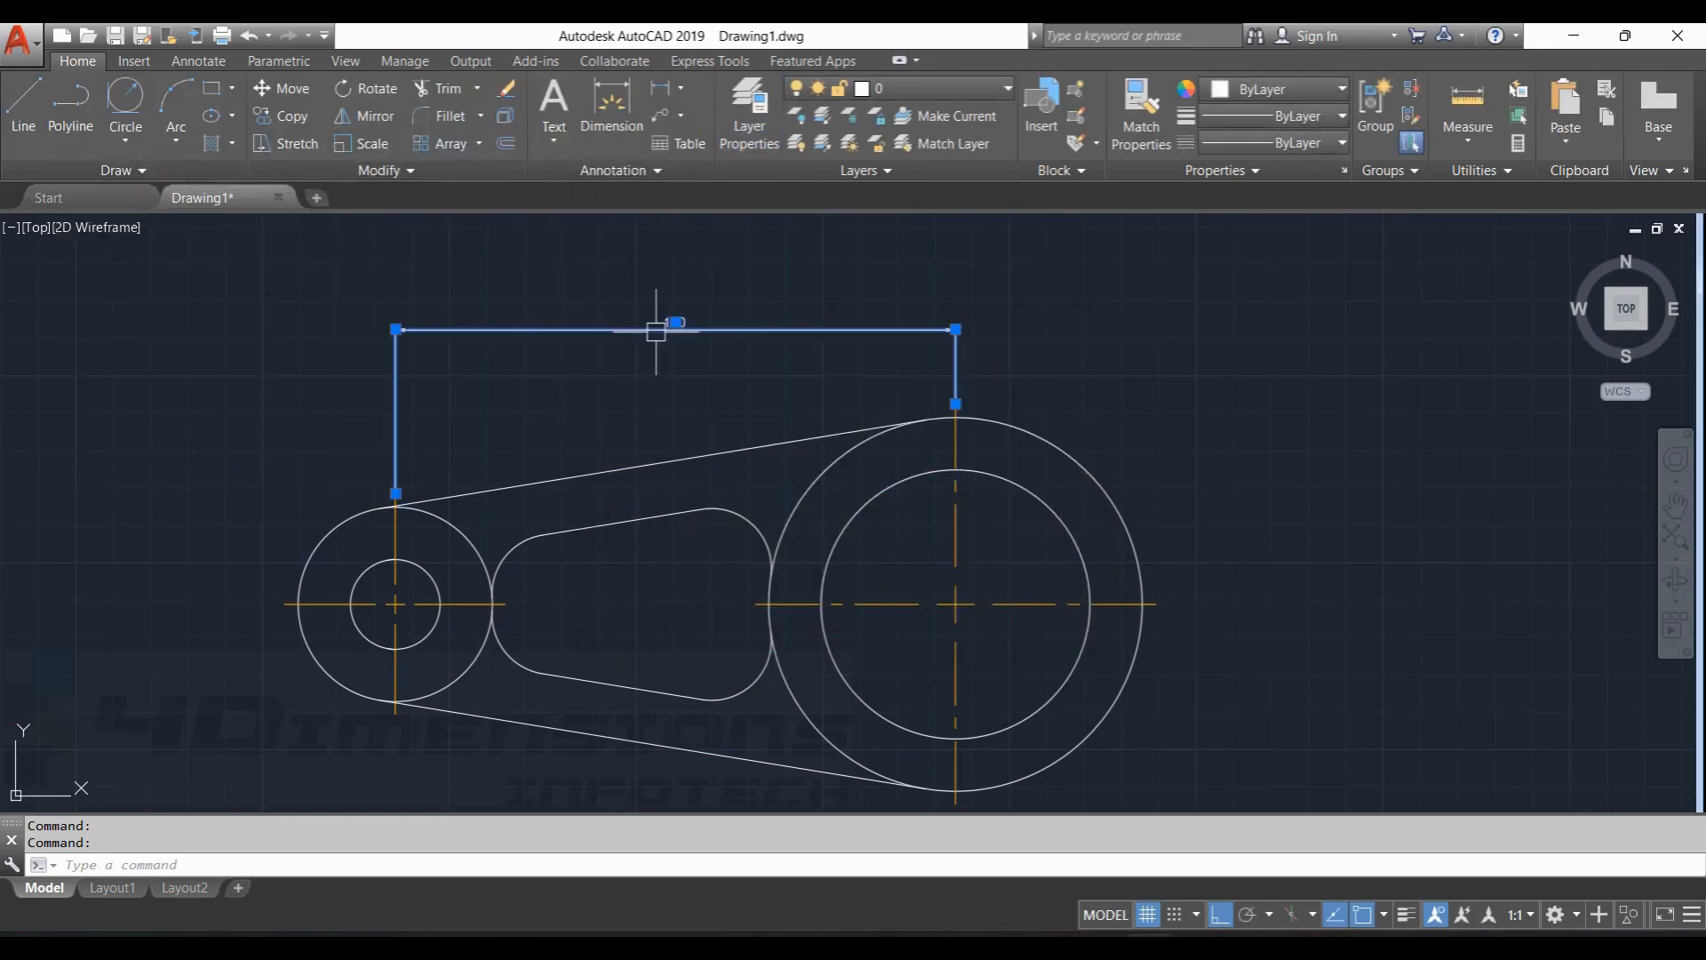
left_click(933, 88)
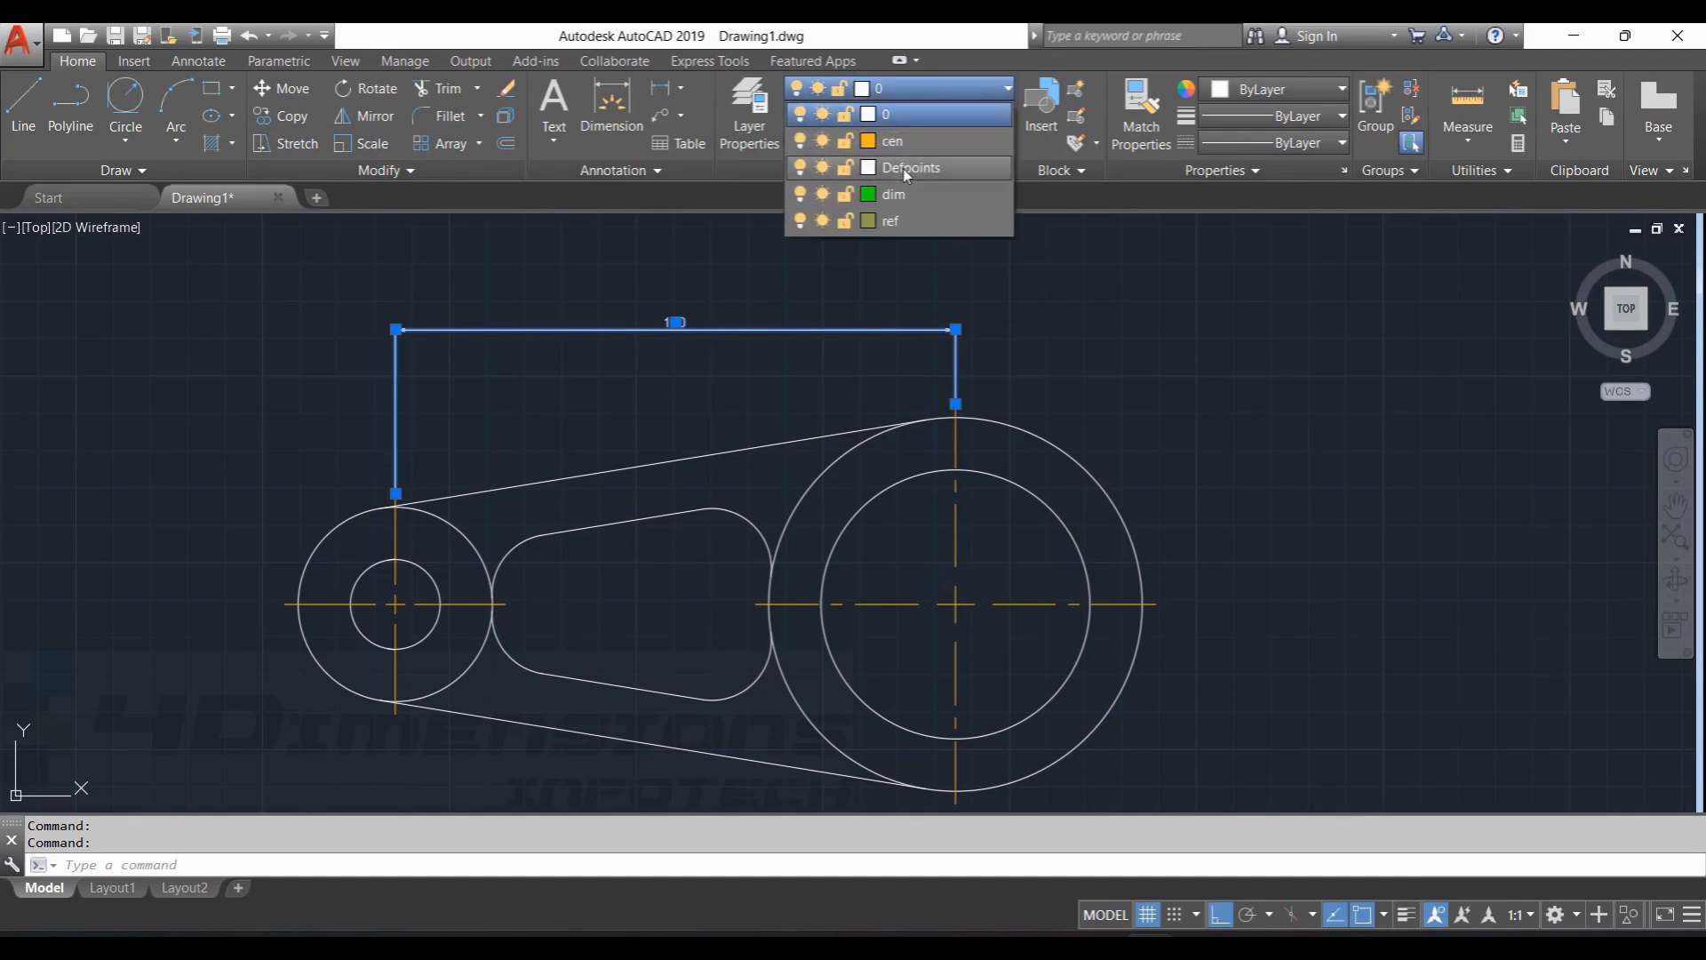
left_click(897, 195)
key("Escape")
key("Escape")
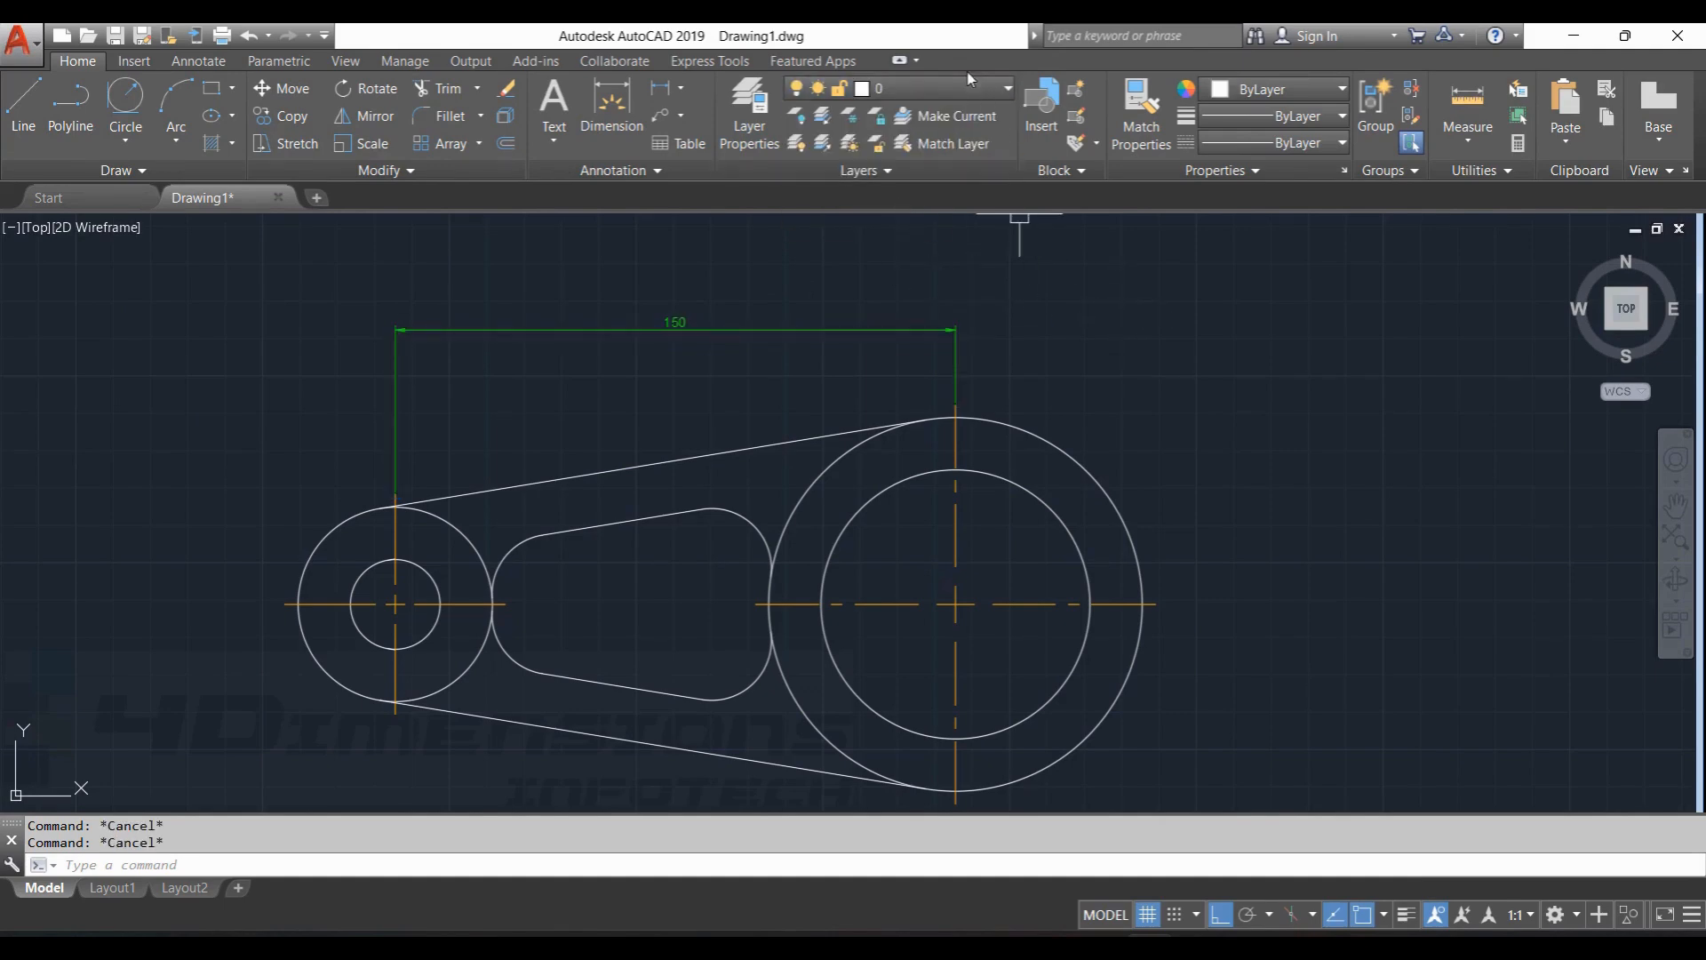
left_click(933, 89)
left_click(924, 197)
Modify the ISO-25 dimension style so its text colour is Cyan.
scroll(702, 325, "up", 2)
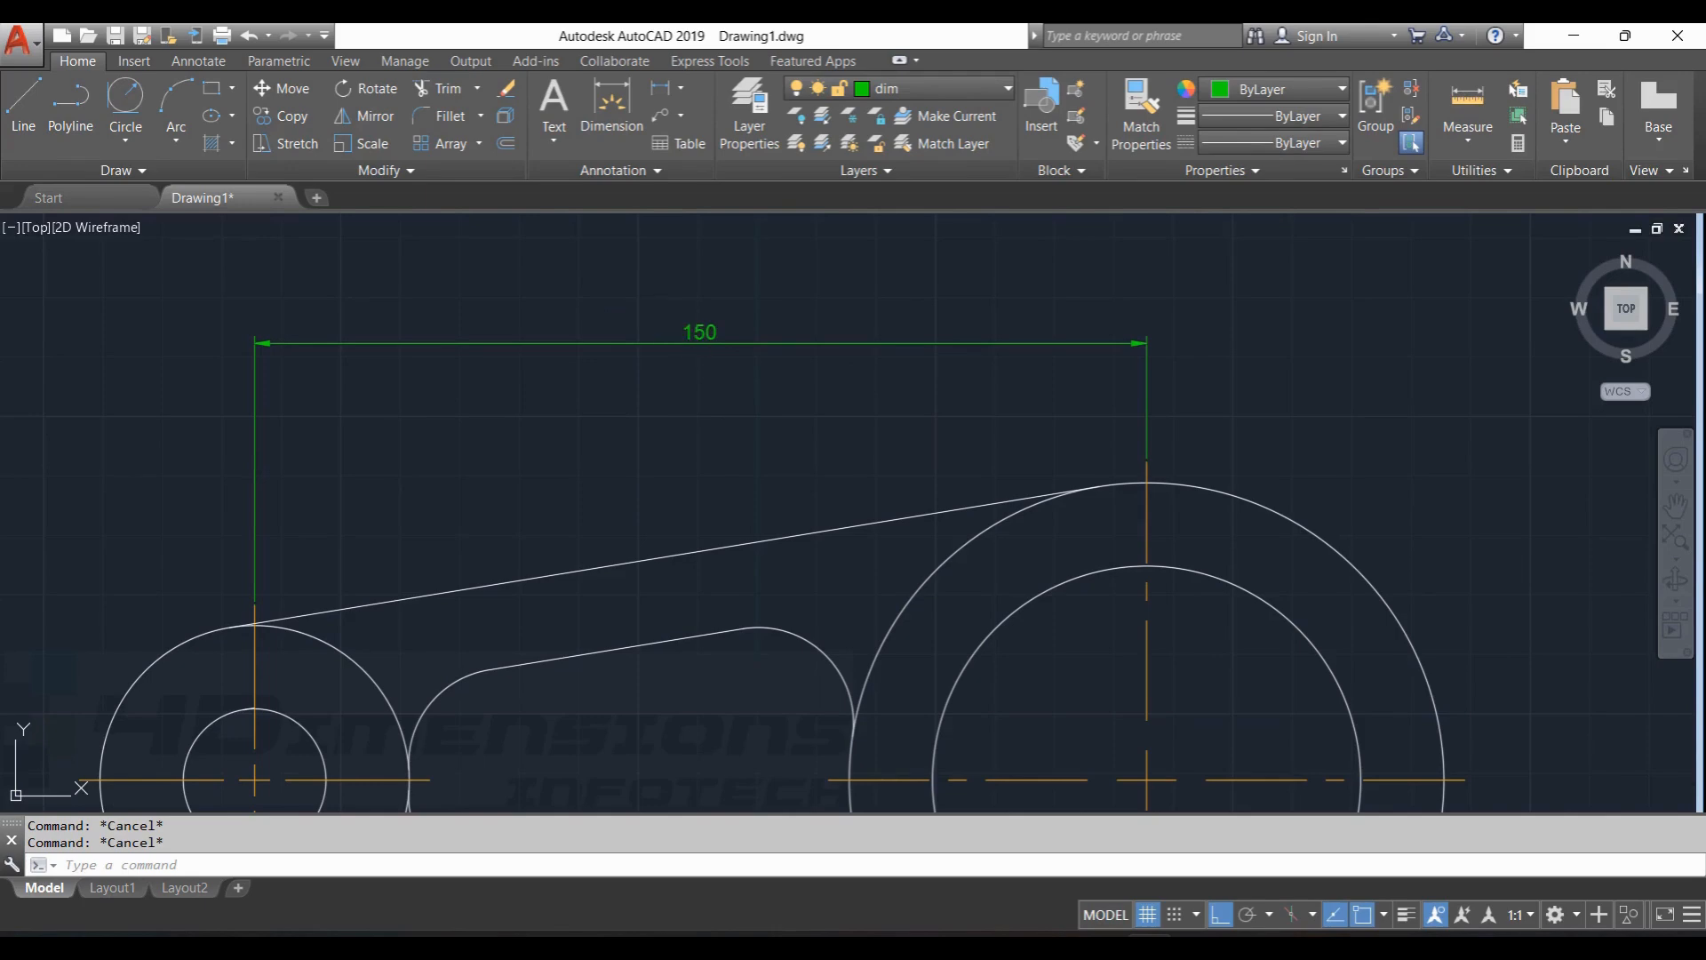
type("d")
key("Return")
left_click(1119, 449)
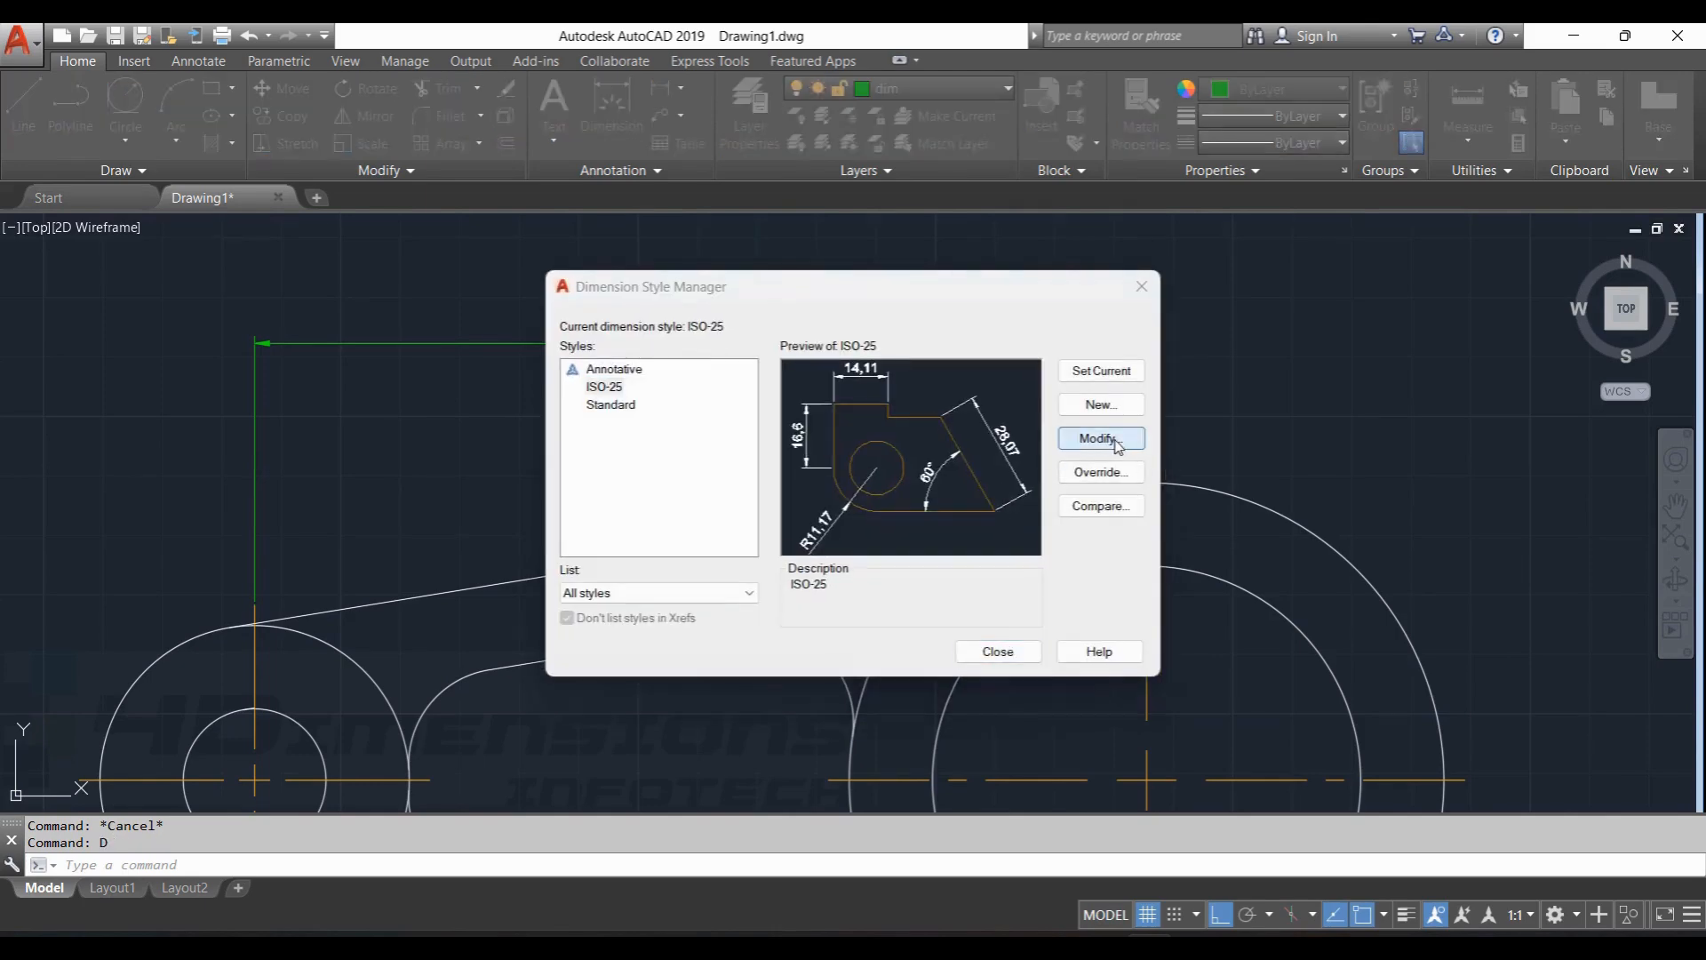
left_click(714, 249)
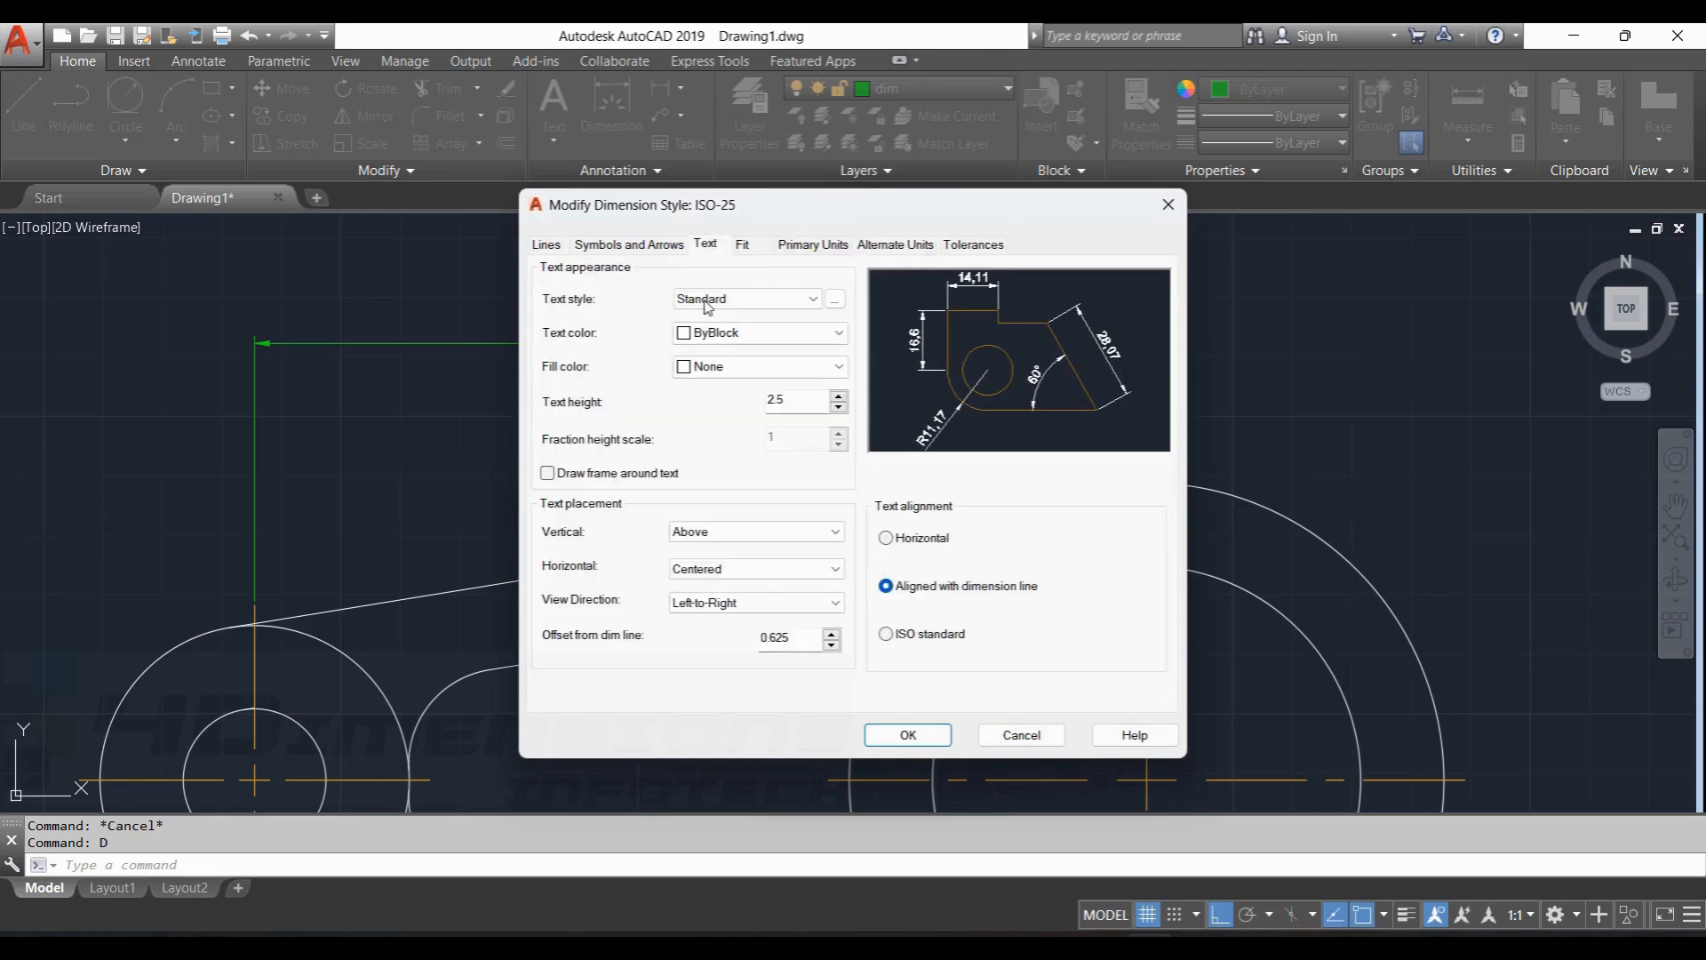
left_click(748, 335)
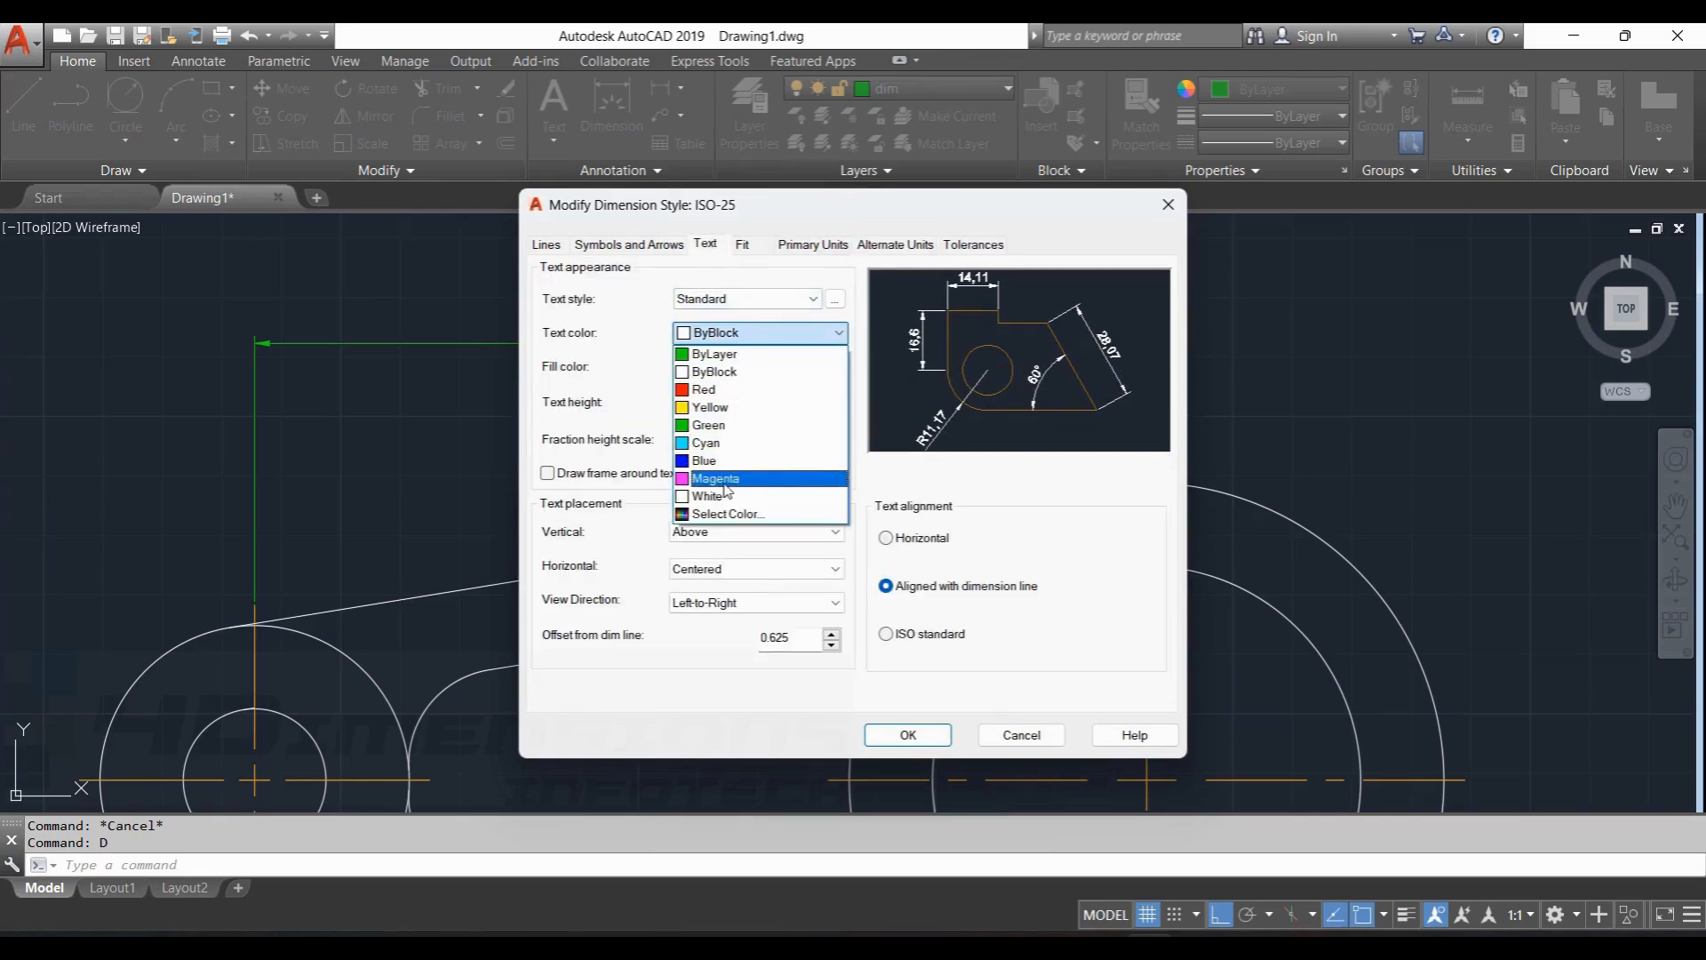
left_click(715, 444)
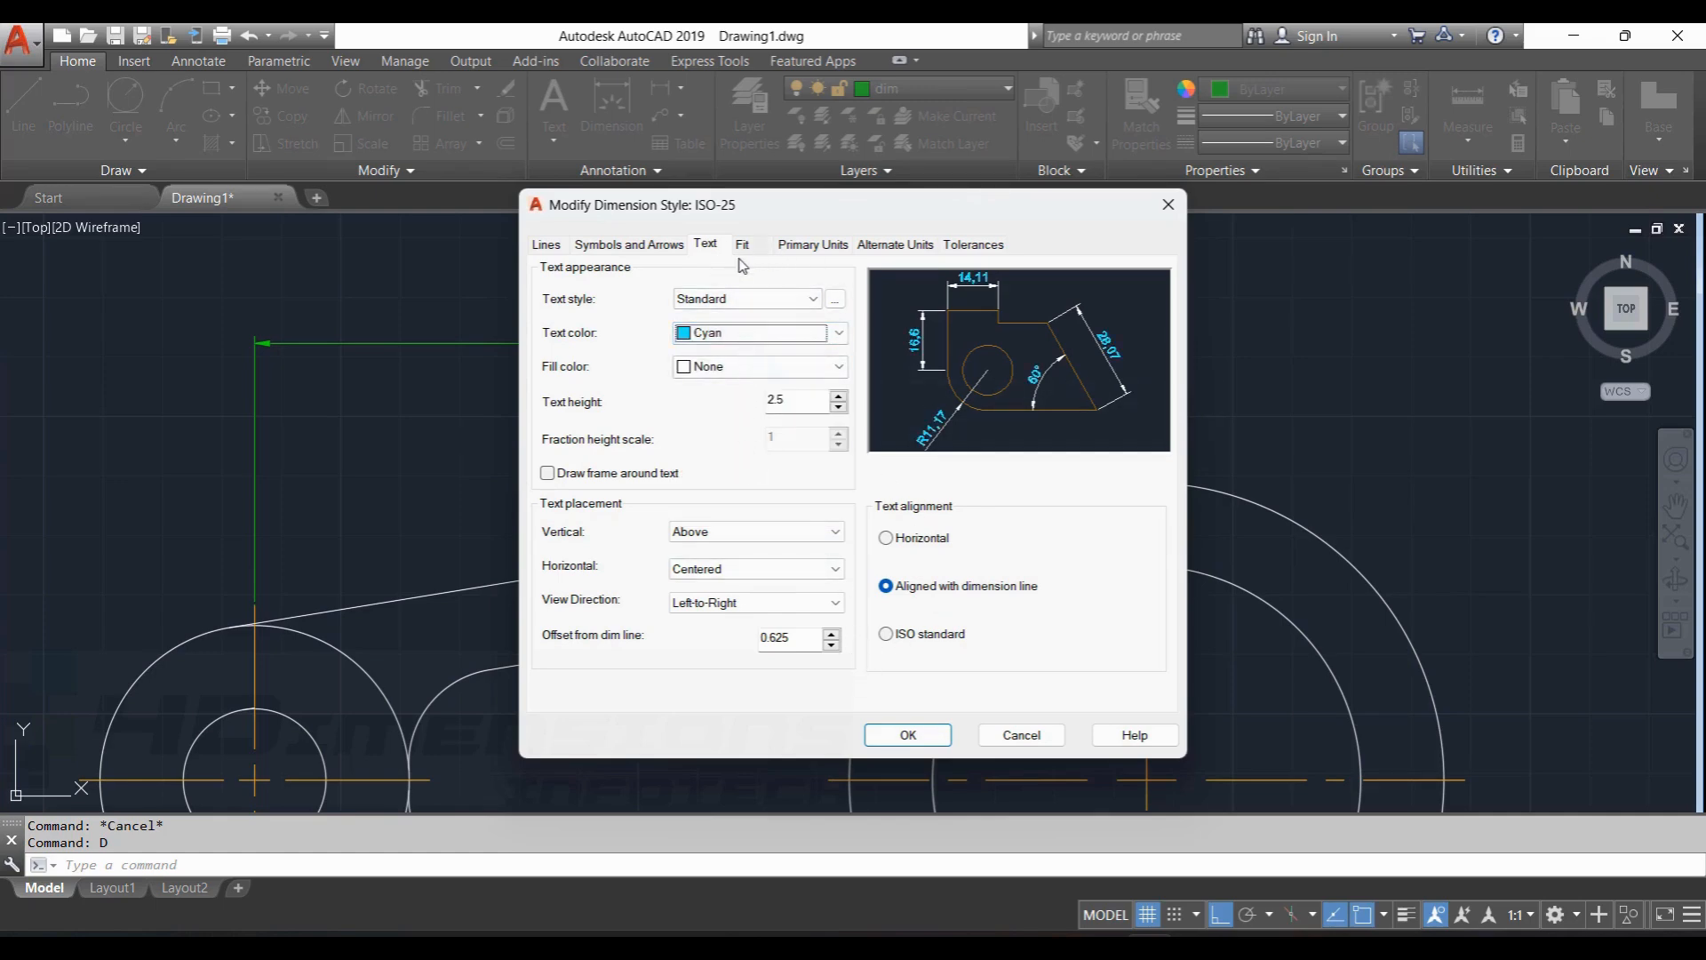
Check the style's arrow and text sizes, and set the overall scale for ISO-25 dimension features to 2.
left_click(667, 250)
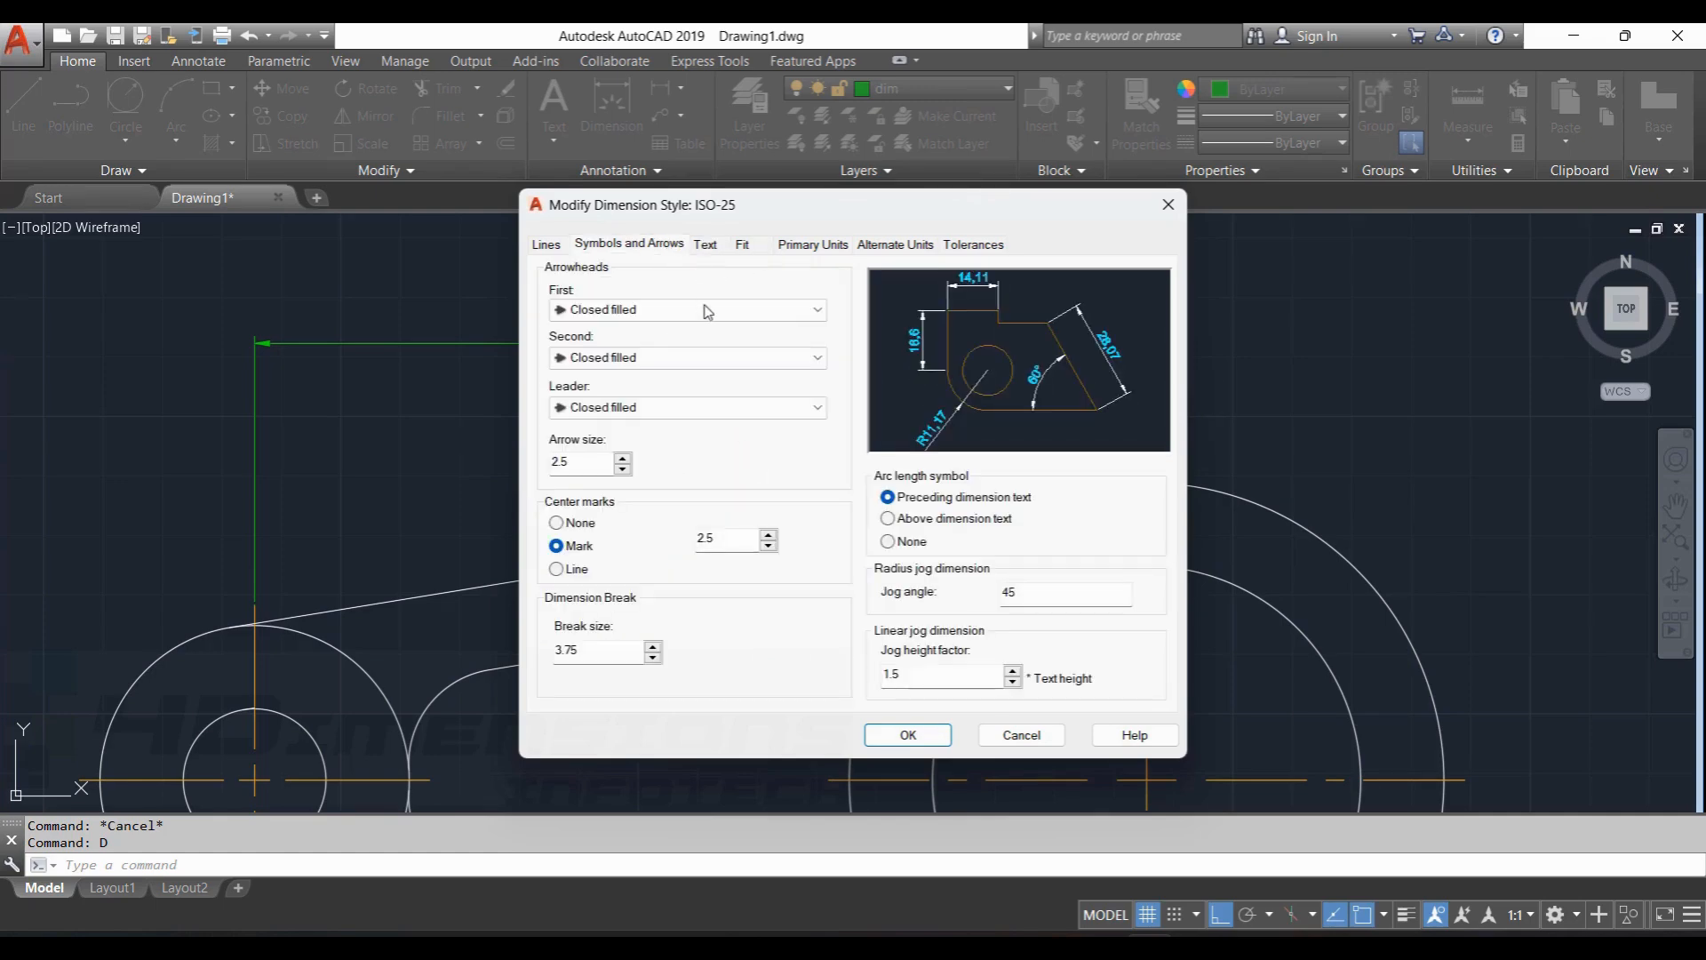
left_click(586, 464)
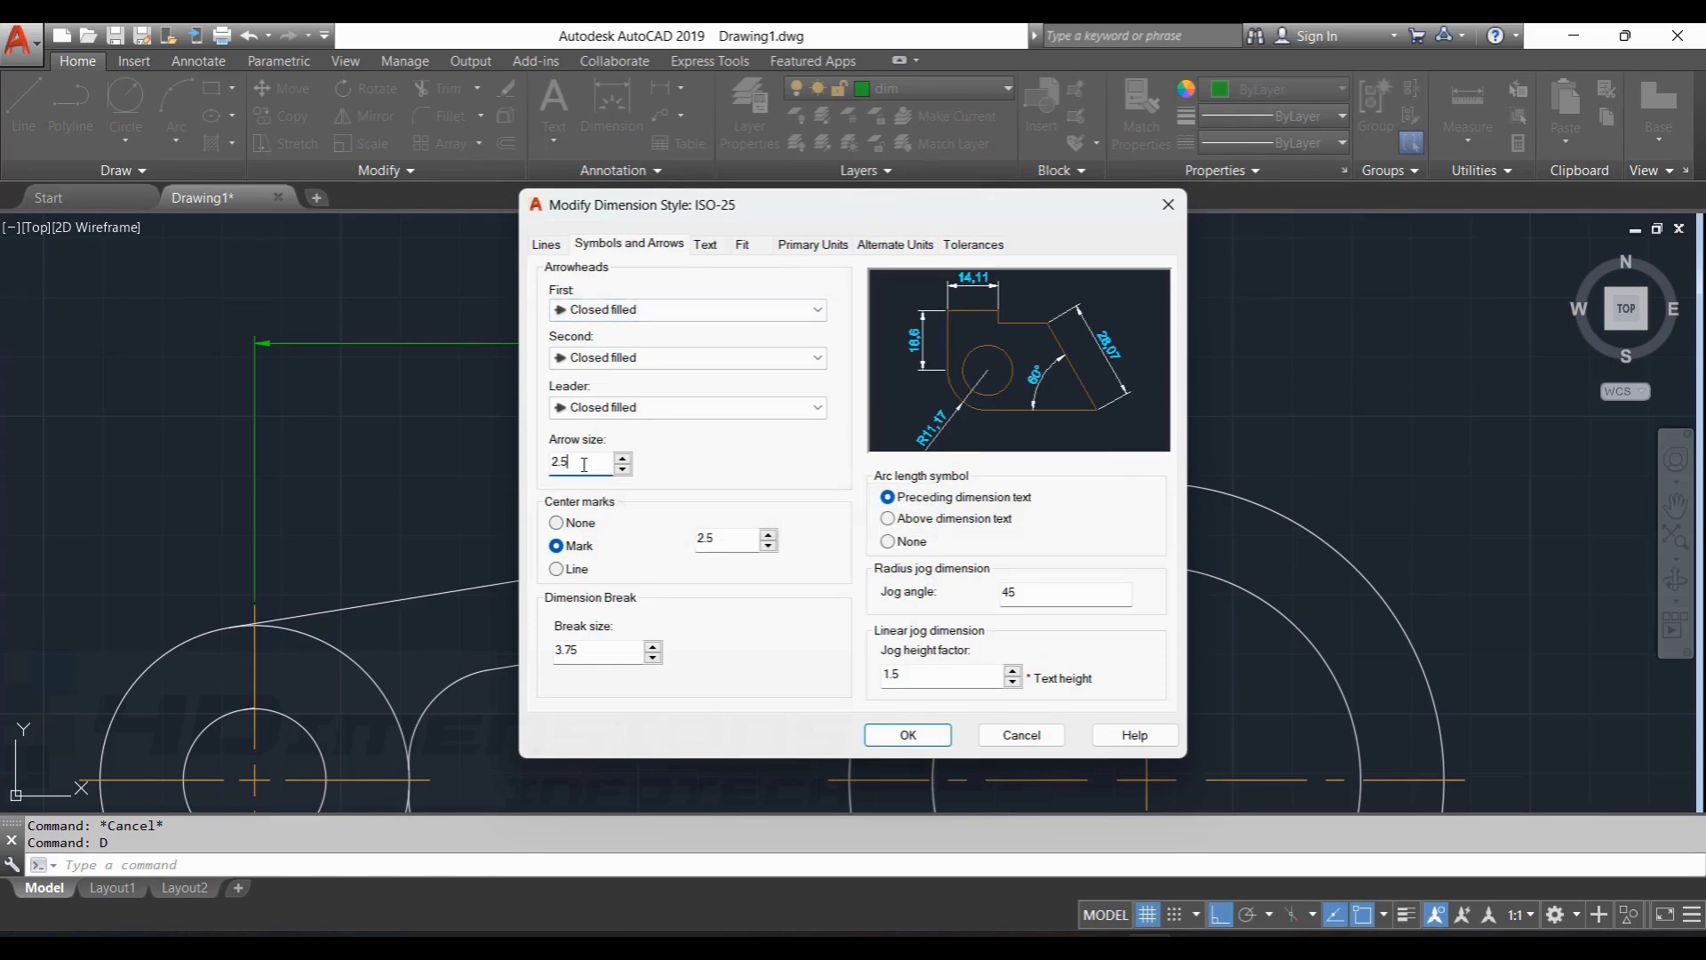
left_click(707, 245)
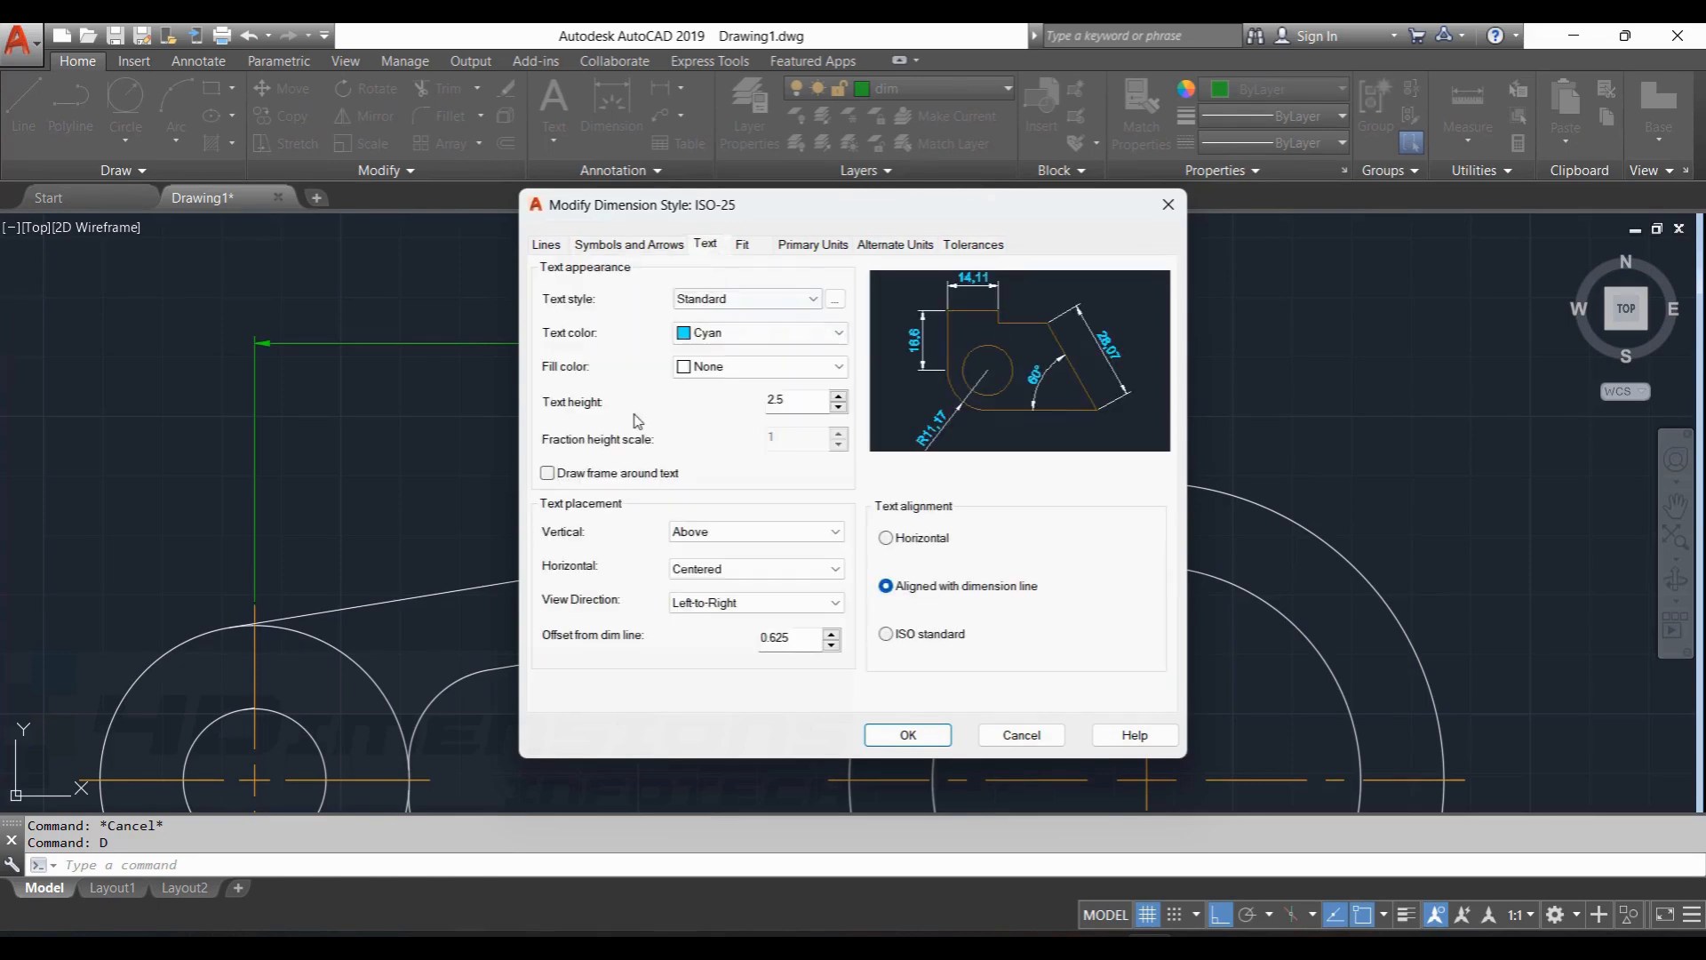
left_click(749, 249)
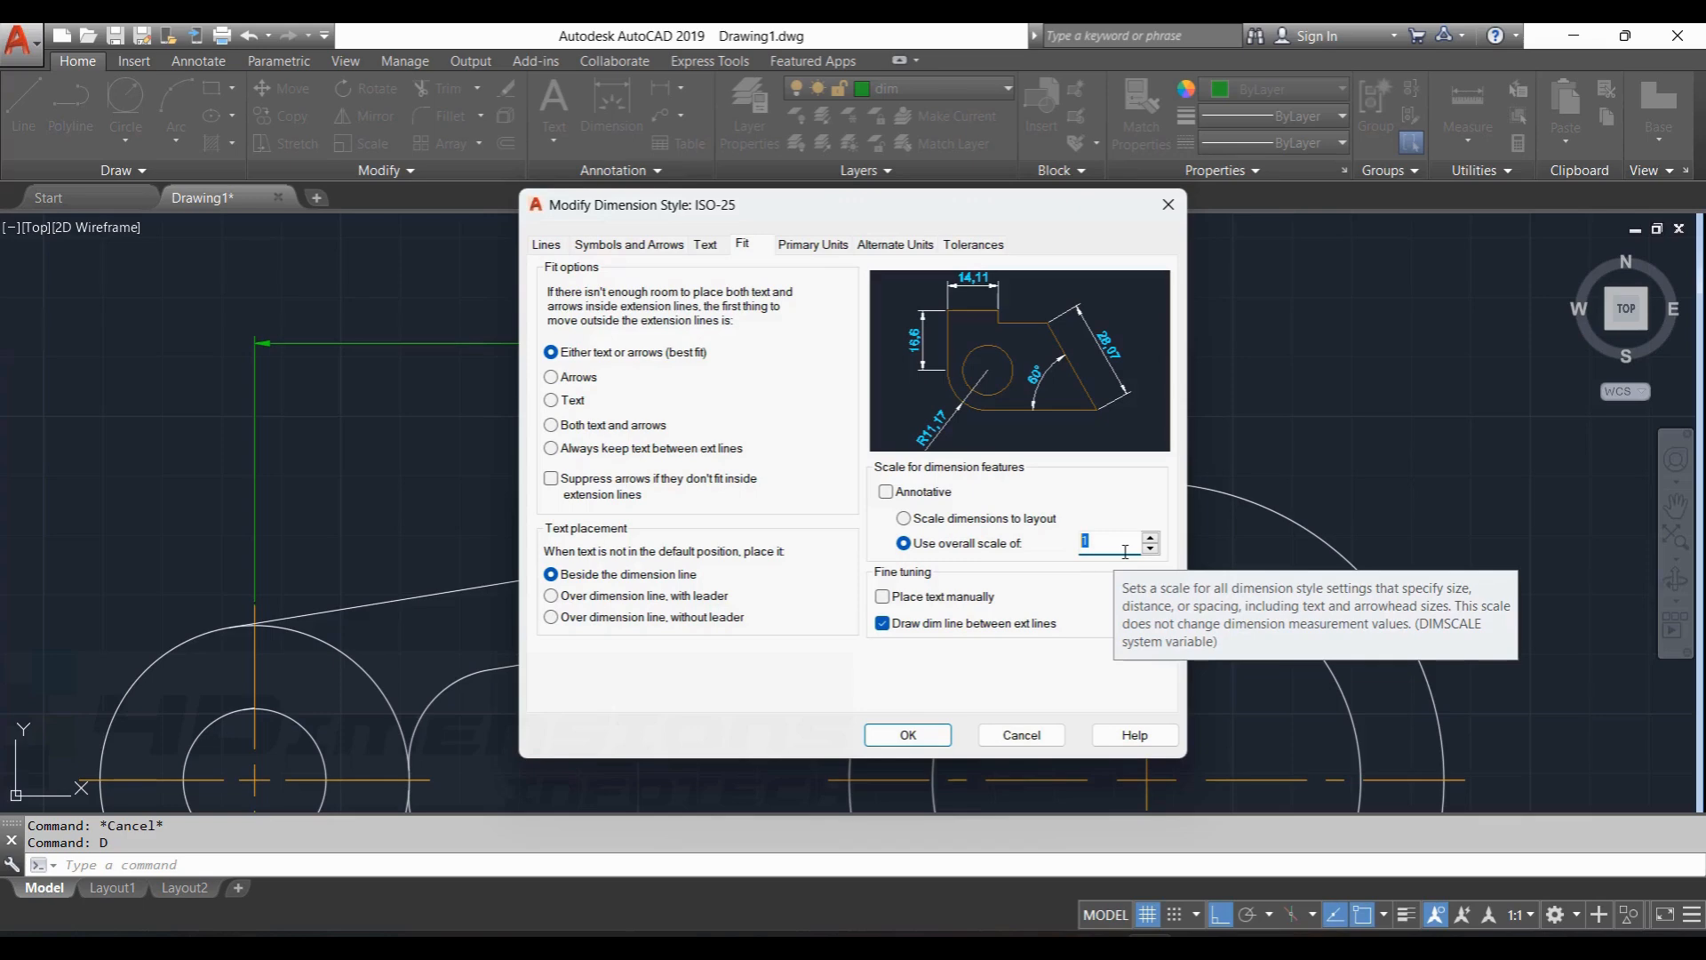
type("2")
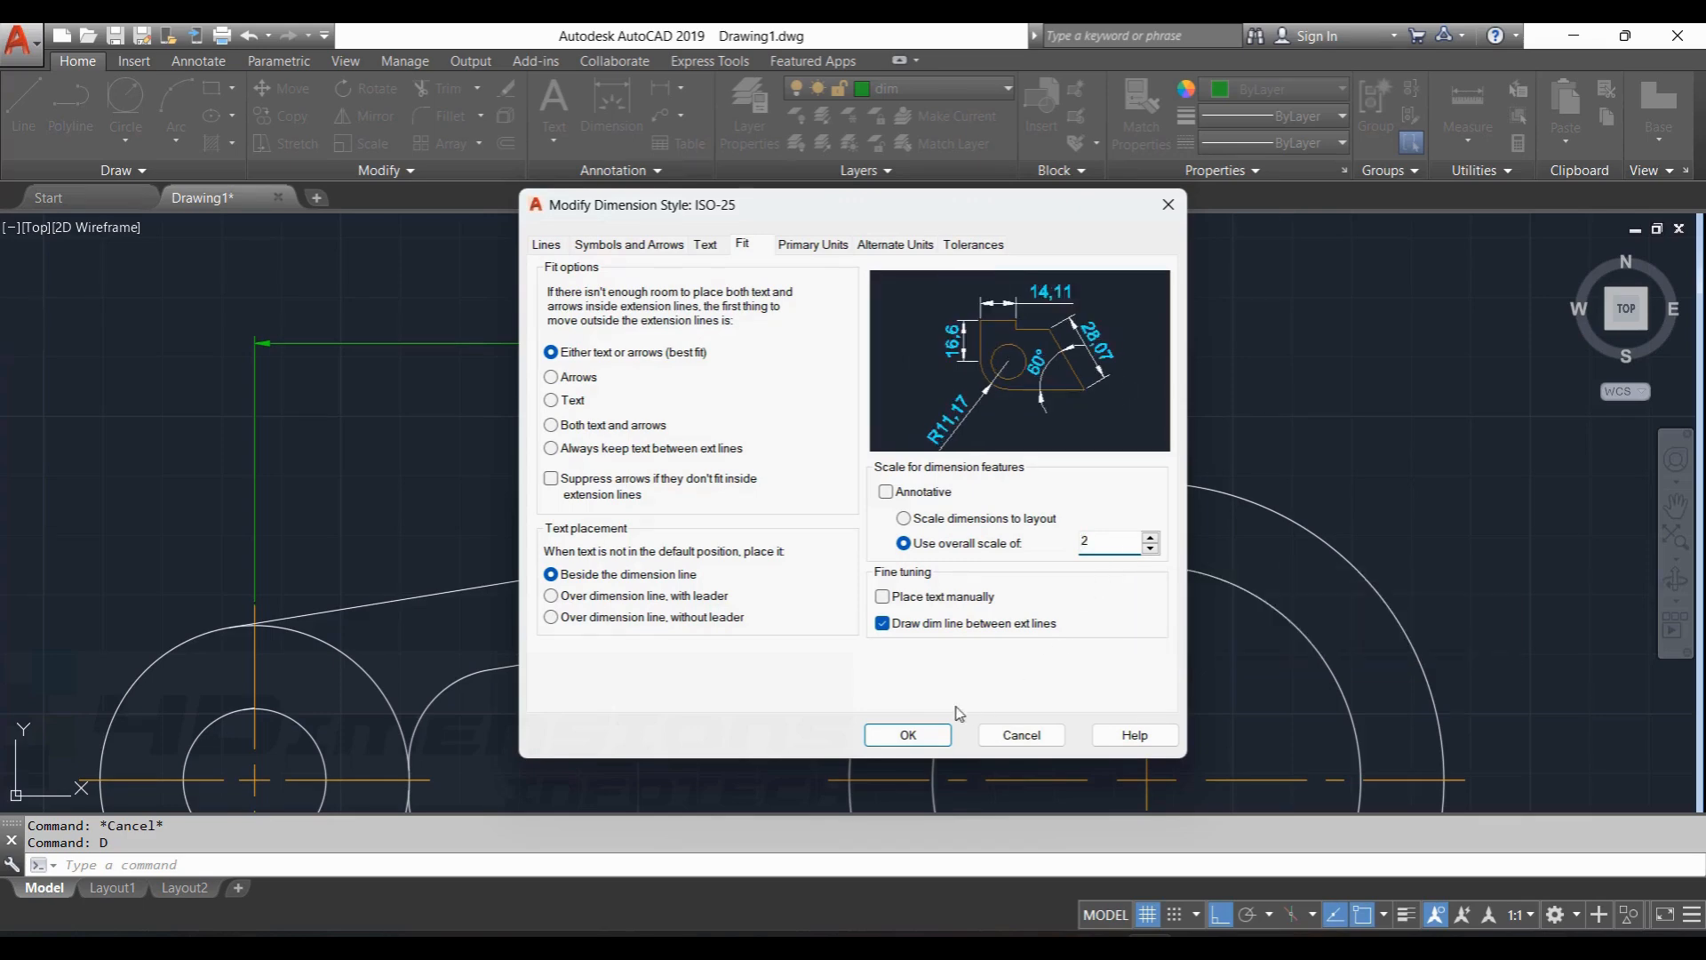
left_click(903, 740)
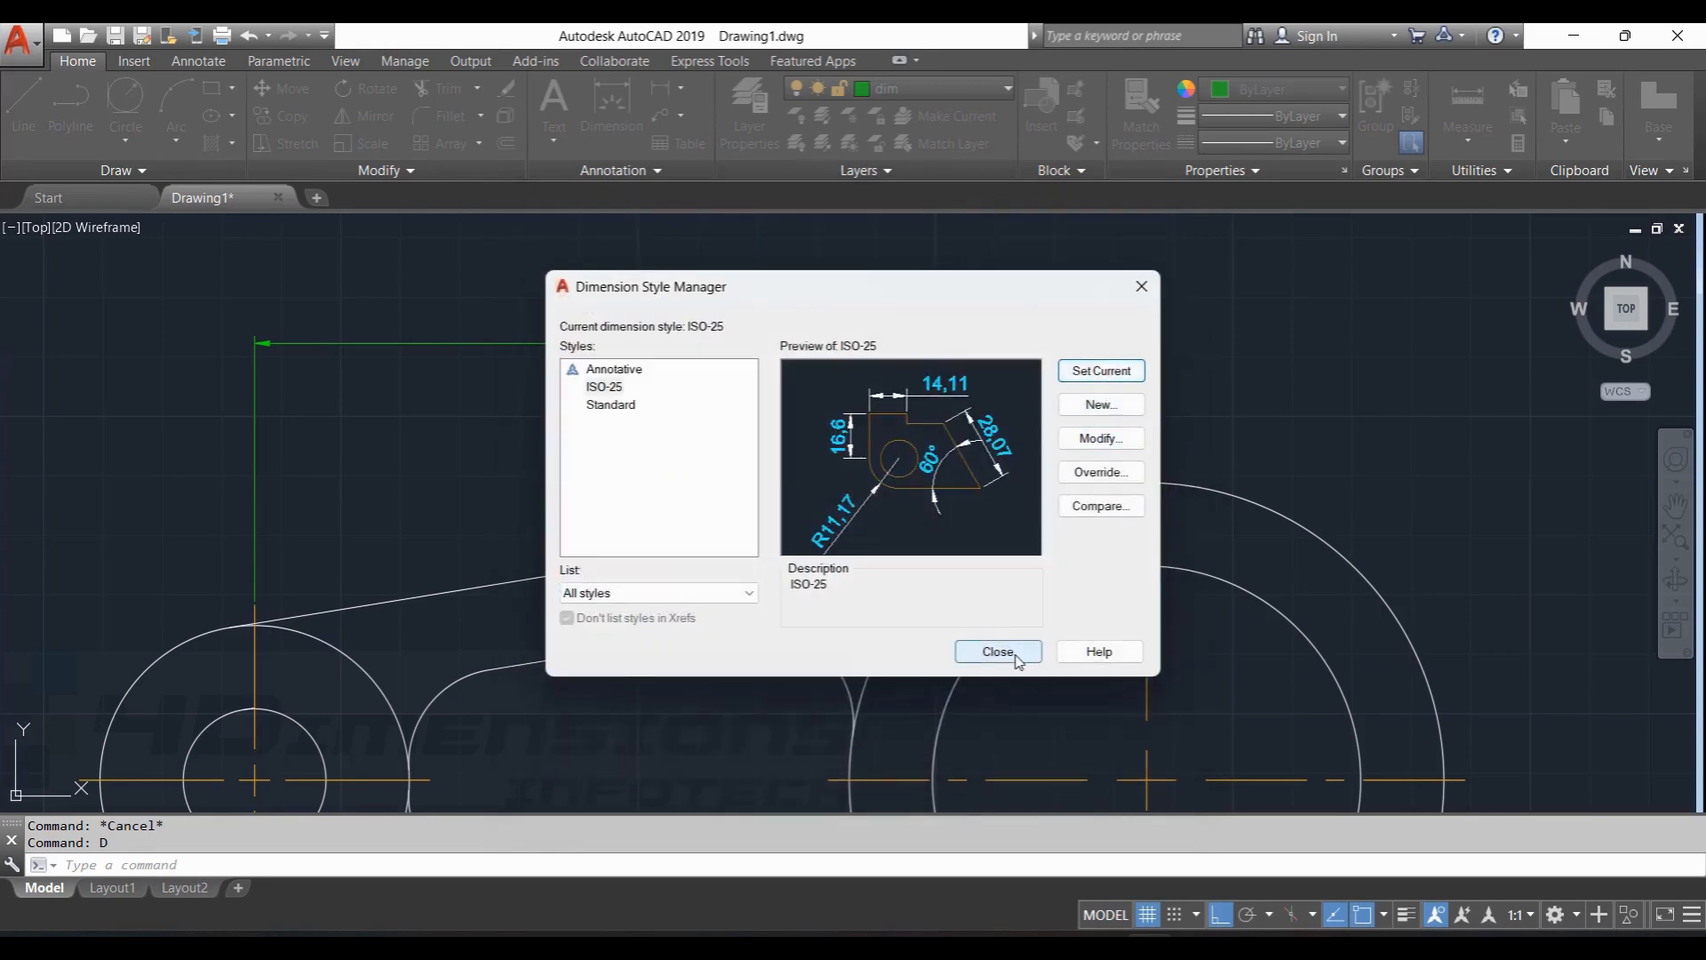
left_click(1016, 658)
Consult the reference PDF and add an aligned dimension between the pocket's lower straight edge and the lower tangent line.
scroll(968, 414, "down", 2)
middle_click_drag(857, 380, 830, 373)
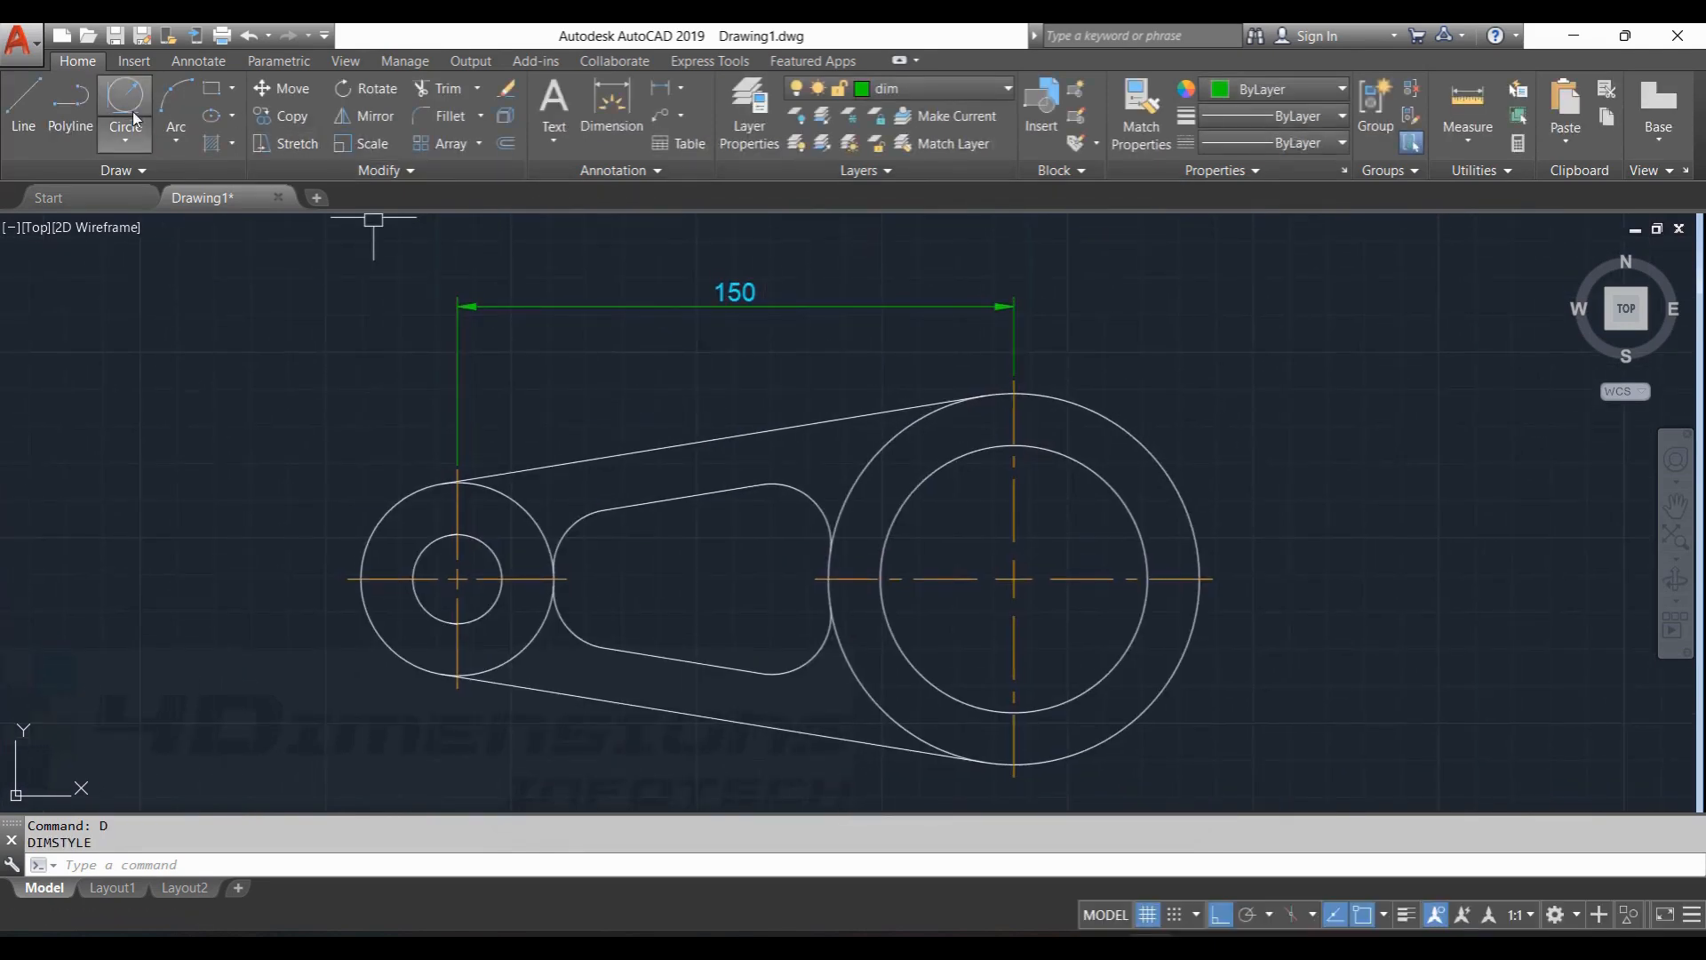
key("alt+Tab")
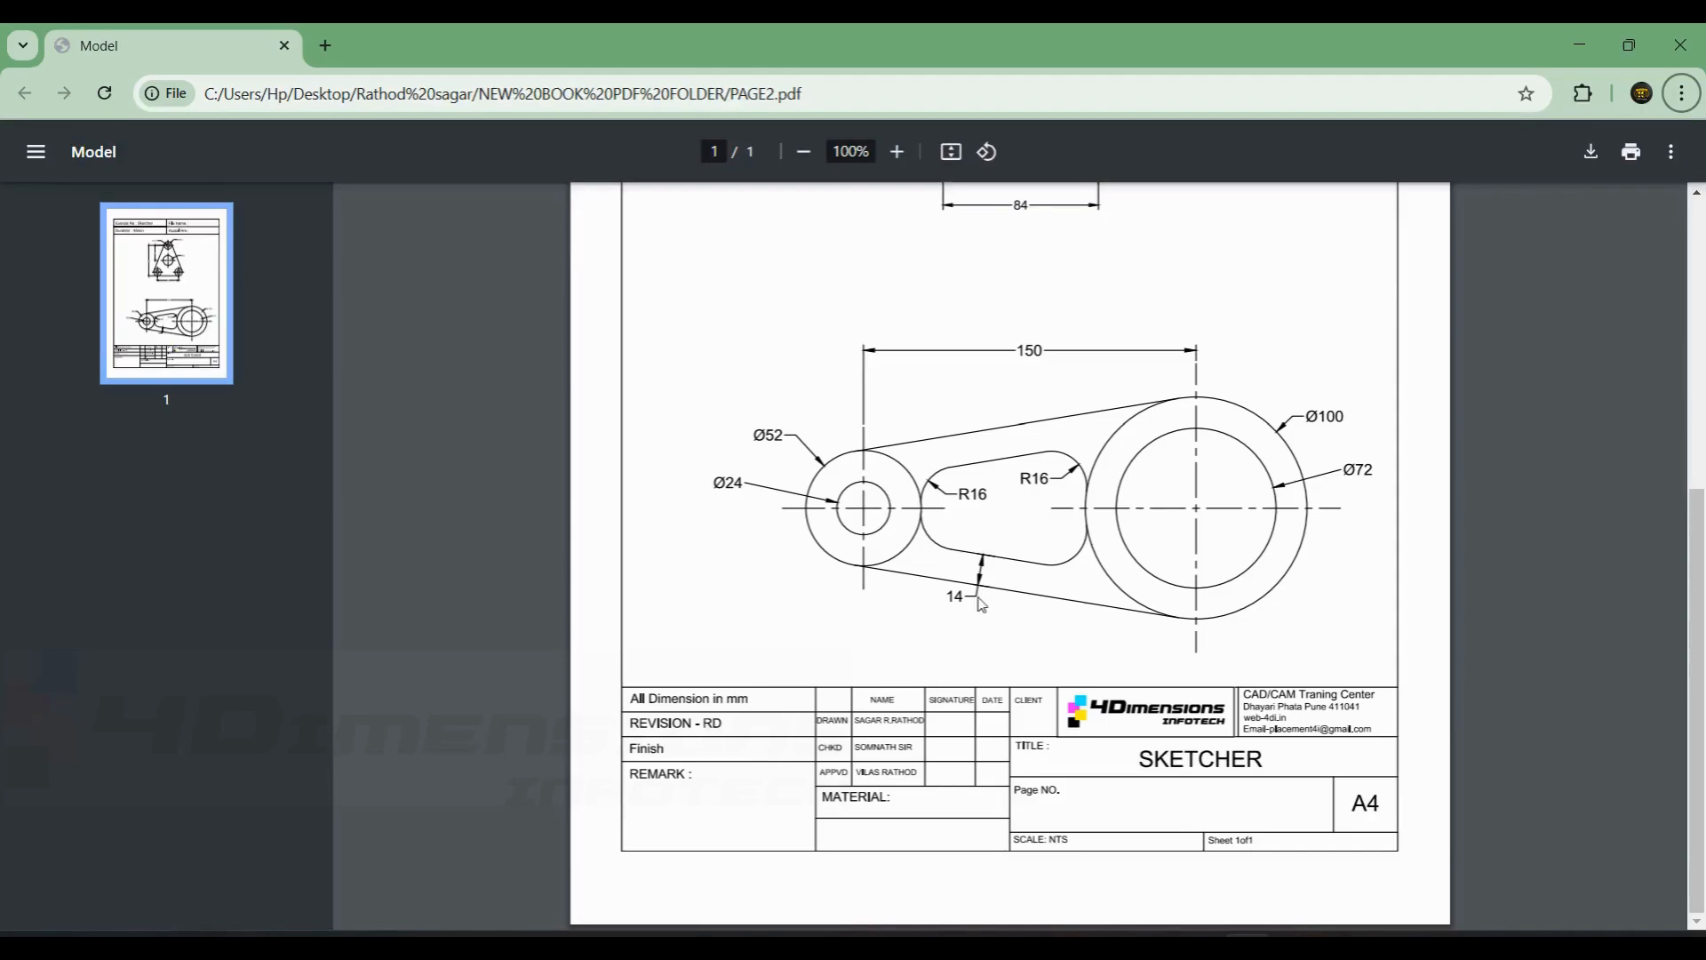
key("alt+Tab")
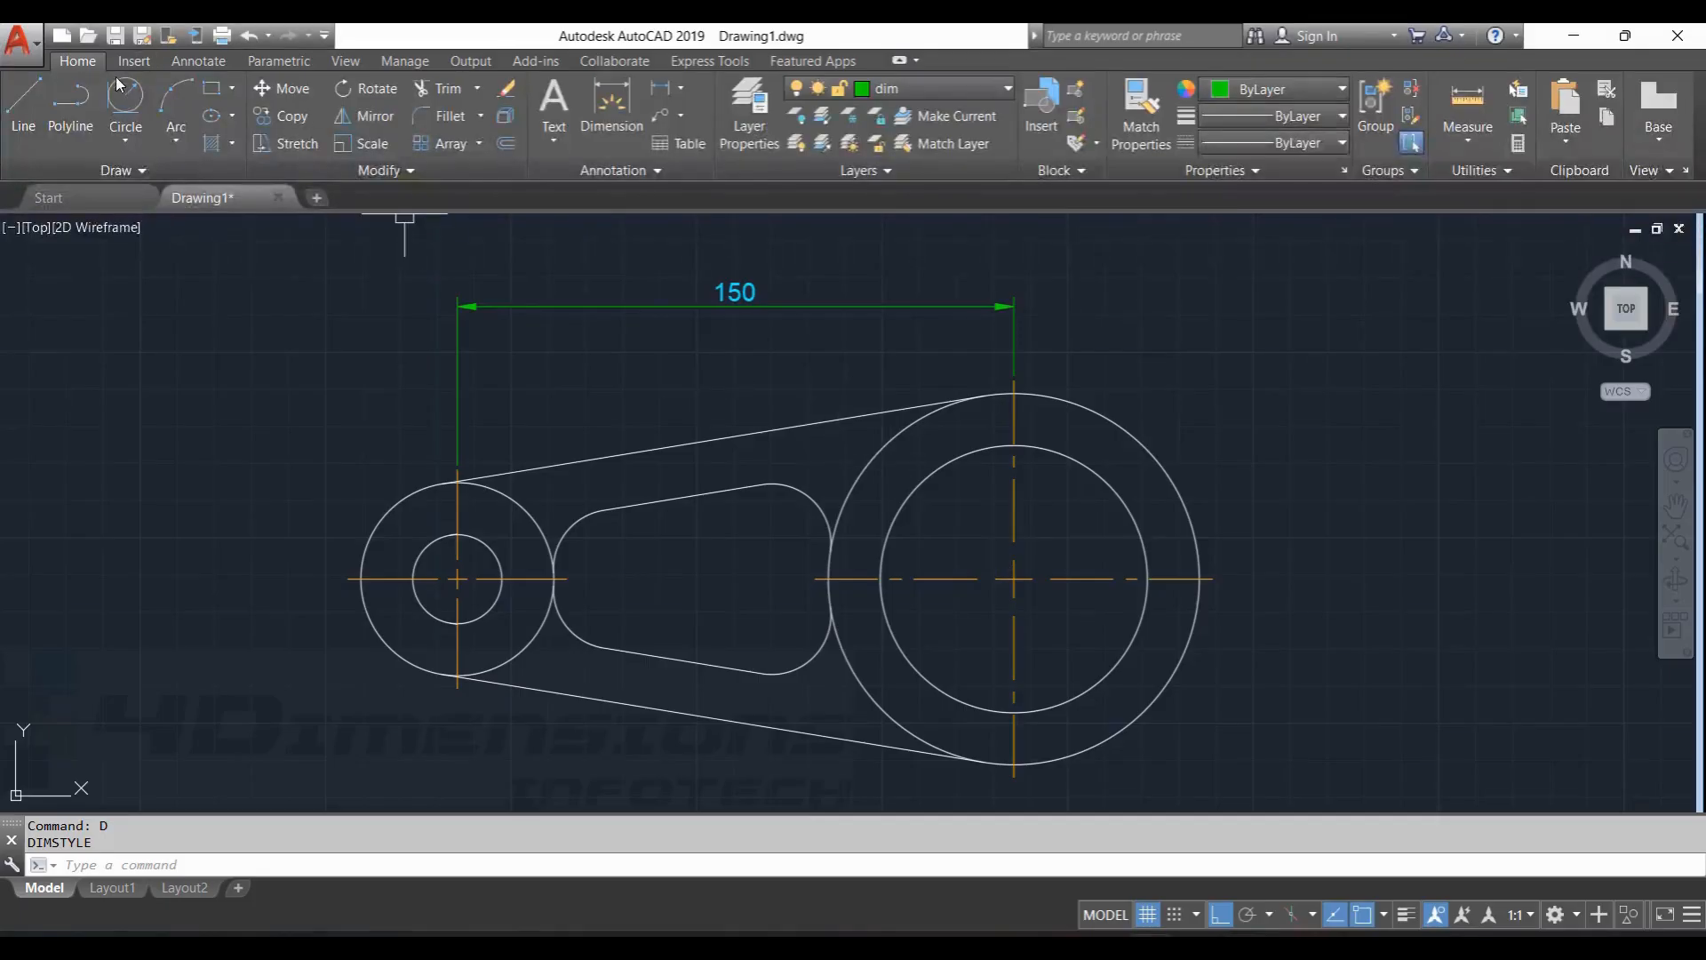
right_click(745, 433)
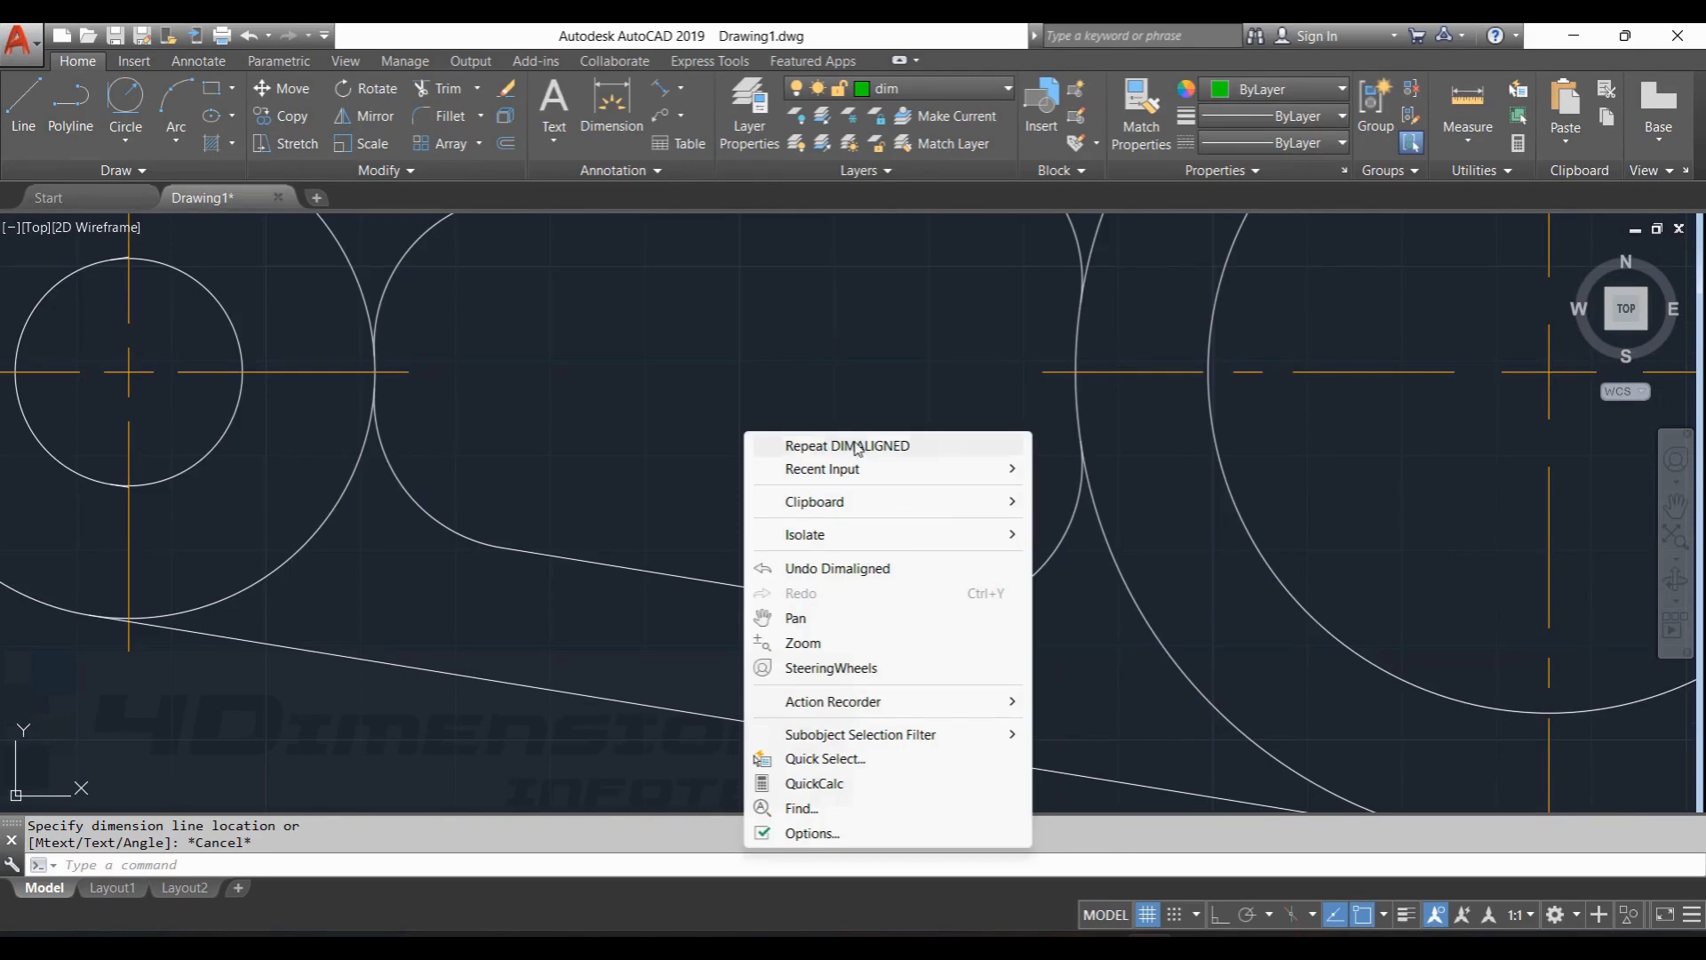
mouse_move(942, 468)
left_click(1112, 471)
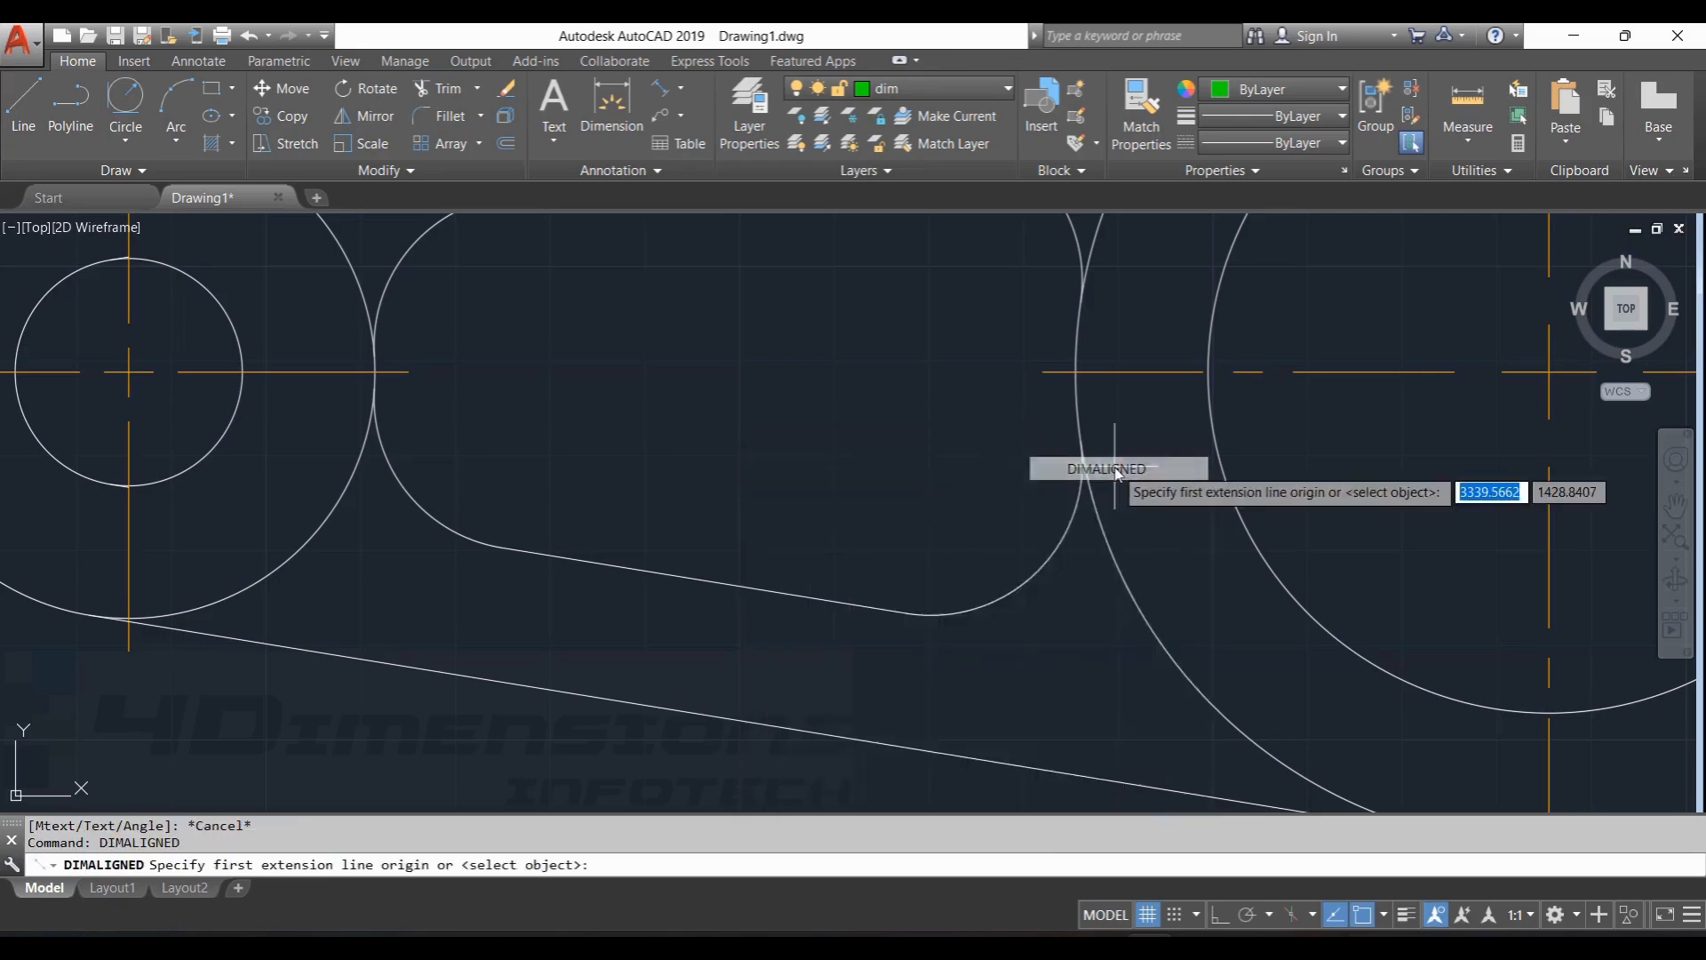
left_click(703, 581)
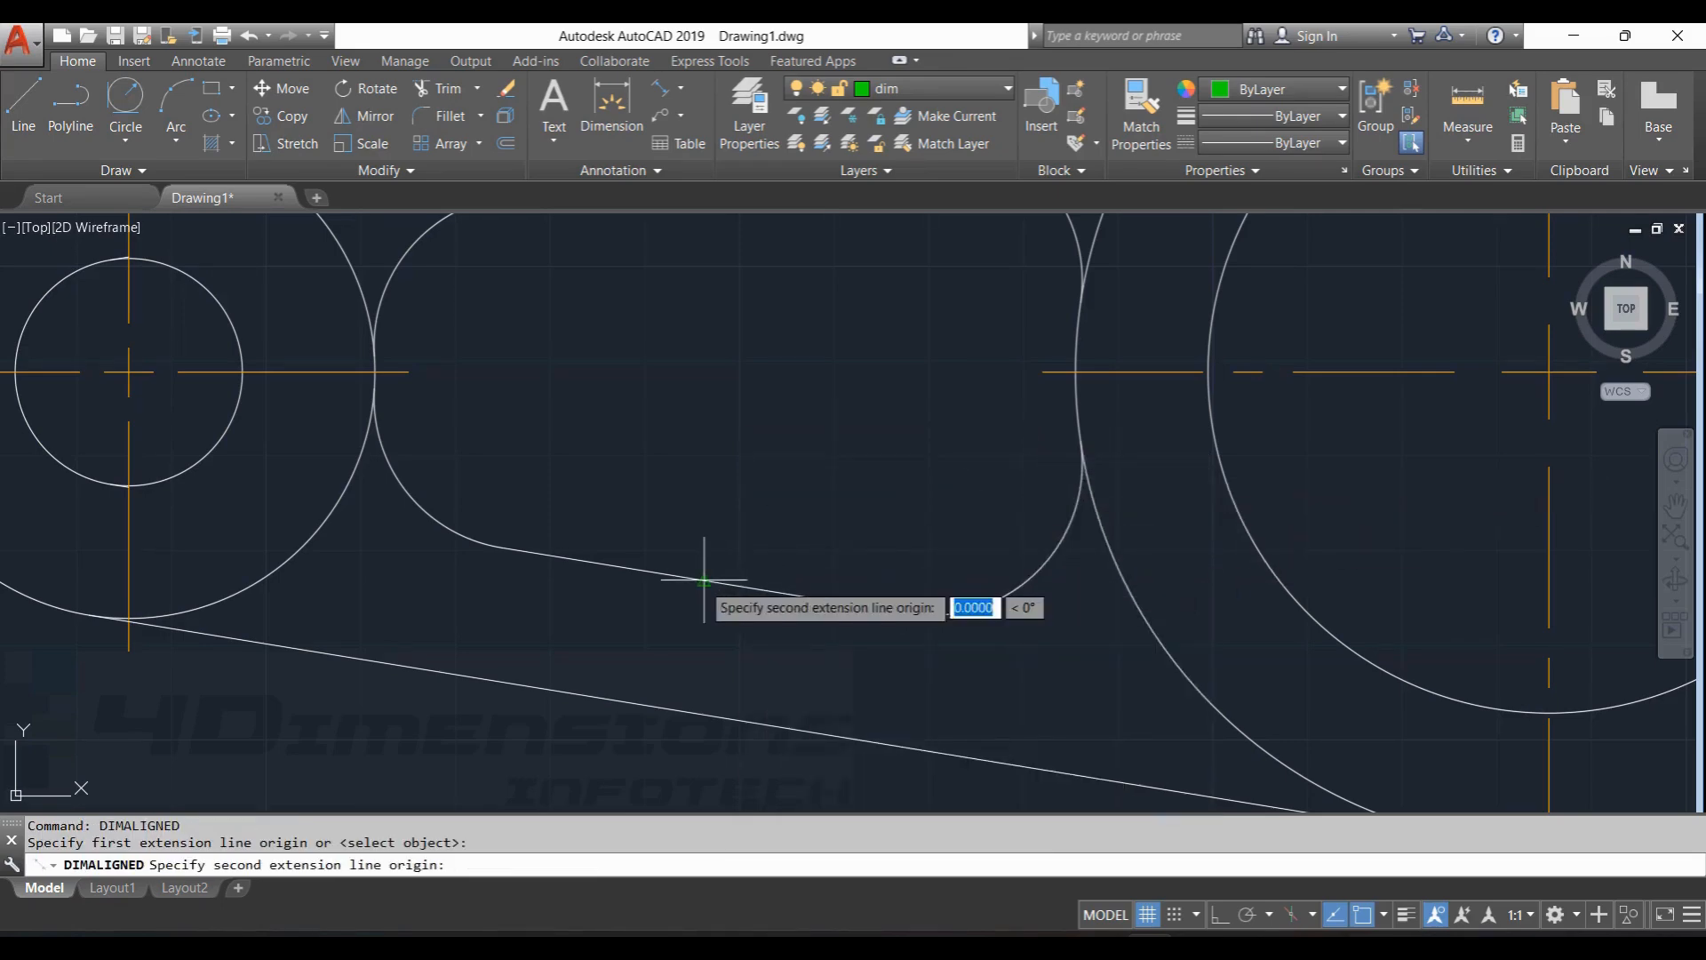
left_click(683, 711)
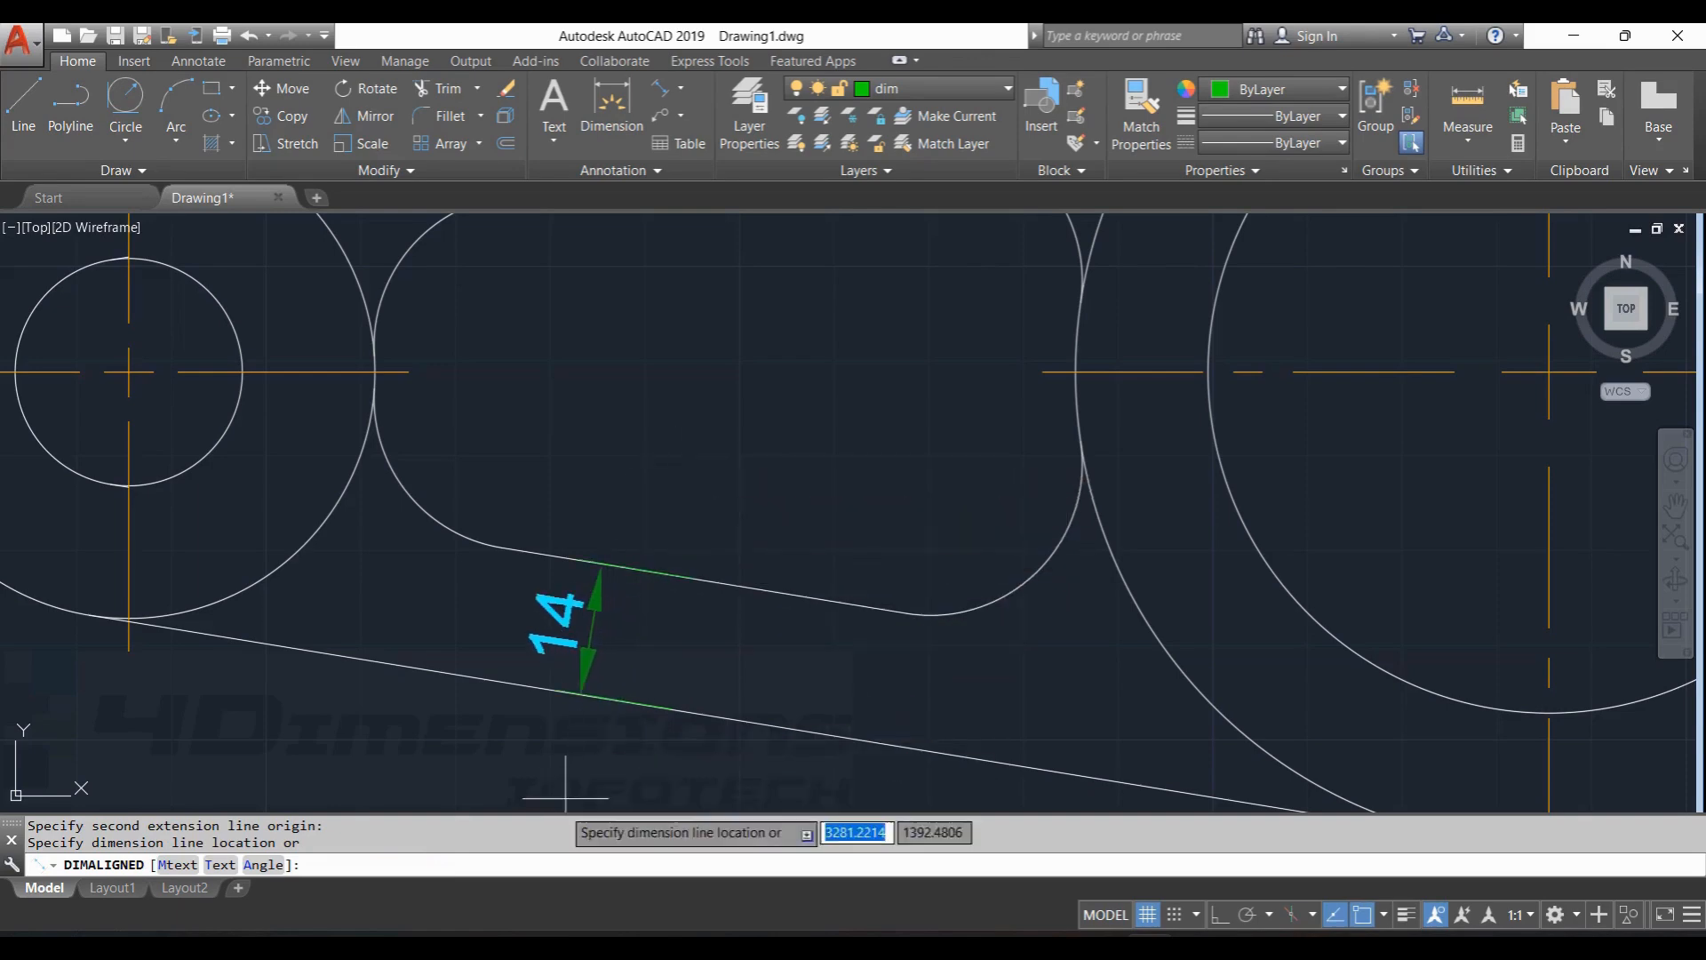
left_click(576, 764)
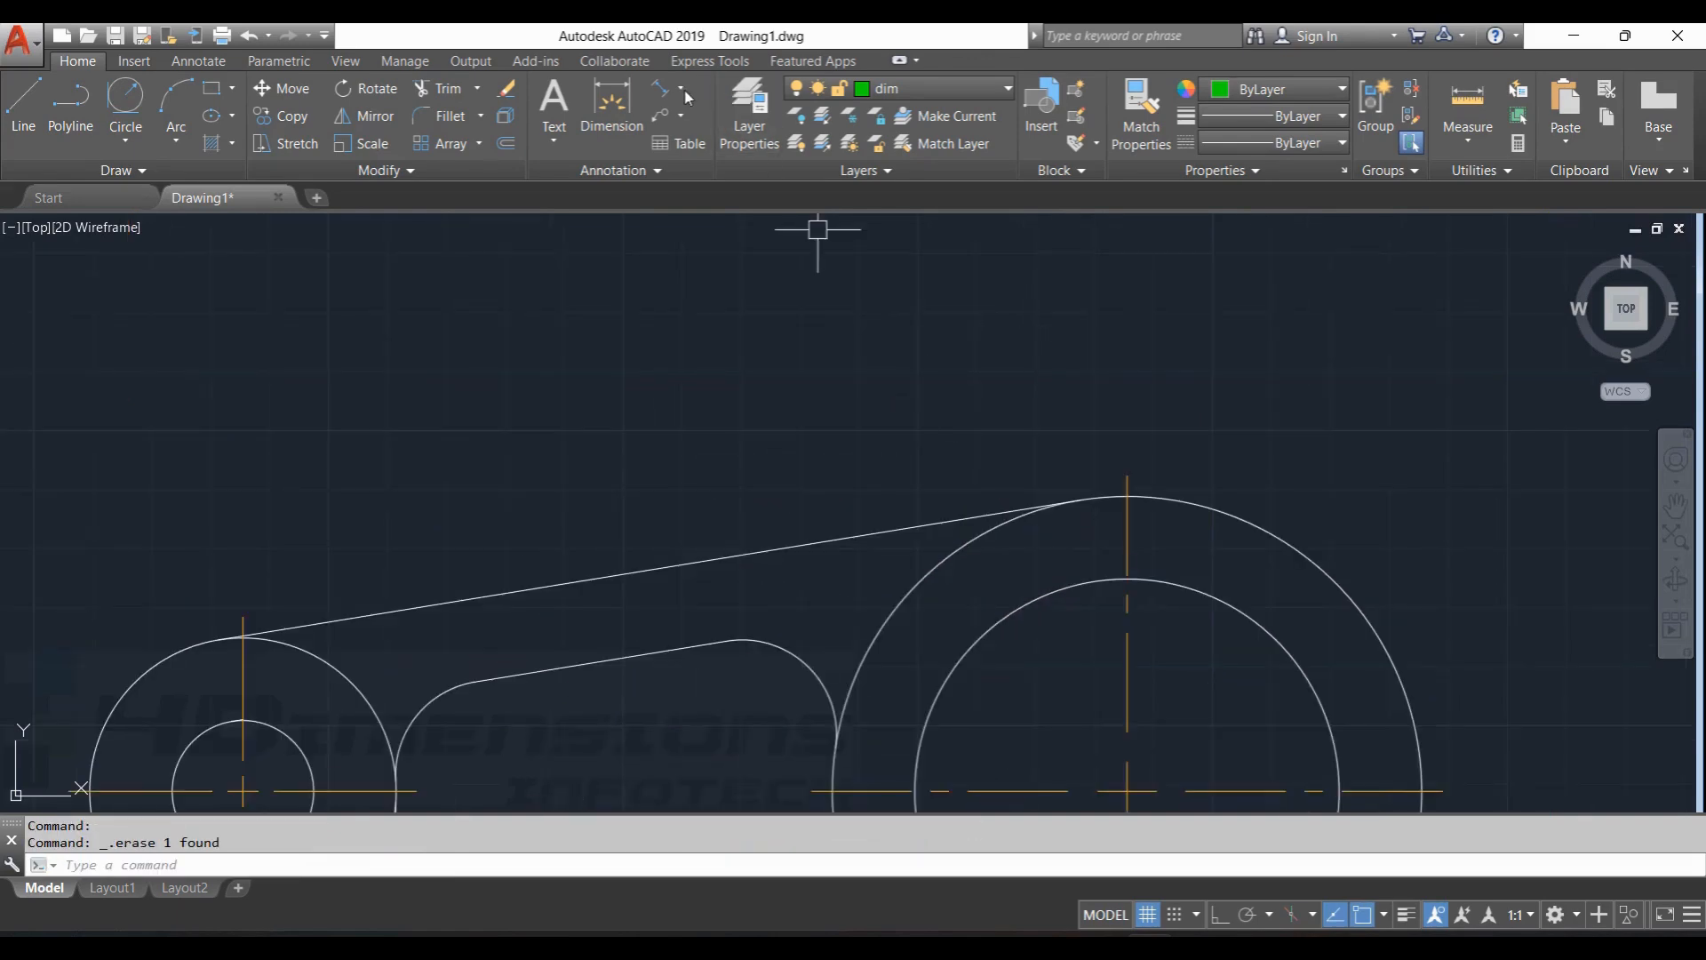
Add a horizontal linear dimension between the centres of the small and large bosses, placed above the link.
left_click(685, 92)
left_click(707, 121)
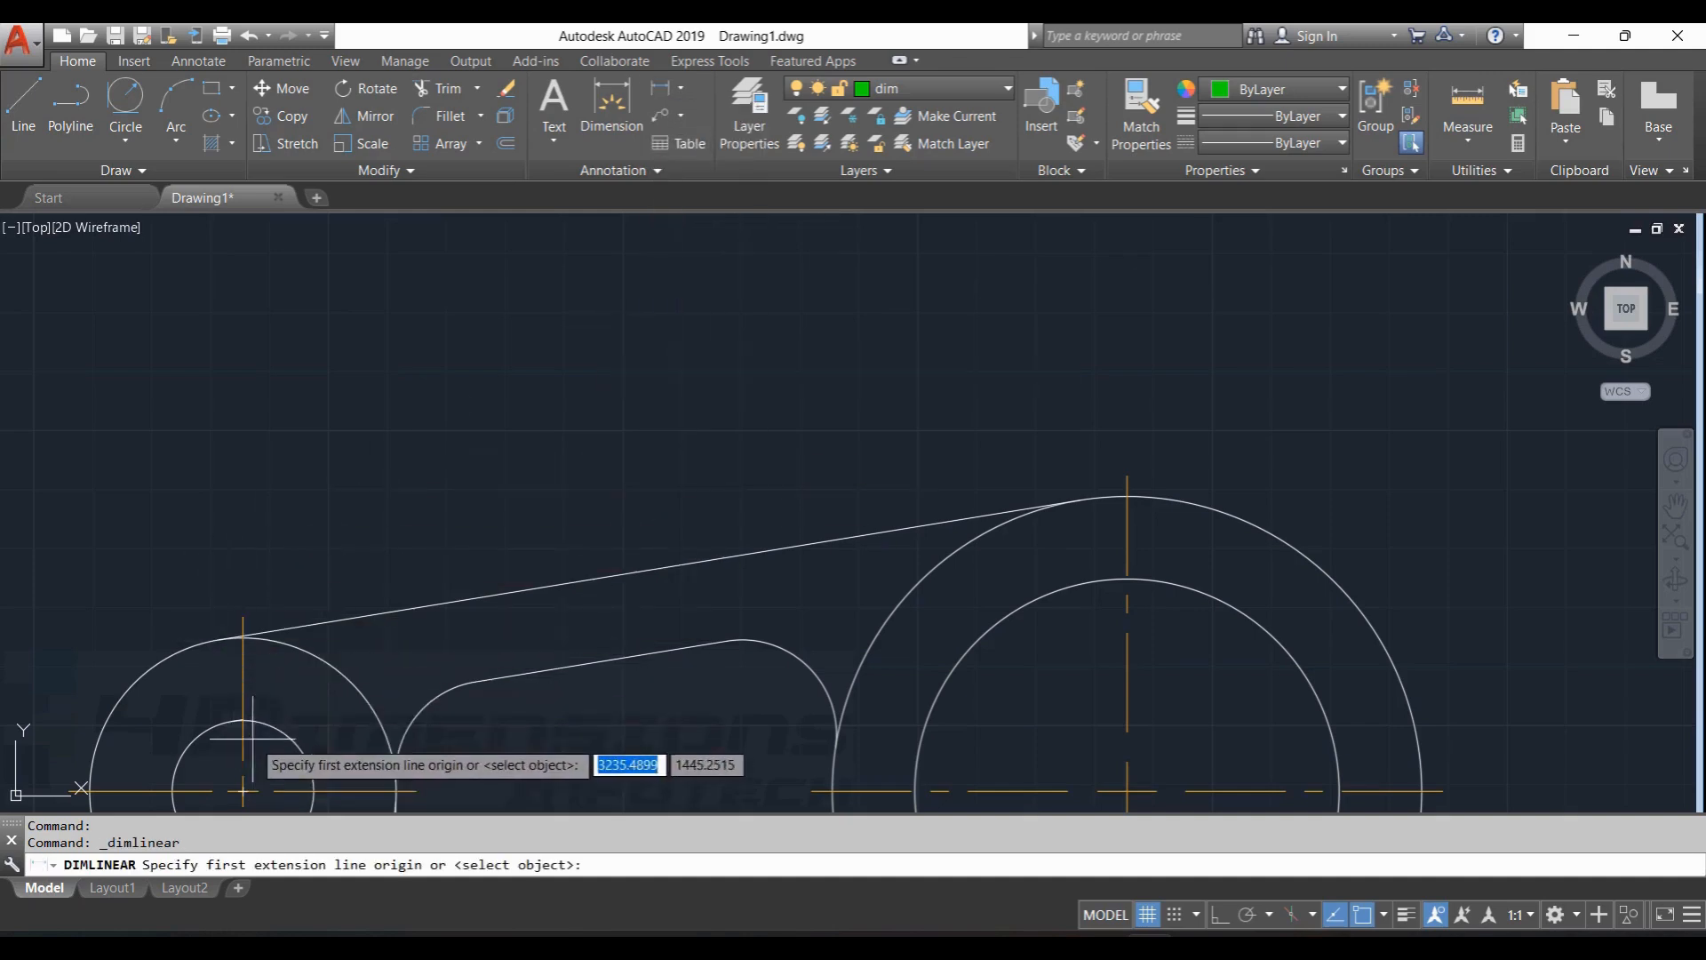
middle_click_drag(252, 737, 291, 580)
left_click(281, 632)
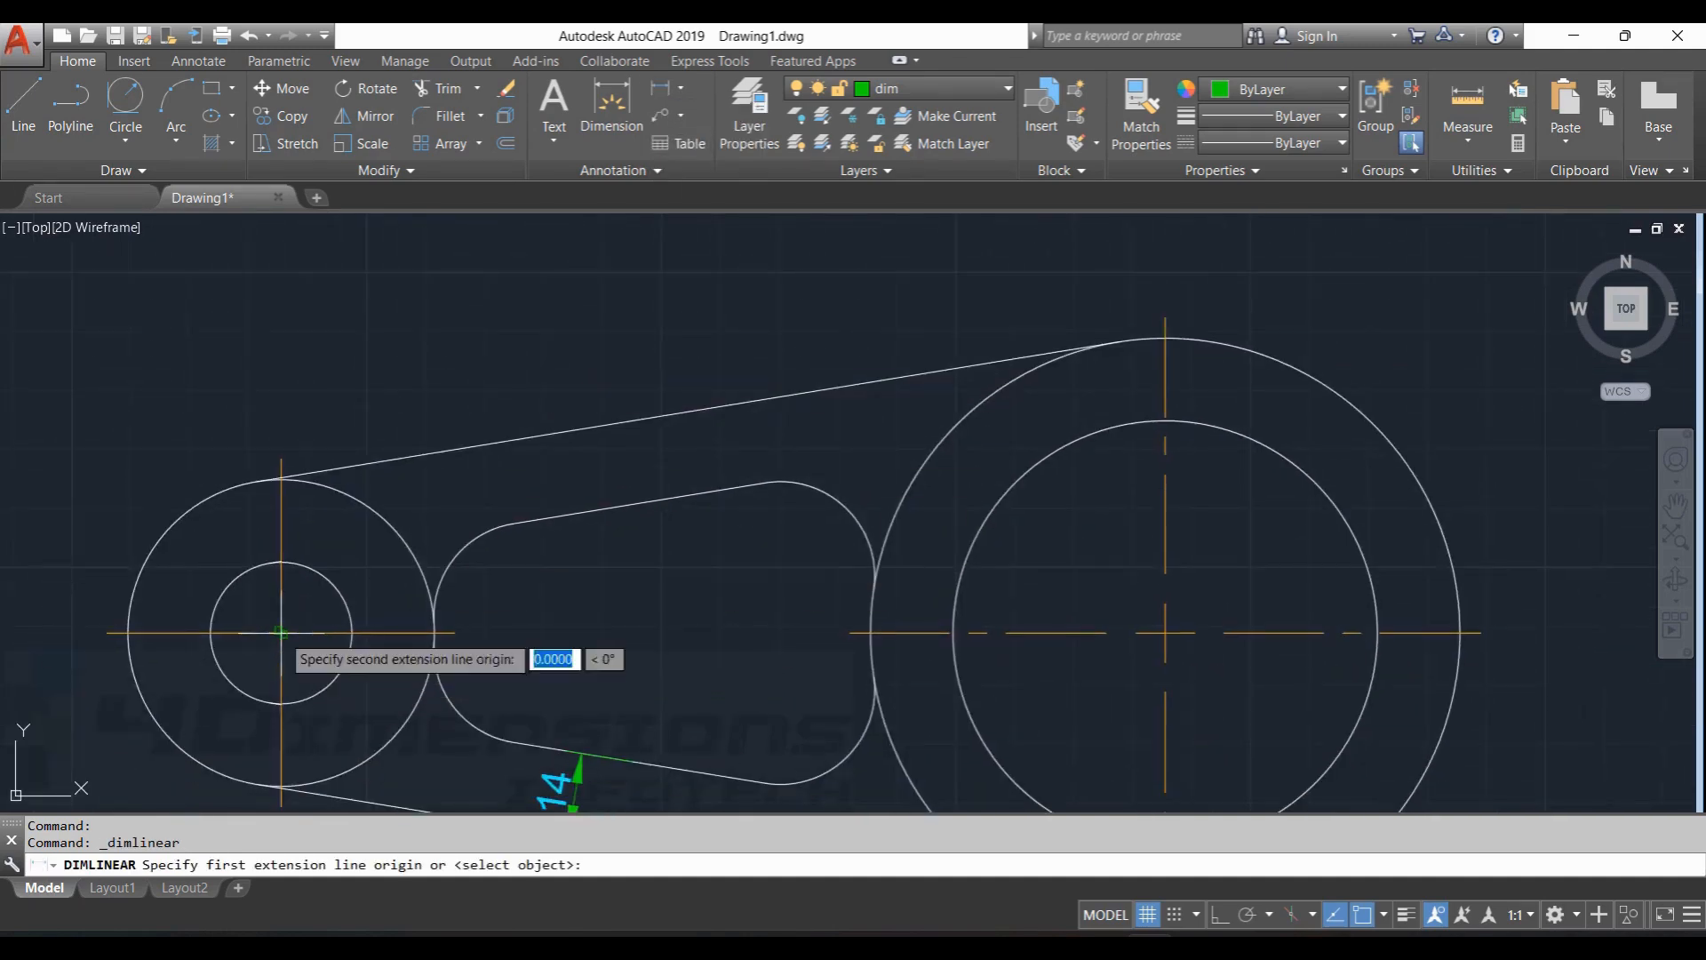
left_click(1164, 633)
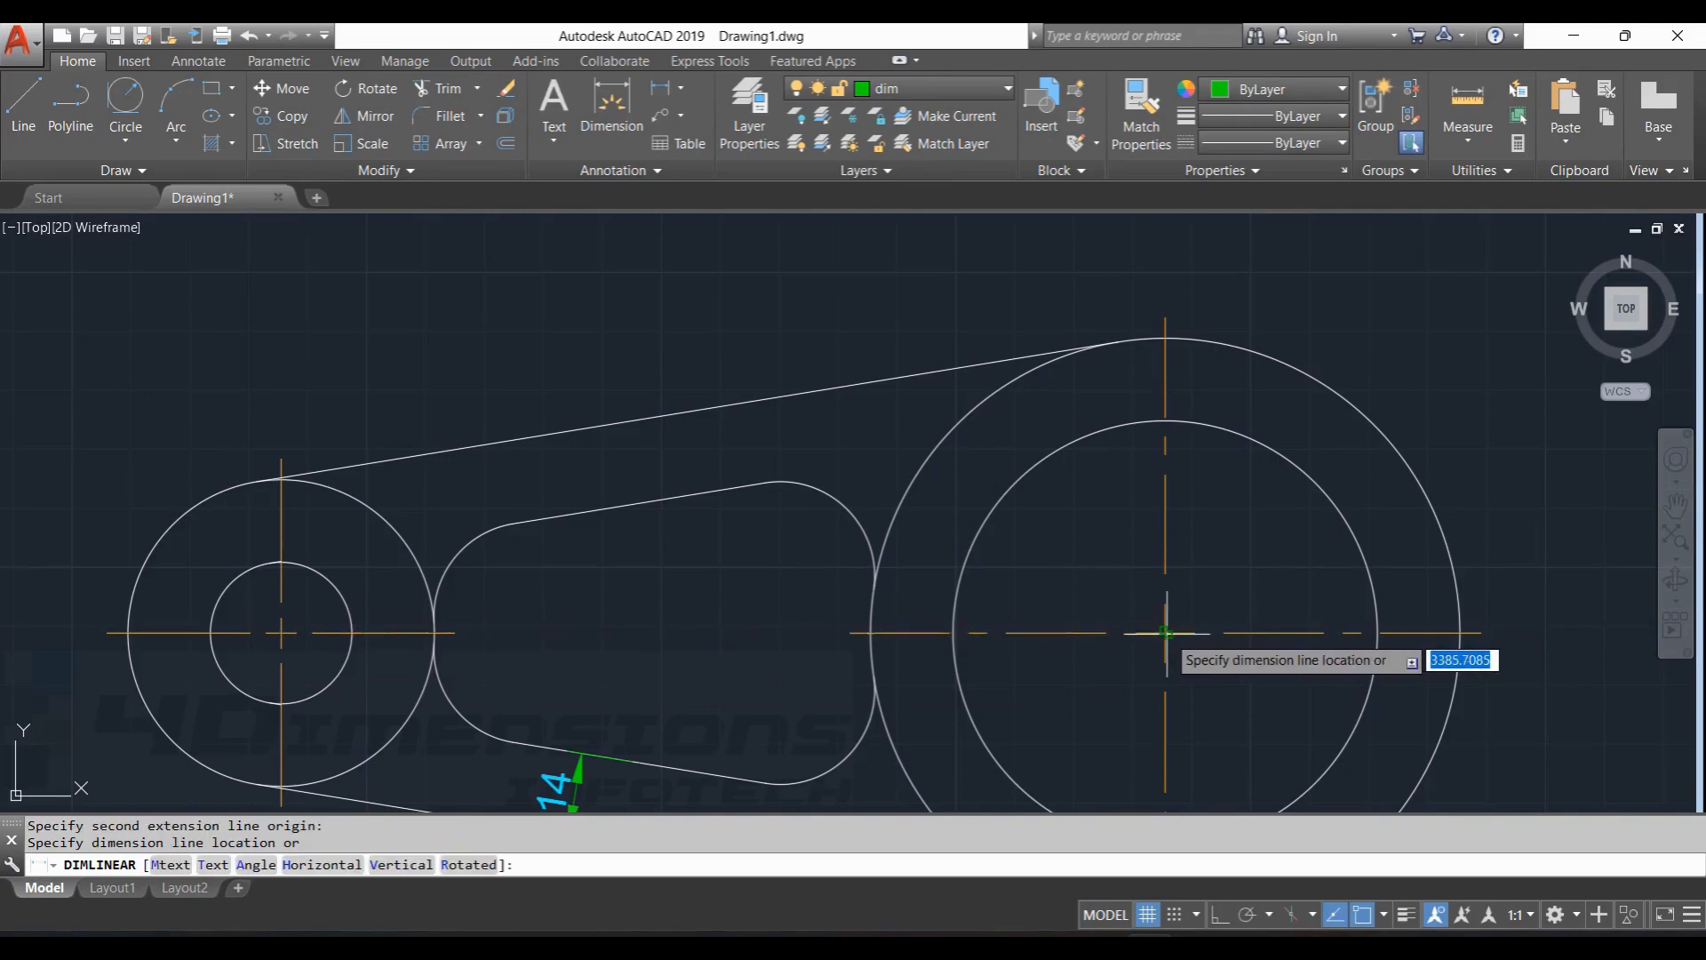
middle_click_drag(1053, 381, 1068, 559)
left_click(1099, 379)
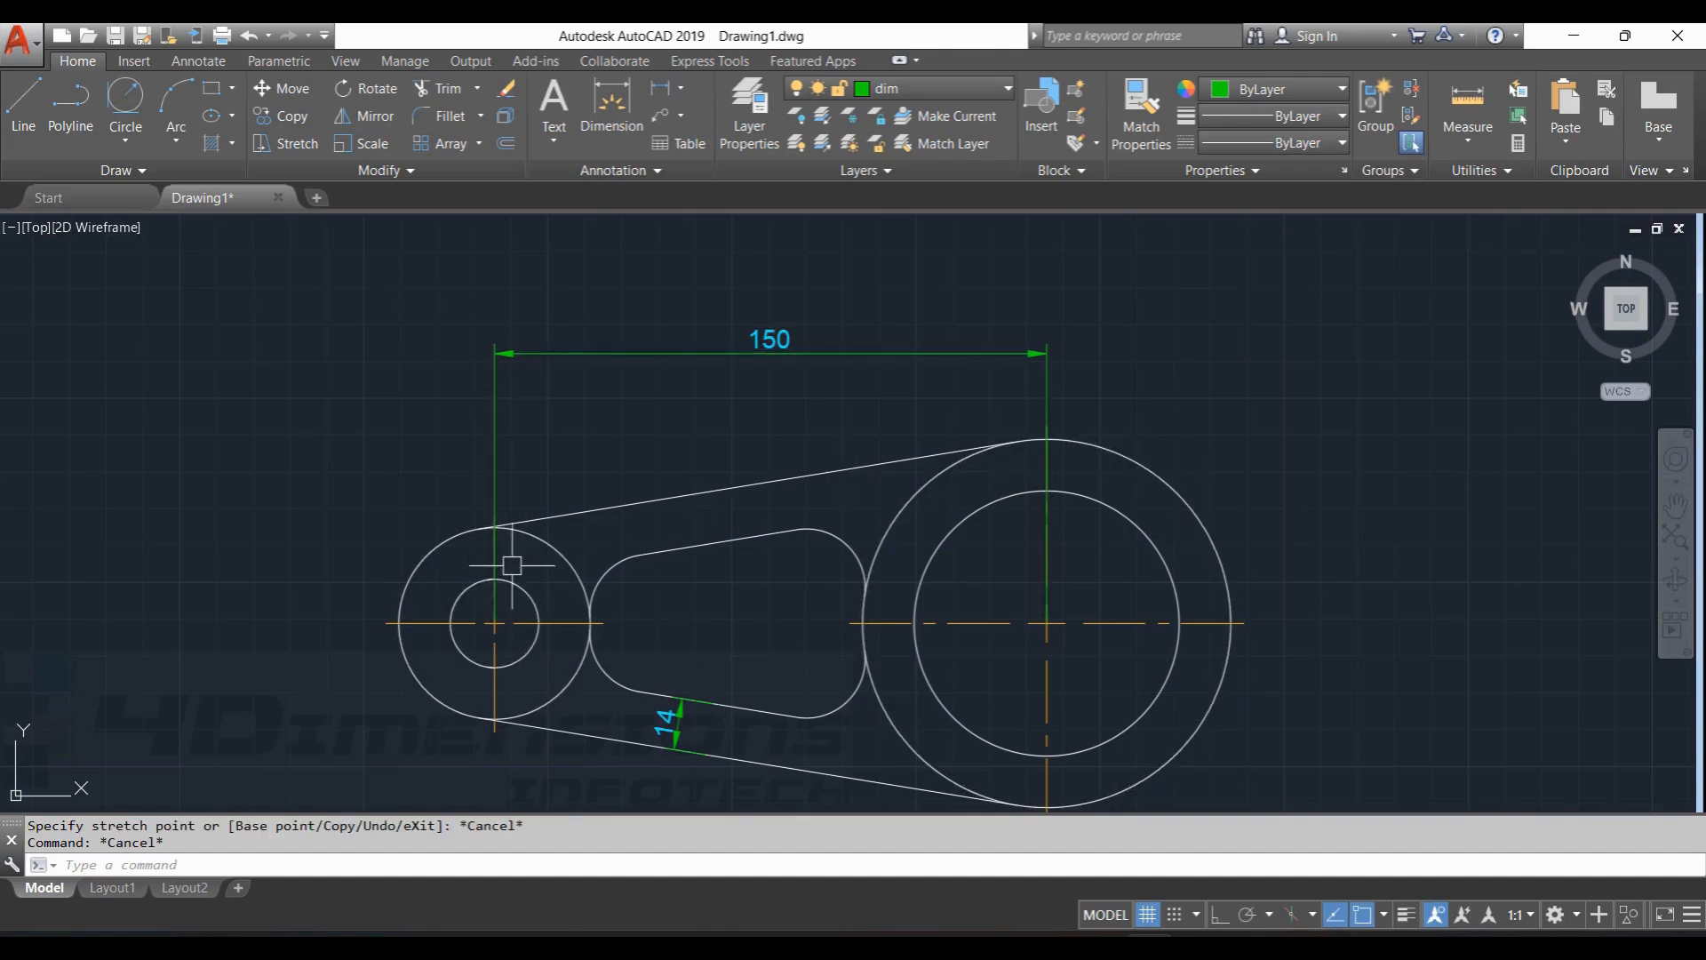
Stretch both extension line origins of the centre-distance dimension upward from the boss centres to just above each boss.
left_click(494, 615)
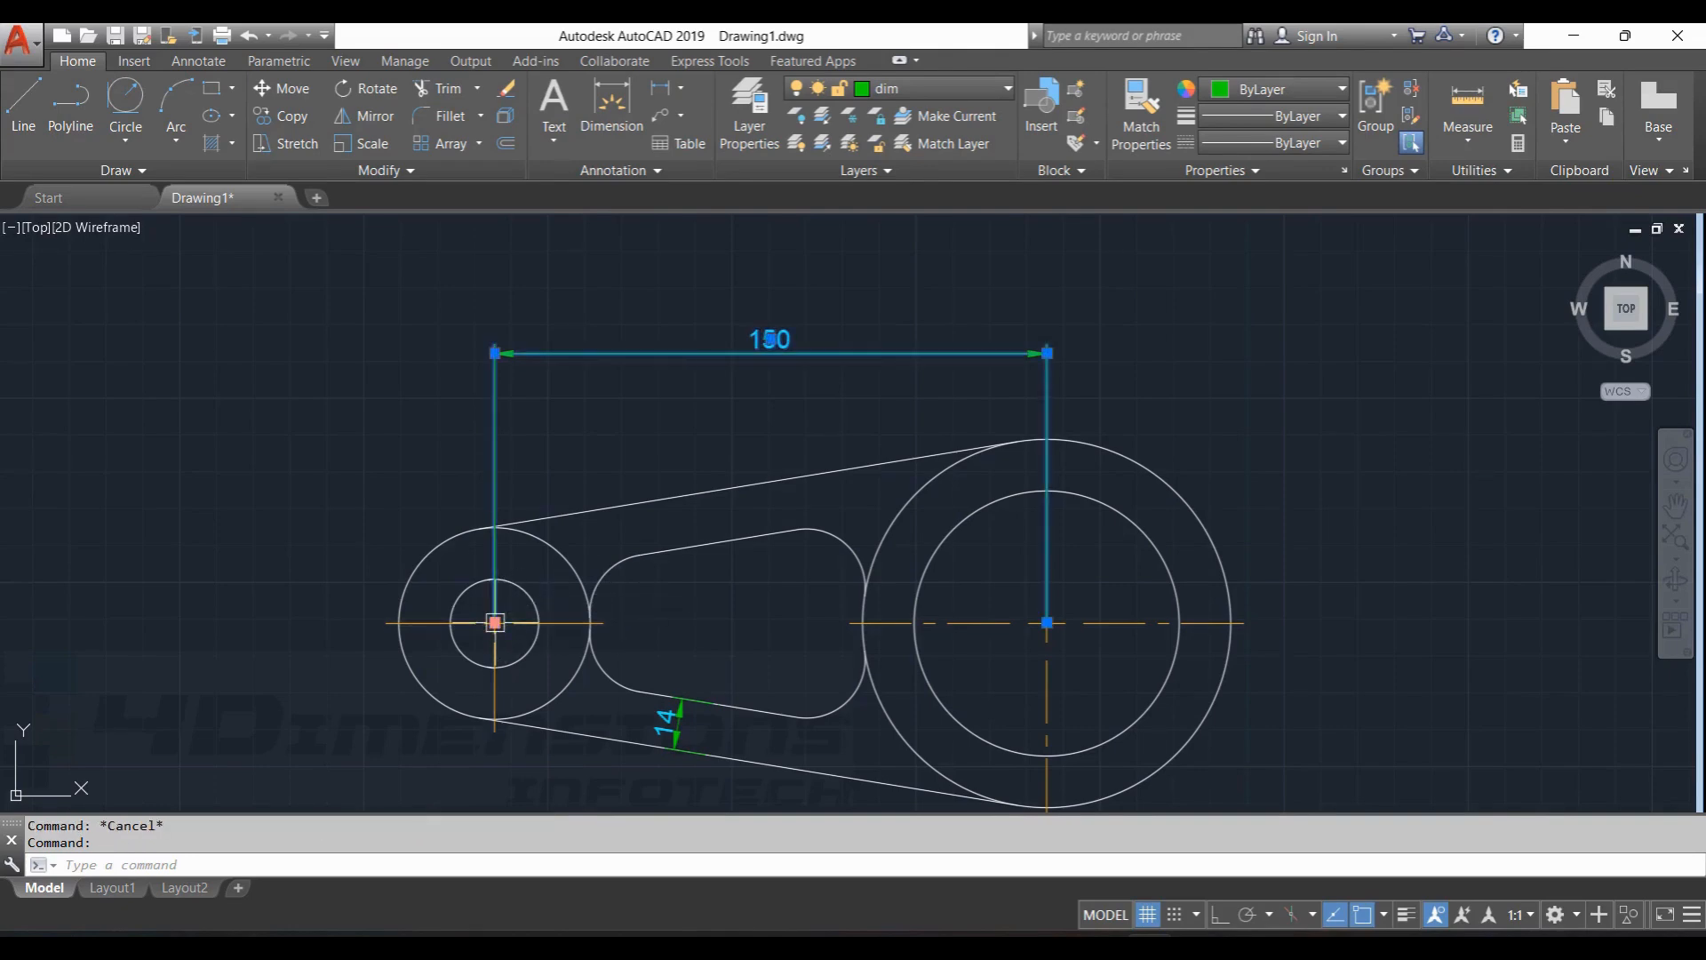
left_click(494, 622)
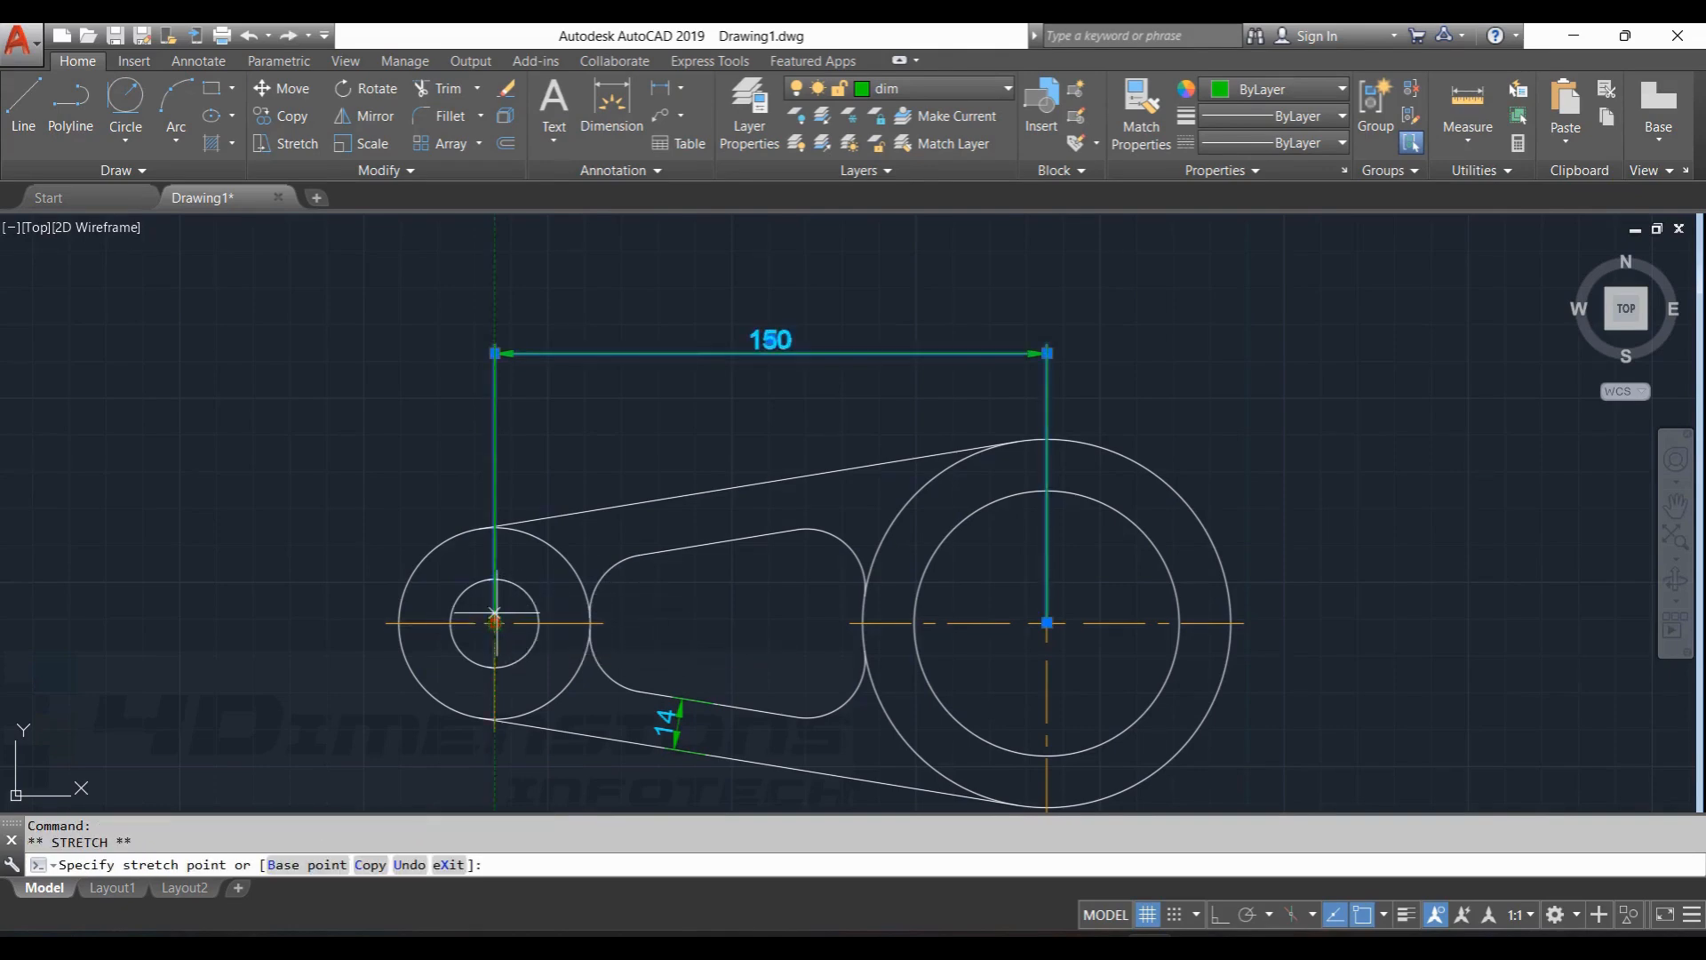
left_click(494, 482)
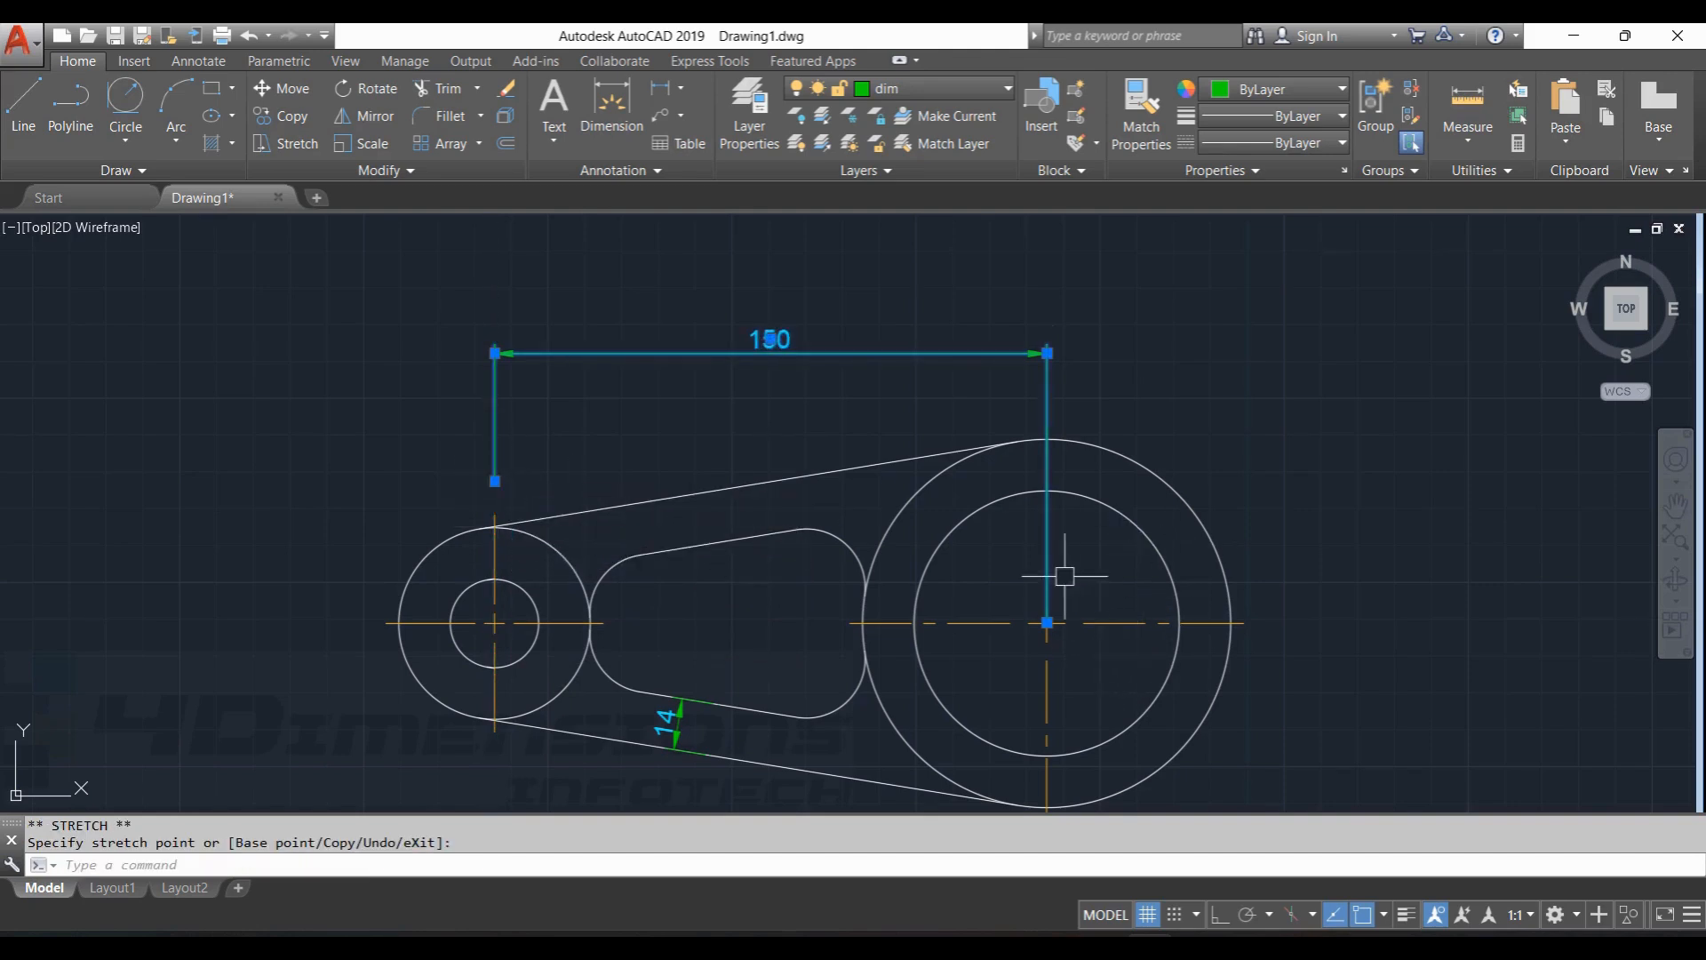
left_click(1047, 622)
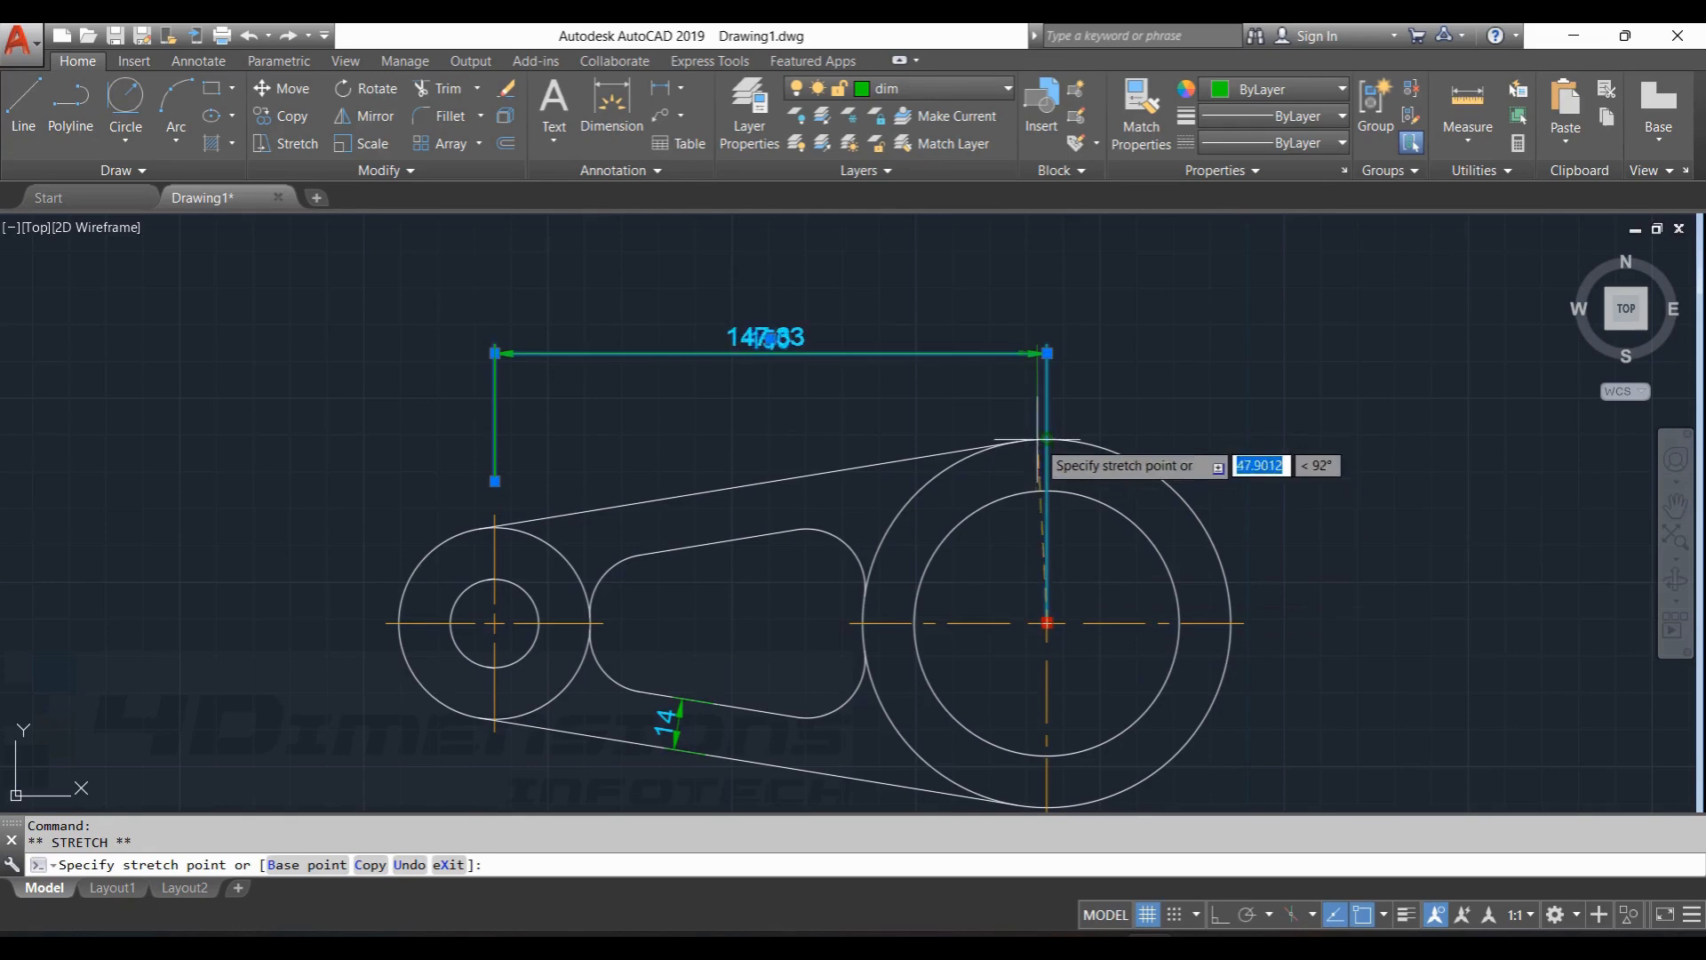
left_click(1047, 426)
key("Escape")
key("Escape")
middle_click_drag(1234, 453, 1164, 436)
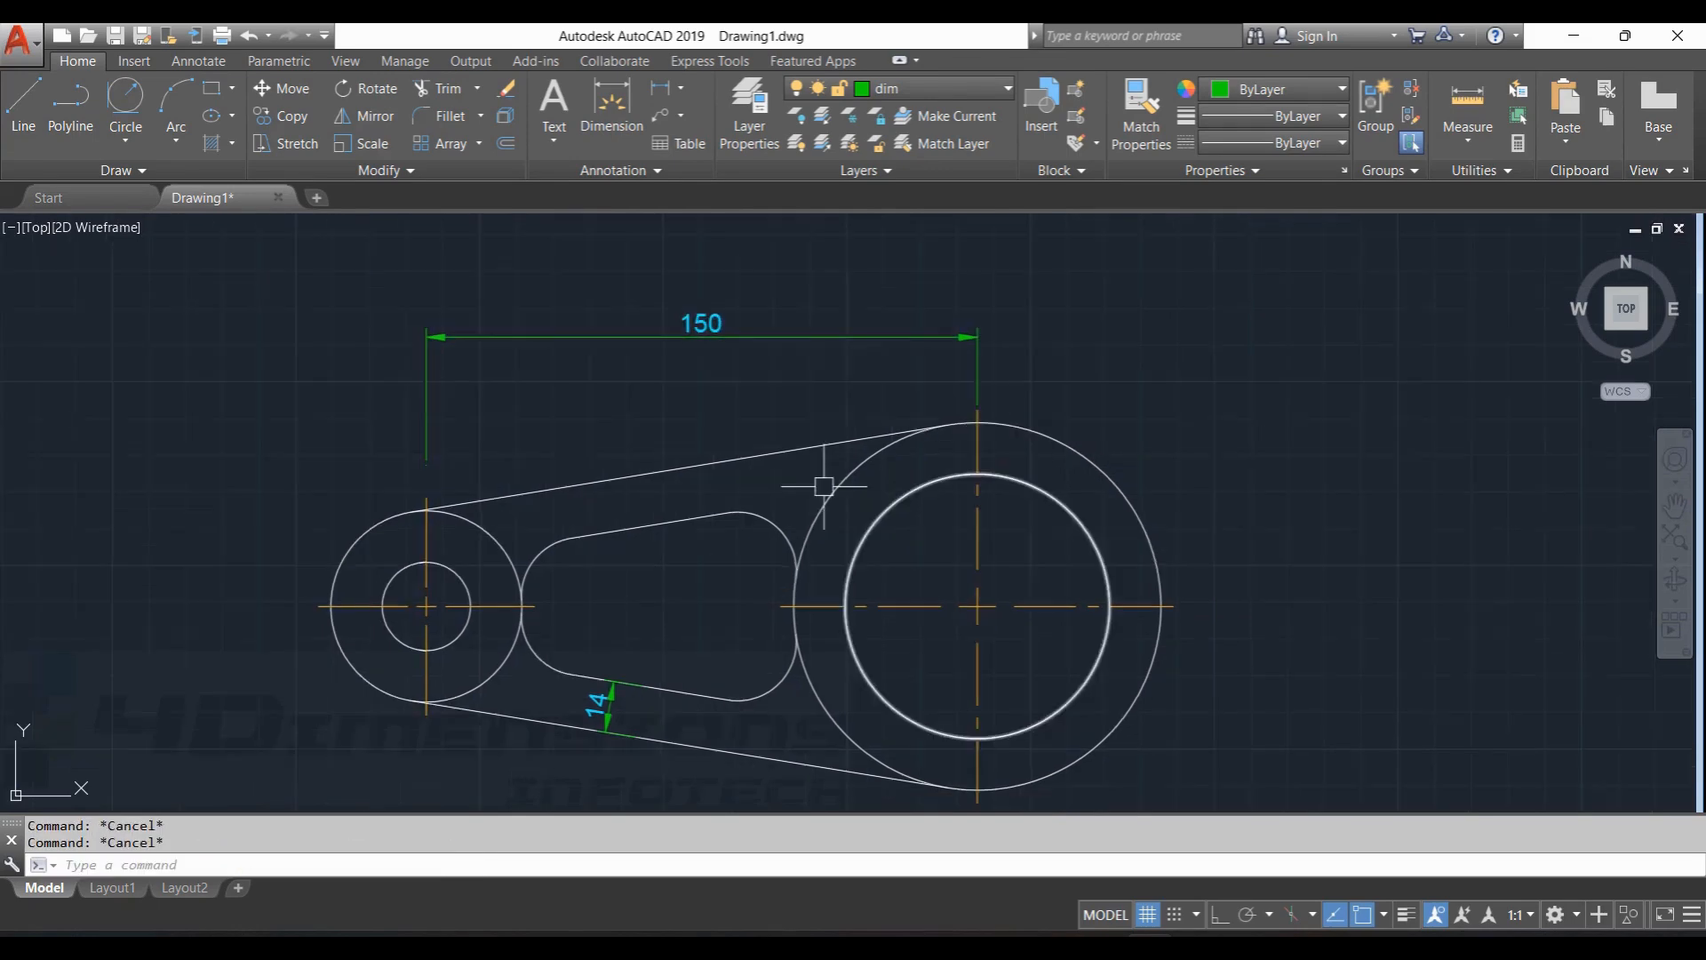
Stretch the centre-distance dimension's extension line at the small boss down to the upper end of its vertical centreline.
left_click(428, 441)
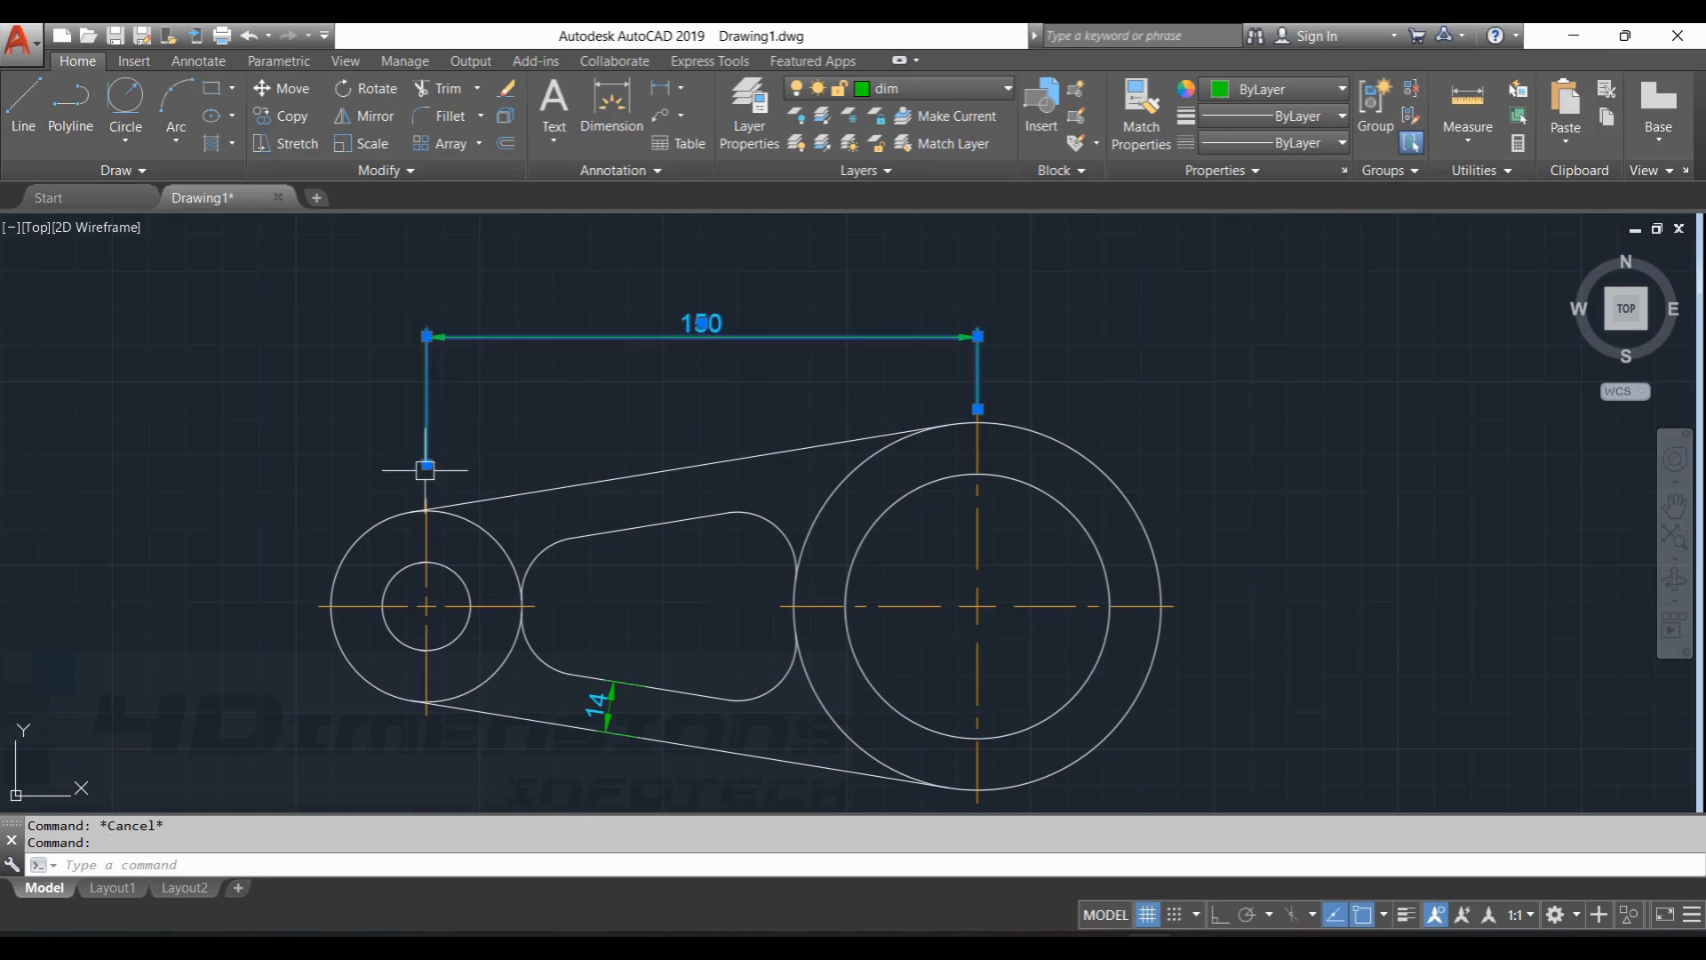
left_click(427, 463)
left_click(426, 497)
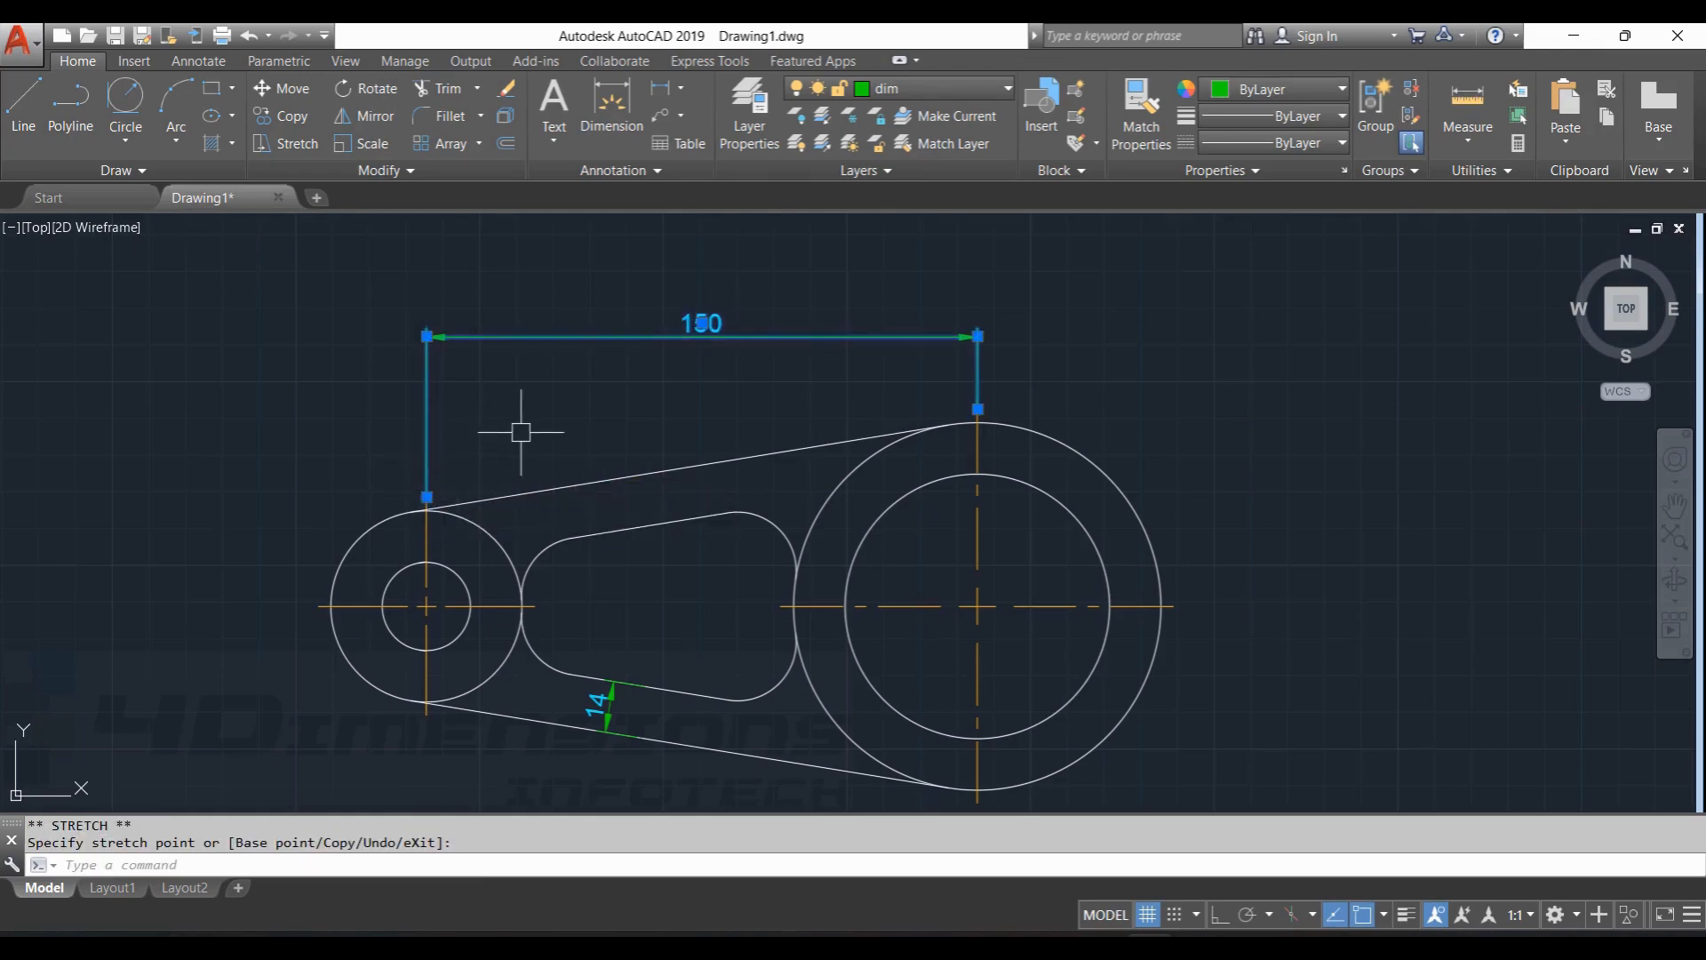
key("Escape")
key("Escape")
Consult the reference PDF and add a diameter dimension to the small boss's outer circle, with its text outside at the upper left.
scroll(755, 430, "down", 4)
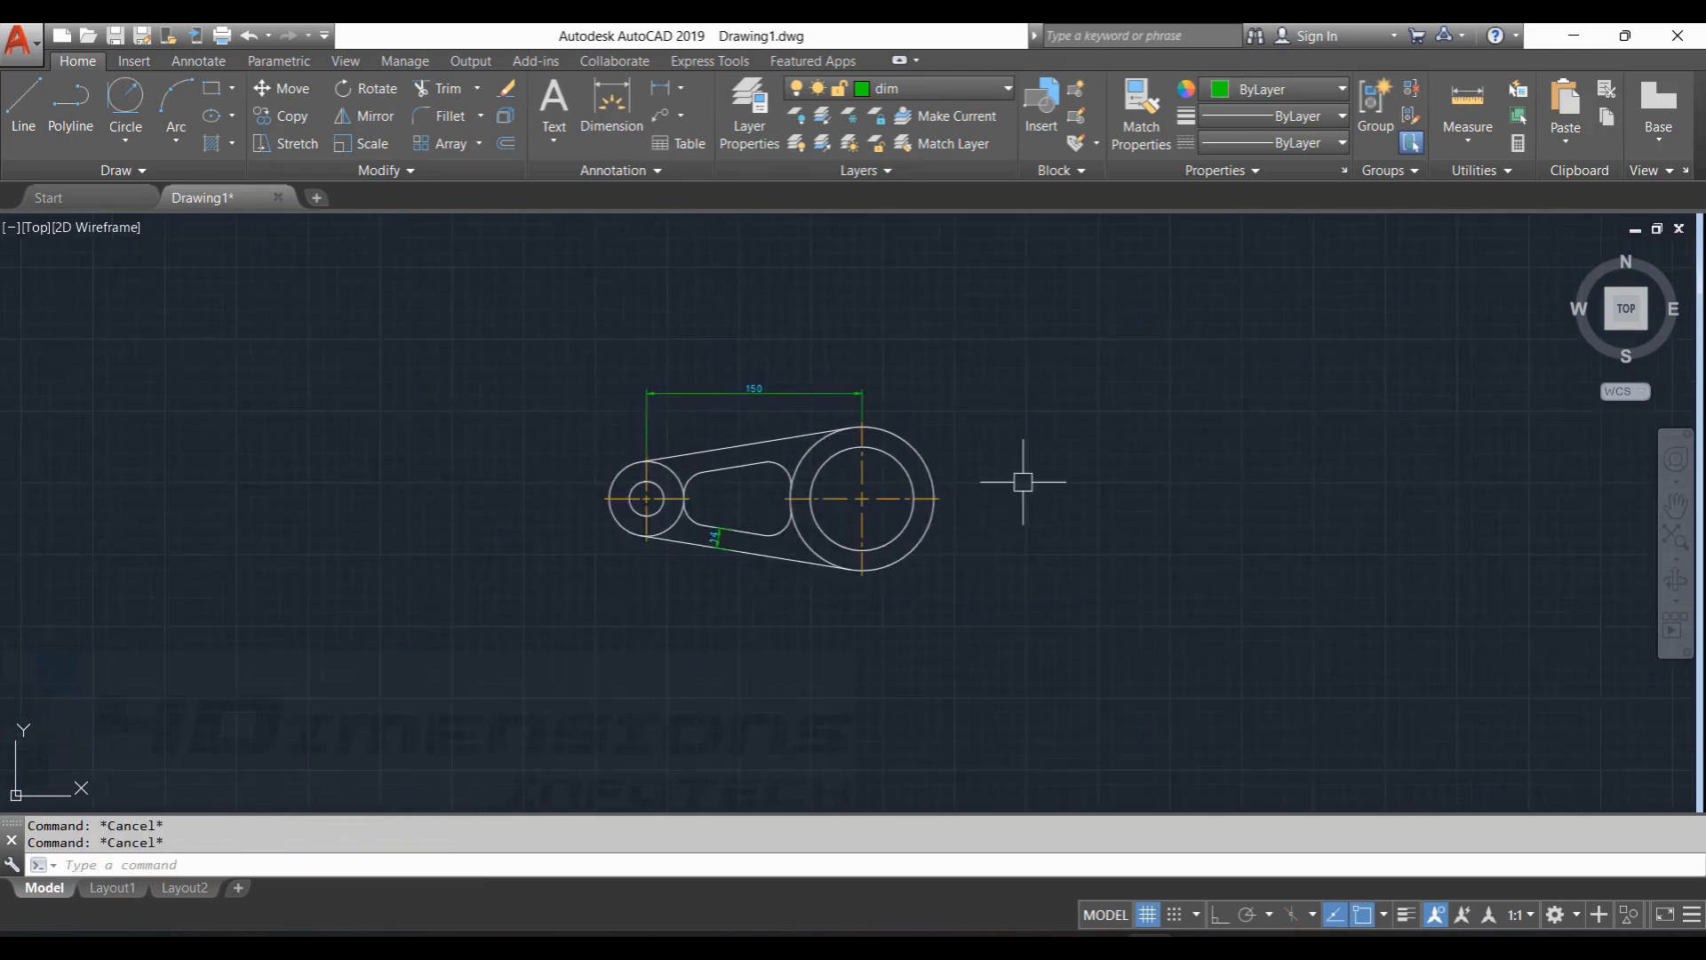
scroll(808, 442, "up", 2)
key("alt+Tab")
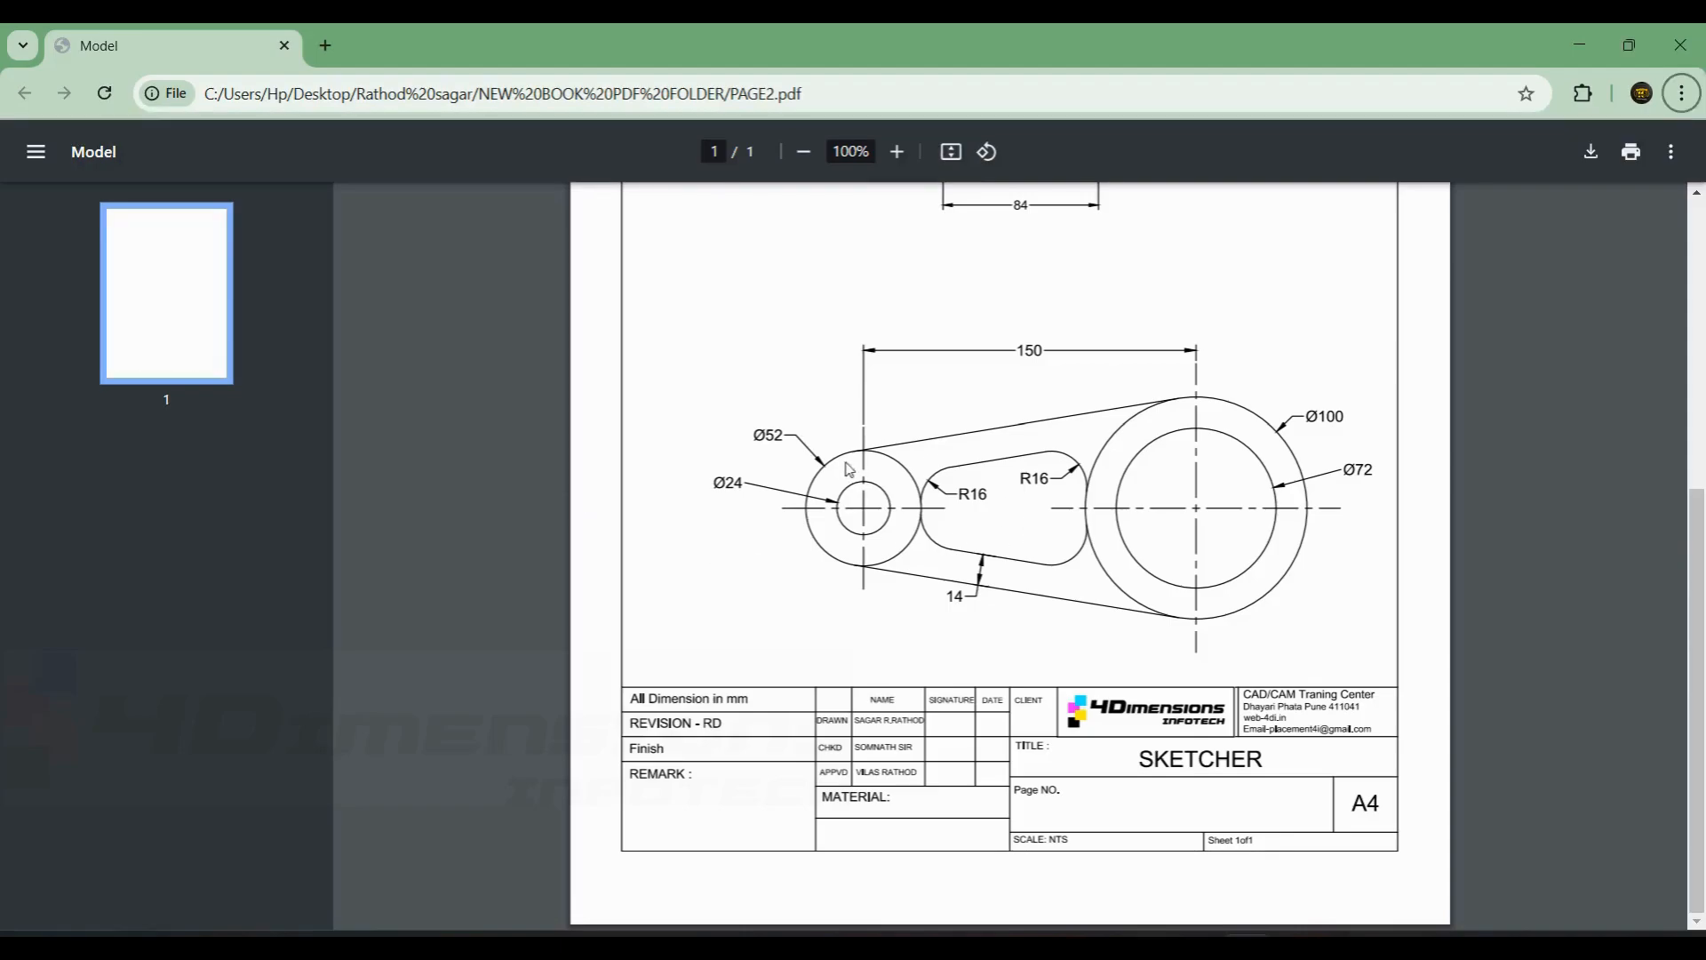
key("alt+Tab")
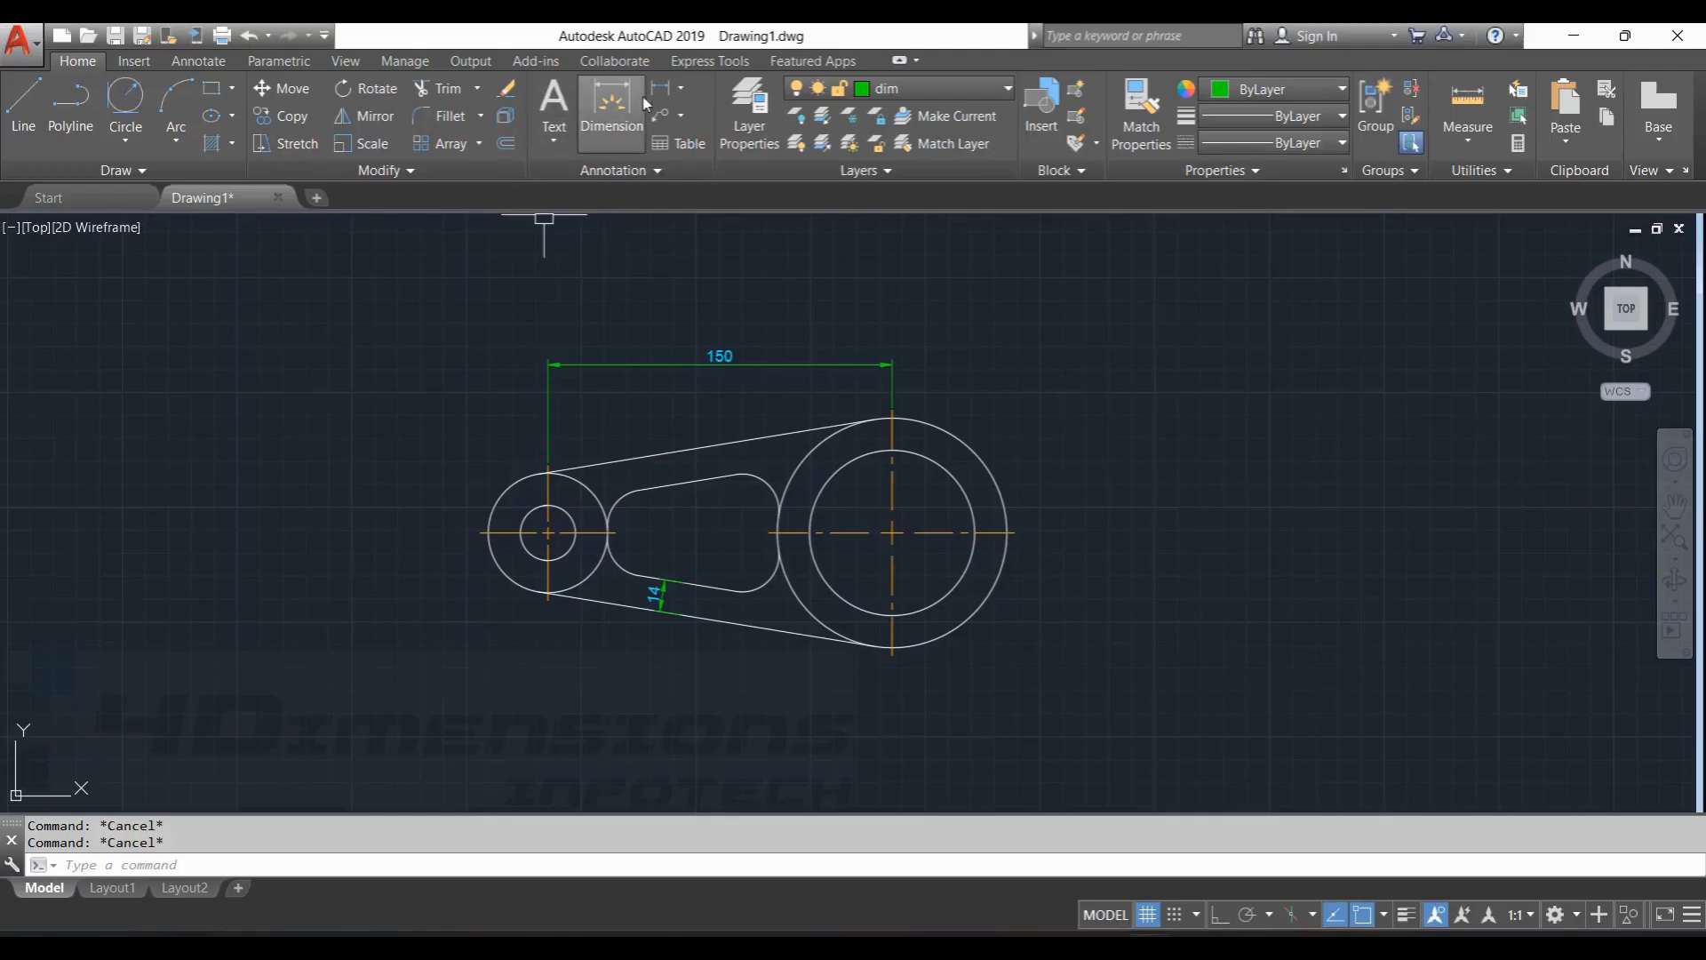
left_click(680, 91)
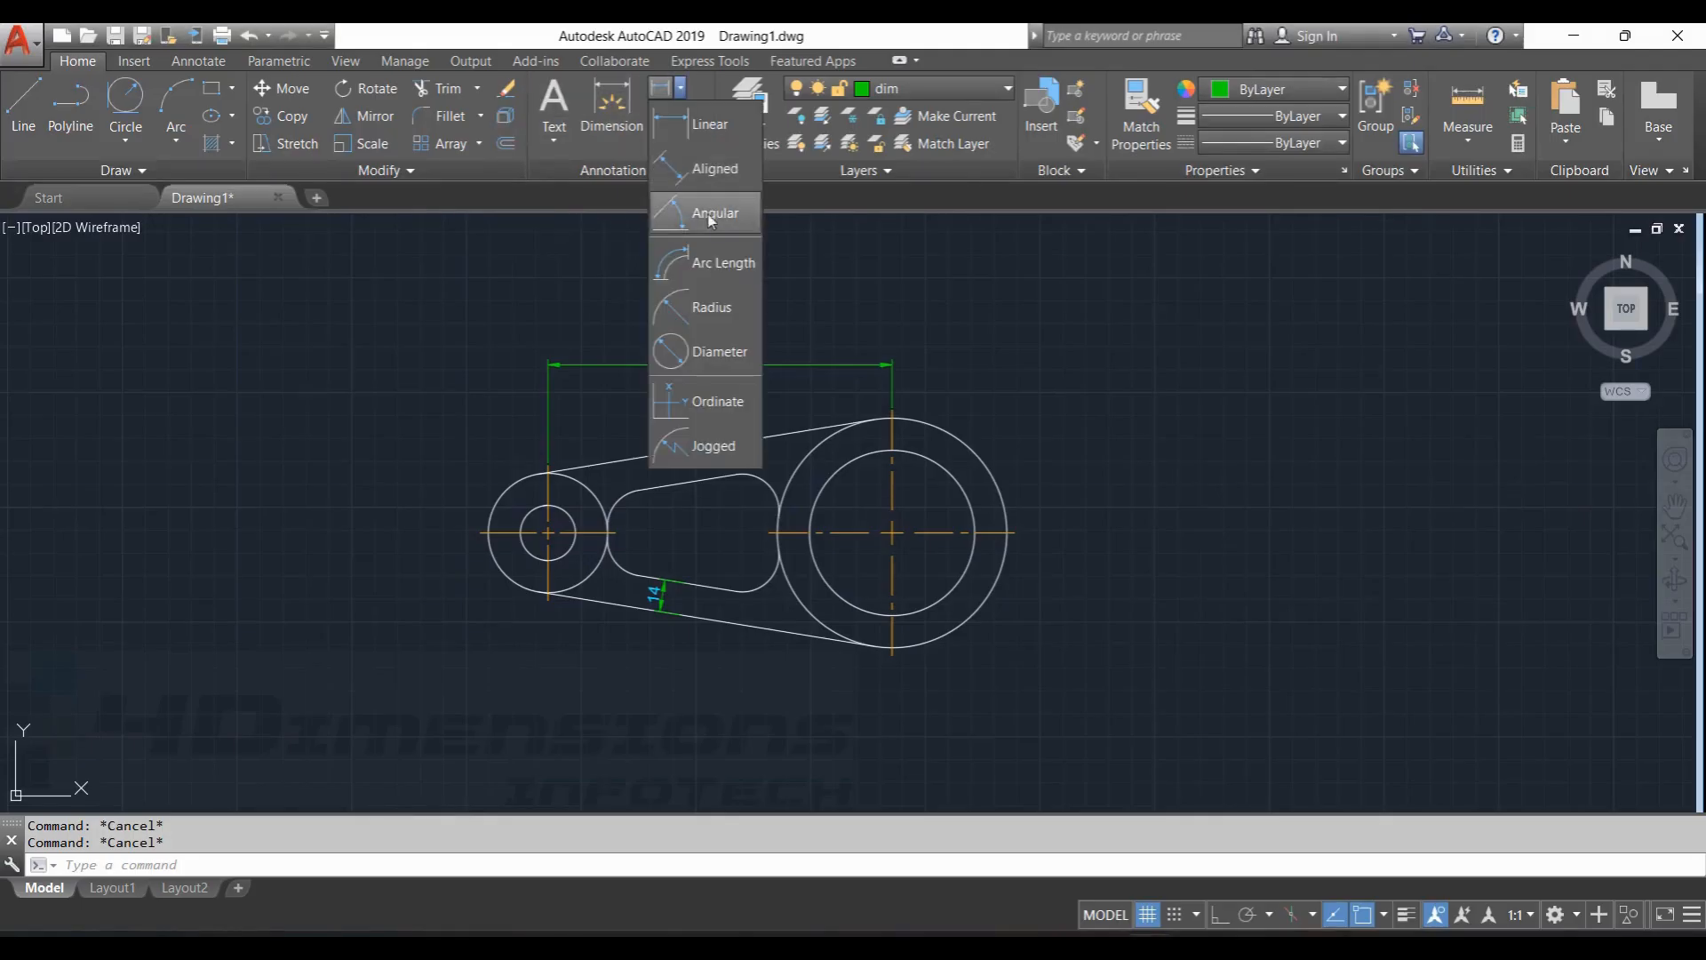
left_click(715, 352)
left_click(505, 490)
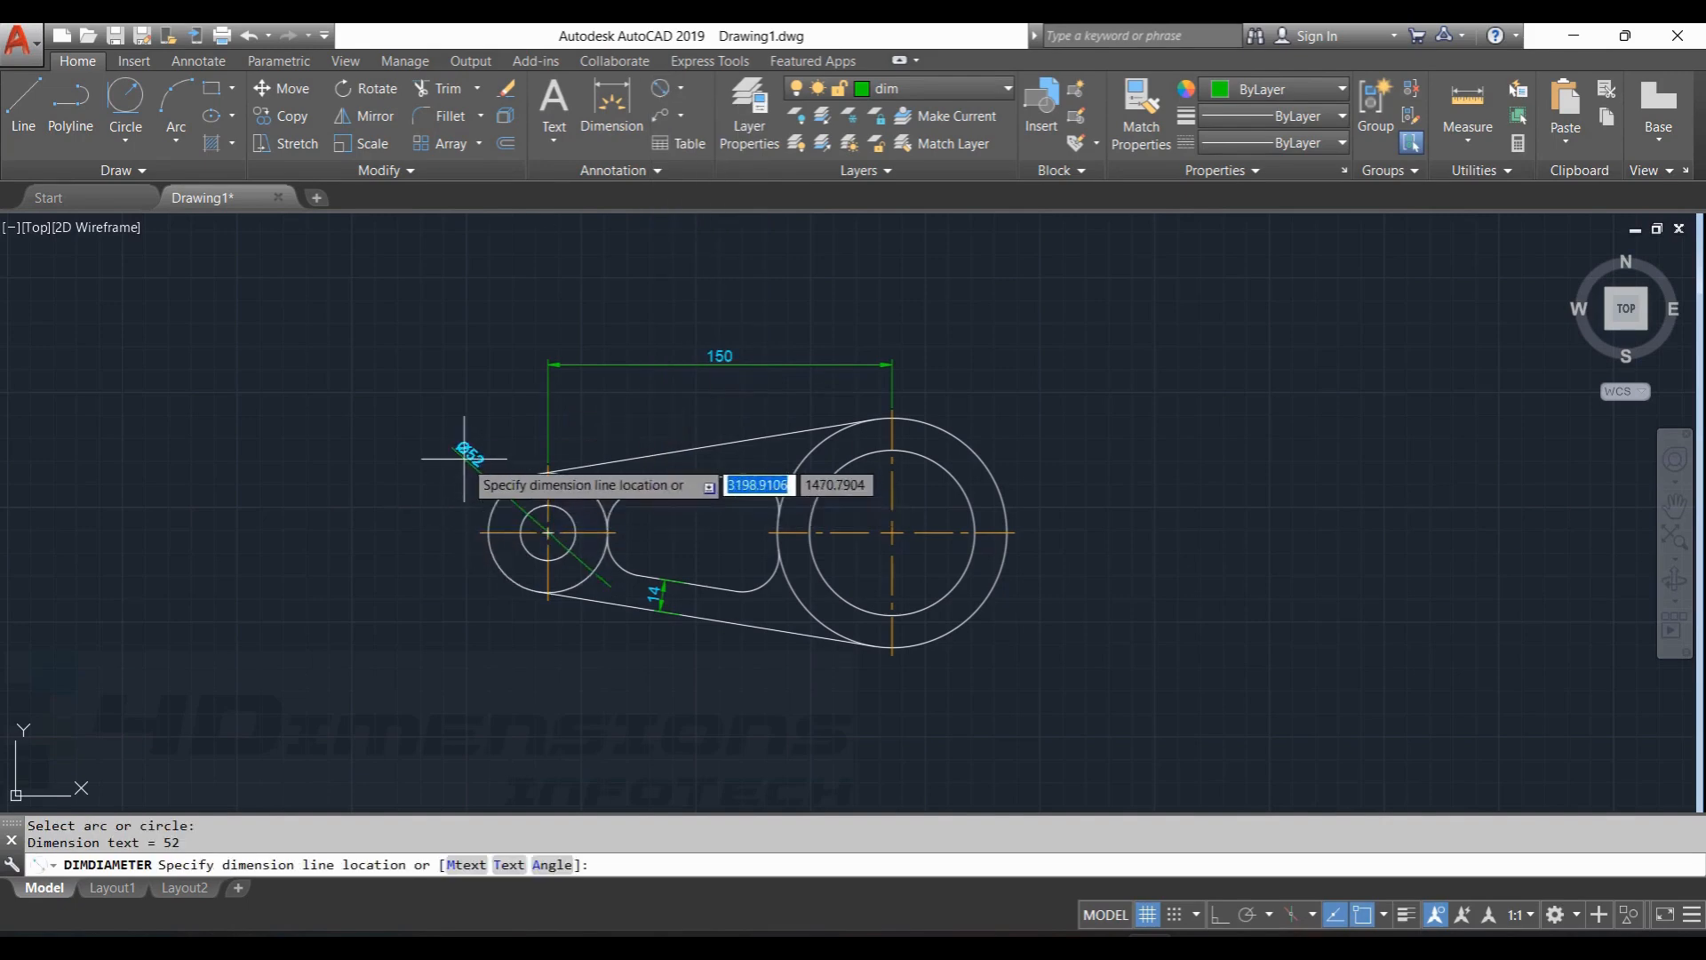
left_click(467, 455)
Add a diameter dimension to the small boss's inner hole, with its text outside the boss at the lower left.
right_click(425, 419)
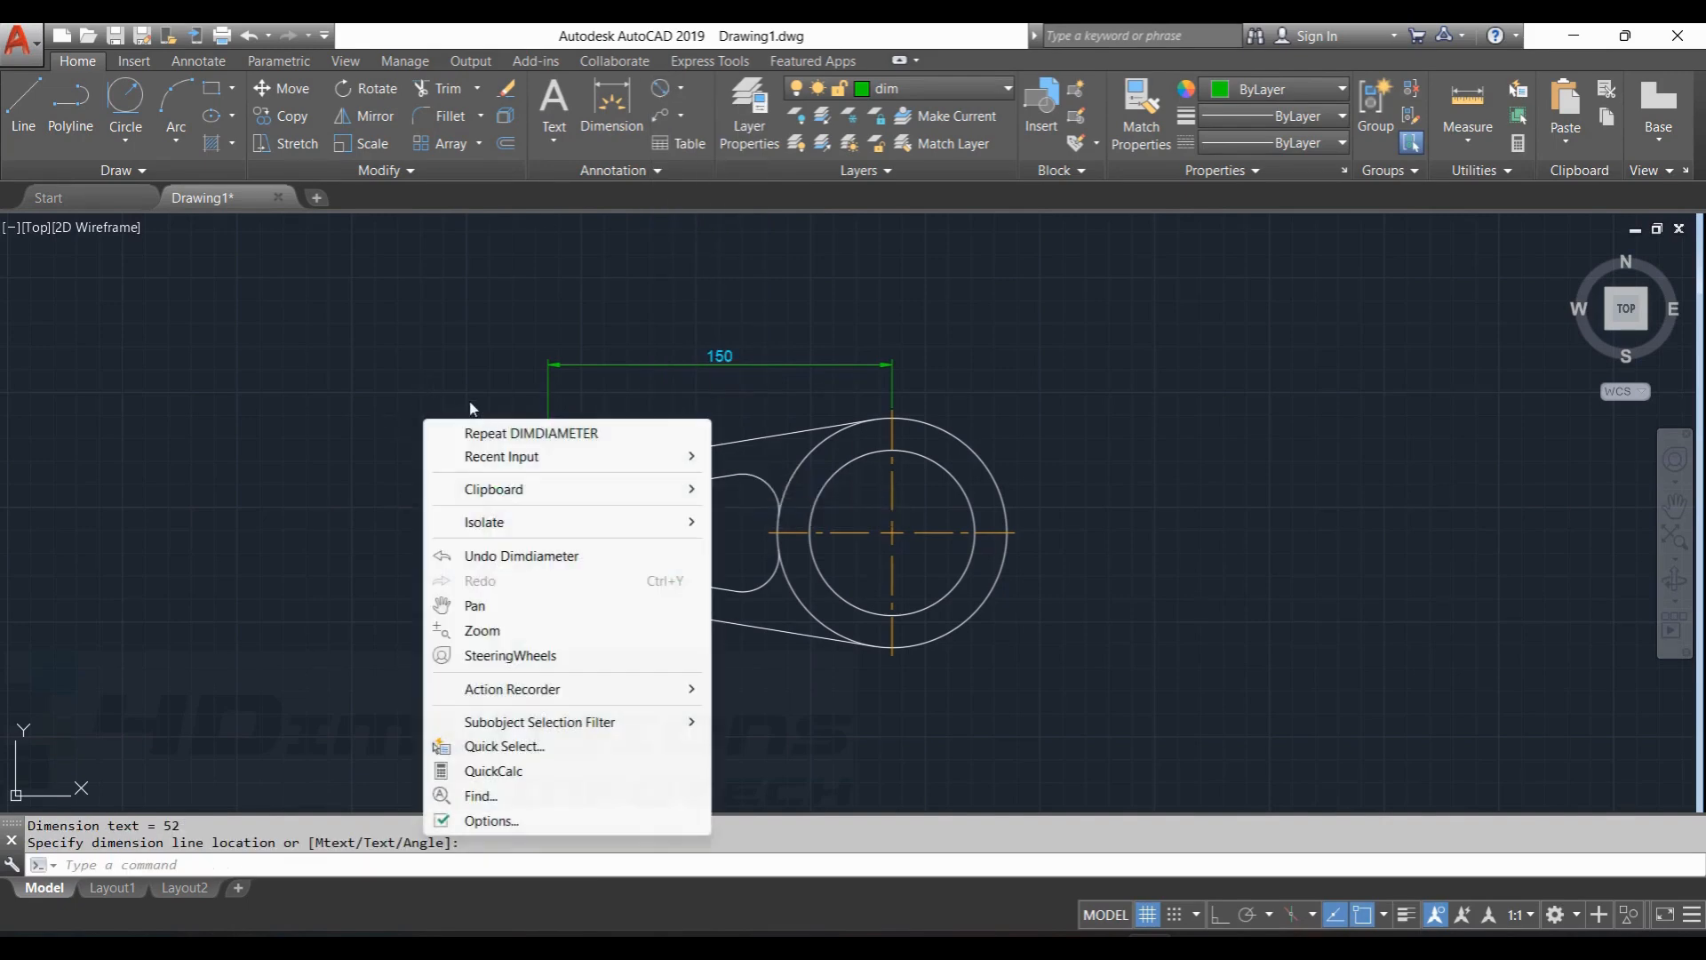
left_click(517, 435)
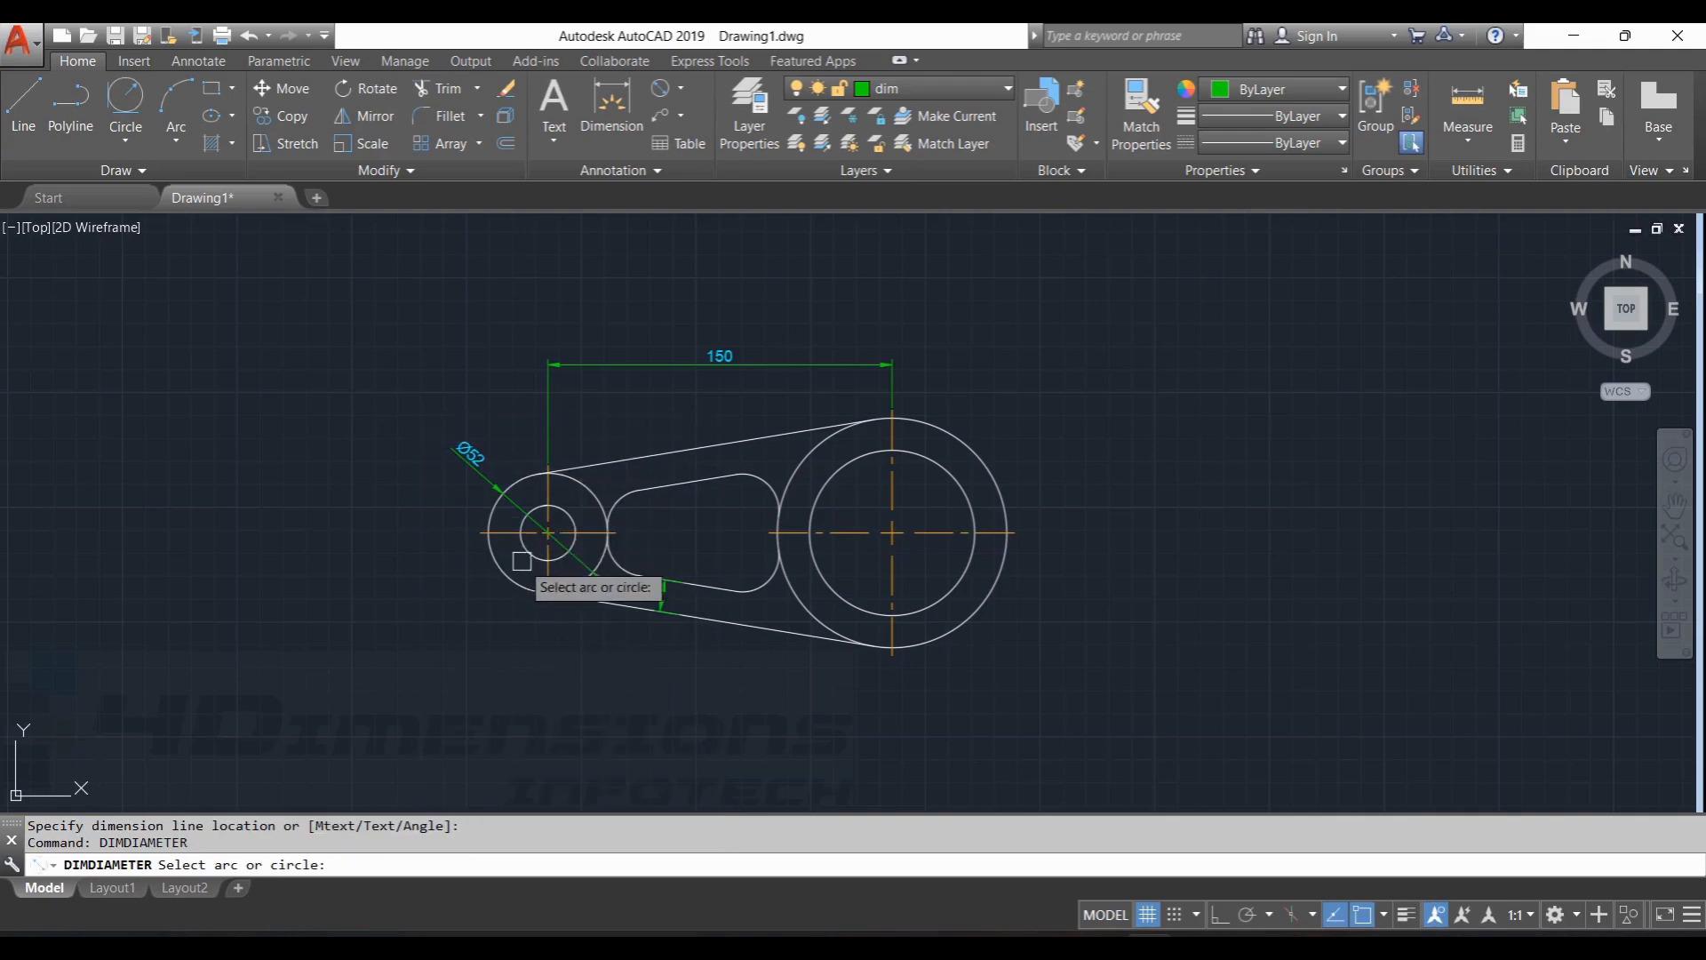
left_click(528, 552)
left_click(438, 580)
scroll(487, 575, "up", 3)
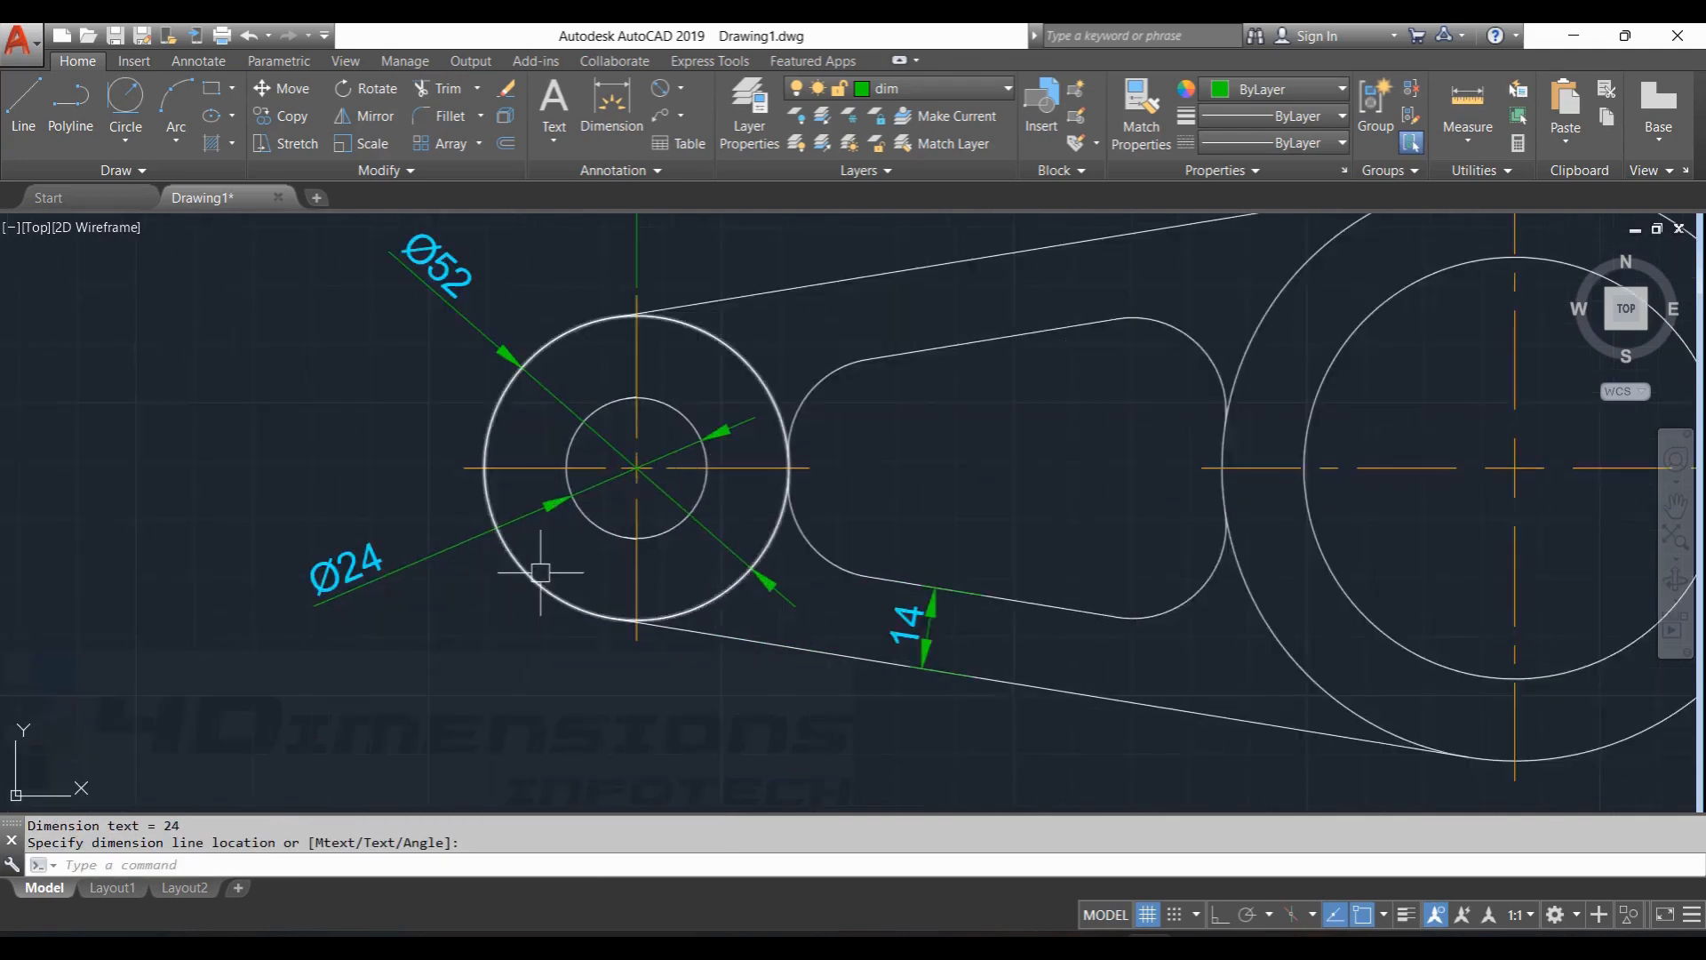
middle_click_drag(541, 575, 675, 594)
key("Escape")
key("Escape")
middle_click_drag(710, 389, 703, 434)
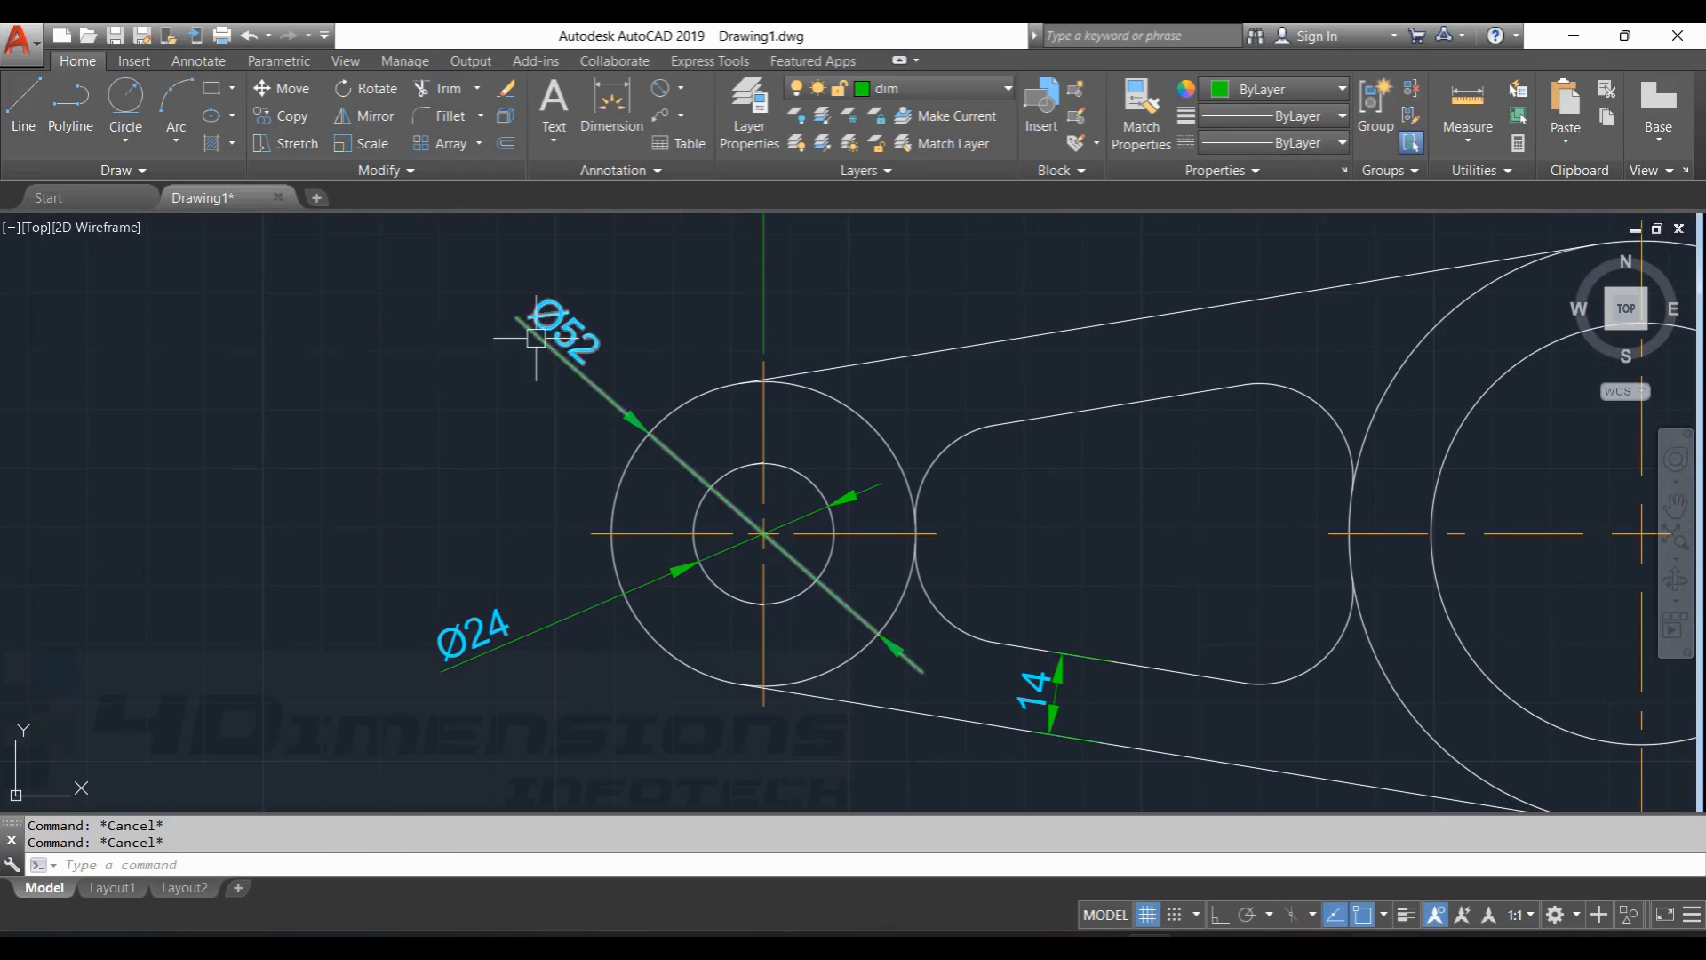
Modify the ISO-25 dimension style to turn off drawing the dimension line between extension lines.
mouse_move(762, 495)
middle_mouse_down()
mouse_move(716, 457)
mouse_move(593, 421)
middle_mouse_up()
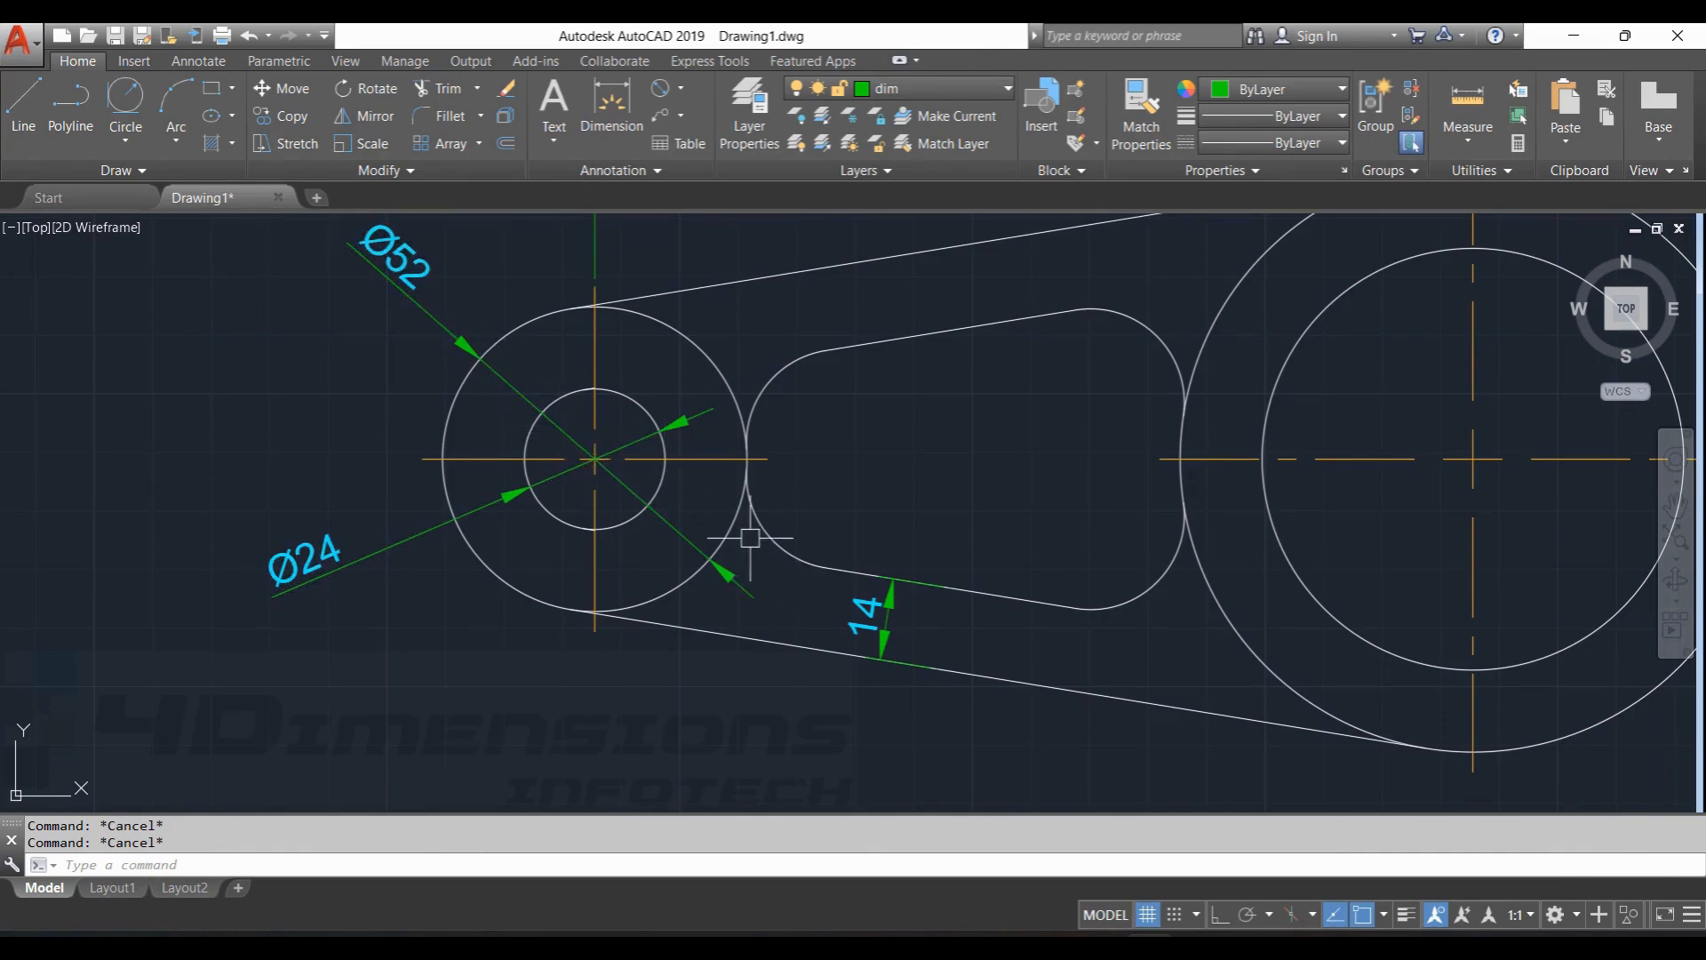
middle_click_drag(550, 400, 563, 450)
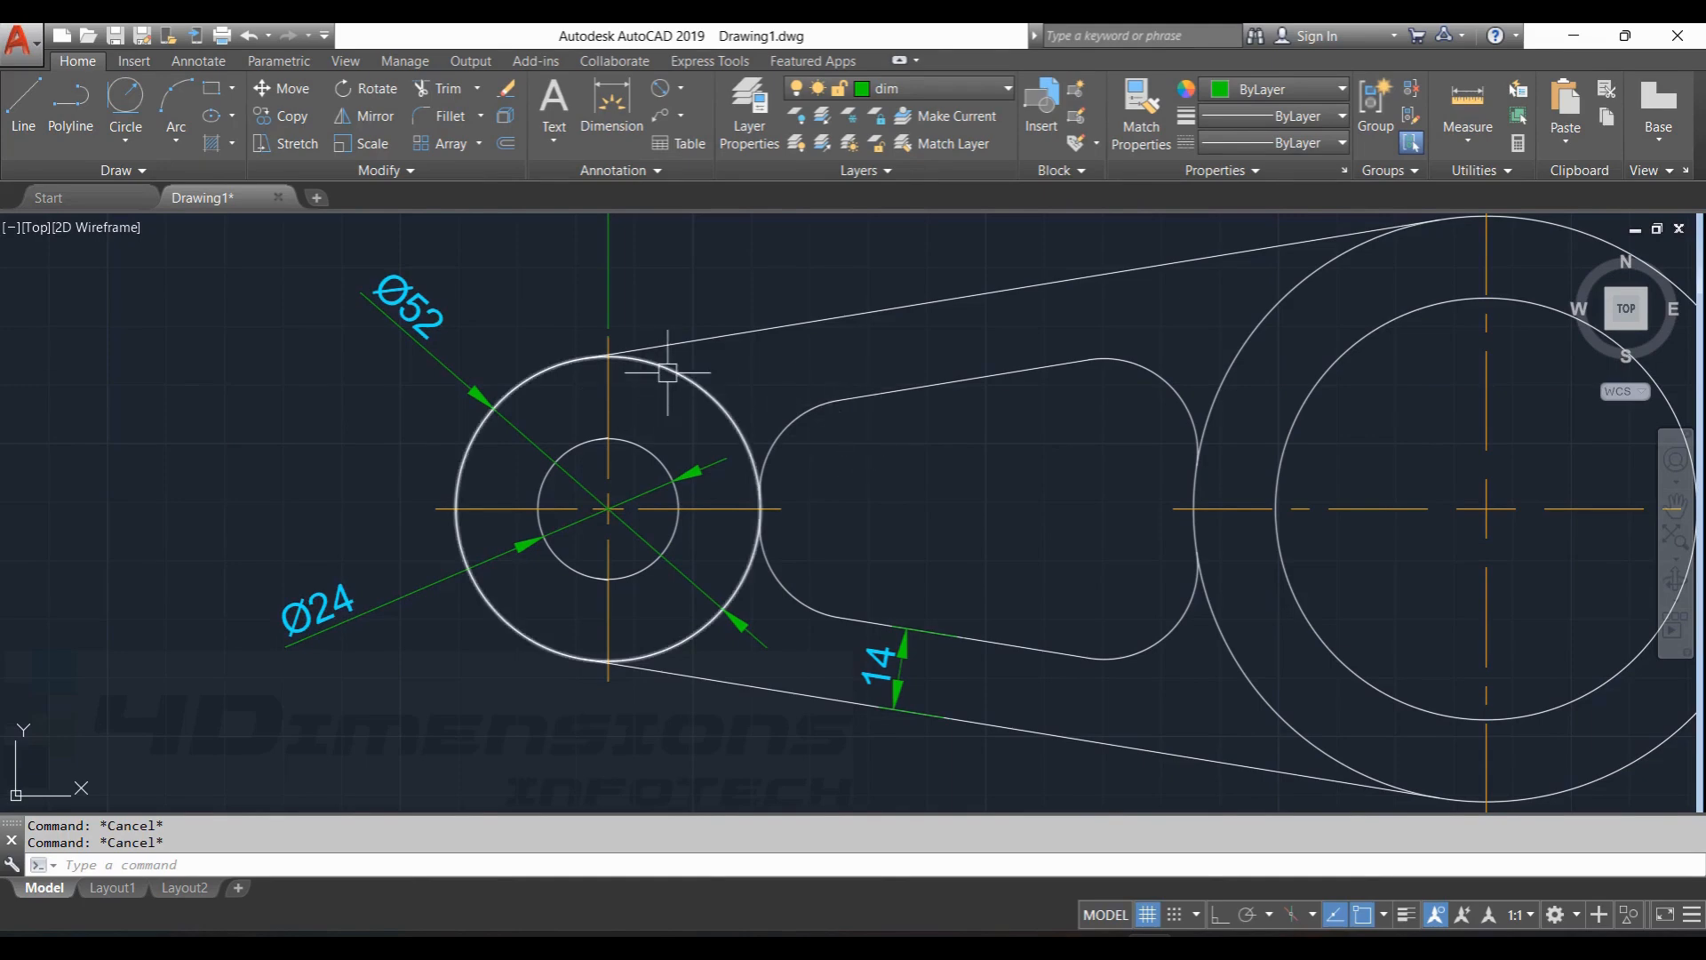
key("Return")
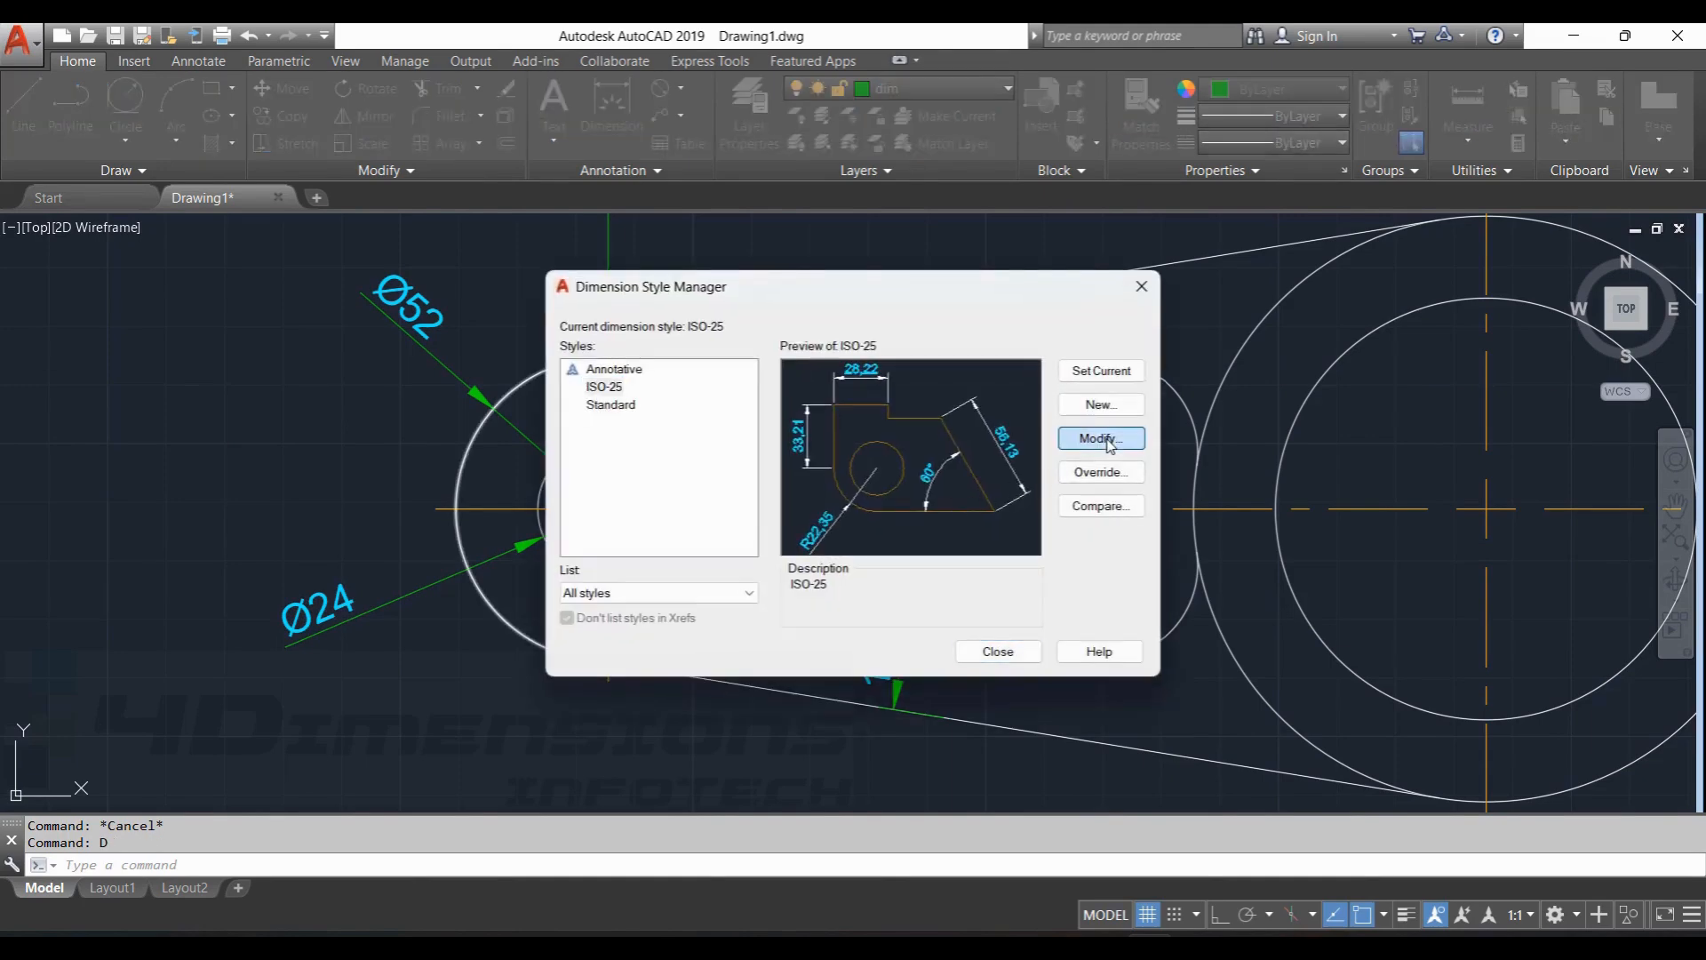
key("Return")
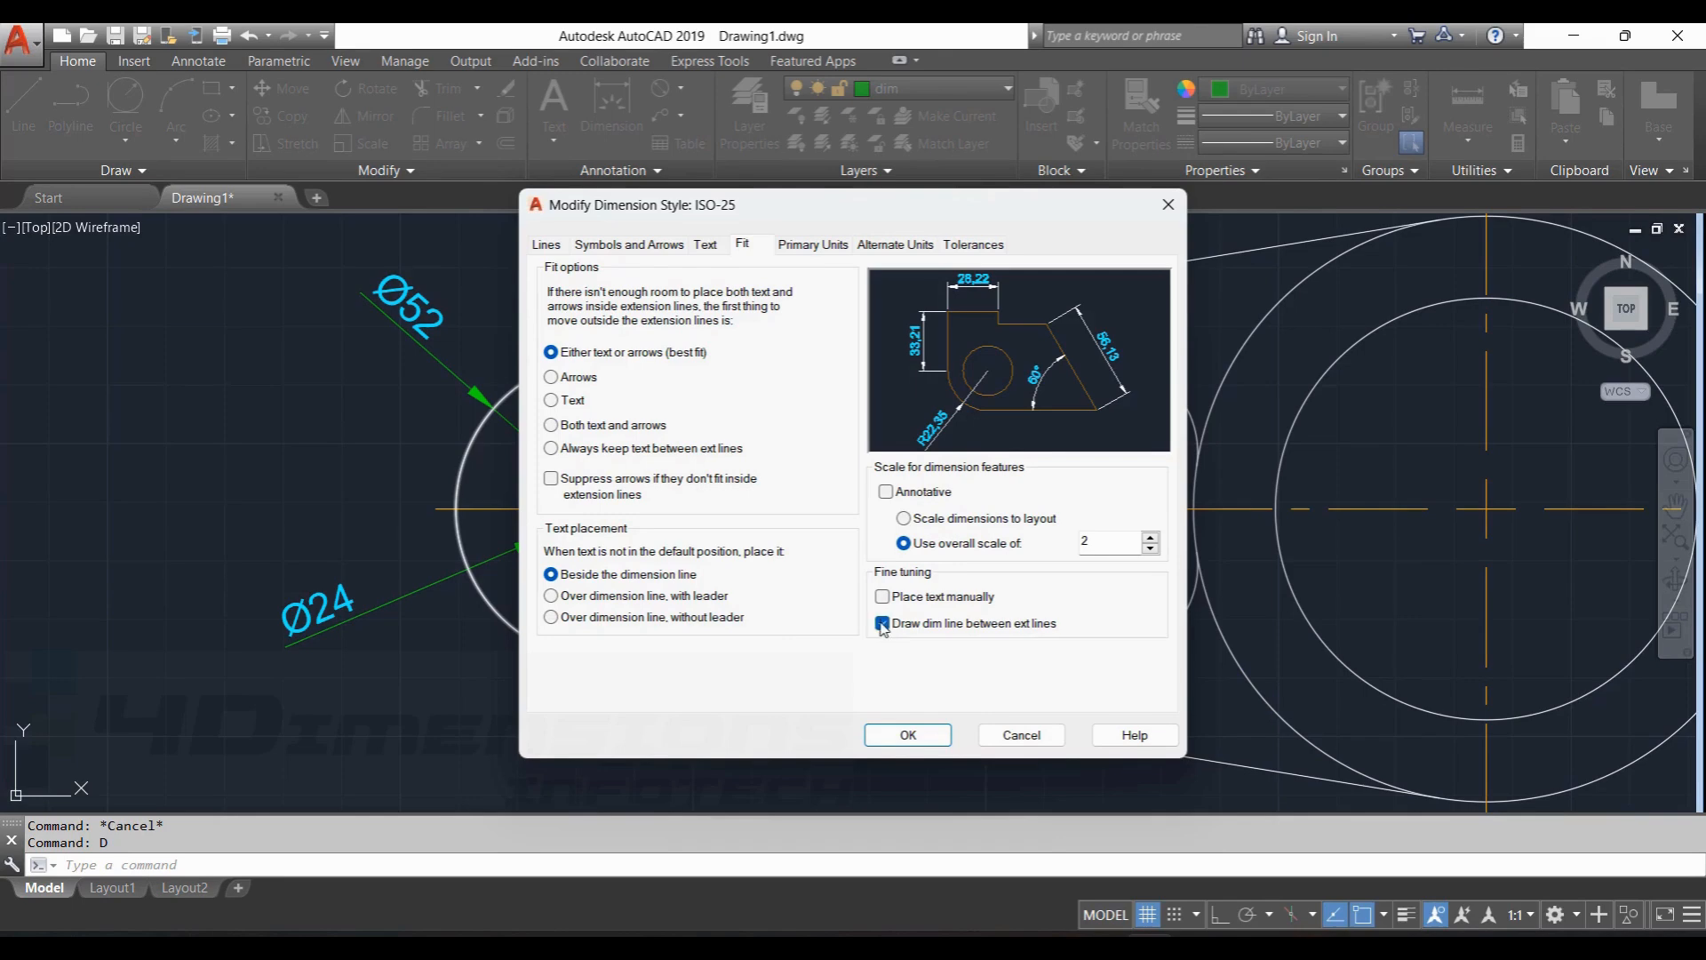
left_click(907, 735)
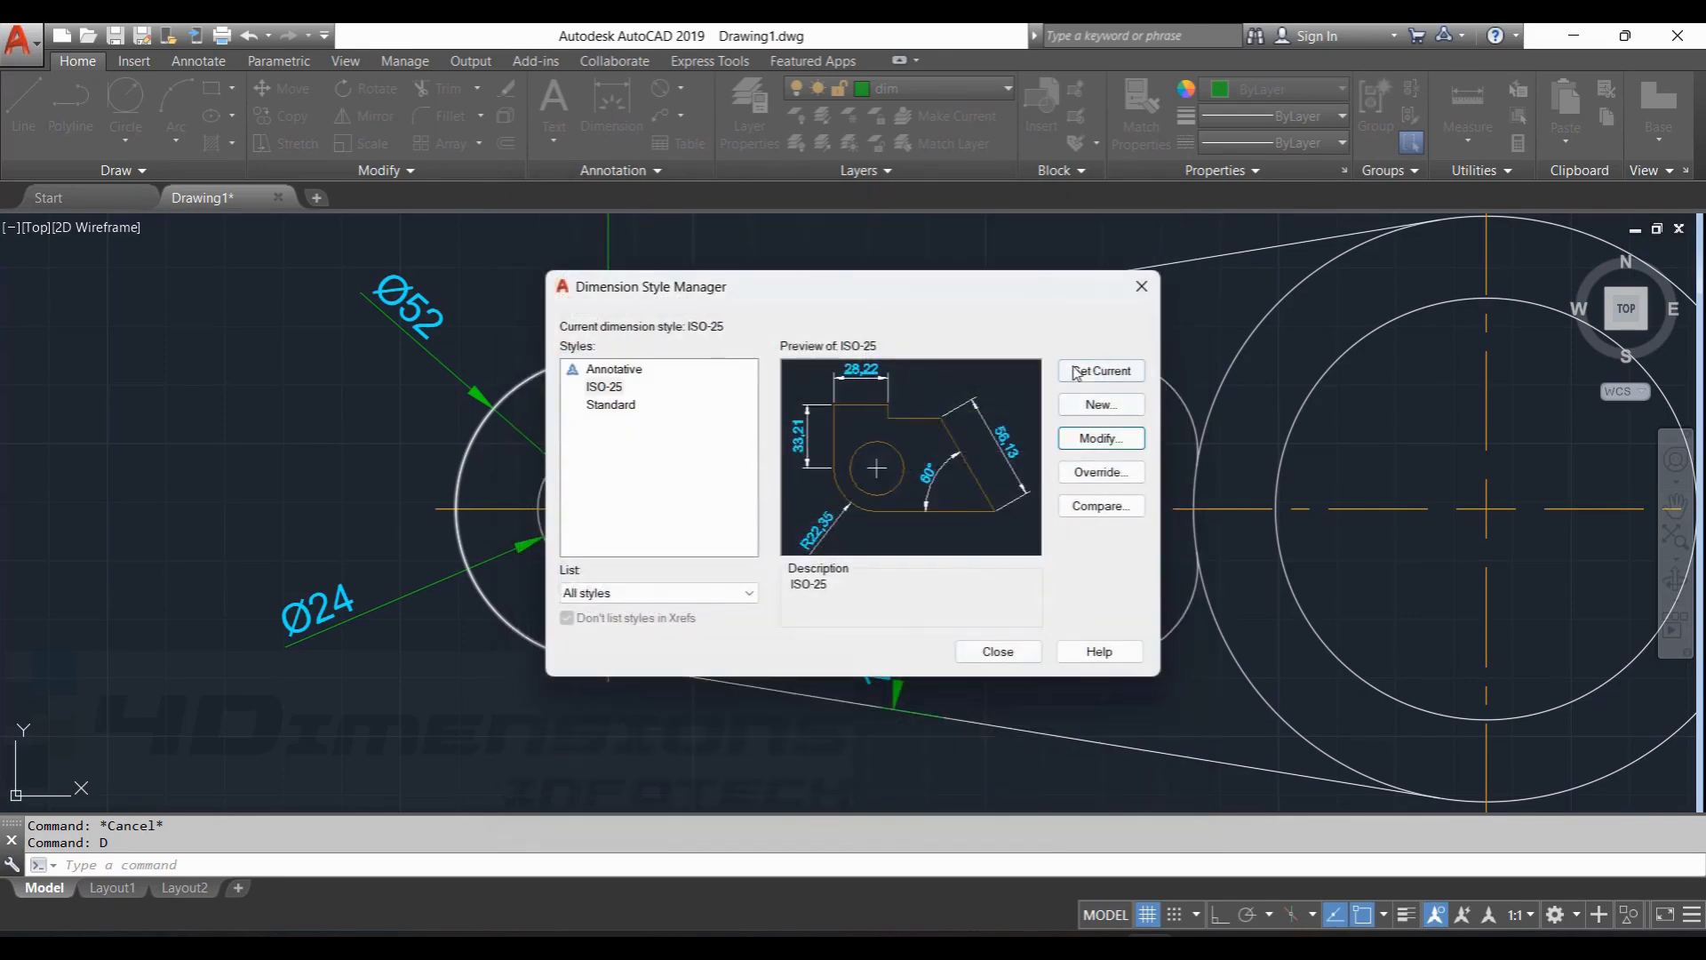
left_click(999, 654)
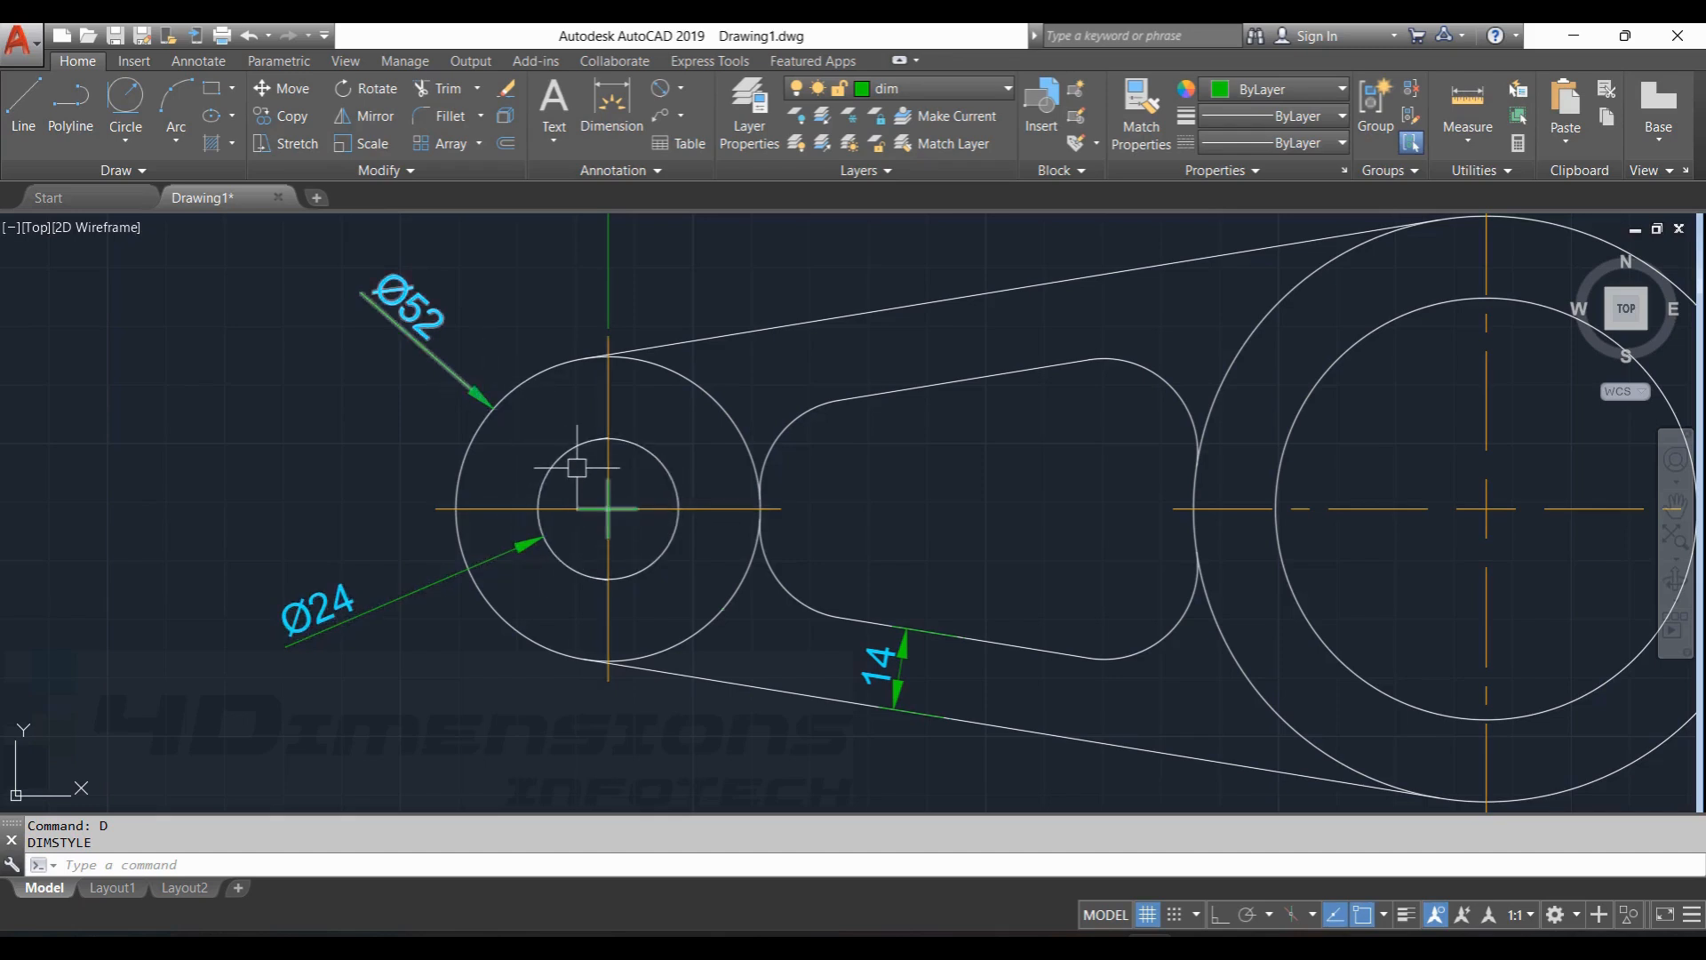
Examine the centre mark that the inner hole's diameter dimension draws at the small boss's centre.
key("Escape")
left_click(622, 509)
scroll(622, 509, "up", 4)
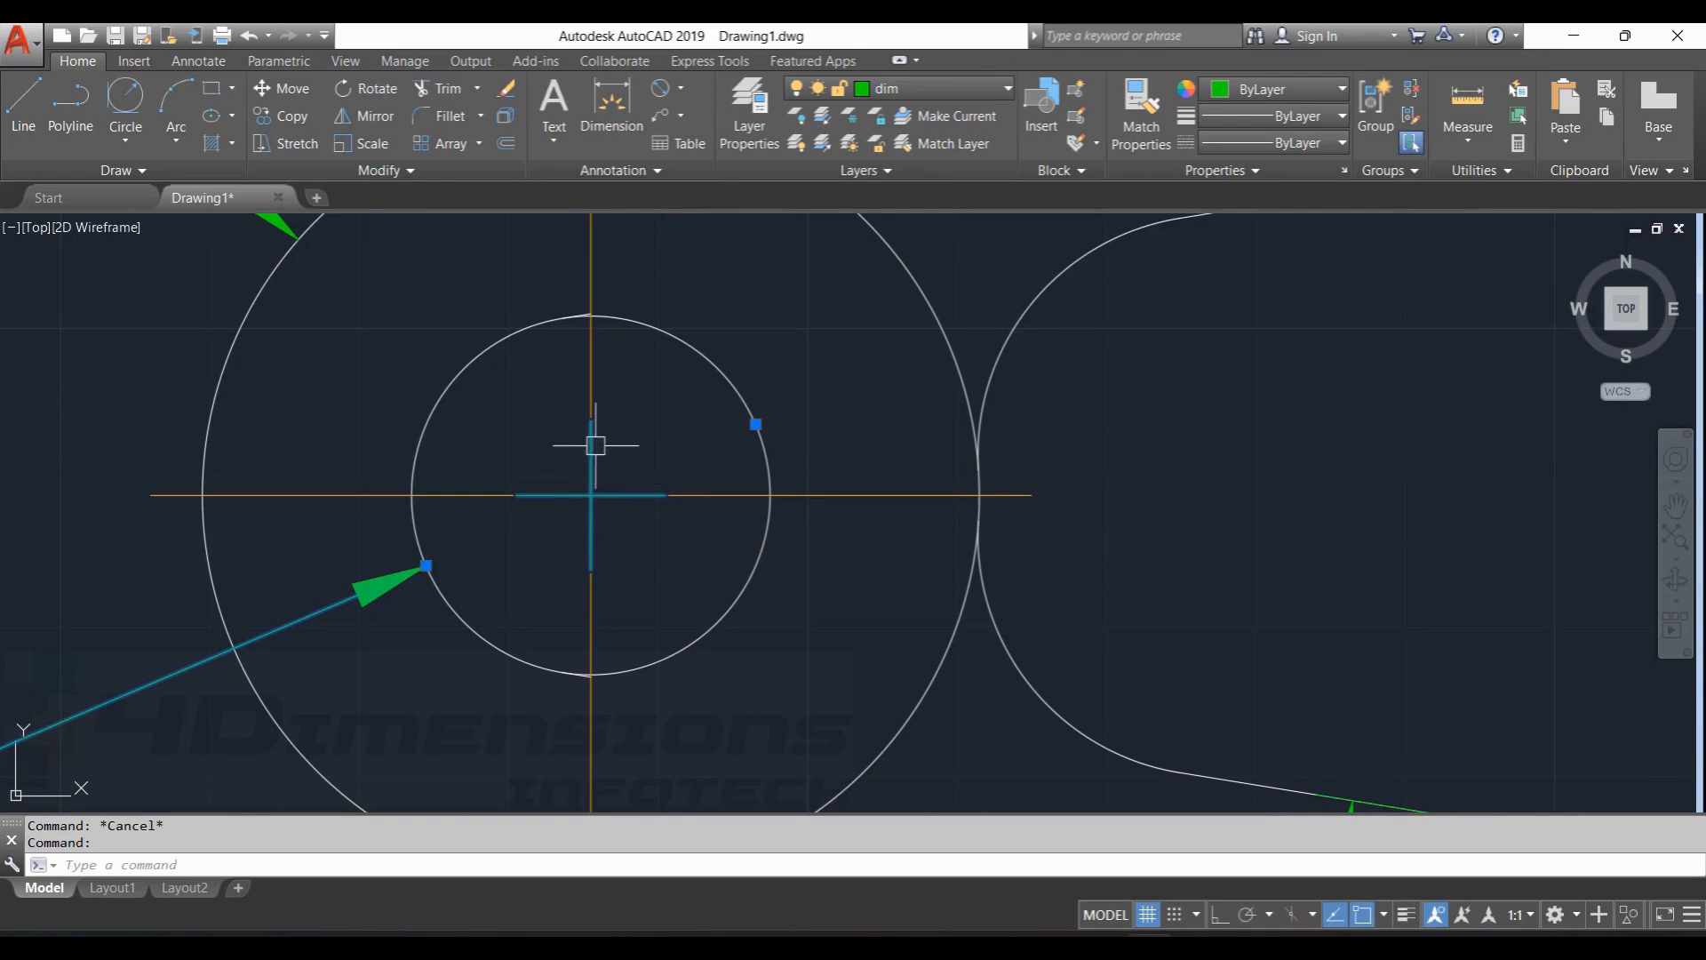
key("Escape")
scroll(653, 506, "down", 3)
scroll(778, 501, "down", 4)
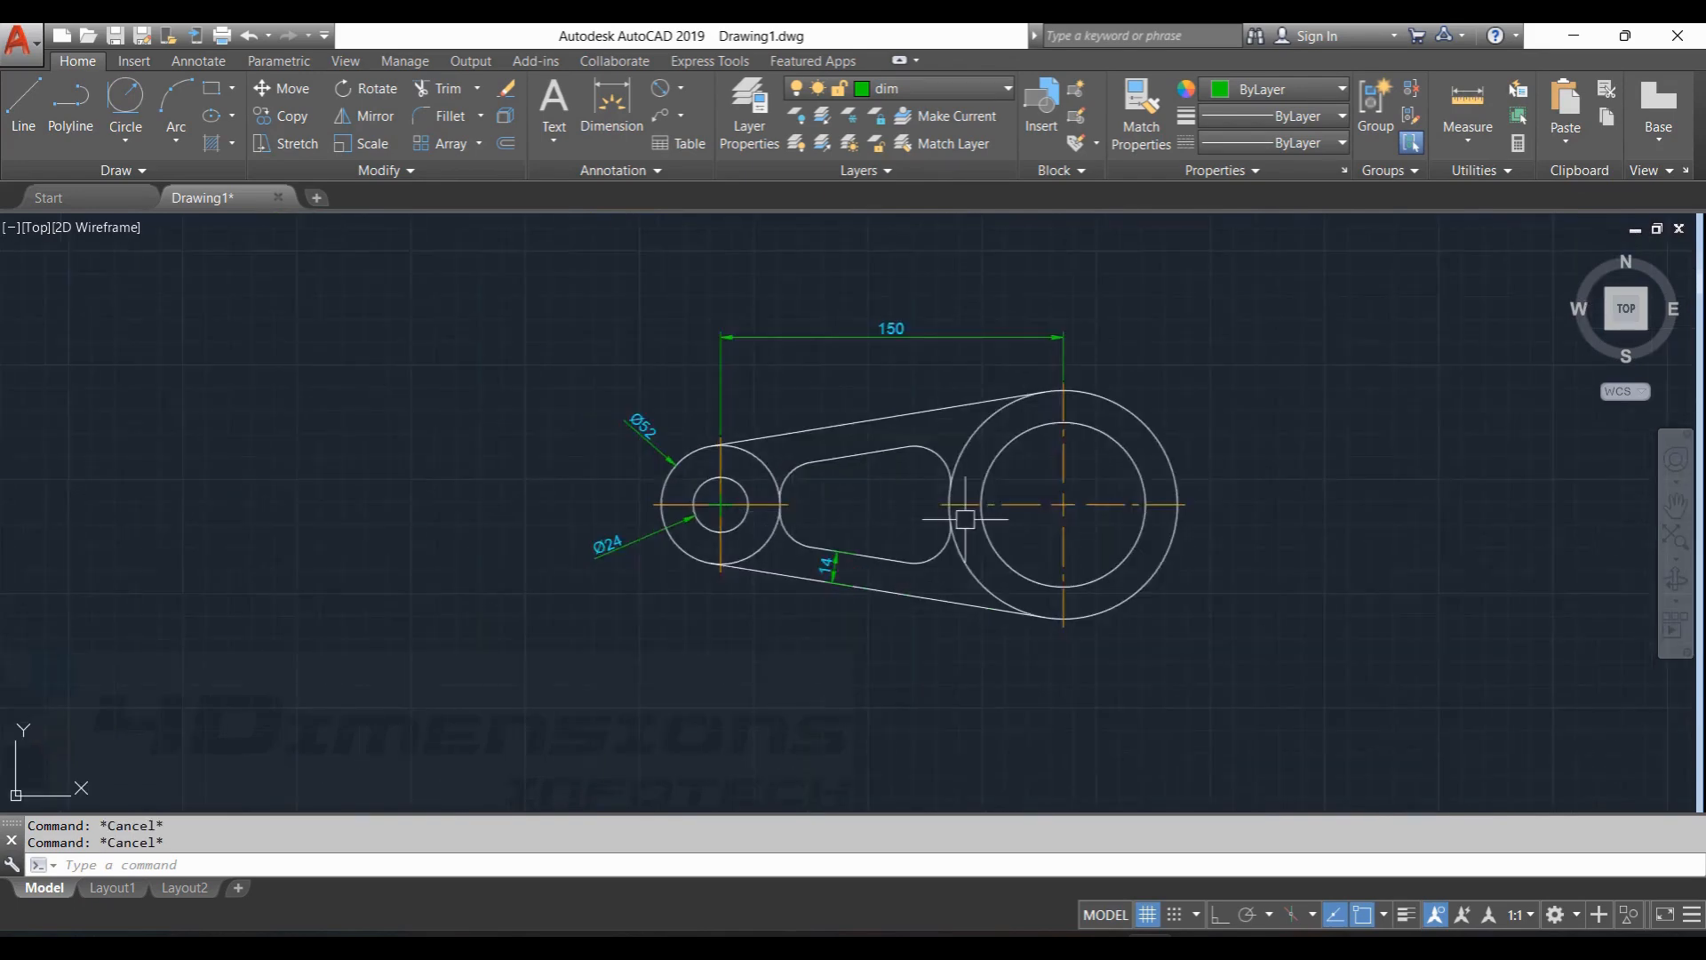
middle_click_drag(965, 518, 805, 509)
scroll(684, 500, "up", 2)
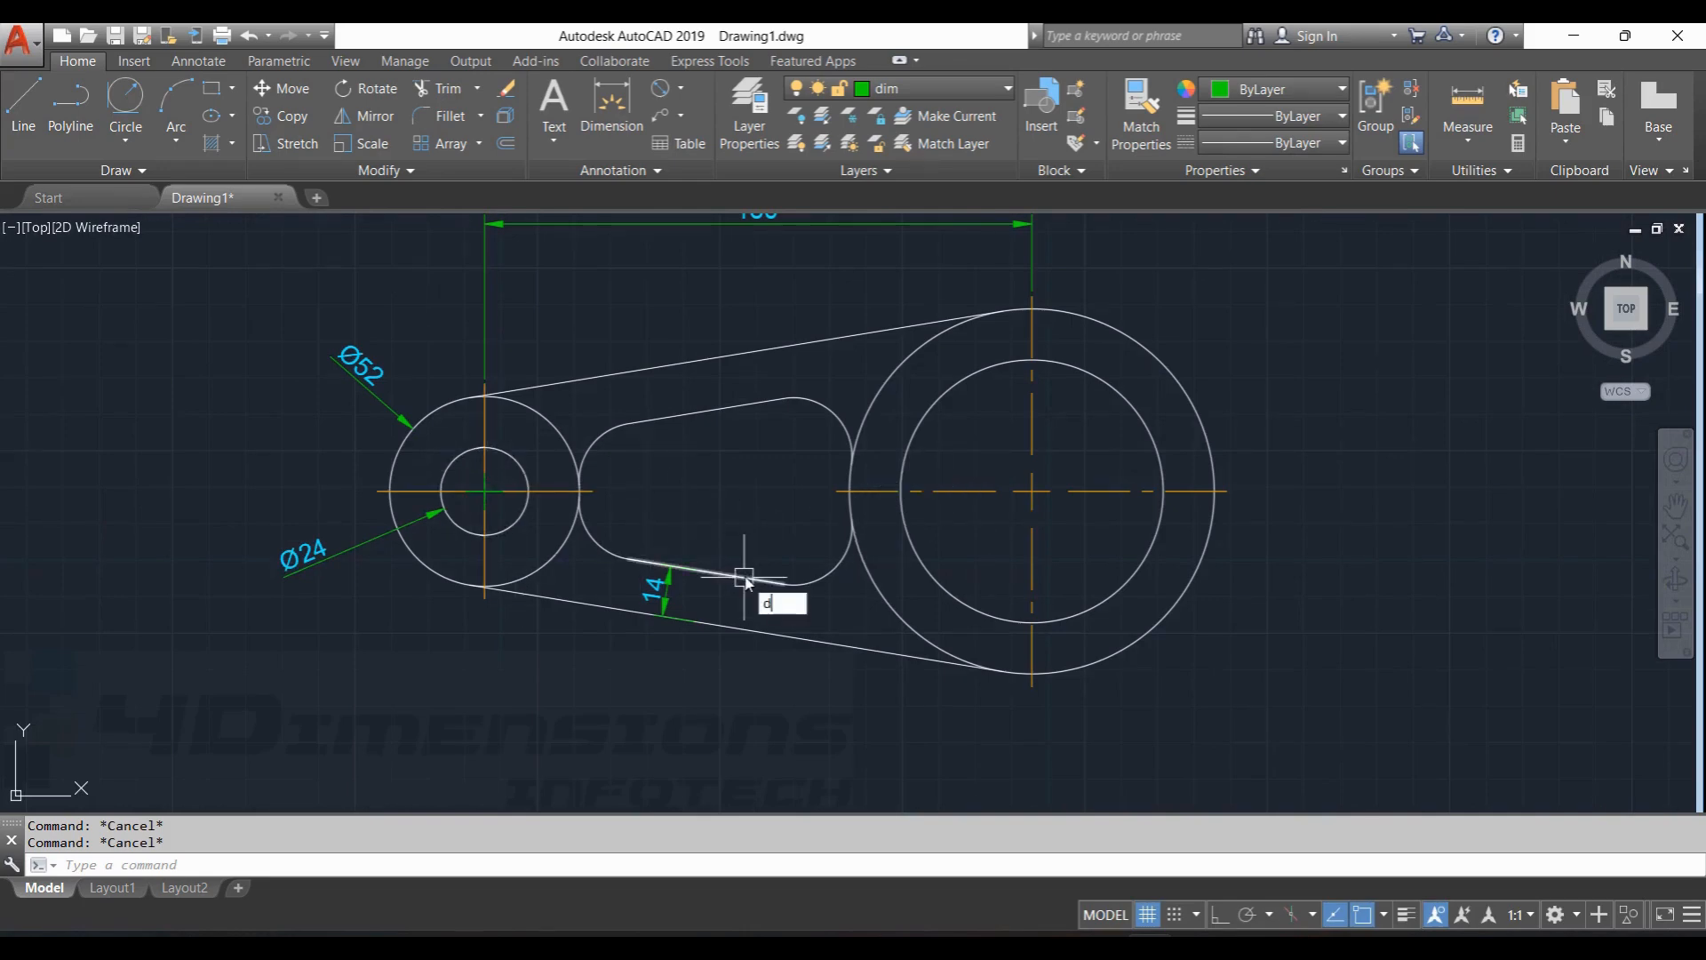
Set the ISO-25 style's centre mark size to 0.5 and make ISO-25 the current dimension style.
key("Return")
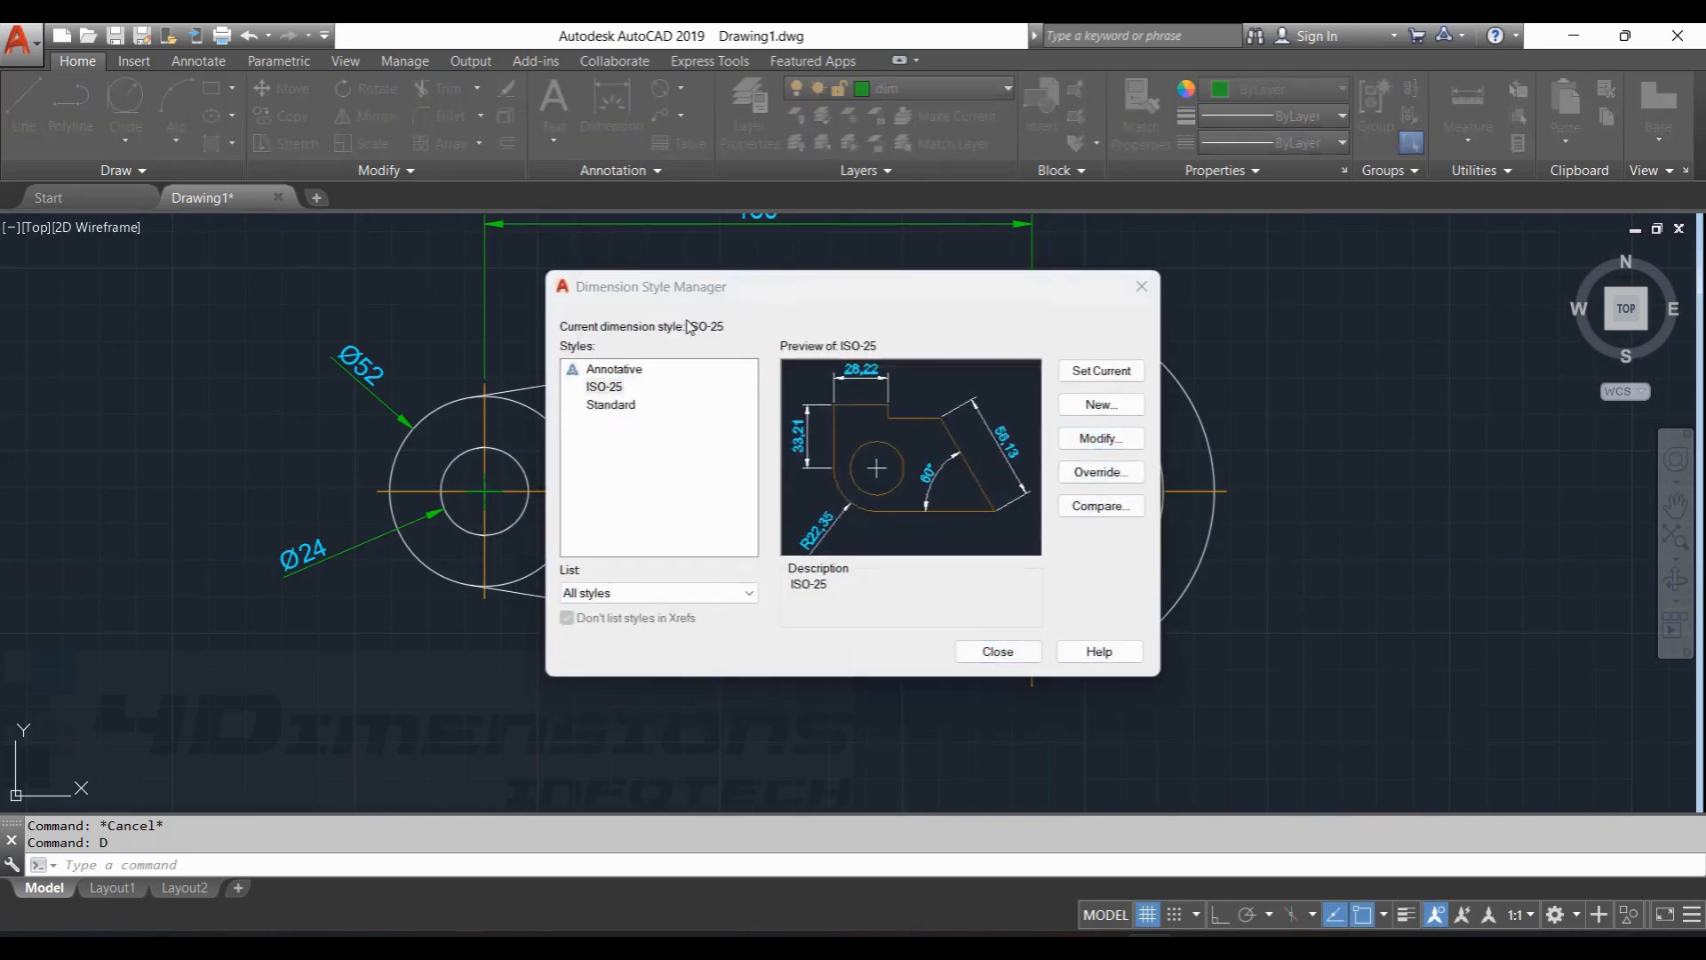
key("m")
left_click(631, 245)
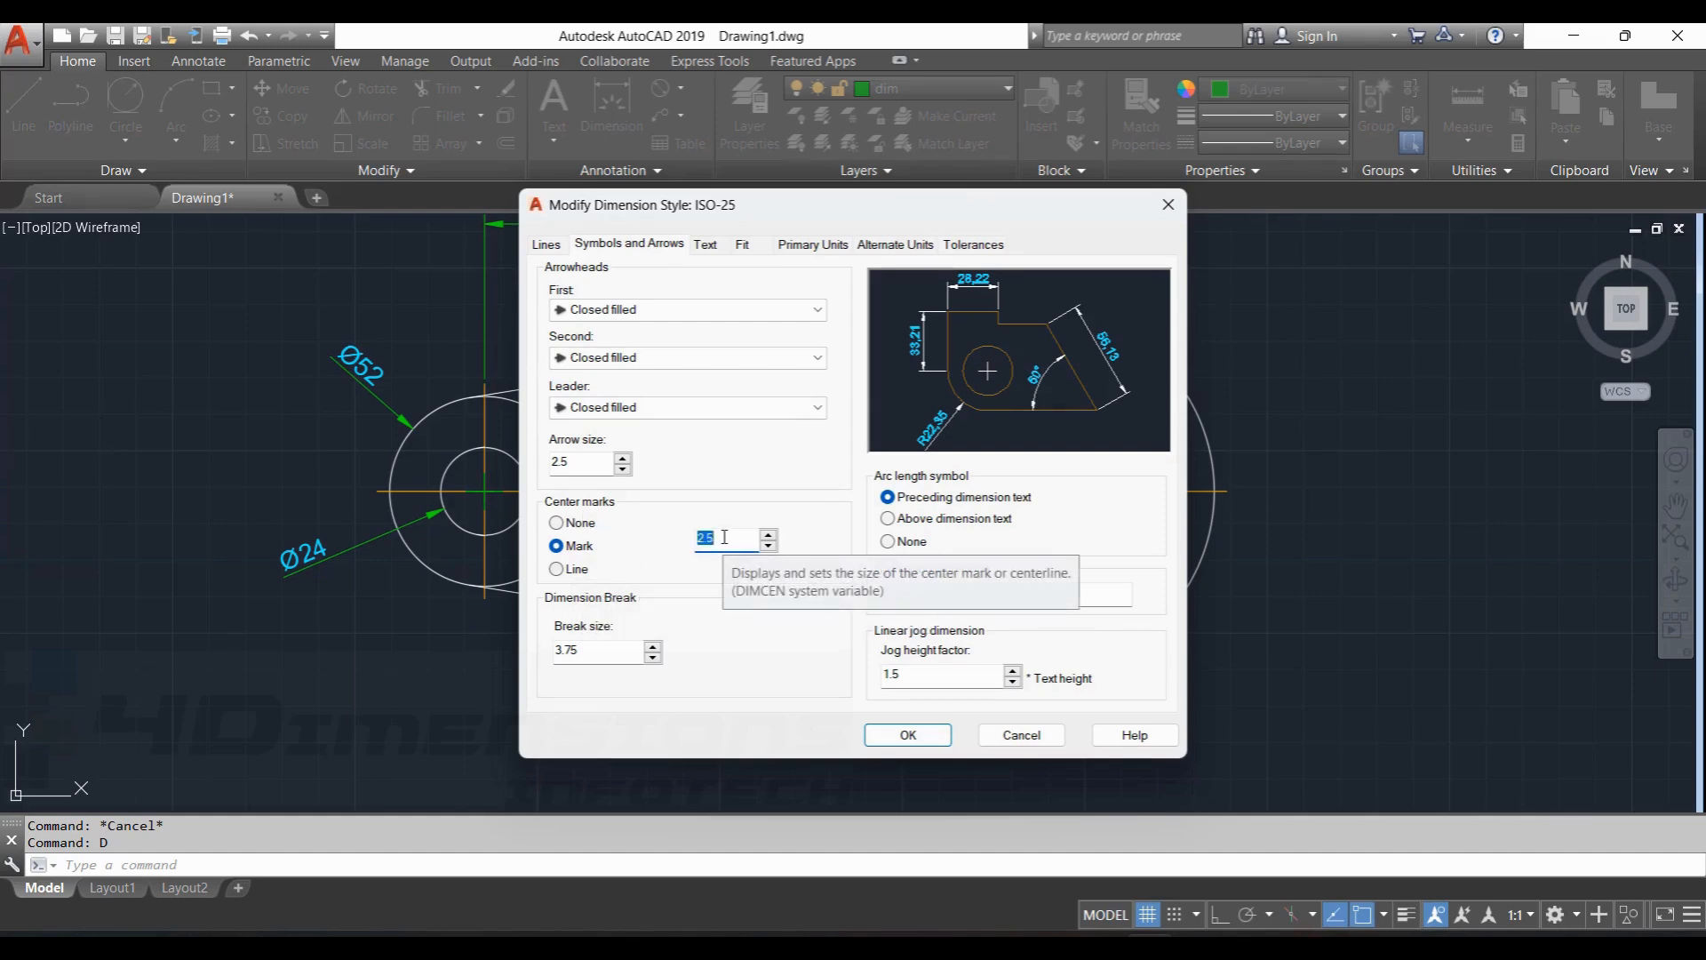
key("BackSpace")
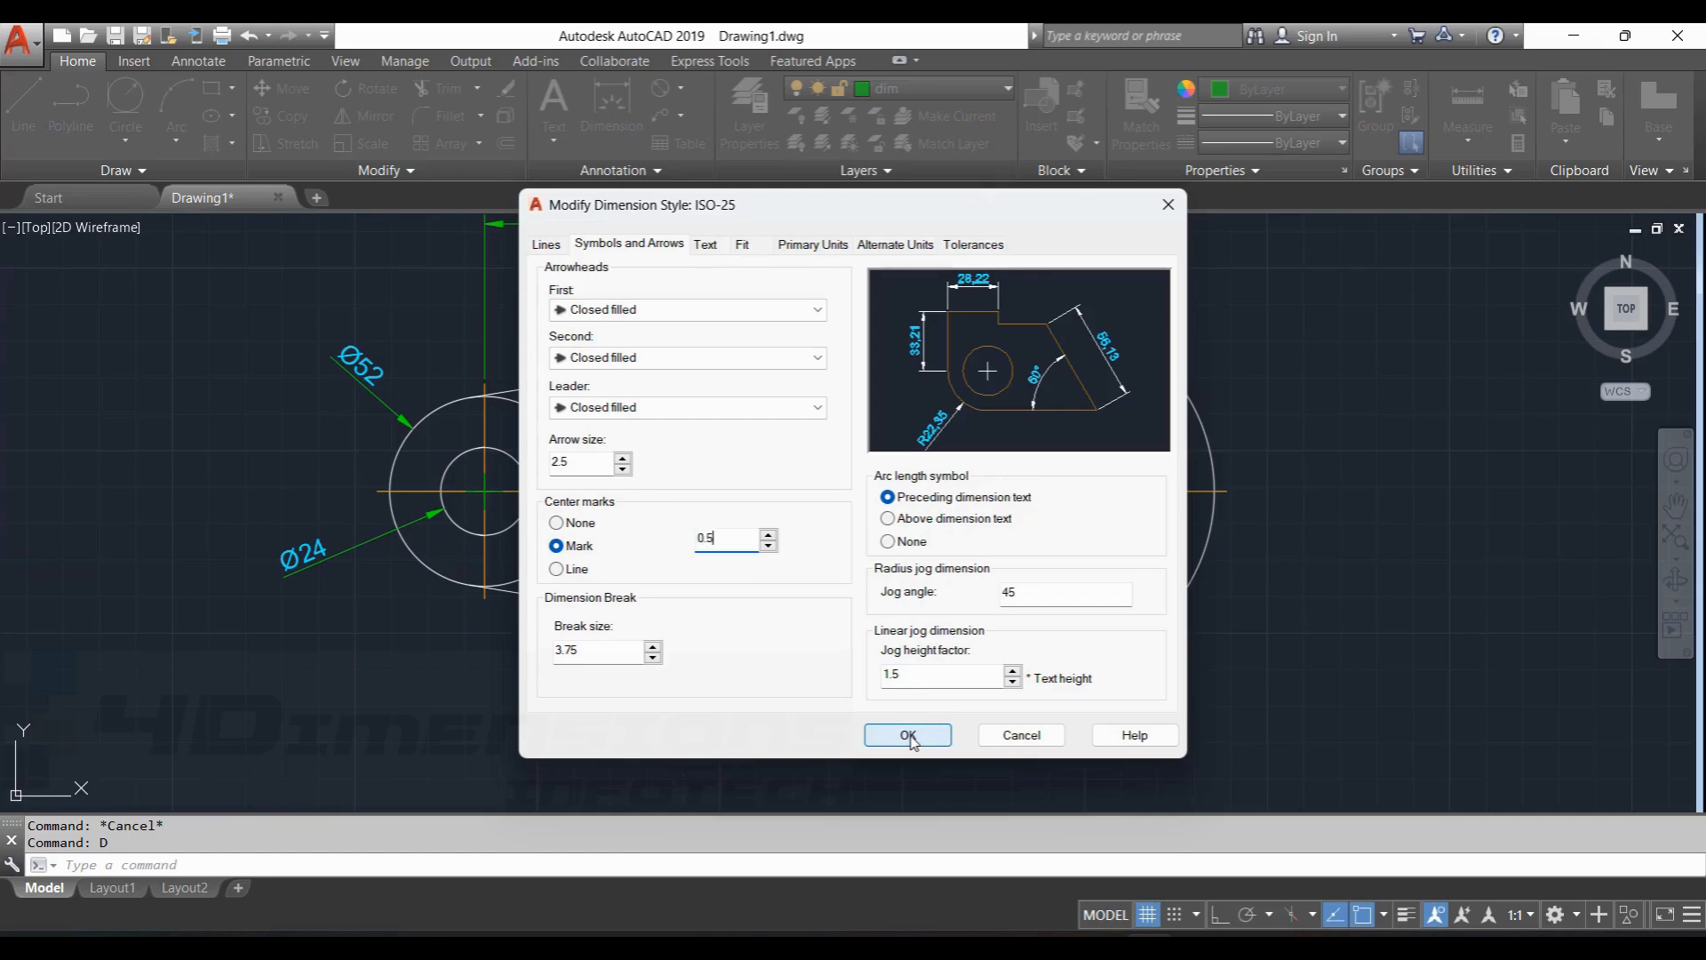
left_click(911, 737)
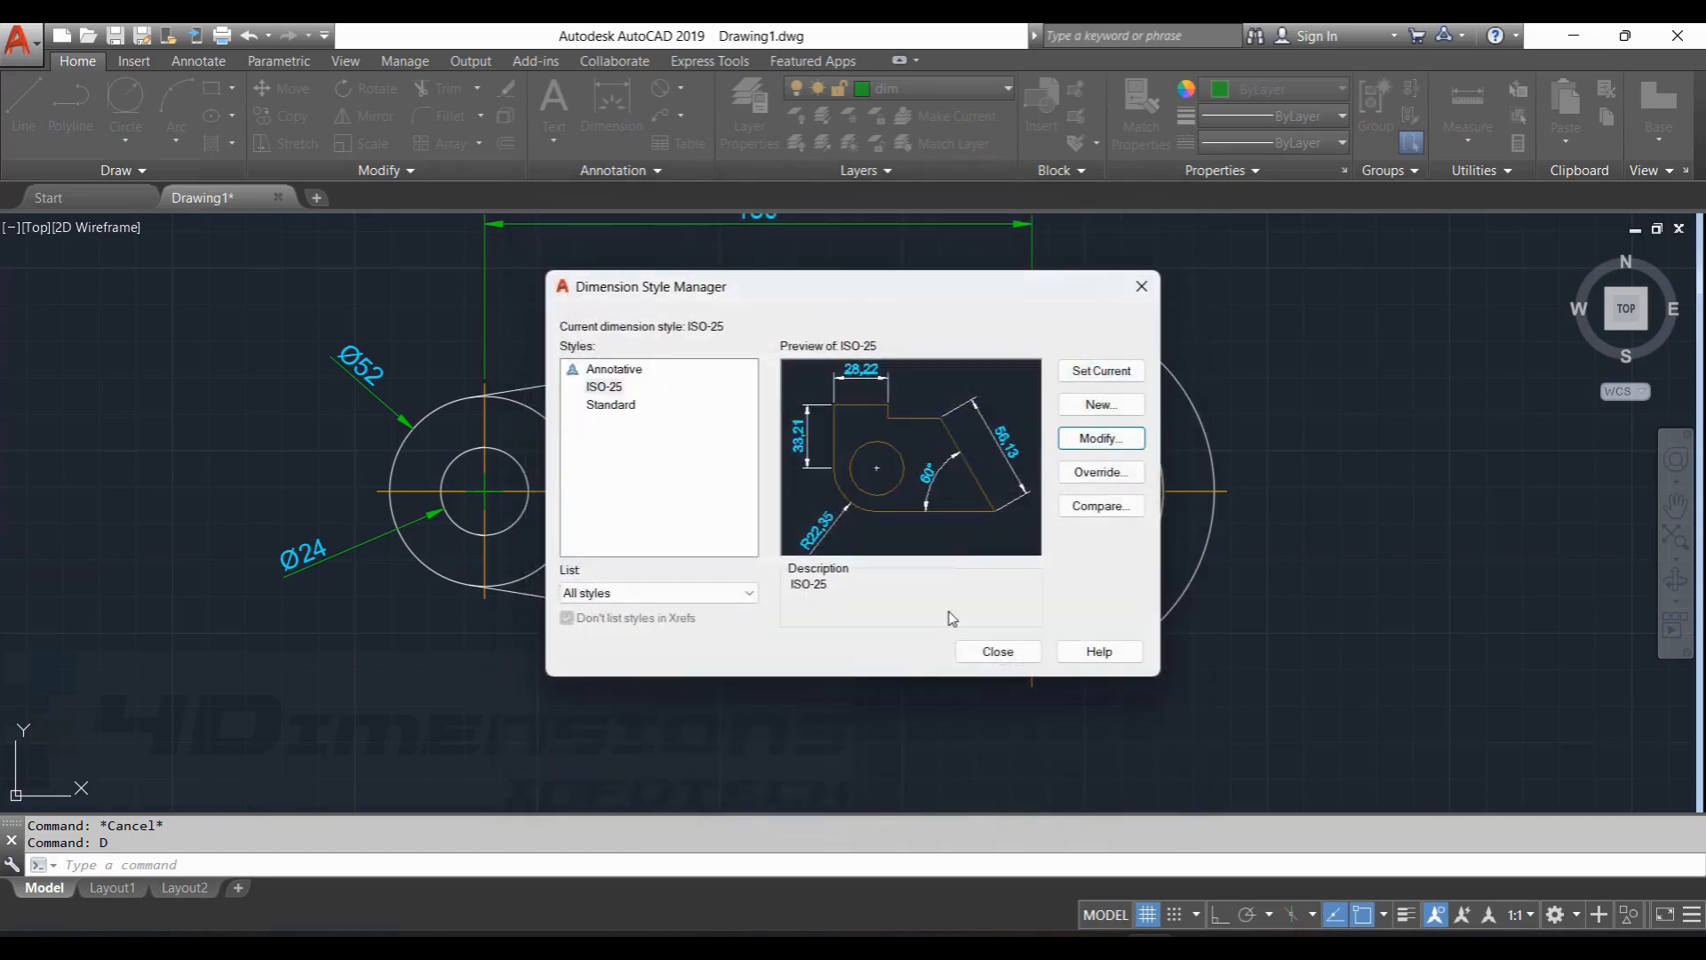
left_click(1101, 370)
left_click(998, 651)
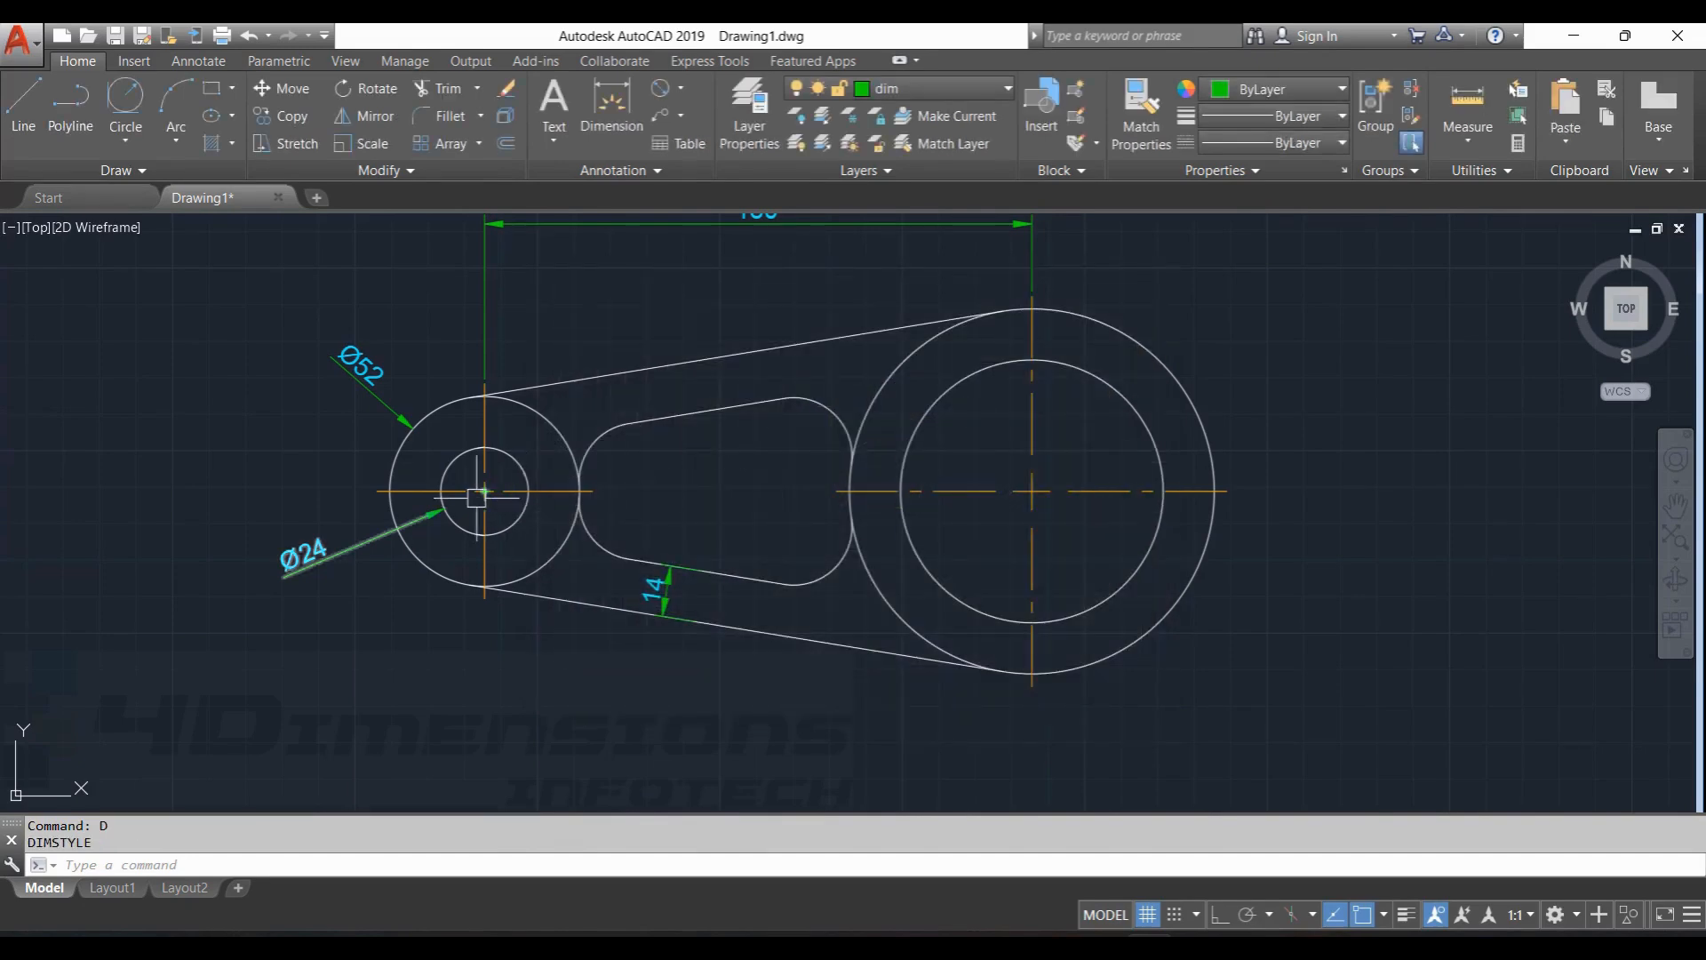
scroll(480, 489, "up", 8)
scroll(566, 437, "down", 6)
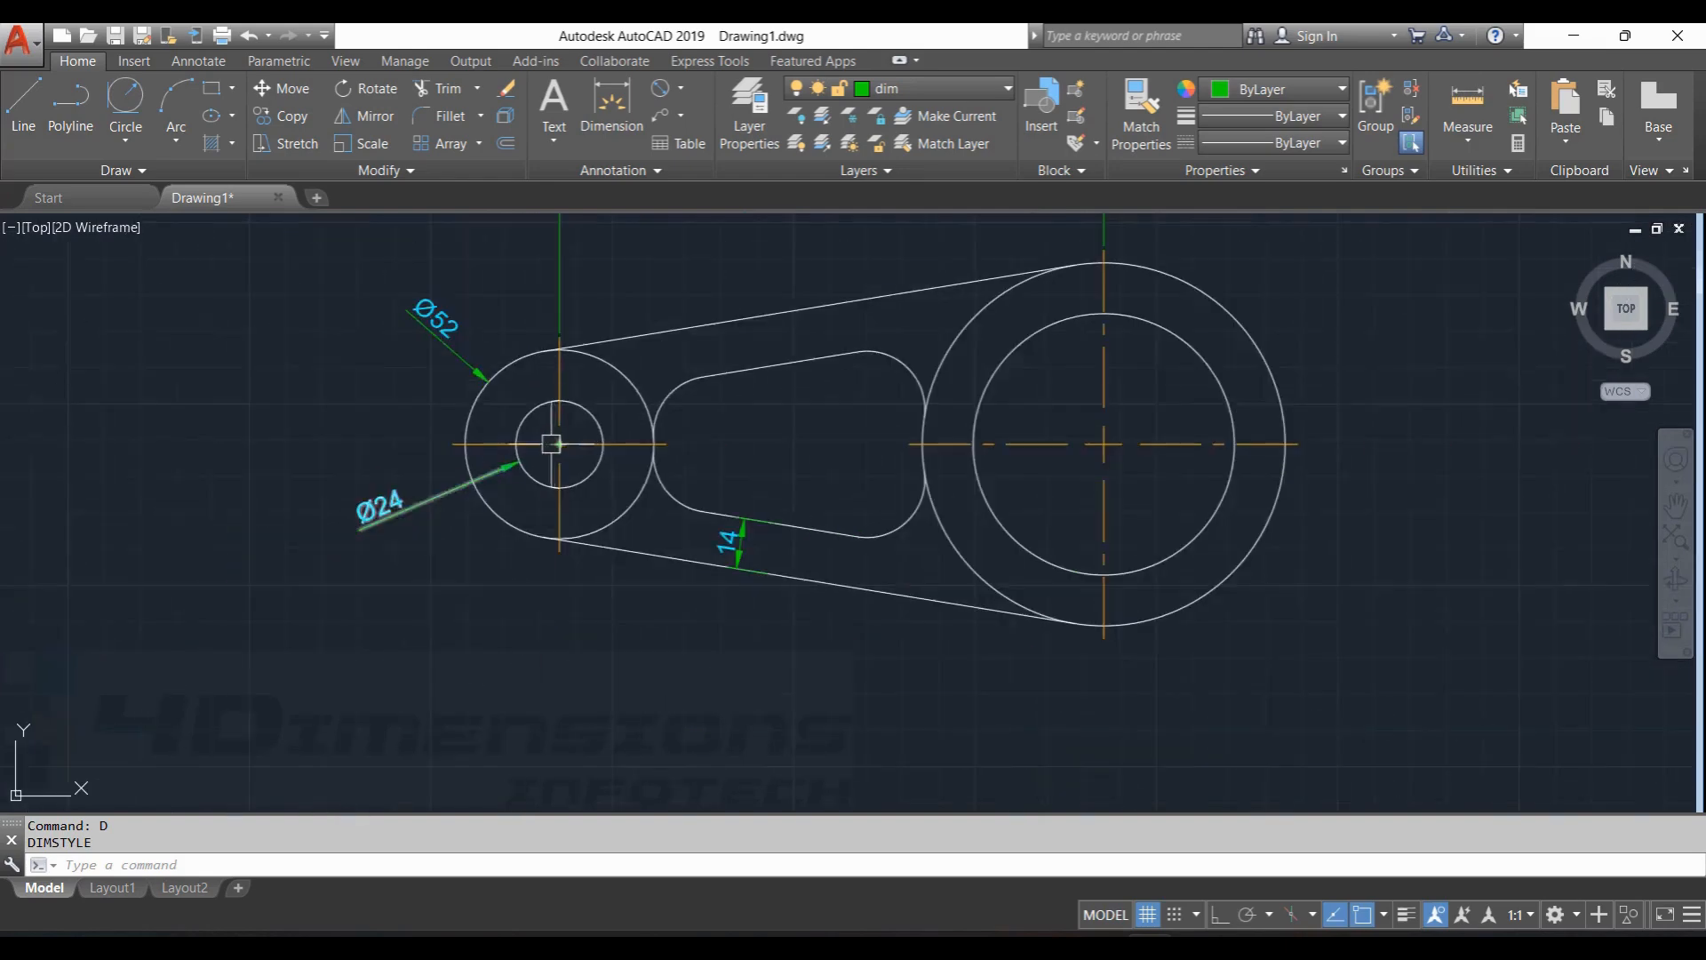
Add a diameter dimension to the large boss's outer circle, with its text outside the boss at the upper right.
scroll(710, 457, "up", 1)
middle_click_drag(711, 456, 621, 484)
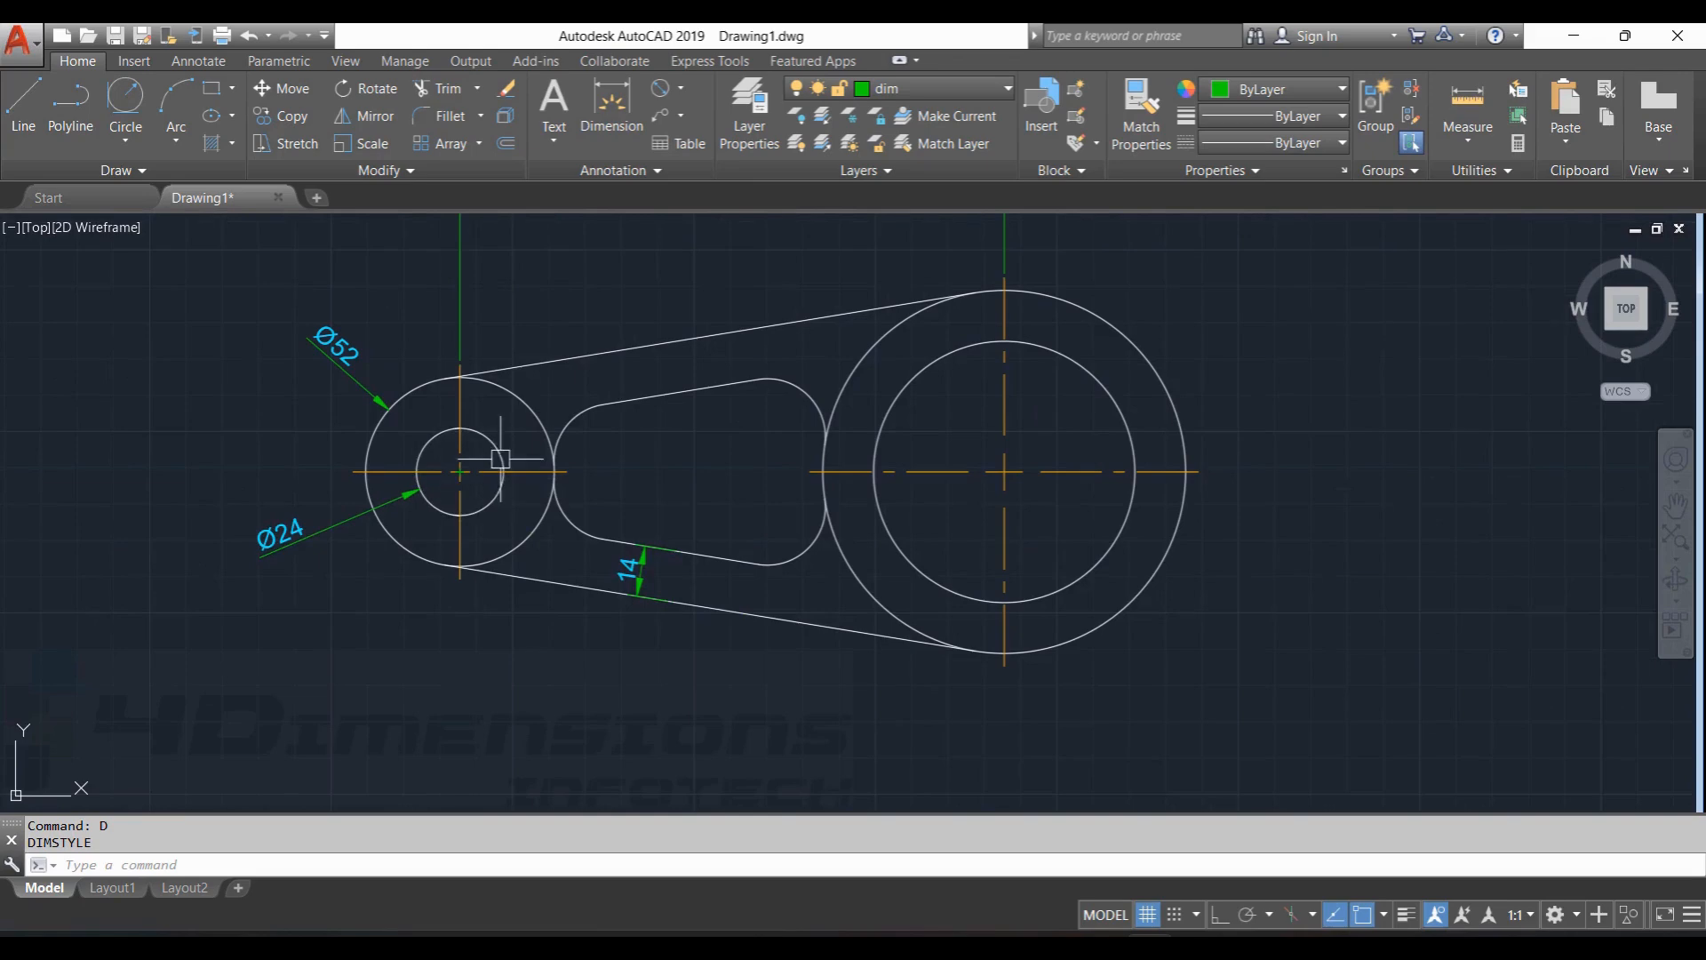
key("Escape")
middle_click_drag(764, 463, 595, 473)
middle_click_drag(940, 357, 864, 431)
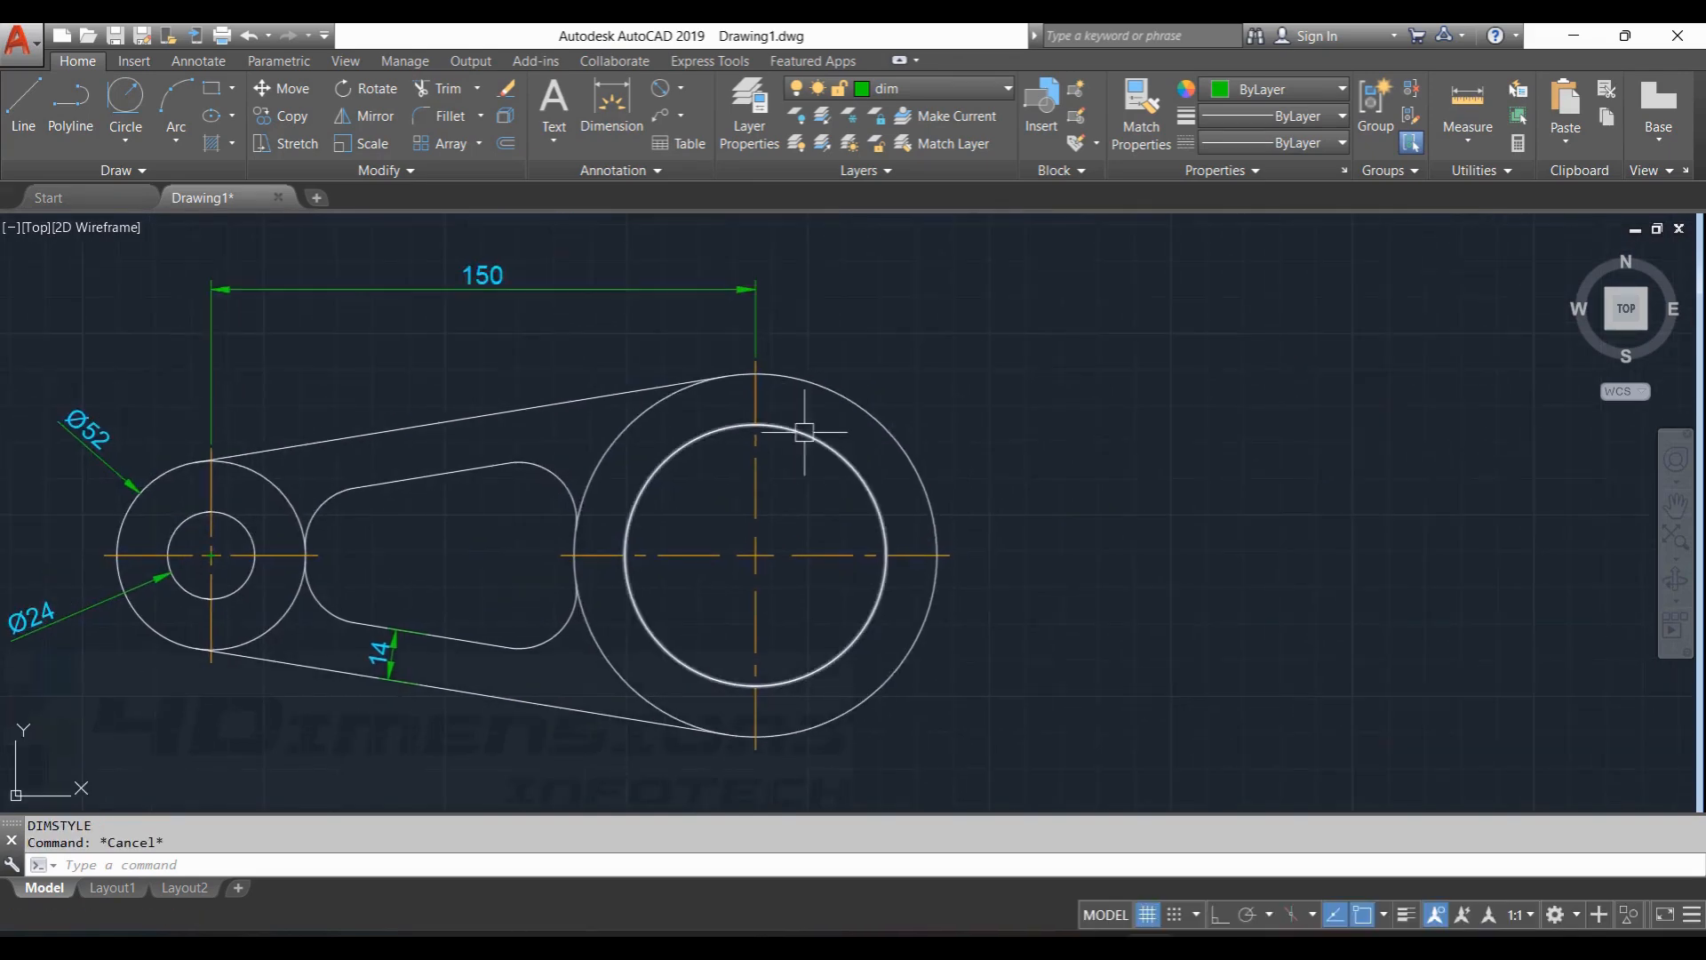
left_click(665, 89)
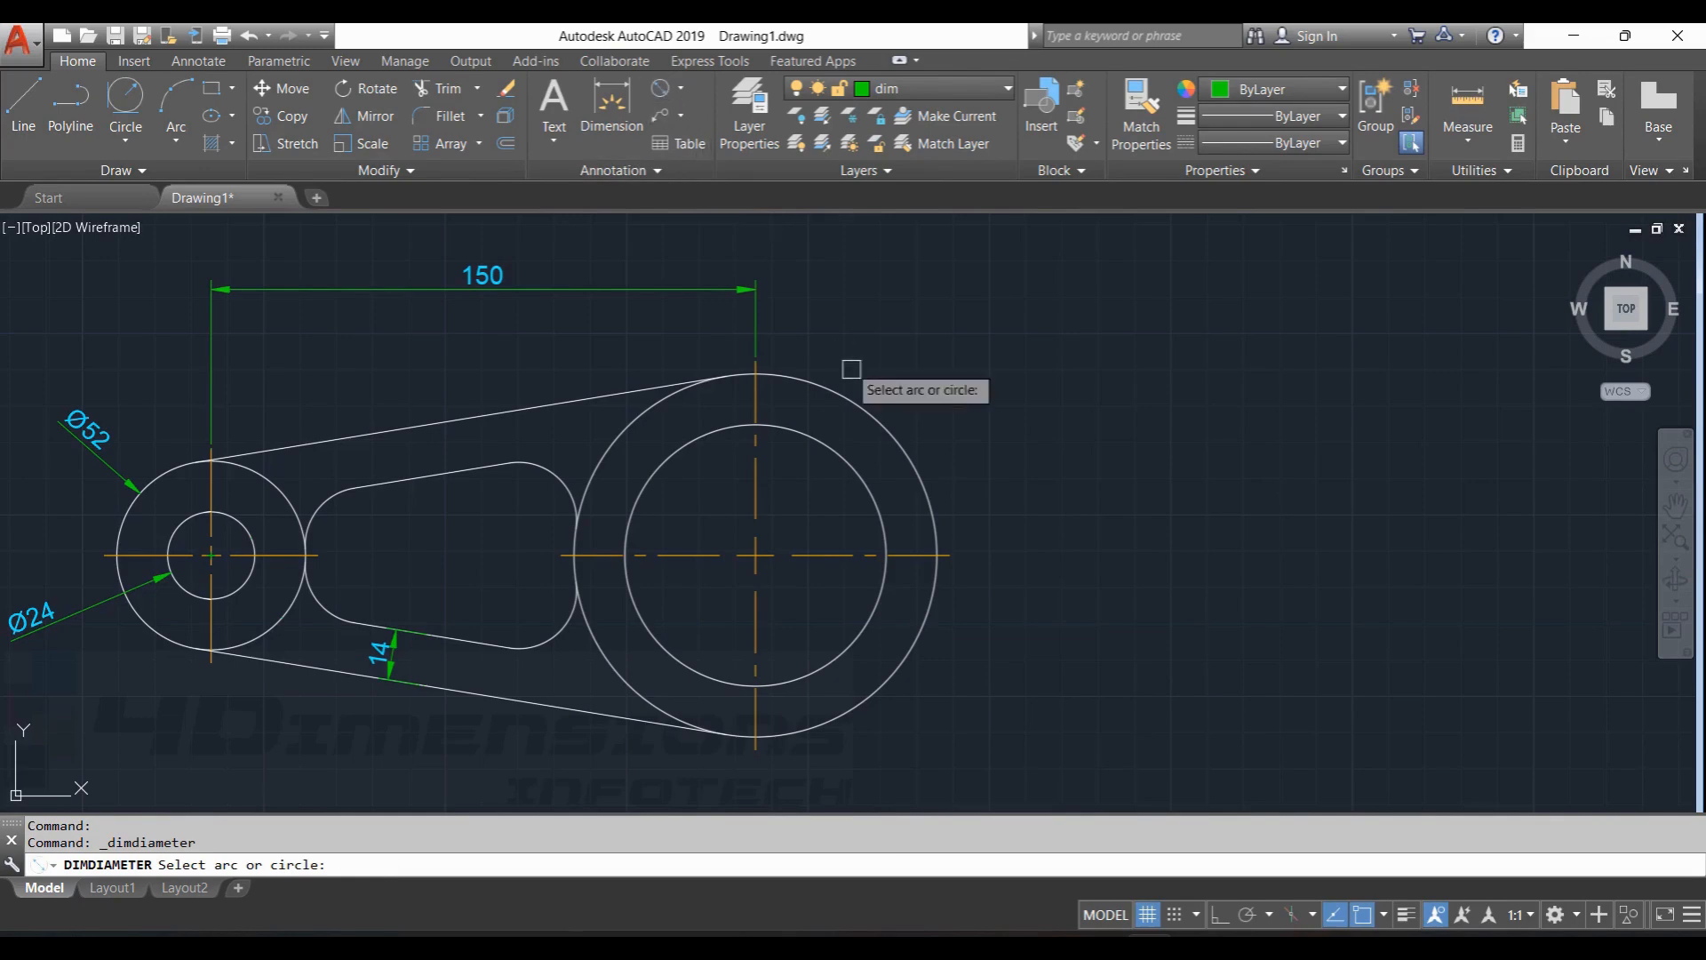
left_click(897, 444)
left_click(1009, 391)
Add a diameter dimension to the large boss's inner circle, with its text outside the boss at the lower right.
right_click(882, 517)
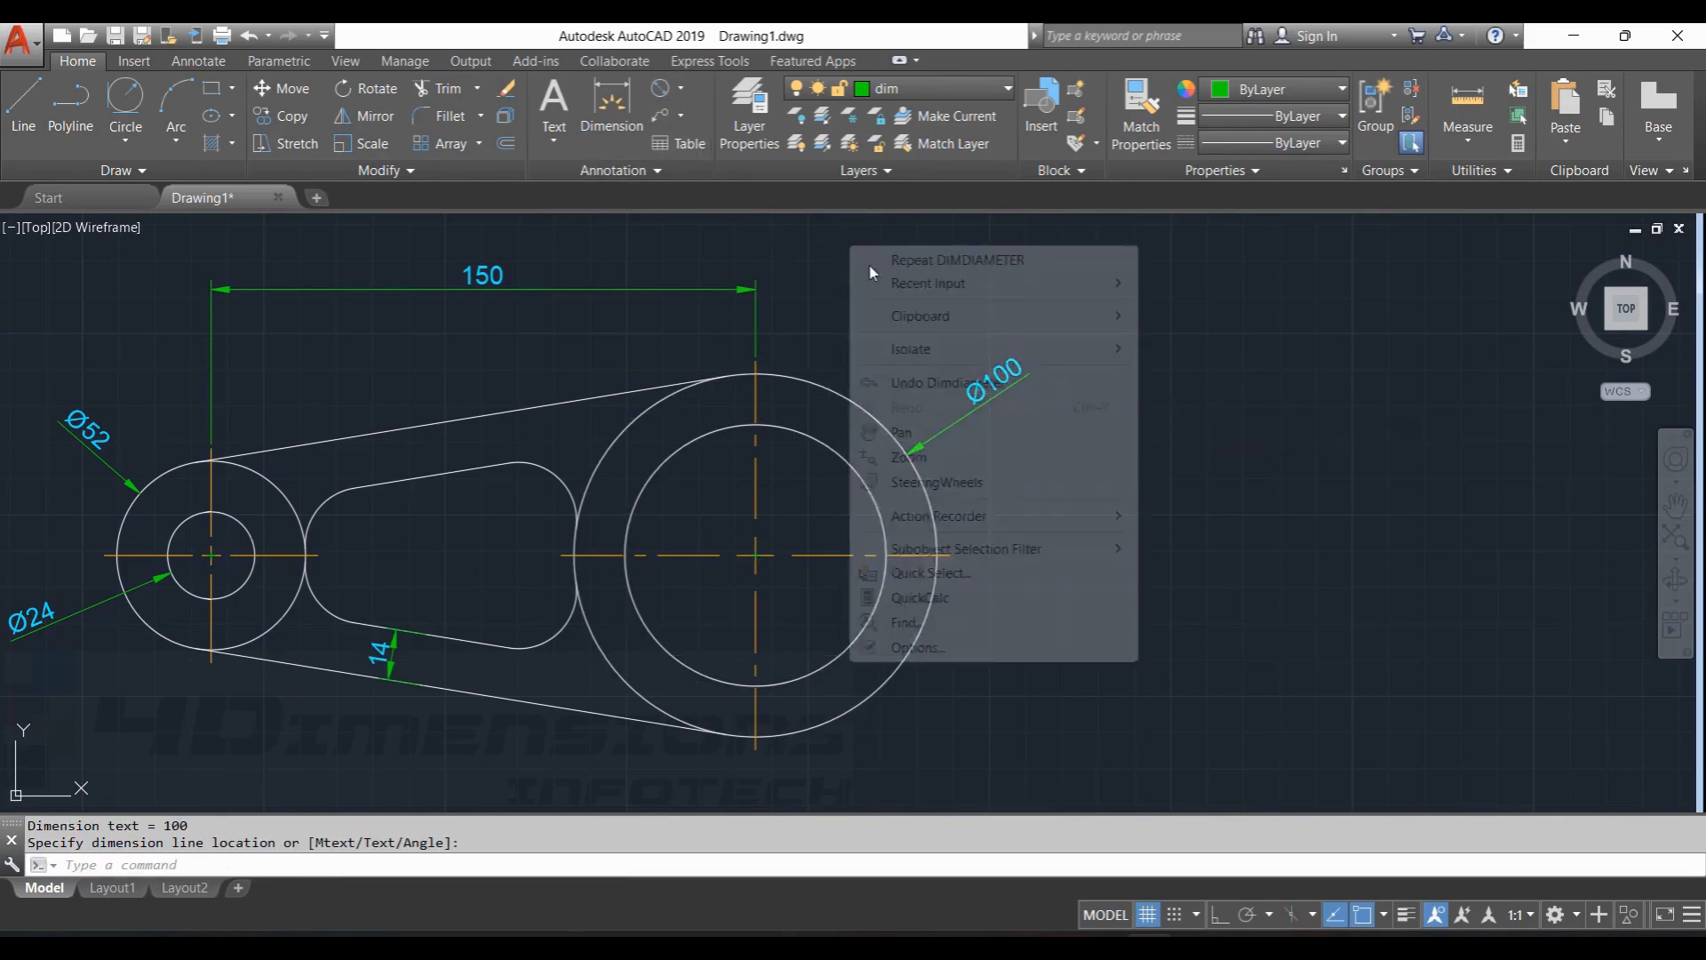
left_click(924, 255)
left_click(873, 611)
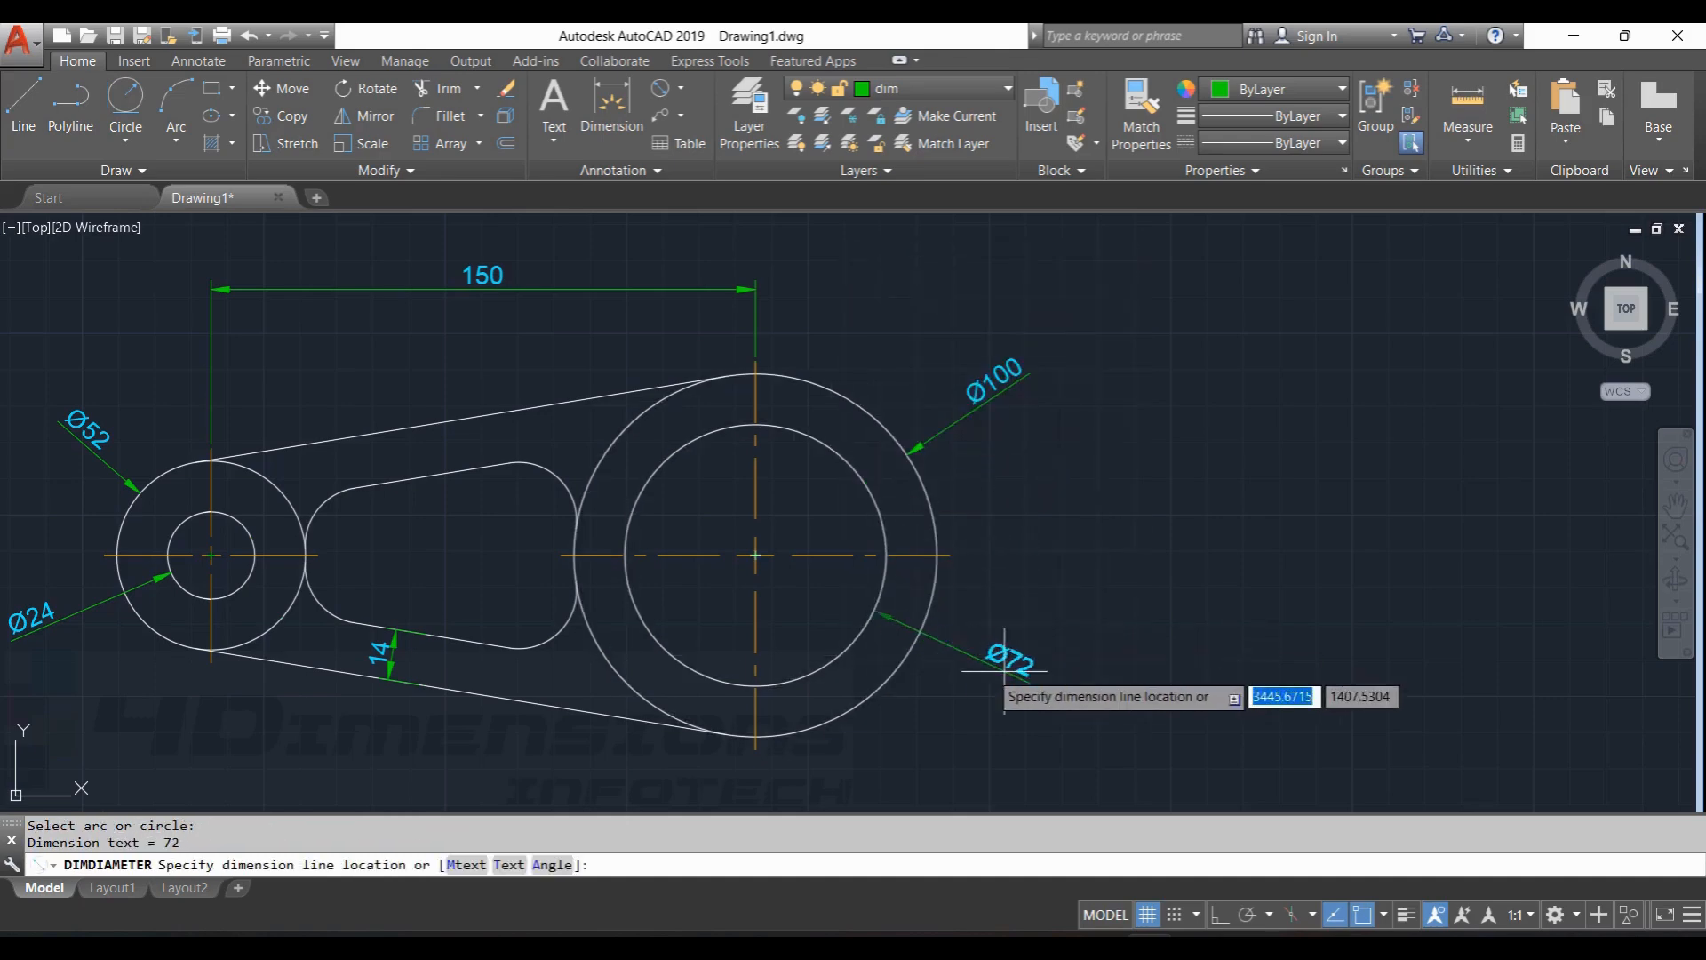
left_click(1066, 633)
key("Escape")
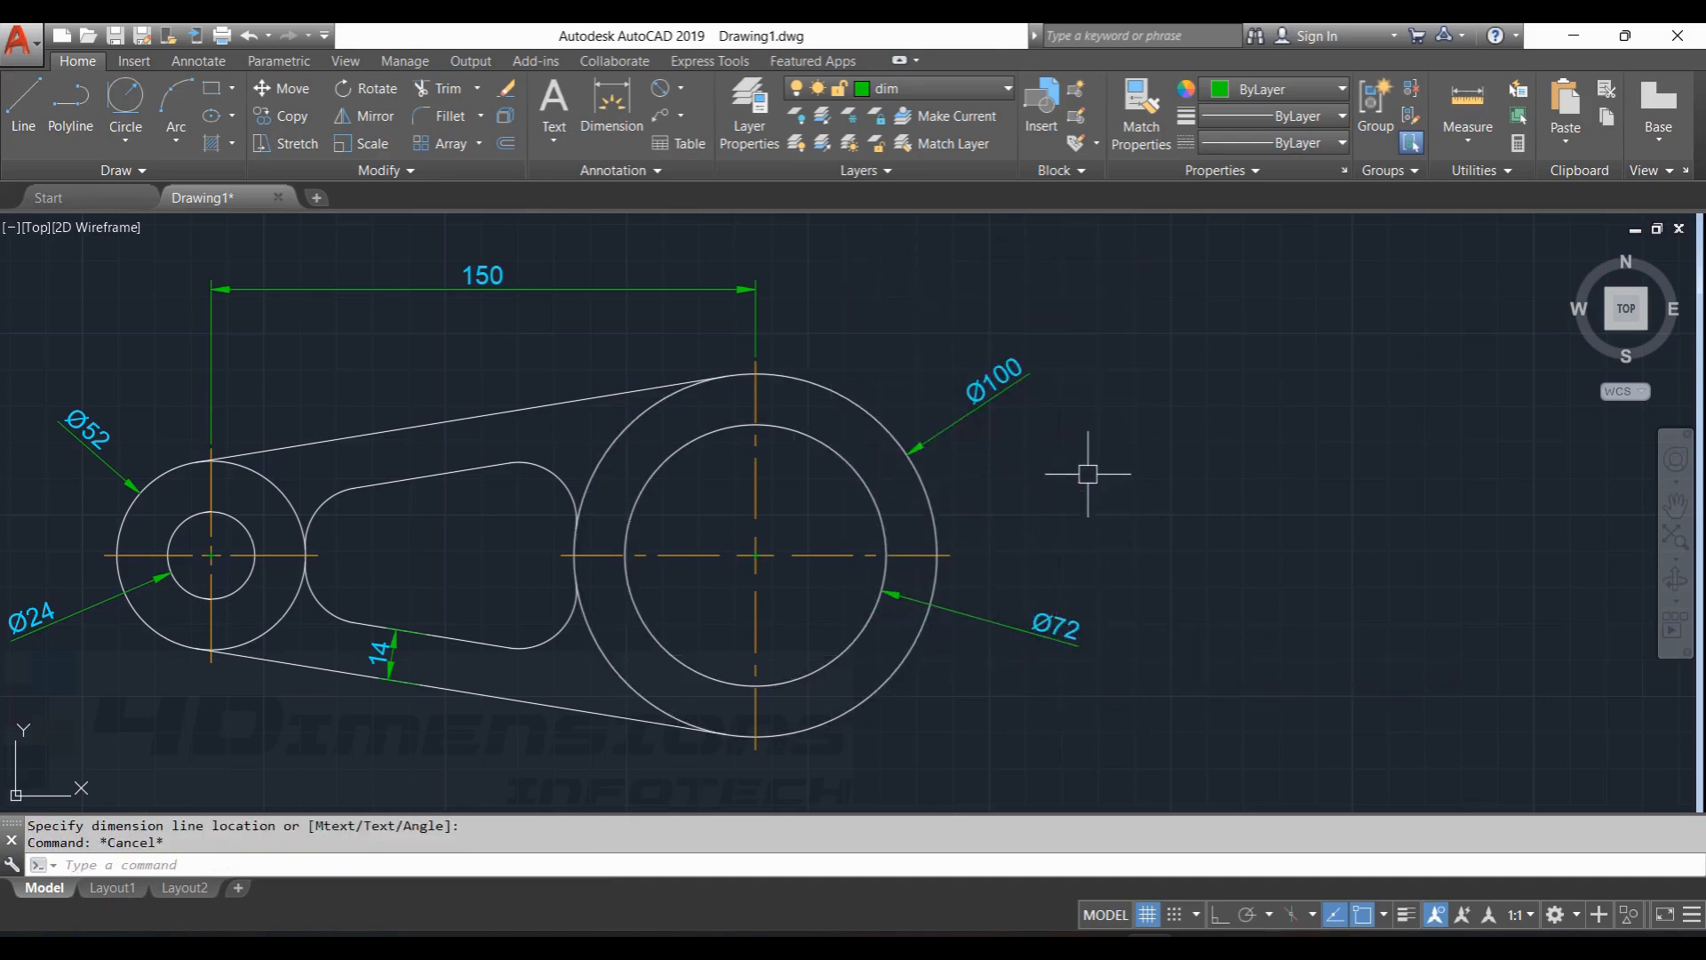
key("Escape")
Add a radius dimension to the pocket's upper-left corner arc, with its text above the link's upper tangent line.
middle_click_drag(1089, 472, 1127, 465)
middle_click_drag(913, 599, 1100, 563)
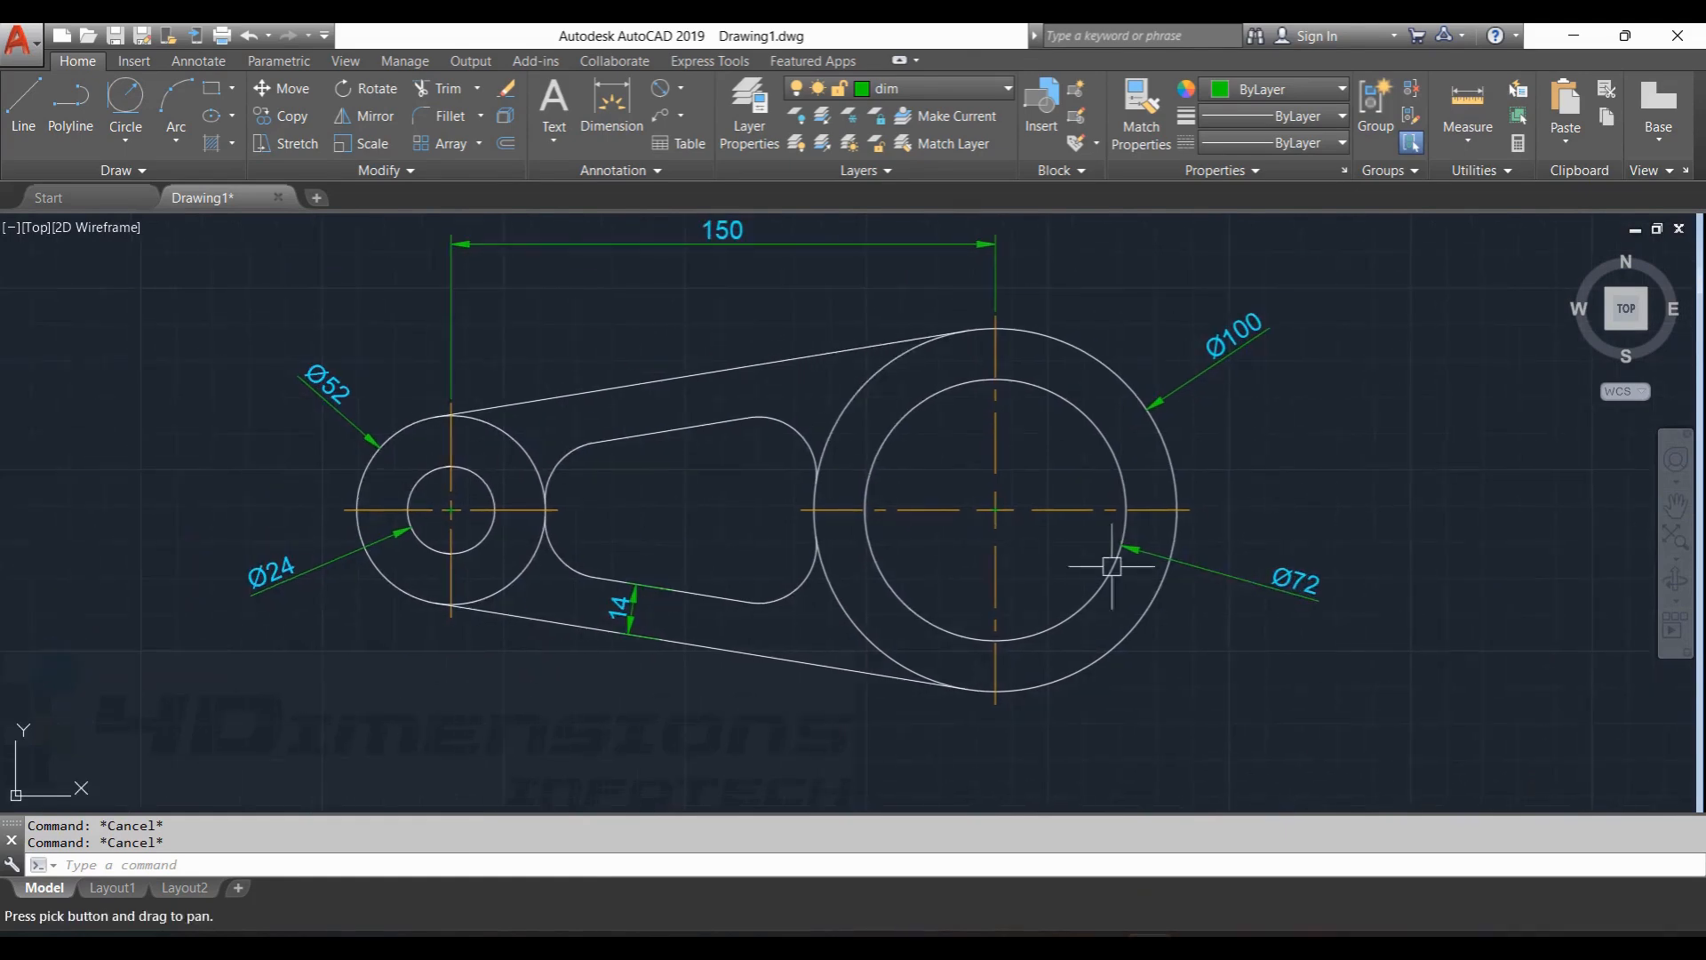
scroll(515, 493, "up", 4)
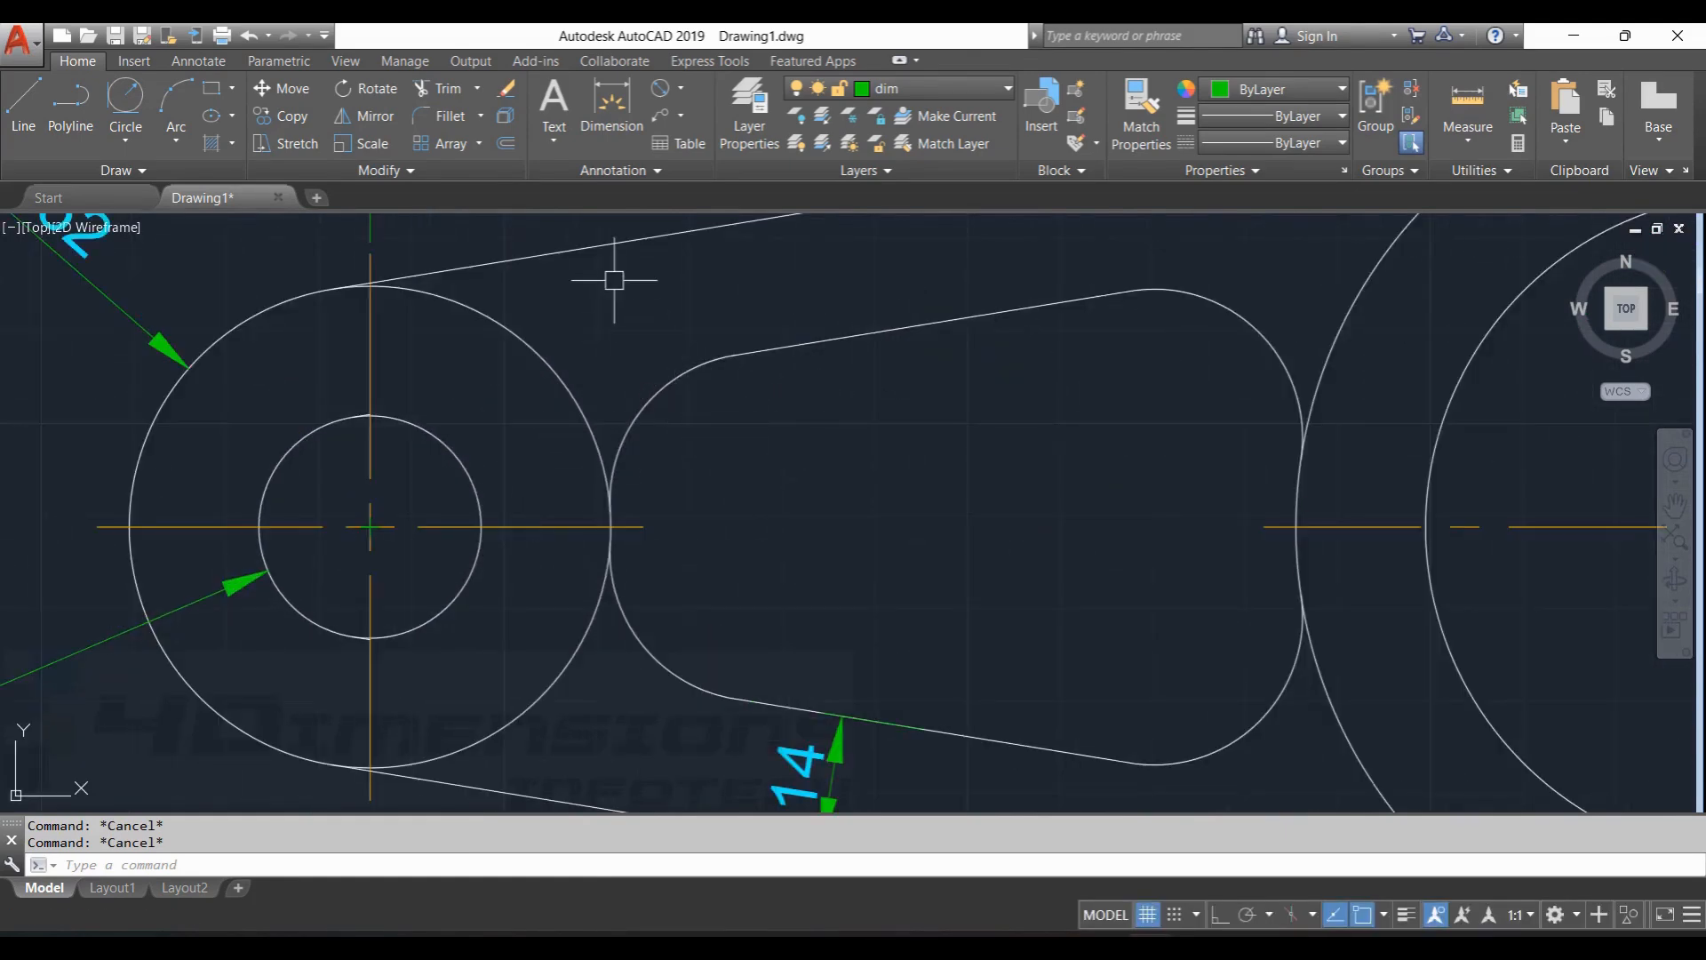
scroll(707, 449, "down", 4)
left_click(568, 436)
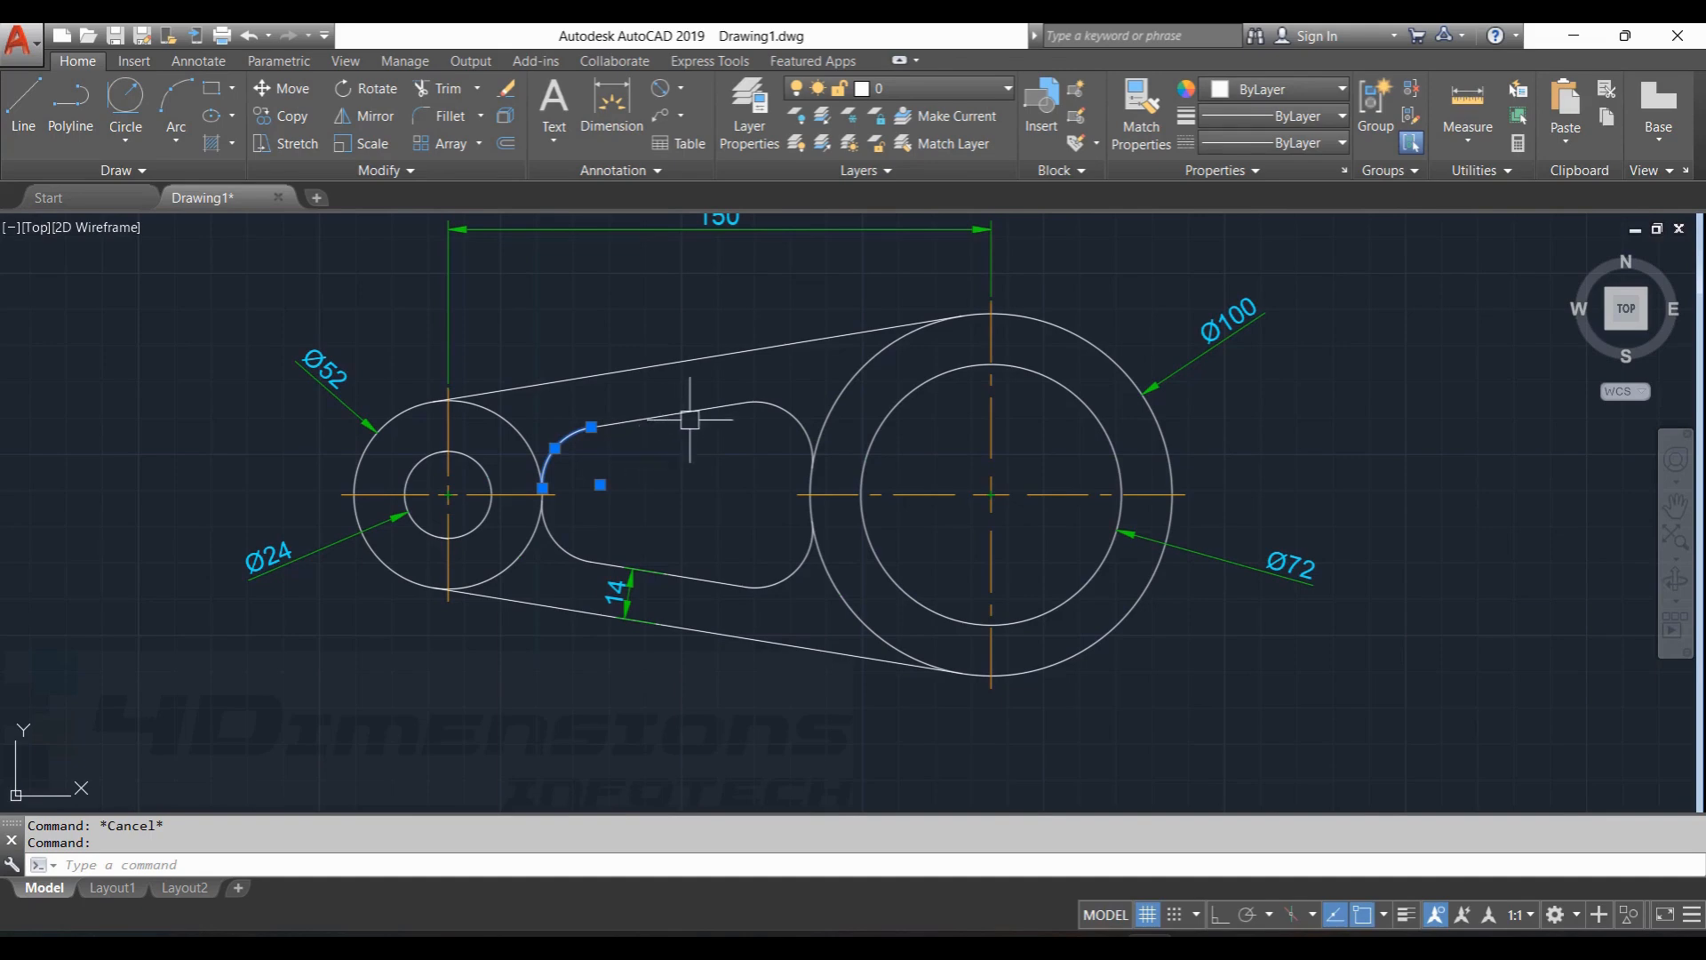
key("Escape")
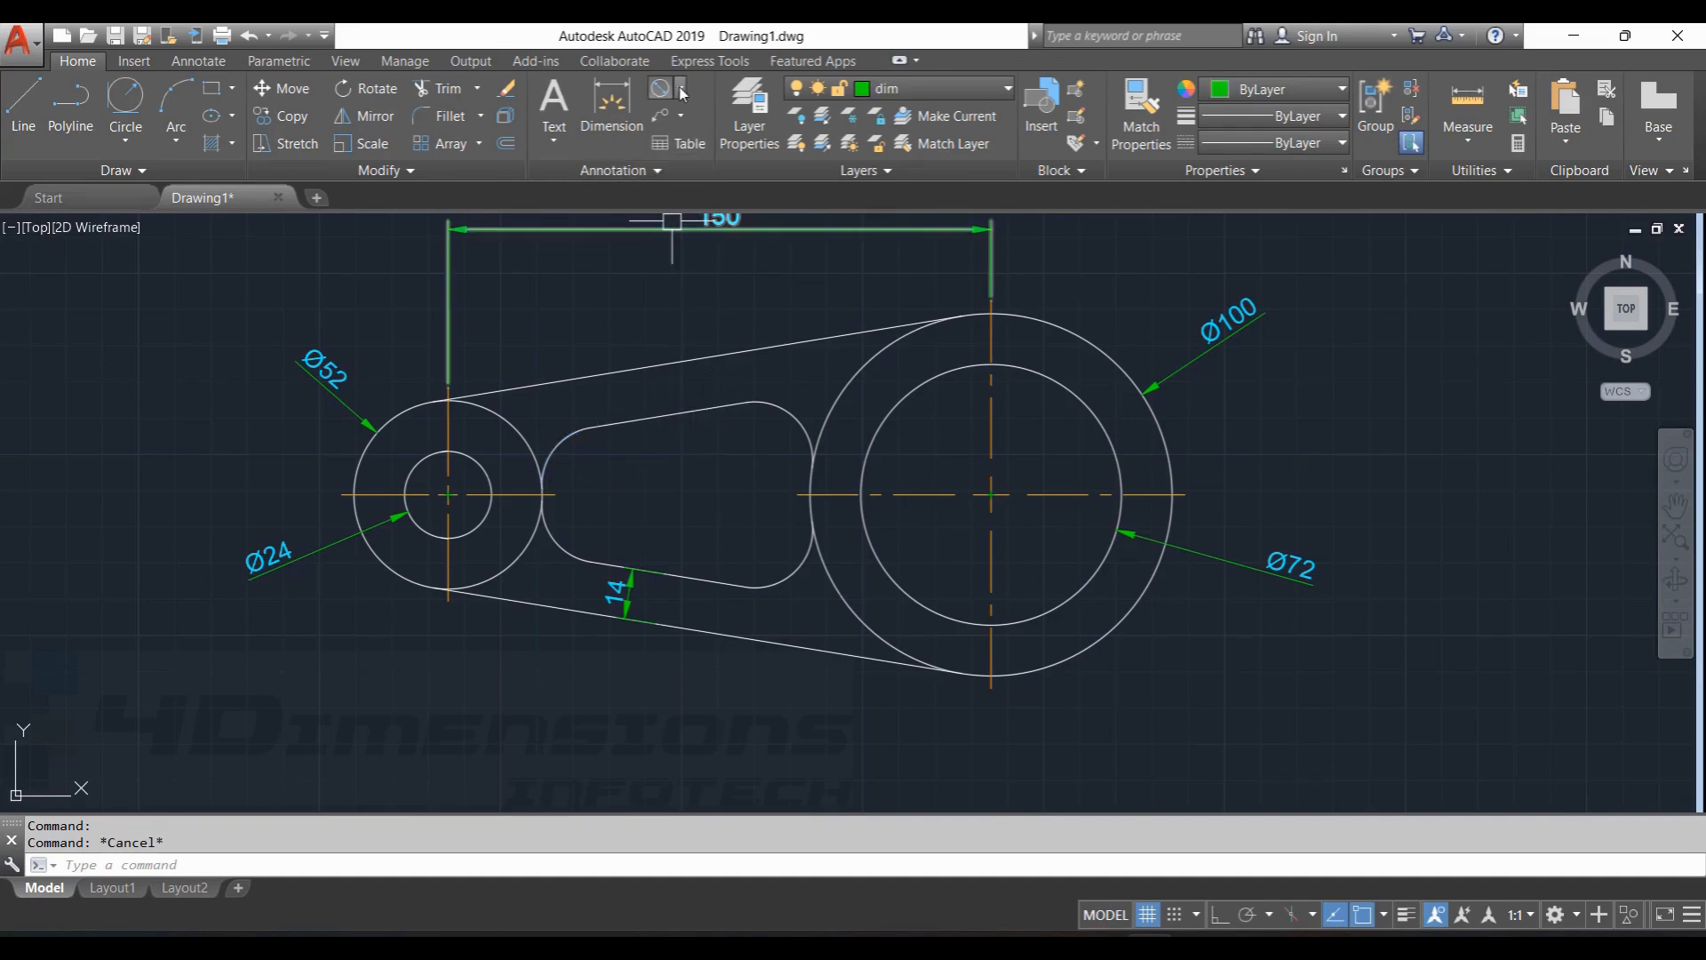
left_click(681, 89)
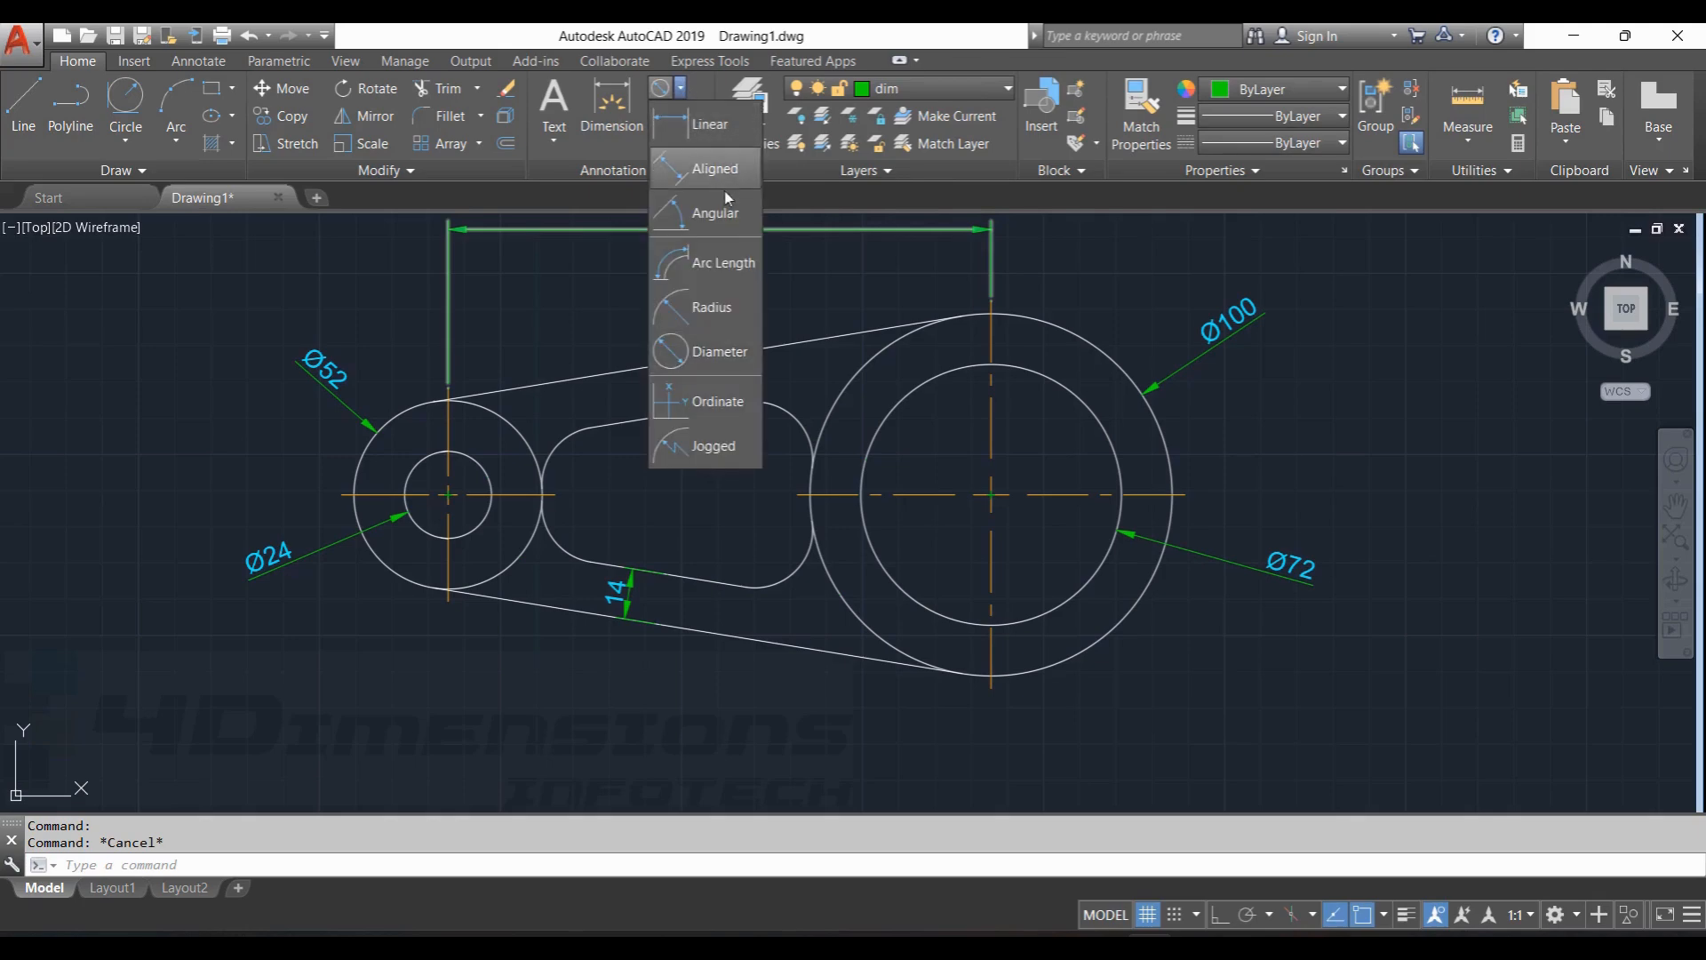
left_click(710, 308)
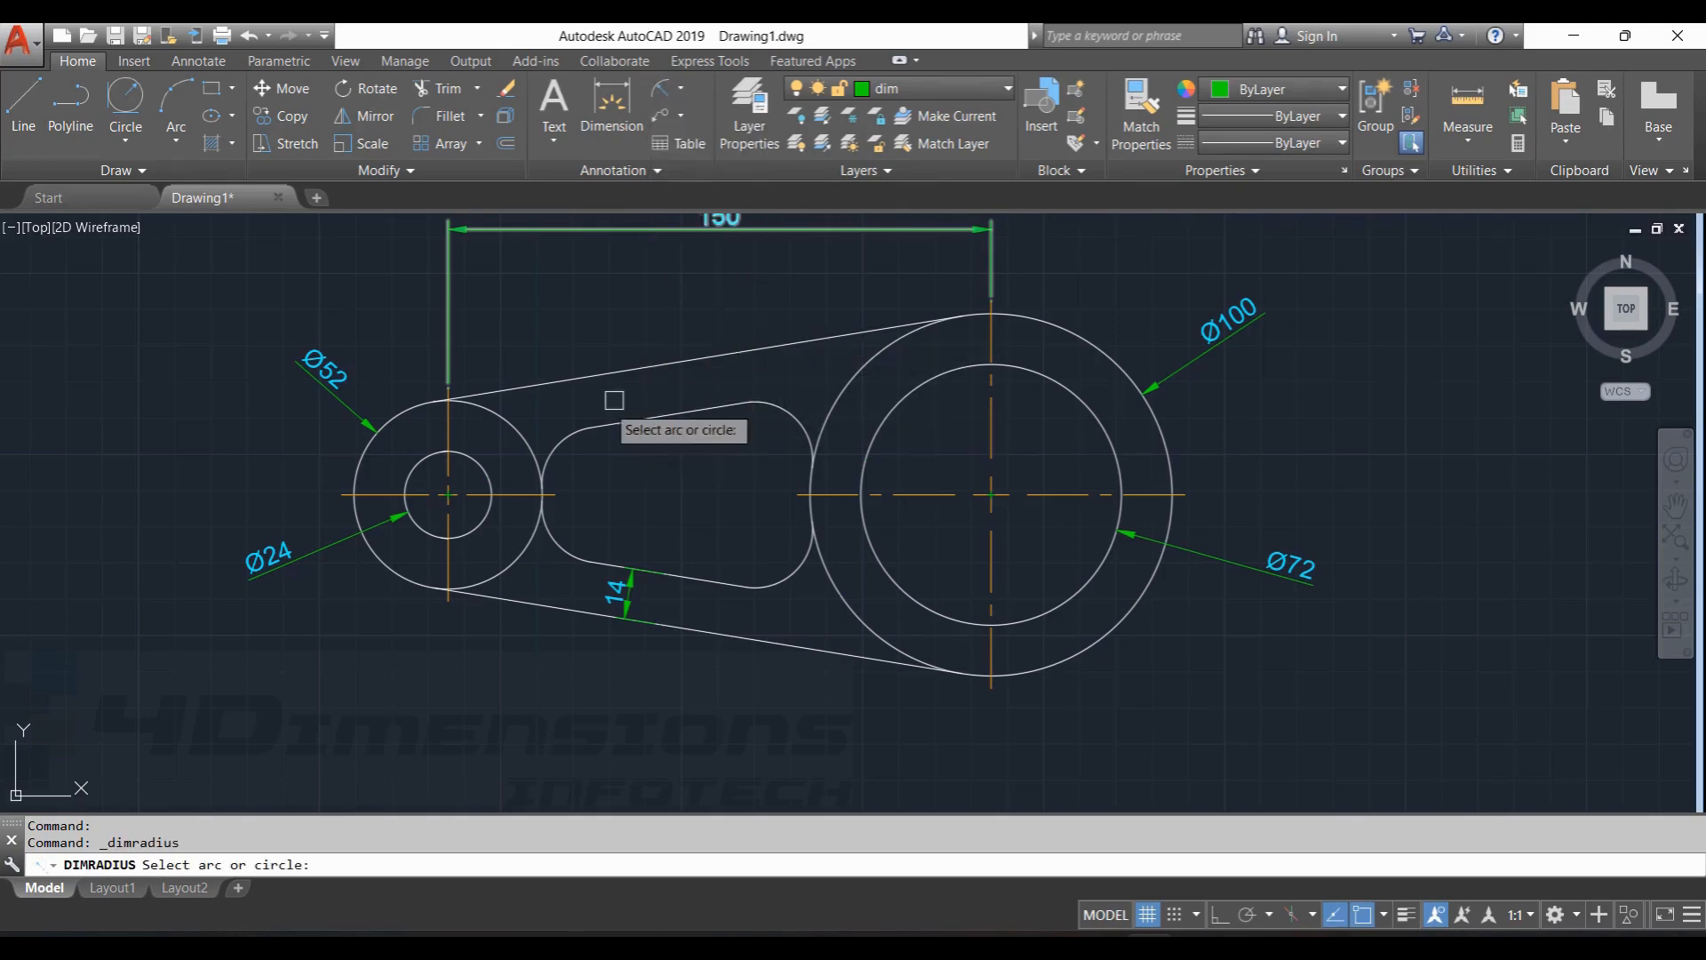
left_click(551, 449)
left_click(503, 338)
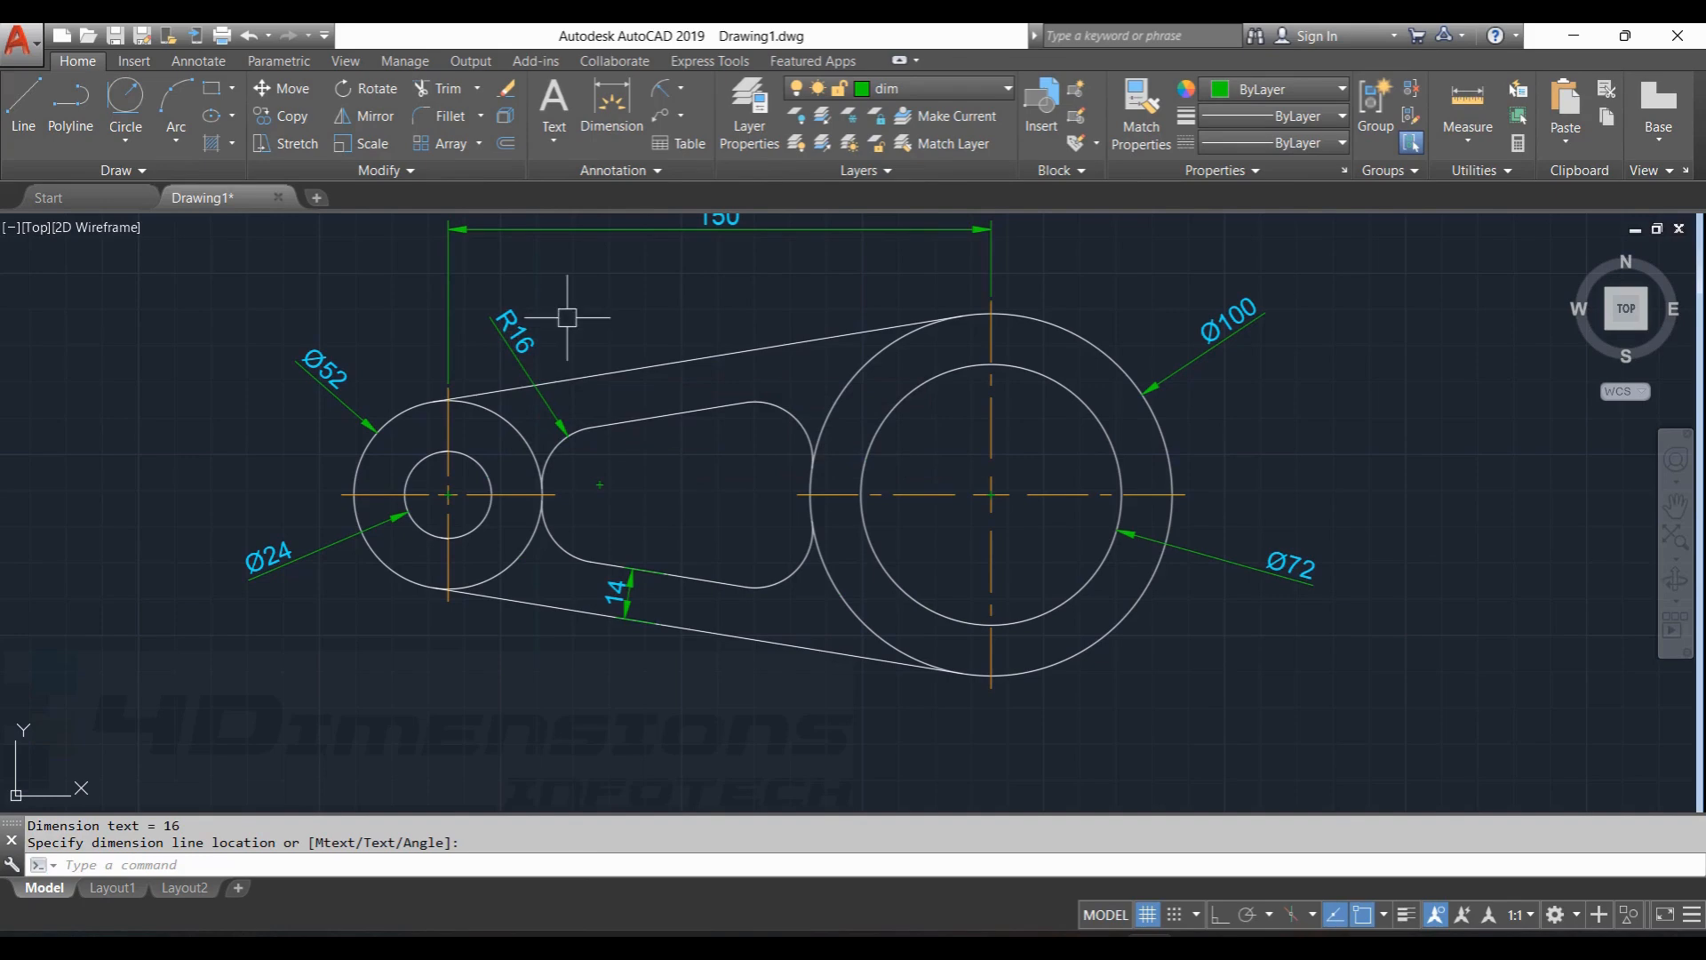
key("Escape")
key("Escape")
Edit the pocket corner's radius dimension text, adding the prefix "2XNOS." before the R16 value.
scroll(546, 338, "up", 2)
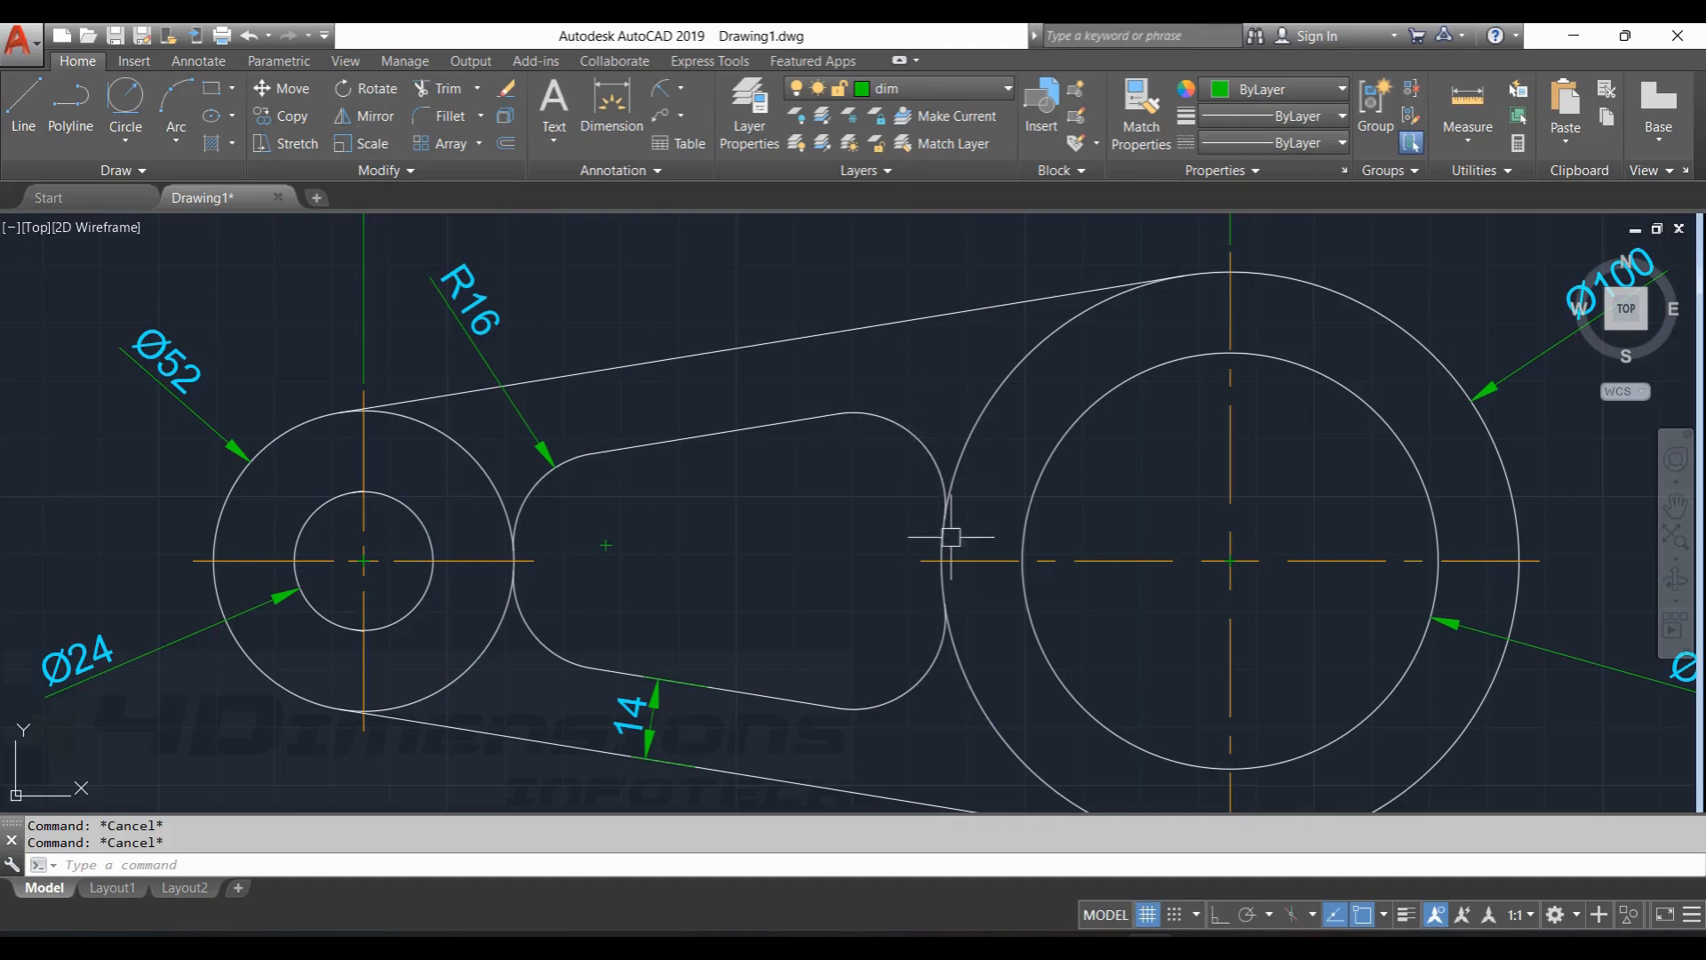
left_click(495, 307)
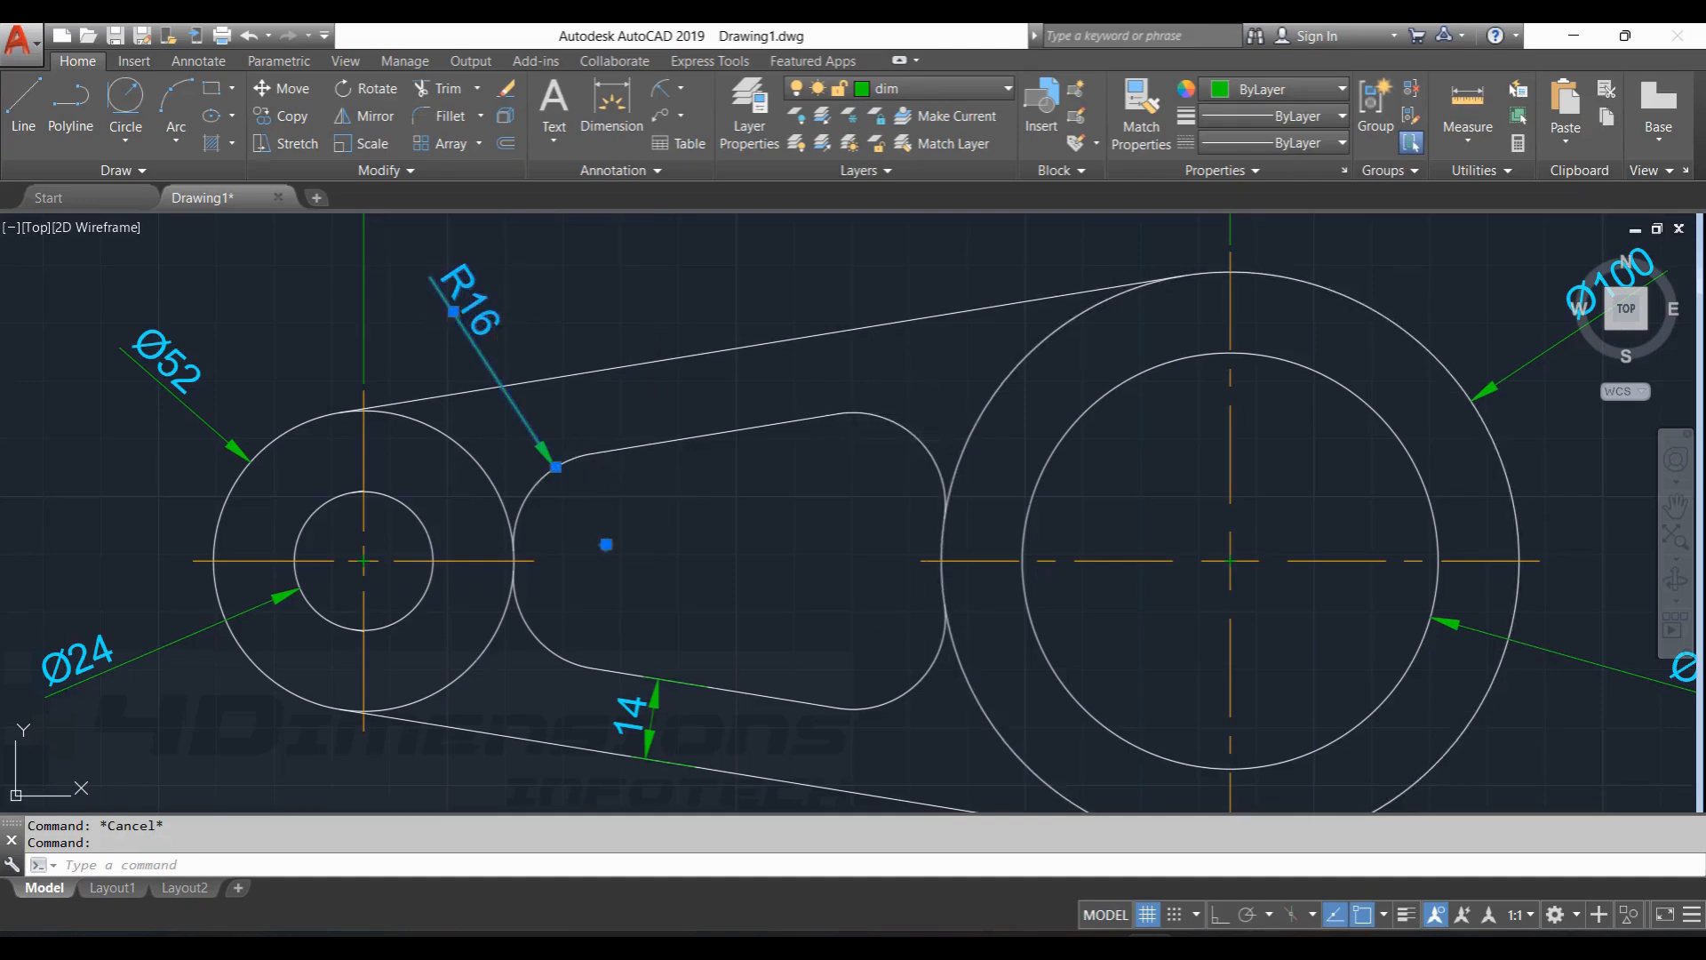
double_click(480, 305)
key("Escape")
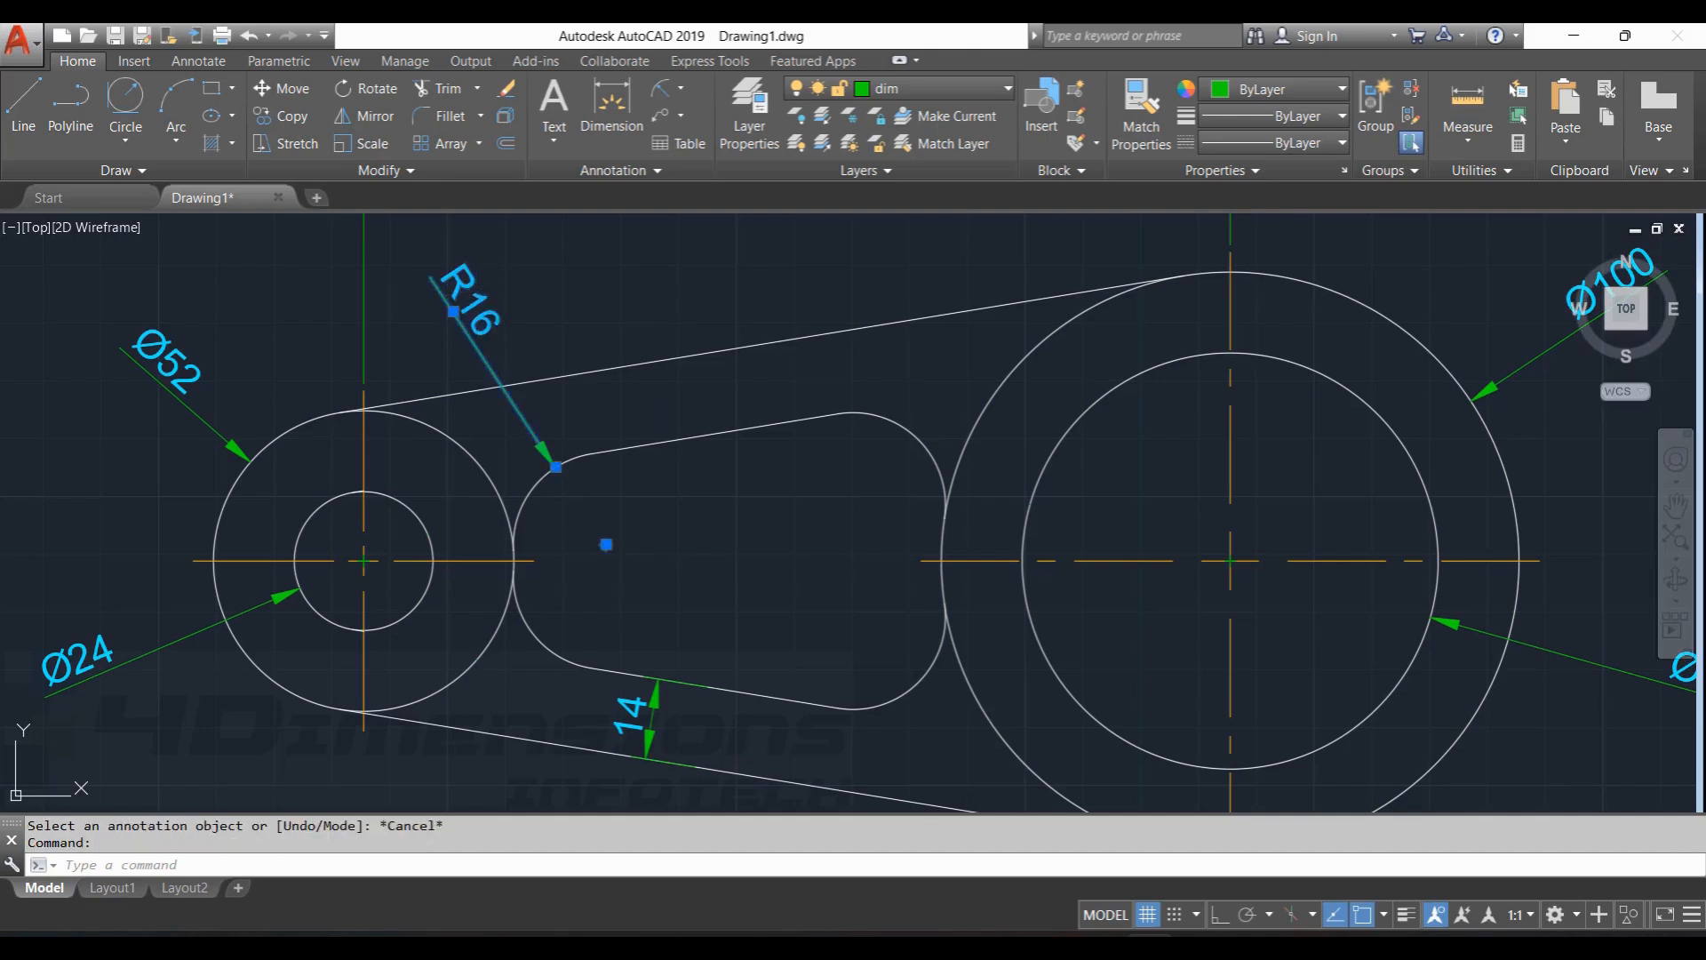
double_click(471, 302)
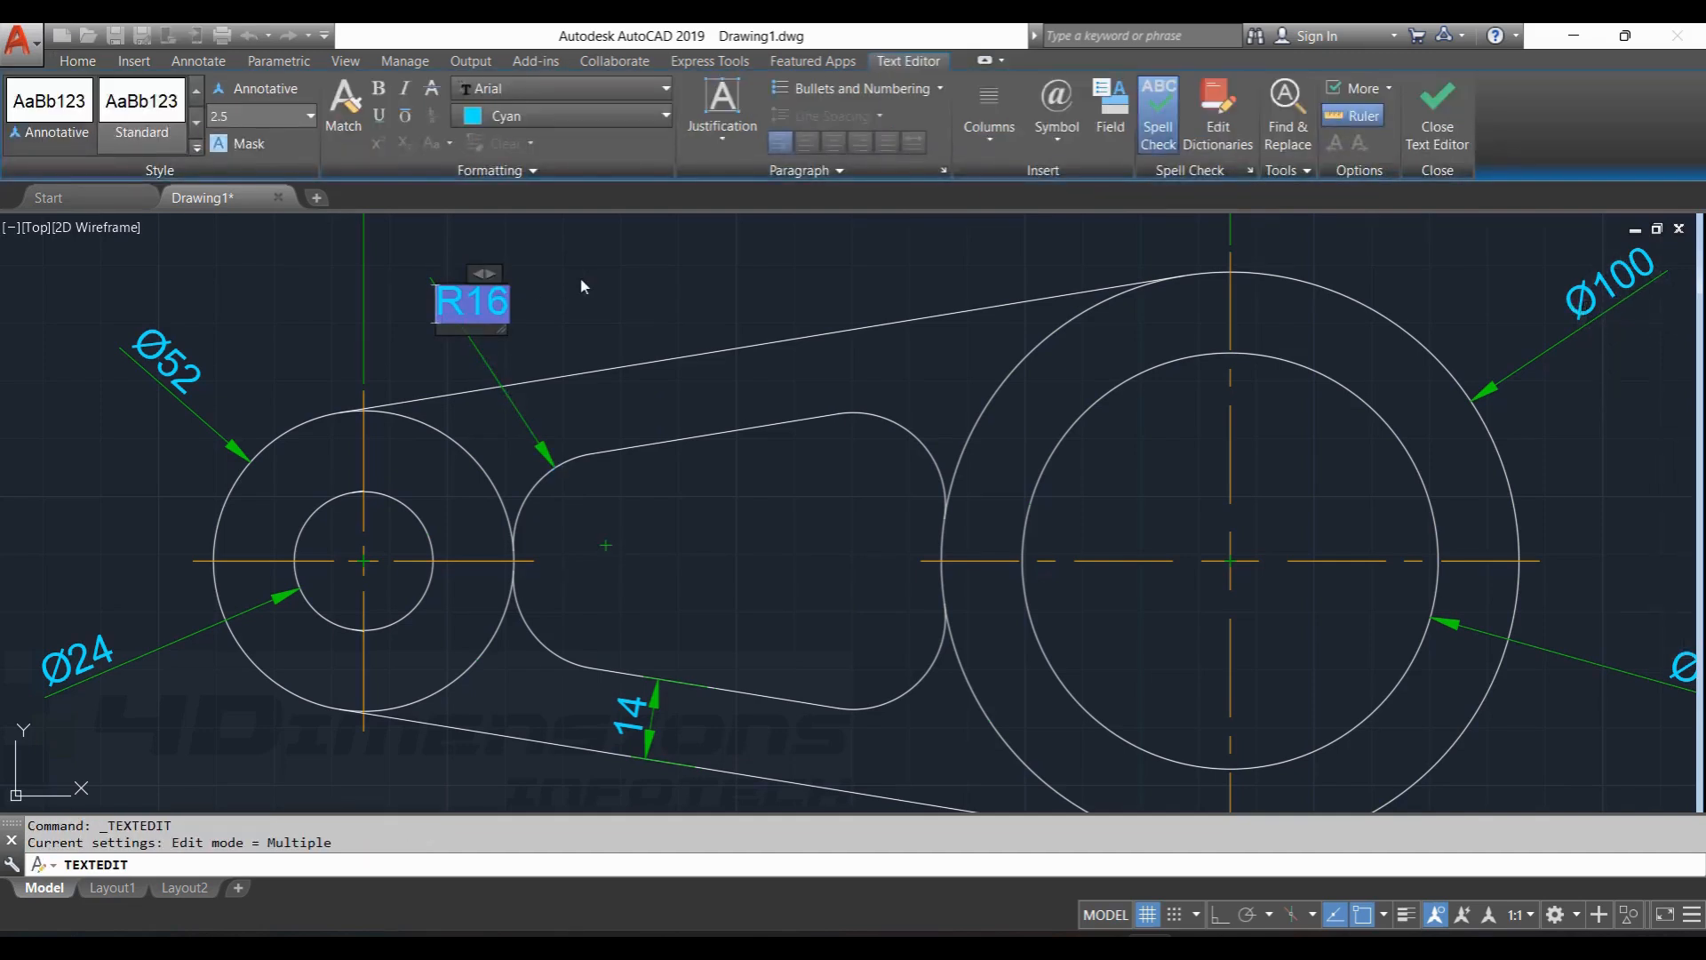
type("2")
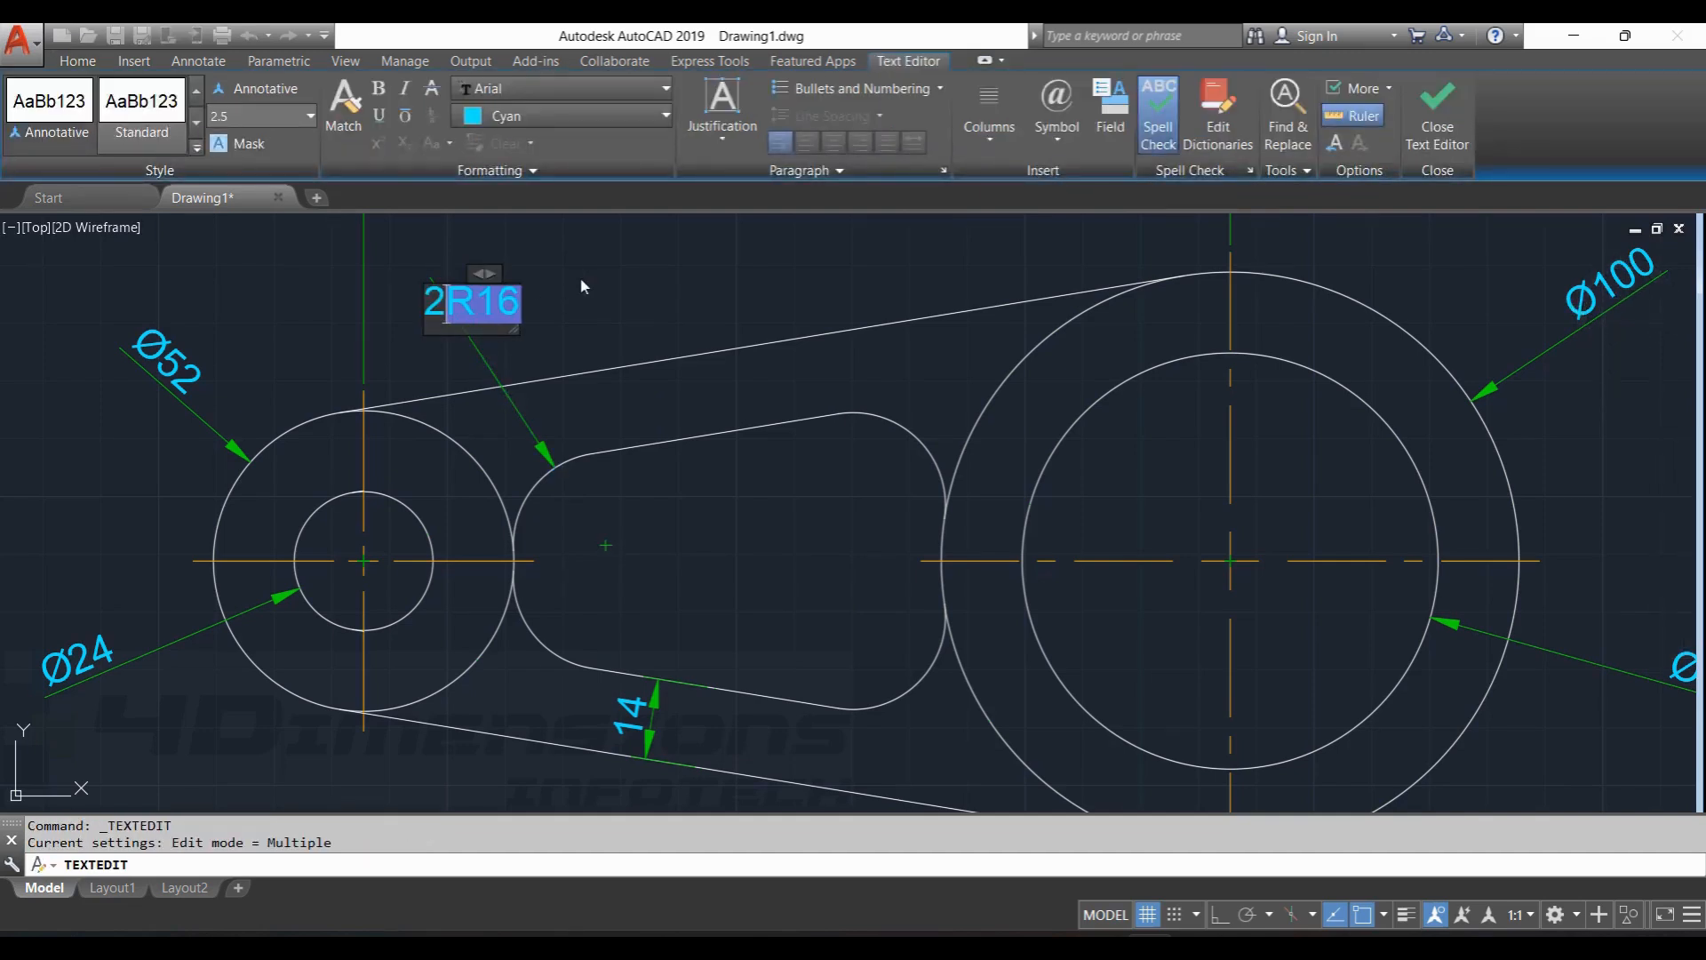
type("X")
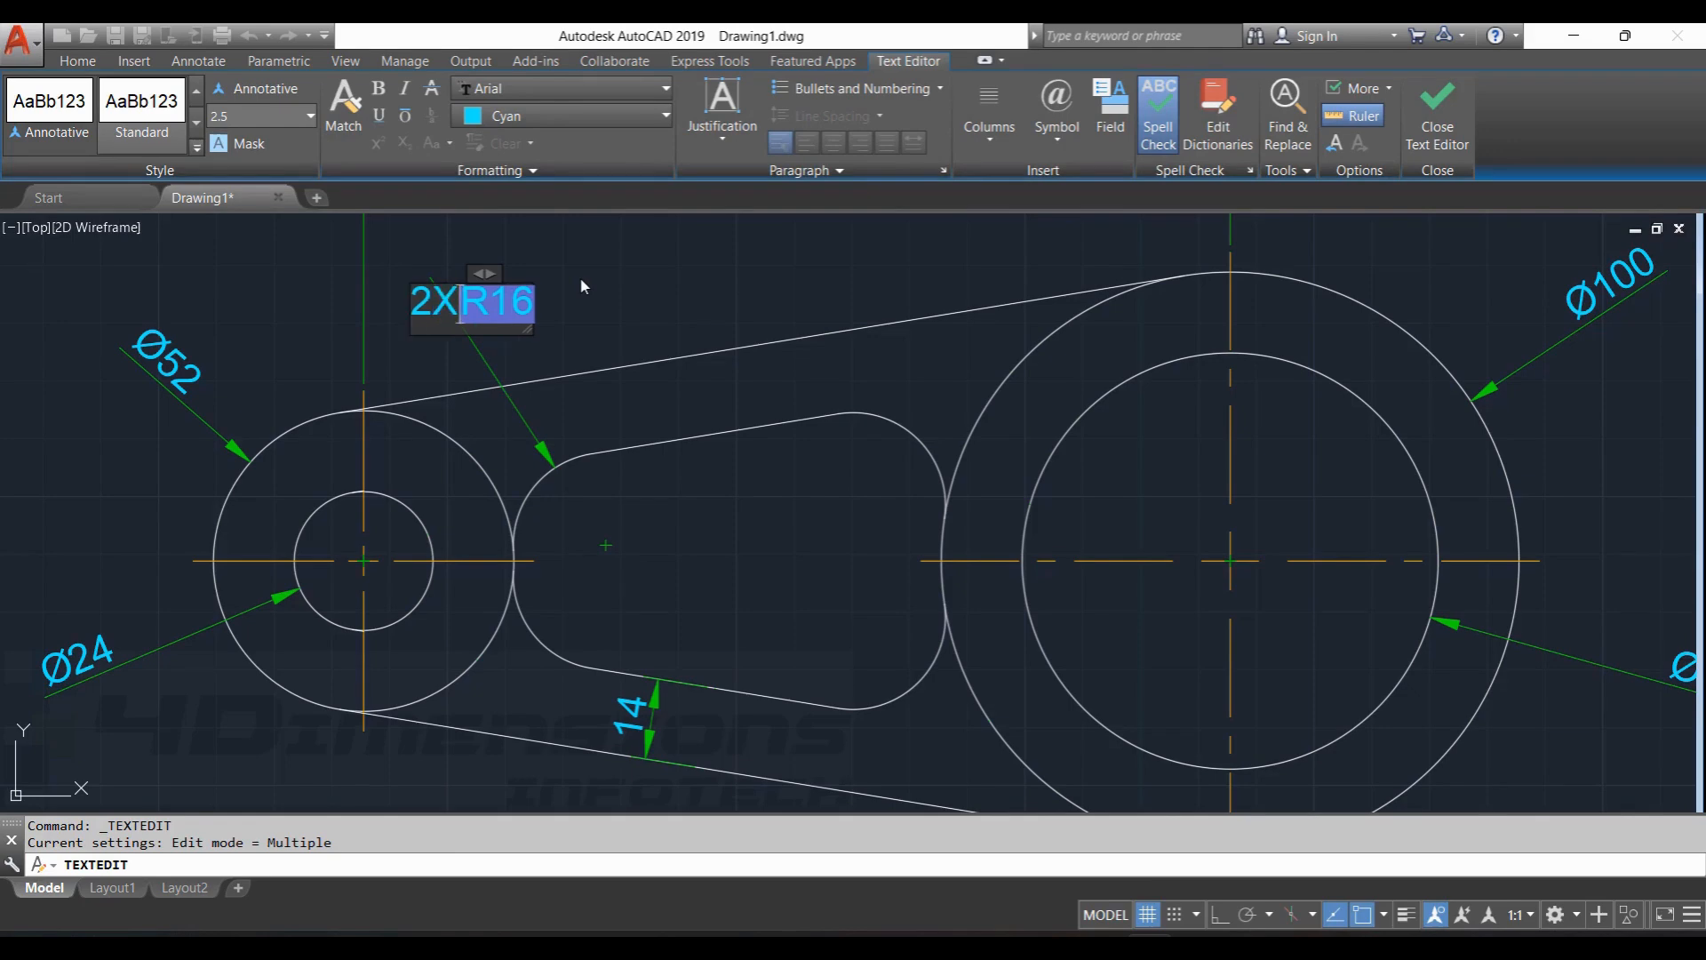
type("NOS")
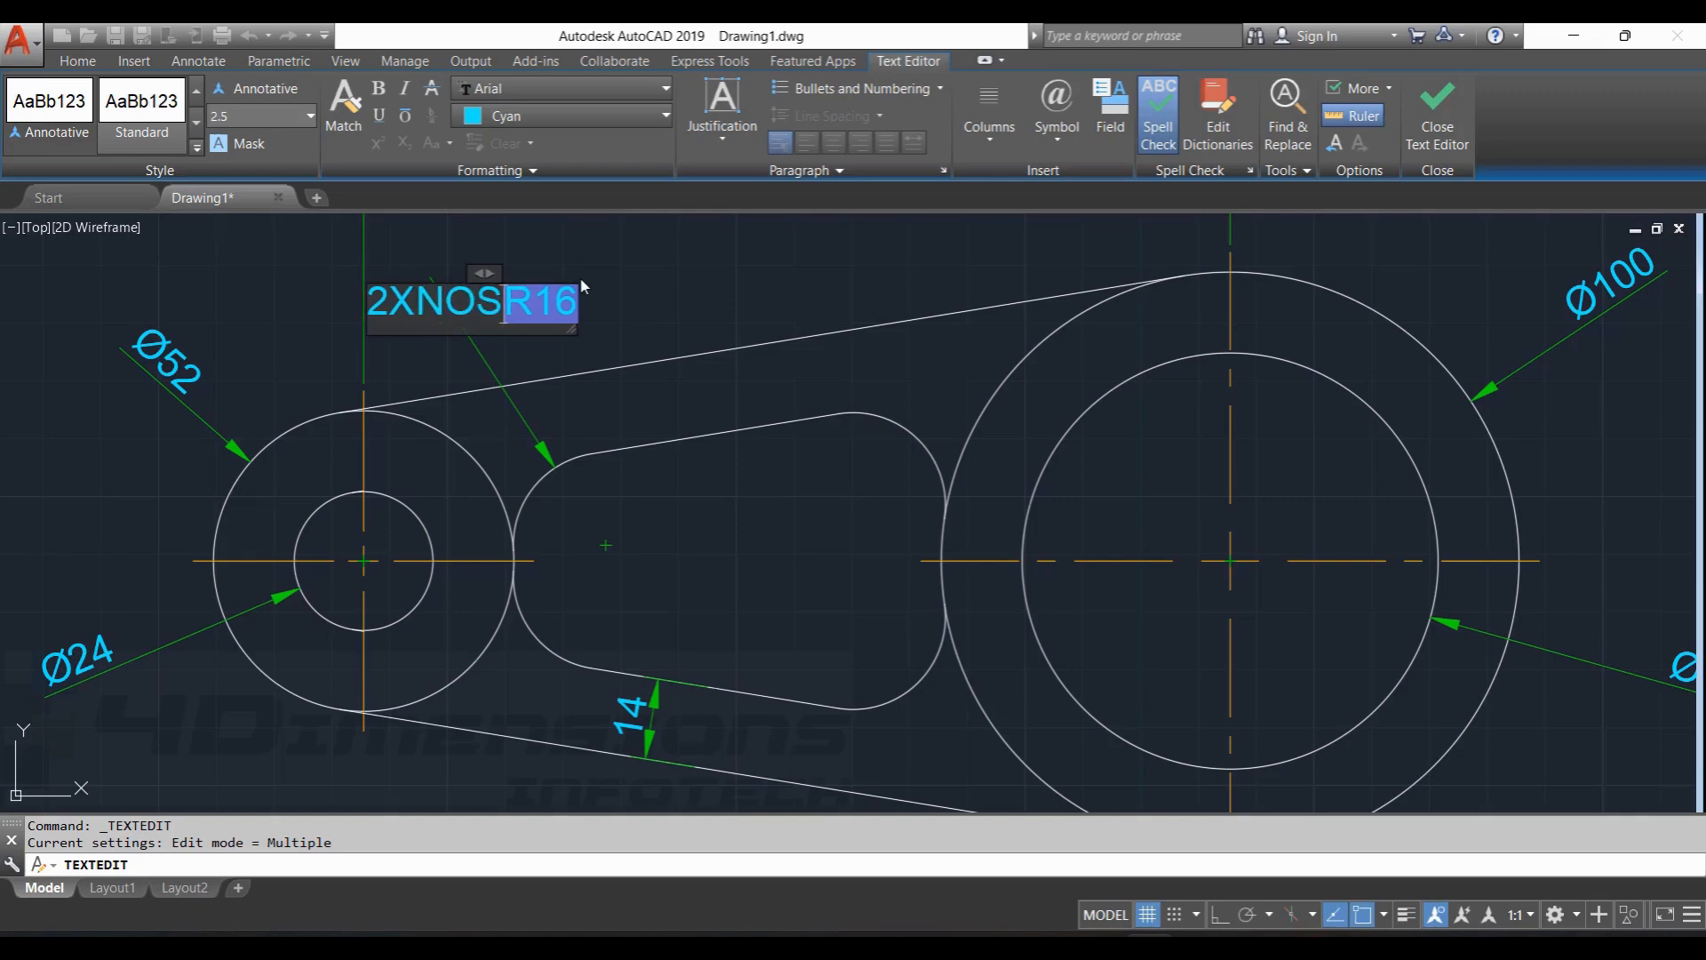
type(".")
Change the quantity in the radius dimension's prefix to 4, making the text "4XNOS.R16", and finish the text edit.
left_click(383, 304)
key("BackSpace")
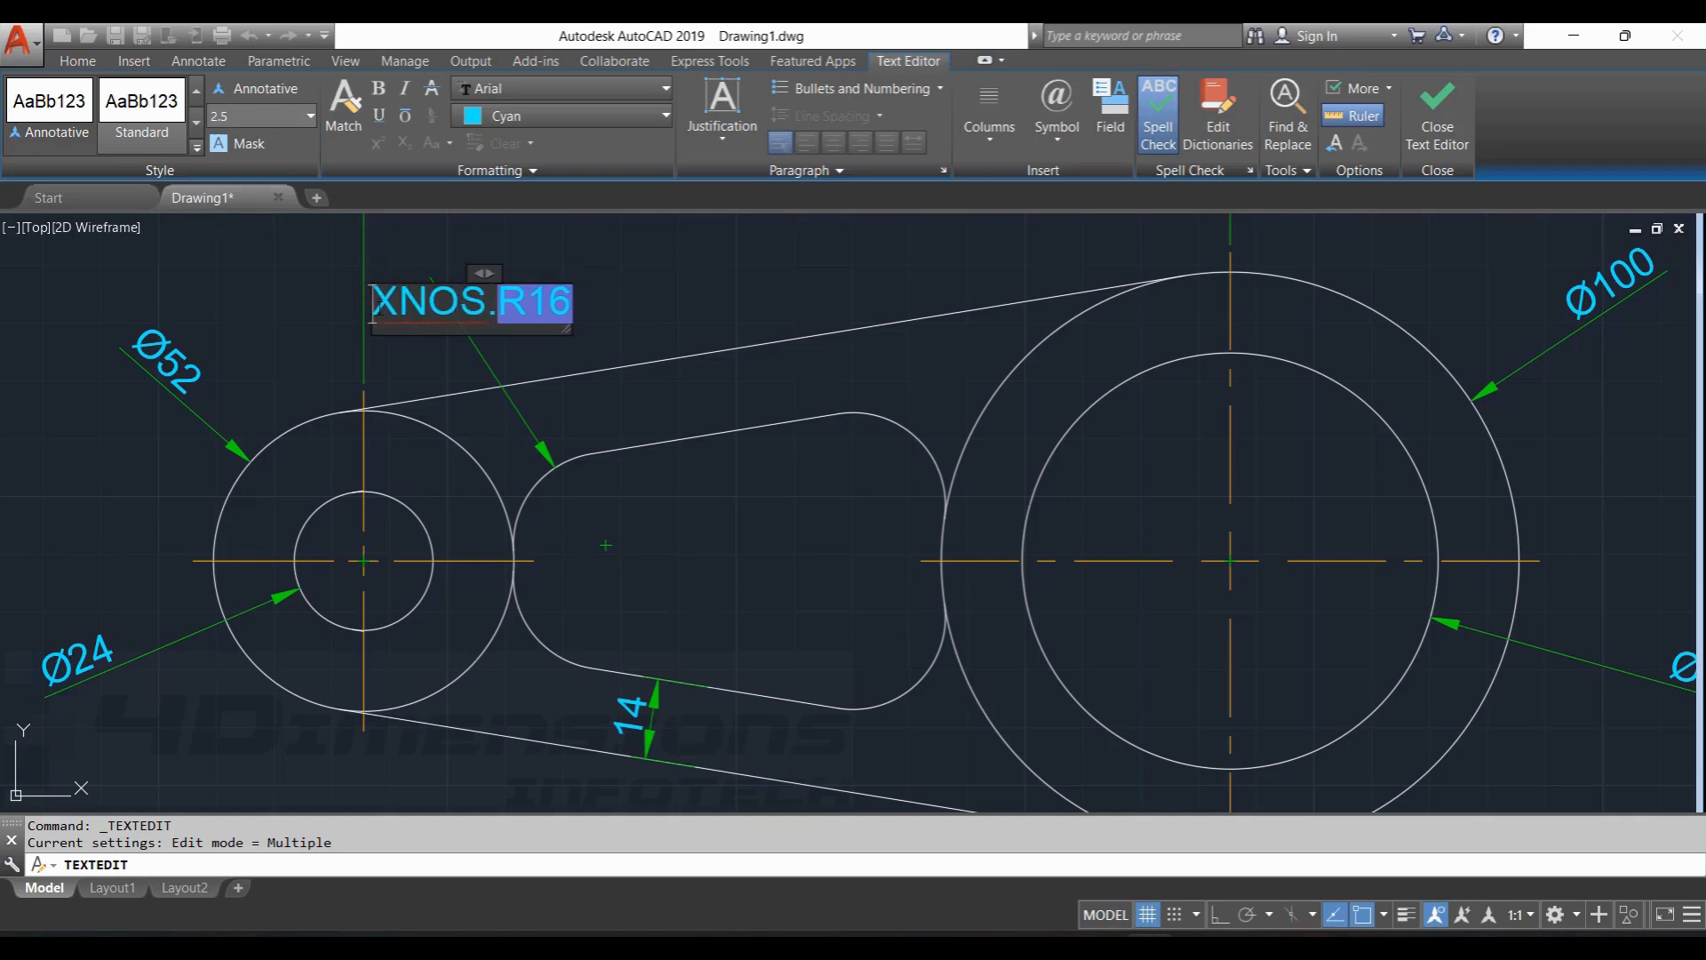
type("4")
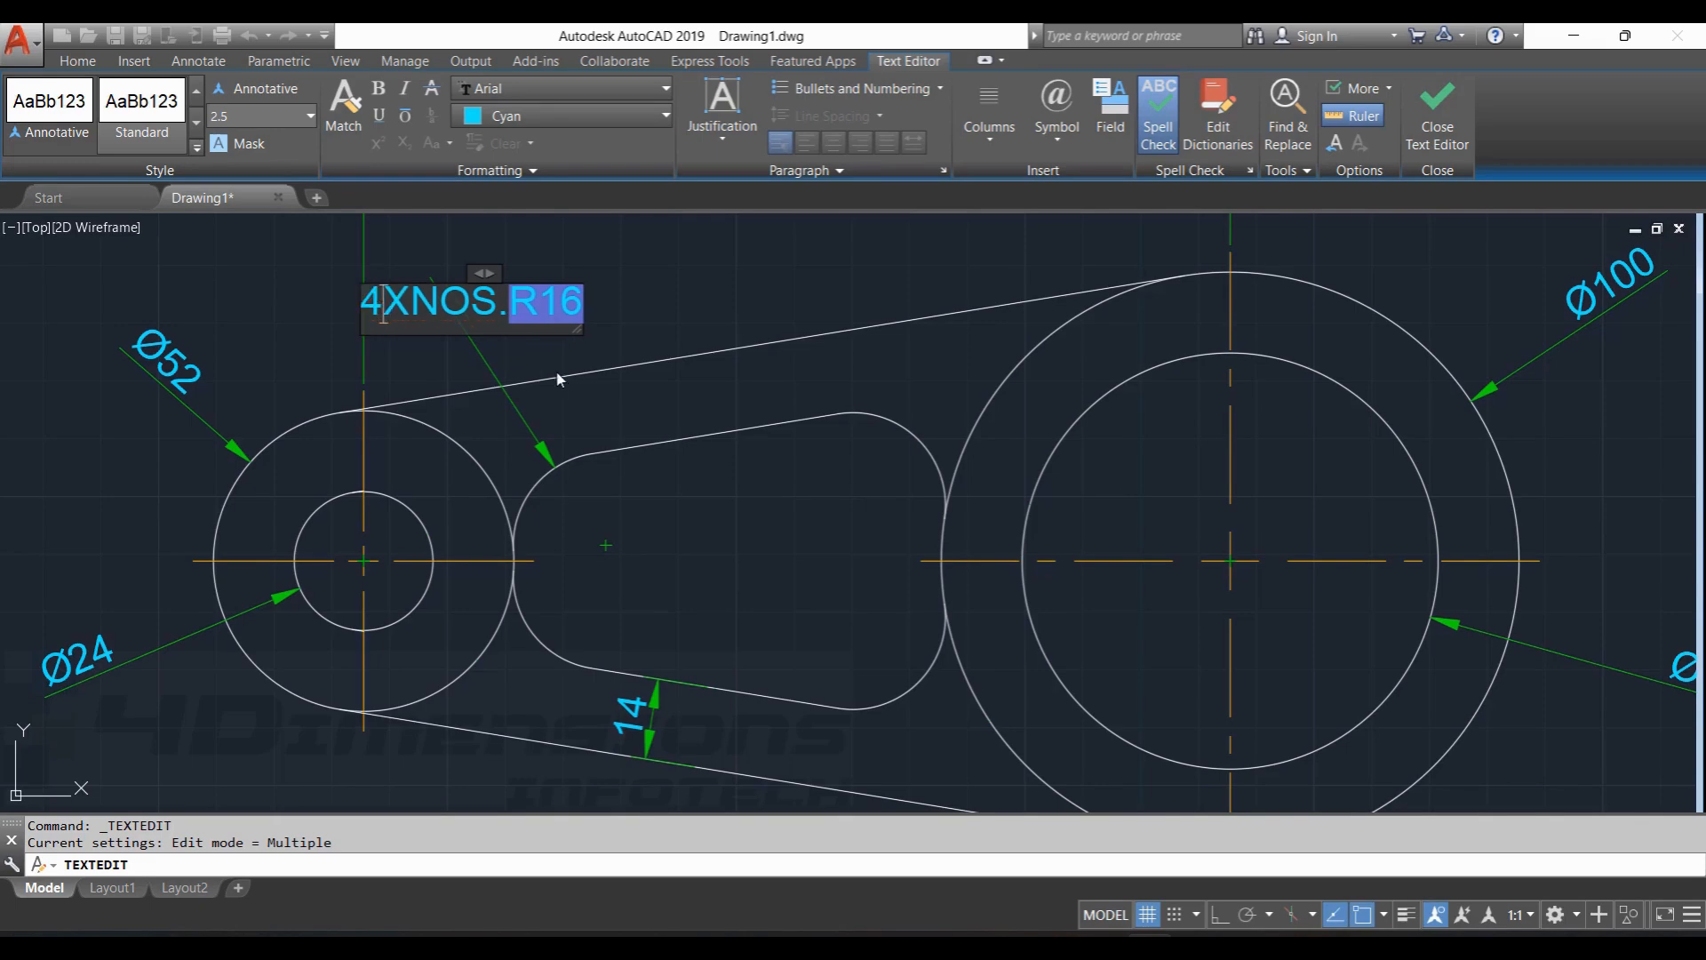
left_click(712, 301)
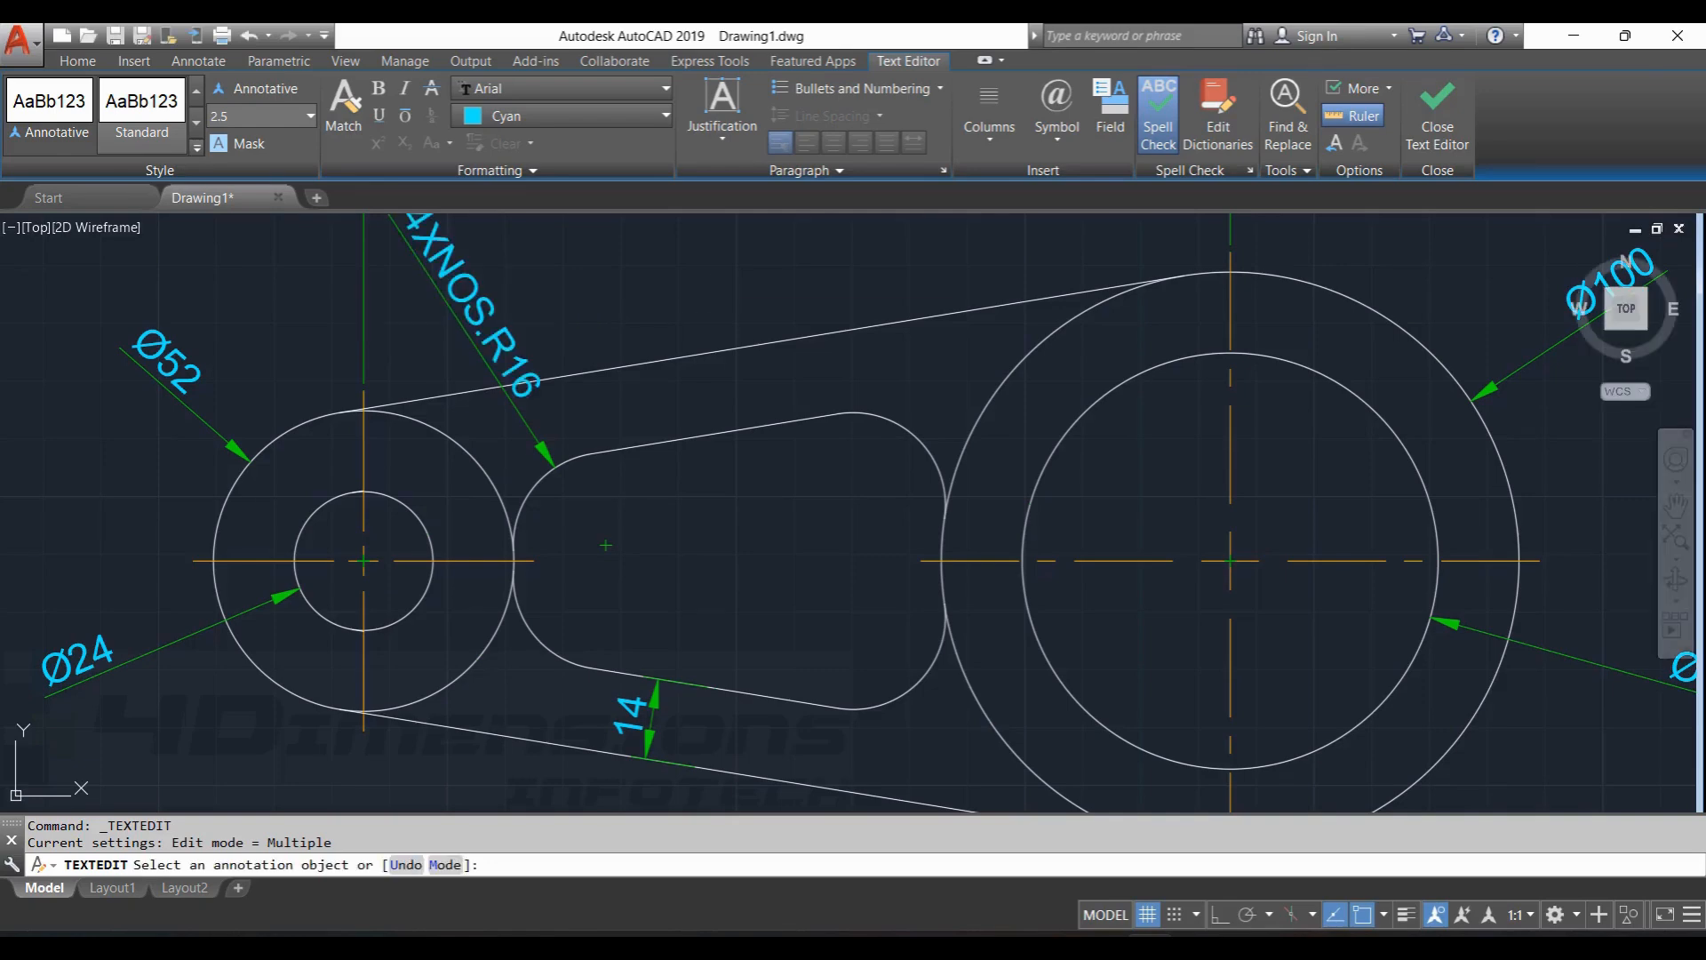
scroll(667, 373, "down", 2)
key("Escape")
key("Escape")
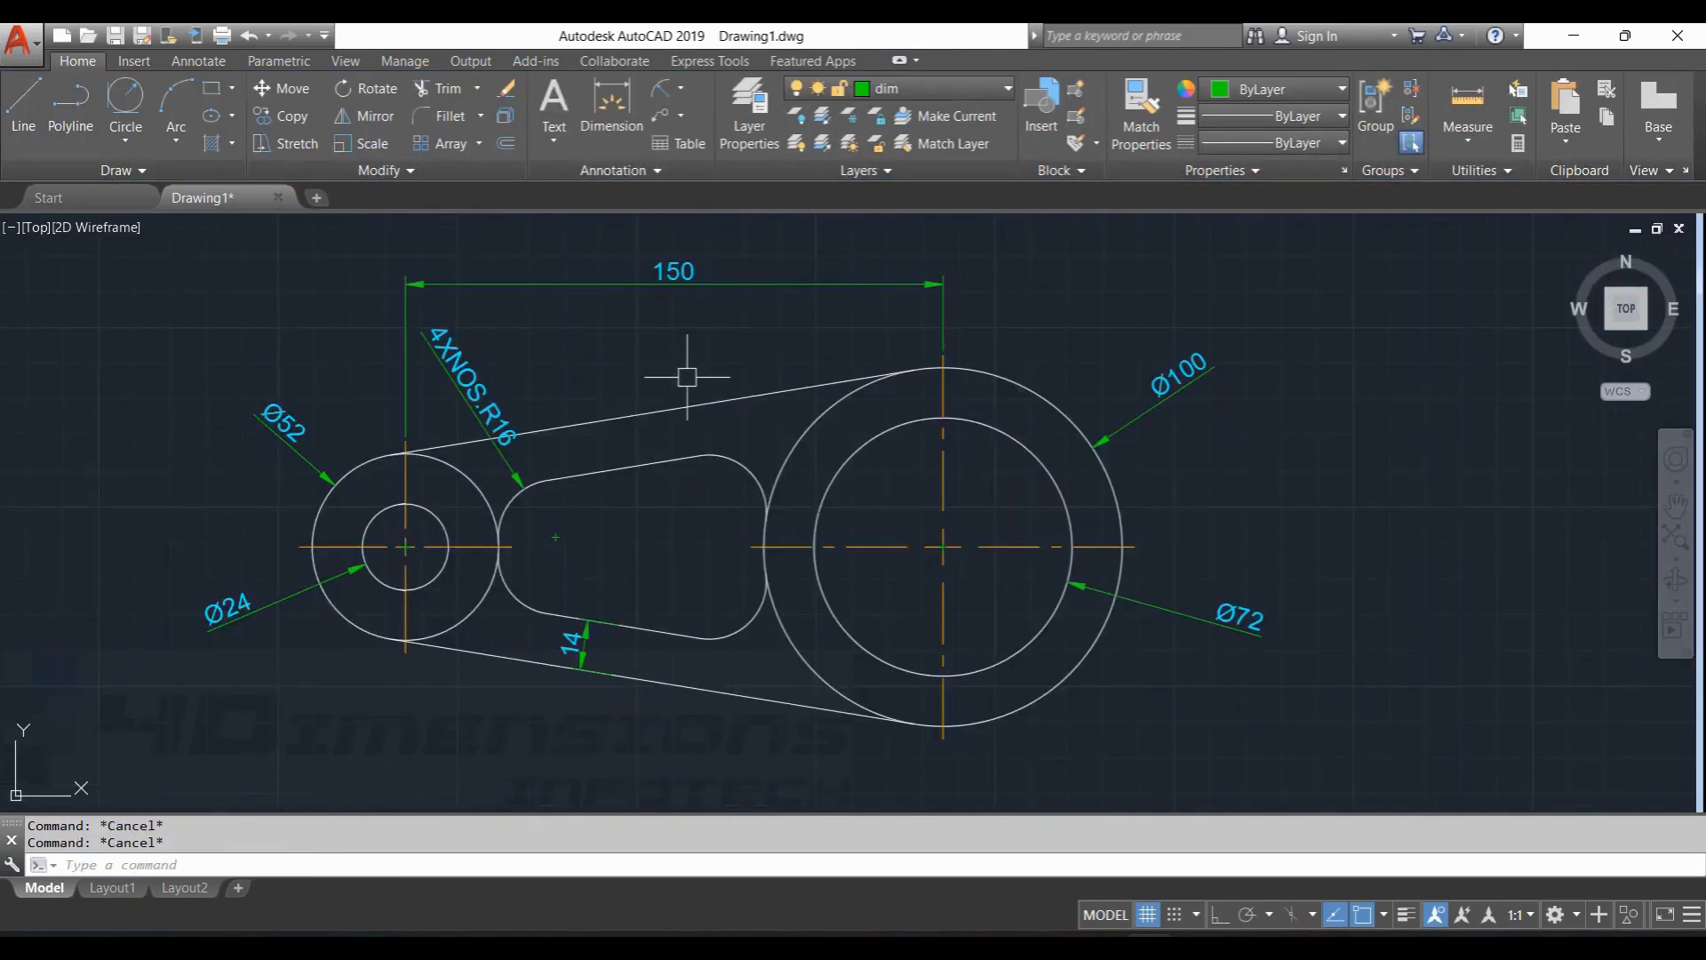
Modify the ISO-25 dimension style to use an overall scale of 1.7.
scroll(702, 377, "down", 1)
scroll(978, 375, "up", 1)
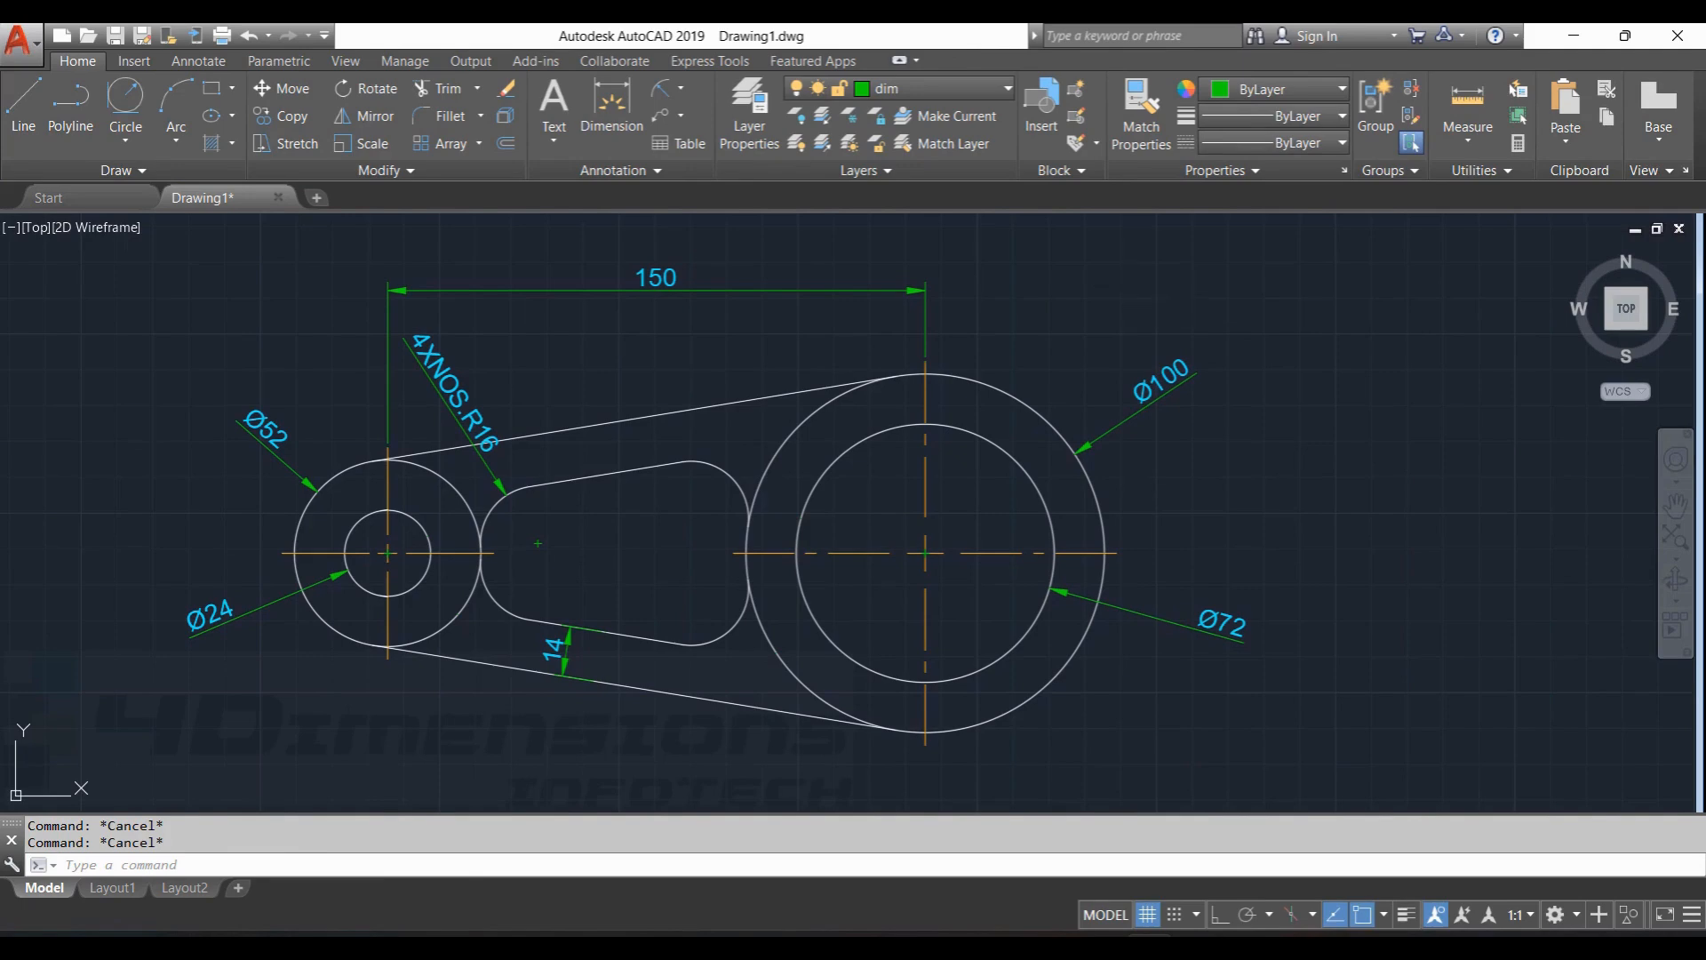
type("d")
key("Return")
left_click(1099, 439)
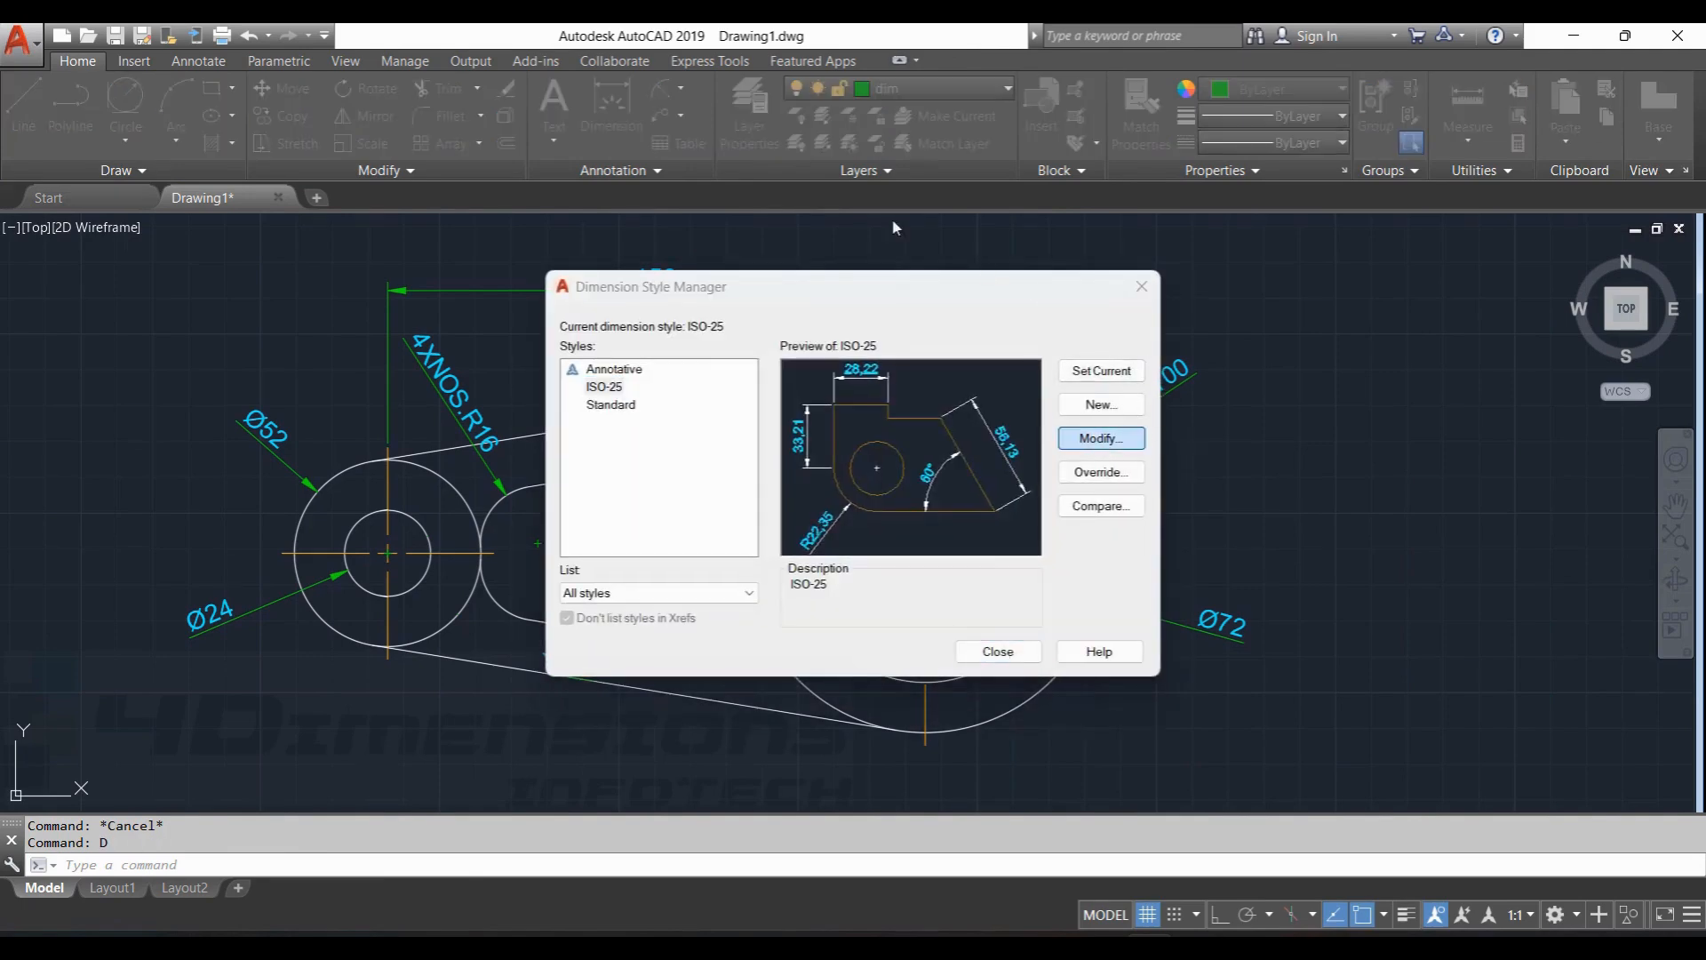
left_click(742, 243)
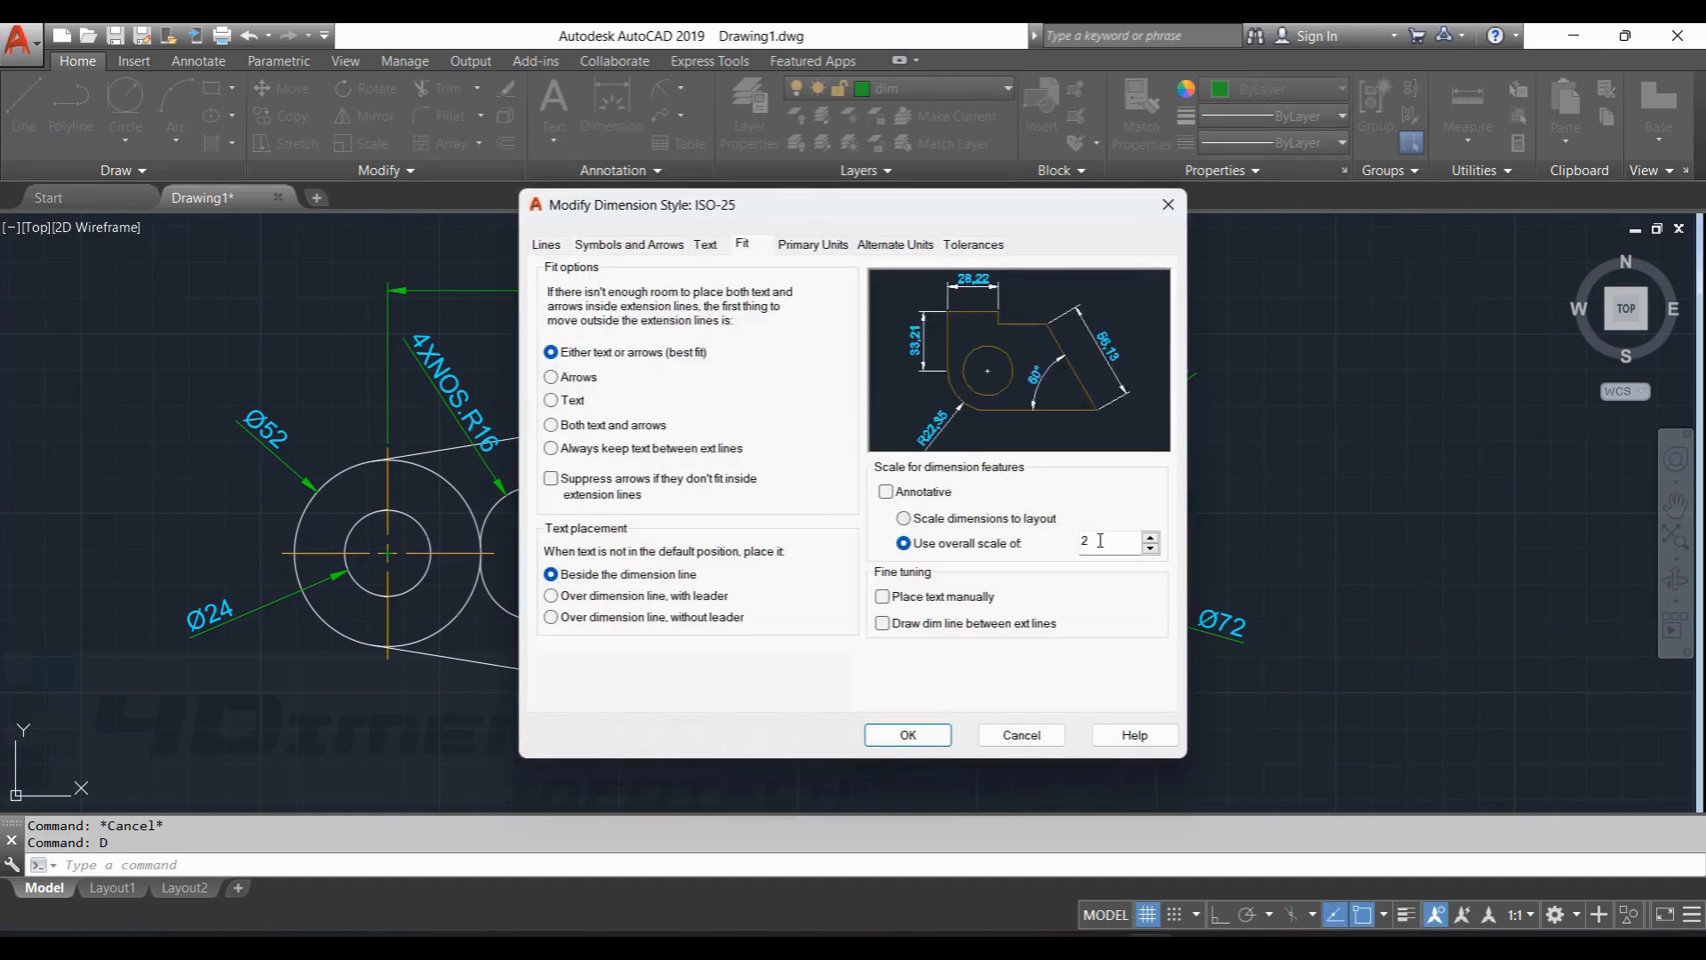
type("1.7")
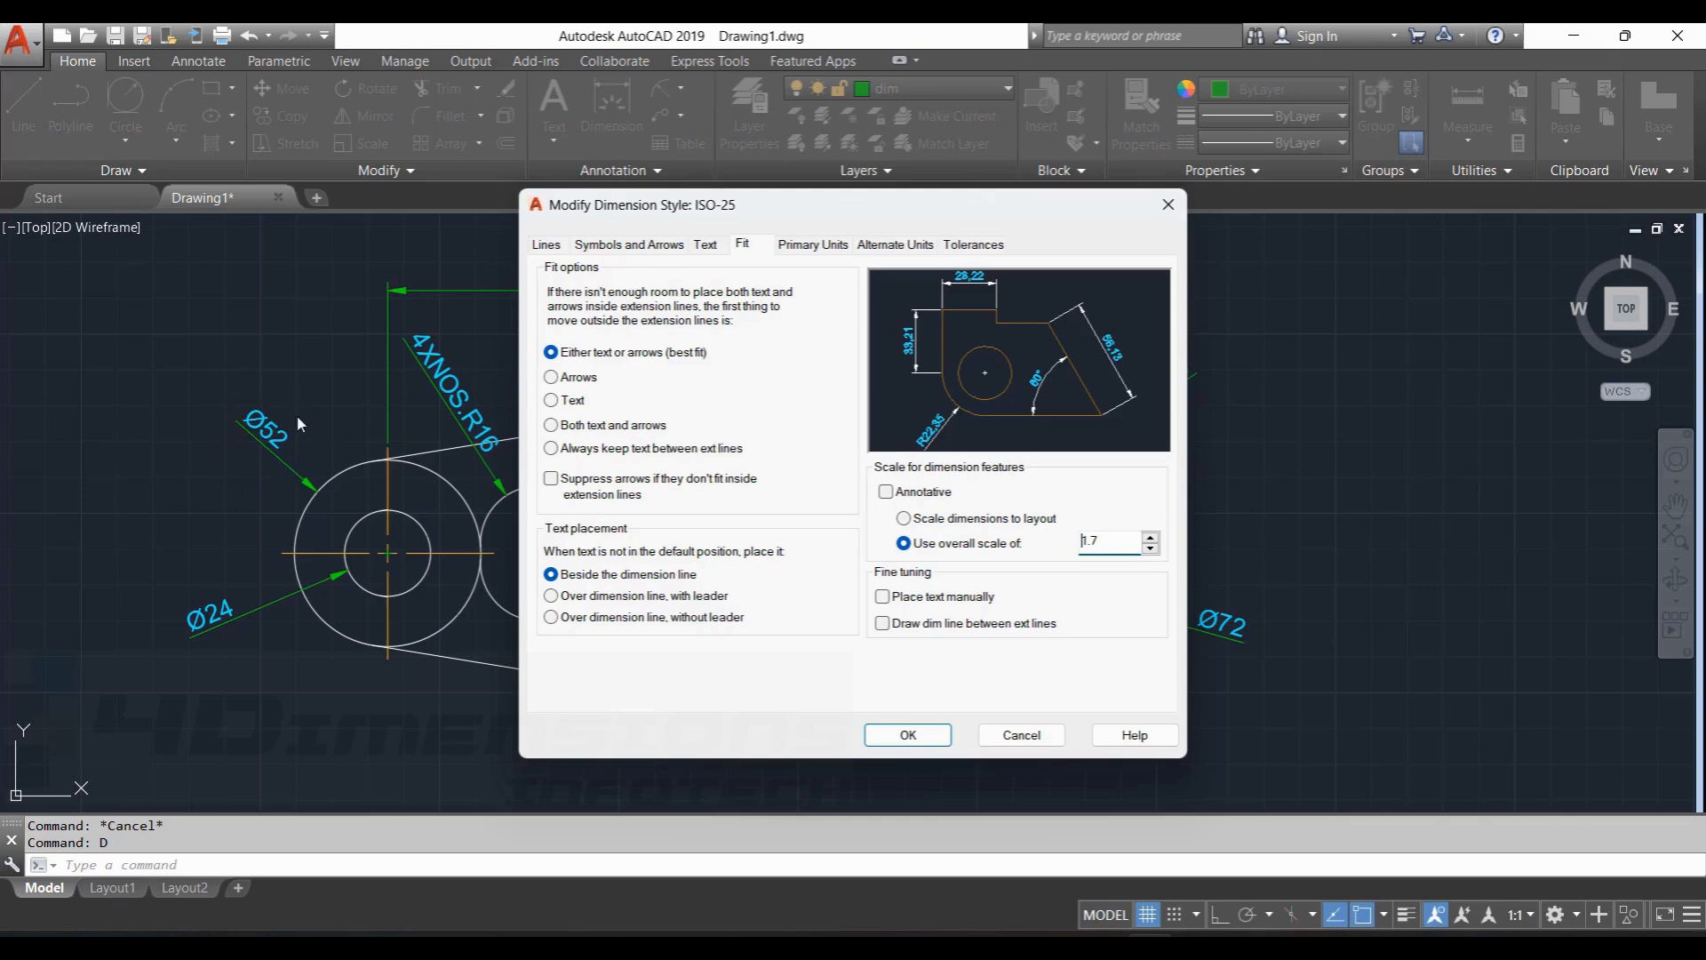
Set the ISO-25 style's text alignment to Horizontal and apply the style changes to the drawing.
left_click(707, 246)
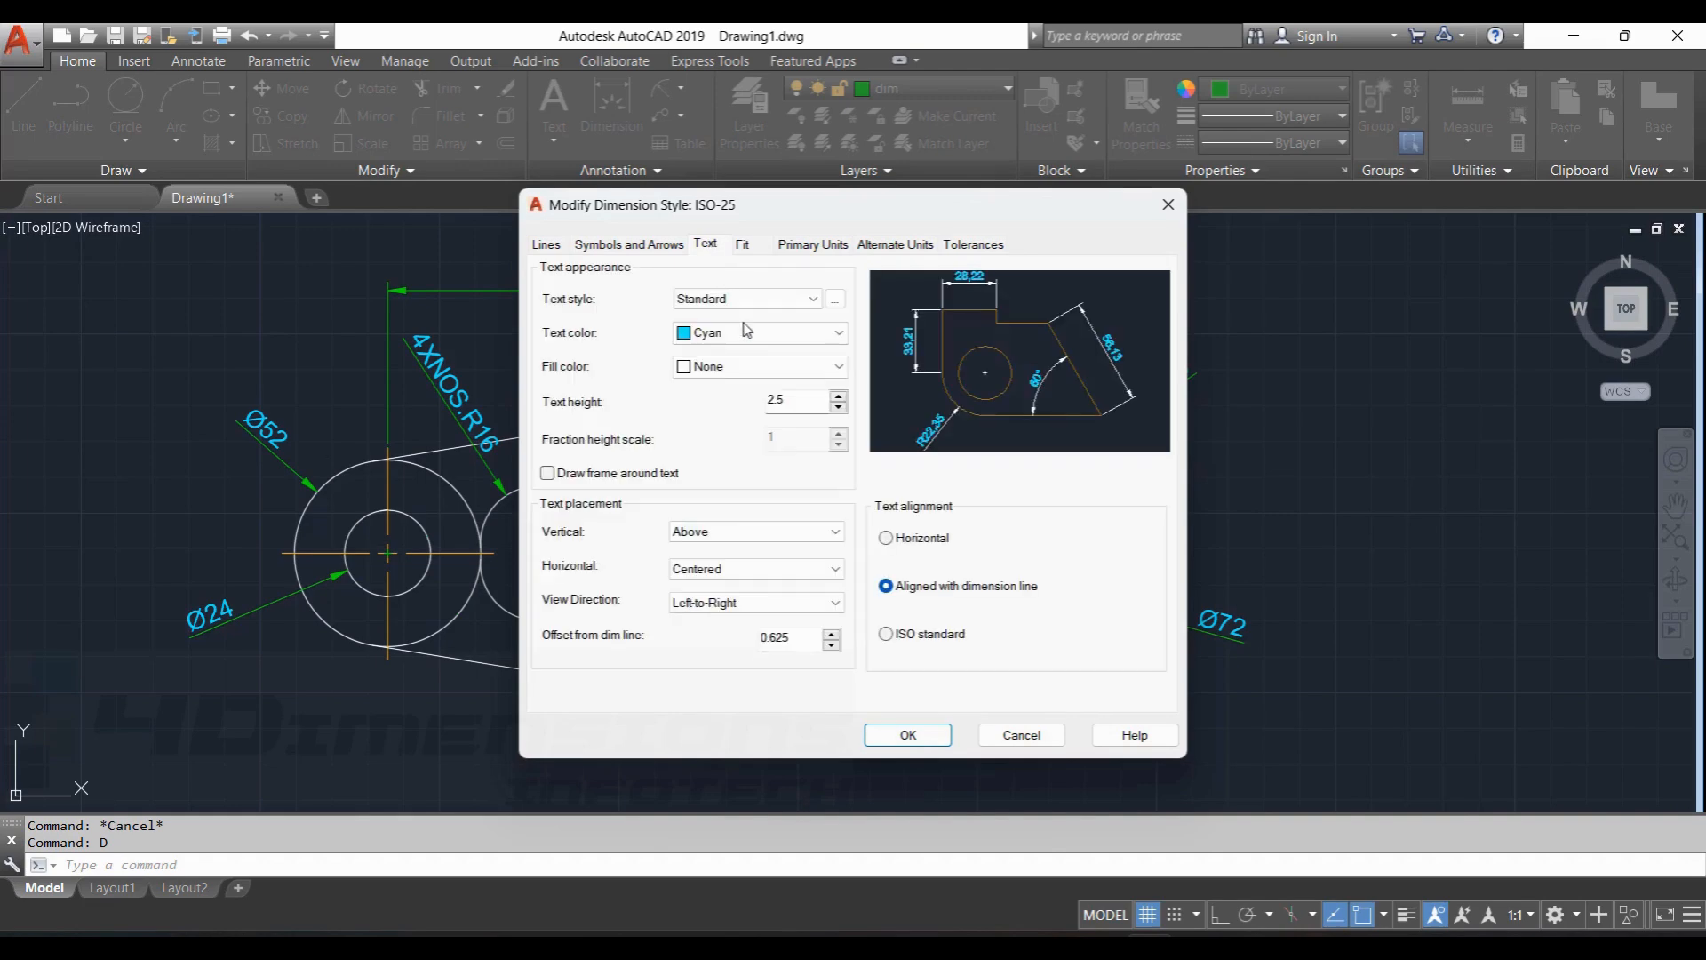
left_click(886, 539)
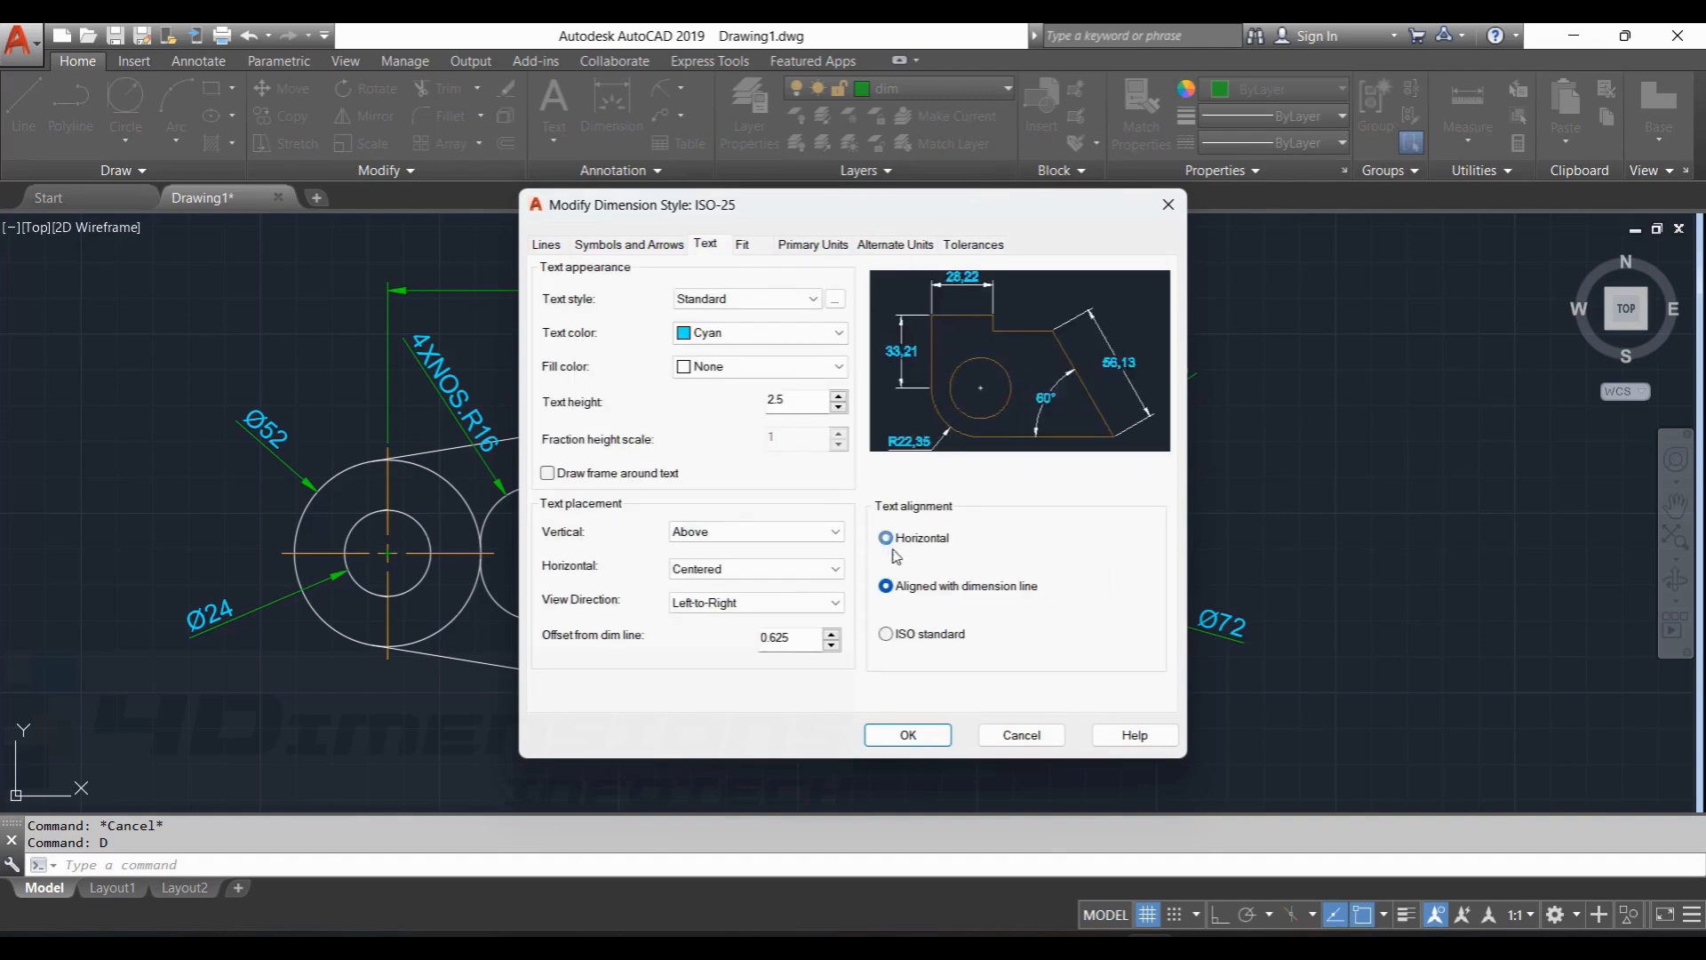
left_click(907, 736)
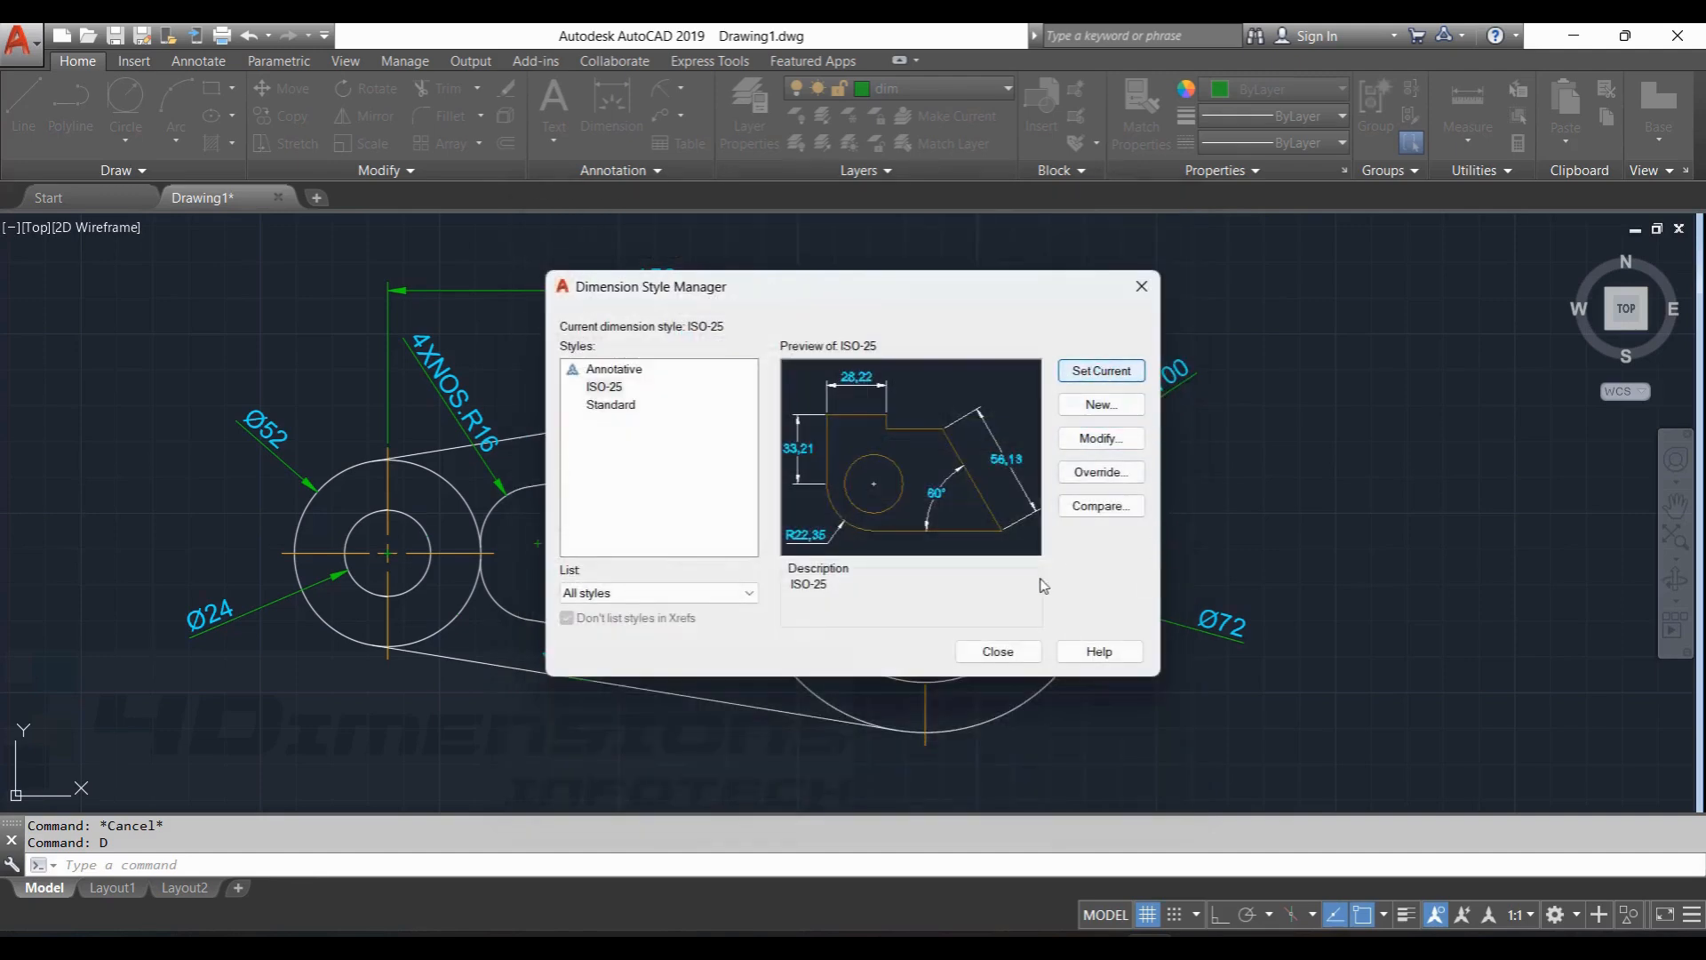
left_click(990, 653)
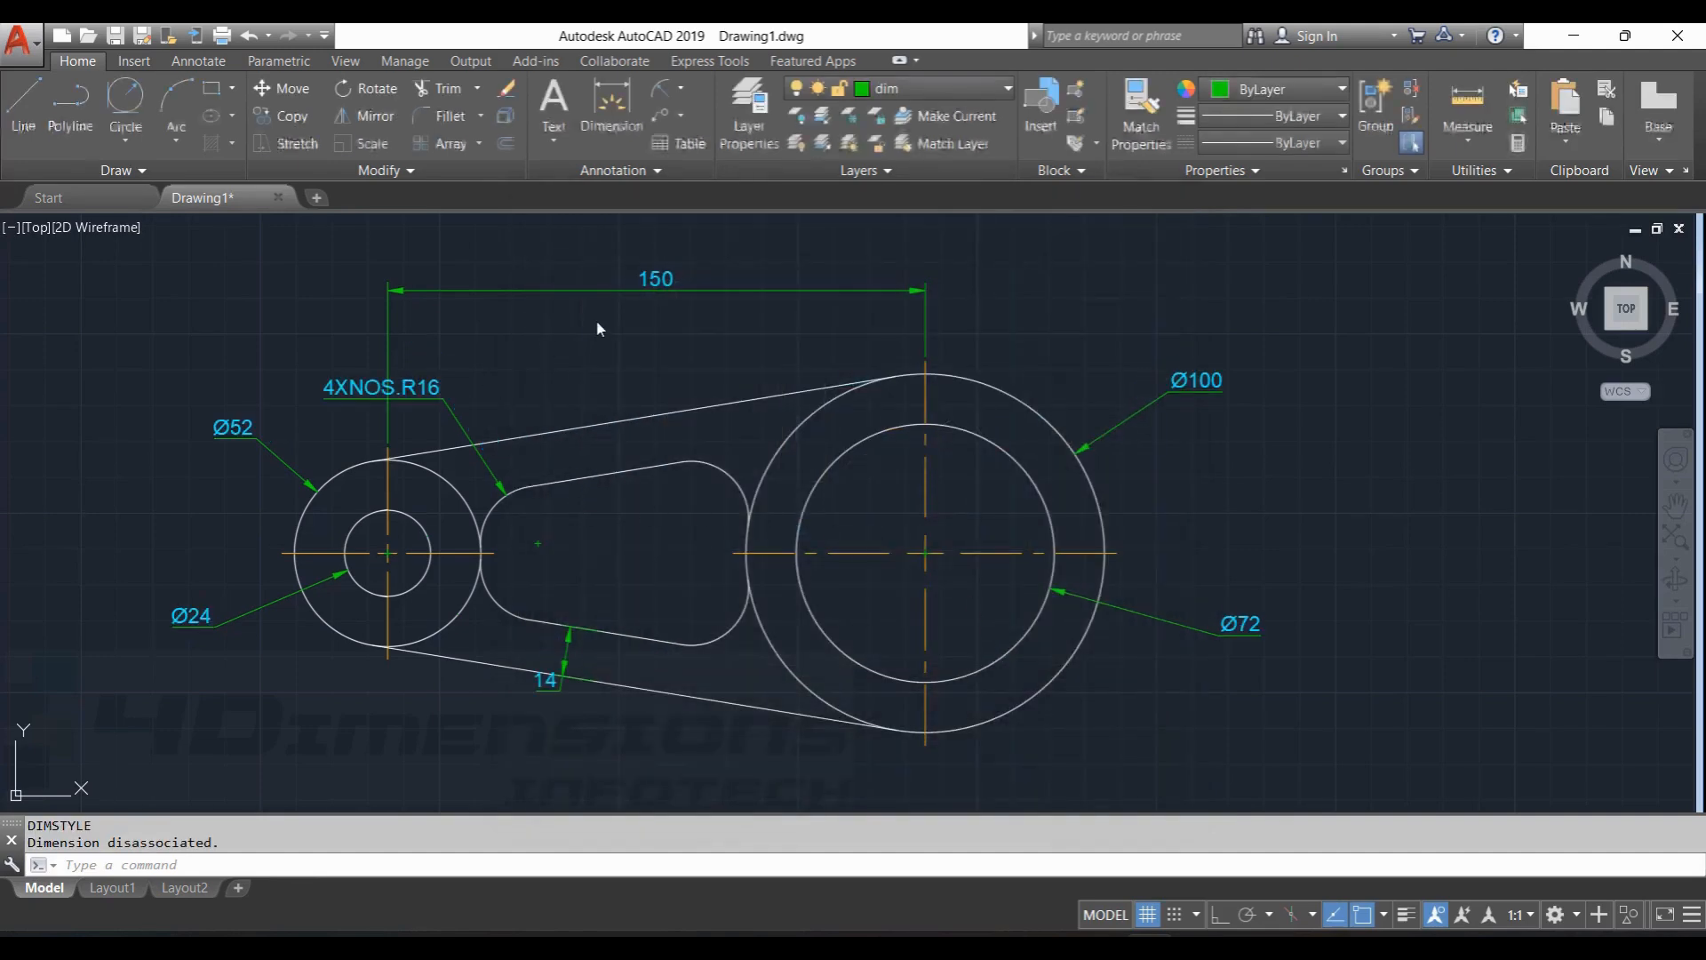
Move the 4XNOS.R16 dimension text up and to the left, above the small boss's outer diameter dimension.
middle_click_drag(597, 355, 680, 351)
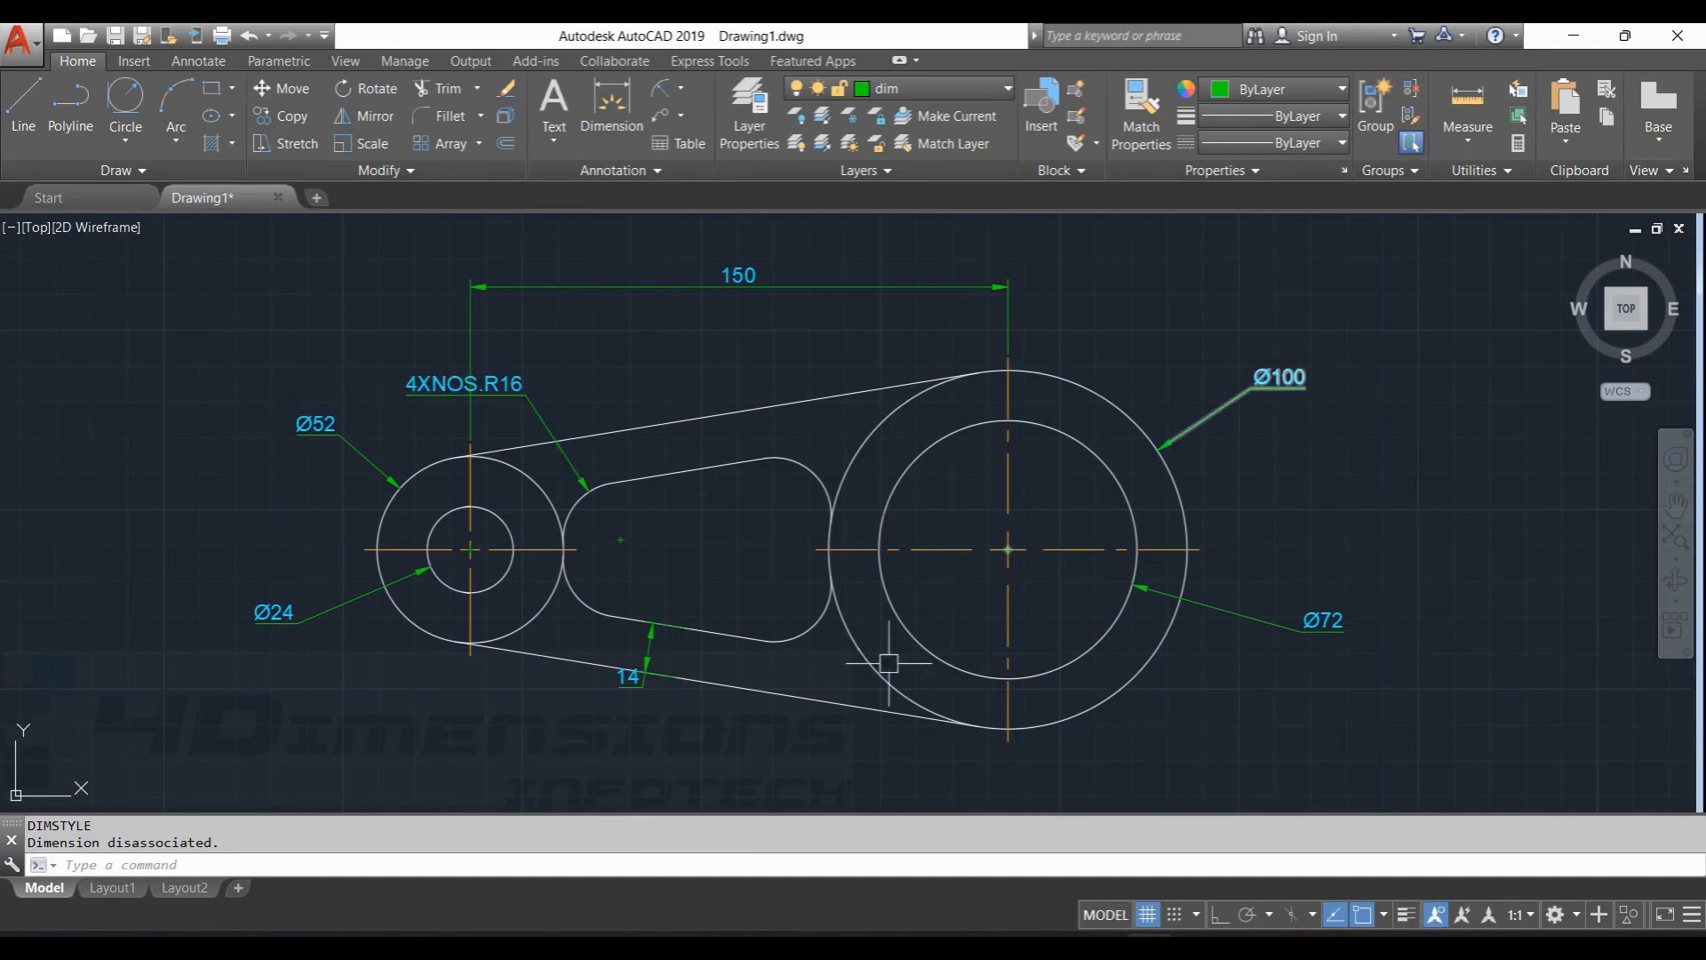
left_click(474, 391)
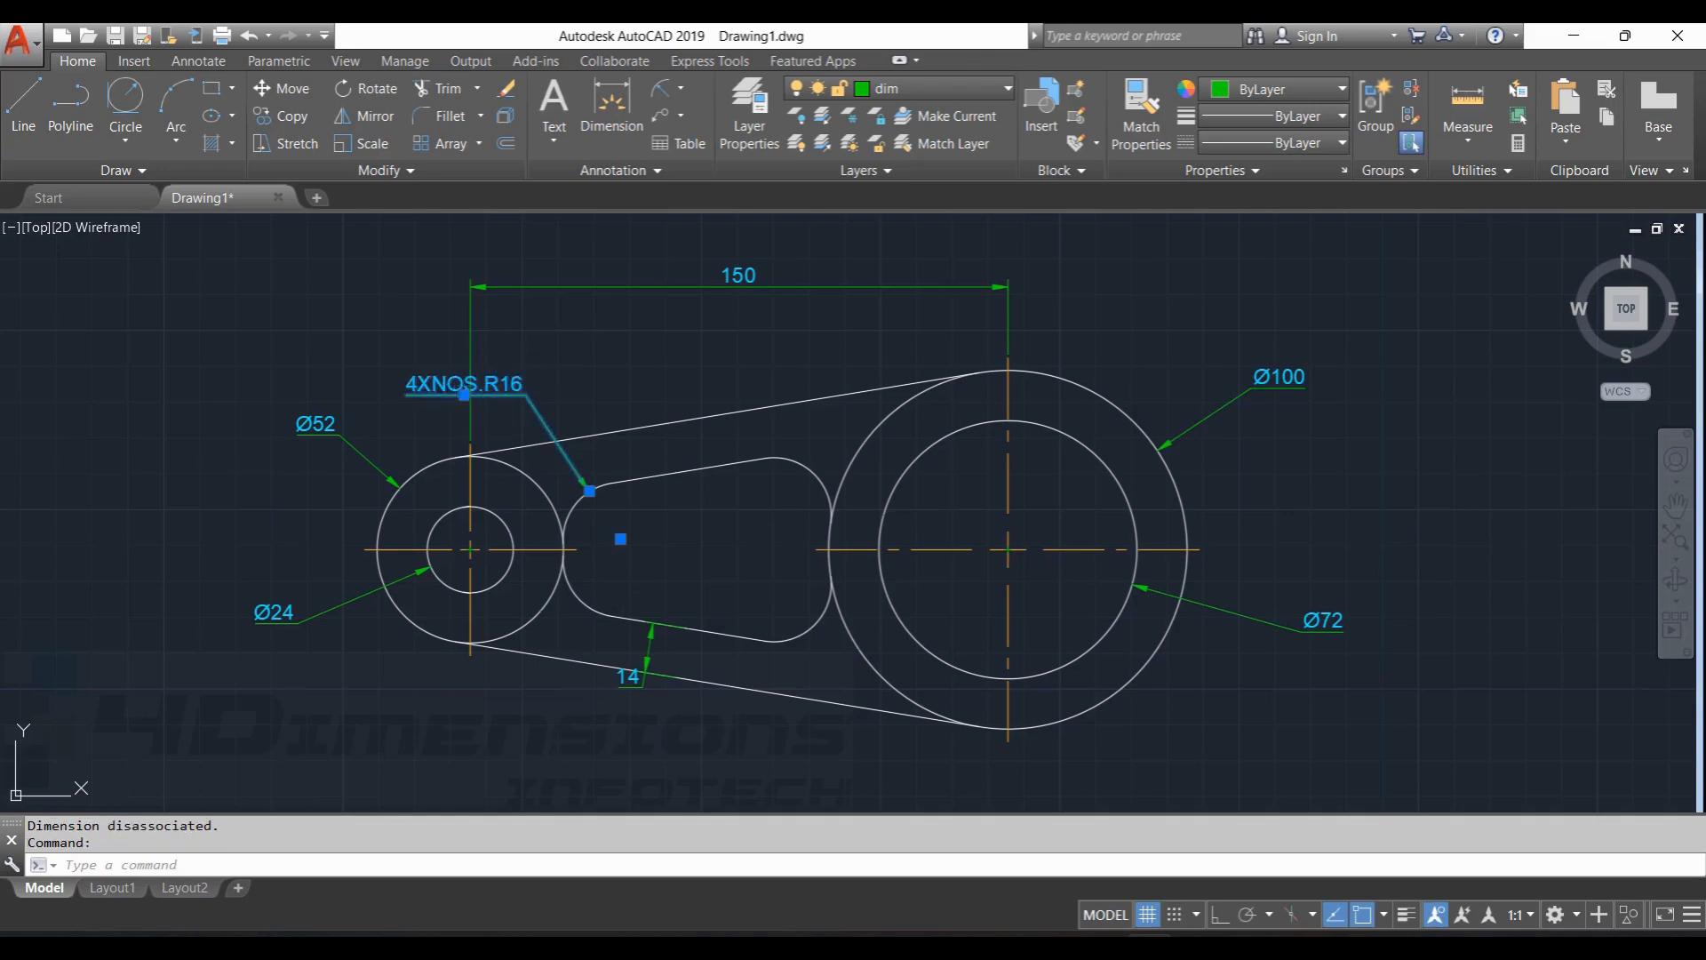
left_click(464, 394)
left_click(525, 353)
key("Escape")
key("Escape")
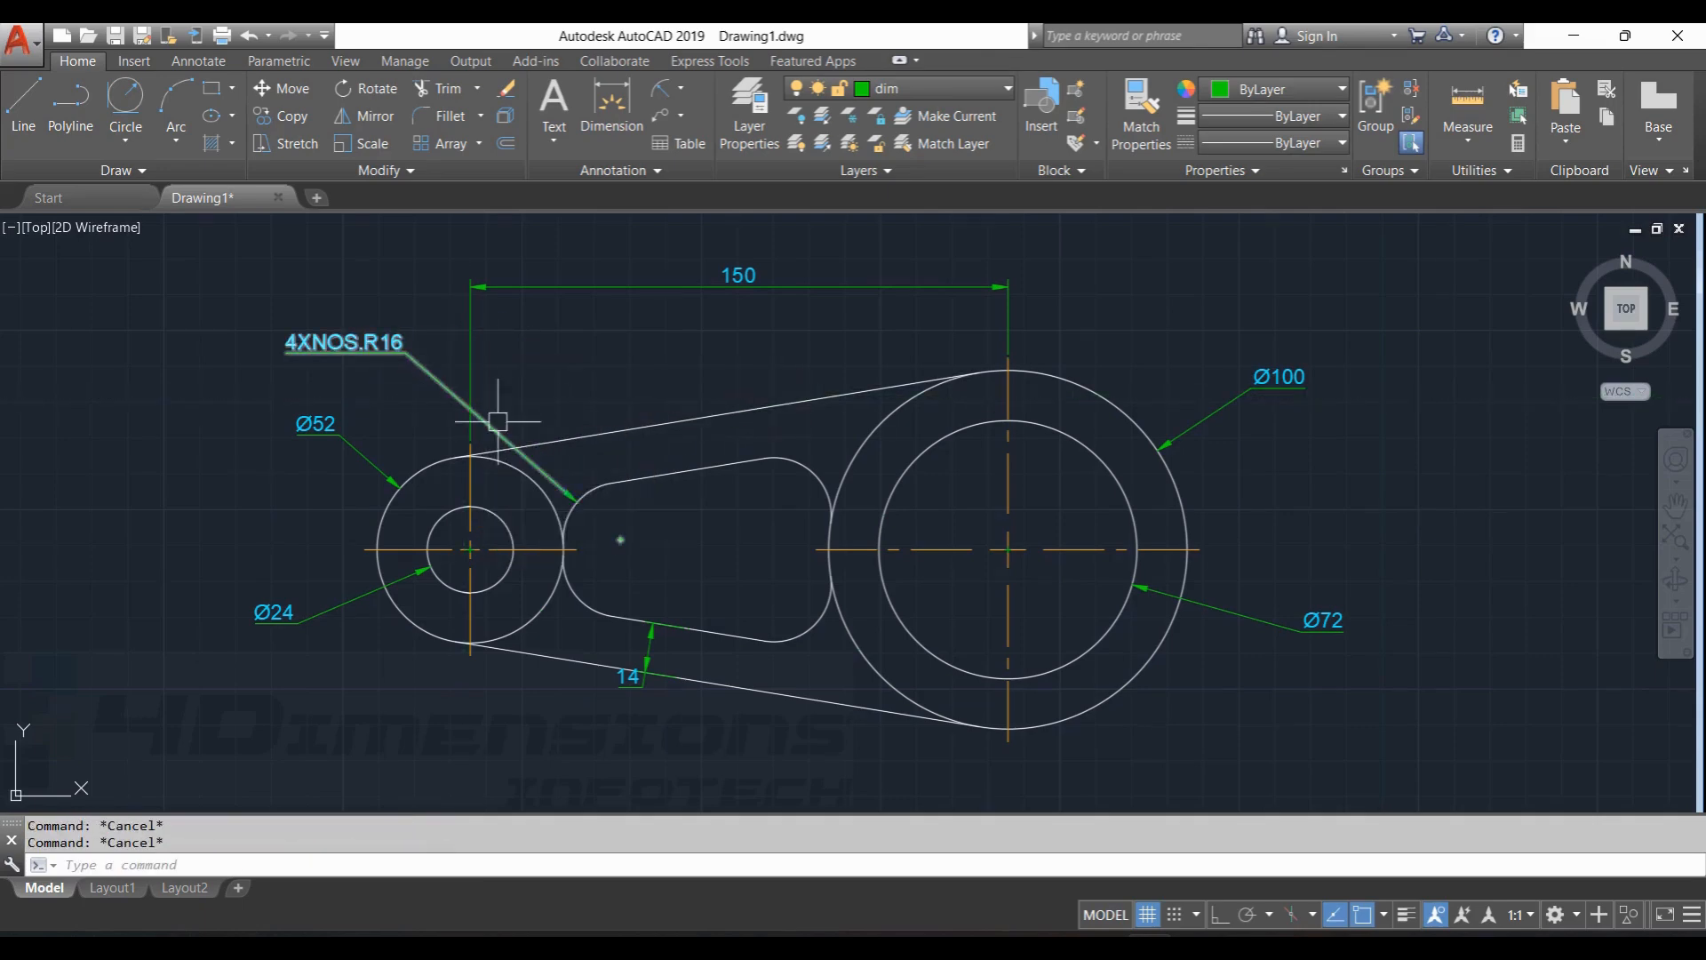
middle_click_drag(662, 389, 735, 385)
scroll(491, 369, "up", 2)
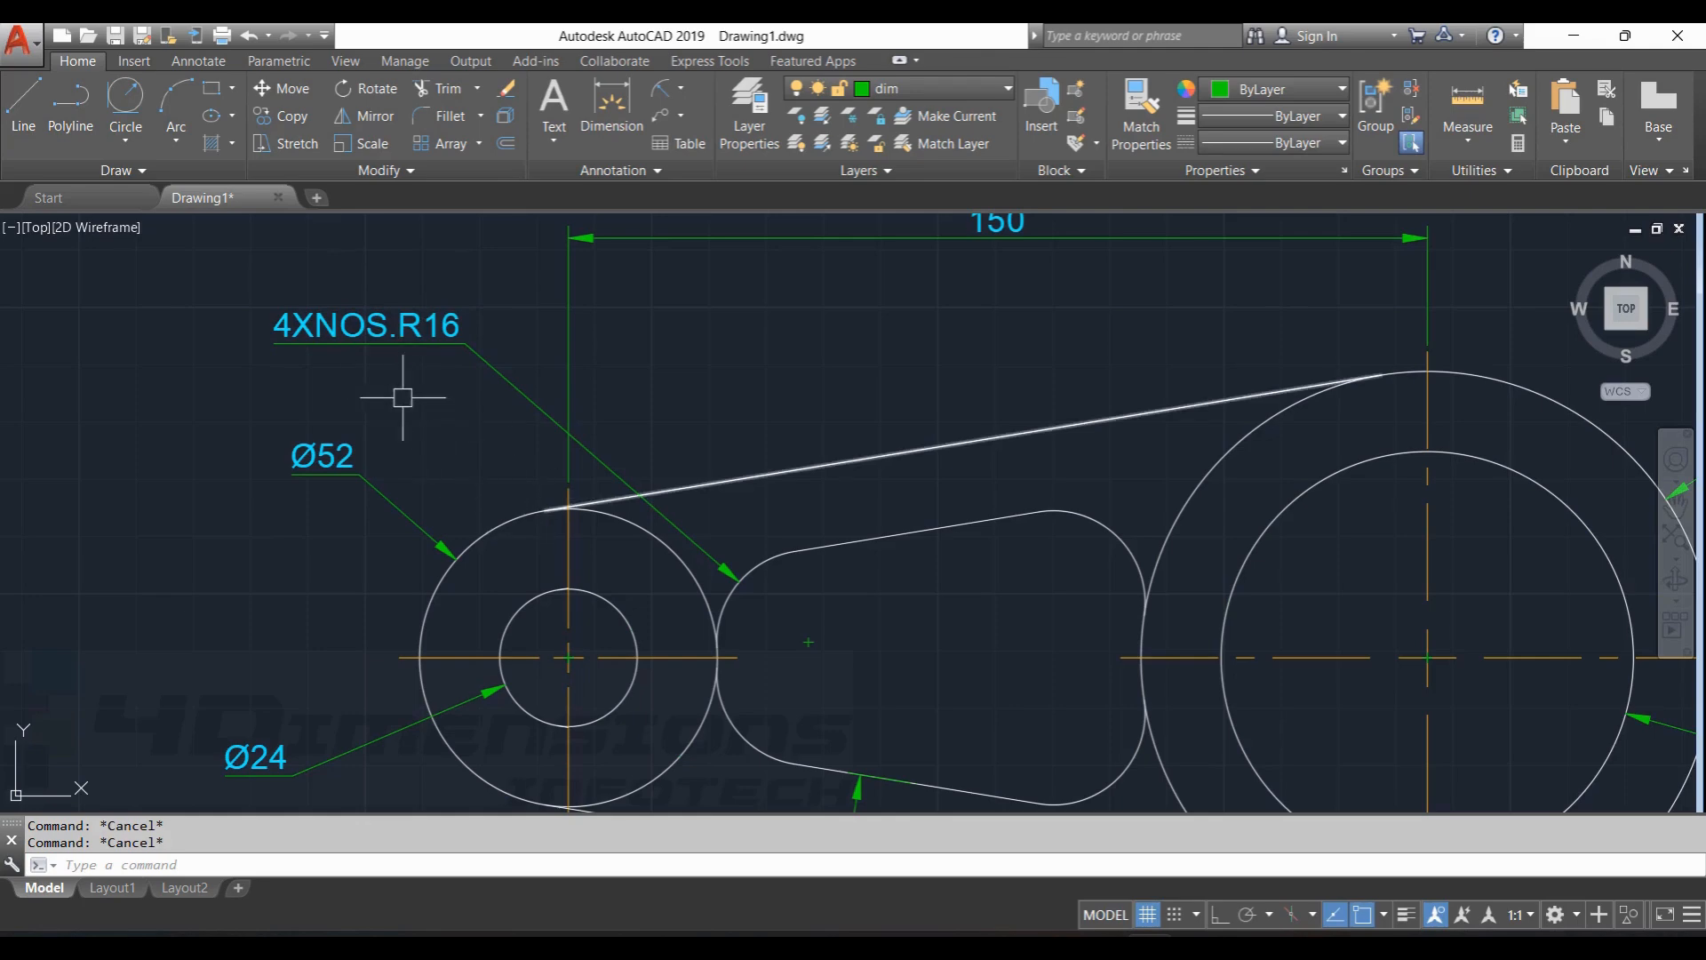
scroll(889, 427, "down", 5)
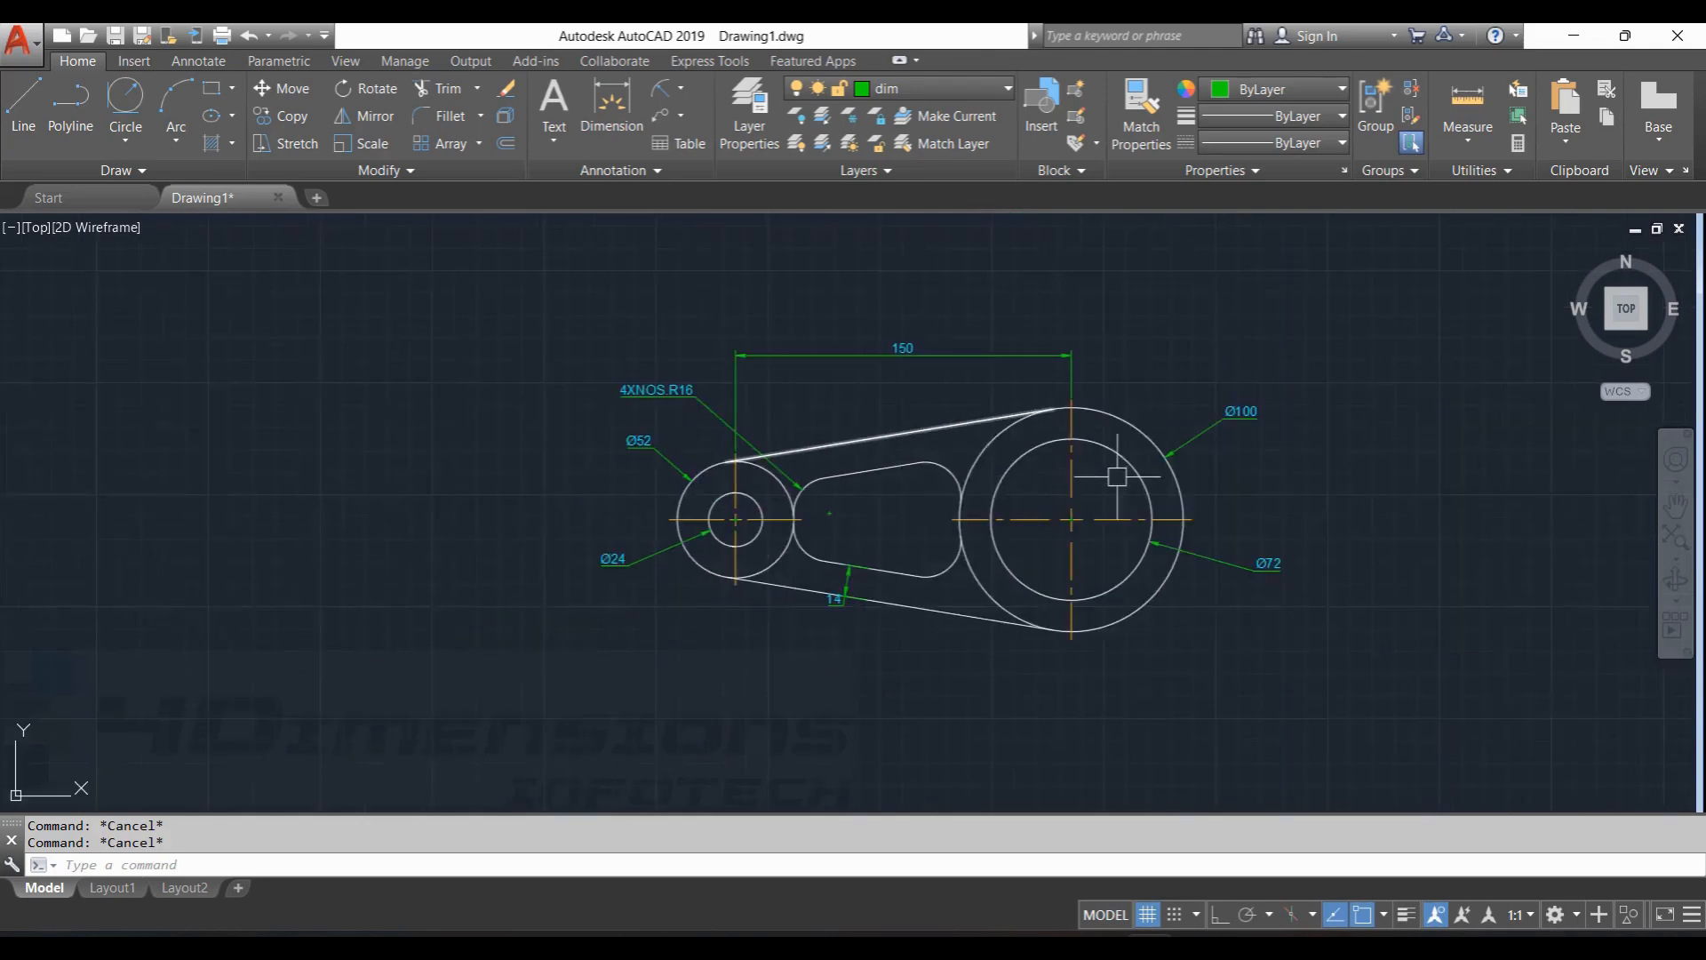
scroll(883, 412, "up", 3)
middle_click_drag(895, 418, 951, 475)
left_click(206, 345)
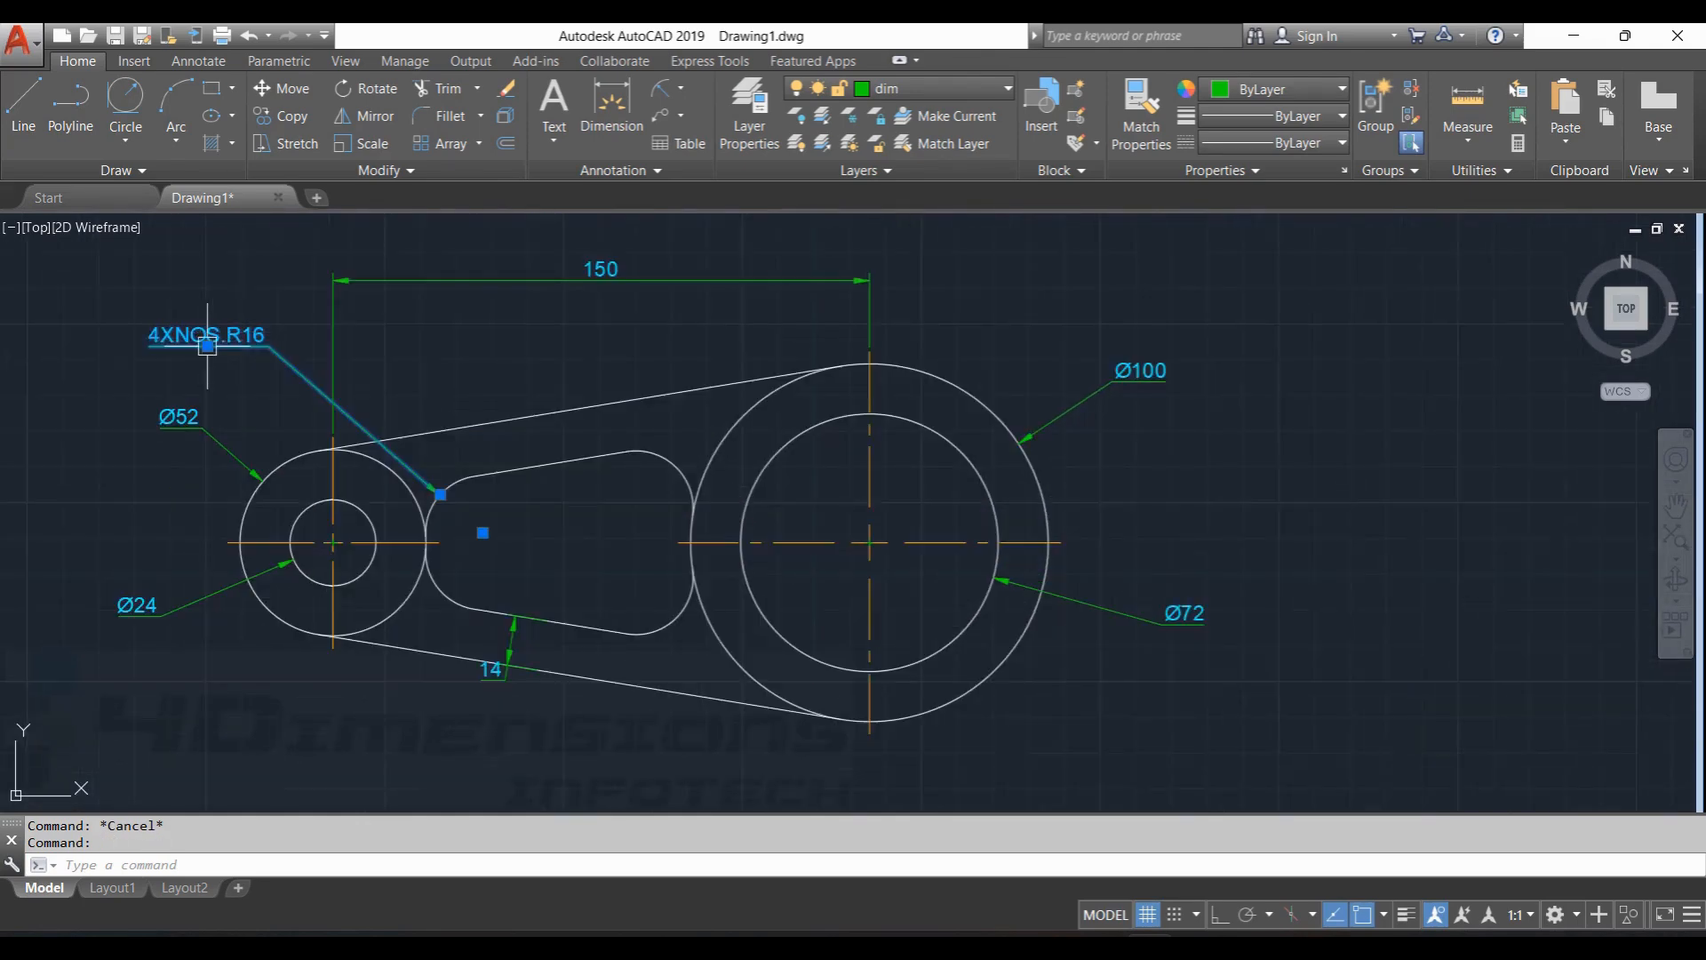
left_click(206, 347)
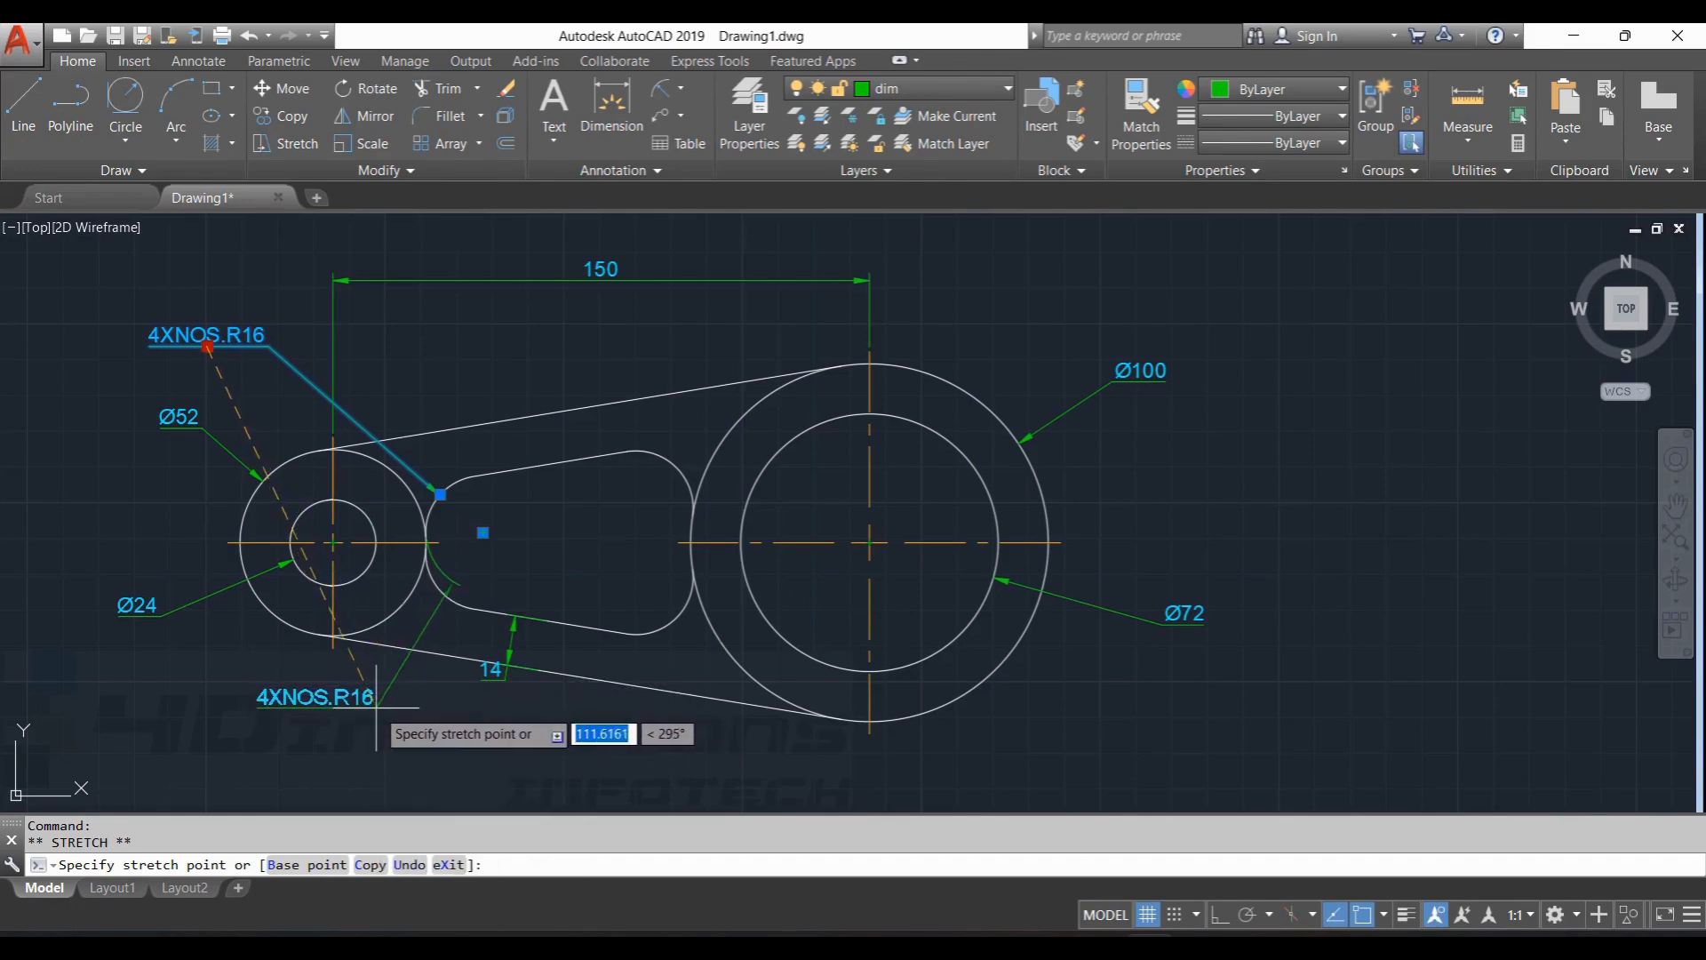
key("Escape")
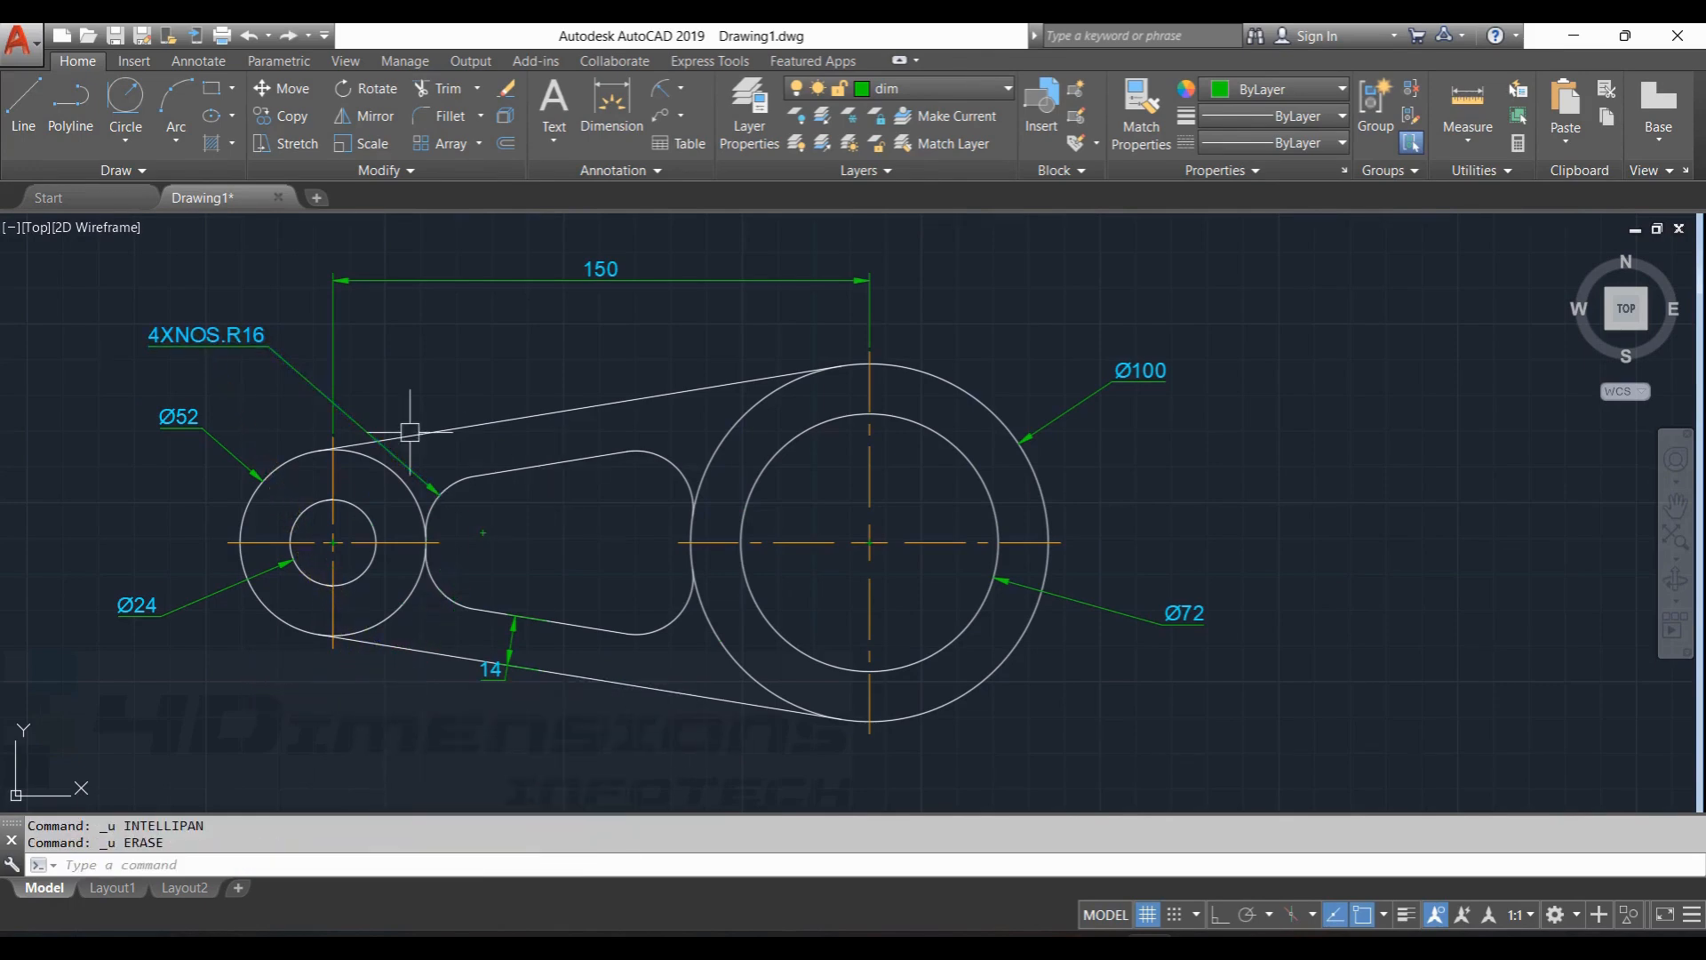
Erase the 4XNOS.R16 dimension and place a new radius dimension on the slot's lower corner arc nearest the large boss, with its text below the link.
left_click(222, 336)
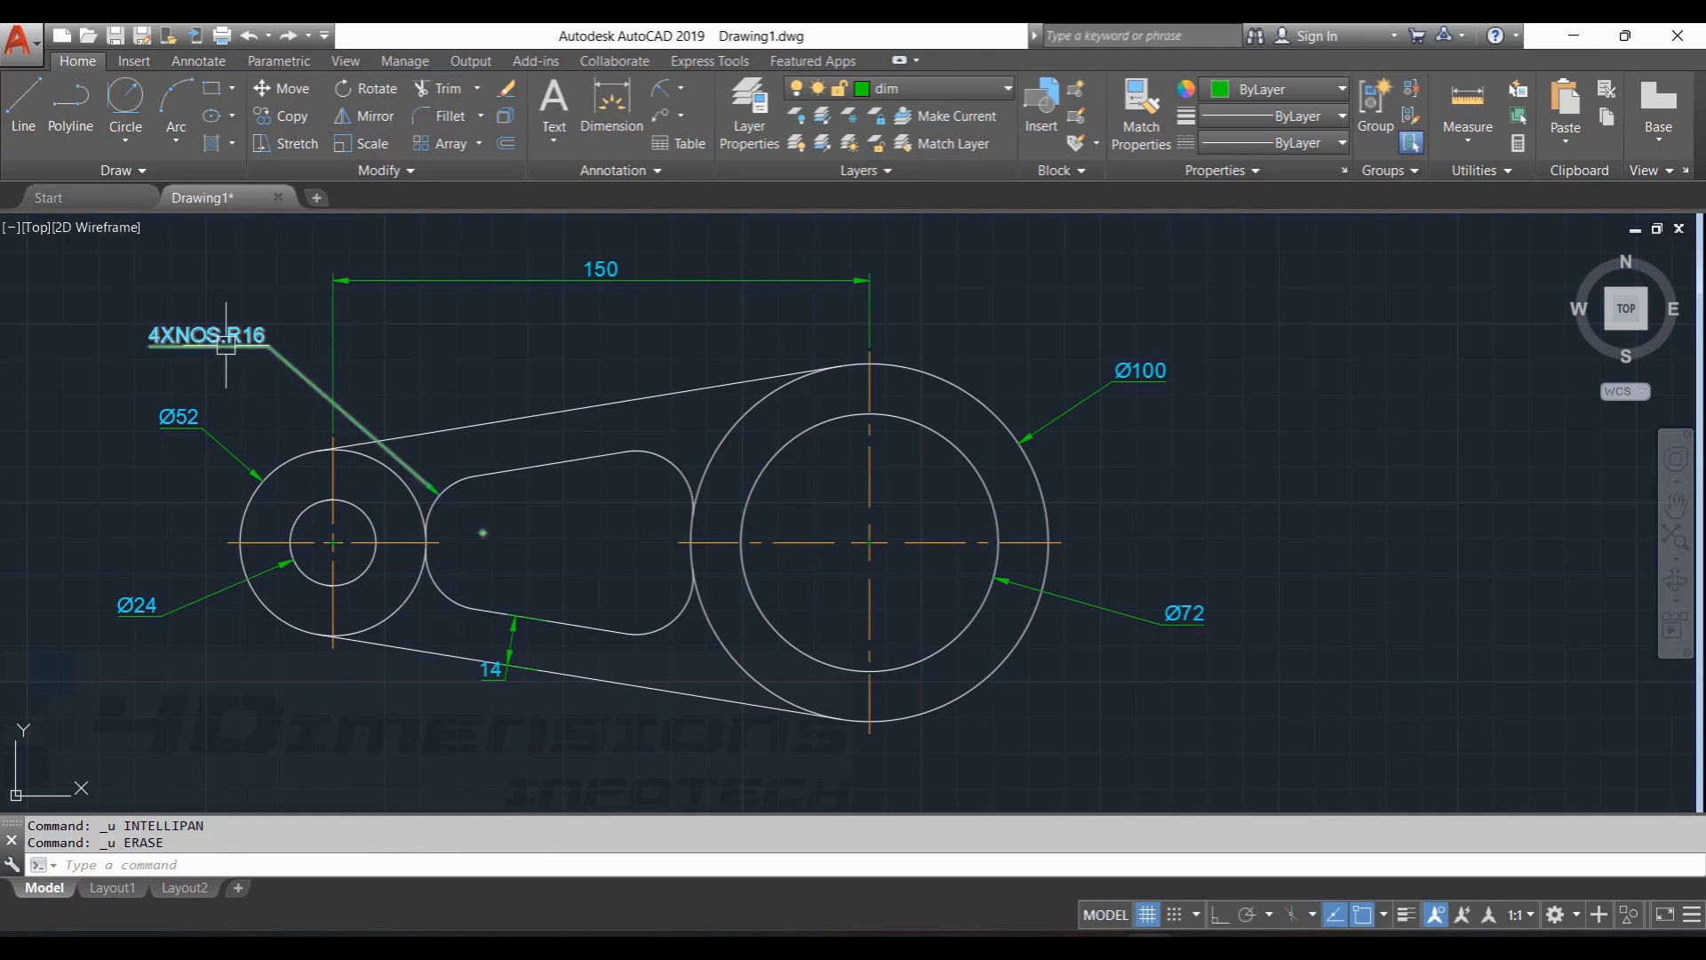
key("Delete")
middle_click_drag(722, 557, 704, 510)
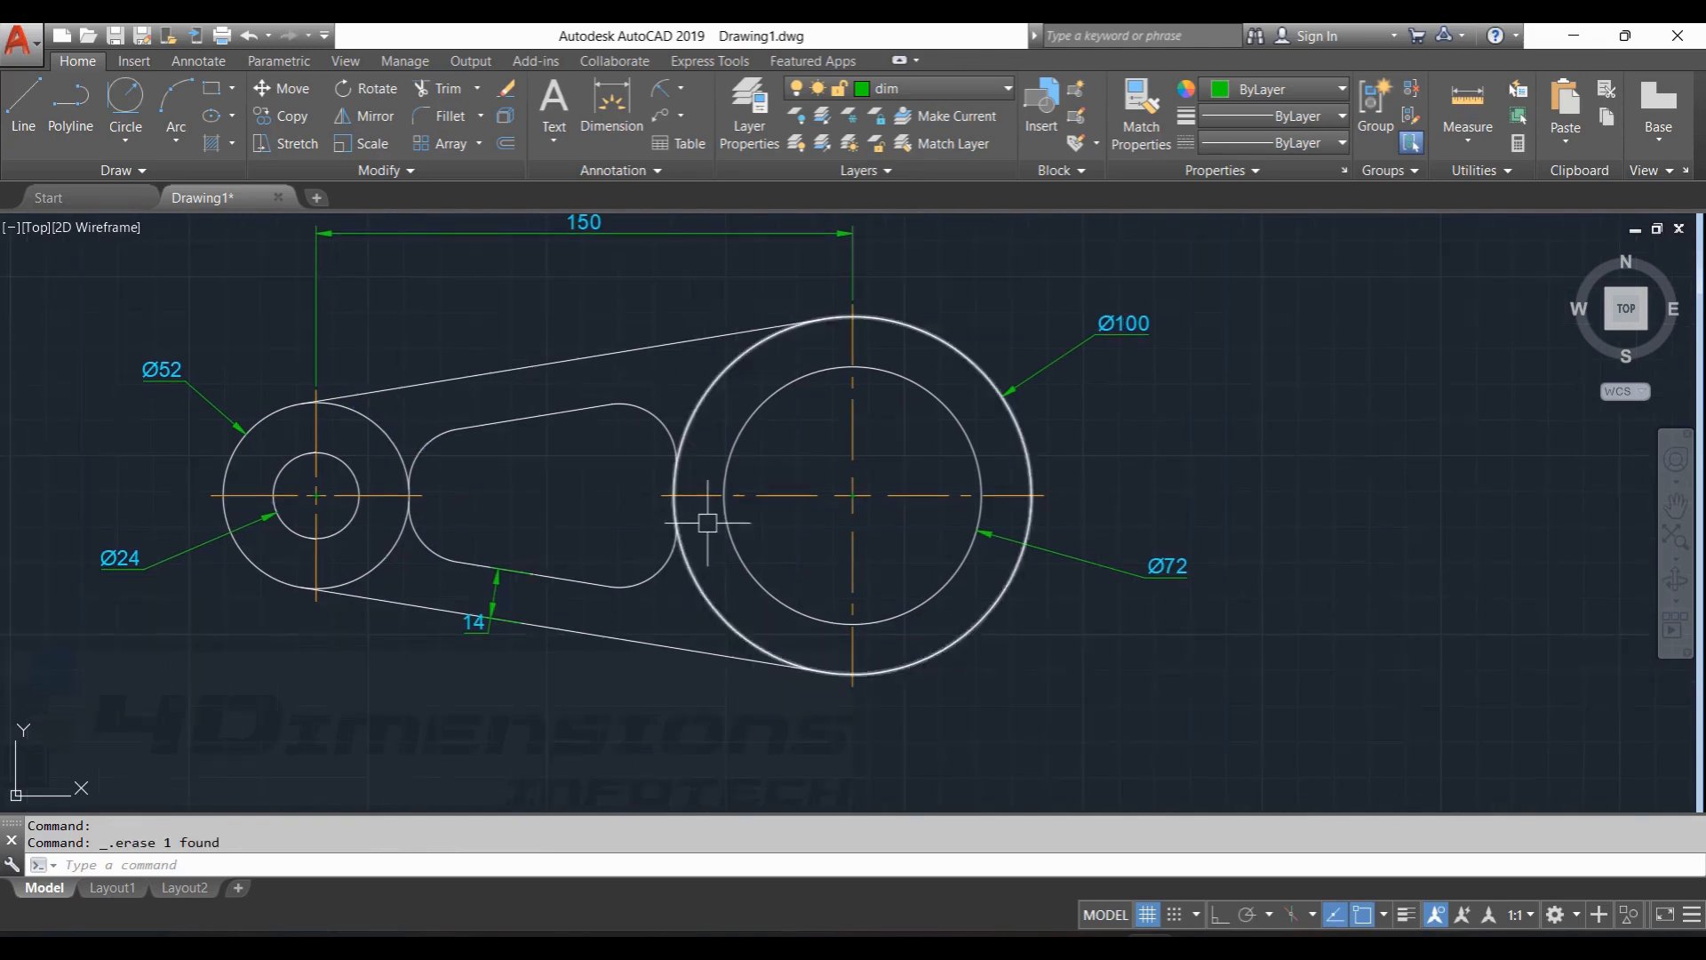
left_click(659, 89)
left_click(653, 574)
left_click(804, 757)
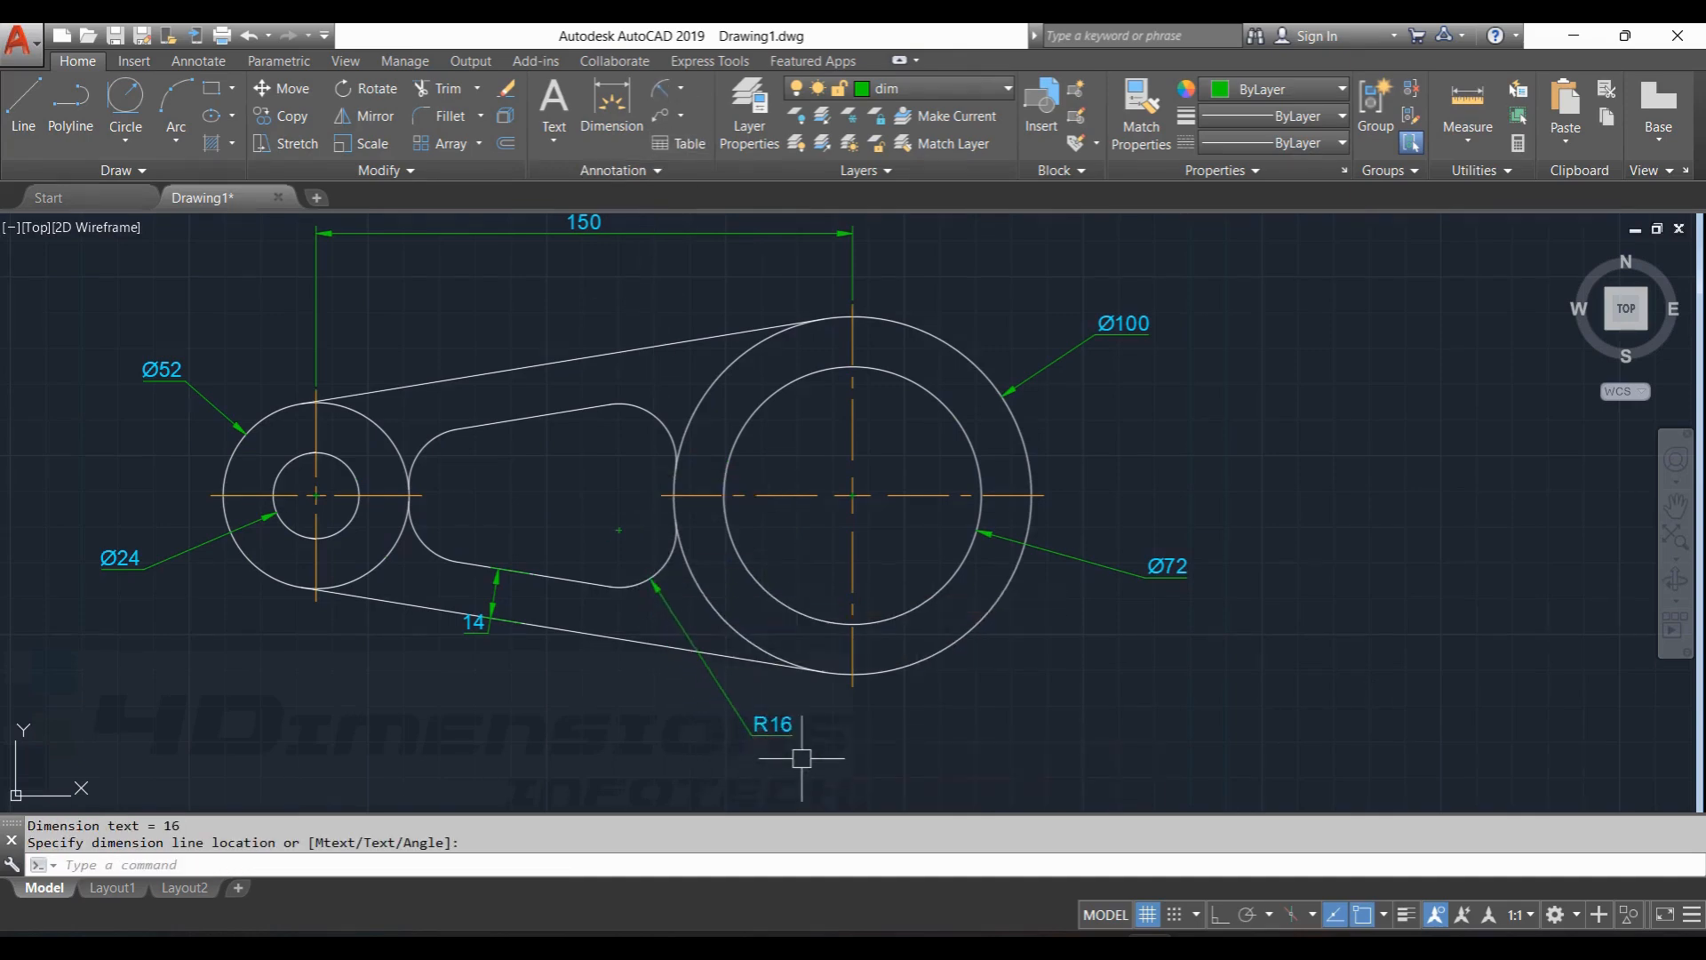
Add a second line reading "4 NOS." beneath the R16 text of the new radius dimension and finish the text edit.
scroll(805, 739, "up", 5)
left_click(758, 689)
double_click(758, 688)
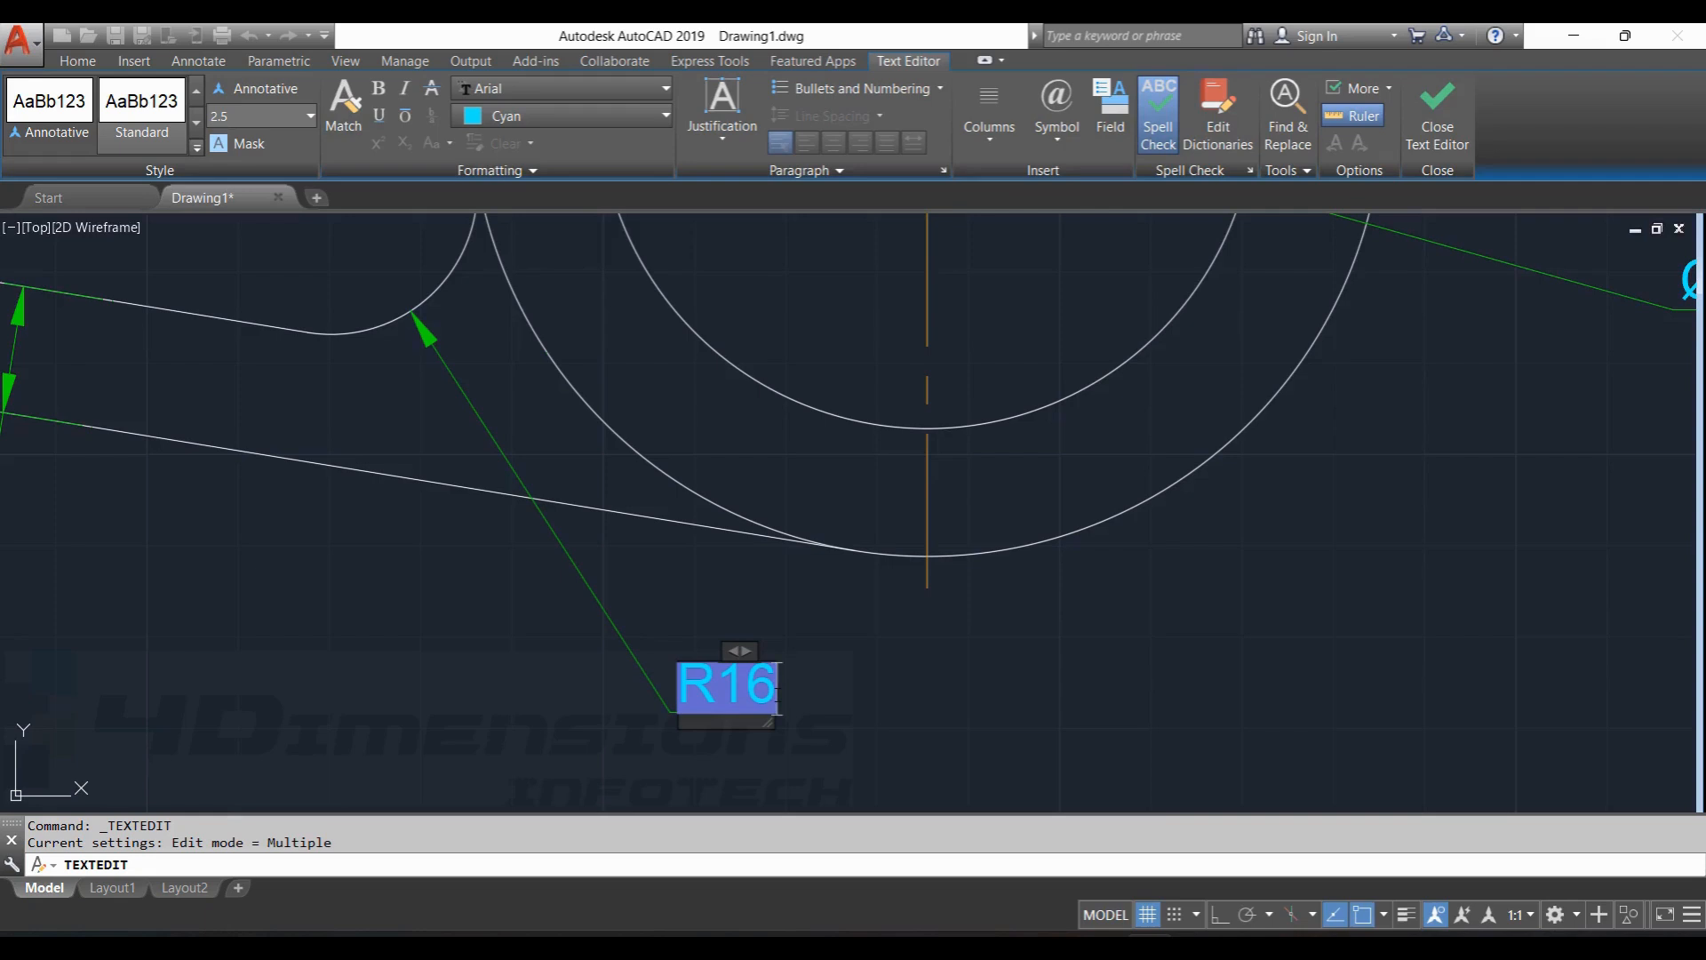
key("Return")
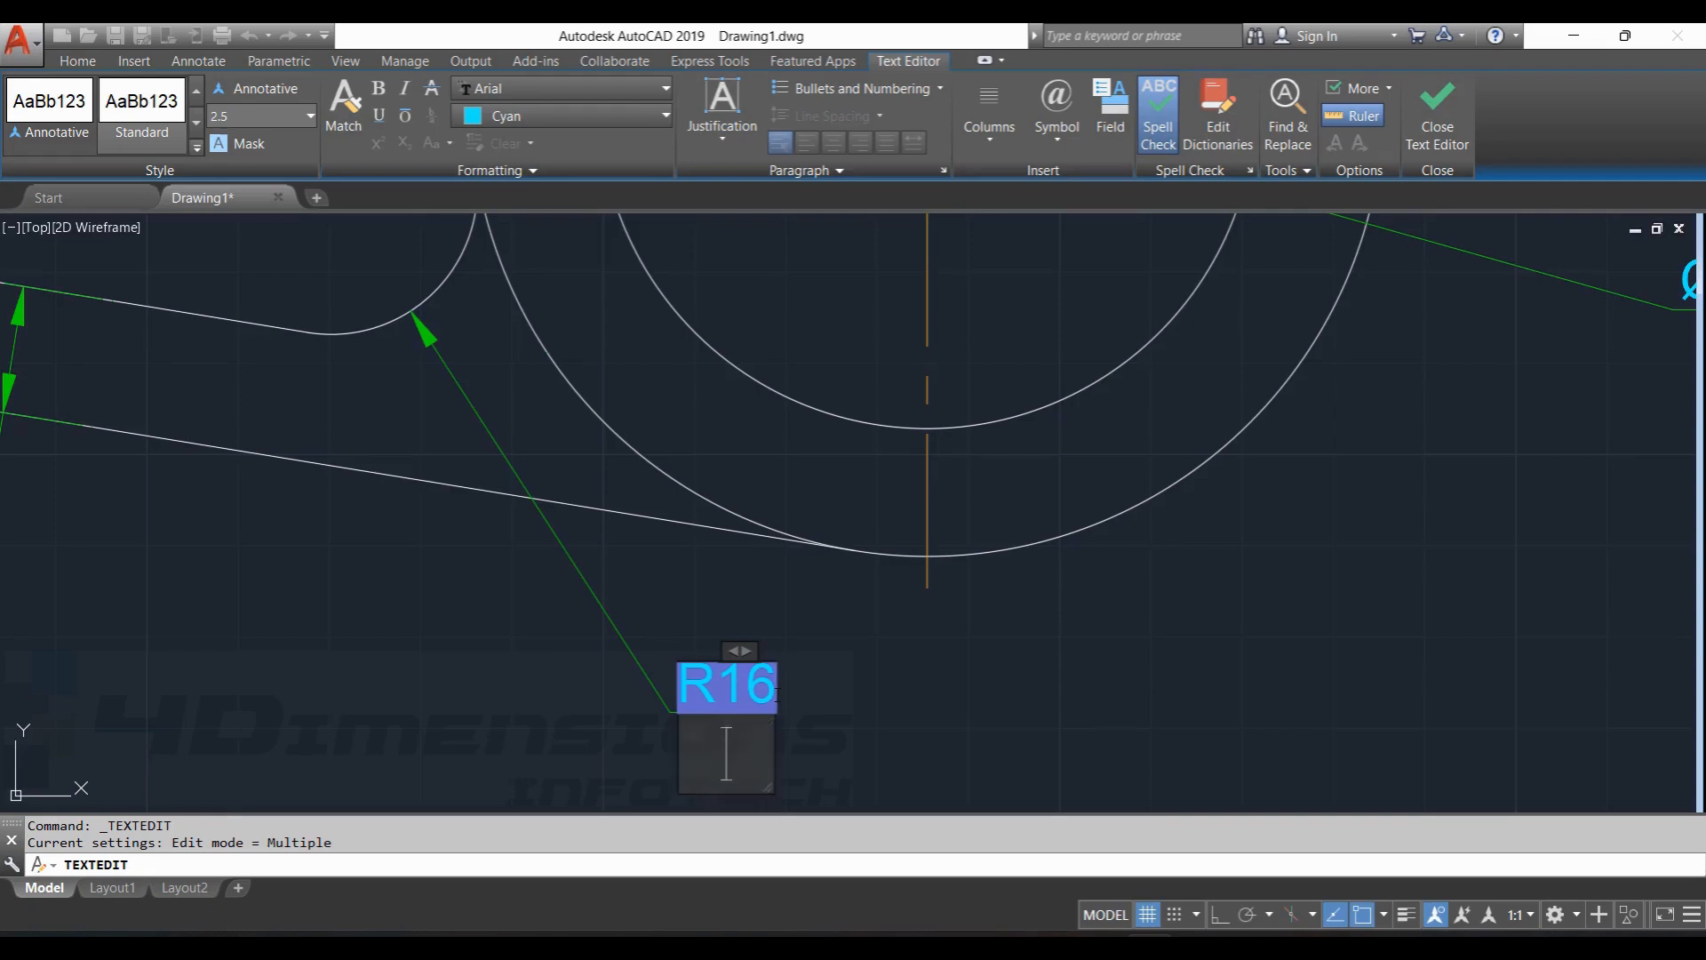
type("4")
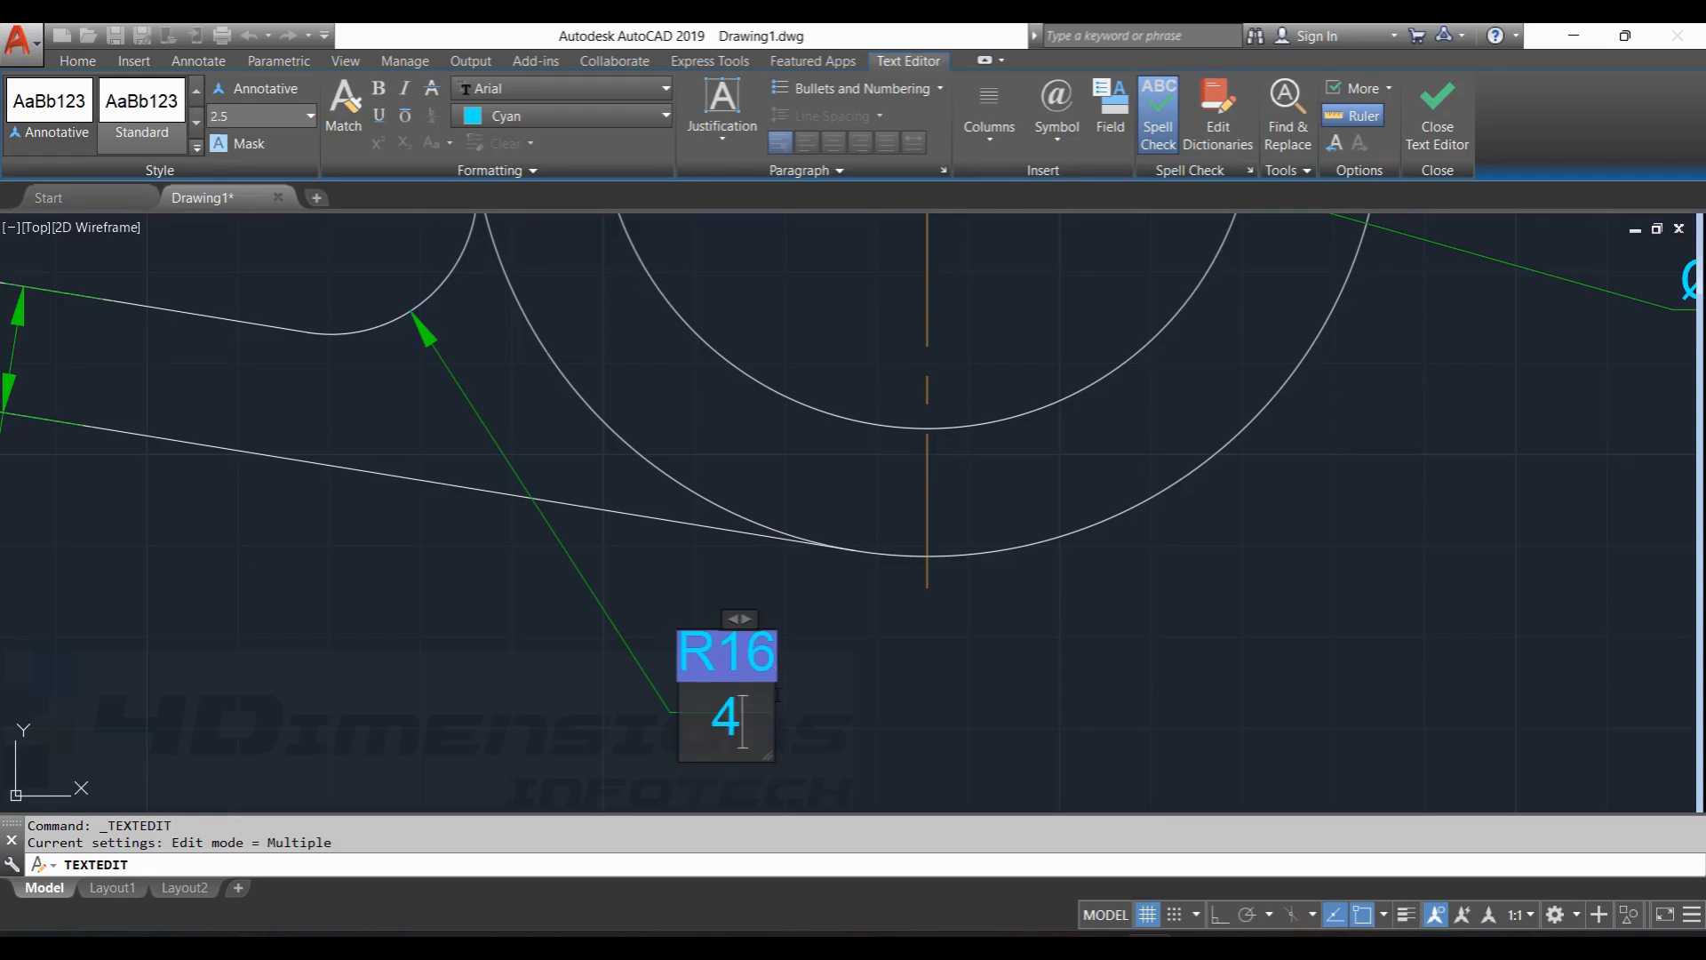
type(" NOS")
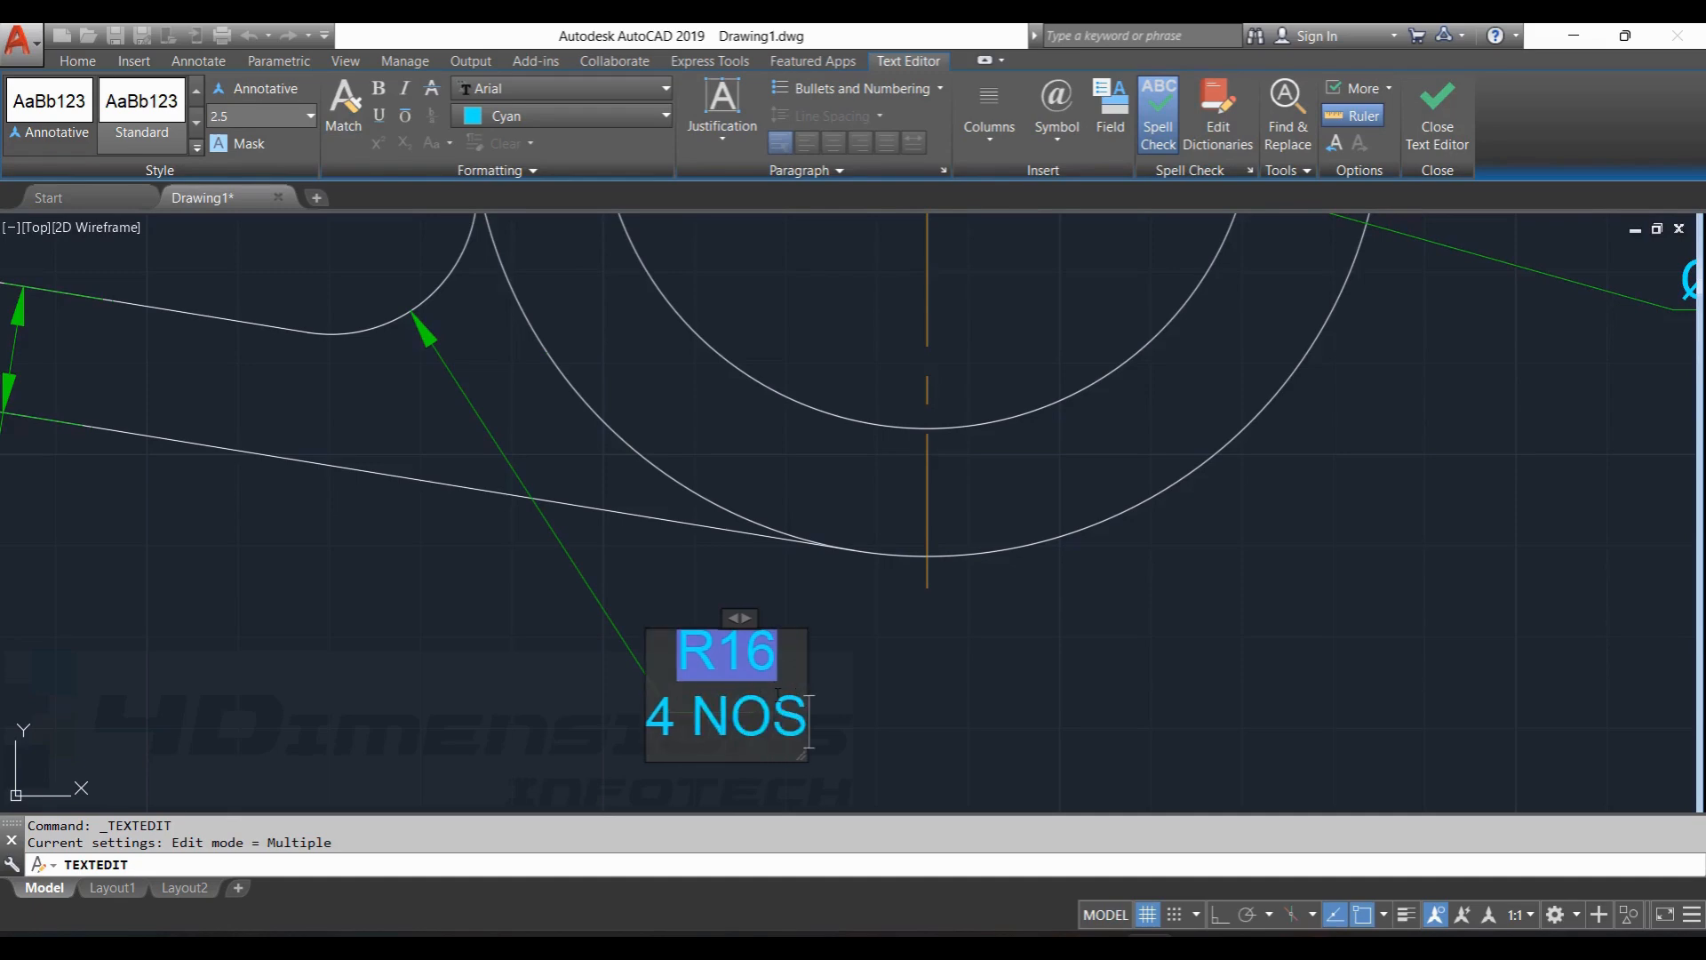
type(".")
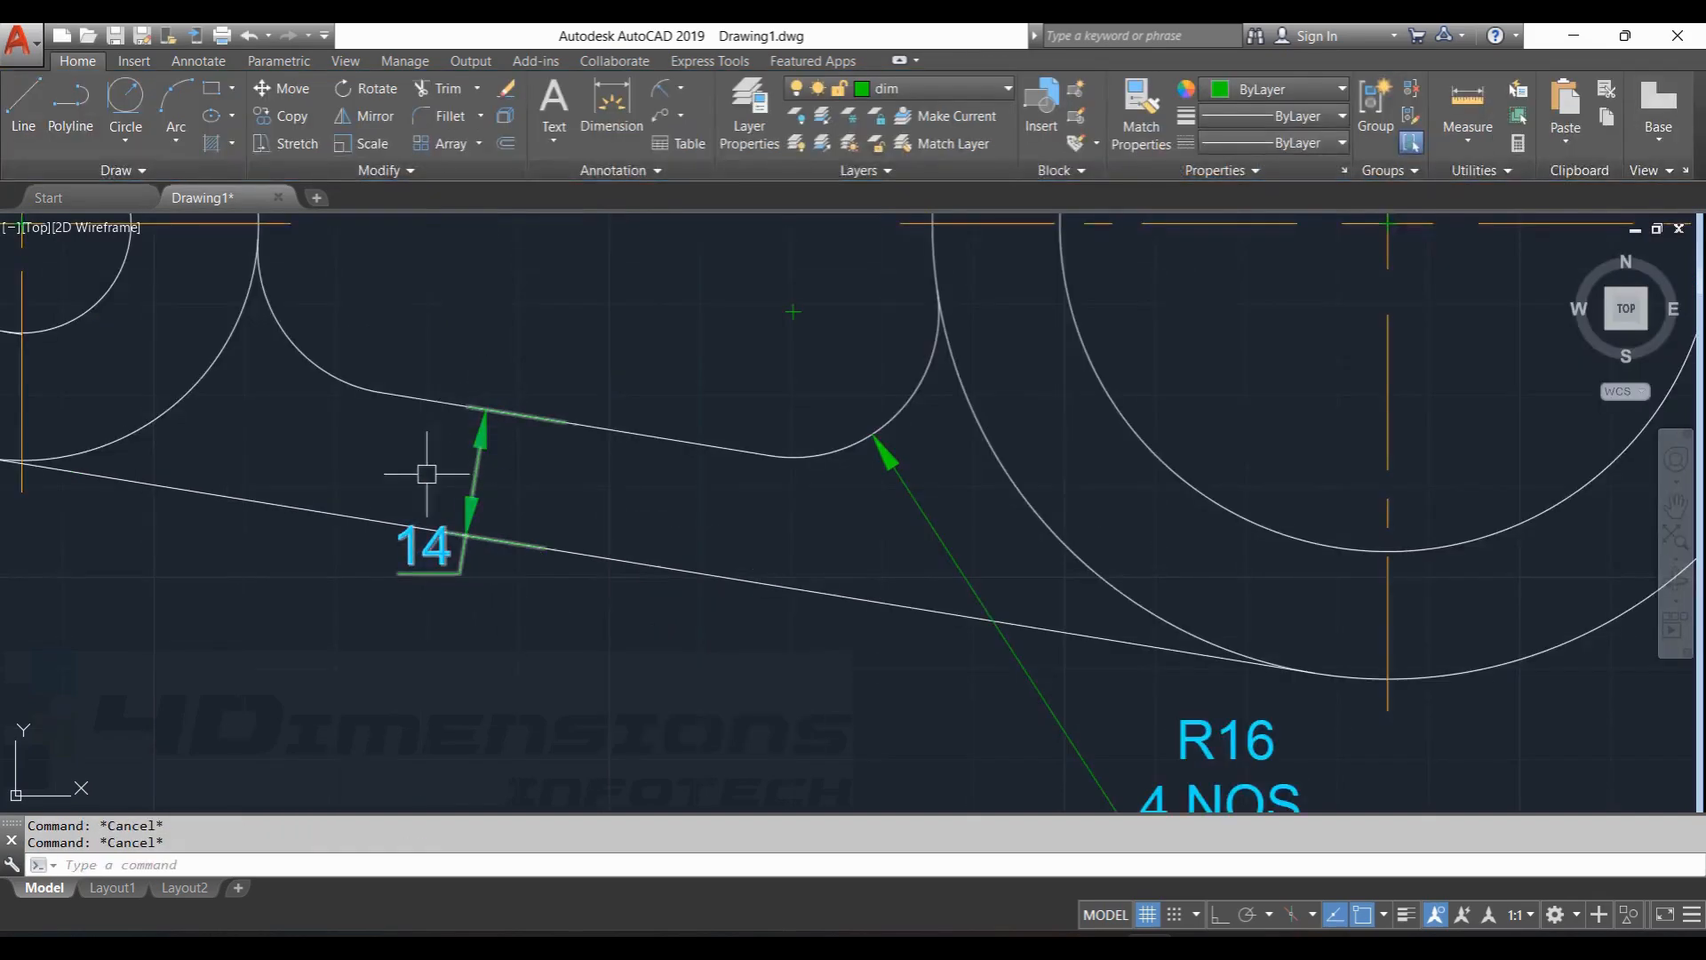
Move the 14 dimension's text up between the slot's lower edge and the lower tangent line.
scroll(409, 544, "up", 6)
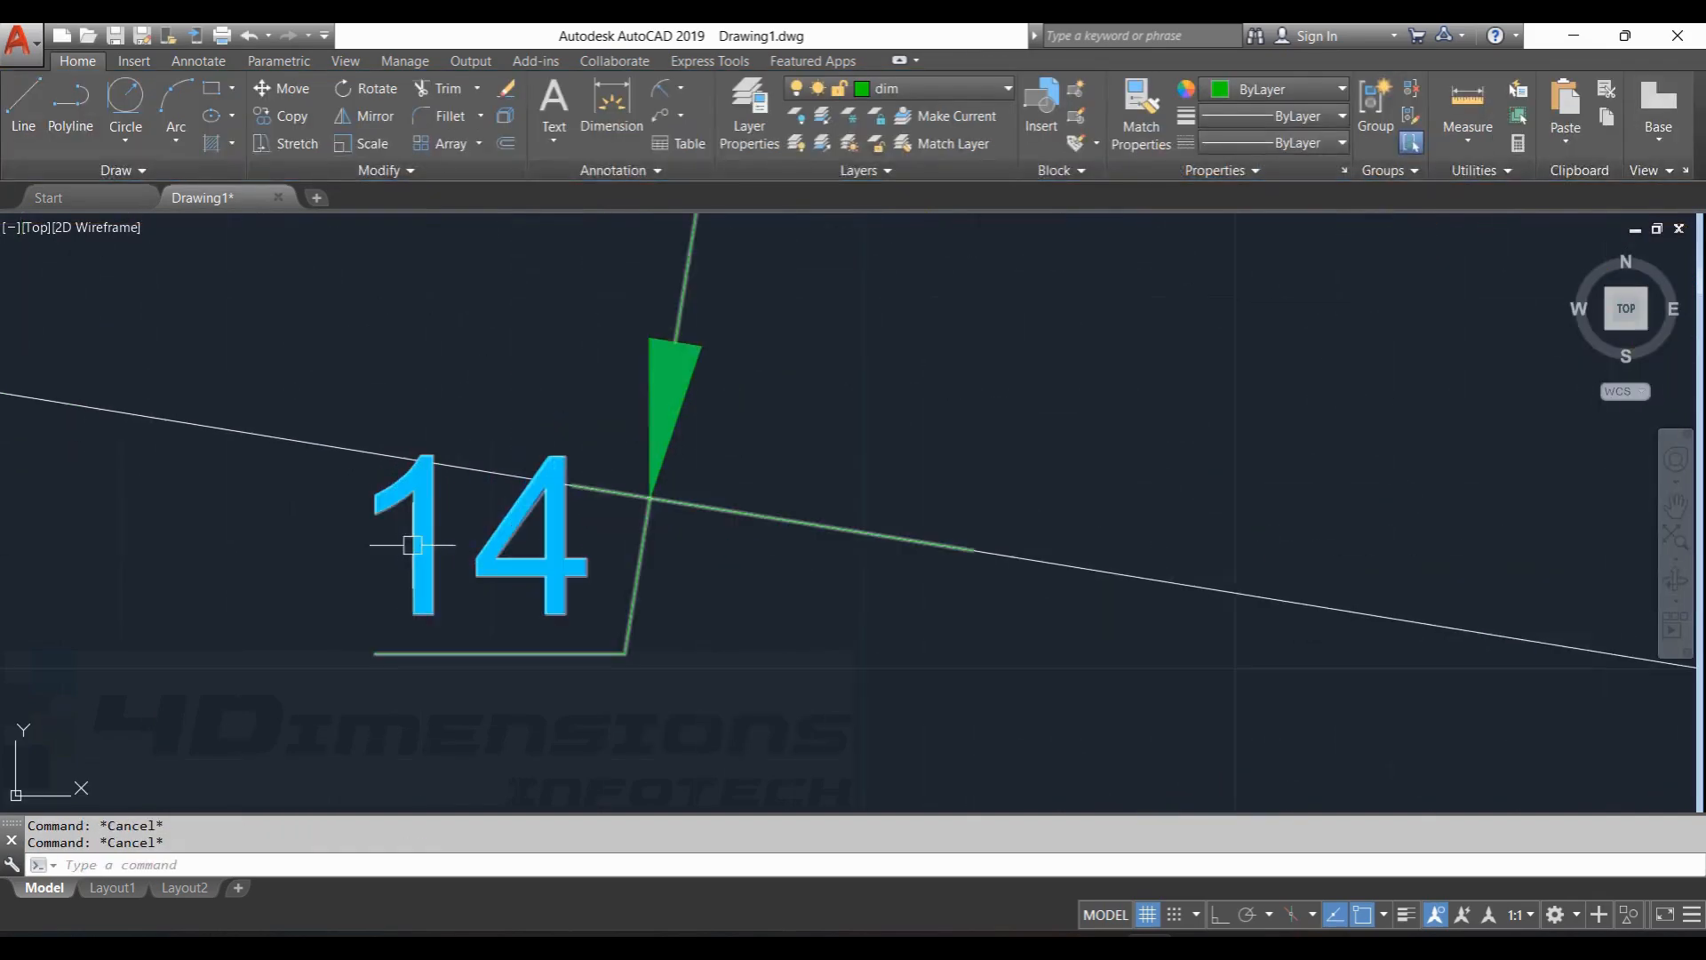
scroll(614, 580, "down", 5)
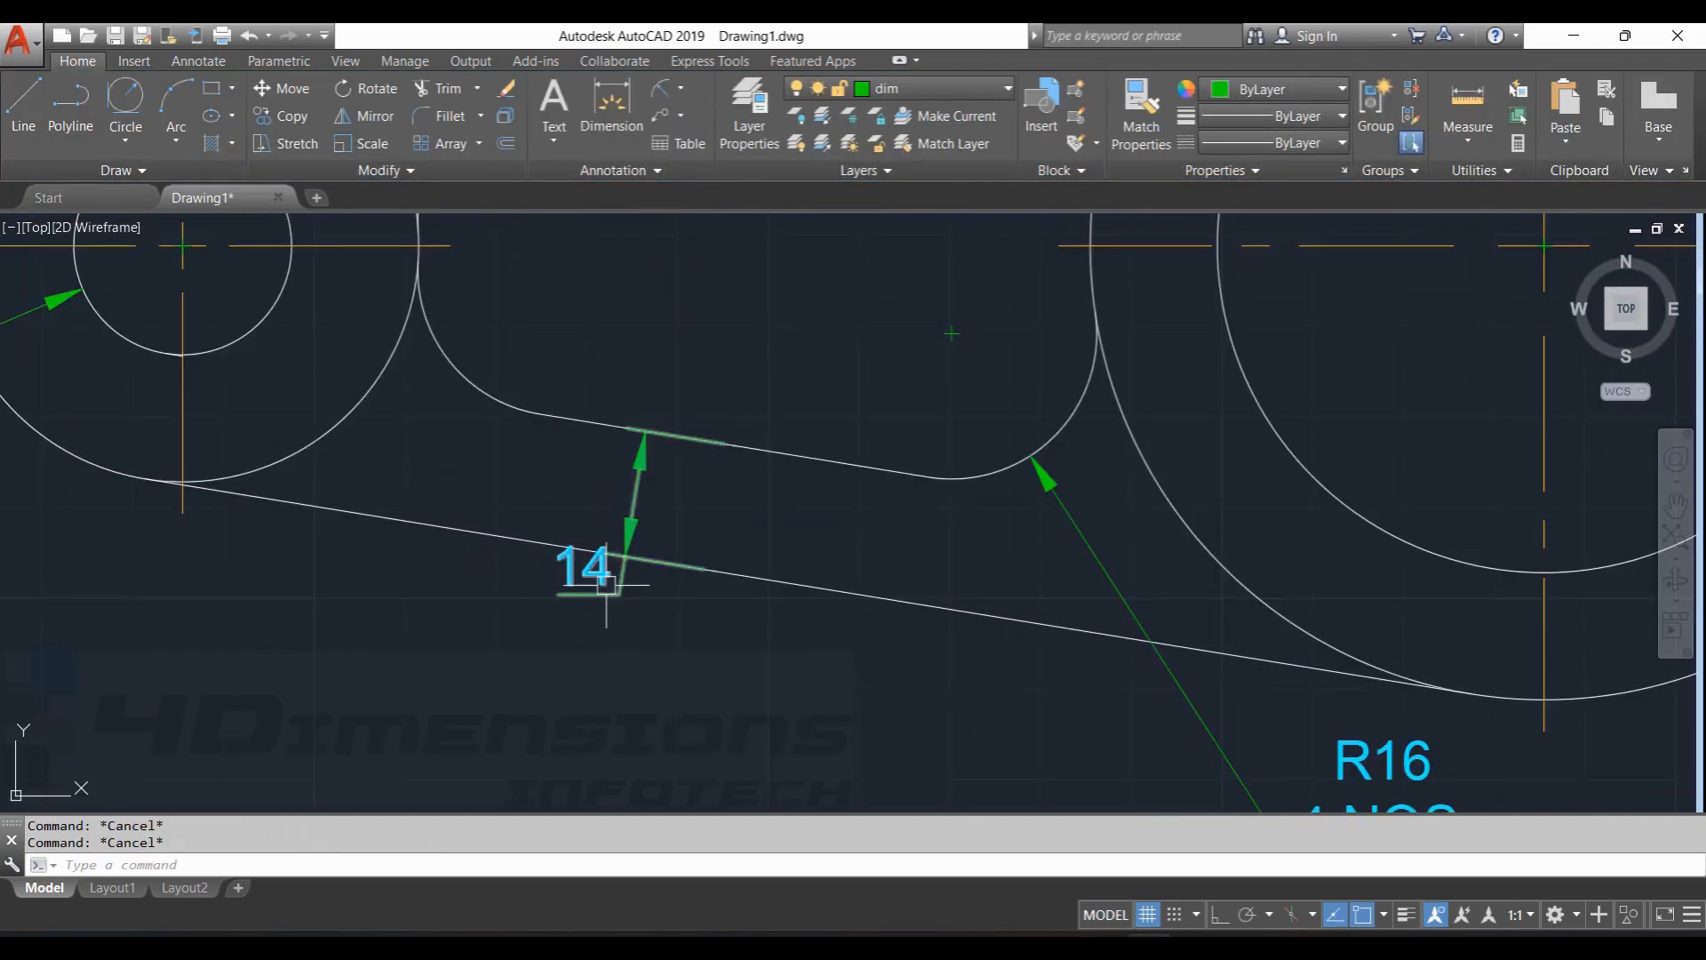
left_click(607, 584)
left_click(587, 568)
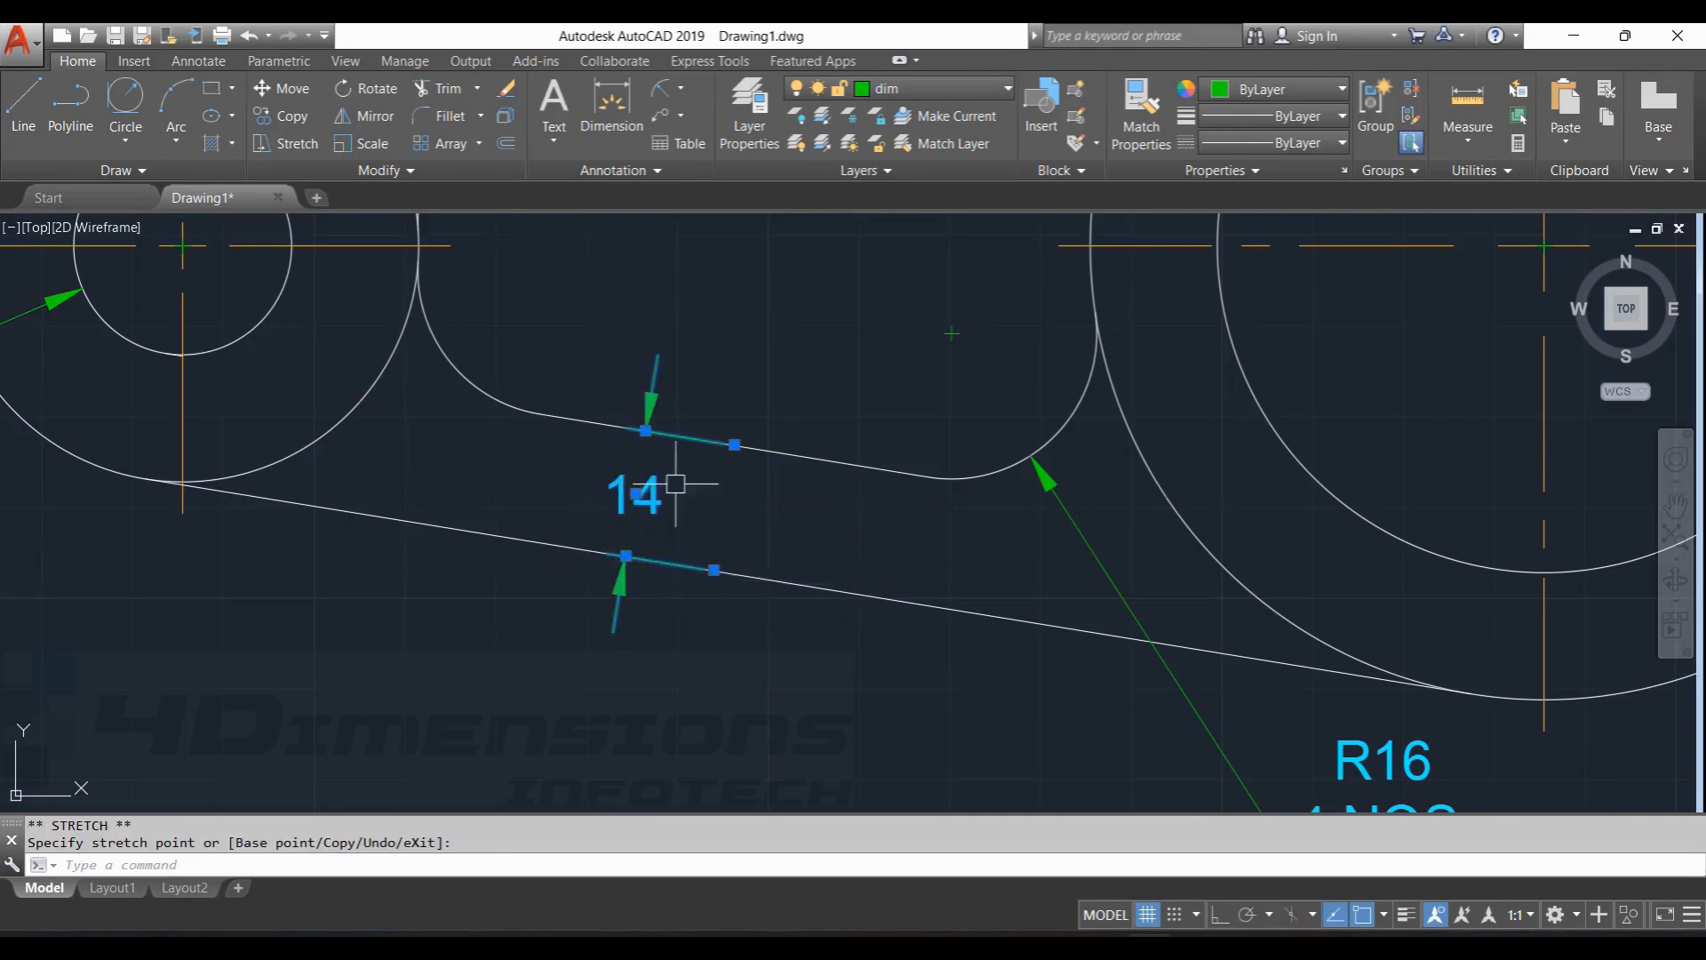
key("Escape")
key("Escape")
scroll(1039, 541, "down", 5)
scroll(1101, 529, "down", 1)
mouse_move(1100, 518)
middle_mouse_down()
mouse_move(1086, 530)
mouse_move(1162, 540)
middle_mouse_up()
scroll(1101, 520, "down", 2)
scroll(1128, 529, "up", 2)
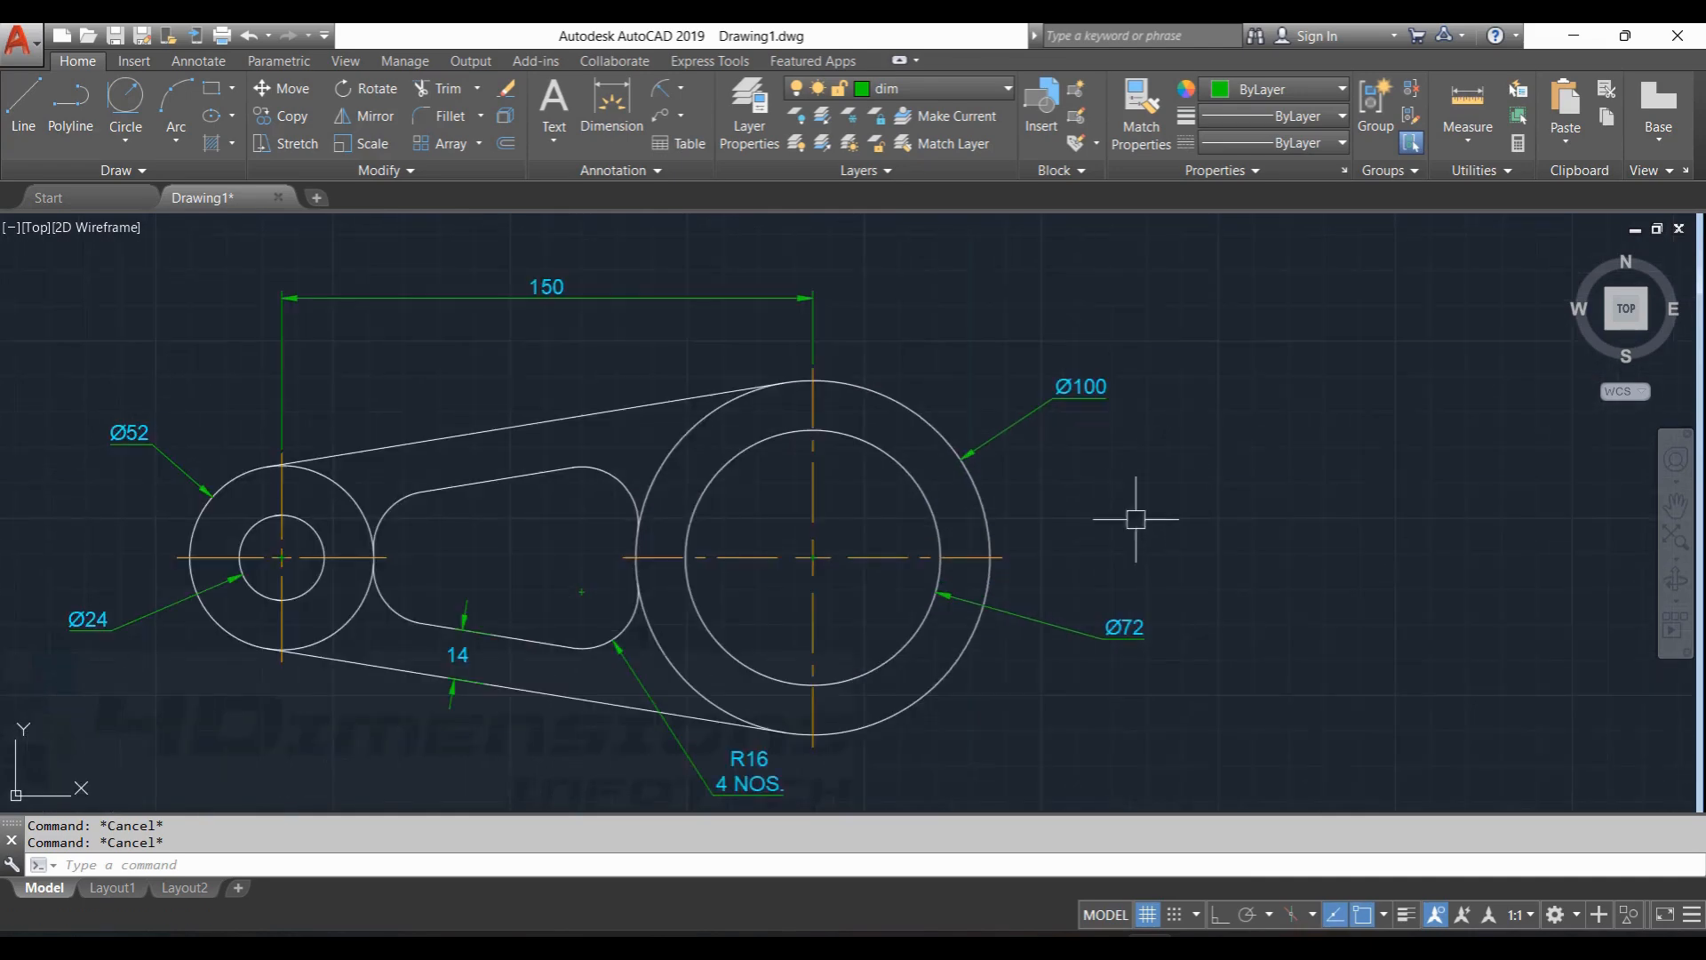
Move the Ø72 dimension text farther out from the large boss, to the lower right, and deselect the dimension.
left_click(1125, 629)
left_click(1126, 638)
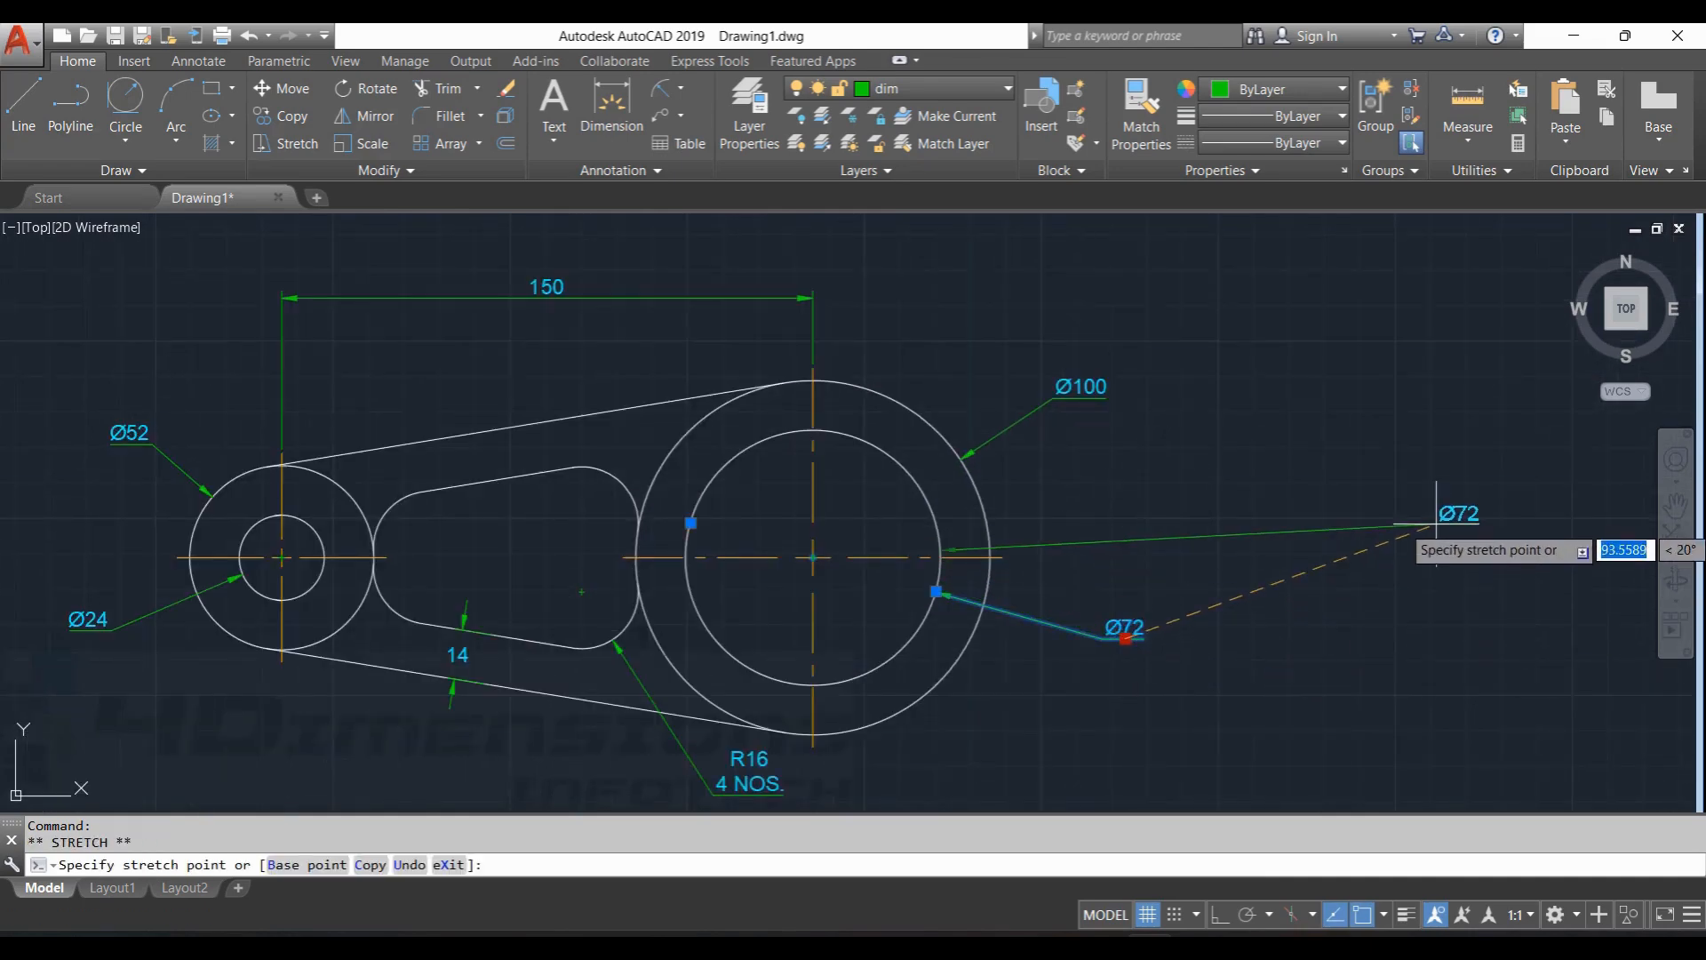
left_click(1354, 699)
middle_click_drag(1241, 590, 1262, 461)
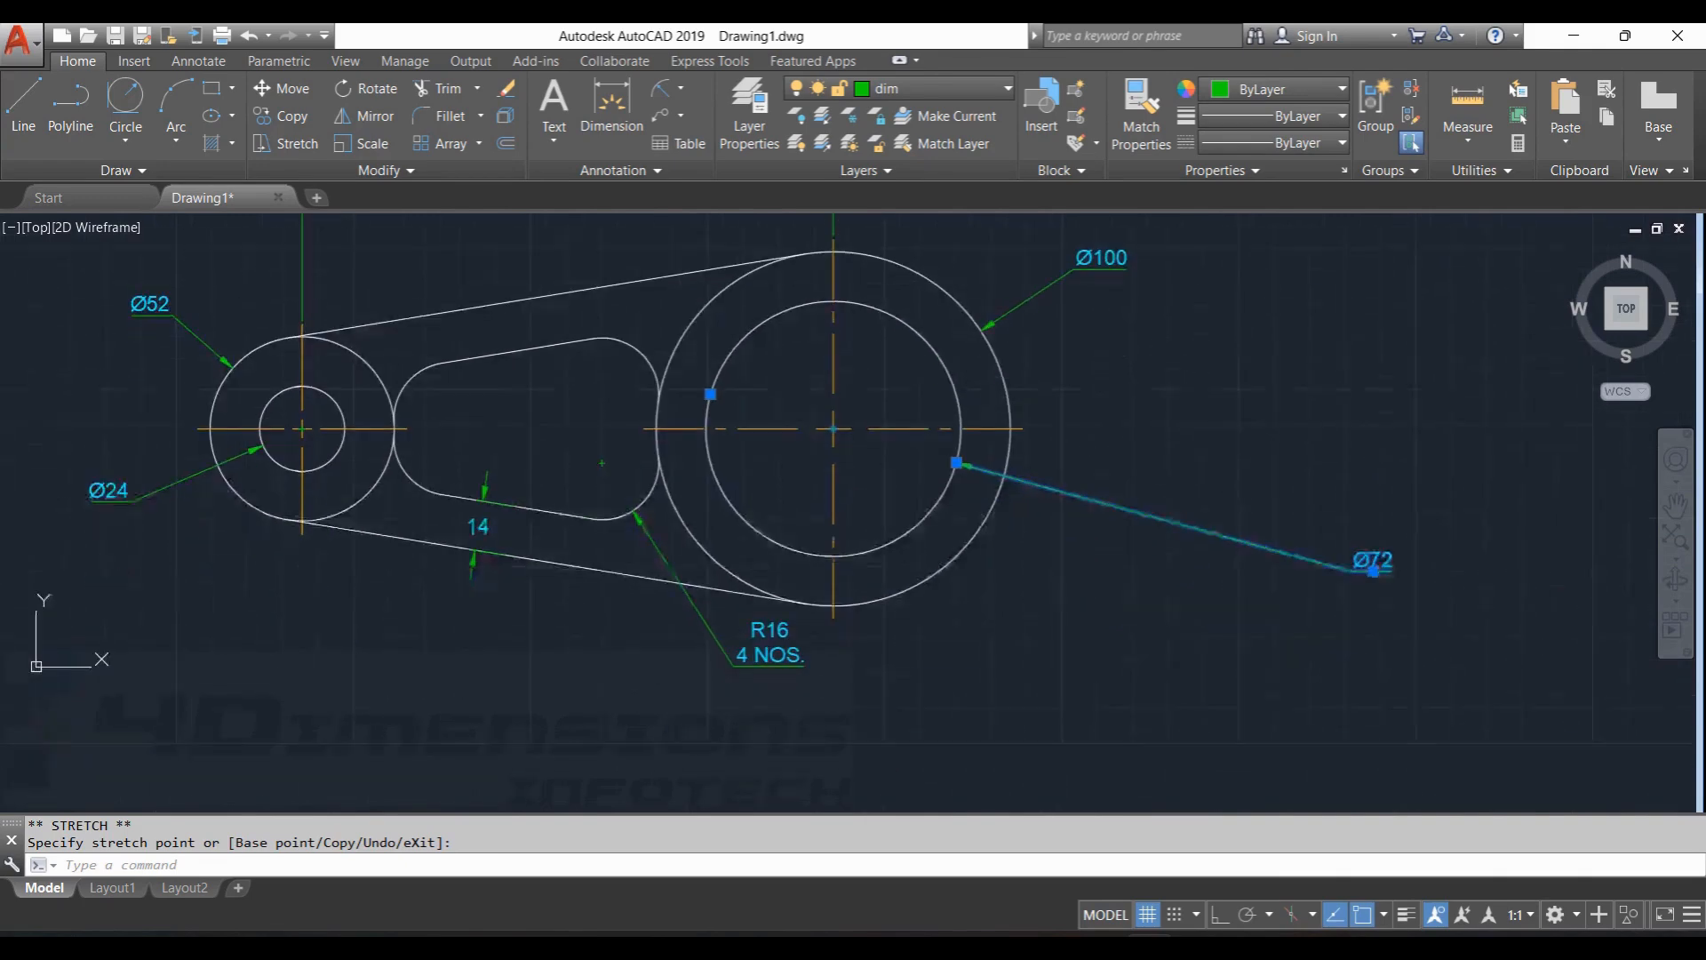
scroll(1093, 476, "down", 3)
key("Escape")
key("Escape")
Select the Ø72 dimension of the large boss's inner circle.
scroll(1211, 521, "up", 4)
scroll(1099, 542, "down", 3)
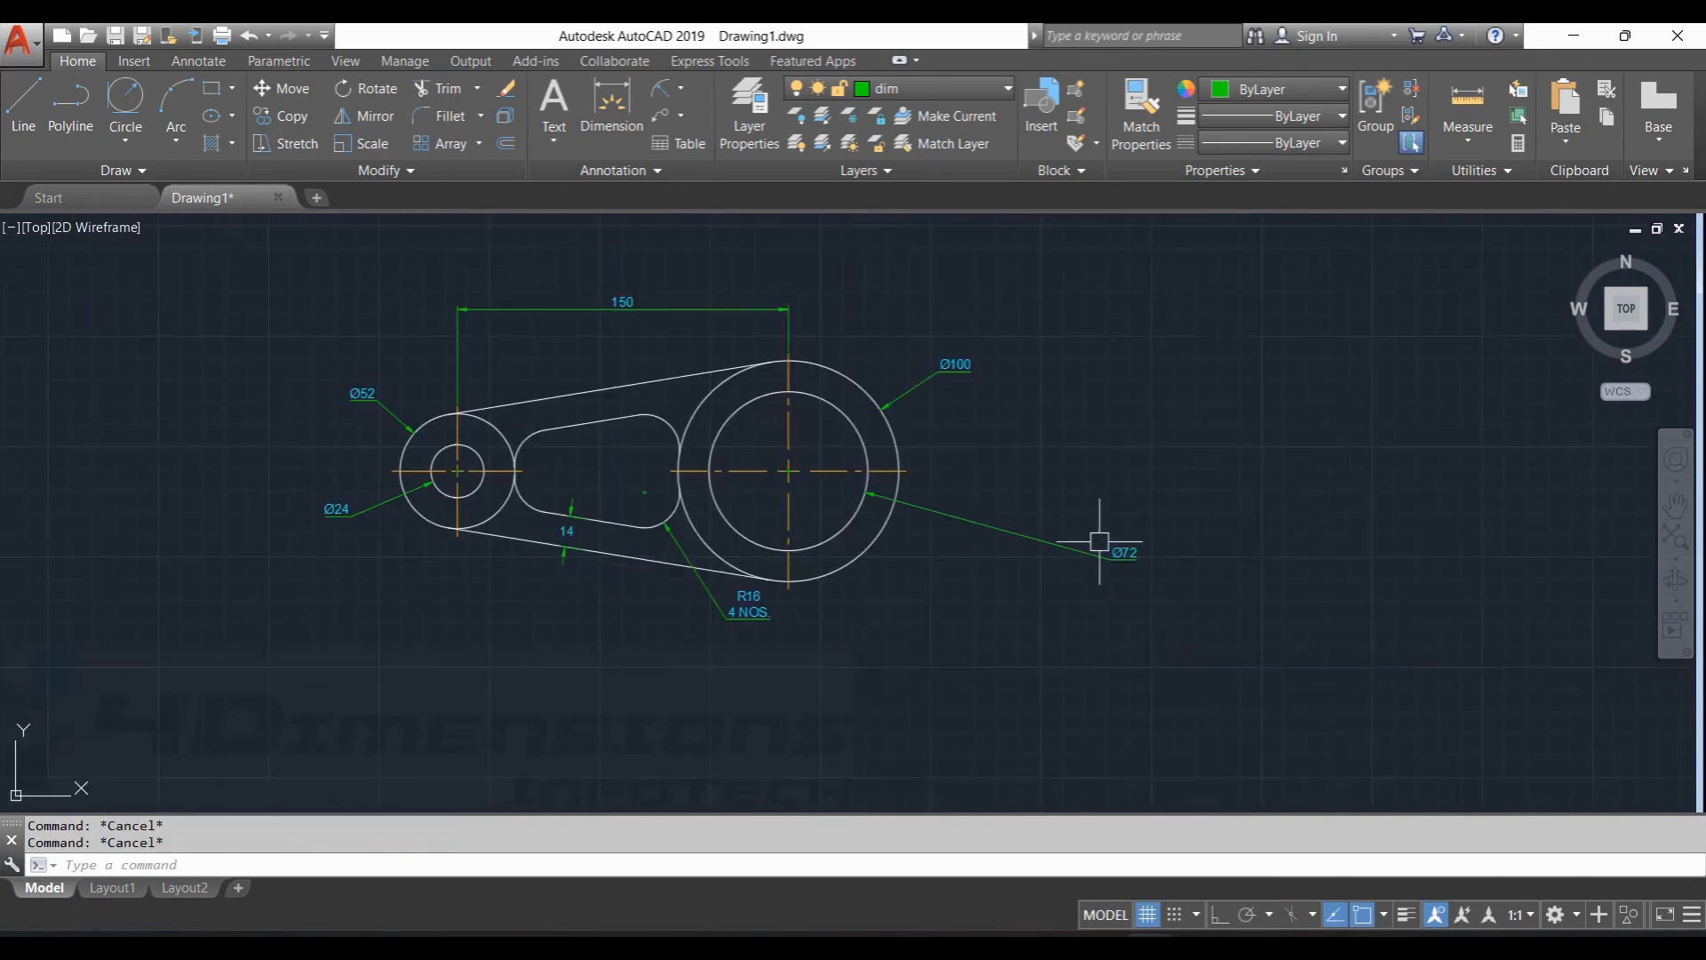
middle_click_drag(1099, 541, 1087, 553)
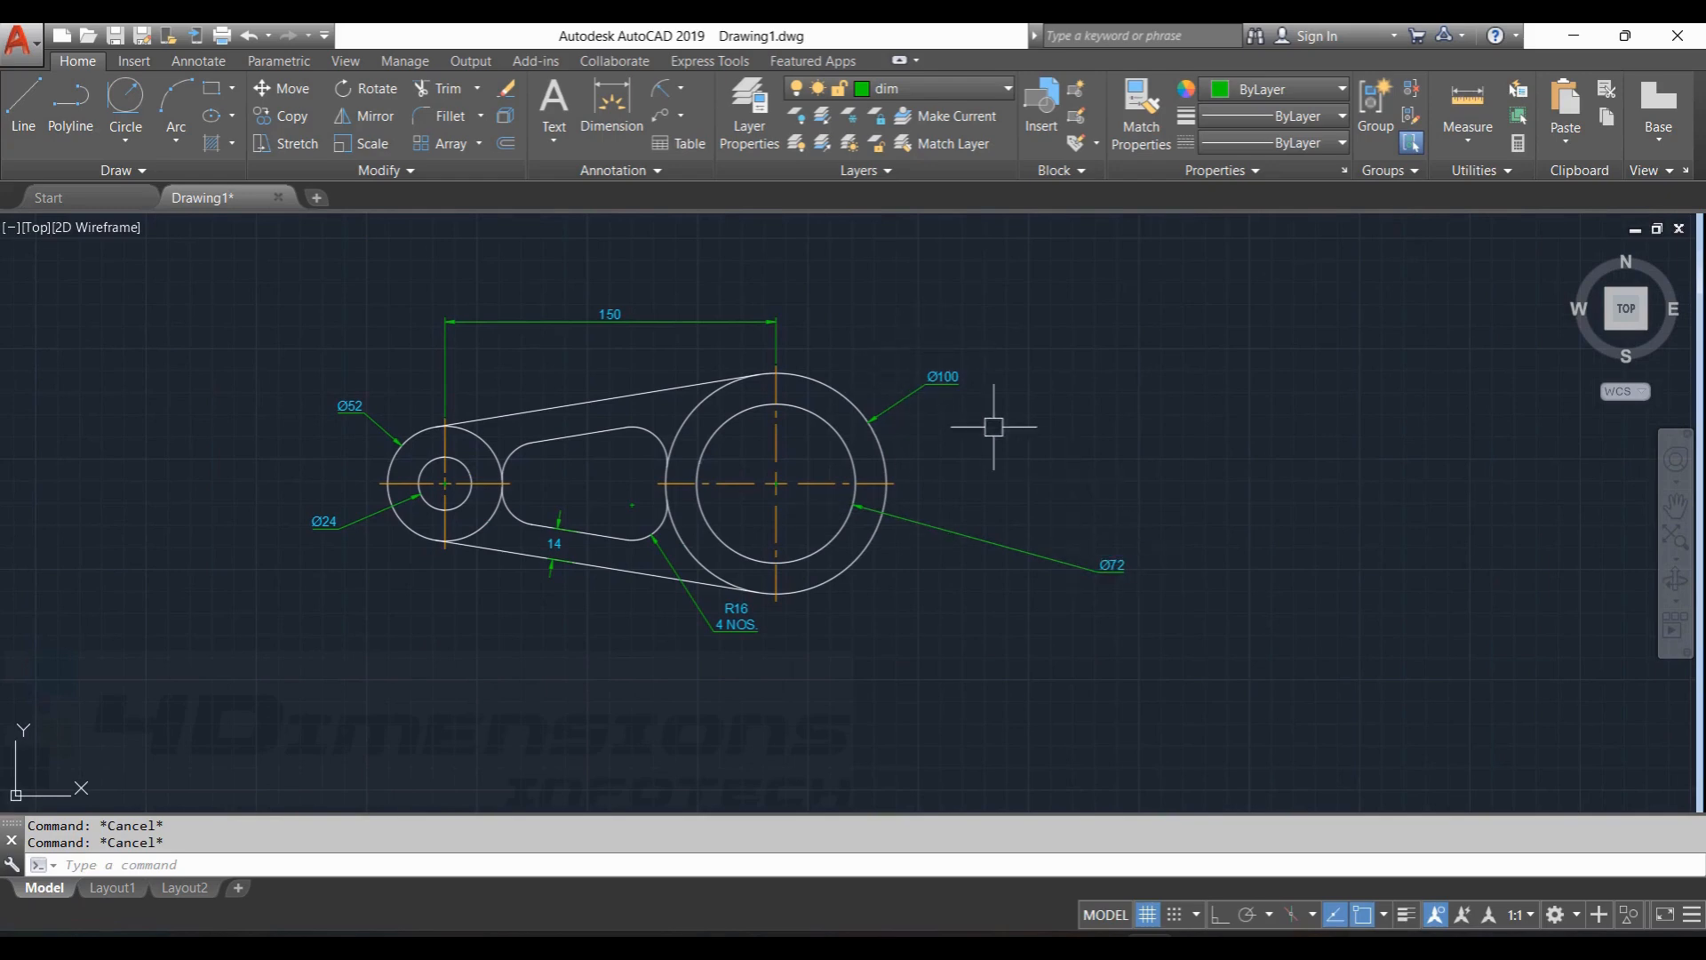
left_click(1106, 567)
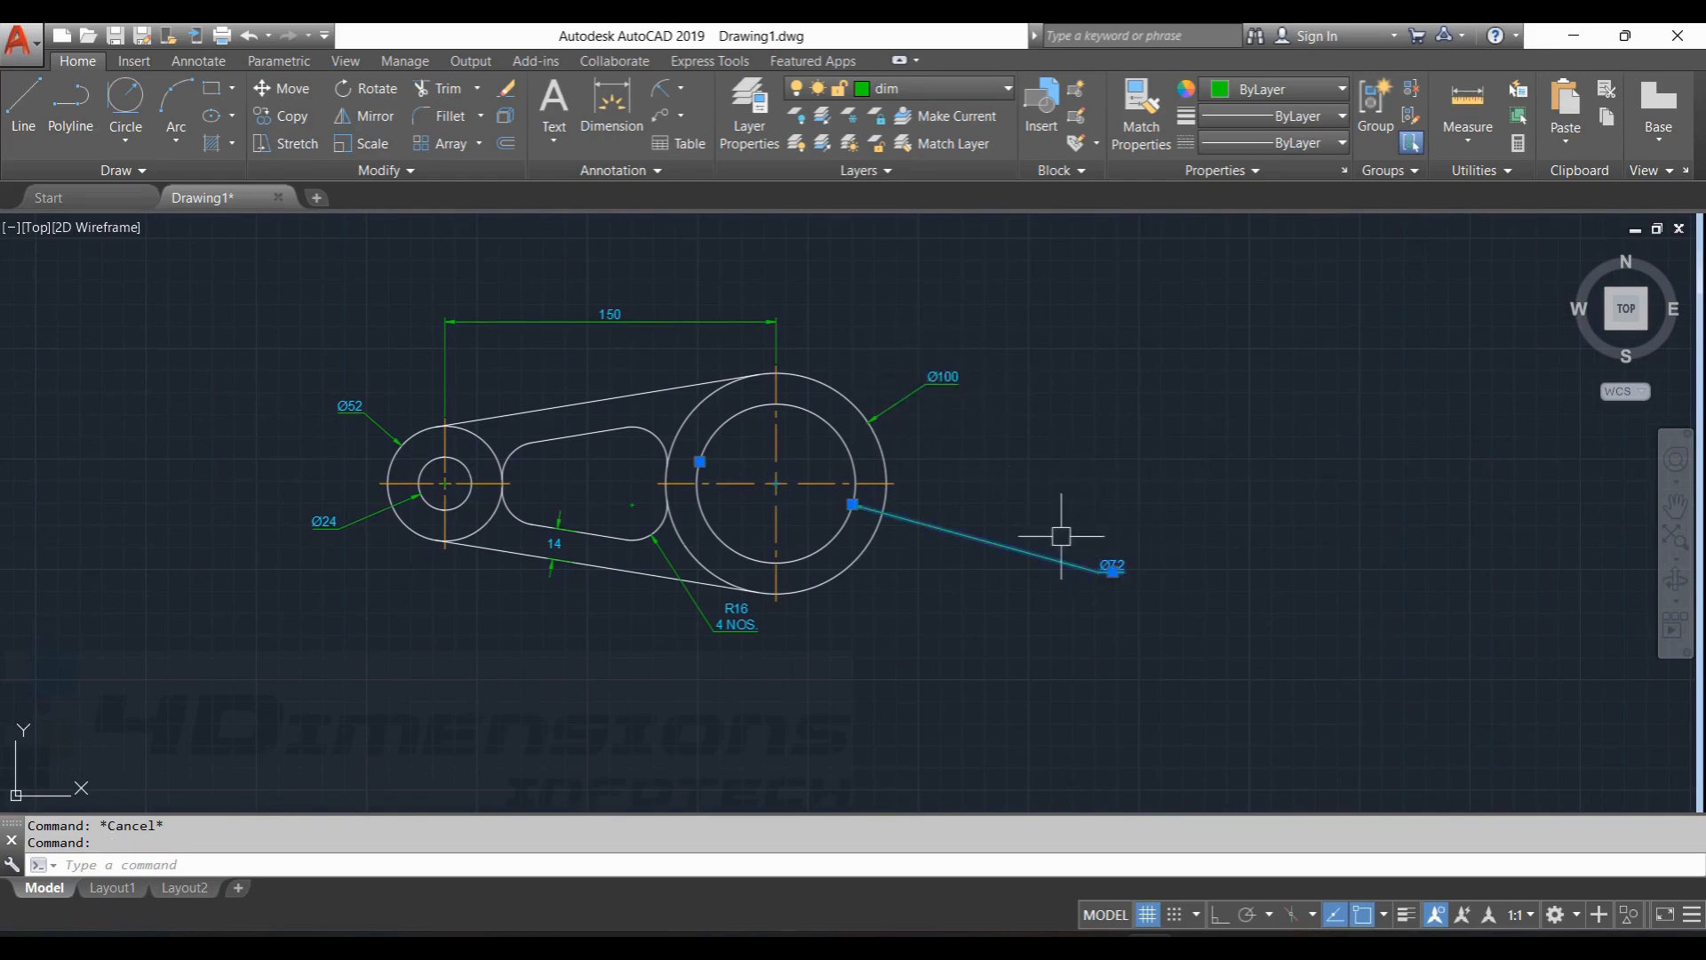
Move the Ø72 dimension text closer to the large circle, below and right of it.
left_click(1113, 571)
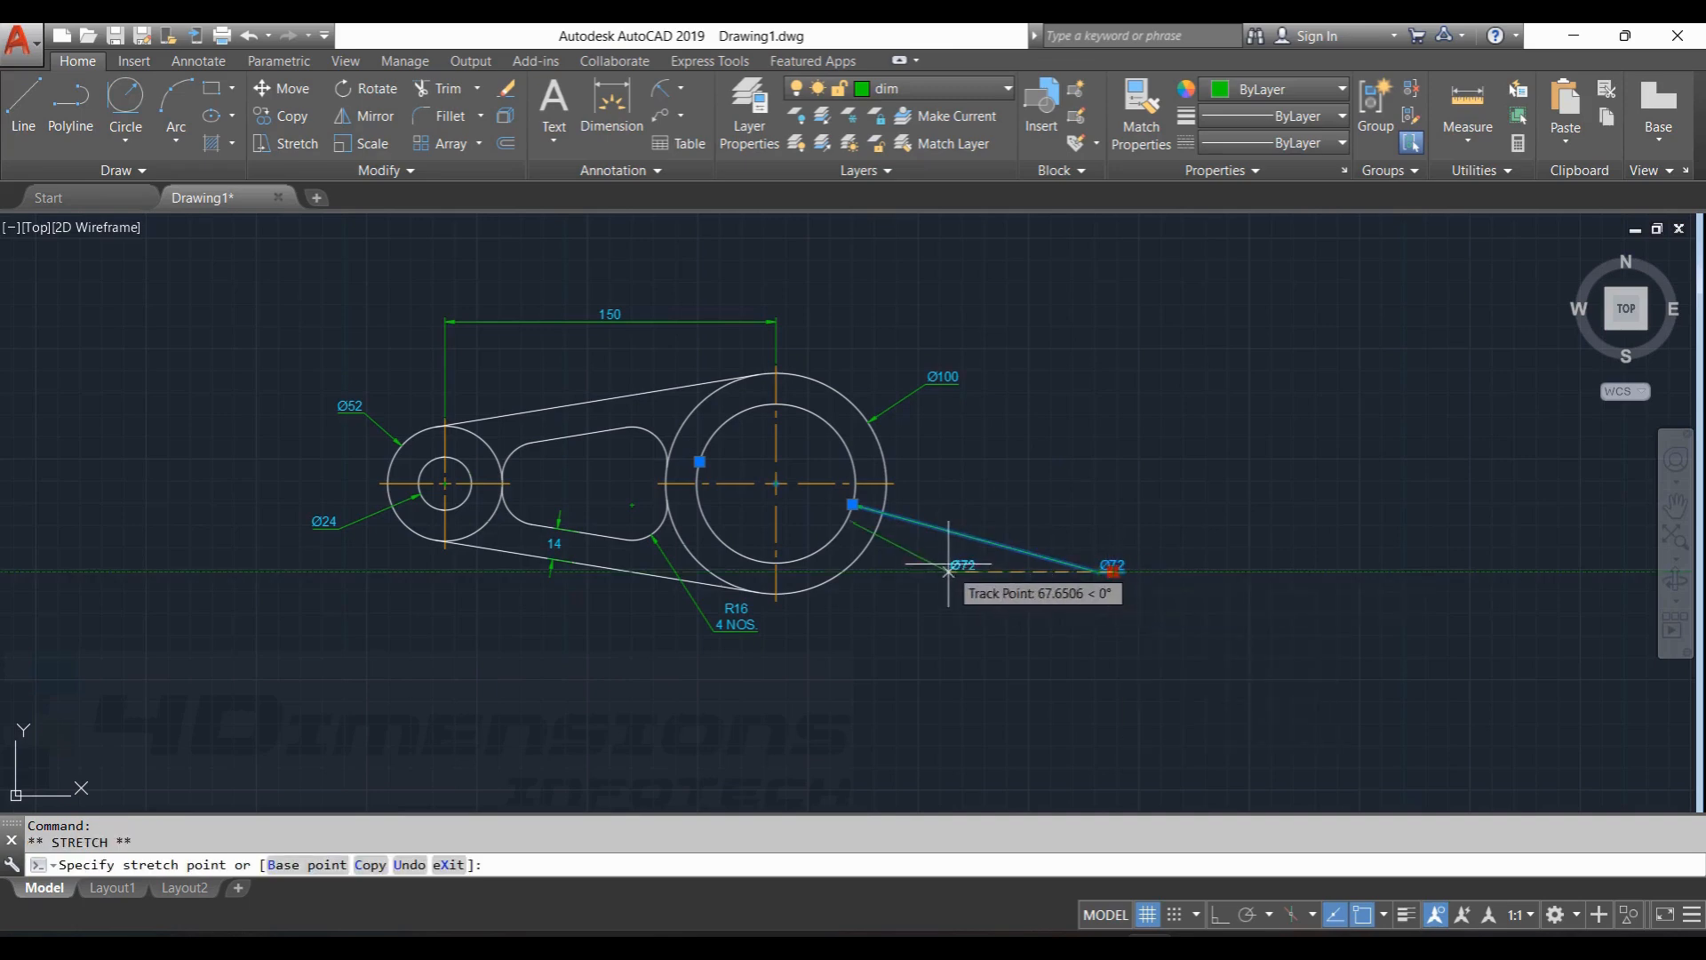
left_click(949, 551)
key("Escape")
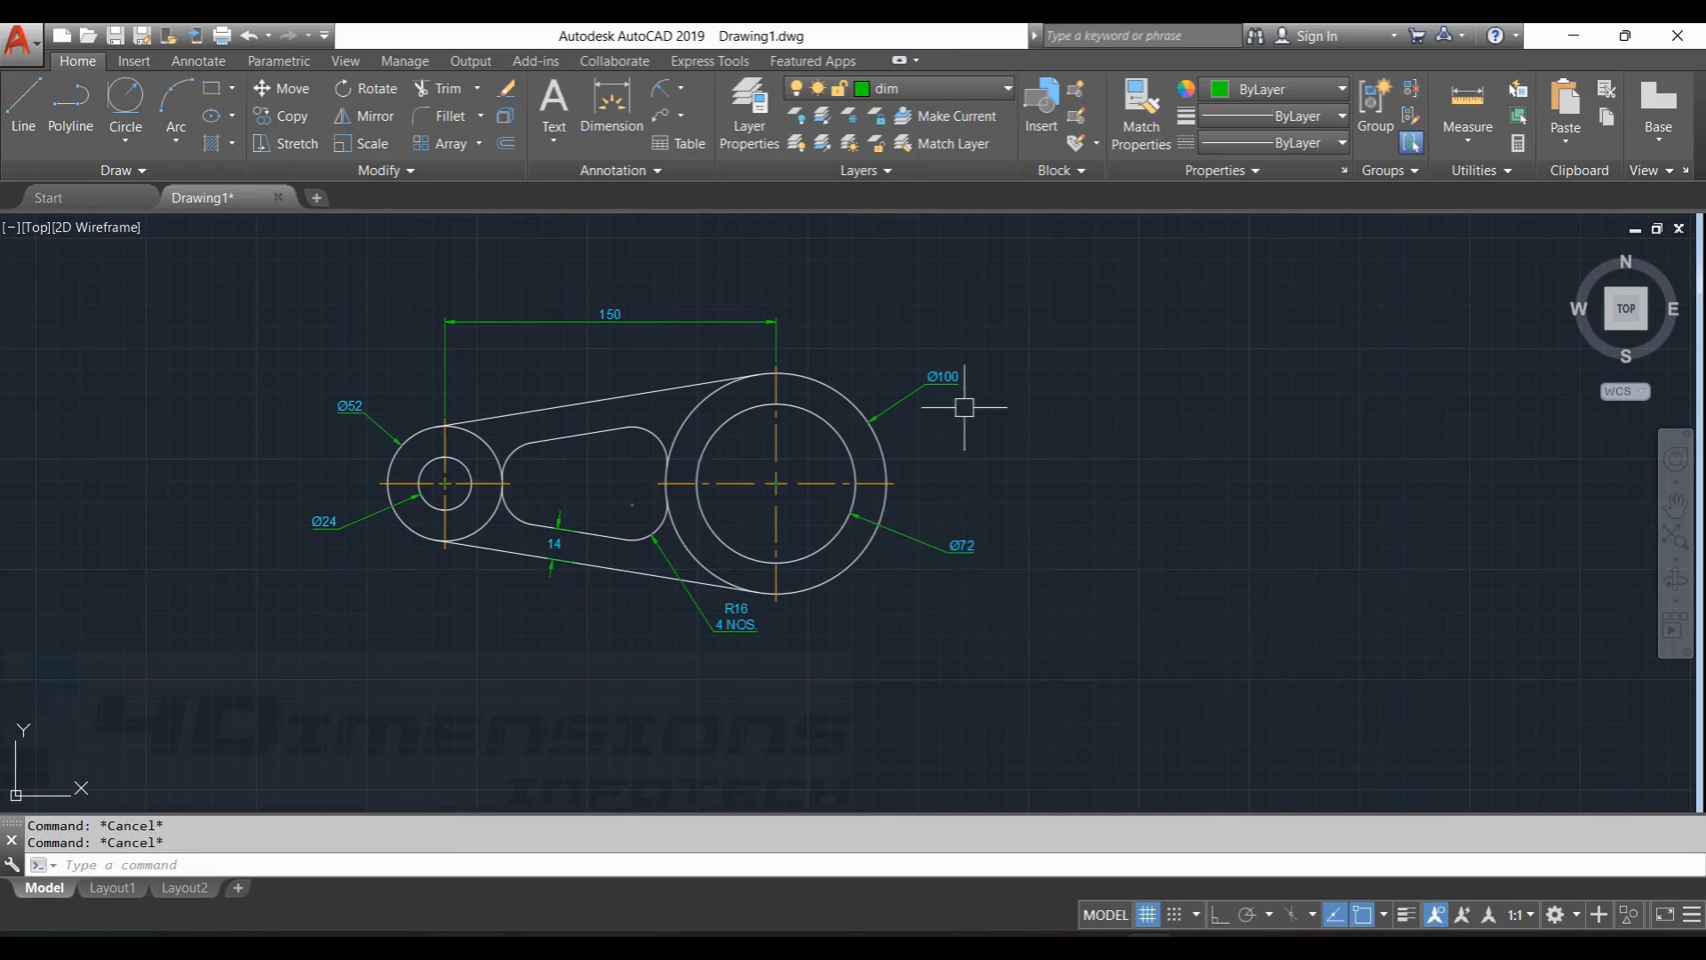
Select the Ø24 dimension on the small circle and start stretching its text to a new position.
left_click(335, 516)
scroll(335, 515, "up", 3)
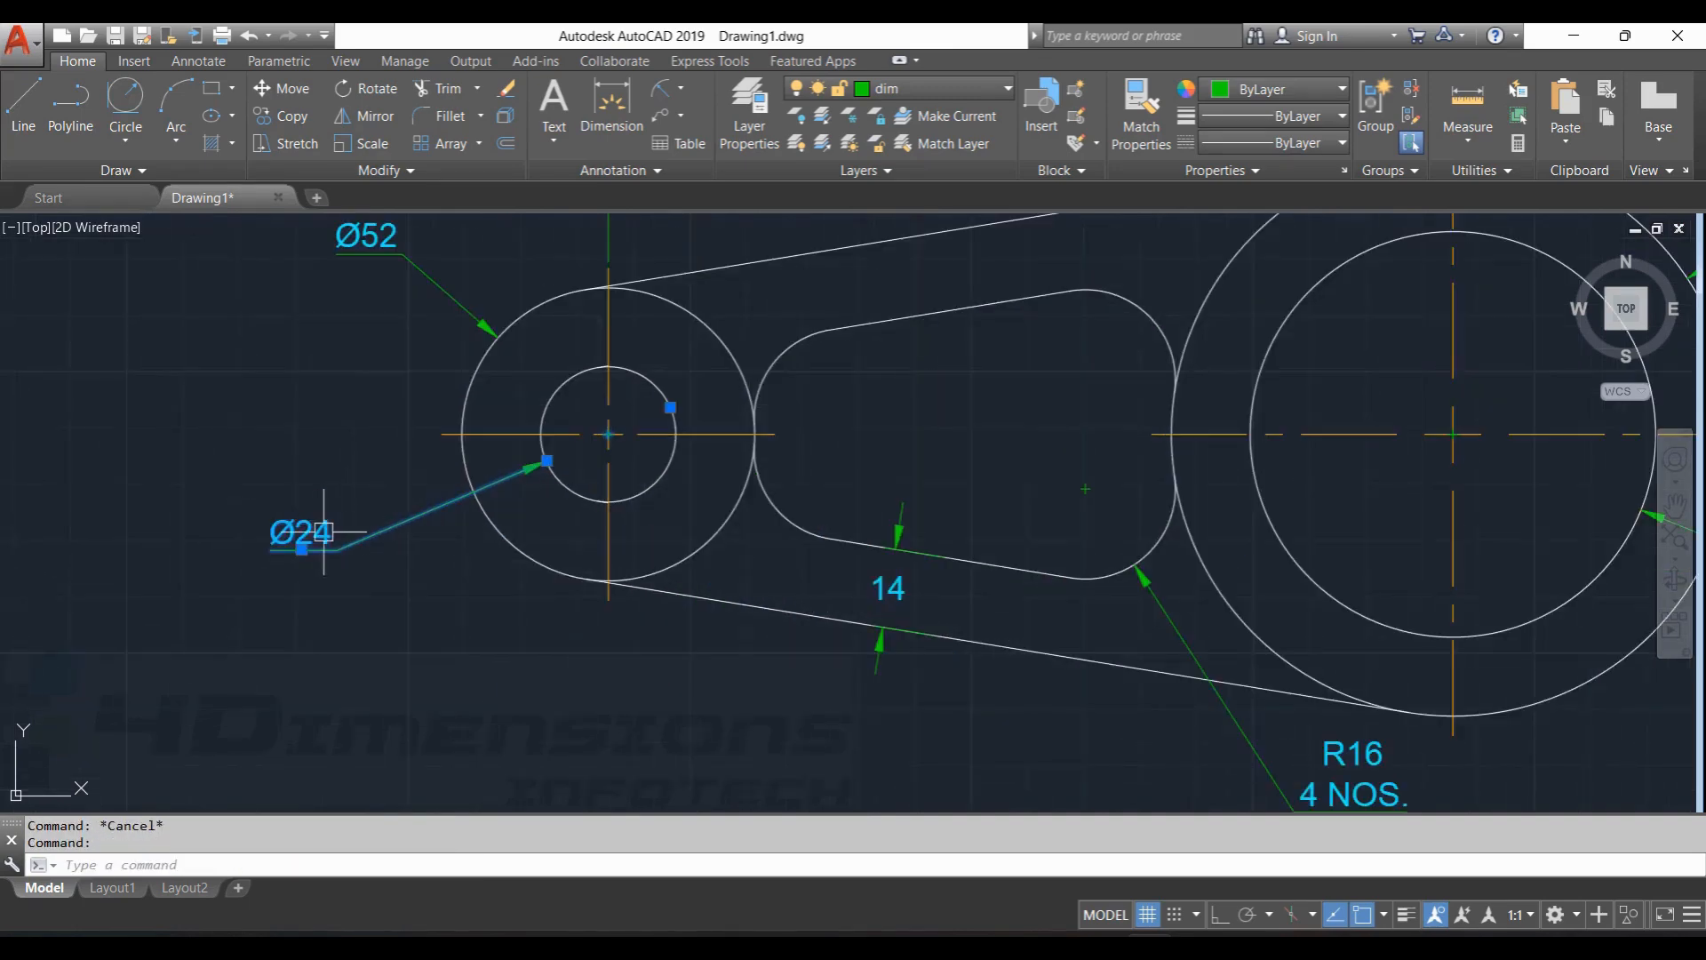
left_click(302, 551)
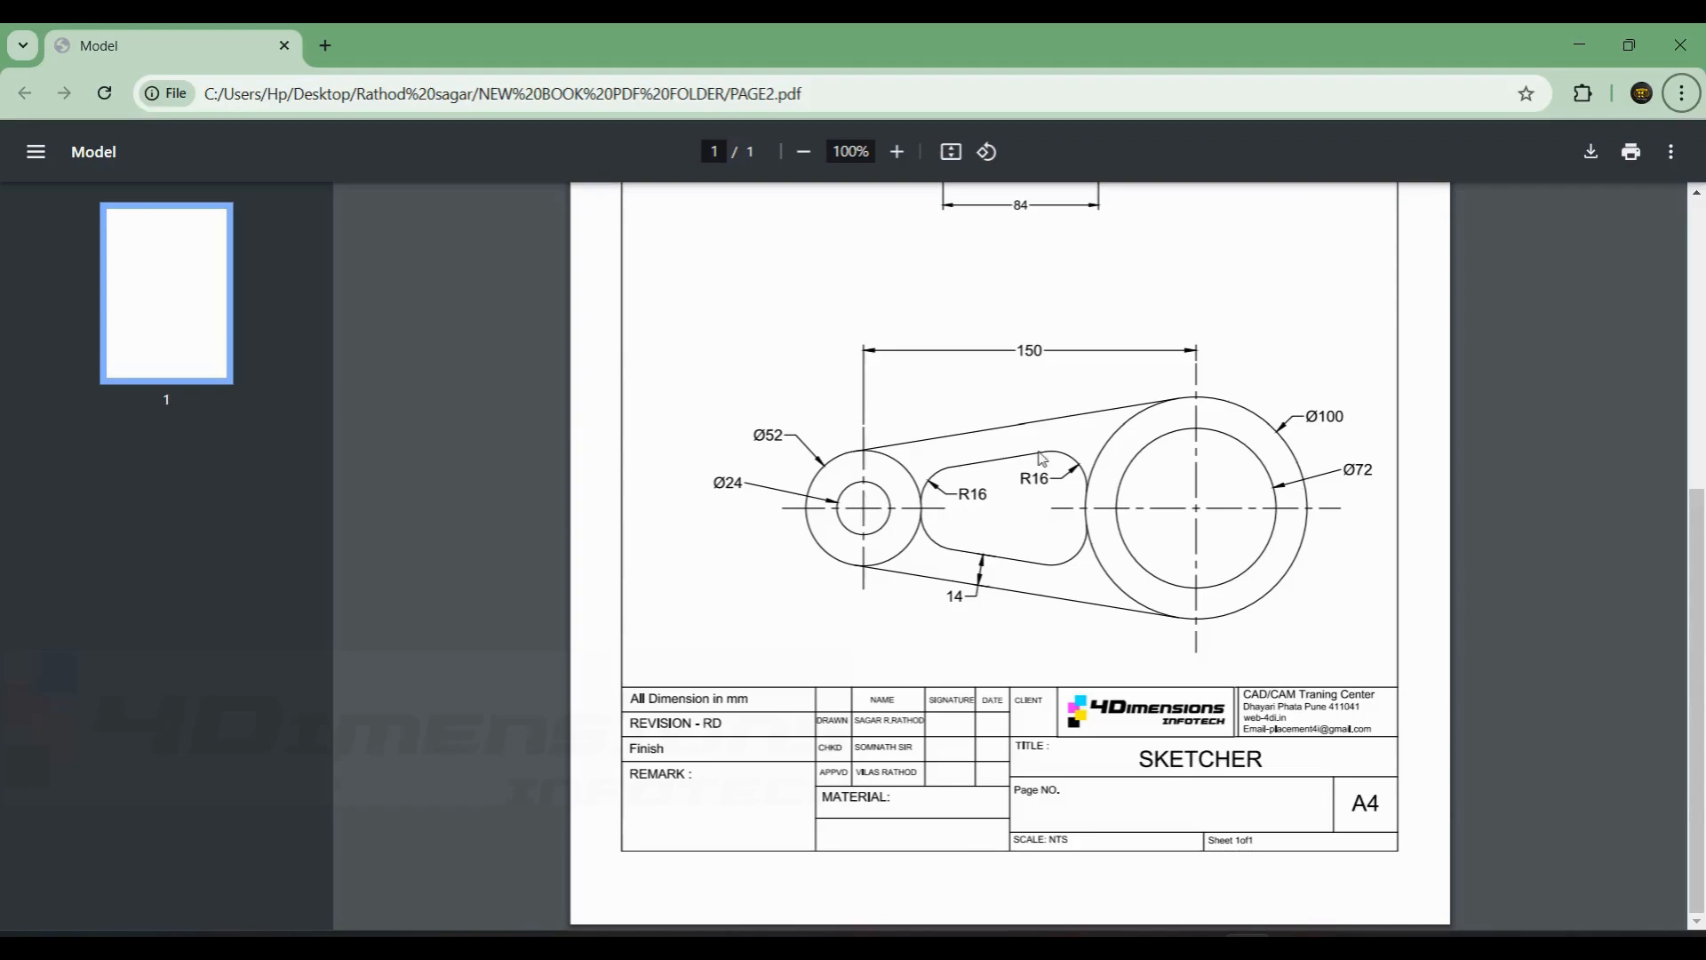
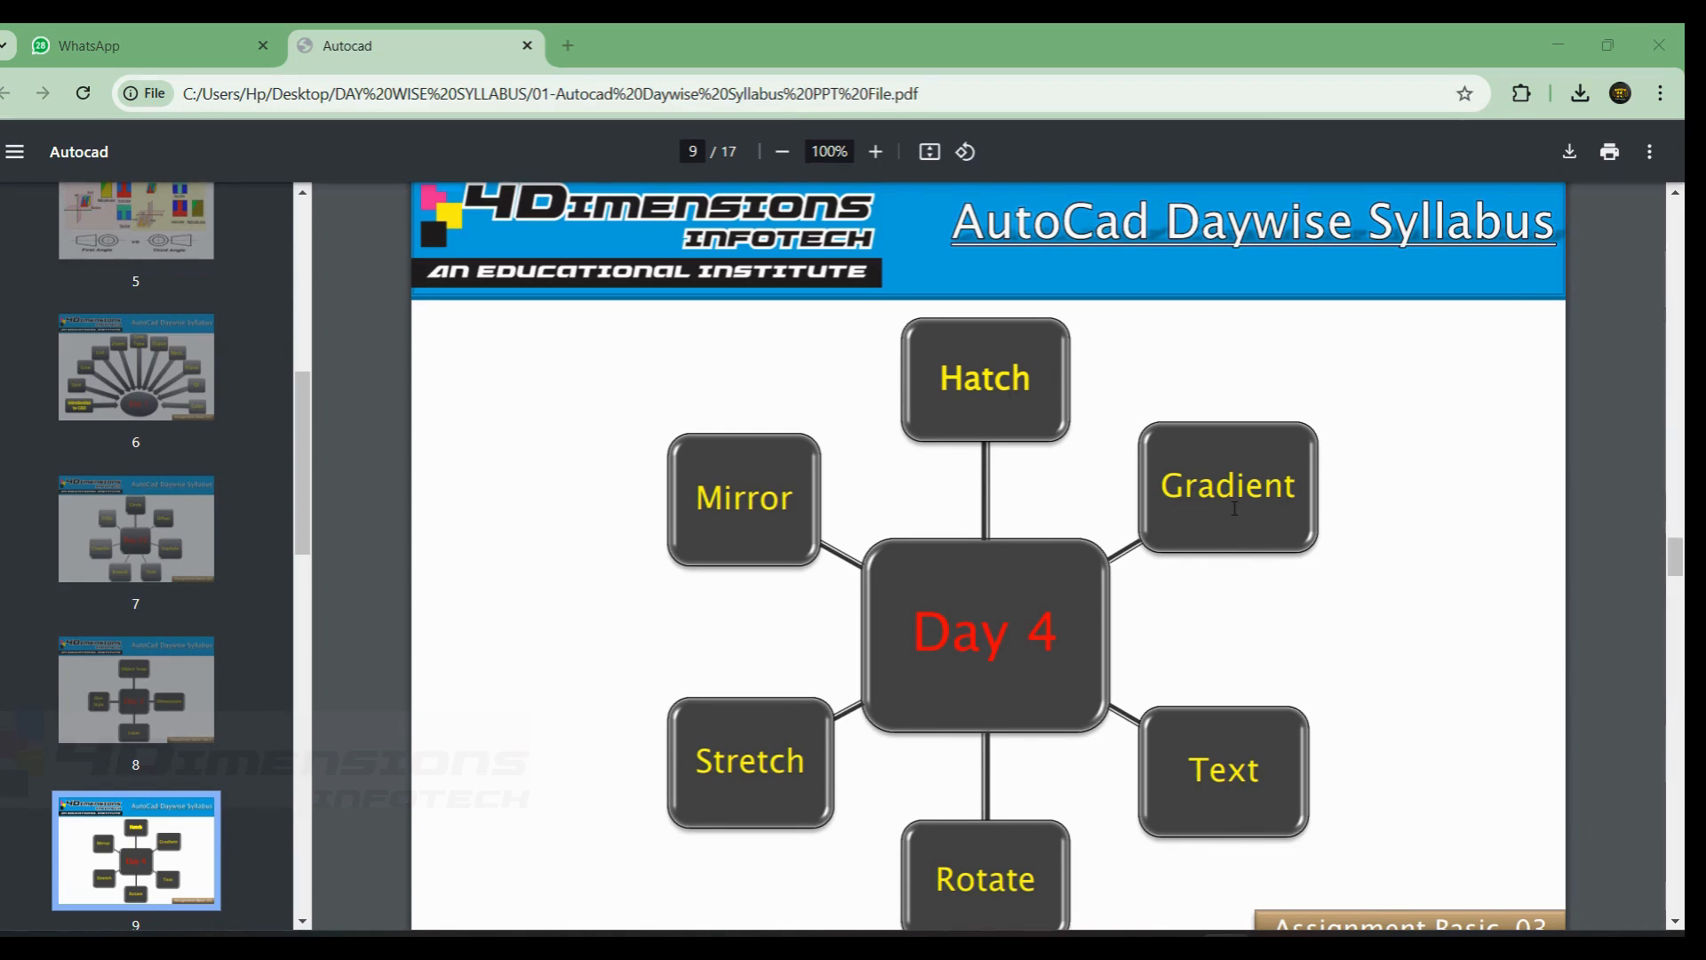
Switch to the AutoCAD drawing and start the Hatch command for the rectangle divided into three regions.
key("alt+Tab")
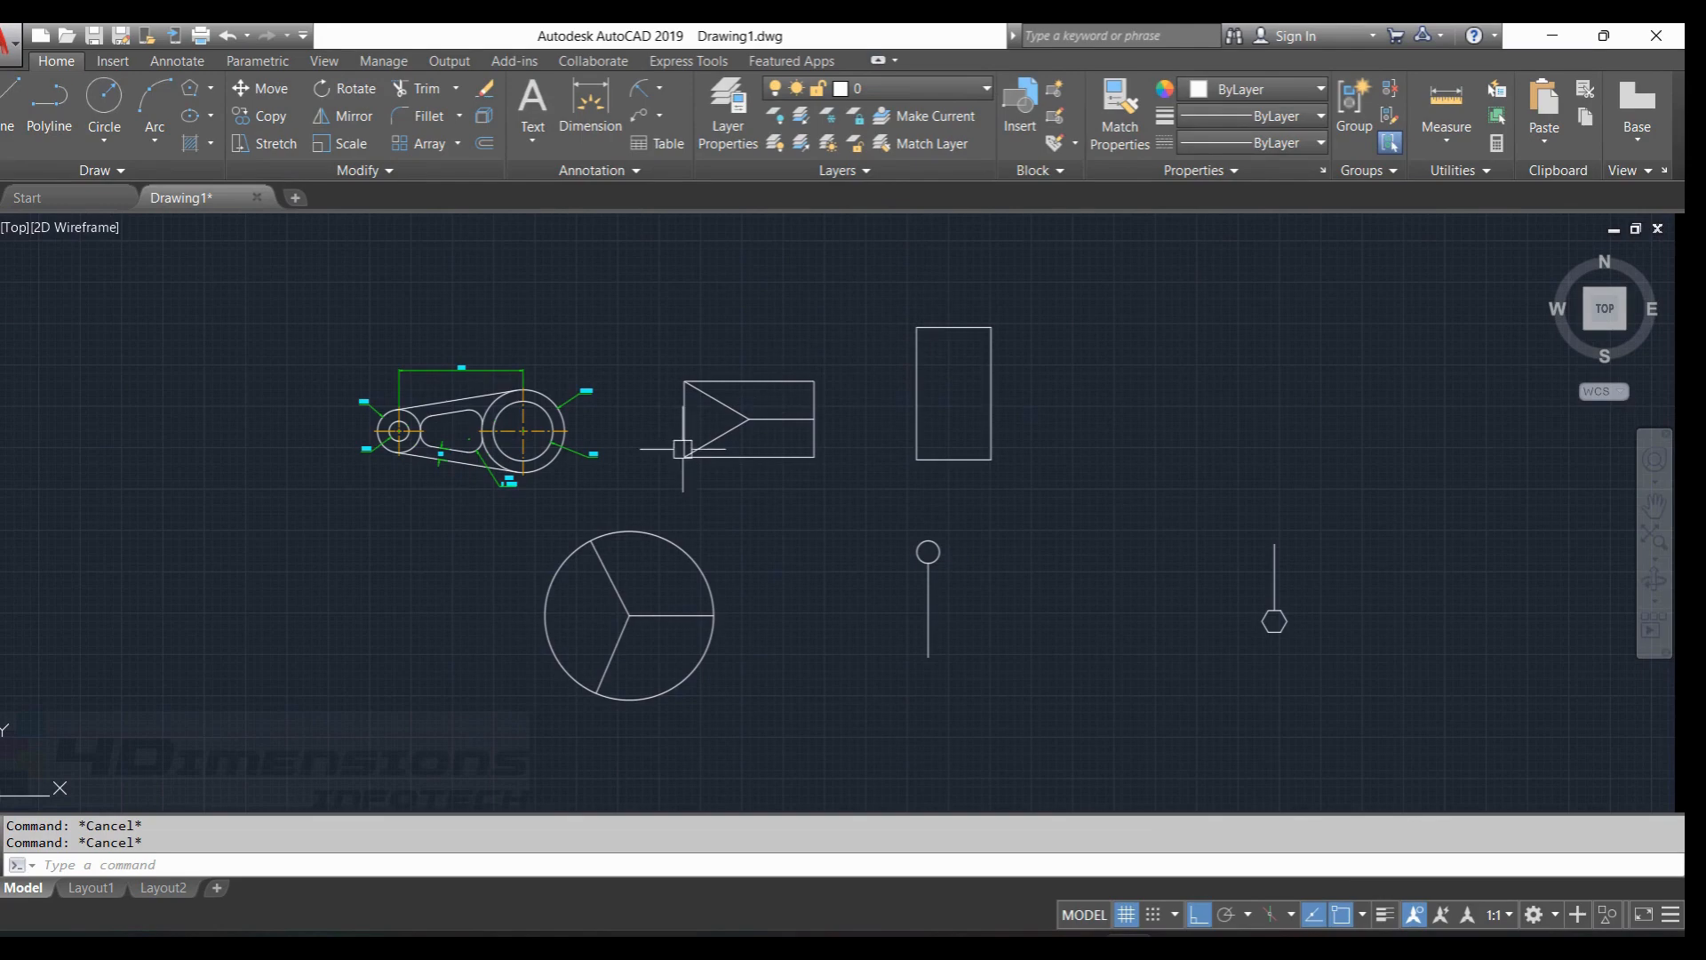
scroll(746, 388, "up", 4)
mouse_move(1003, 346)
middle_mouse_down()
mouse_move(1049, 329)
mouse_move(1005, 346)
middle_mouse_up()
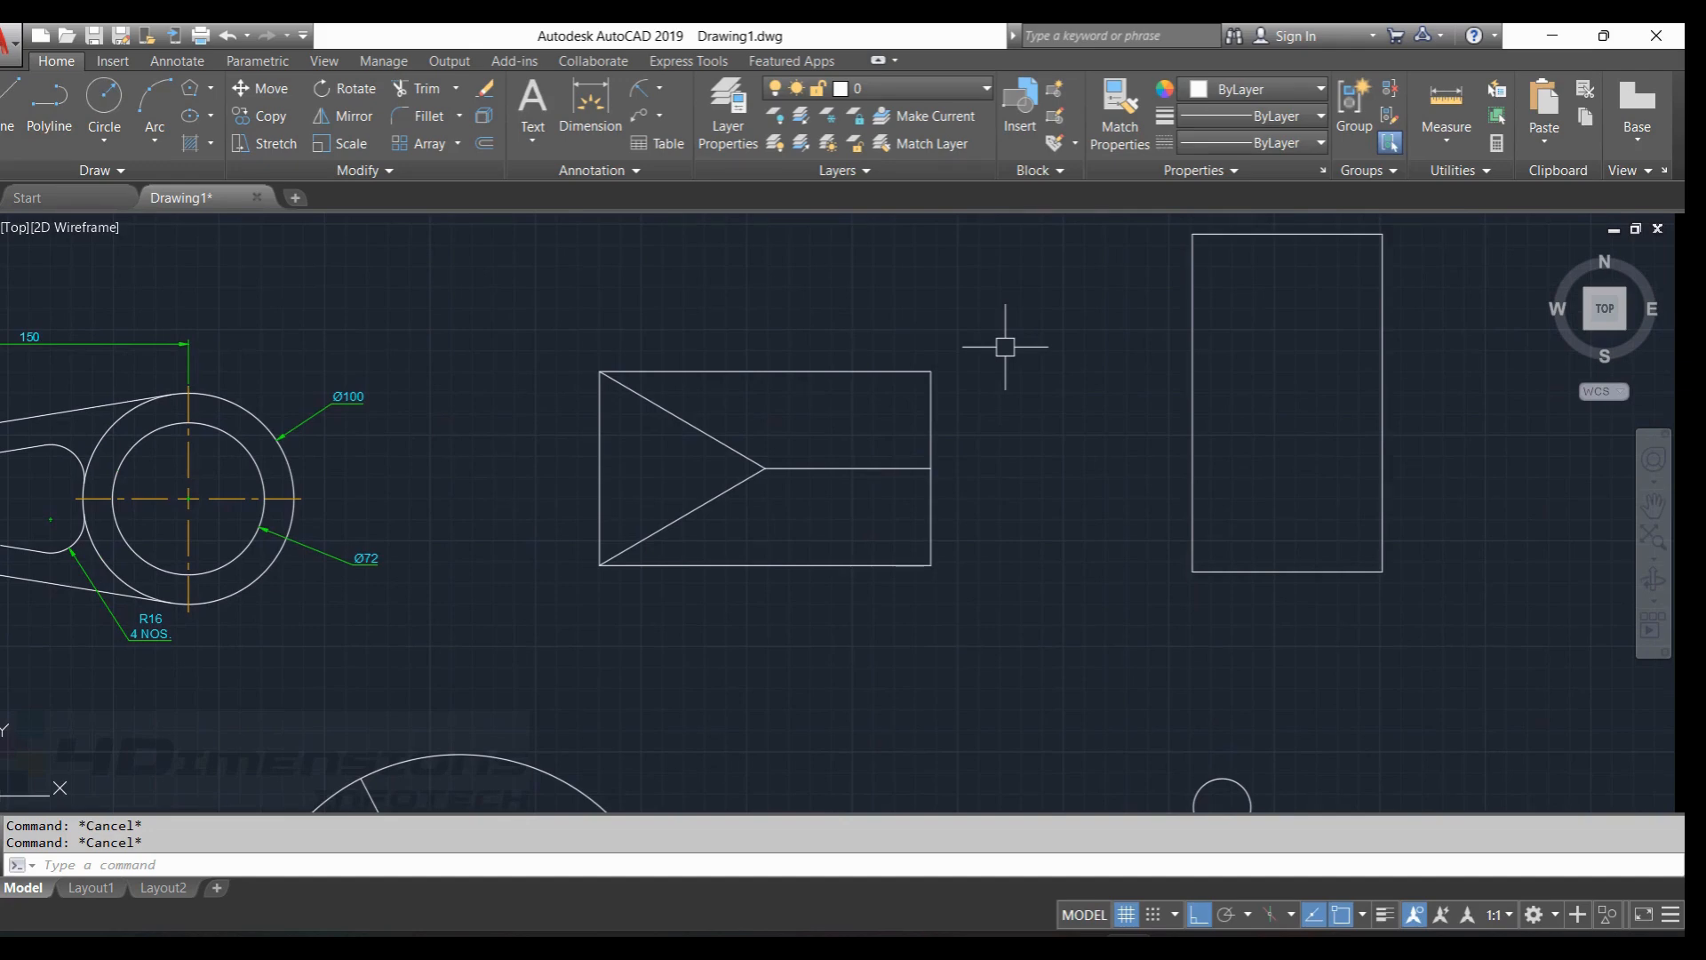
type("H")
key("Return")
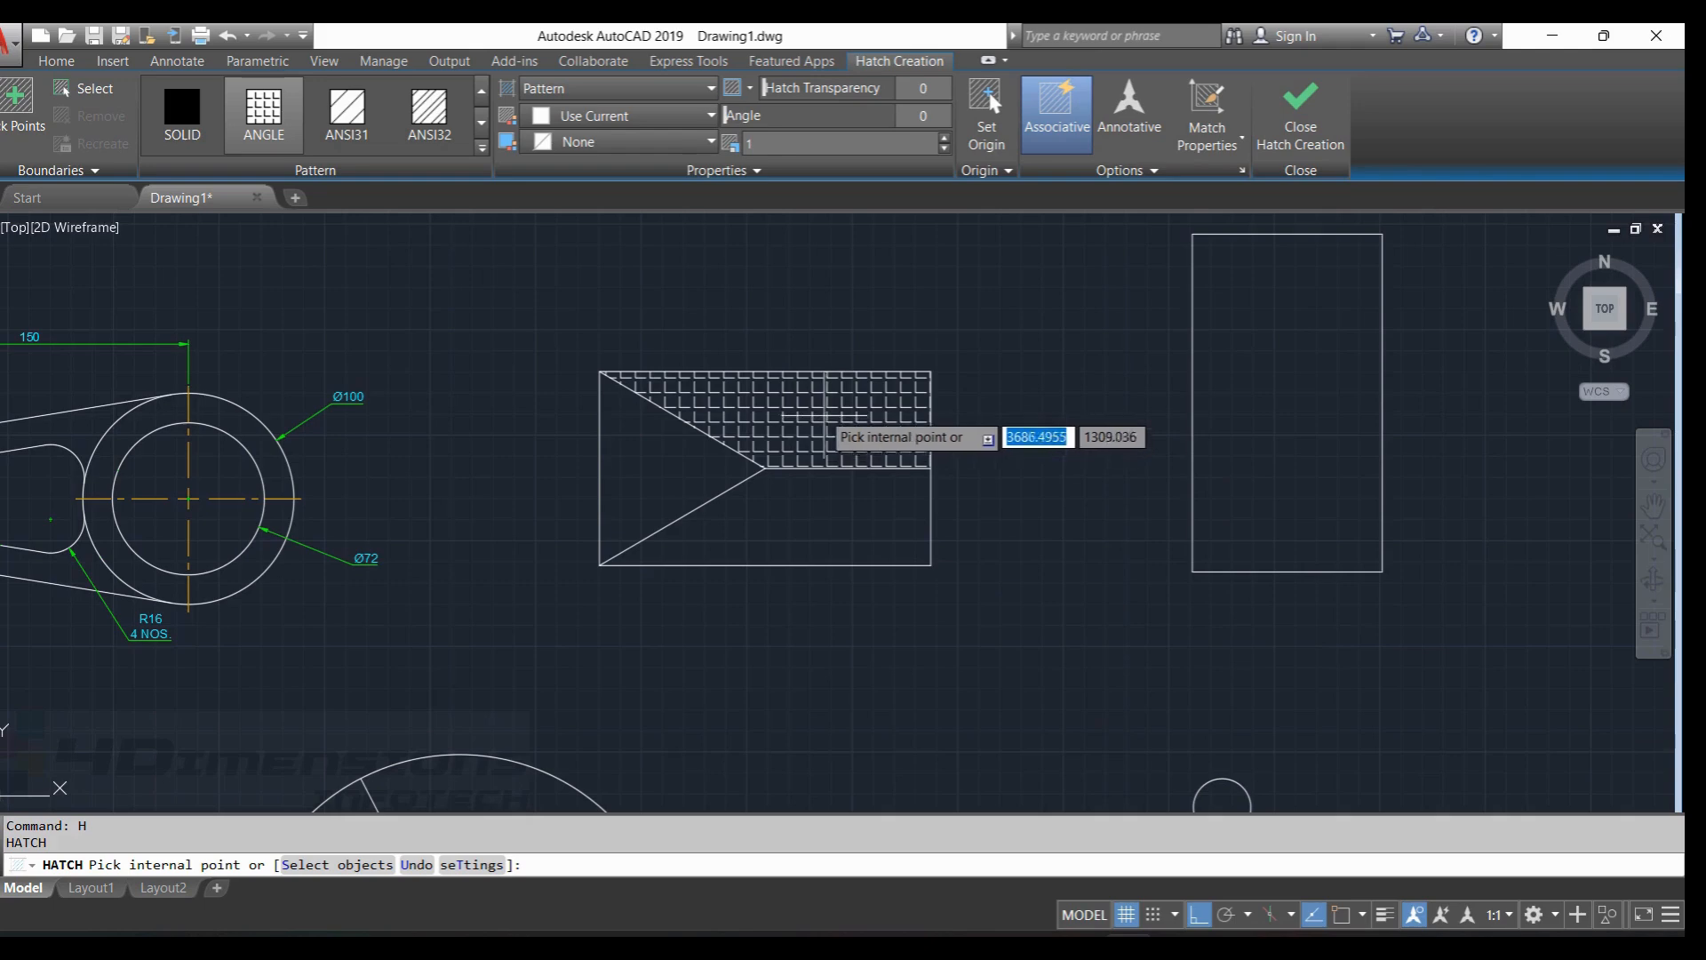
Browse the available hatch patterns, from the ANSI types through the AR types to brick, clay, cork and cross.
left_click(482, 126)
left_click(481, 125)
left_click(482, 125)
left_click(482, 126)
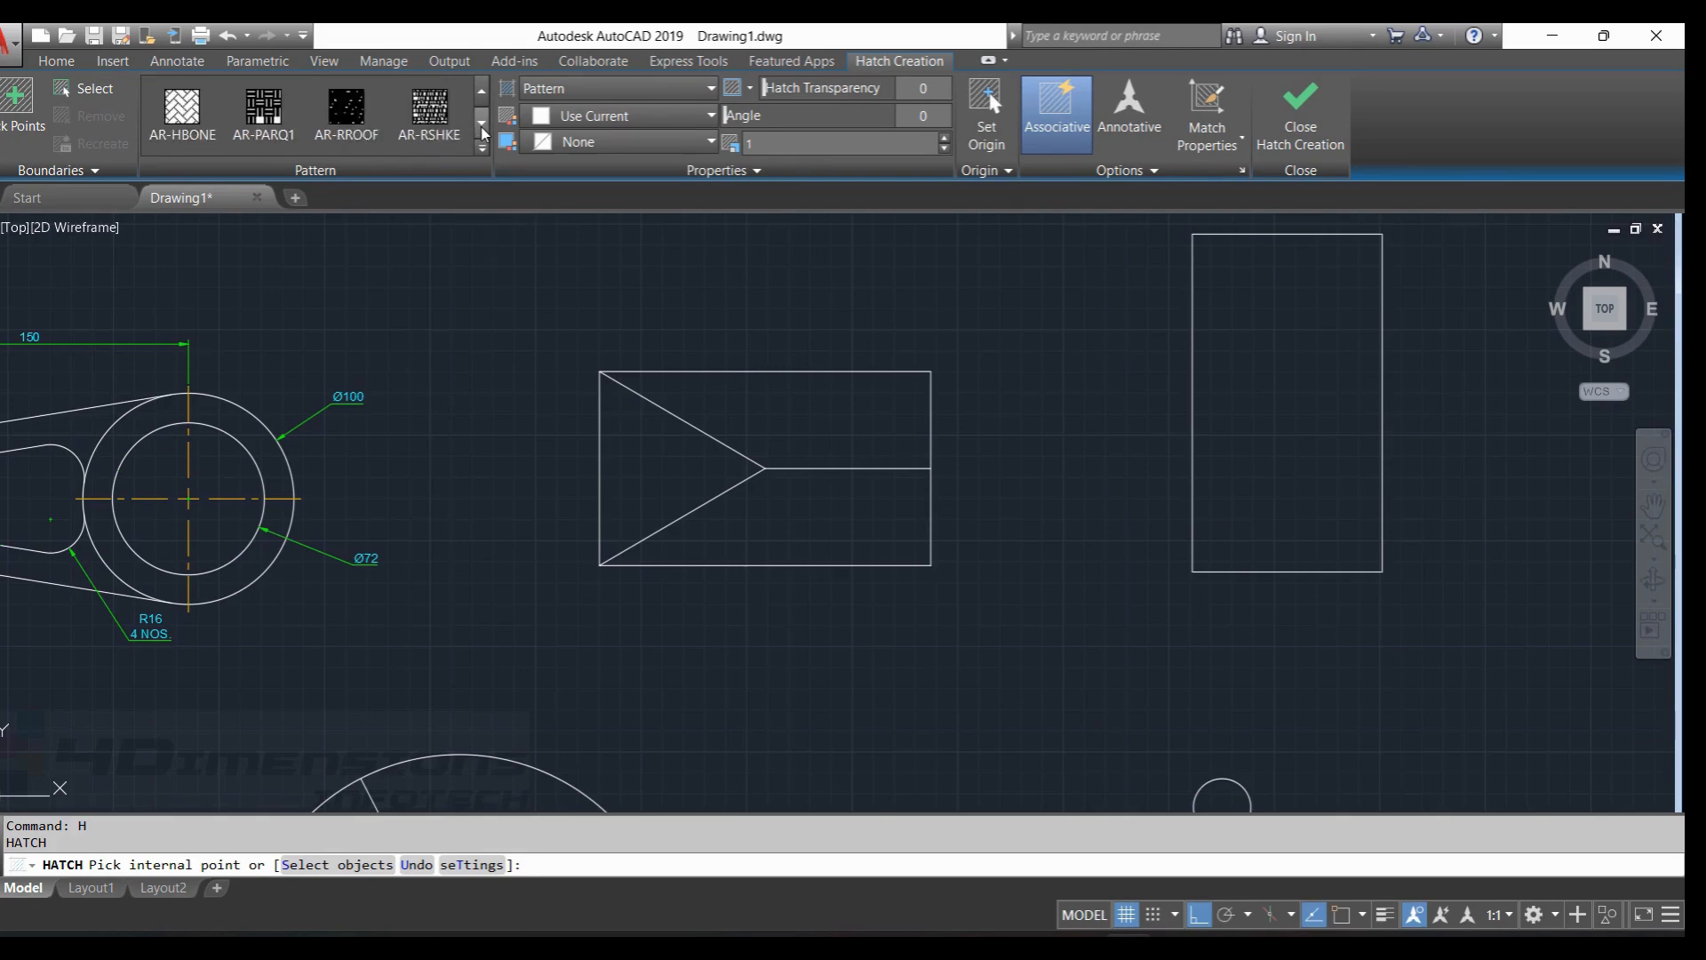
left_click(482, 126)
left_click(482, 125)
left_click(481, 126)
left_click(481, 90)
left_click(481, 90)
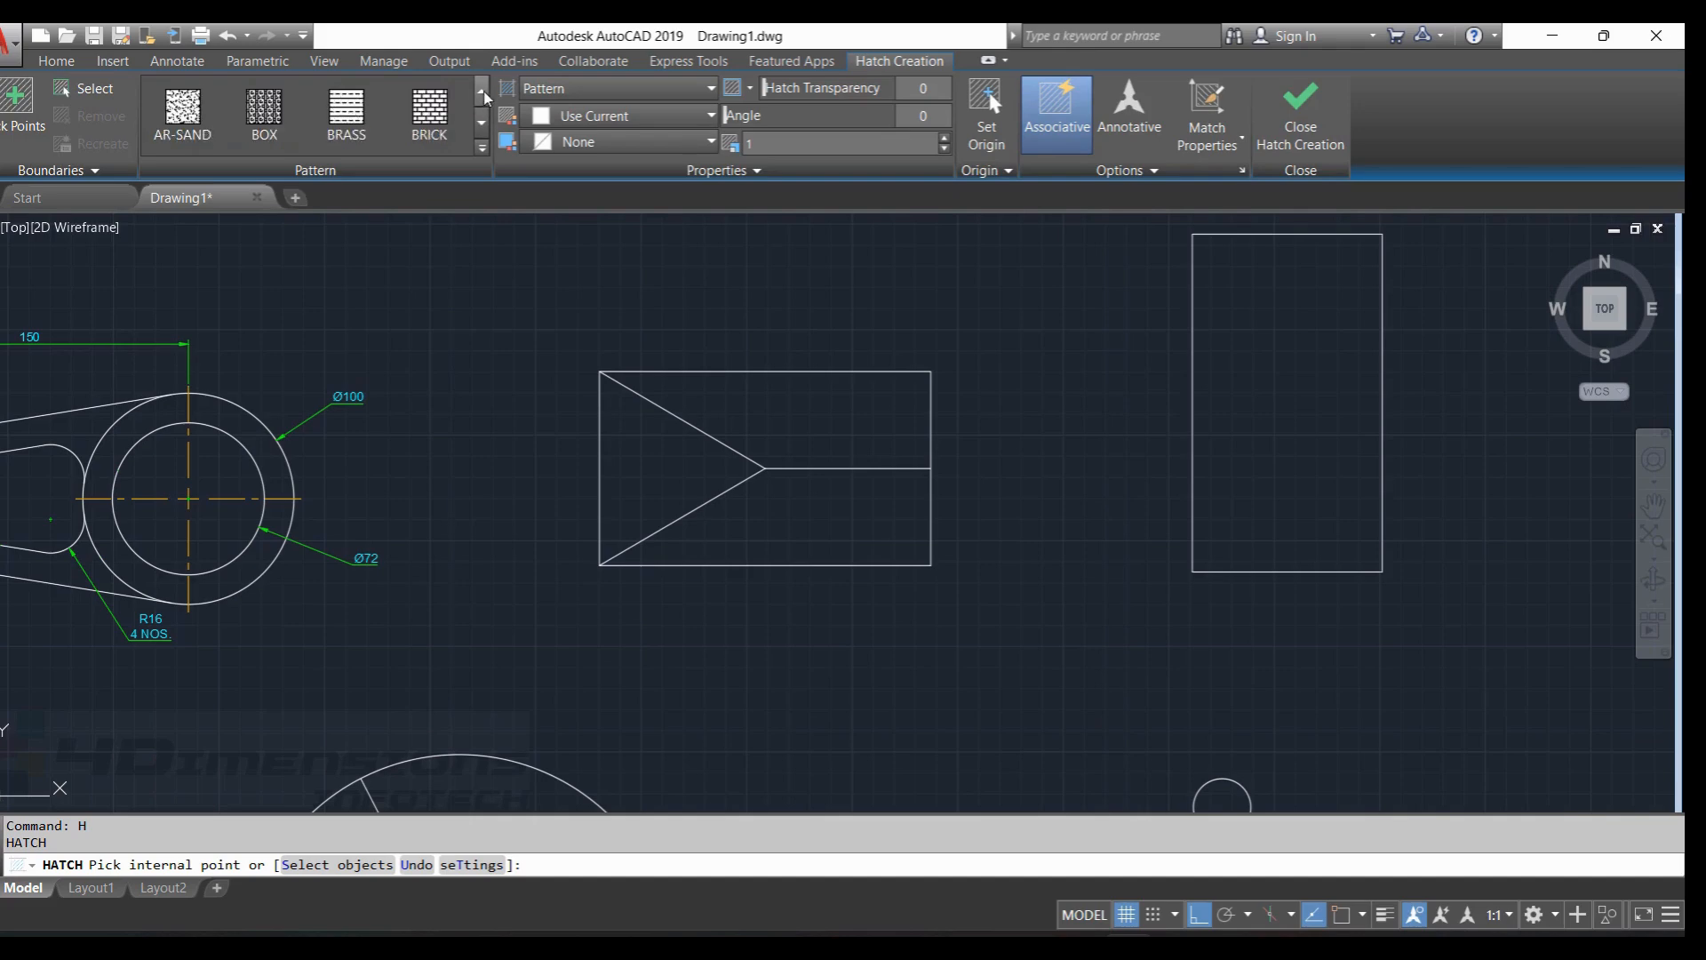
left_click(481, 89)
left_click(482, 89)
left_click(482, 90)
left_click(482, 90)
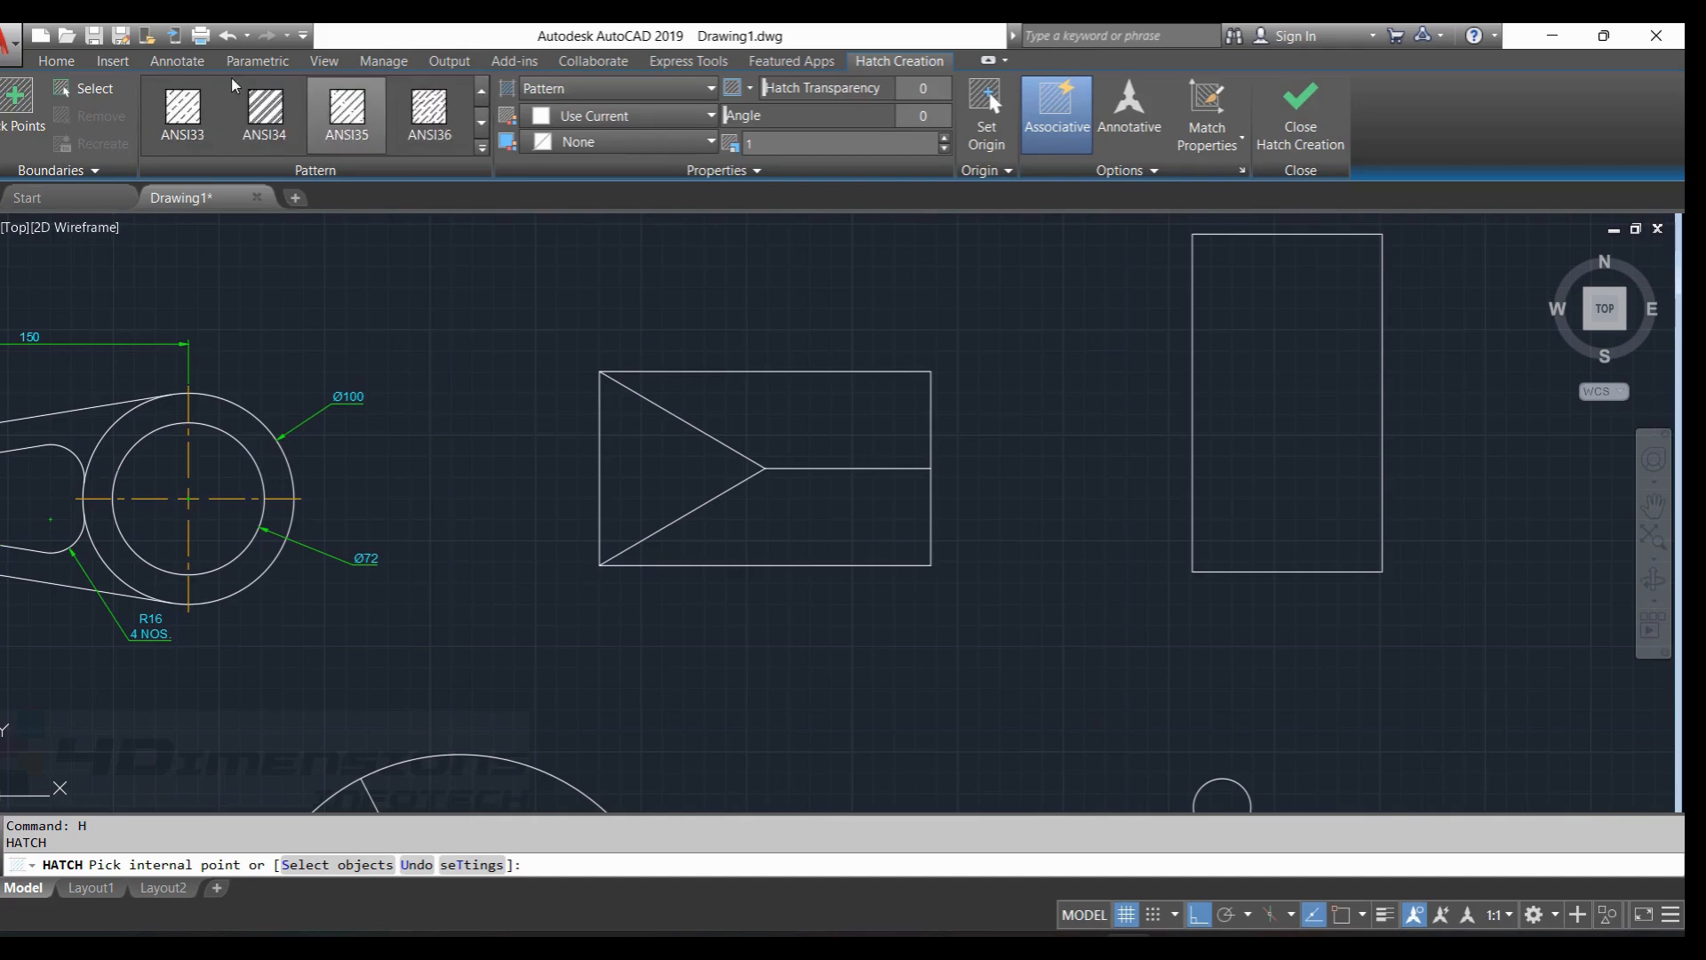
left_click(481, 126)
left_click(481, 125)
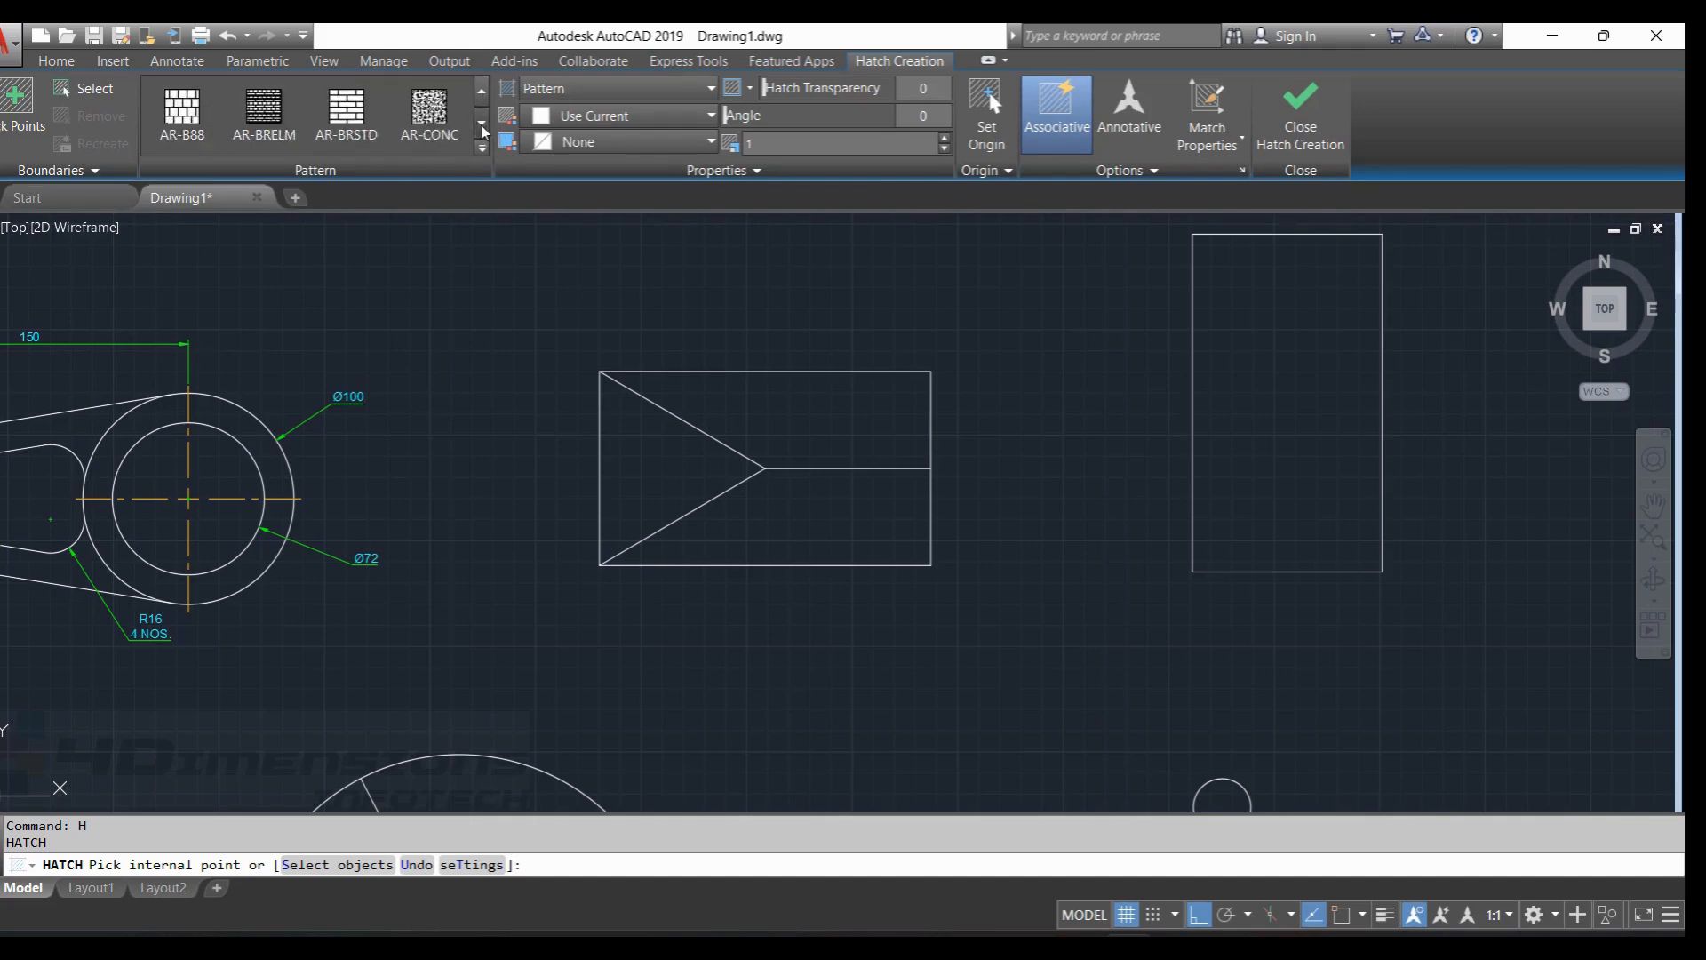
left_click(482, 125)
left_click(482, 127)
left_click(481, 127)
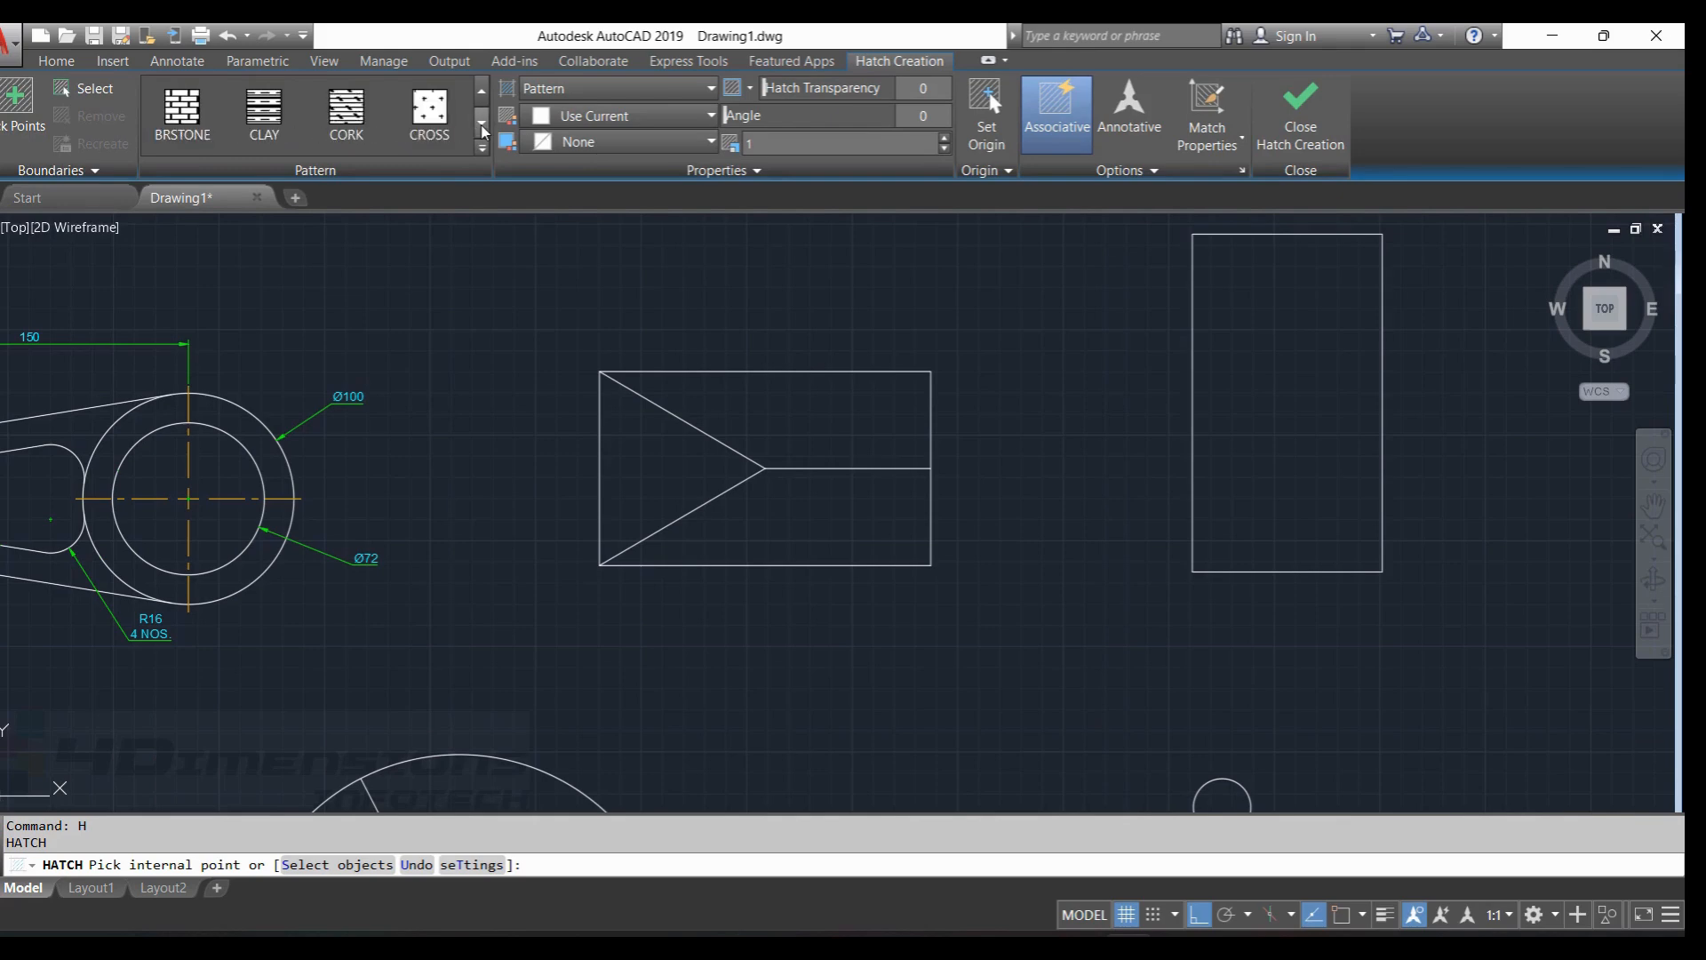
left_click(483, 94)
left_click(482, 94)
left_click(483, 94)
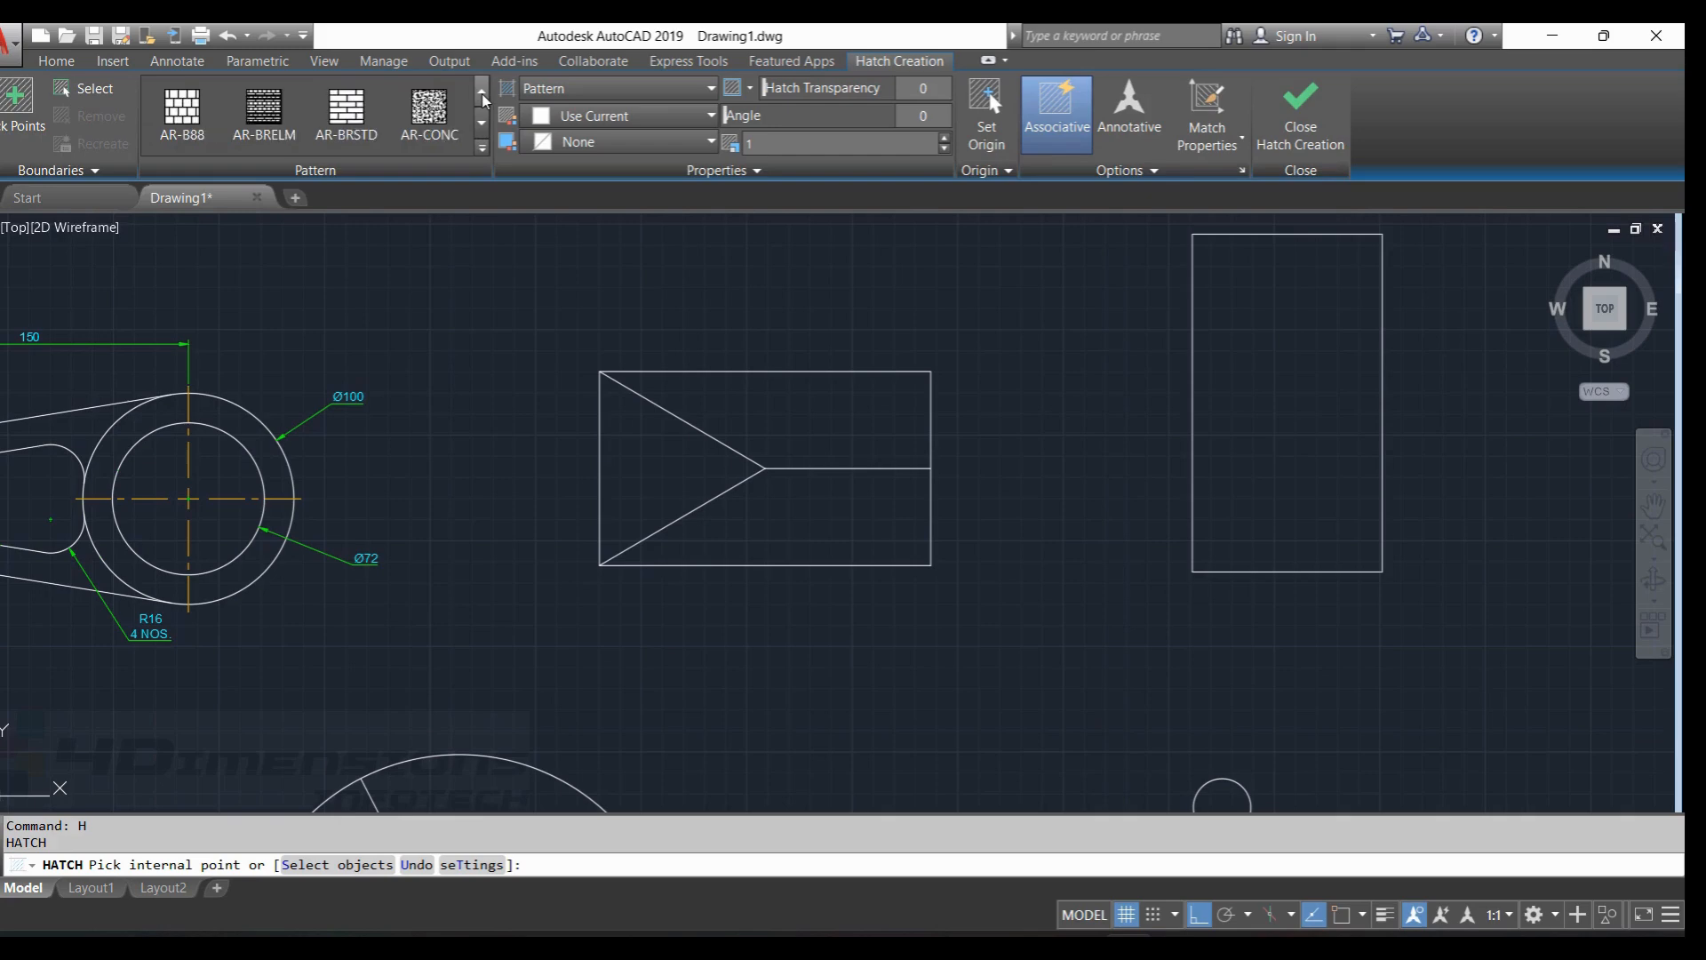
left_click(483, 94)
left_click(482, 94)
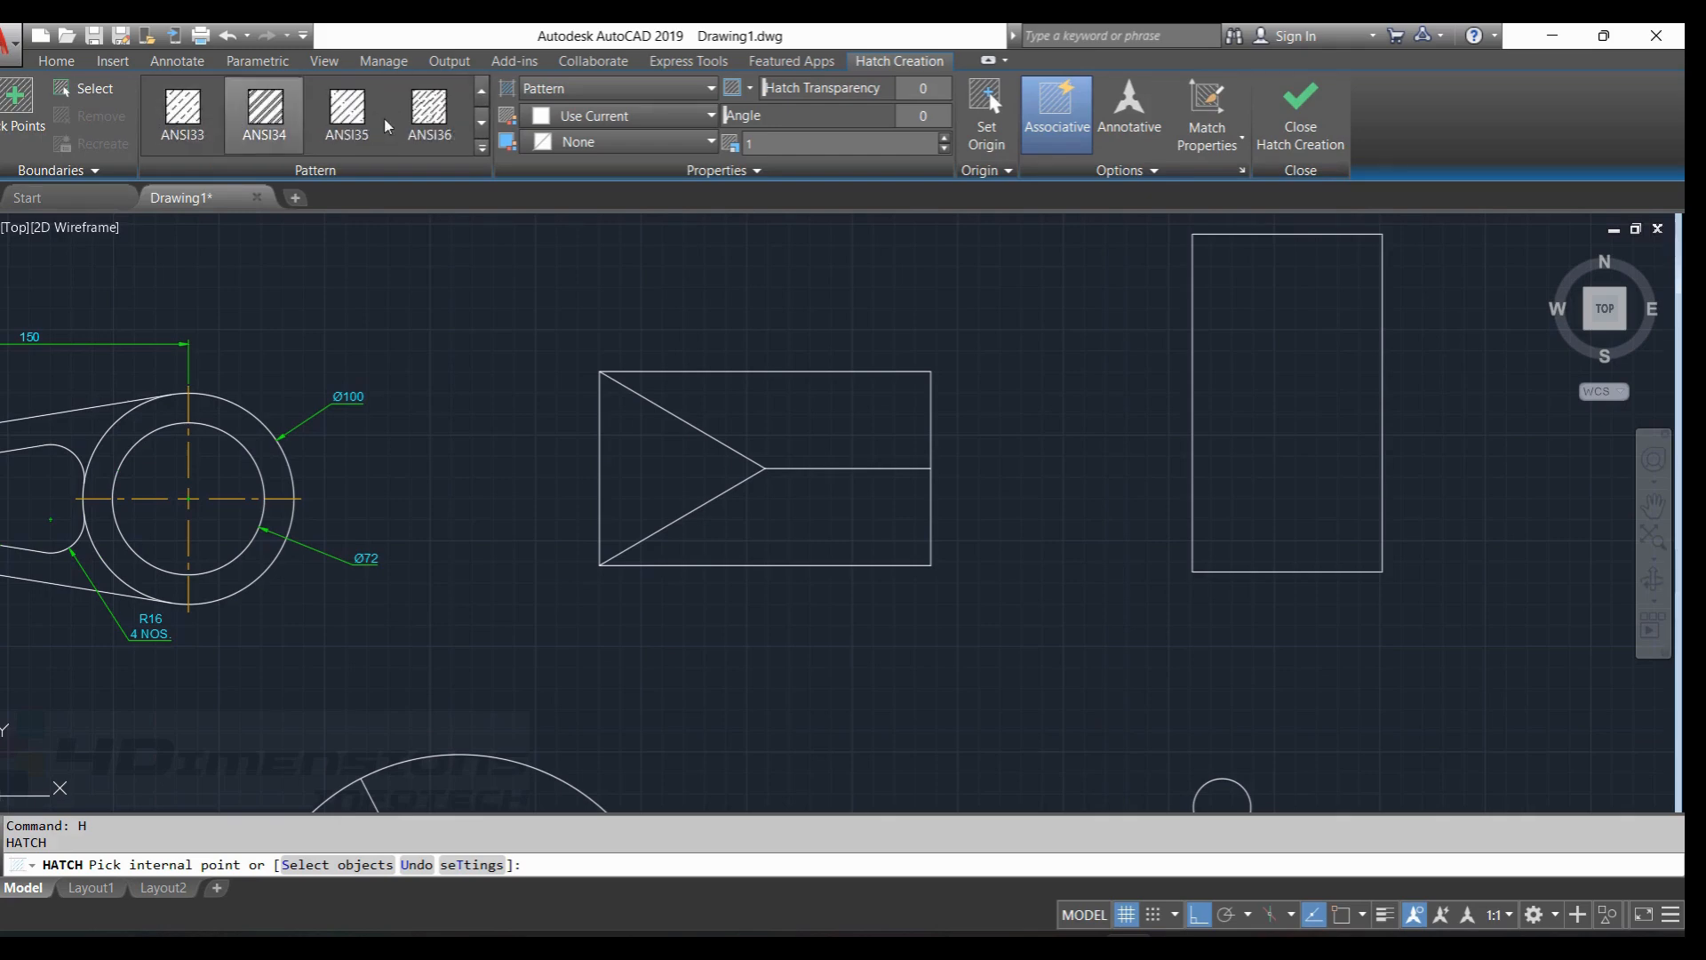
Hatch the divided rectangle's upper region with the ANSI31 pattern and set the hatch colour to purple 169,83,160.
left_click(483, 91)
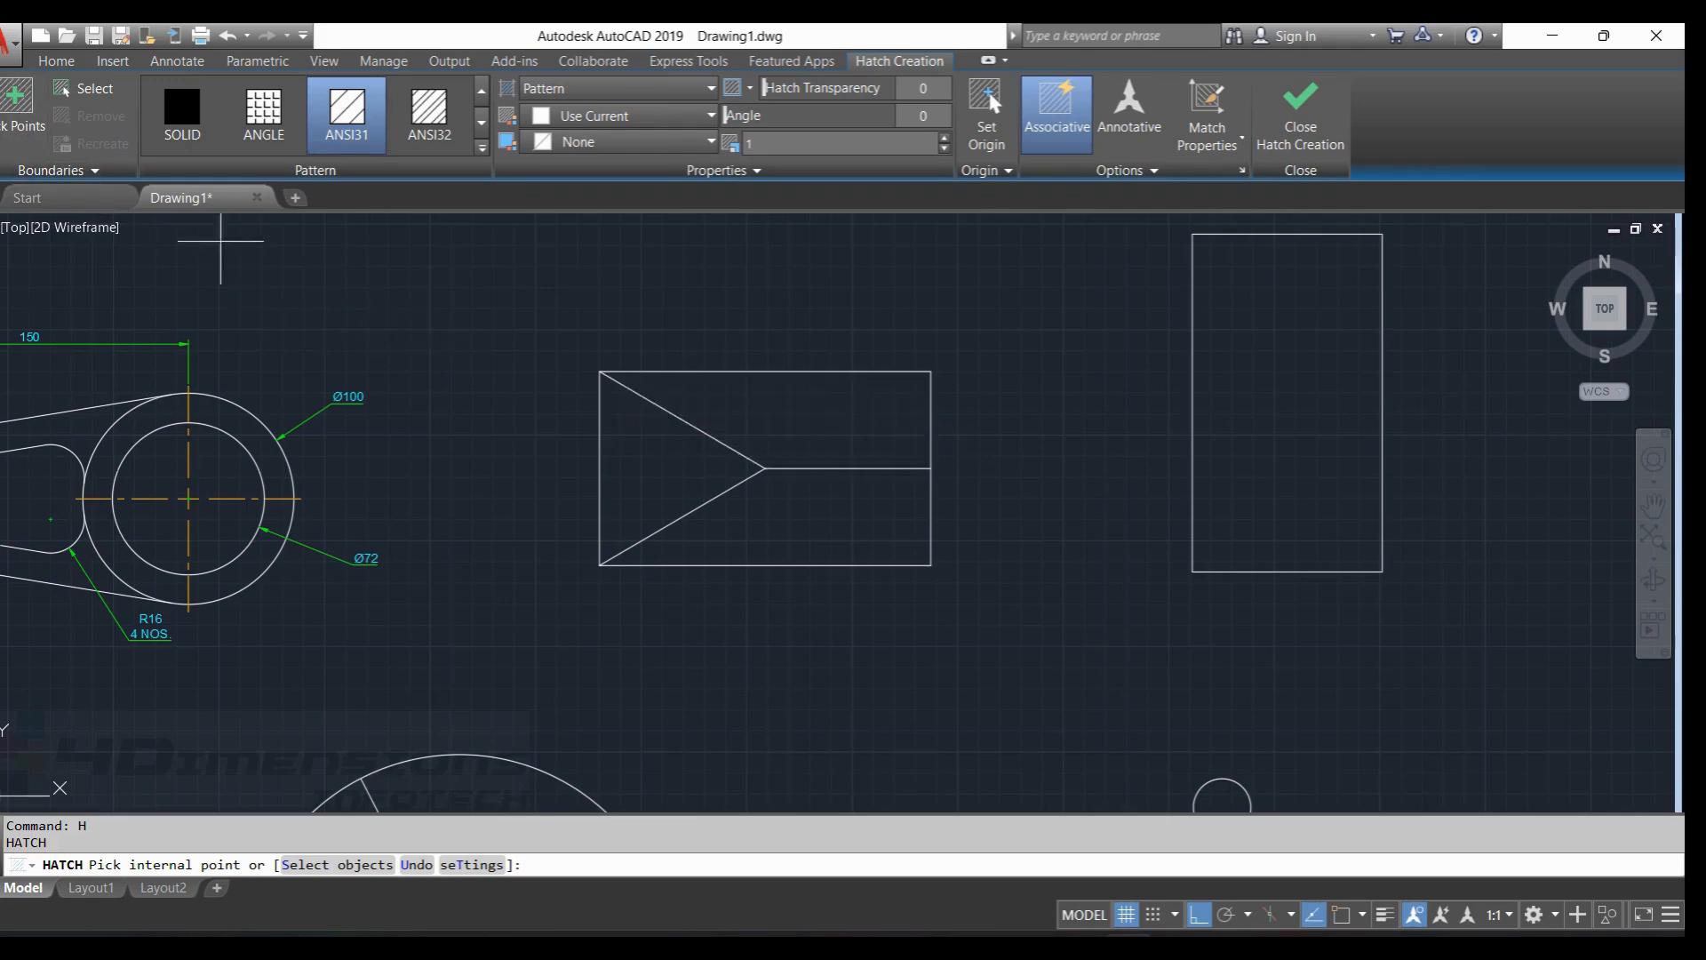
left_click(857, 436)
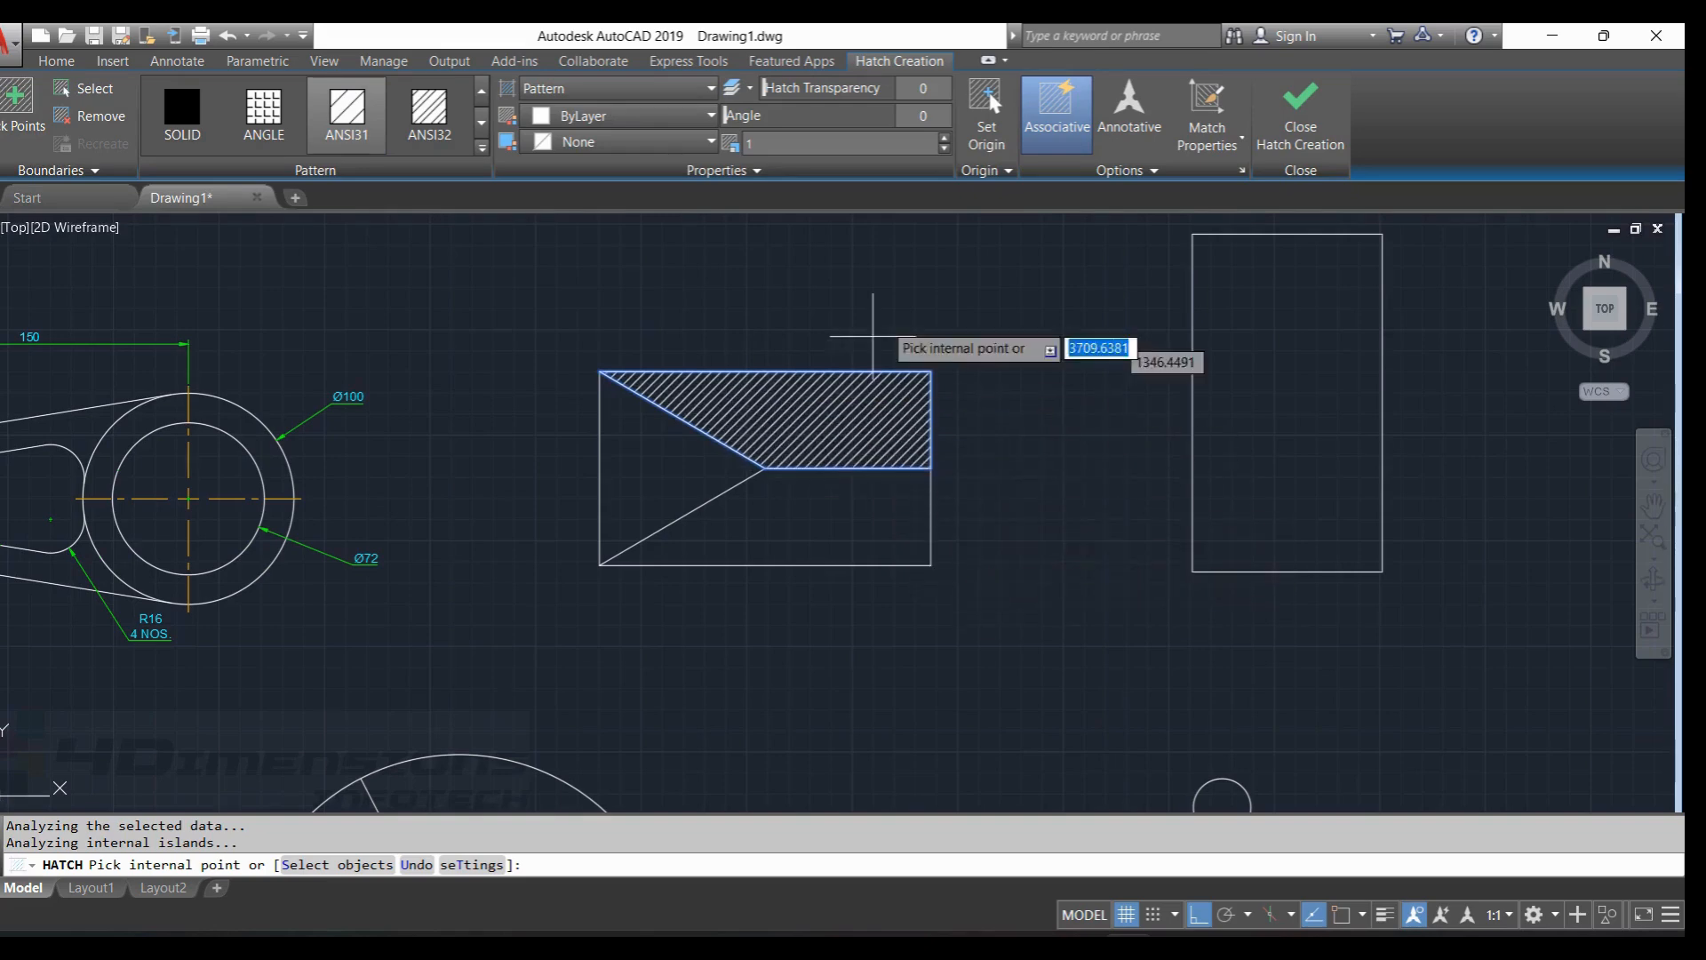
left_click(622, 121)
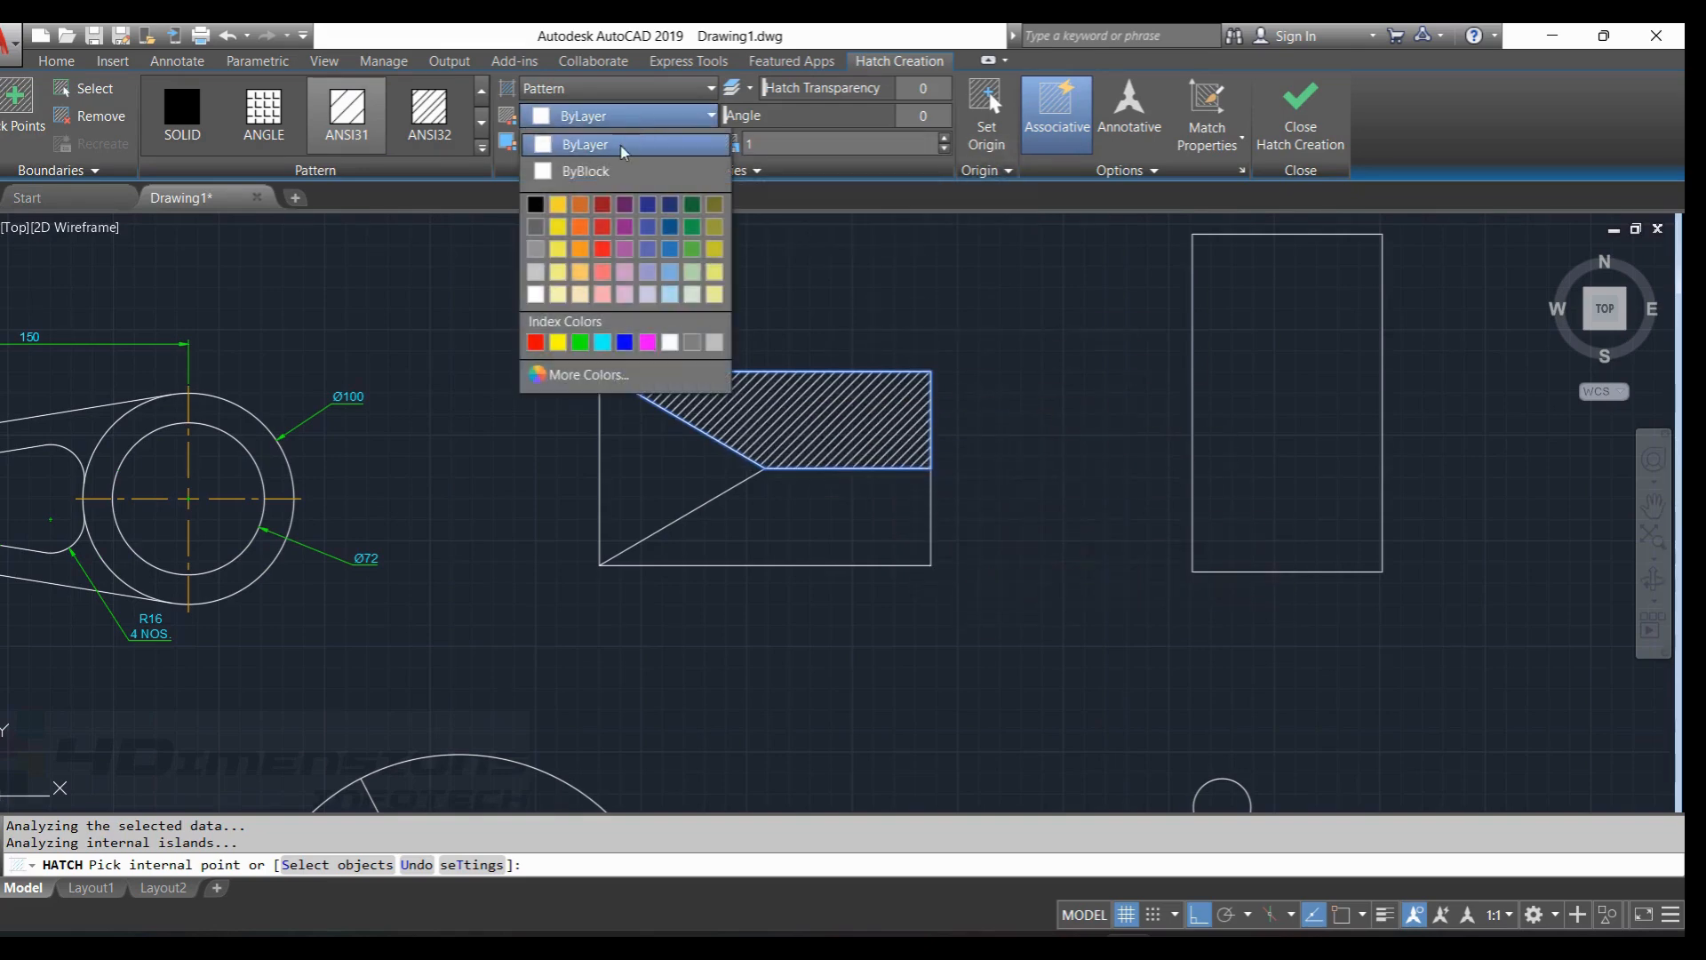
left_click(625, 246)
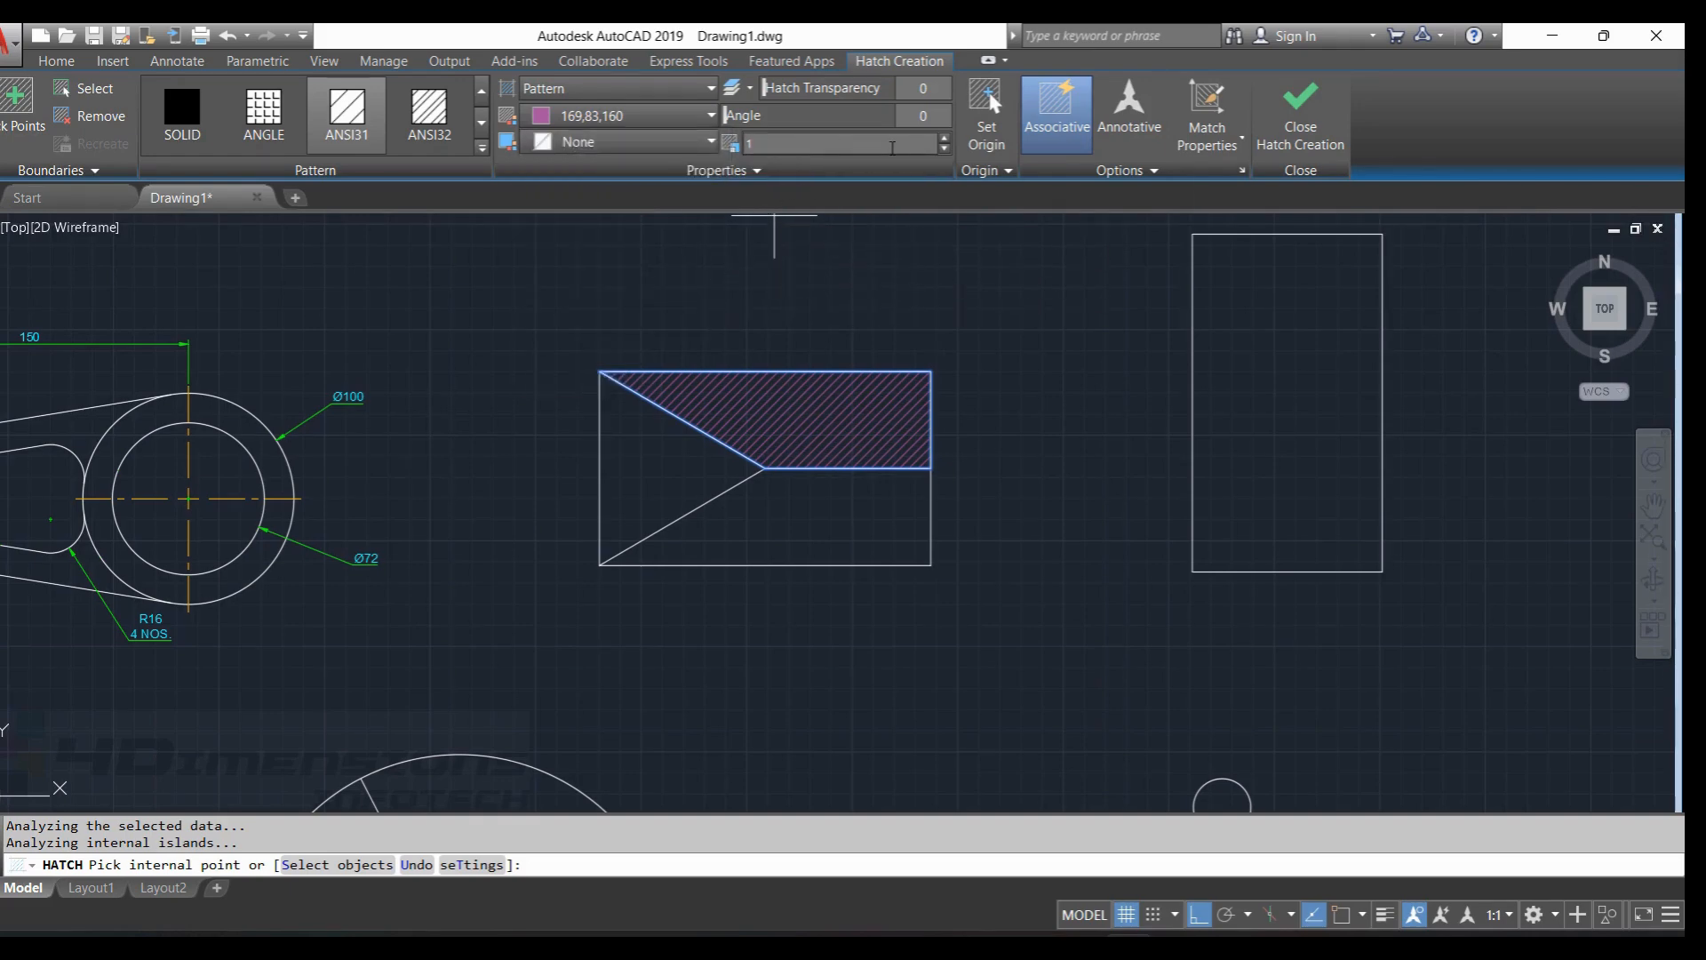
Set the upper region's hatch pattern scale to 2 and check the line spacing.
left_click(800, 146)
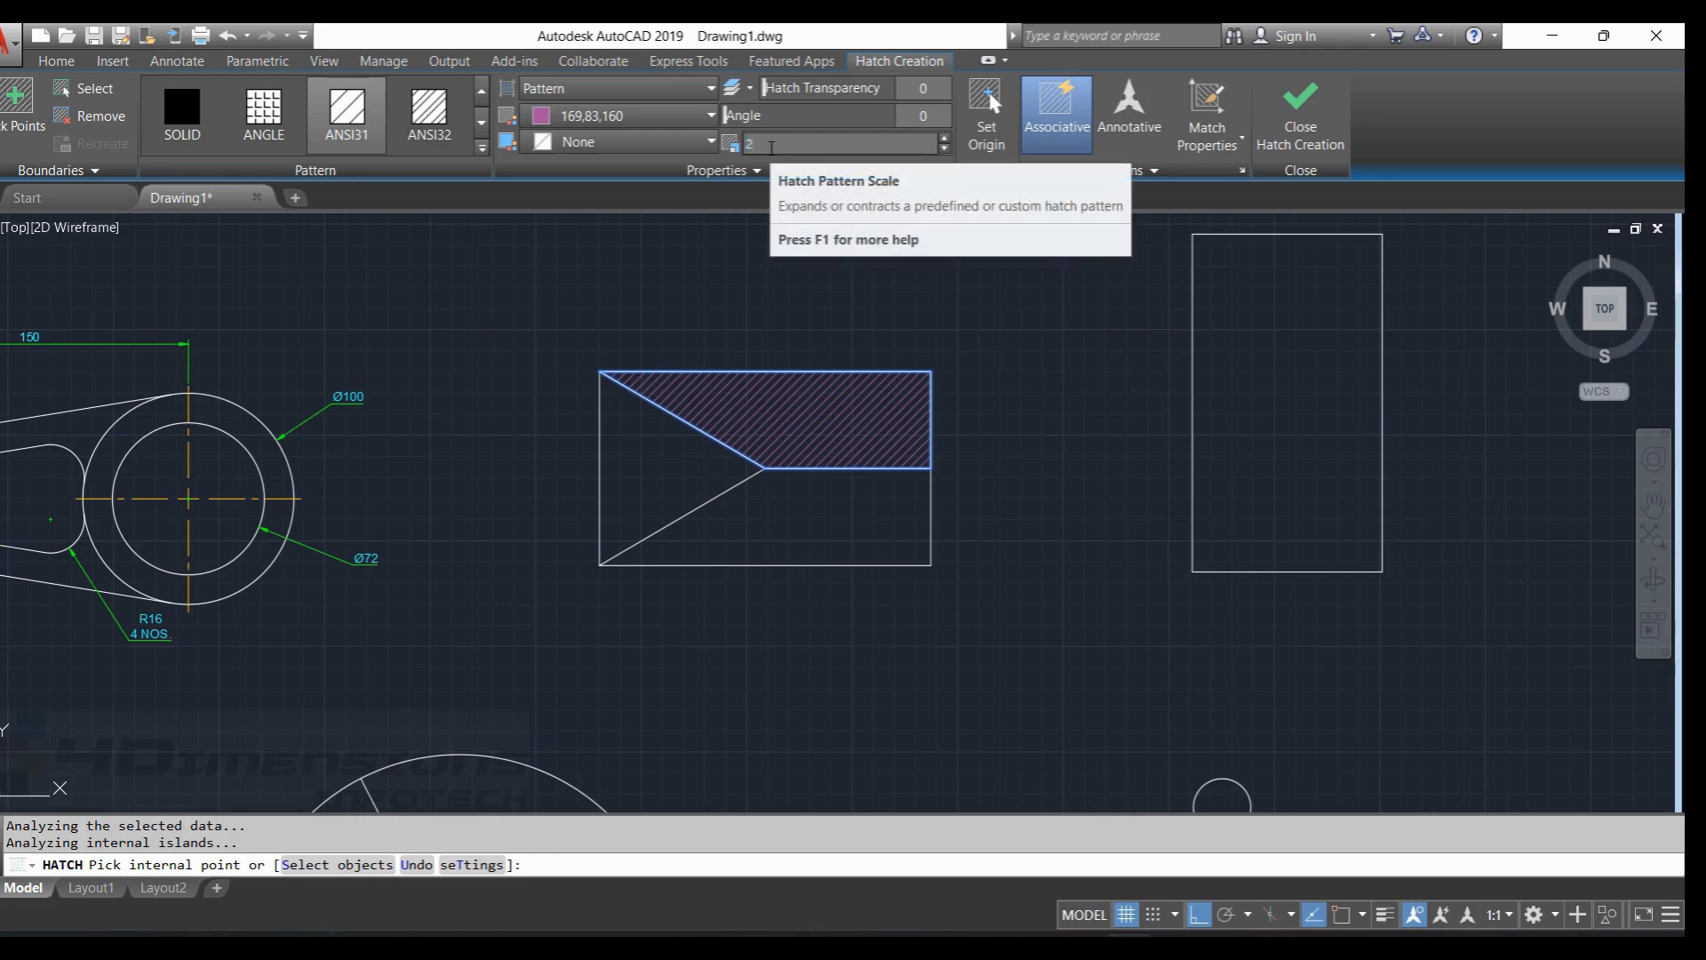
key("Return")
scroll(854, 433, "up", 2)
scroll(810, 412, "down", 2)
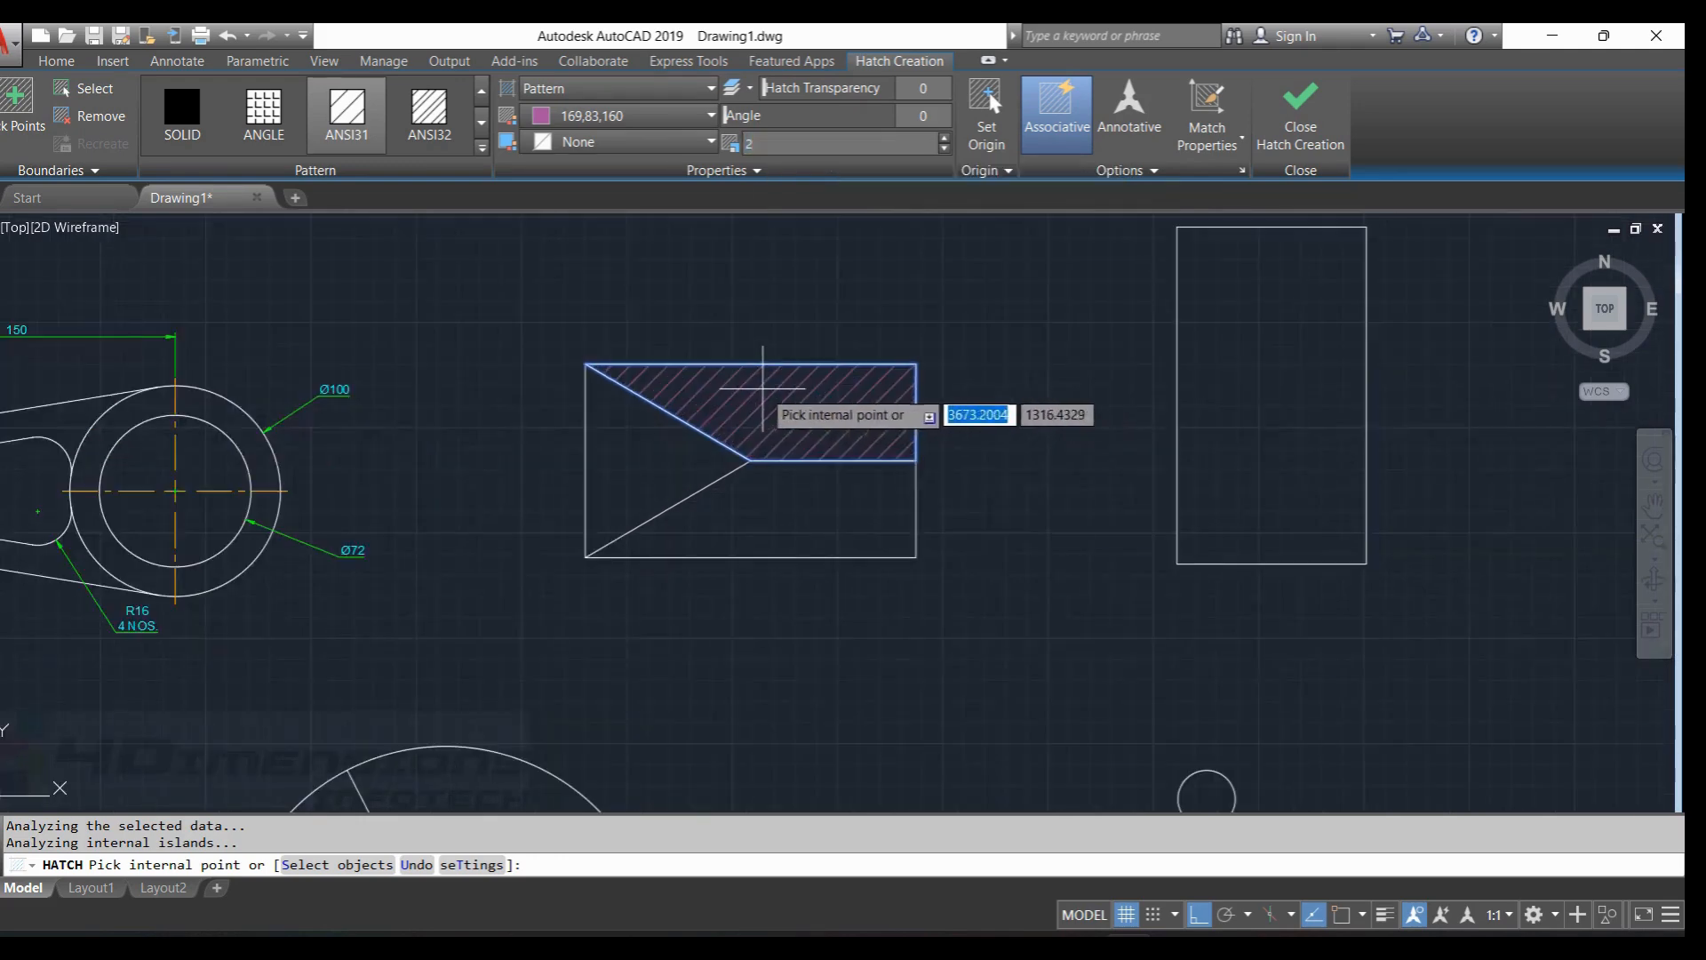
scroll(777, 407, "up", 4)
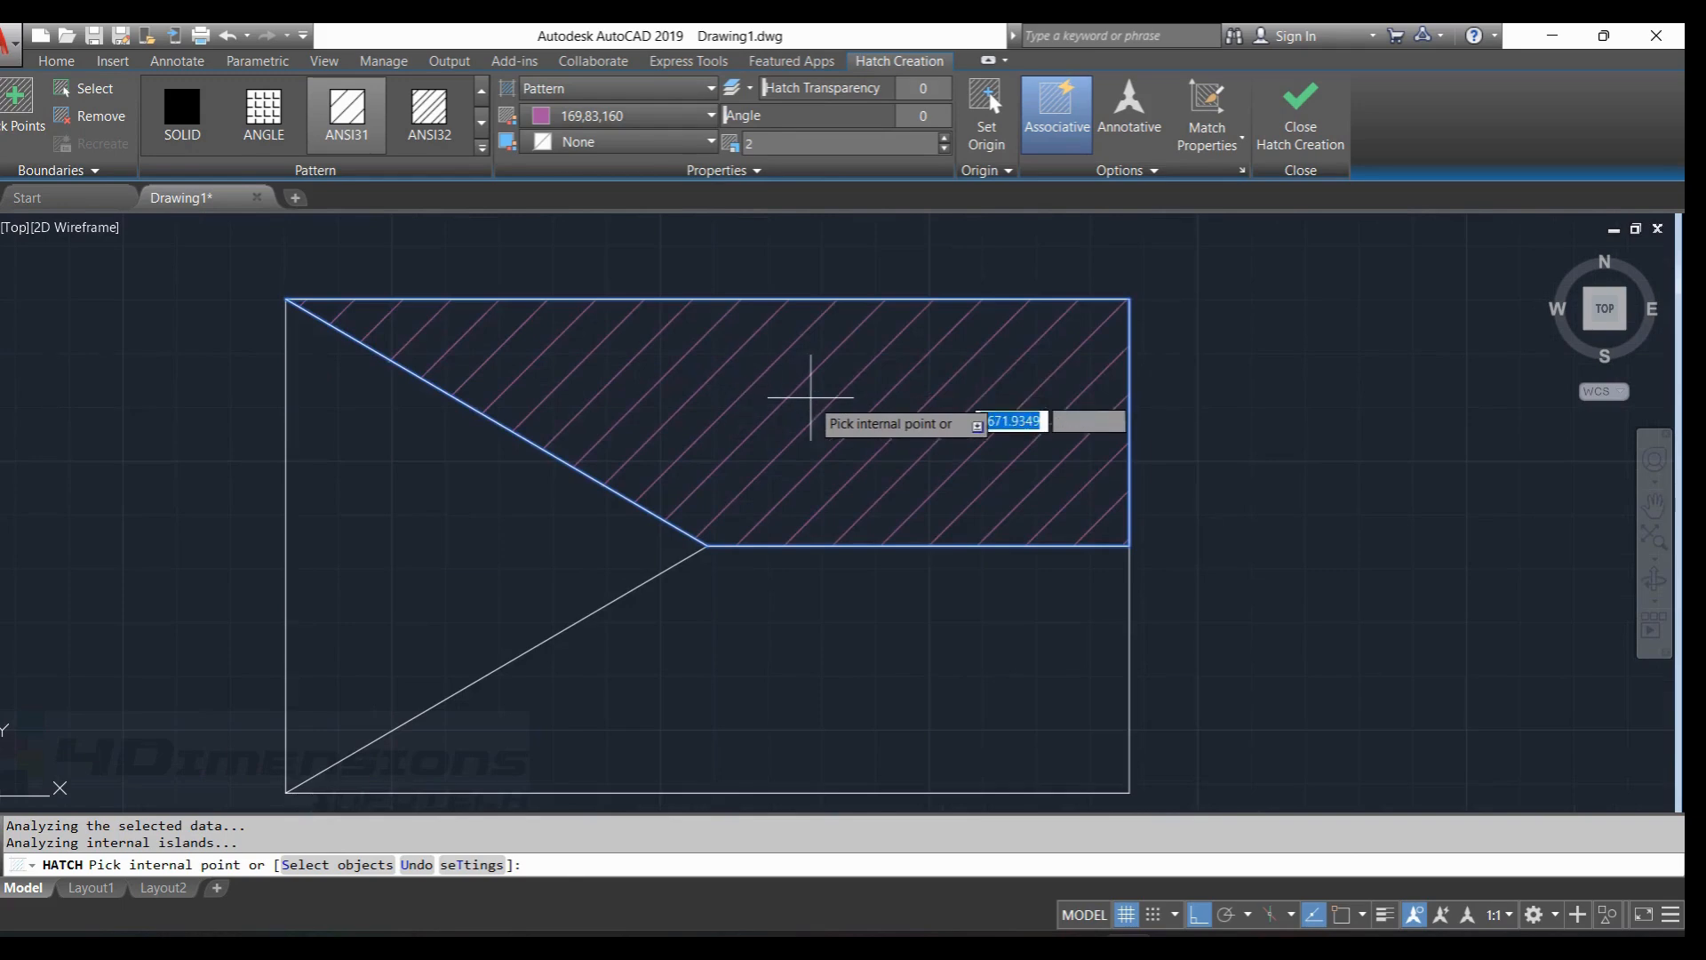
Set the upper region's hatch pattern scale to 1.5.
left_click(793, 146)
type("1.")
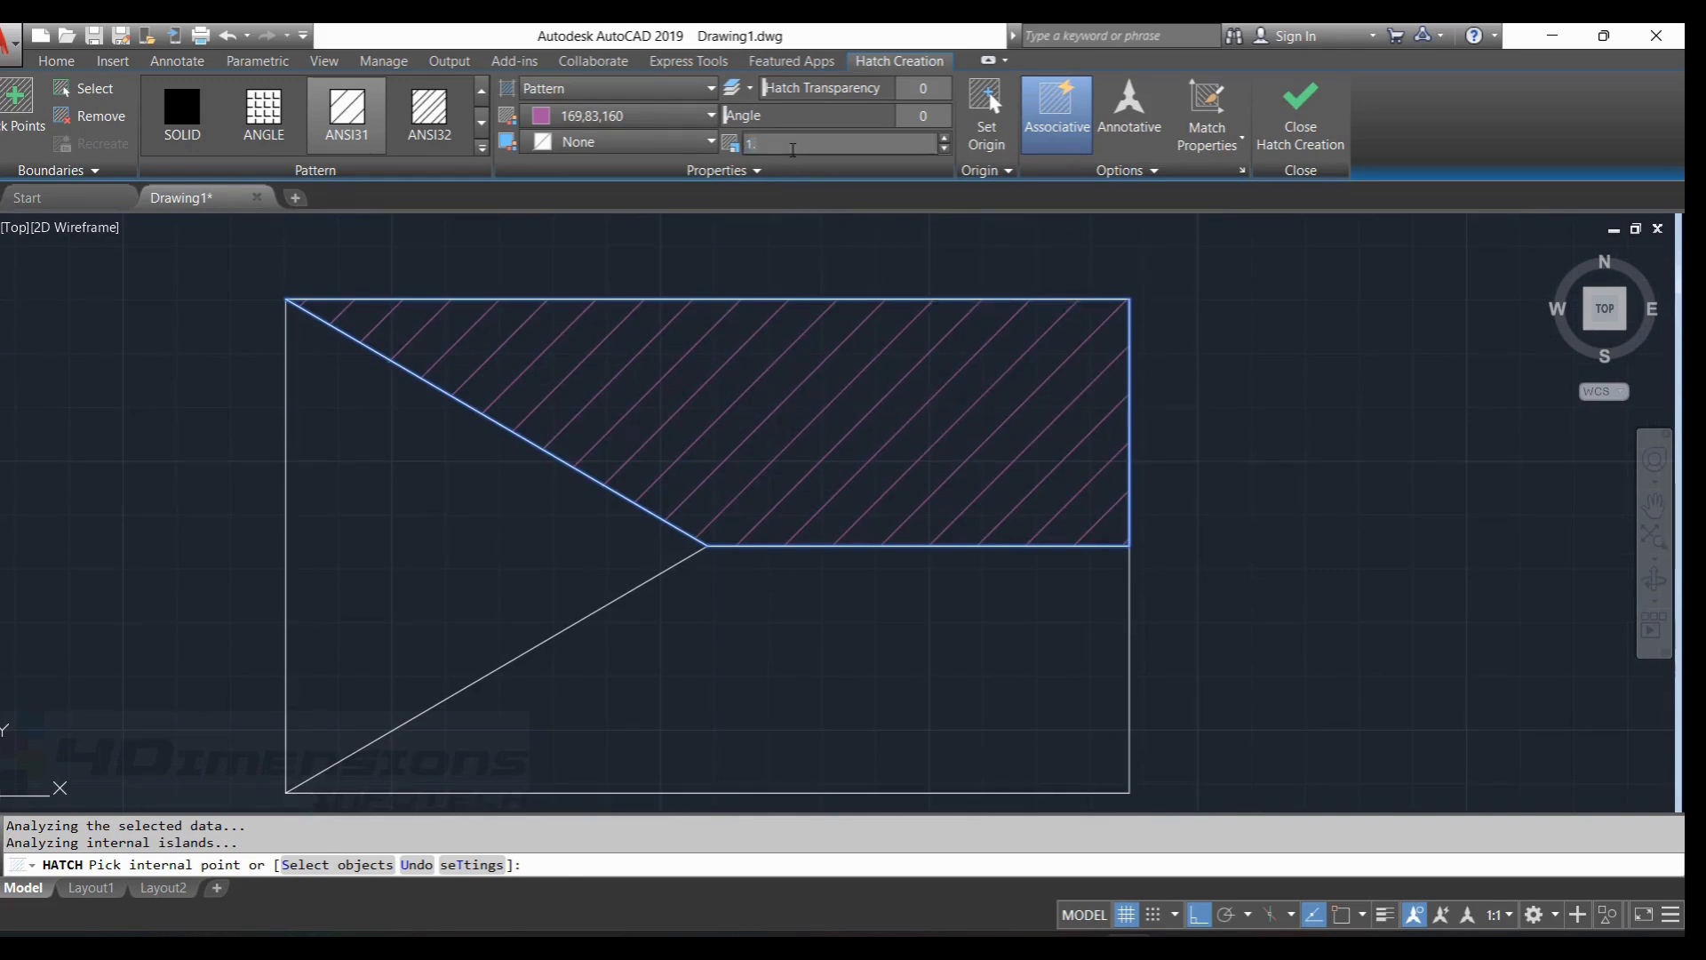
type("5")
key("Return")
scroll(773, 338, "down", 4)
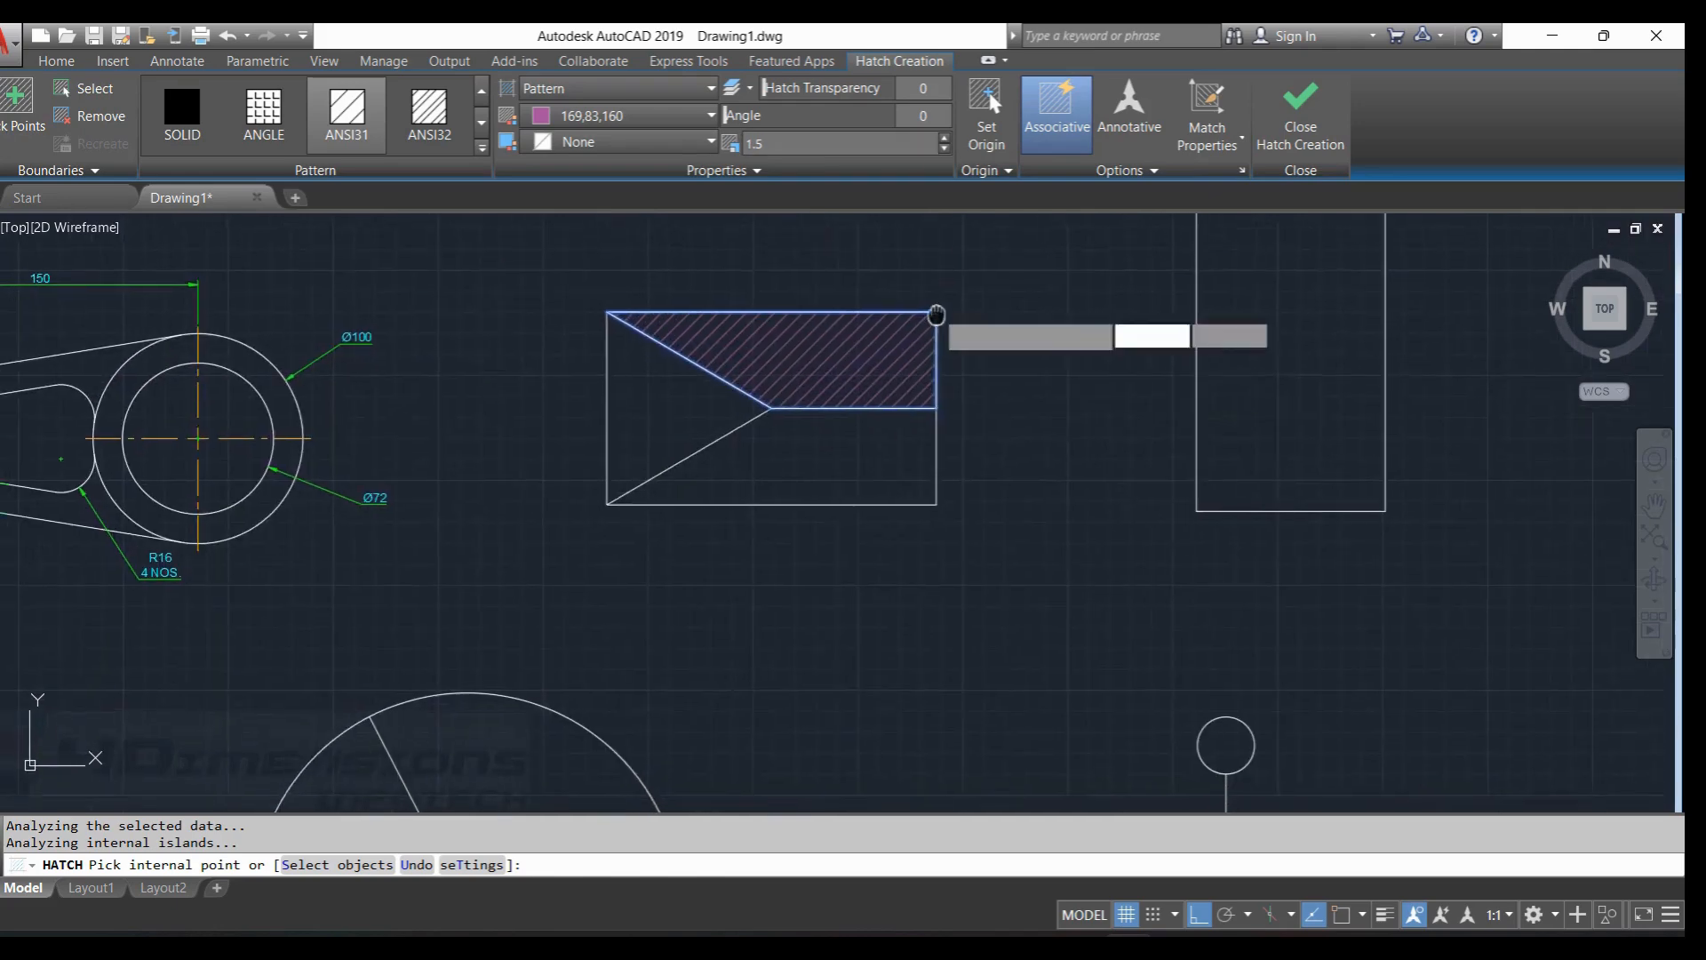
middle_click_drag(936, 315, 940, 327)
Set the upper region's hatch pattern scale back to 1.
left_click(791, 149)
type("1.")
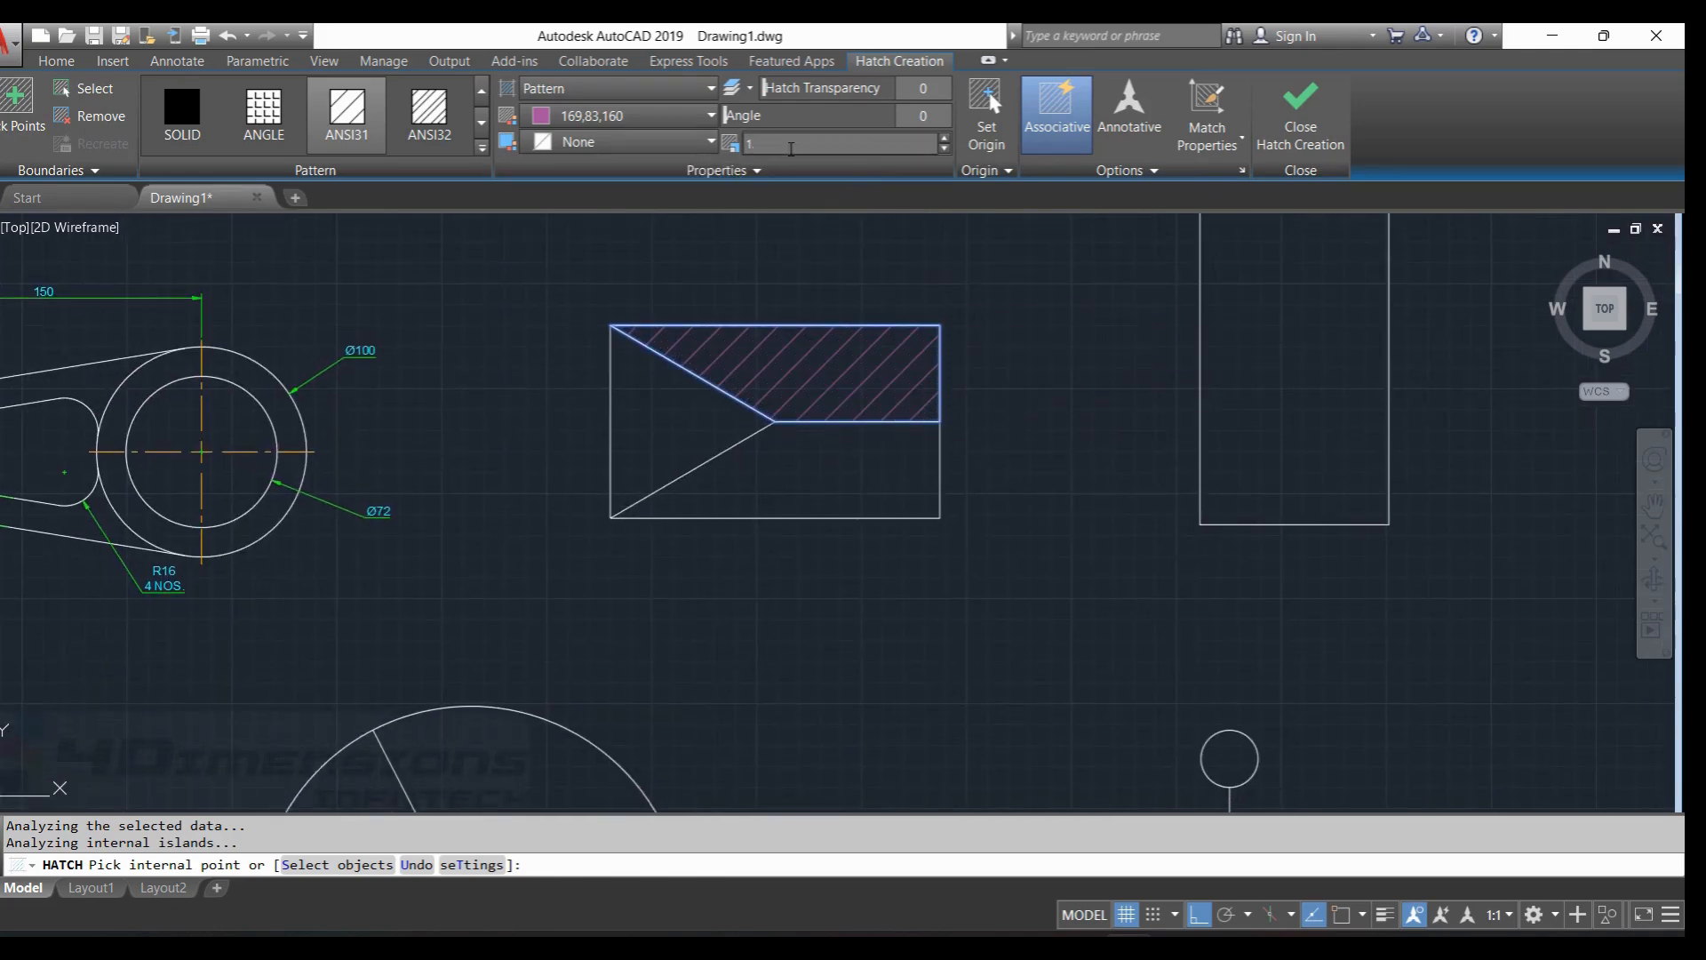
key("Return")
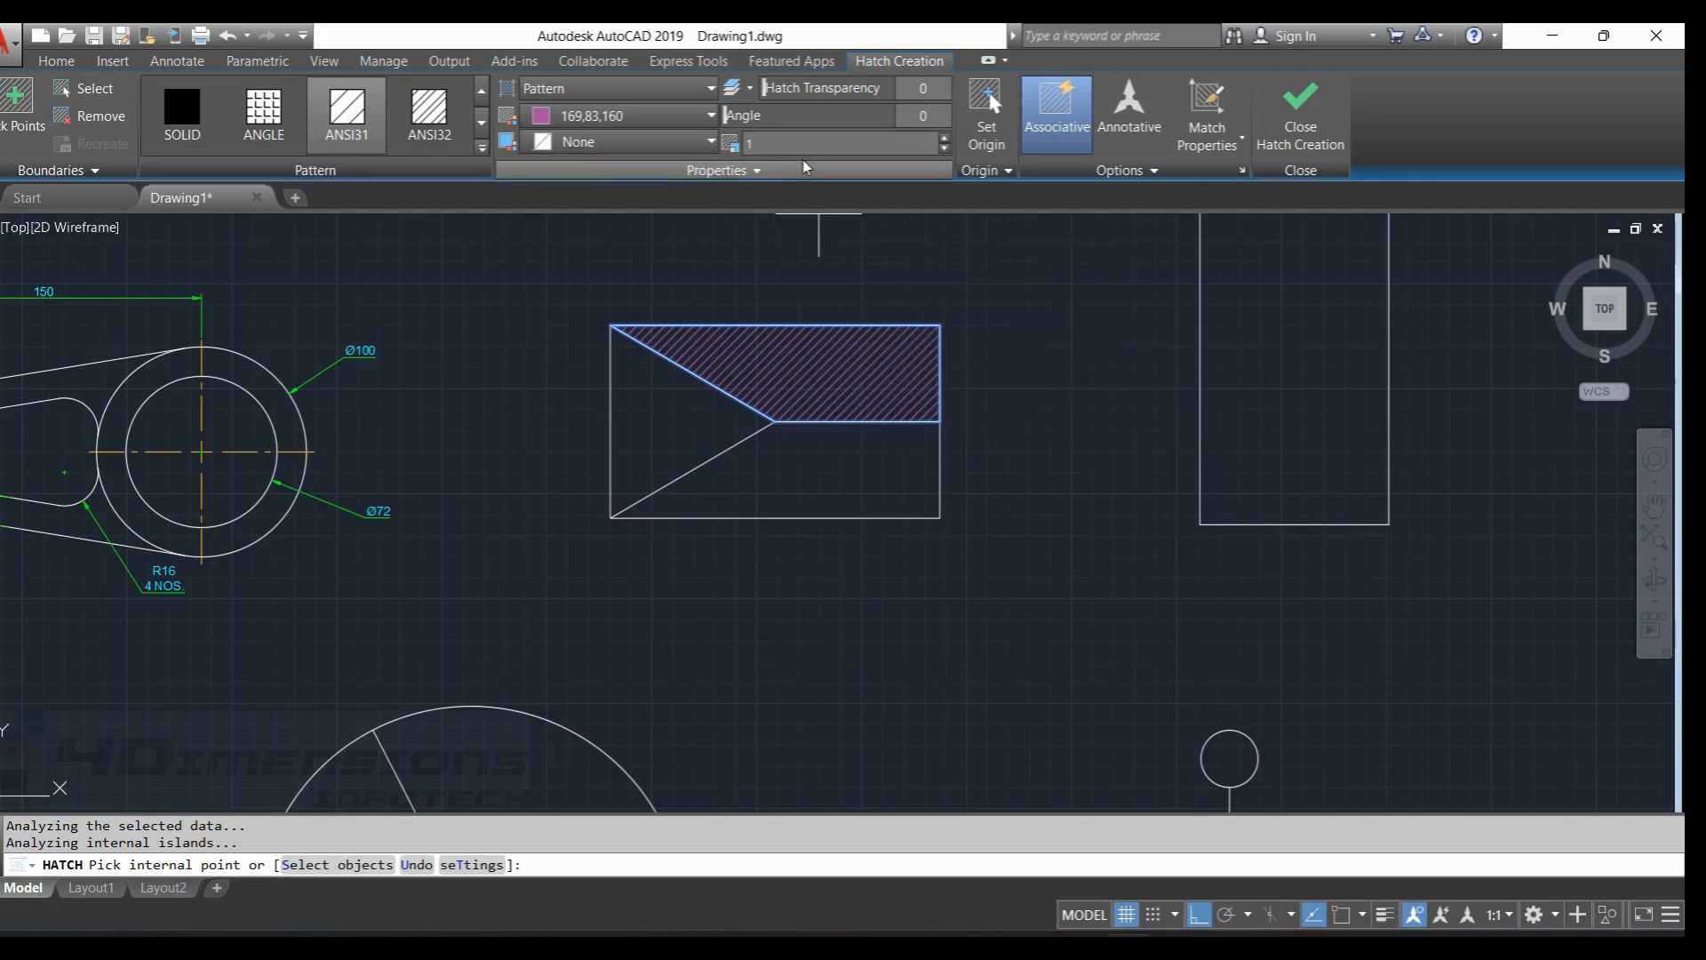
Change the upper region's hatch pattern to BRASS.
left_click(483, 124)
left_click(482, 124)
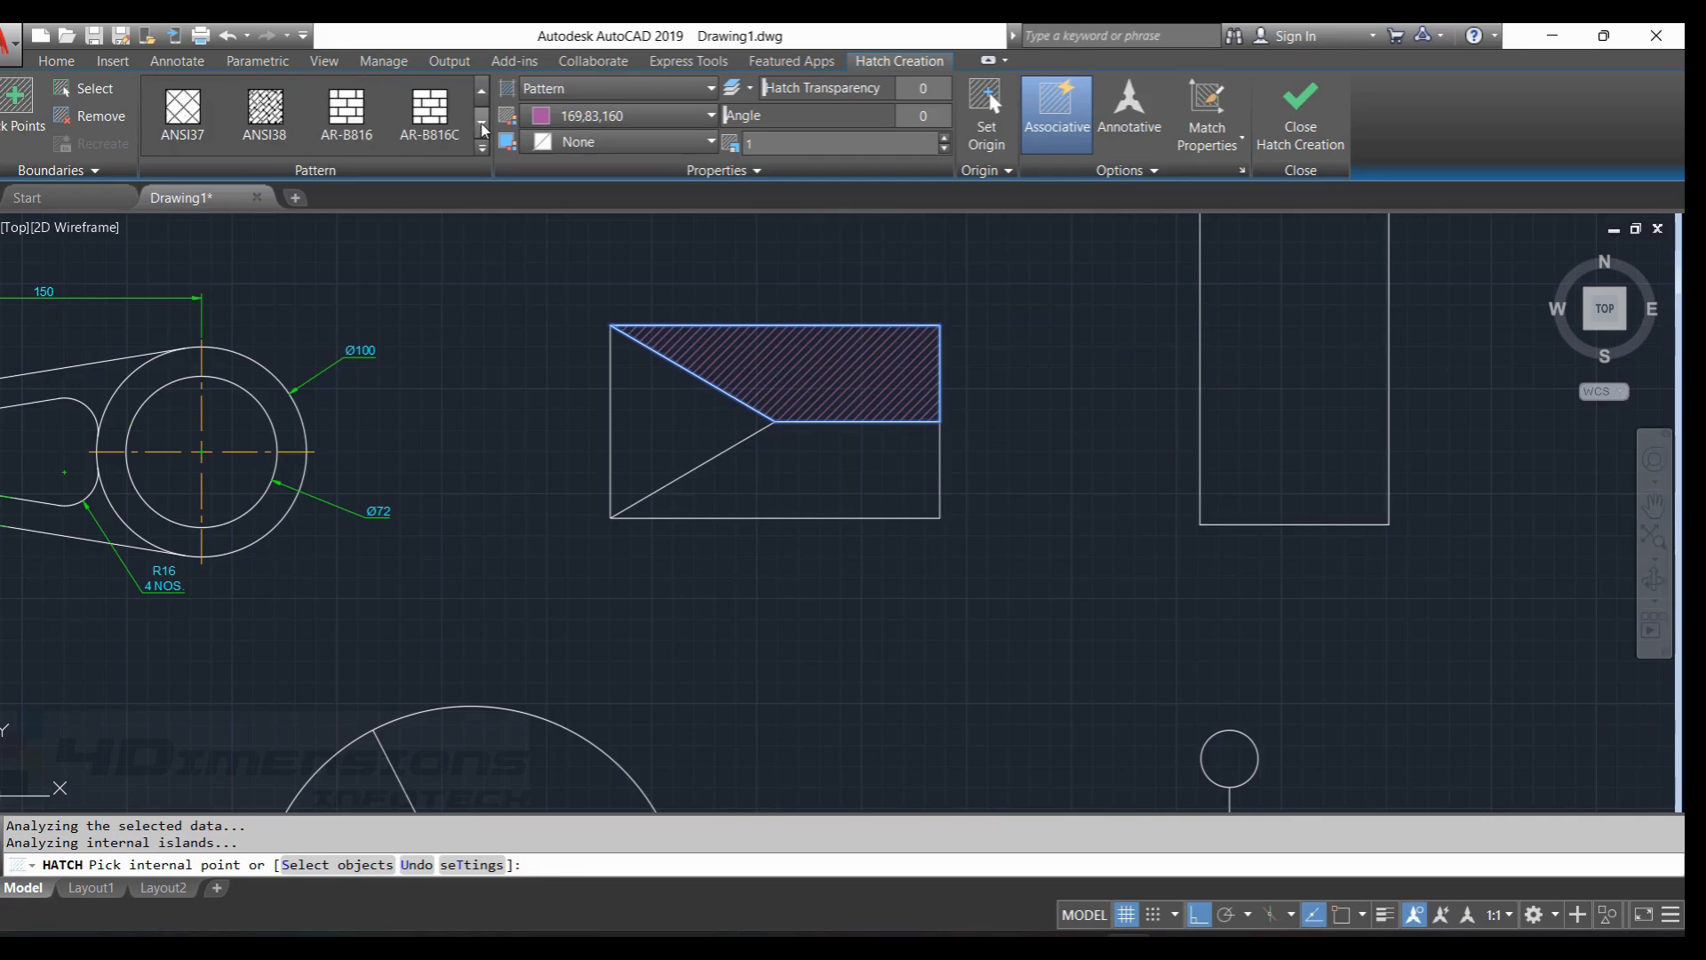
left_click(482, 124)
left_click(482, 124)
left_click(482, 124)
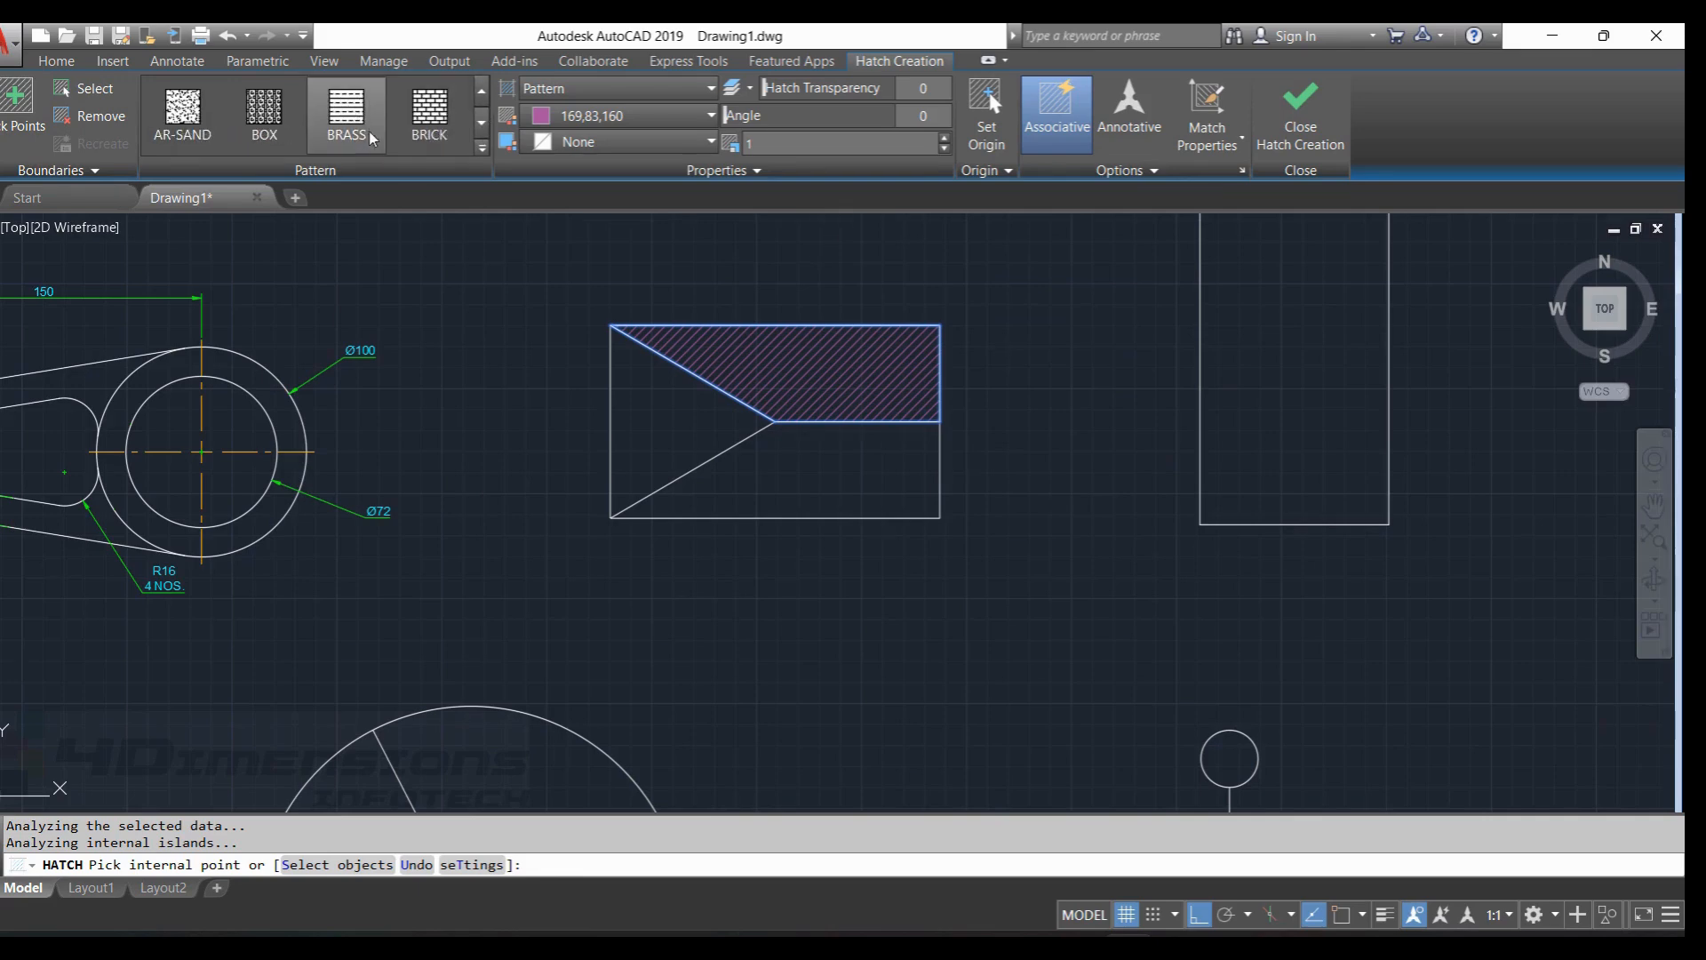
left_click(355, 112)
scroll(827, 370, "up", 4)
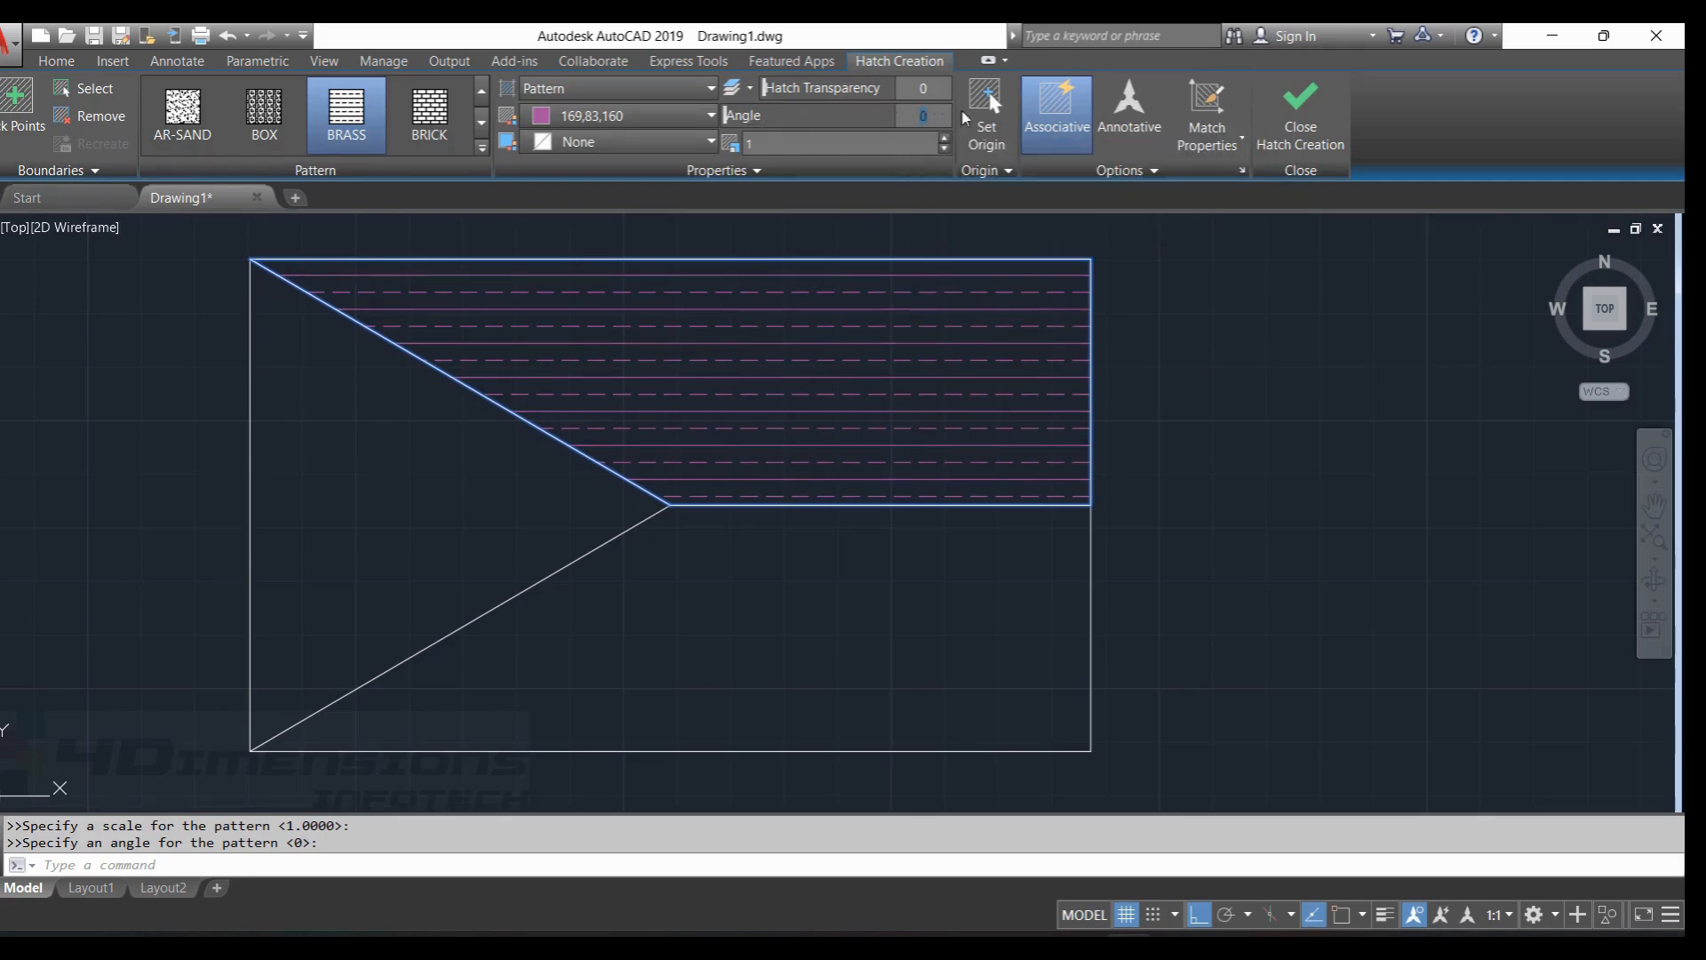
Set the BRASS hatch angle to 45 and finish the hatch.
type("5")
key("Return")
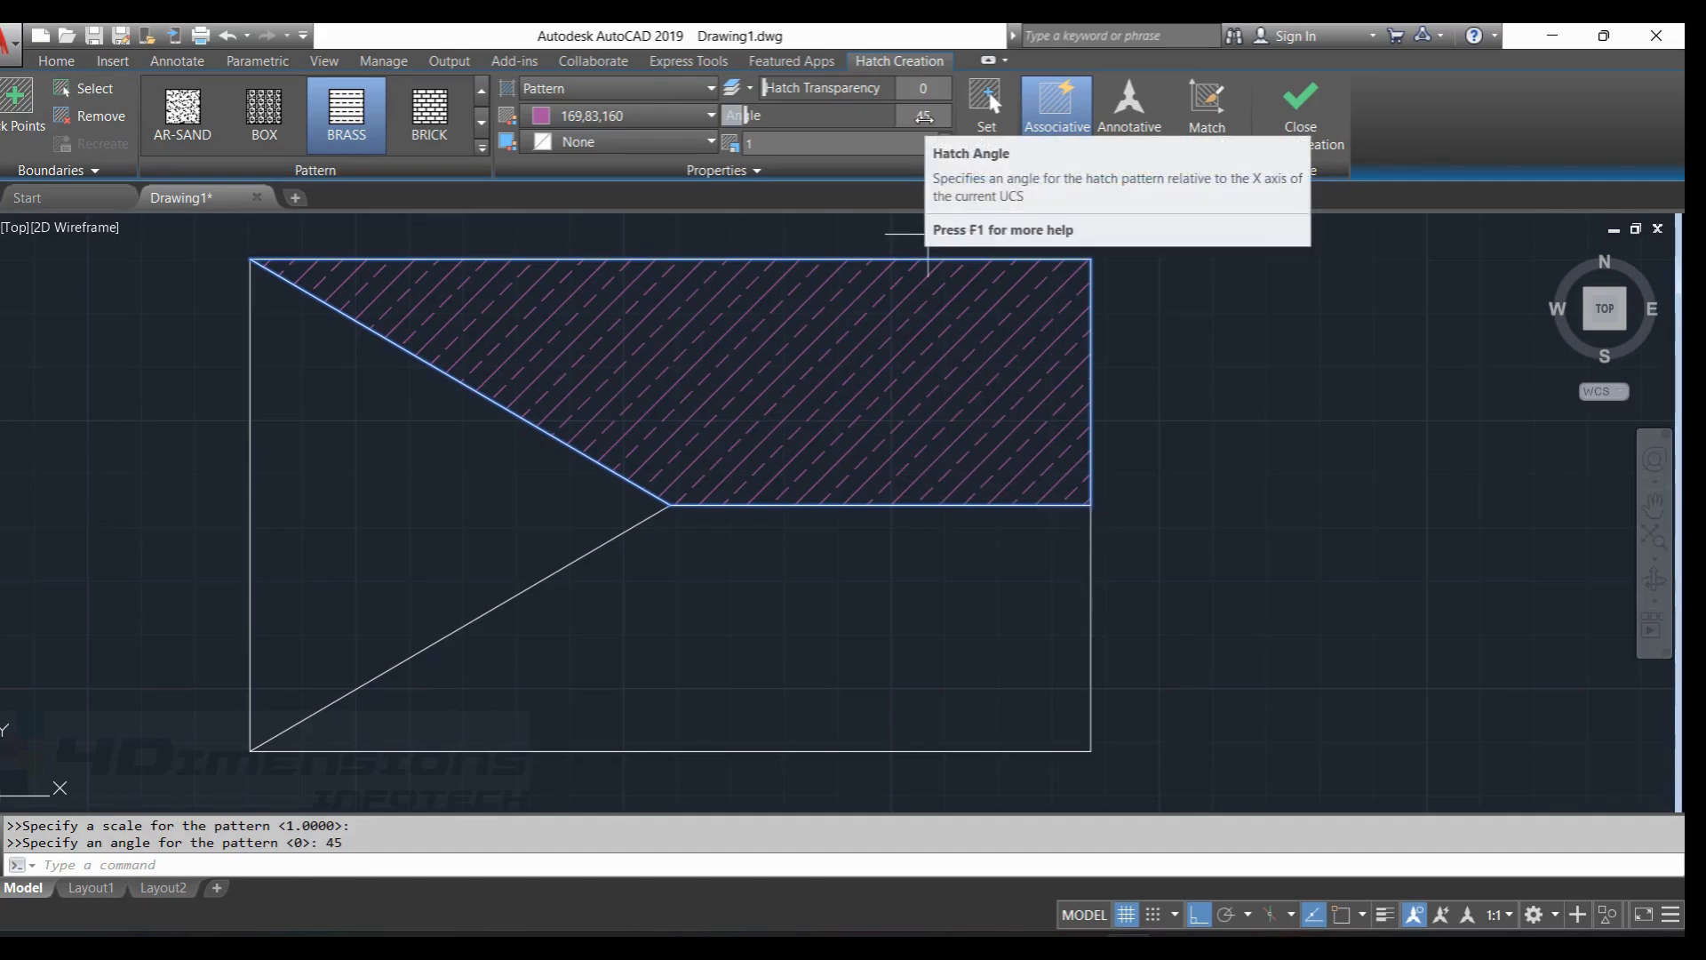
scroll(815, 461, "down", 2)
left_click(1295, 137)
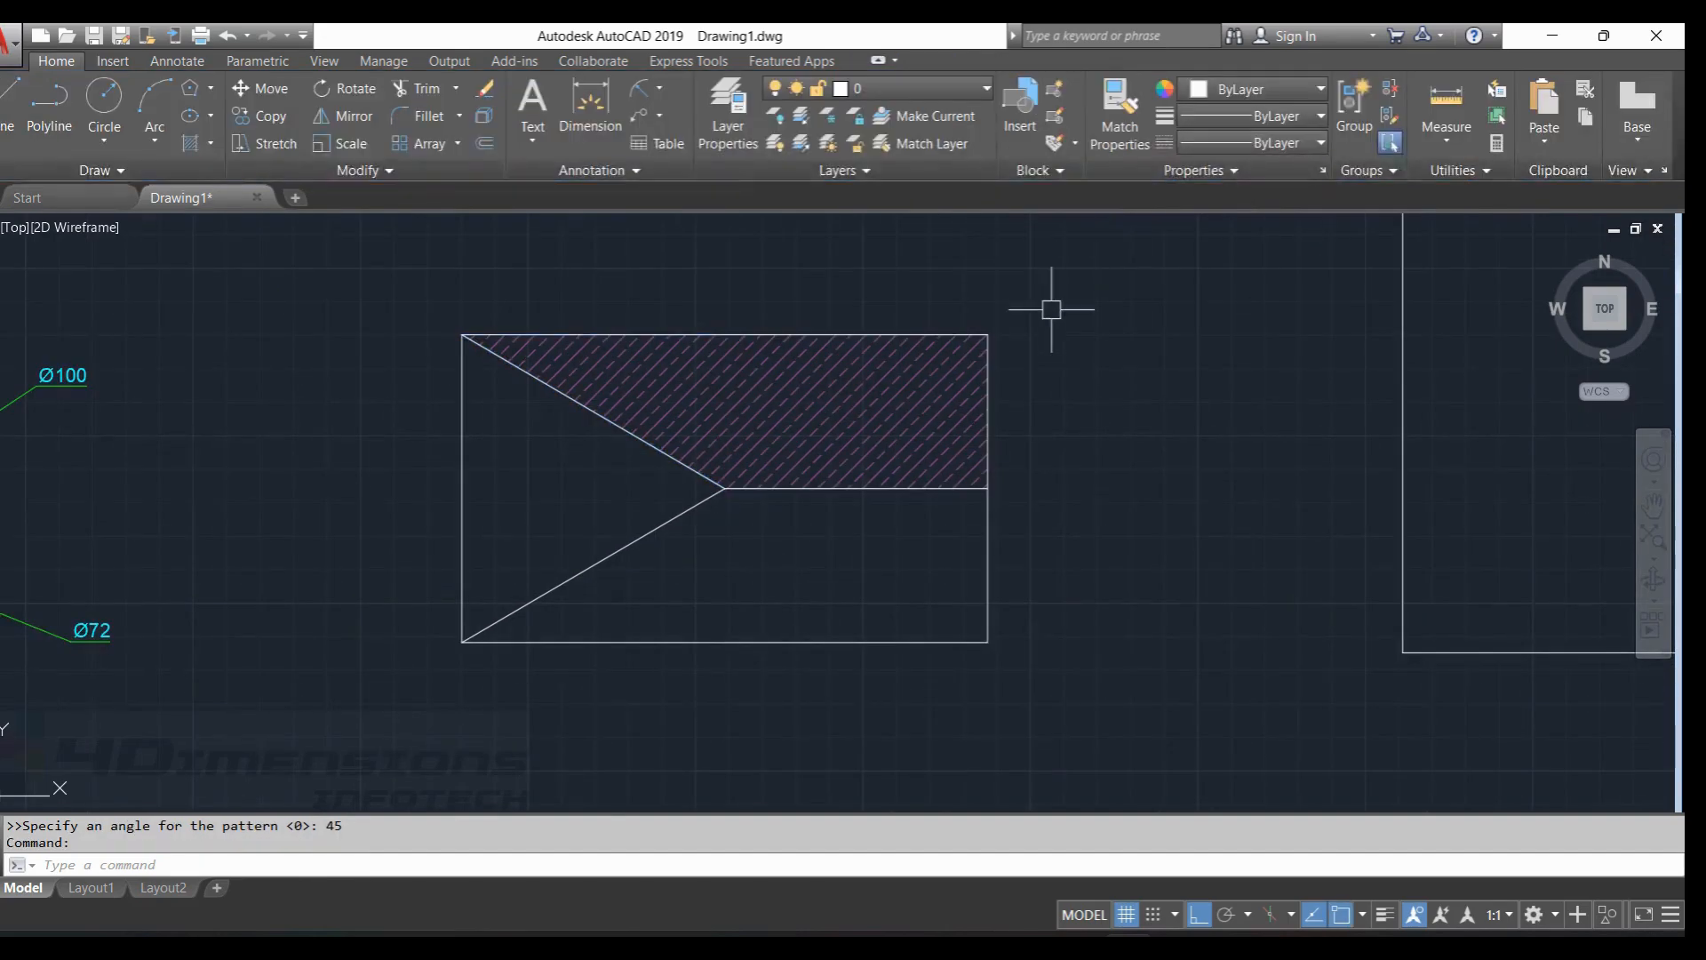
Hatch the rectangle's left triangular region with the BRICK pattern and finish the hatch.
middle_click_drag(848, 584, 823, 542)
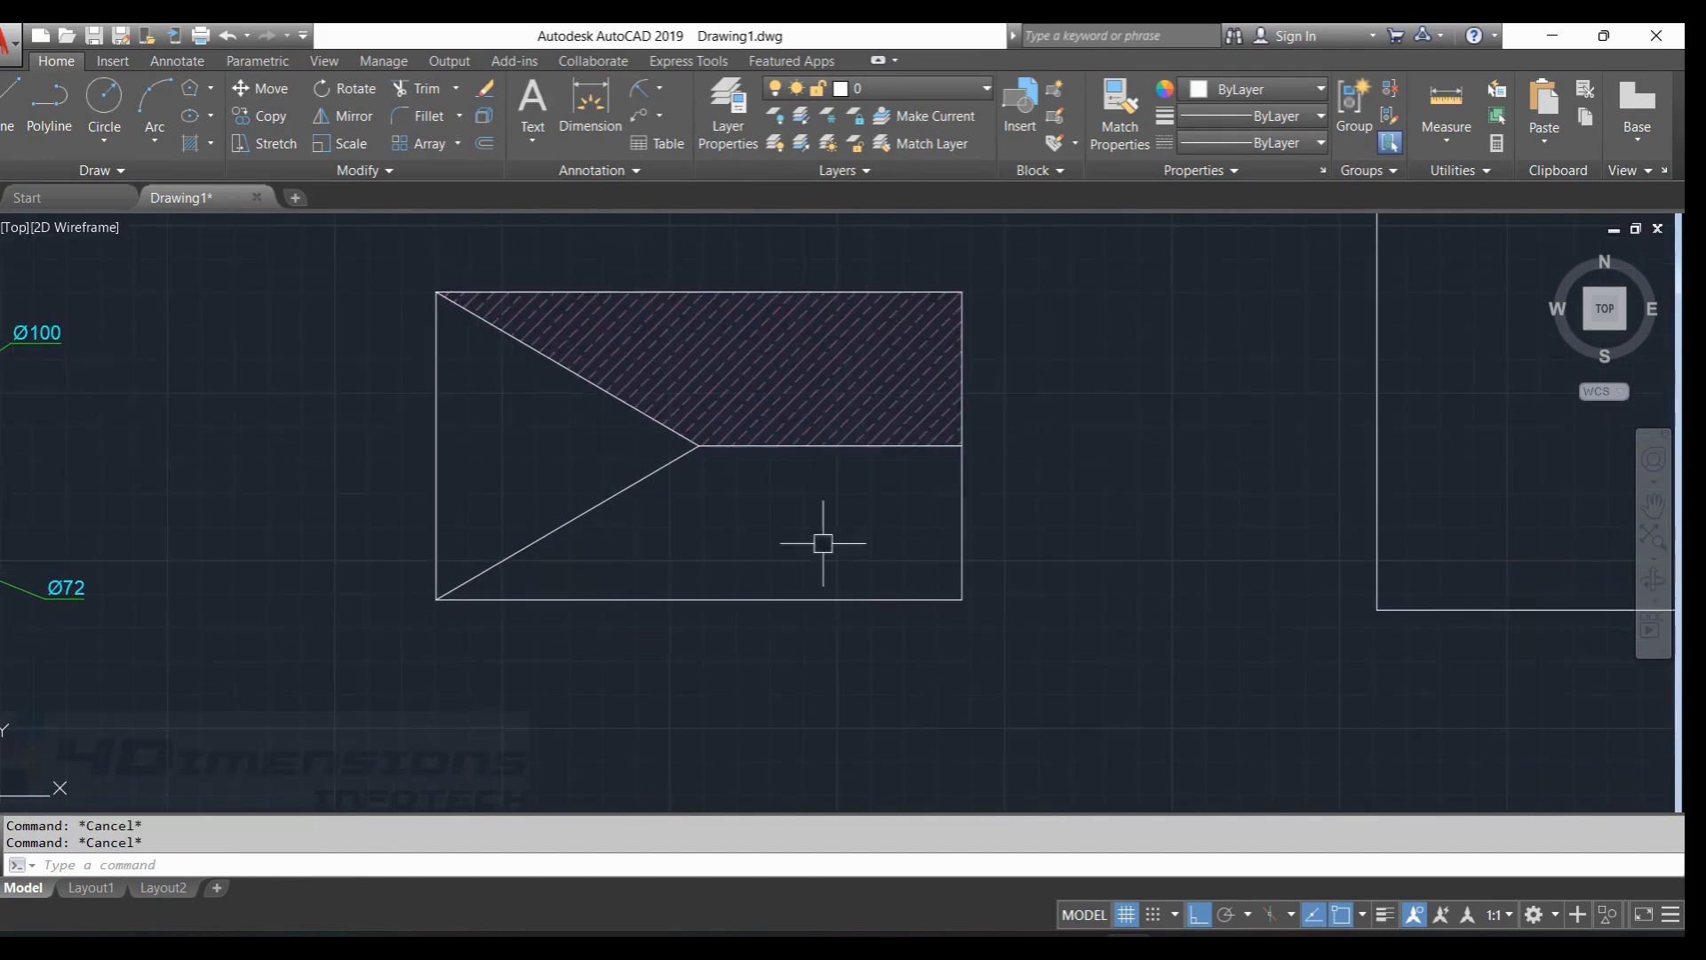
key("Return")
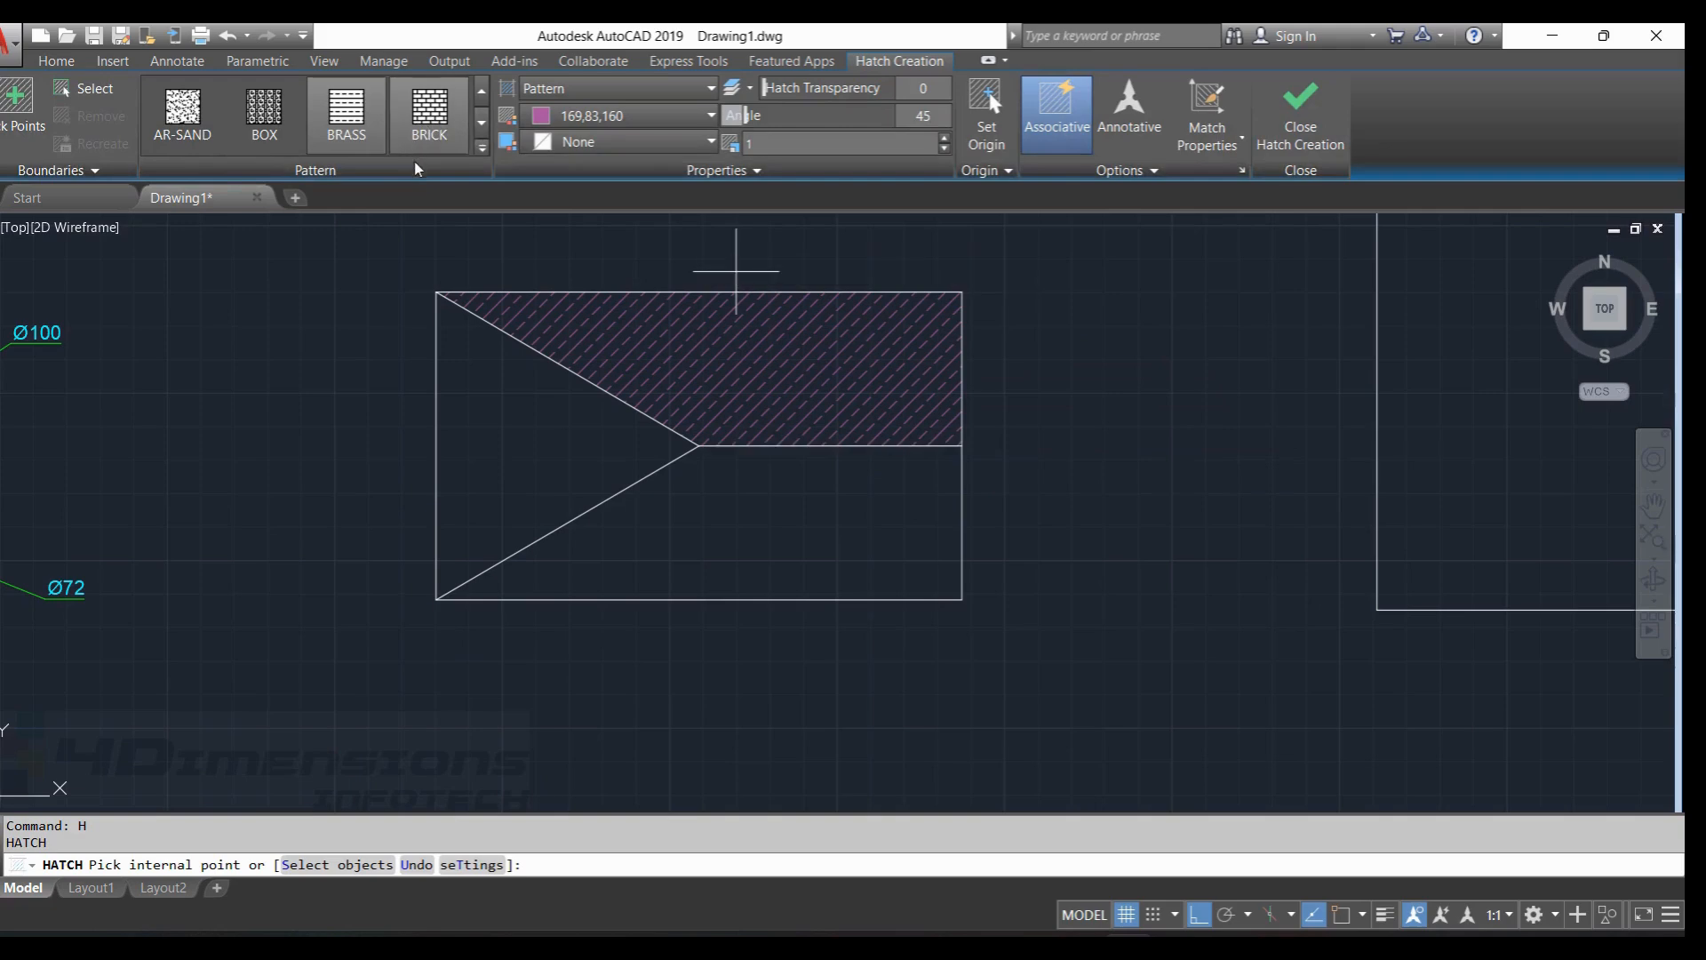
left_click(432, 123)
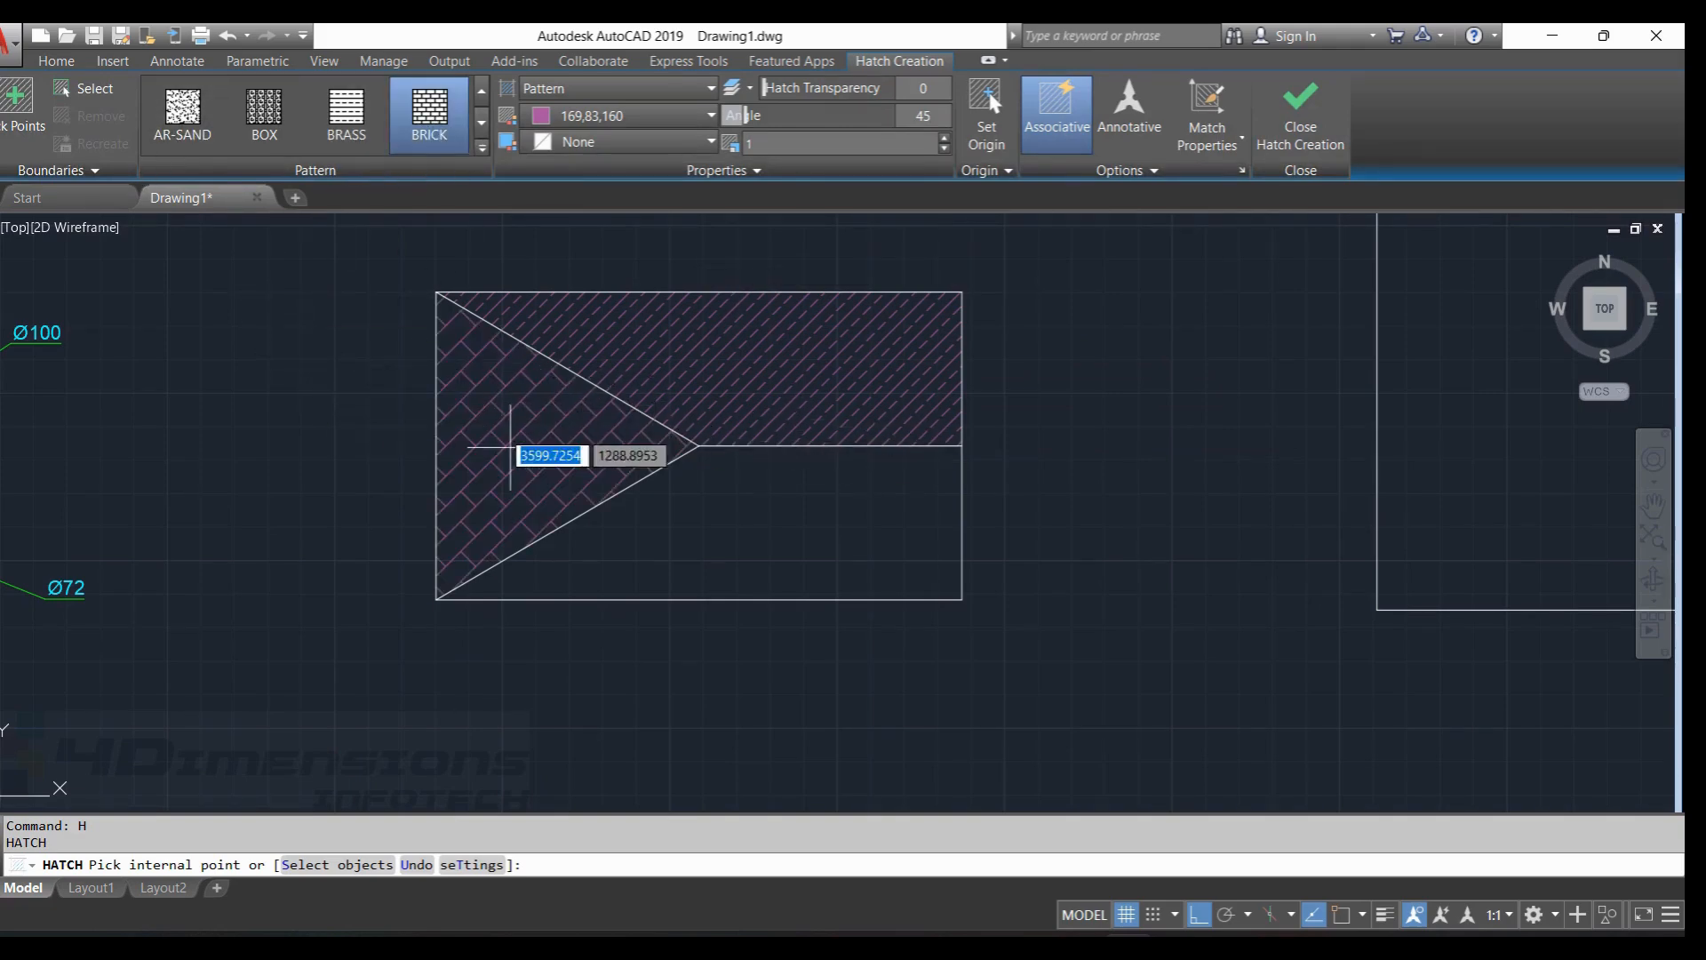
left_click(533, 413)
left_click(743, 569)
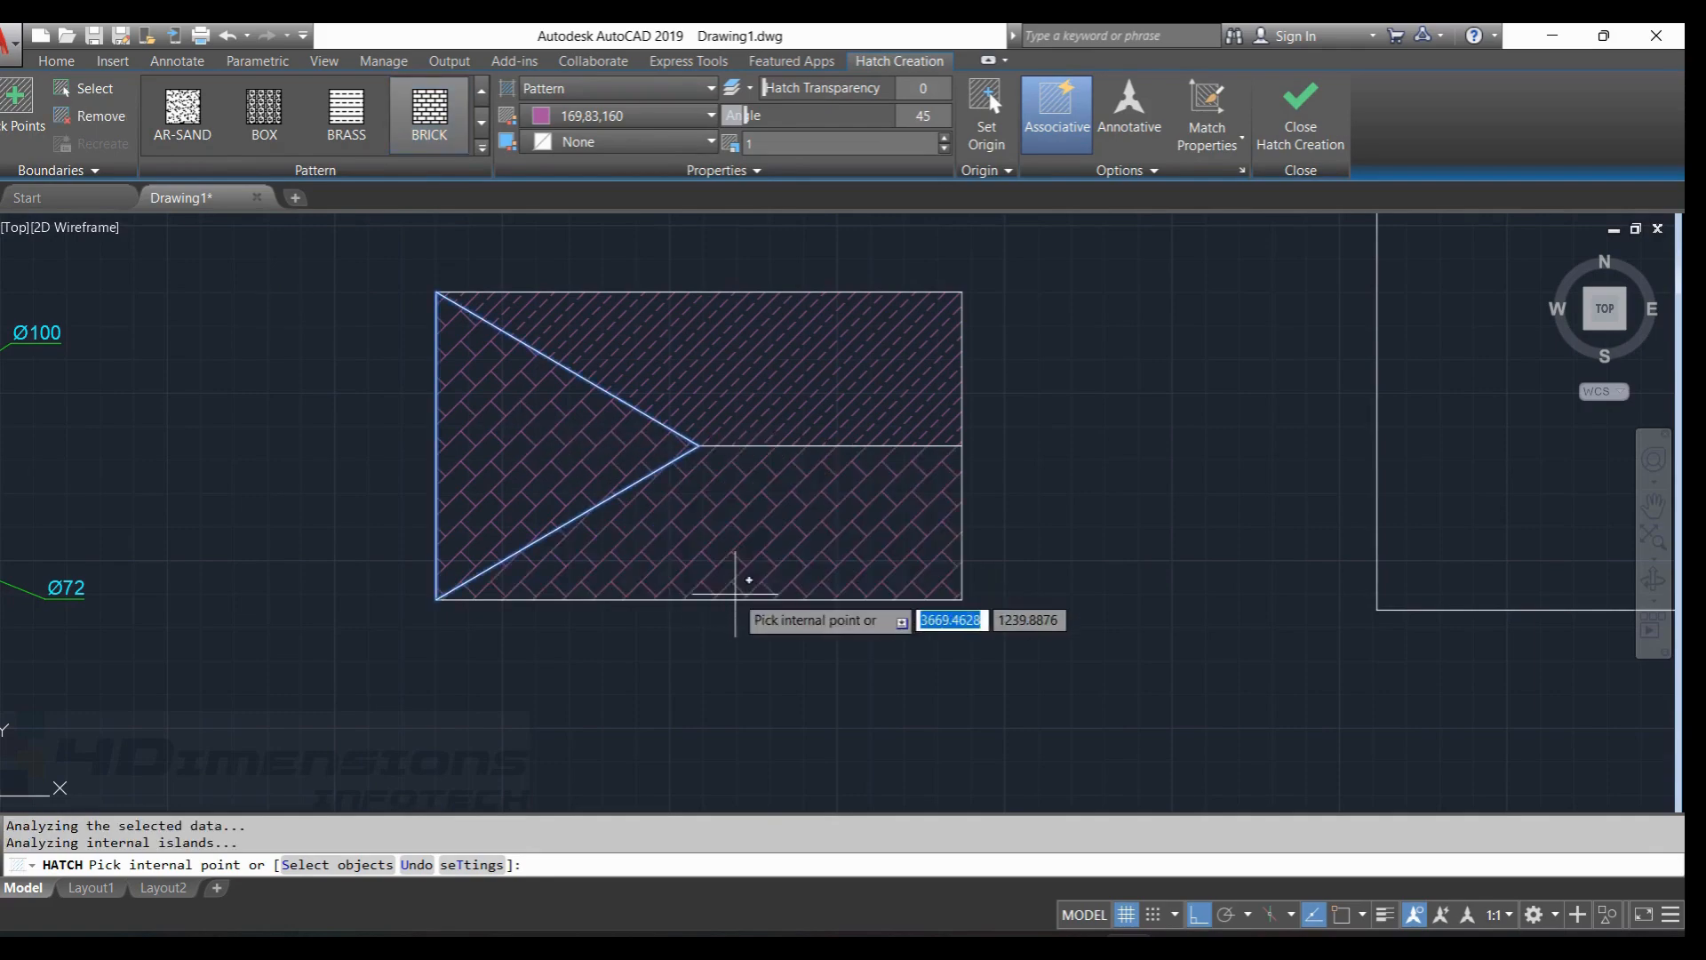
key("Escape")
key("Escape")
Change the triangle's BRICK hatch to colour 205,105,40 and rotate the pattern so its courses run horizontally.
left_click(536, 427)
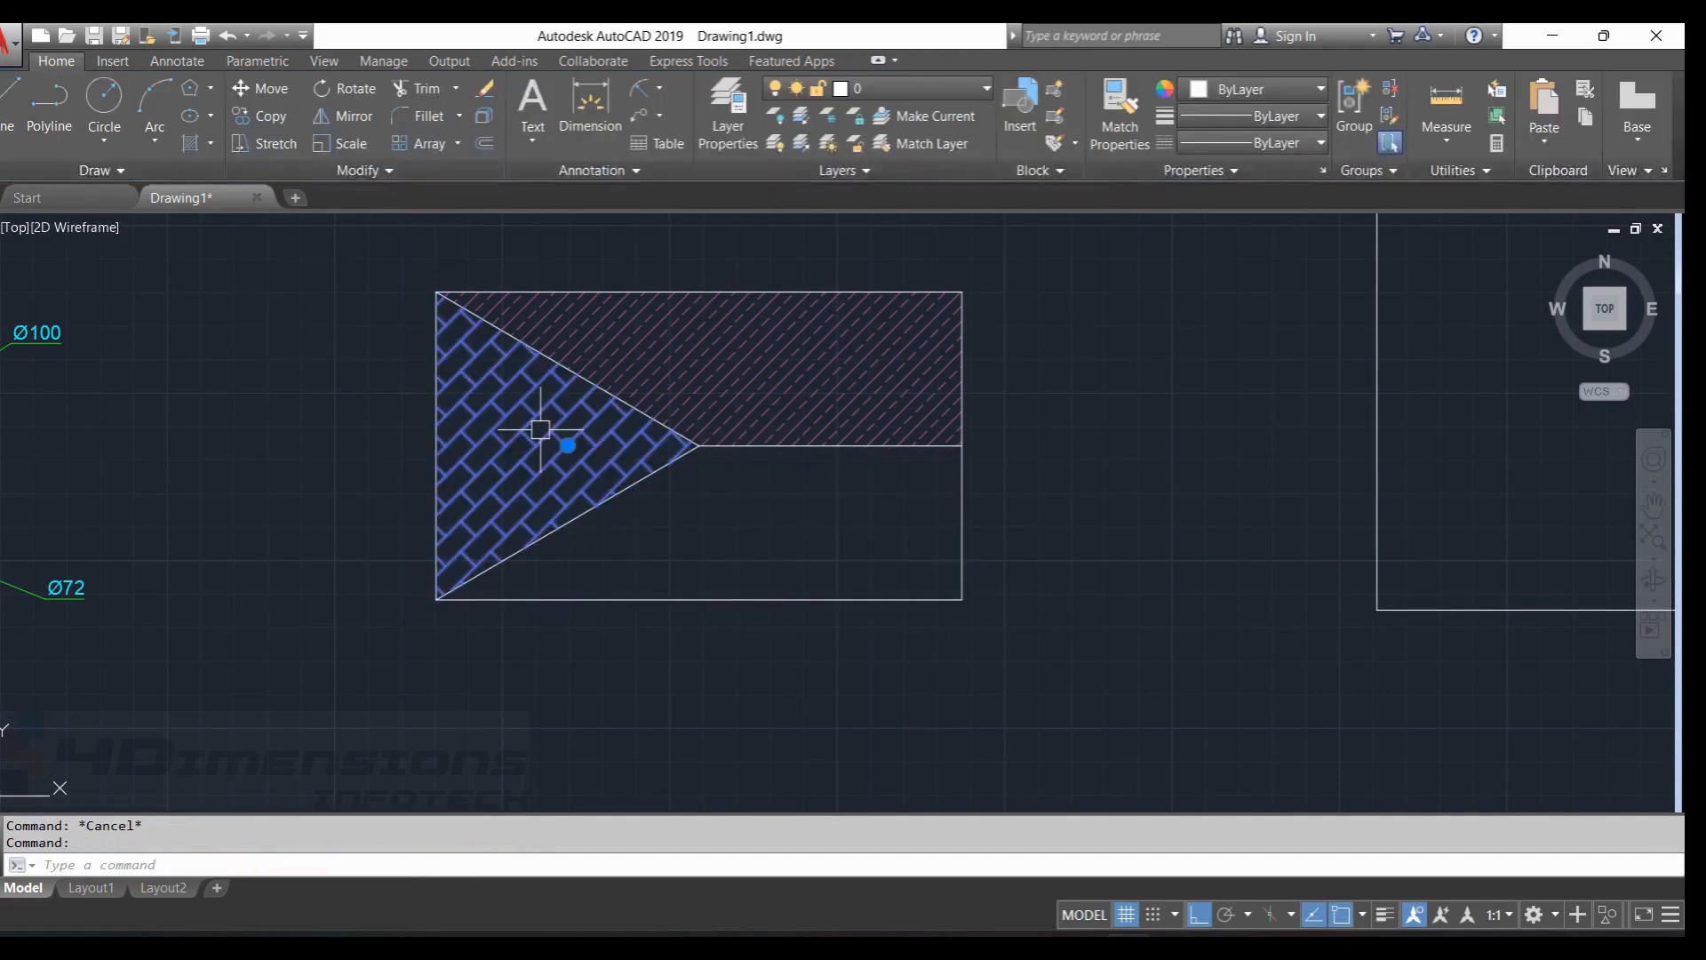
left_click(648, 122)
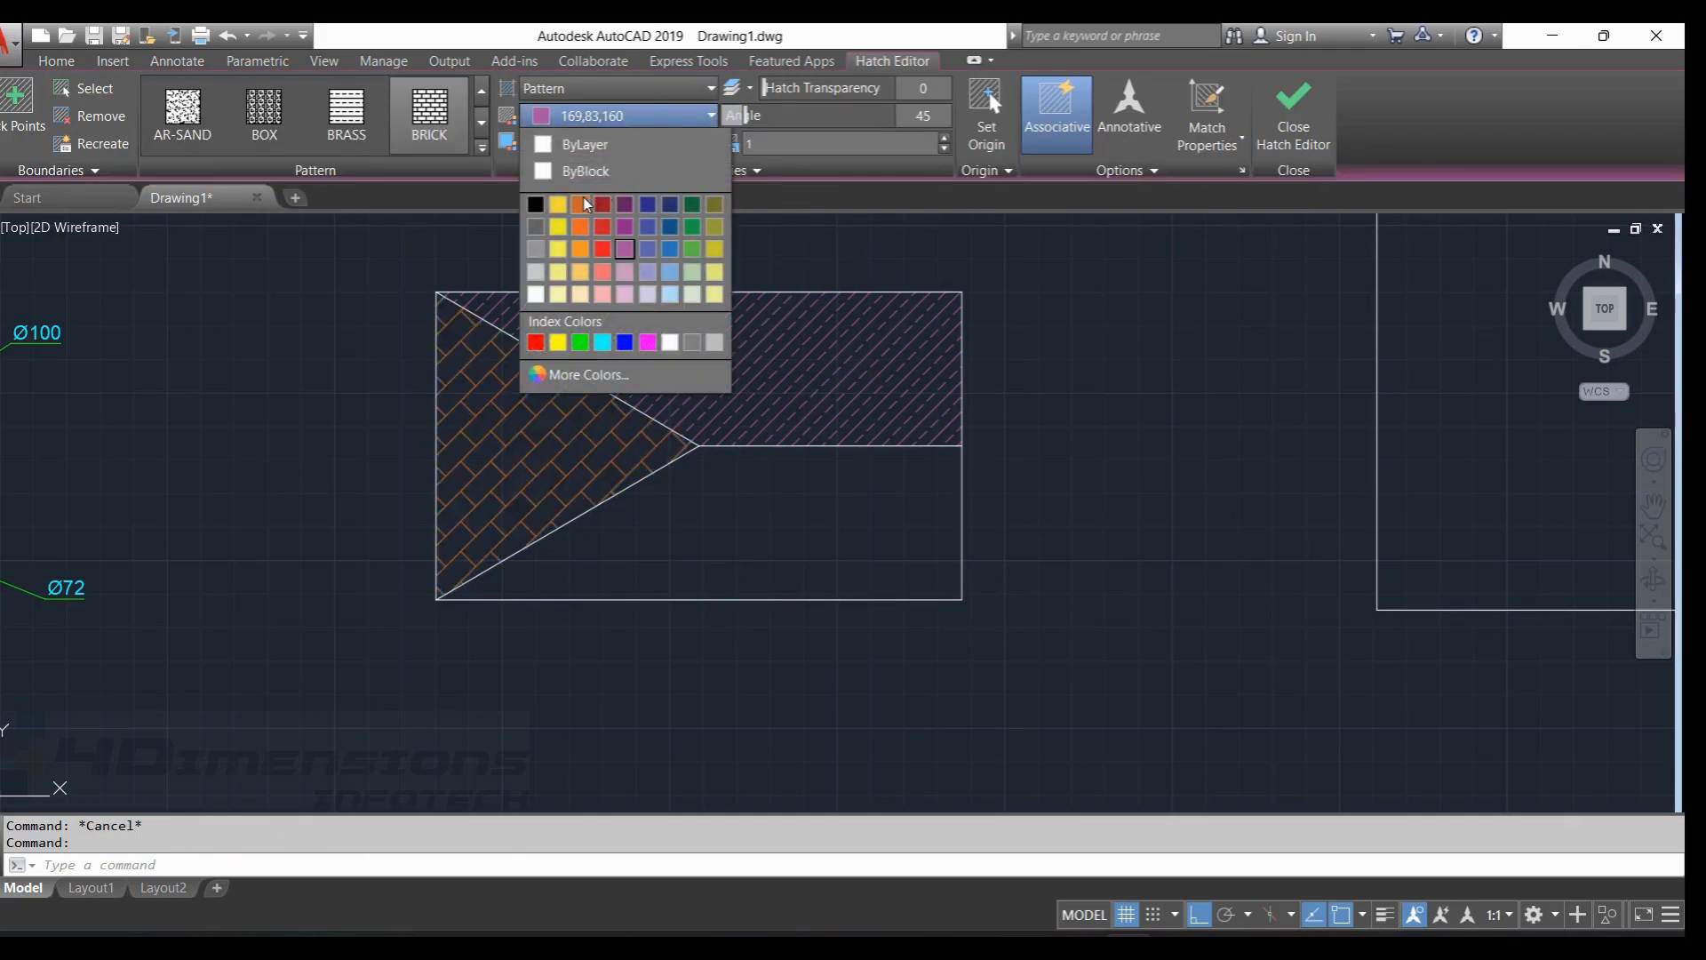
left_click(625, 249)
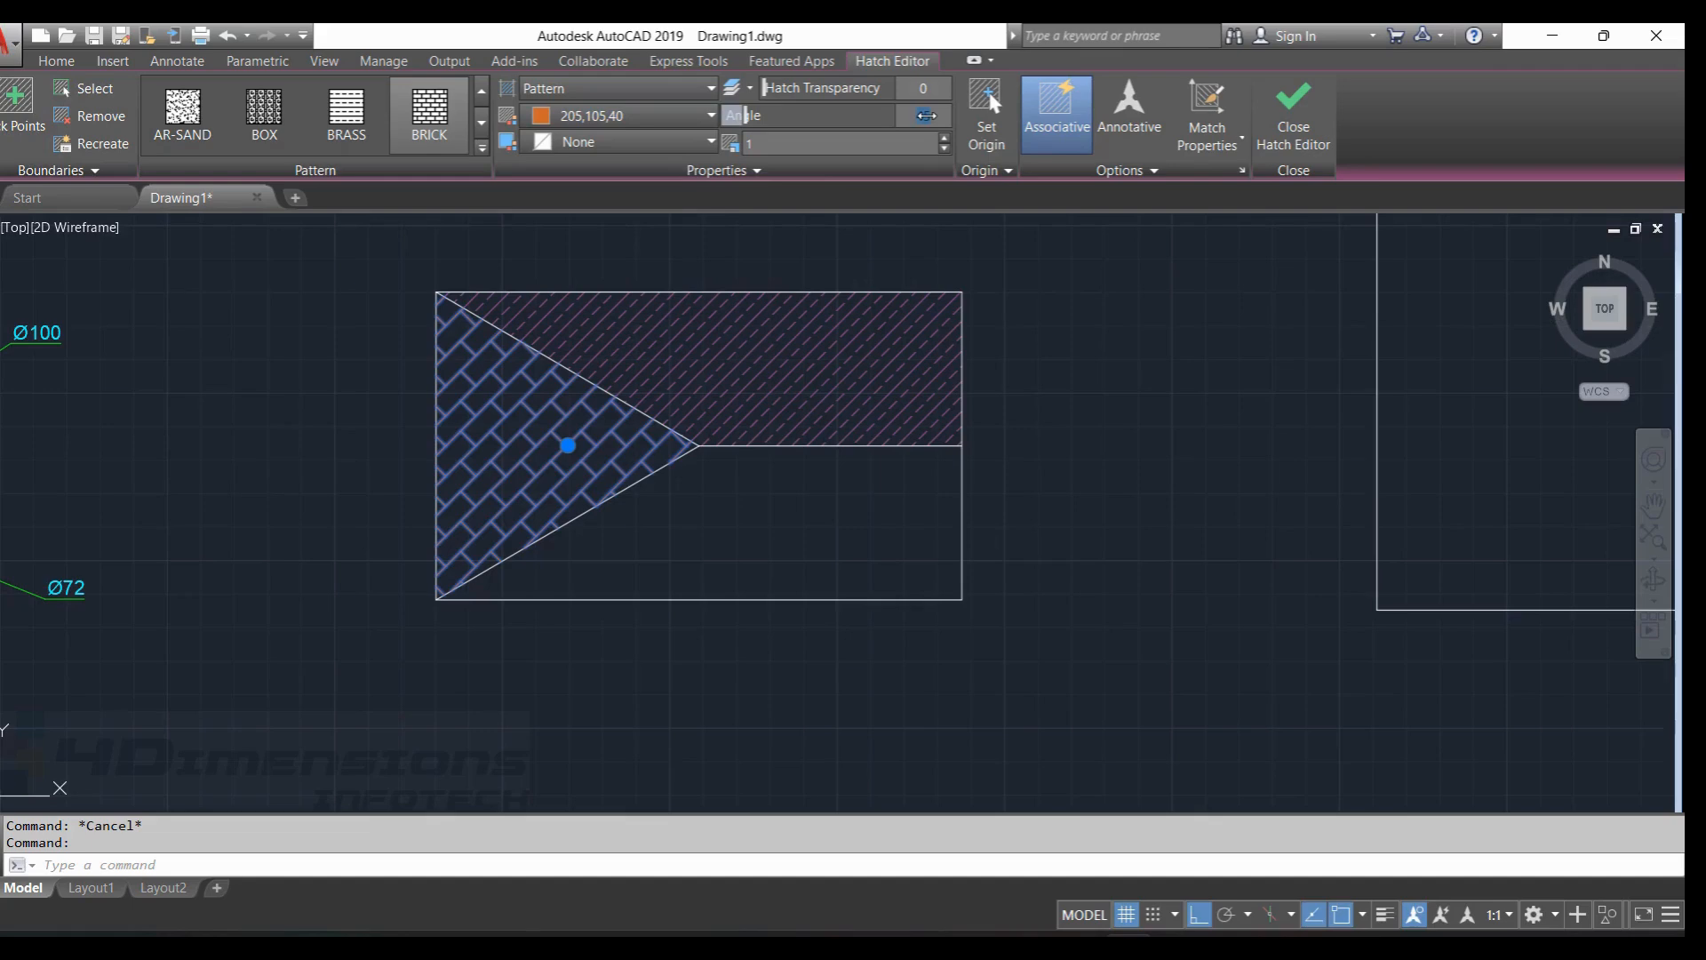
left_click(1294, 116)
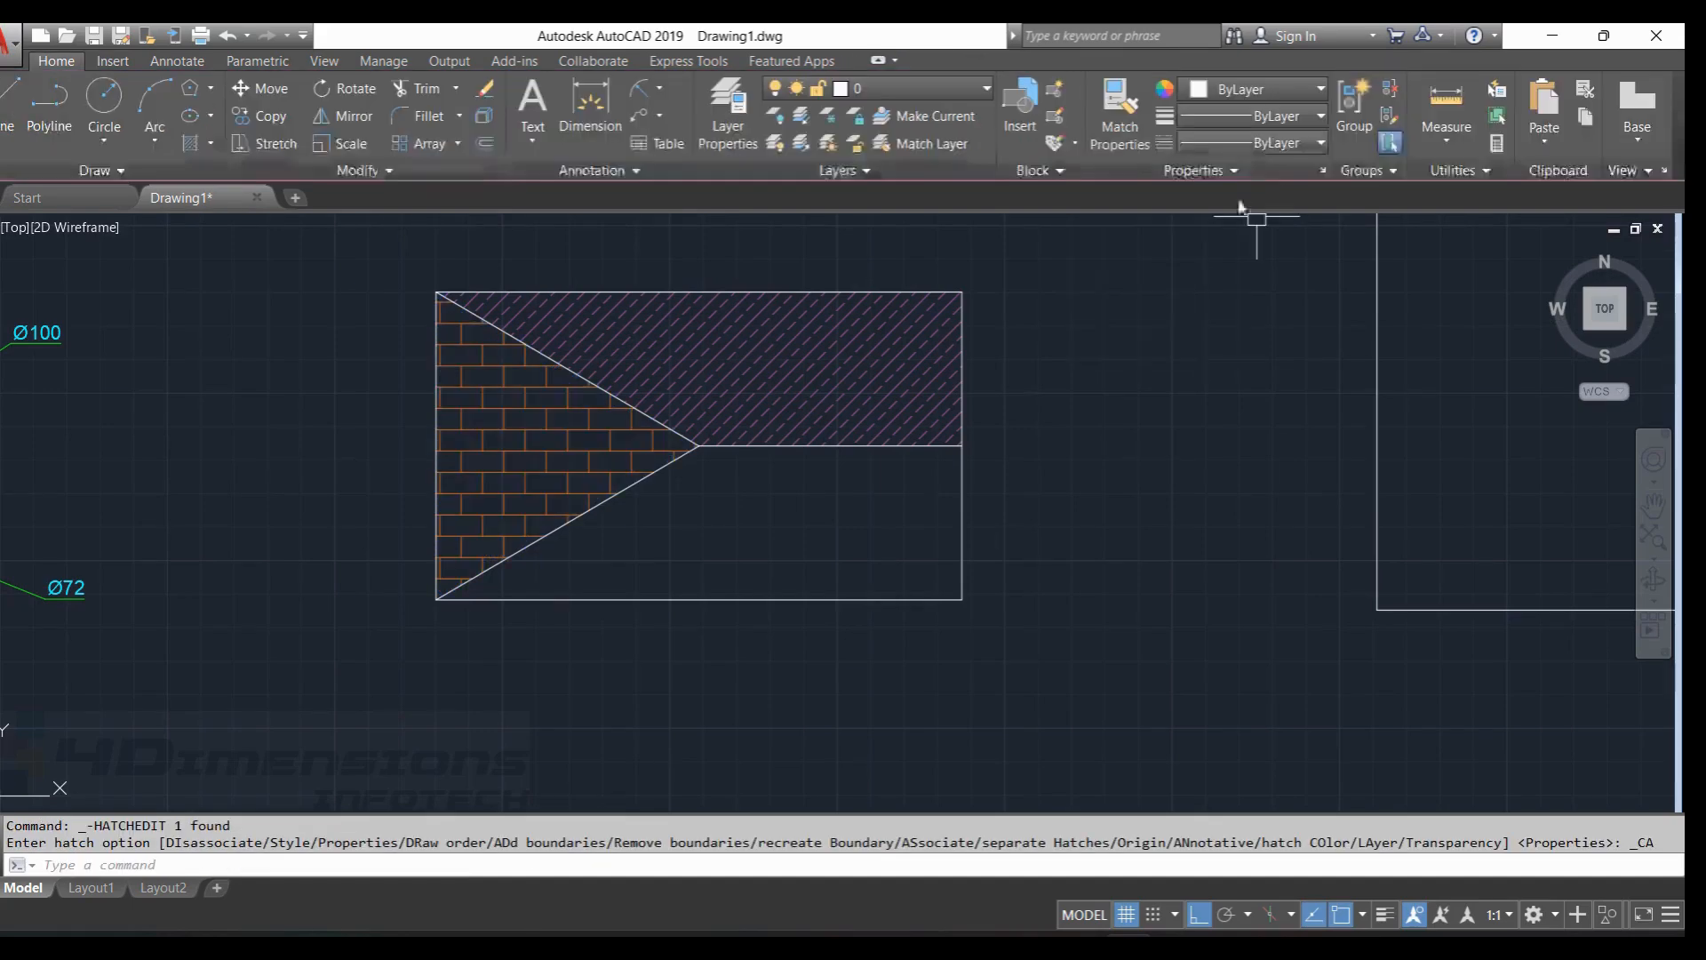
Examine the hatched rectangle and its outline to check which edges form one closed object.
scroll(764, 462, "down", 4)
middle_click_drag(751, 446, 729, 384)
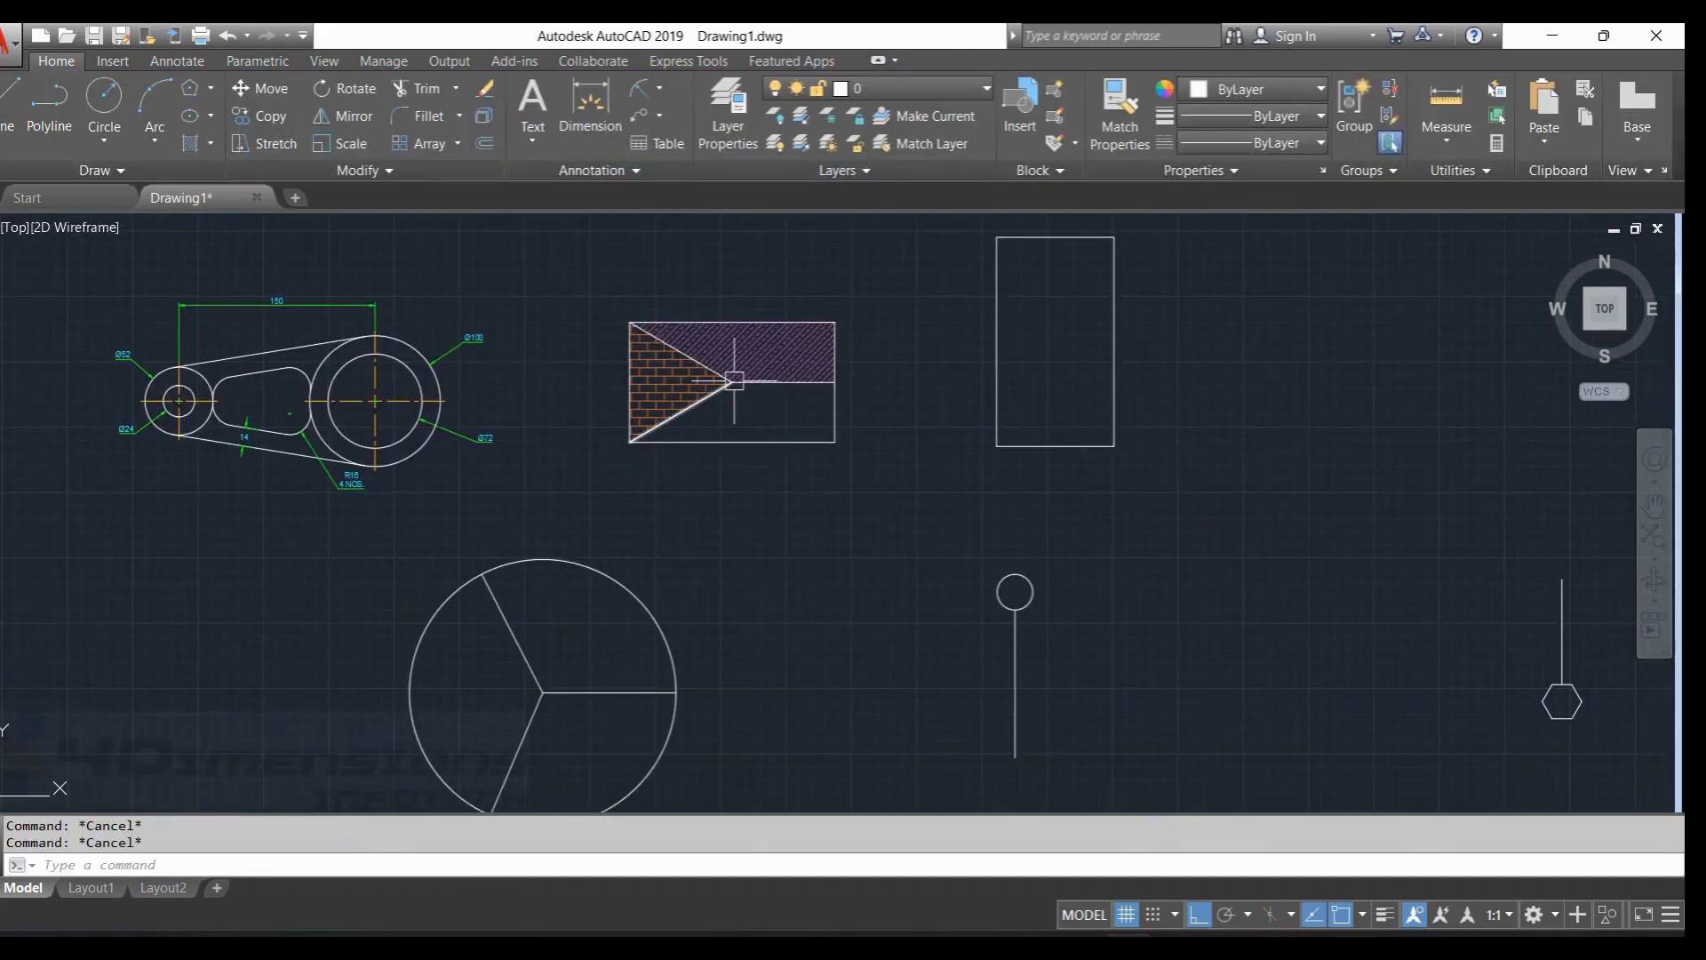
scroll(847, 399, "up", 2)
middle_click_drag(921, 407, 882, 448)
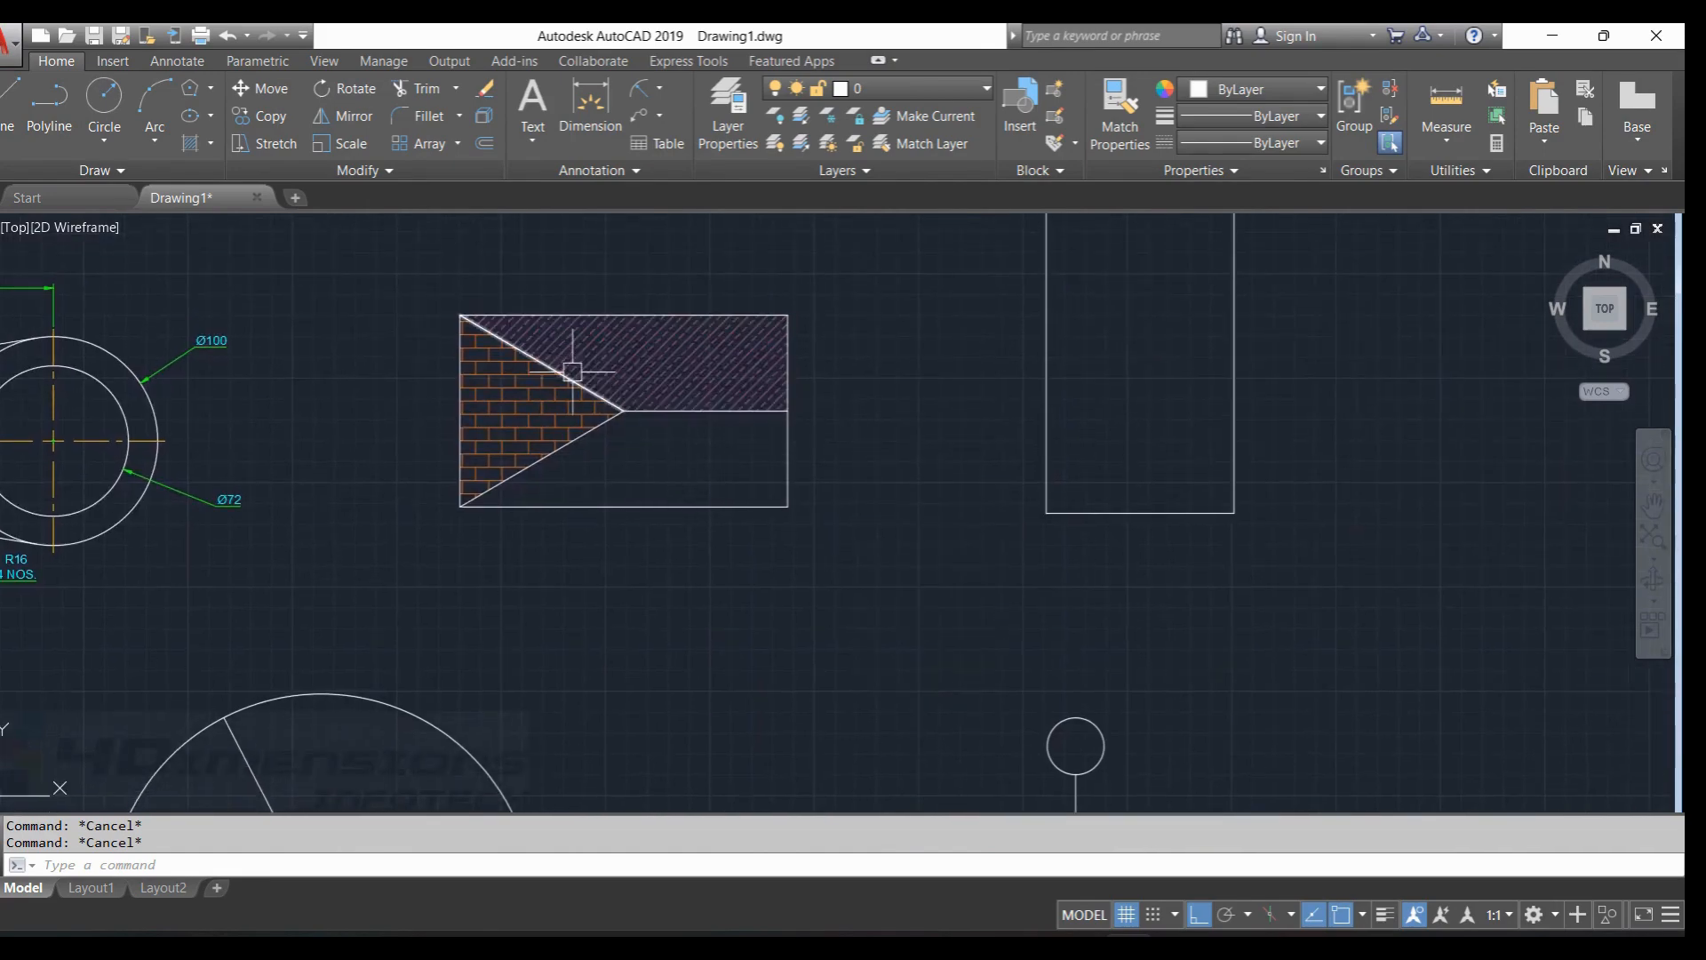
scroll(574, 377, "up", 2)
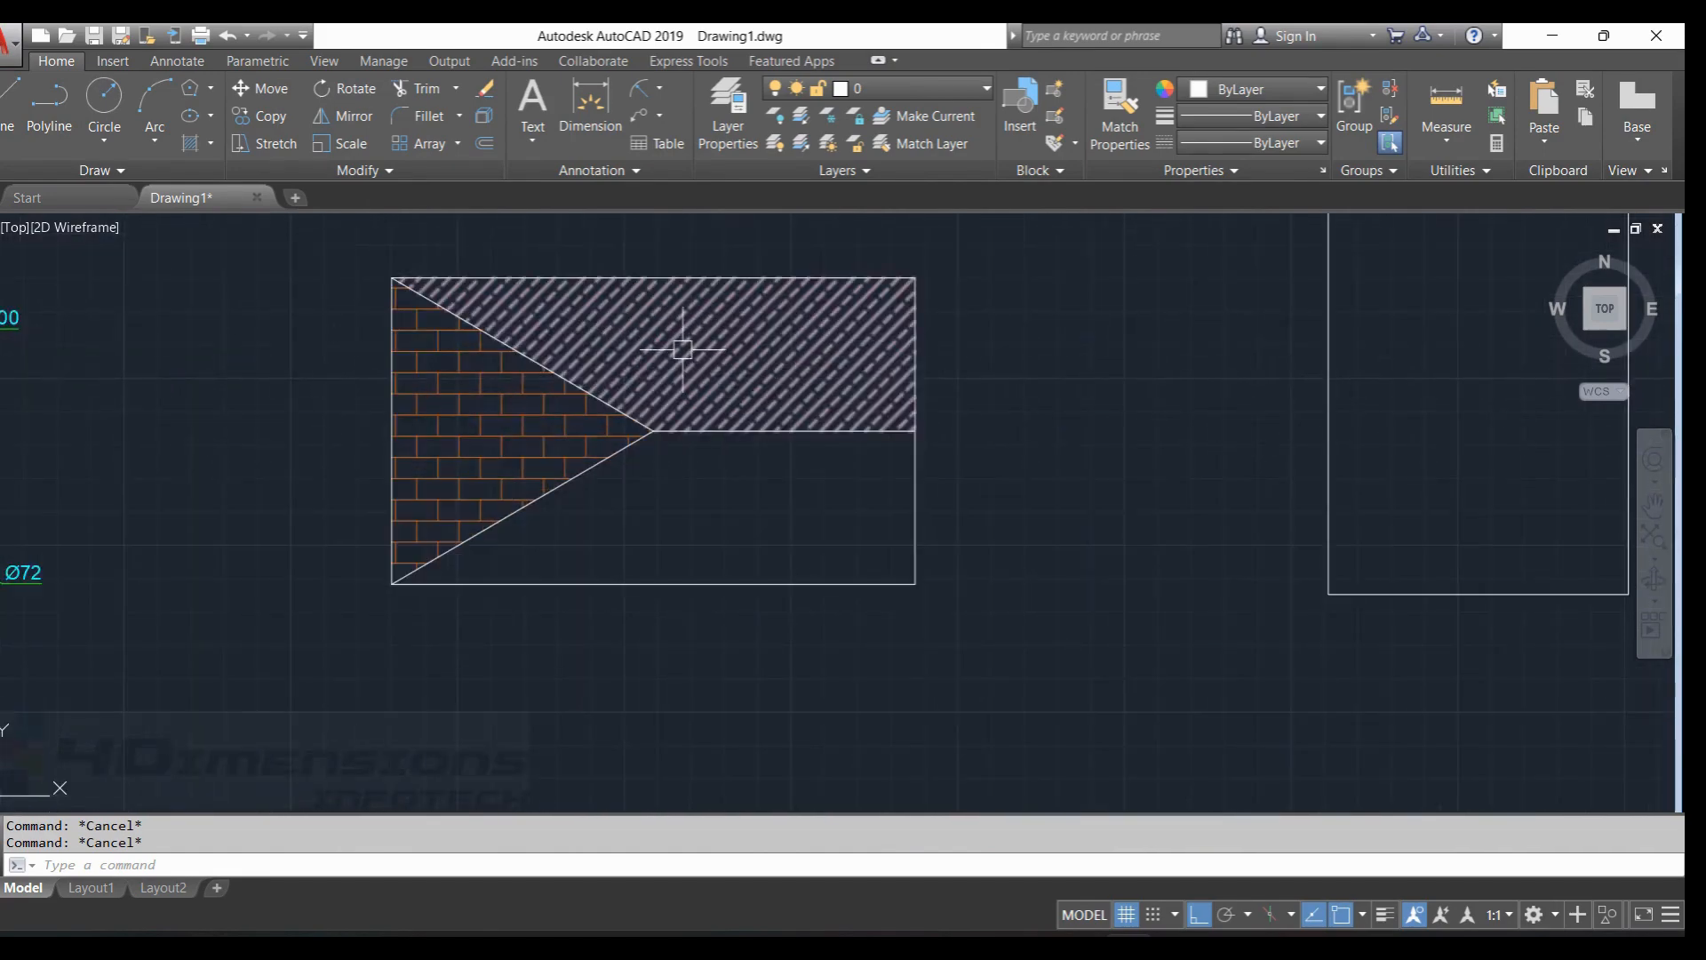
left_click(916, 407)
middle_click_drag(978, 426, 978, 438)
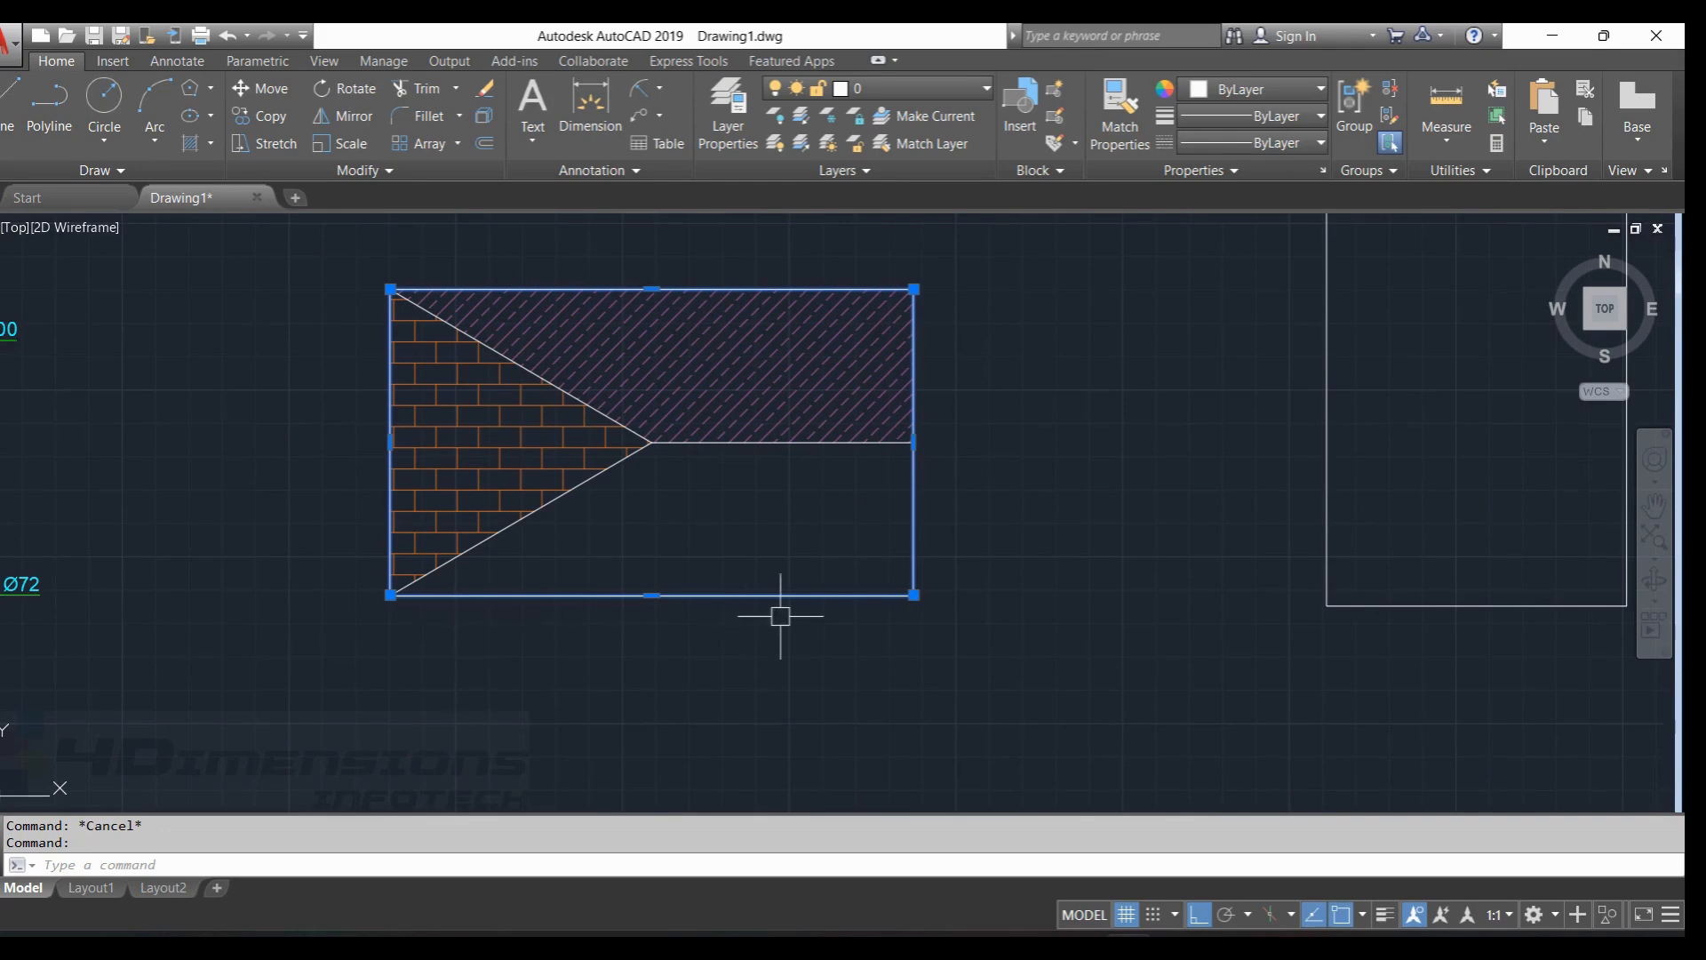
key("Escape")
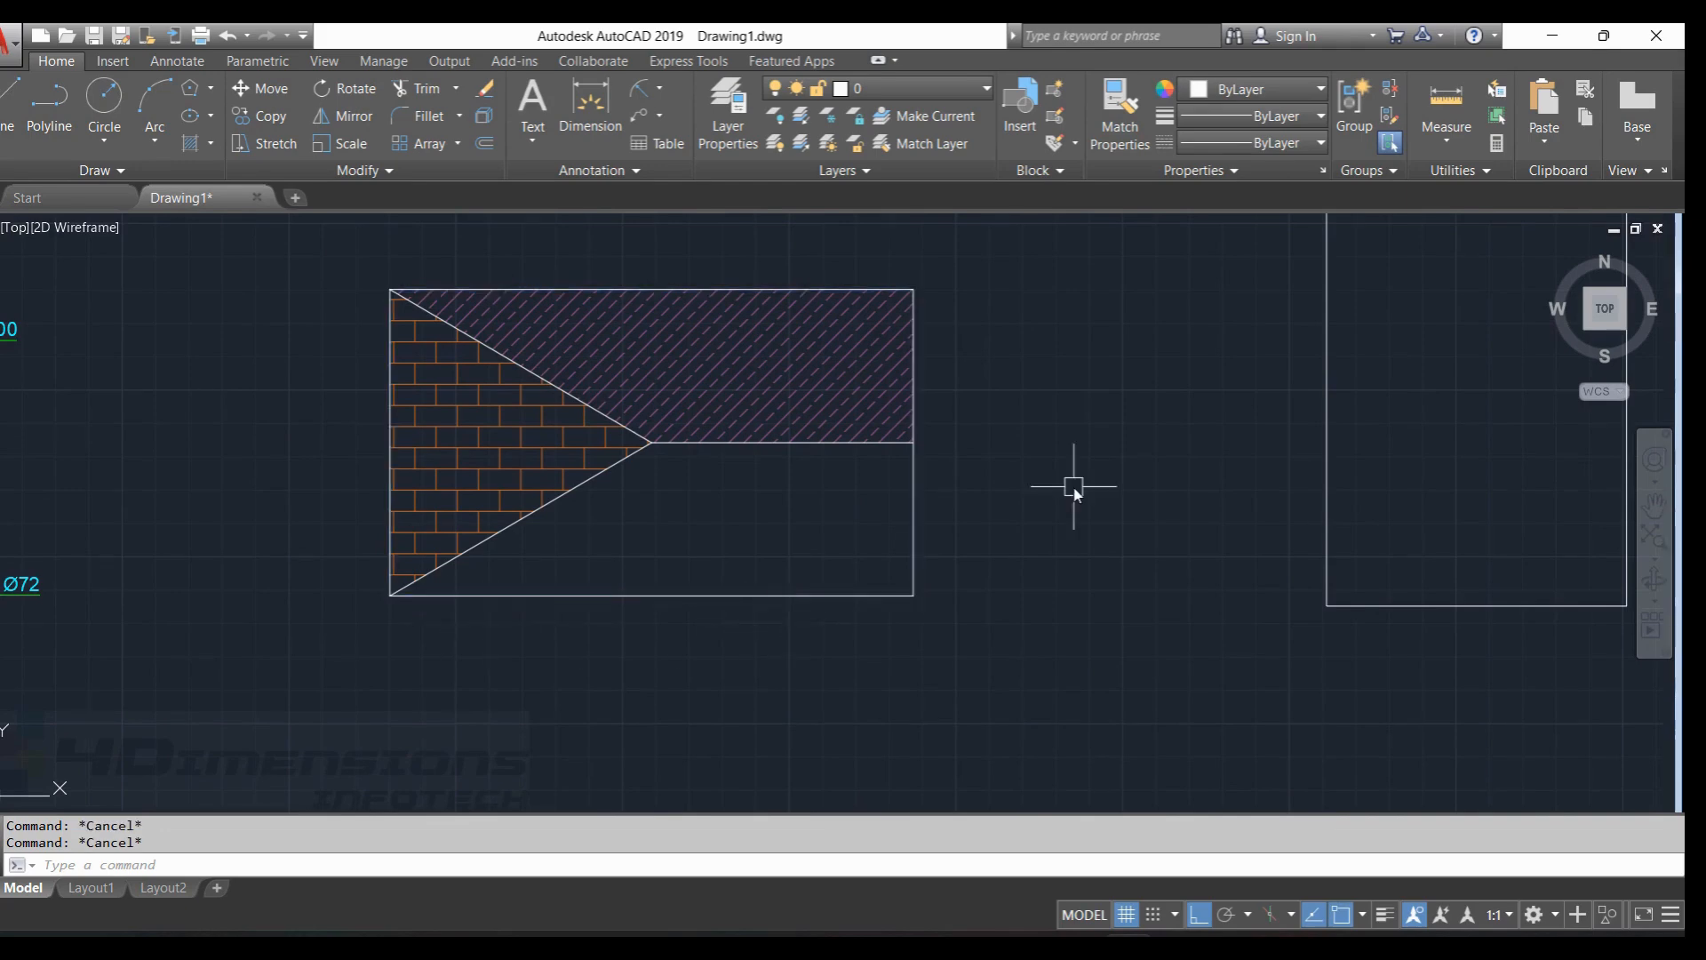
Hatch the whole rectangle by selecting its outline as the boundary object, using hatch colour 241,235,31.
type("h")
key("Return")
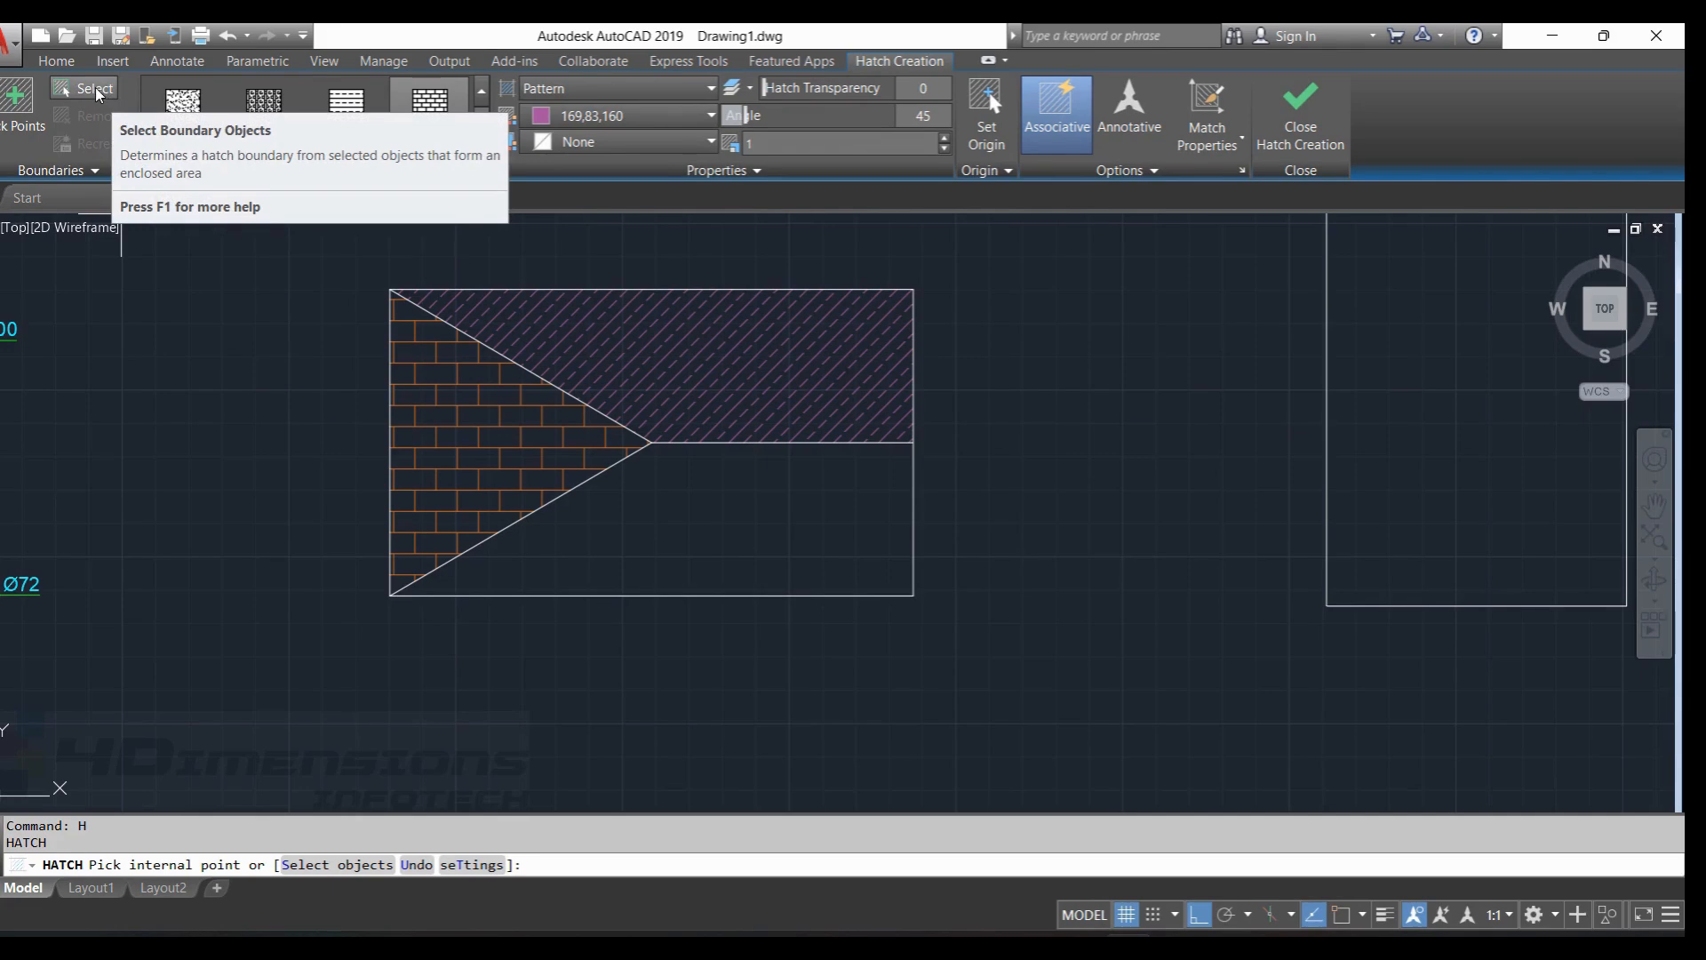
left_click(97, 92)
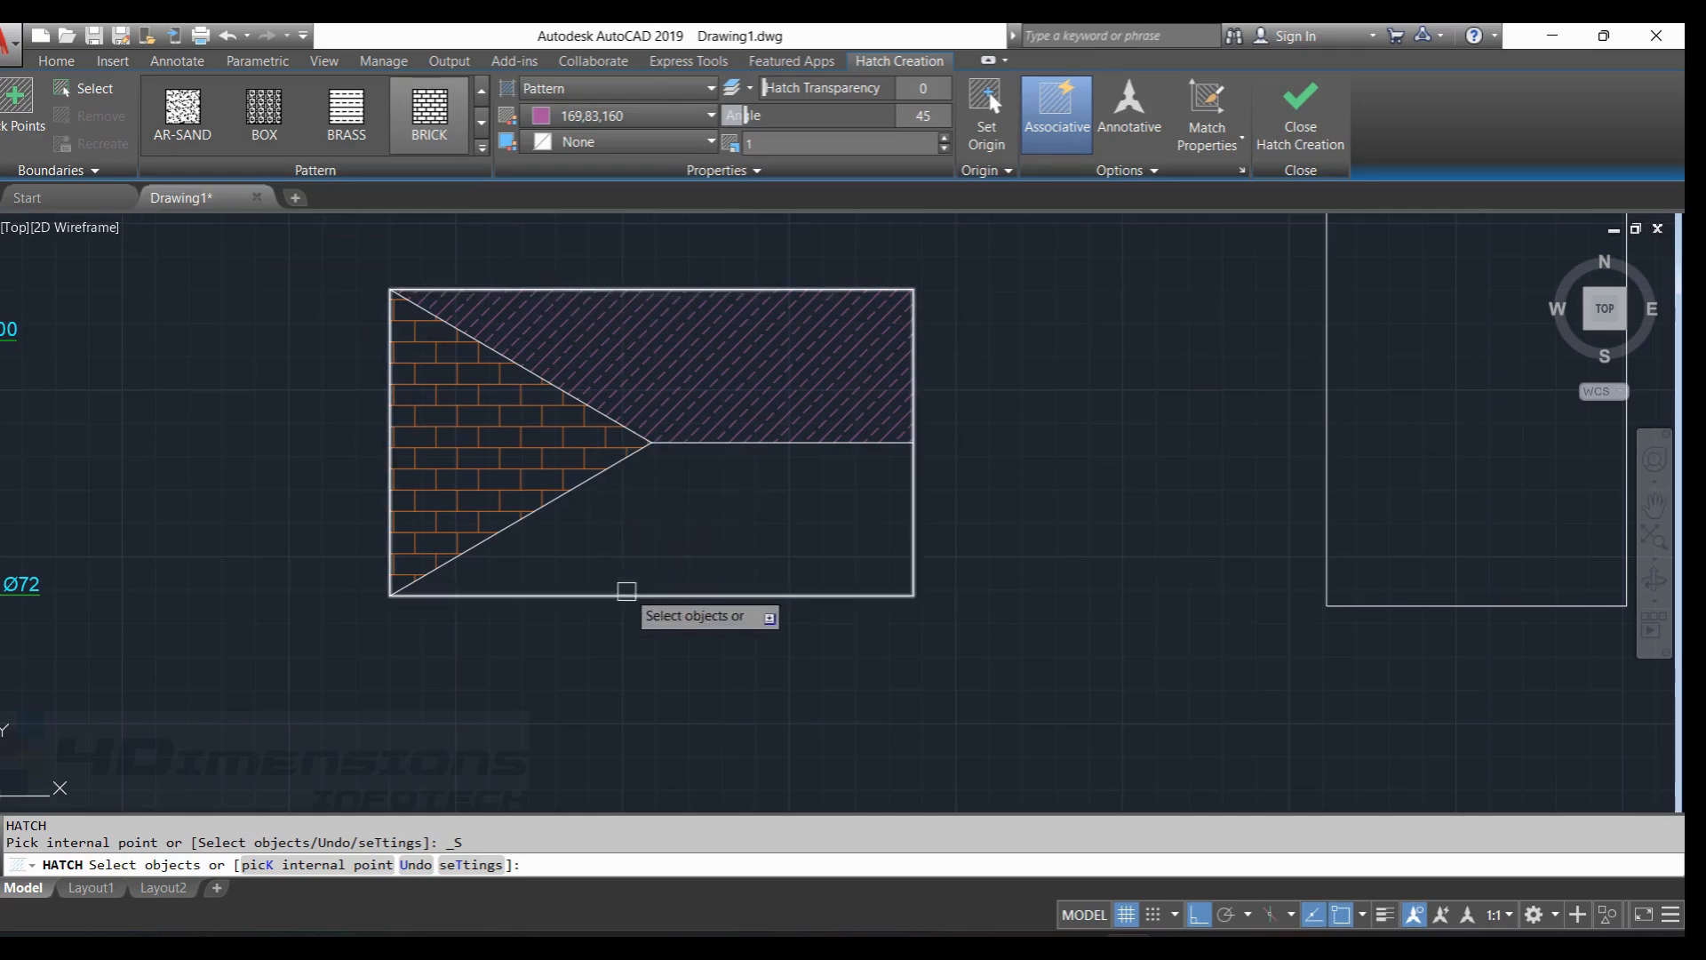
left_click(623, 594)
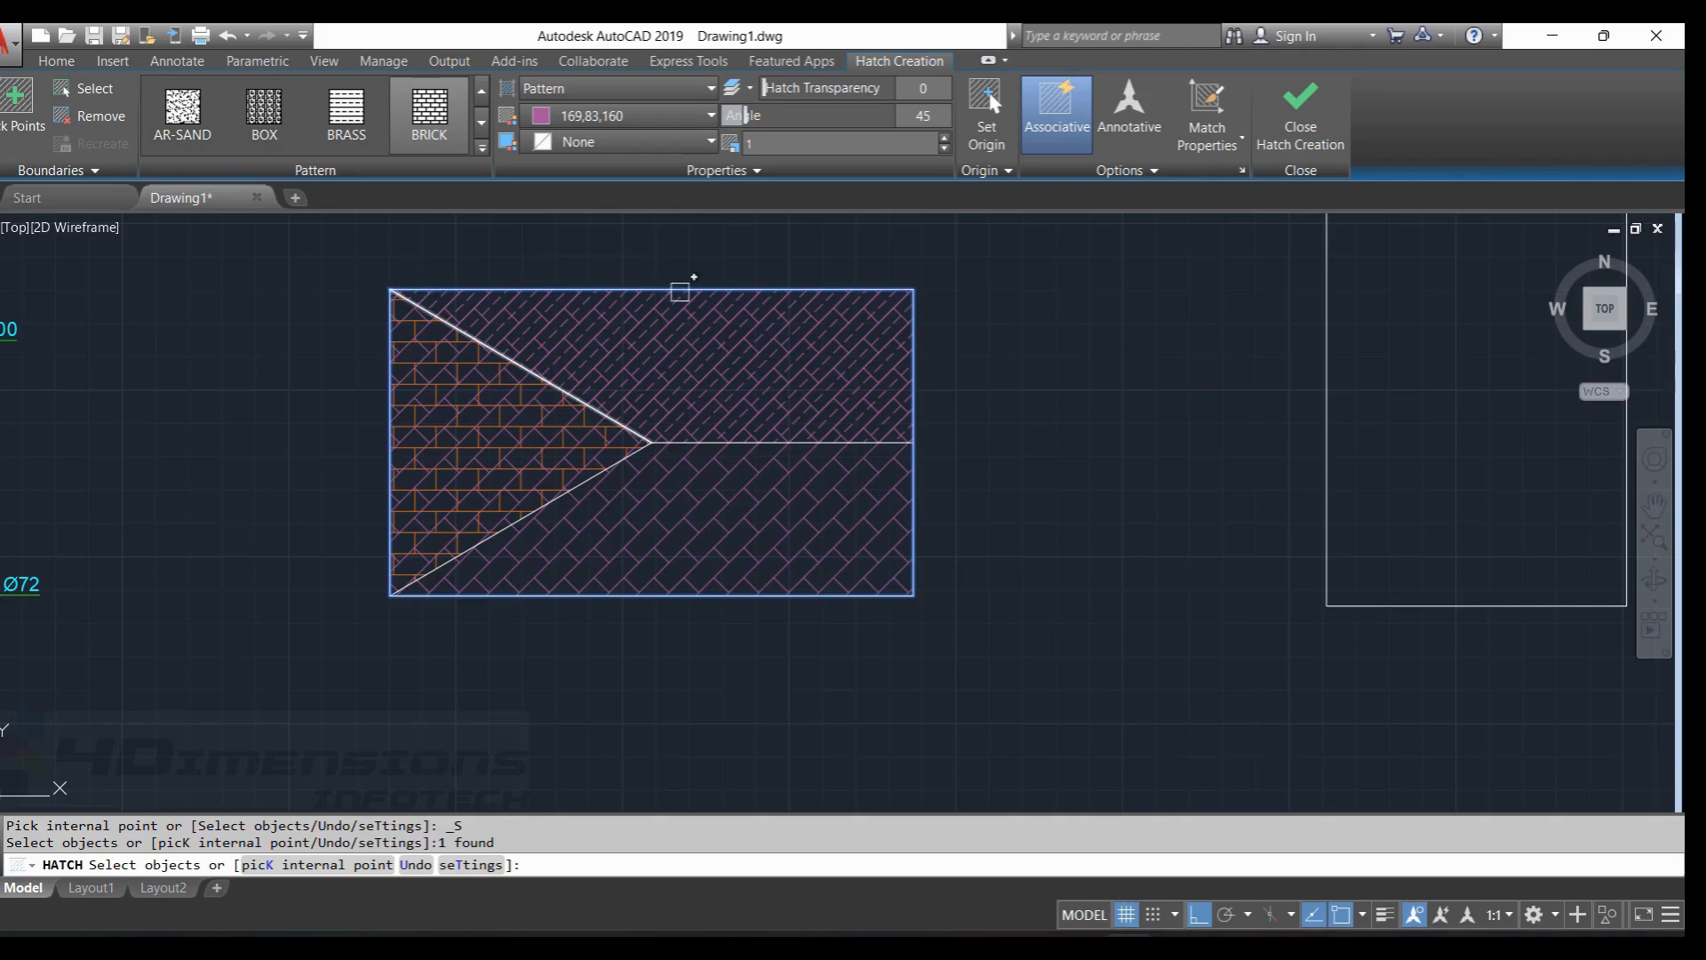
left_click(622, 115)
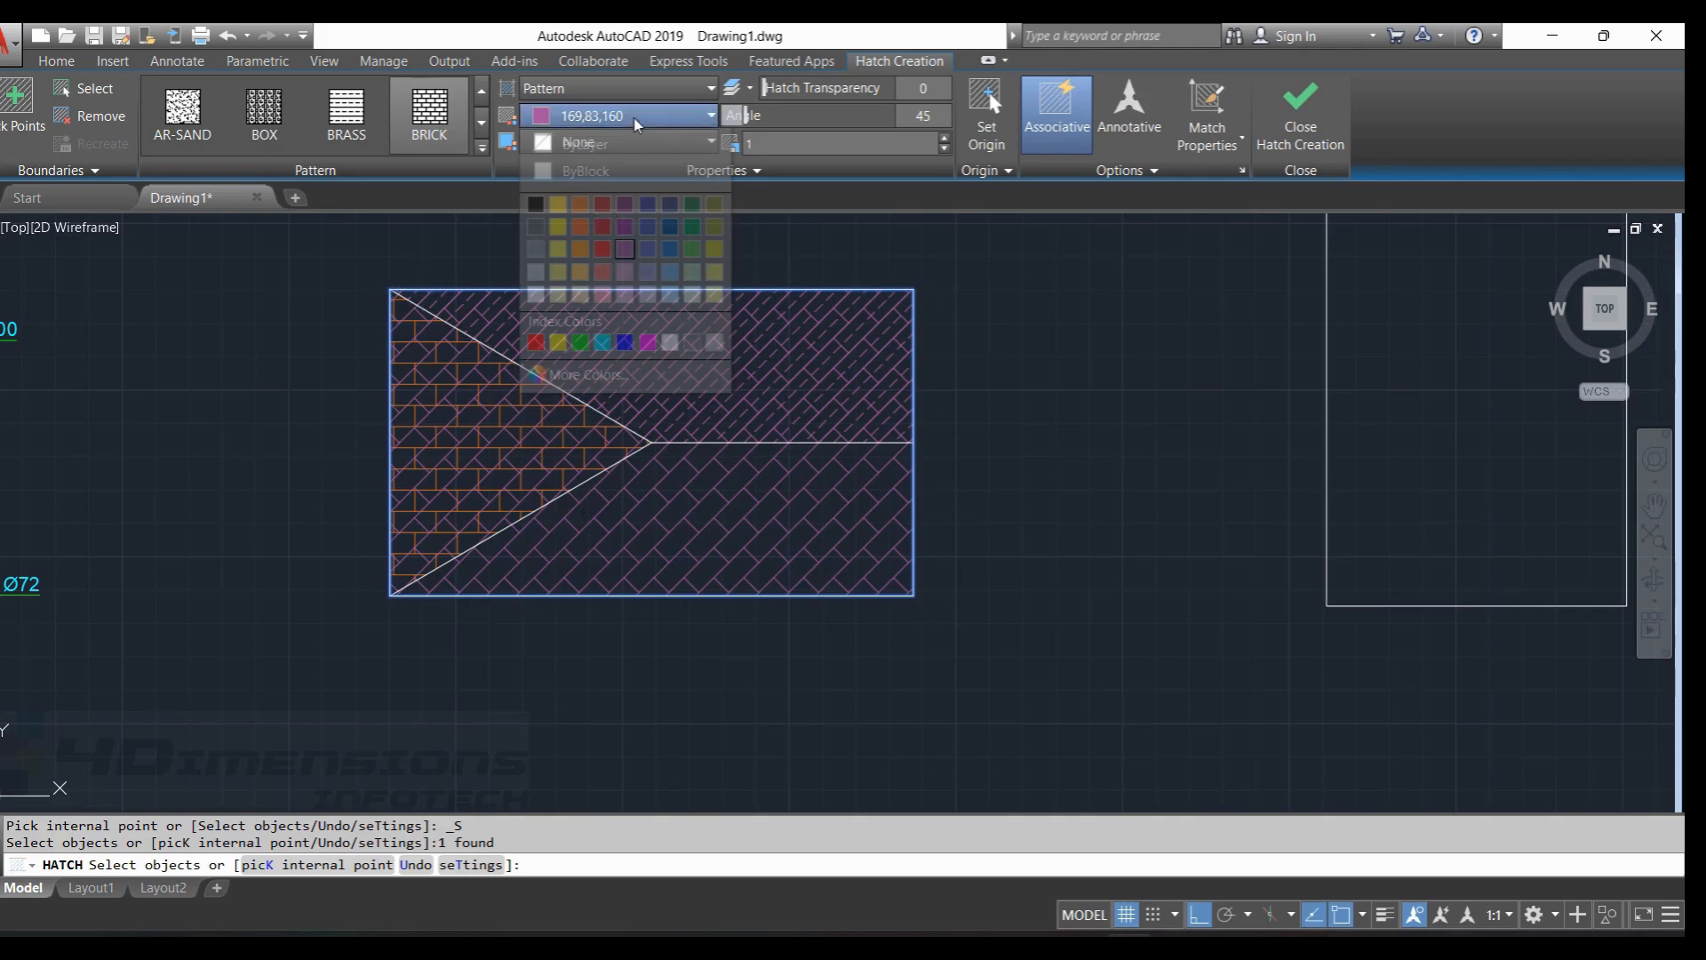
left_click(559, 227)
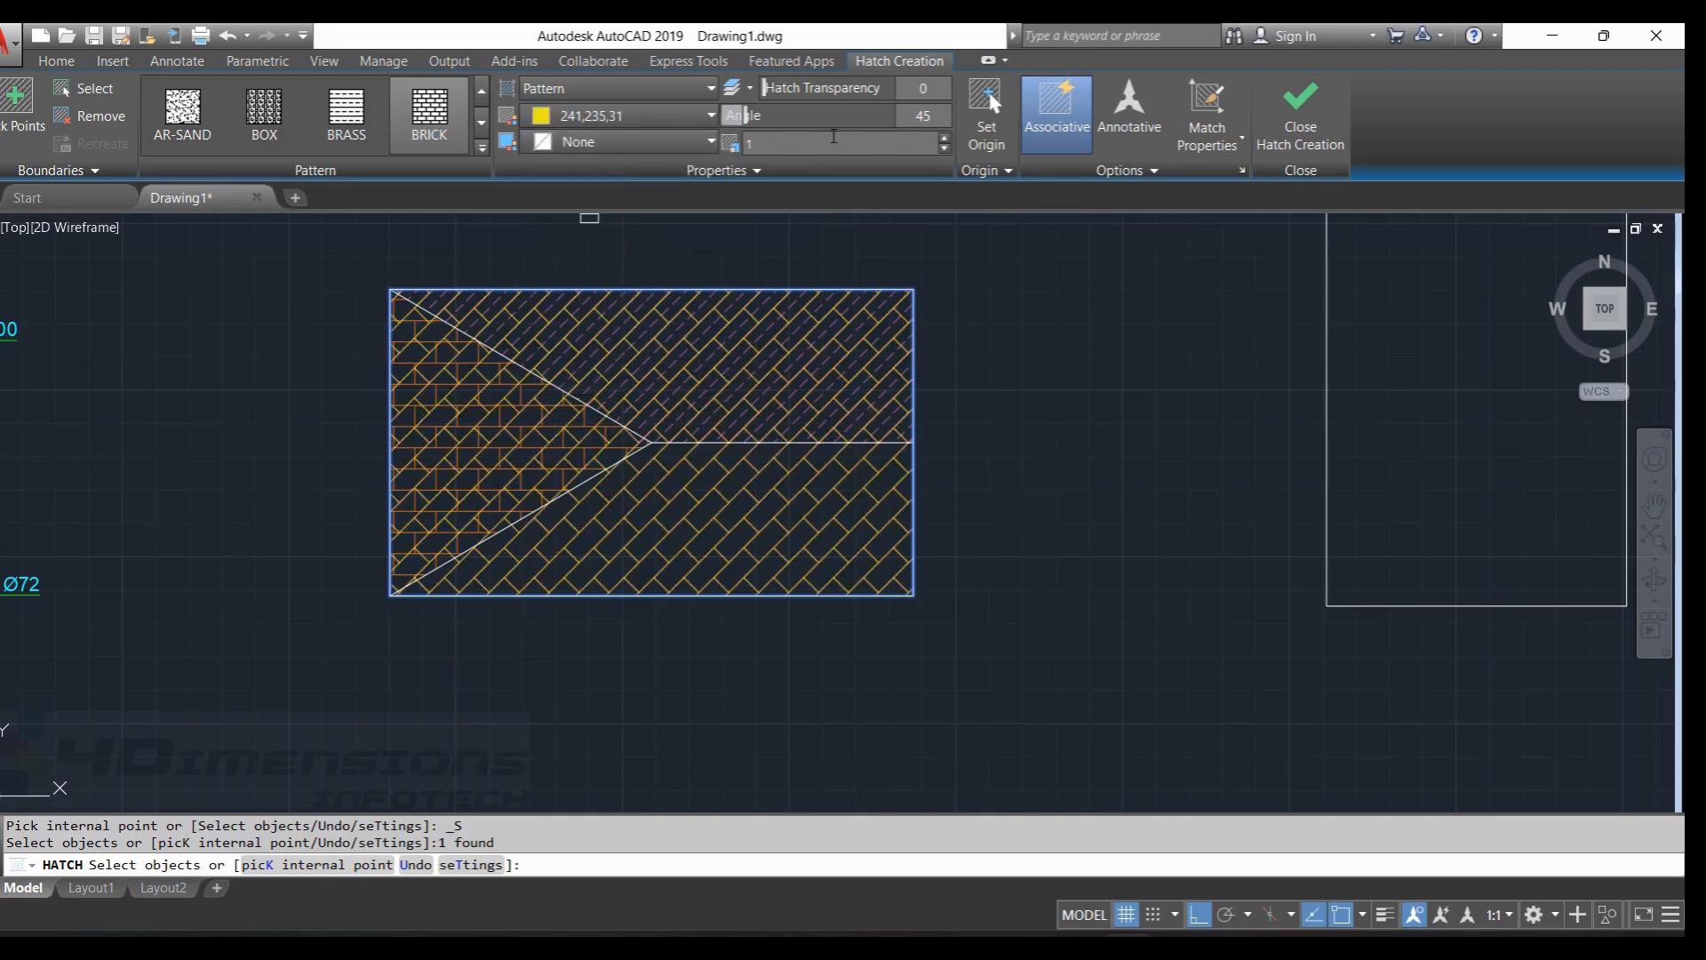
Change the whole-rectangle hatch to the AR-SAND pattern and set its scale to 0.5.
left_click(190, 125)
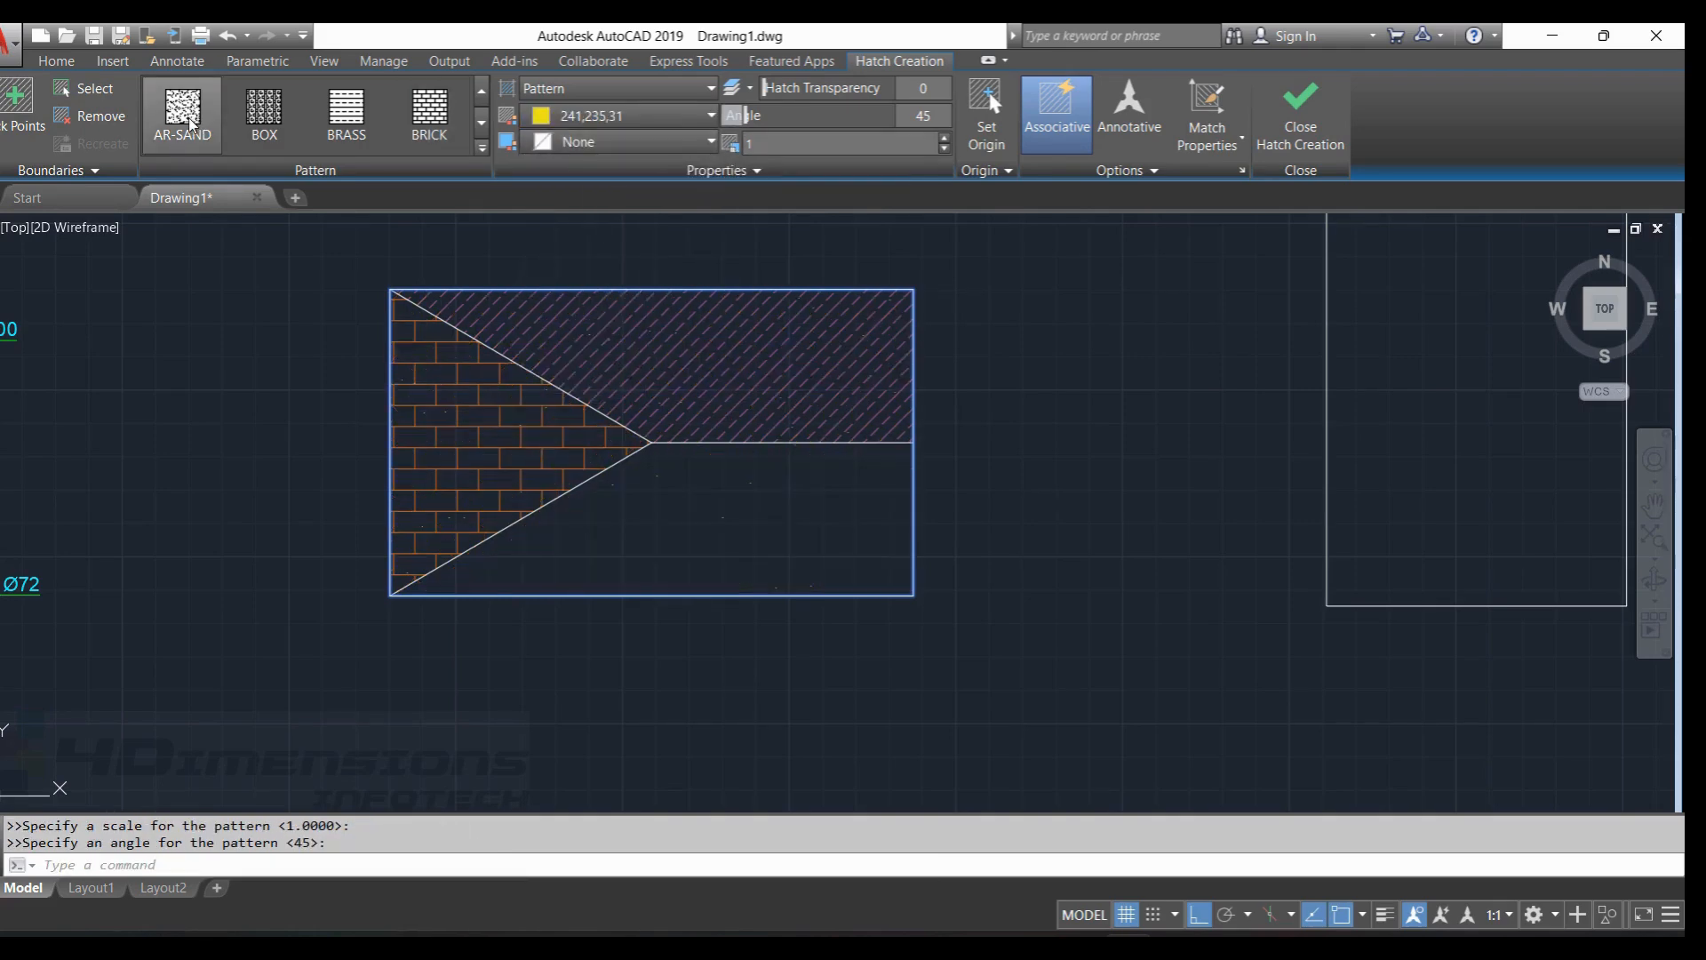
left_click(771, 144)
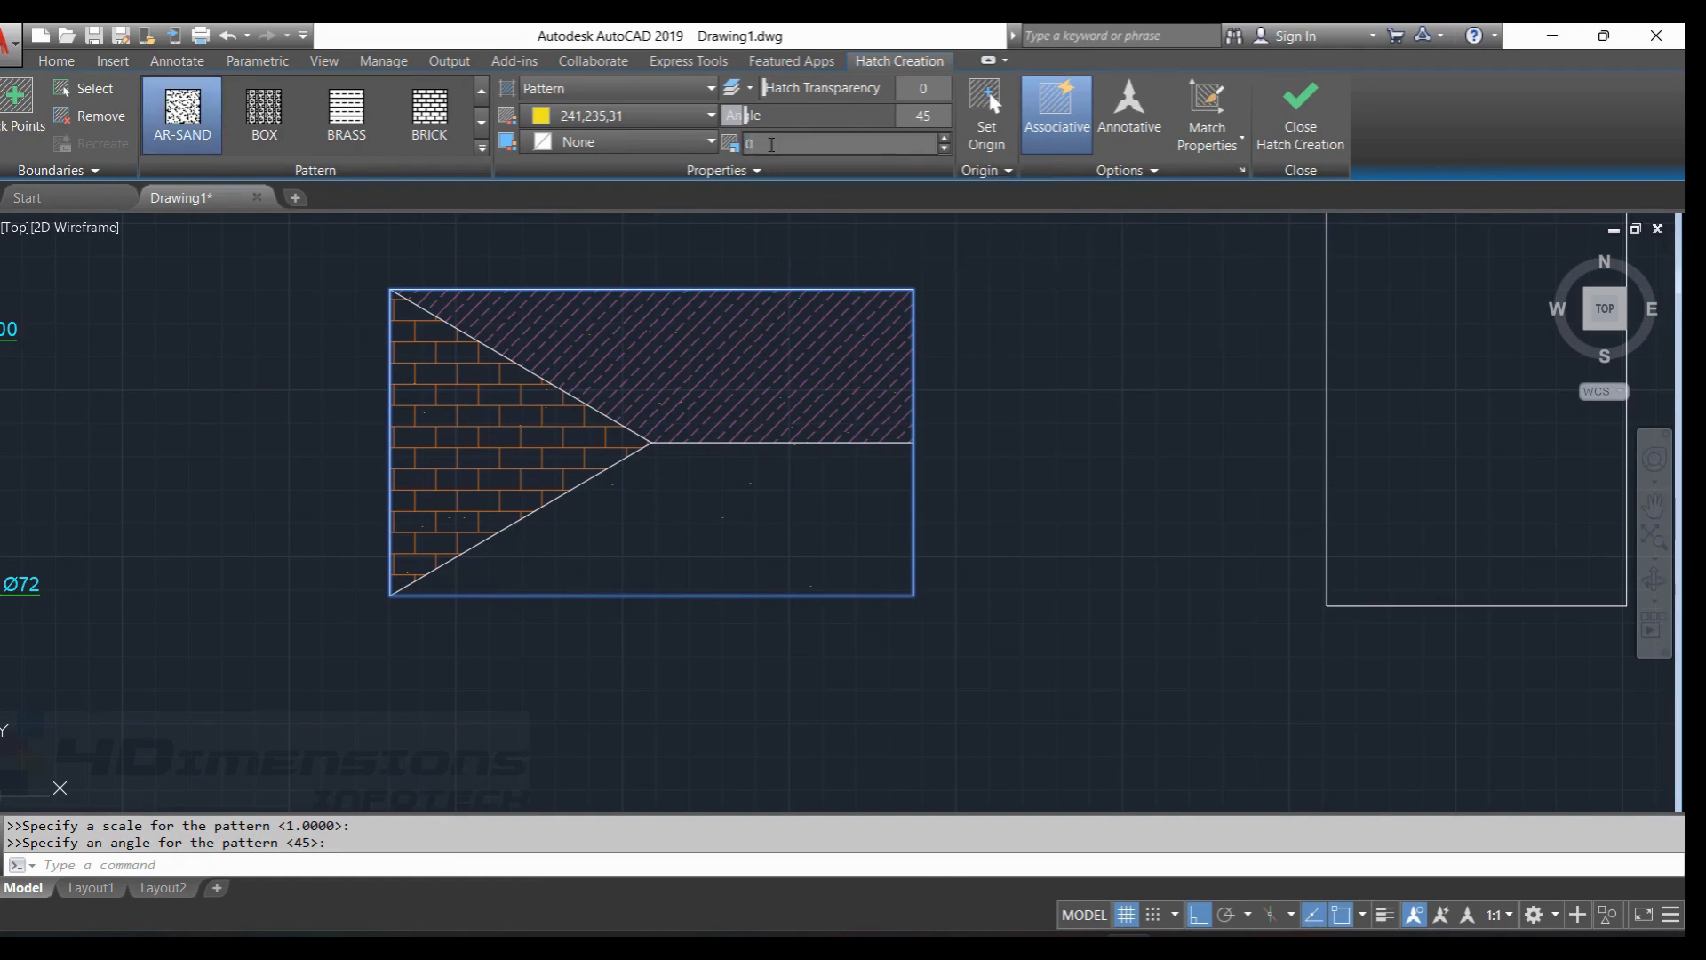
type("0.5")
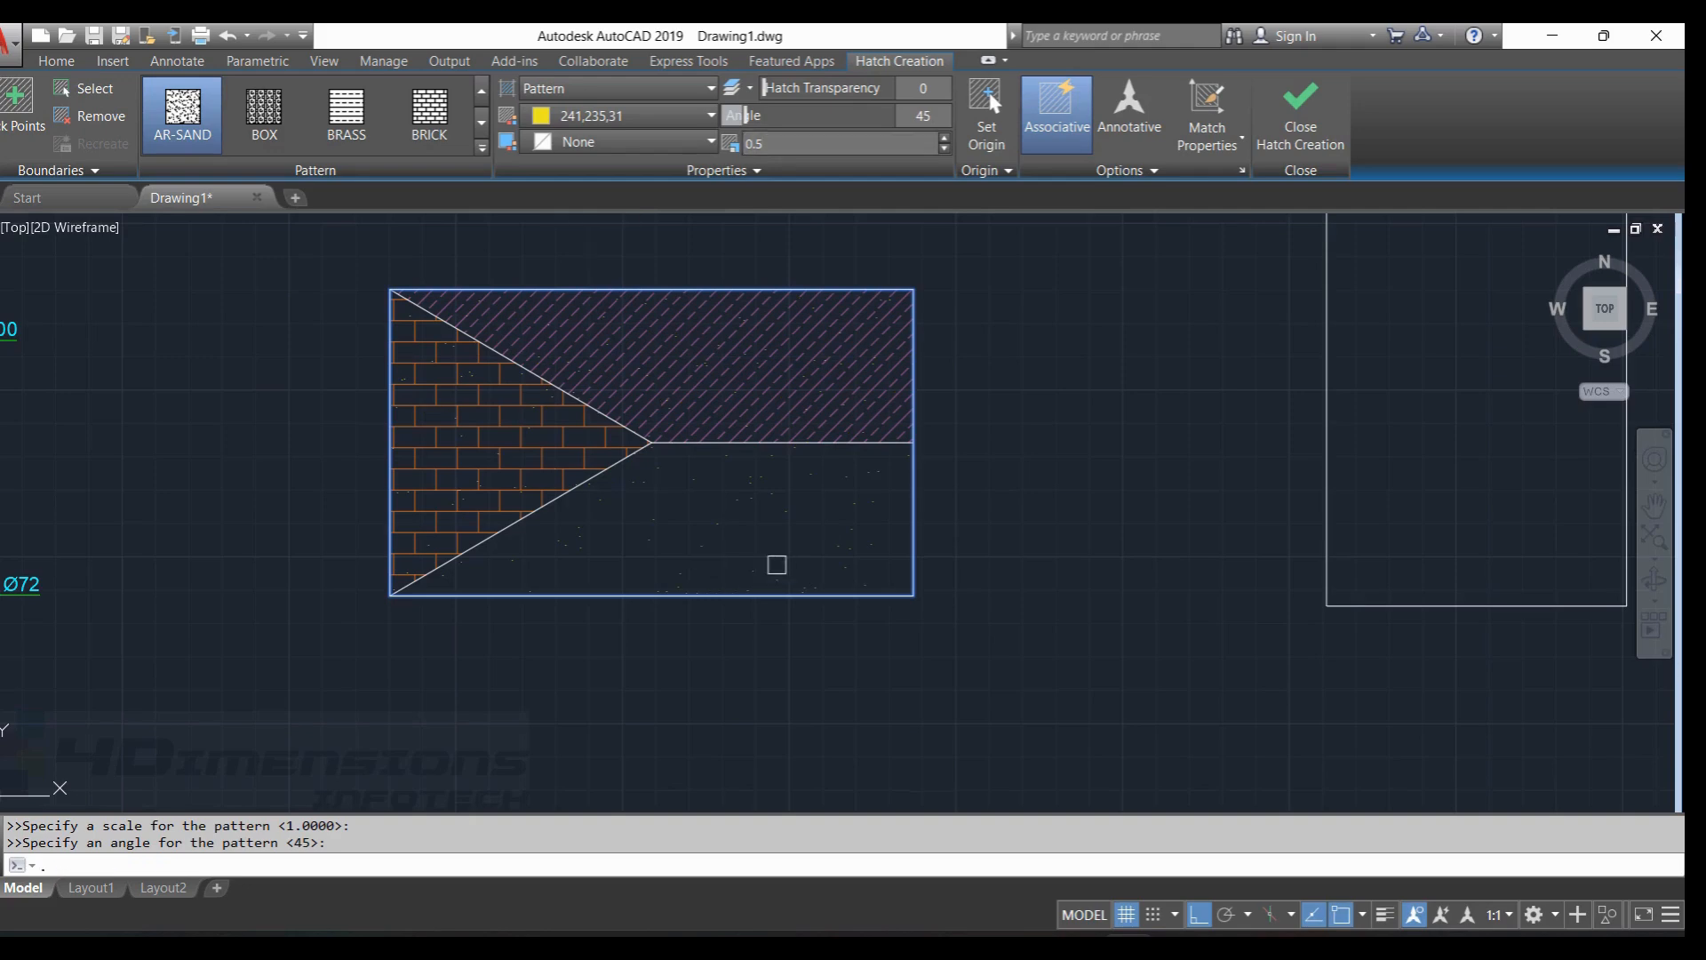
scroll(778, 563, "up", 4)
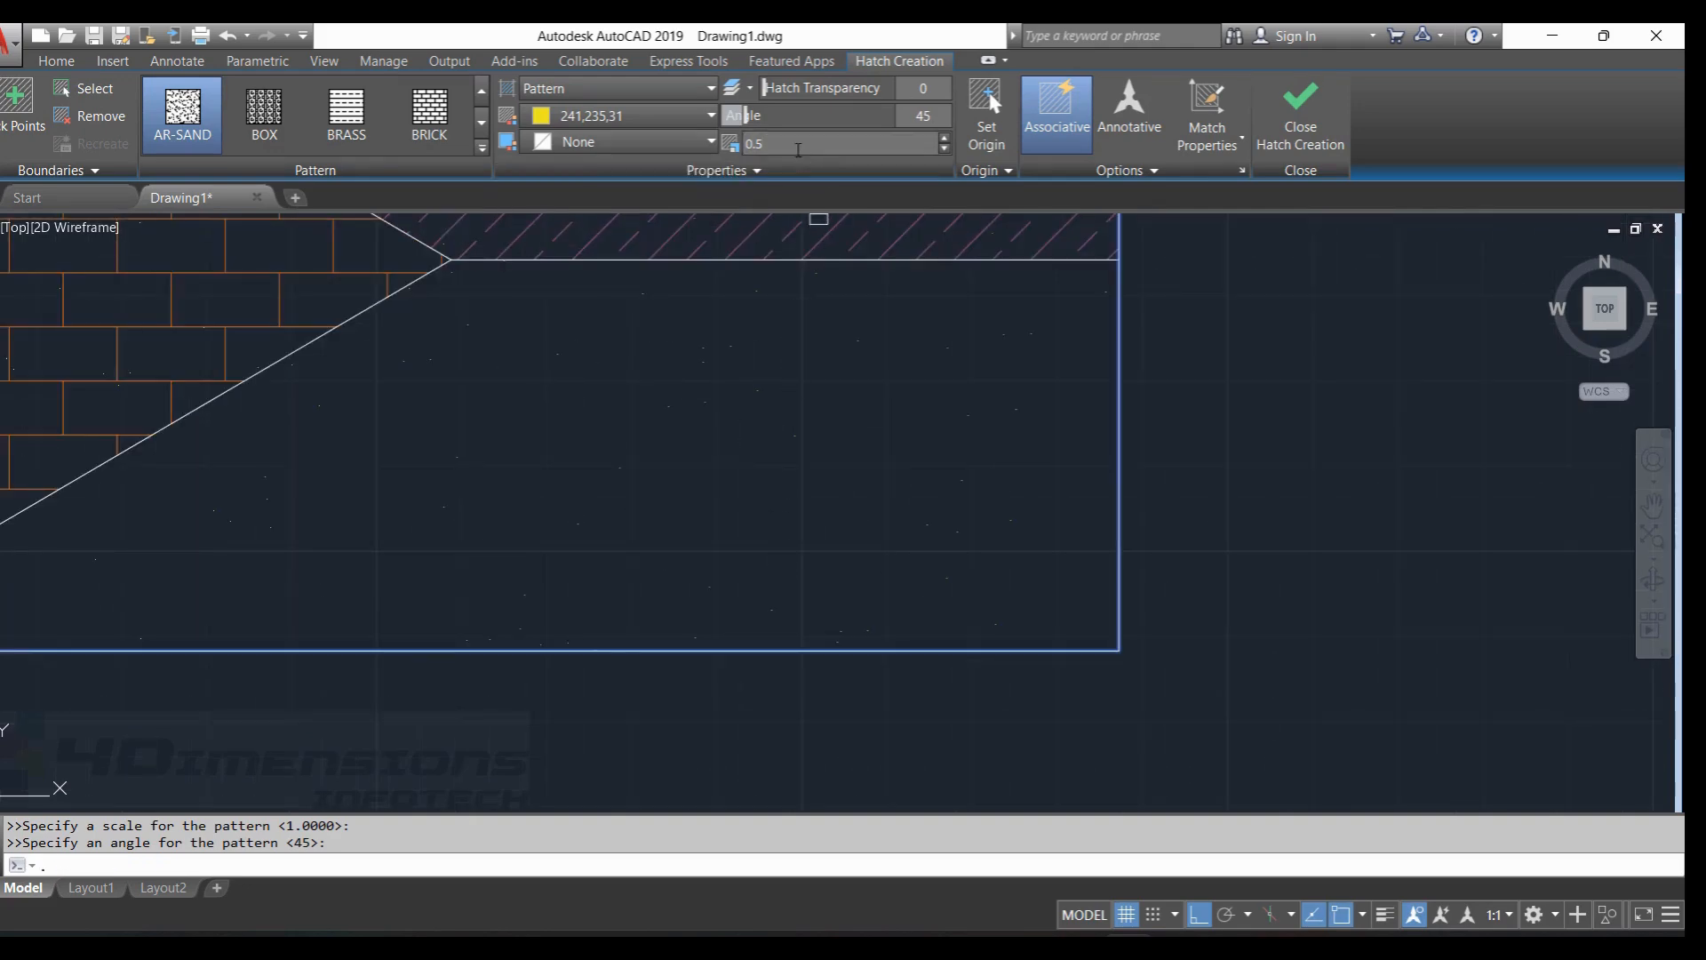
Set the AR-SAND hatch scale to 0.2 and finish the hatch.
left_click(797, 149)
scroll(868, 373, "down", 4)
scroll(857, 556, "up", 2)
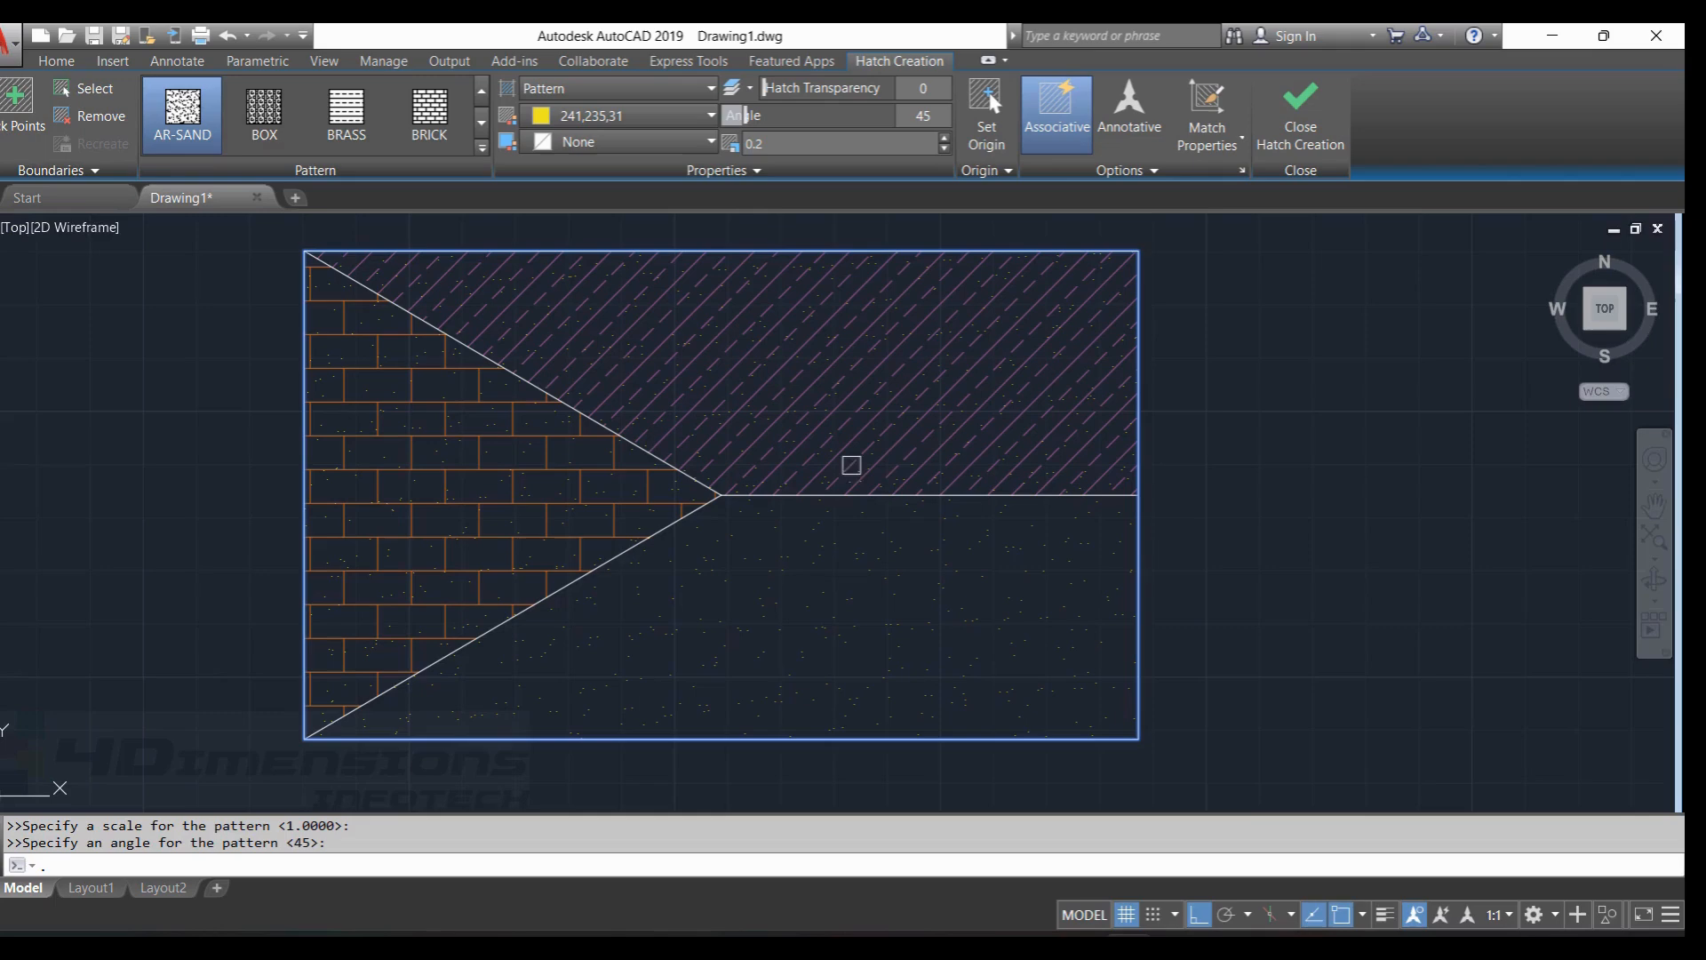
left_click(1301, 108)
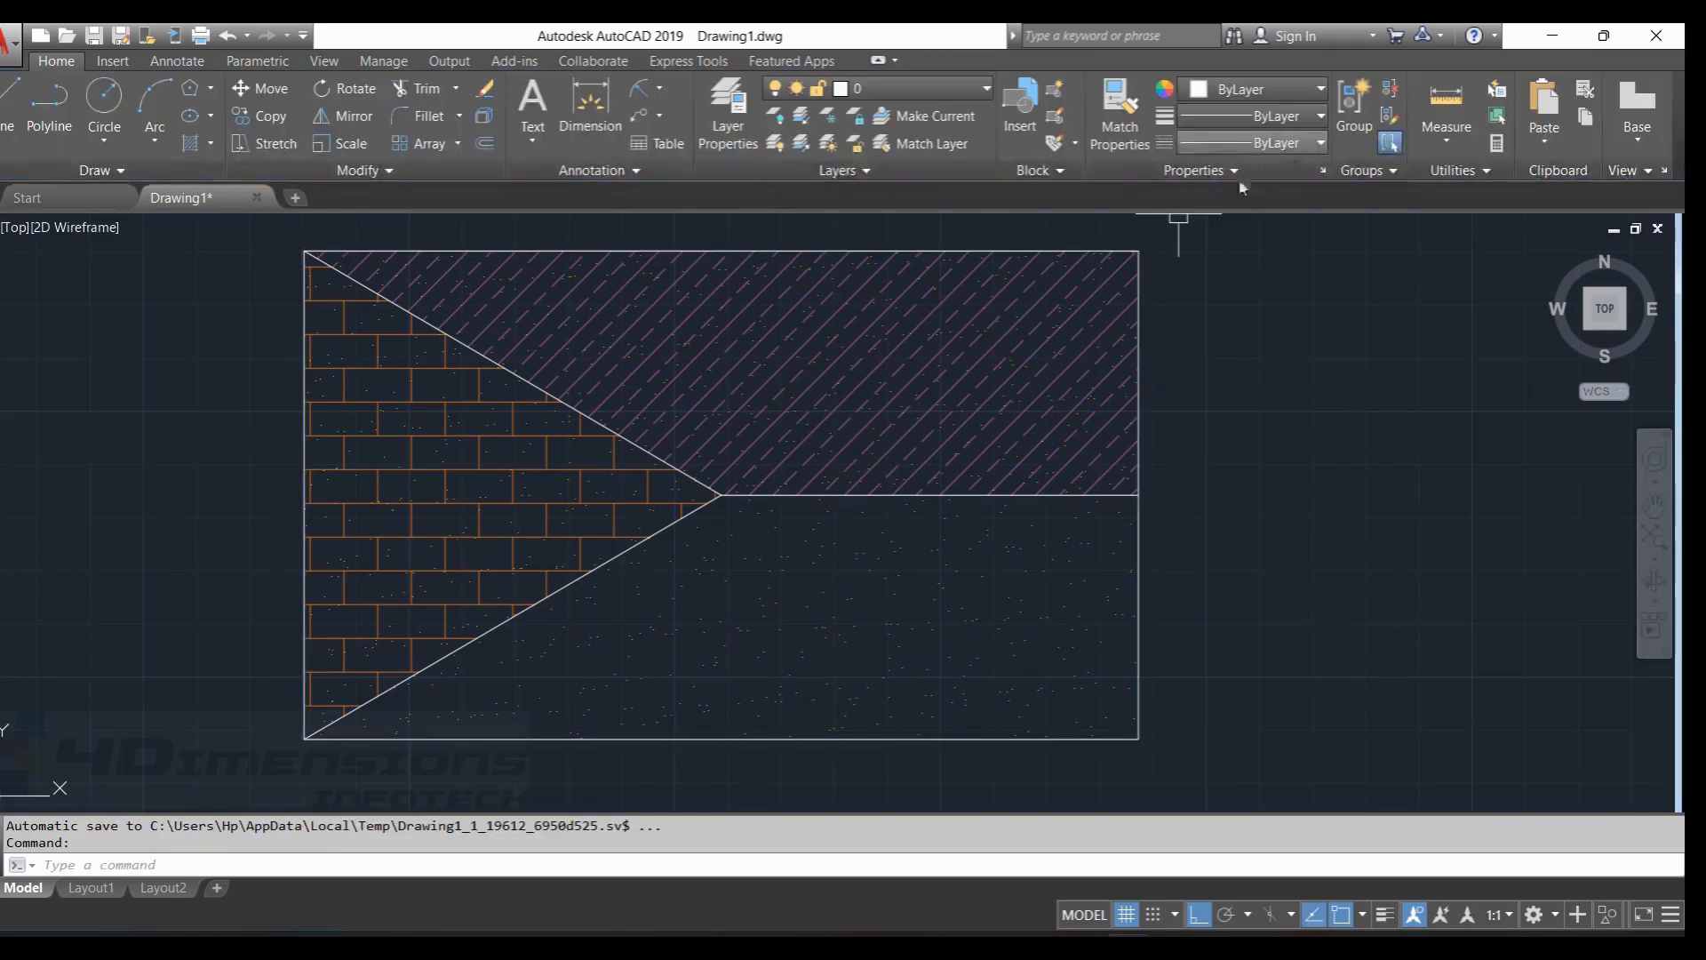
Start a new hatch for the dimensioned link drawing and choose the ANSI31 pattern.
scroll(1078, 453, "down", 5)
middle_click_drag(1161, 480, 895, 434)
scroll(790, 428, "up", 5)
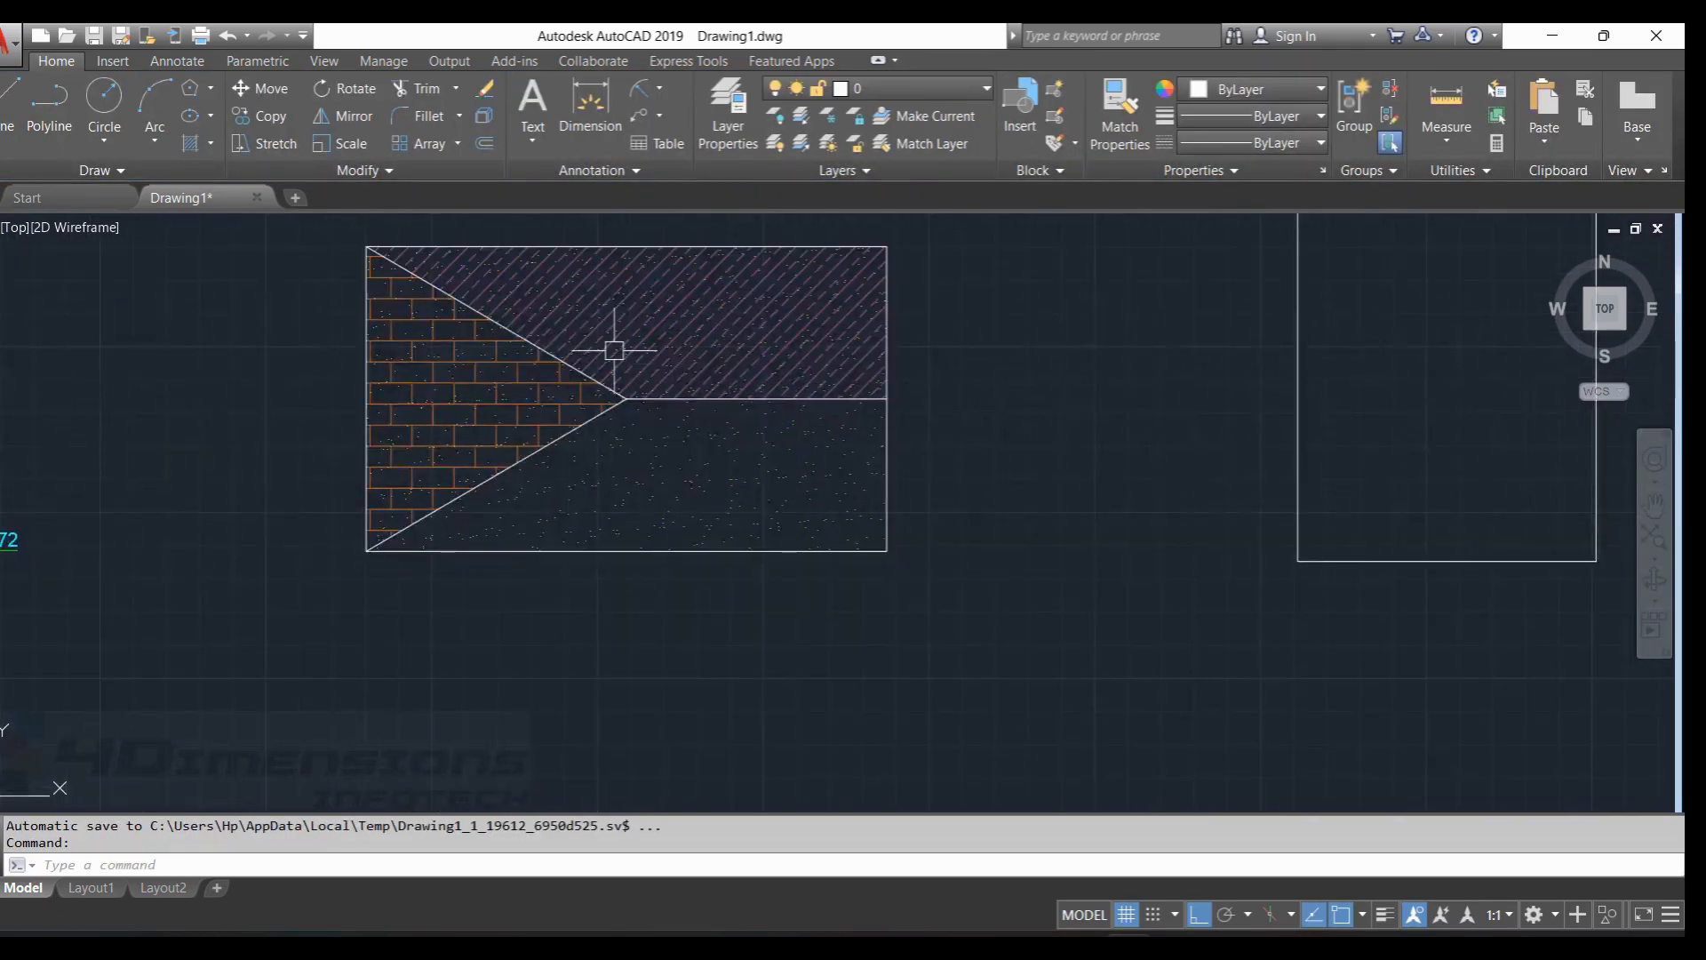
mouse_move(723, 430)
middle_mouse_down()
mouse_move(811, 503)
mouse_move(888, 469)
middle_mouse_up()
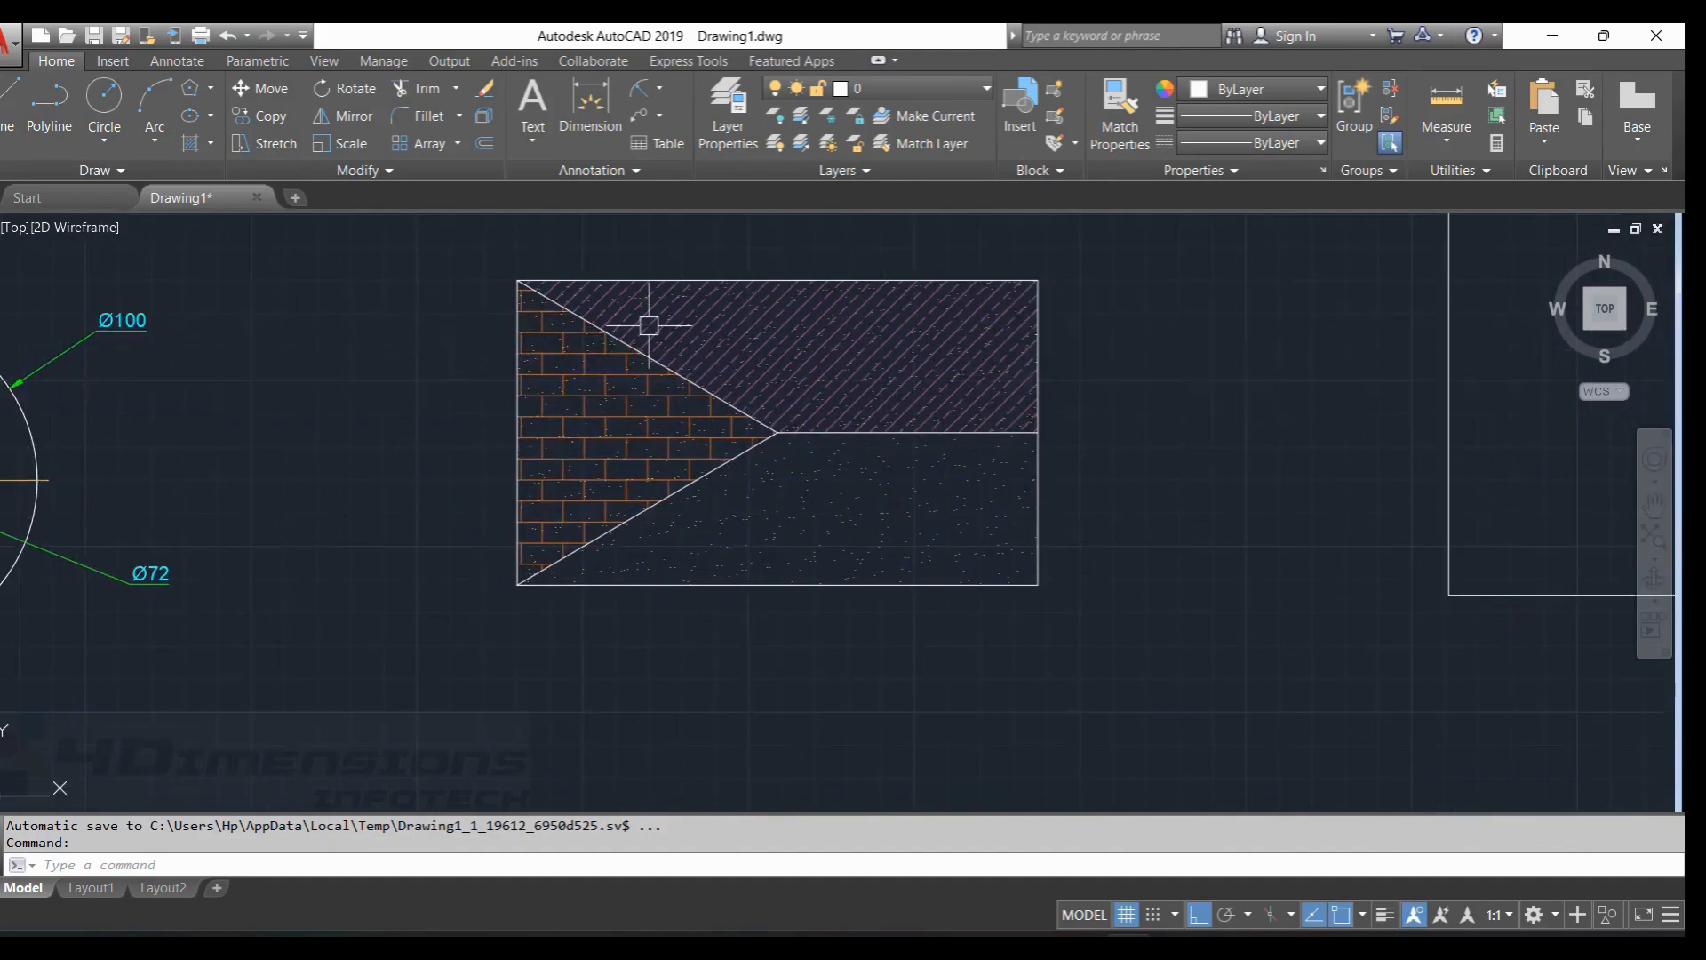
middle_click_drag(675, 457, 1032, 472)
scroll(897, 471, "down", 4)
scroll(444, 497, "up", 6)
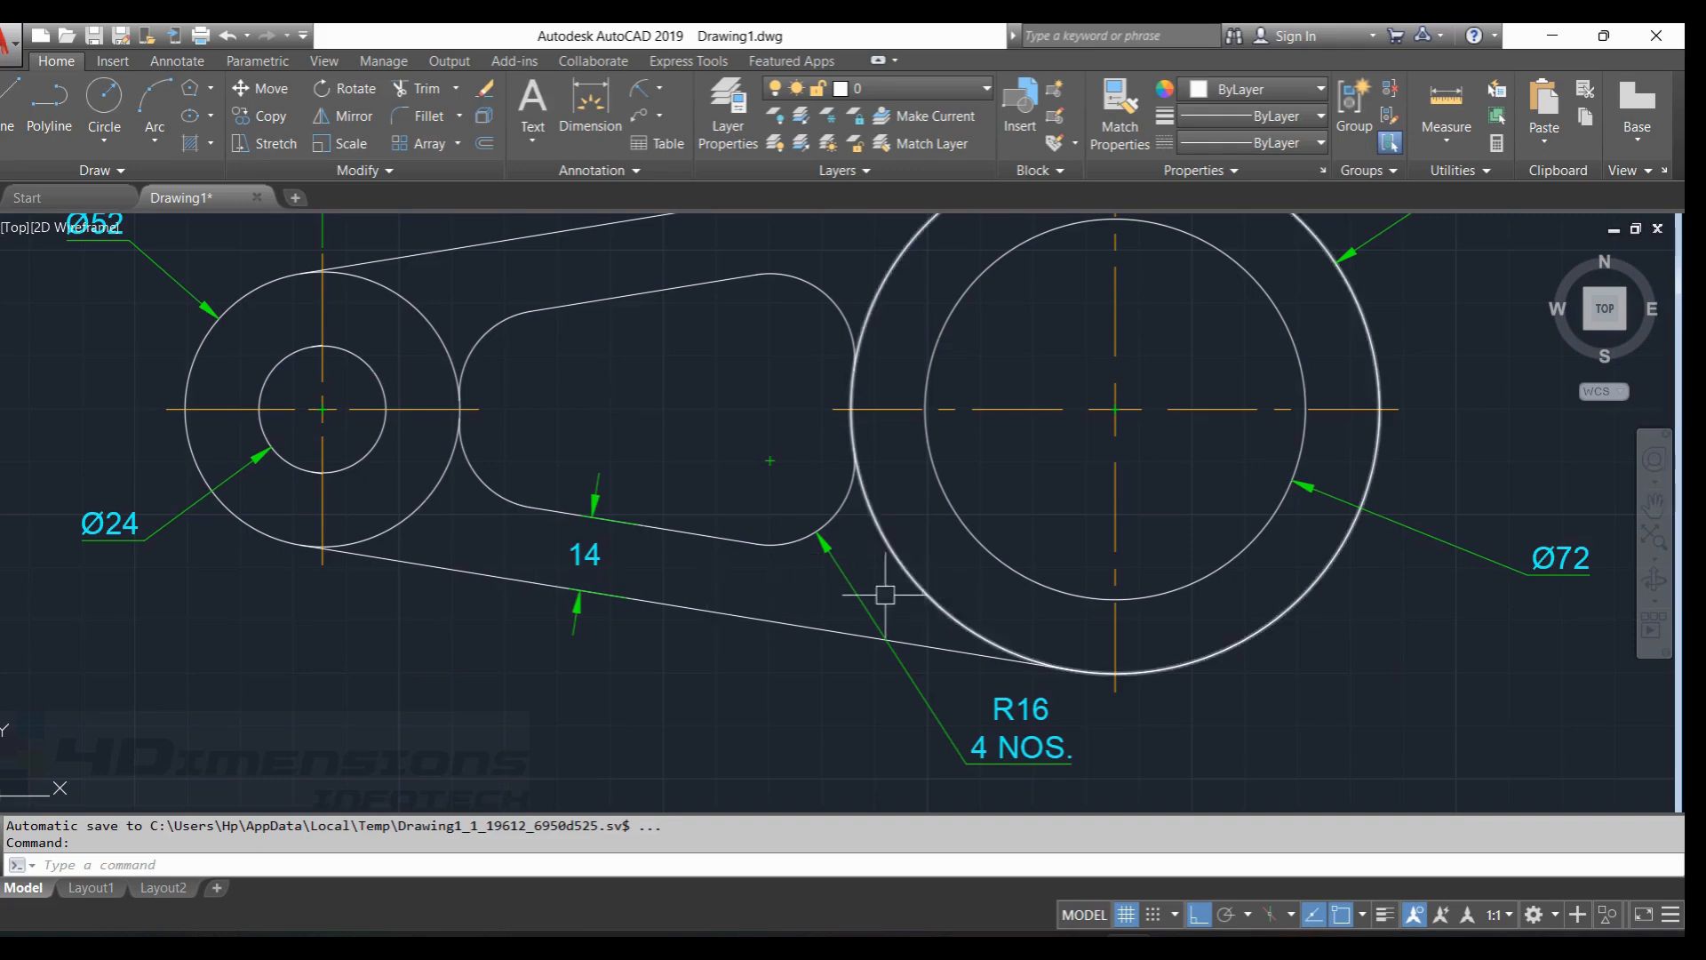
type("h")
key("Return")
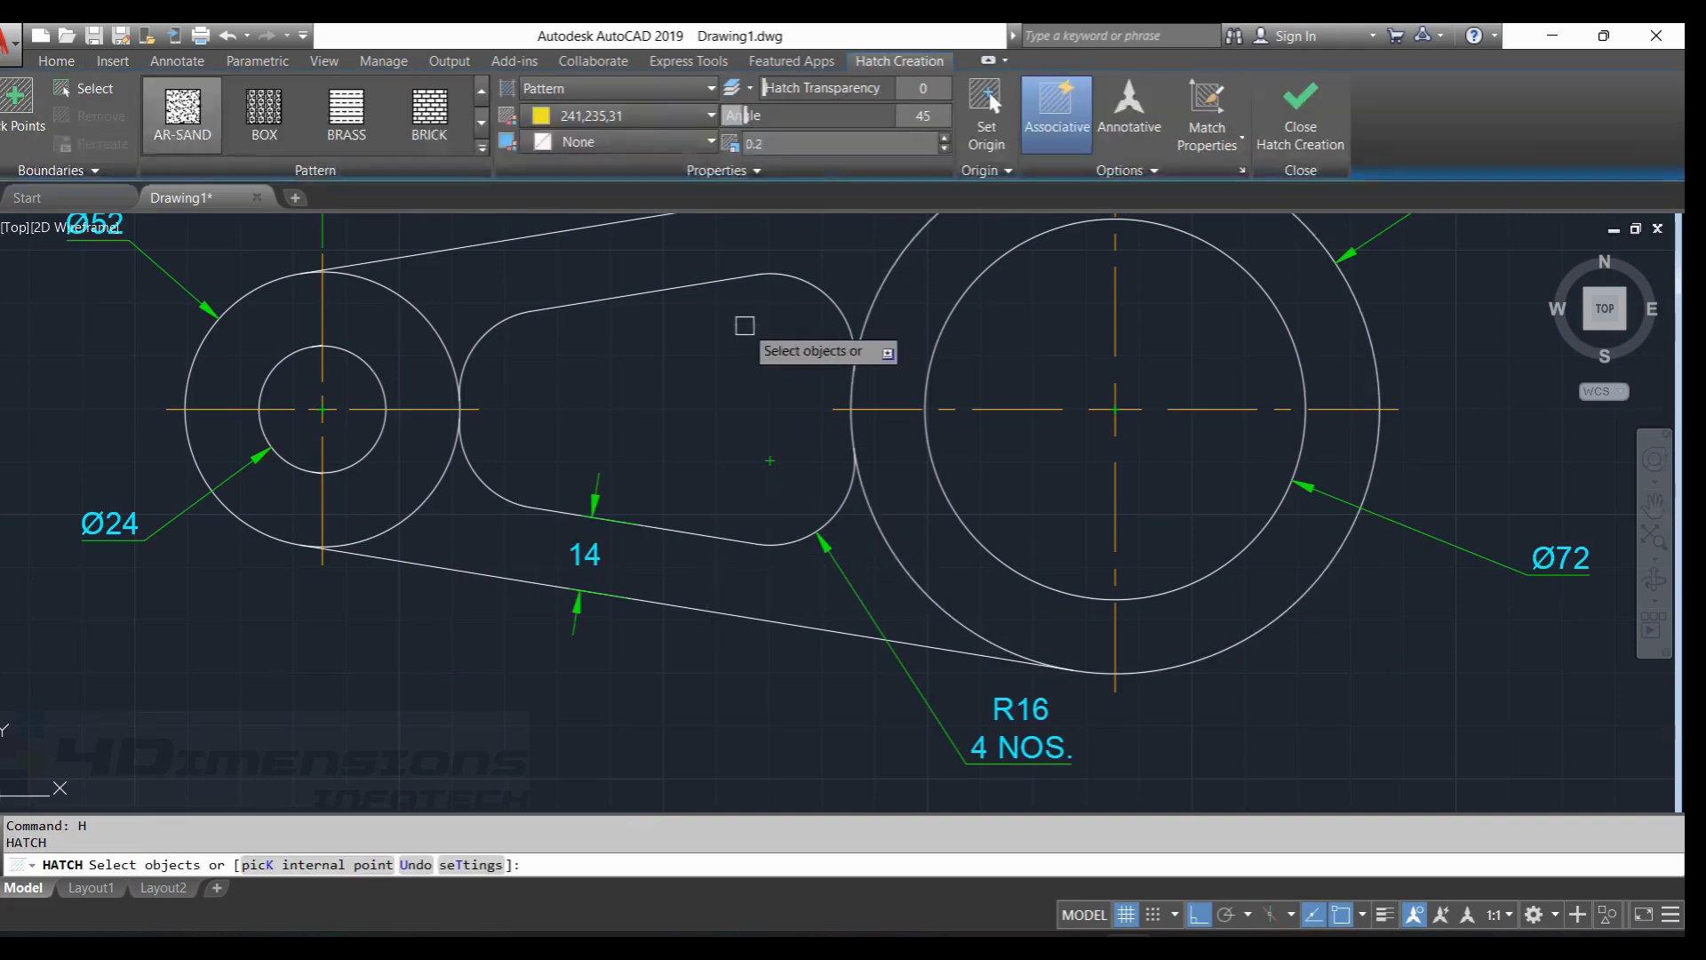
left_click(480, 98)
left_click(480, 97)
left_click(481, 97)
left_click(481, 98)
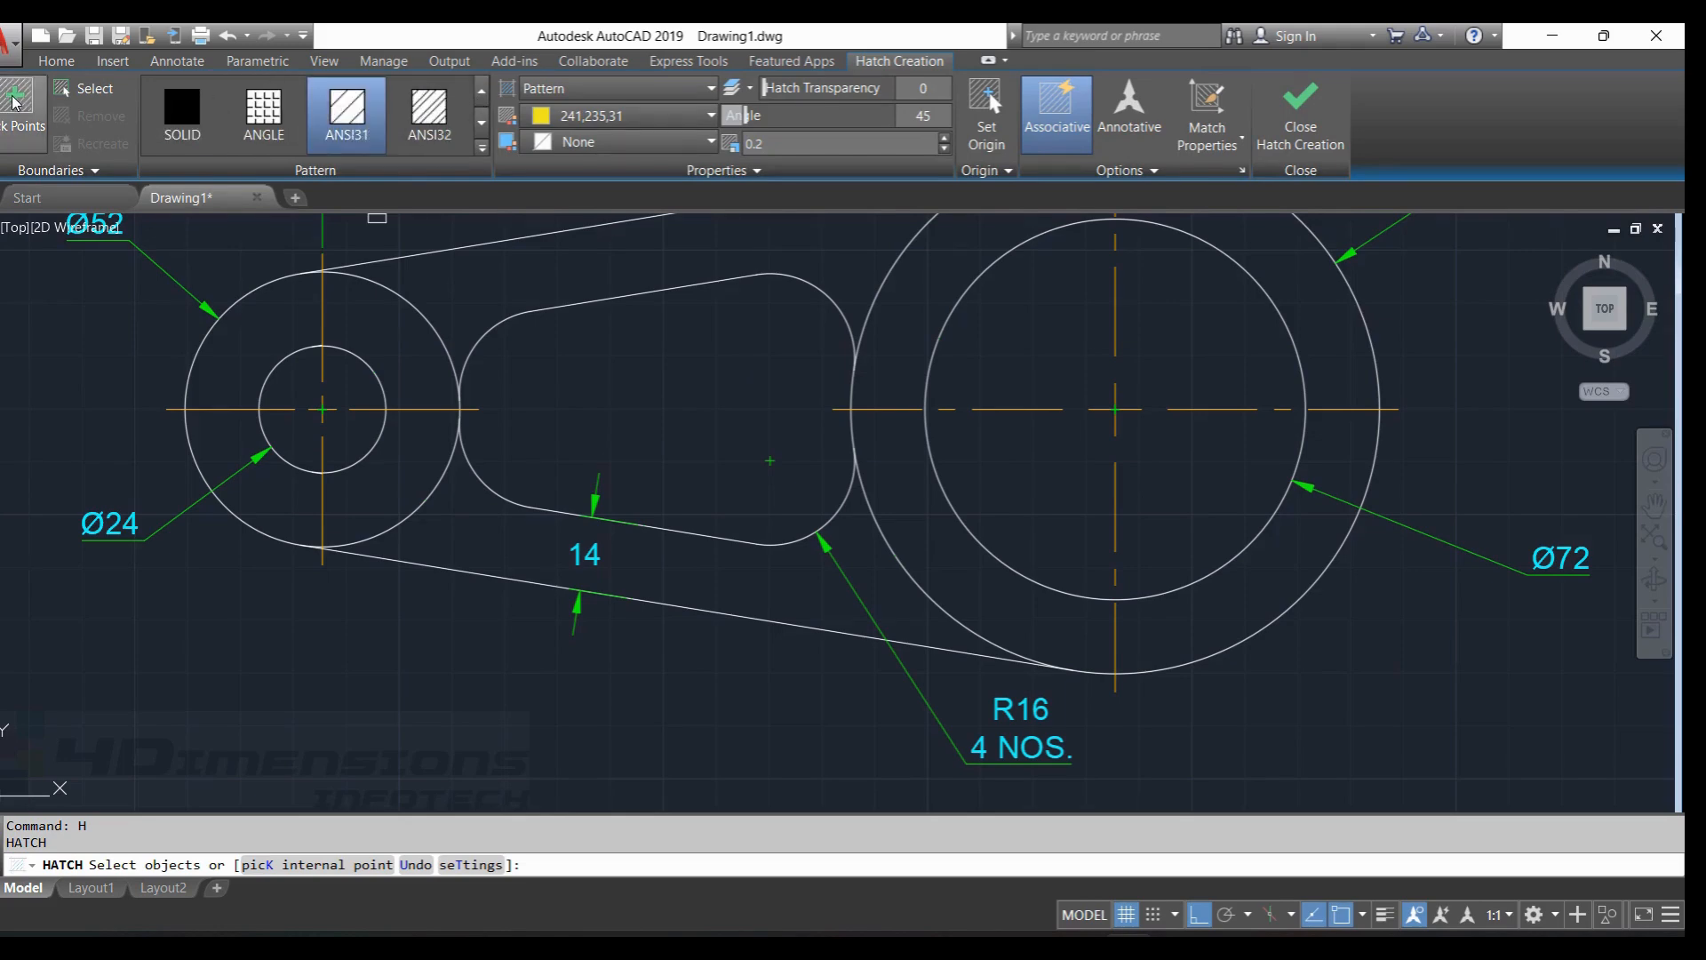
Fill the link's lower web, between the rounded slot and the lower tangent line, by picking an internal point.
left_click(23, 127)
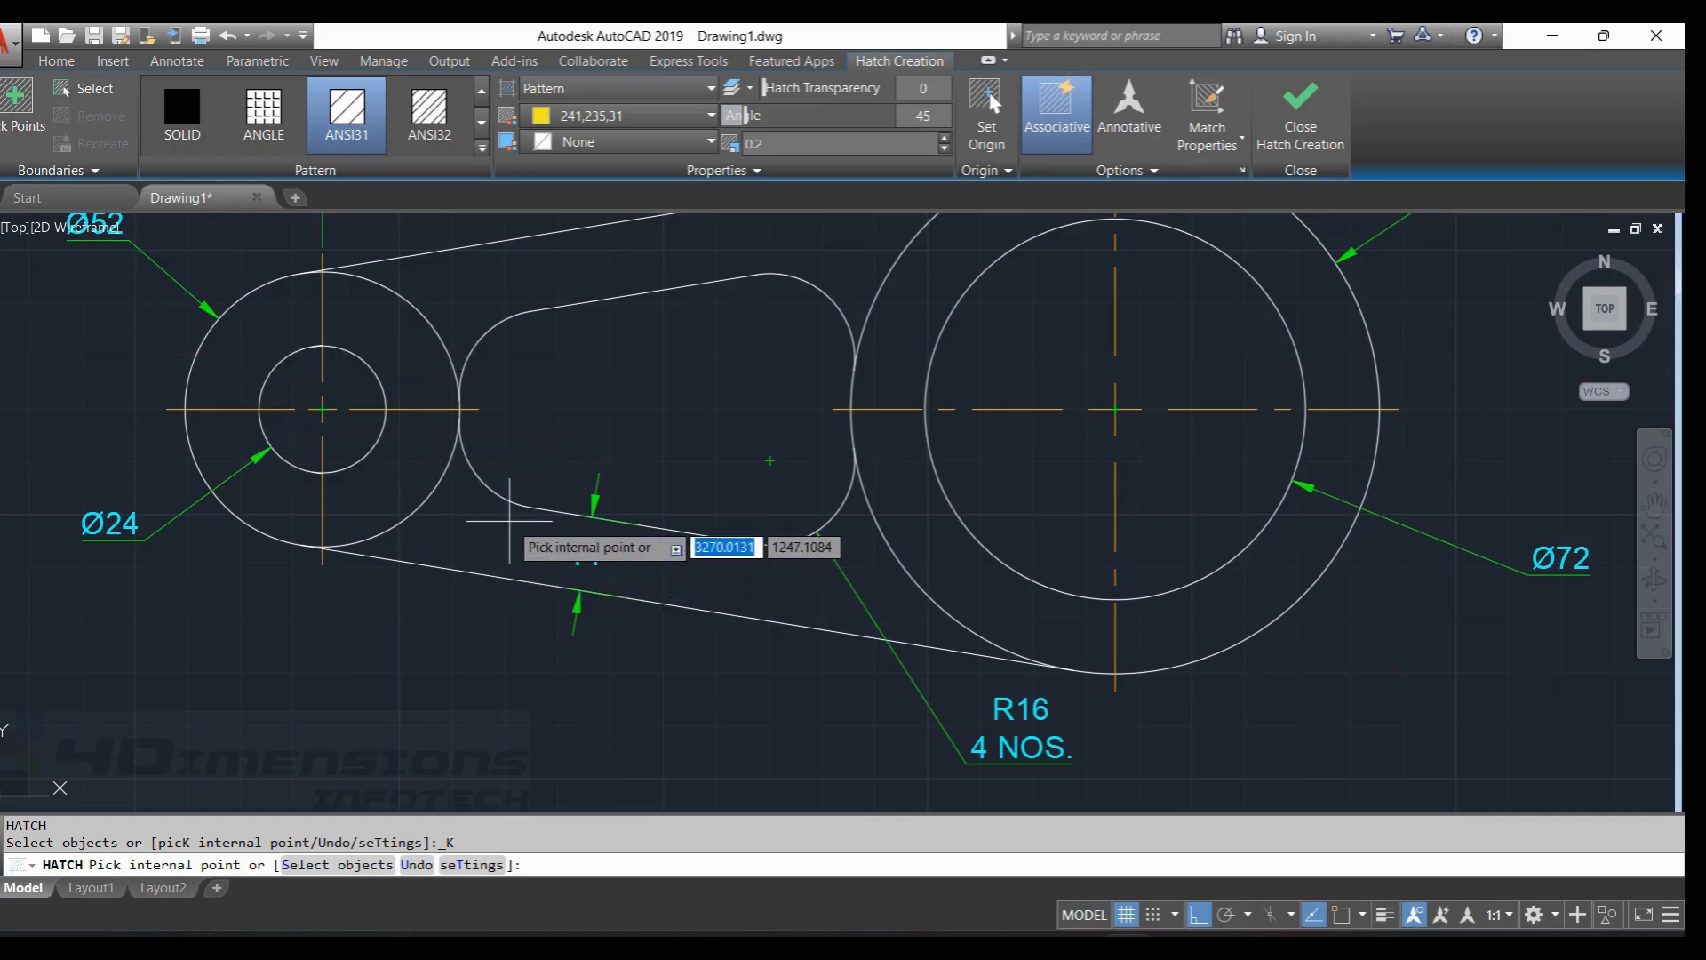
left_click(516, 534)
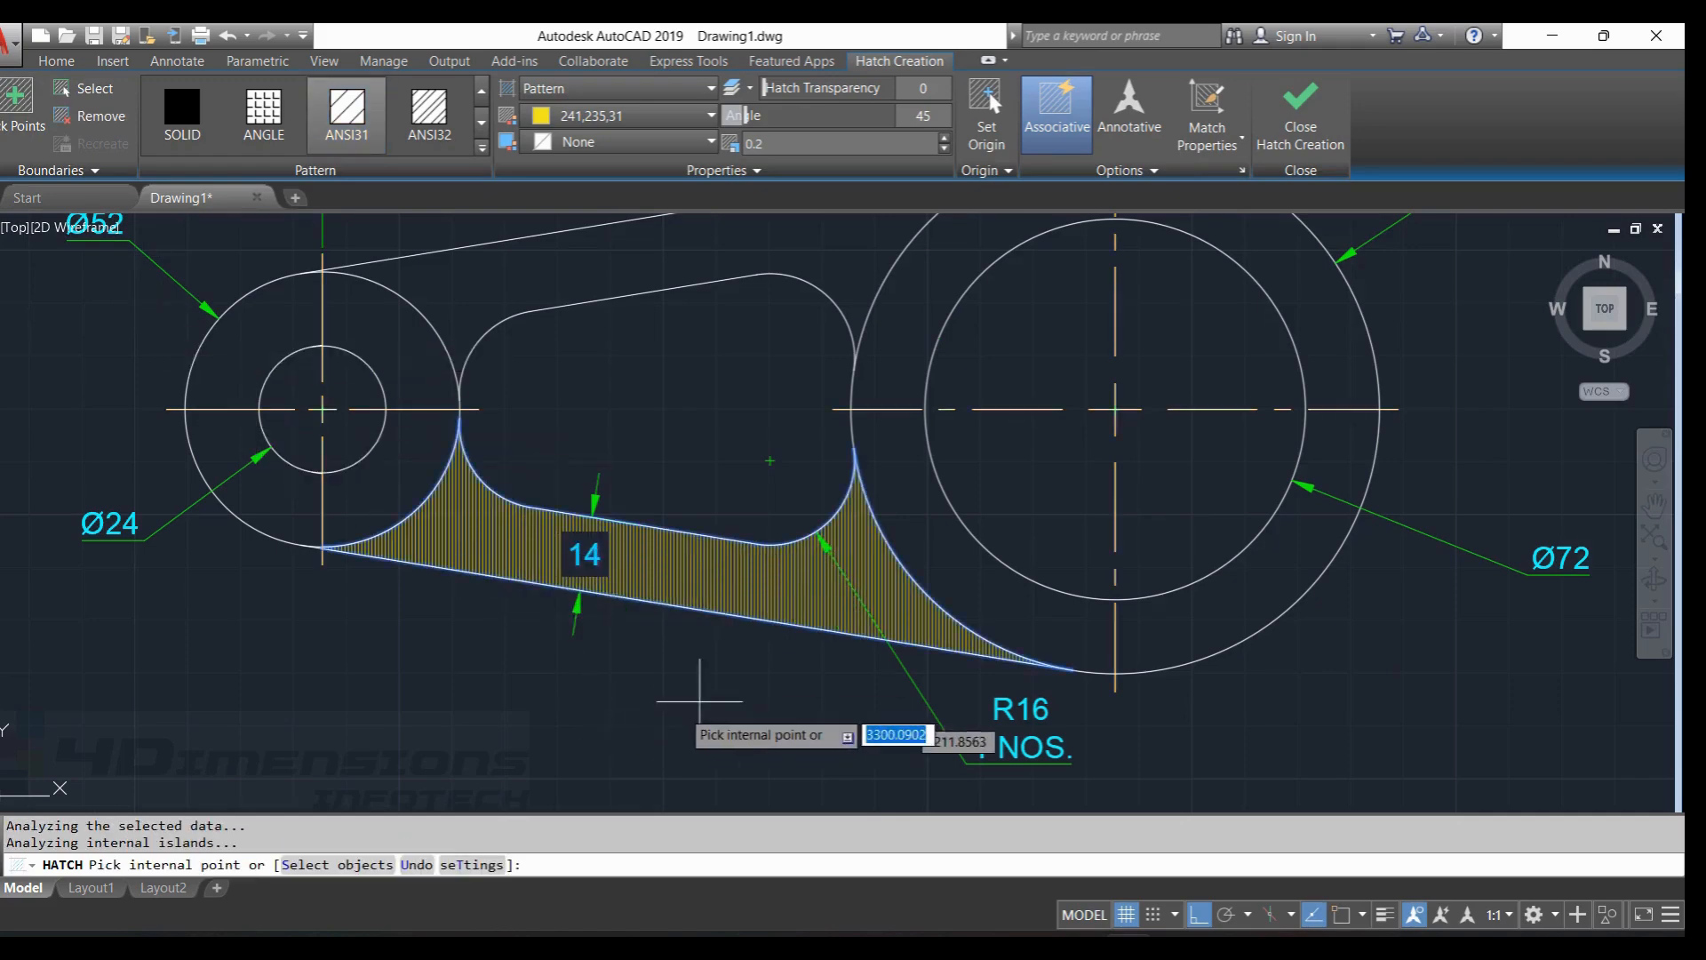
scroll(703, 649, "up", 2)
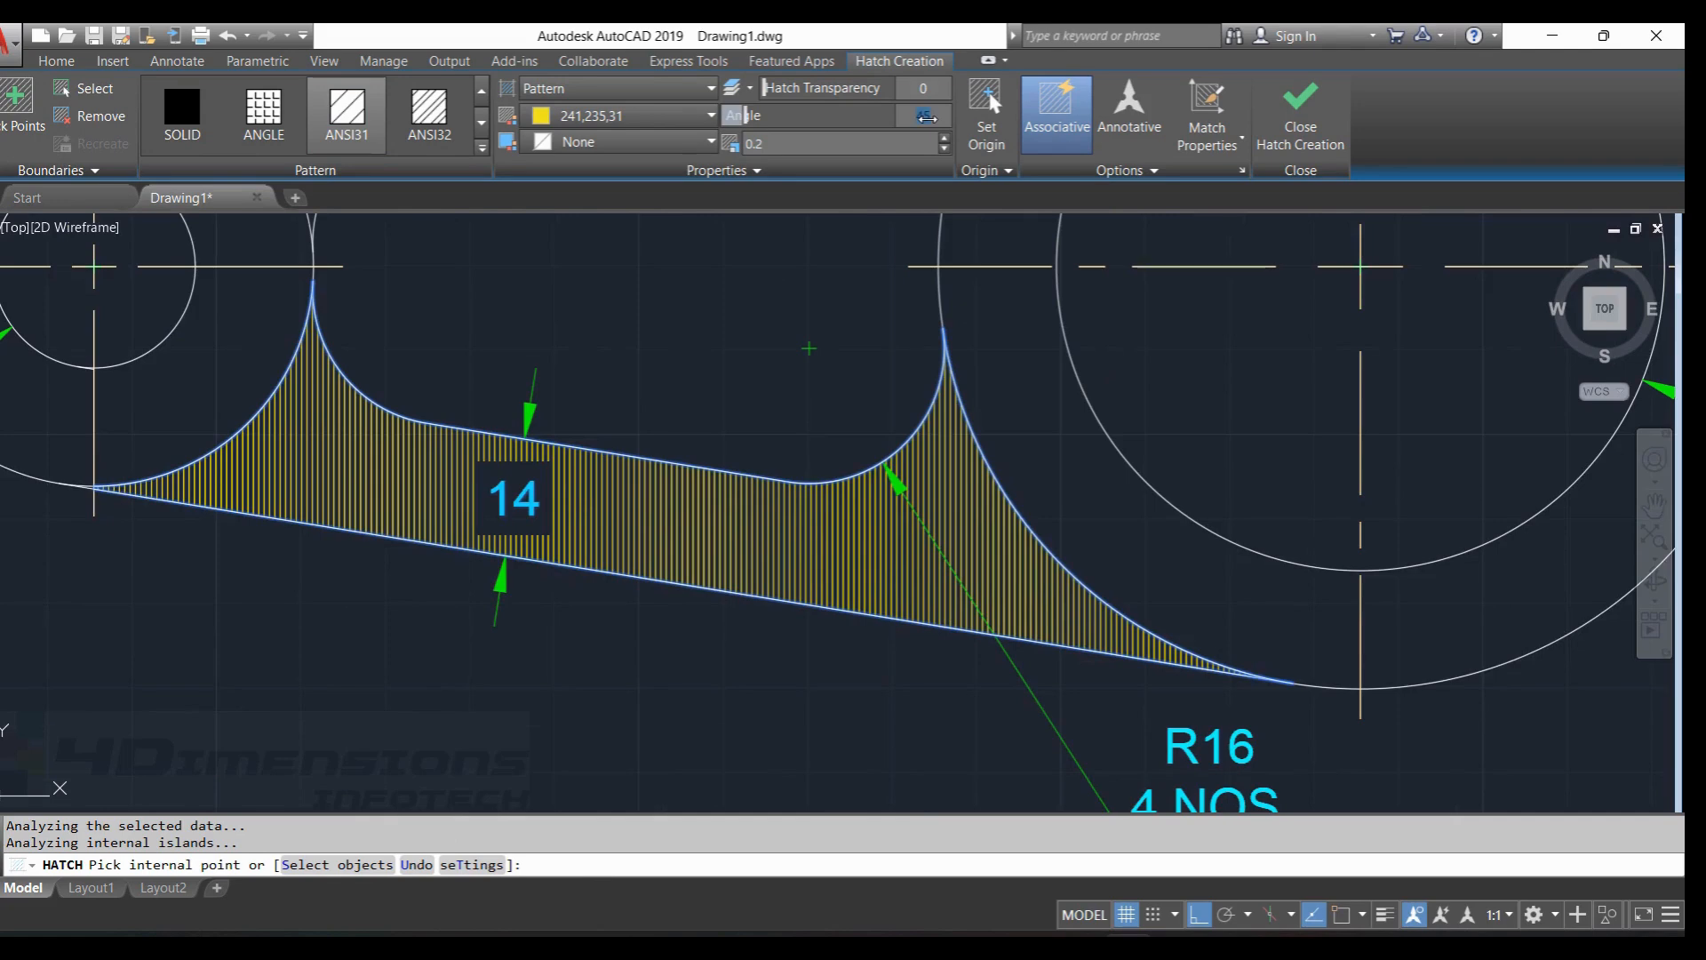
Set the hatch angle of the link's lower web to 0.
left_click(741, 115)
type("0")
key("Return")
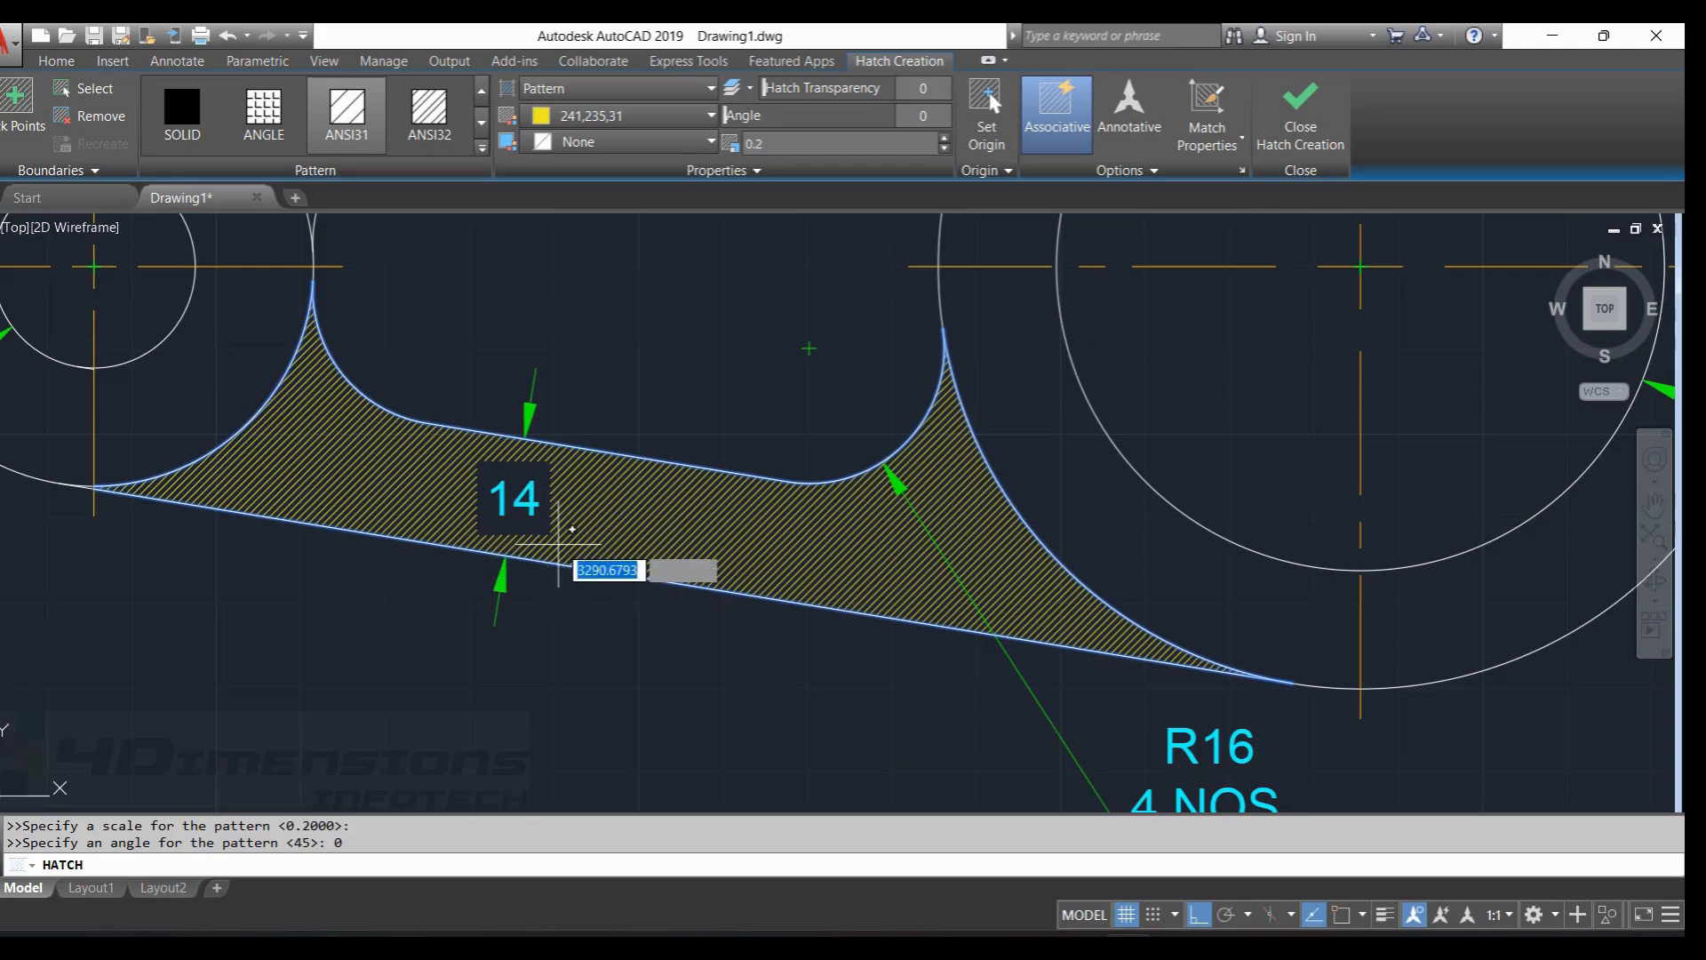
scroll(667, 685, "down", 3)
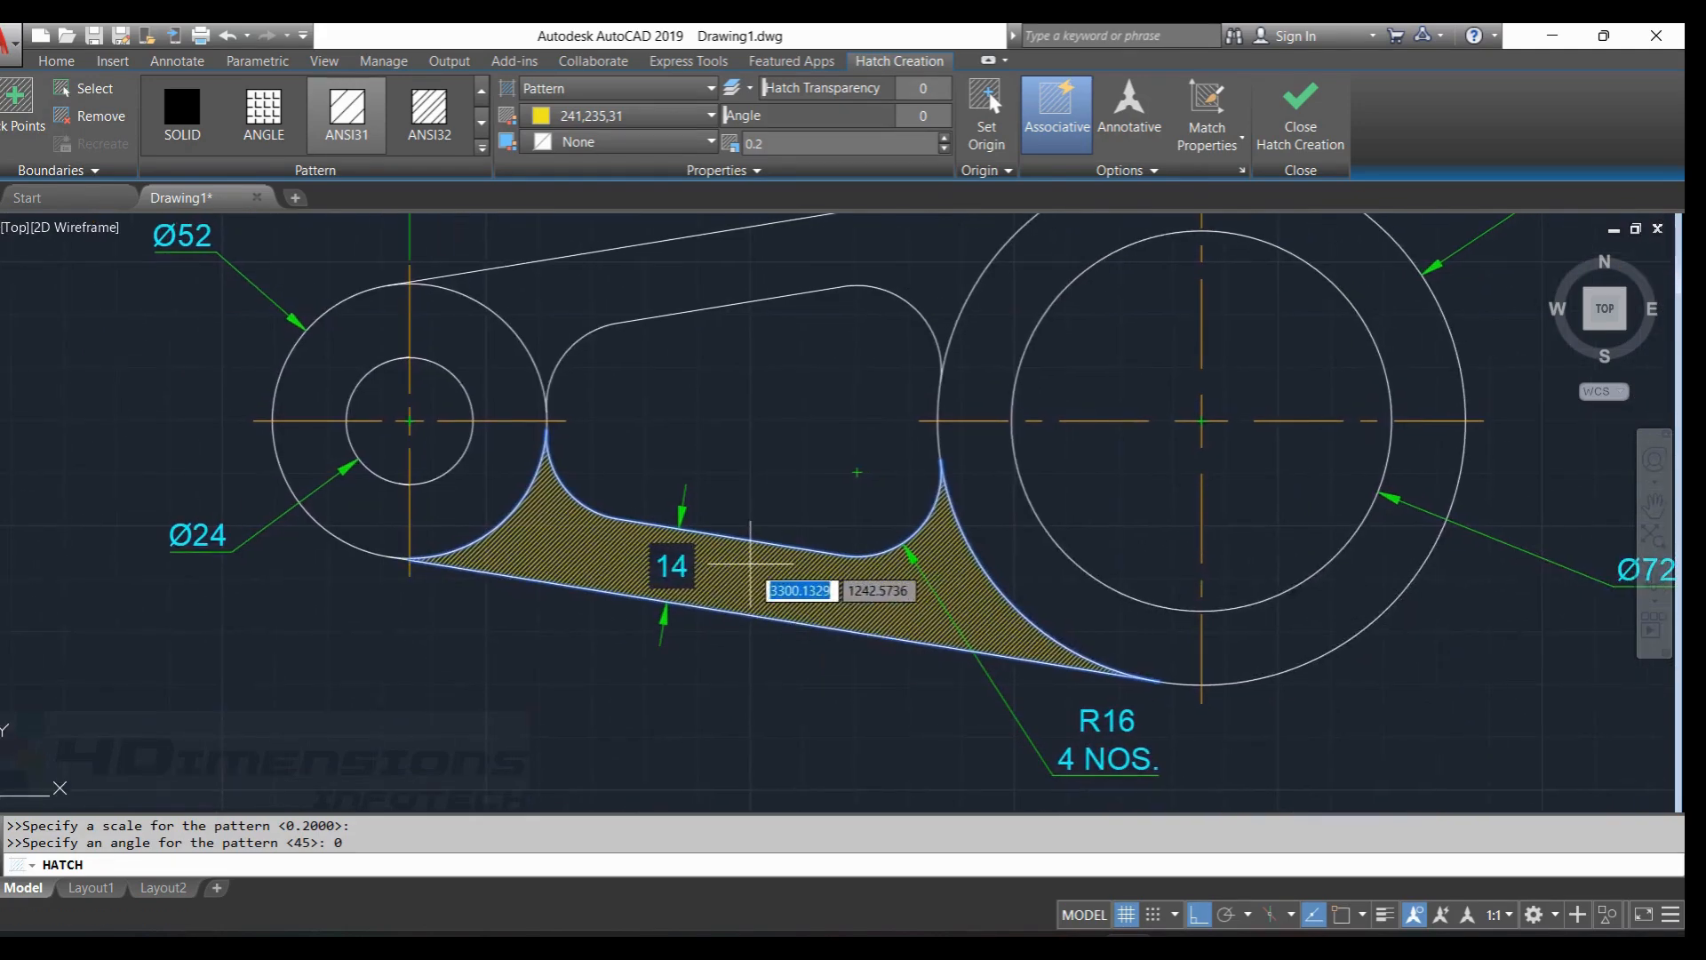
scroll(751, 563, "up", 2)
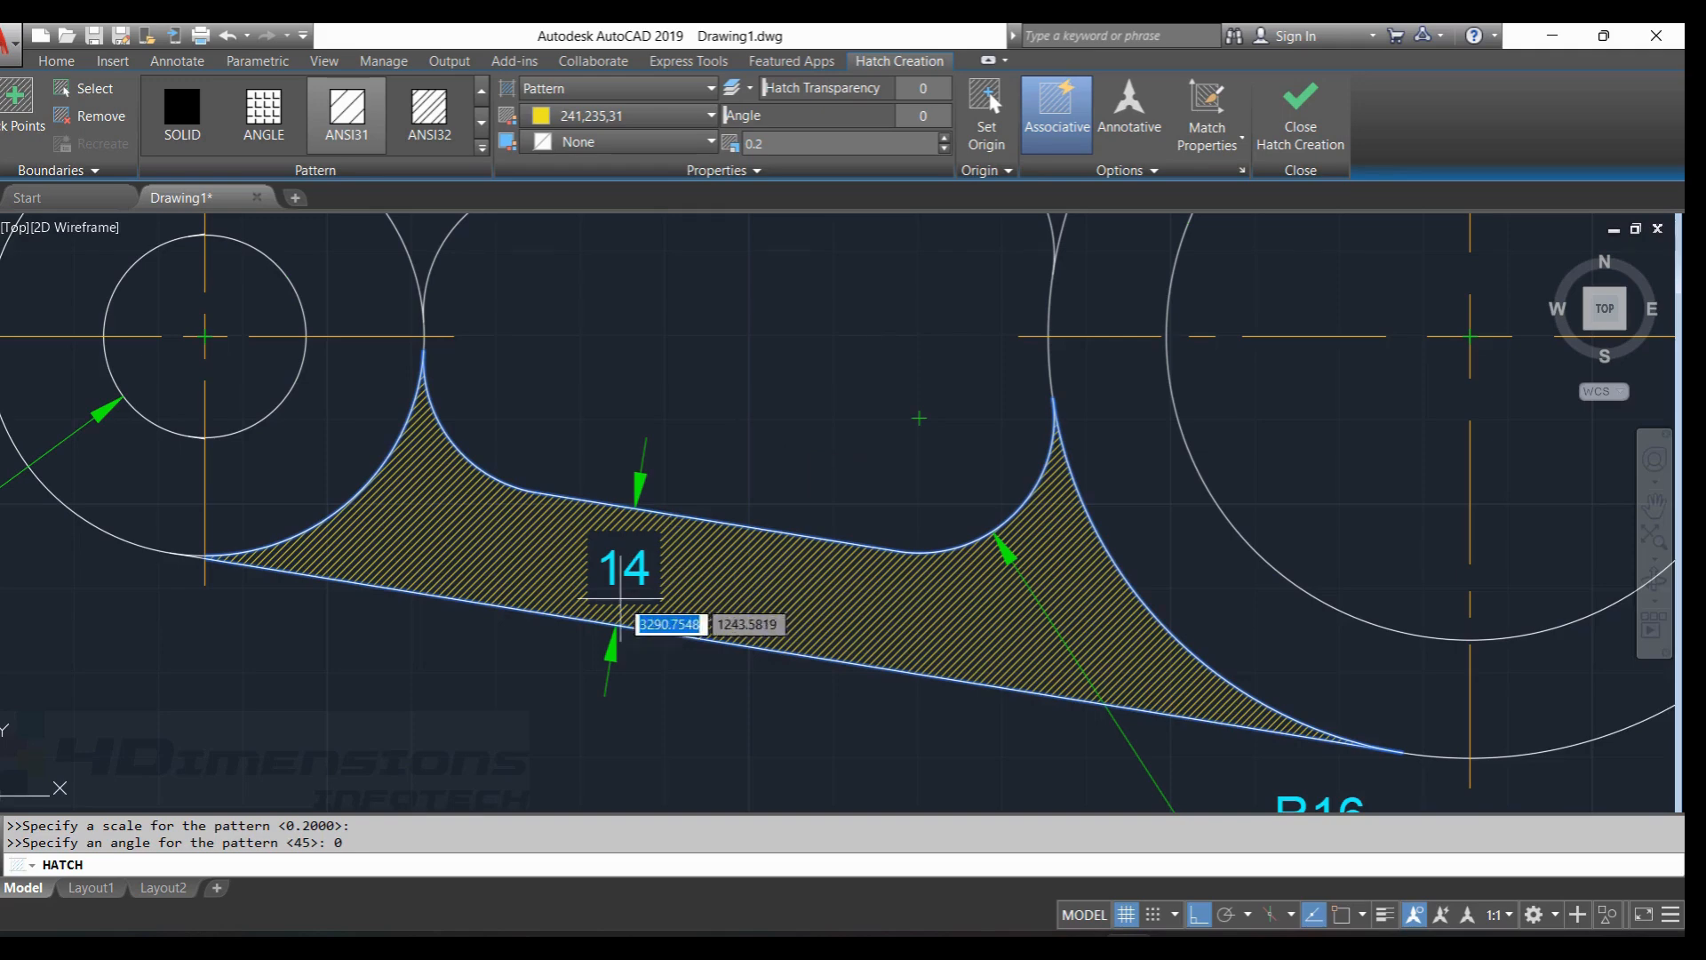
scroll(624, 589, "up", 2)
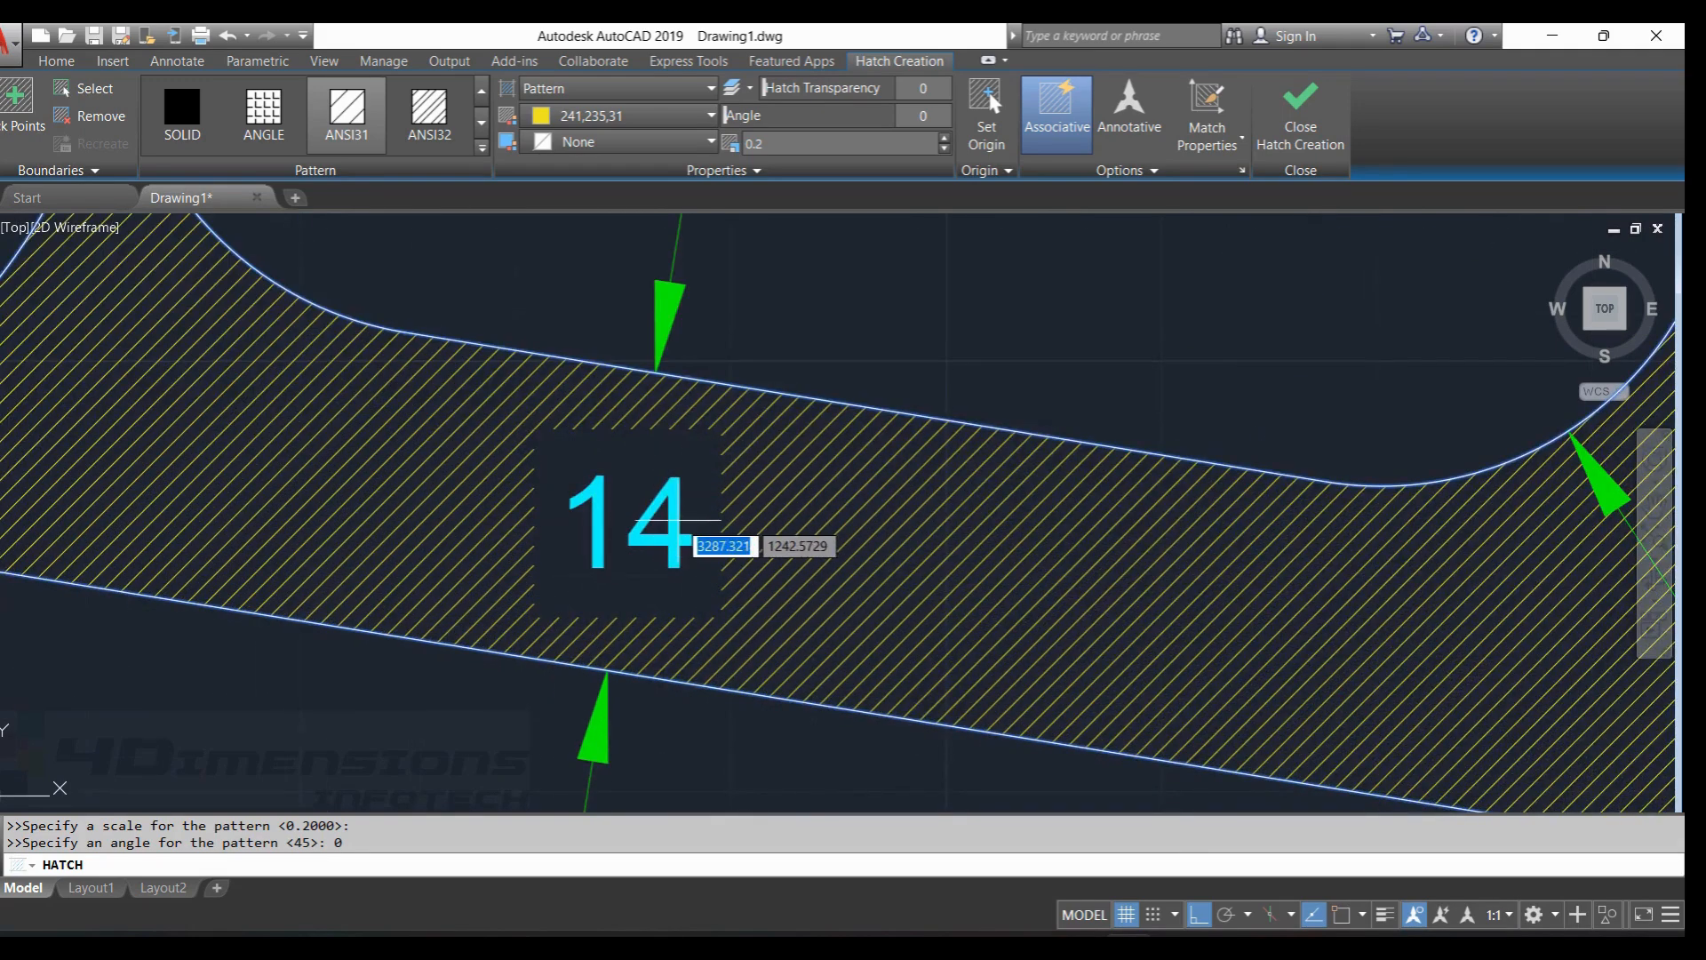
scroll(680, 511, "down", 2)
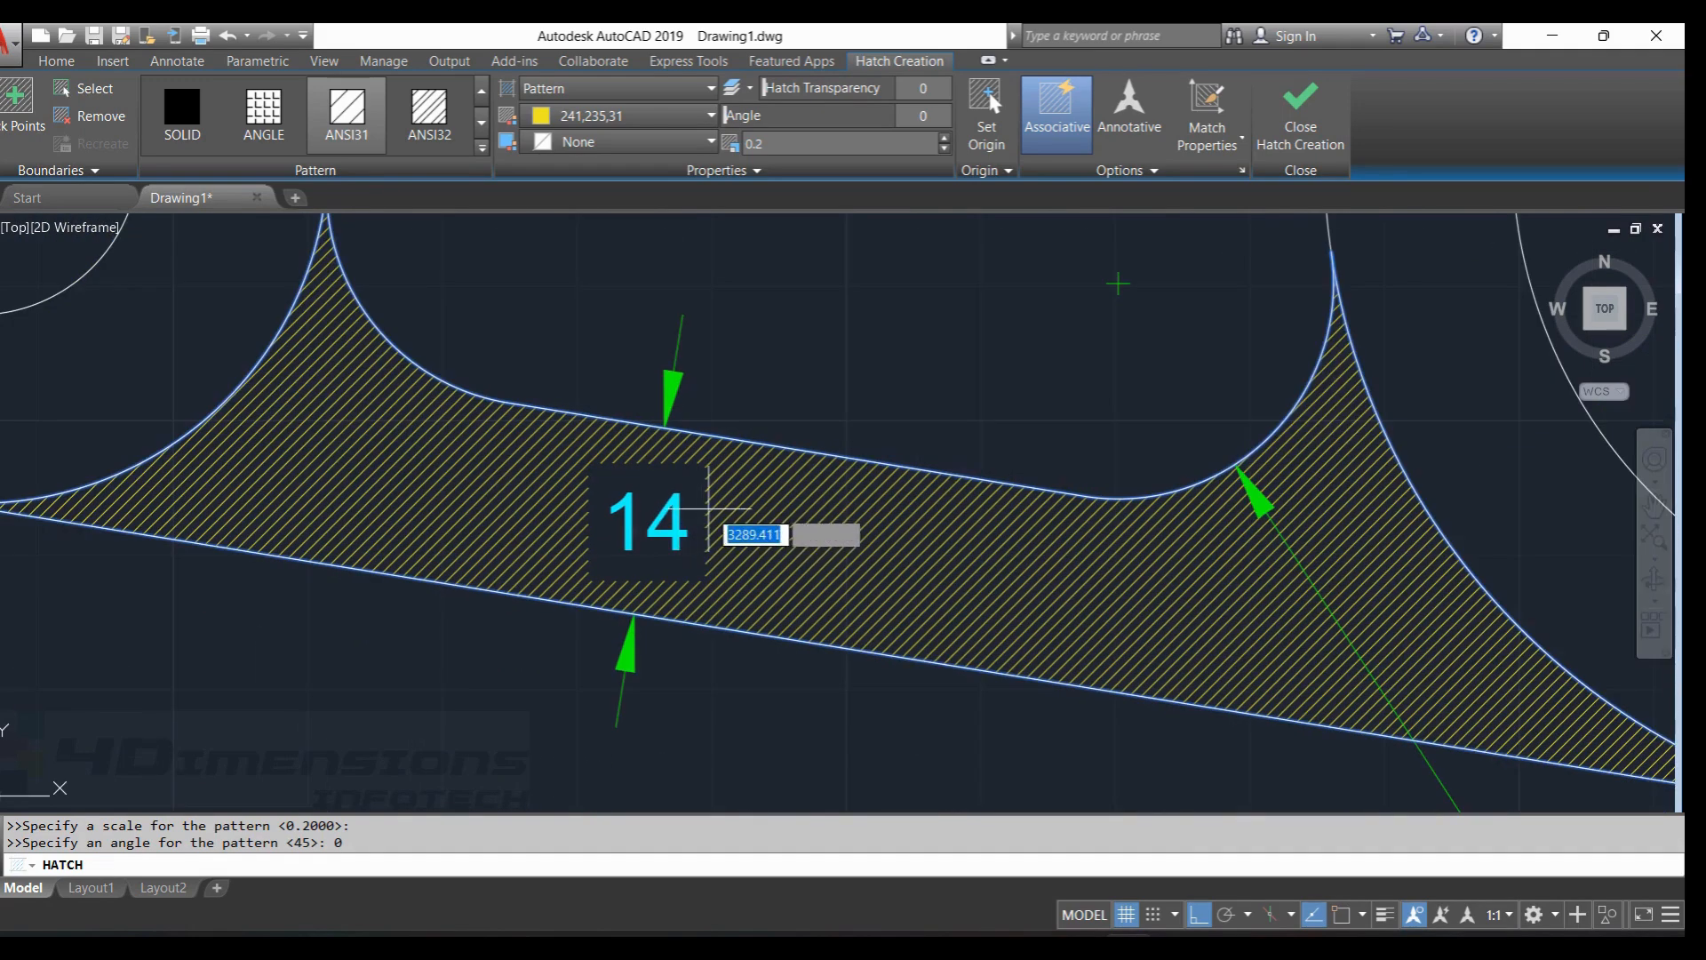
scroll(708, 509, "up", 1)
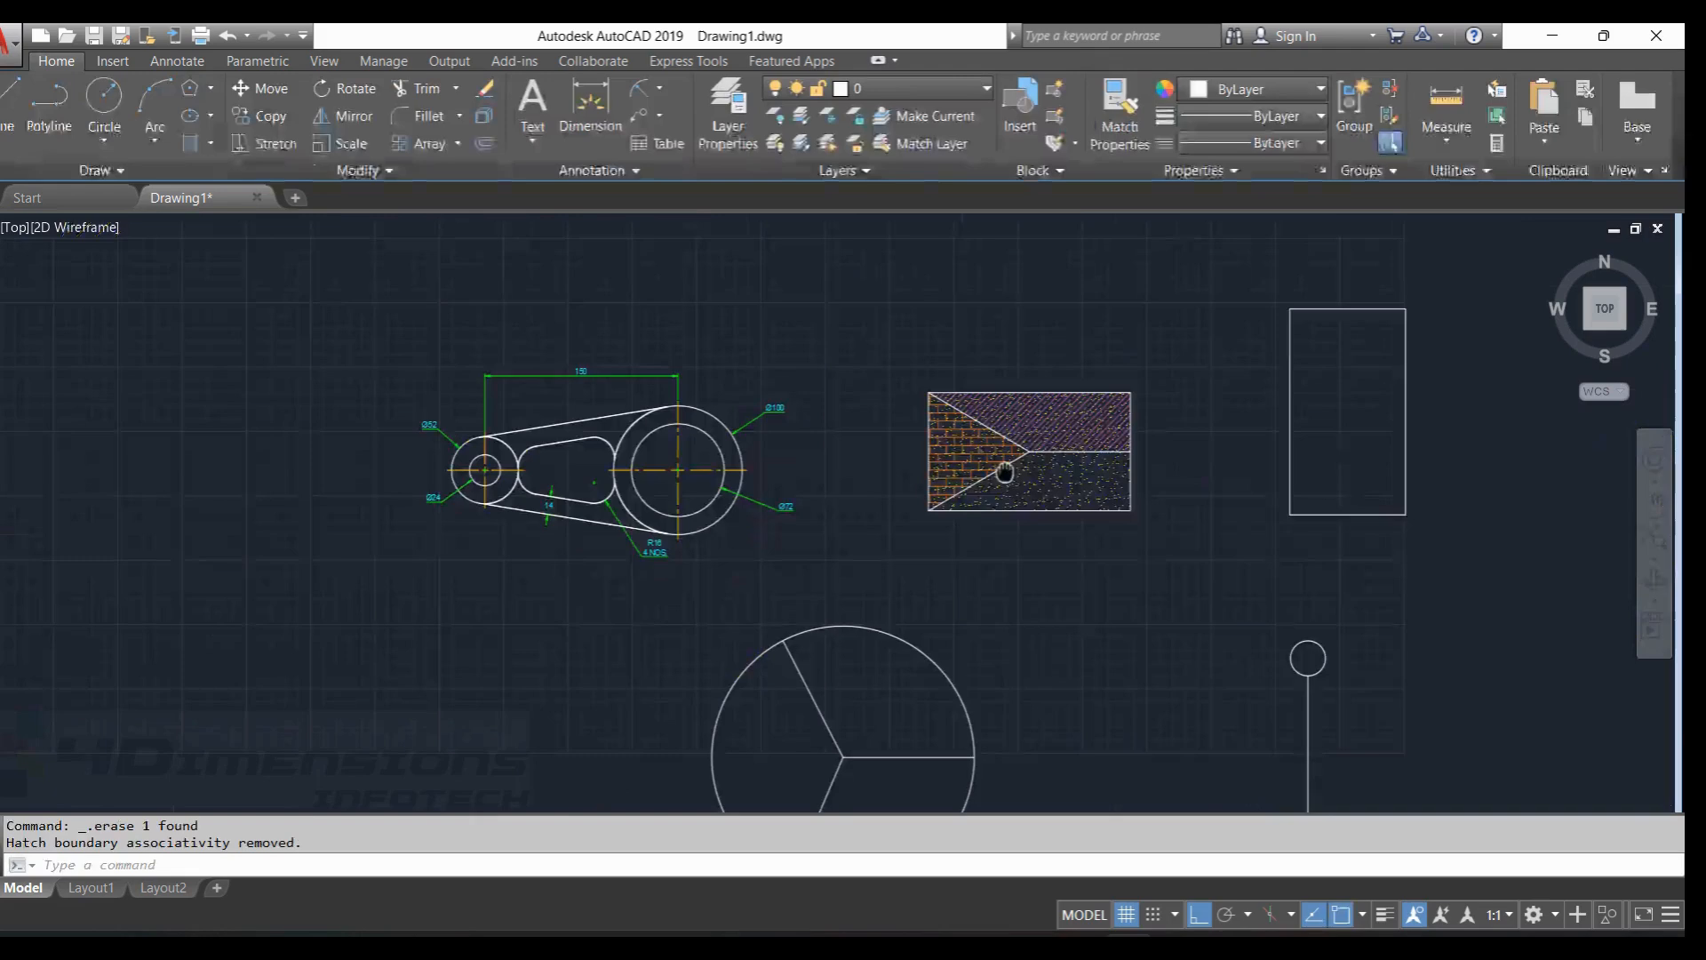
Start a gradient fill and set its two colours to 99,100,102 and 199,200,202.
middle_click_drag(844, 486, 838, 393)
middle_click_drag(958, 570, 873, 579)
middle_click_drag(1092, 558, 1072, 554)
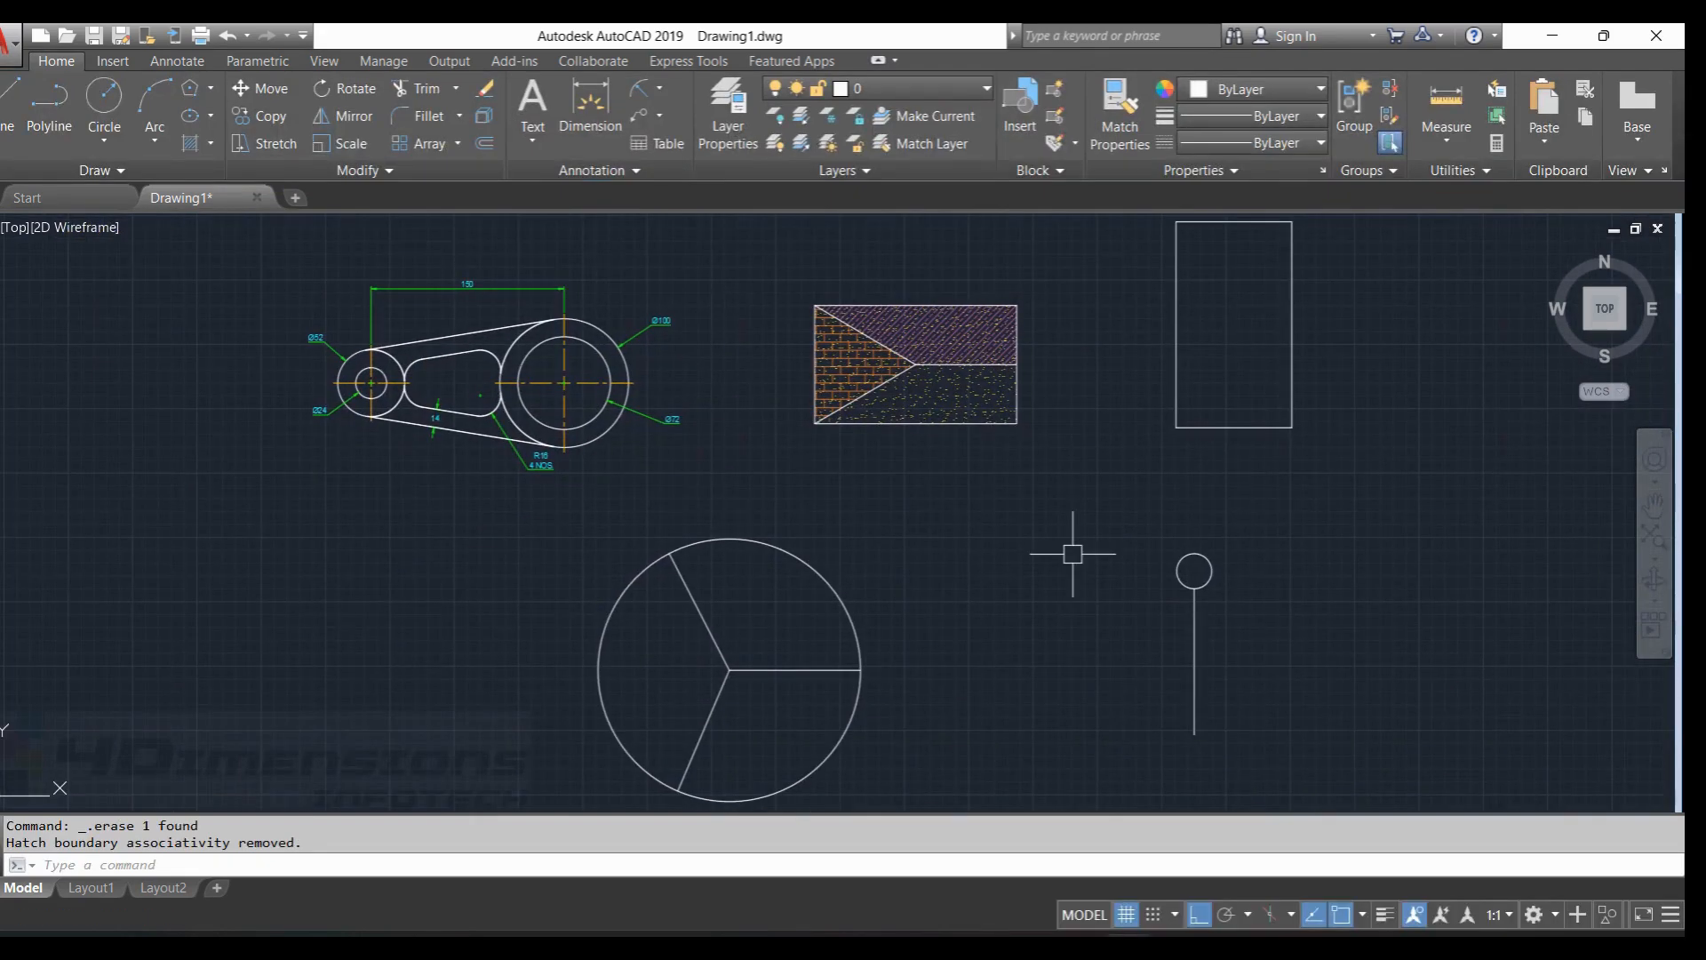
type("gd")
key("Return")
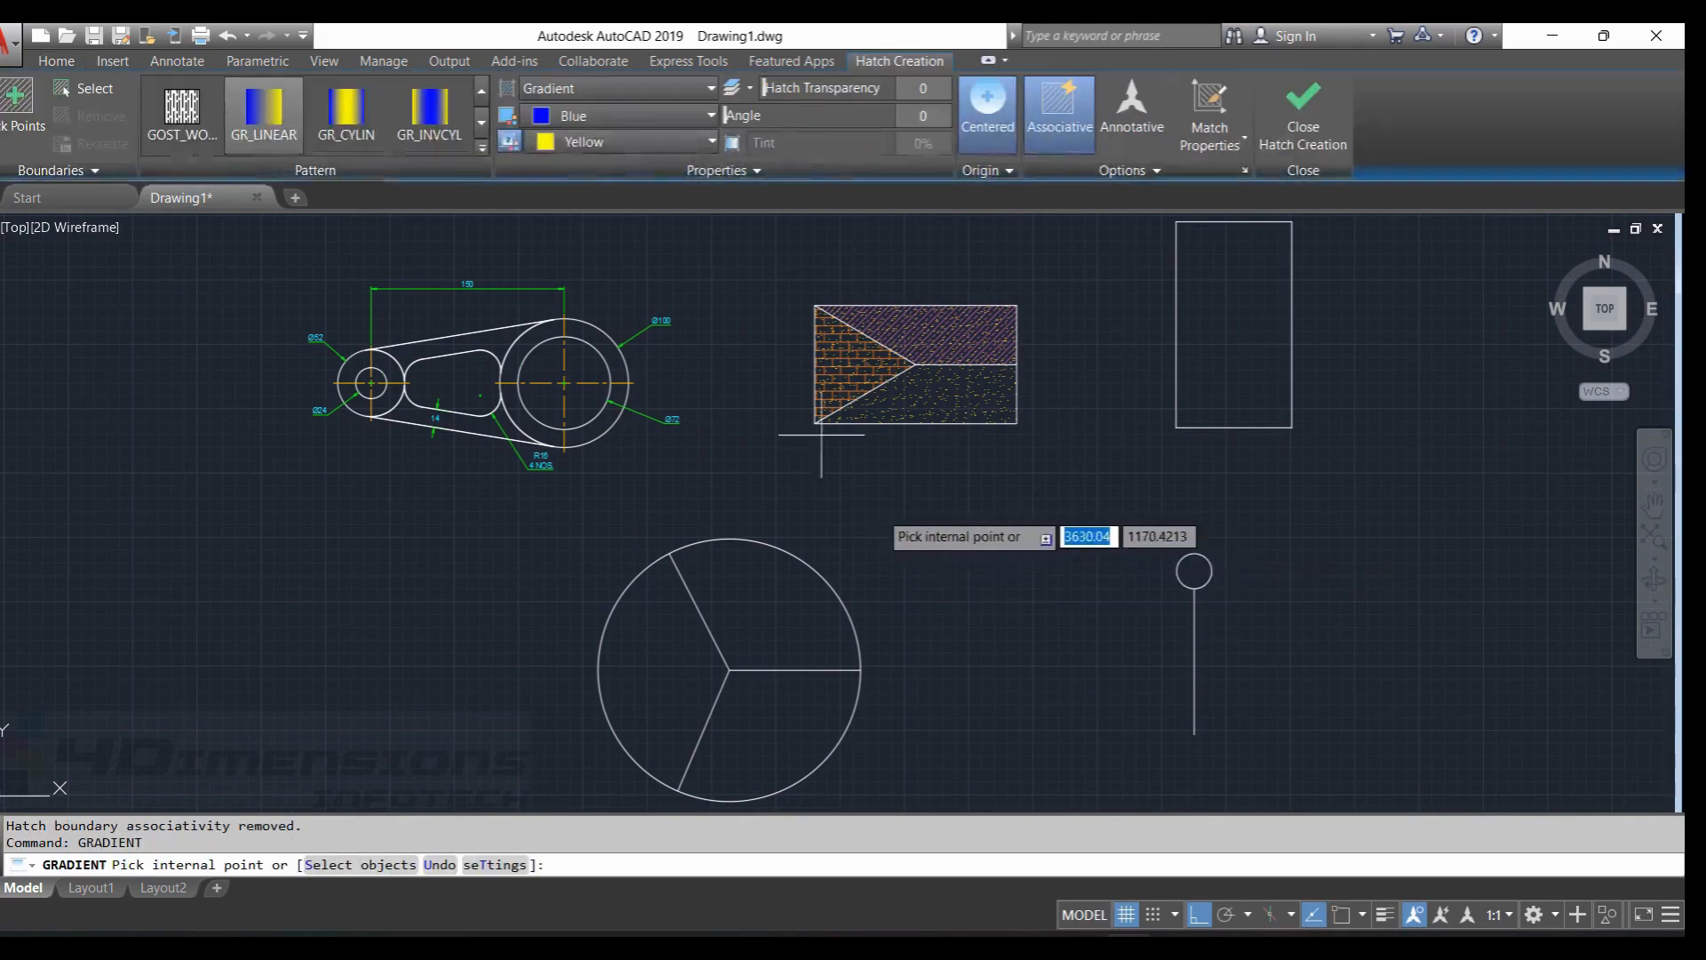
middle_click_drag(736, 491, 808, 528)
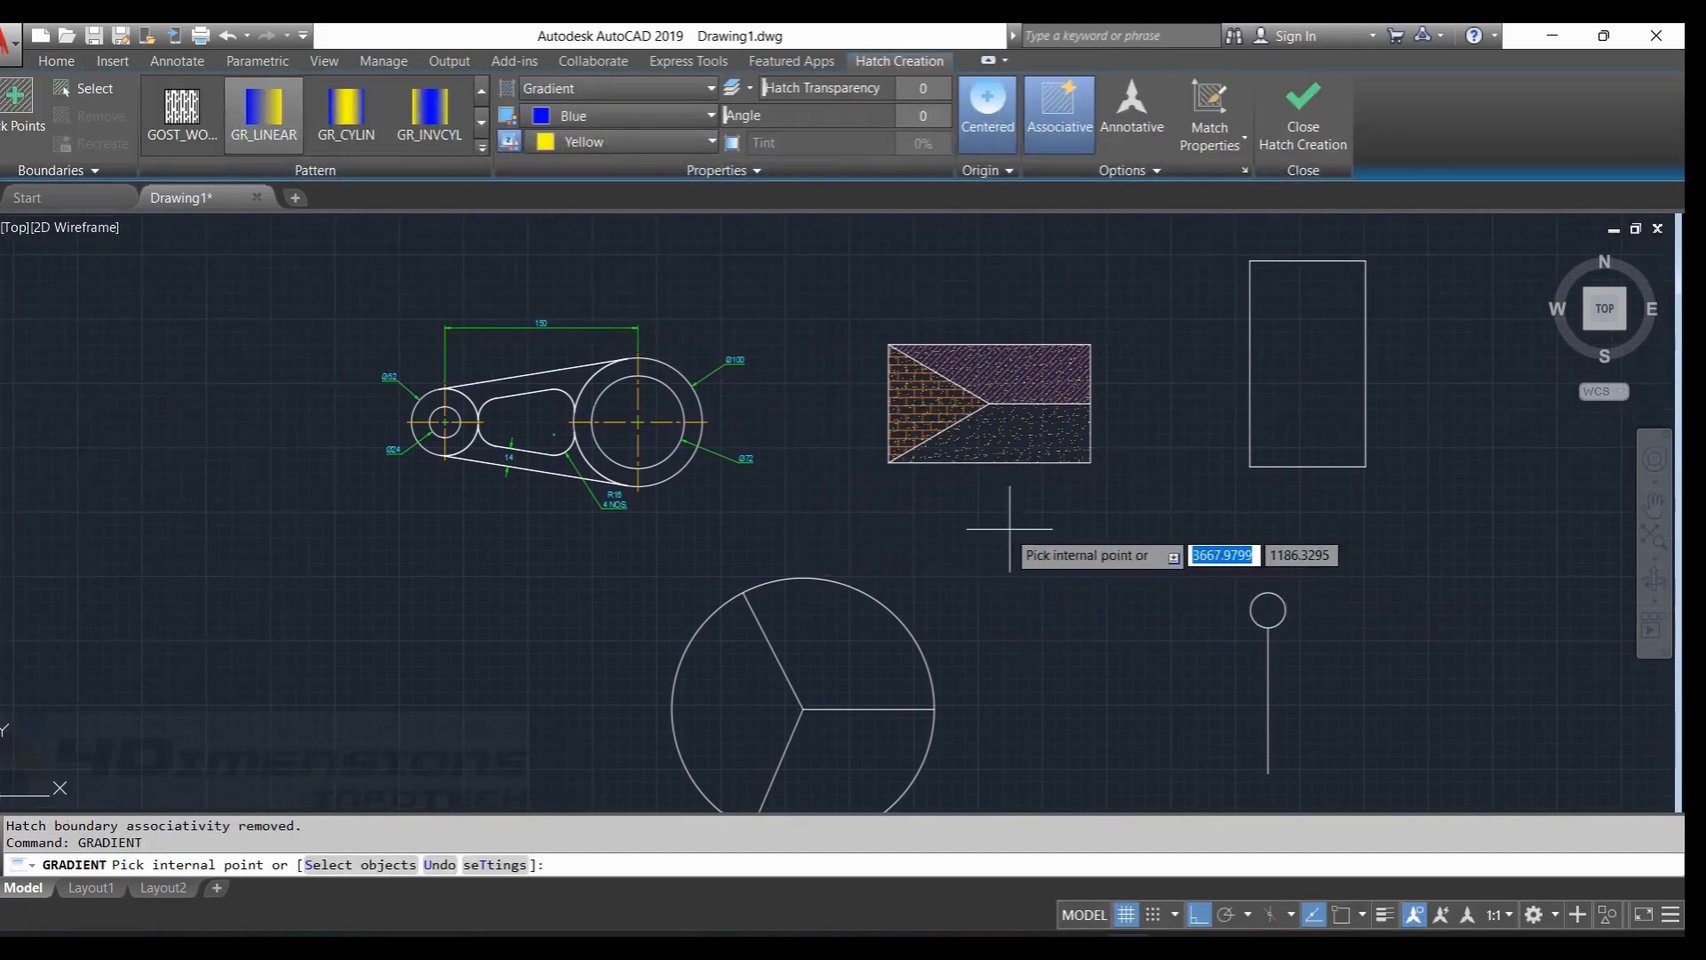
mouse_move(1009, 528)
middle_mouse_down()
mouse_move(1002, 487)
mouse_move(996, 518)
middle_mouse_up()
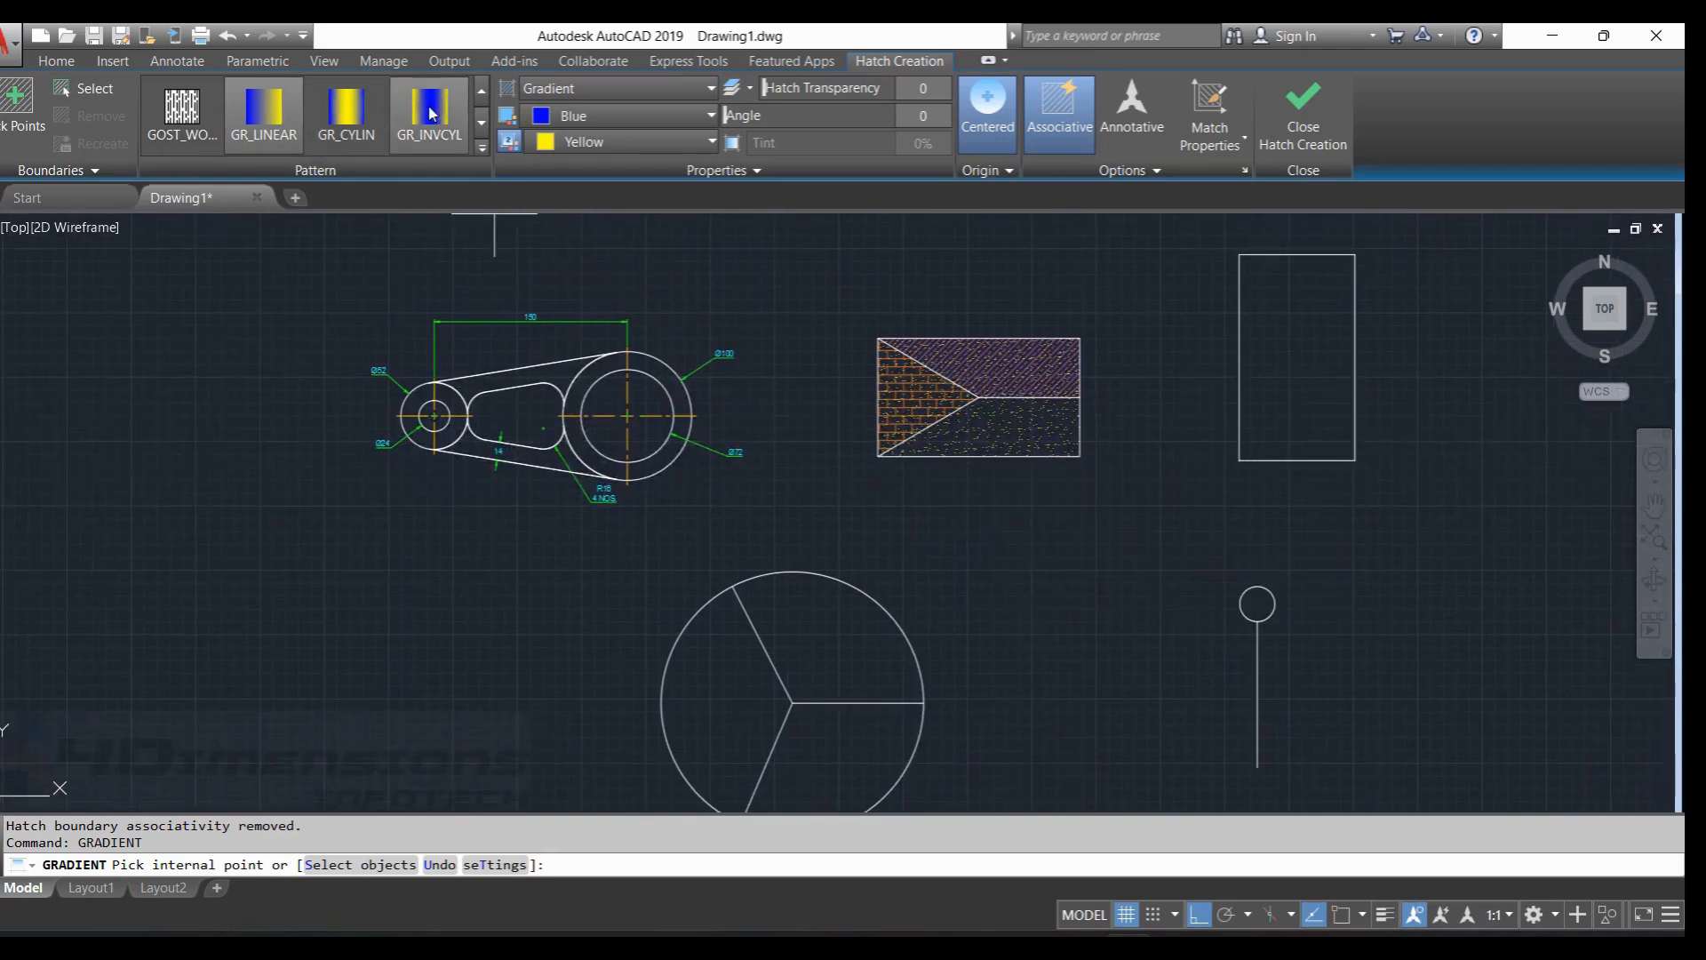
scroll(429, 115, "up", 4)
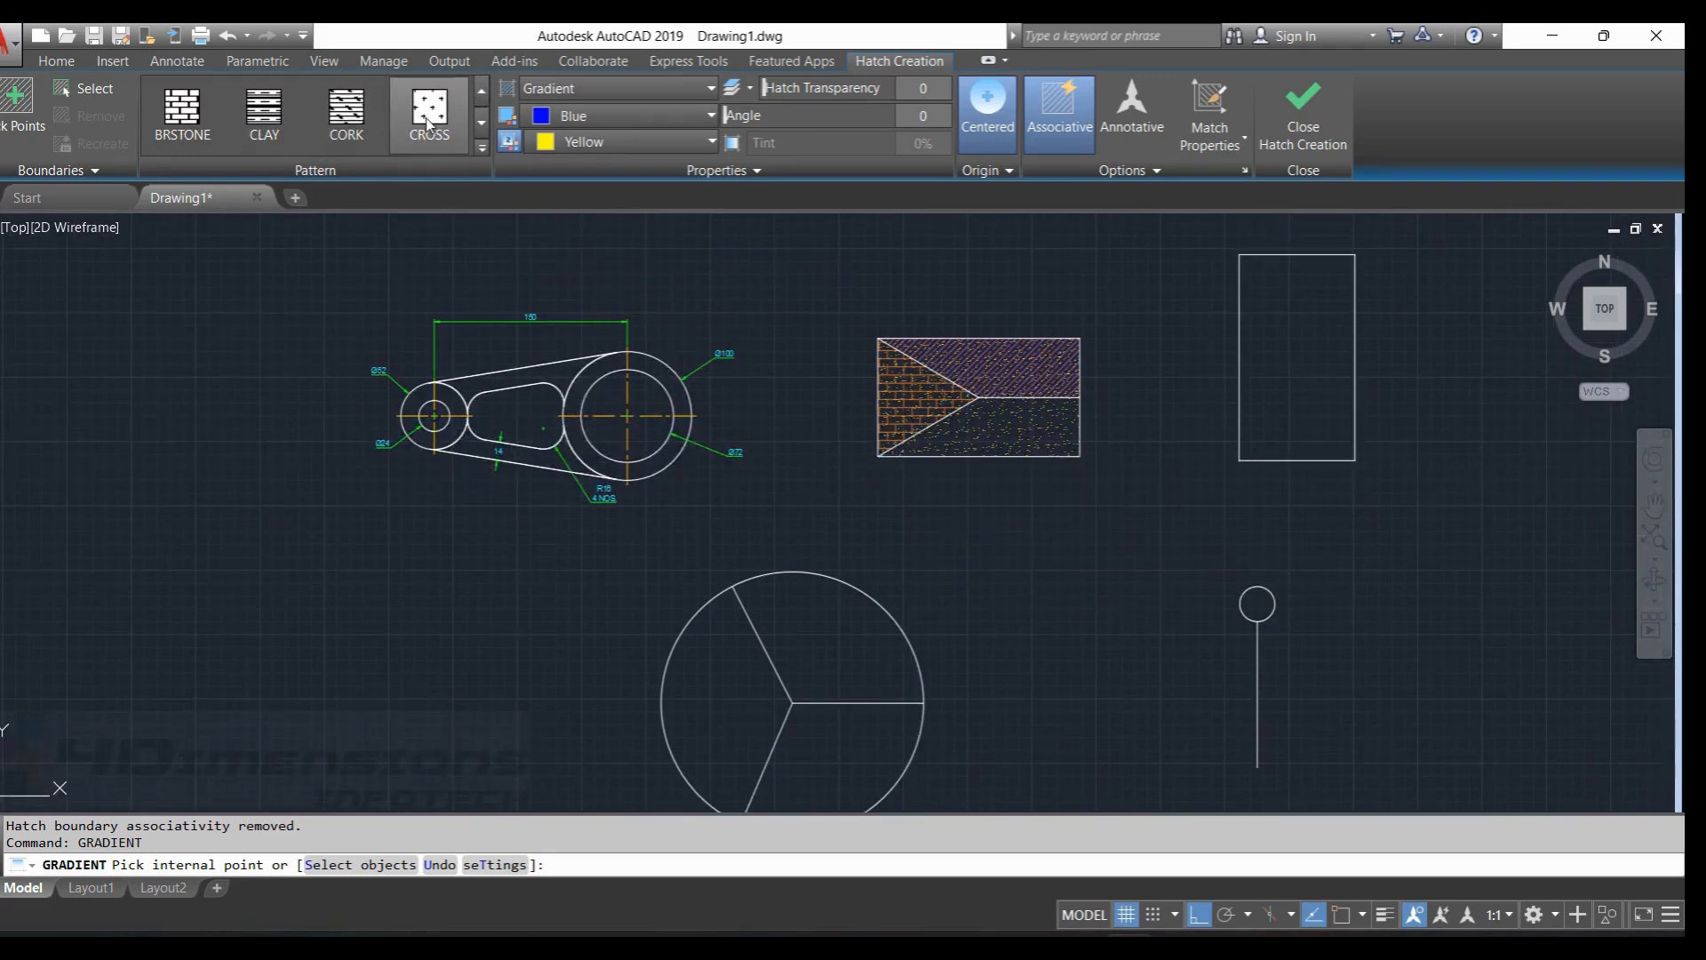
left_click(480, 123)
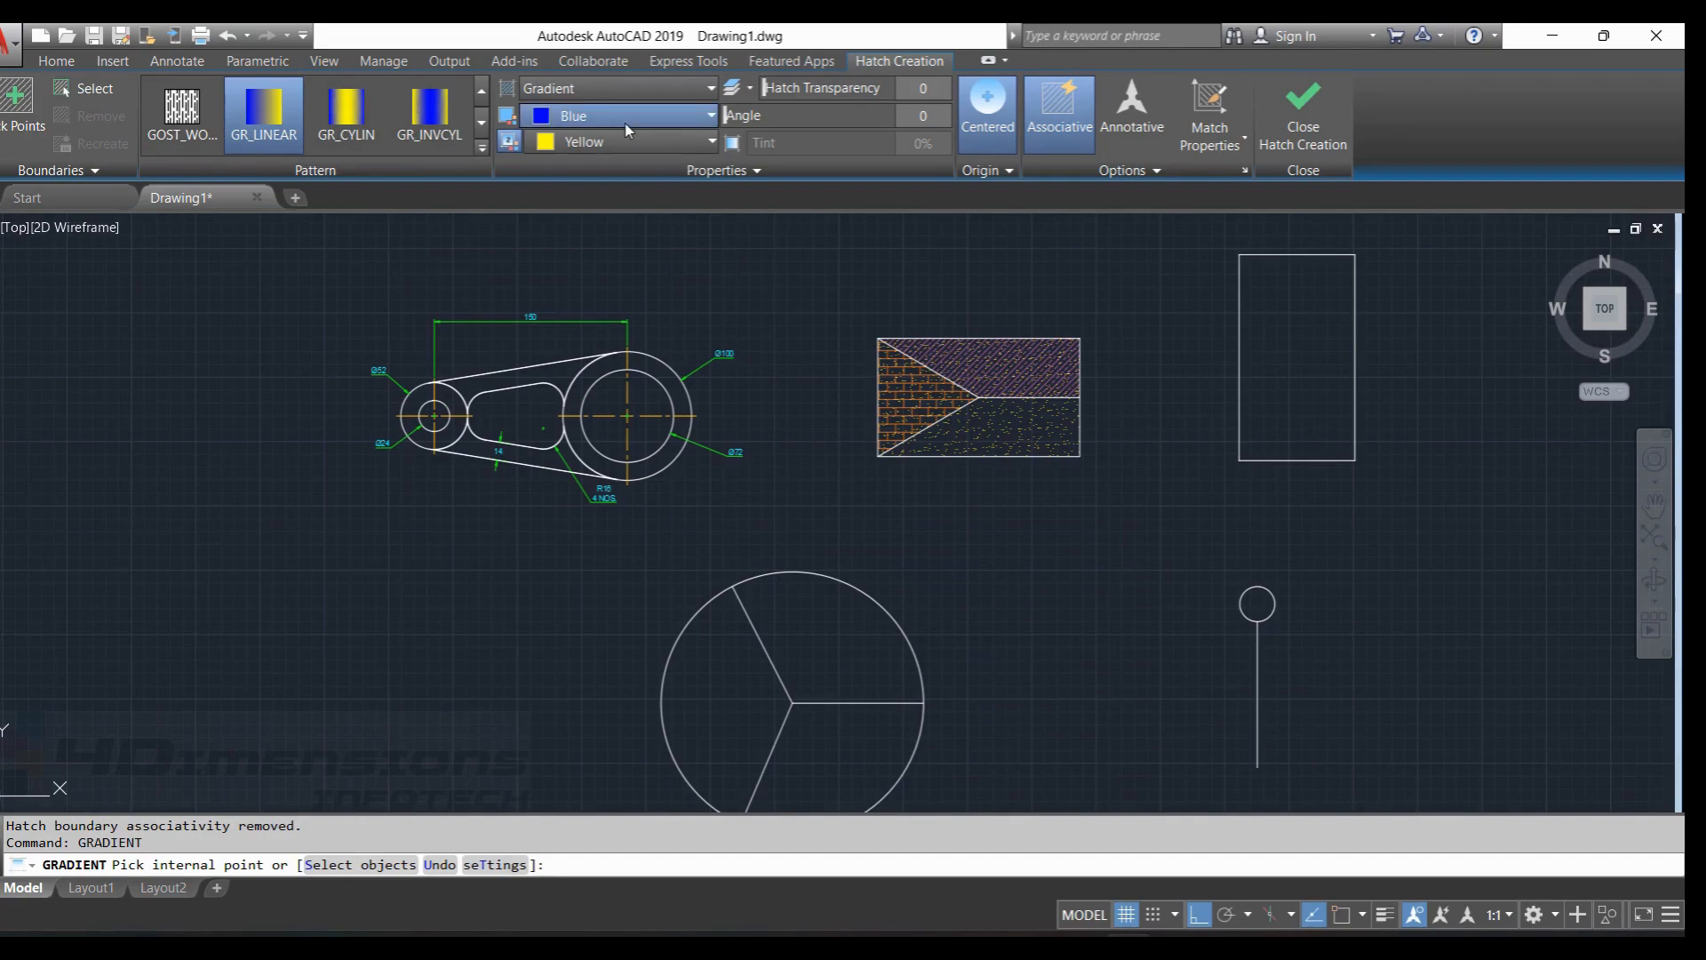
left_click(591, 116)
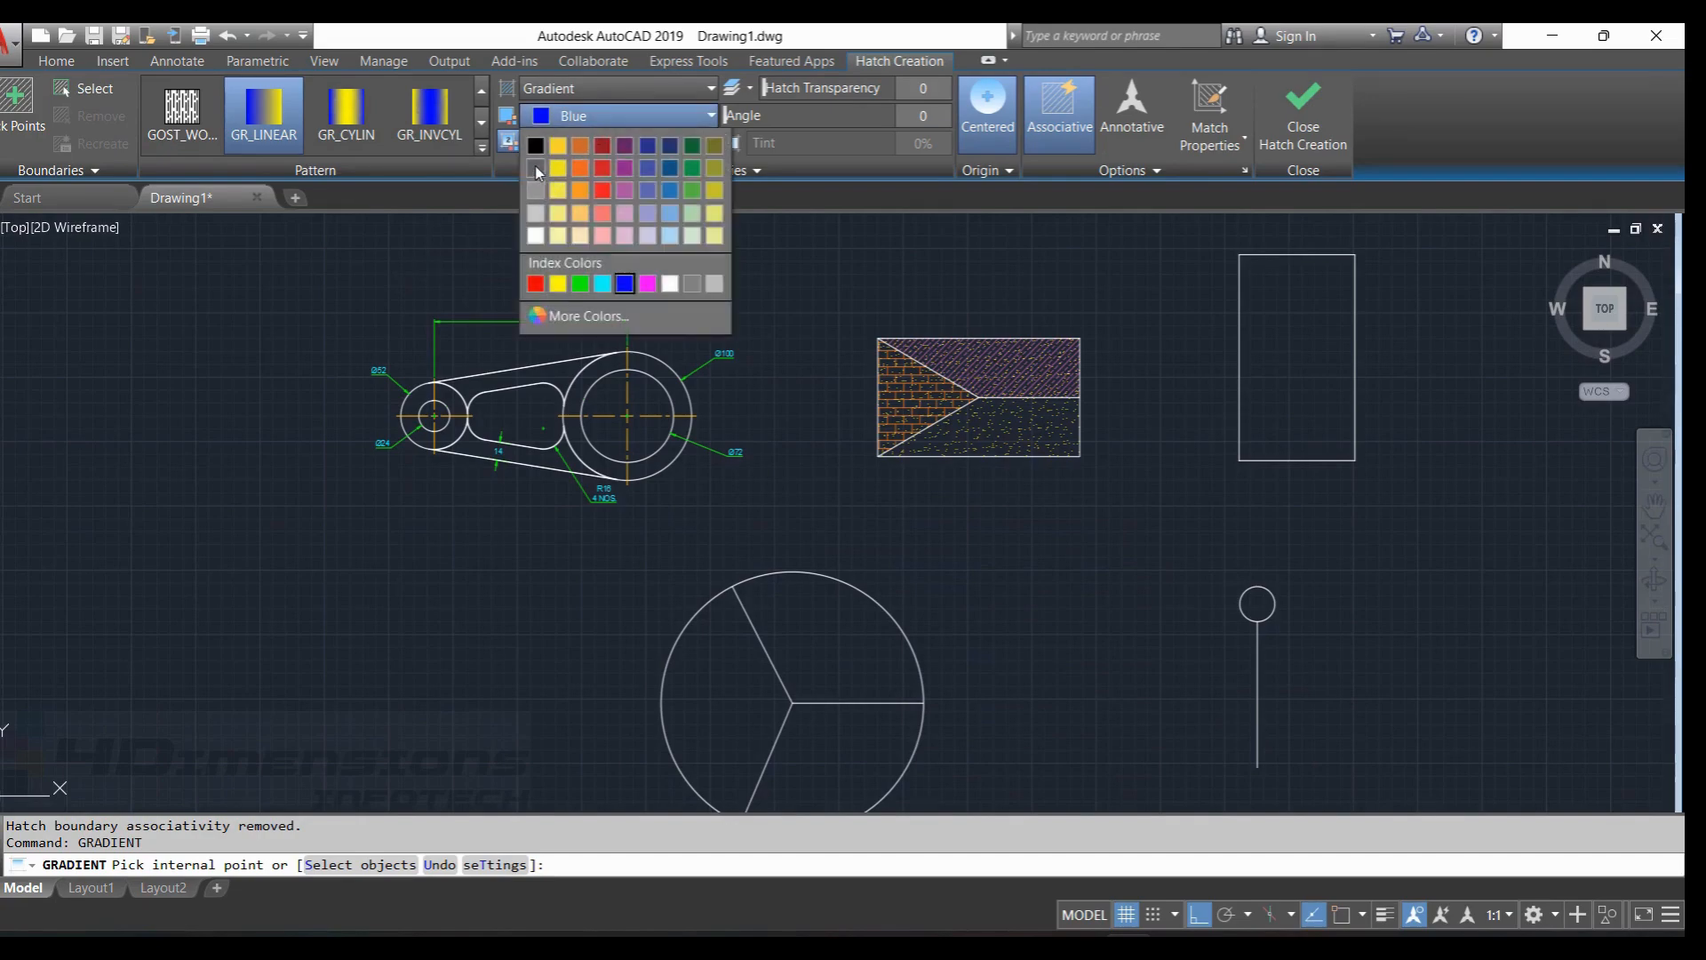
left_click(537, 168)
left_click(622, 142)
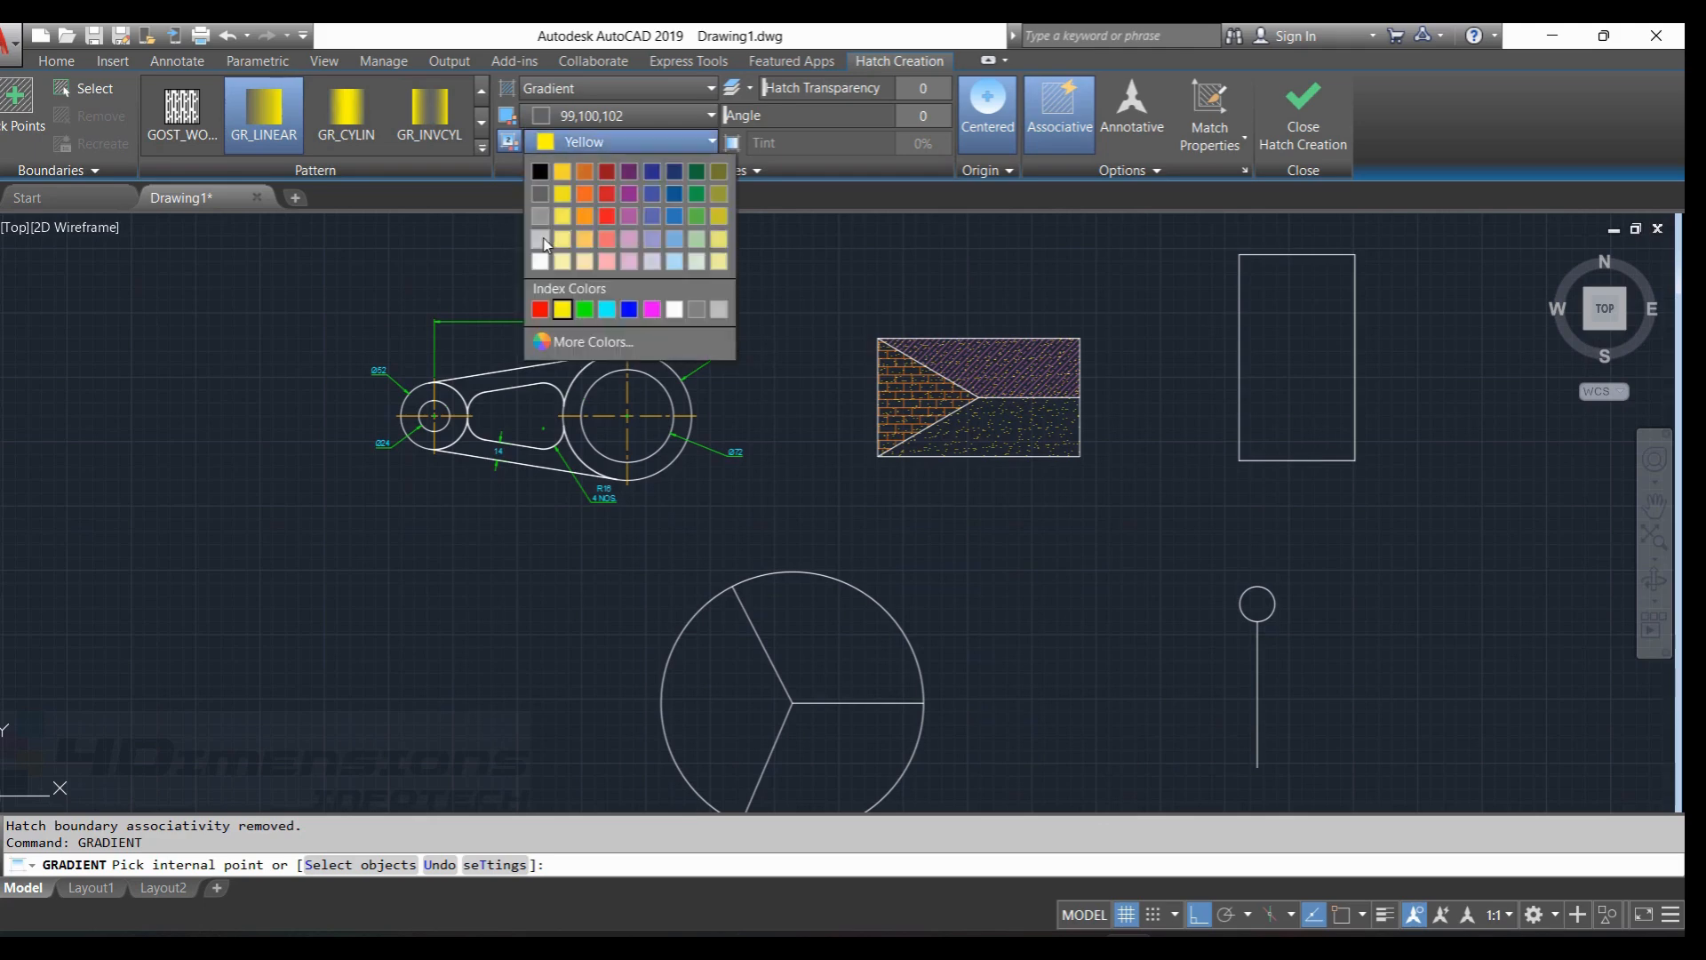
left_click(539, 239)
middle_click_drag(595, 364, 607, 303)
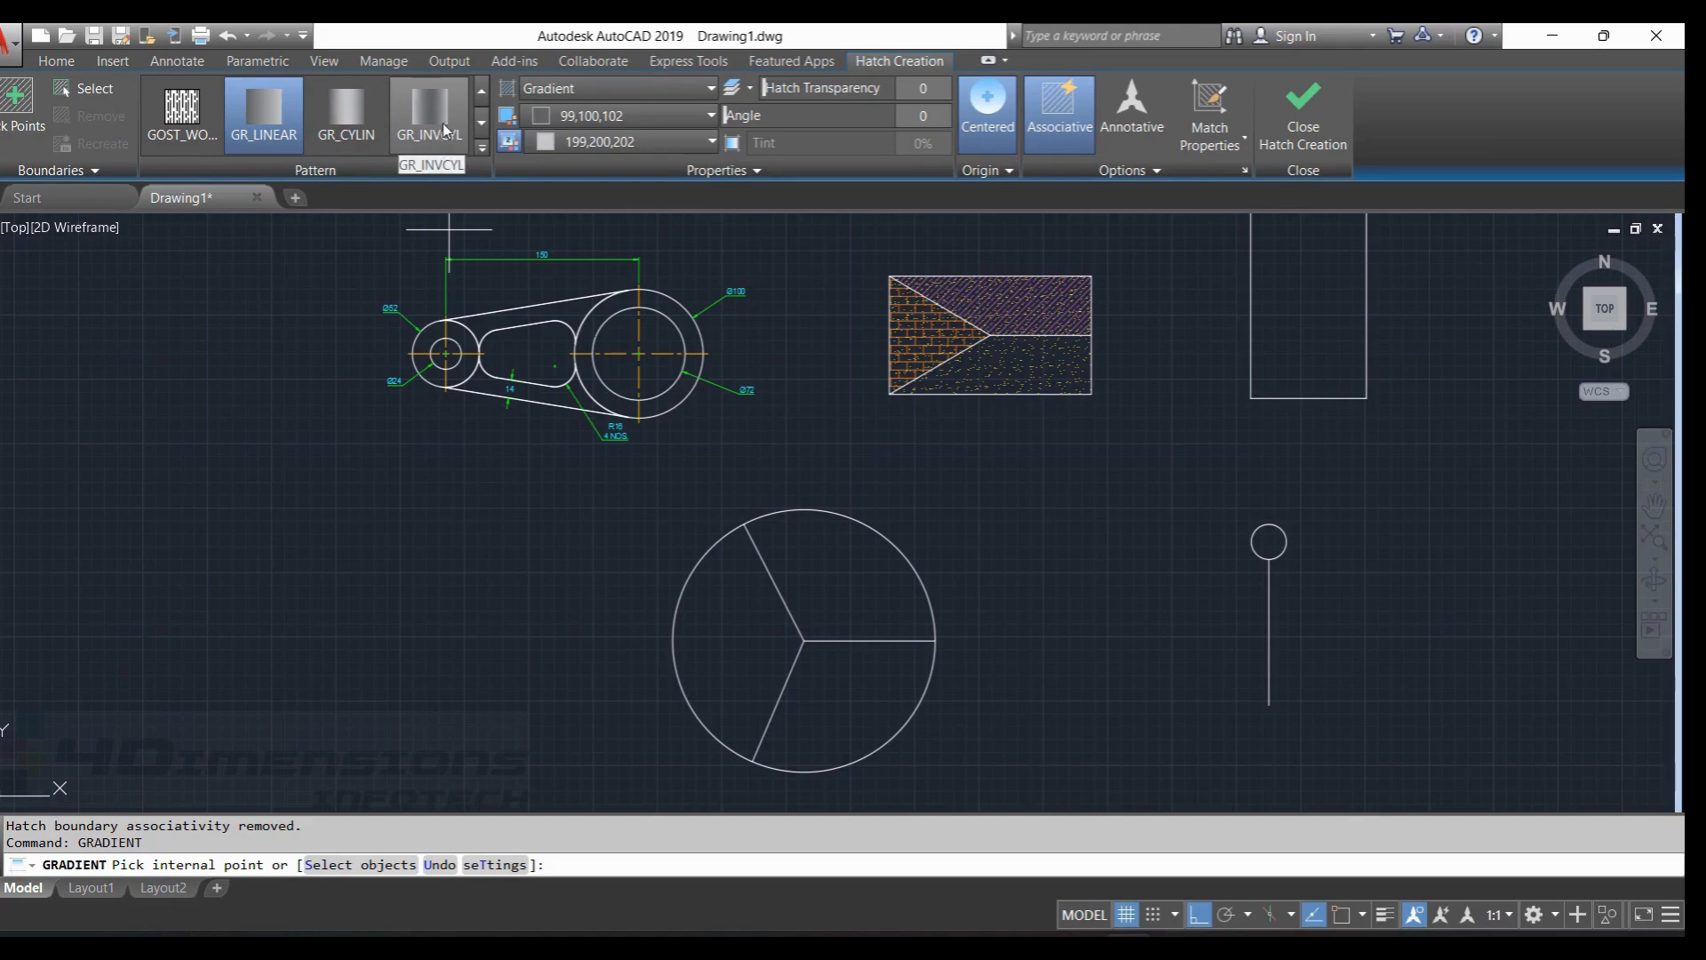
Fill the upper-right sector of the divided circle with the GR_CYLIN gradient.
left_click(481, 122)
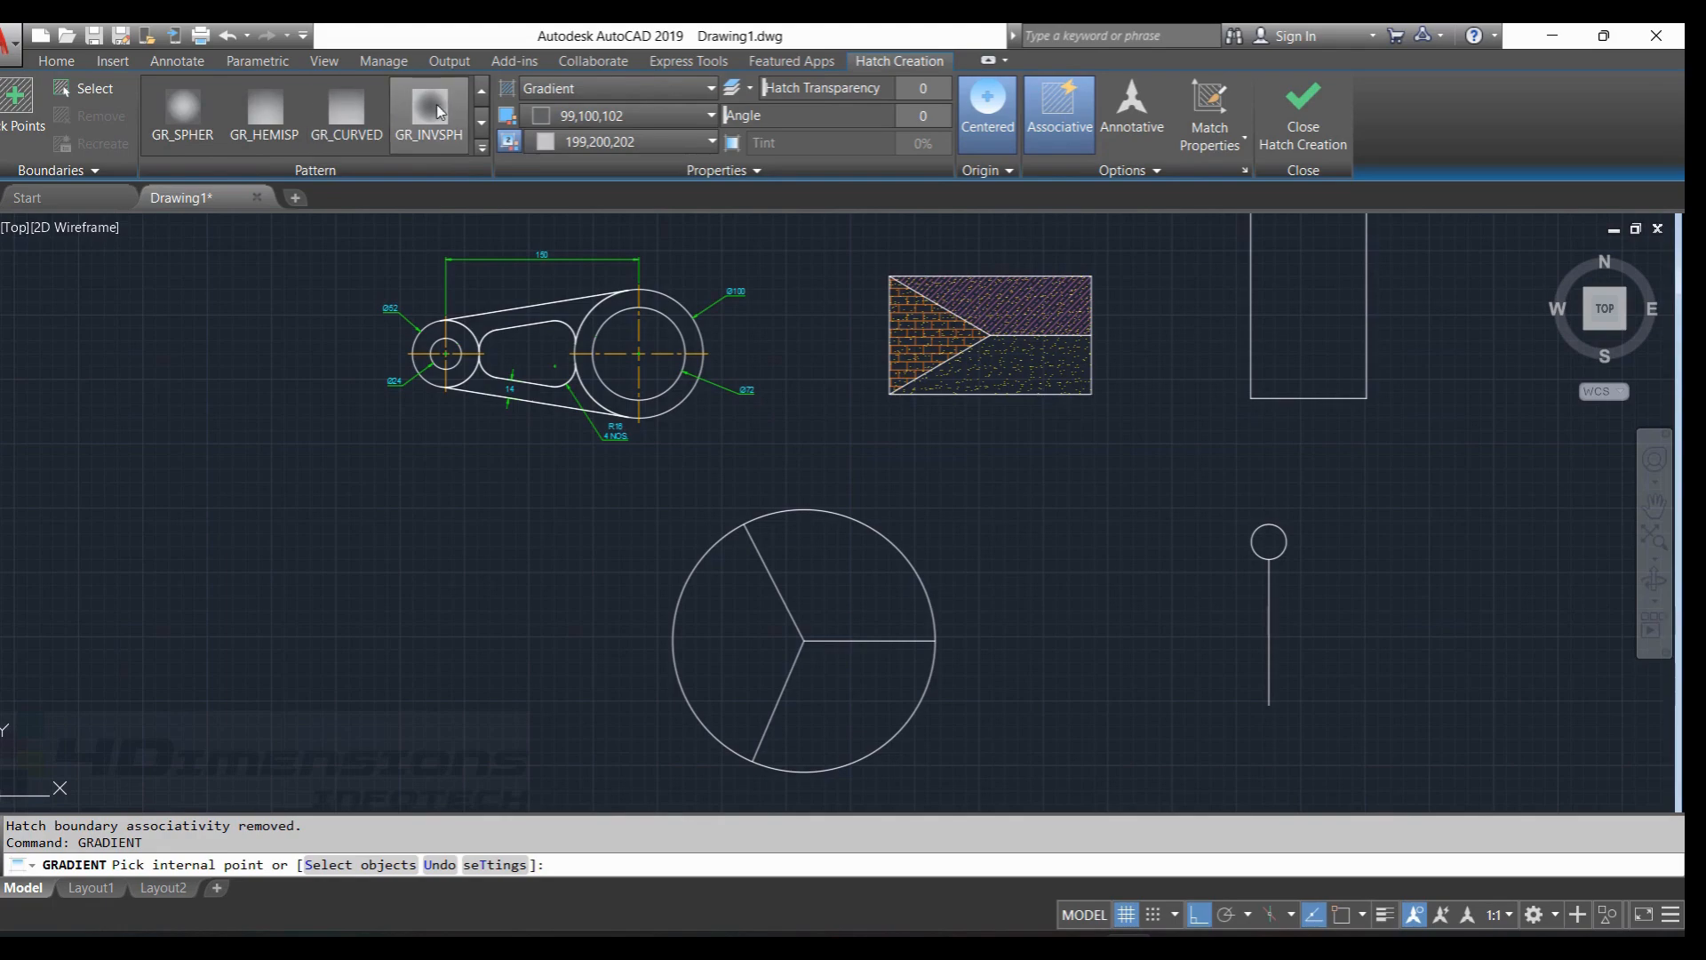
left_click(480, 91)
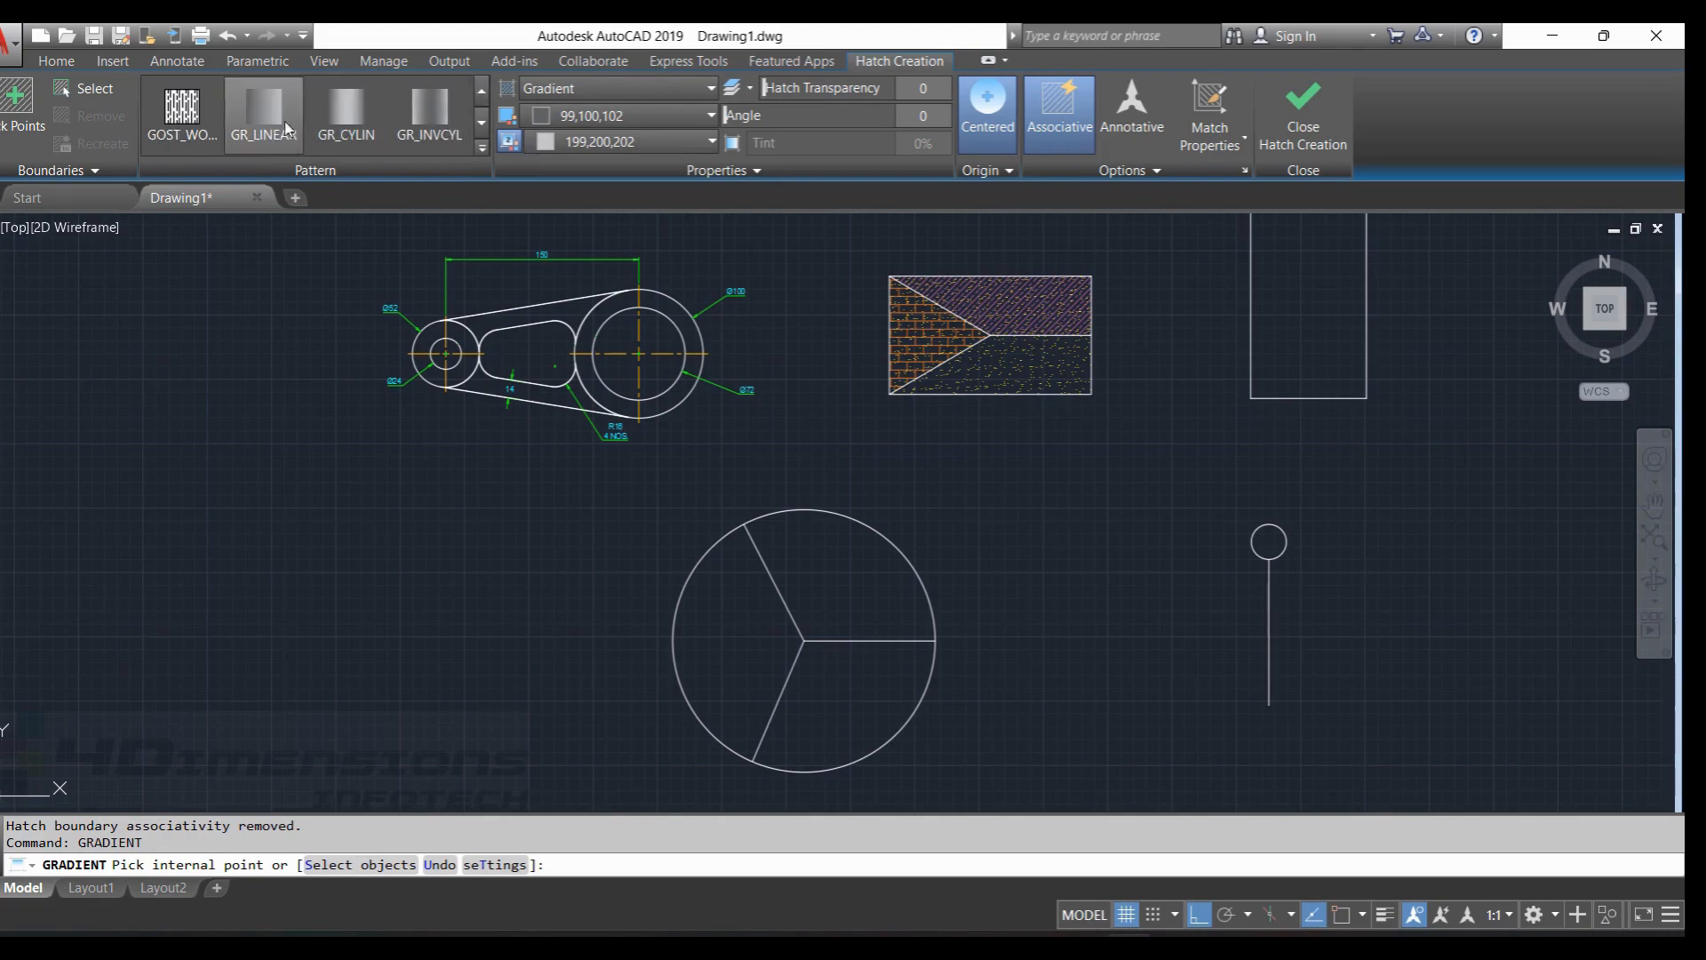
left_click(349, 110)
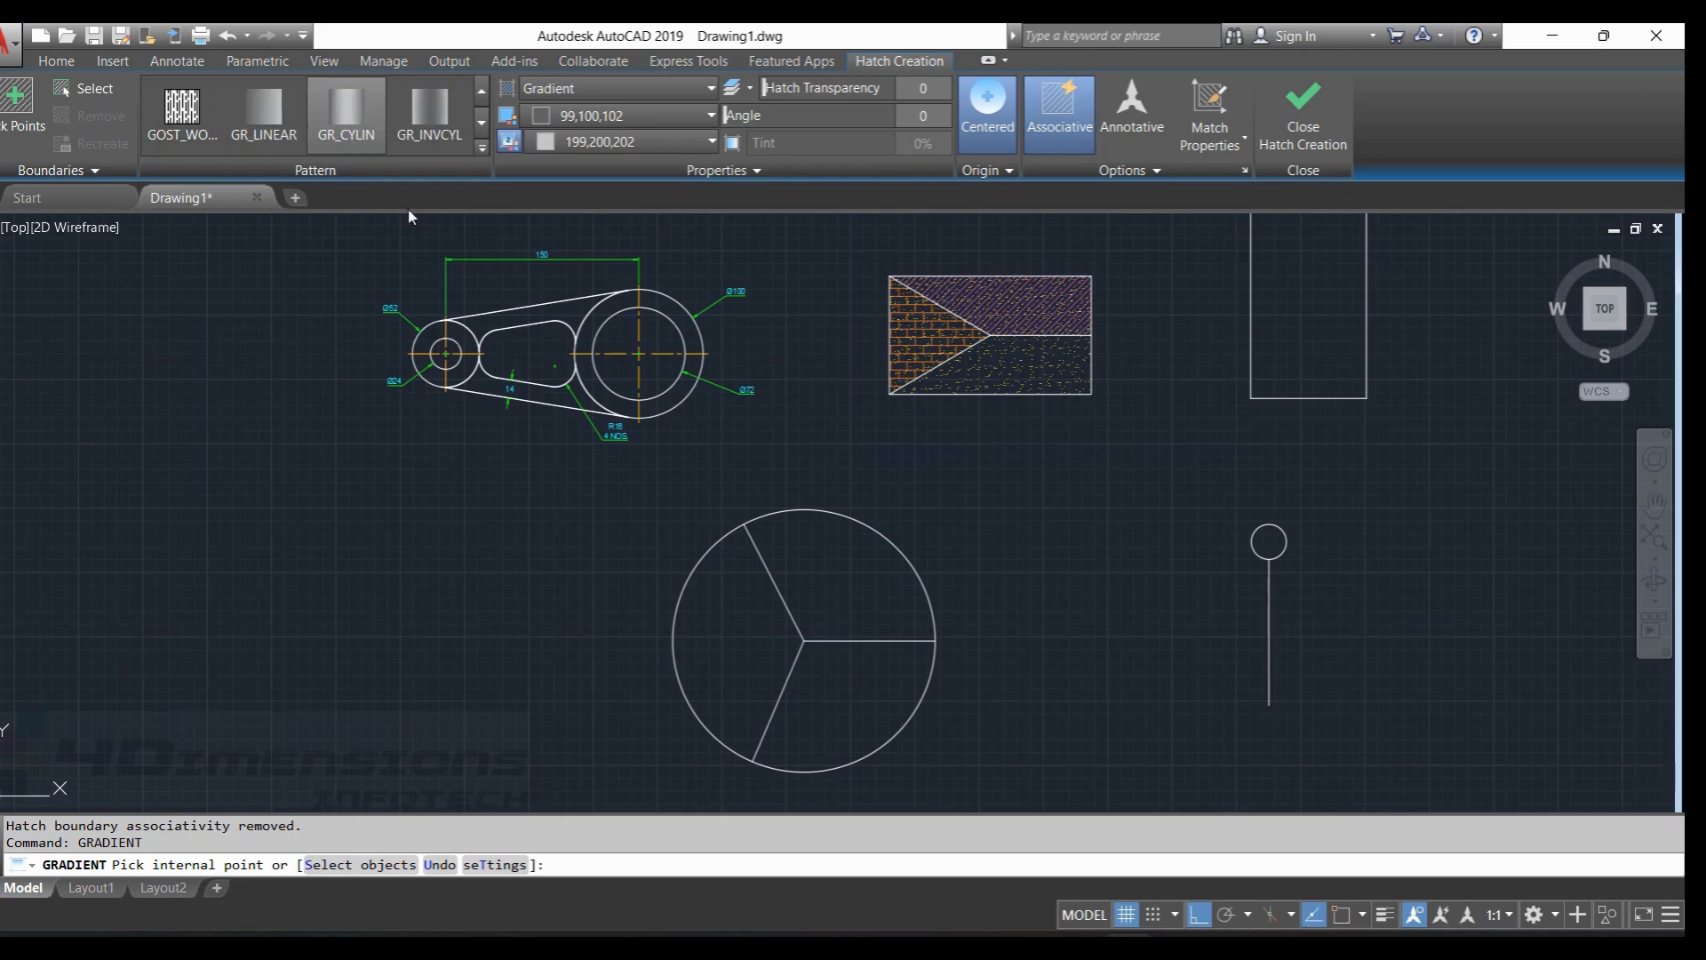
left_click(847, 599)
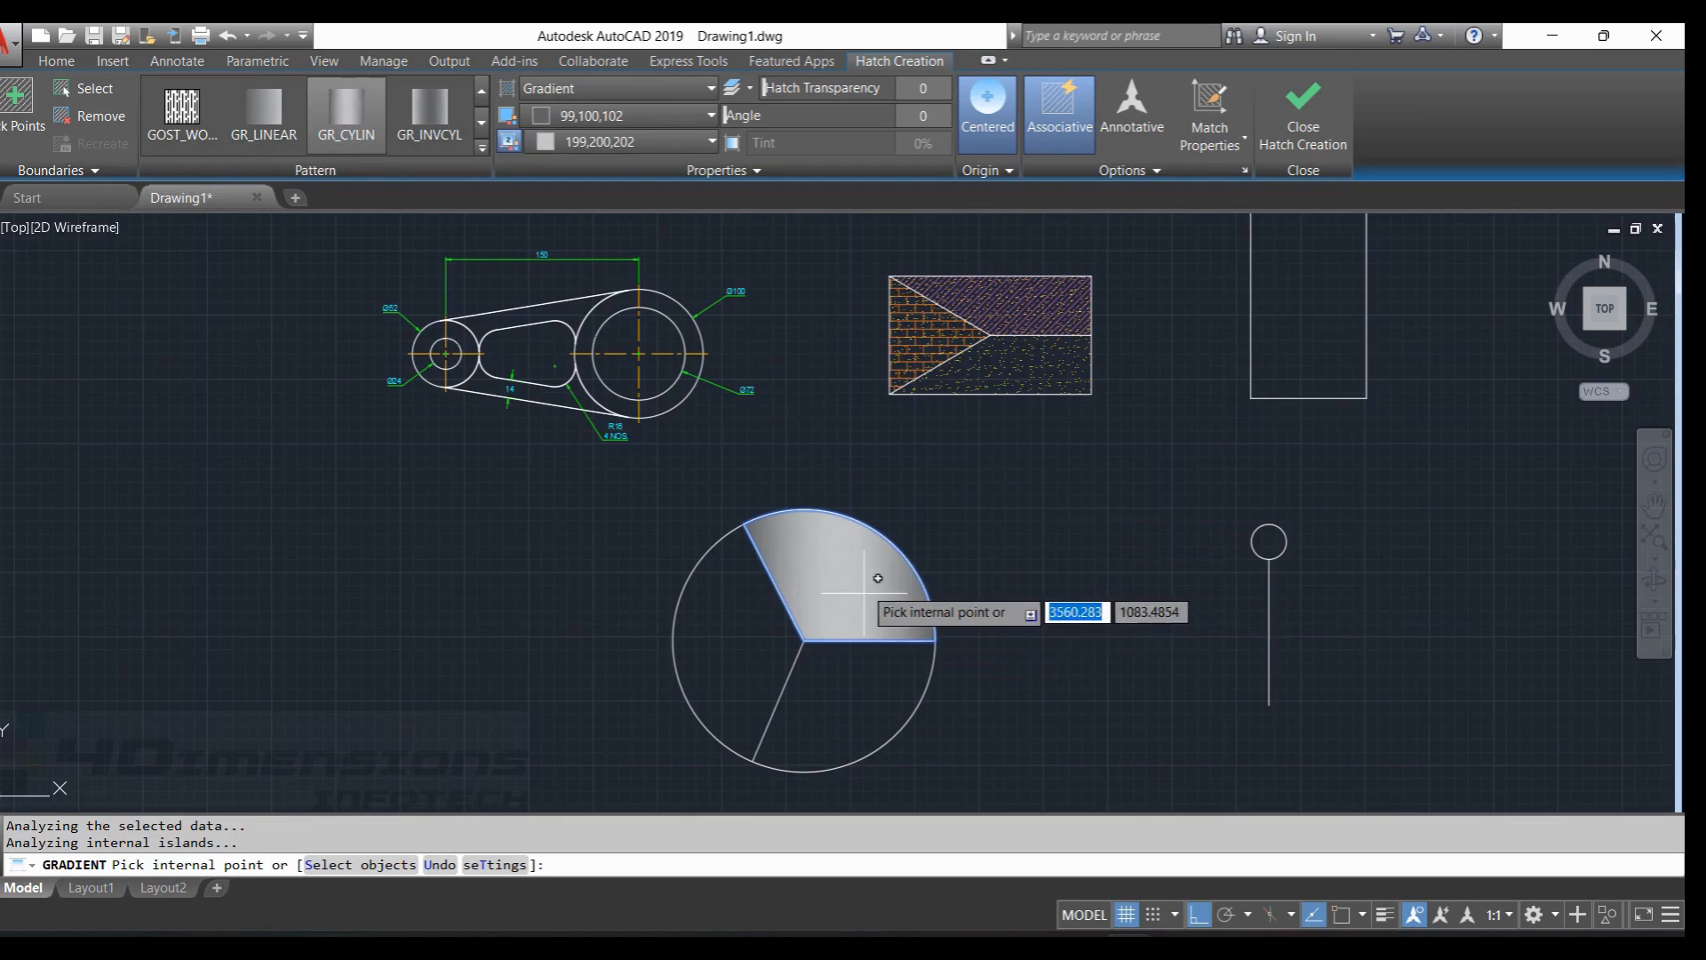
Switch the gradient to GR_SPHER and add the circle's left sector to the fill.
left_click(483, 123)
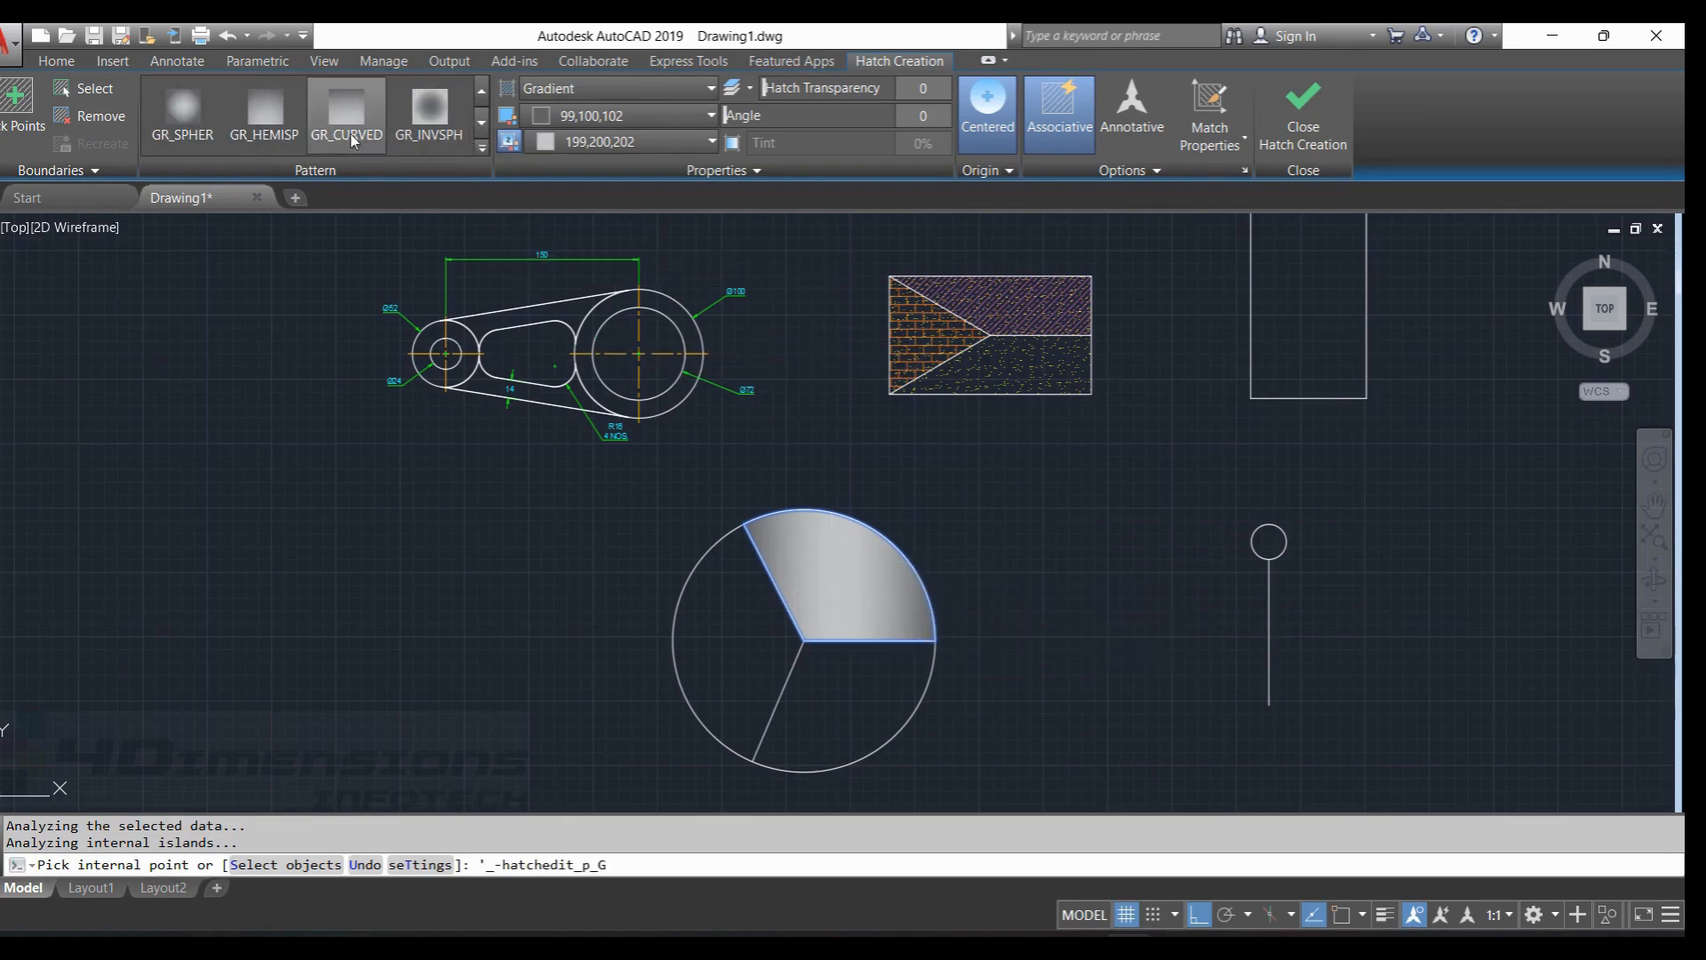
left_click(178, 110)
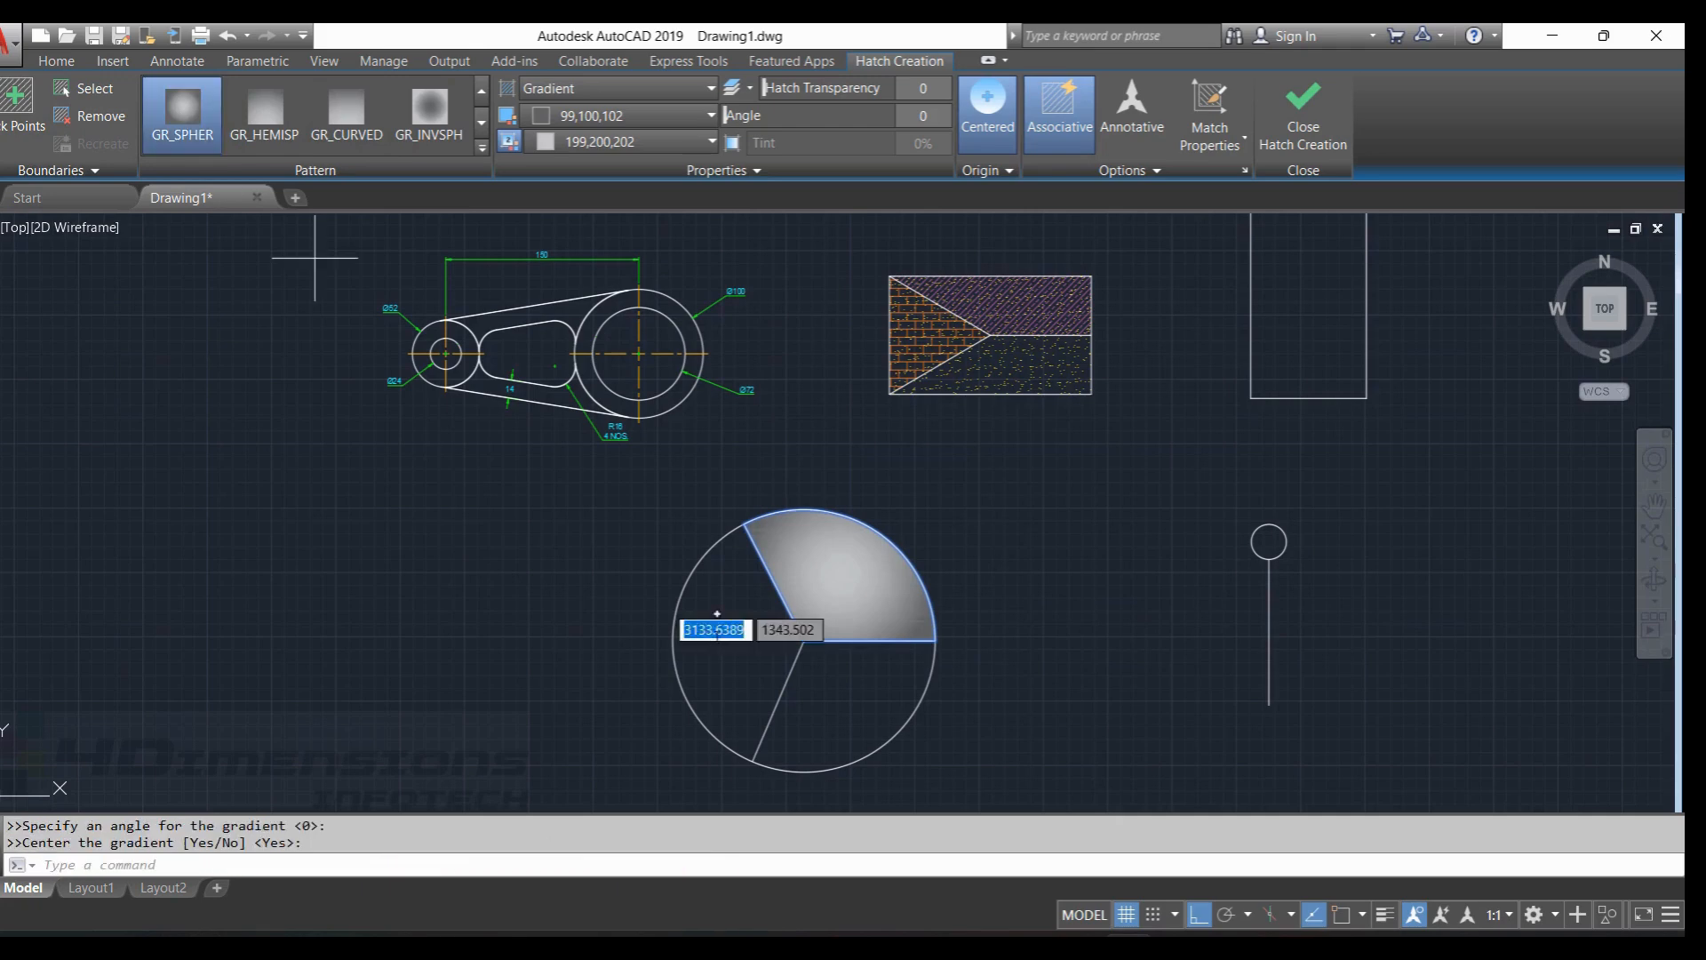
left_click(764, 625)
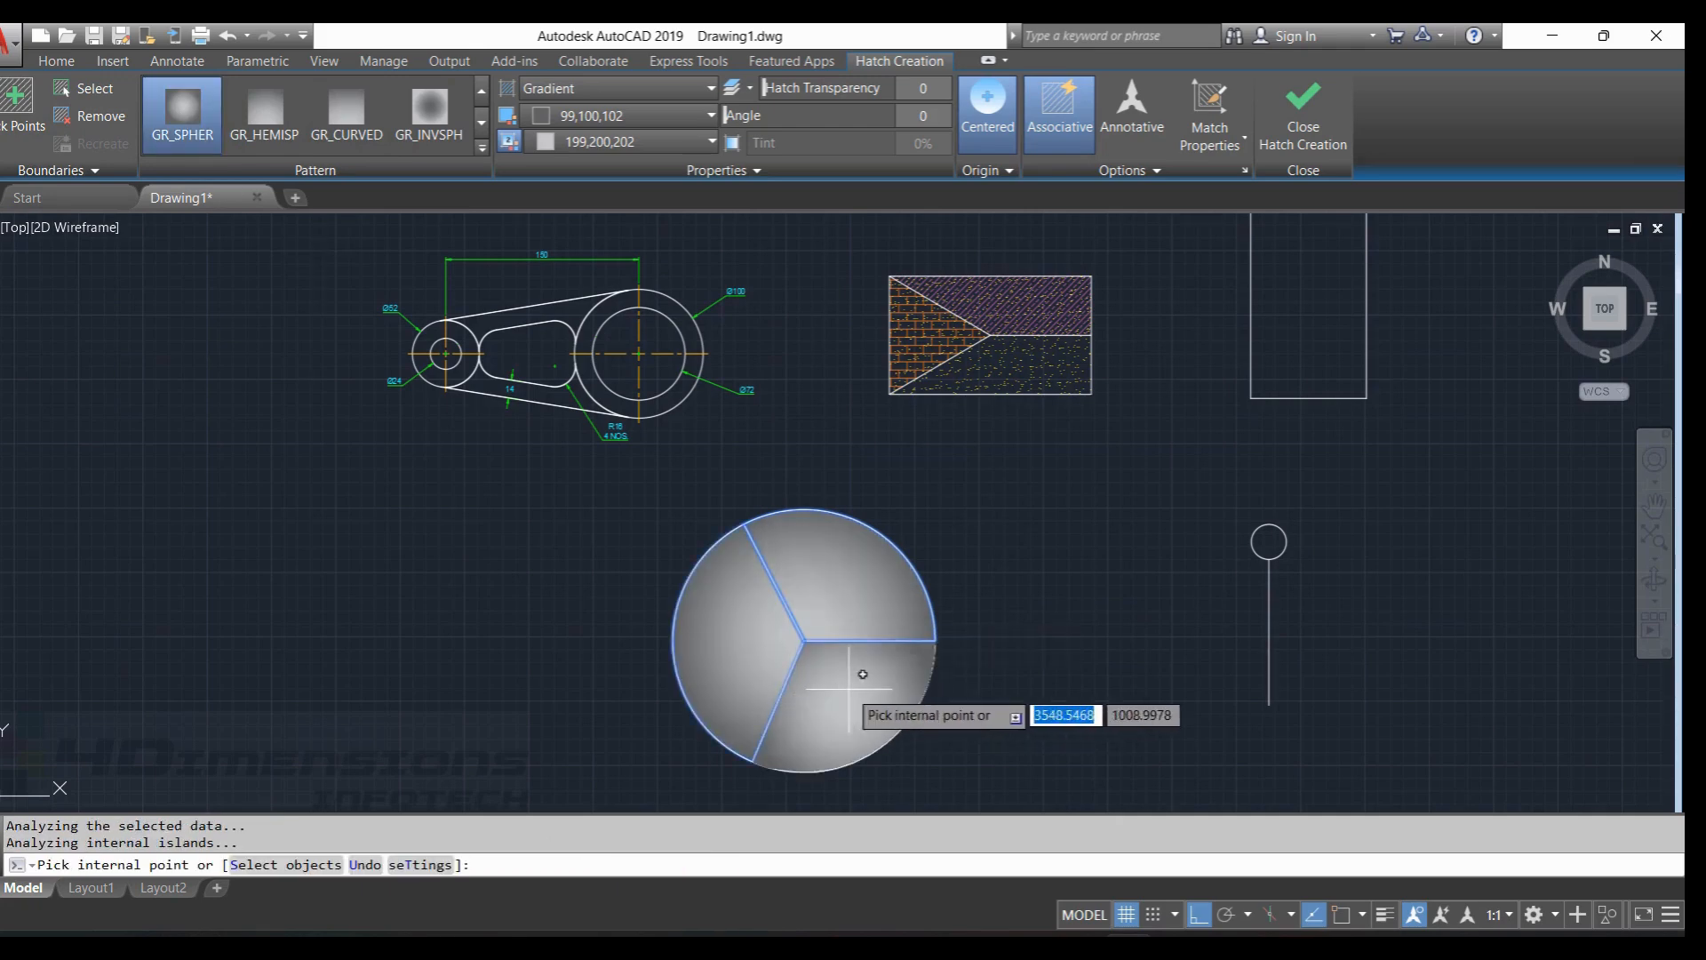
Finish the grey GR_LINEAR gradient fill with only the circle's upper-right sector filled.
middle_click_drag(942, 576, 915, 488)
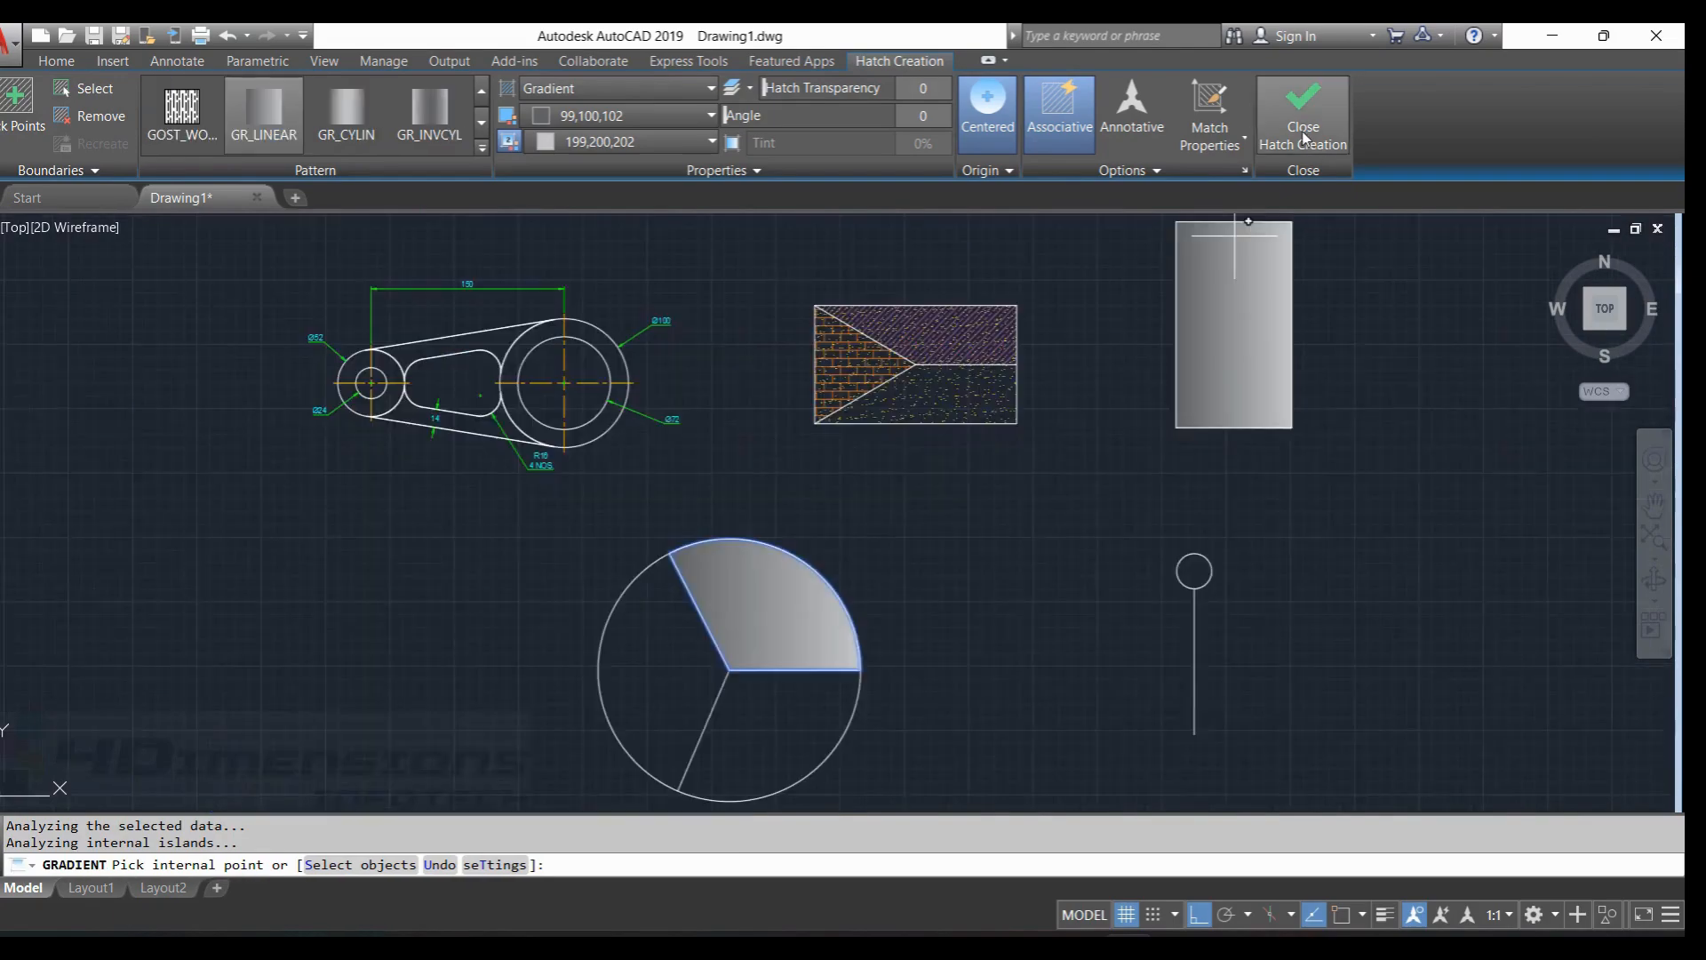
left_click(1303, 137)
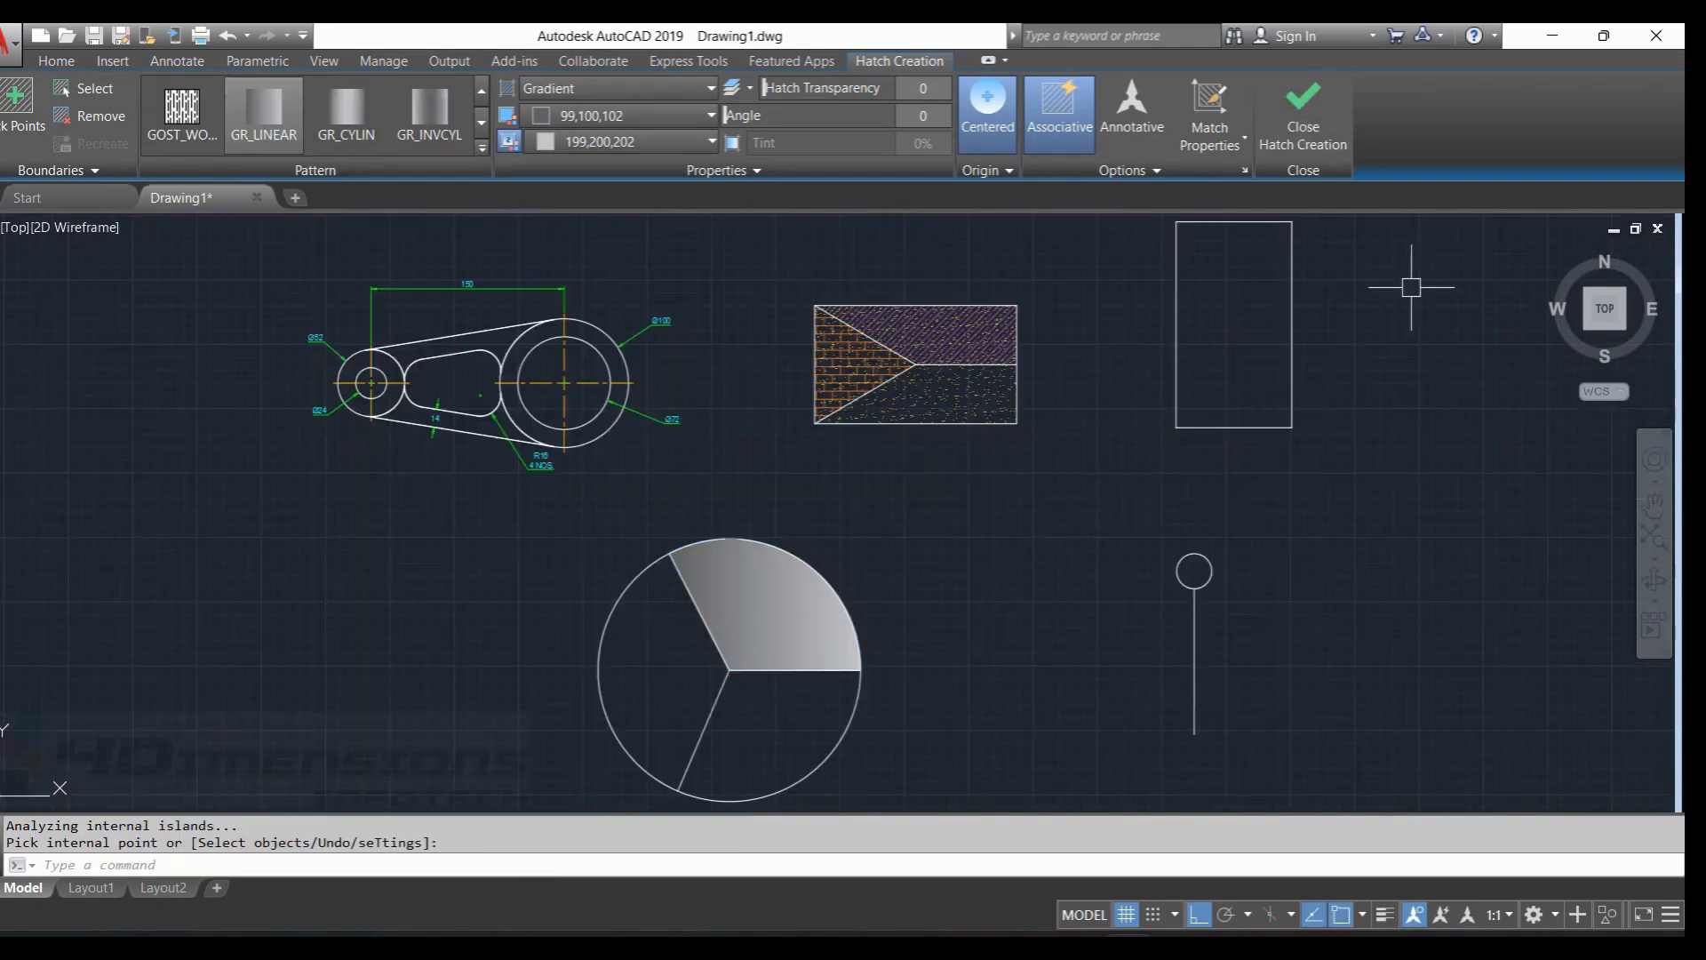
key("Escape")
key("Escape")
Start another gradient fill for the divided circle and set its two colours to Red and Yellow.
scroll(721, 785, "up", 2)
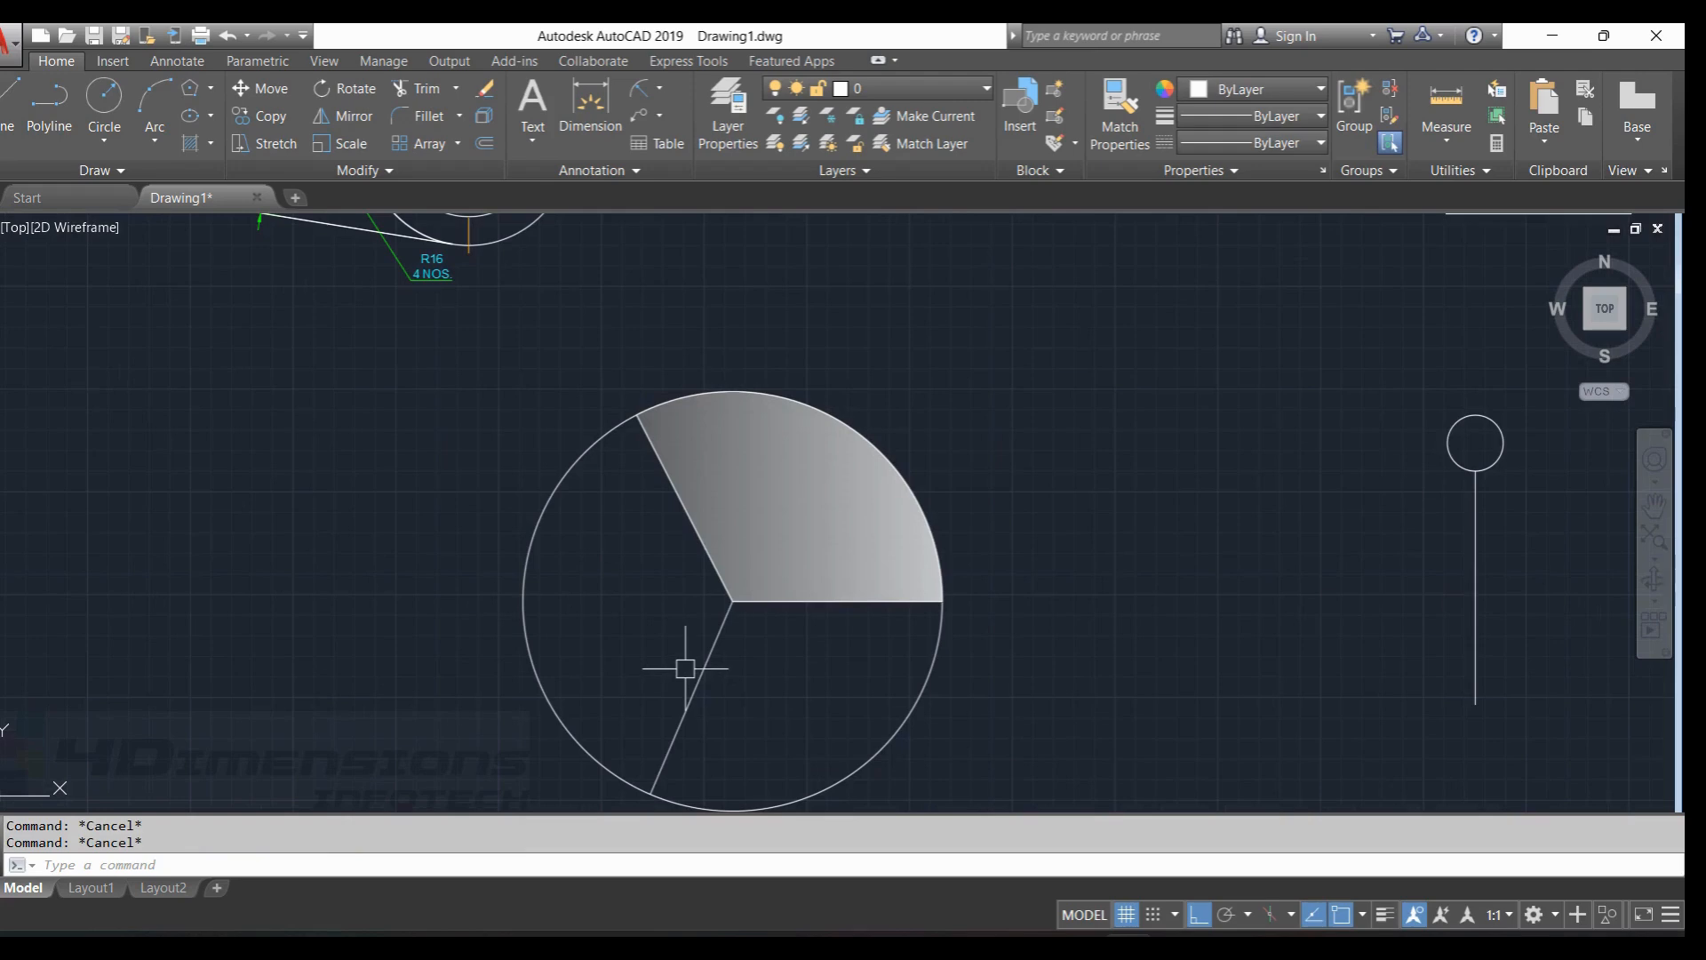
type("G")
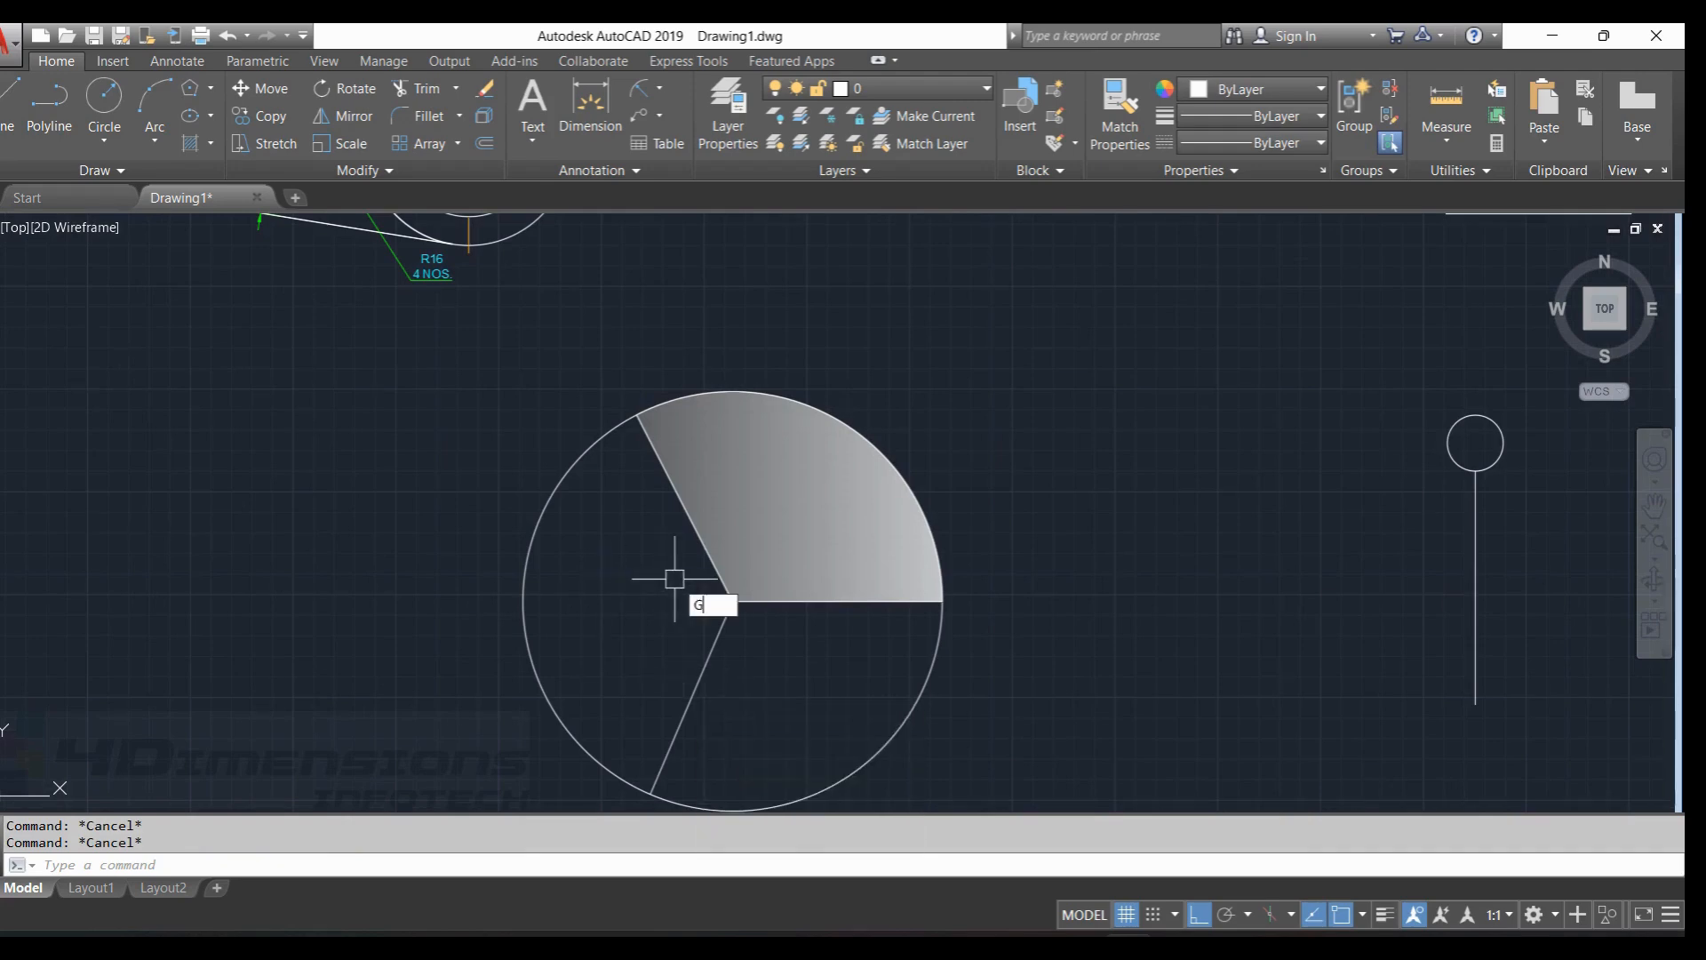
type("R")
key("BackSpace")
key("BackSpace")
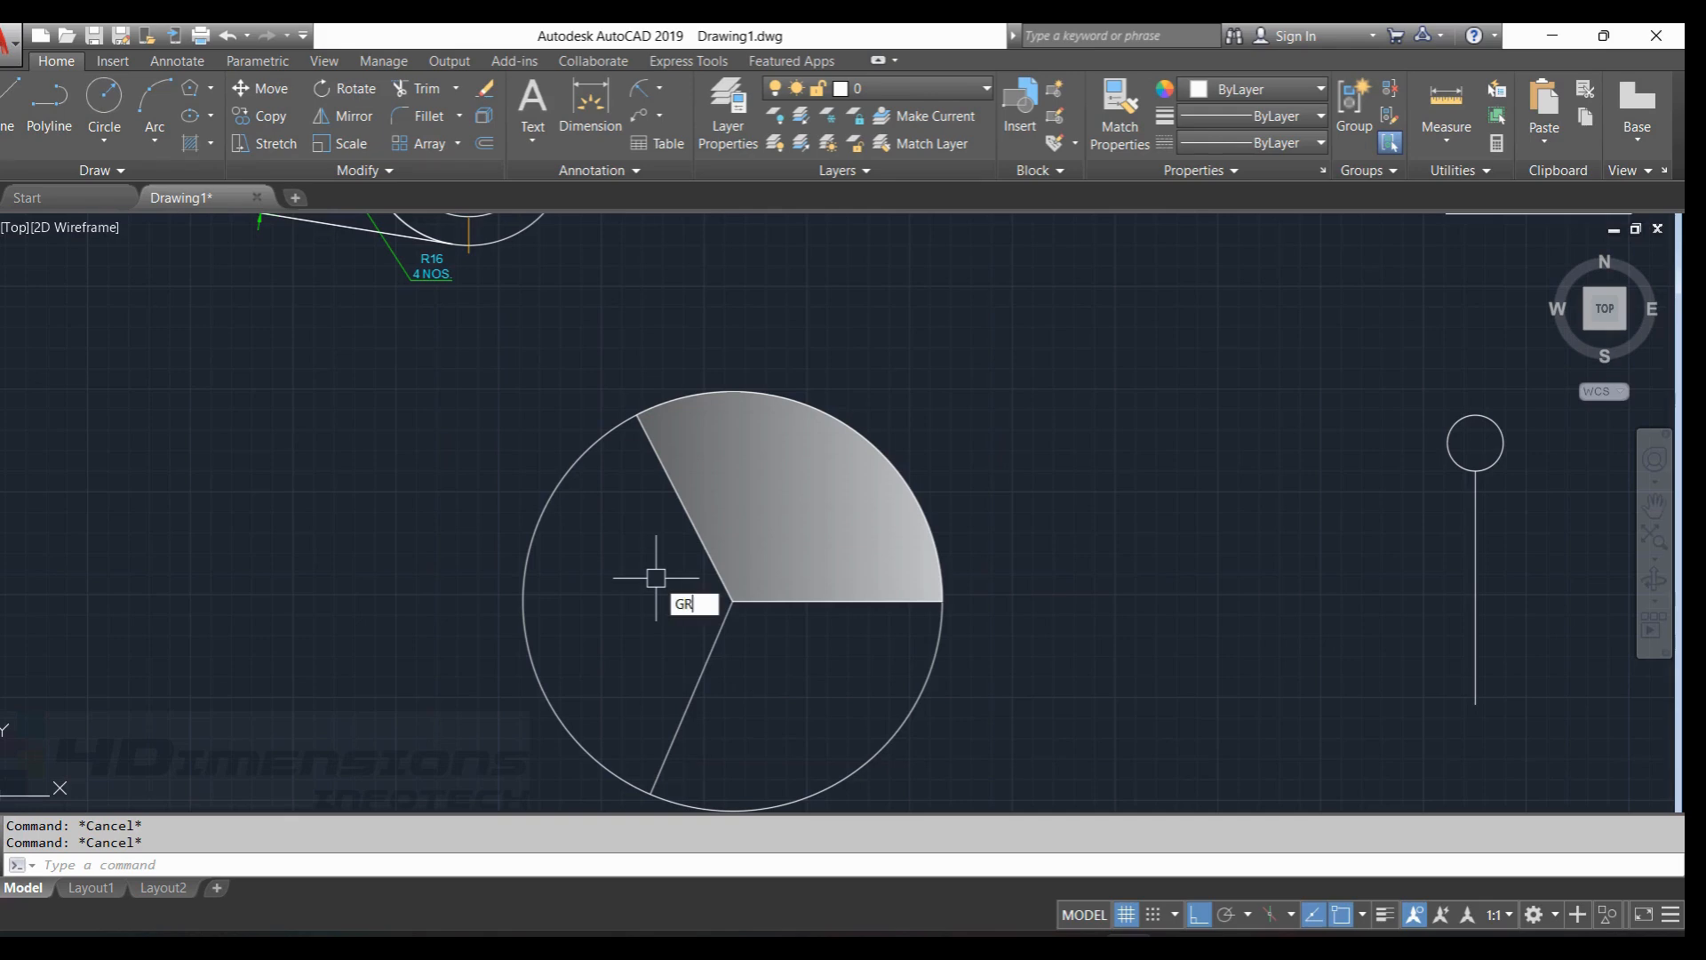
key("Return")
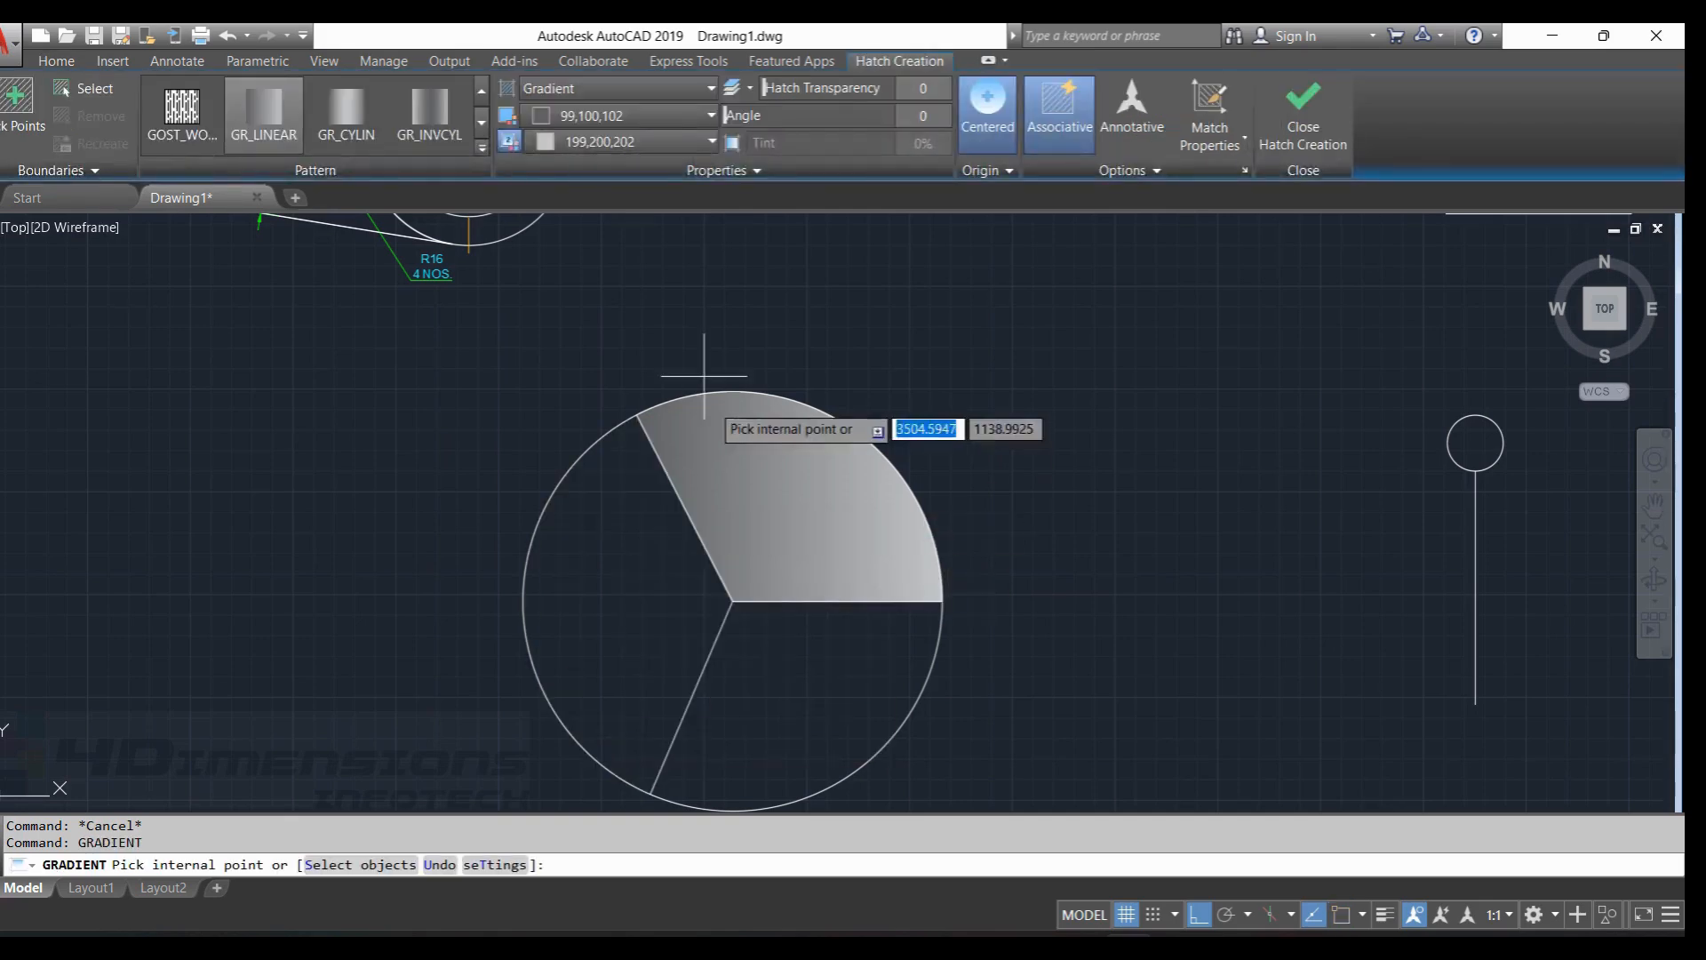
left_click(576, 117)
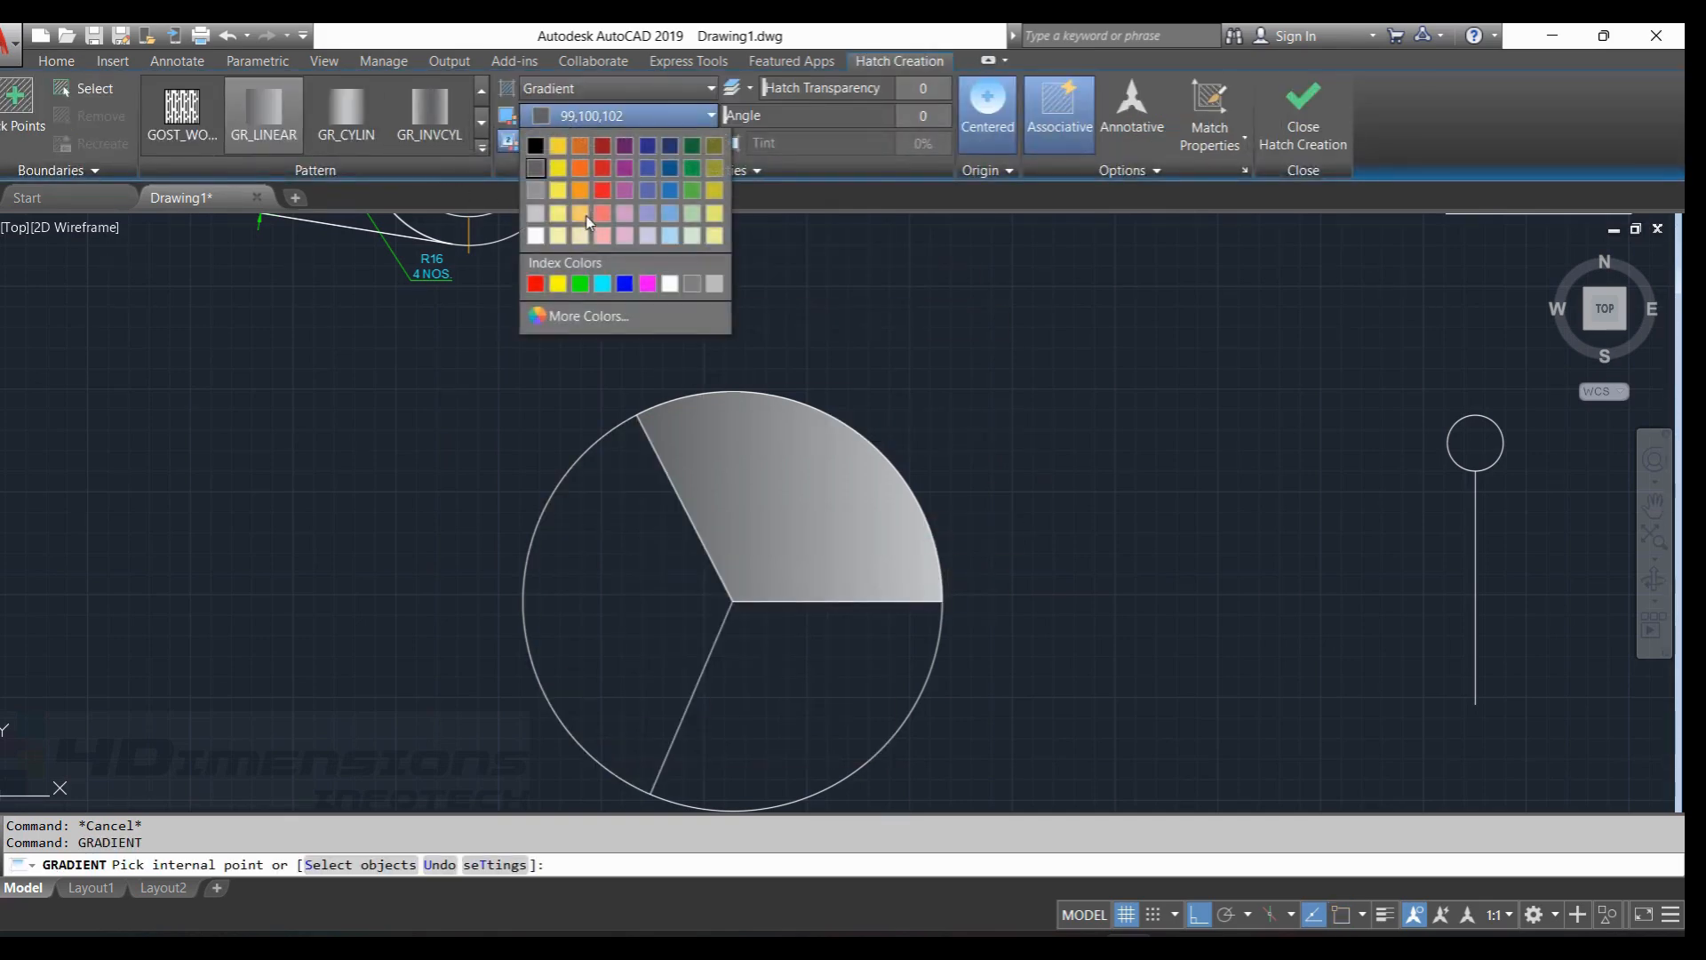
left_click(535, 284)
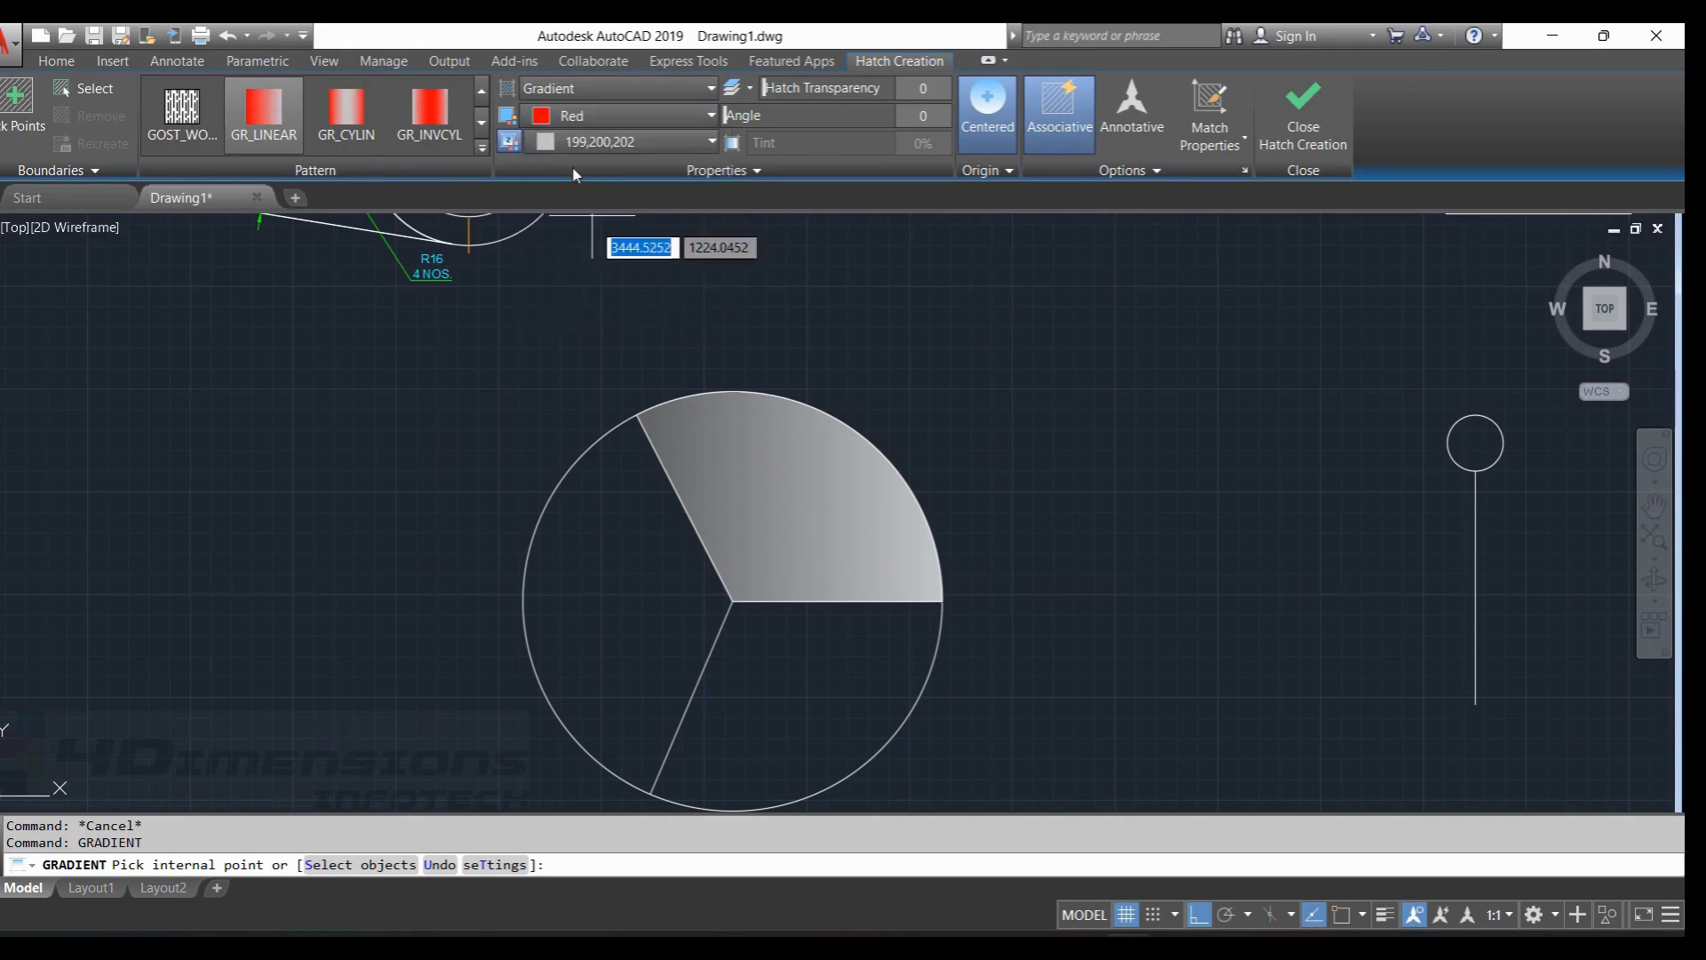
left_click(605, 143)
left_click(560, 308)
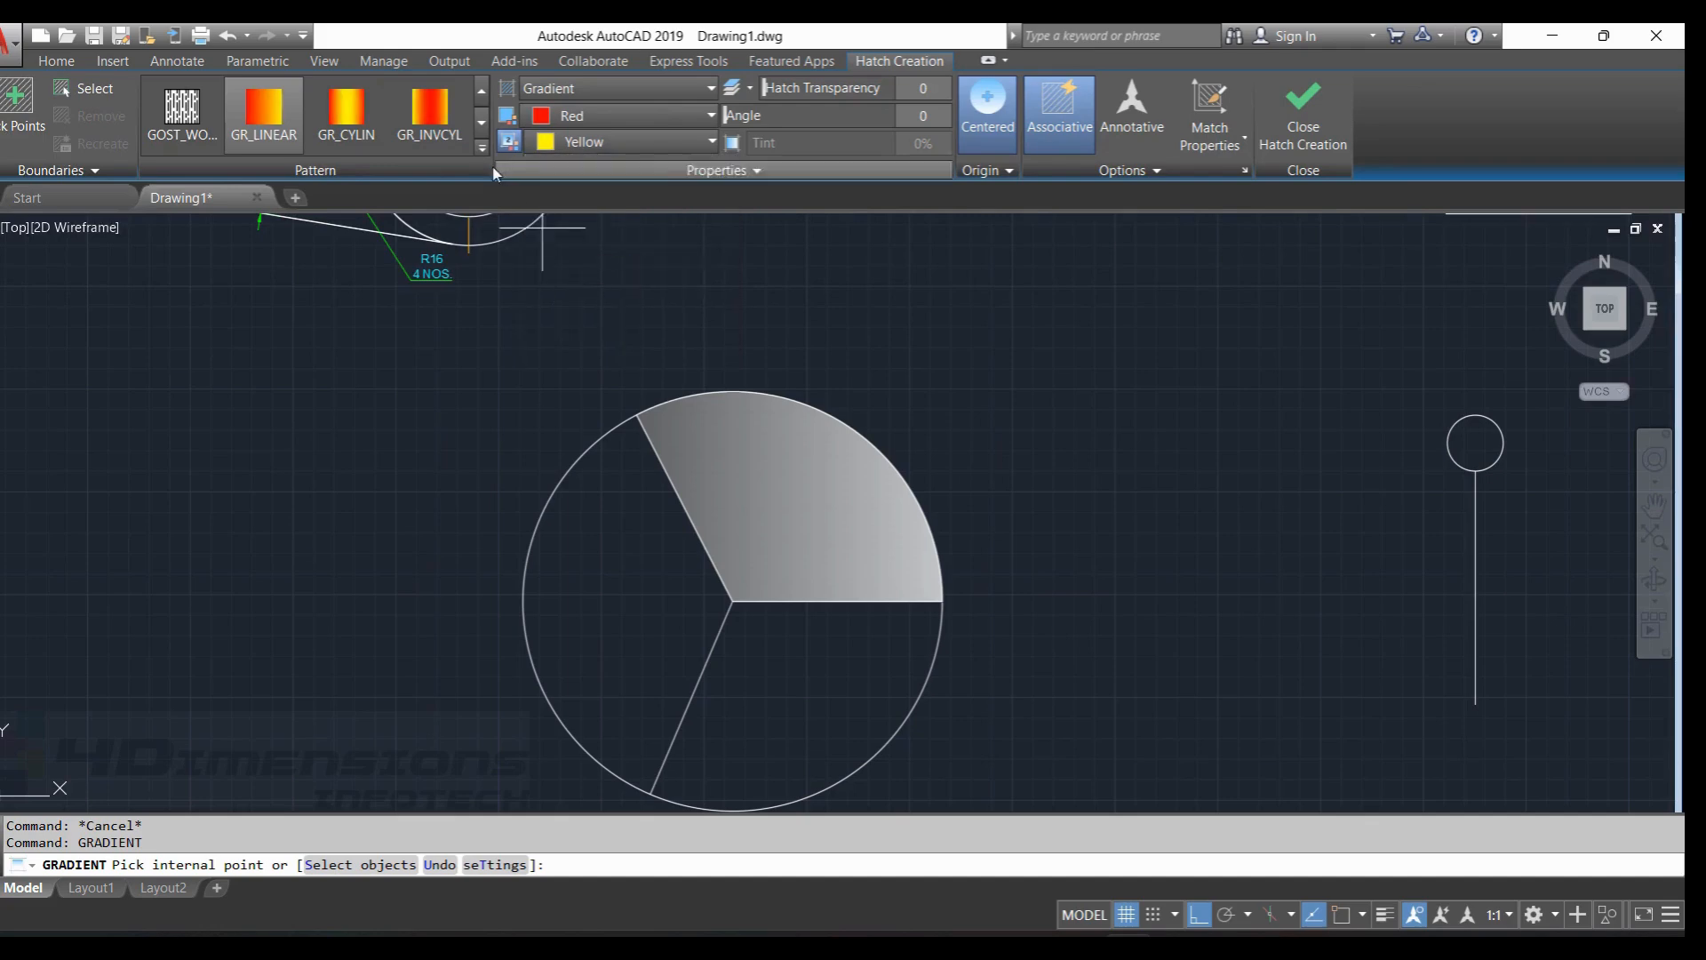
Fill the circle's lower-right sector with the GR_HEMISP gradient and end the command.
scroll(302, 117, "down", 1)
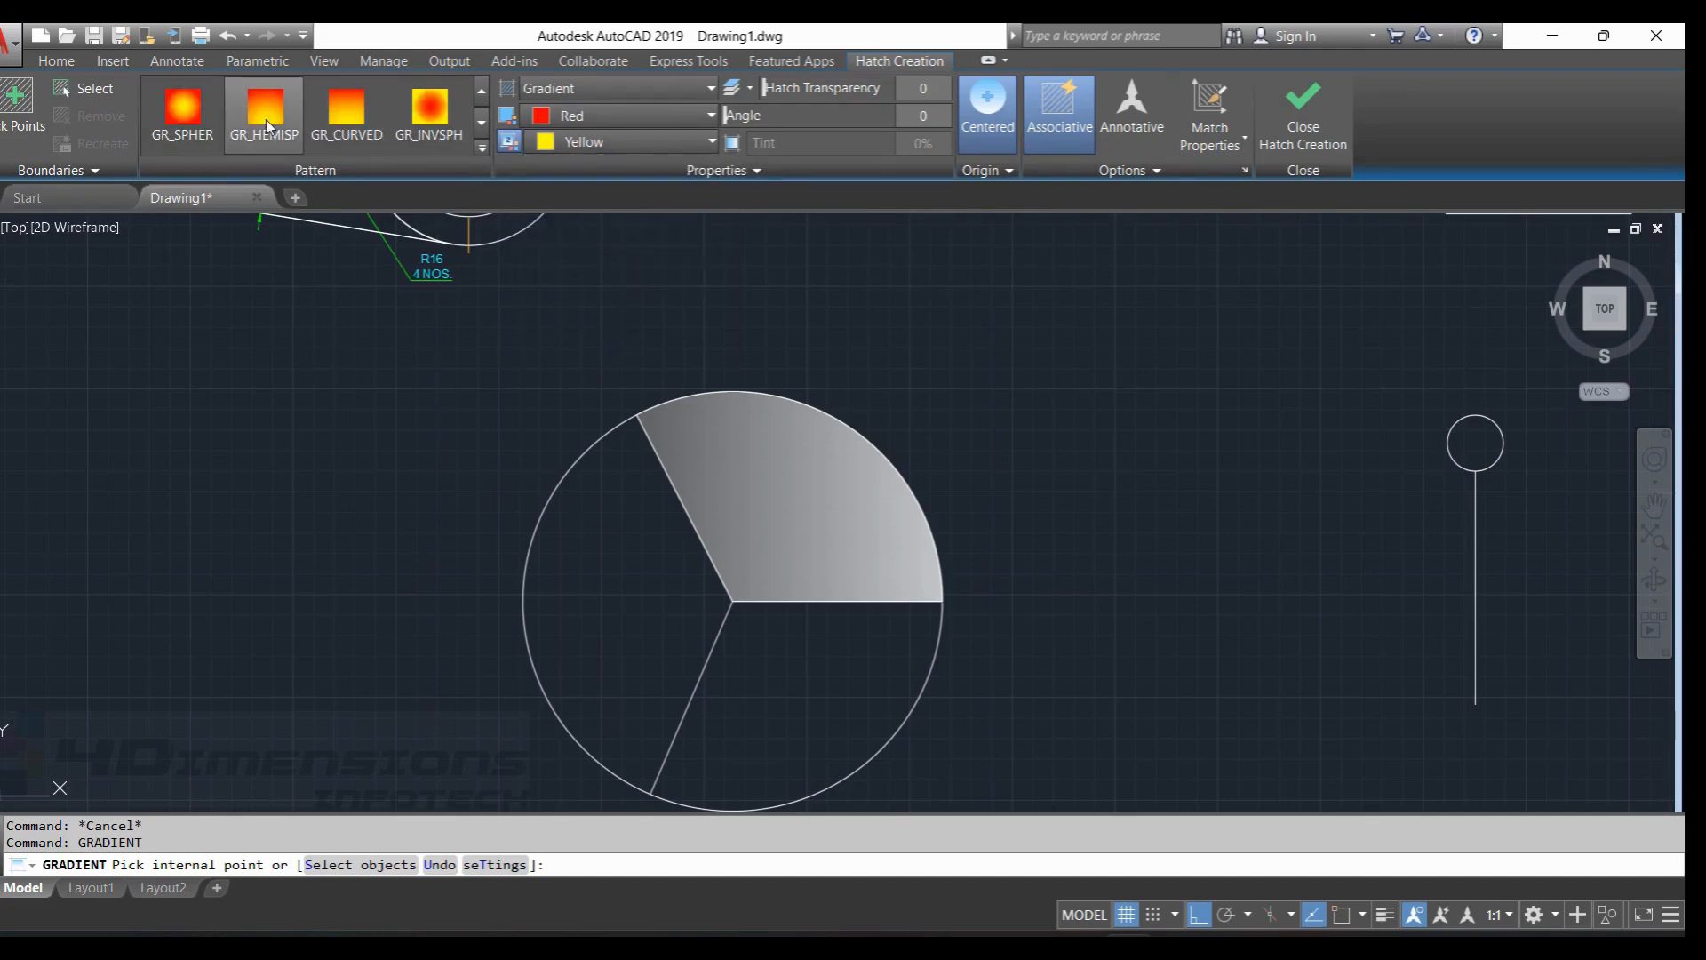
left_click(269, 119)
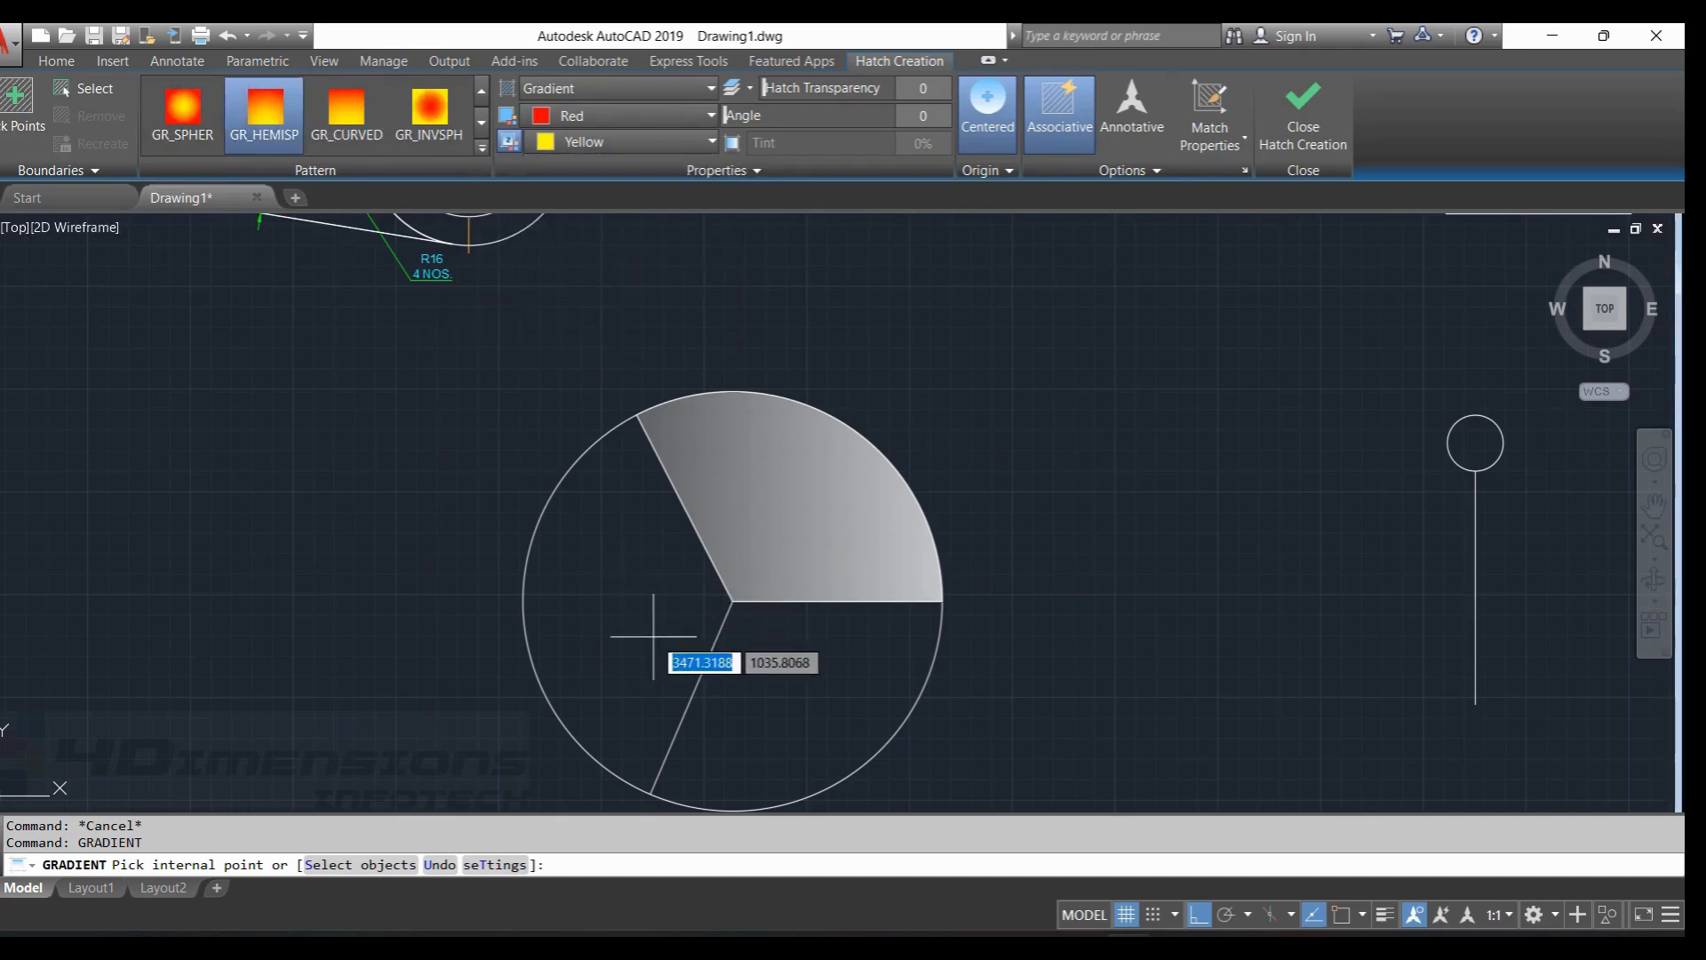
left_click(796, 703)
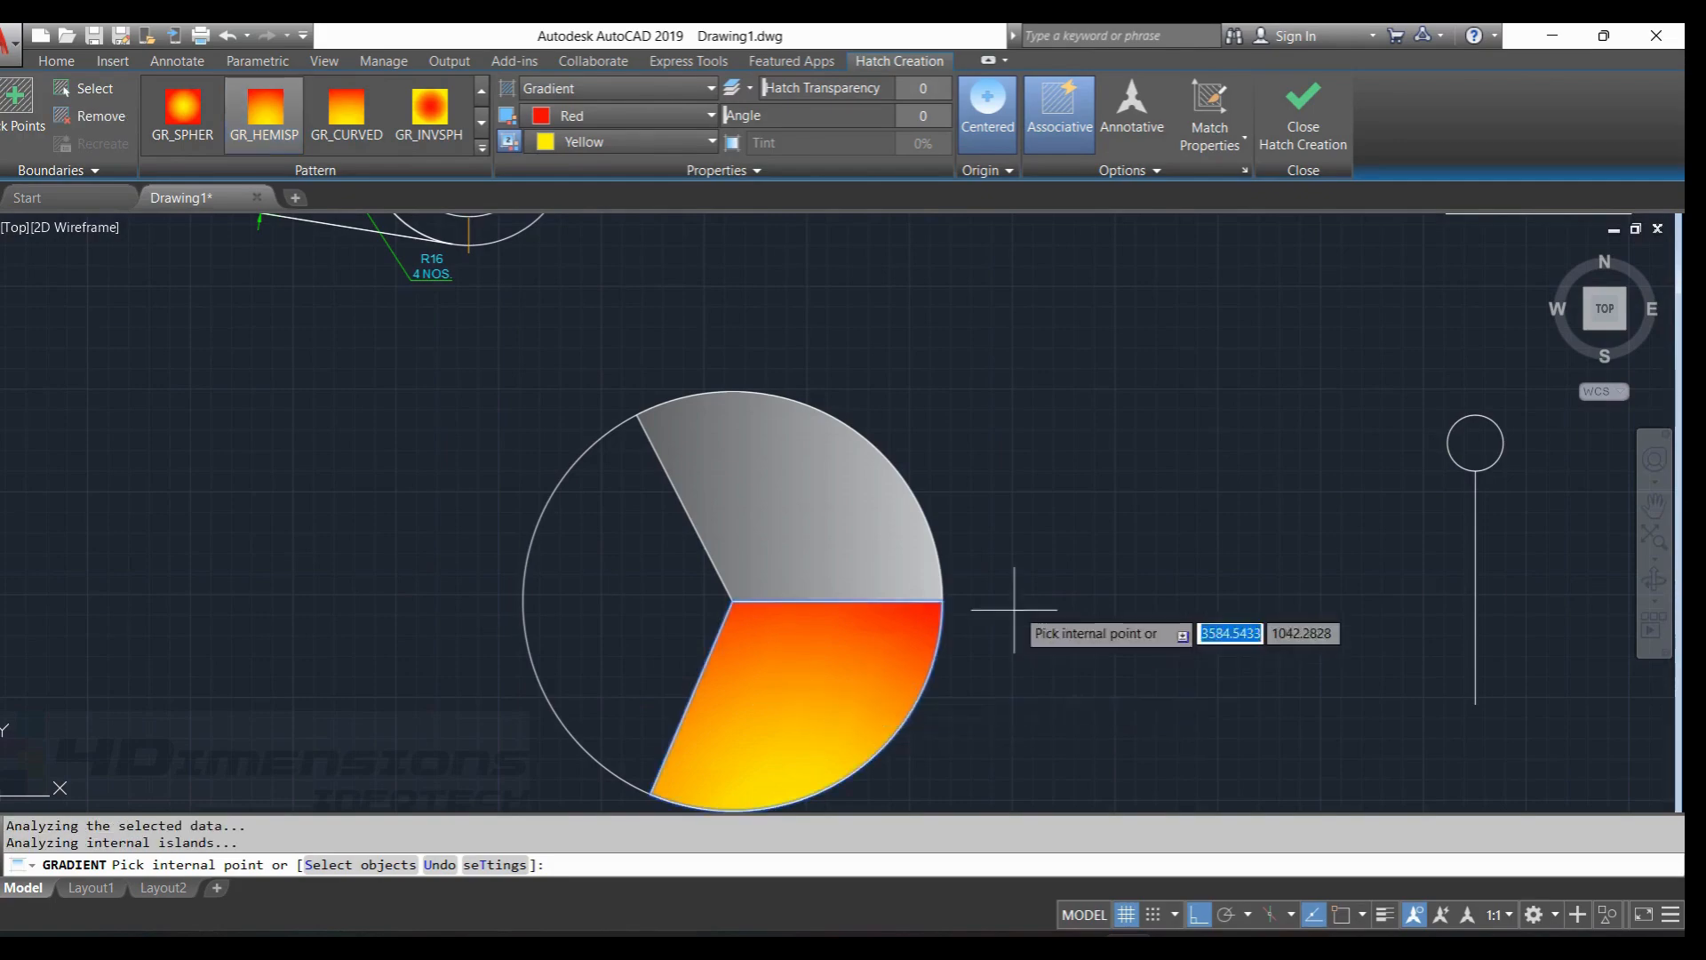
scroll(941, 560, "down", 2)
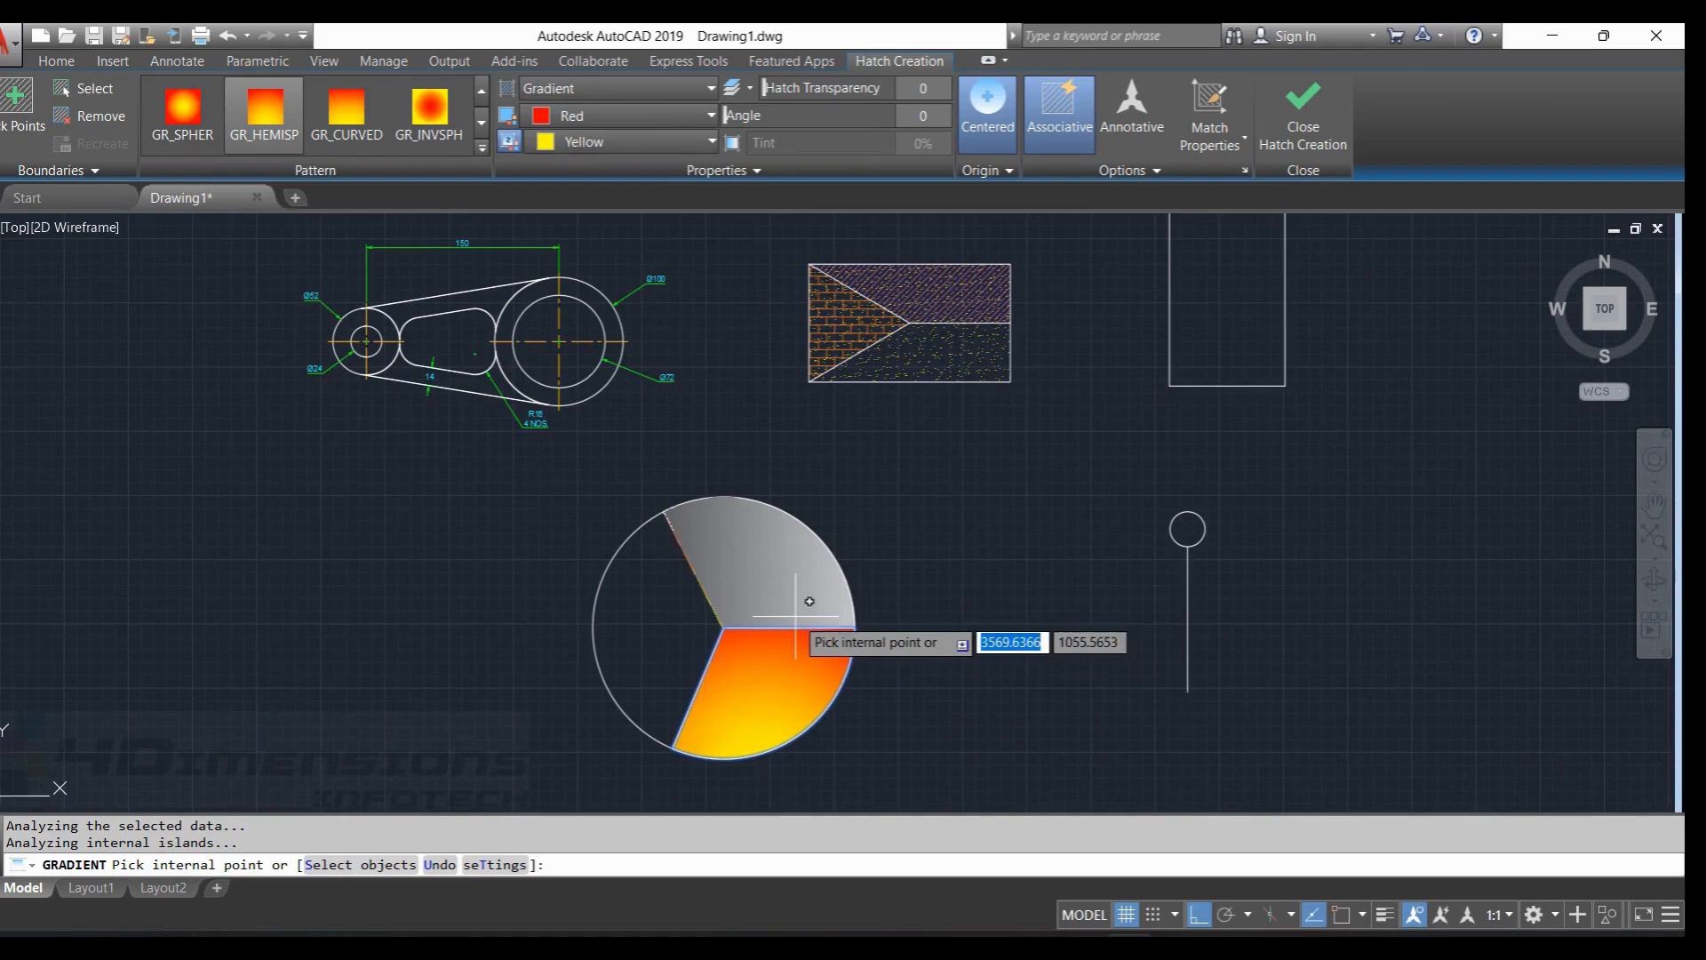
key("Escape")
scroll(825, 544, "down", 2)
scroll(837, 501, "up", 2)
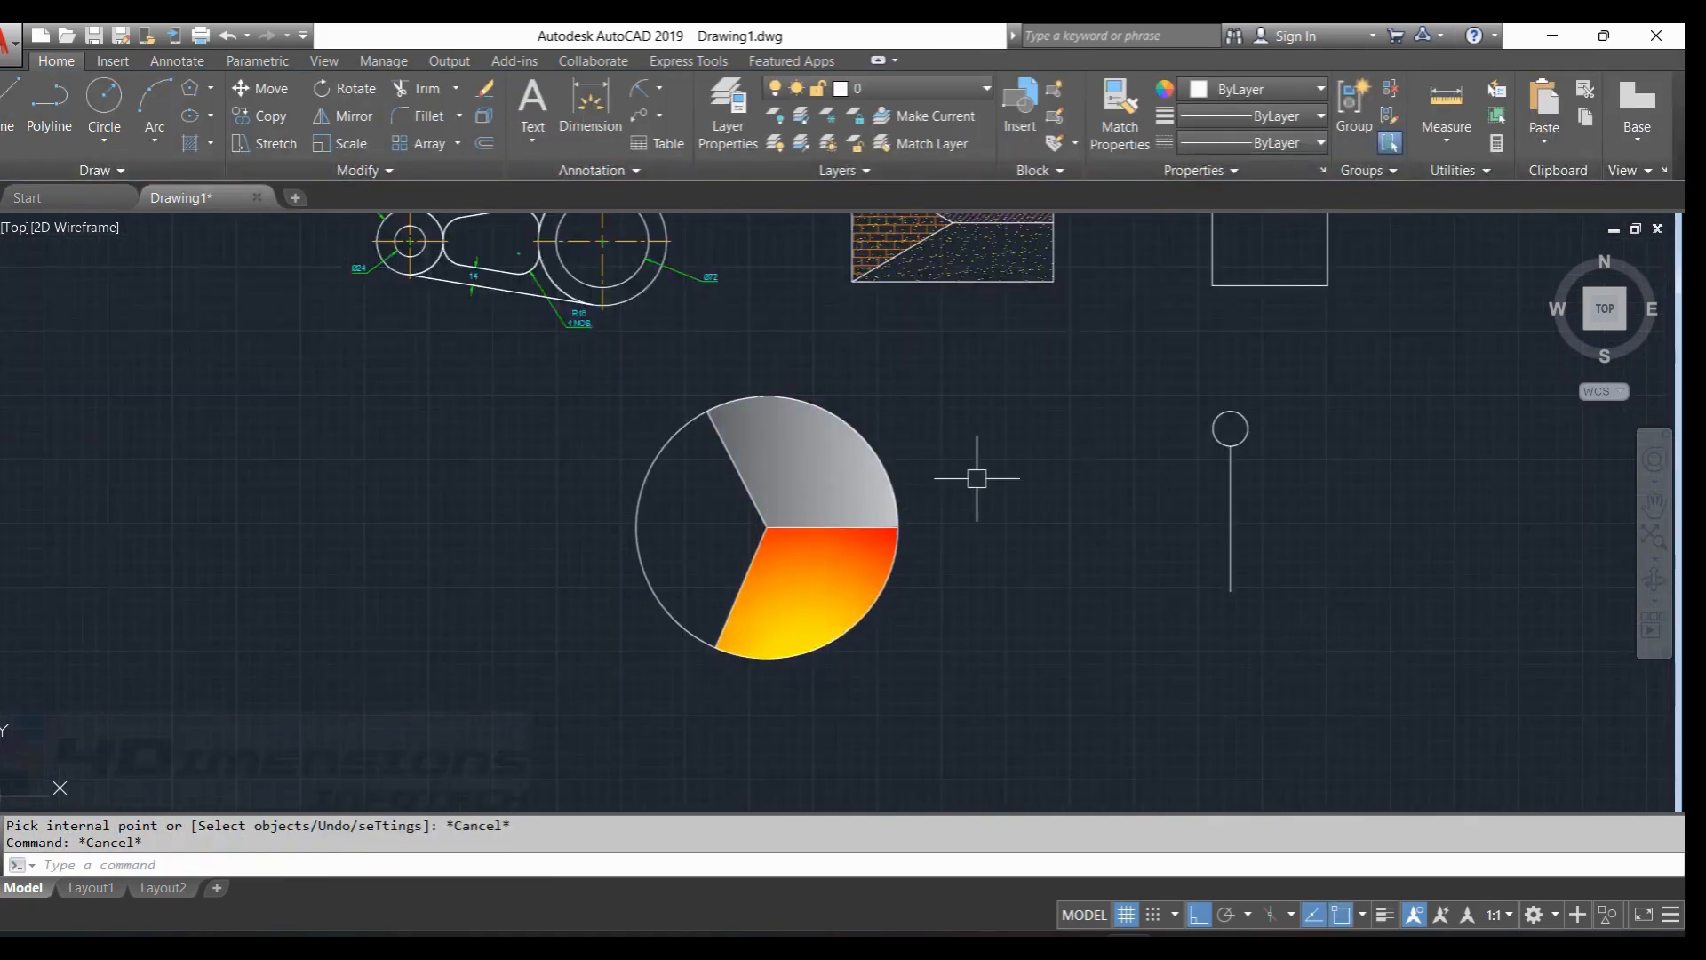
middle_click_drag(977, 478, 979, 530)
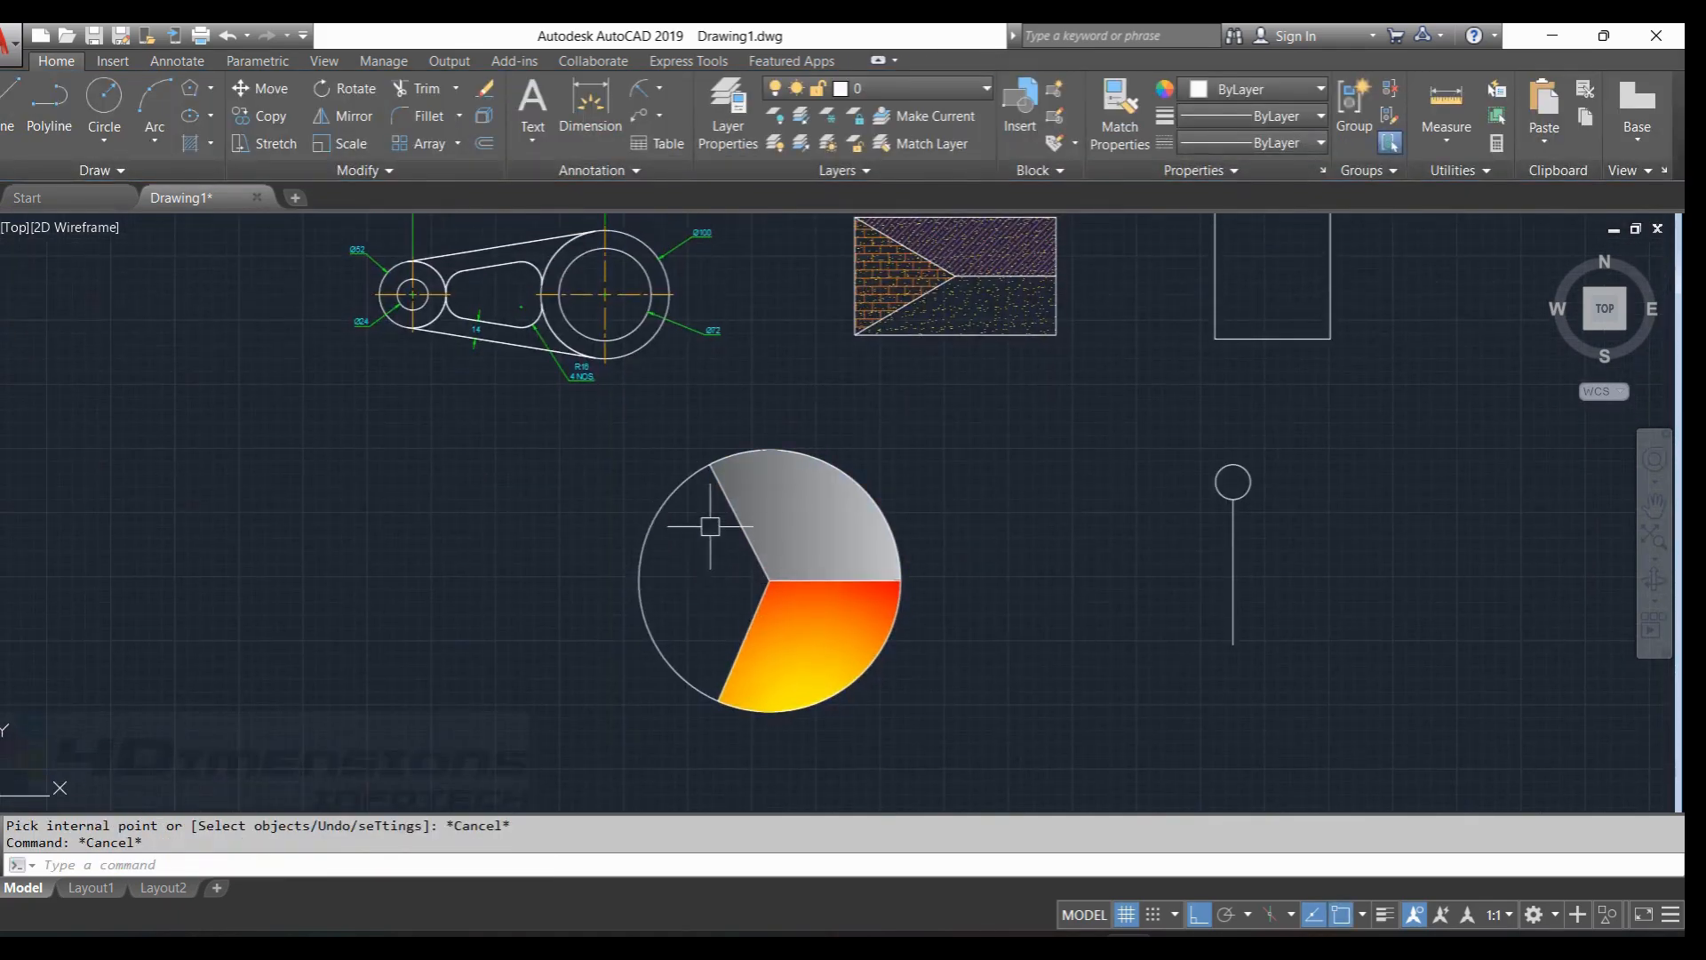
key("Escape")
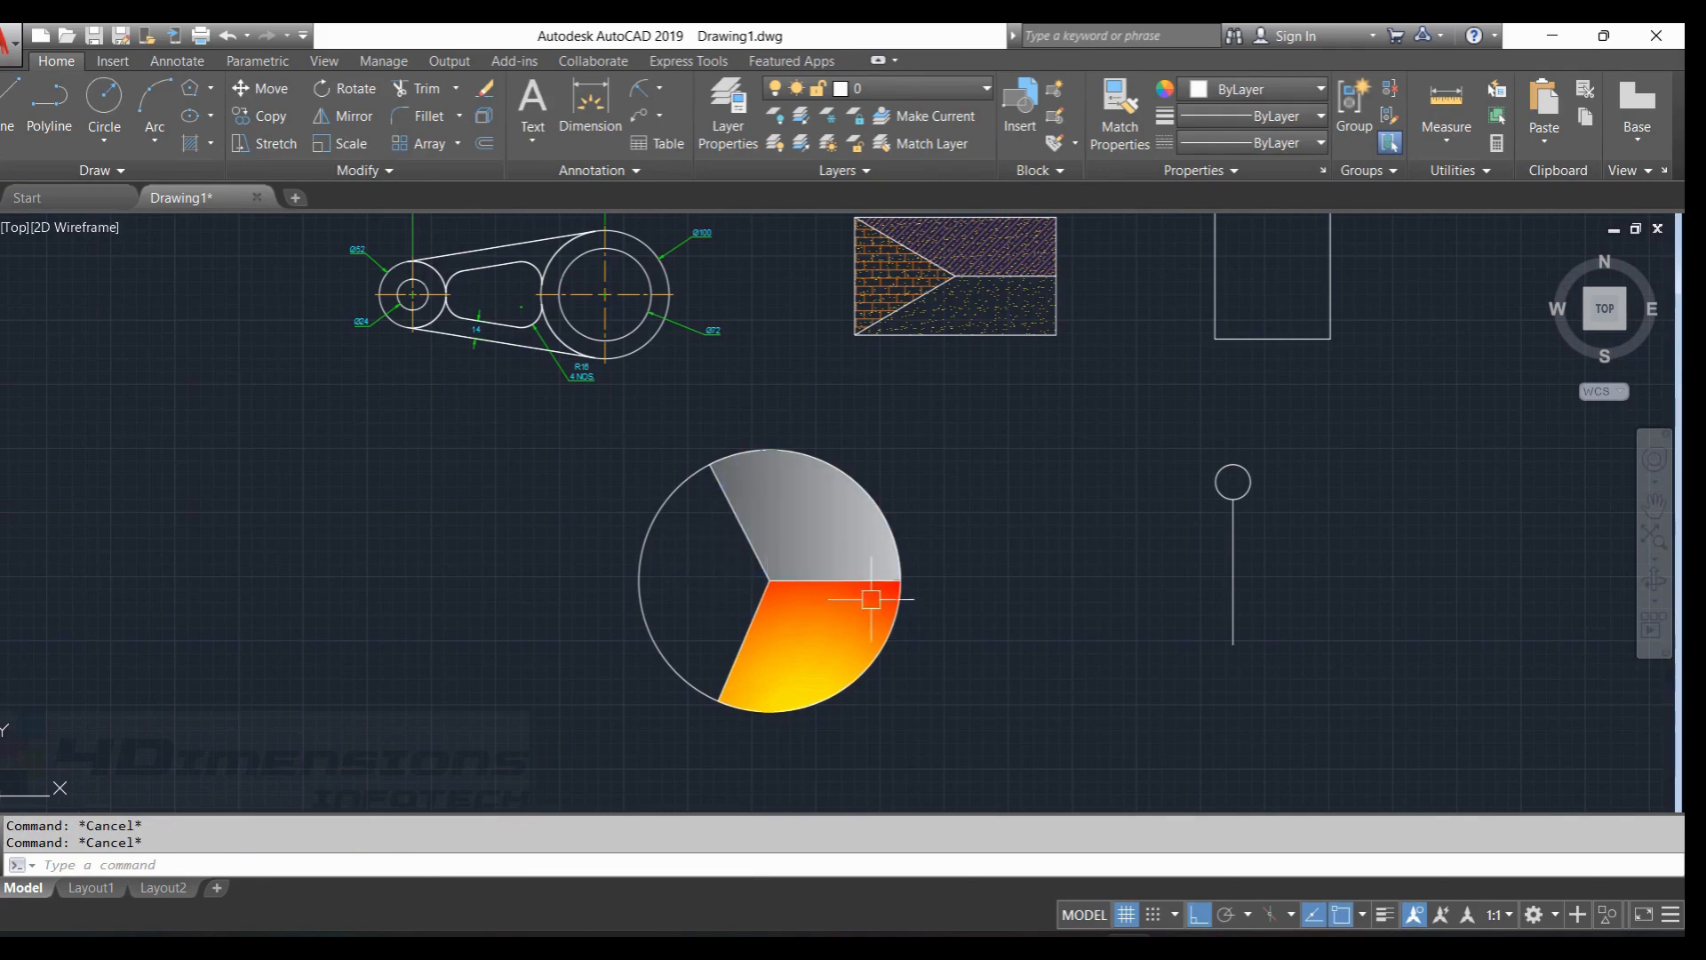
Start another gradient fill for the divided circle and set both of its colours to Blue.
key("Return")
left_click(624, 142)
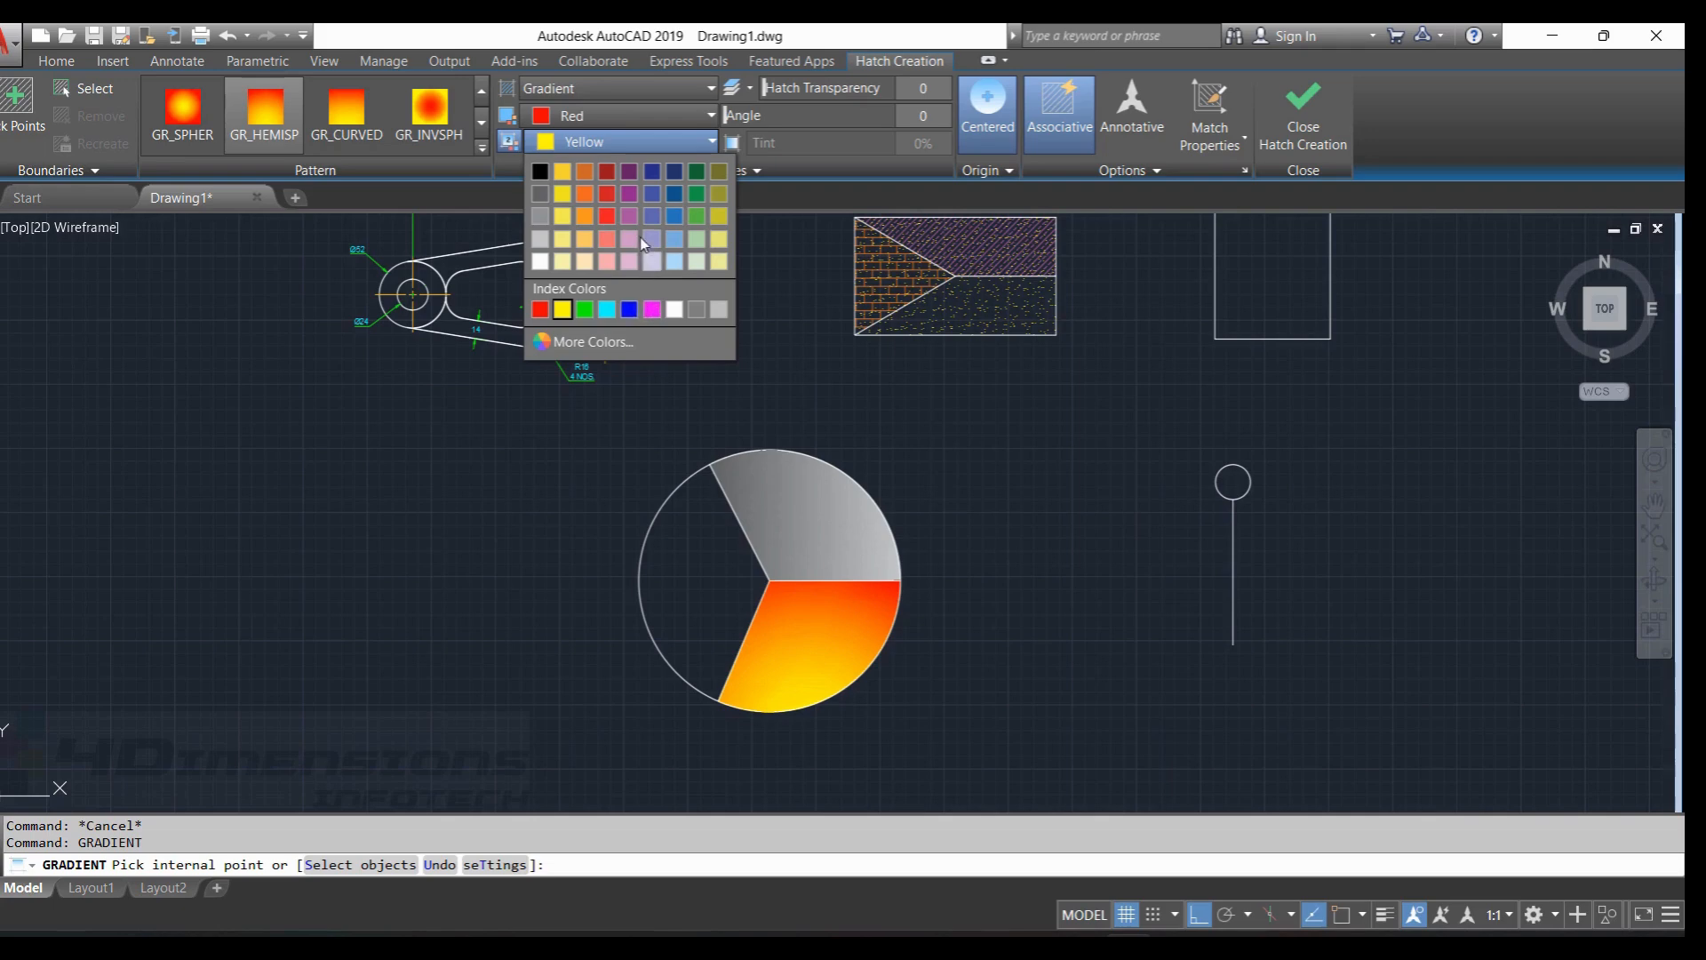
left_click(629, 310)
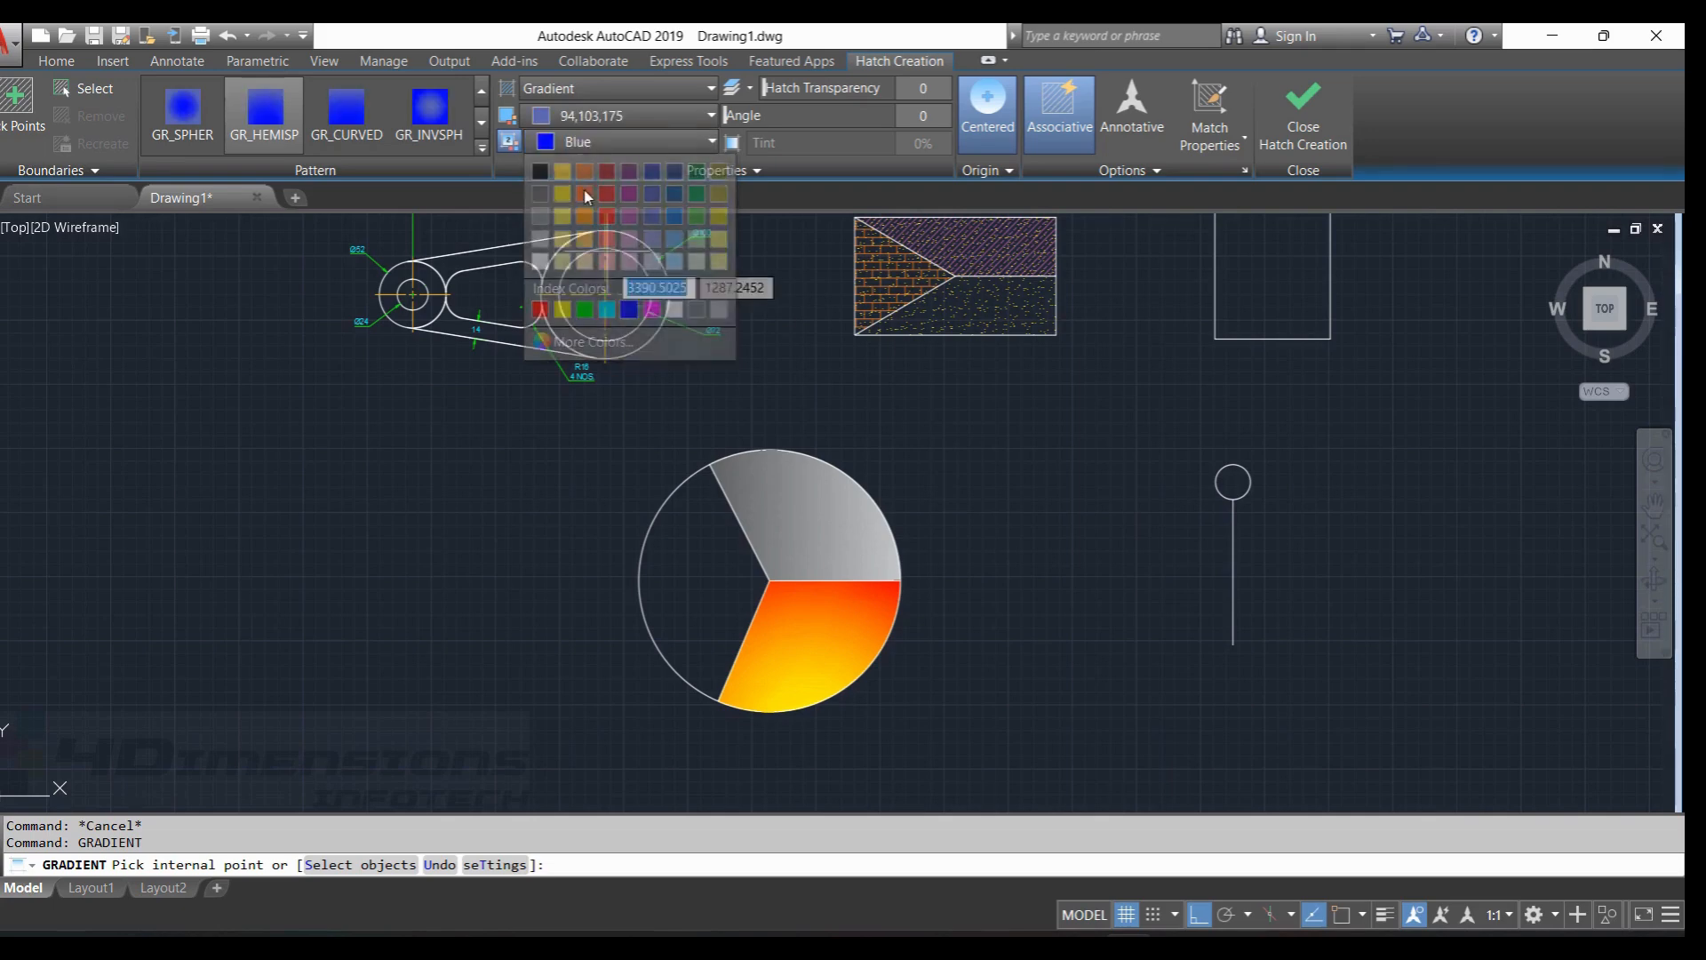
left_click(589, 118)
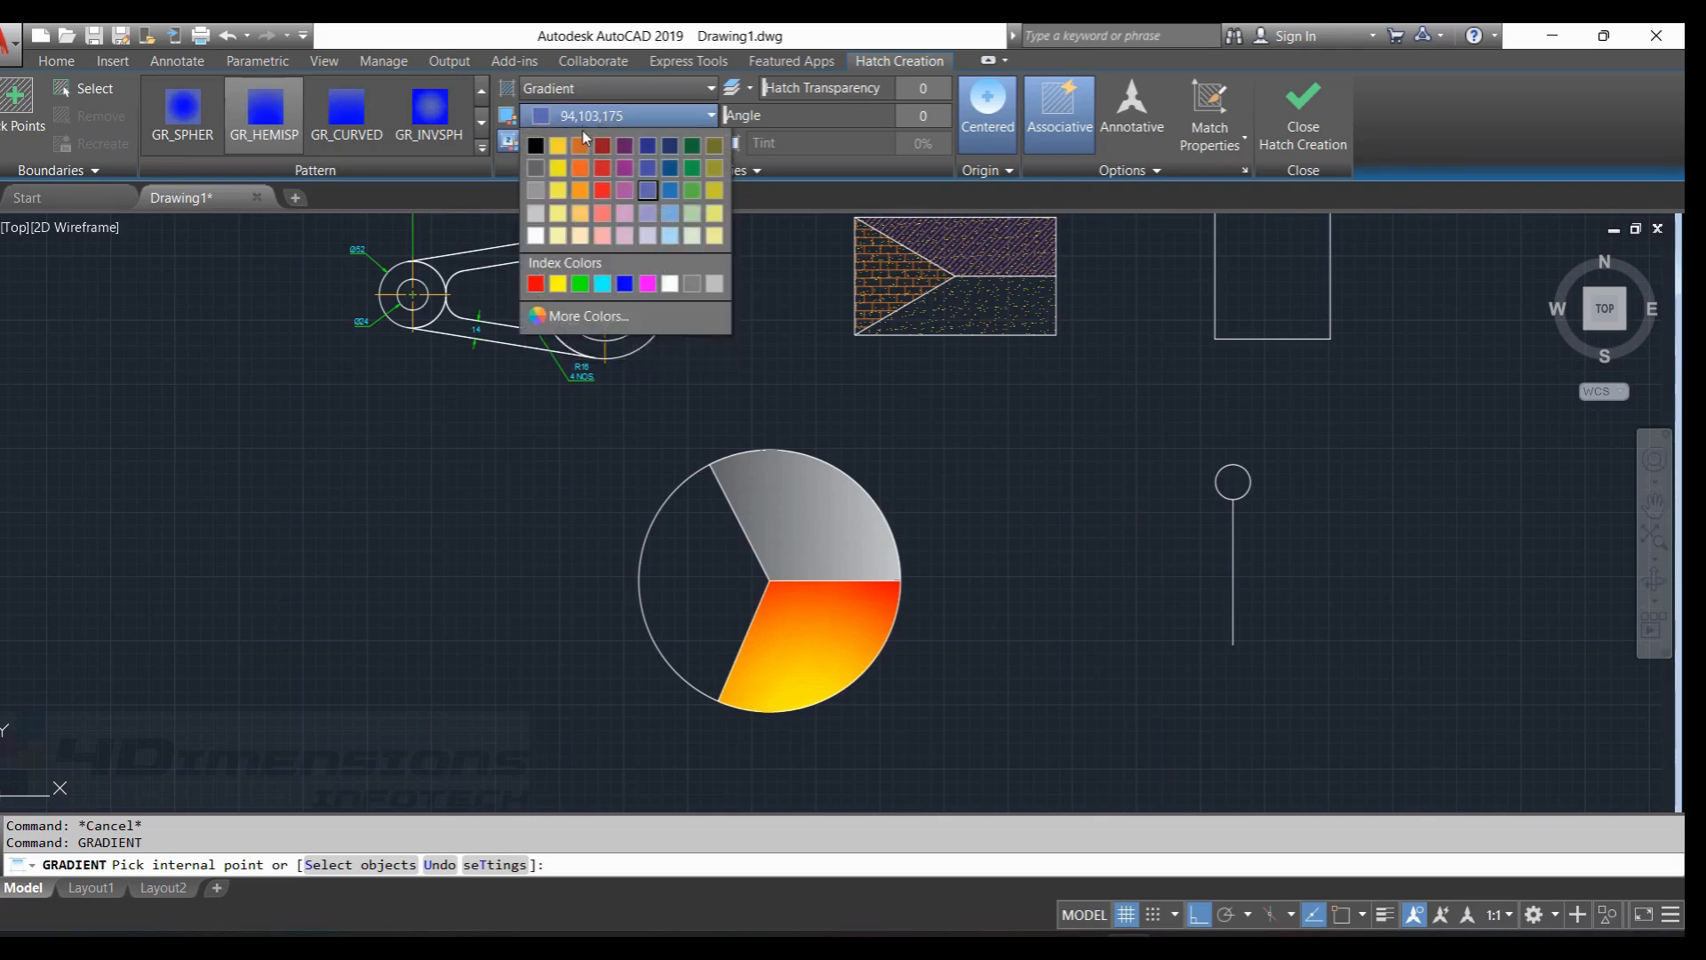
left_click(625, 284)
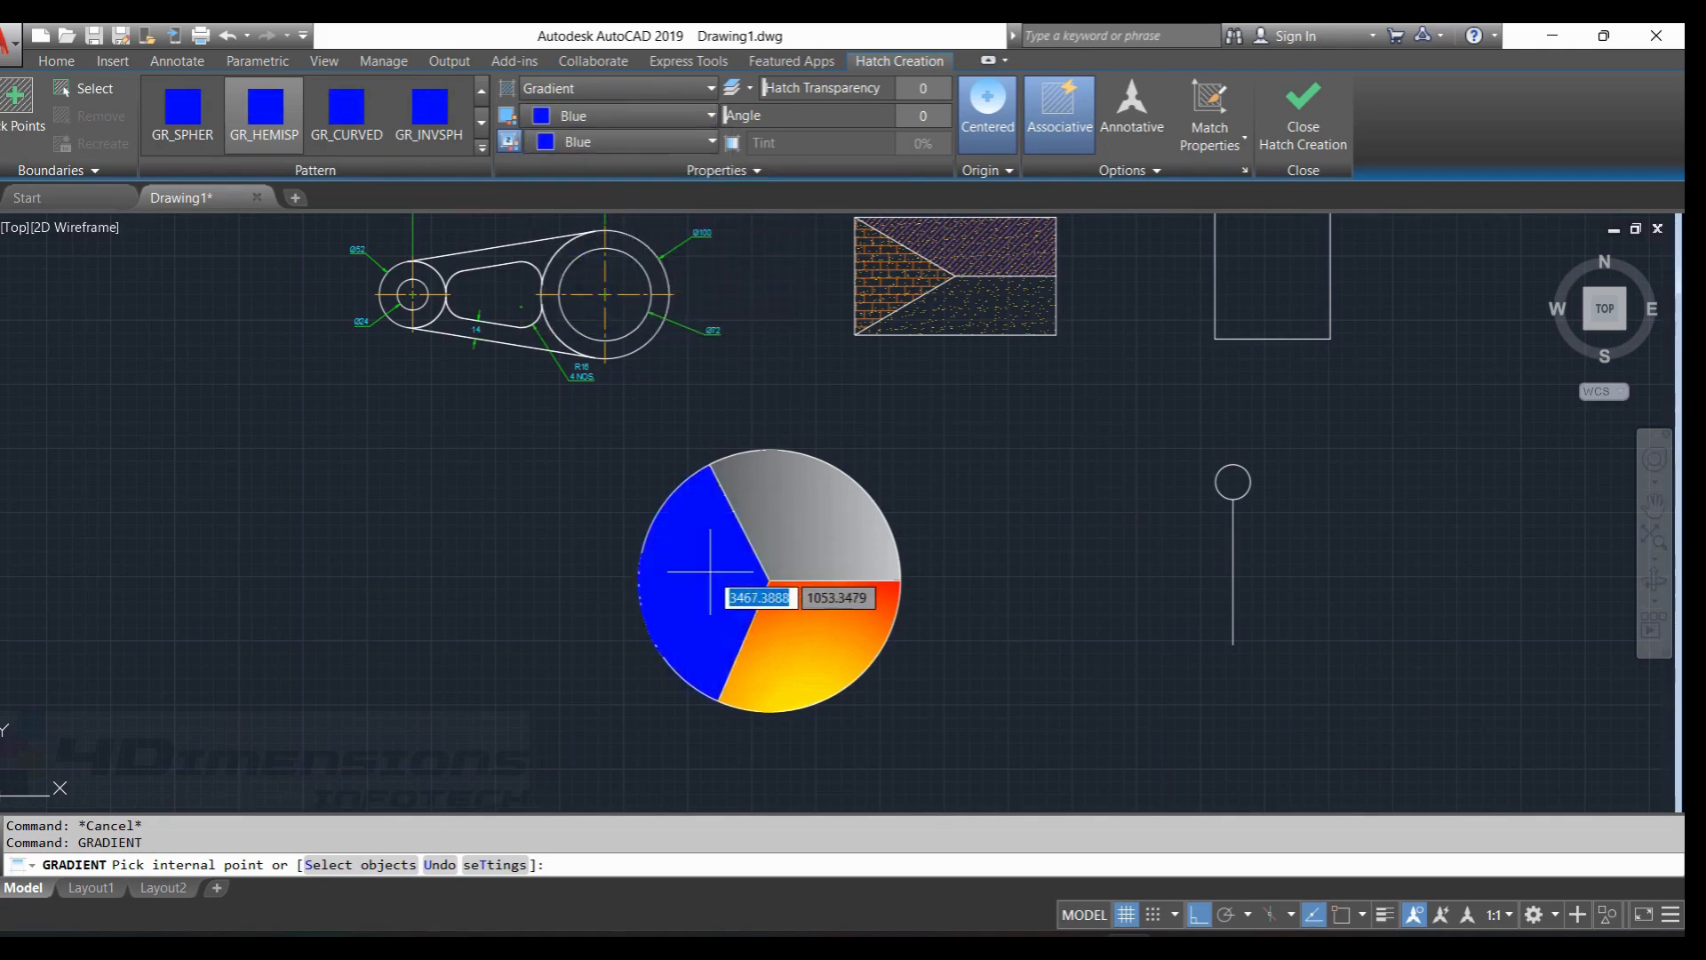
Fill the circle's left sector with the all-blue GR_HEMISP gradient and end the command.
left_click(710, 571)
scroll(710, 571, "up", 2)
key("Escape")
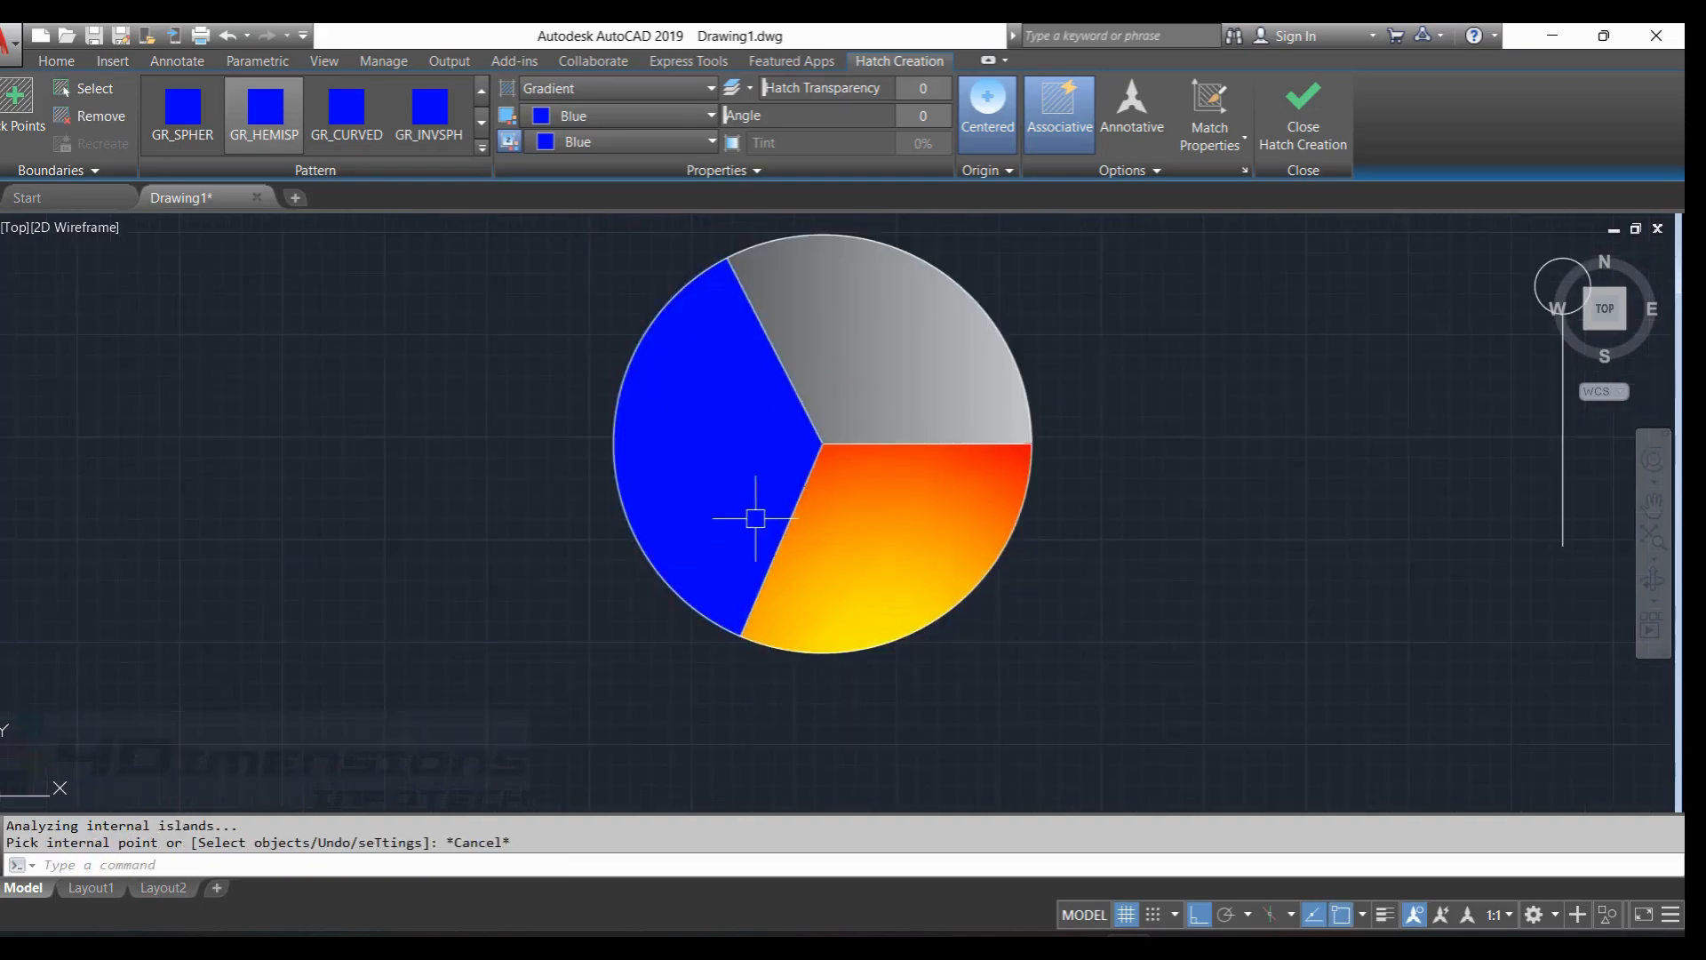
Delete the all-blue fill from the circle's left sector.
scroll(759, 560, "up", 4)
scroll(737, 337, "down", 4)
left_click(723, 445)
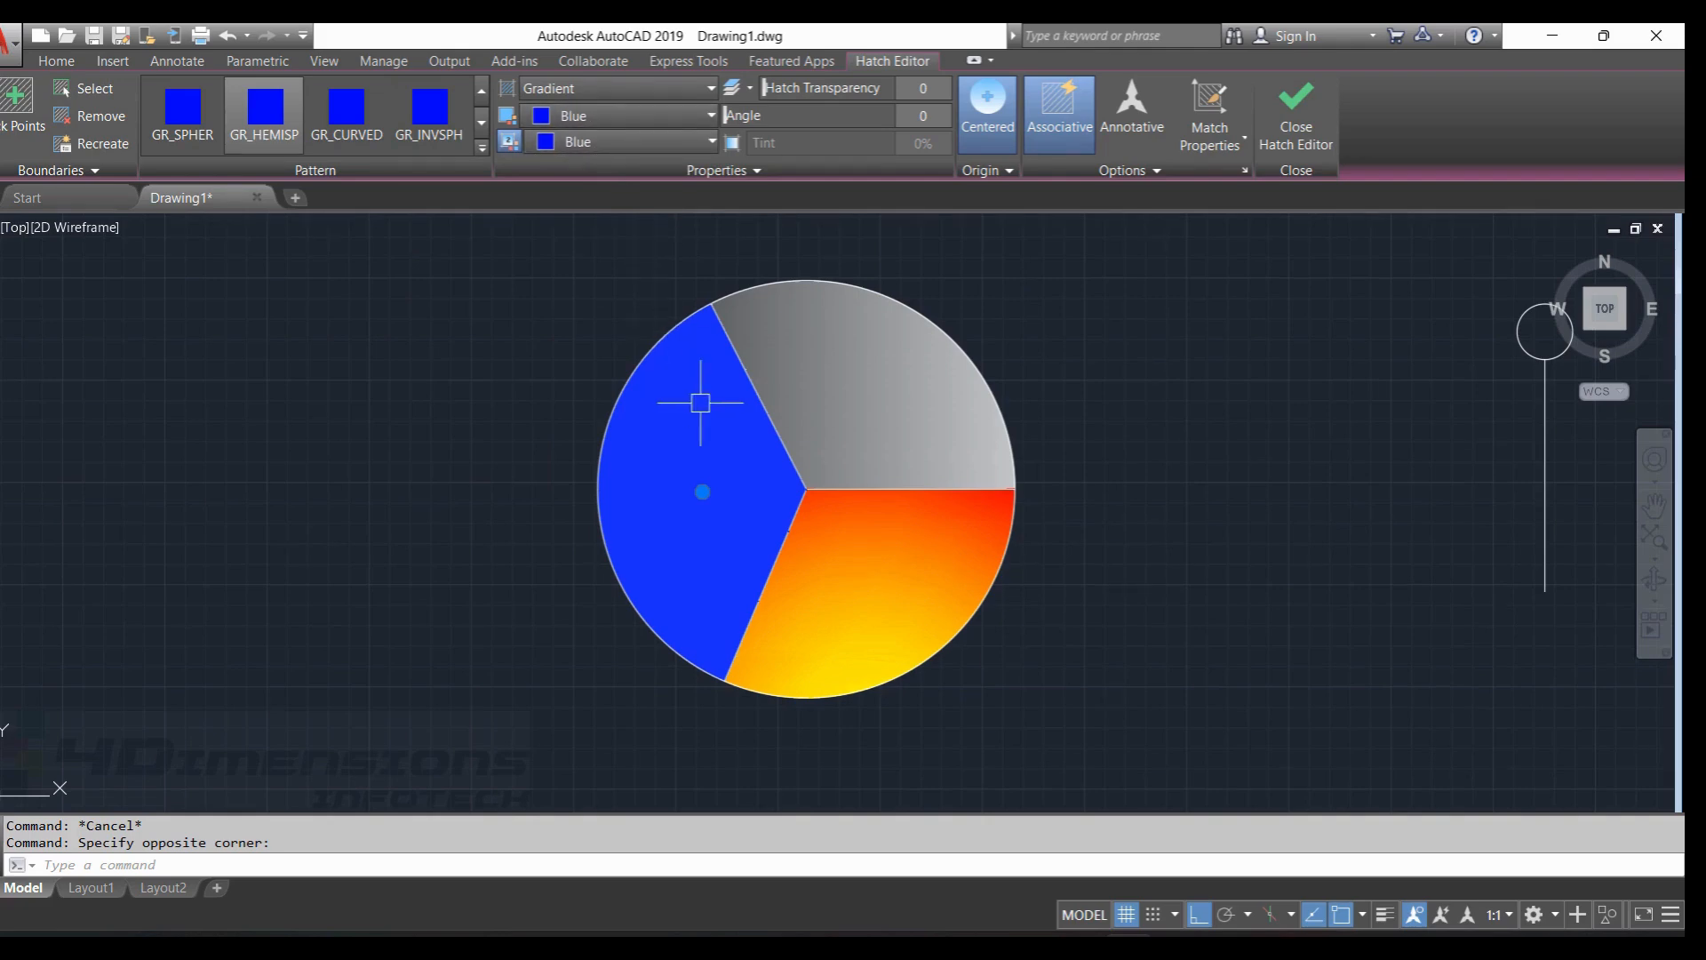
key("Escape")
key("Escape")
middle_click_drag(748, 480, 815, 468)
scroll(814, 467, "up", 2)
left_click(768, 438)
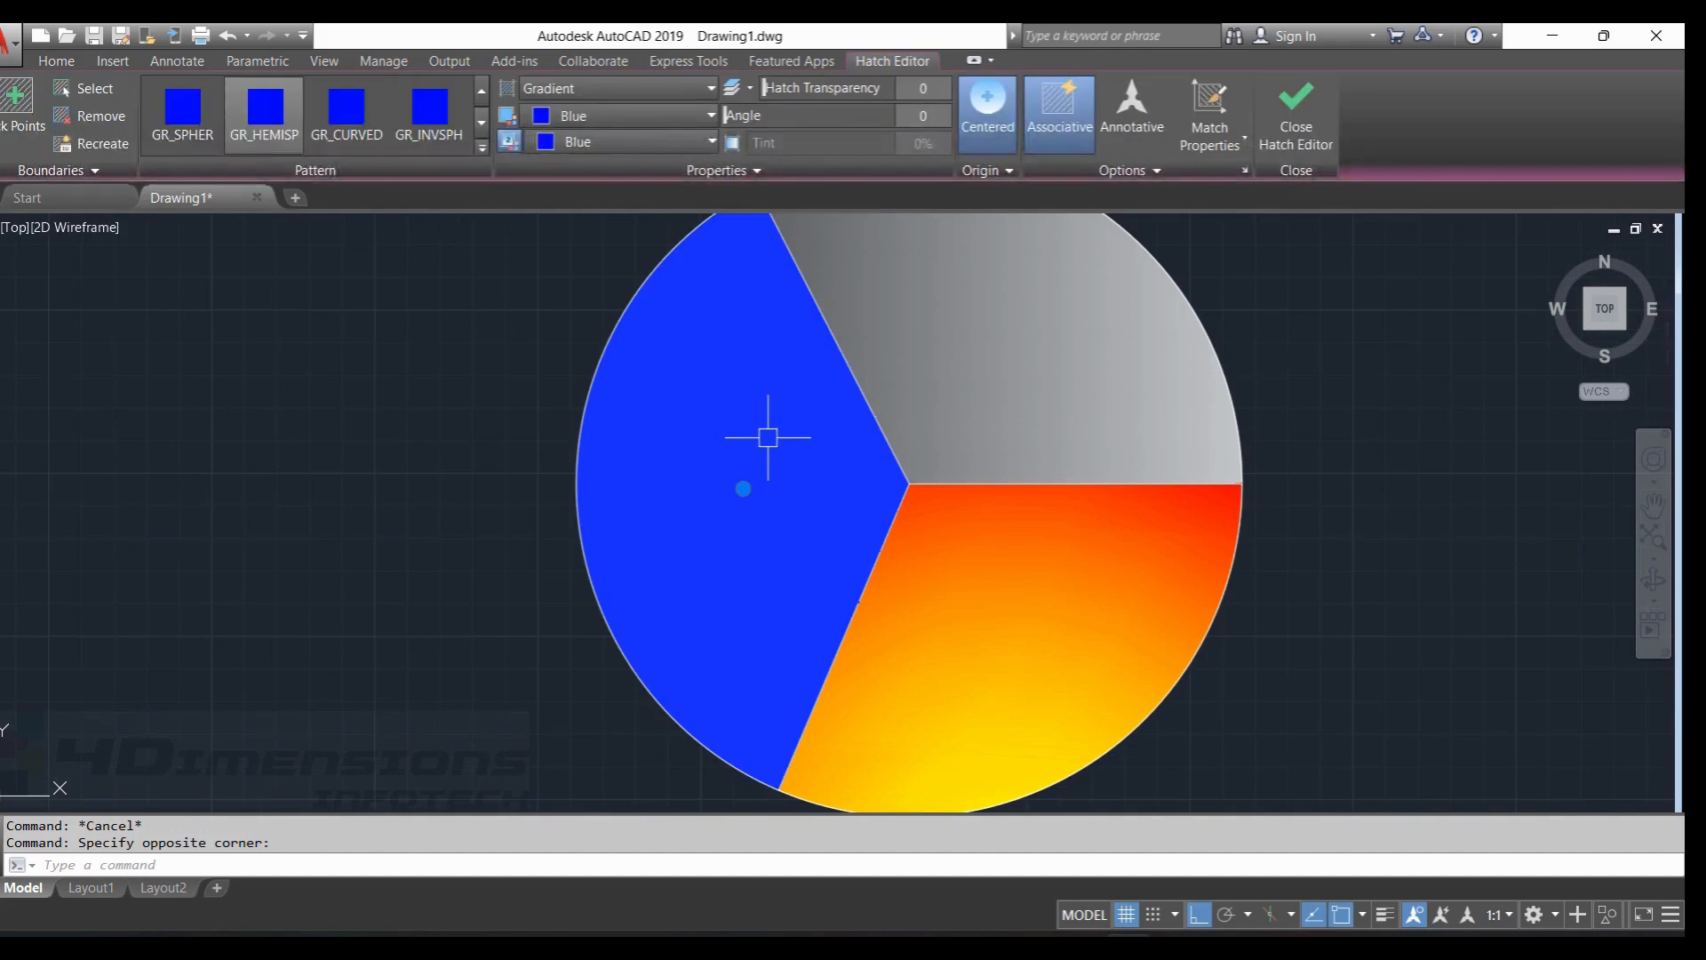
key("Delete")
Start a new GR_HEMISP gradient with Blue as its only colour plus tint, and apply it to the circle's left sector.
type("GRADIENT")
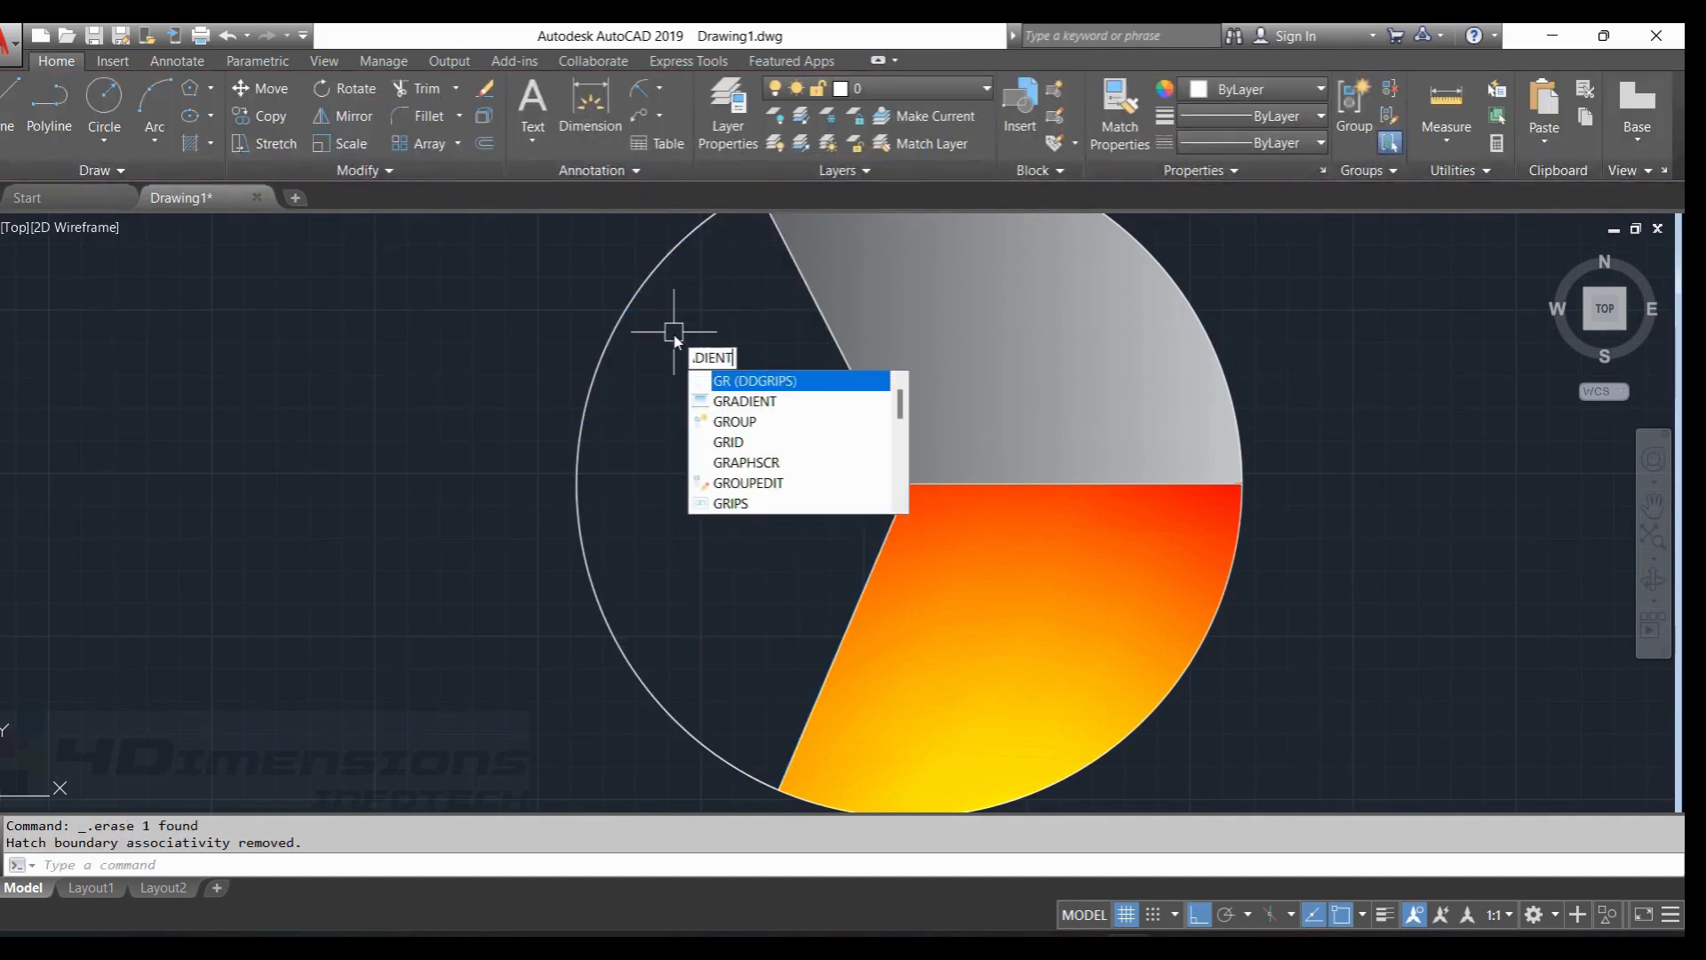
key("Return")
left_click(622, 142)
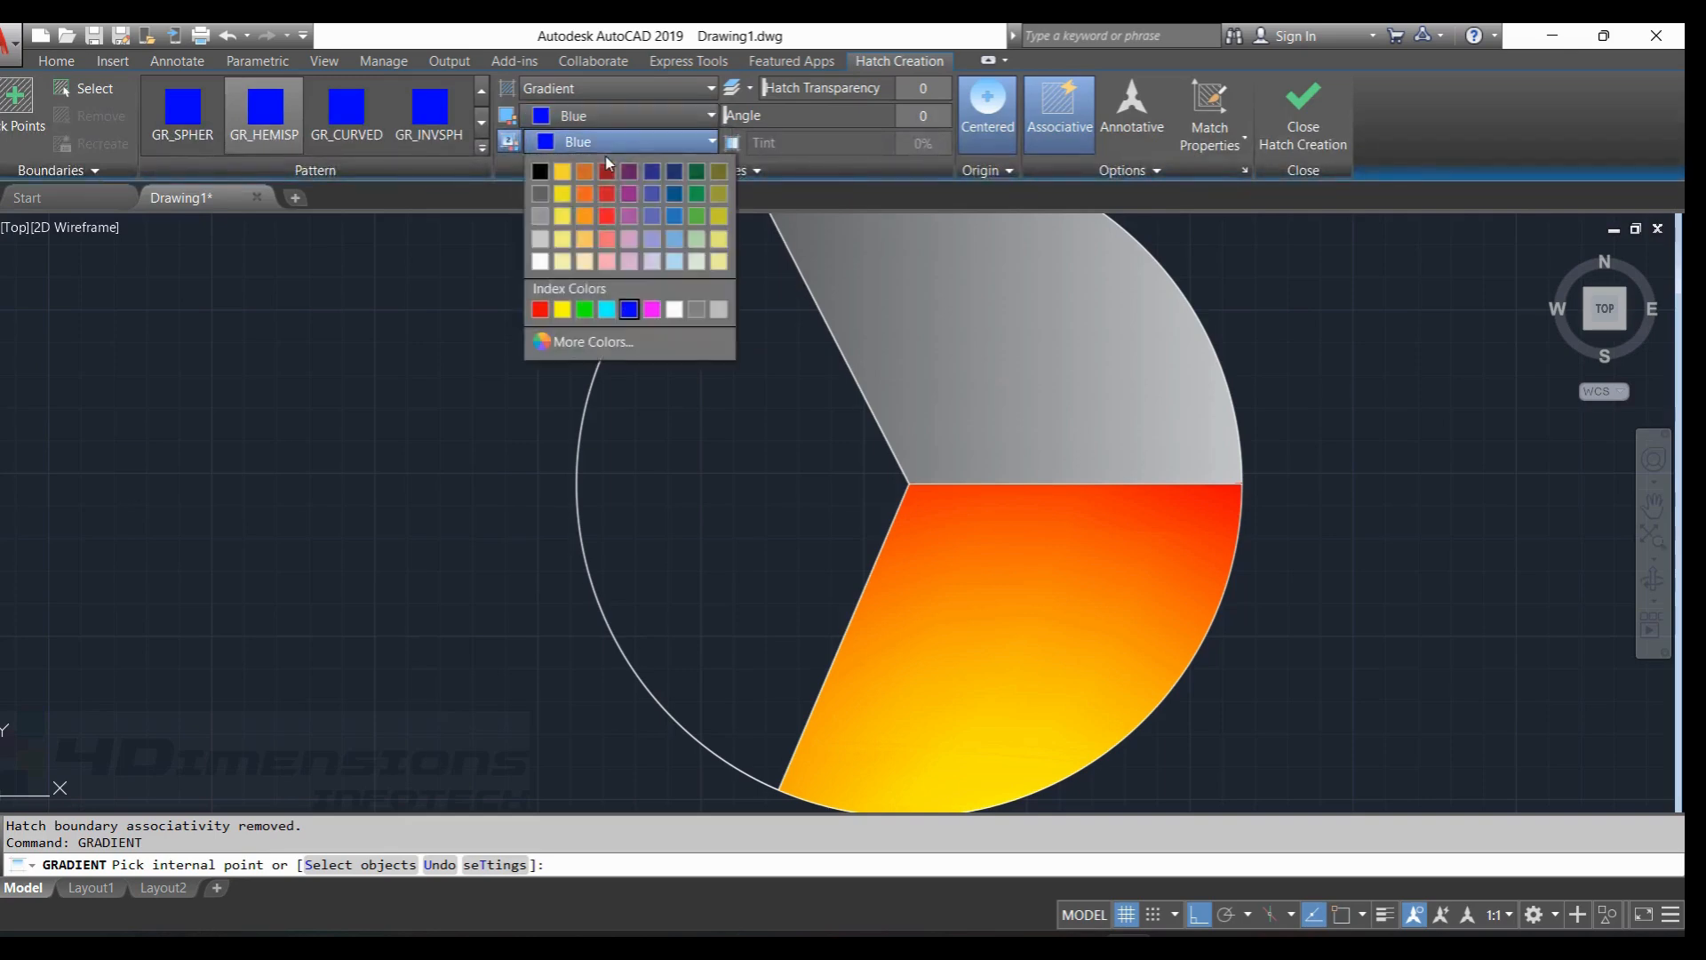
left_click(748, 145)
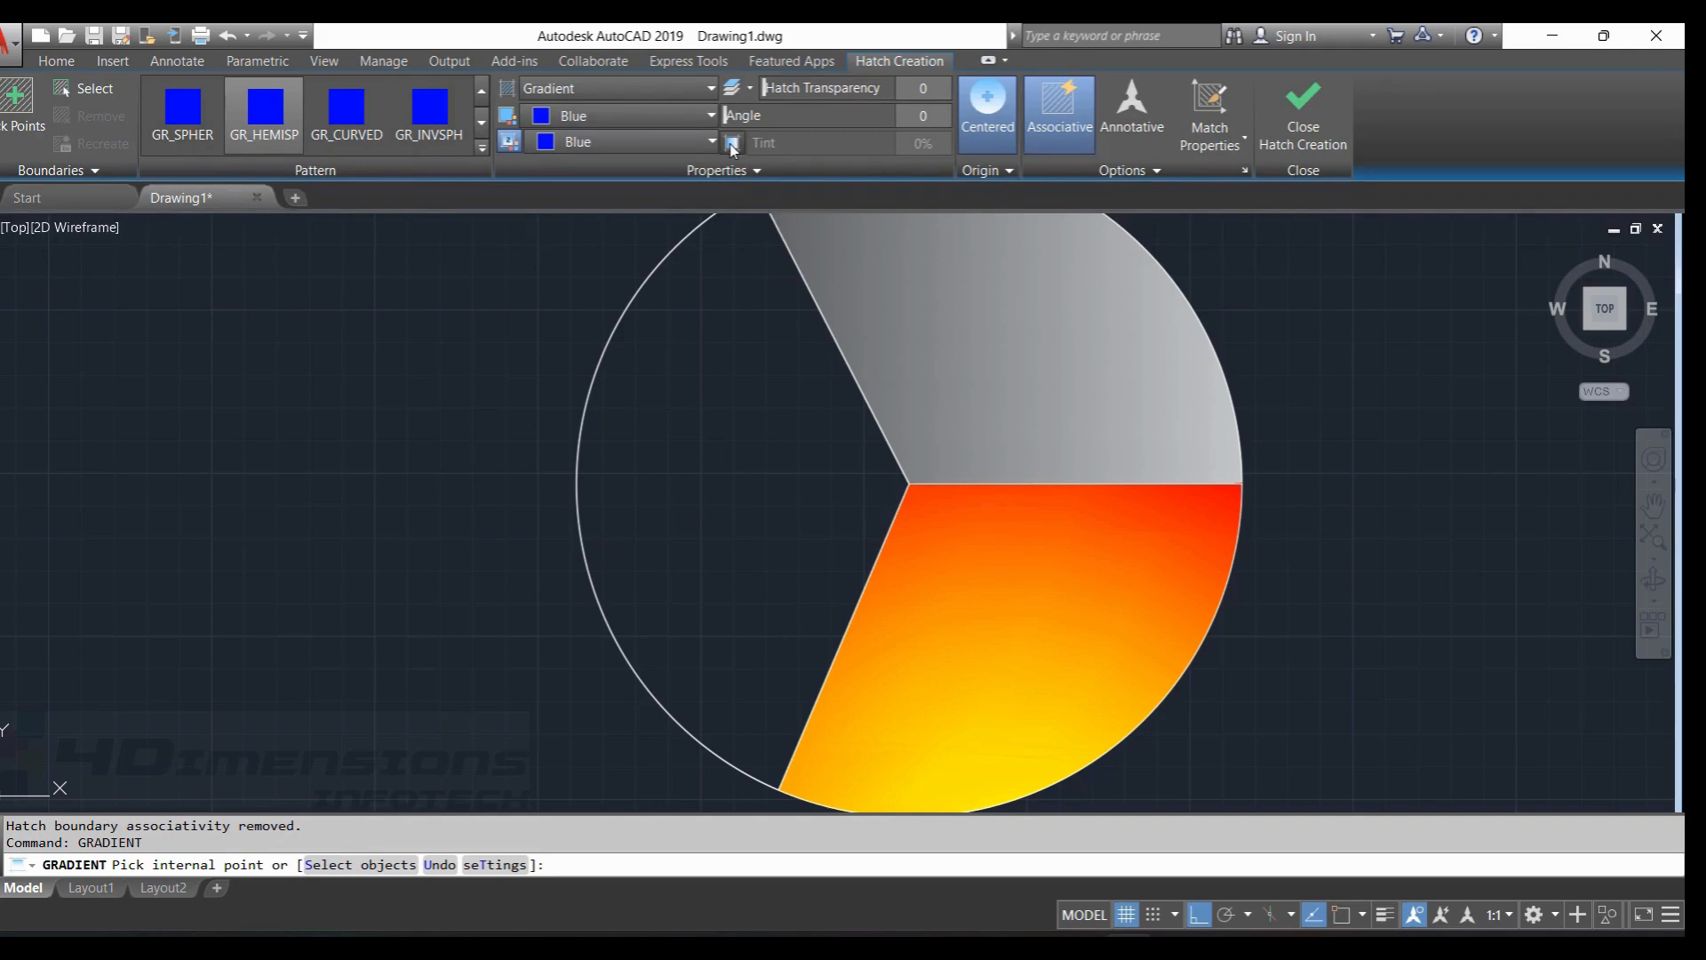
left_click(744, 144)
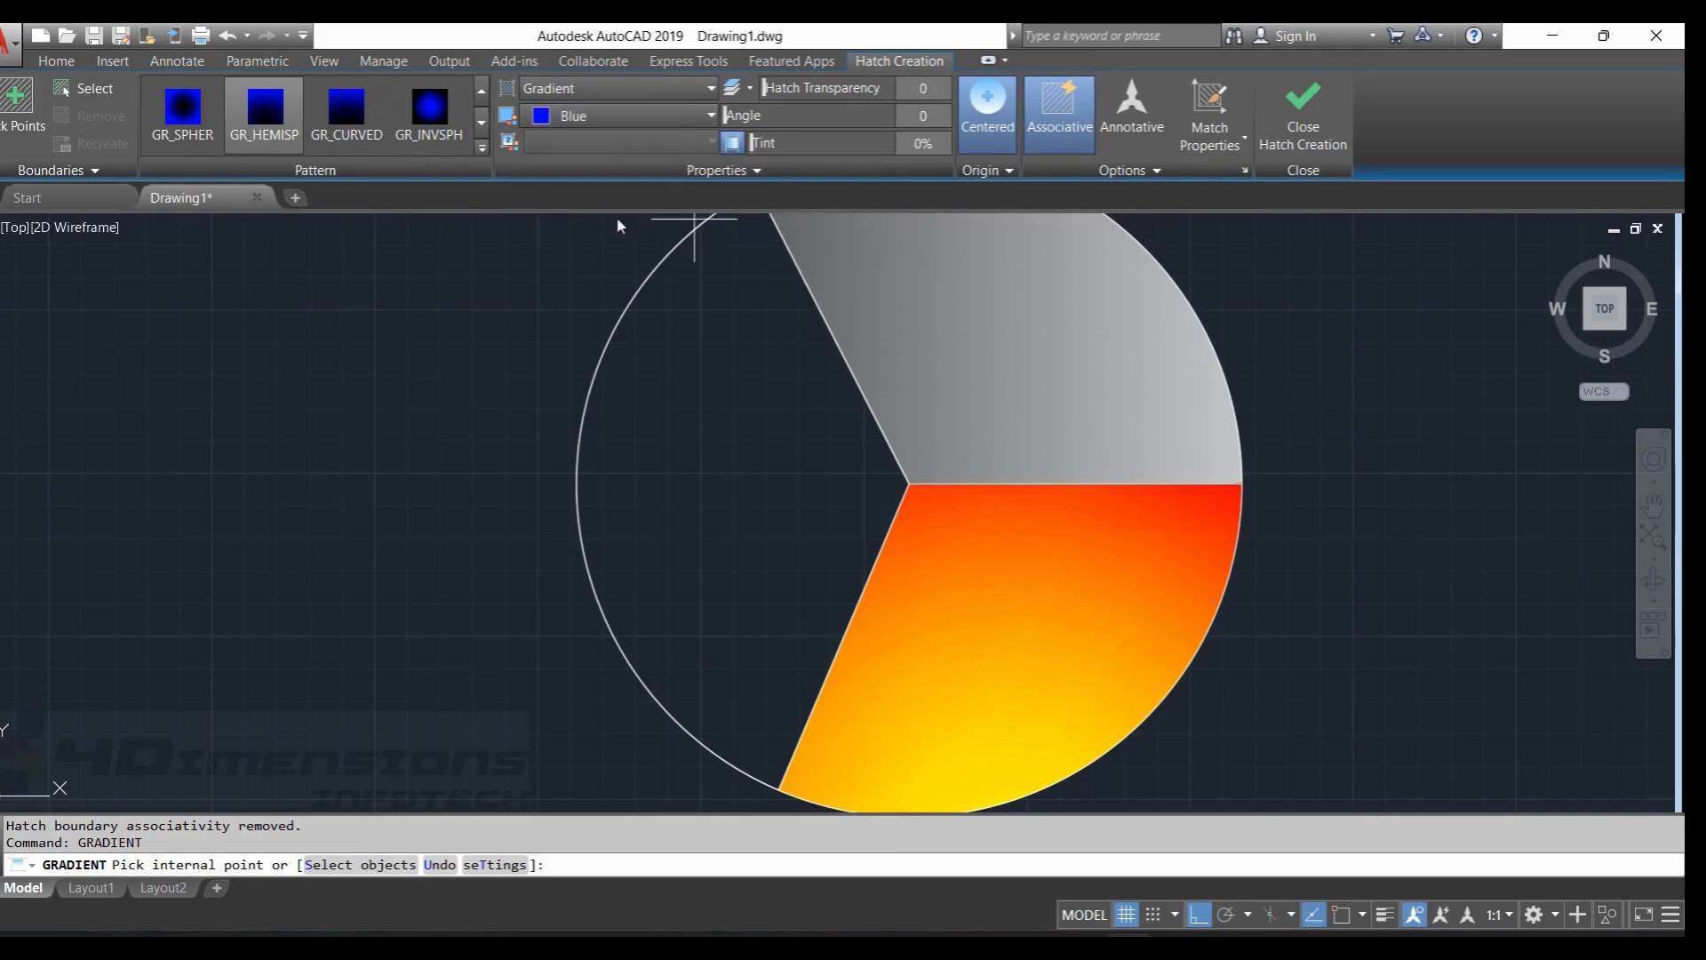
left_click(750, 415)
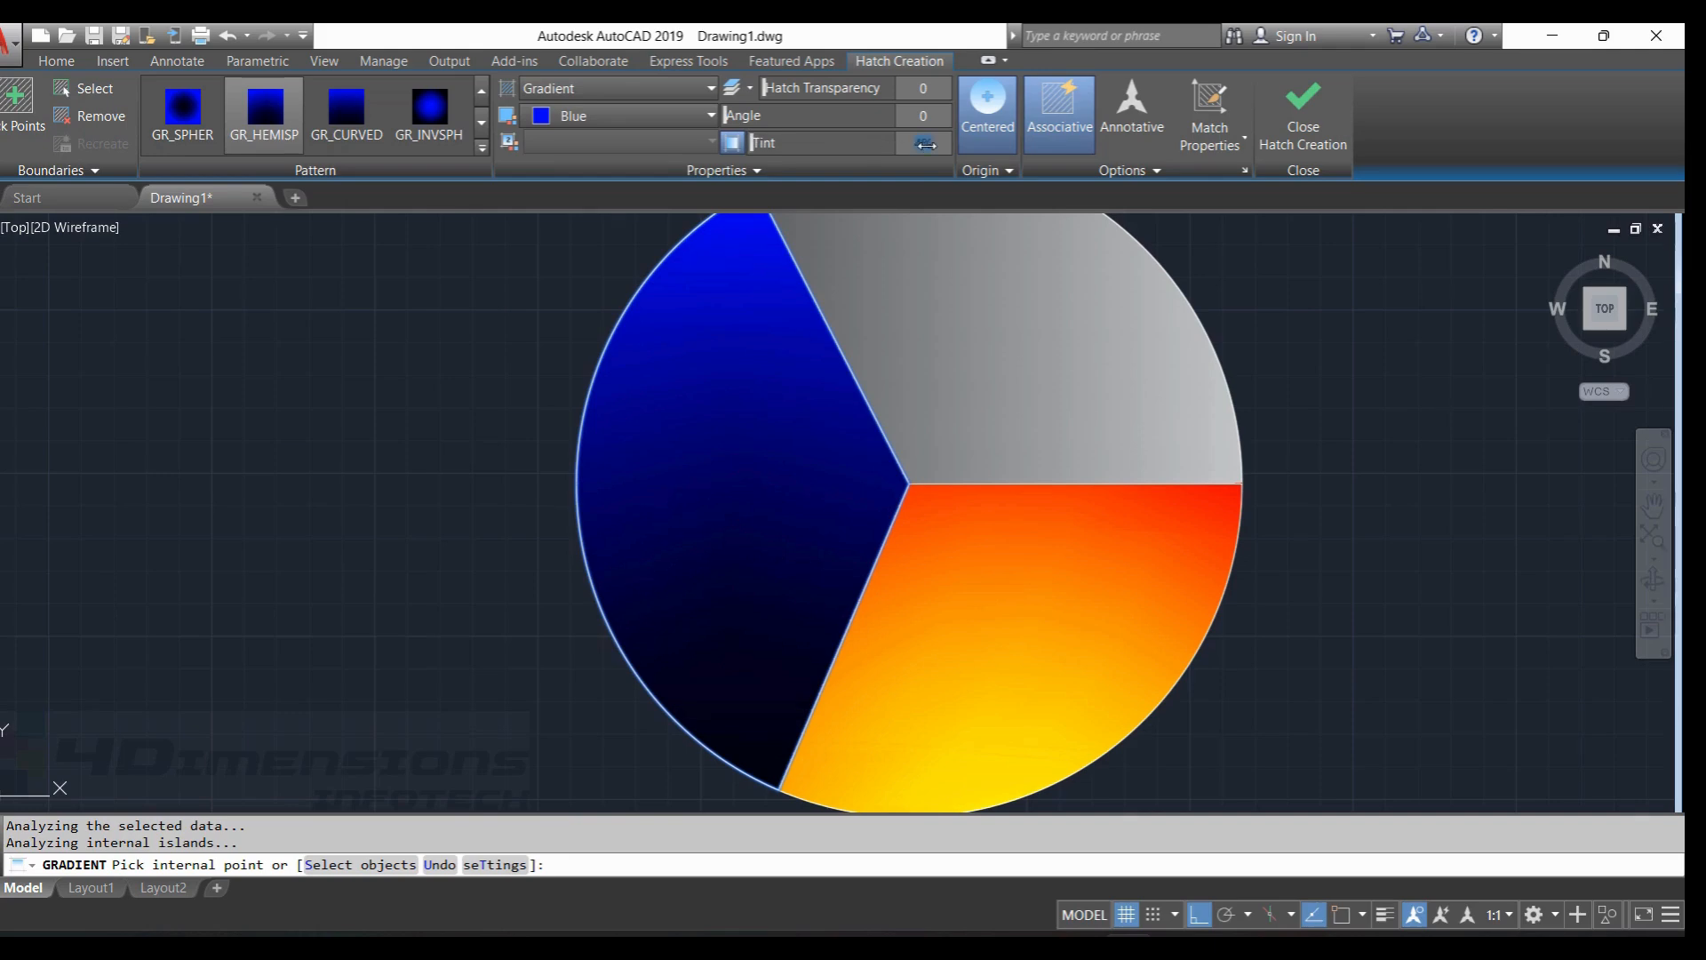
Try tints of 50% and 0% on the blue gradient, settle on 25%, and finish the fill.
key("Return")
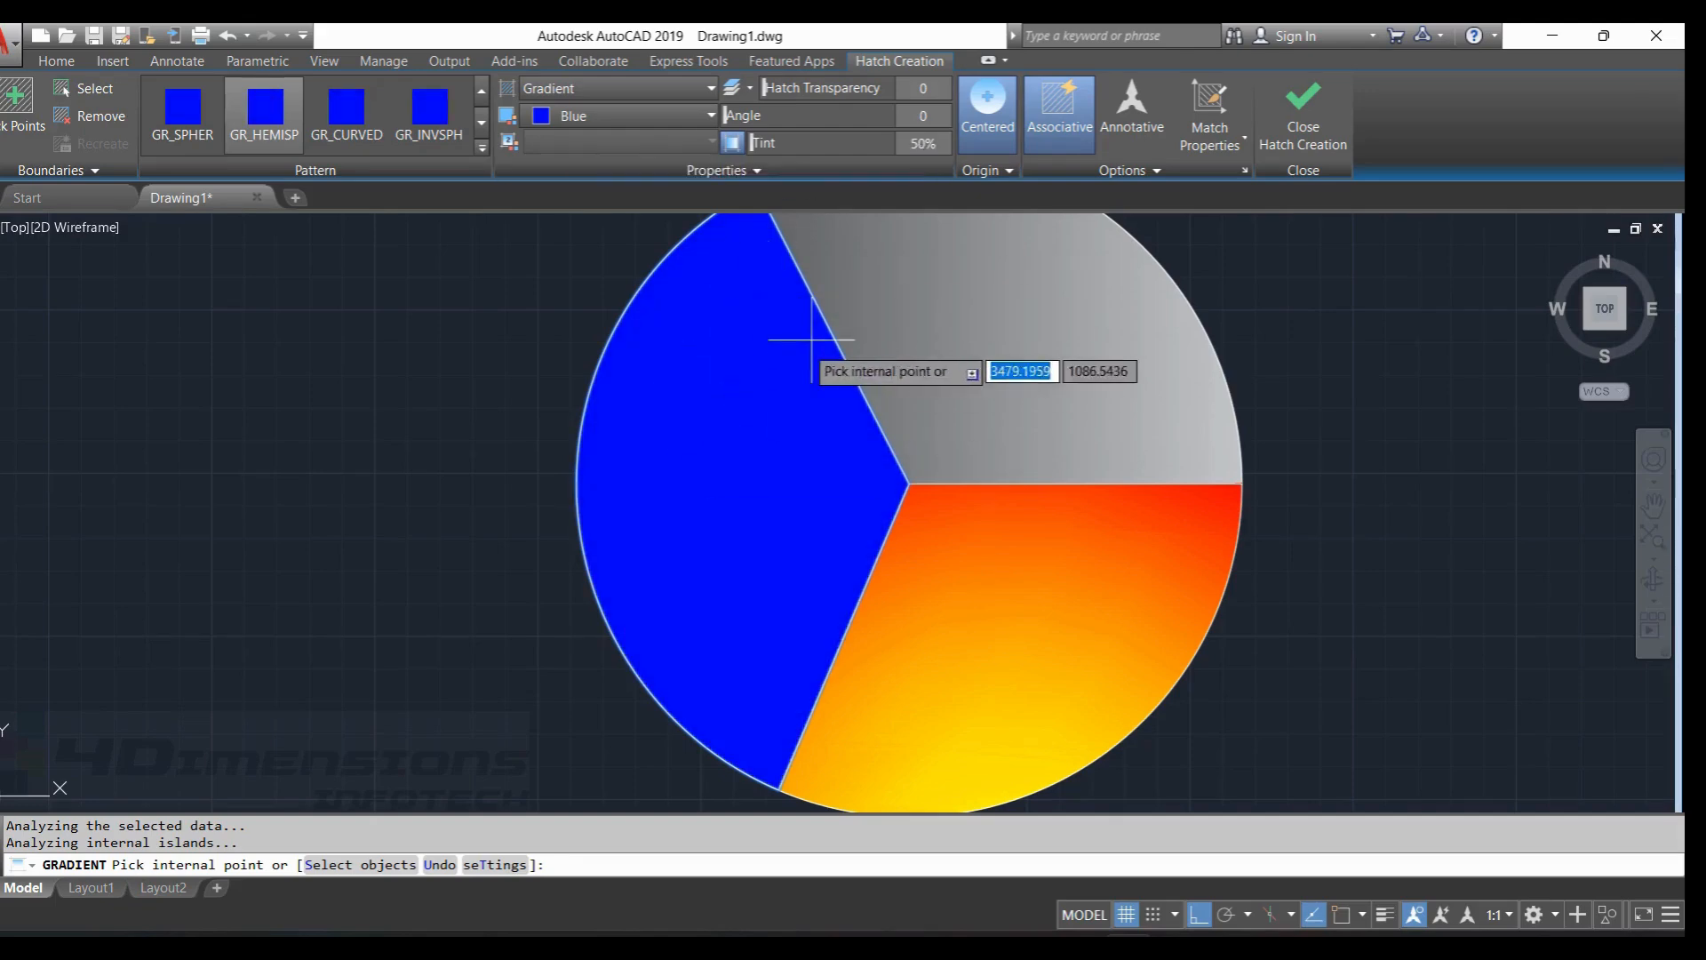
left_click(925, 143)
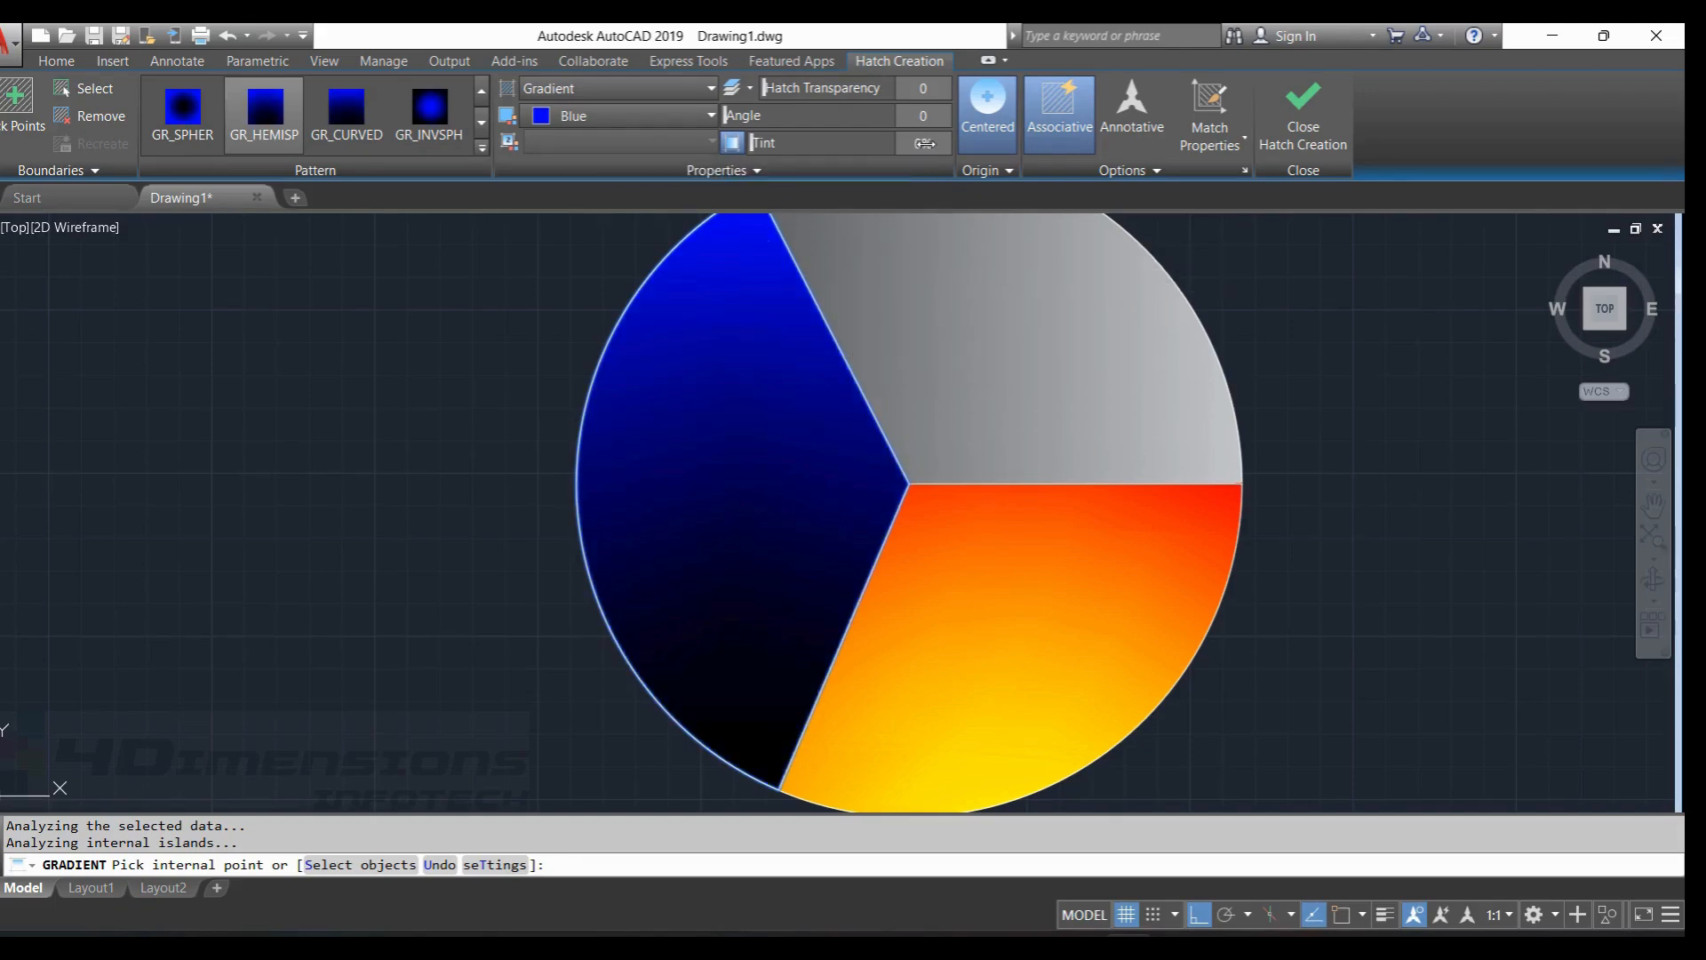
left_click_drag(925, 143, 916, 143)
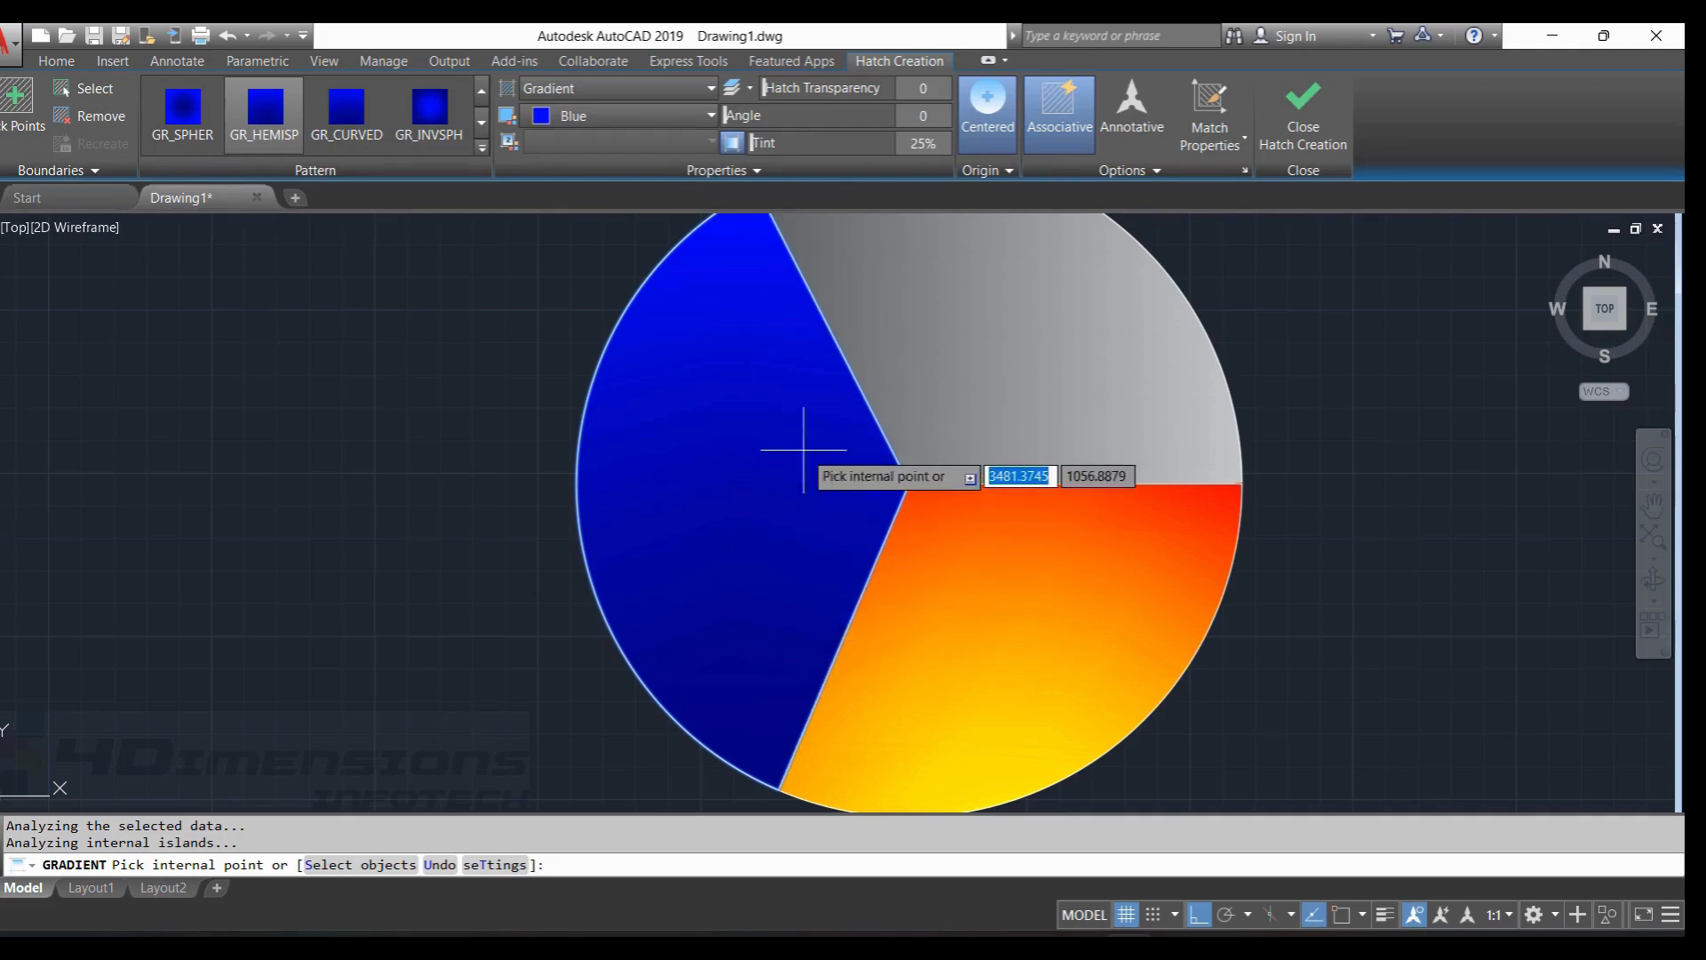
left_click(1303, 116)
Switch to the browser to check the Day 4 topics in the AutoCAD daywise syllabus PDF, and return to the drawing.
scroll(826, 498, "down", 5)
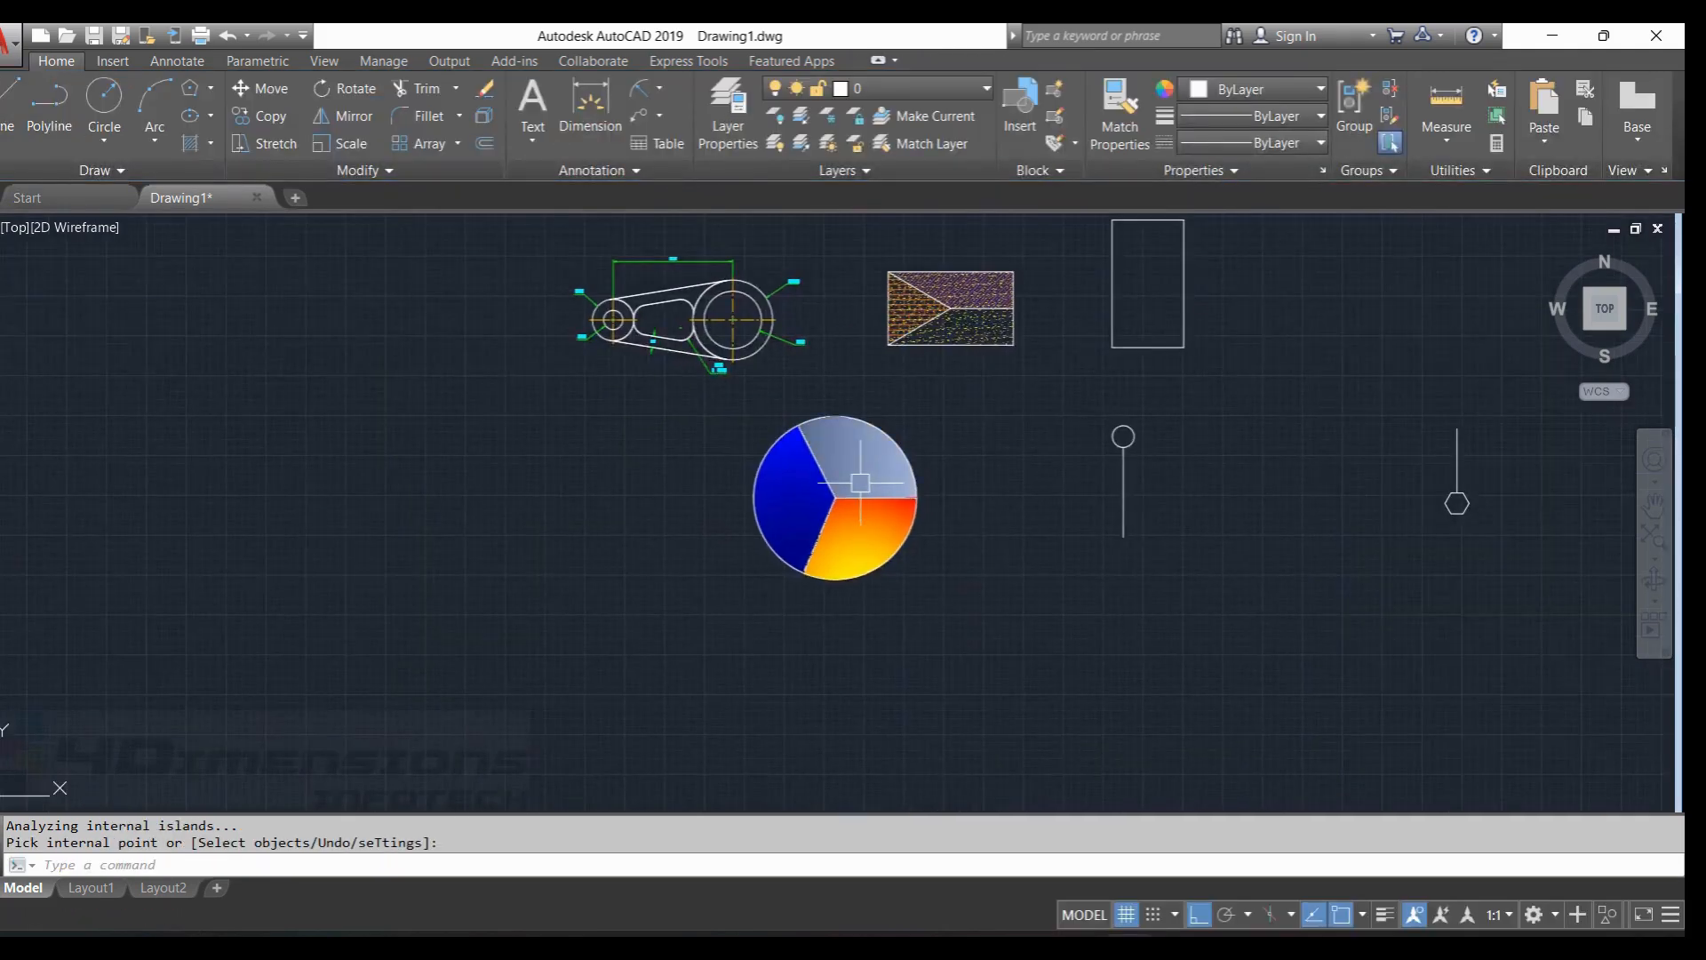
mouse_move(860, 482)
middle_mouse_down()
mouse_move(636, 567)
mouse_move(736, 583)
middle_mouse_up()
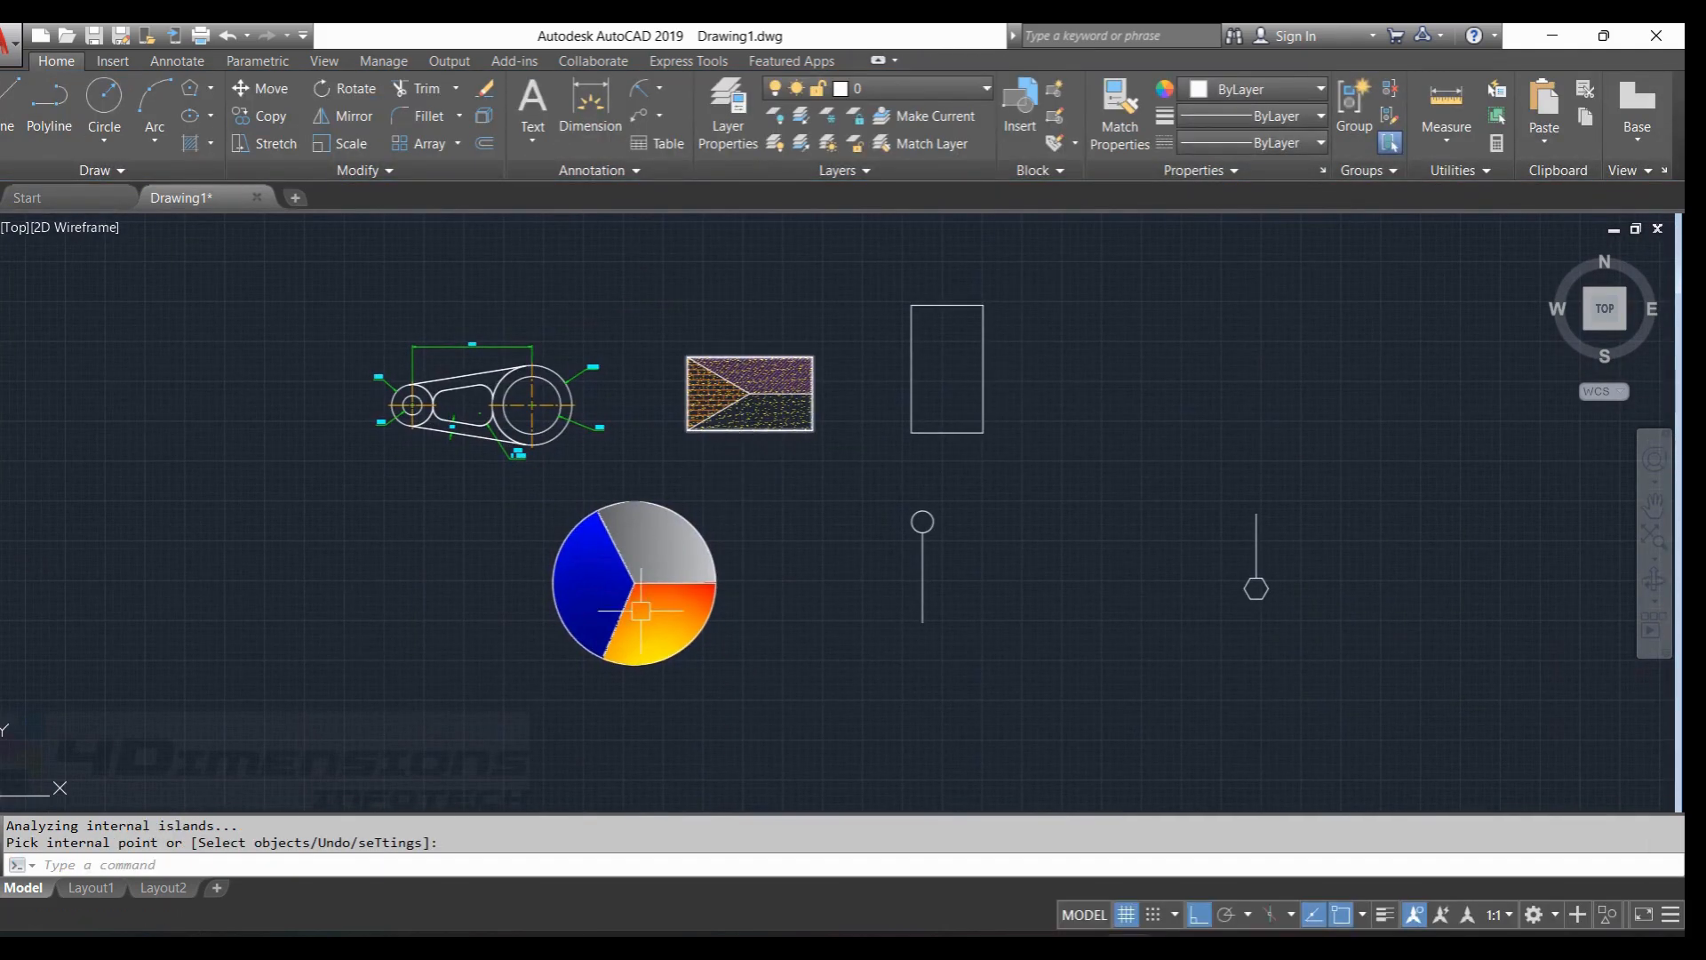
scroll(641, 610, "up", 2)
middle_click_drag(776, 503, 788, 621)
key("alt+Tab")
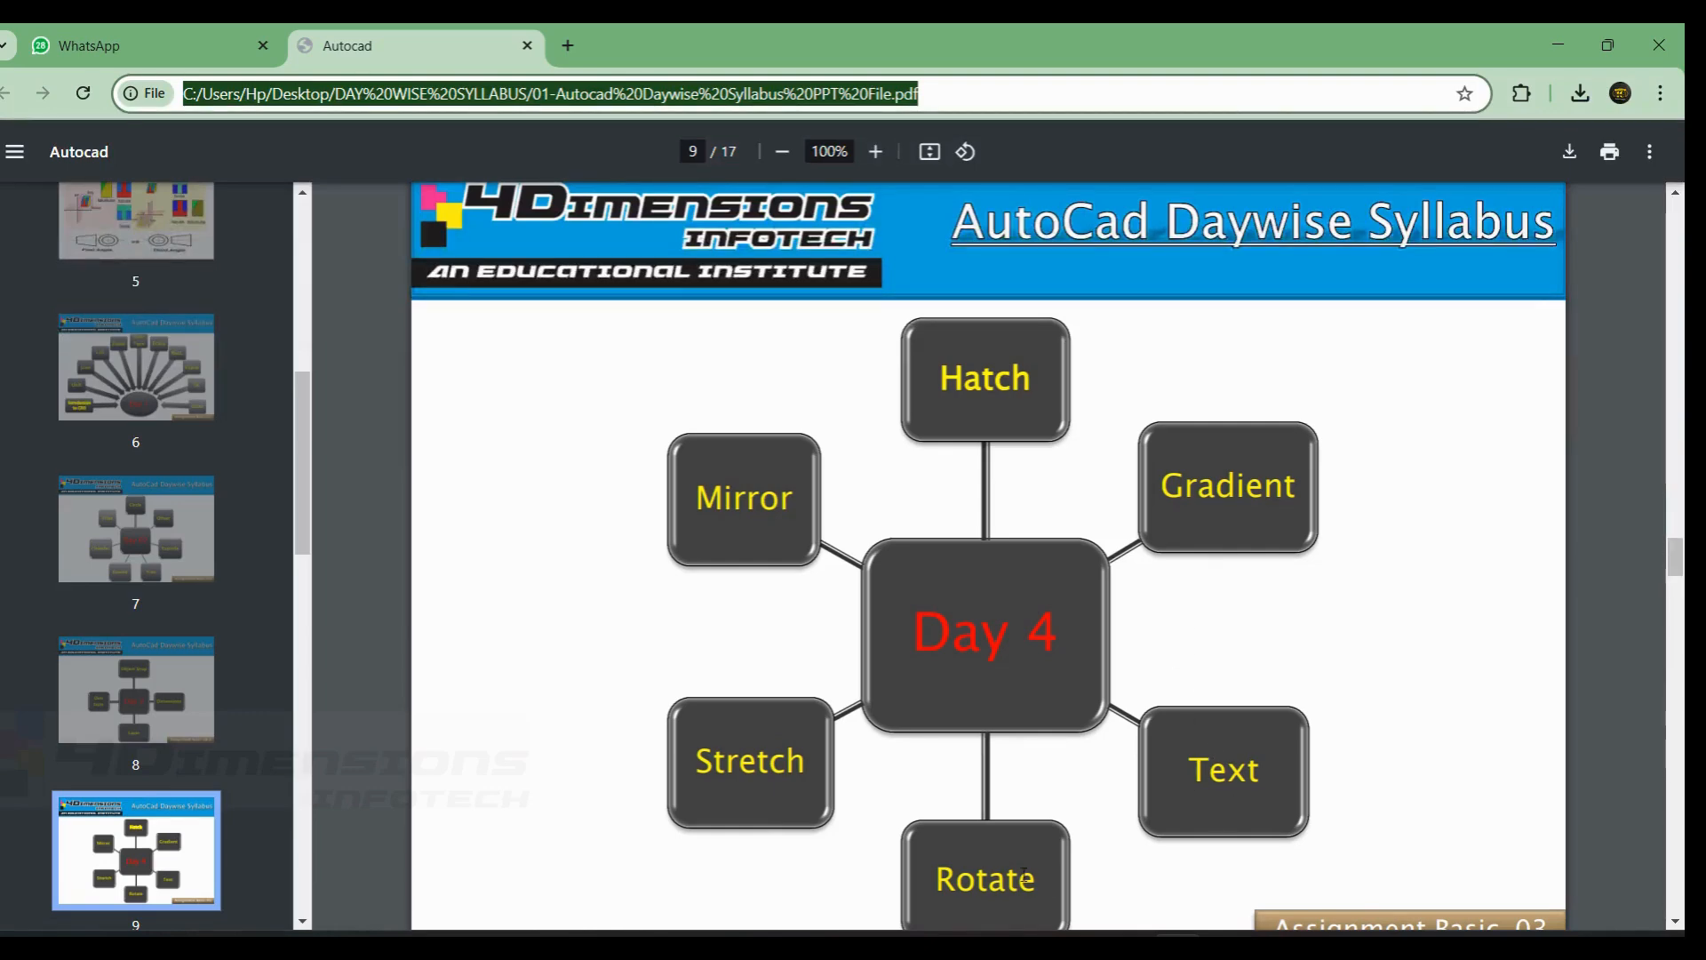
key("alt+Tab")
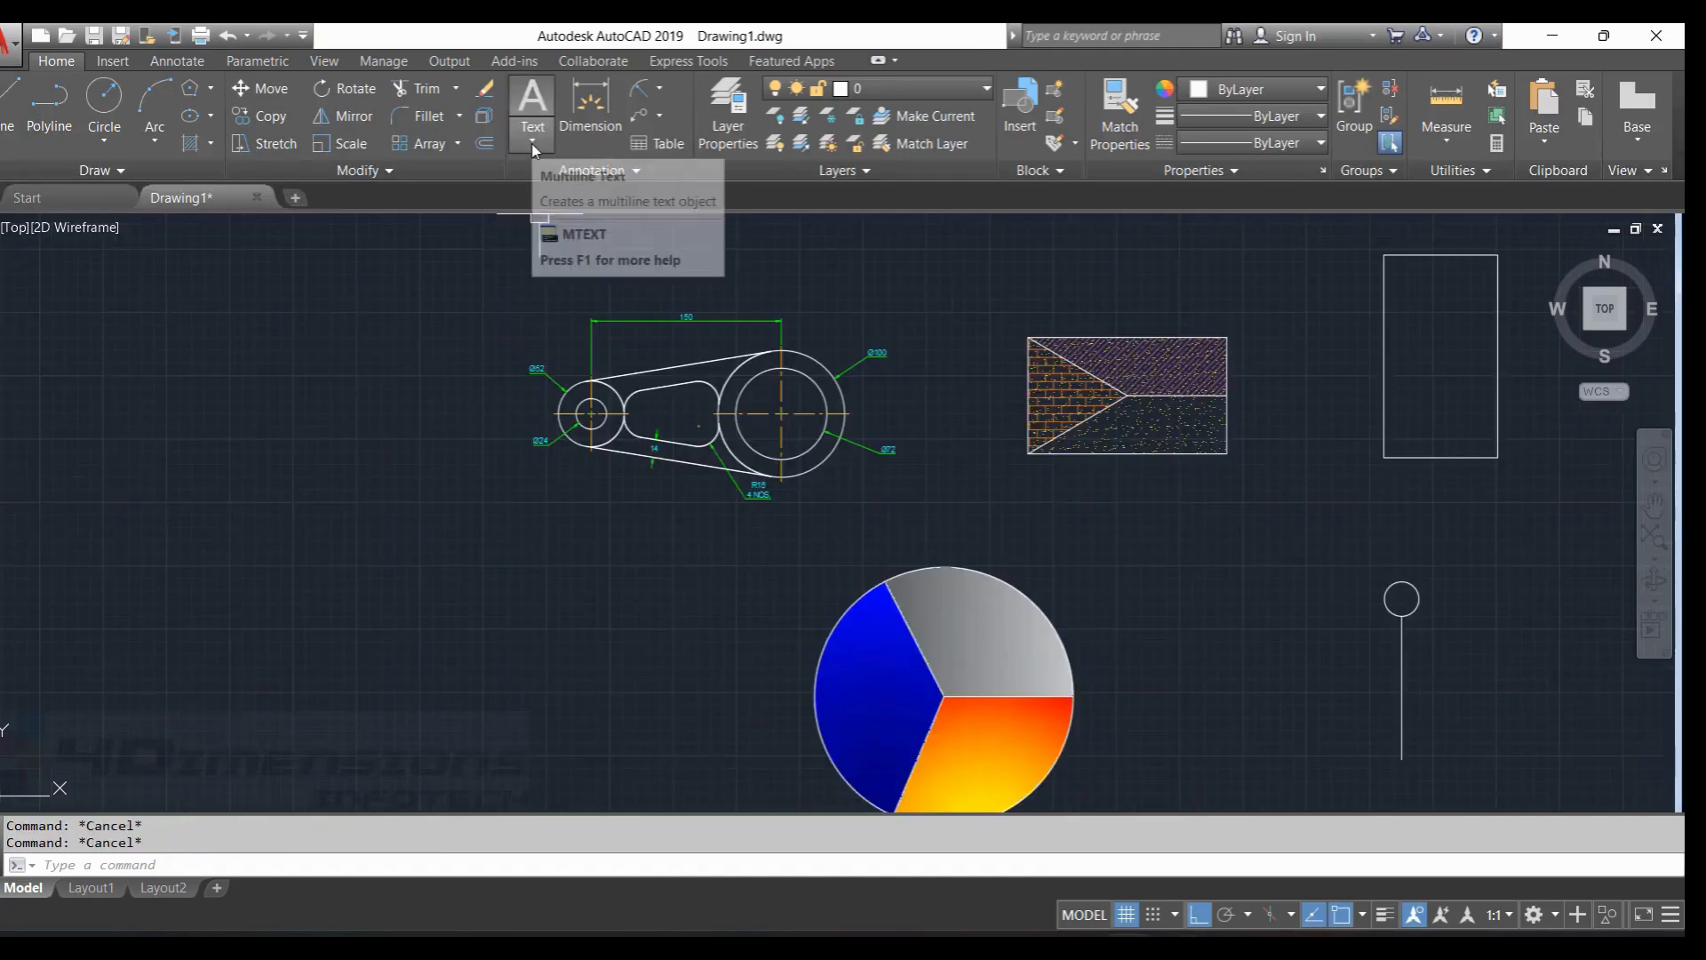
Start a single-line text and place its start point in the empty area below the link drawing's small end.
left_click(532, 138)
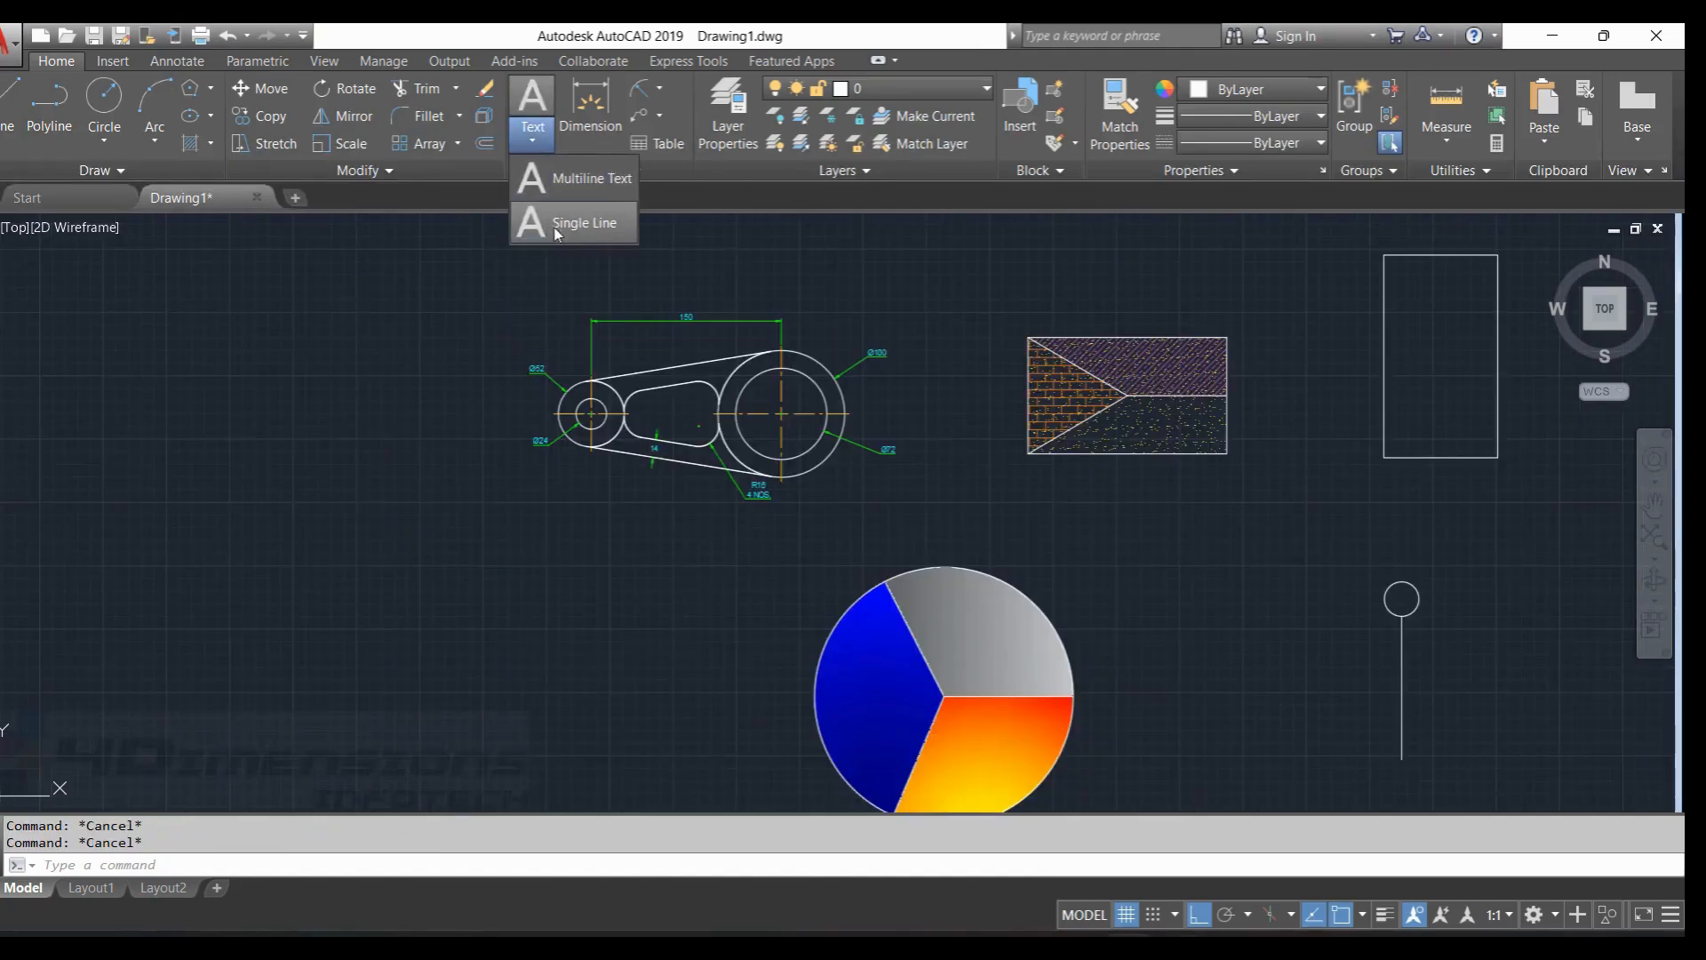
left_click(594, 232)
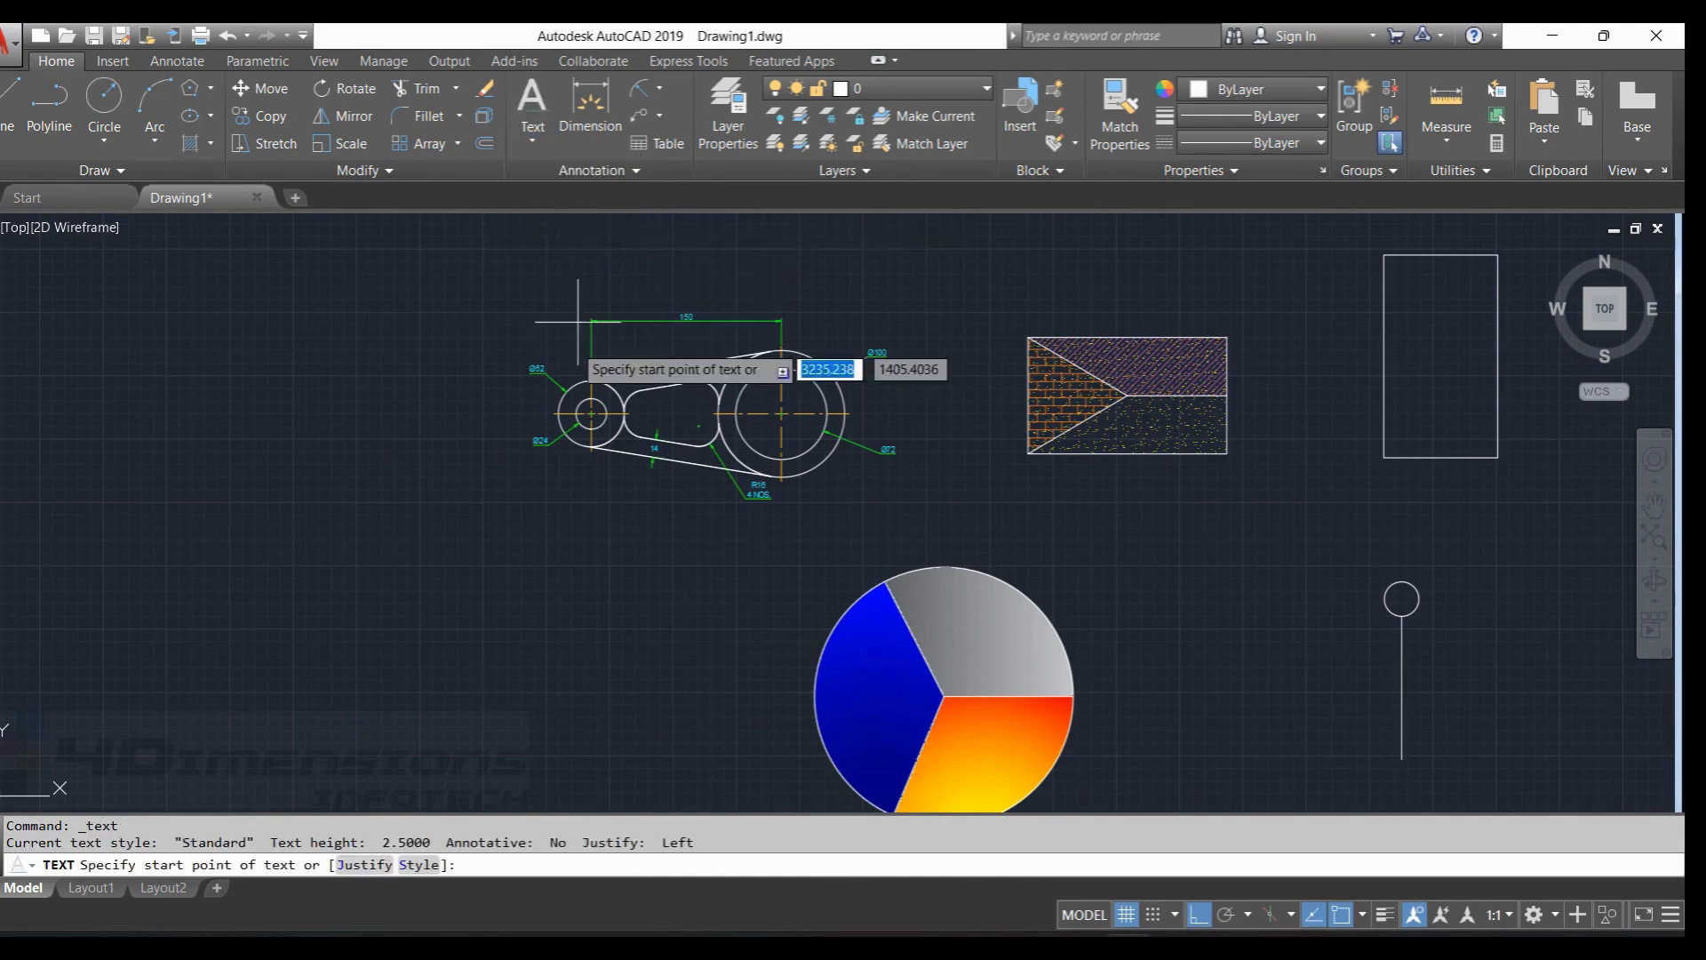
middle_click_drag(487, 739, 583, 562)
scroll(689, 400, "up", 6)
scroll(854, 580, "down", 4)
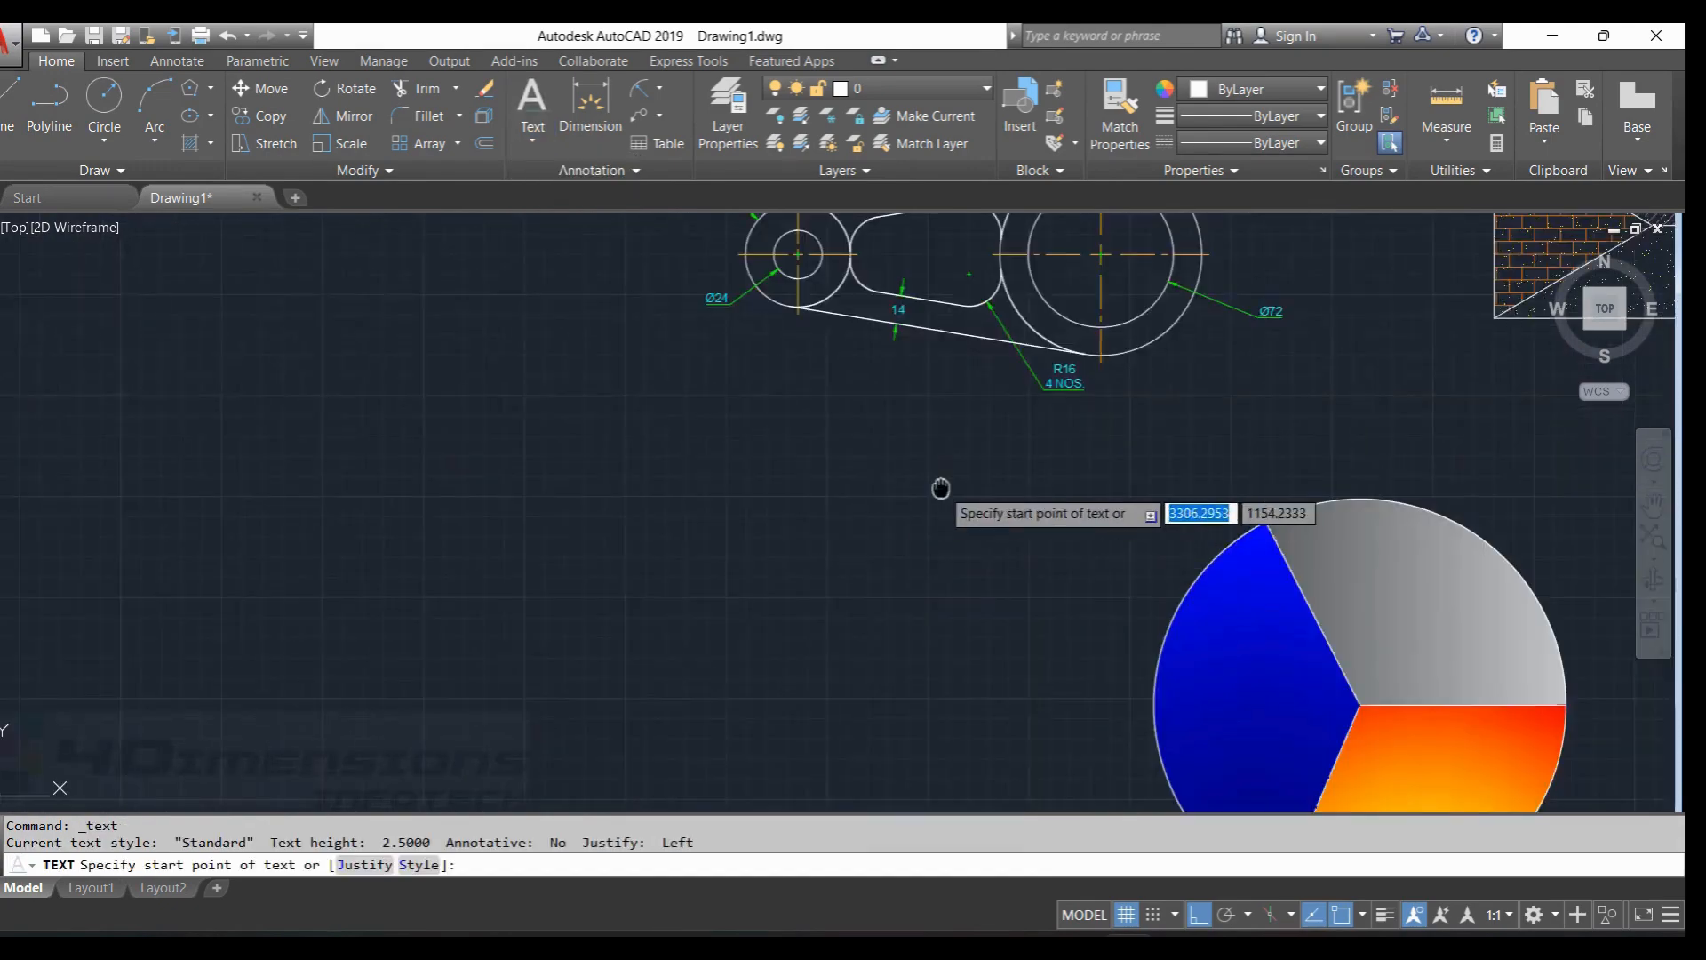
middle_click_drag(941, 488, 813, 549)
scroll(699, 489, "up", 2)
middle_click_drag(571, 440, 704, 486)
scroll(707, 483, "up", 4)
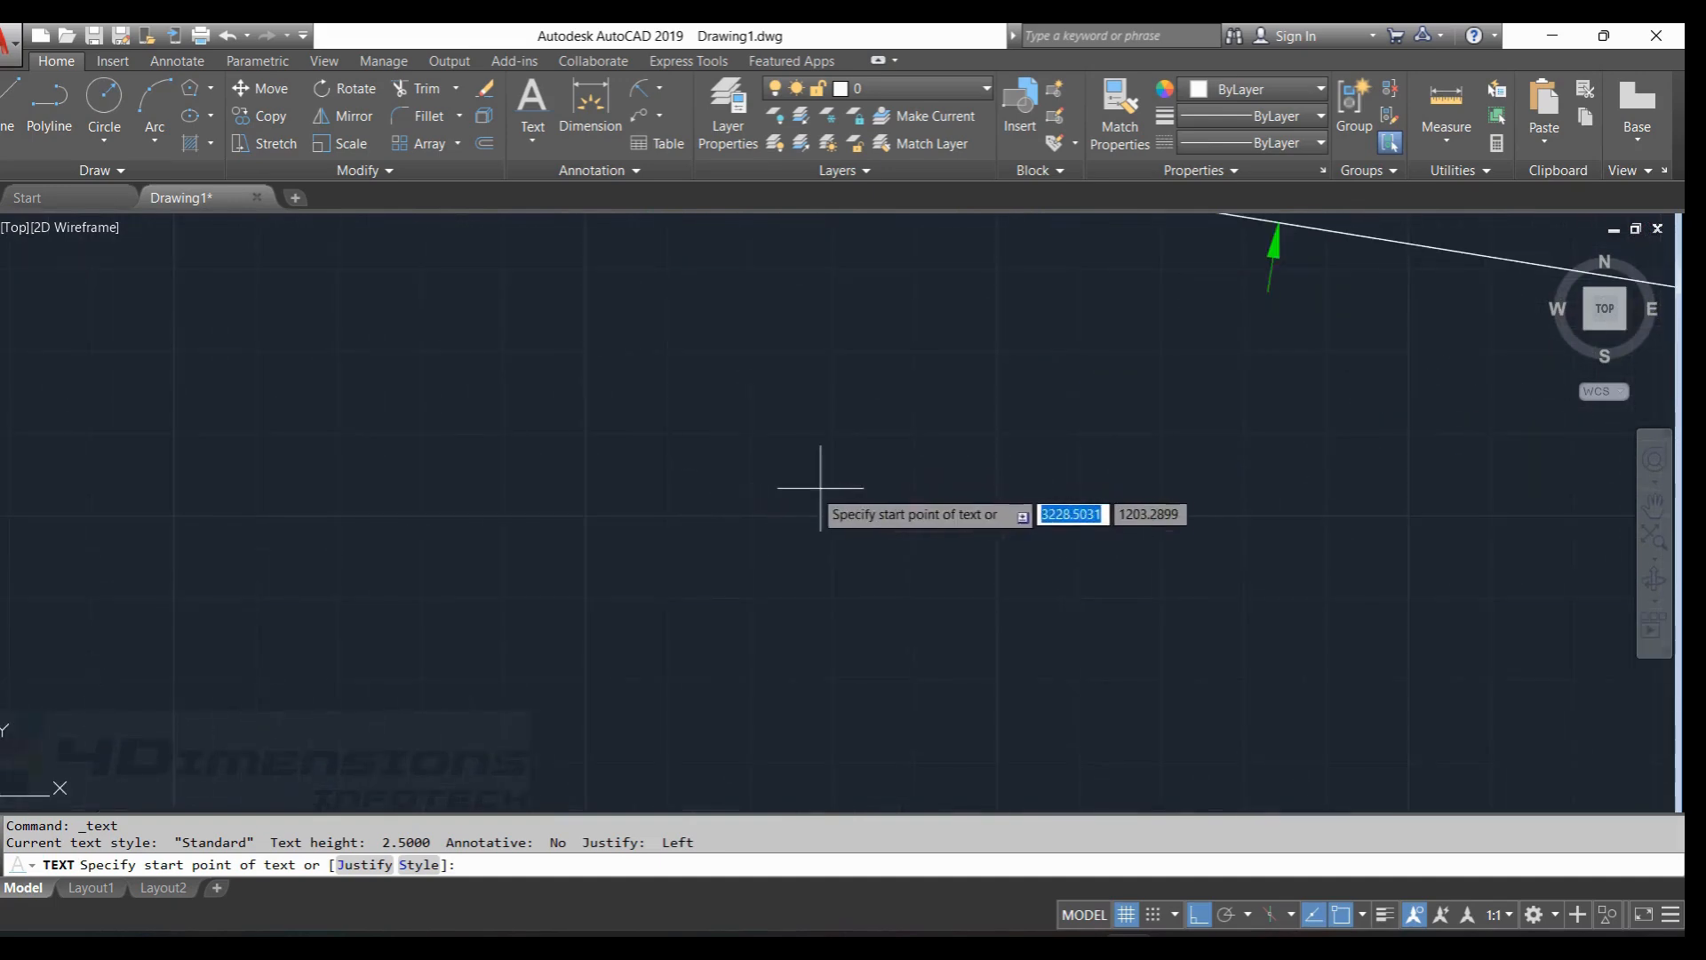
middle_click_drag(818, 488, 824, 626)
middle_click_drag(850, 537, 866, 470)
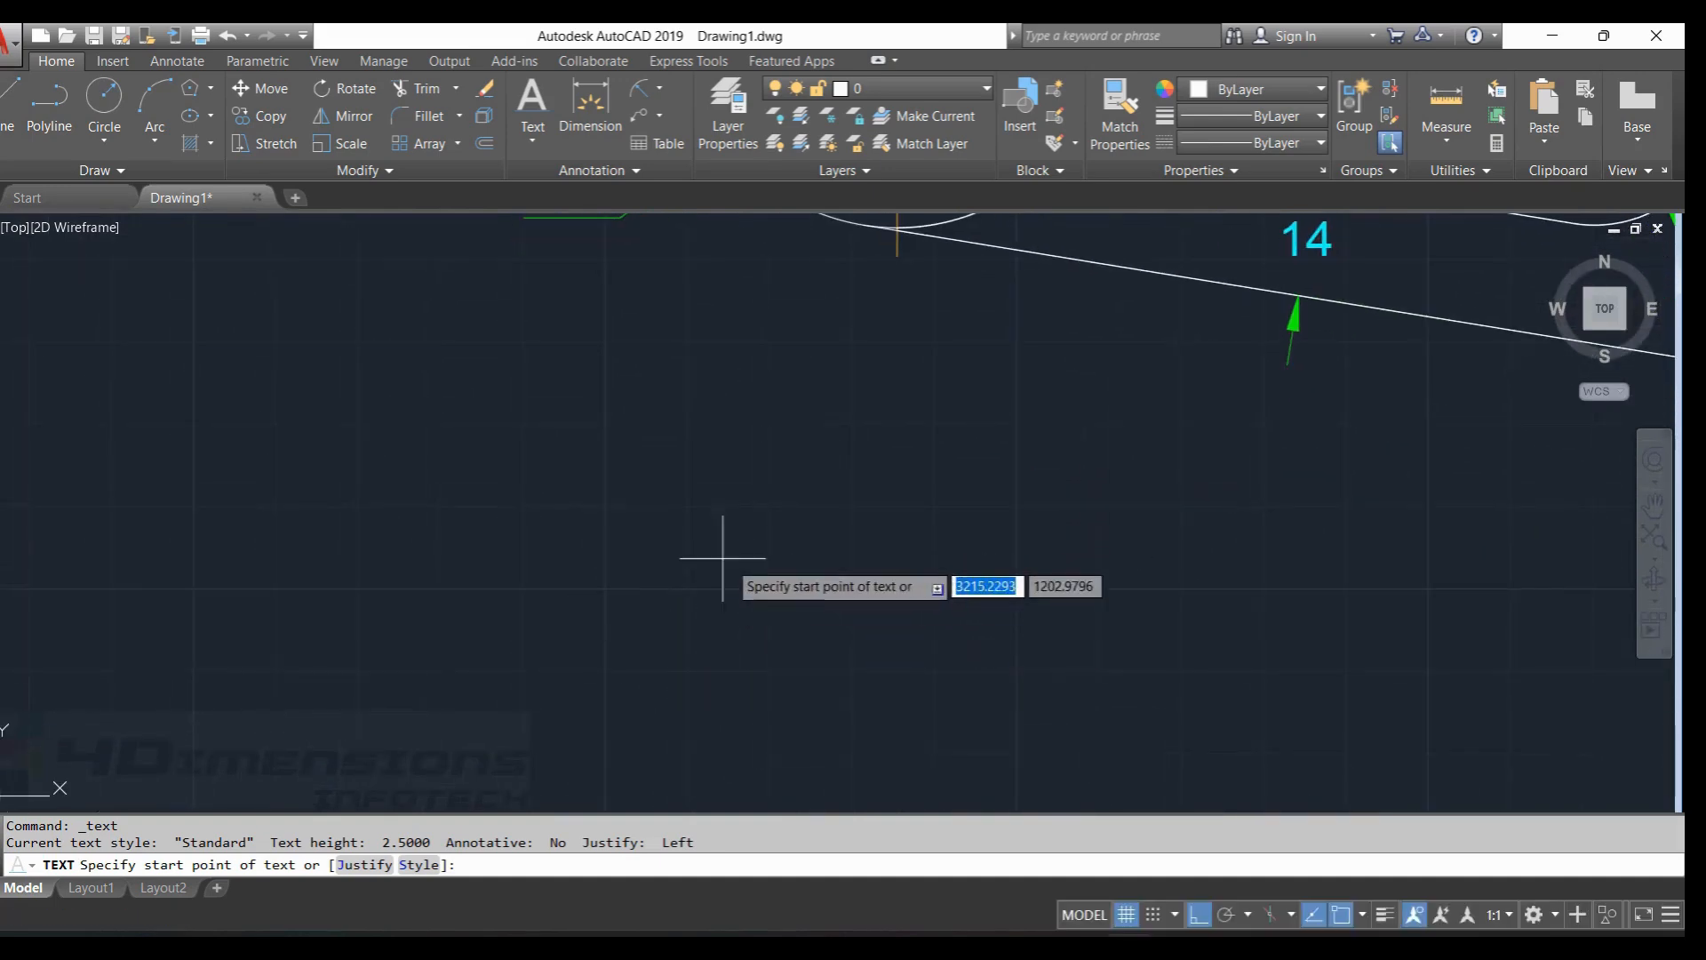
left_click(685, 674)
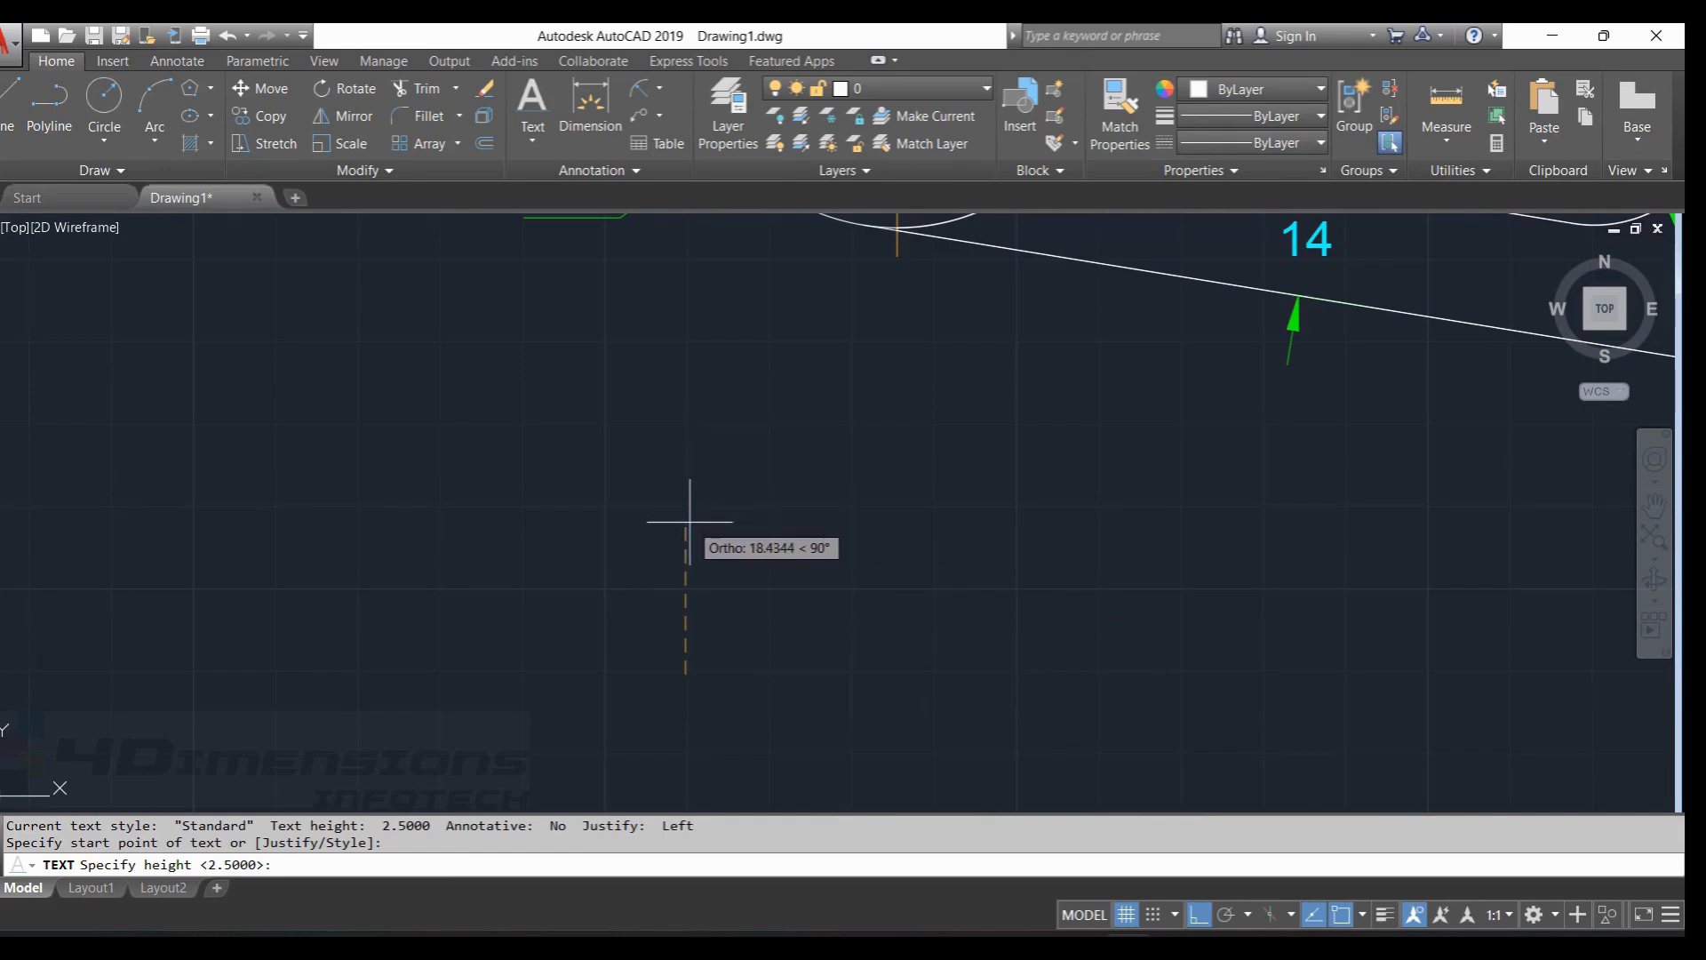
Set the single-line text's height to 10 and its rotation angle to 90.
type("10")
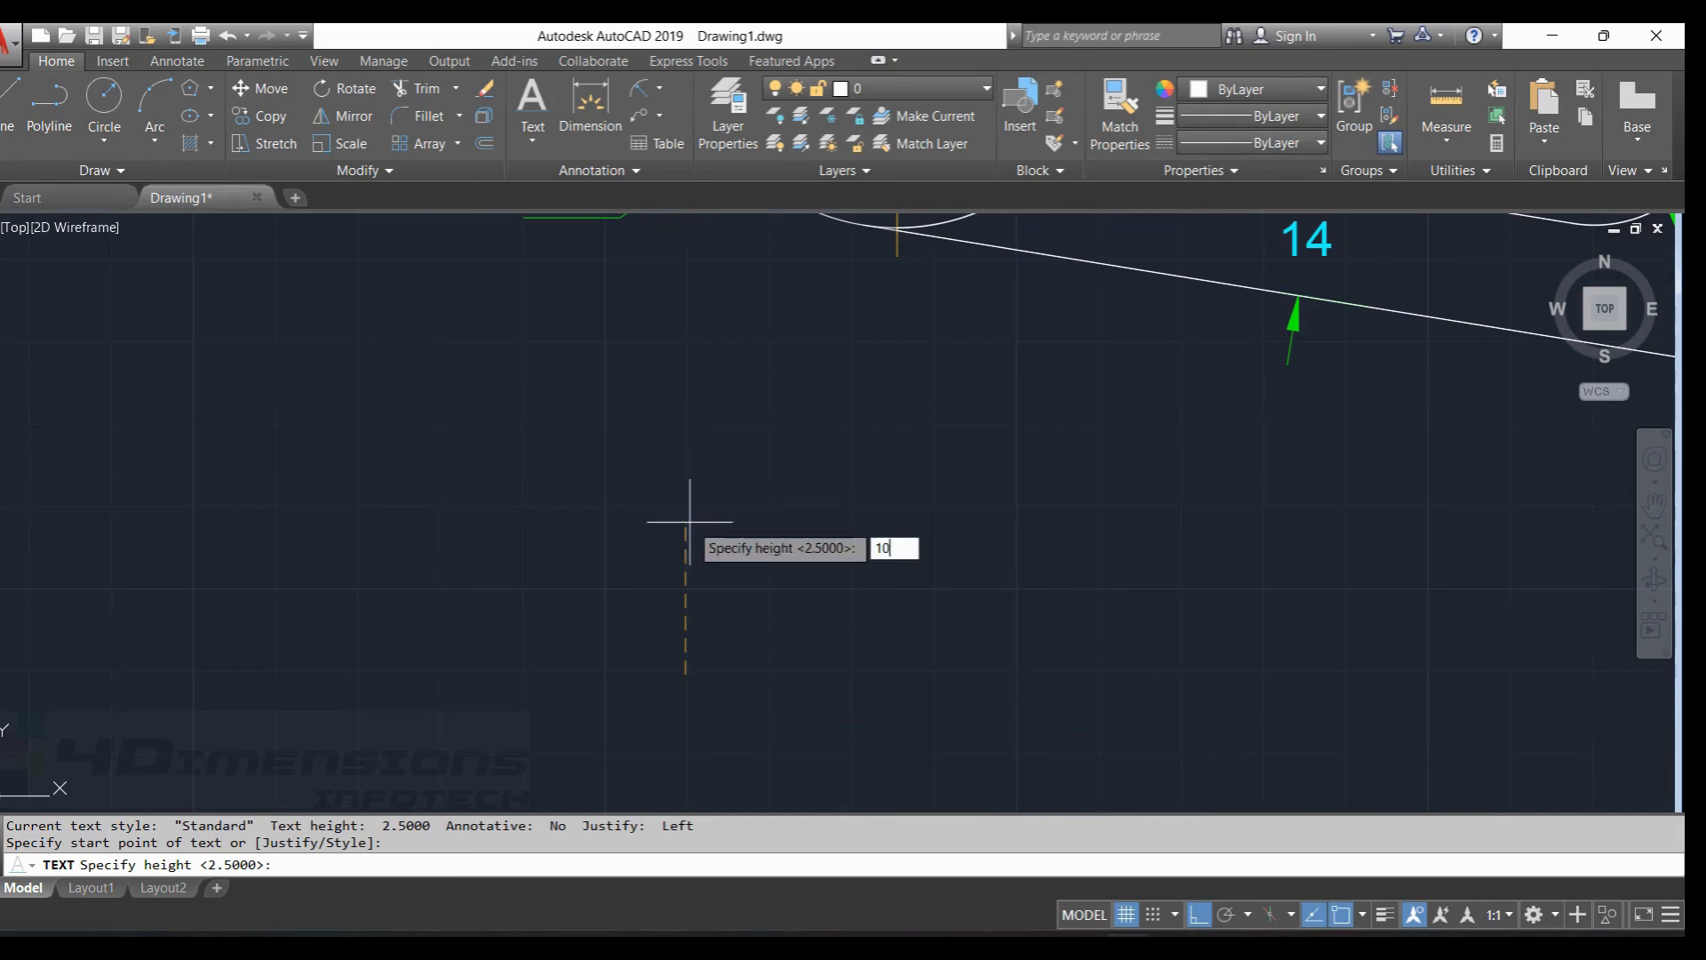
key("Return")
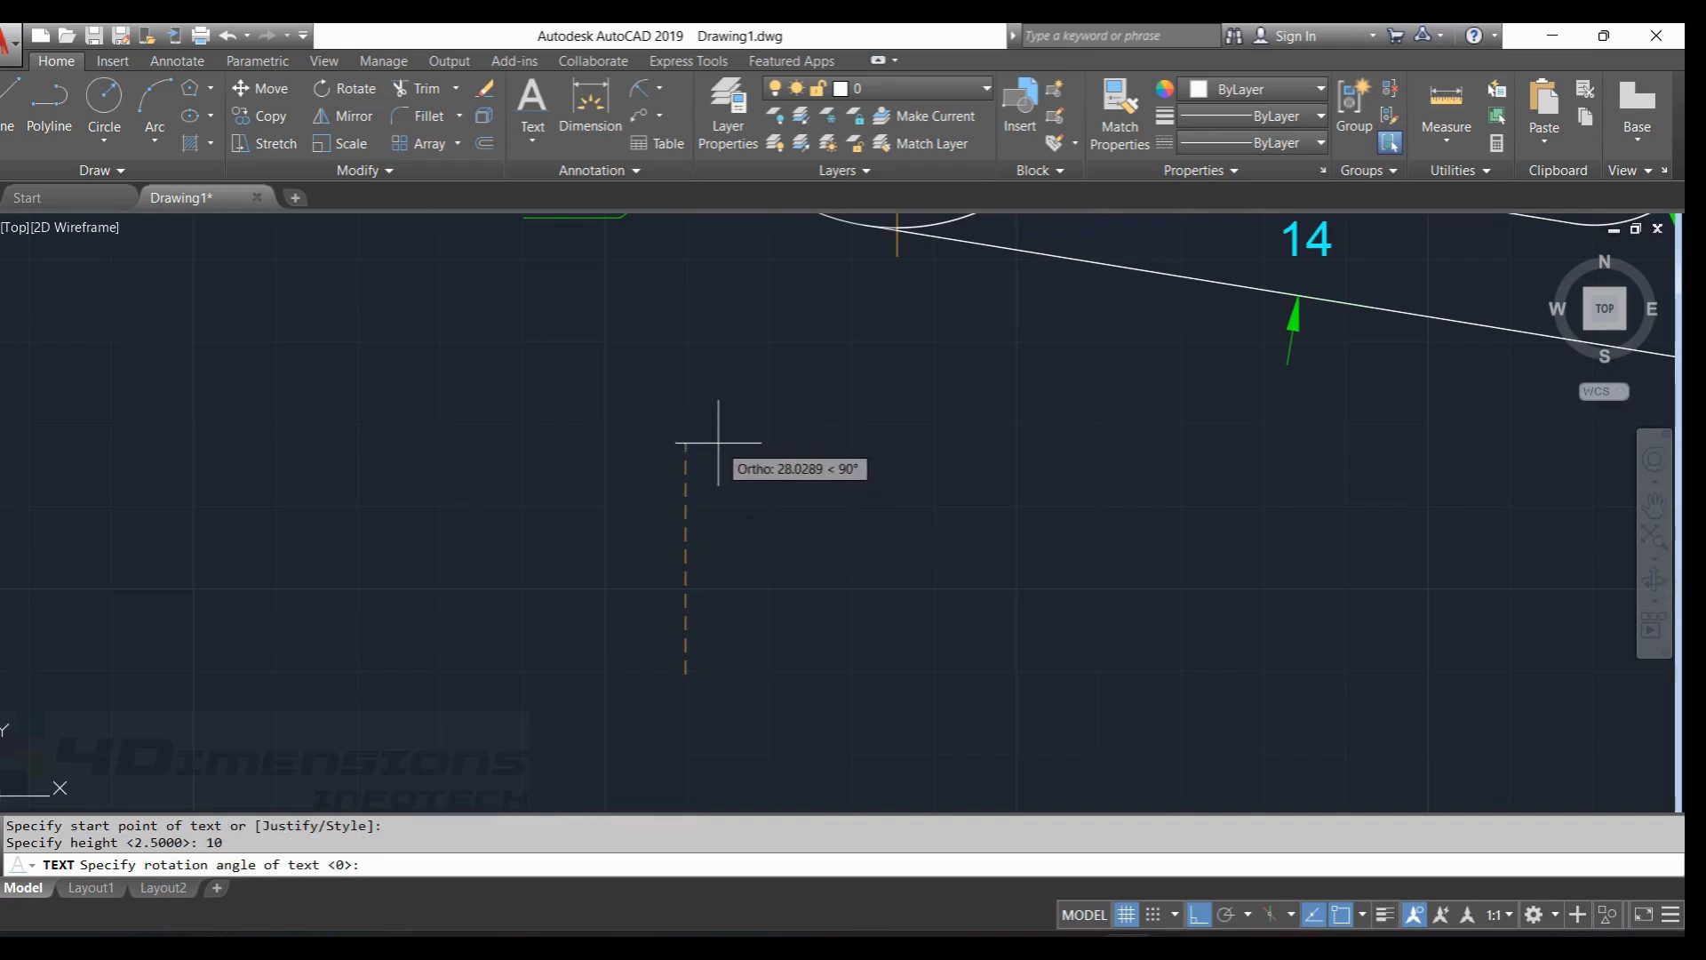
type("9")
key("Return")
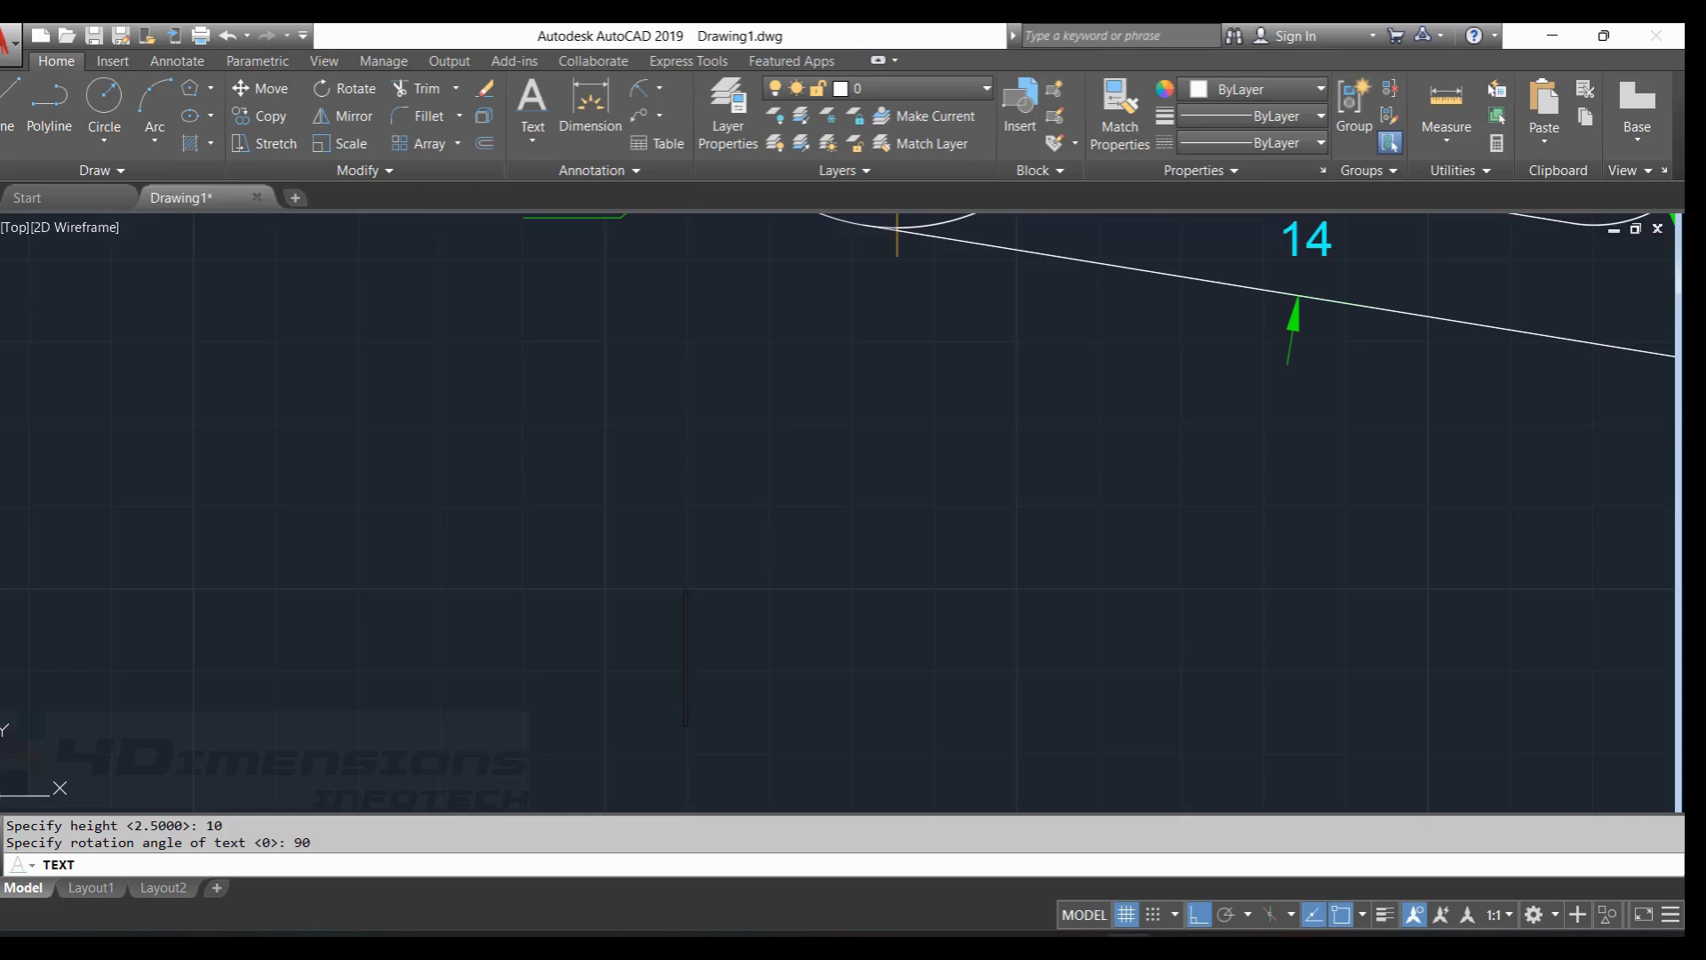
Enter "Exercise" as the single-line text and end the command.
type("E")
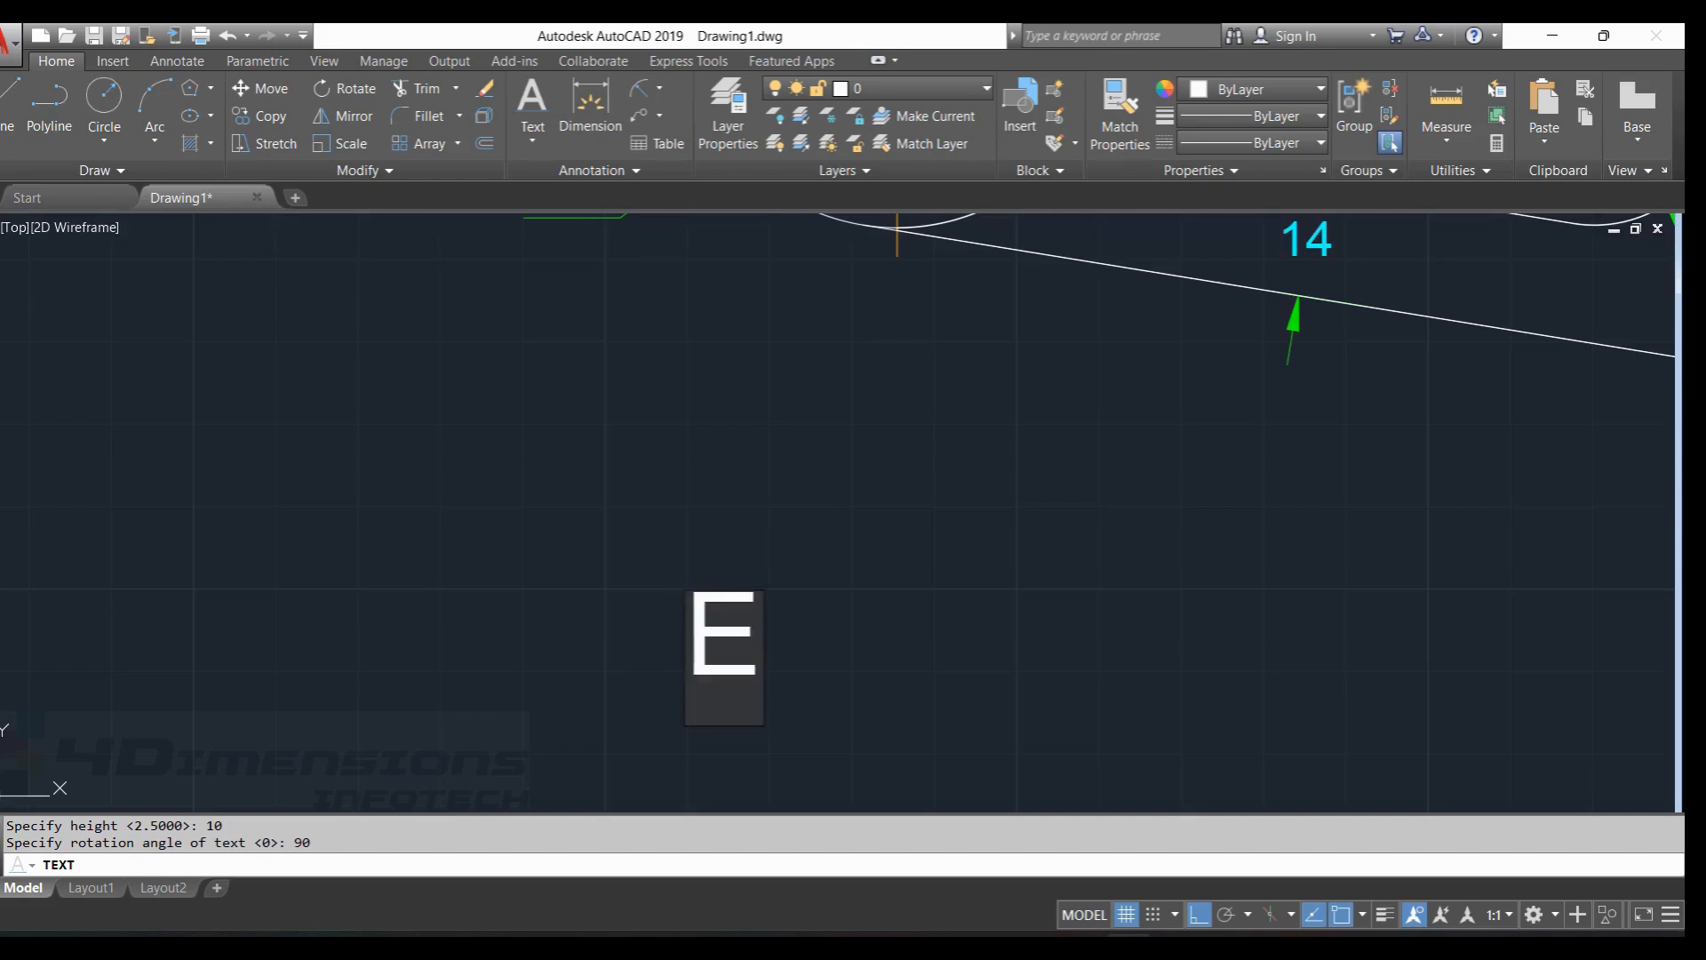
type("xe")
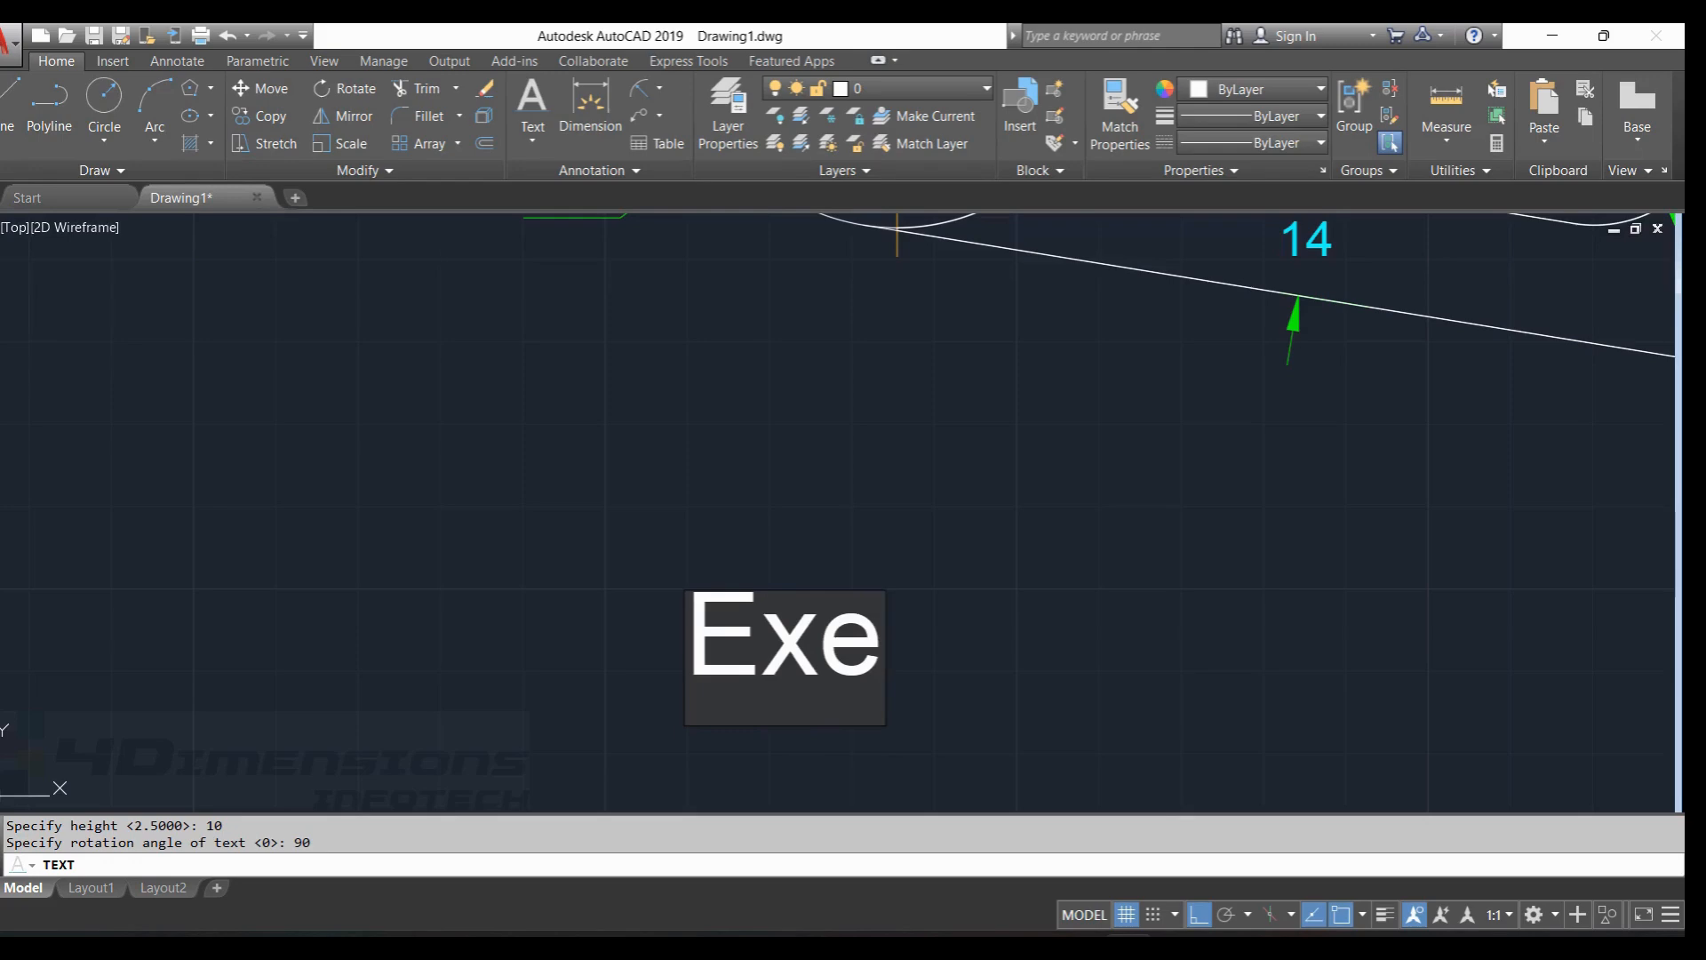
type("rcu")
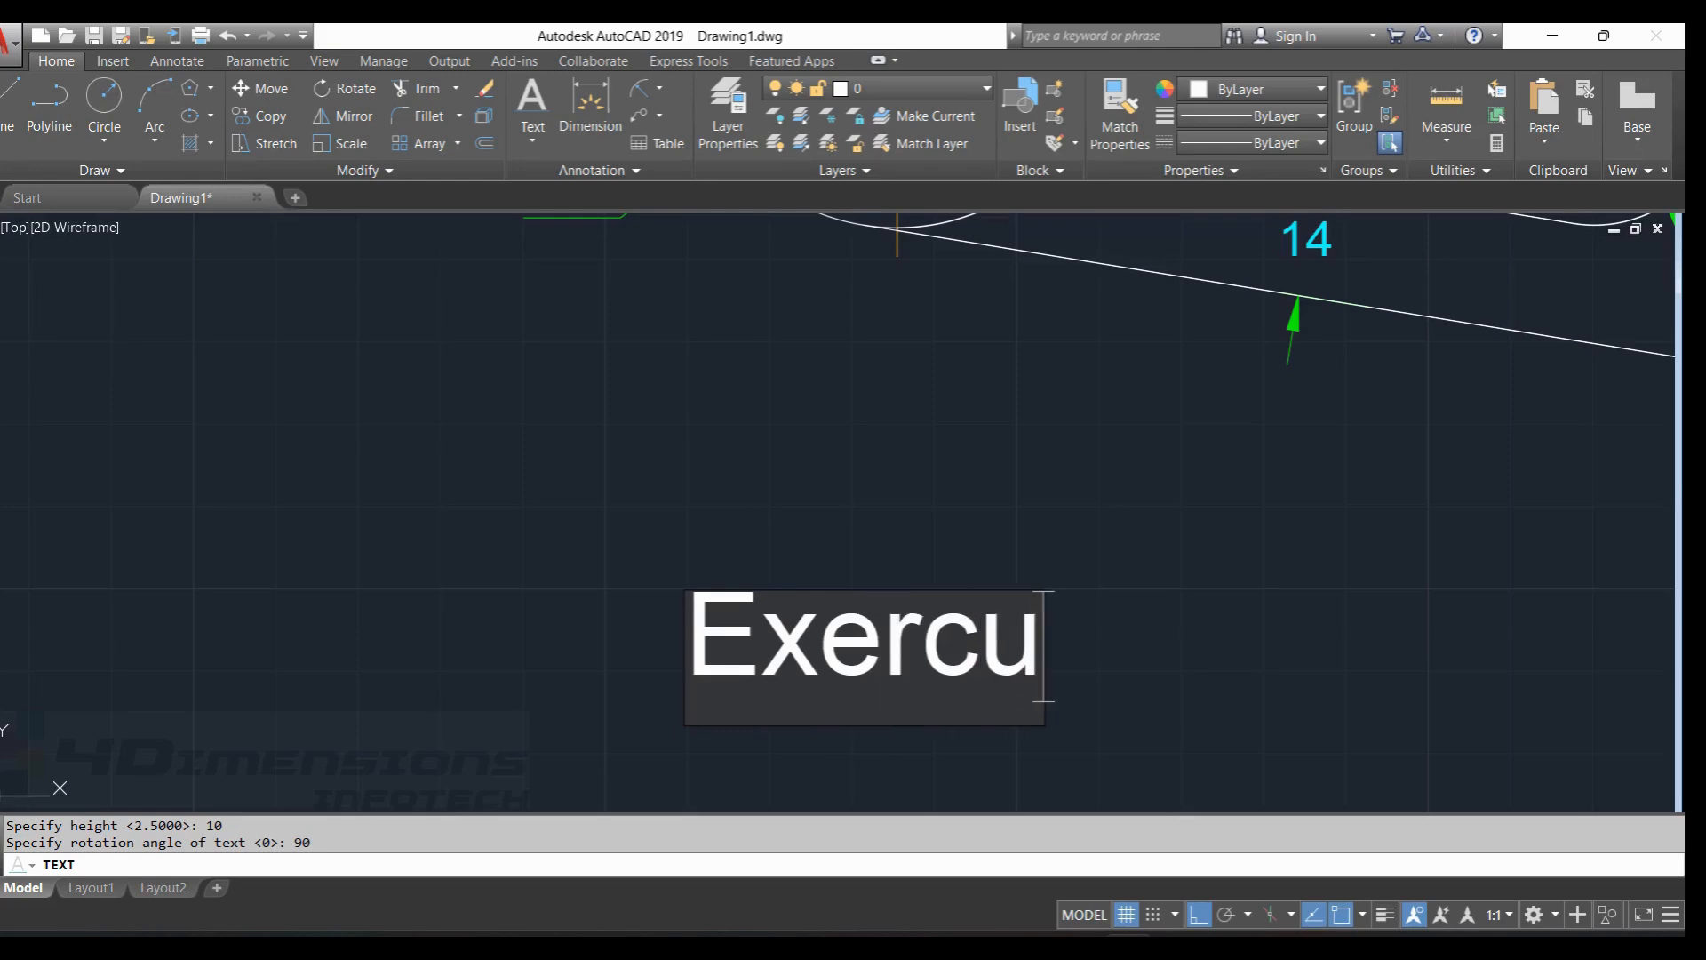
key("BackSpace")
type("ise")
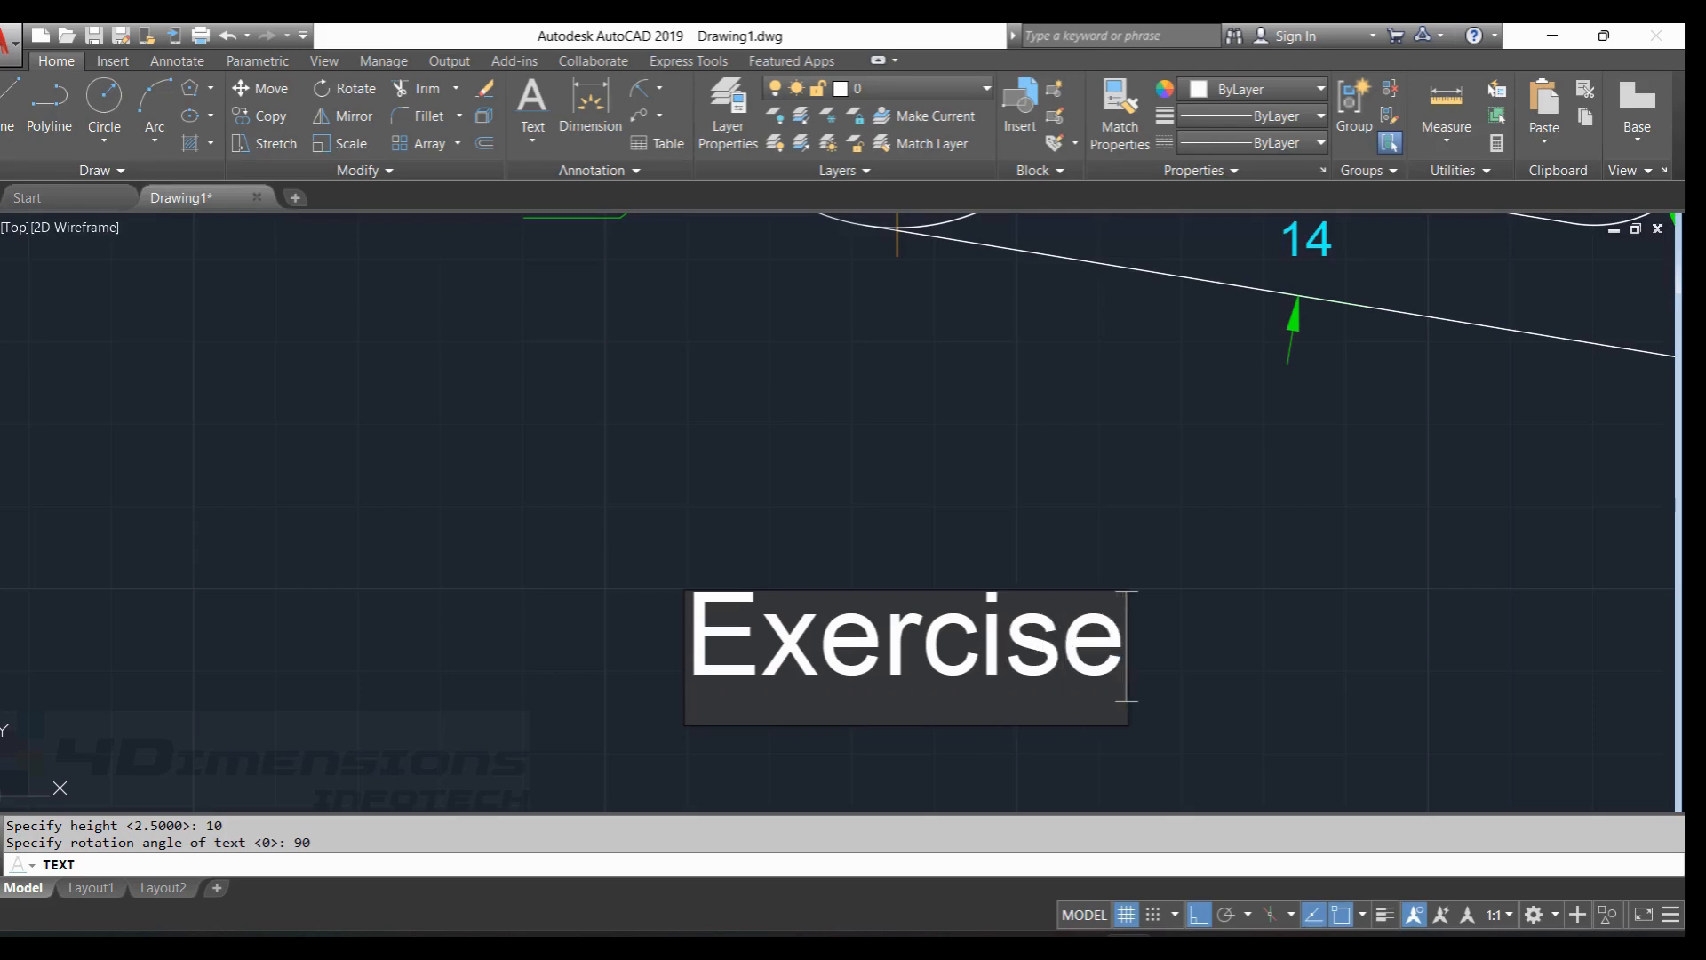
left_click(1170, 662)
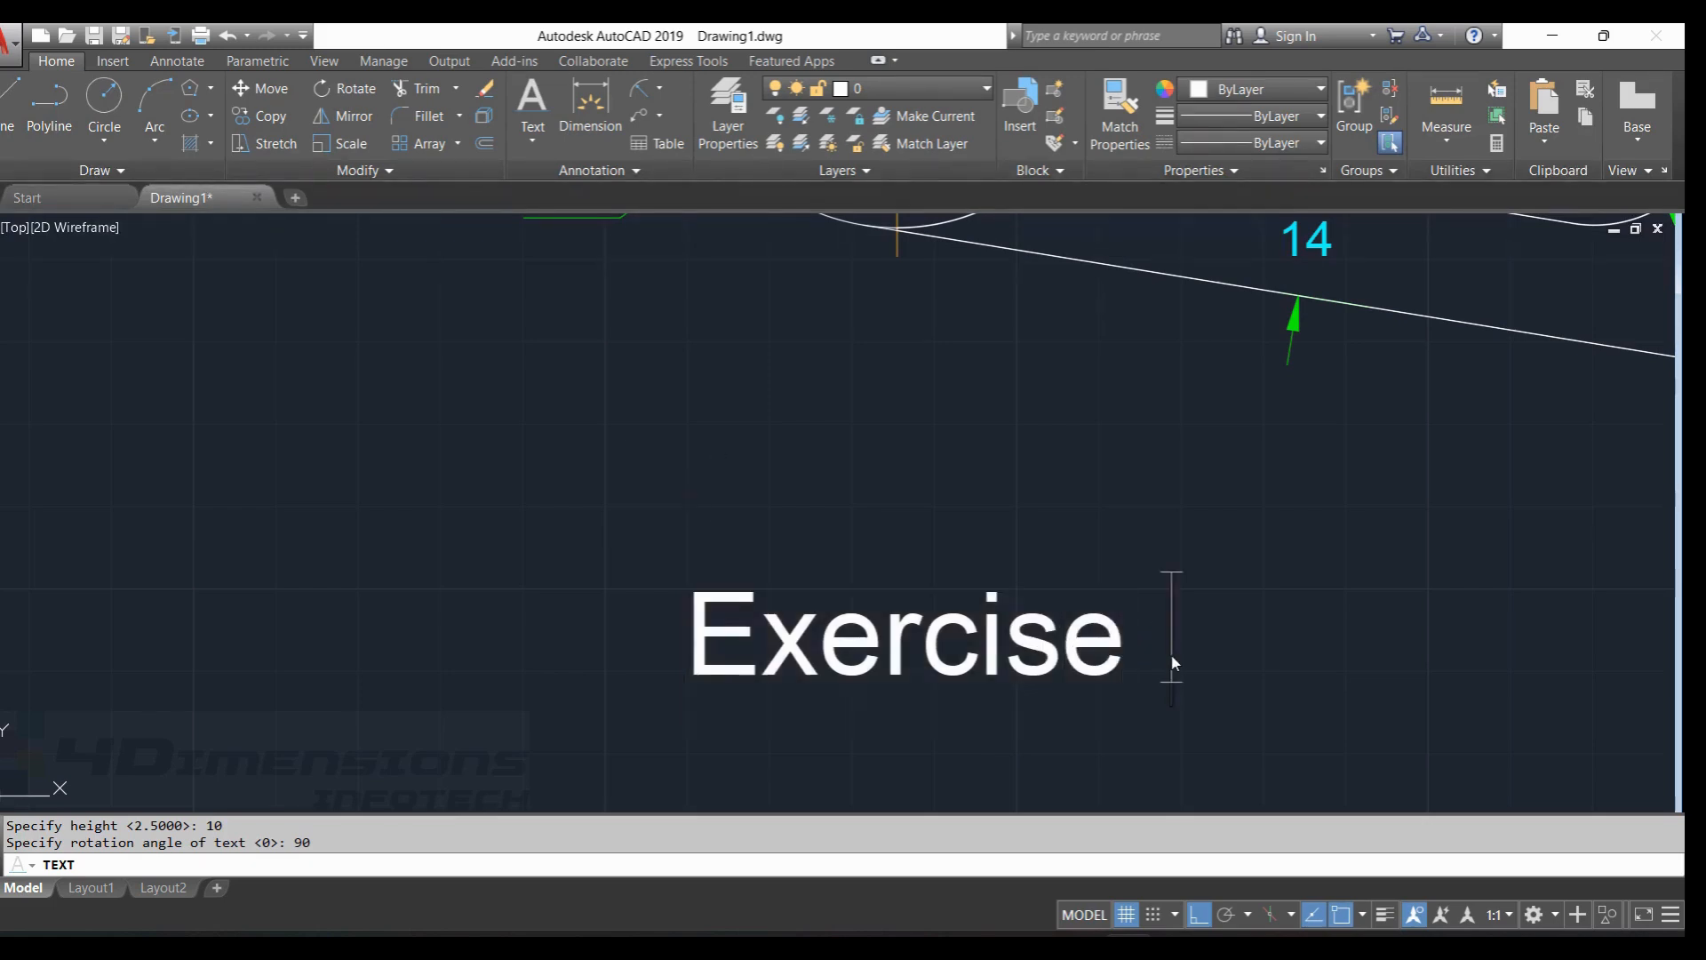
key("Escape")
key("Escape")
scroll(636, 572, "down", 4)
scroll(637, 572, "up", 3)
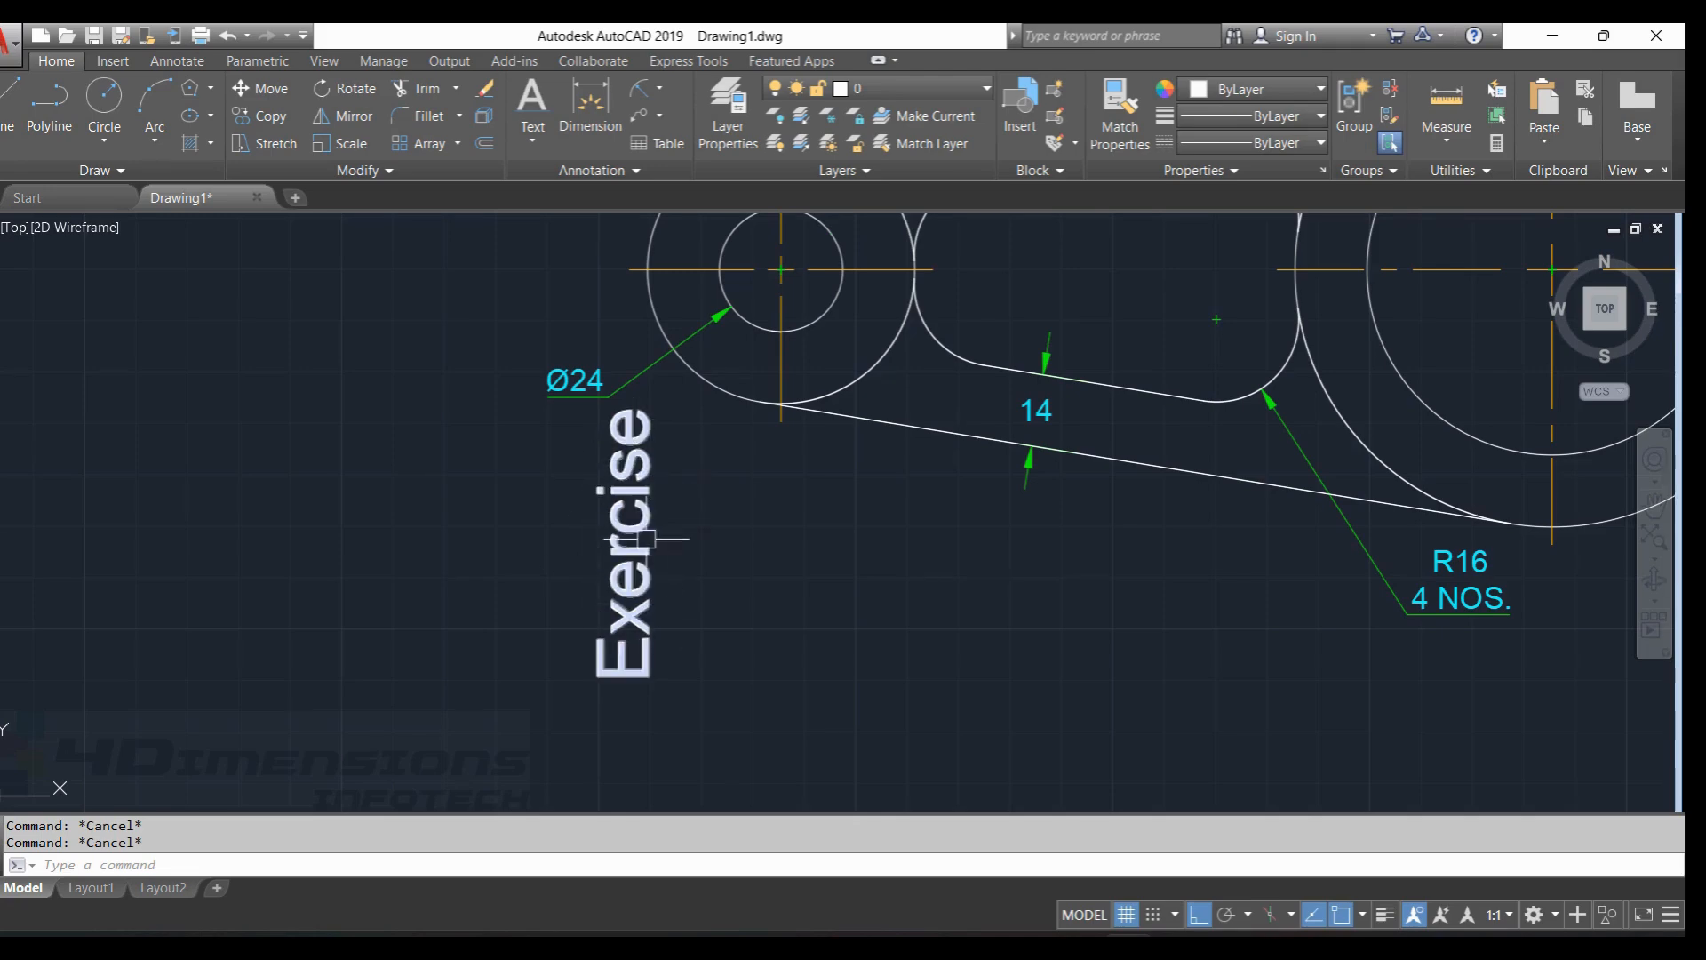
middle_click_drag(777, 598, 697, 547)
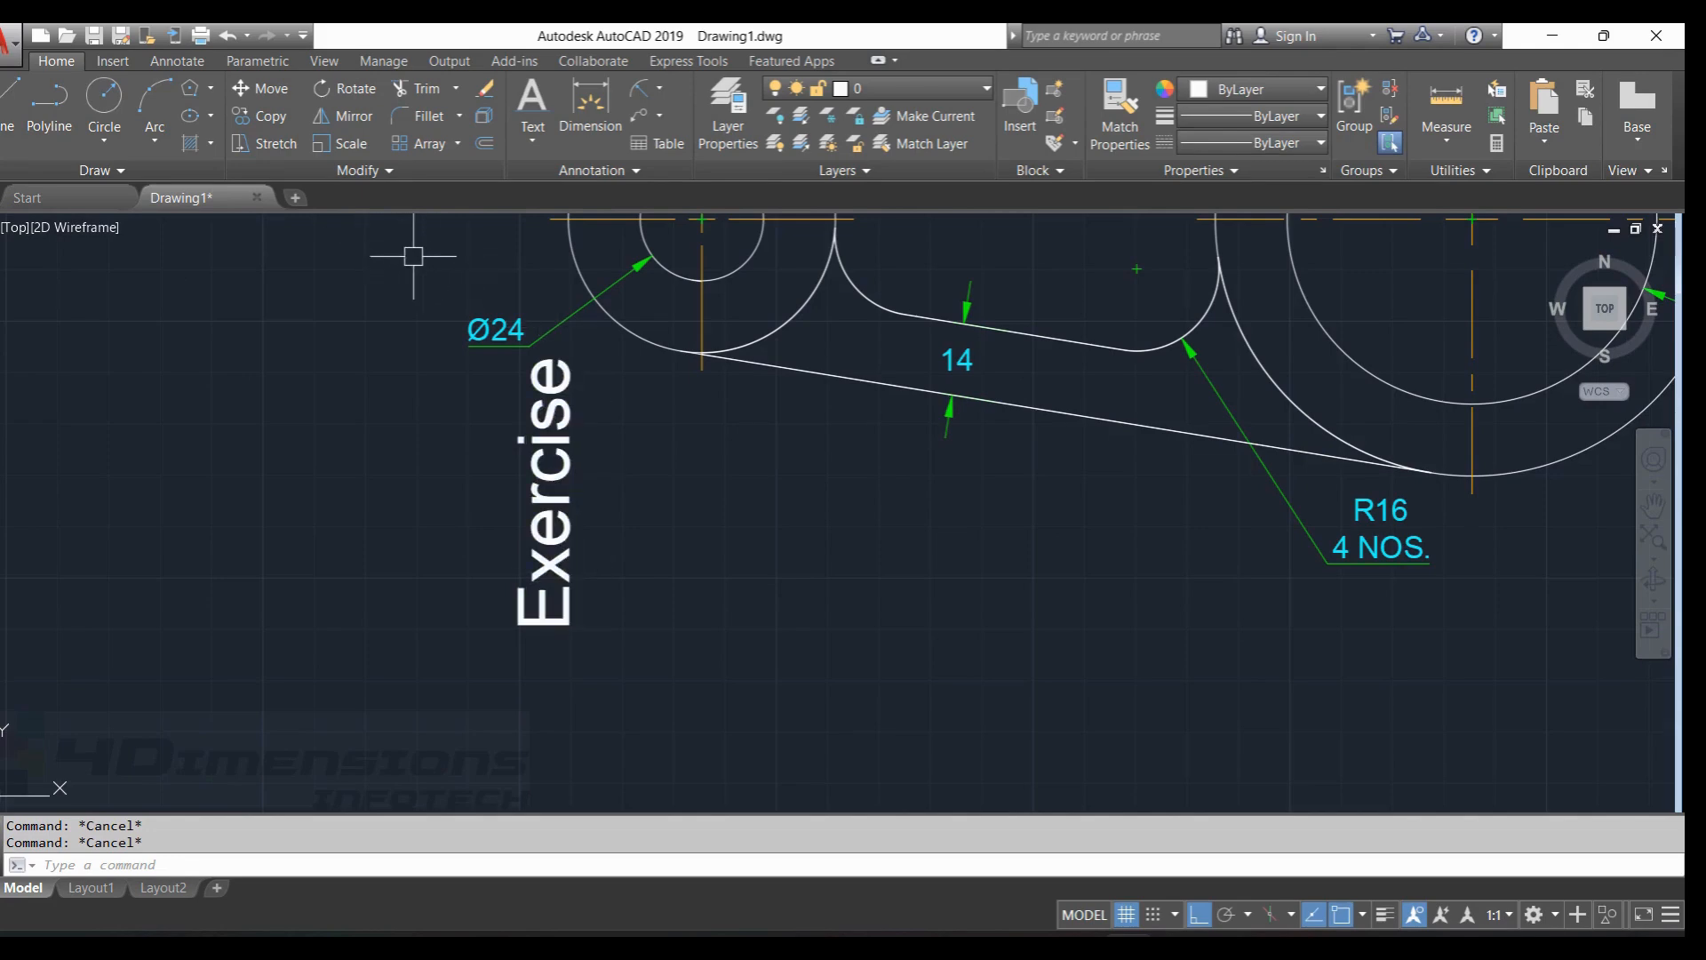
Start a single-line text in the empty area below the link drawing with Ortho off, height 5 and rotation 0.
left_click(541, 151)
left_click(569, 220)
left_click(900, 590)
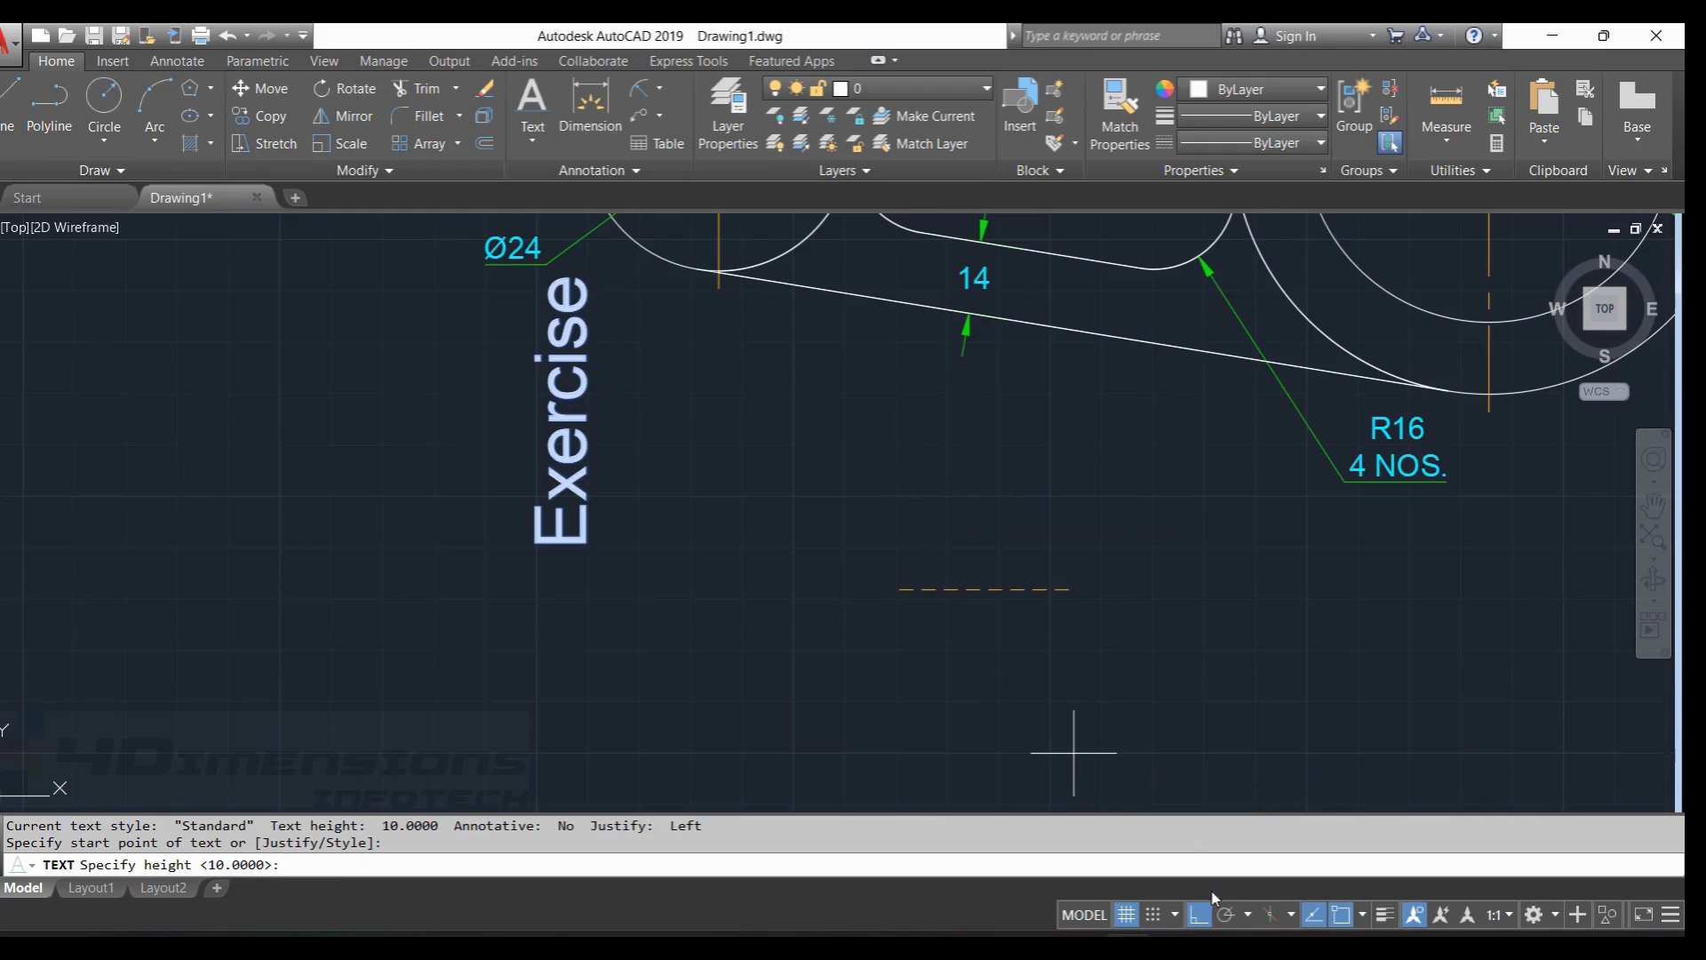
key("F8")
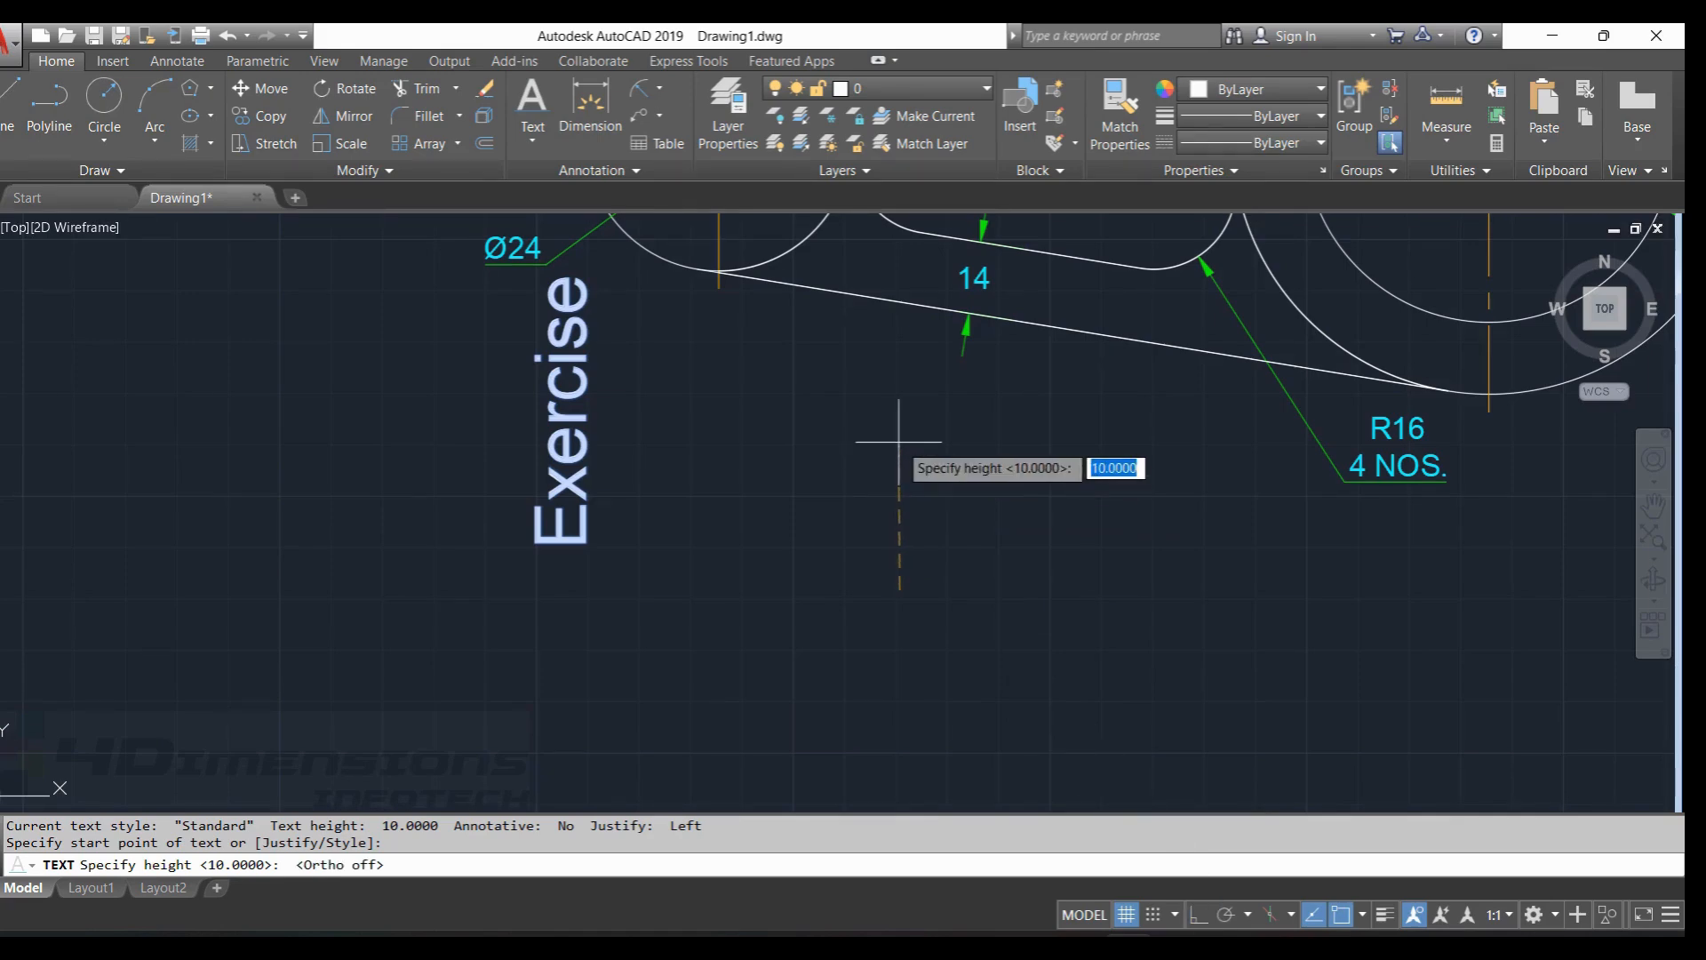
type("5")
key("Return")
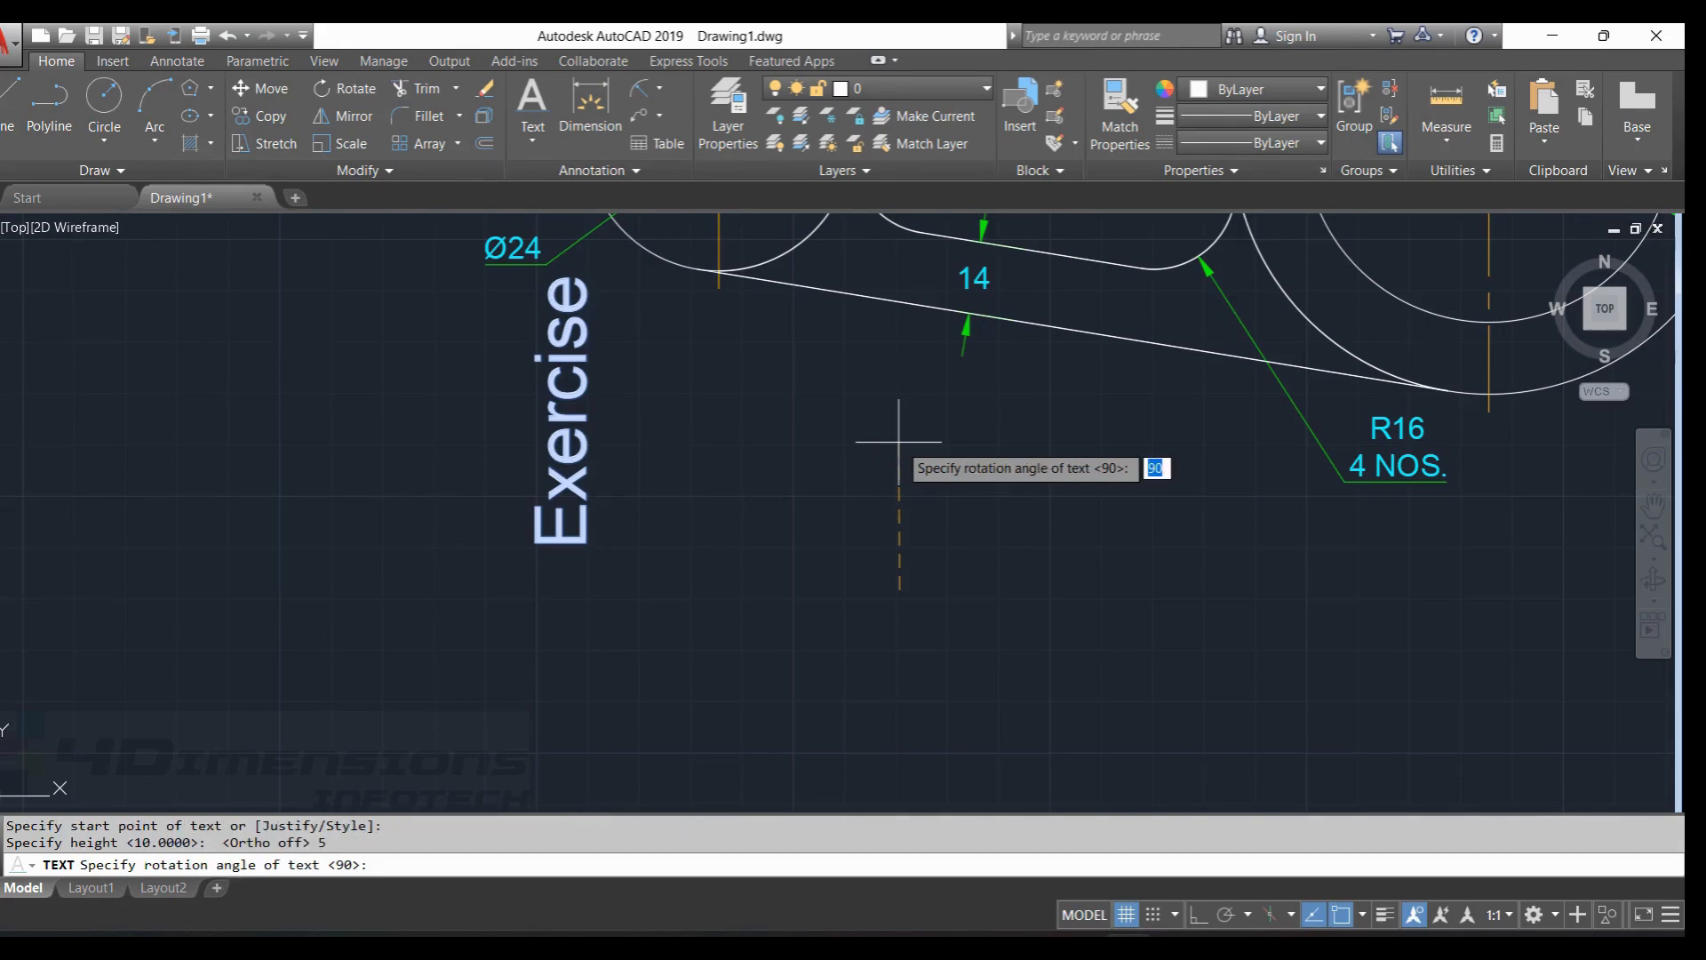
key("Return")
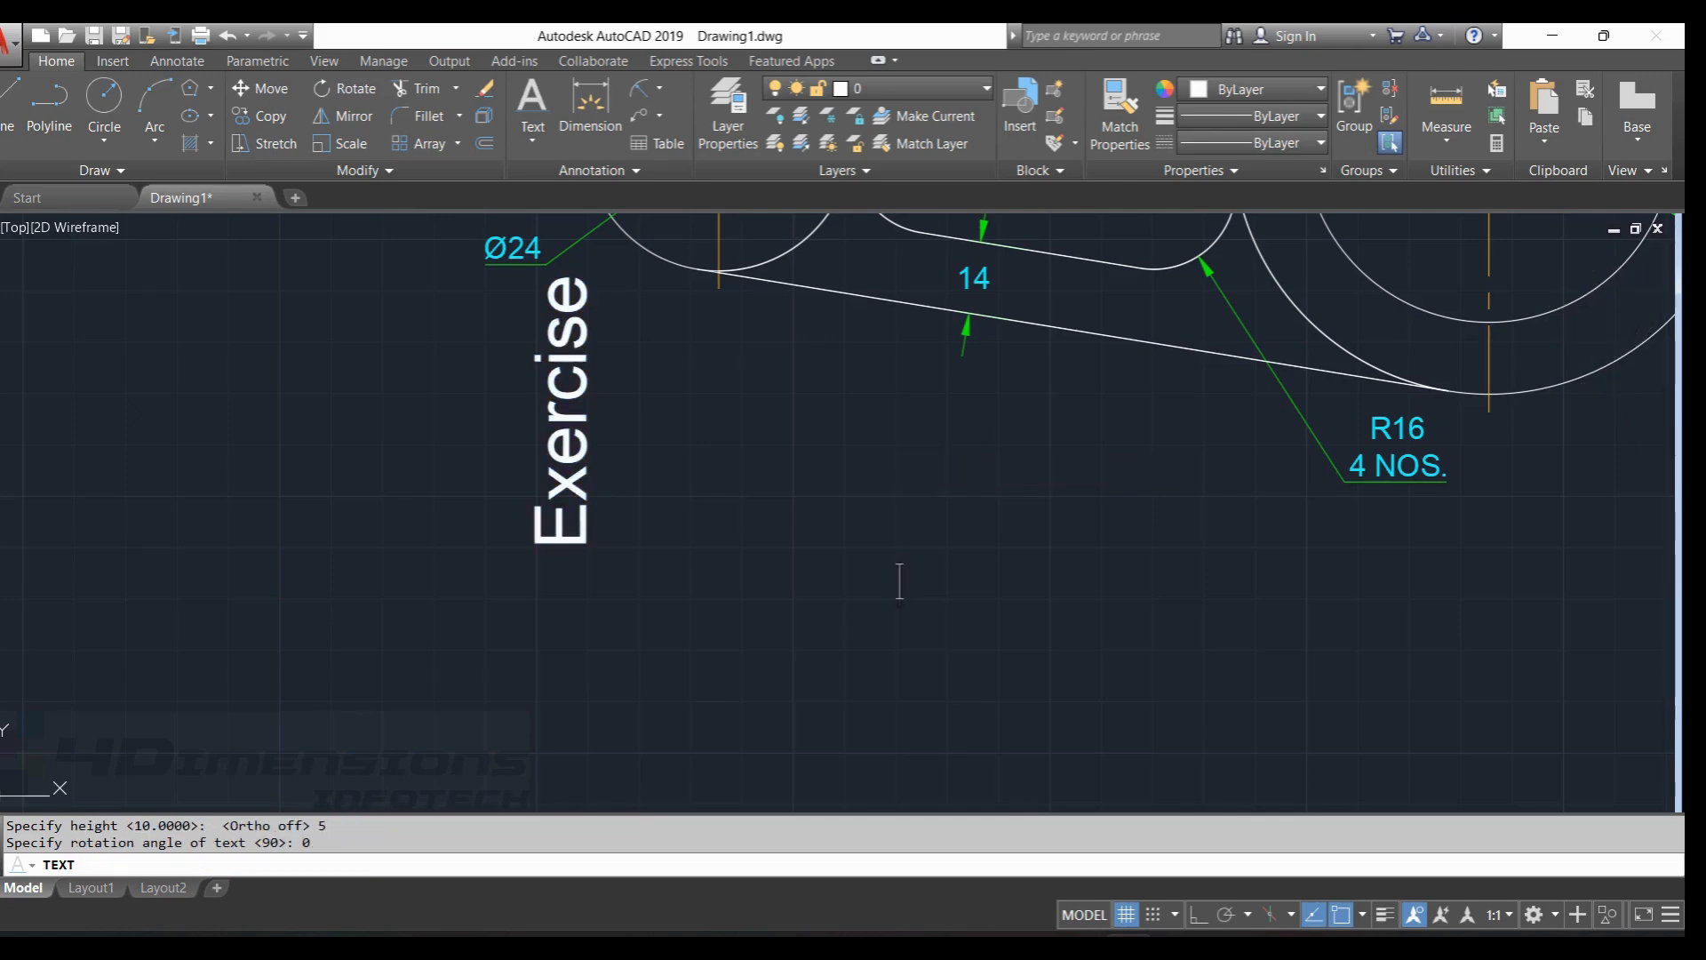
Enter "Hatching" as the single-line text and end the command.
type("H")
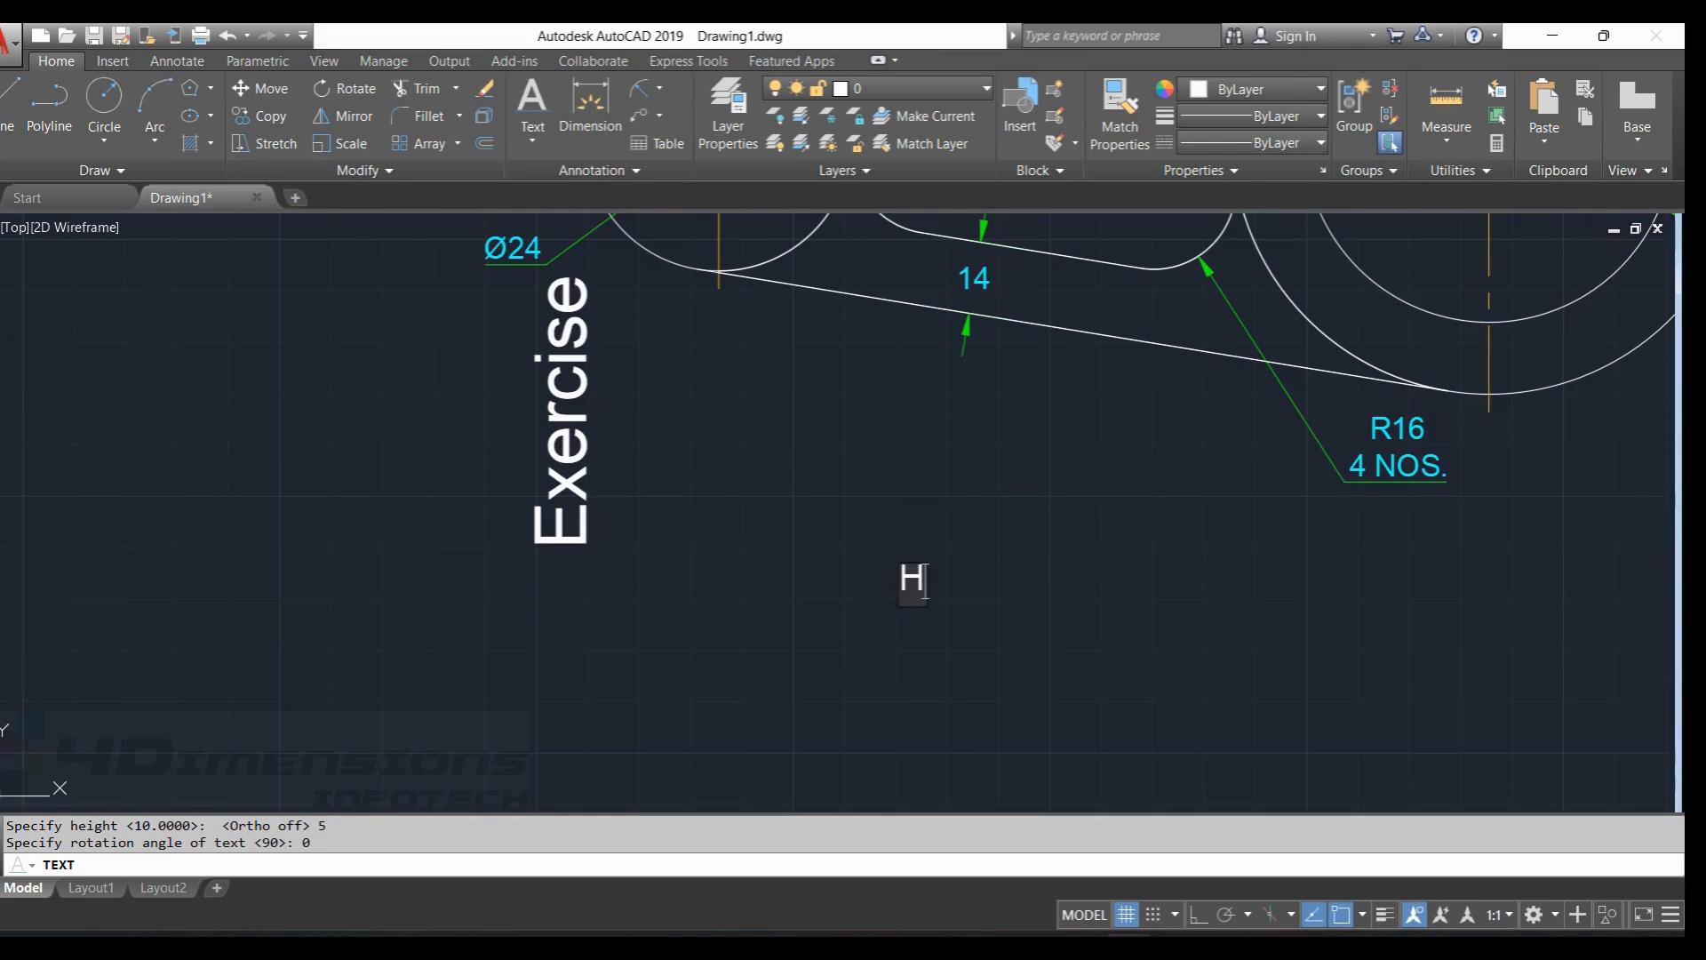
type("atching")
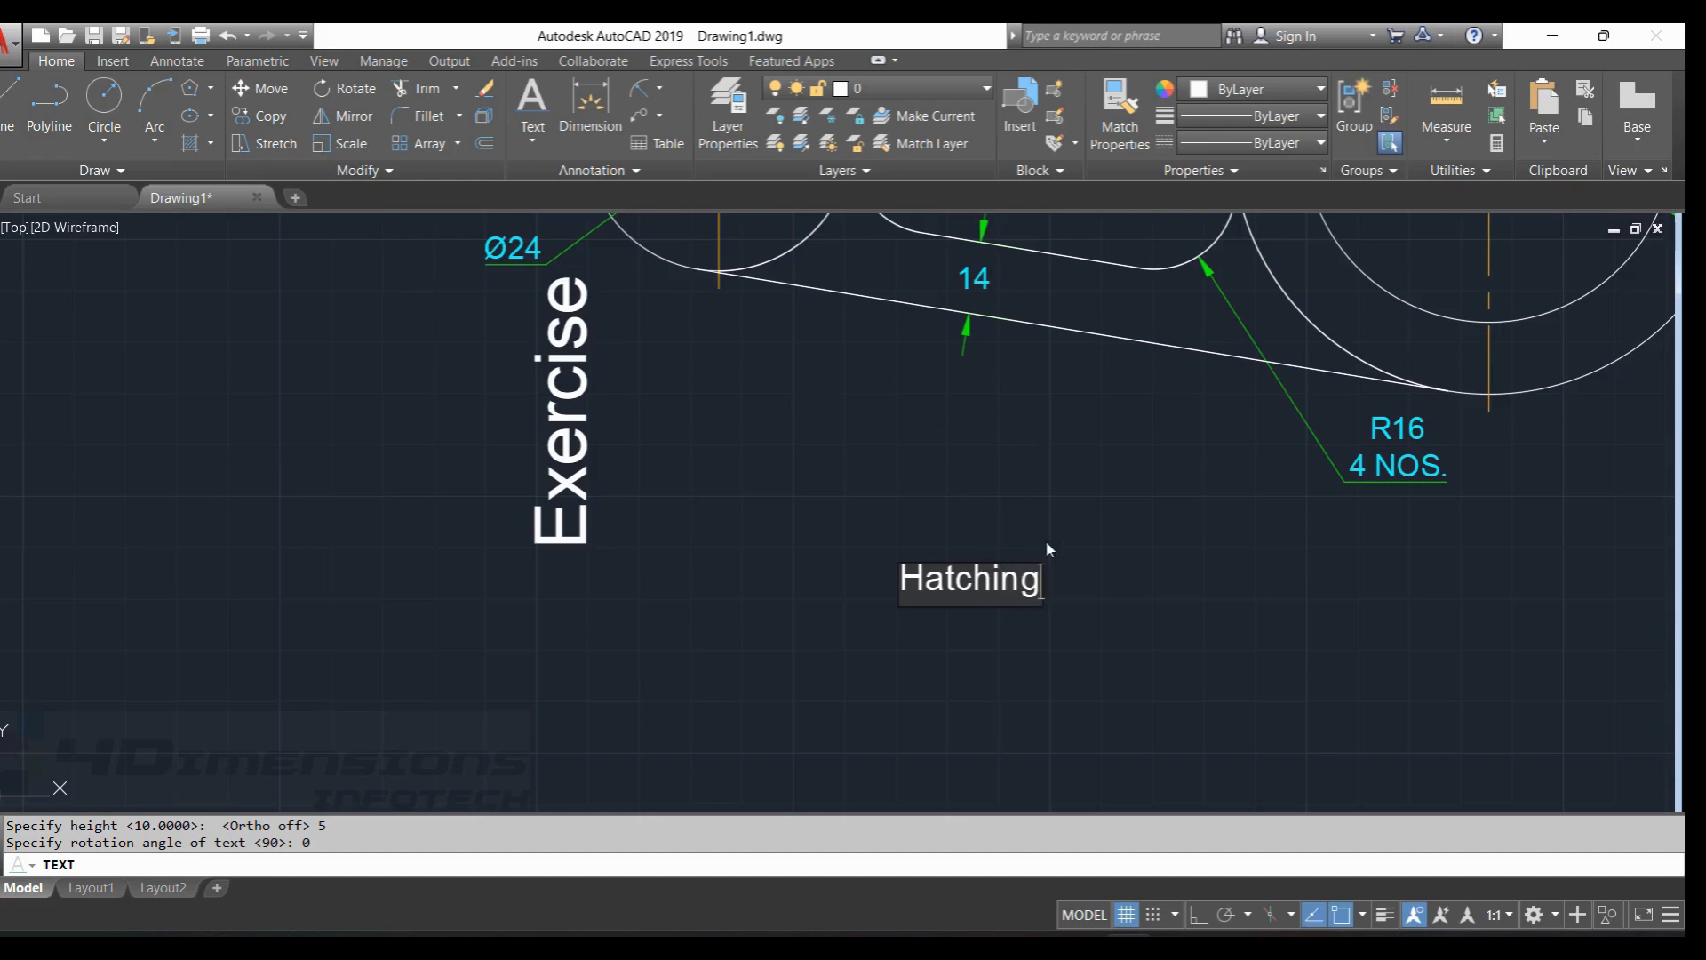
left_click(1067, 590)
key("Escape")
key("Escape")
middle_click_drag(1051, 550, 1040, 602)
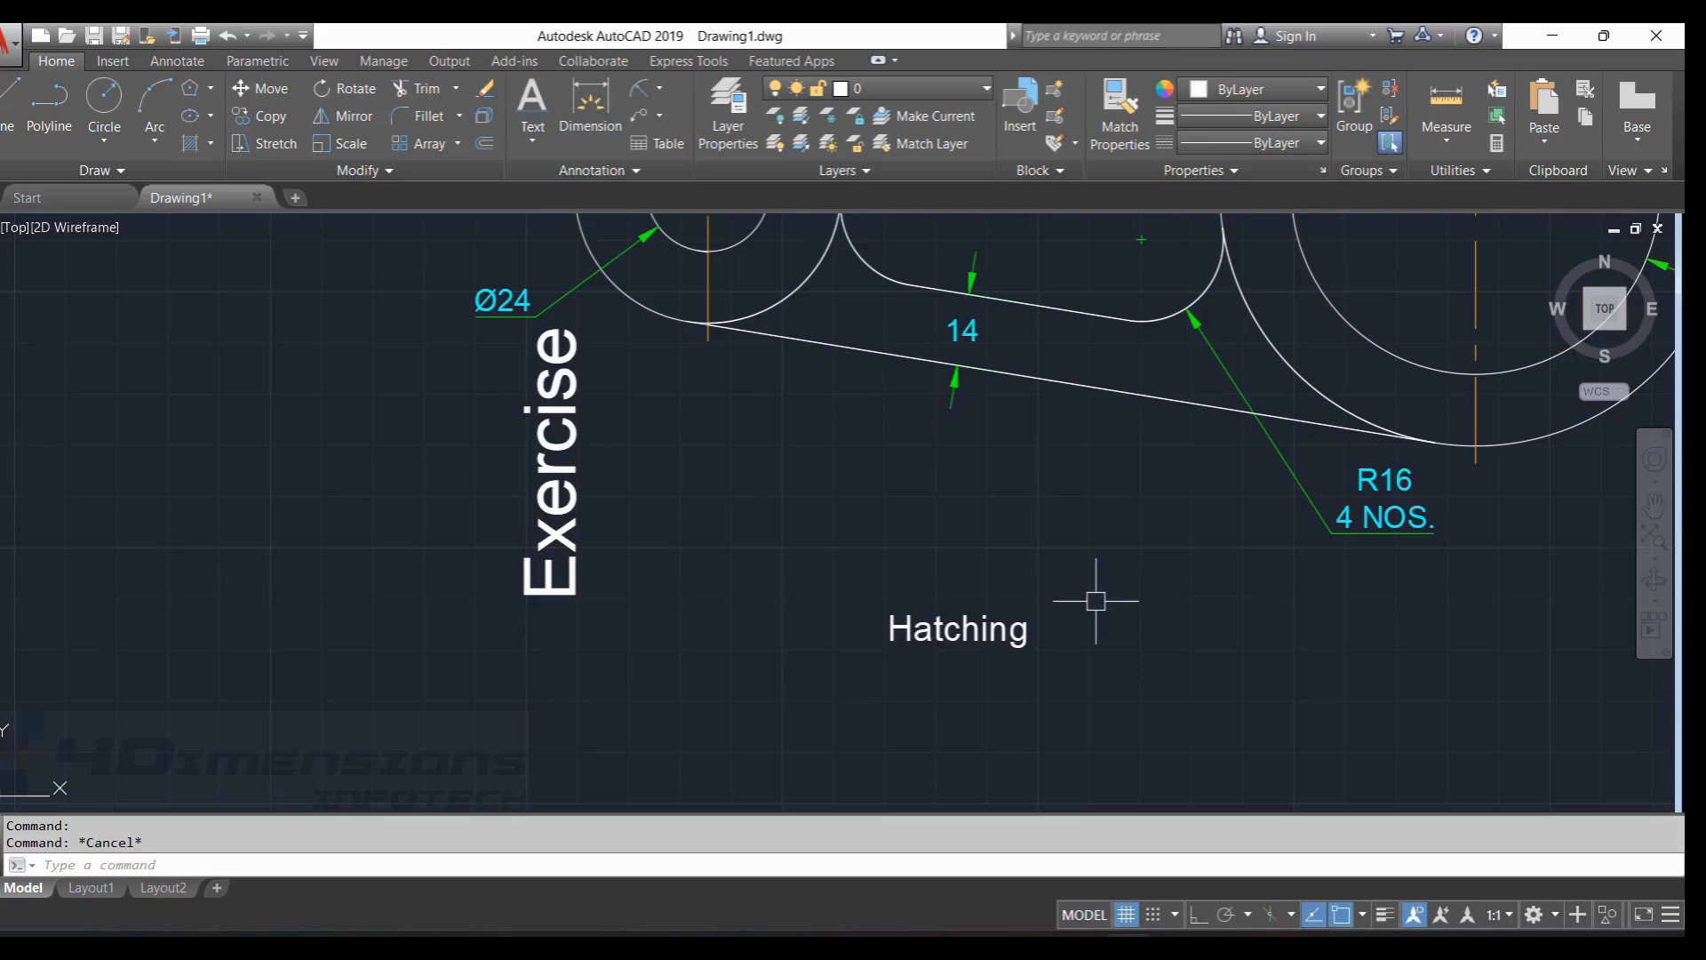
Move the "Hatching" text by its grip to the empty area just below the hatched rectangle.
left_click(560, 399)
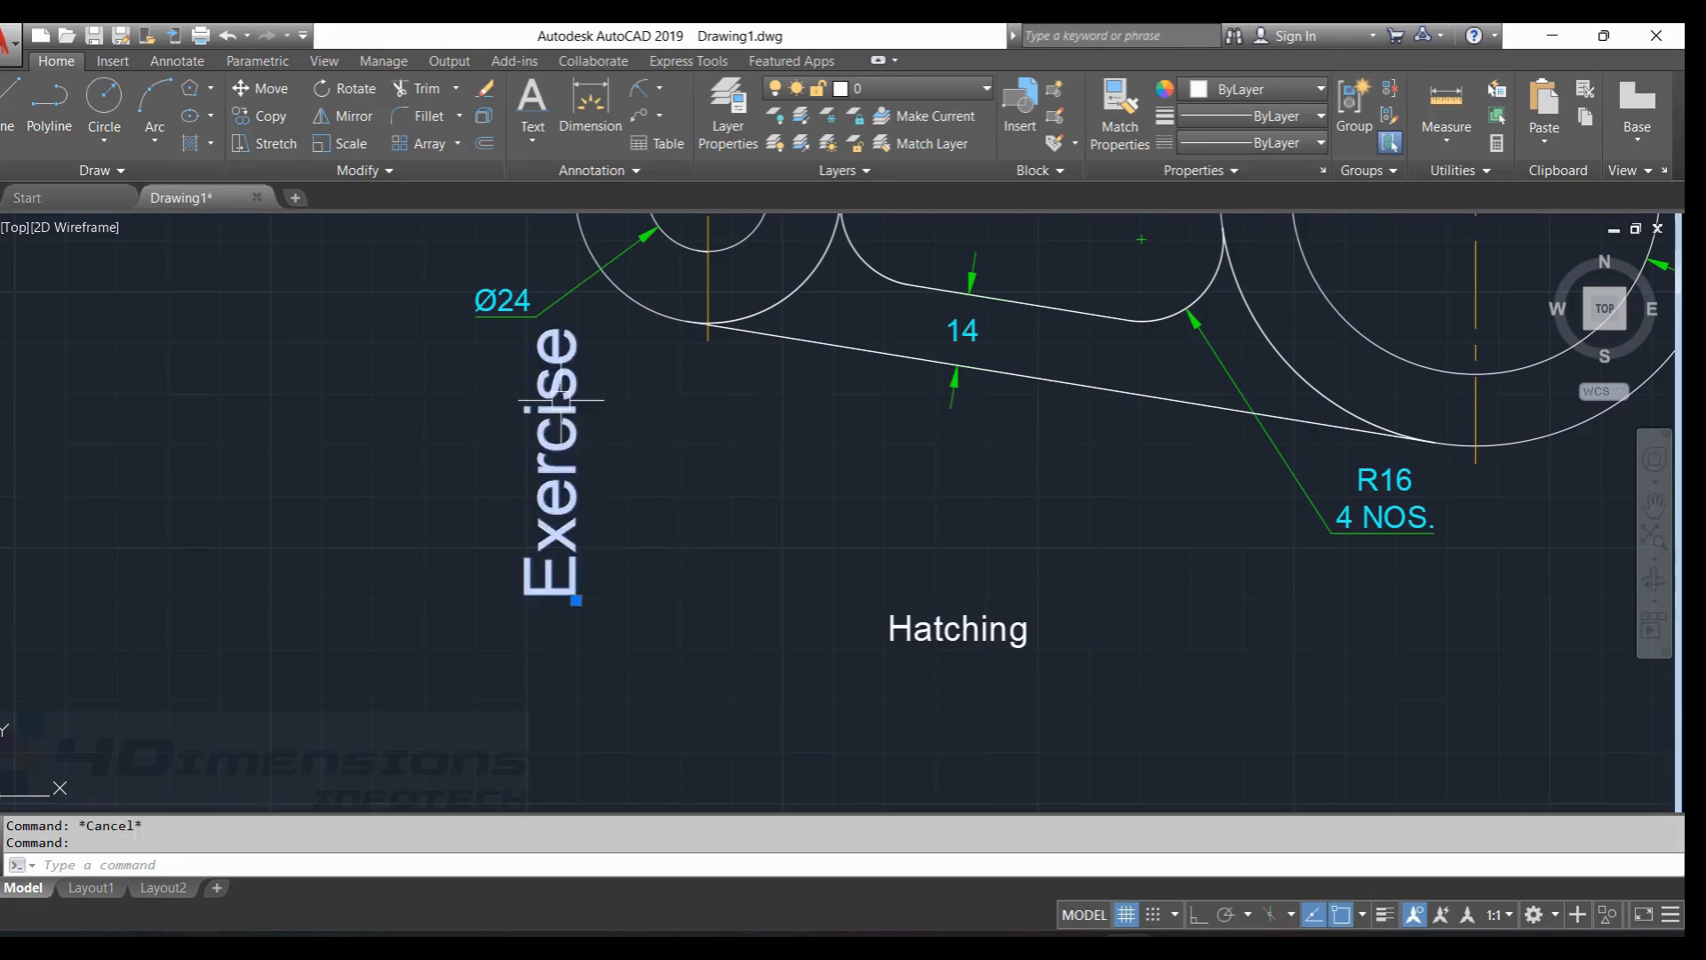
key("Escape")
left_click(994, 628)
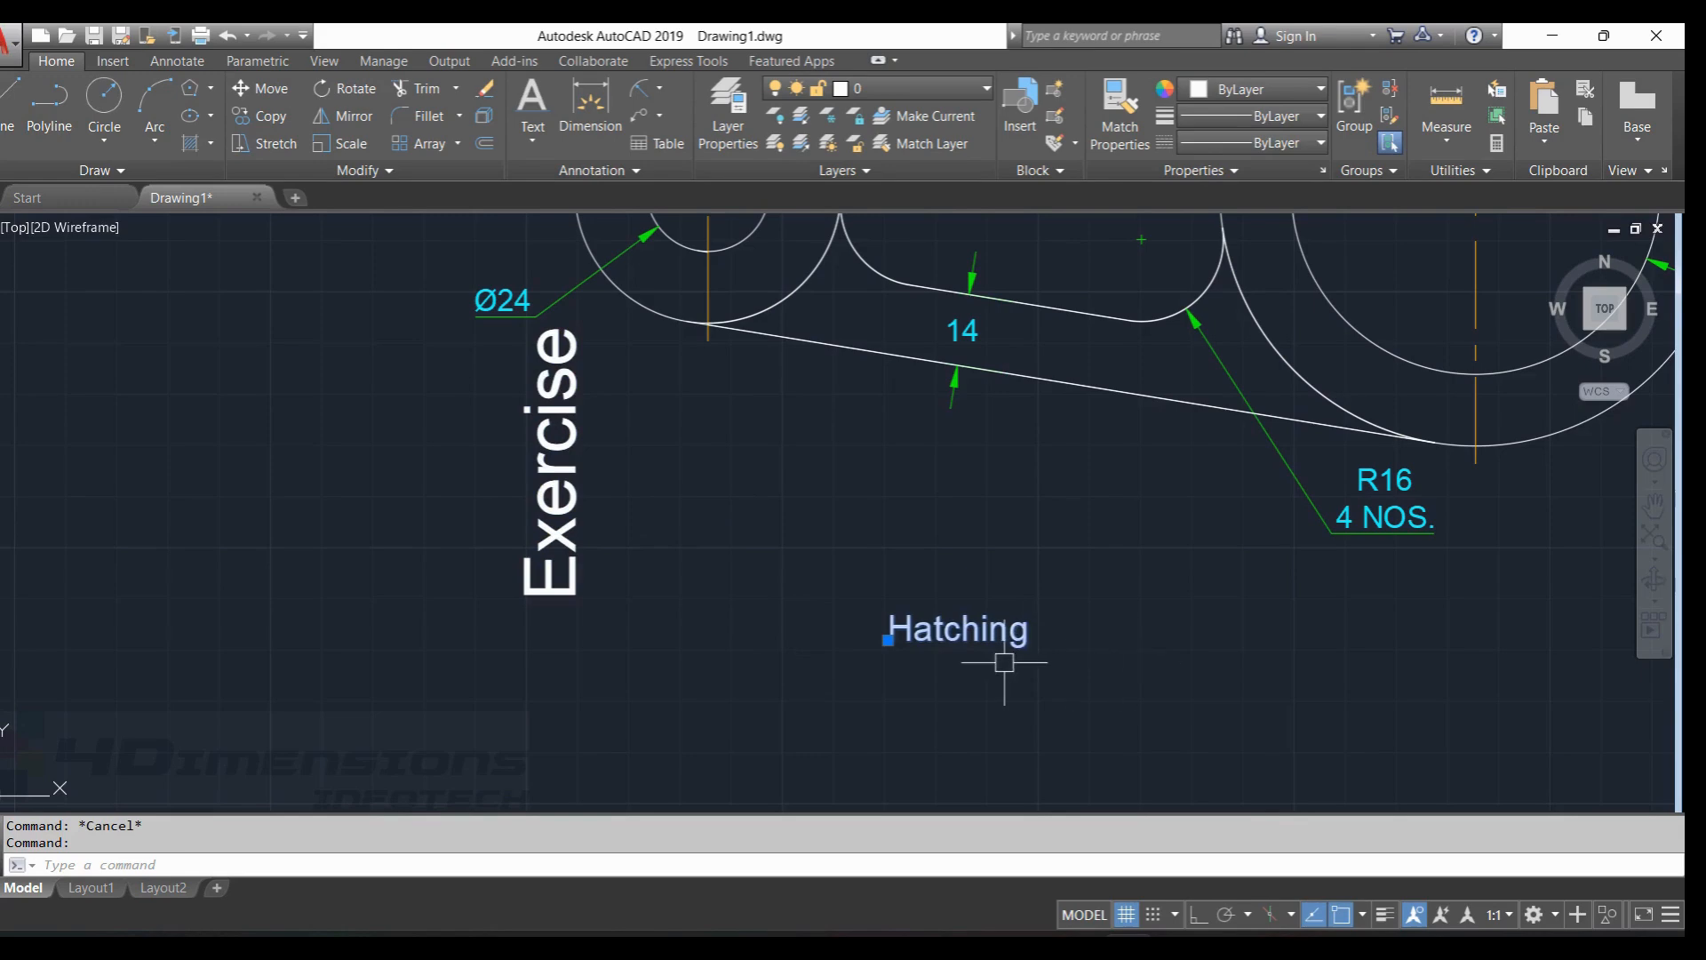
left_click(888, 639)
middle_click_drag(1144, 686, 378, 782)
scroll(815, 664, "down", 4)
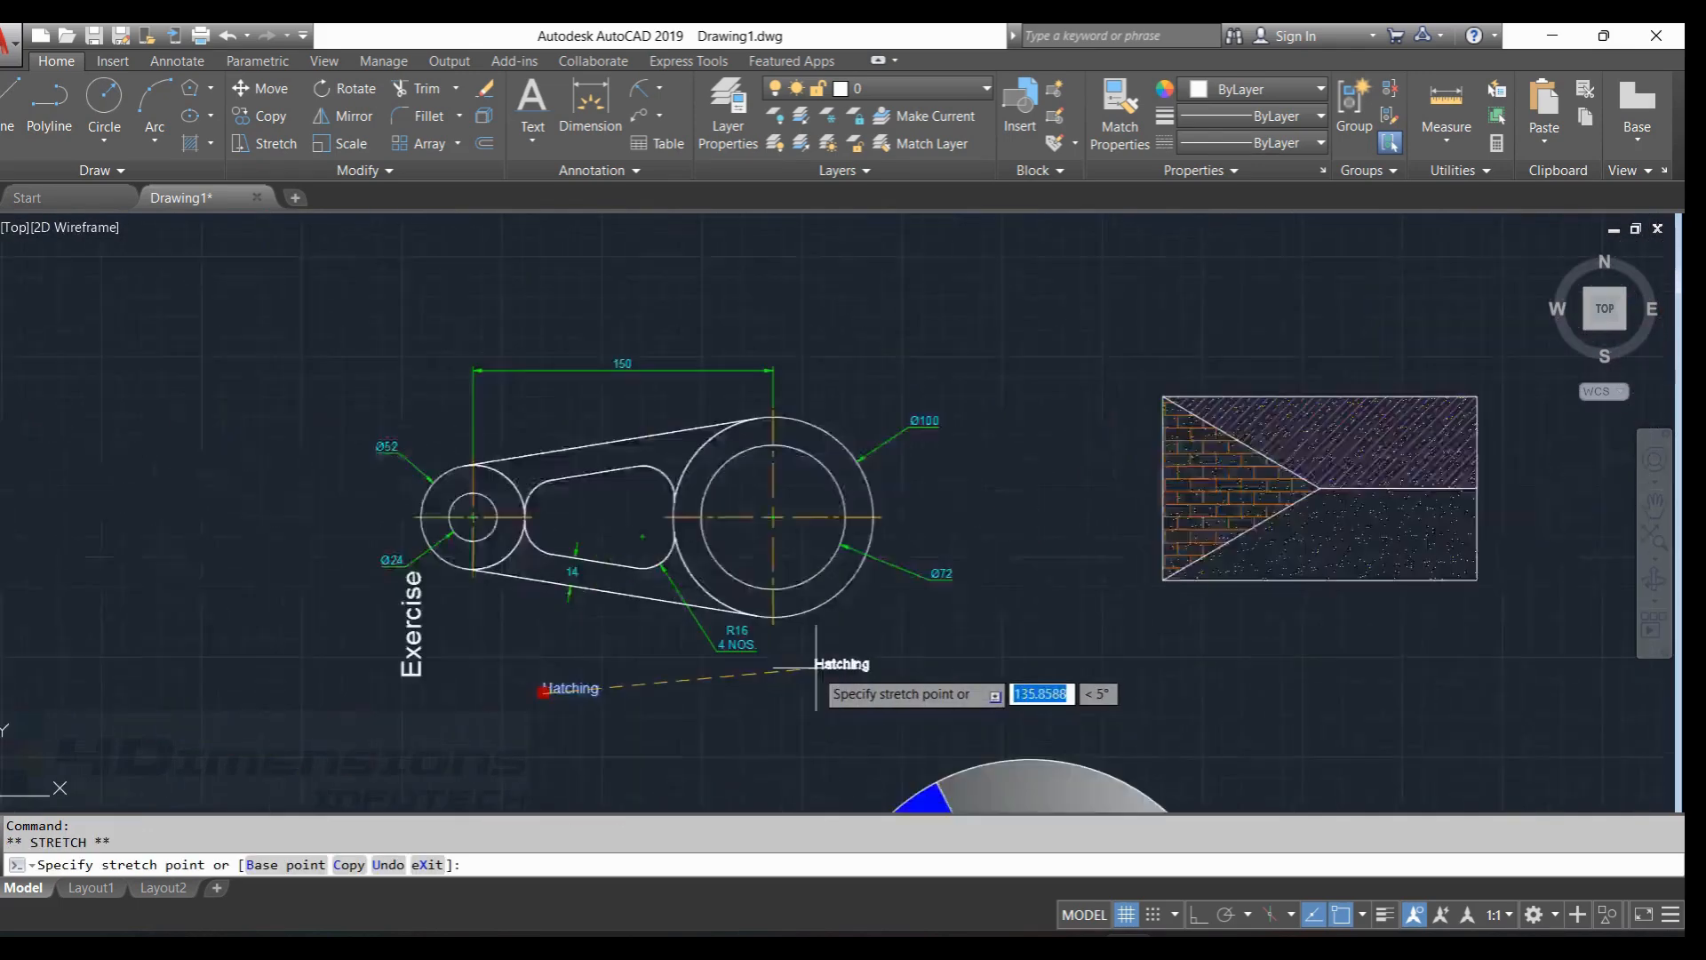
scroll(1254, 660, "up", 2)
mouse_move(1253, 659)
middle_mouse_down()
mouse_move(659, 572)
mouse_move(804, 582)
middle_mouse_up()
left_click(692, 533)
key("Escape")
key("Escape")
scroll(862, 465, "up", 2)
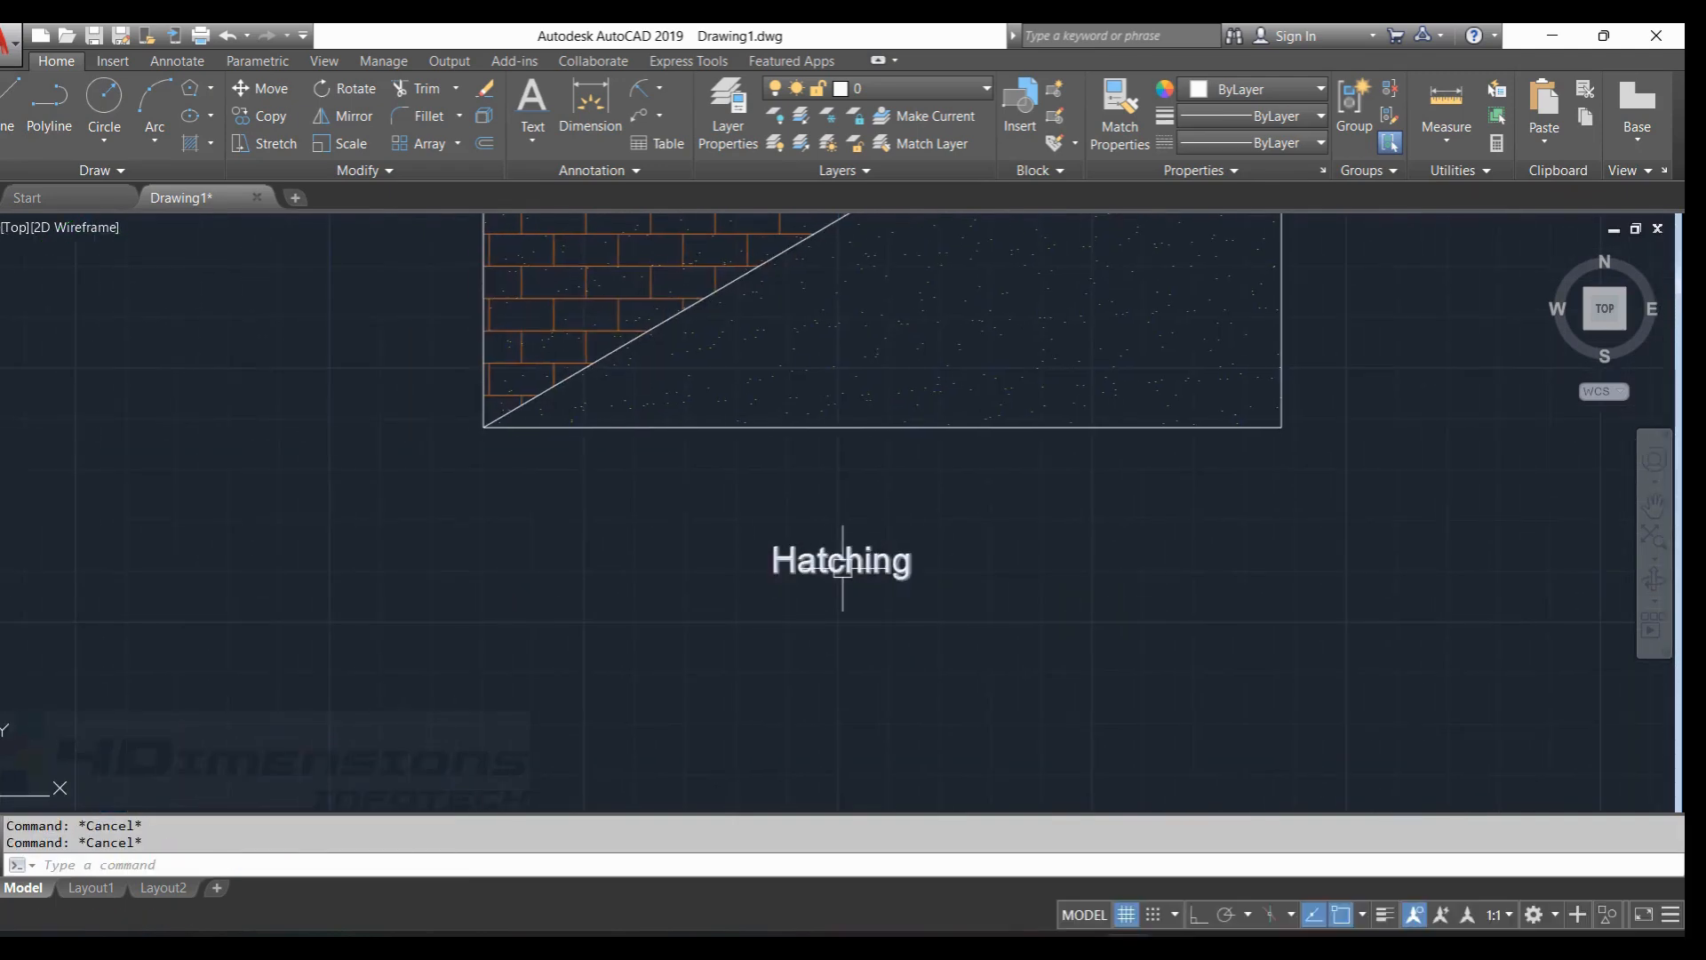
scroll(842, 569, "up", 3)
scroll(1068, 621, "down", 3)
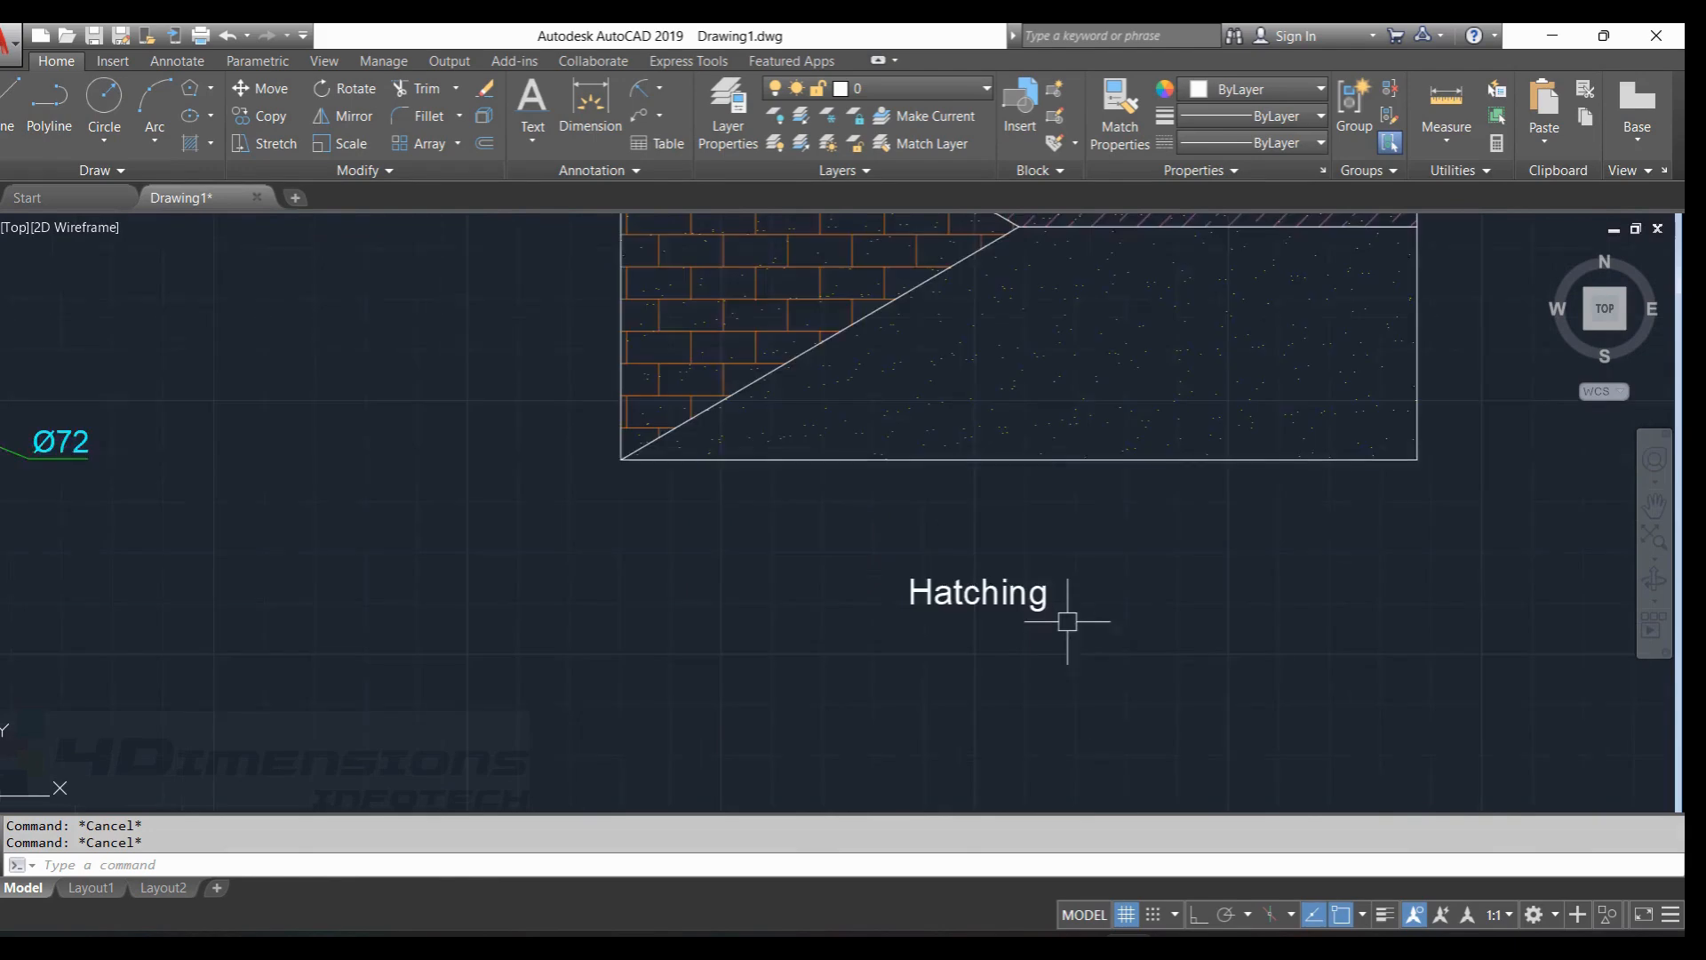
middle_click_drag(1067, 621, 764, 602)
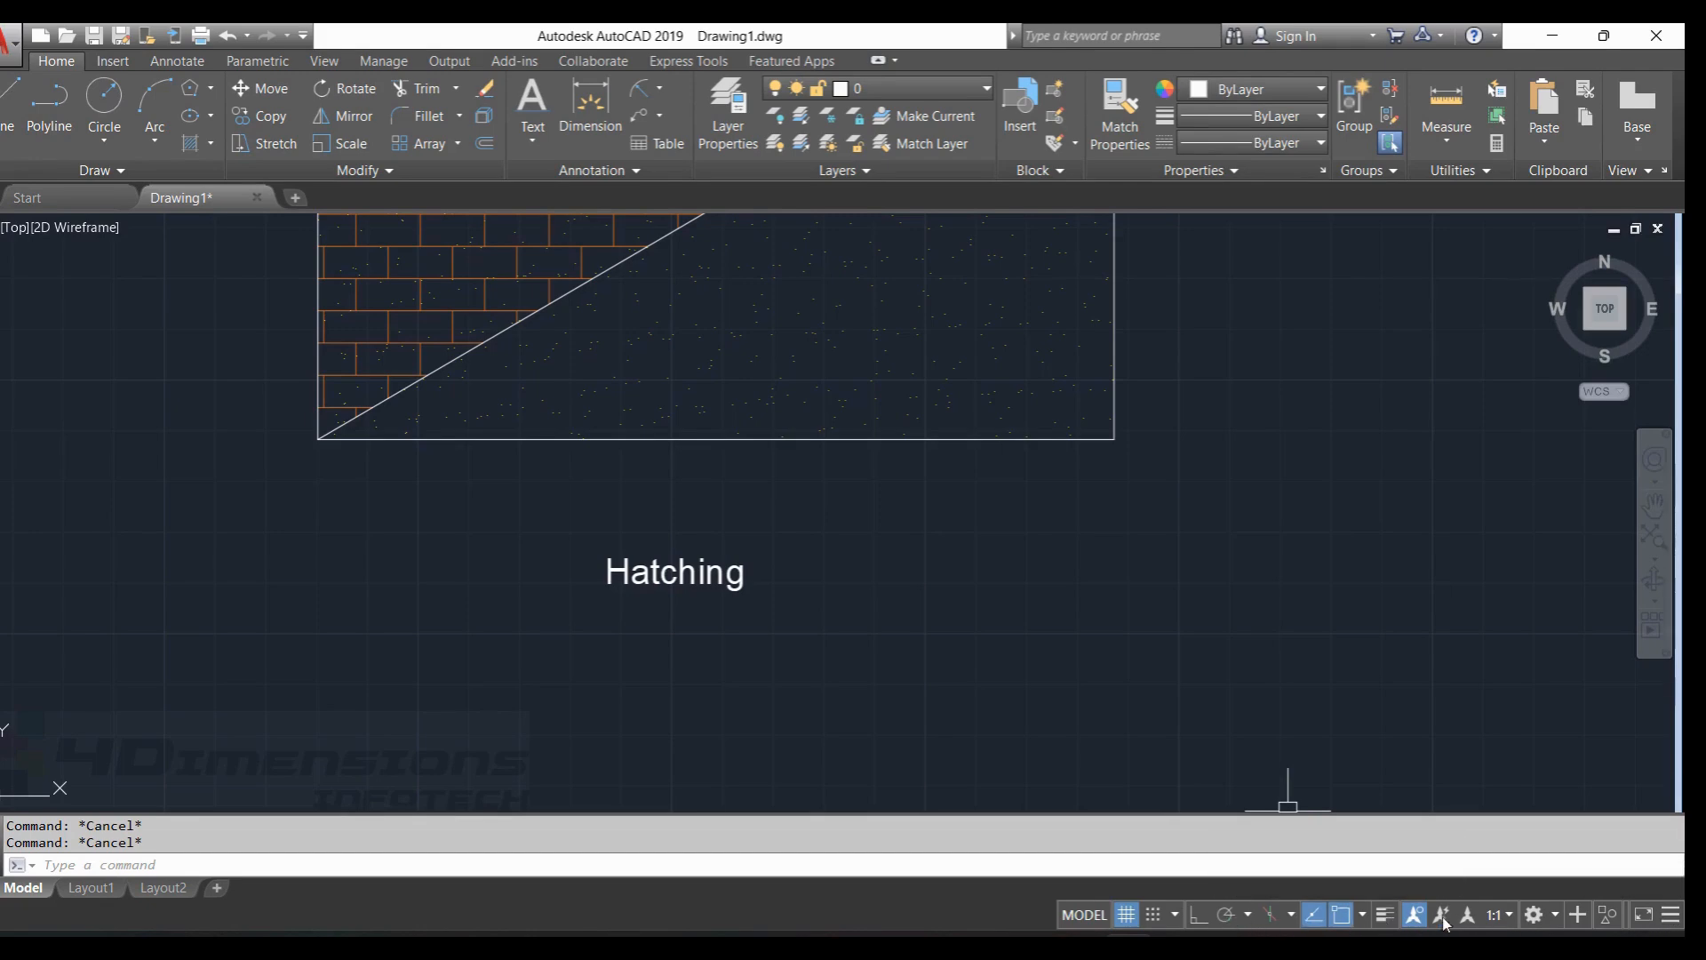
Add Quick Properties to the status bar and turn it on.
left_click(1672, 916)
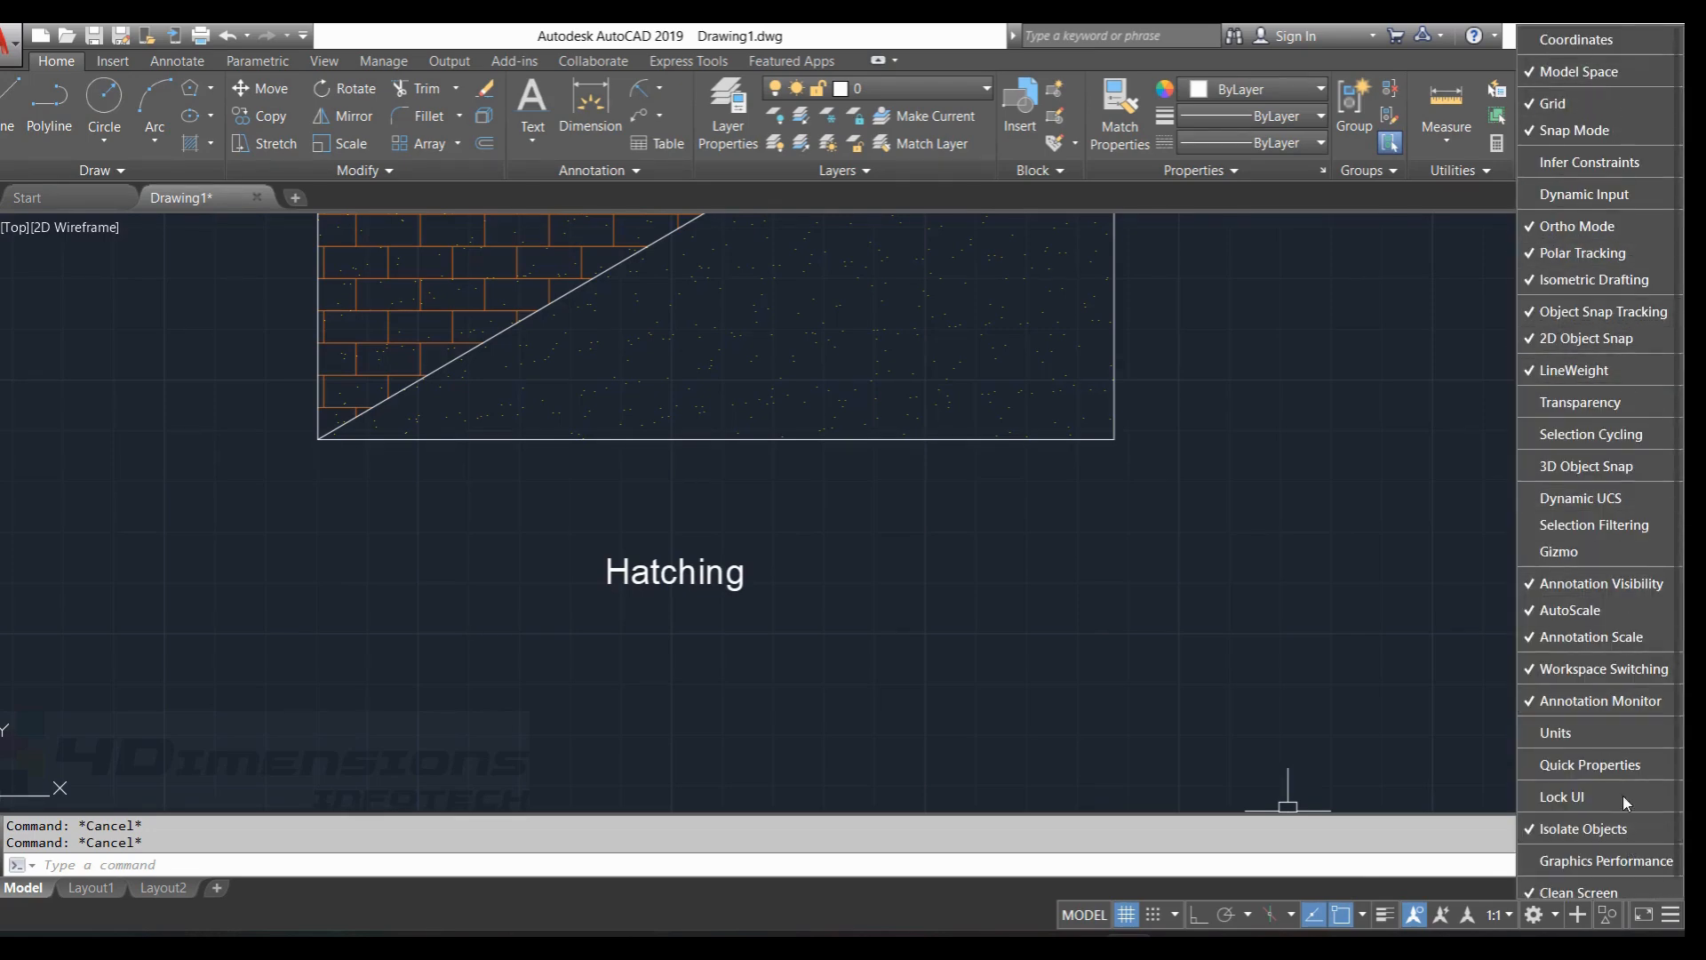
left_click(1586, 765)
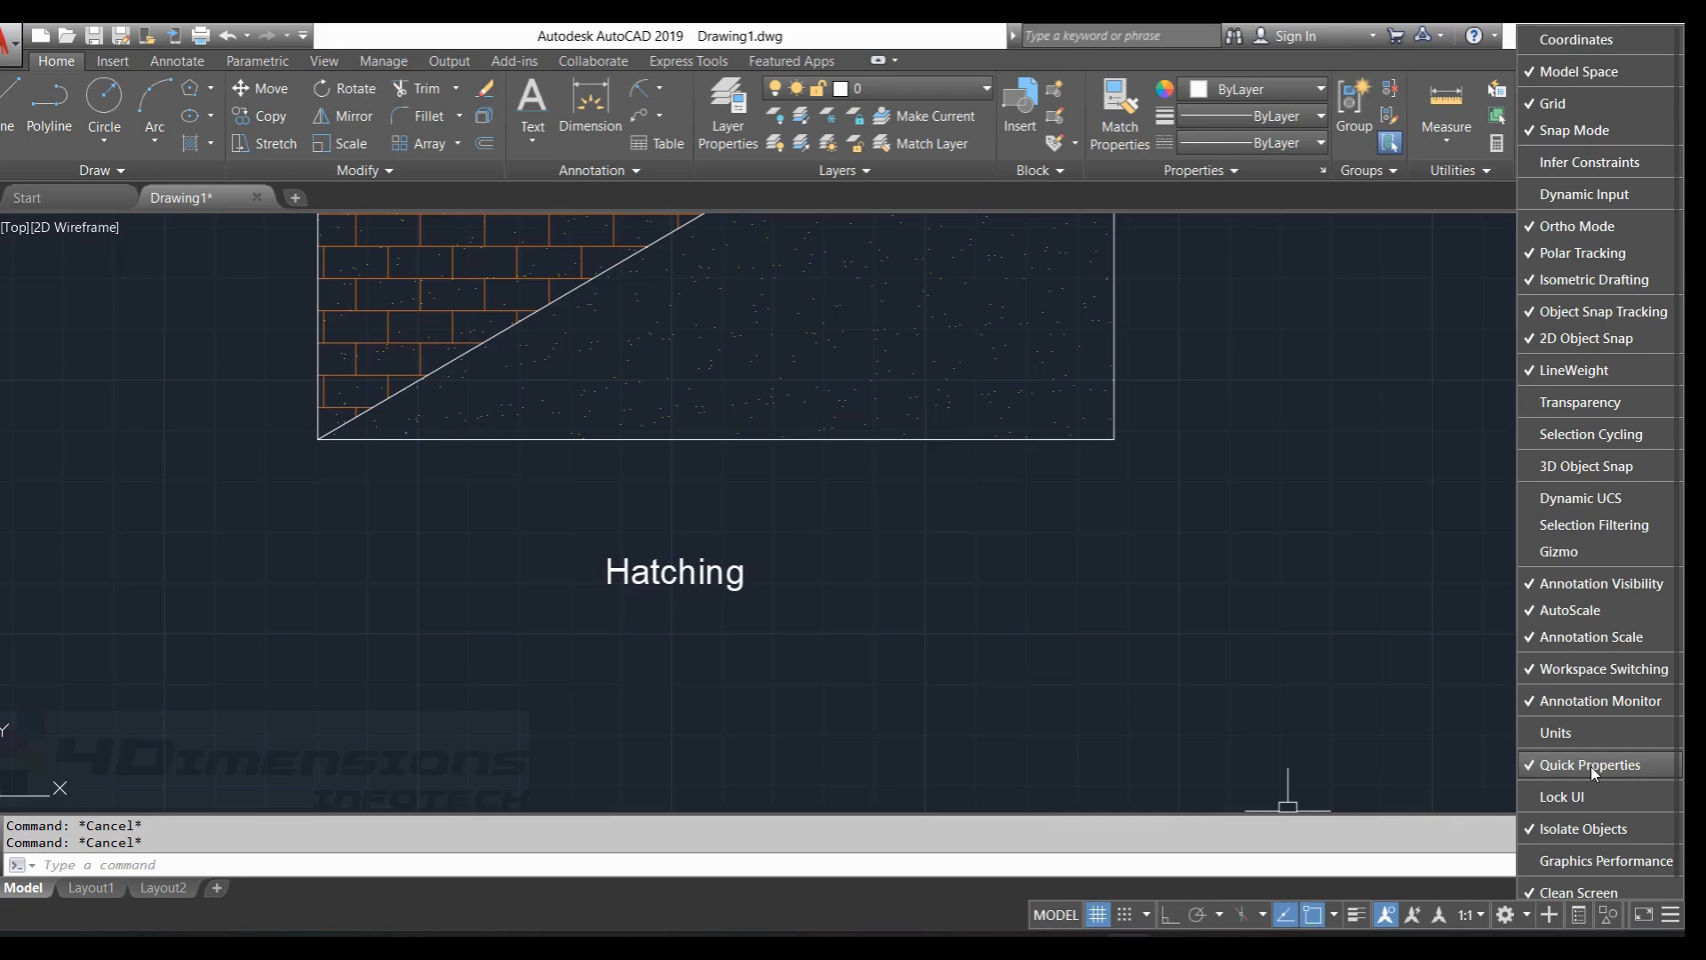
left_click(1456, 932)
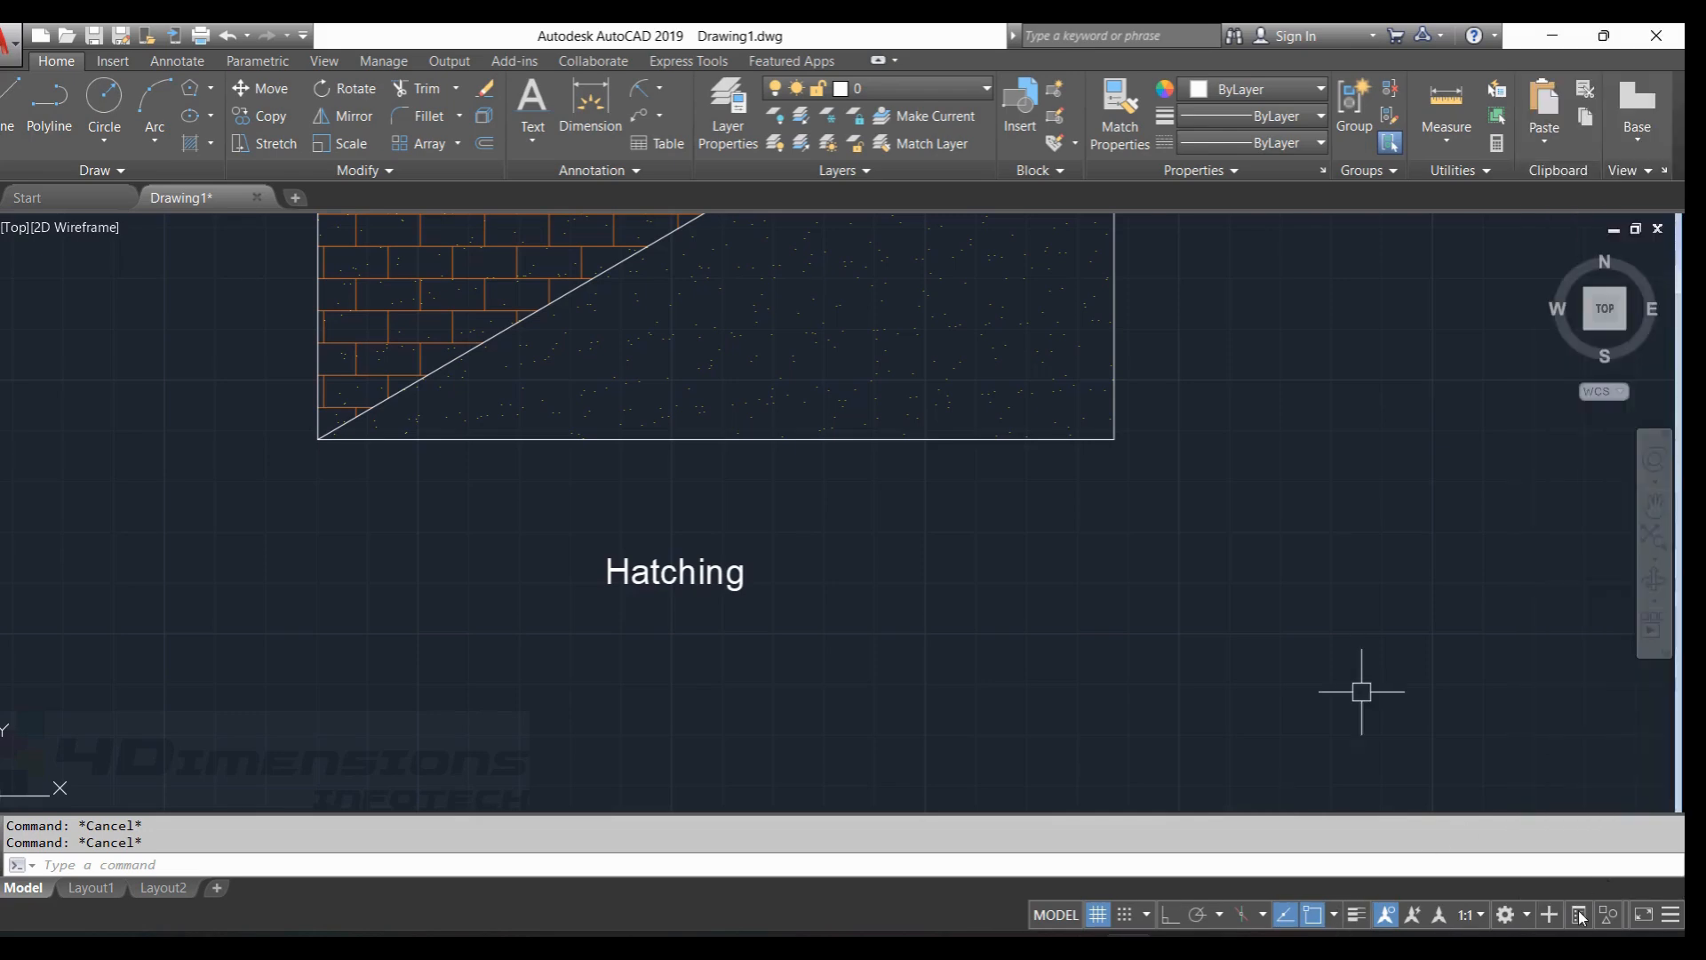
left_click(1580, 914)
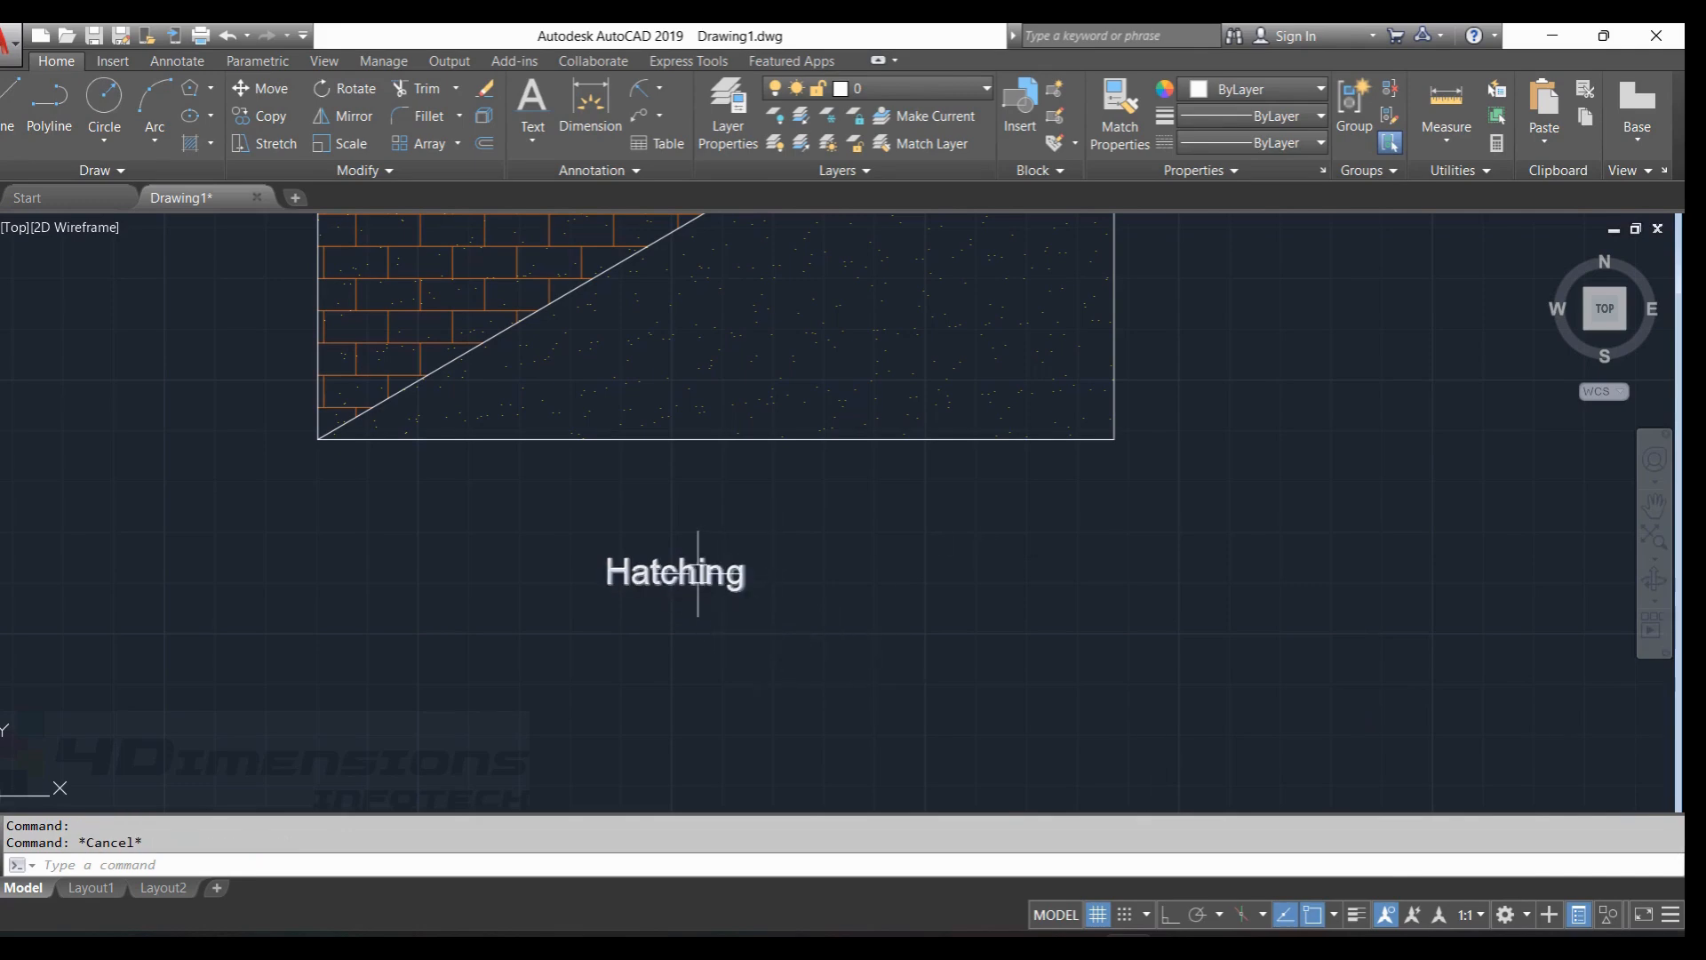
Set the "Hatching" text's height to 10 in its quick properties.
mouse_move(698, 573)
left_click(692, 572)
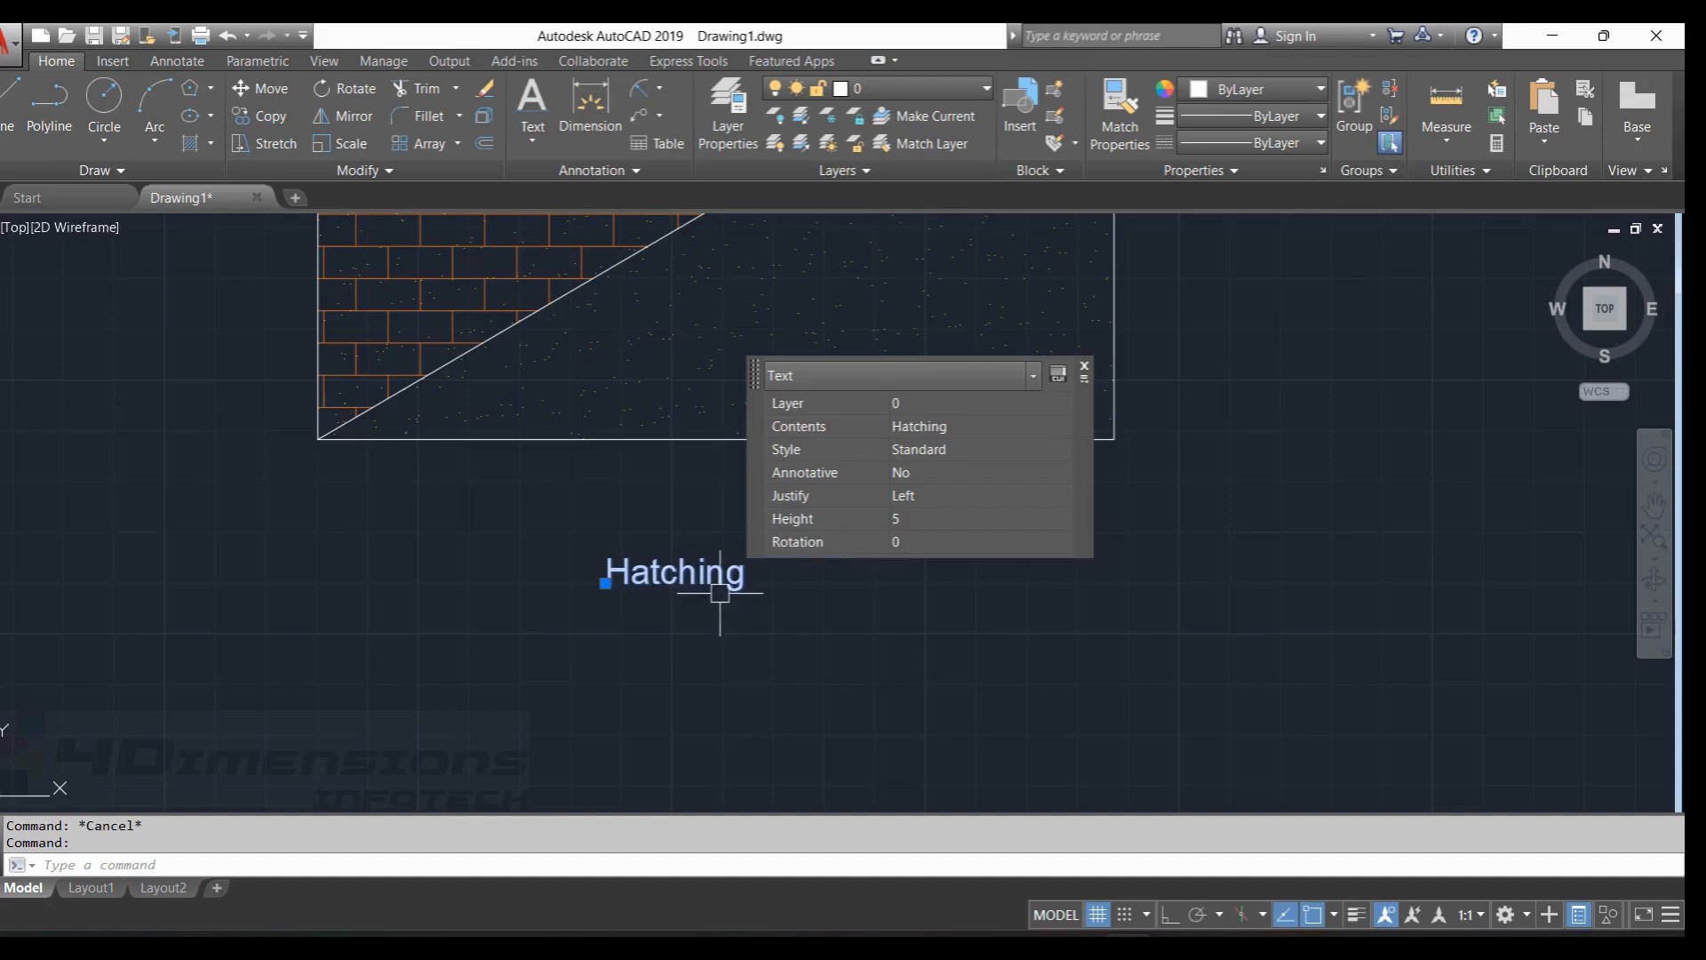
left_click(904, 520)
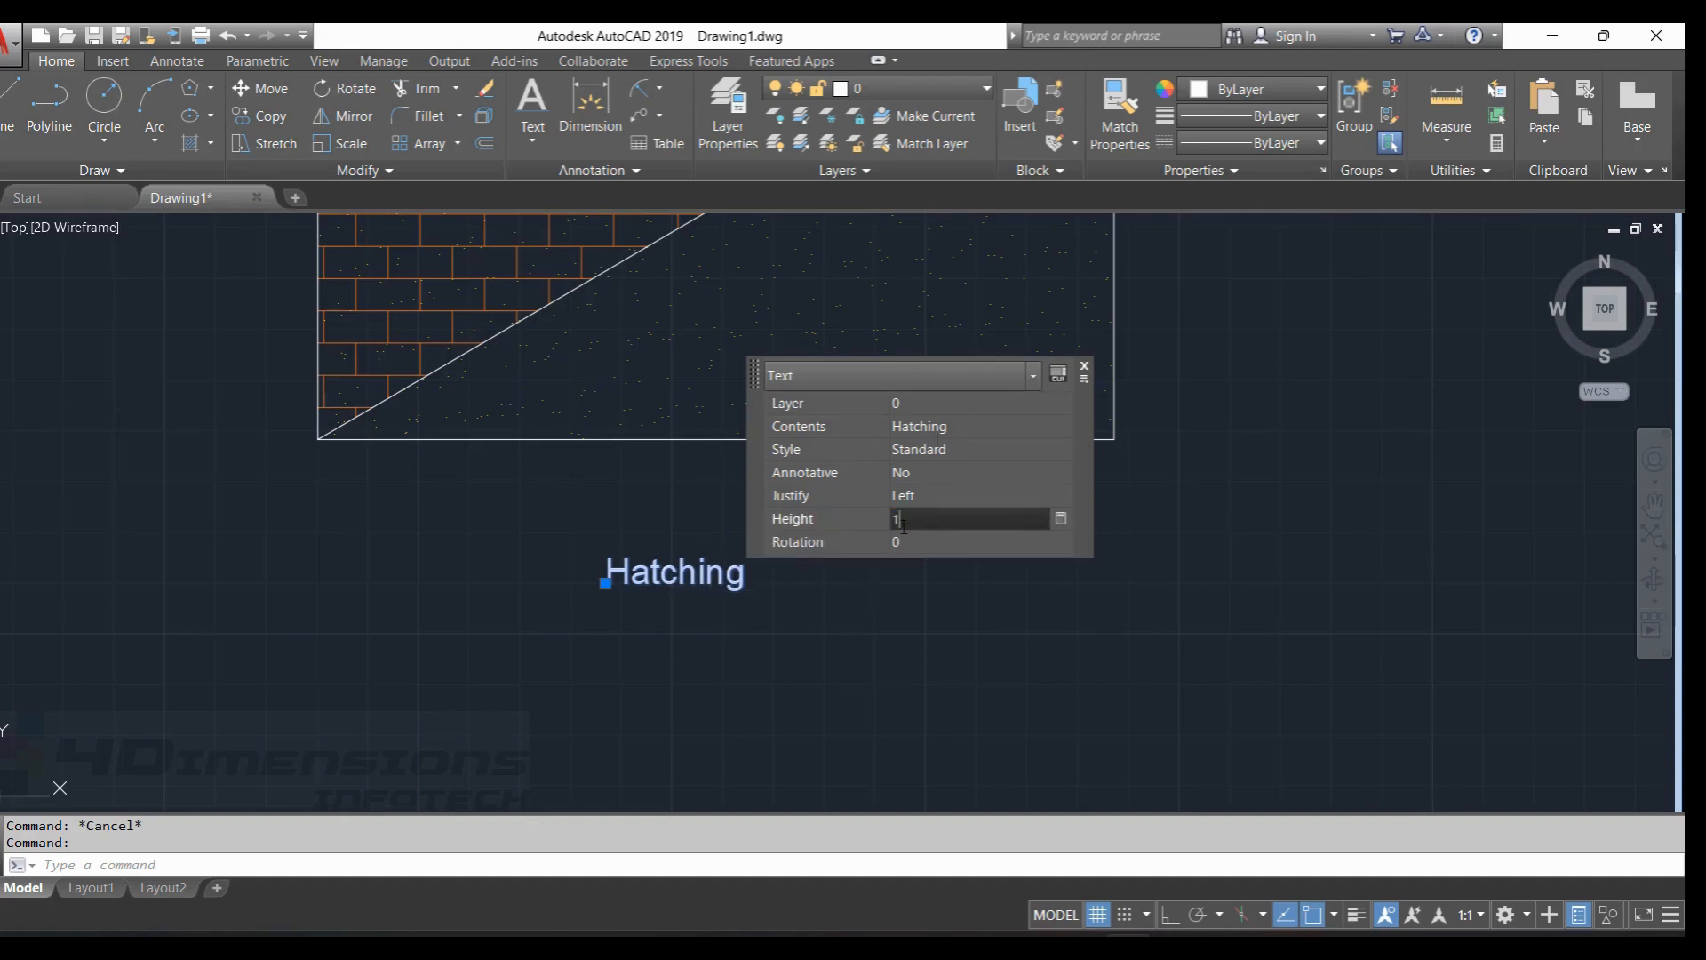
type("0")
key("Tab")
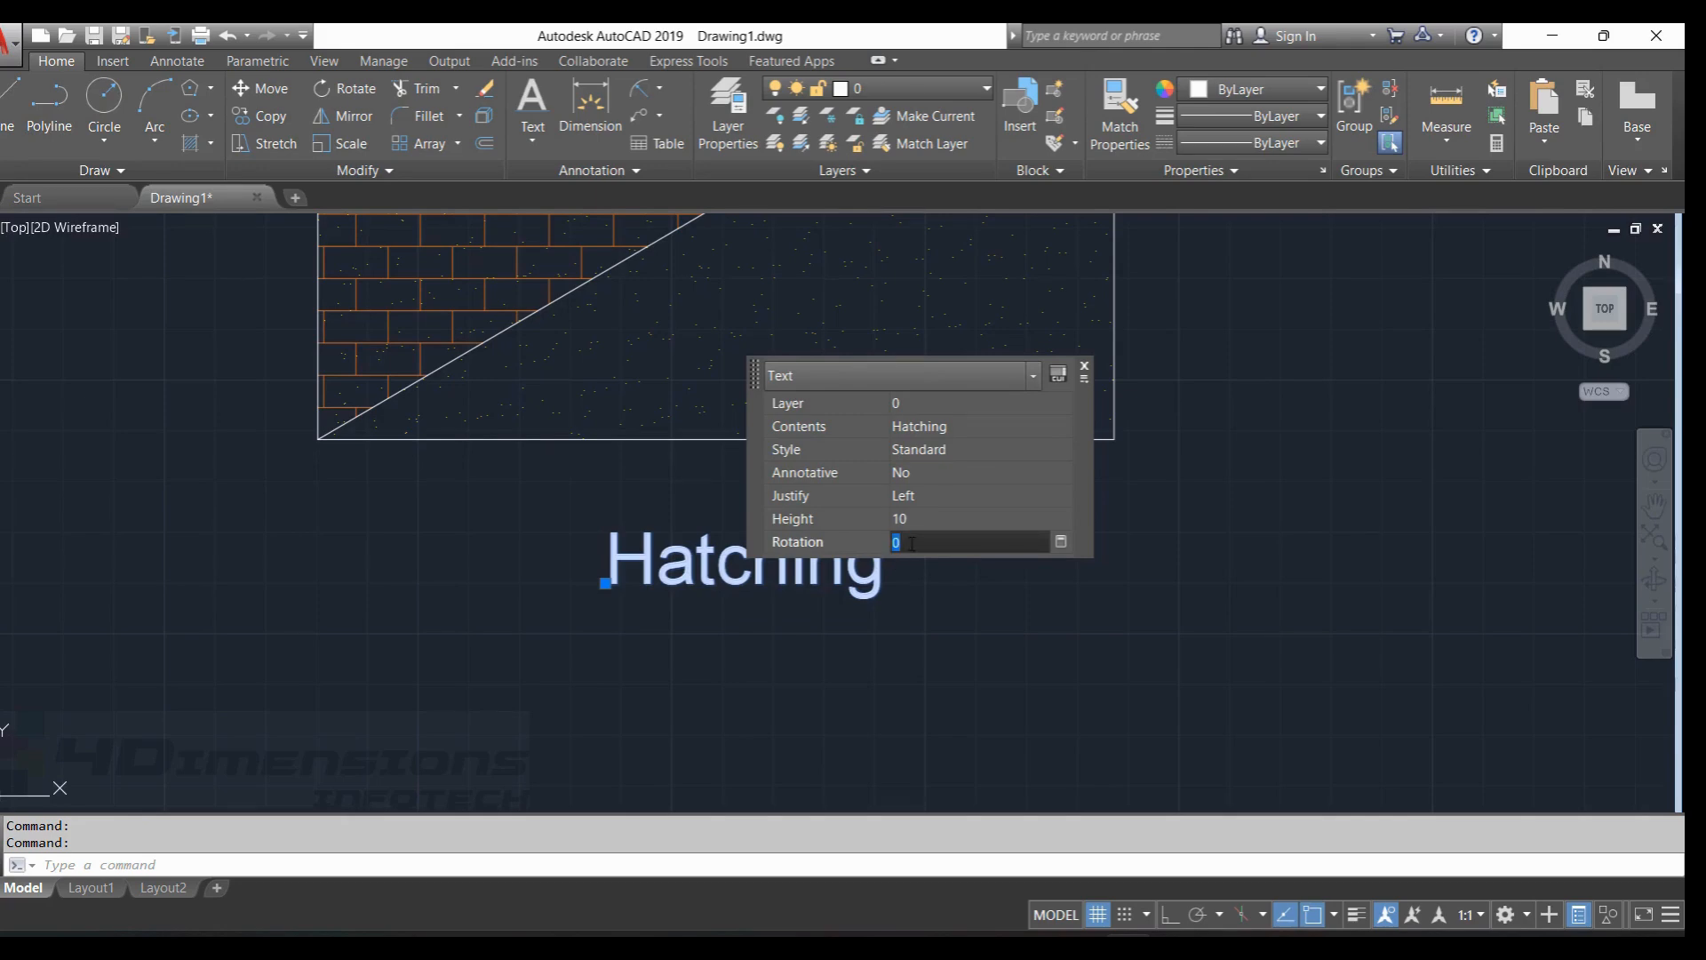
Try a rotation of 45 on the "Hatching" text and set it back to 0.
type("45")
key("Return")
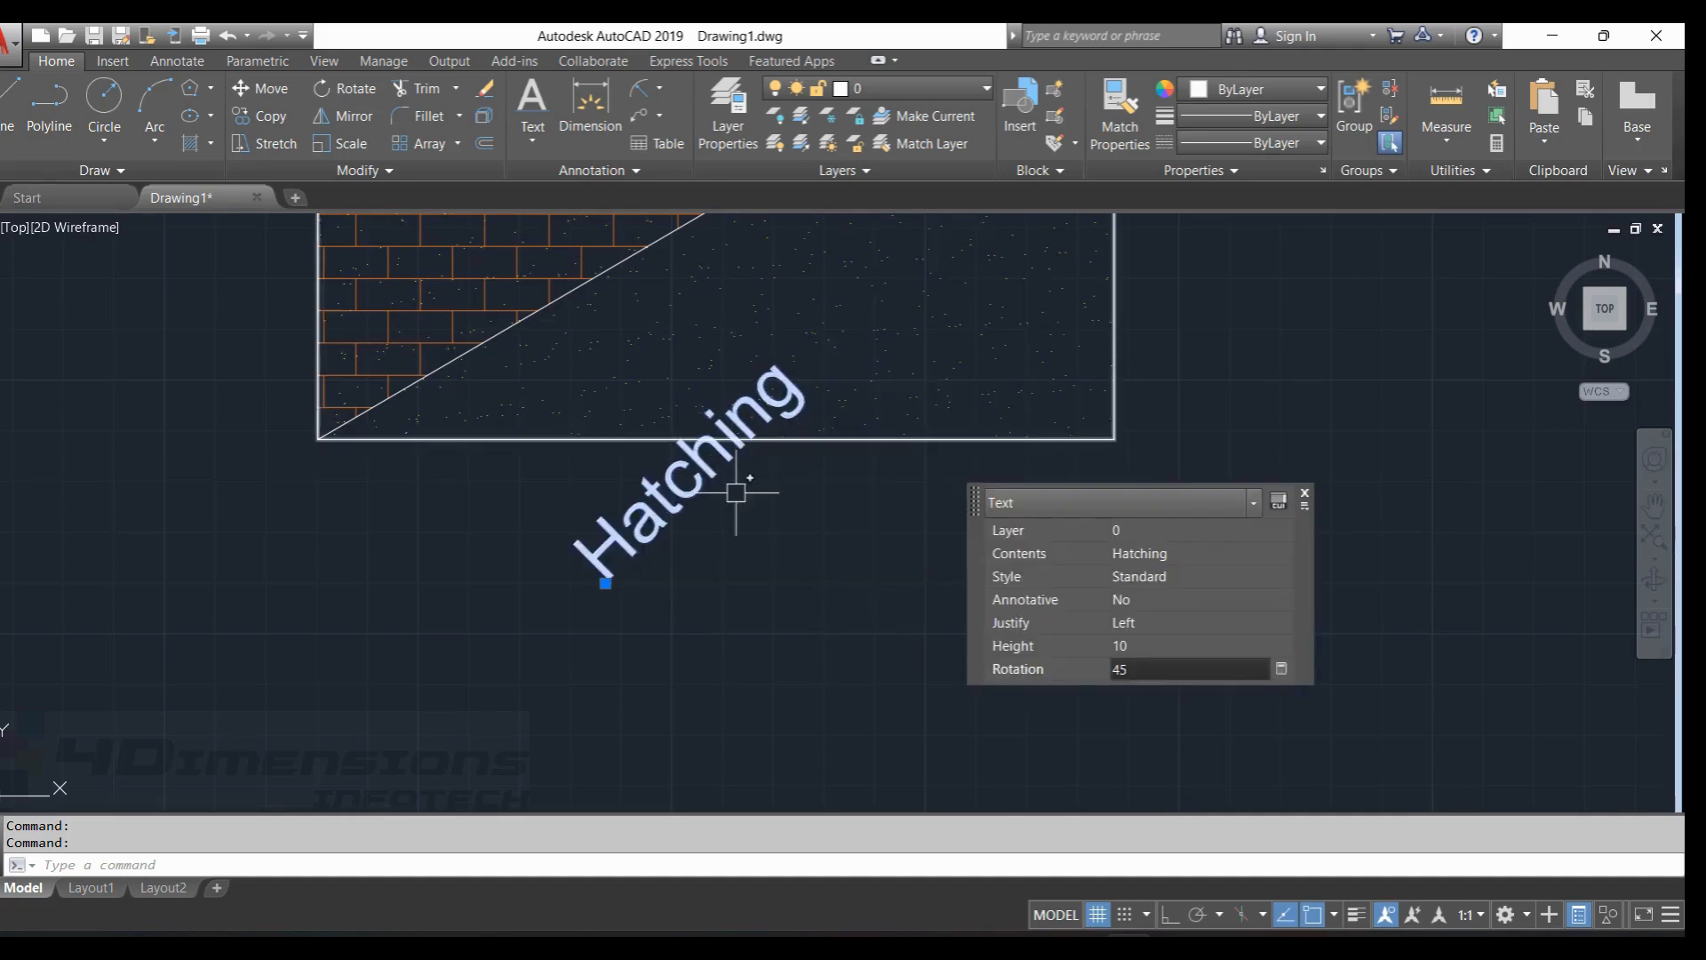
double_click(1122, 669)
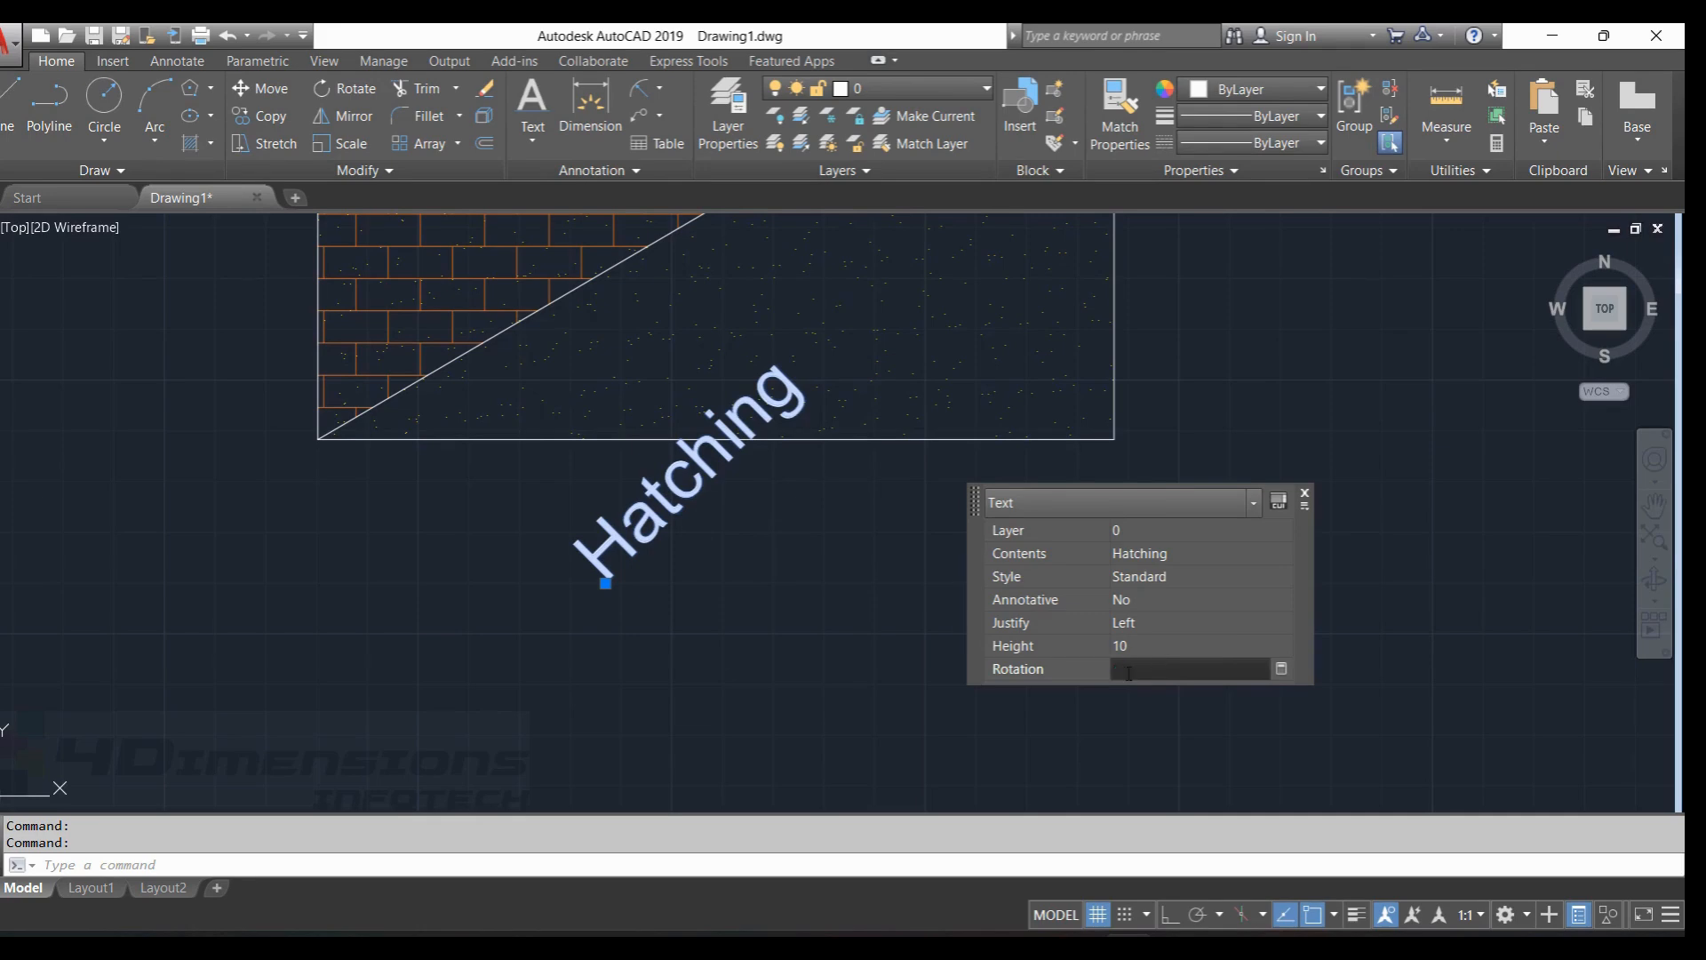
type("0")
key("Return")
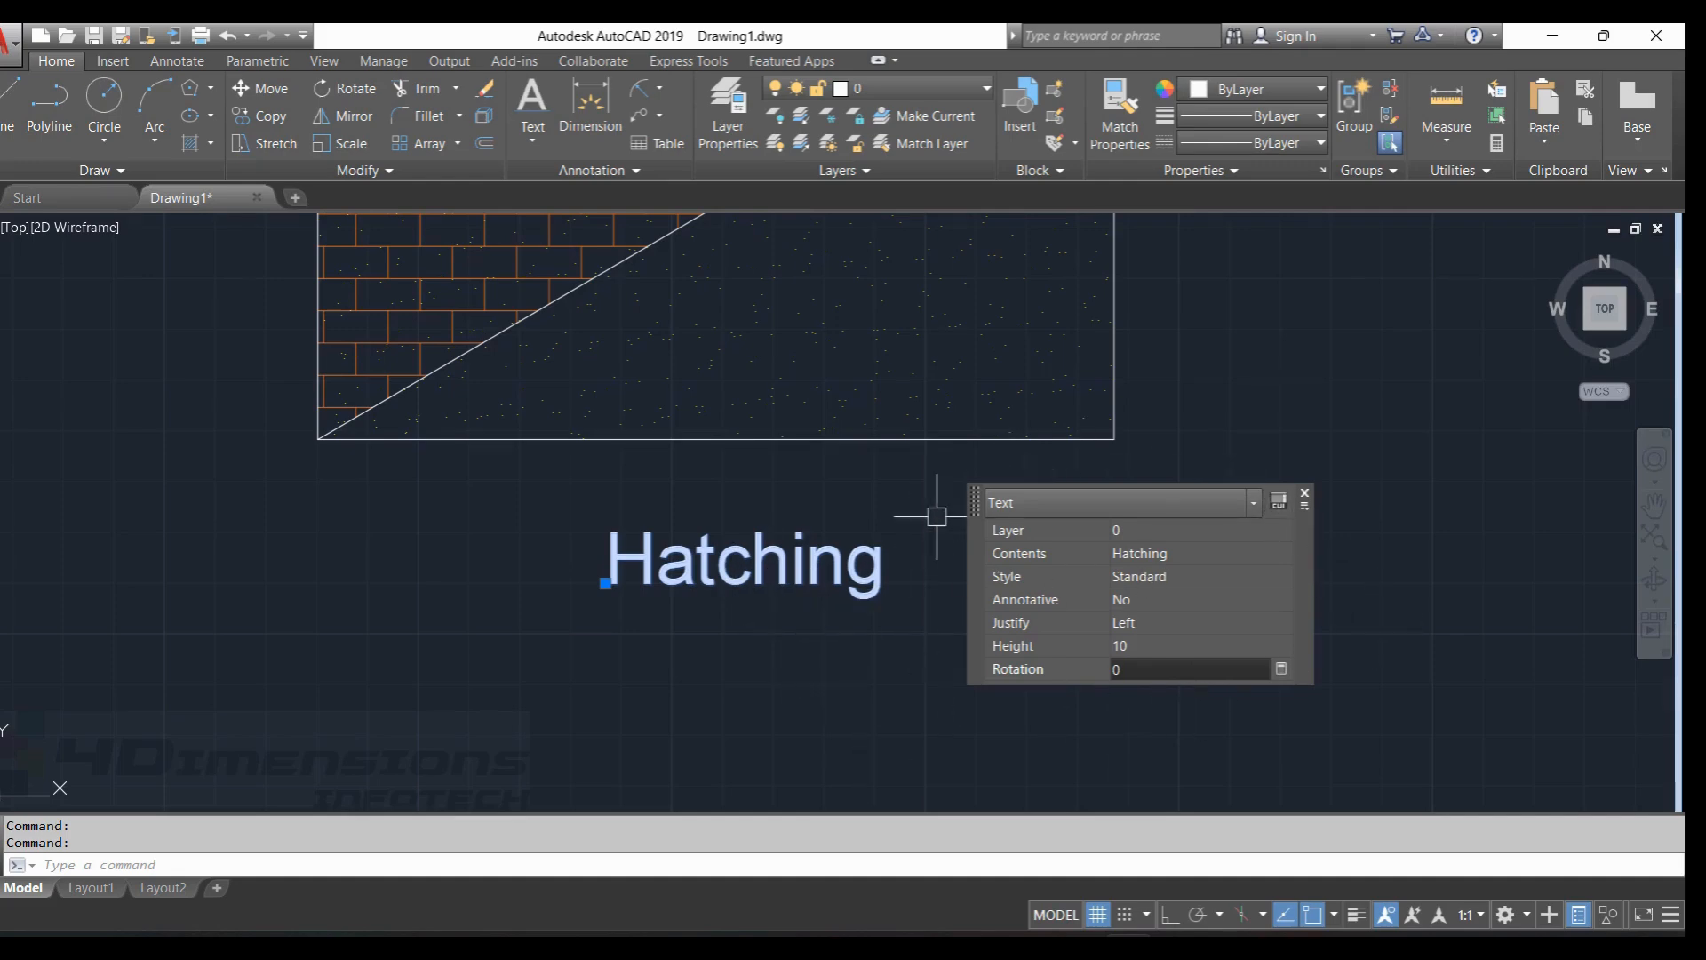
Customize the quick properties for text objects to include Color, Linetype, Width factor and Obliquing, and apply the change.
left_click(1280, 504)
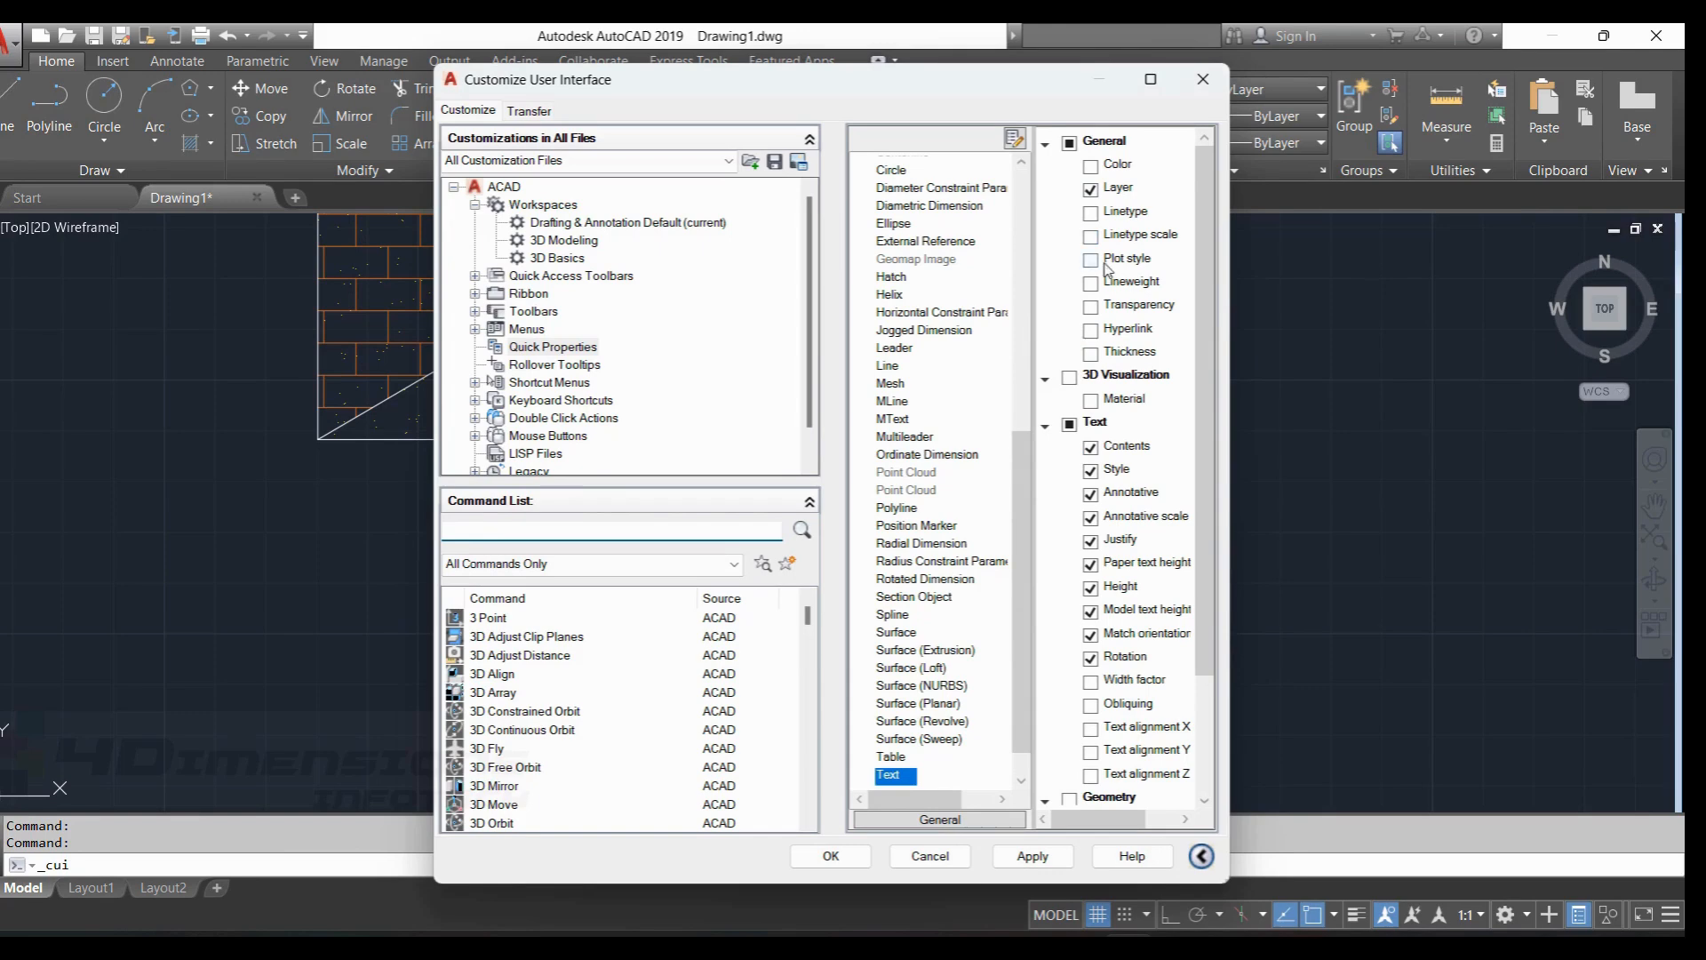
left_click(1058, 319)
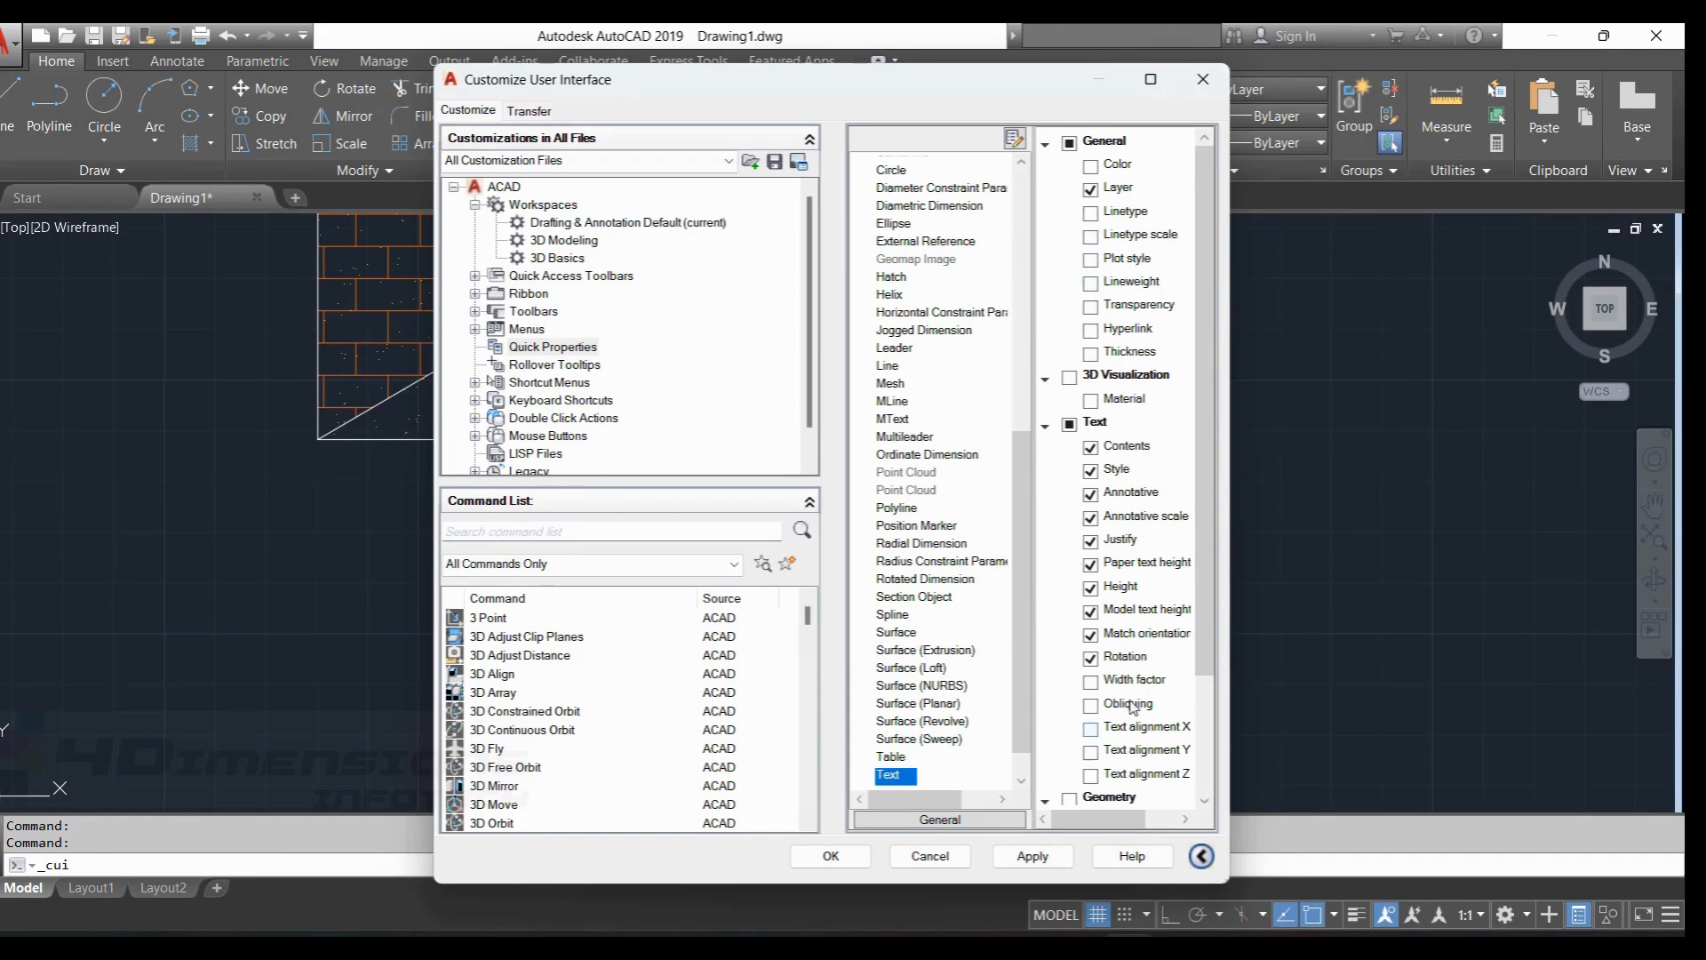
left_click(1090, 165)
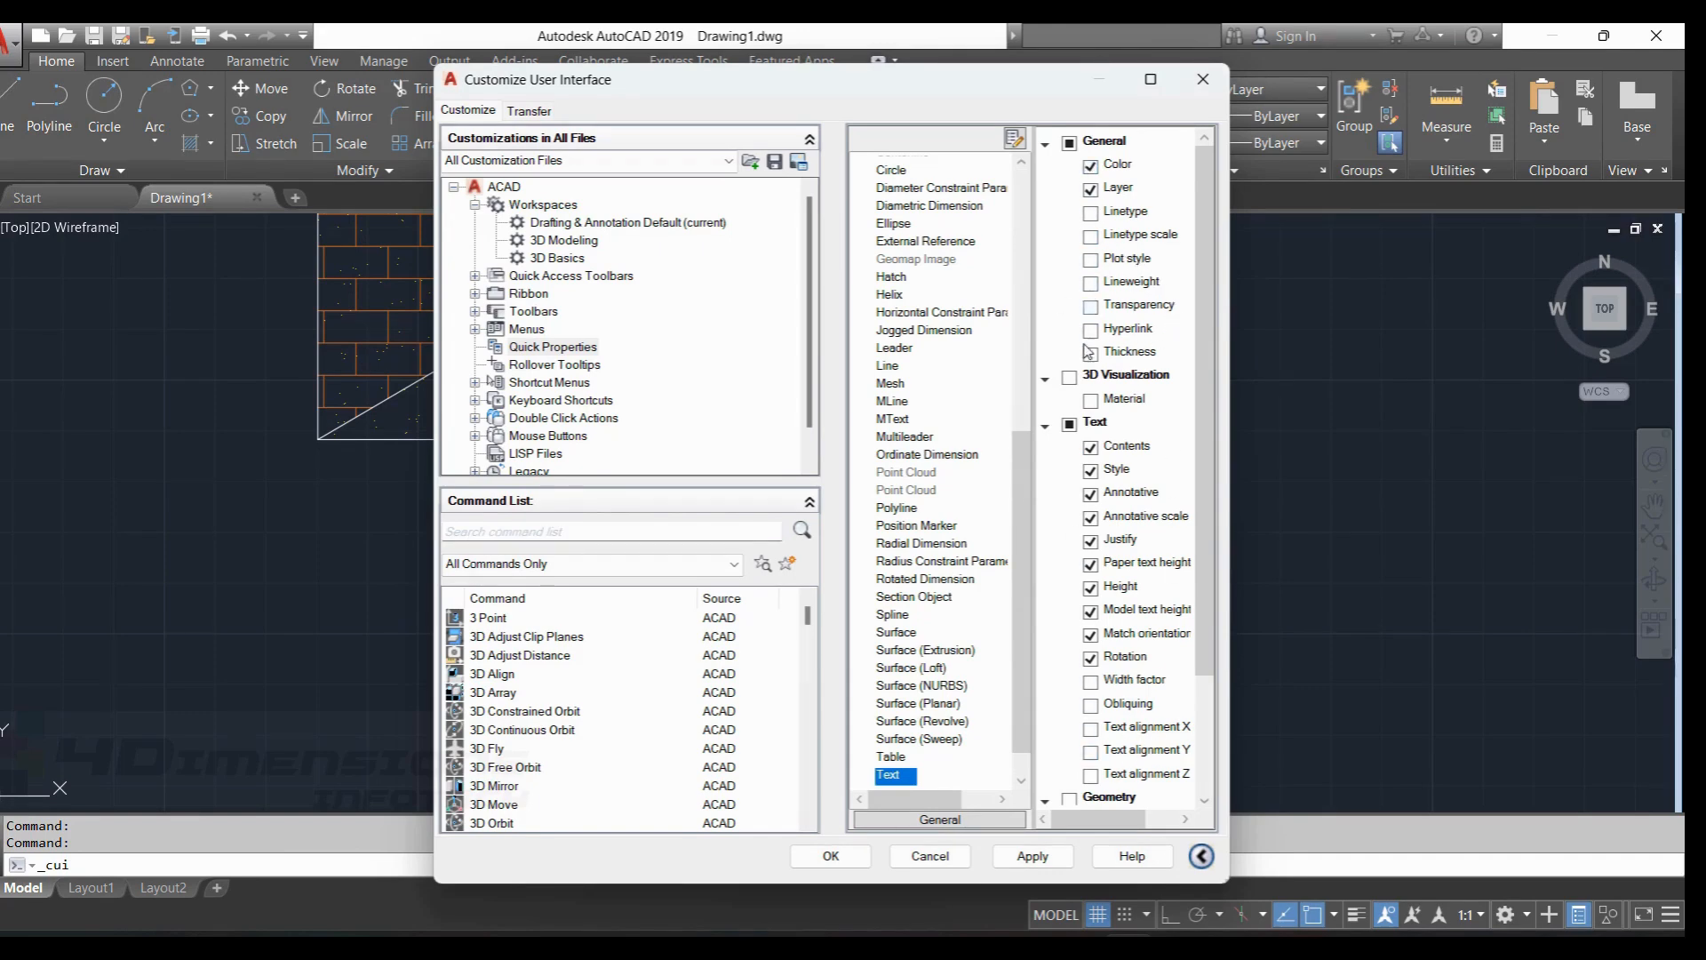
left_click(1091, 706)
left_click(1092, 682)
left_click(1091, 214)
left_click(855, 858)
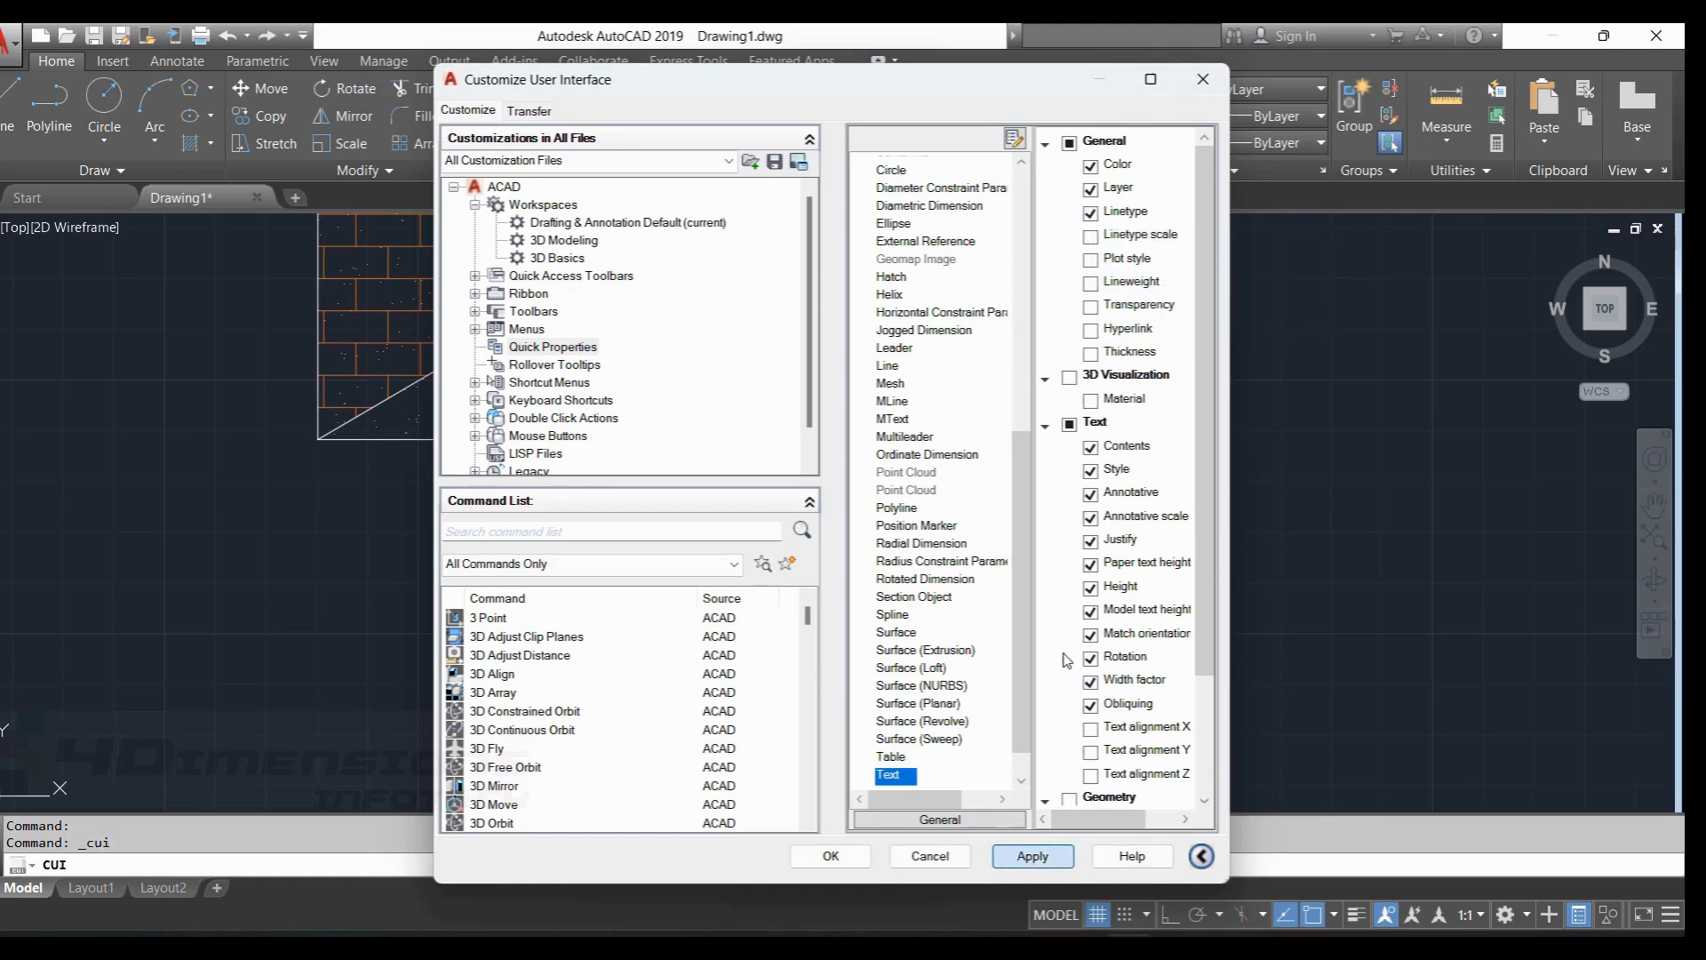
Move the quick properties palette clear of the "Hatching" text and set the text's color to Blue.
left_click(866, 569)
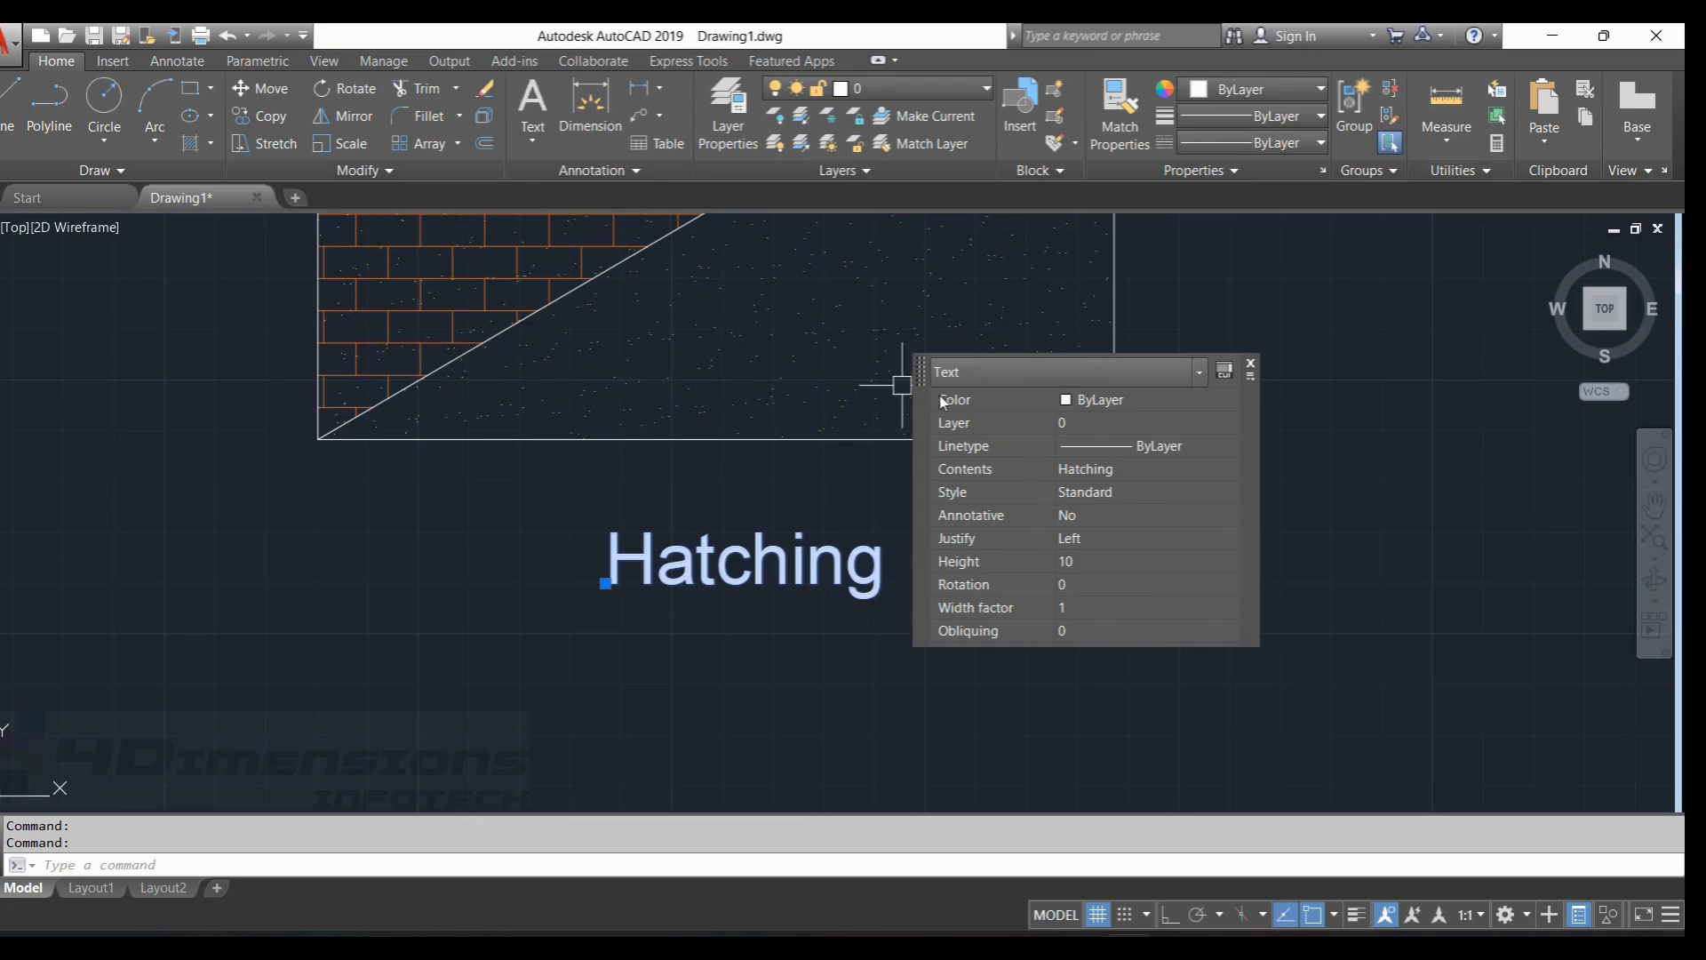
left_click_drag(925, 369, 1282, 341)
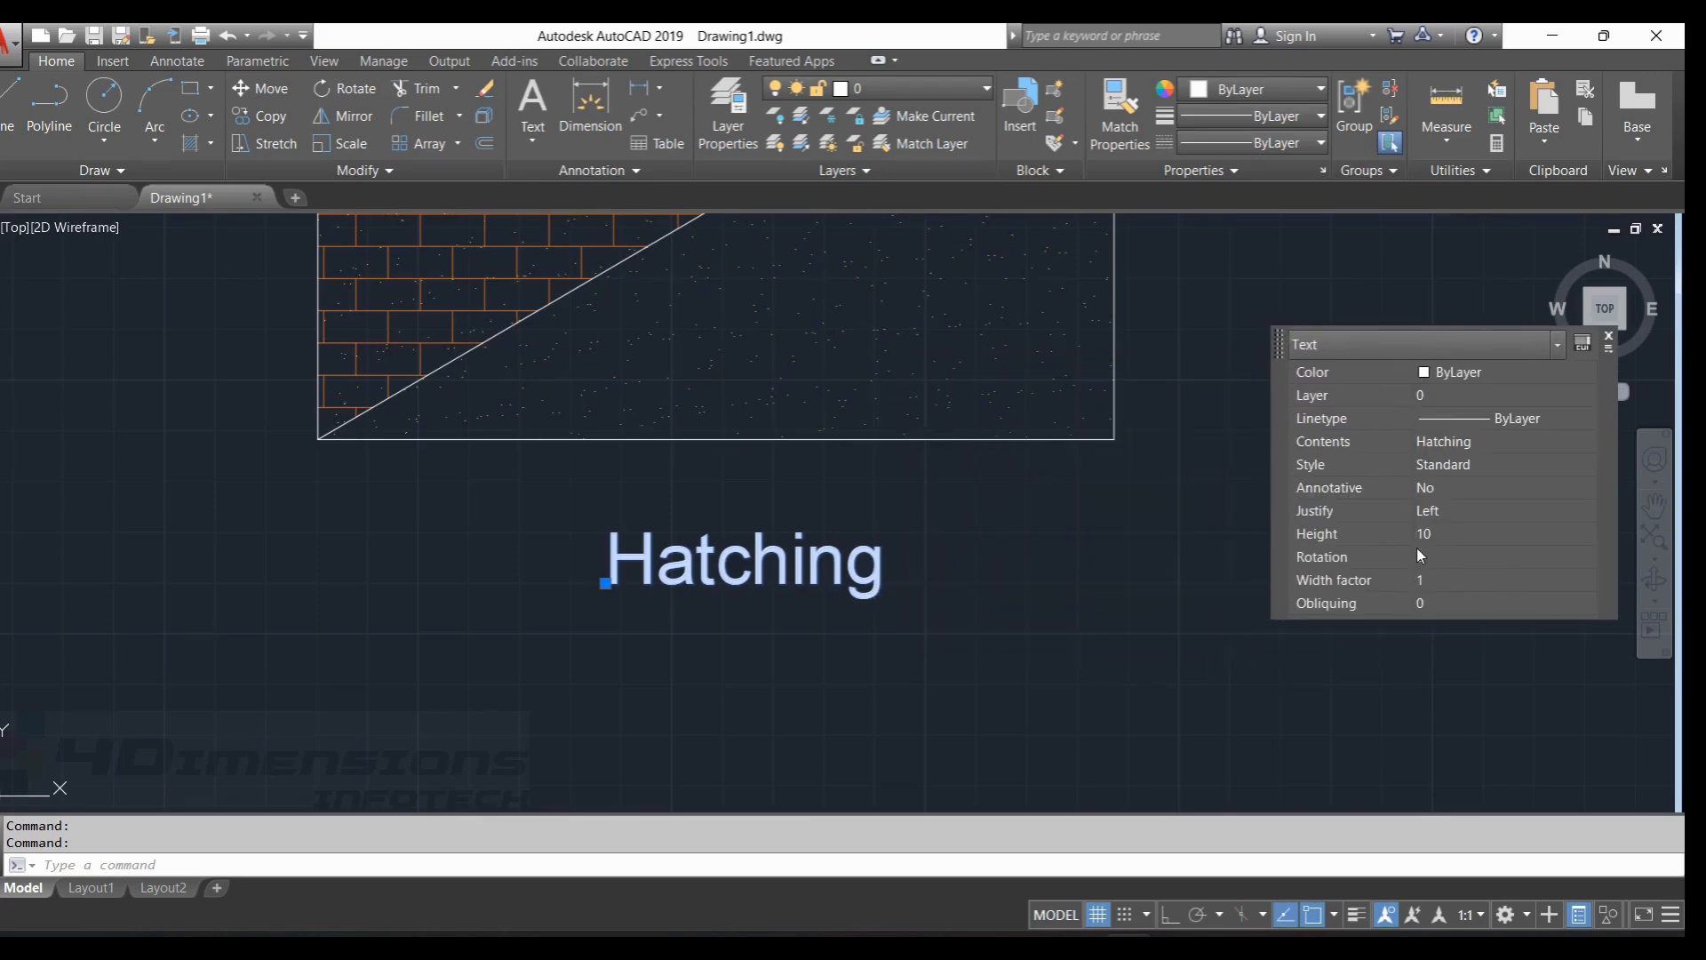
left_click(1468, 375)
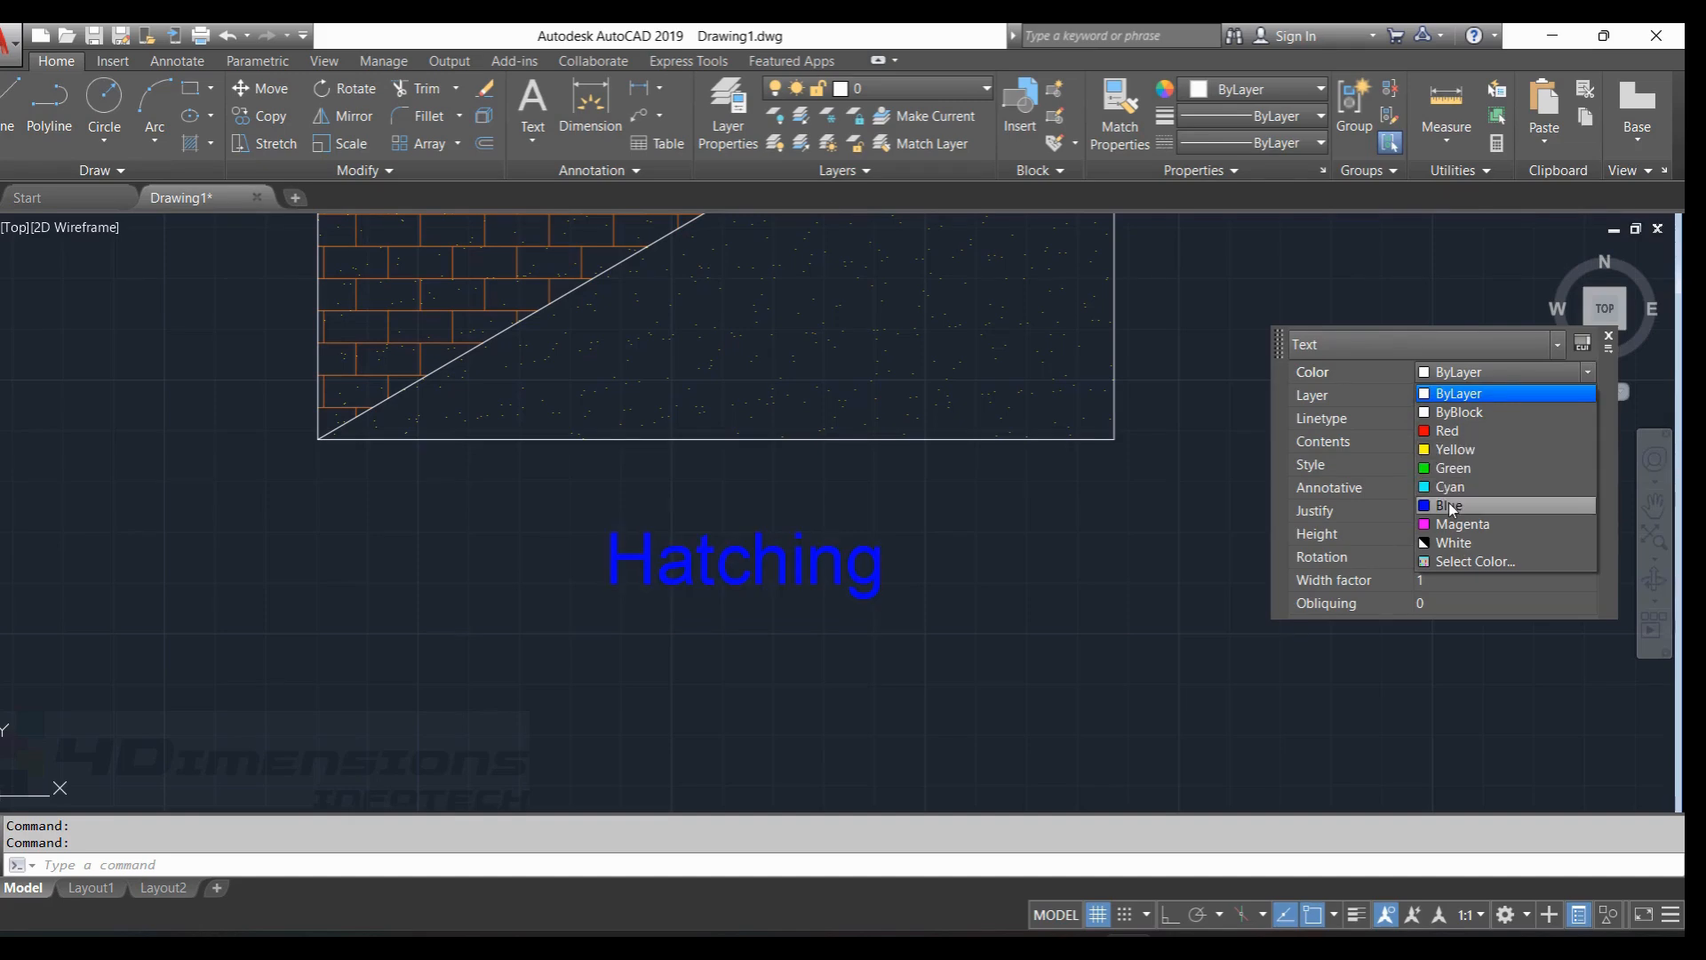
left_click(1449, 503)
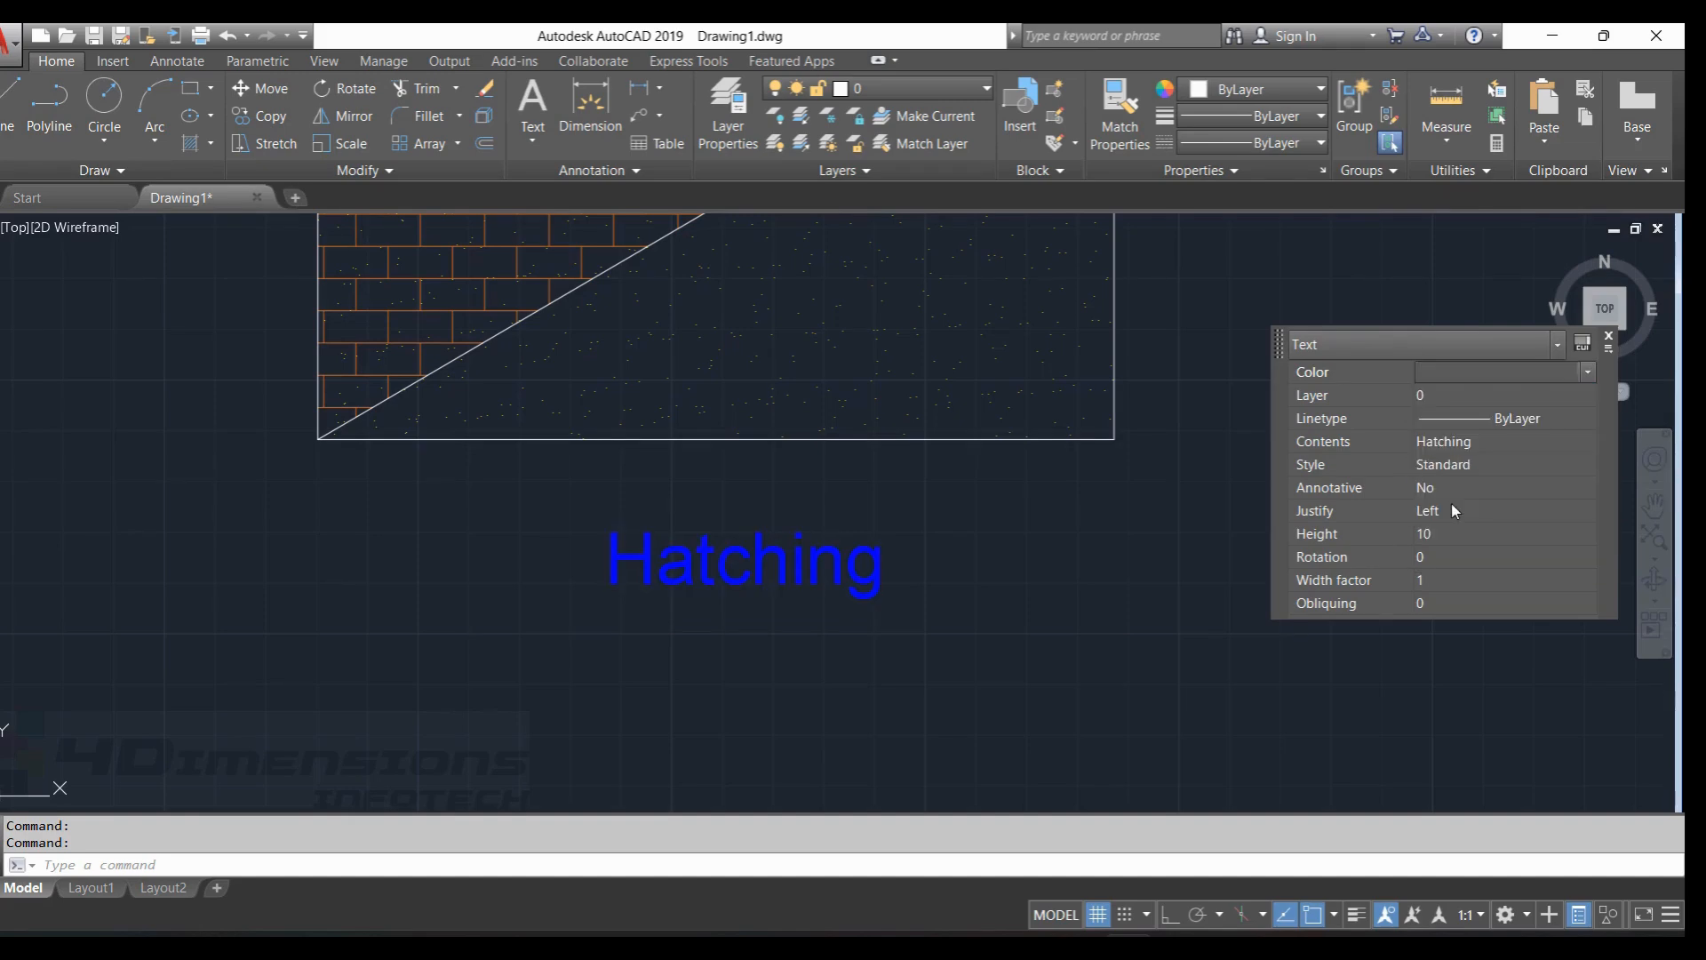
Set the "Hatching" text's obliquing angle to 25 and deselect the text.
left_click(1426, 602)
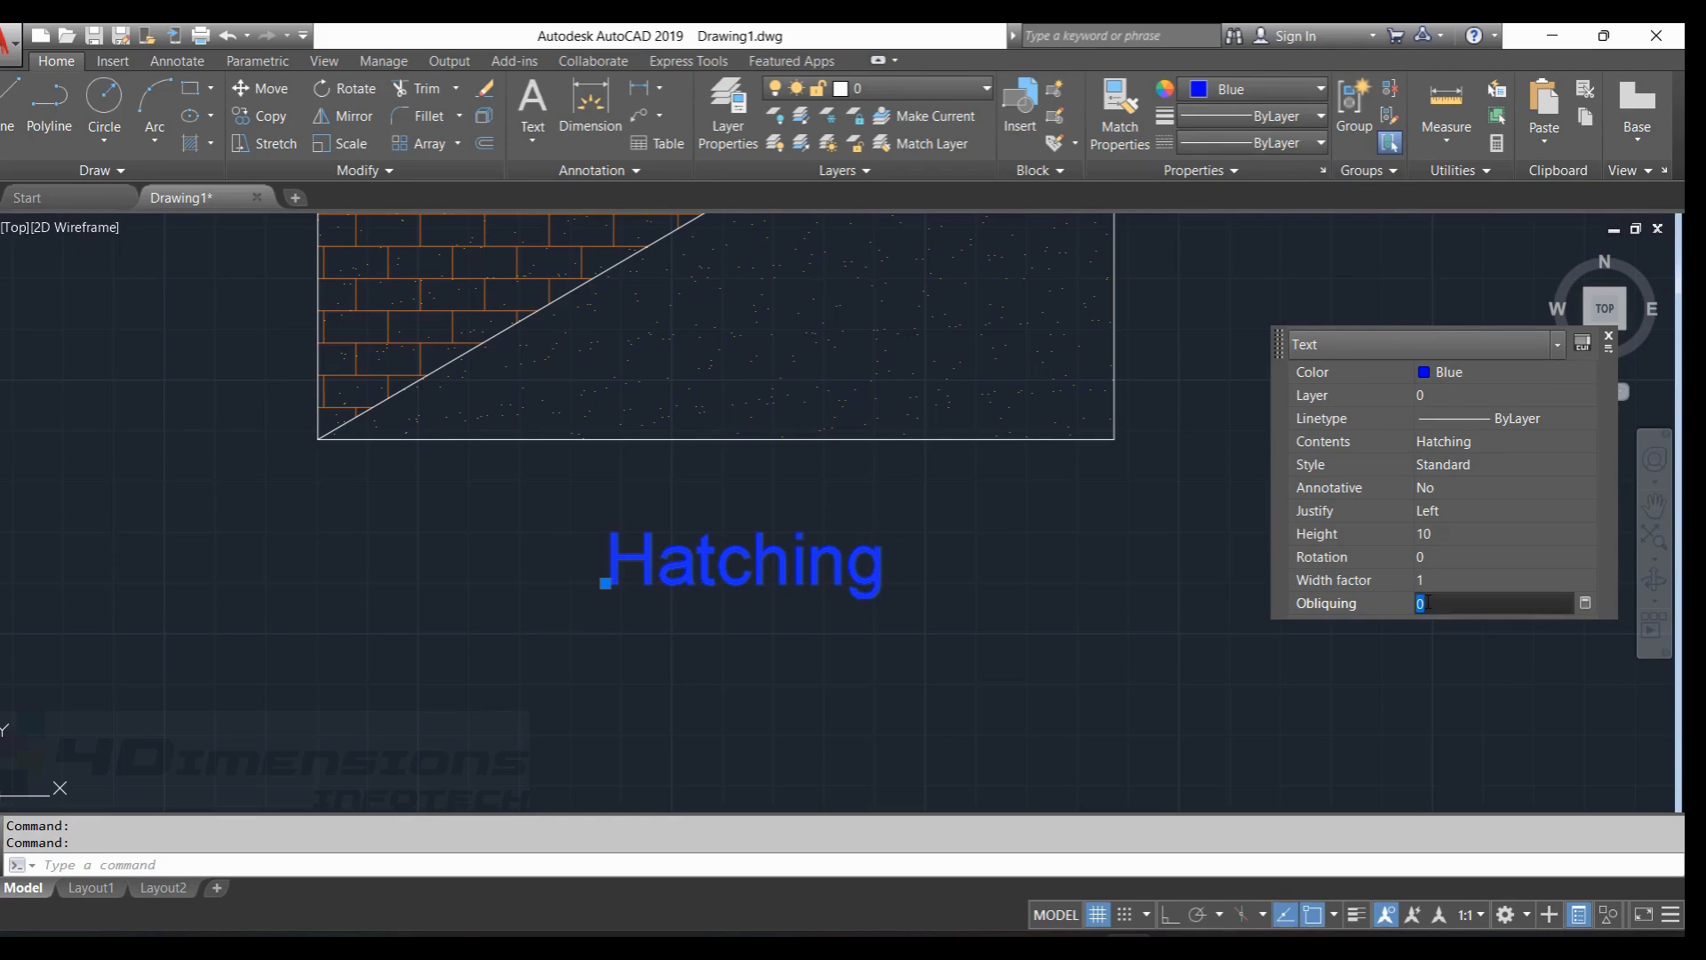
key("Return")
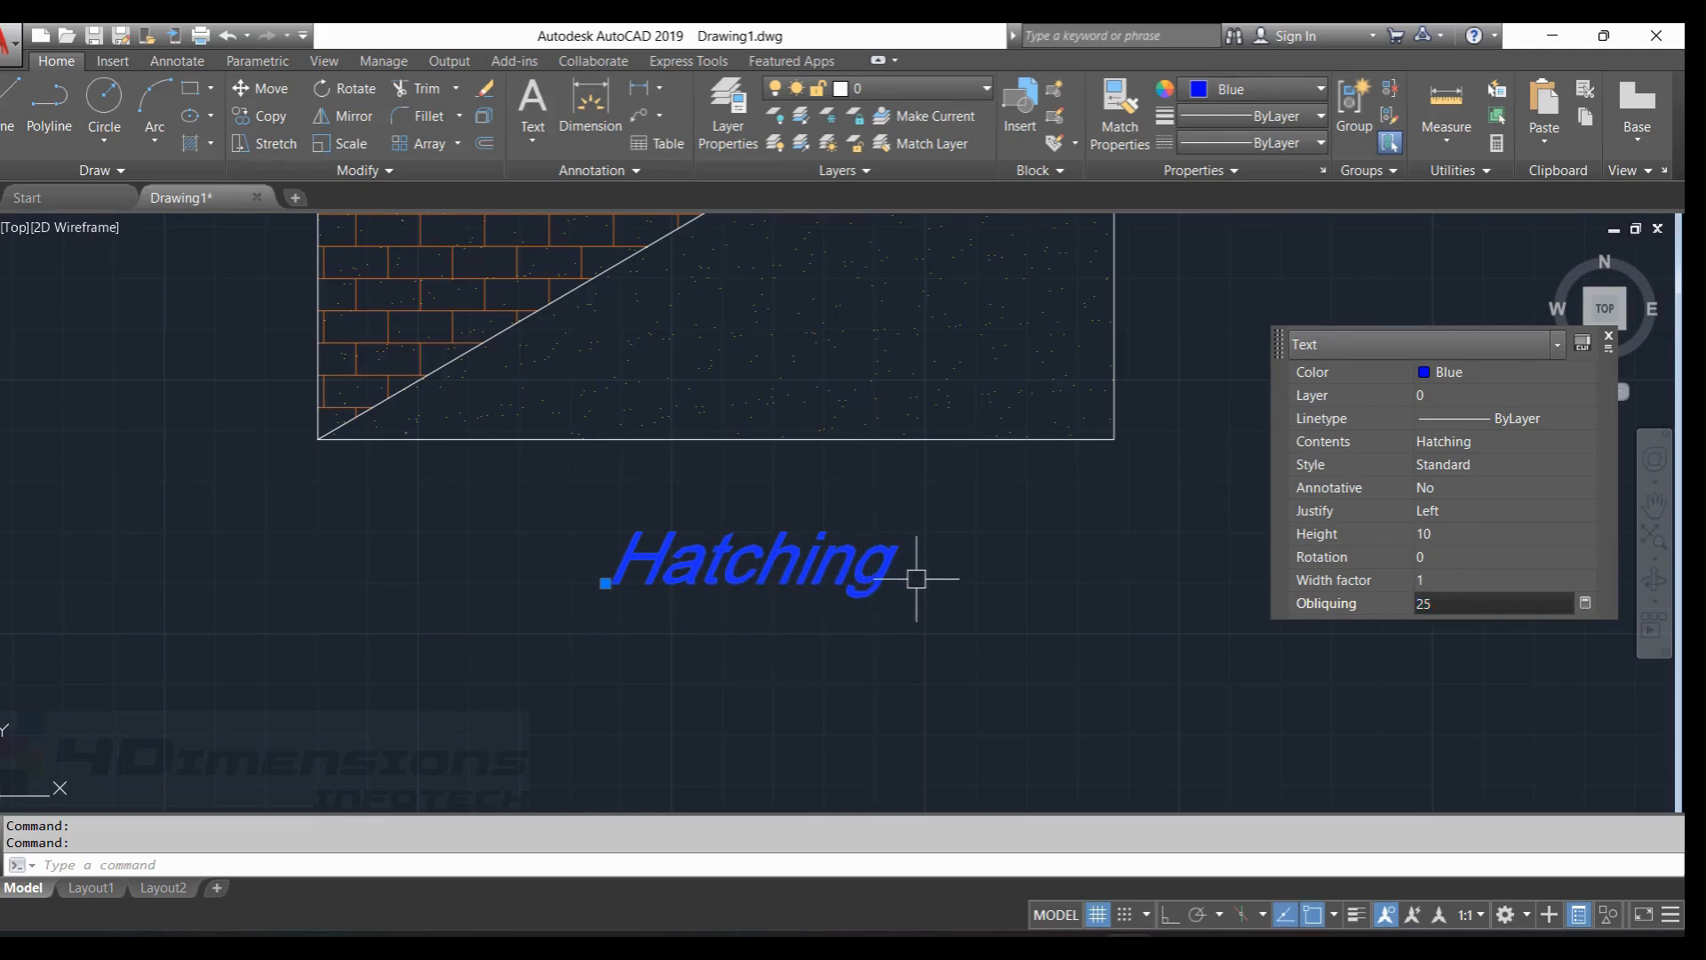
right_click(1205, 326)
left_click(1144, 361)
key("Escape")
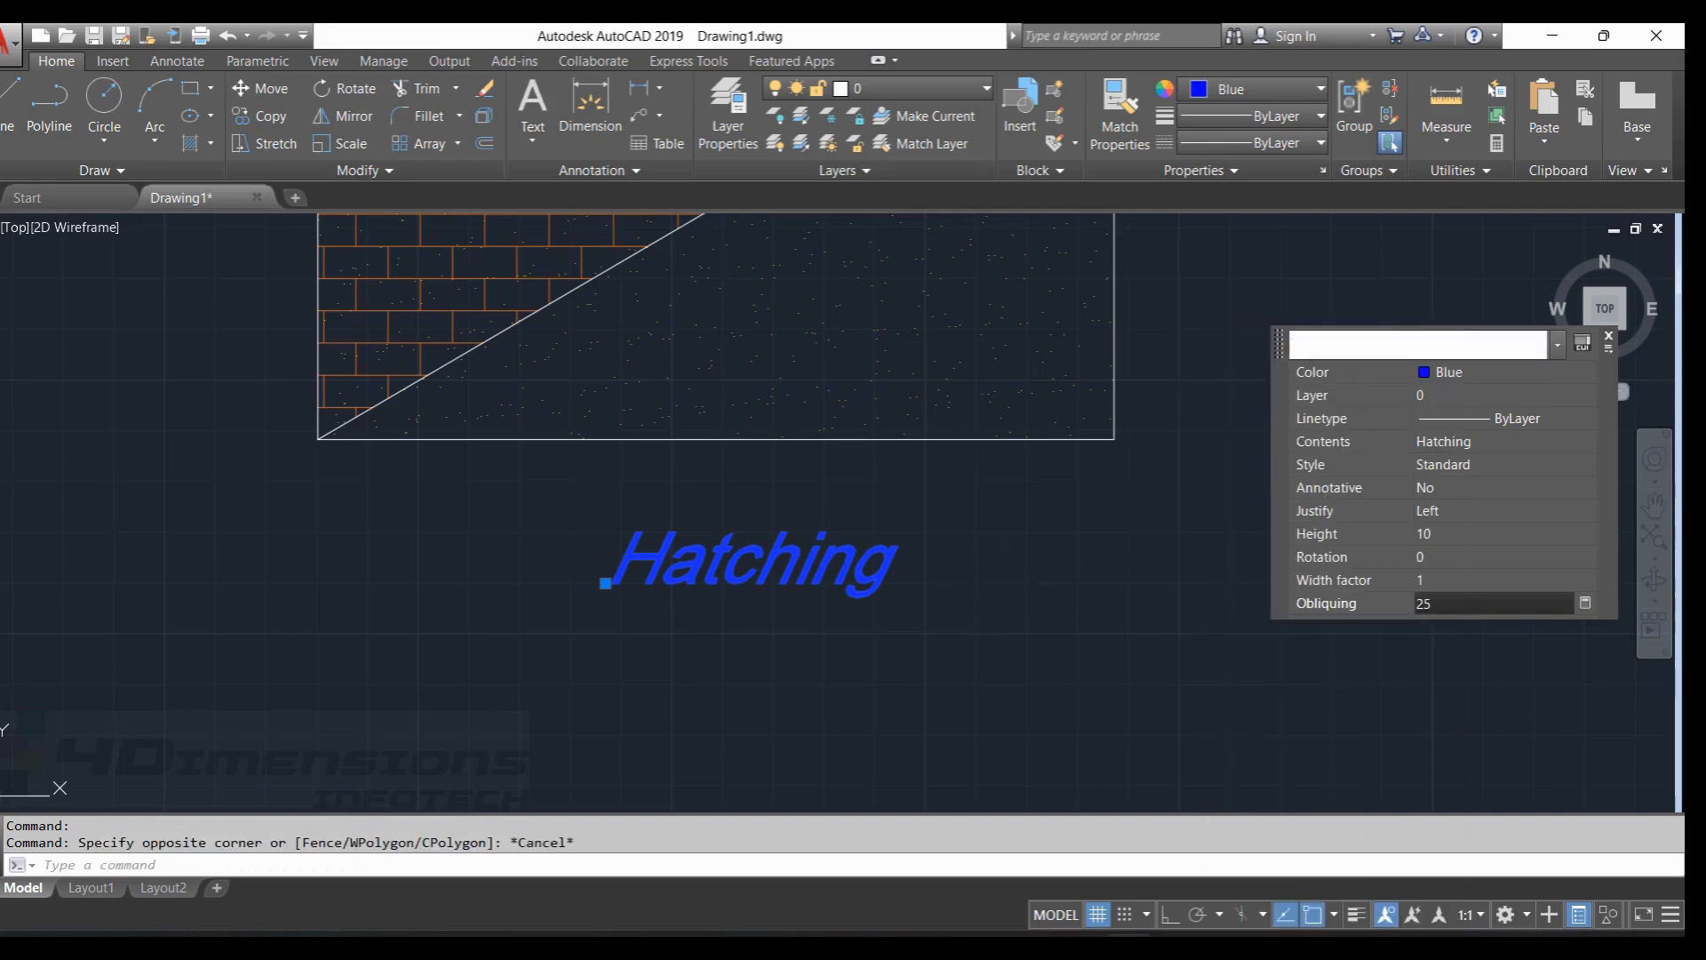
key("Escape")
key("Escape")
scroll(1222, 537, "down", 4)
mouse_move(1218, 533)
middle_mouse_down()
mouse_move(1070, 561)
mouse_move(871, 541)
mouse_move(1025, 549)
middle_mouse_up()
scroll(936, 586, "up", 4)
scroll(907, 582, "down", 2)
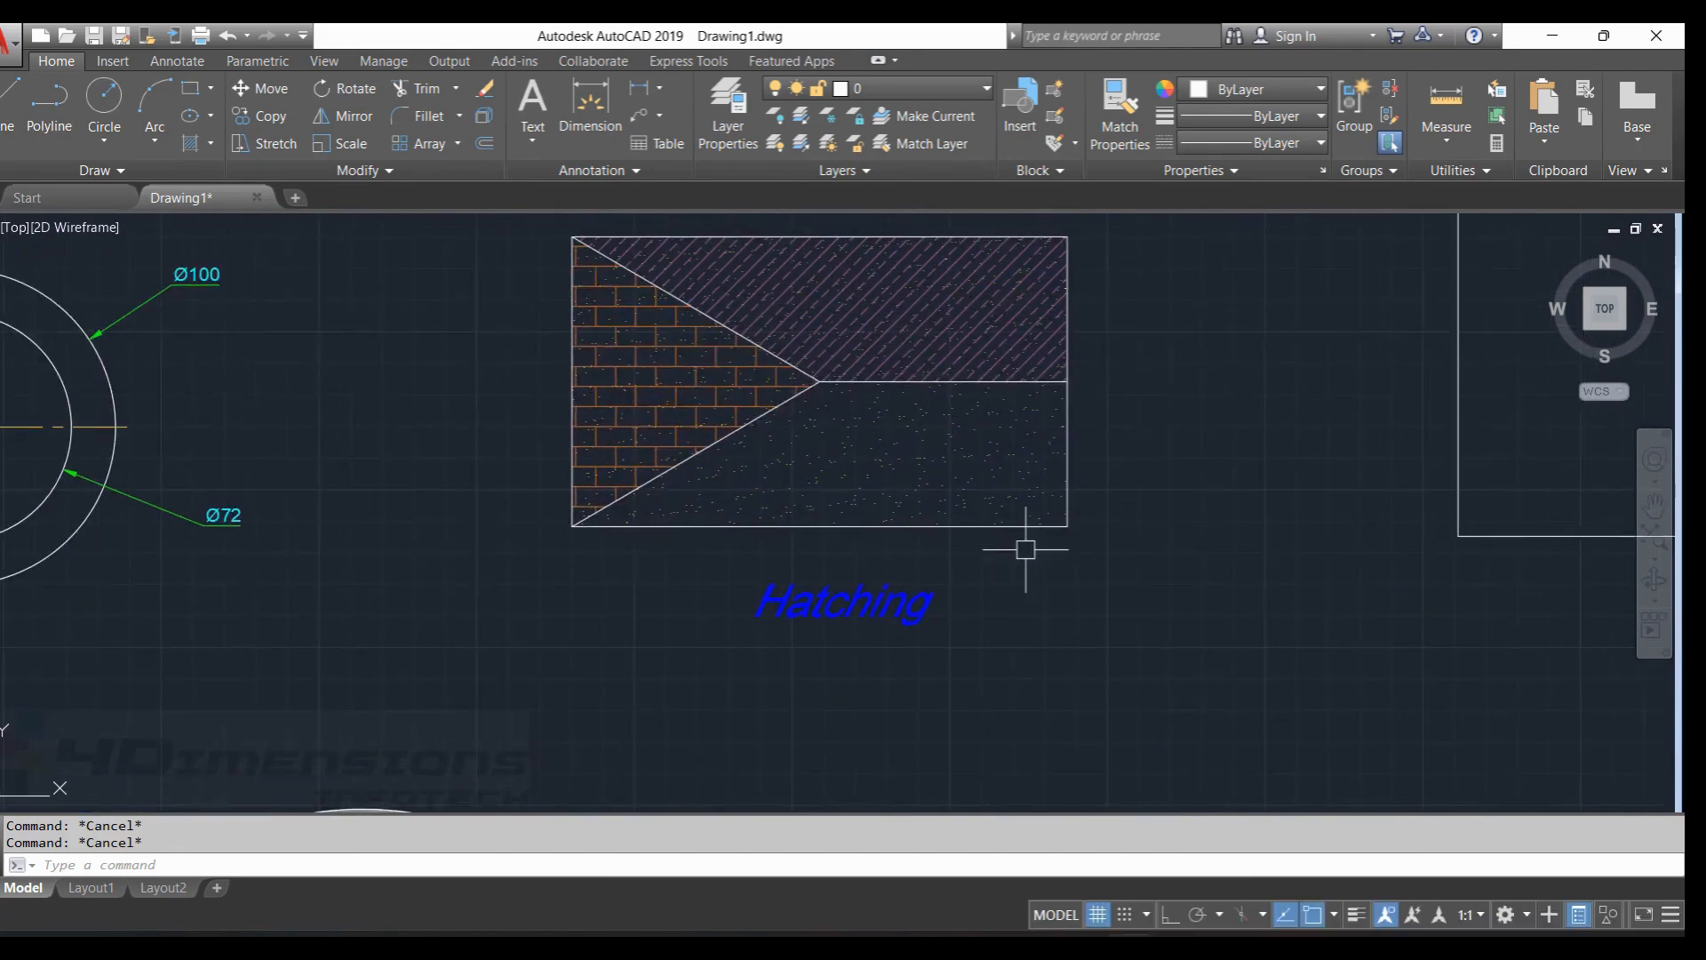
Start a multiline text and define a wide text box in the empty area between the rectangle and the small circle below it.
mouse_move(1283, 557)
middle_mouse_down()
mouse_move(1112, 604)
mouse_move(1159, 552)
middle_mouse_up()
middle_click_drag(975, 646, 895, 670)
mouse_move(1158, 621)
middle_mouse_down()
mouse_move(990, 545)
mouse_move(1040, 567)
mouse_move(1080, 541)
middle_mouse_up()
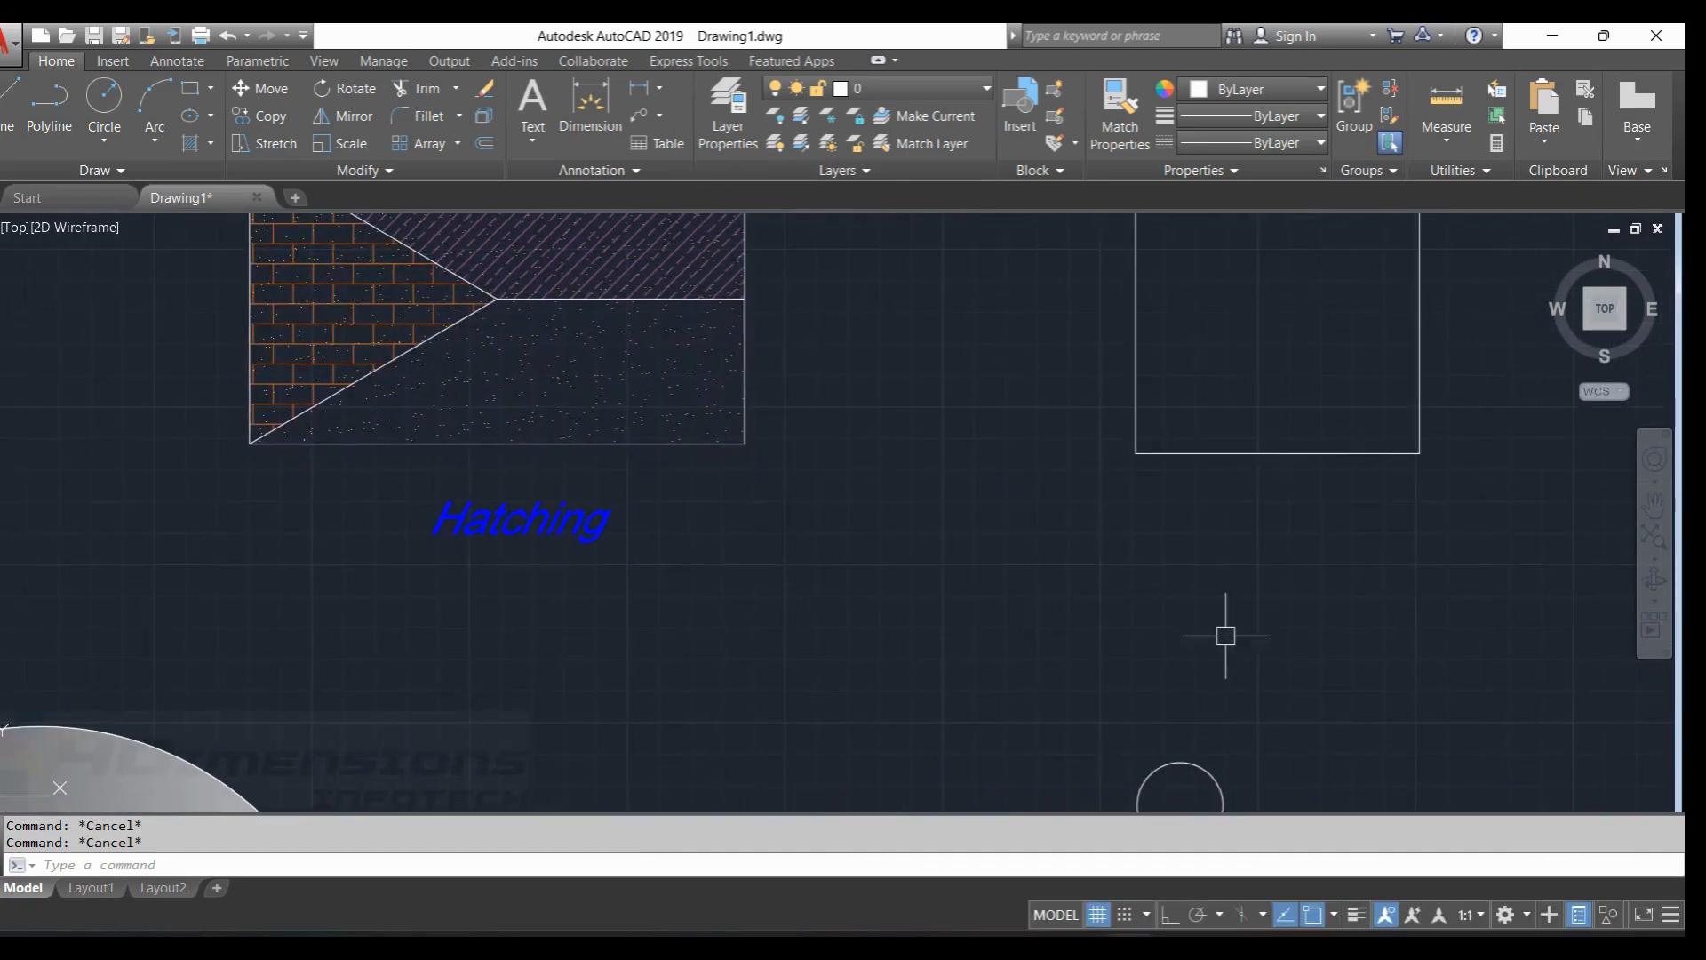
mouse_move(1447, 590)
middle_mouse_down()
mouse_move(1269, 685)
mouse_move(1257, 614)
middle_mouse_up()
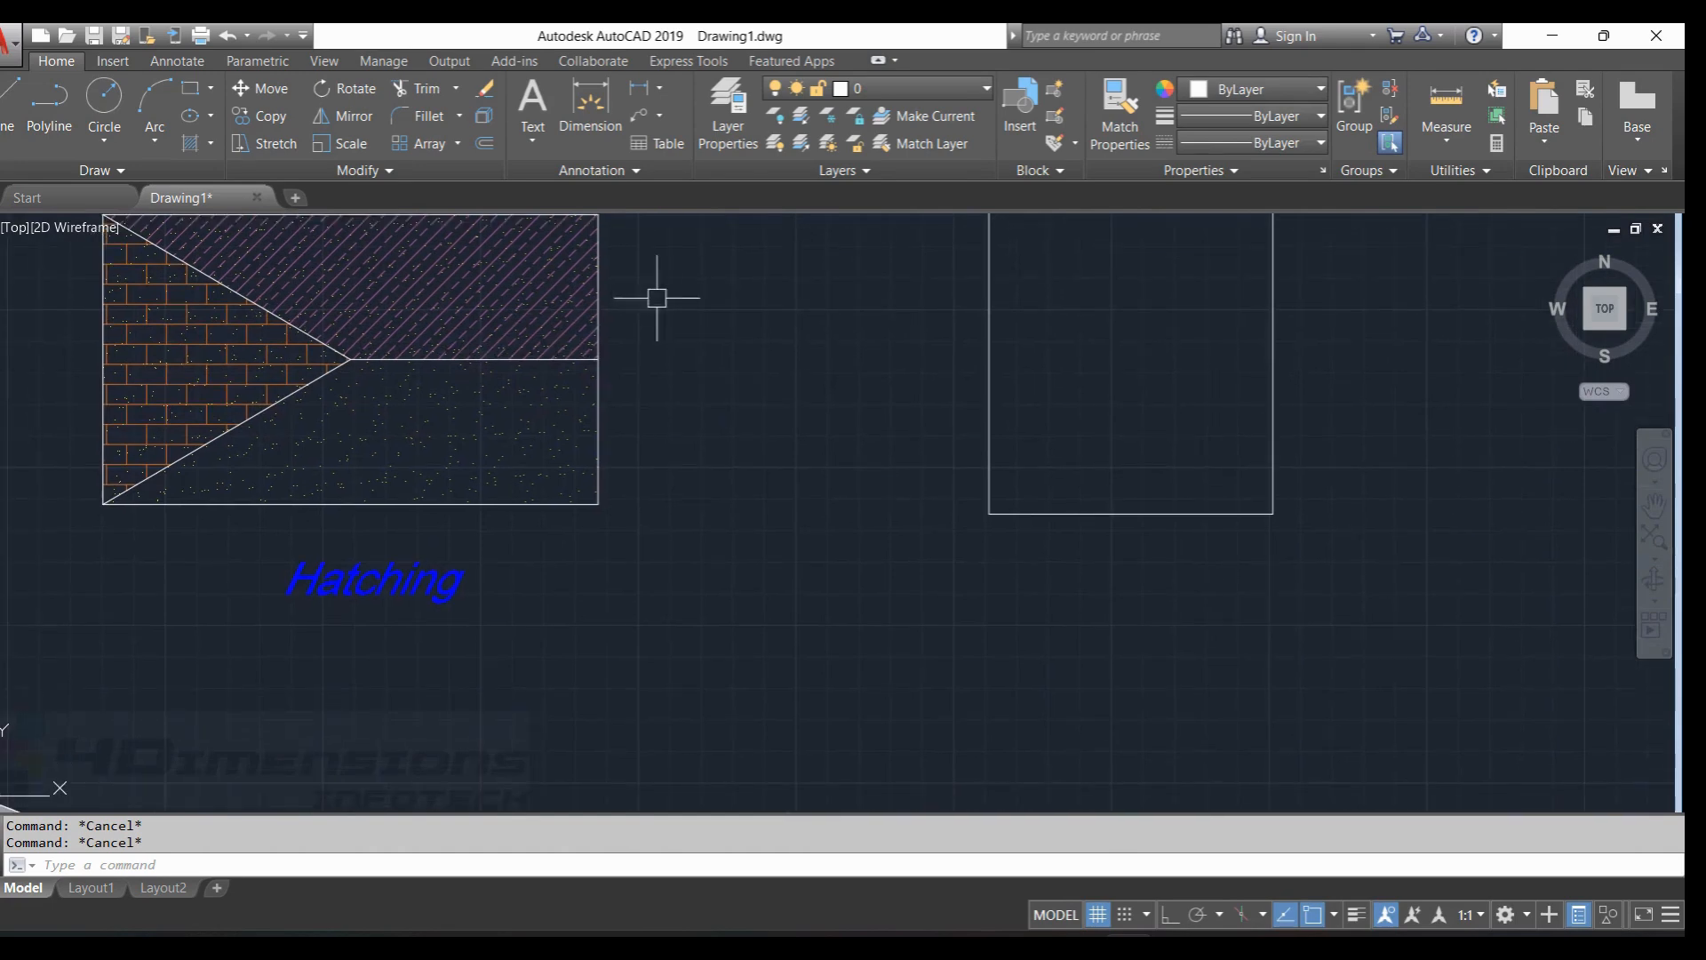
left_click(532, 140)
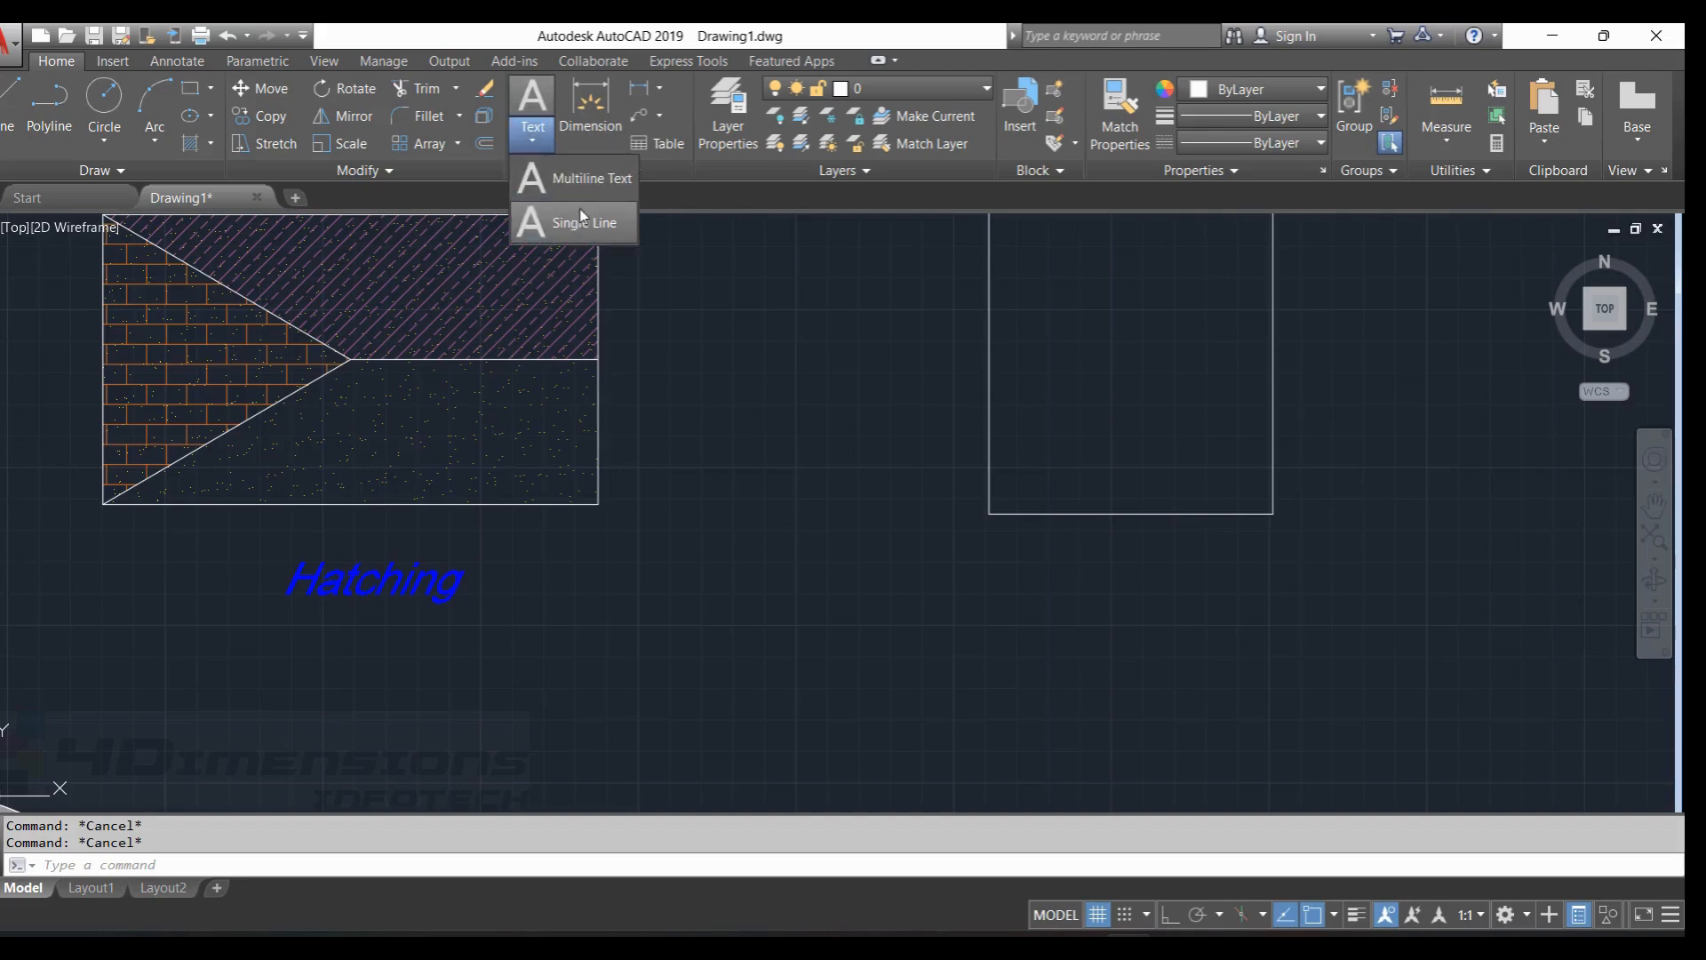
left_click(582, 183)
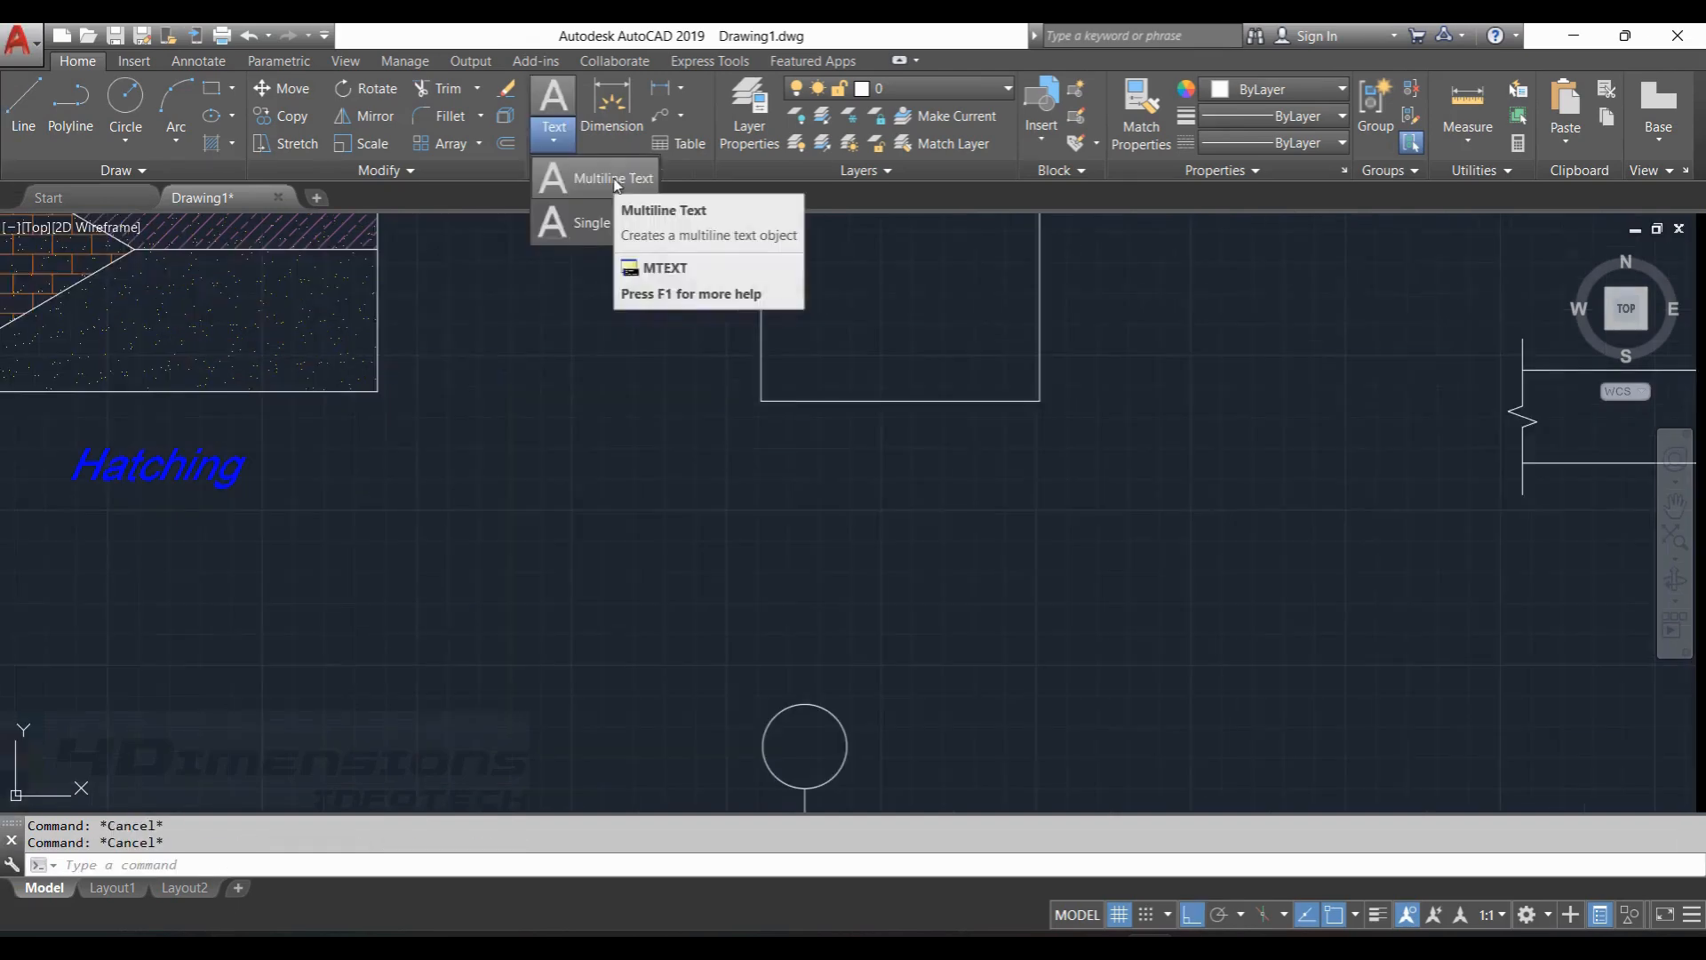
left_click(550, 137)
middle_click_drag(761, 705, 805, 621)
middle_click_drag(837, 488, 814, 499)
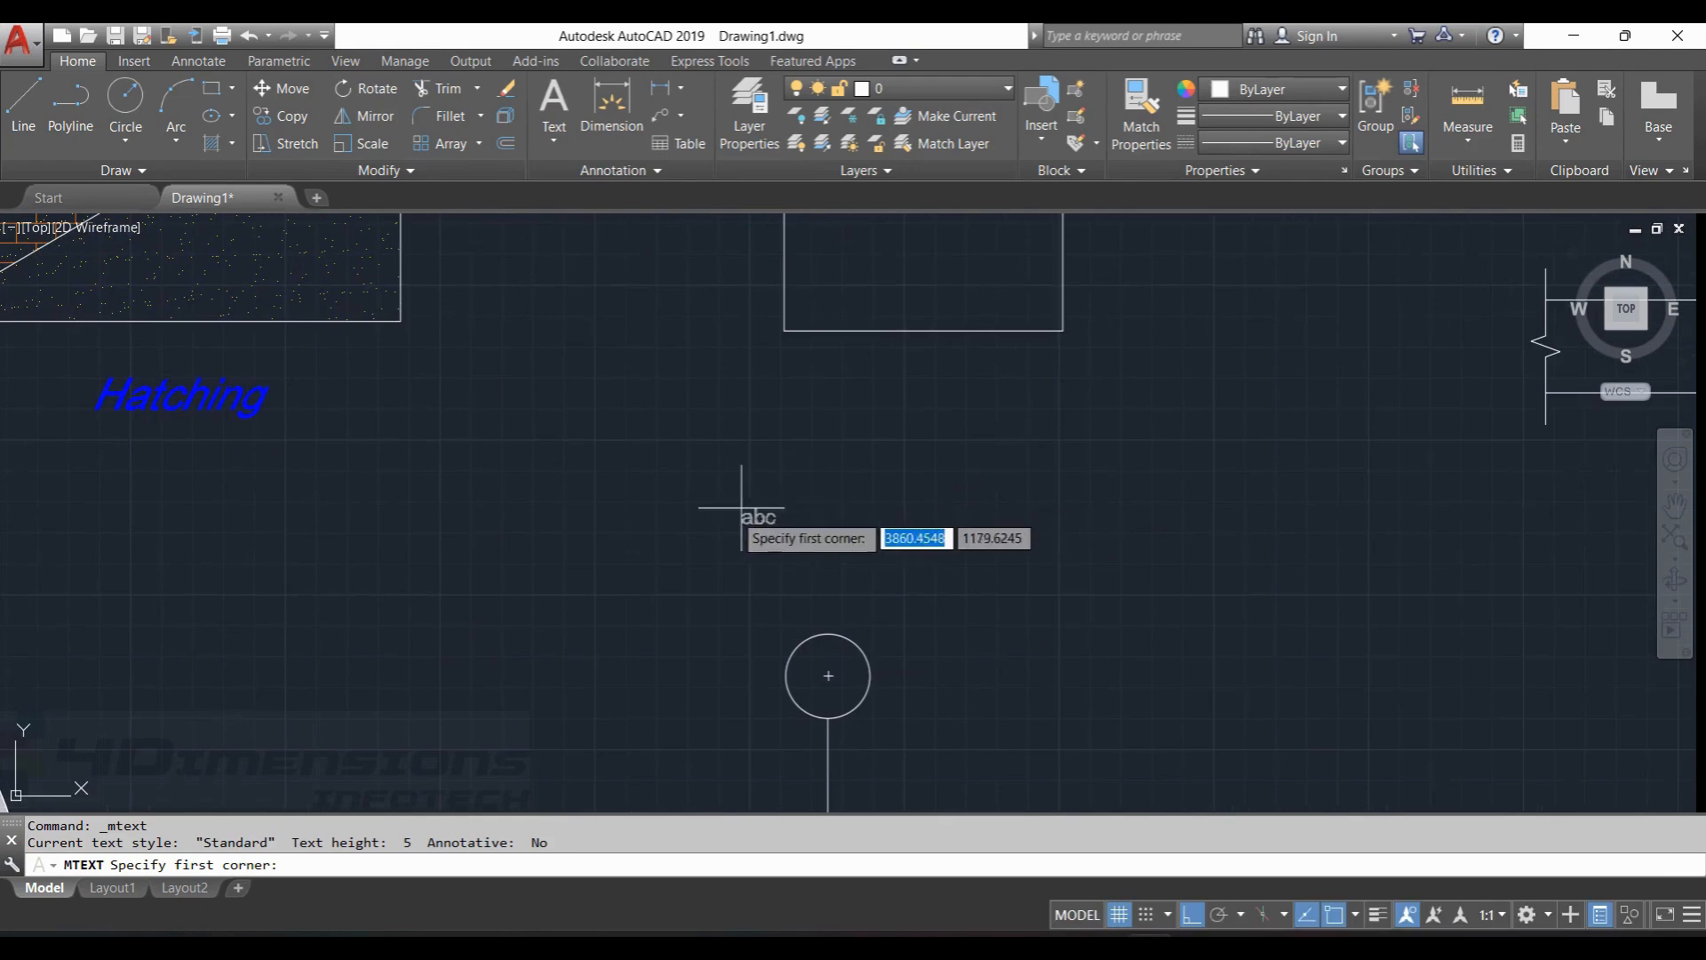
left_click(622, 535)
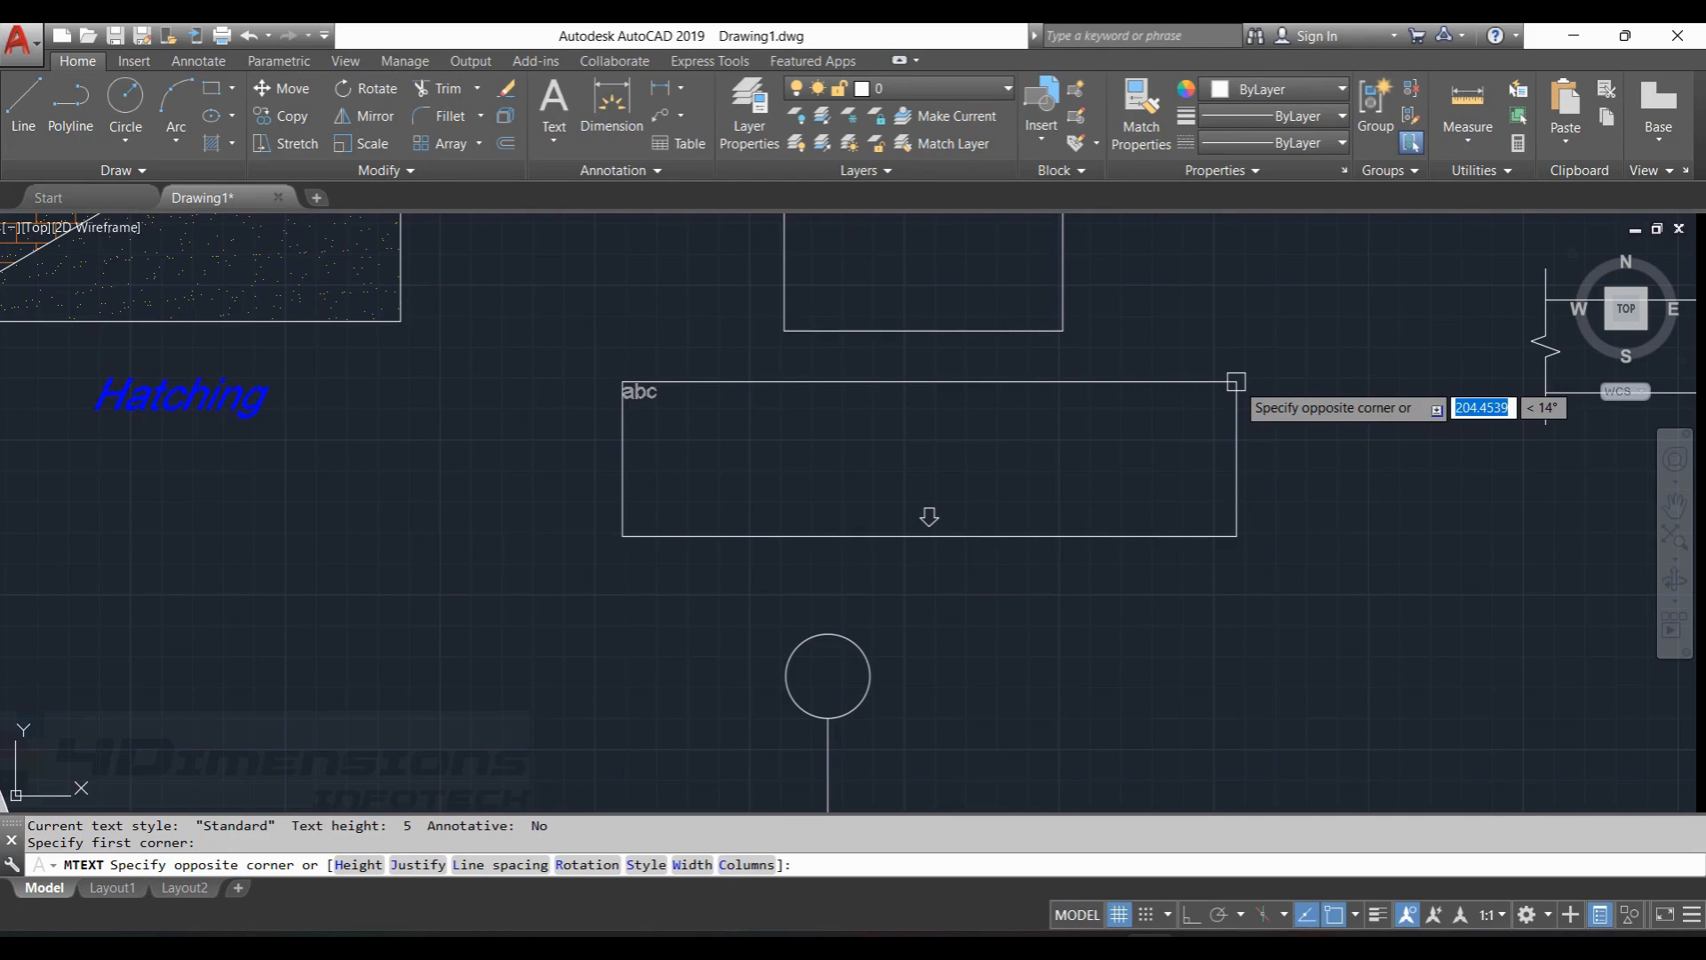
middle_click_drag(1235, 382, 1161, 375)
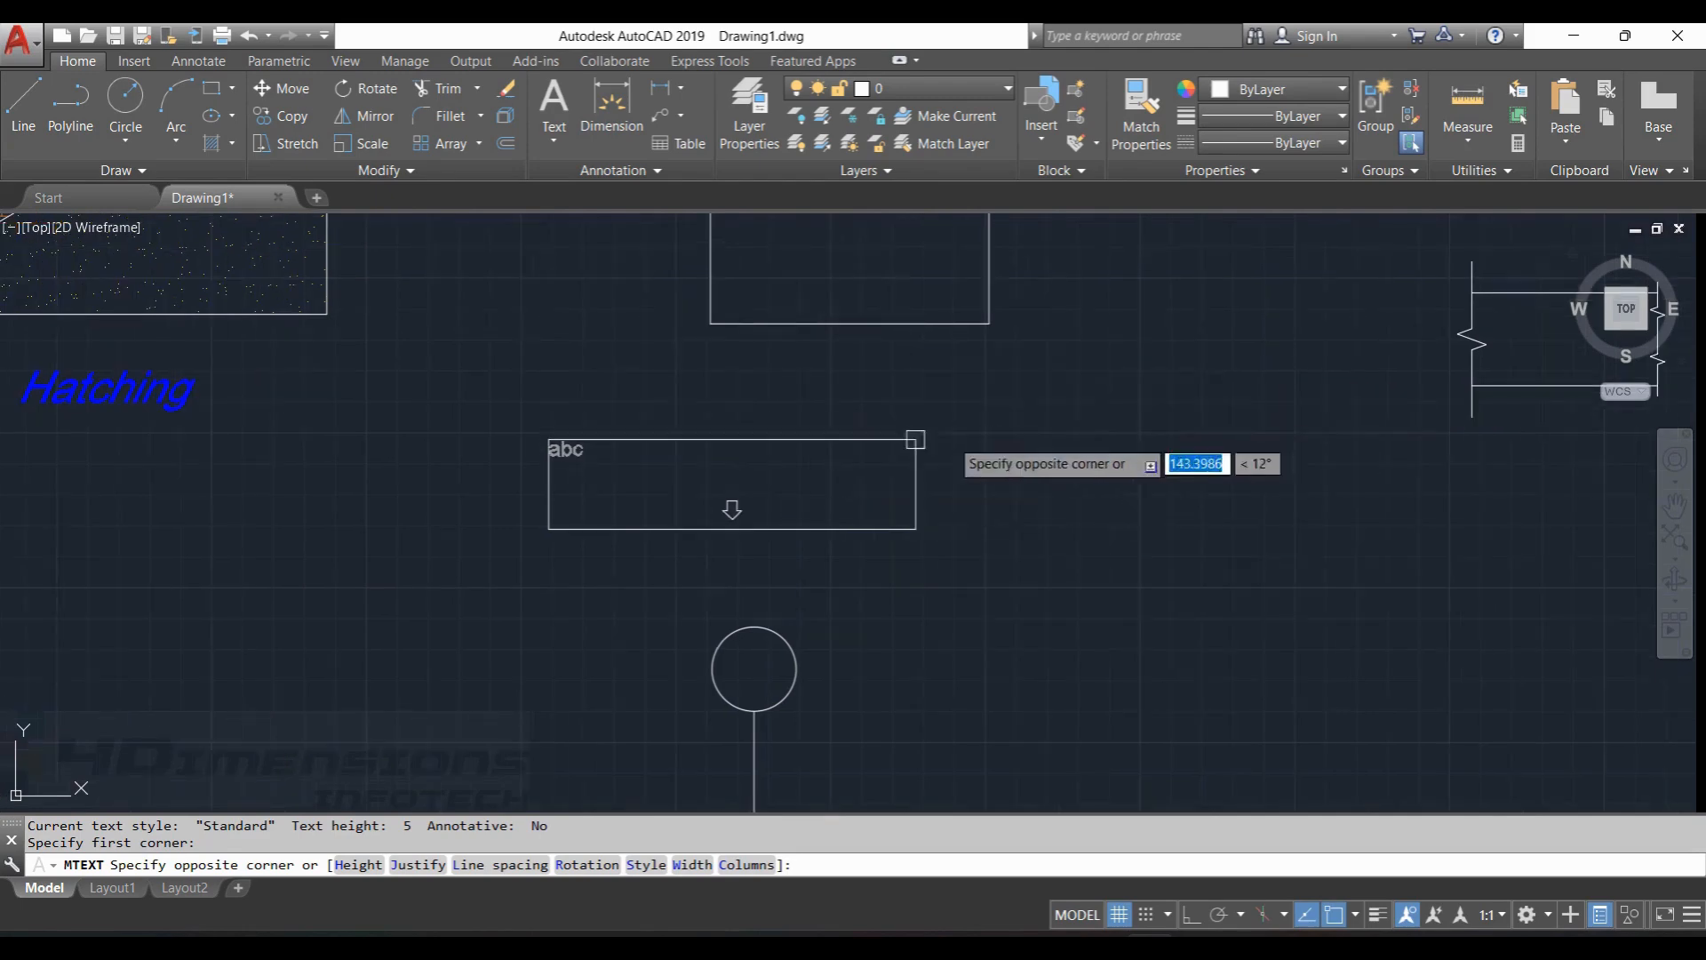
left_click(1308, 379)
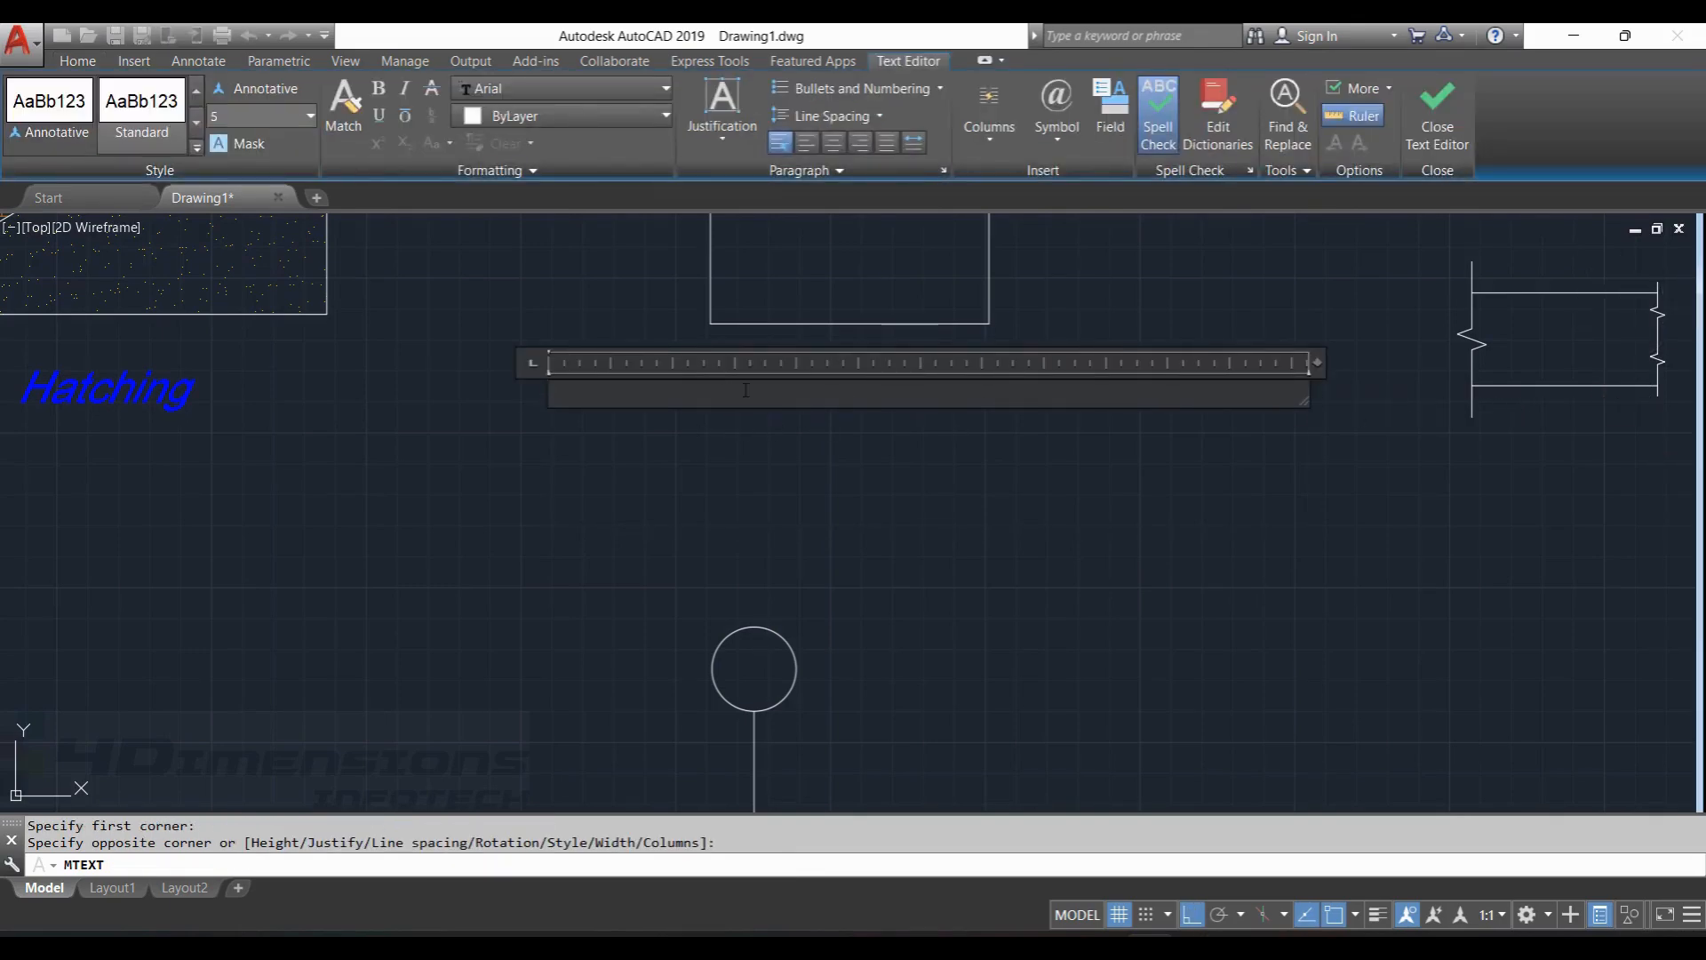
Enter "Hatching and gradients" in the text box and leave the text editor, keeping the default font.
type("Hatching and")
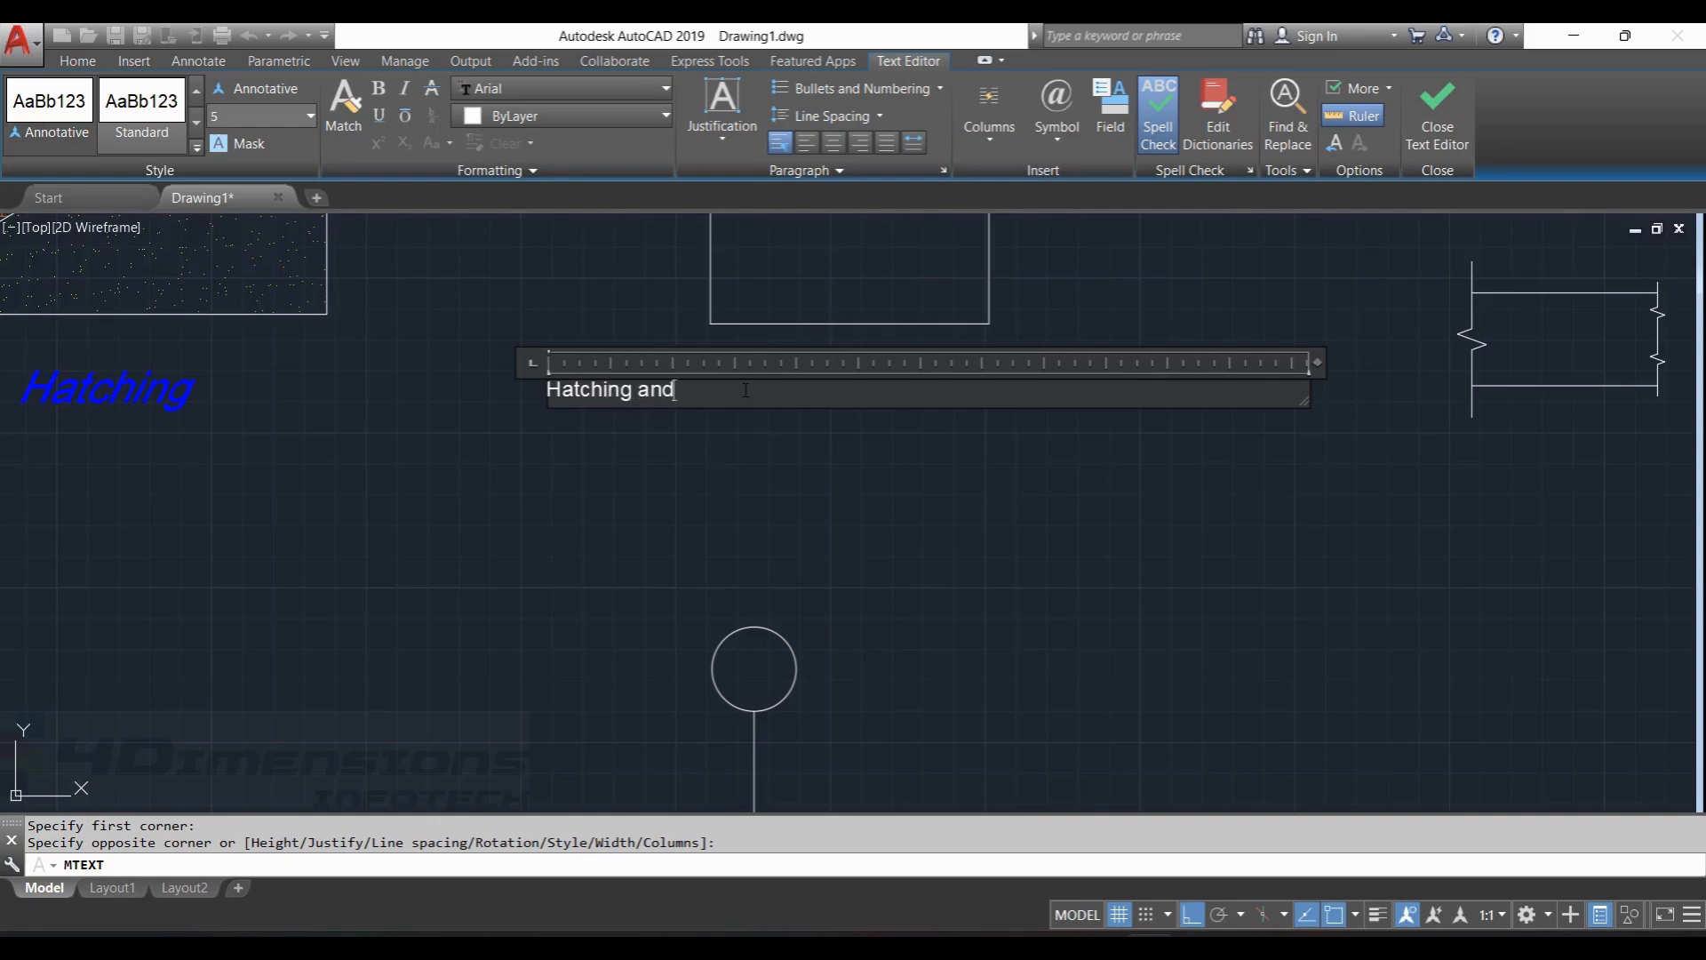
type(" gradients")
scroll(745, 389, "up", 2)
left_click_drag(789, 391, 418, 407)
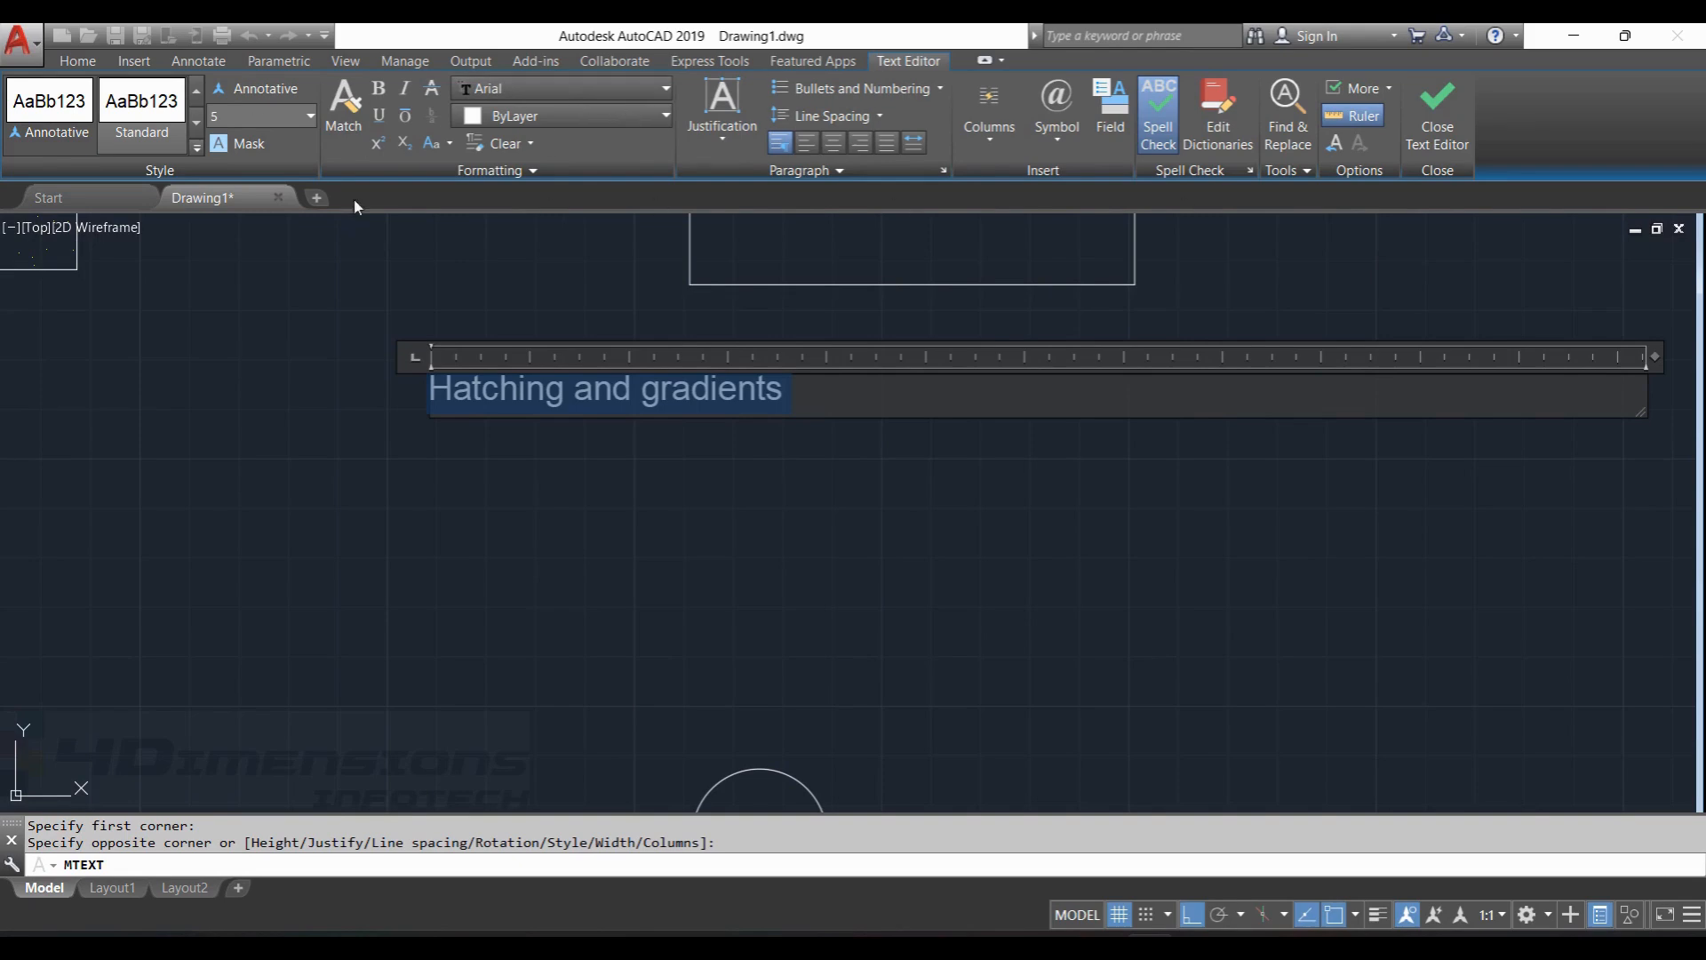
left_click(573, 89)
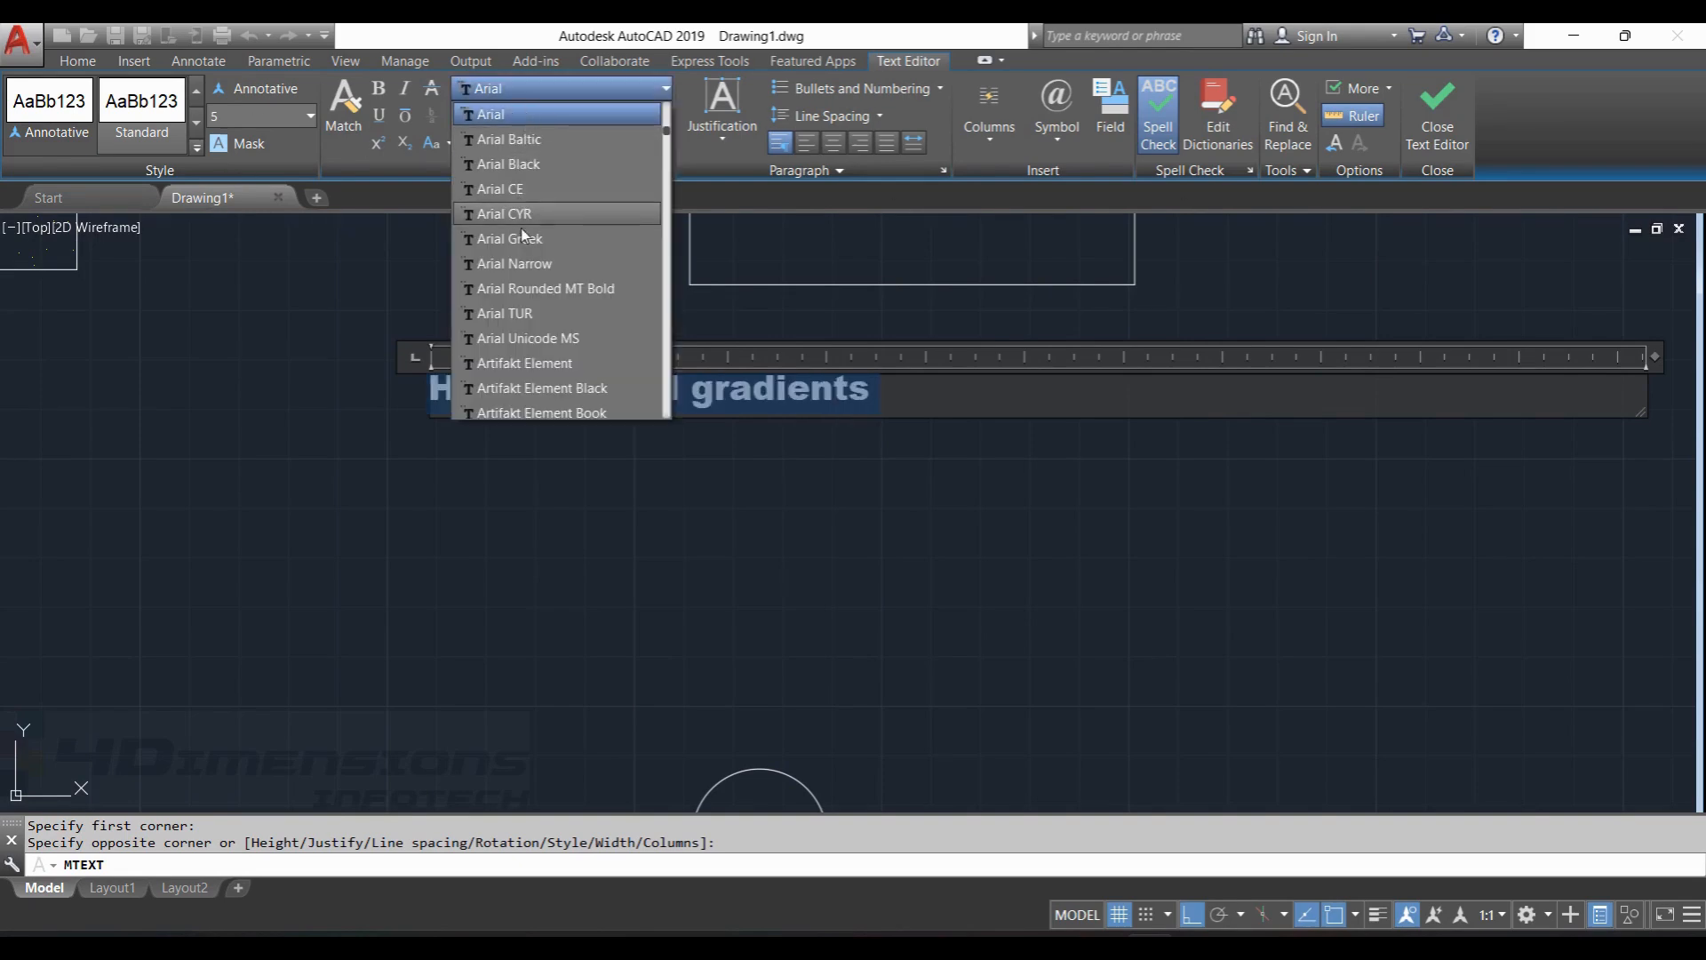
key("Escape")
key("Escape")
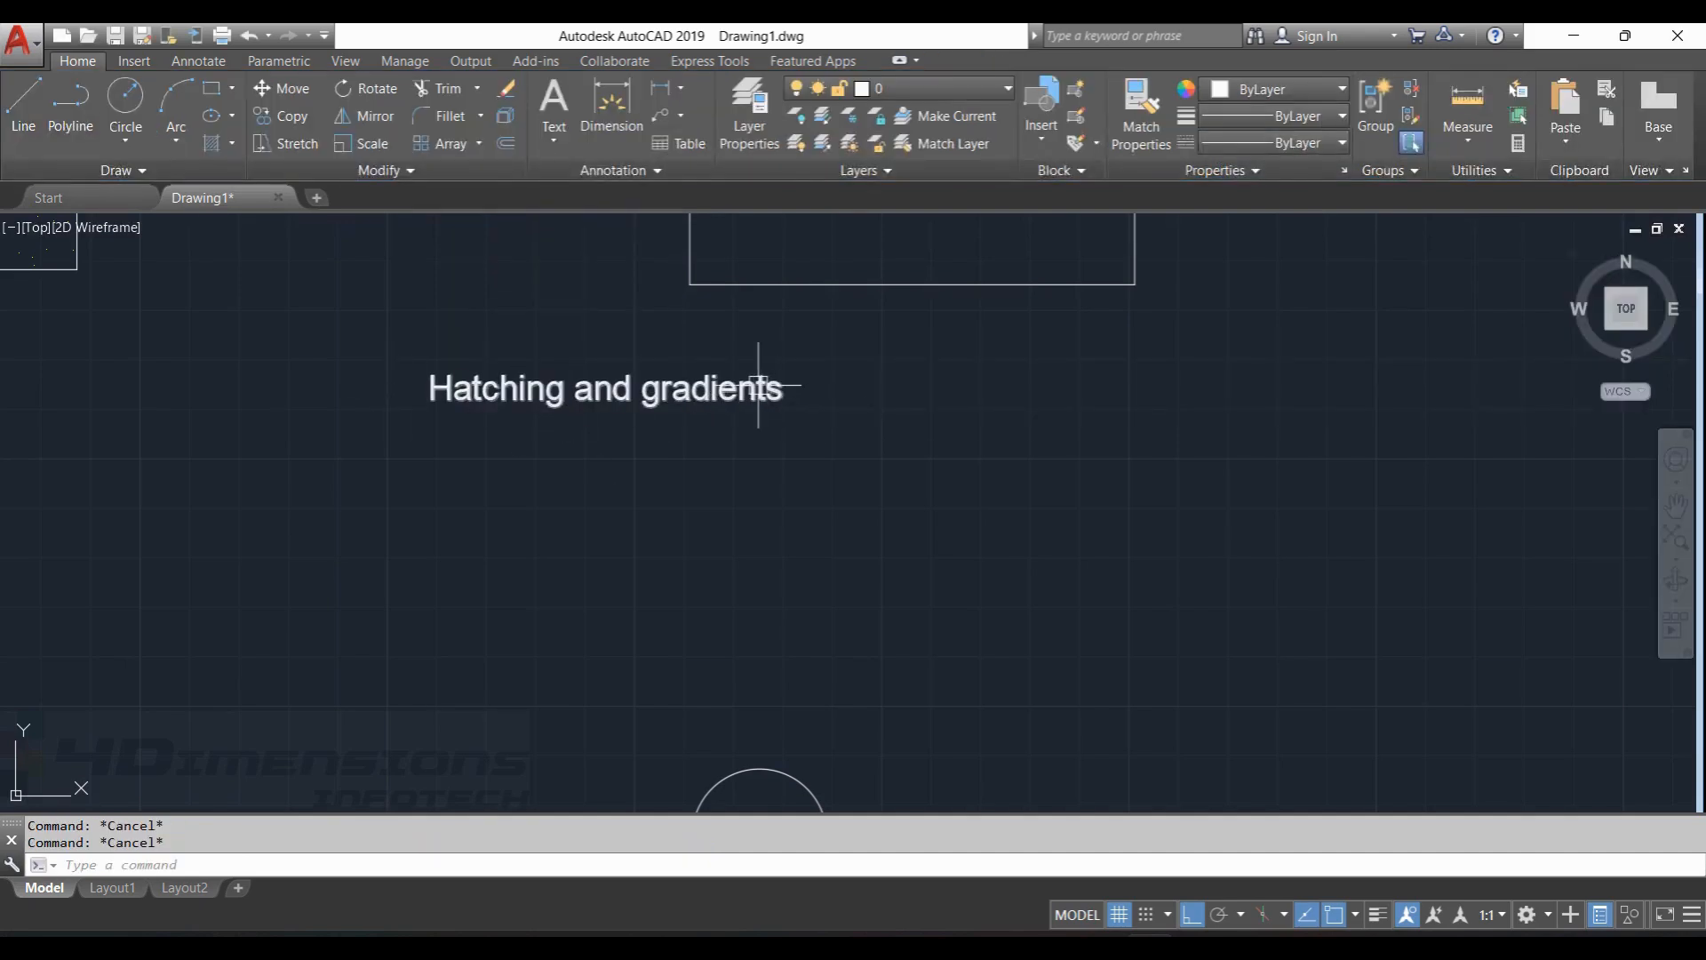
Reopen the "Hatching and gradients" text and set the whole line to the Arial Greek font and the color Green.
mouse_move(758, 385)
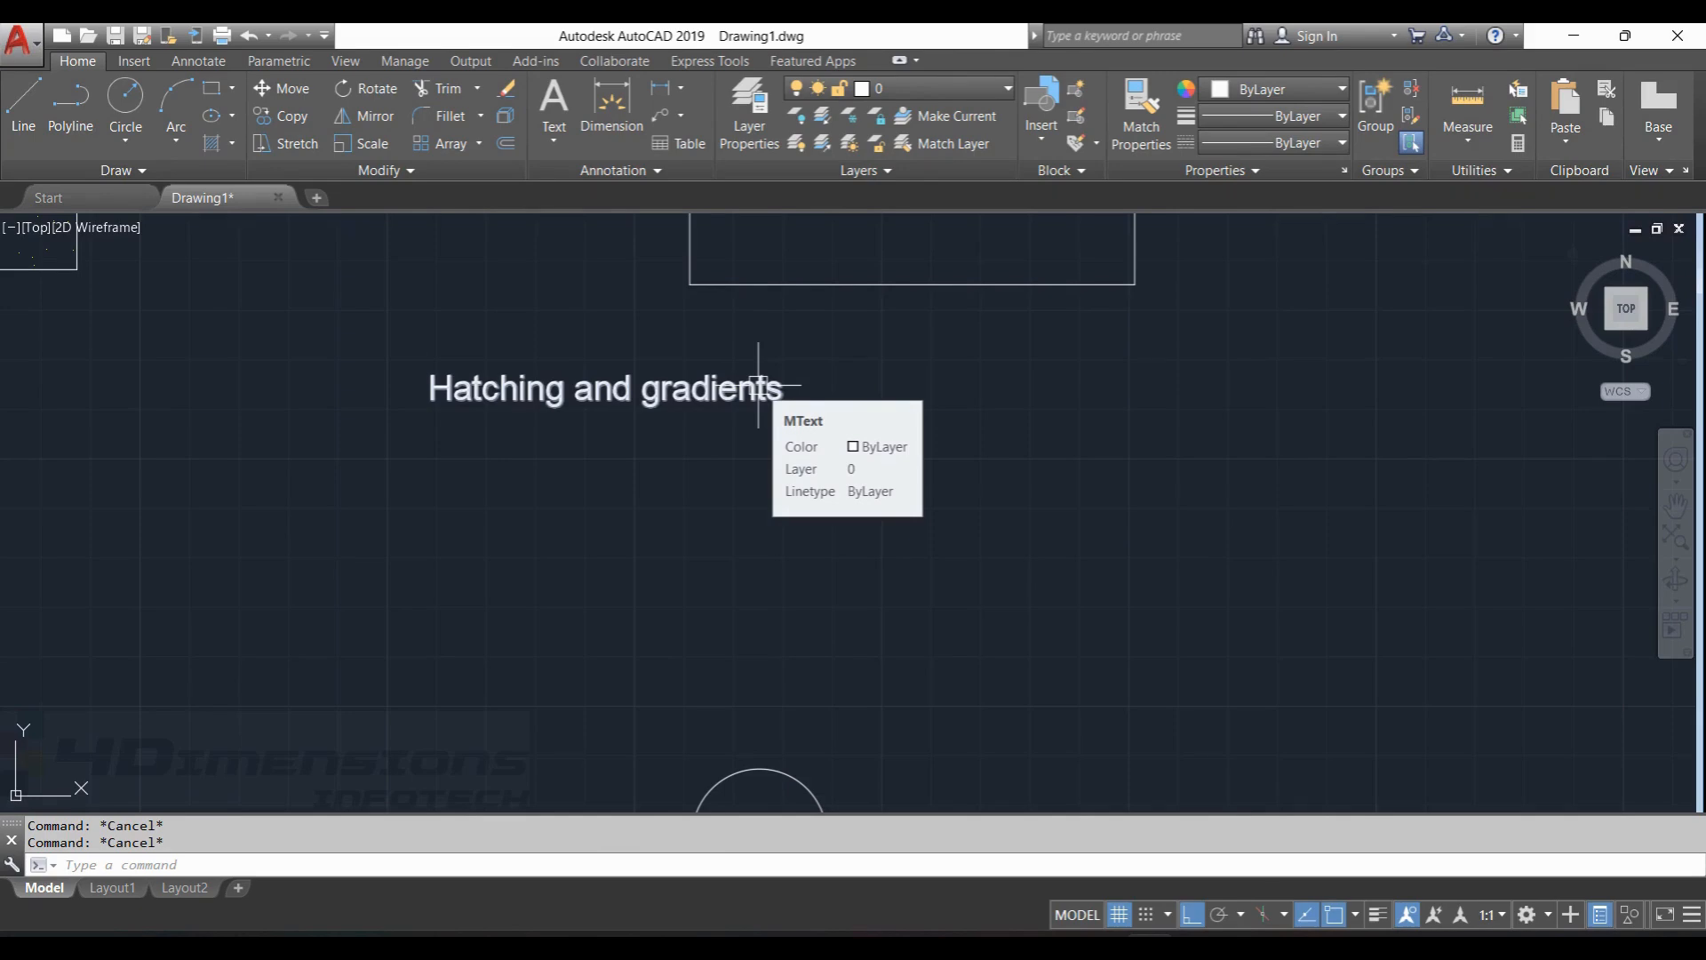
double_click(812, 394)
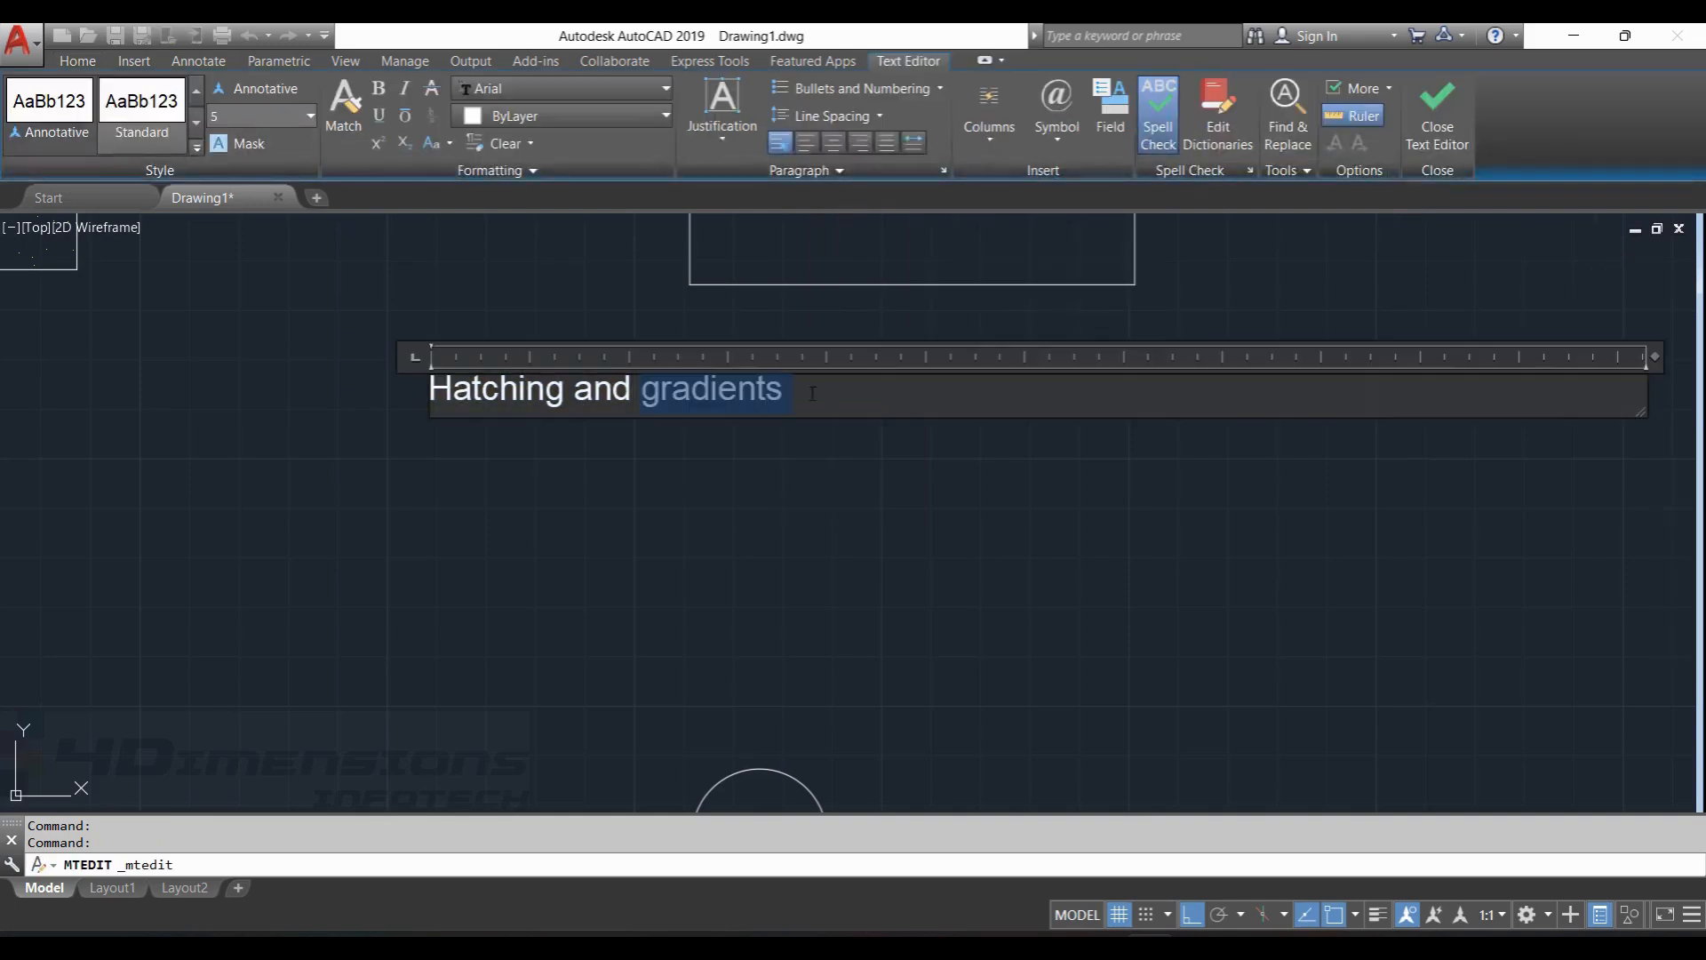
key("ctrl+shift+Left")
key("ctrl+shift+Left")
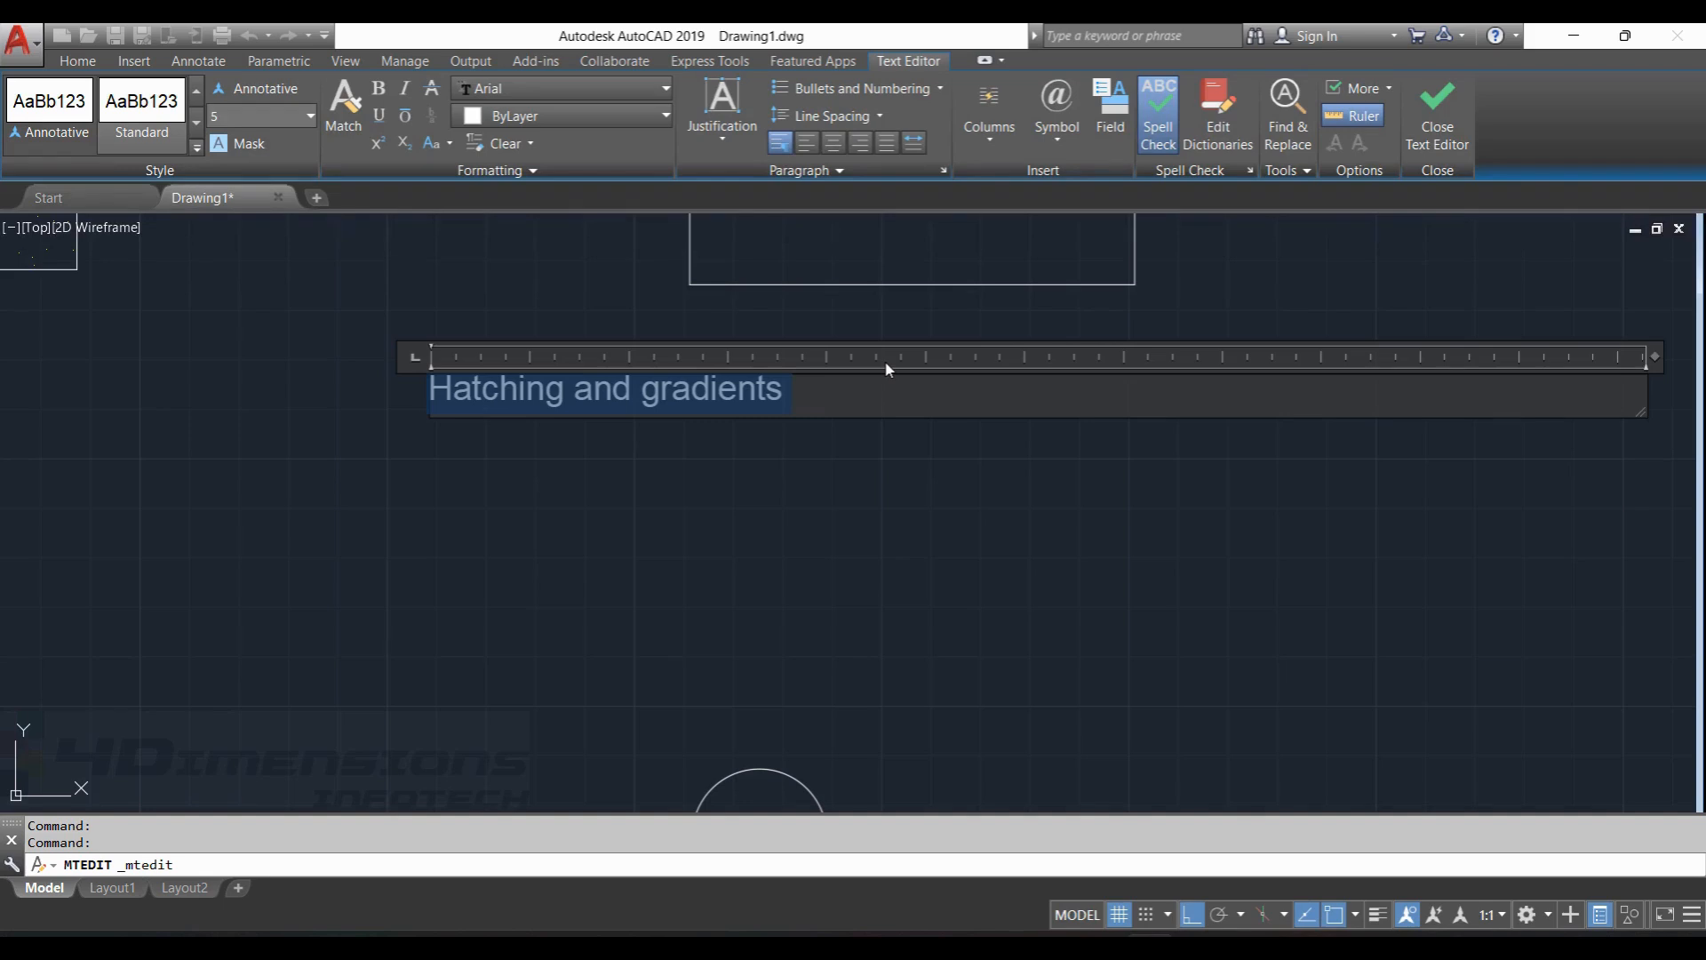
scroll(591, 89, "down", 3)
left_click(597, 116)
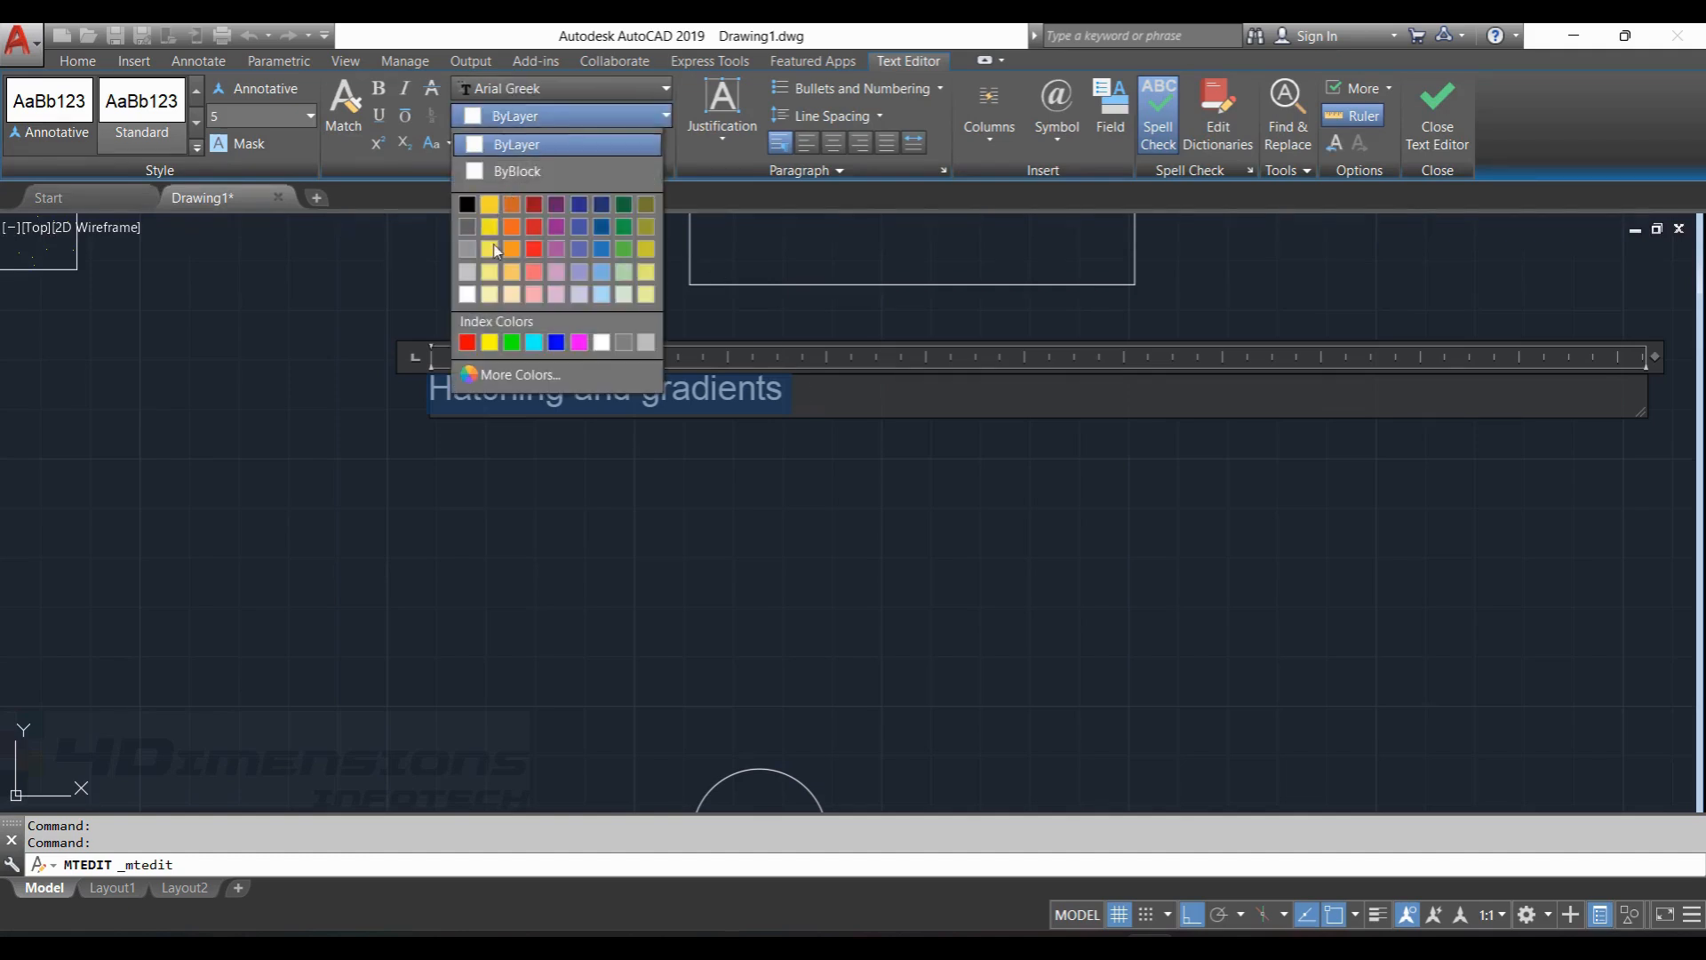
left_click(511, 342)
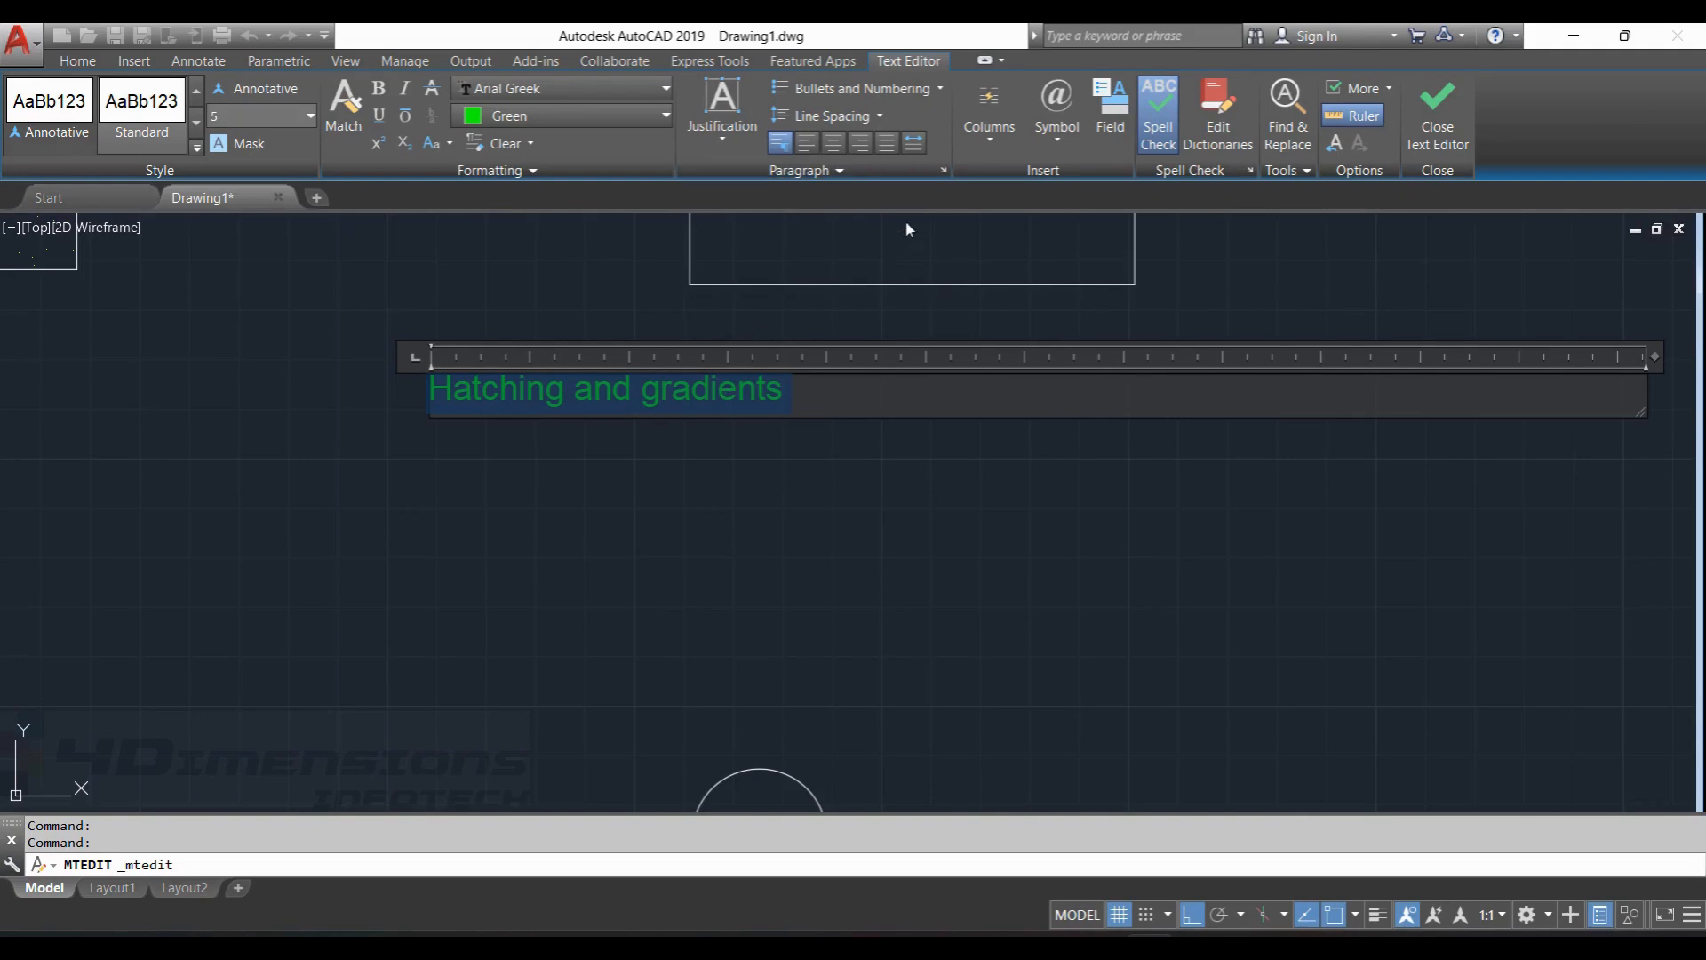
Try center, right, left and distributed paragraph alignment on the "Hatching and gradients" line and settle on center.
left_click(833, 142)
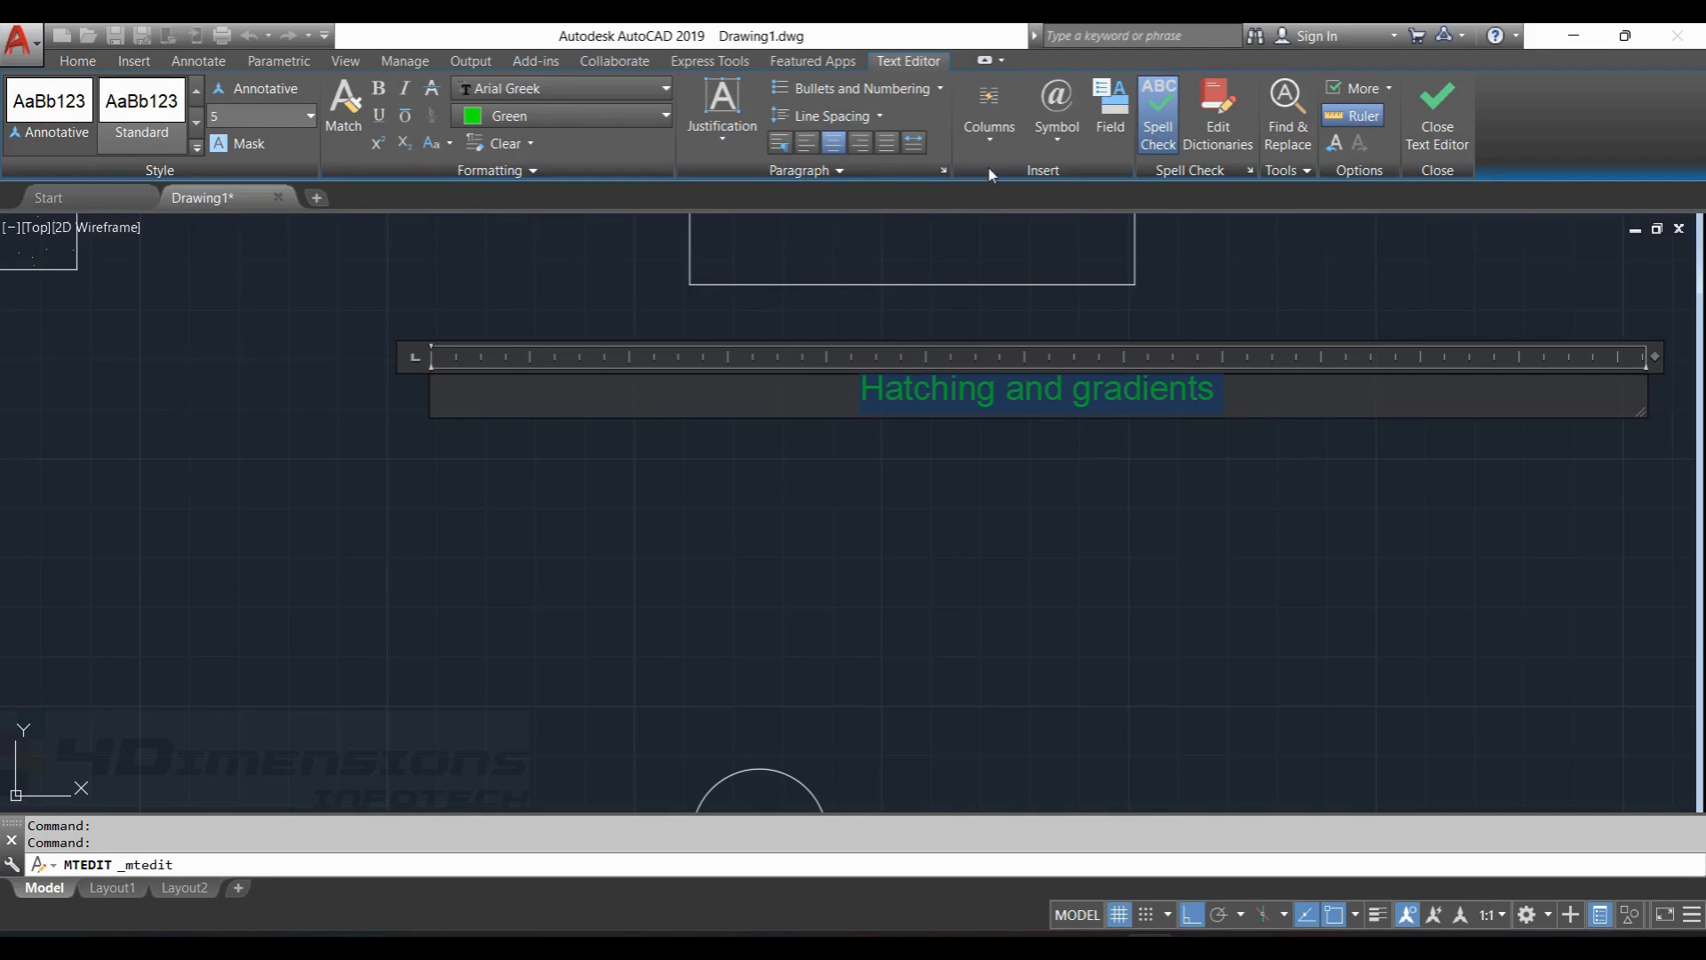
left_click(862, 144)
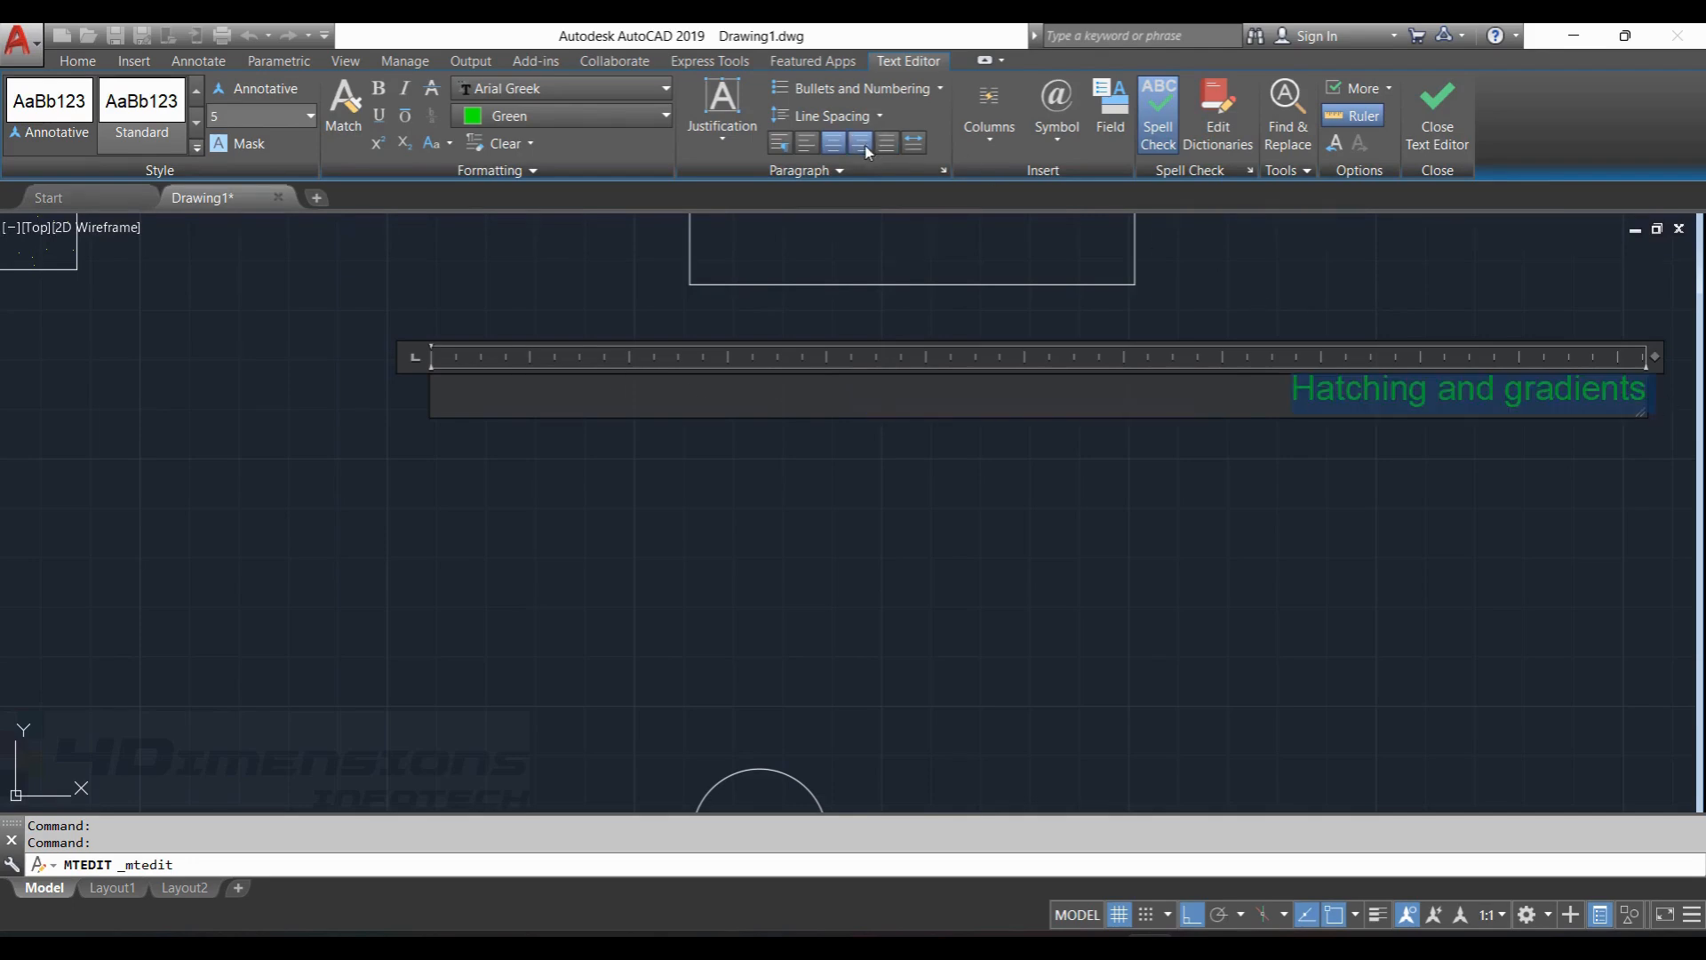
left_click(806, 146)
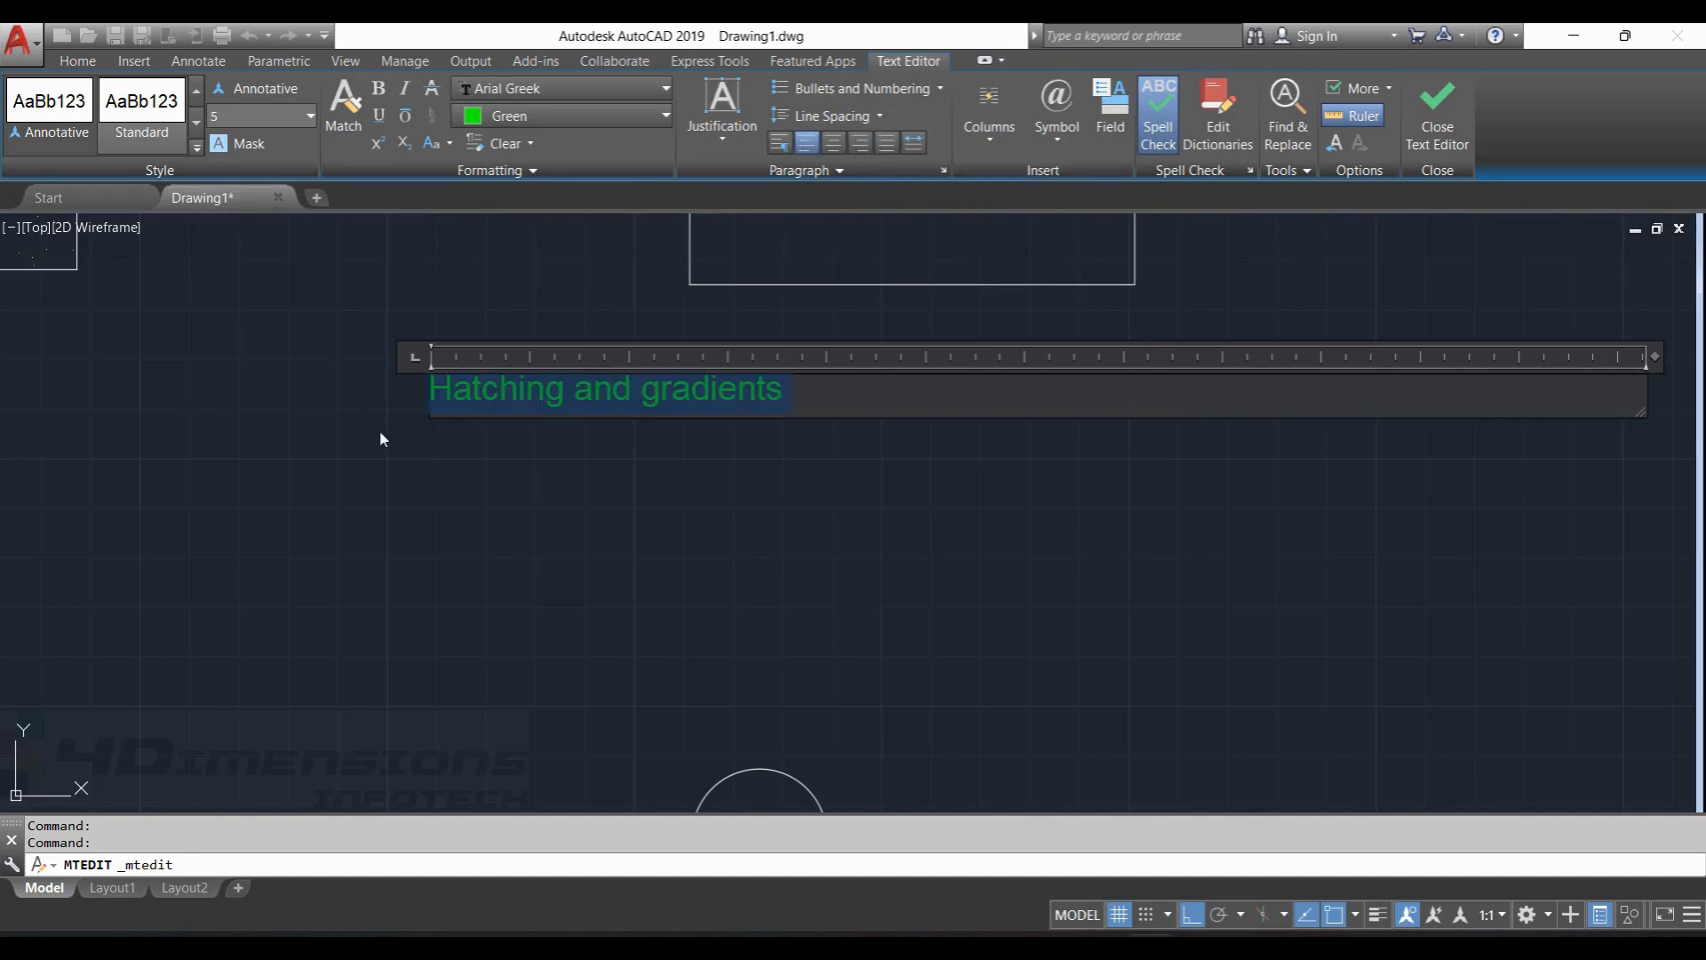
left_click(915, 143)
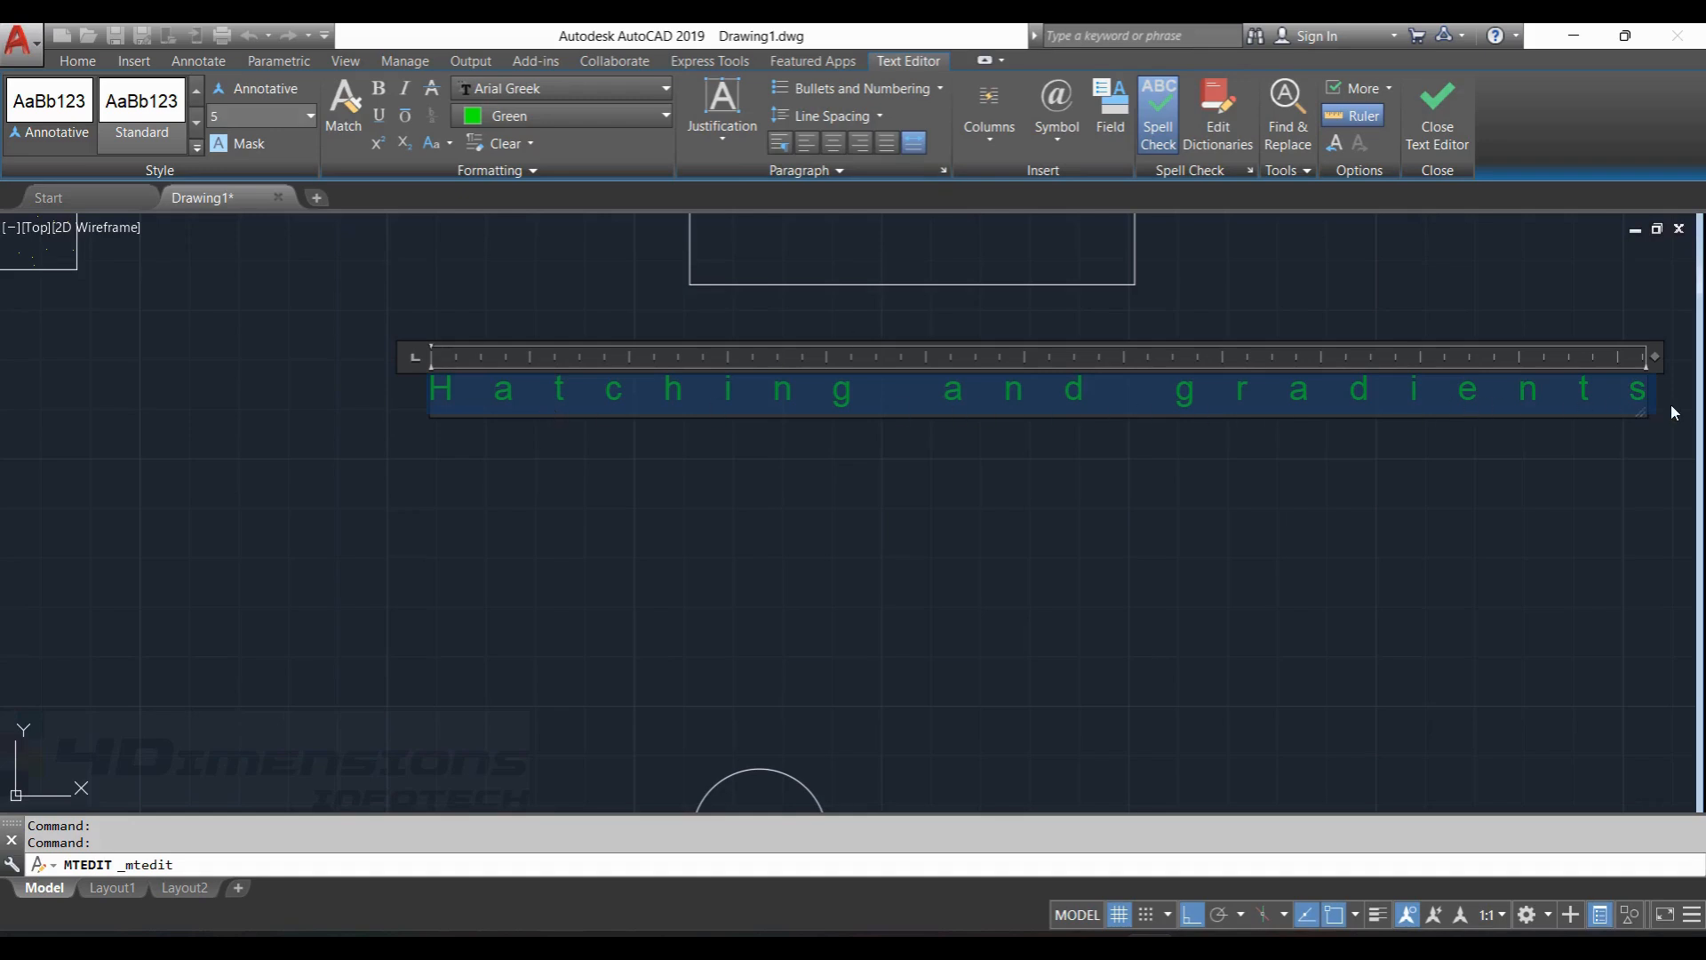
left_click(836, 149)
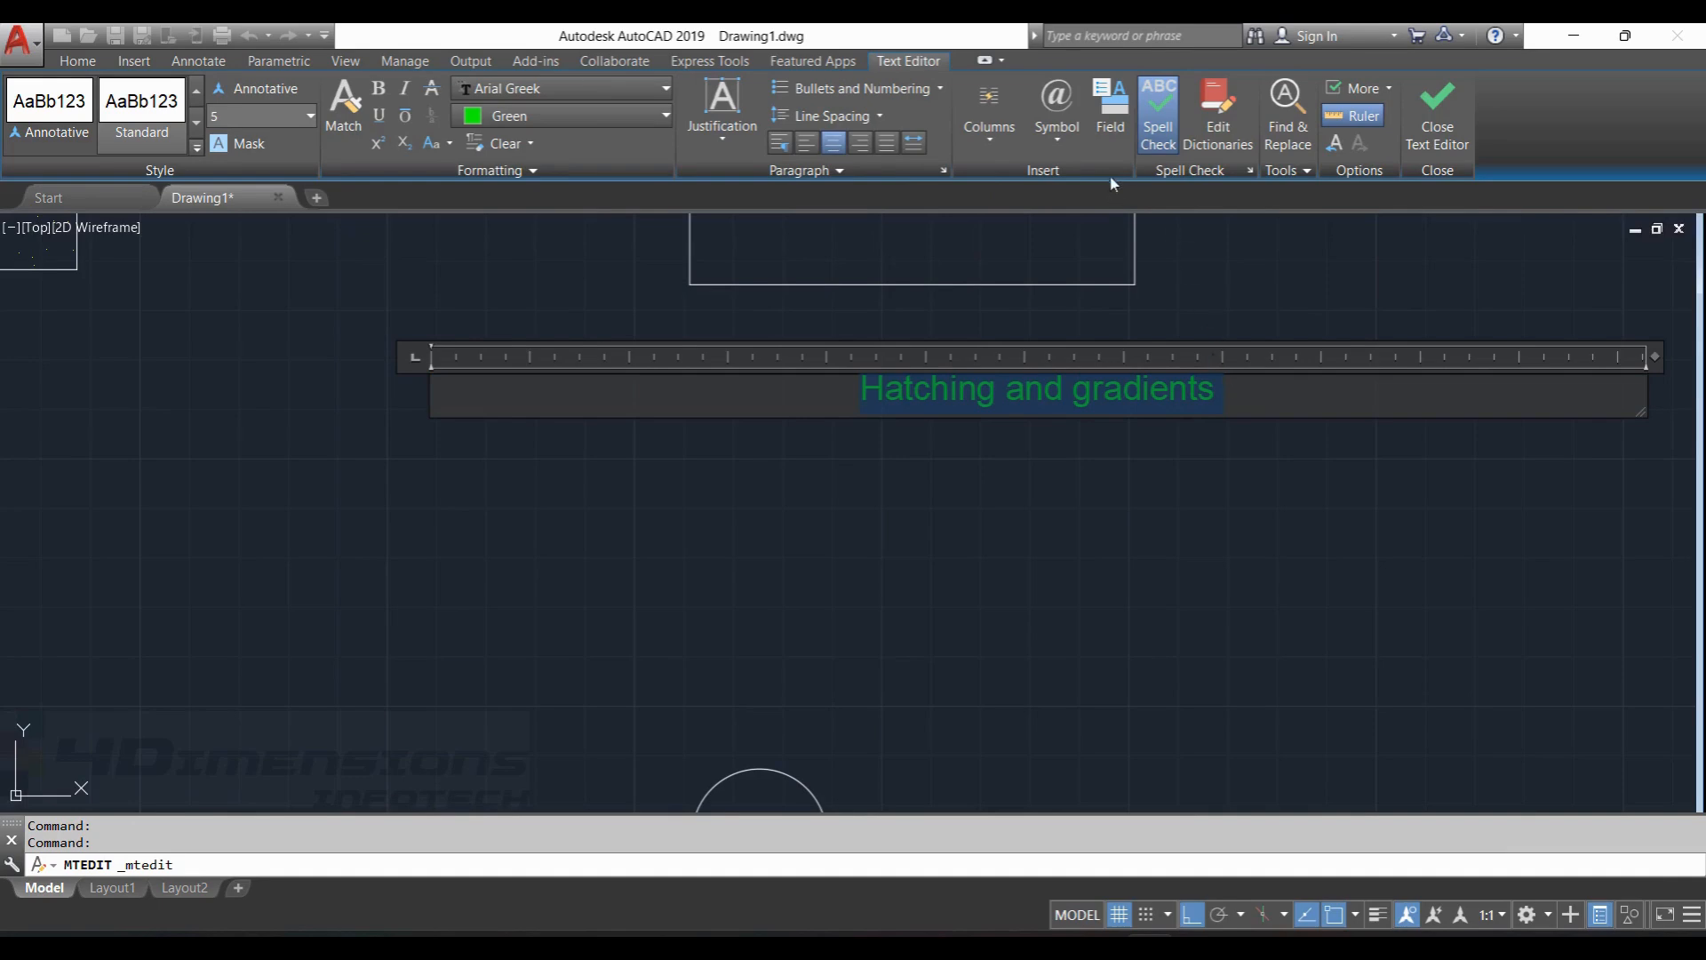
Insert the Degrees, Plus/Minus and Diameter symbols at the end of the "Hatching and gradients" line.
left_click(1224, 397)
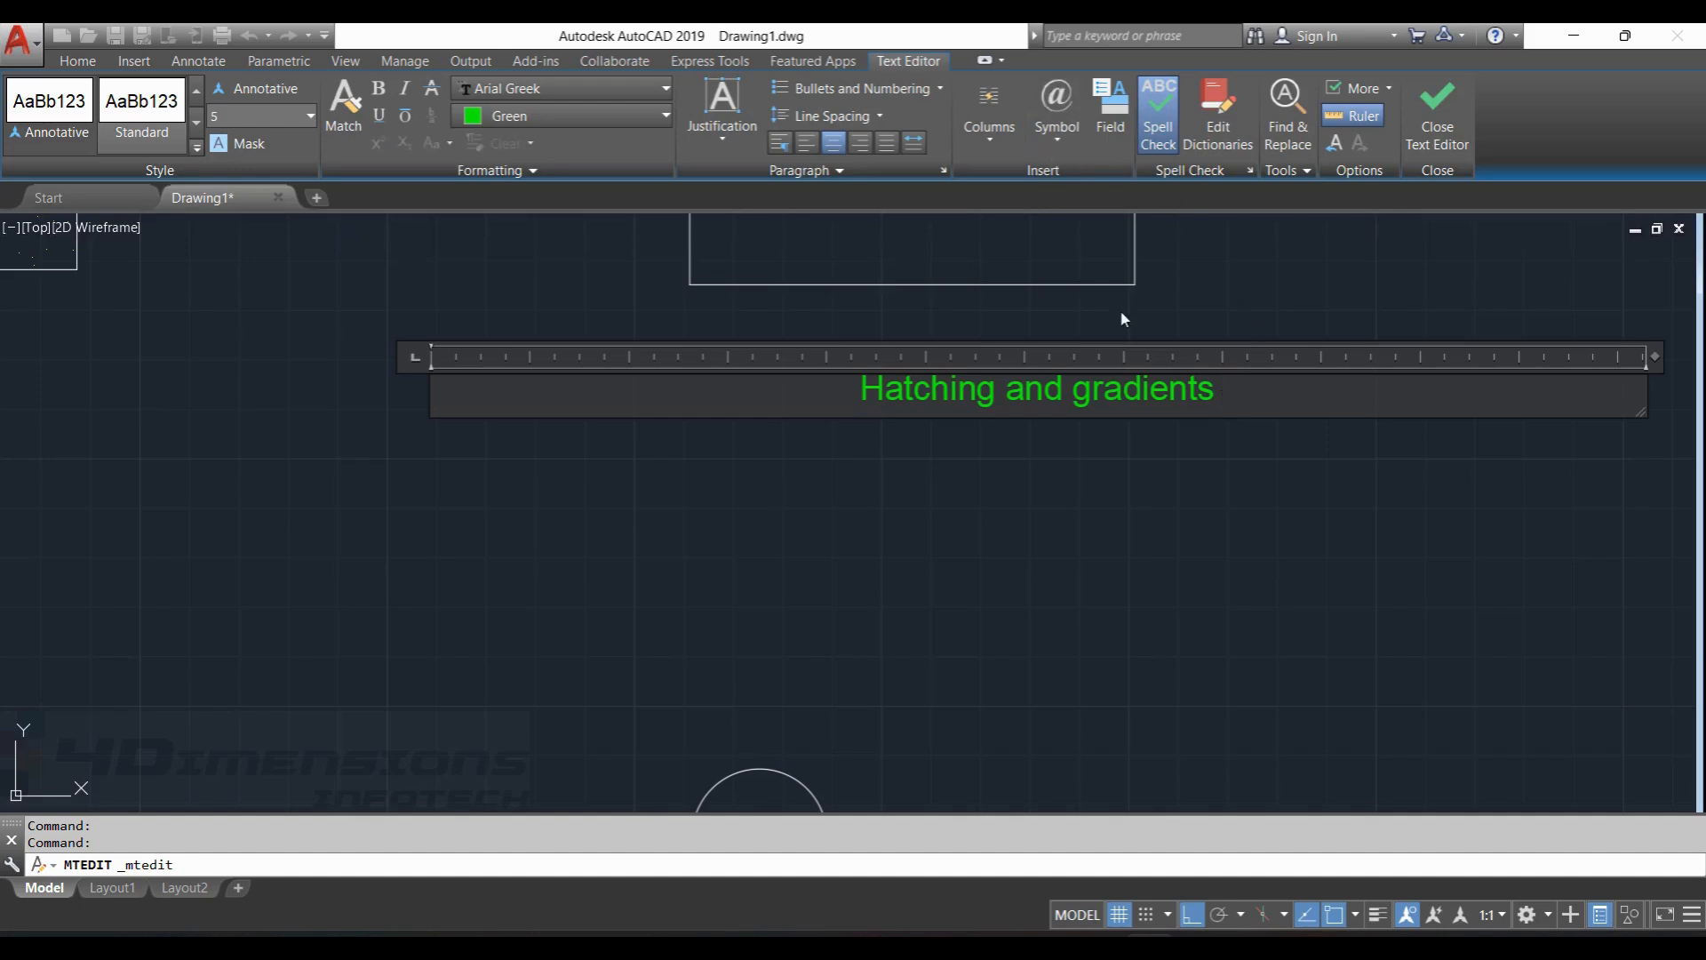
left_click(1057, 133)
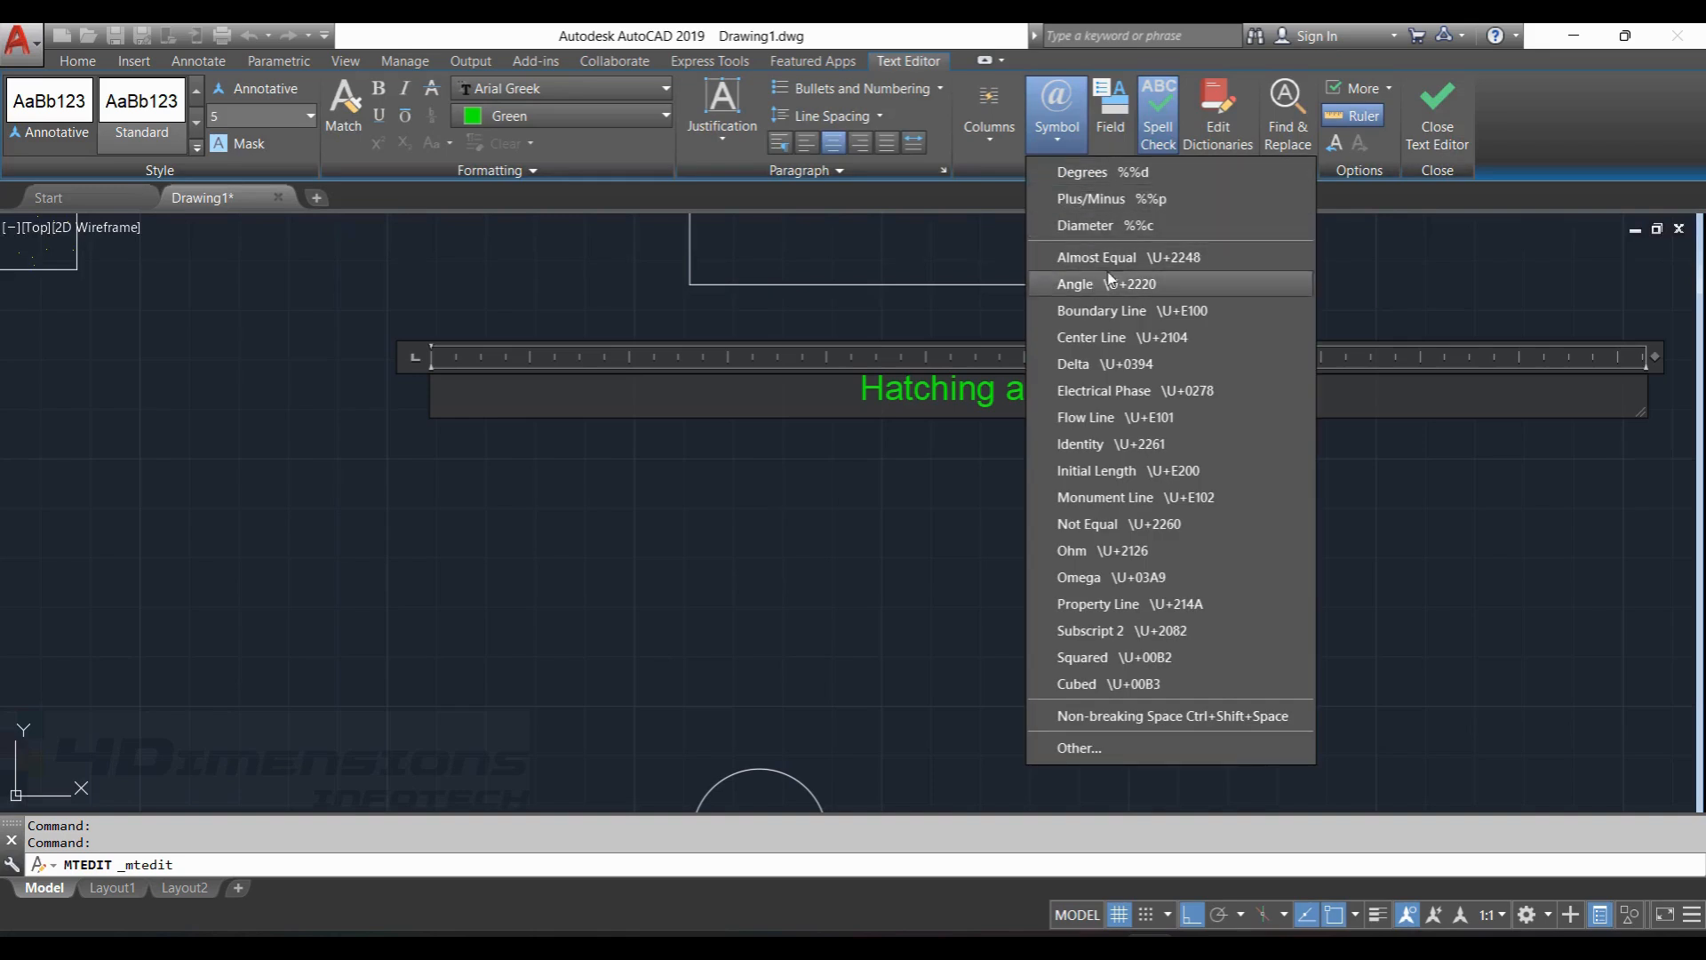
left_click(1086, 173)
left_click(1056, 134)
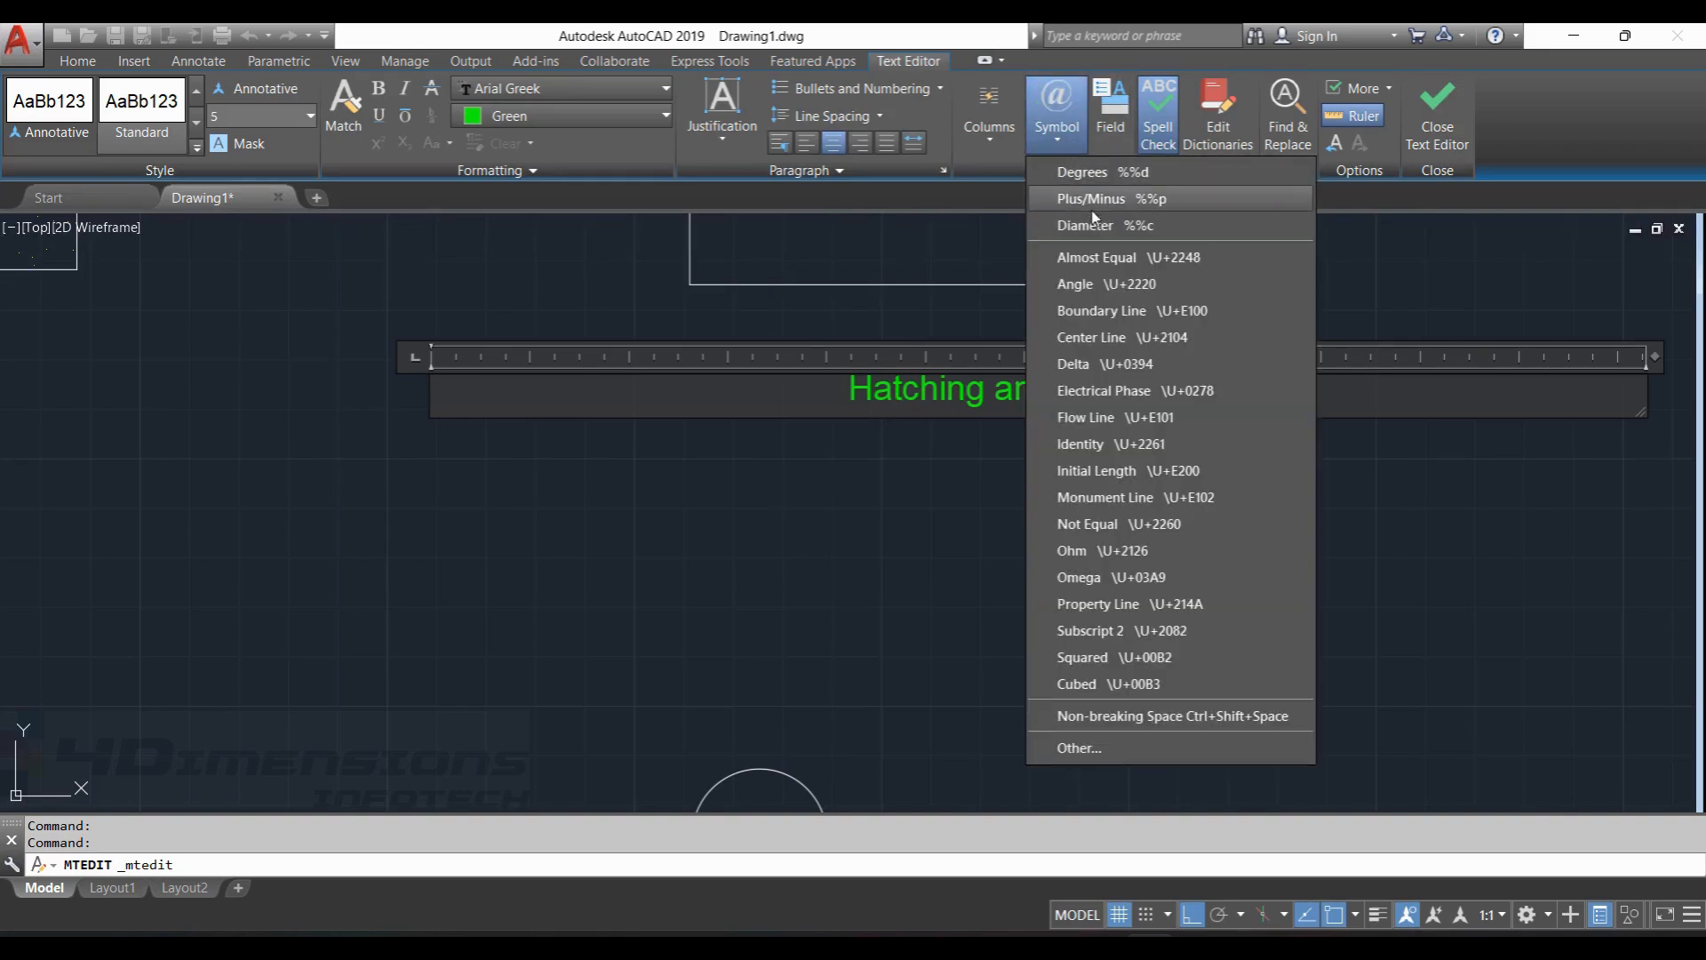
left_click(1088, 201)
left_click(1075, 147)
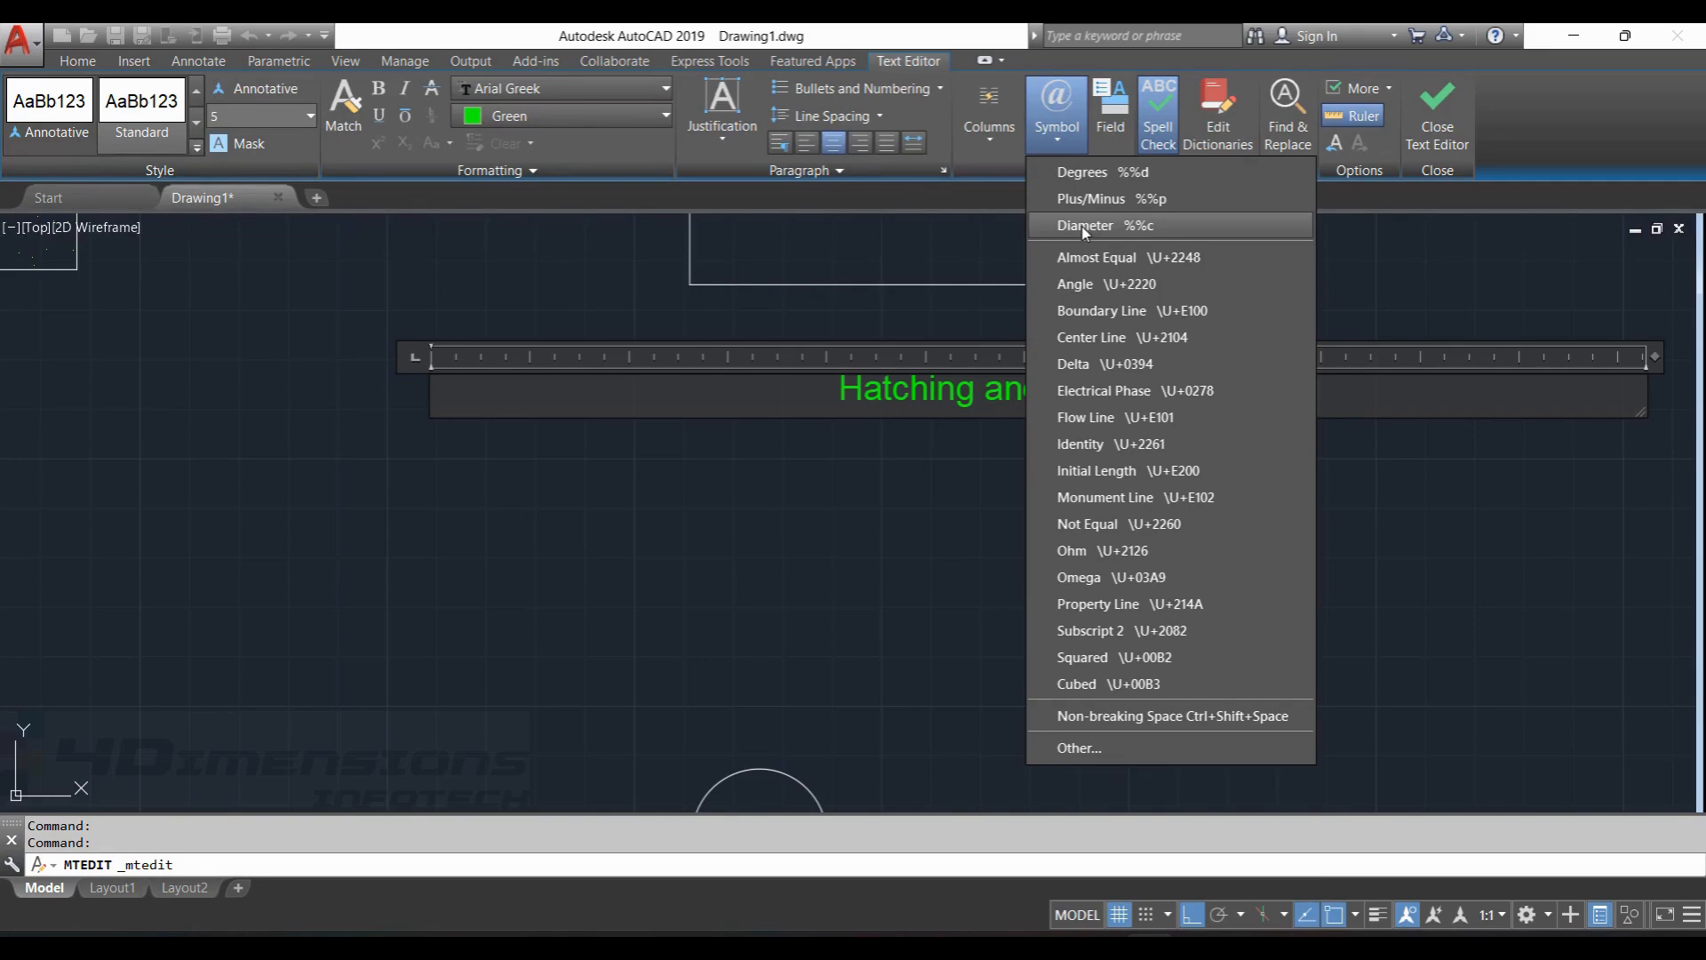
left_click(1078, 224)
Copy the parallelogram symbol of the GDT font from the Character Map and paste it after the diameter symbol.
left_click(1057, 132)
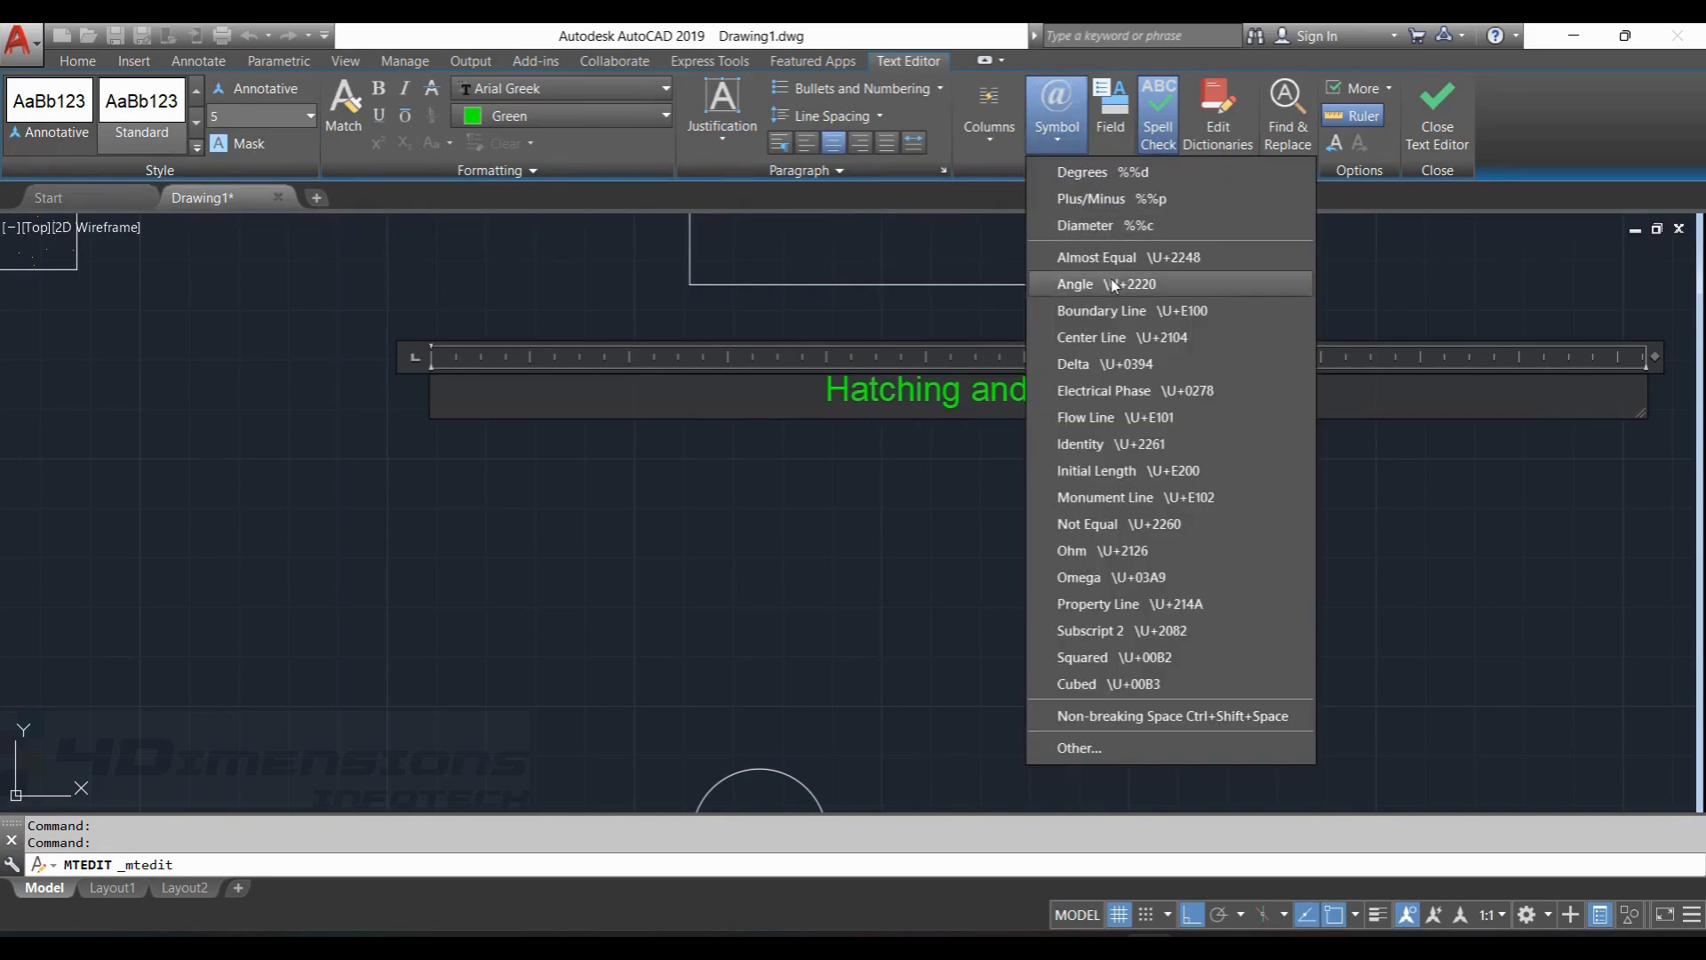
left_click(1079, 749)
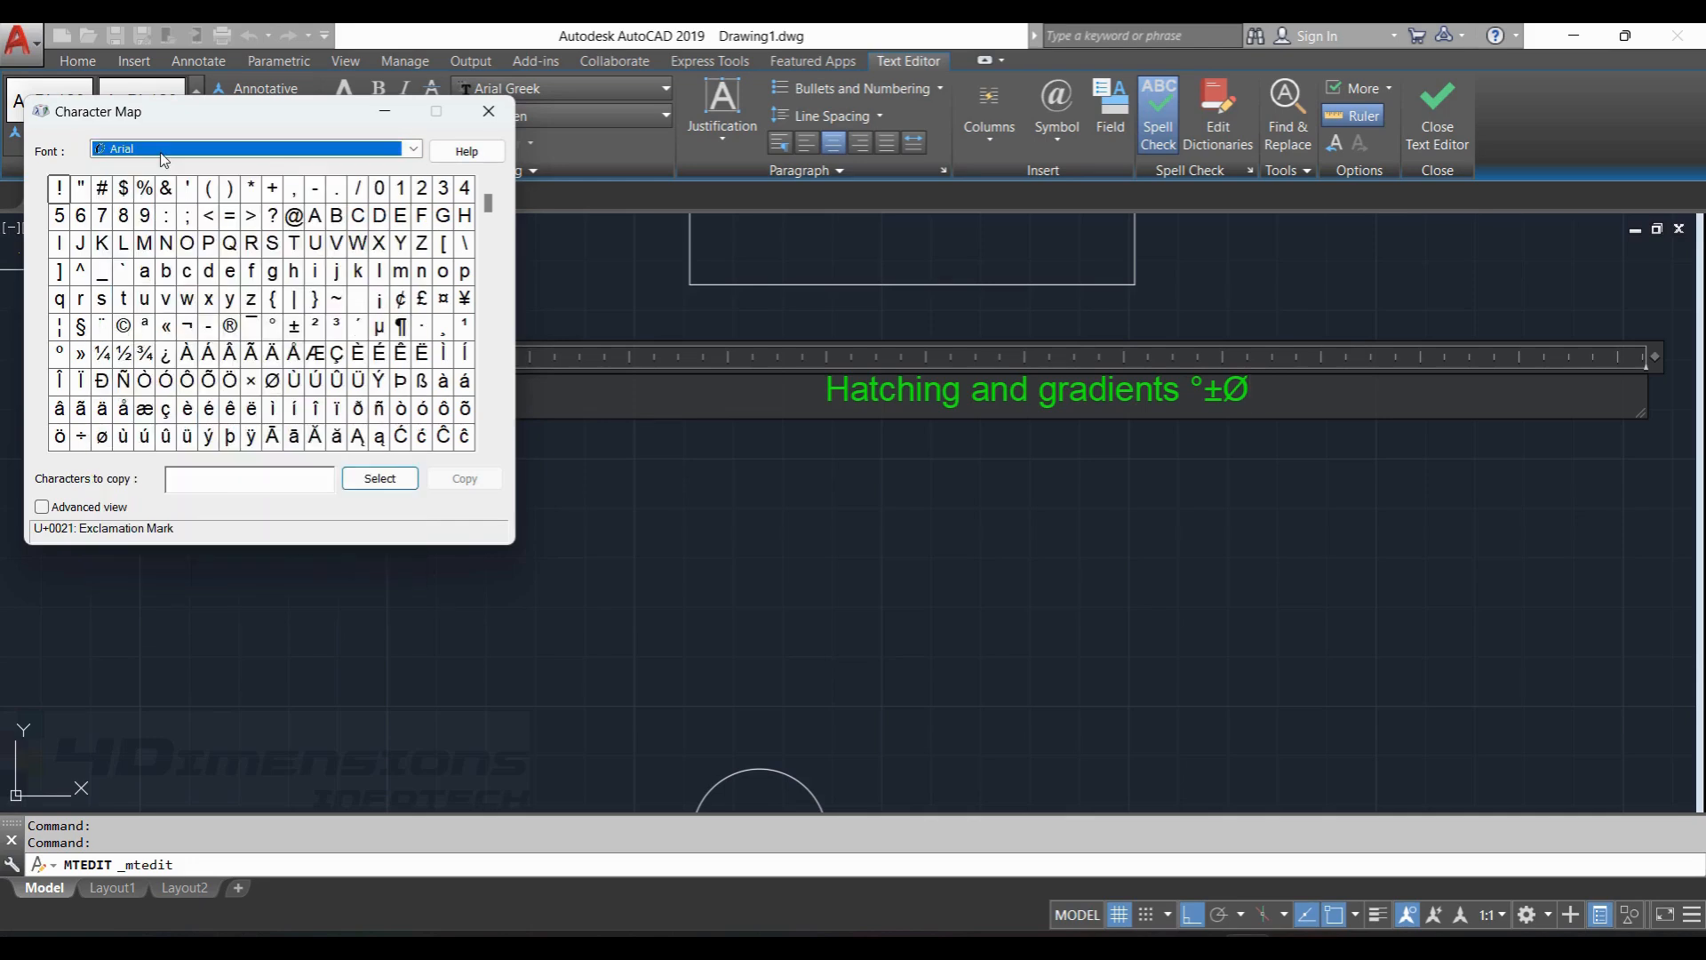
type("gd")
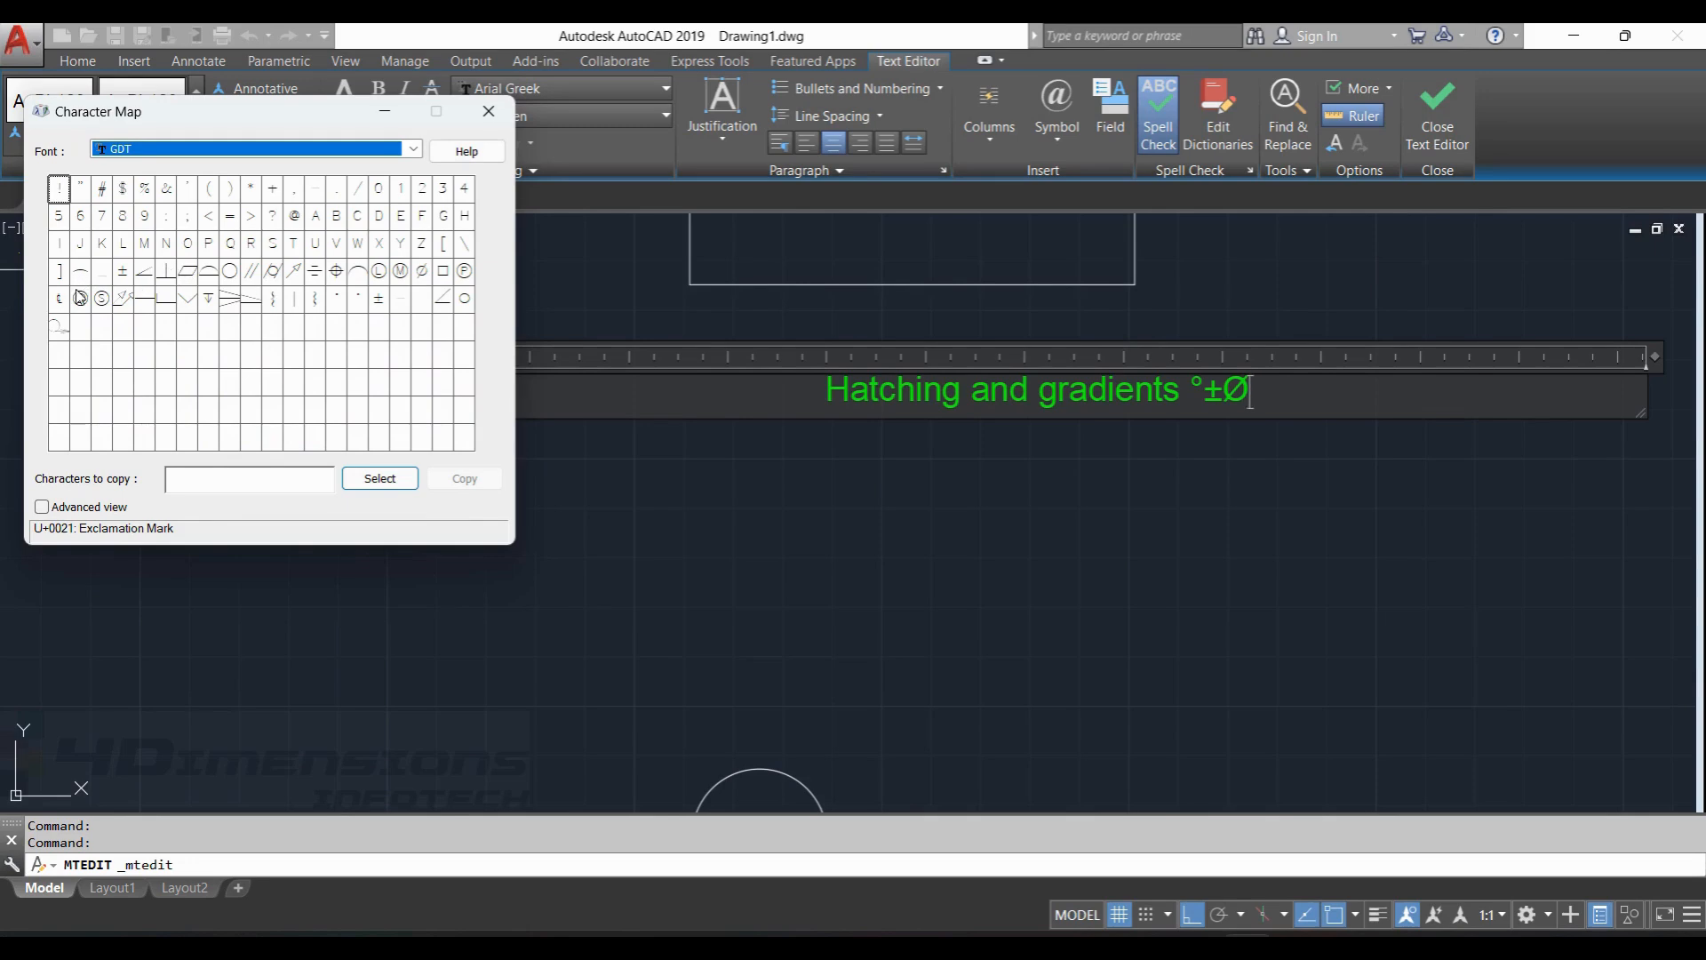
left_click(272, 270)
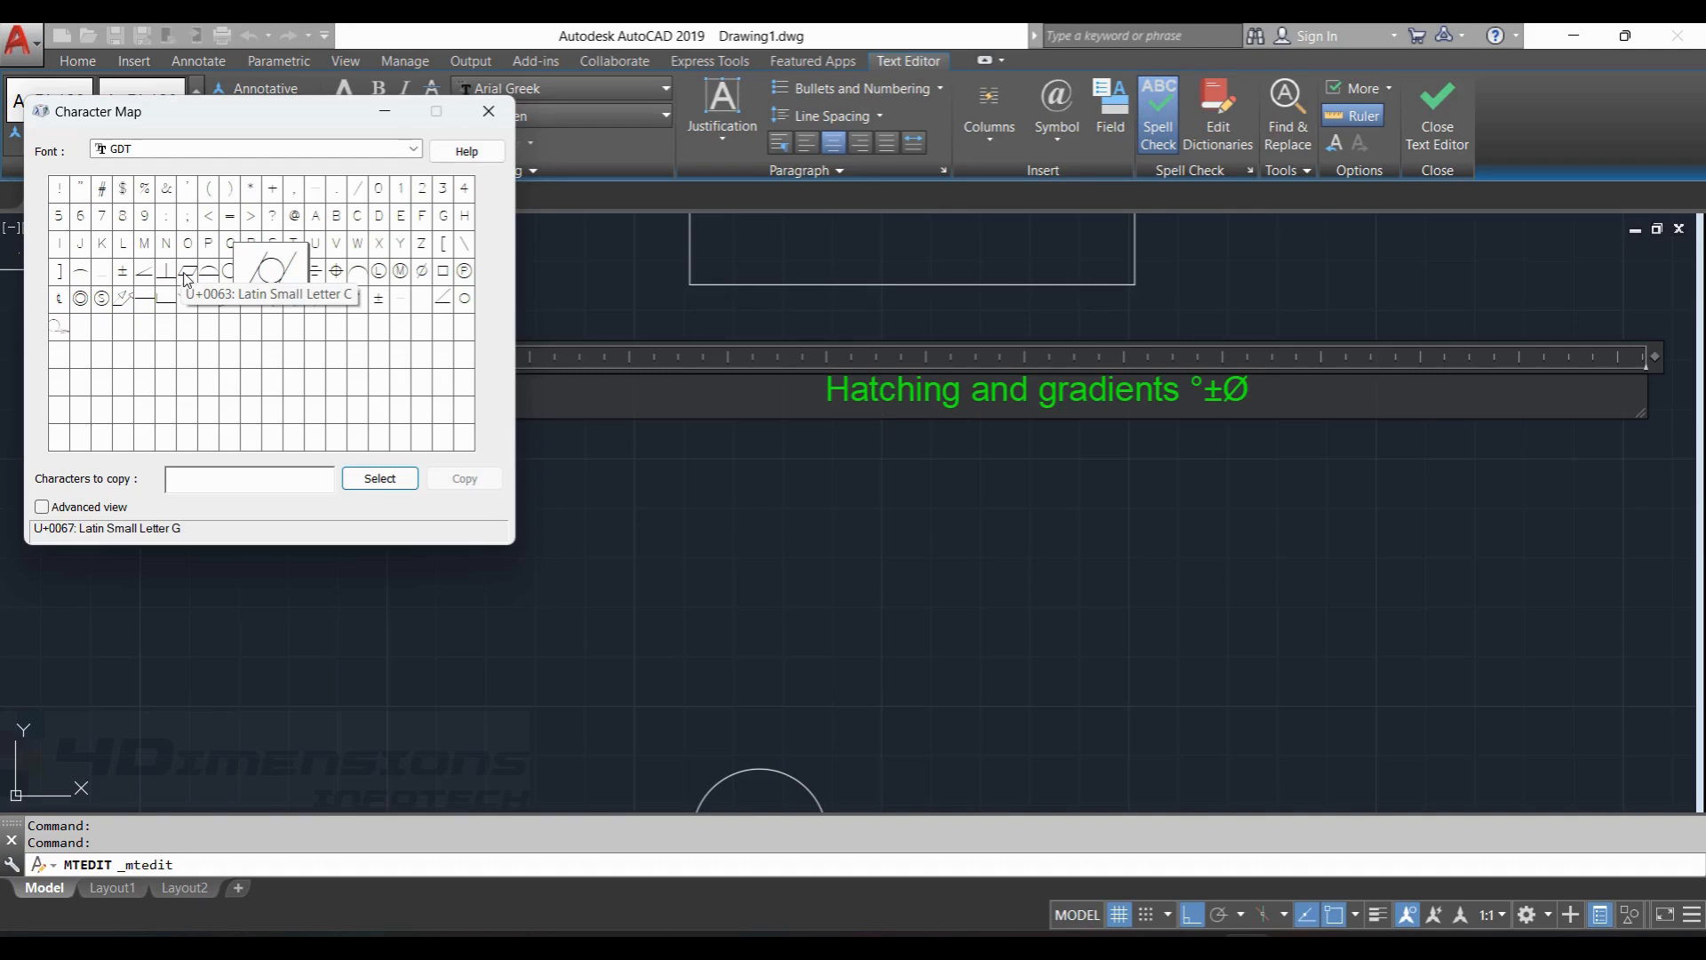
left_click(187, 275)
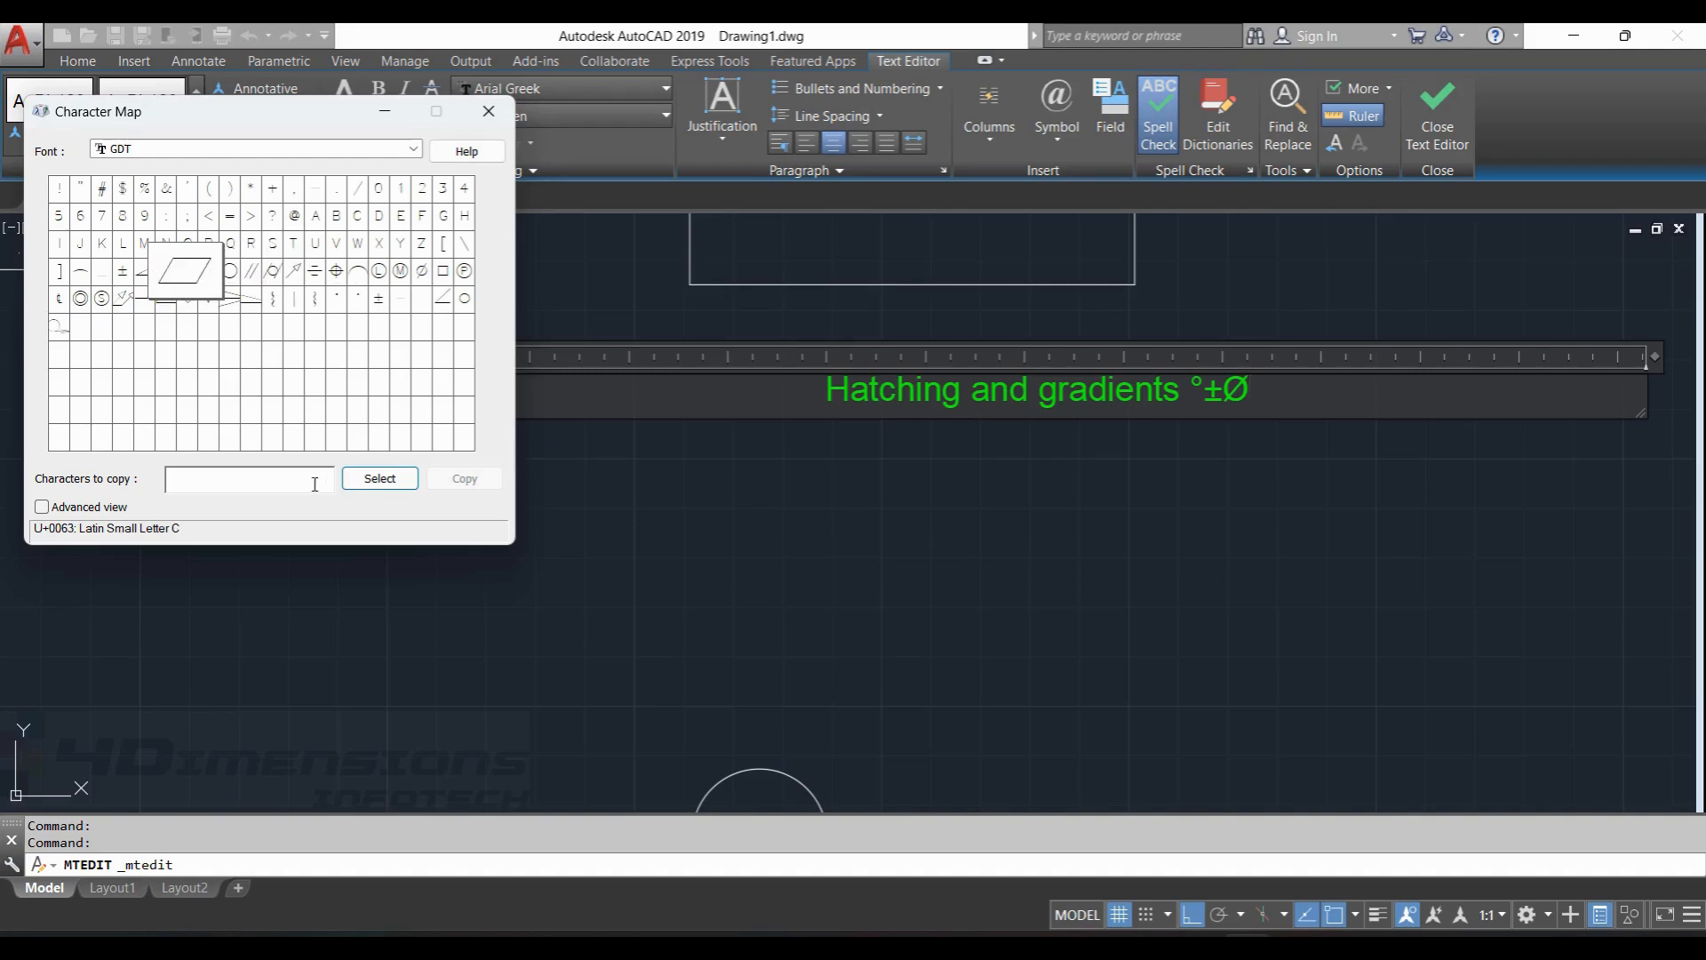
left_click(380, 478)
left_click(485, 475)
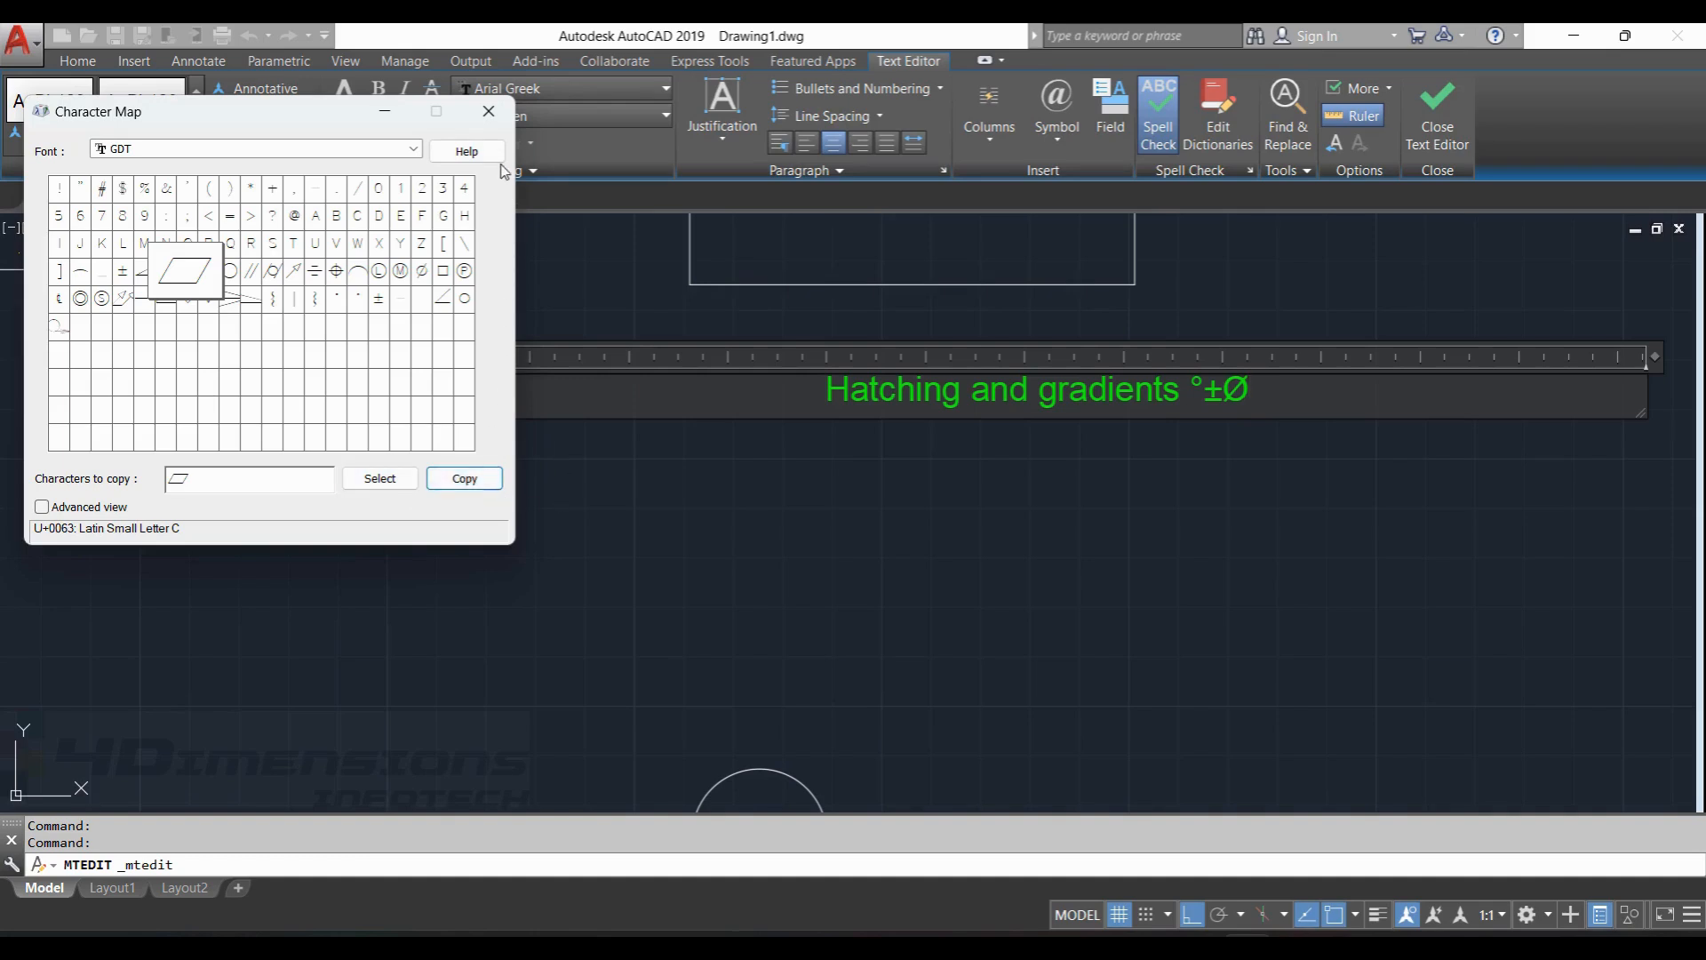
left_click(489, 113)
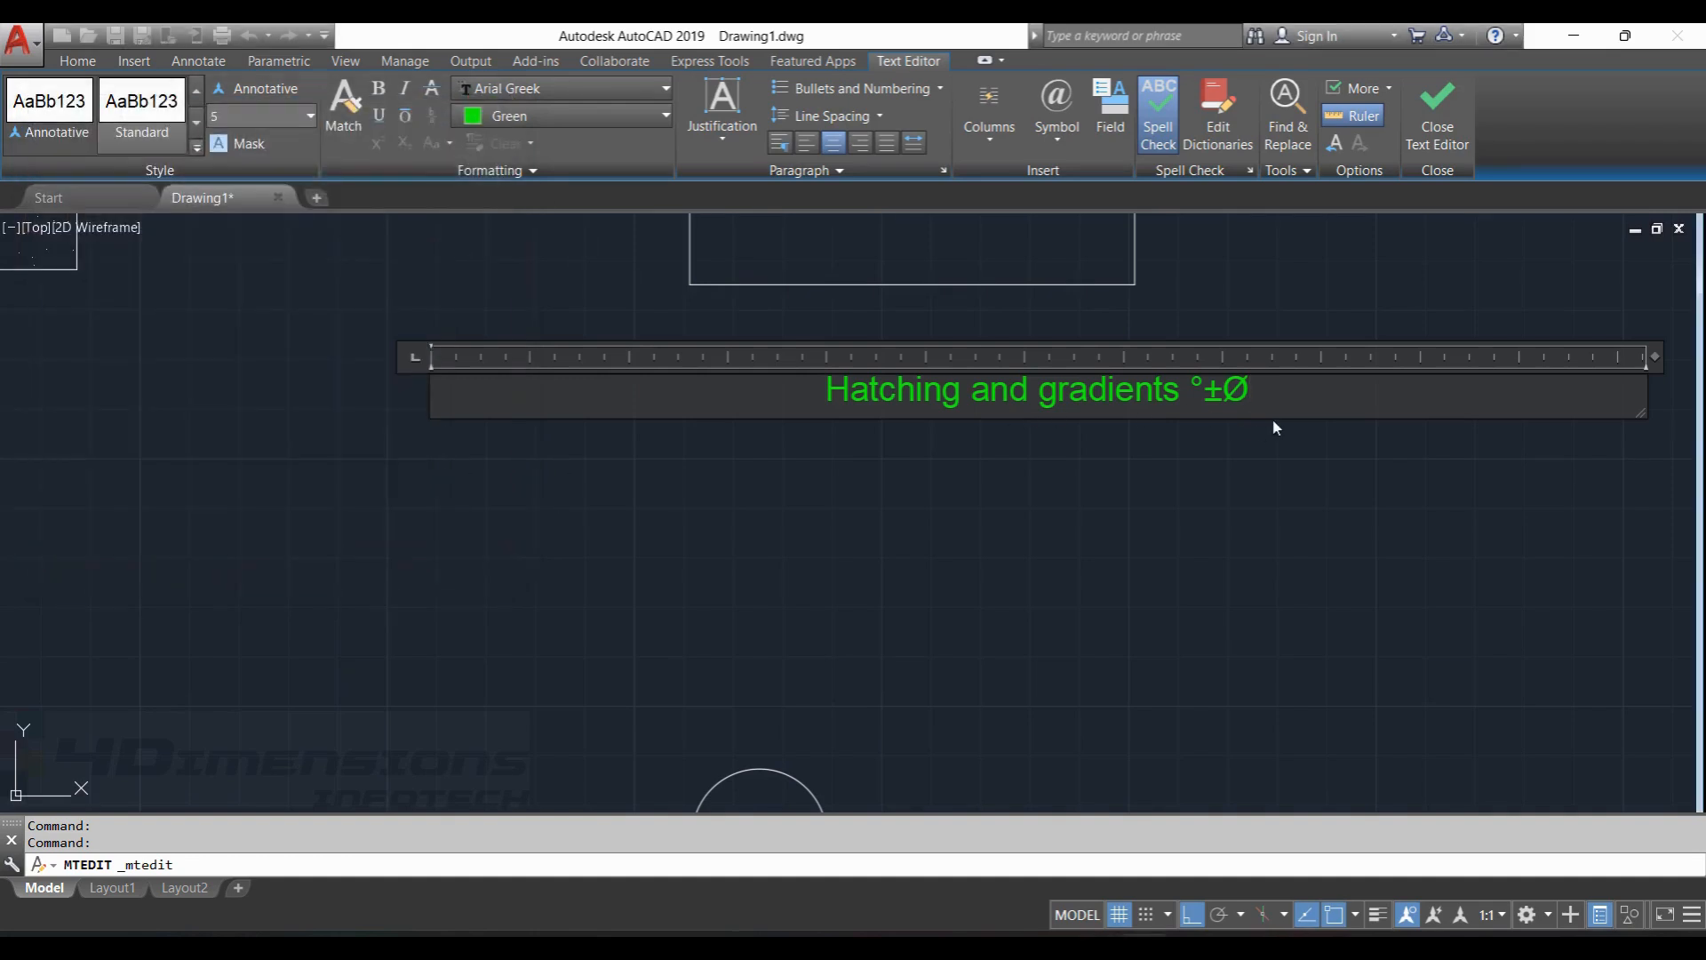
right_click(1278, 400)
left_click(1330, 410)
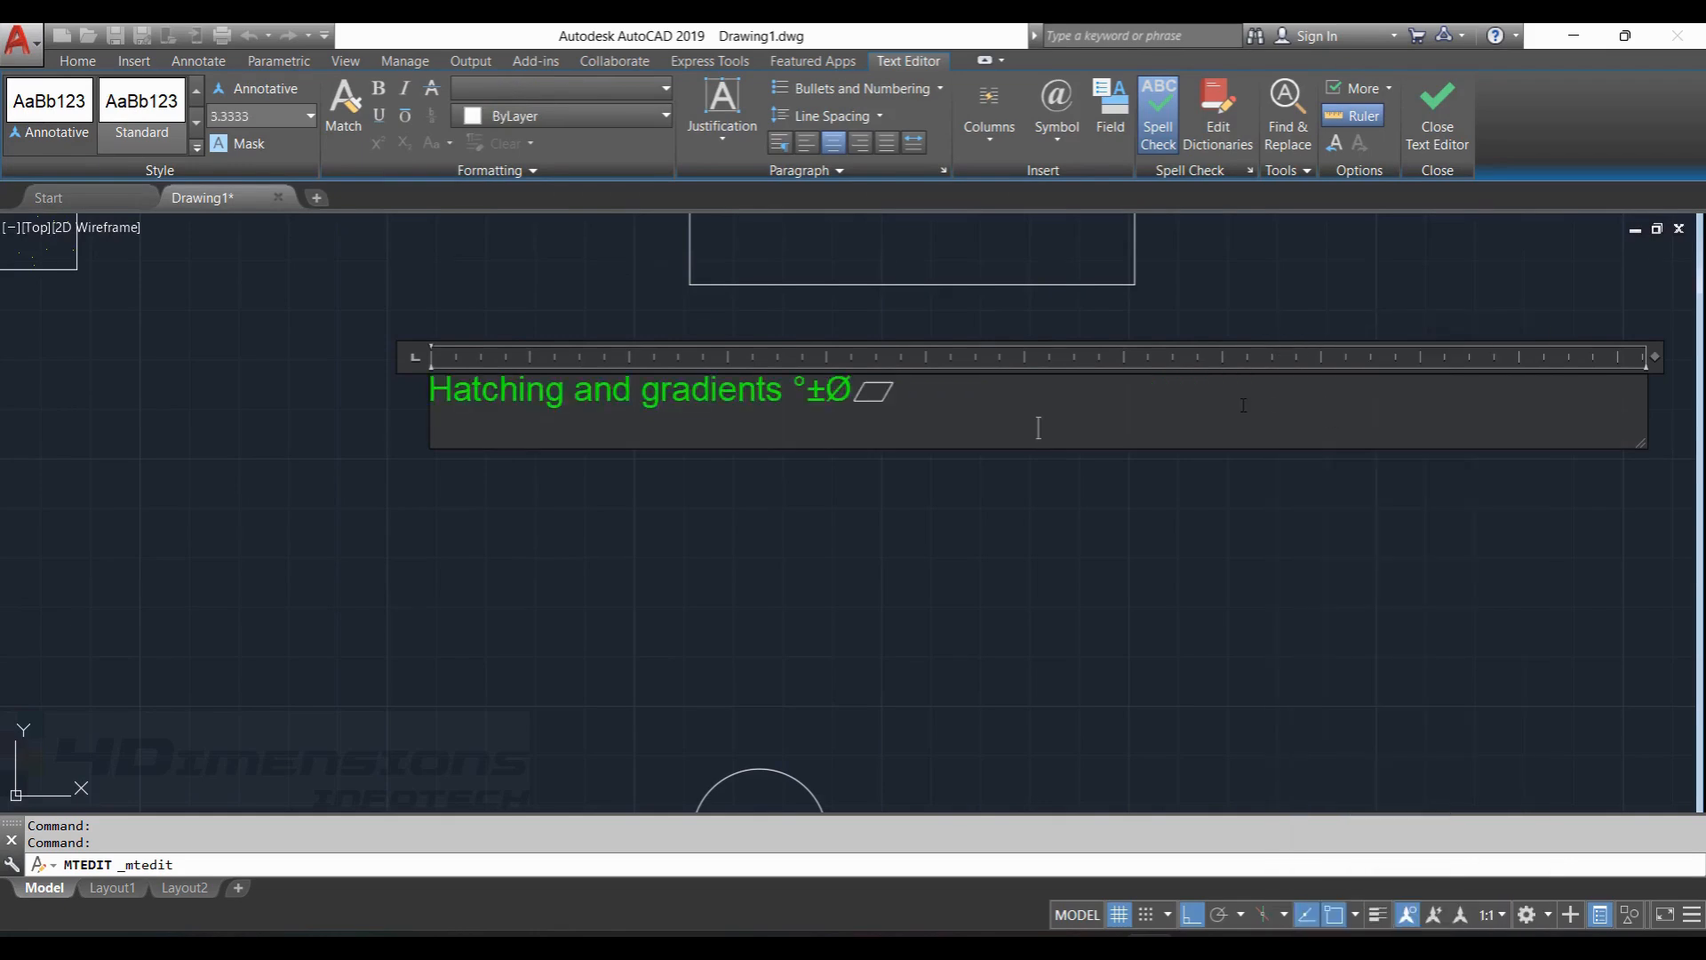
Color the parallelogram symbol at the end of the "Hatching and gradients" line red and finish editing the text.
left_click_drag(894, 392, 855, 392)
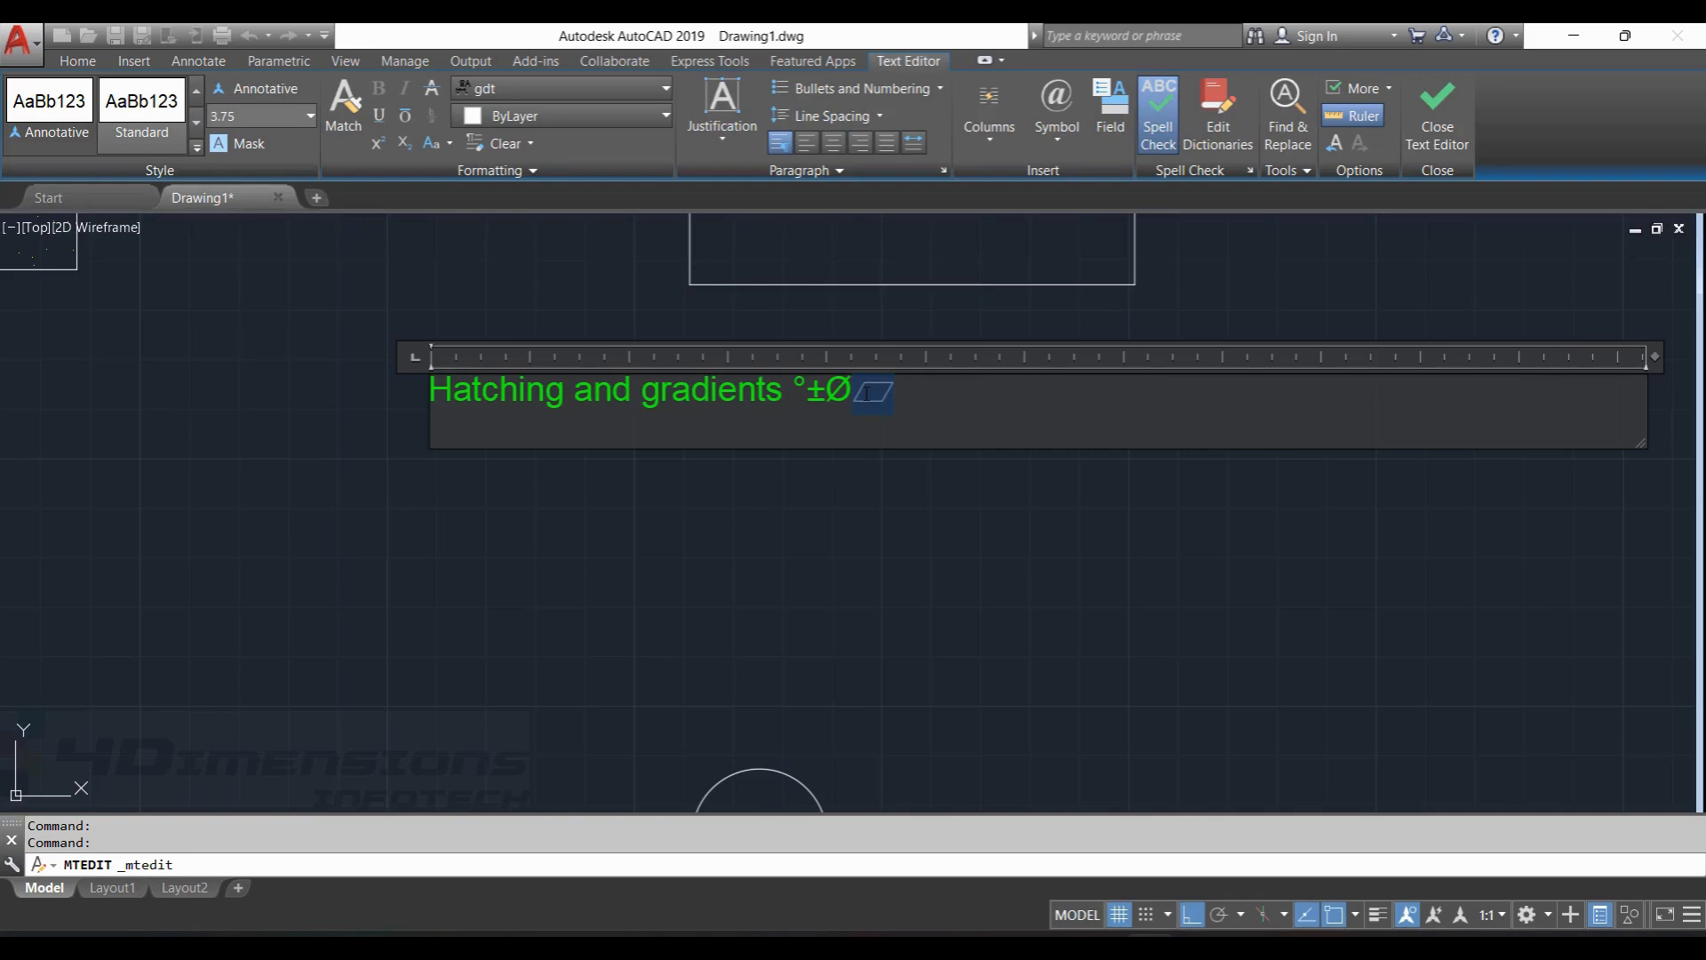
left_click(547, 117)
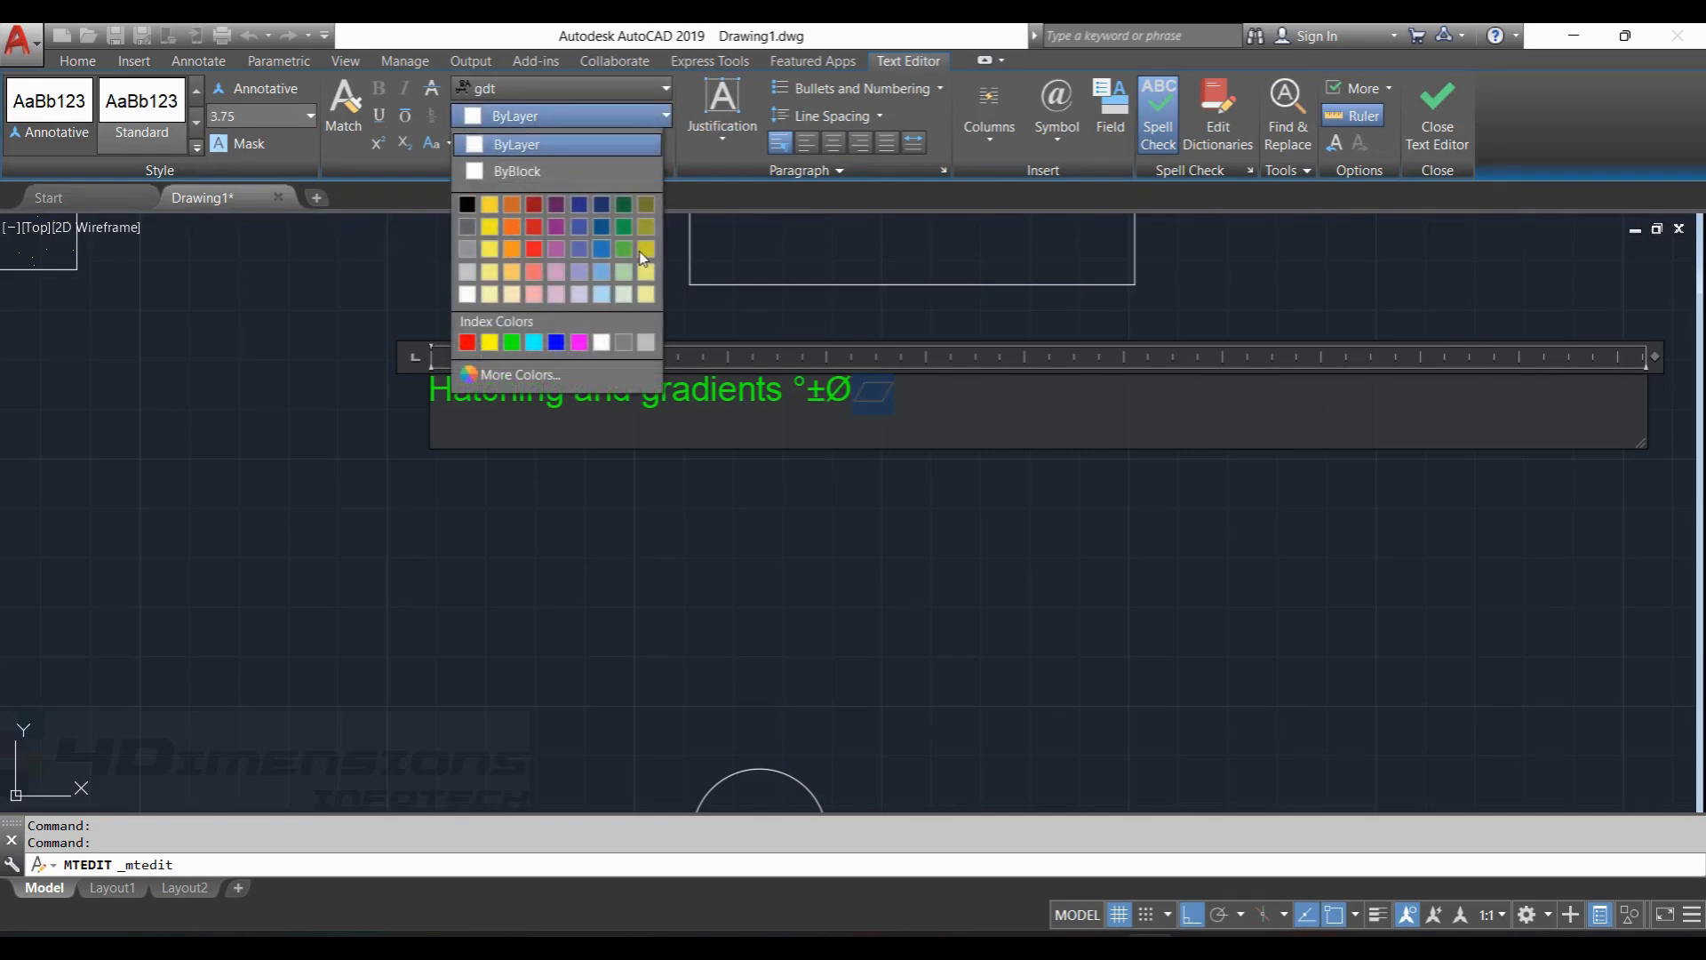
left_click(534, 229)
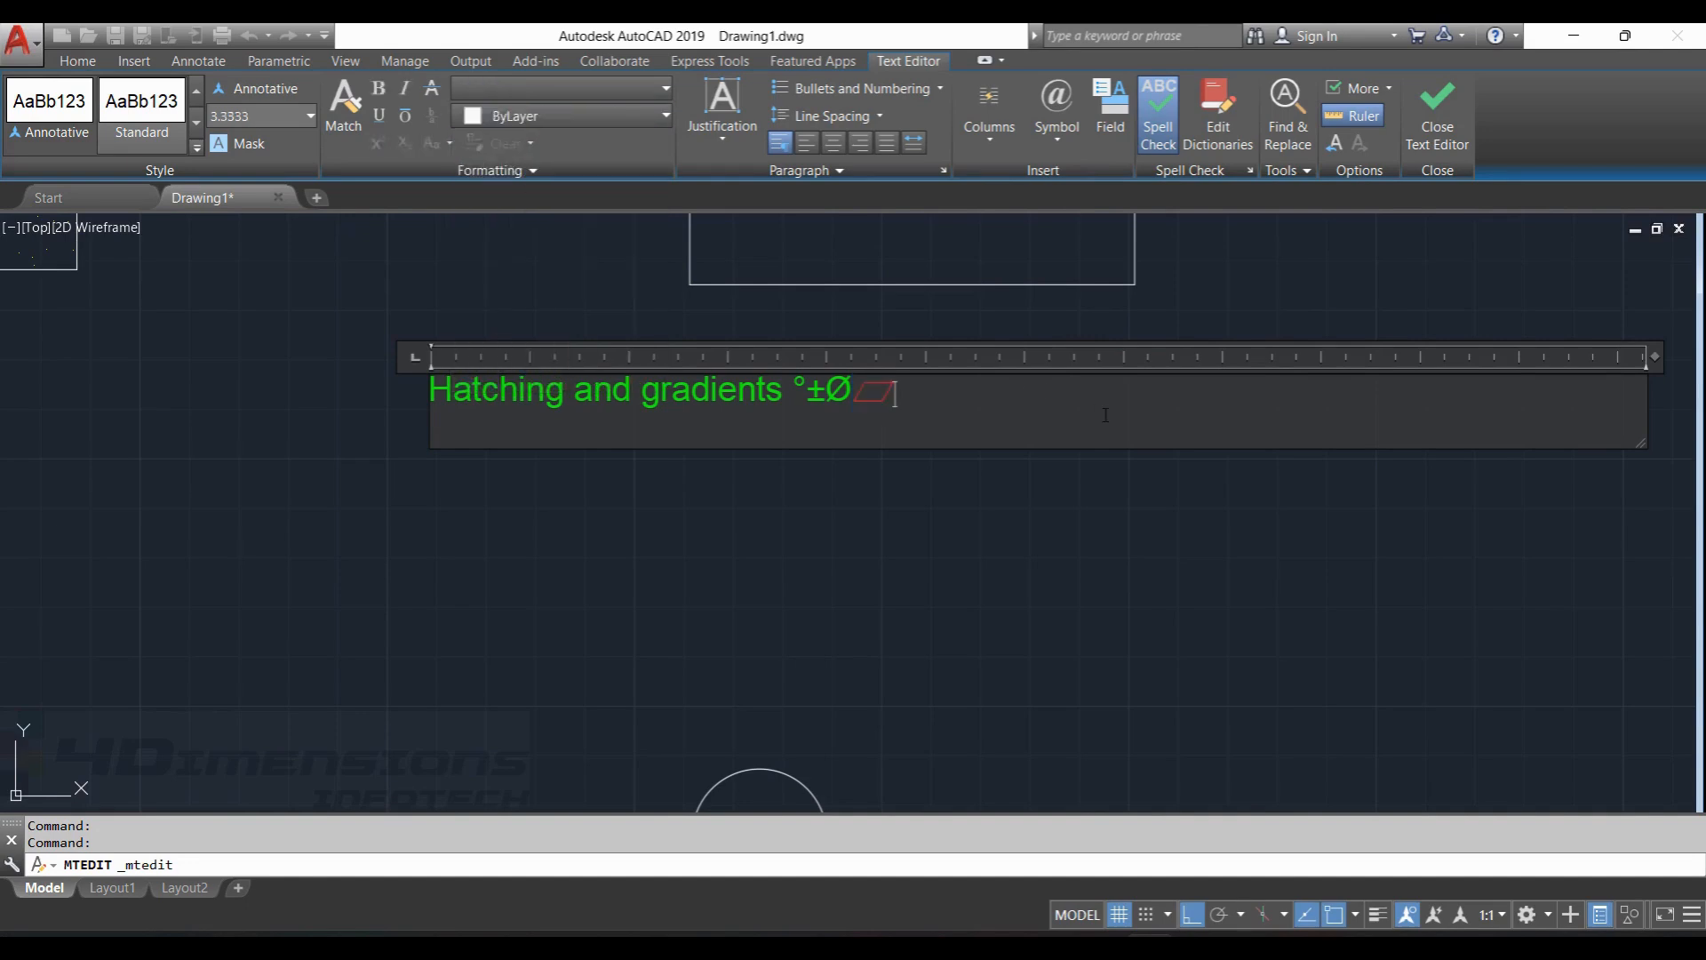
middle_click_drag(972, 530, 1018, 544)
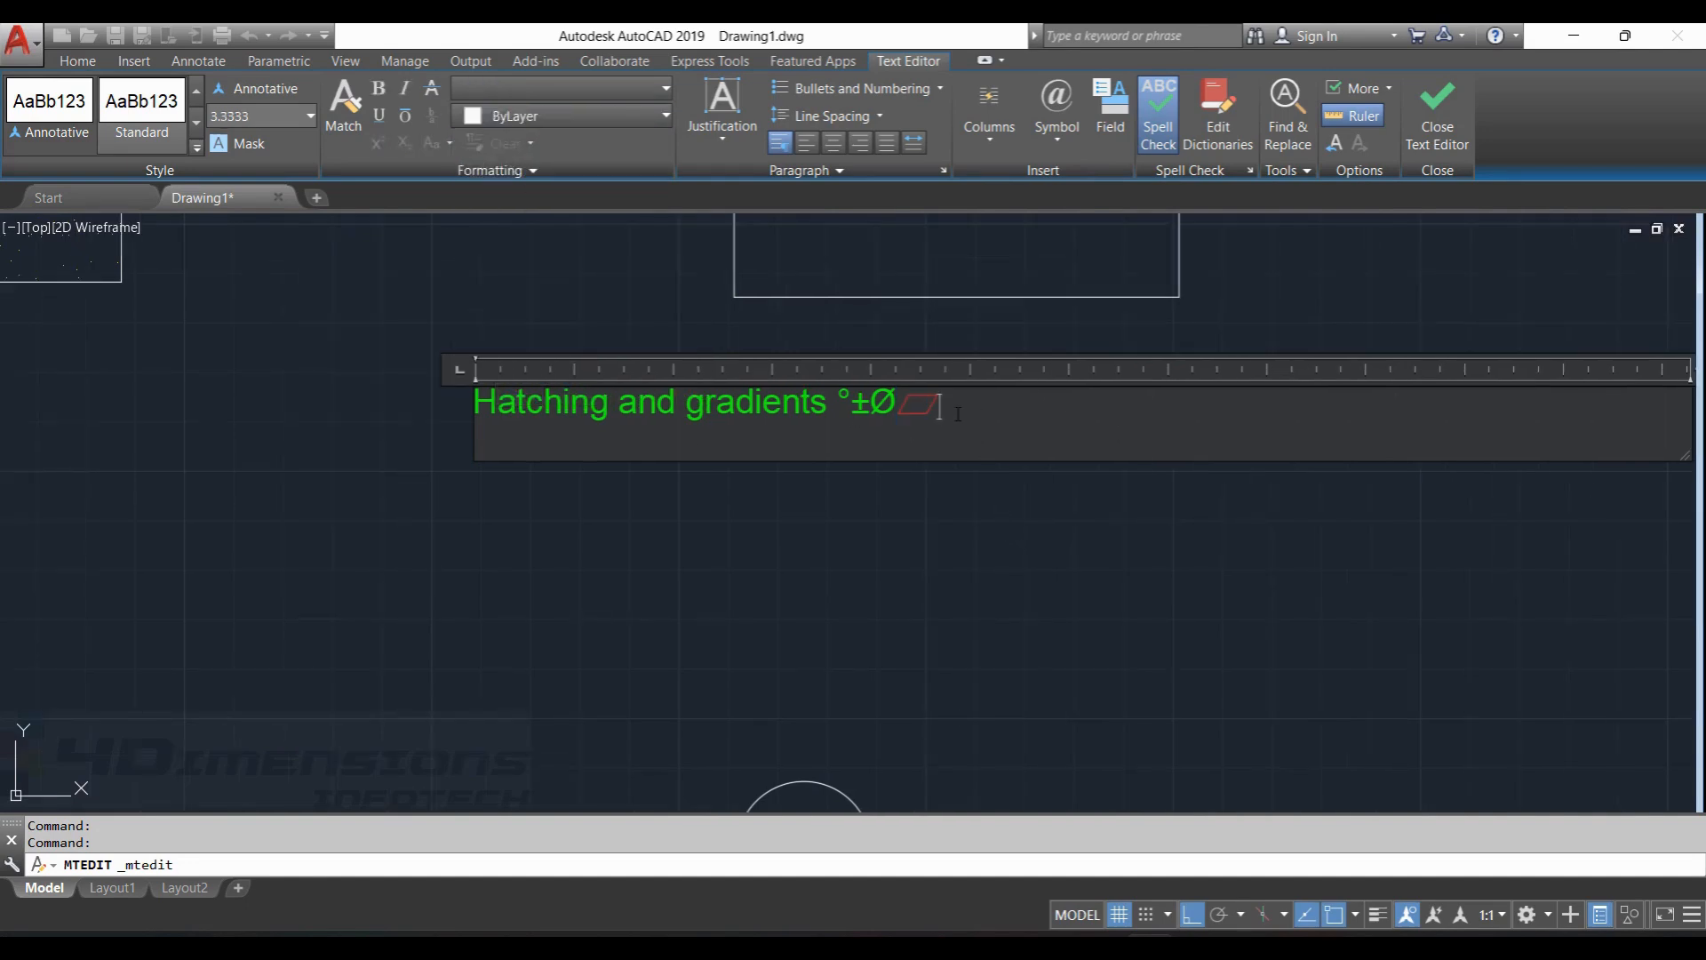
left_click(1257, 723)
middle_click_drag(1257, 723, 1092, 655)
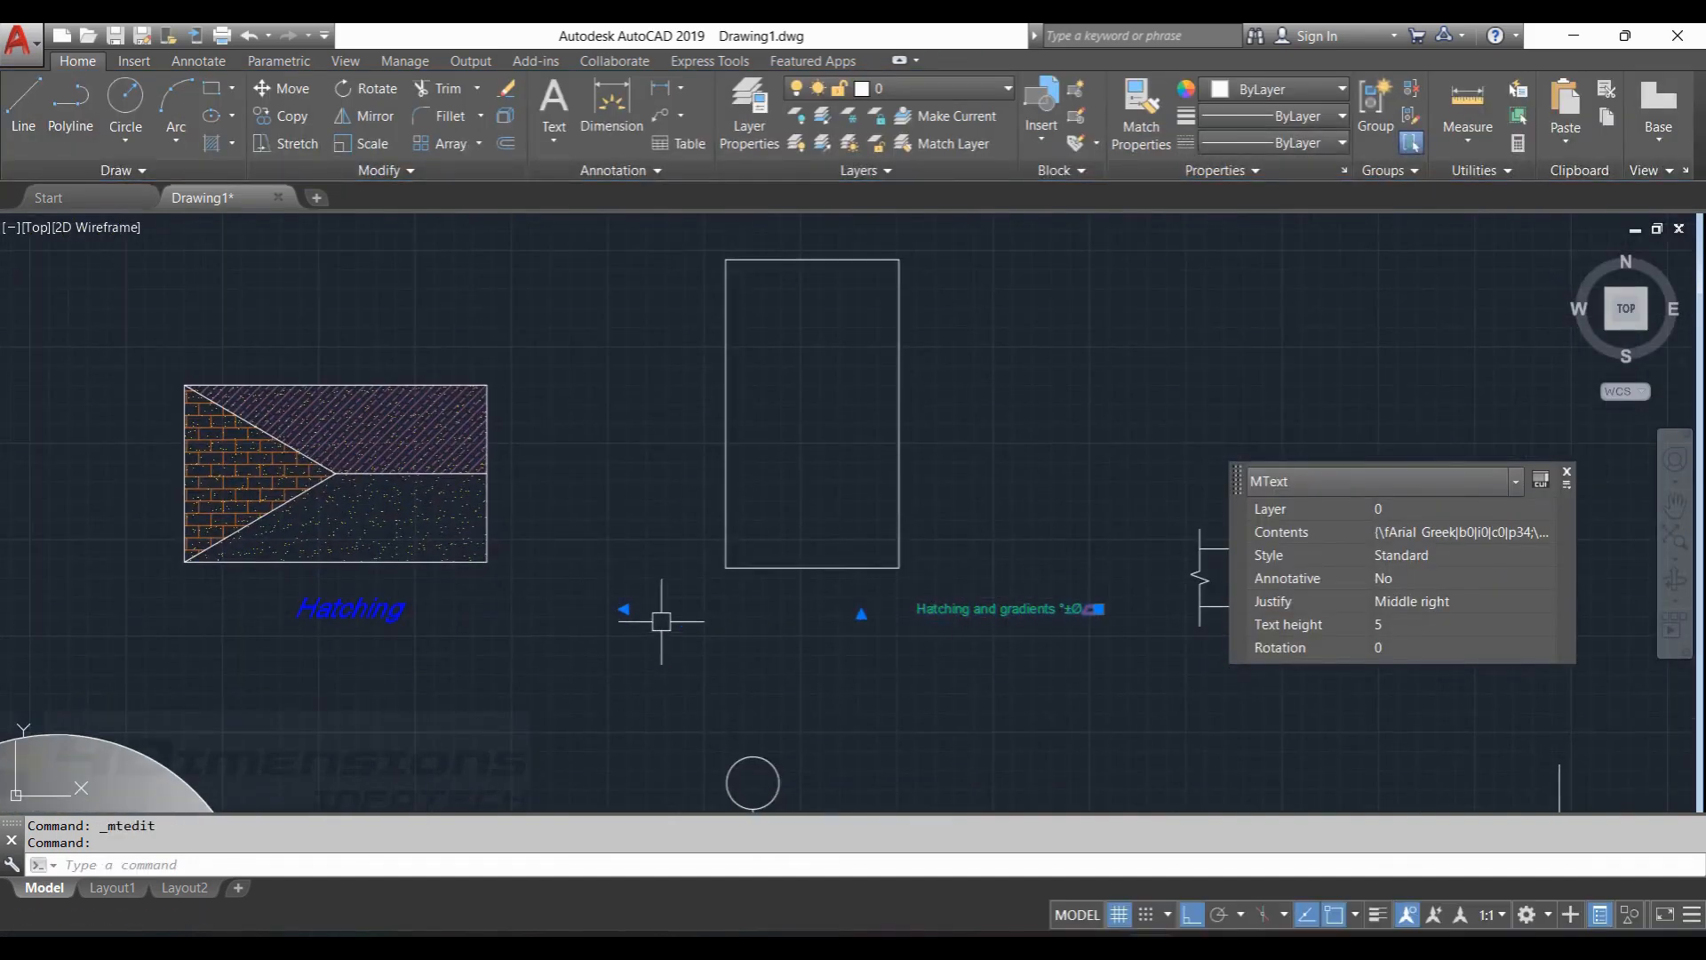
Narrow the "Hatching and gradients" text frame by stretching its left edge close to the first word.
left_click(623, 609)
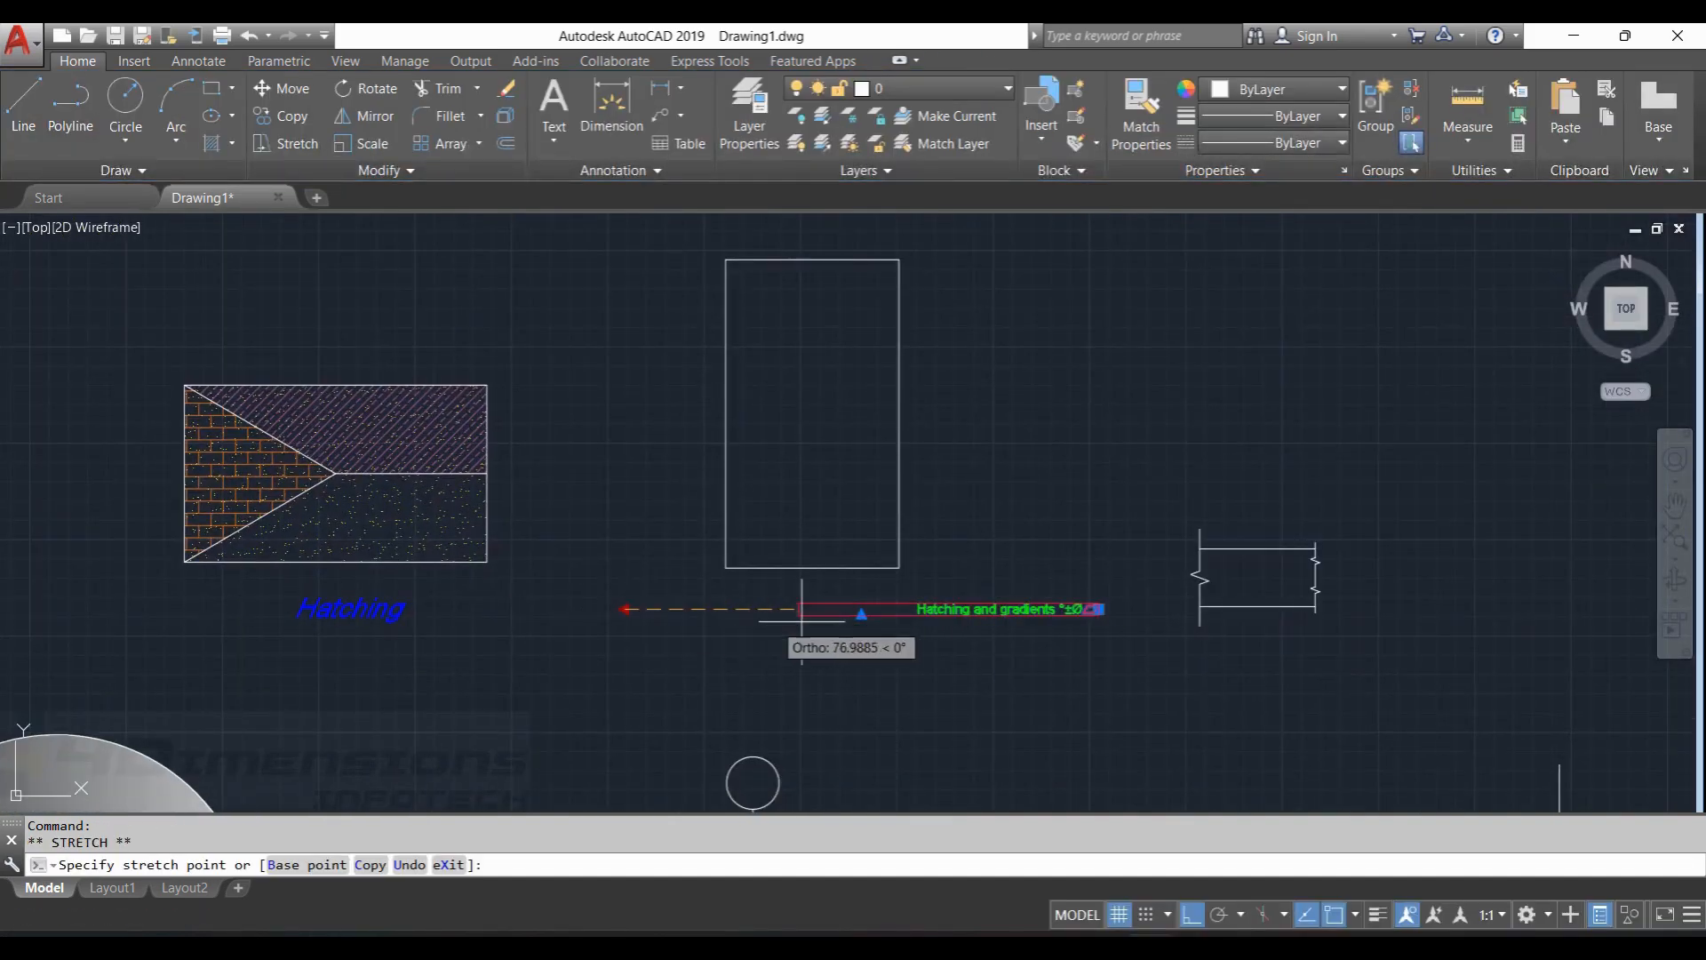
left_click(897, 611)
scroll(1085, 627, "up", 2)
middle_click_drag(1085, 626, 1119, 667)
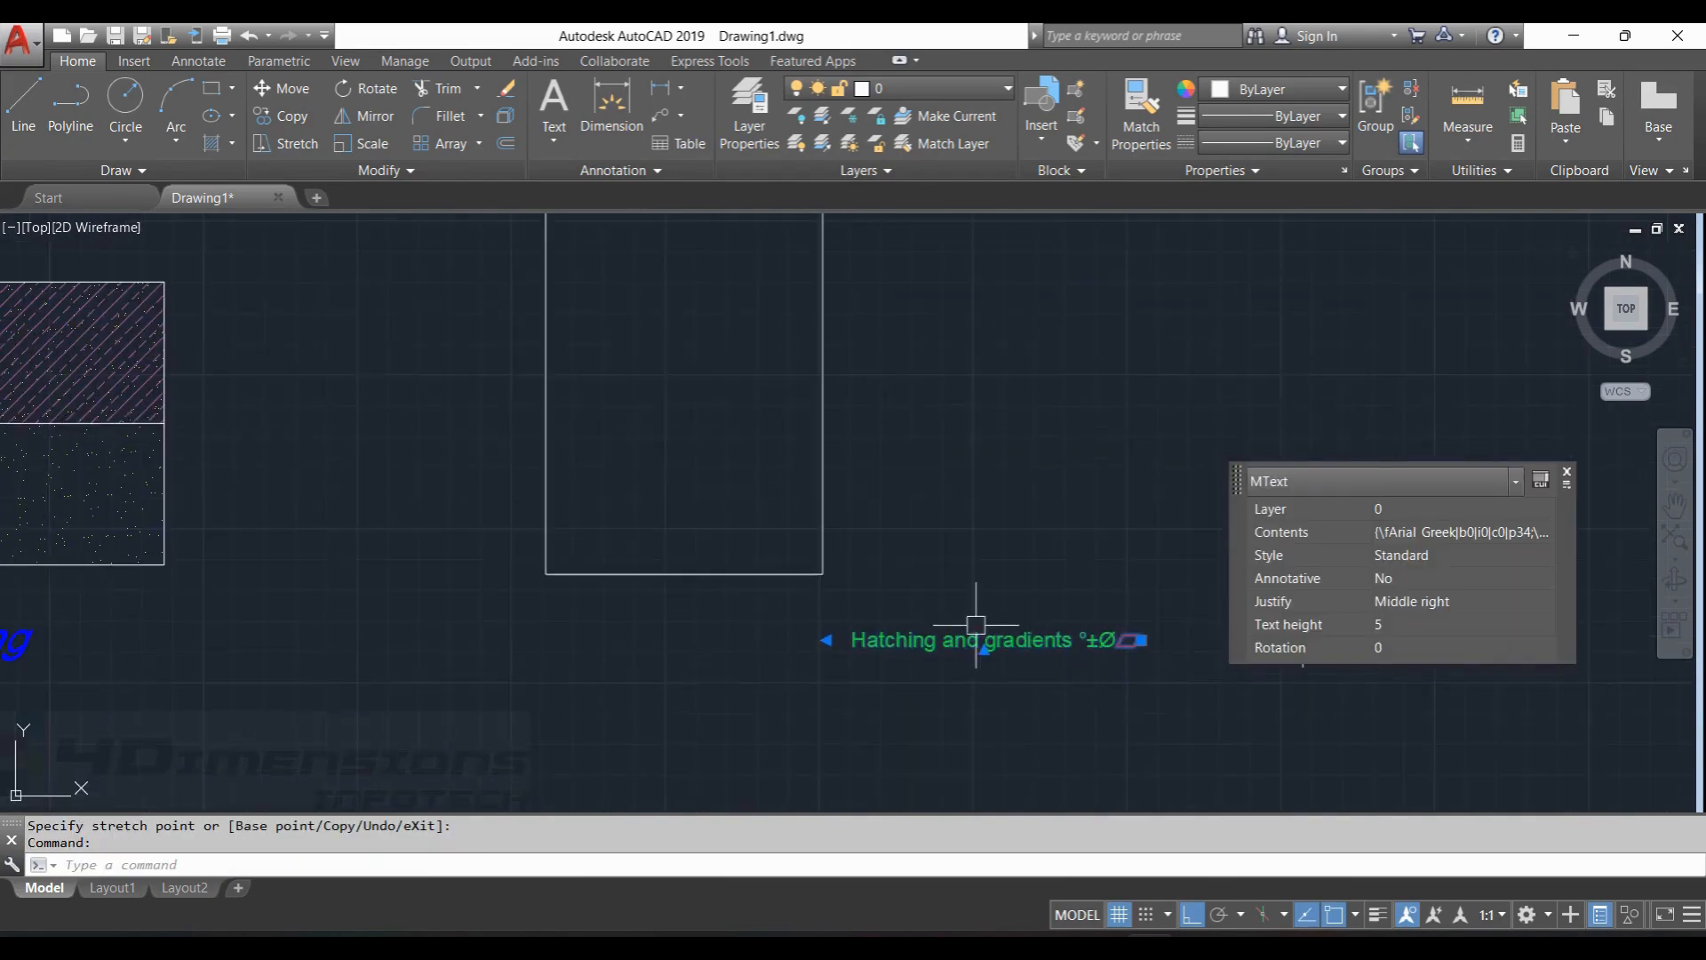
left_click(1057, 644)
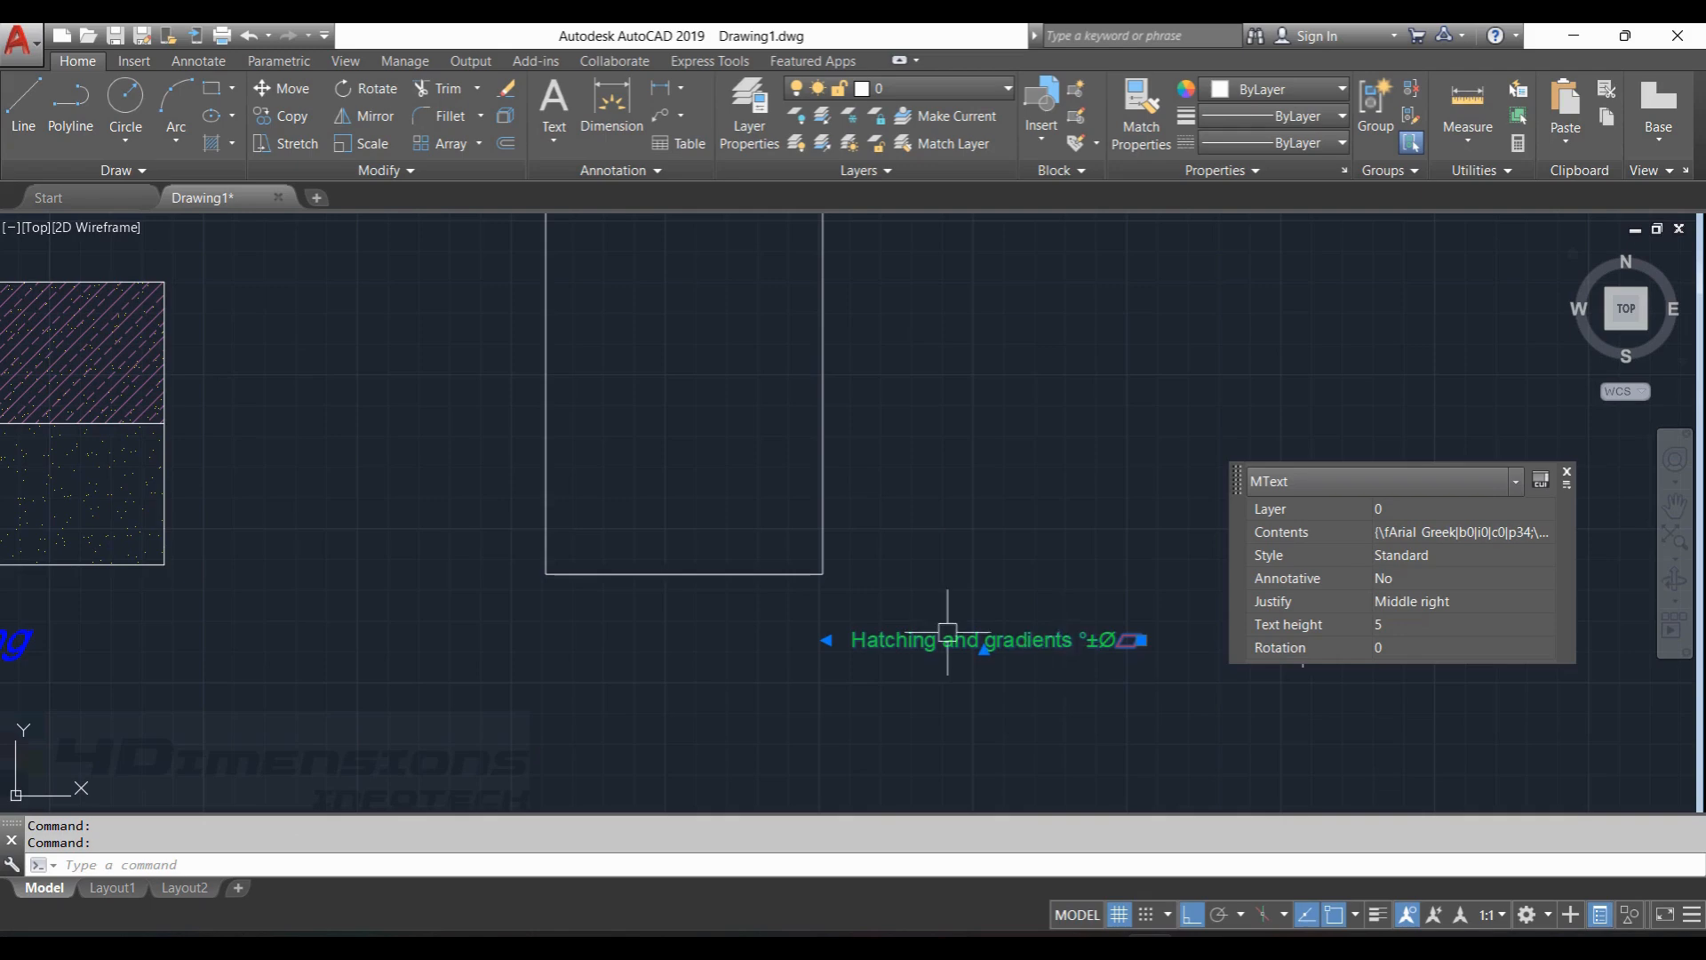
Move the "Hatching and gradients" text left so it sits beneath the tall rectangle.
left_click(1141, 640)
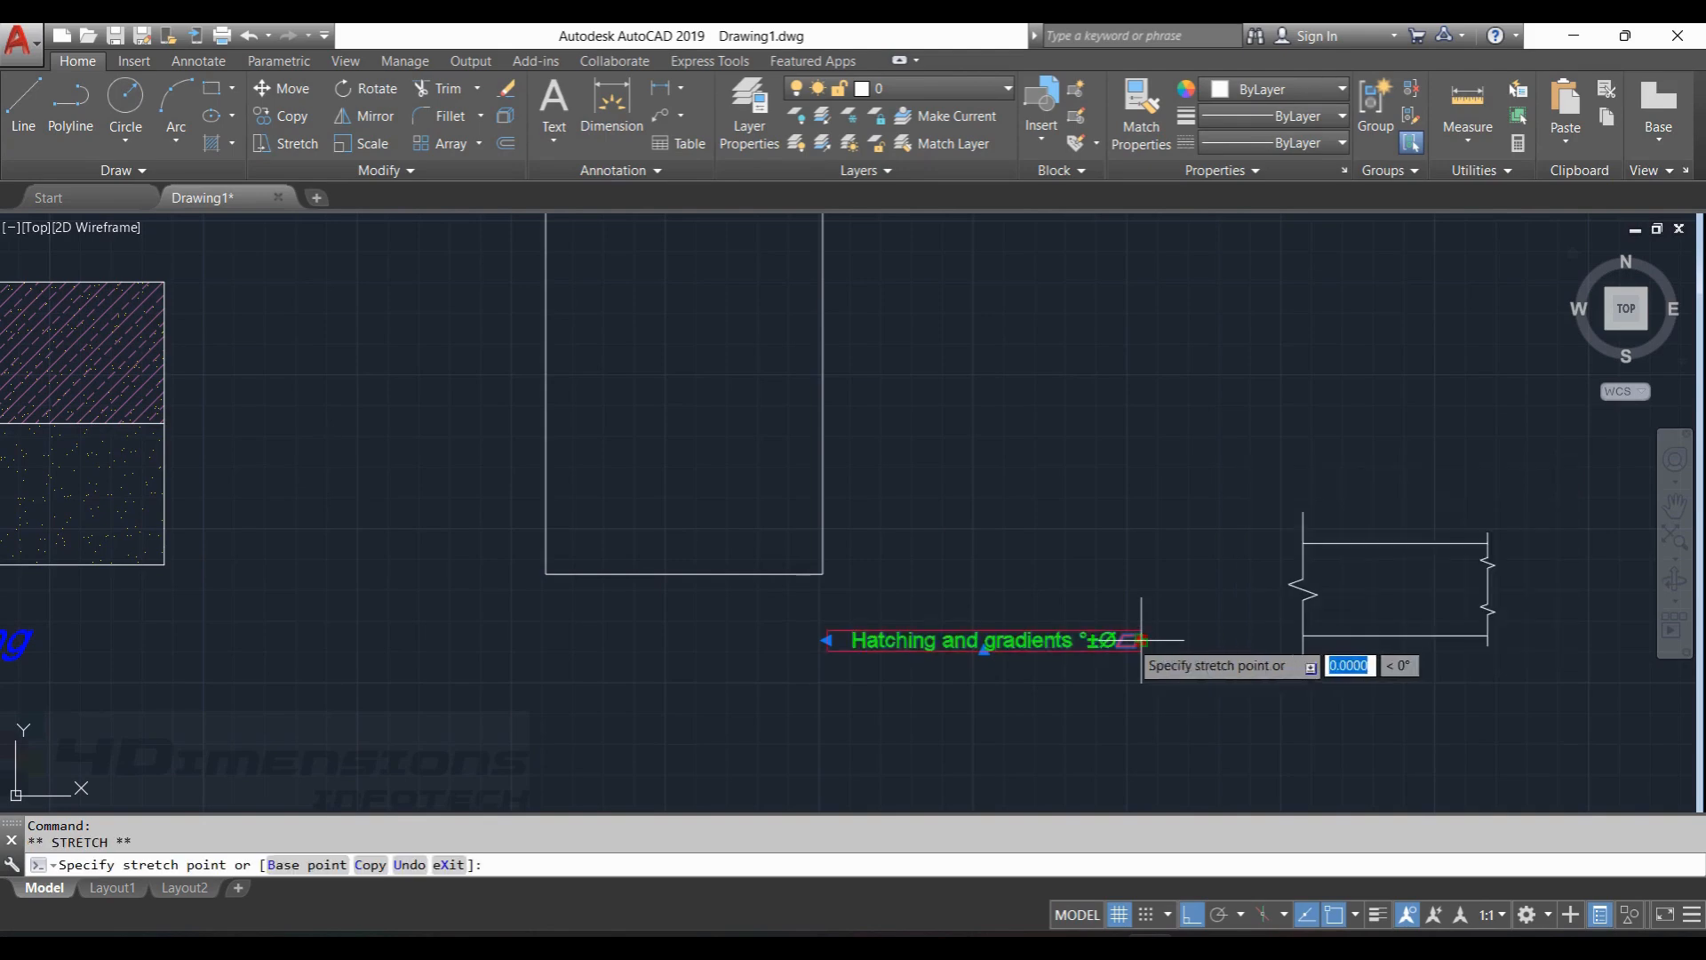
left_click(789, 620)
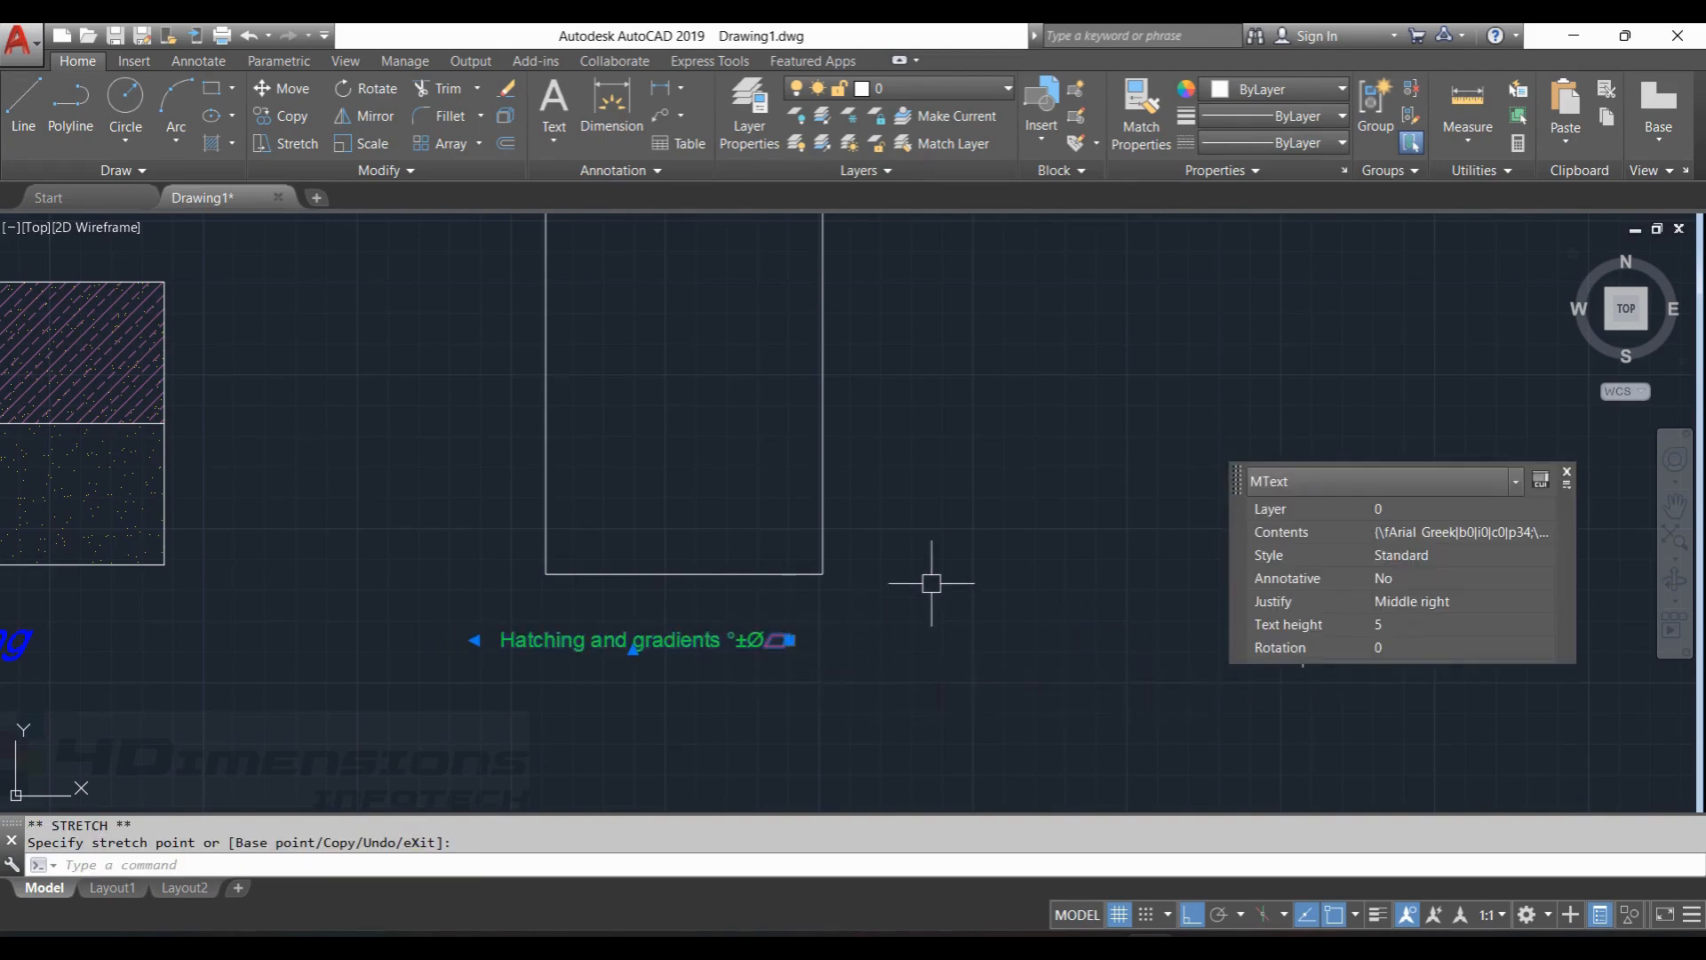
scroll(934, 570, "down", 4)
middle_click_drag(1046, 537, 961, 492)
Close the properties pop-up and turn off Quick Properties so it stops appearing for selected objects.
left_click(1565, 479)
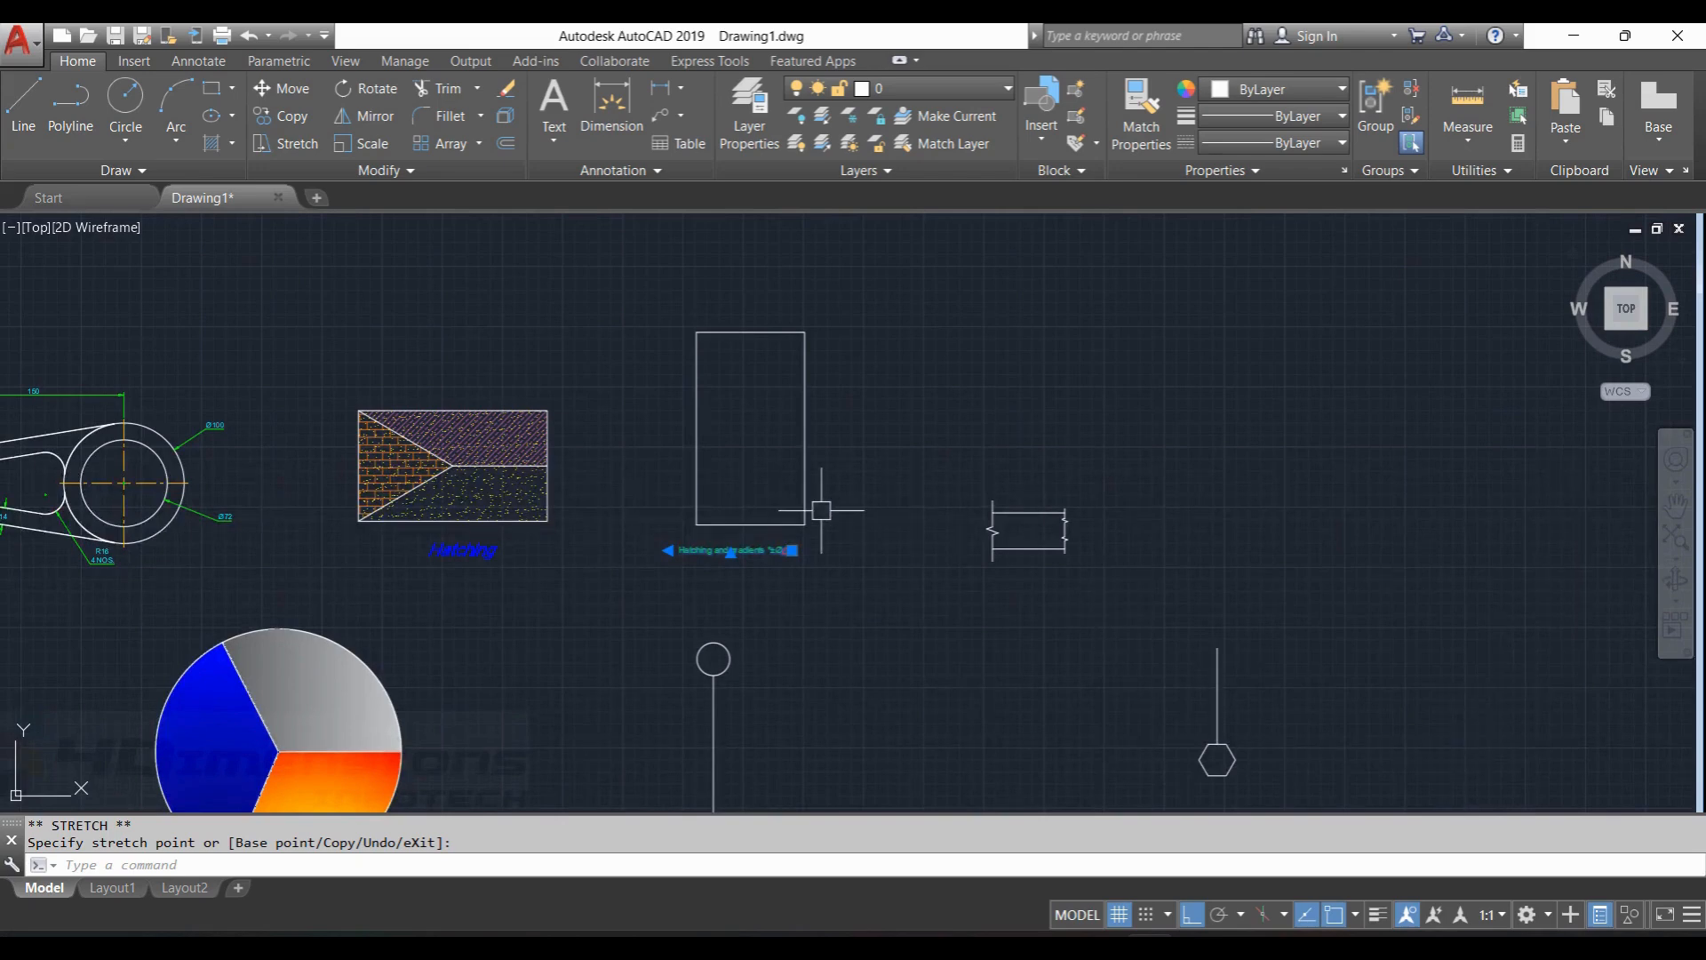
key("Escape")
left_click(727, 647)
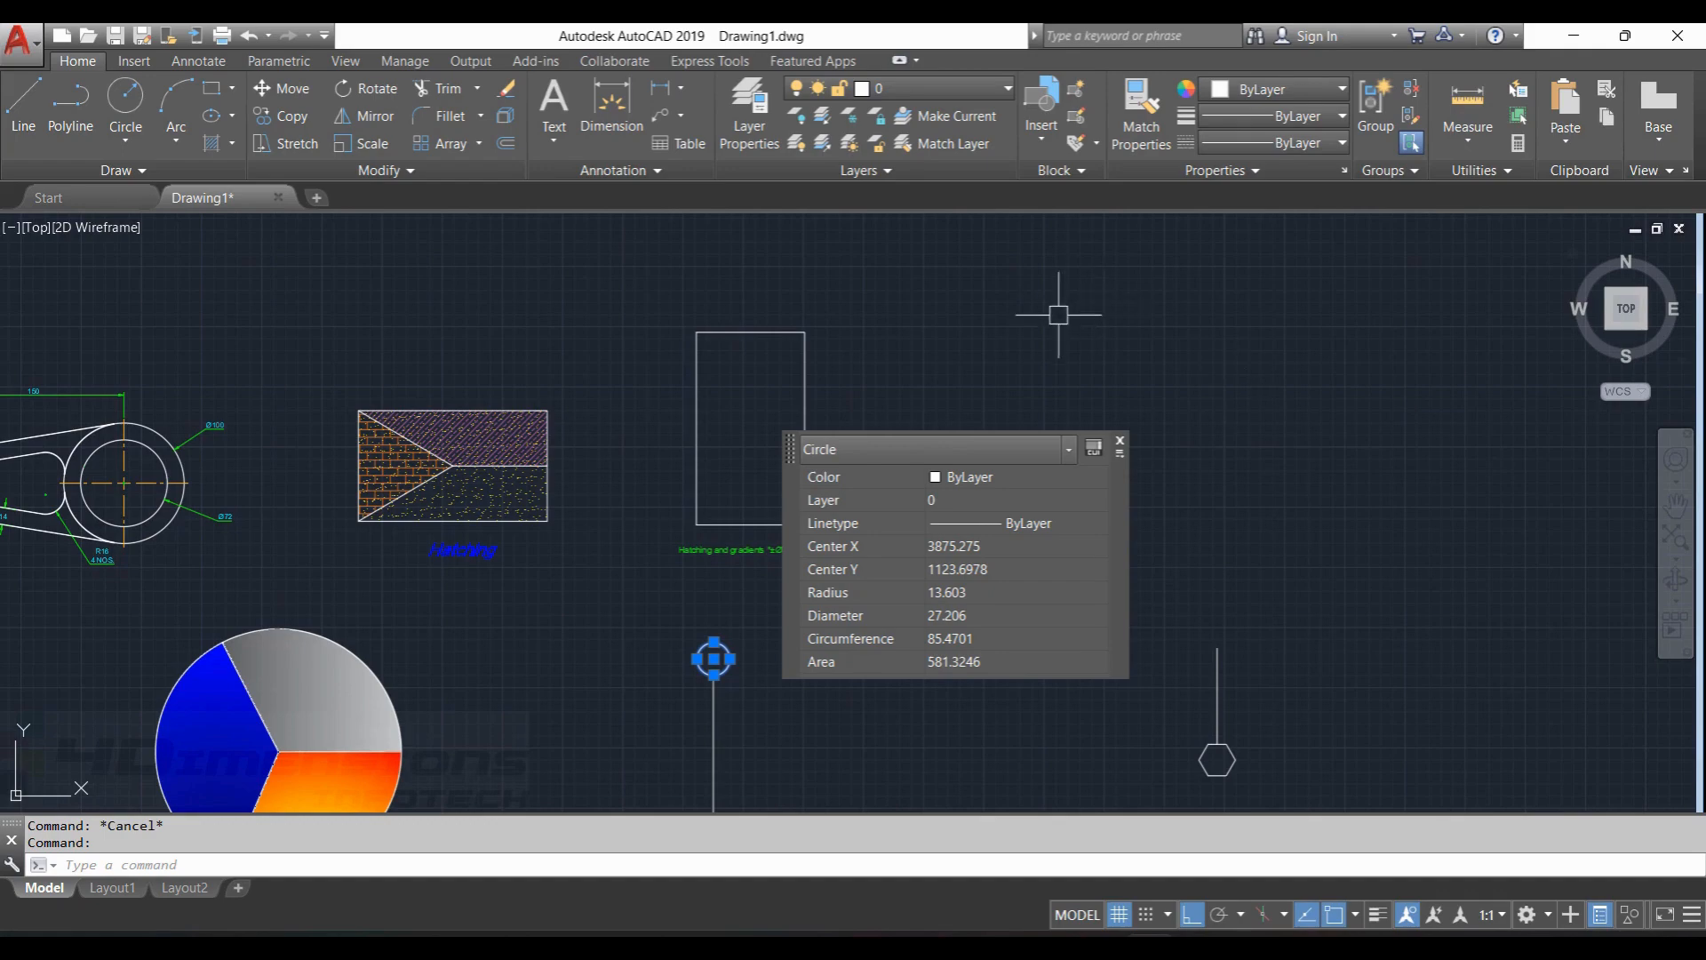
left_click(1600, 915)
Turn off Ortho mode and reposition the "Hatching and gradients" text roughly centered just below the tall rectangle.
scroll(731, 573, "up", 2)
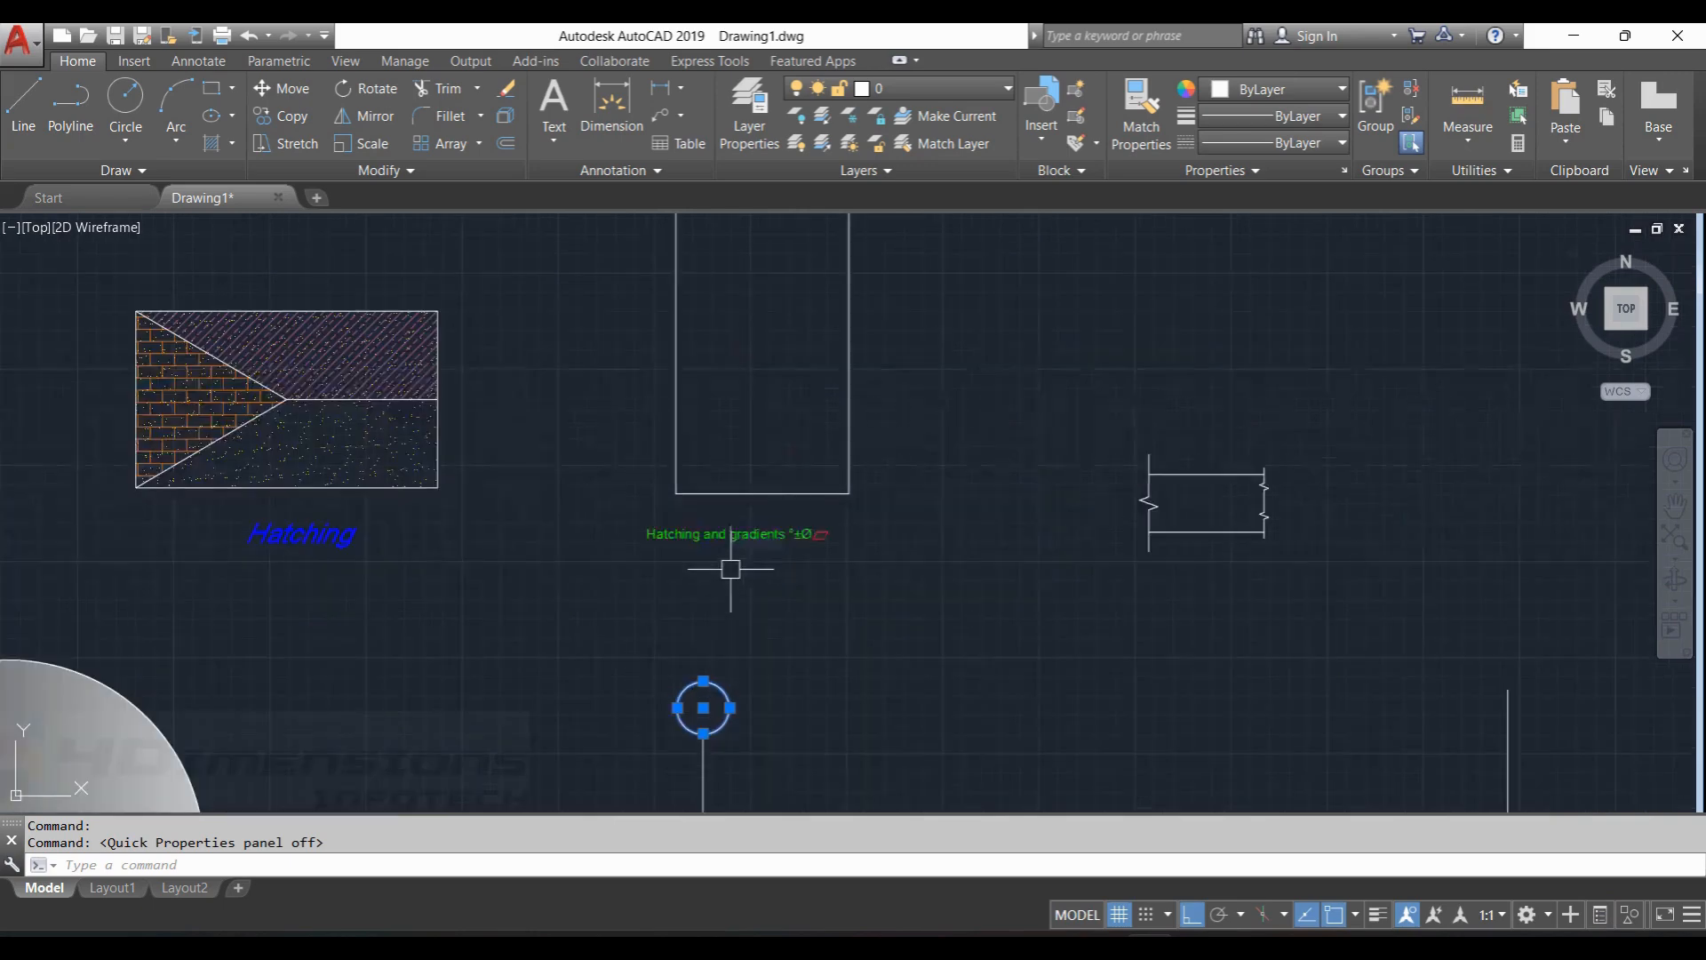
left_click(731, 538)
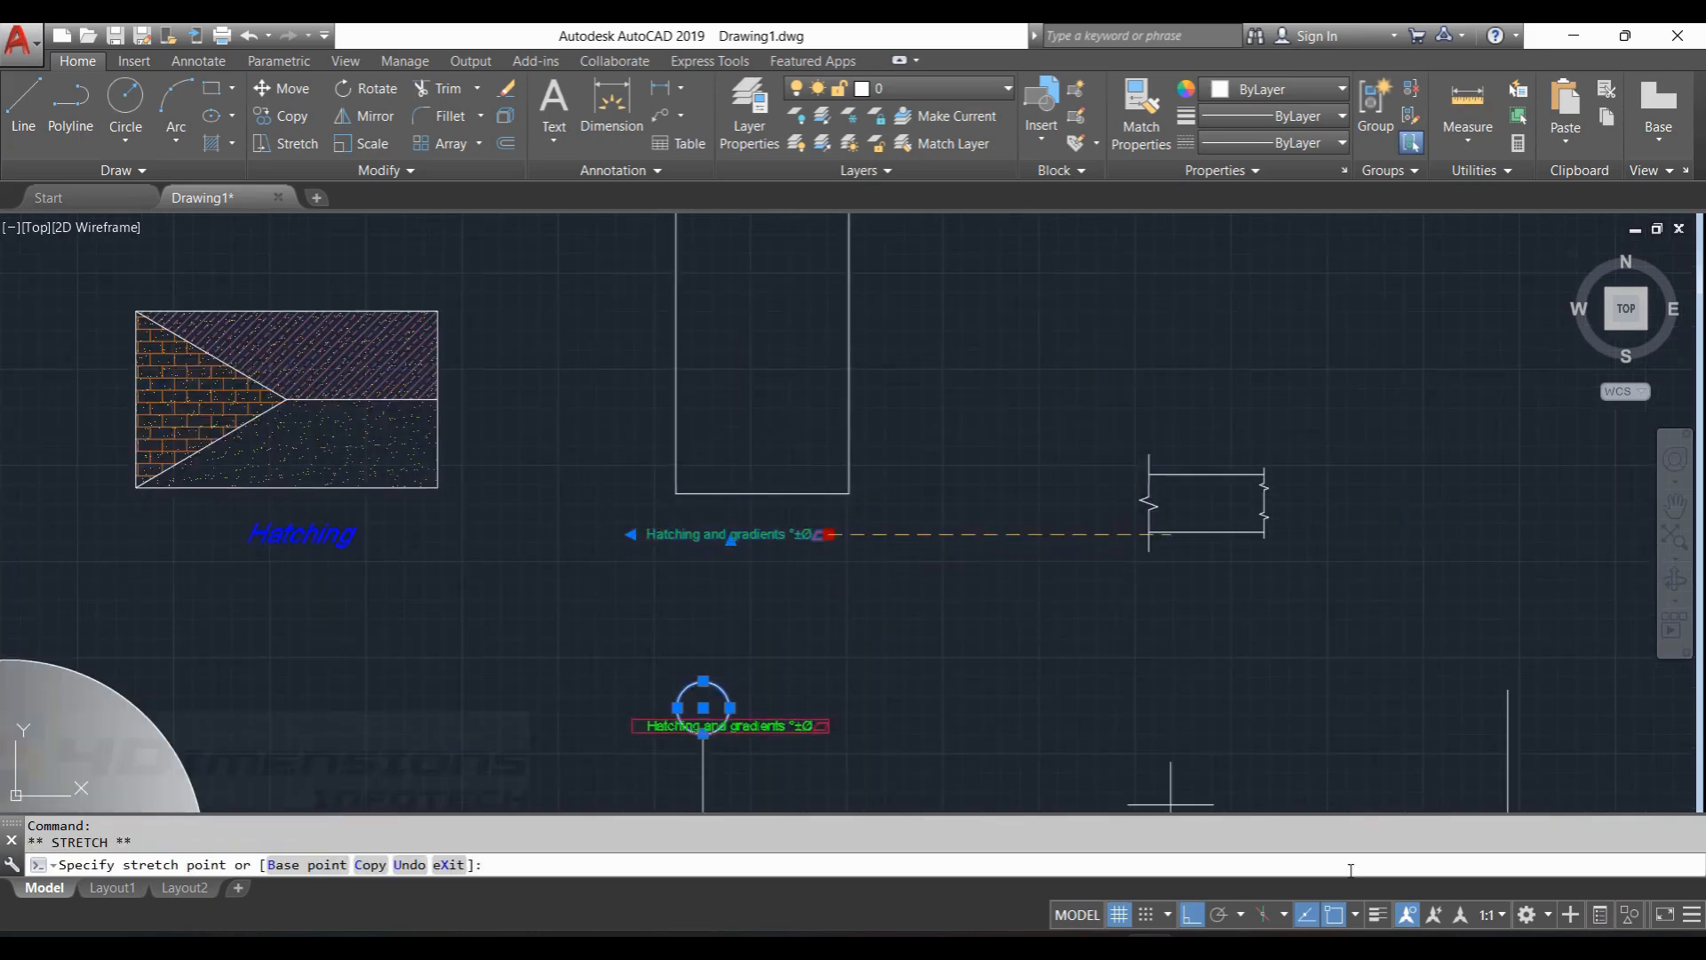
left_click(854, 582)
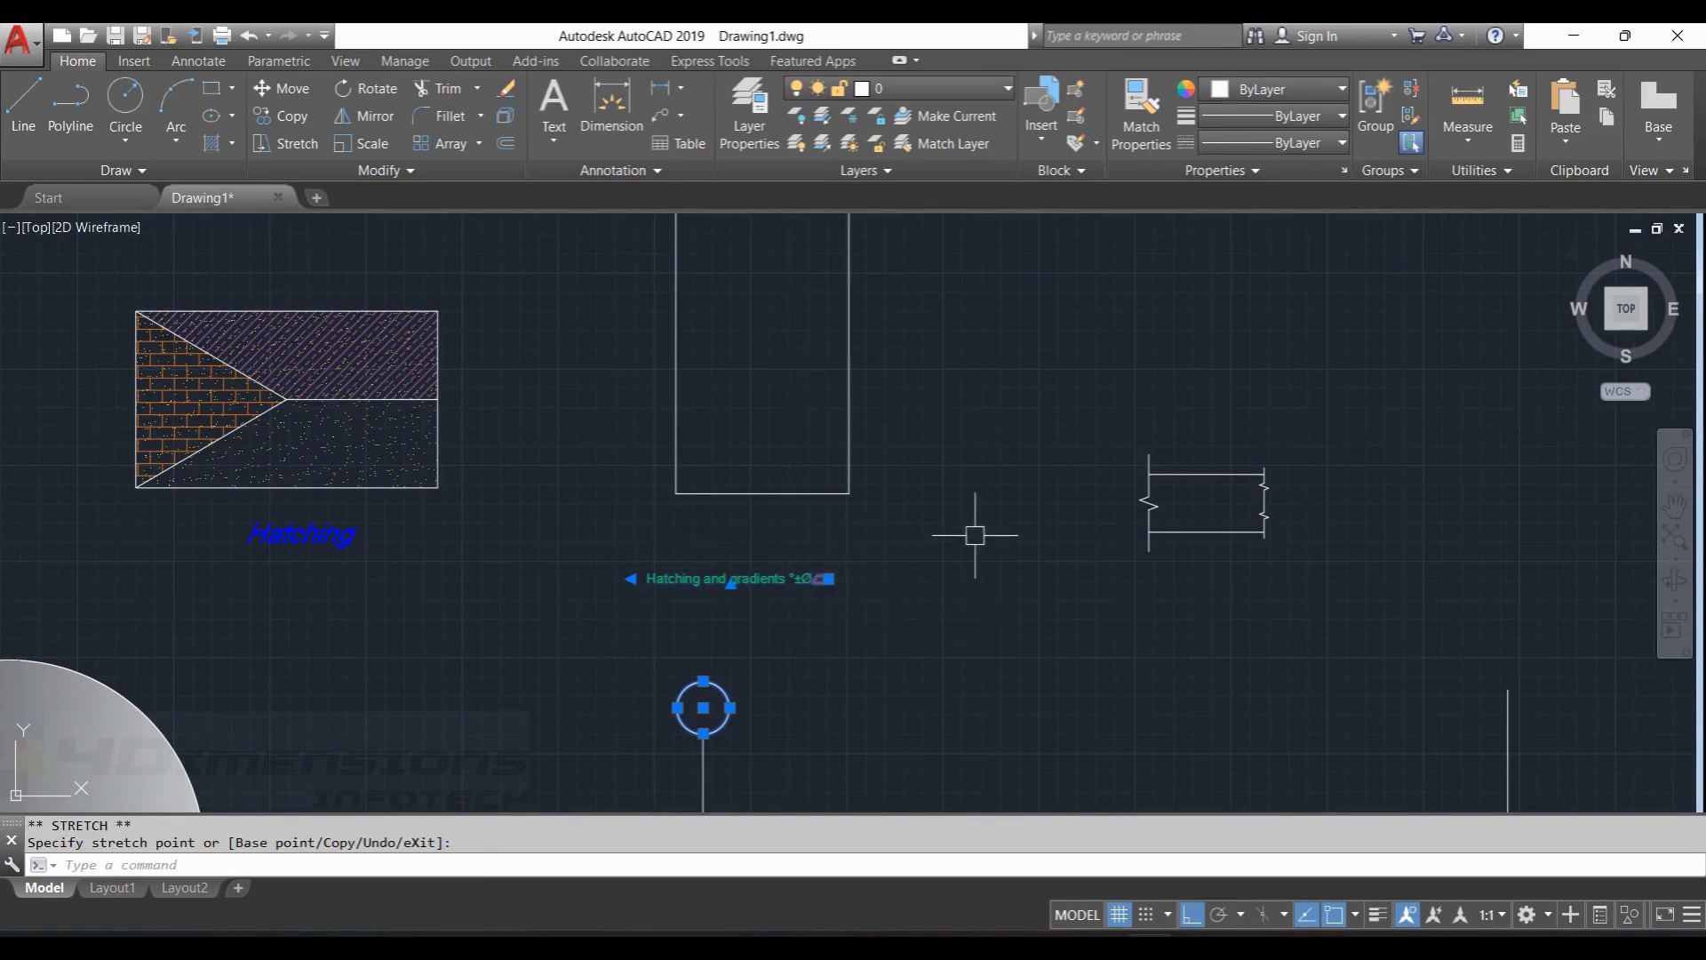
key("Escape")
middle_click_drag(834, 599, 873, 545)
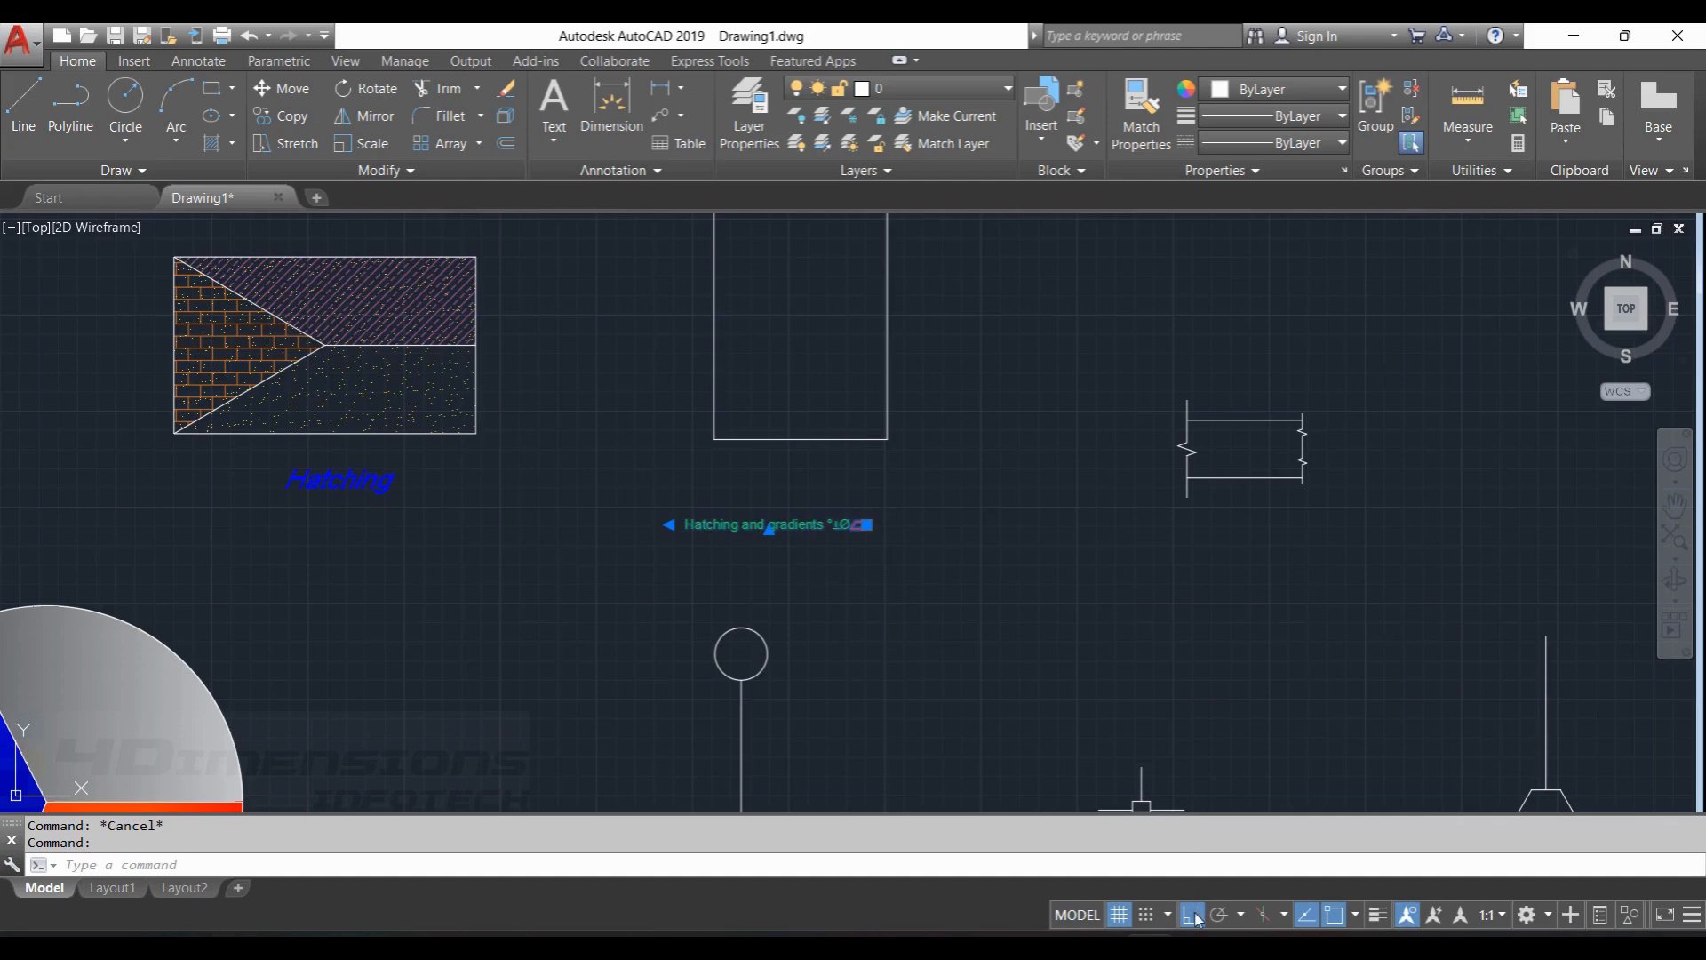
left_click(1195, 916)
left_click(866, 524)
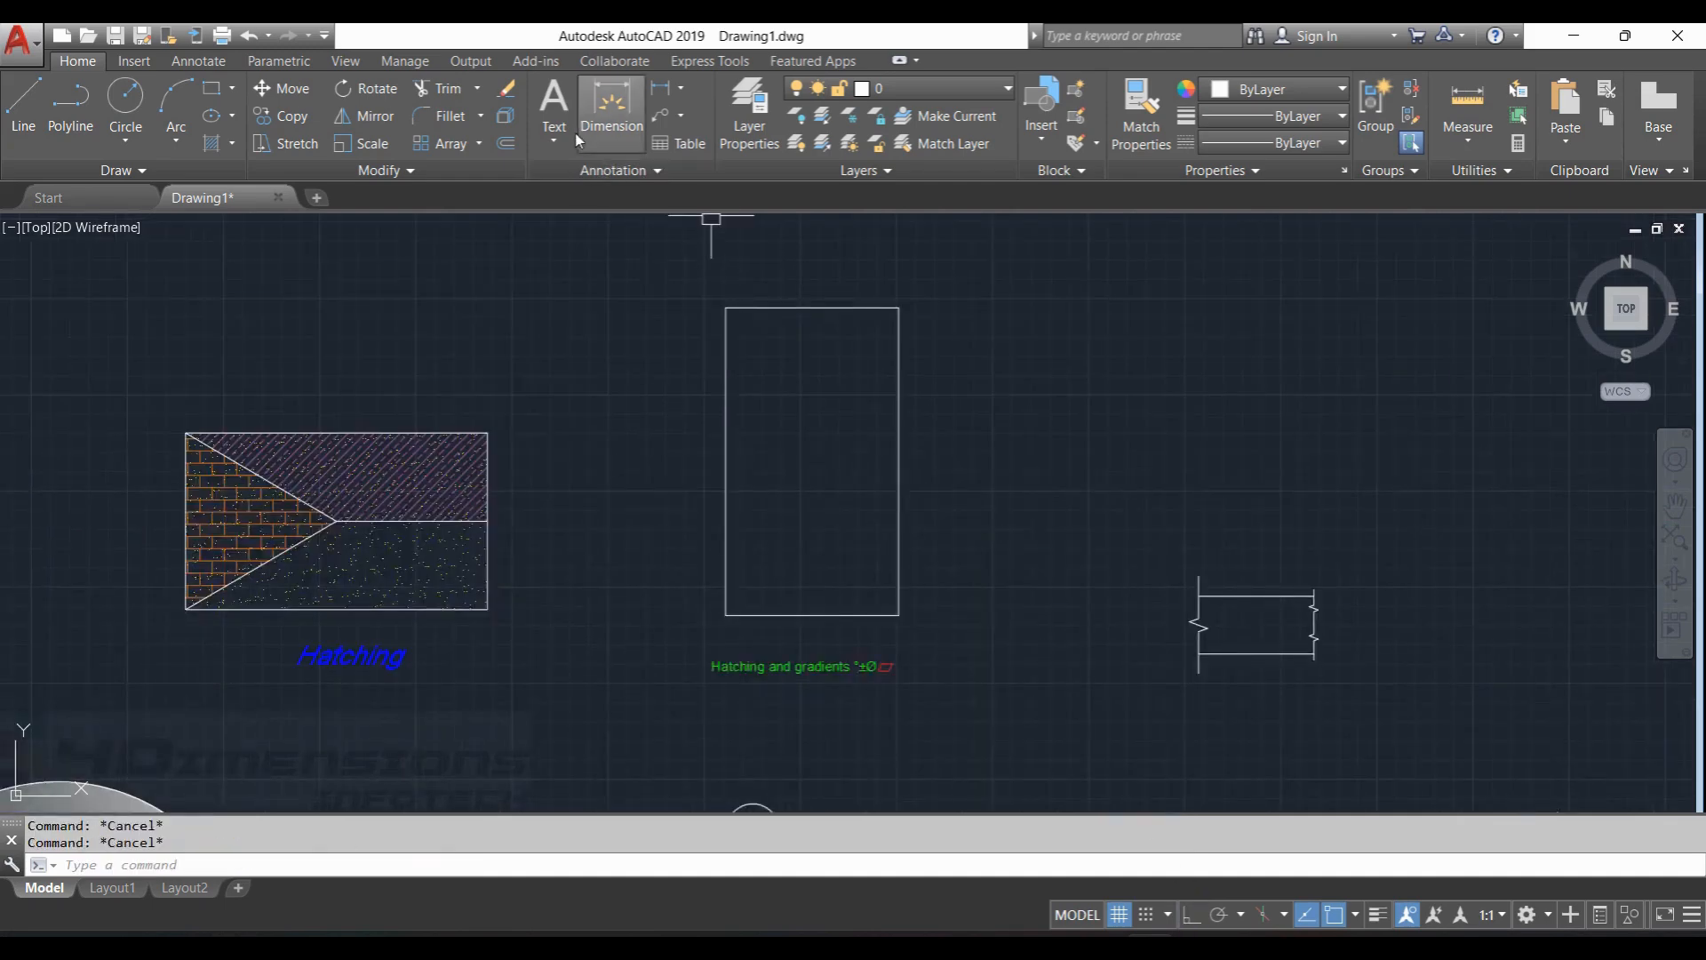
left_click(554, 137)
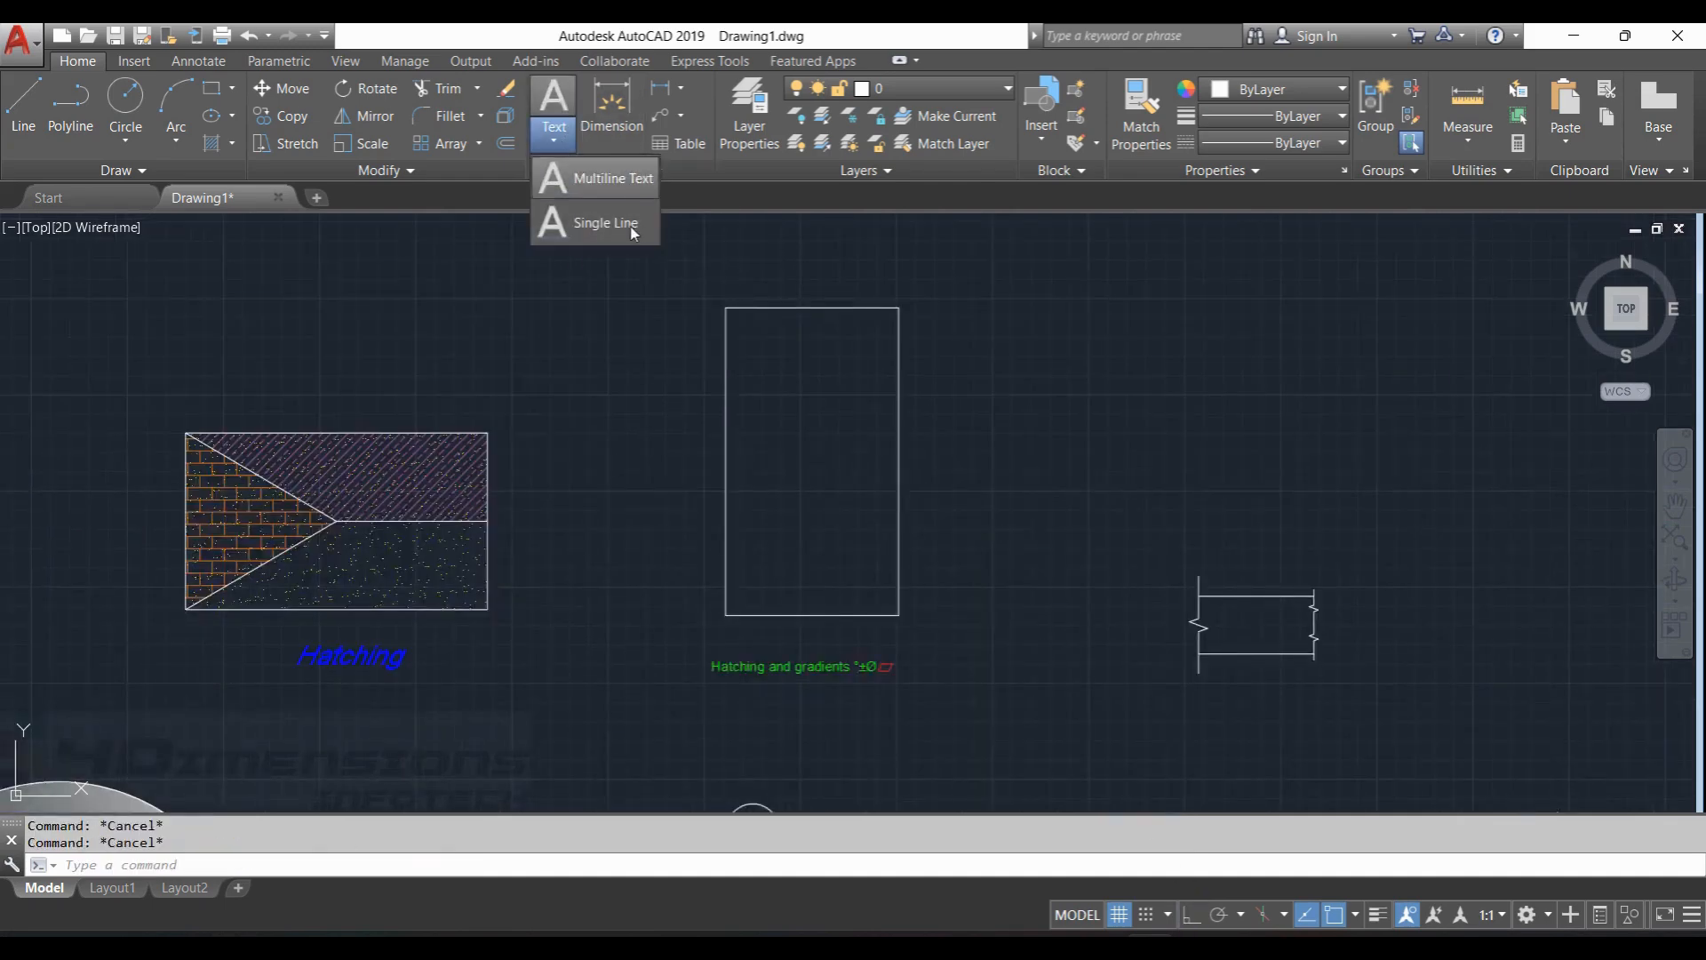
left_click(909, 396)
middle_click_drag(1079, 437, 1036, 447)
middle_click_drag(1048, 586, 939, 337)
middle_click_drag(1013, 465, 1013, 267)
scroll(982, 337, "down", 2)
middle_click_drag(988, 351, 1014, 391)
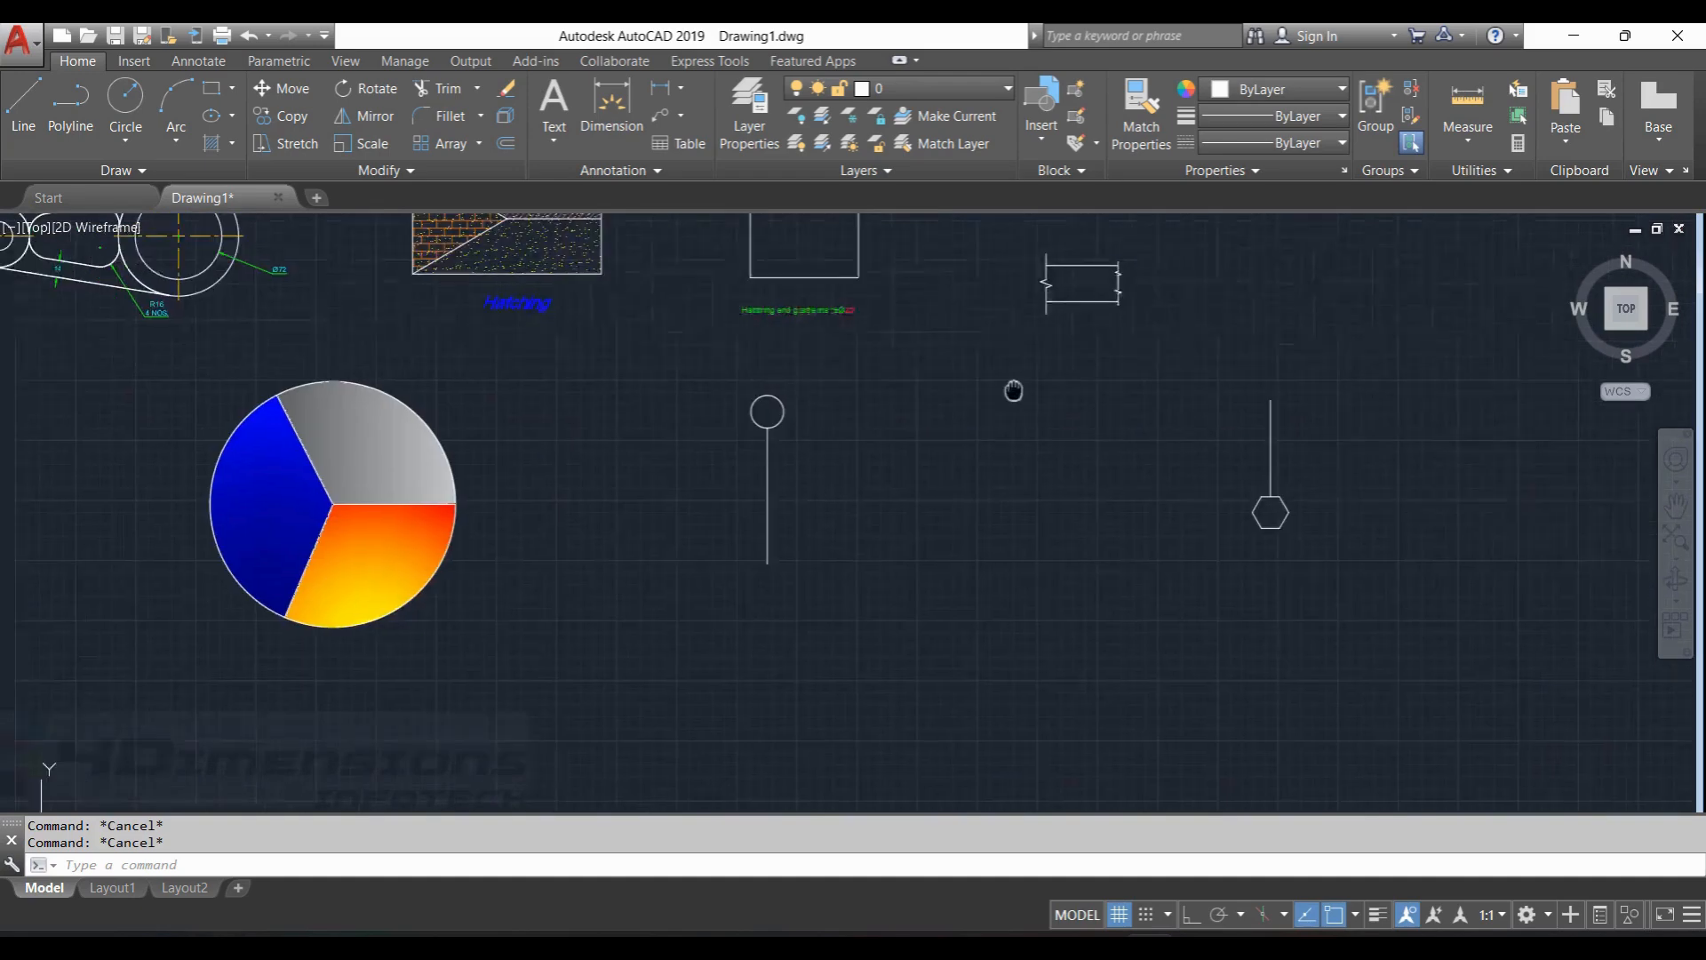
Rotate the circle and its attached vertical line 90° about the line's lower endpoint and undo the rotation.
scroll(868, 408, "up", 2)
middle_click_drag(868, 408, 956, 406)
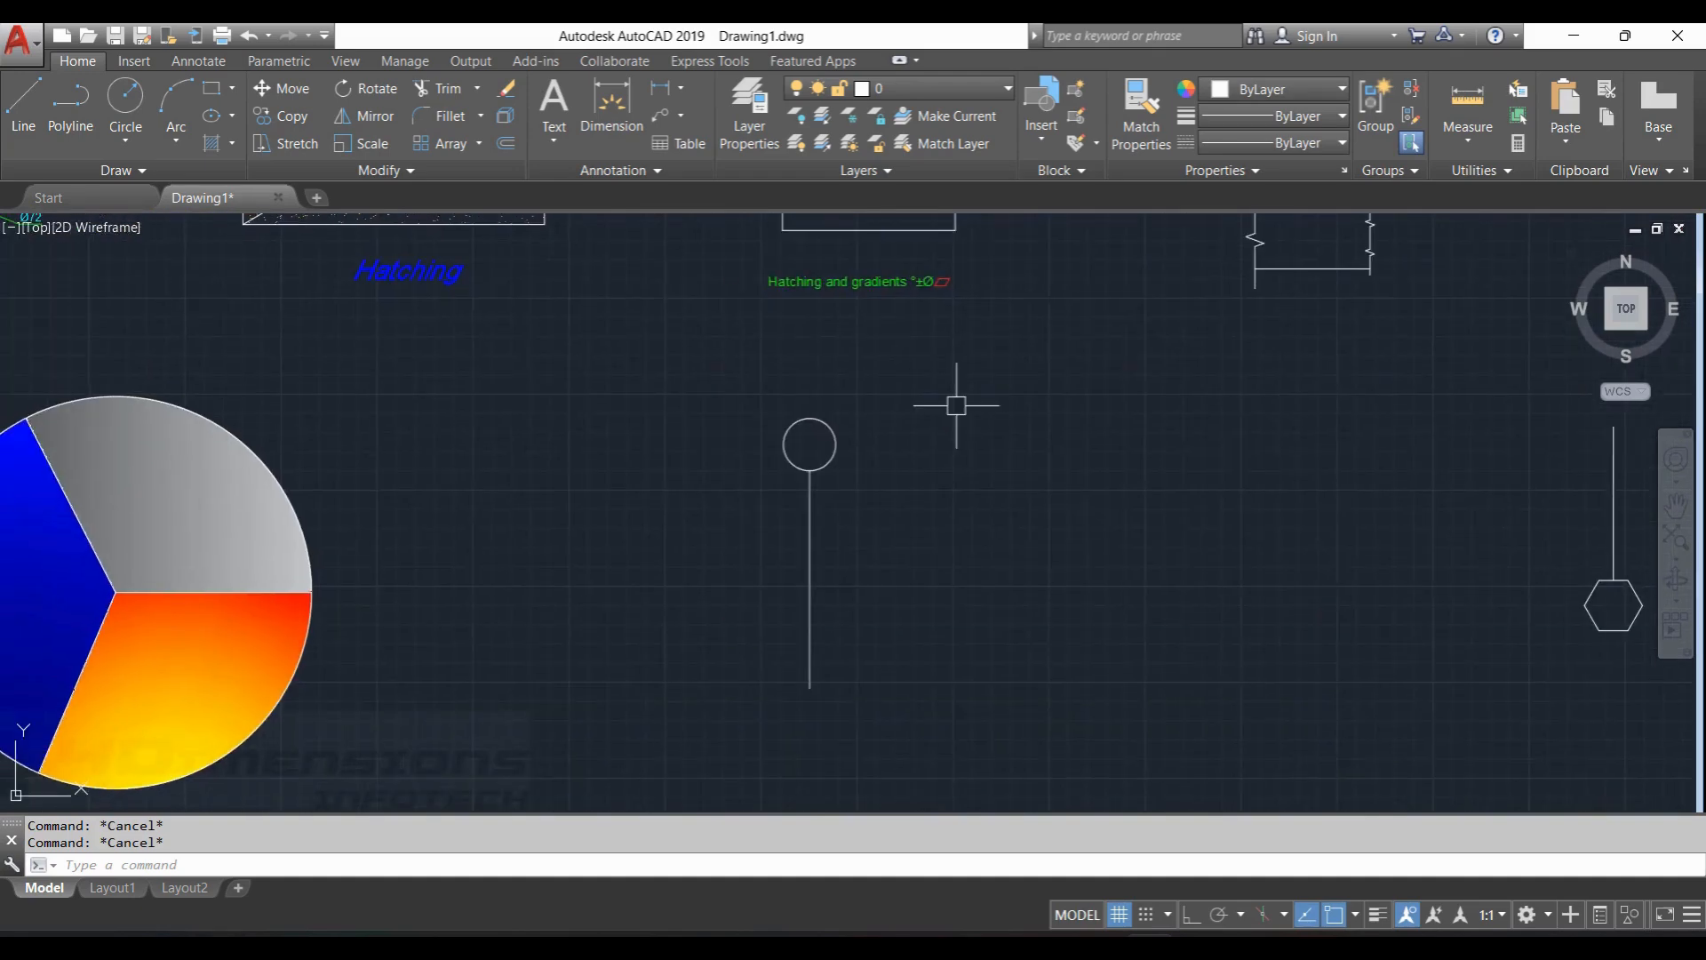
type("o")
key("Return")
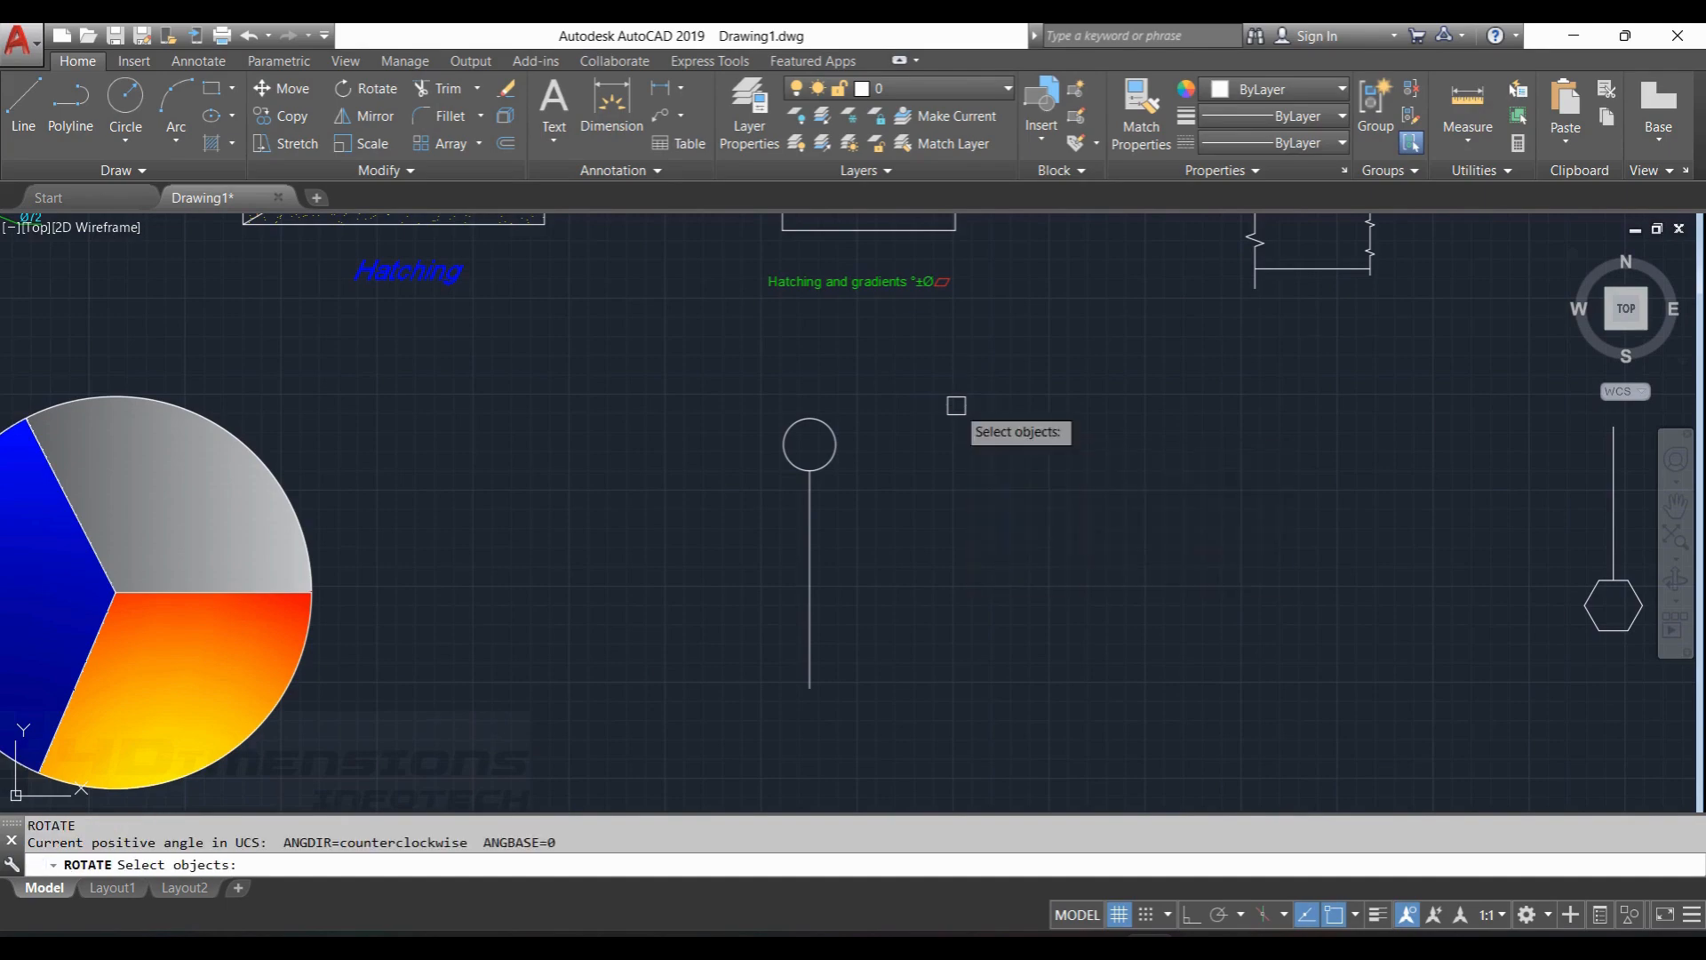
left_click(805, 471)
left_click(809, 497)
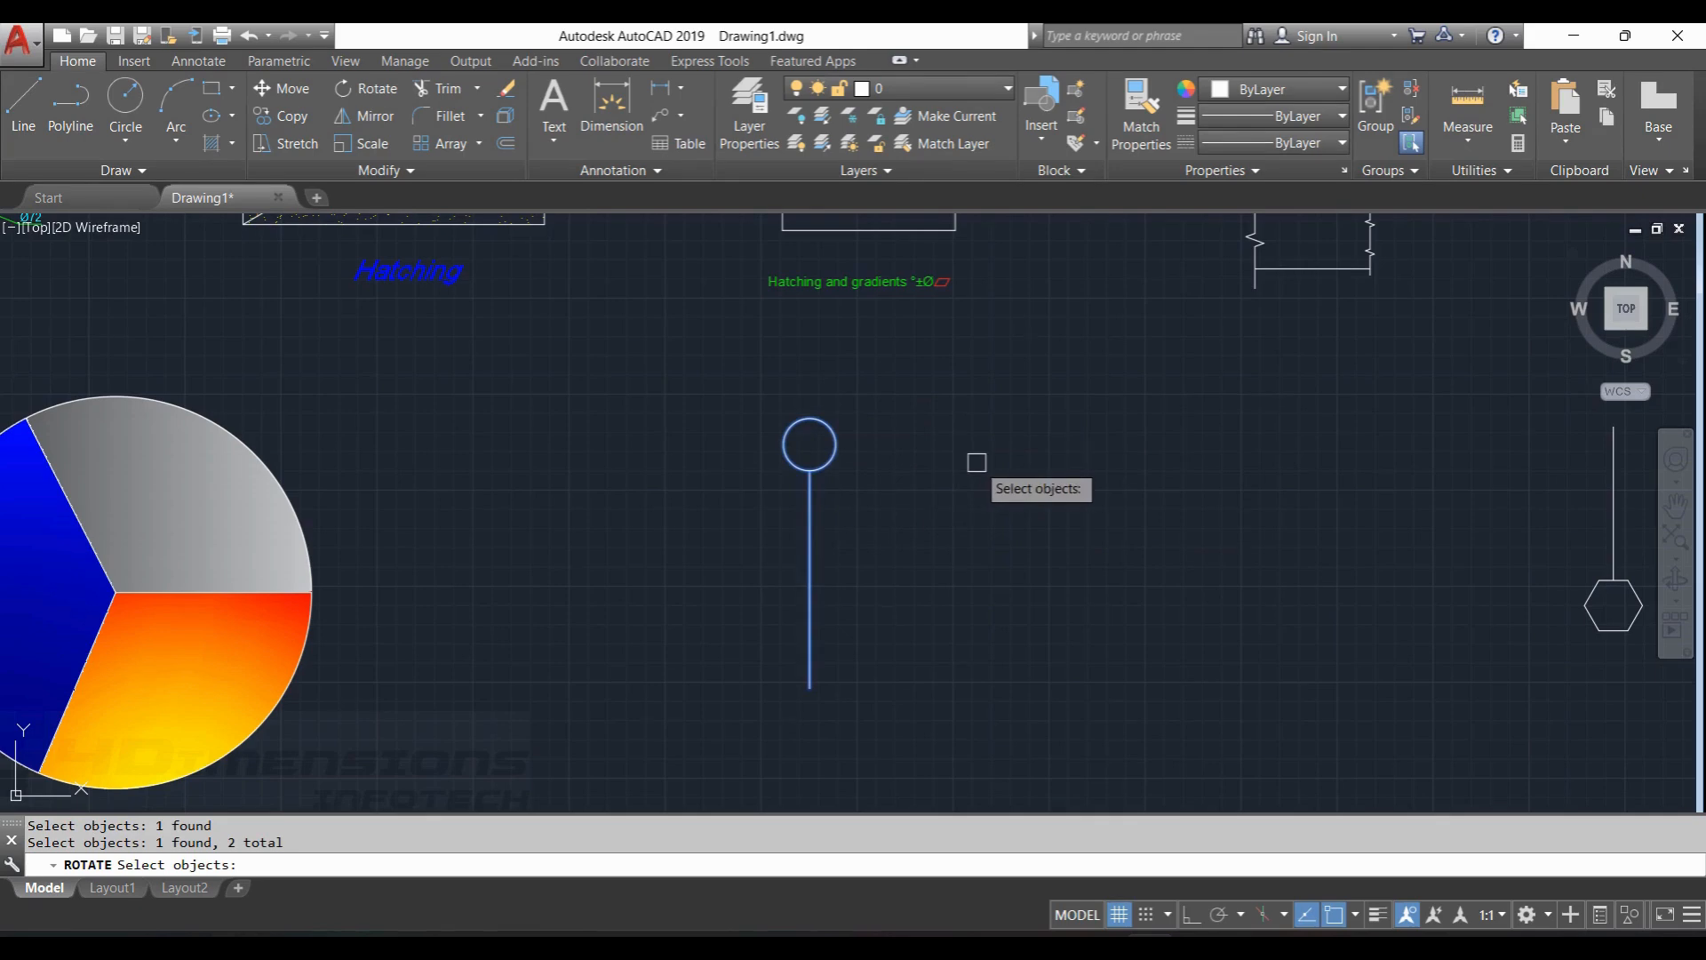
key("Return")
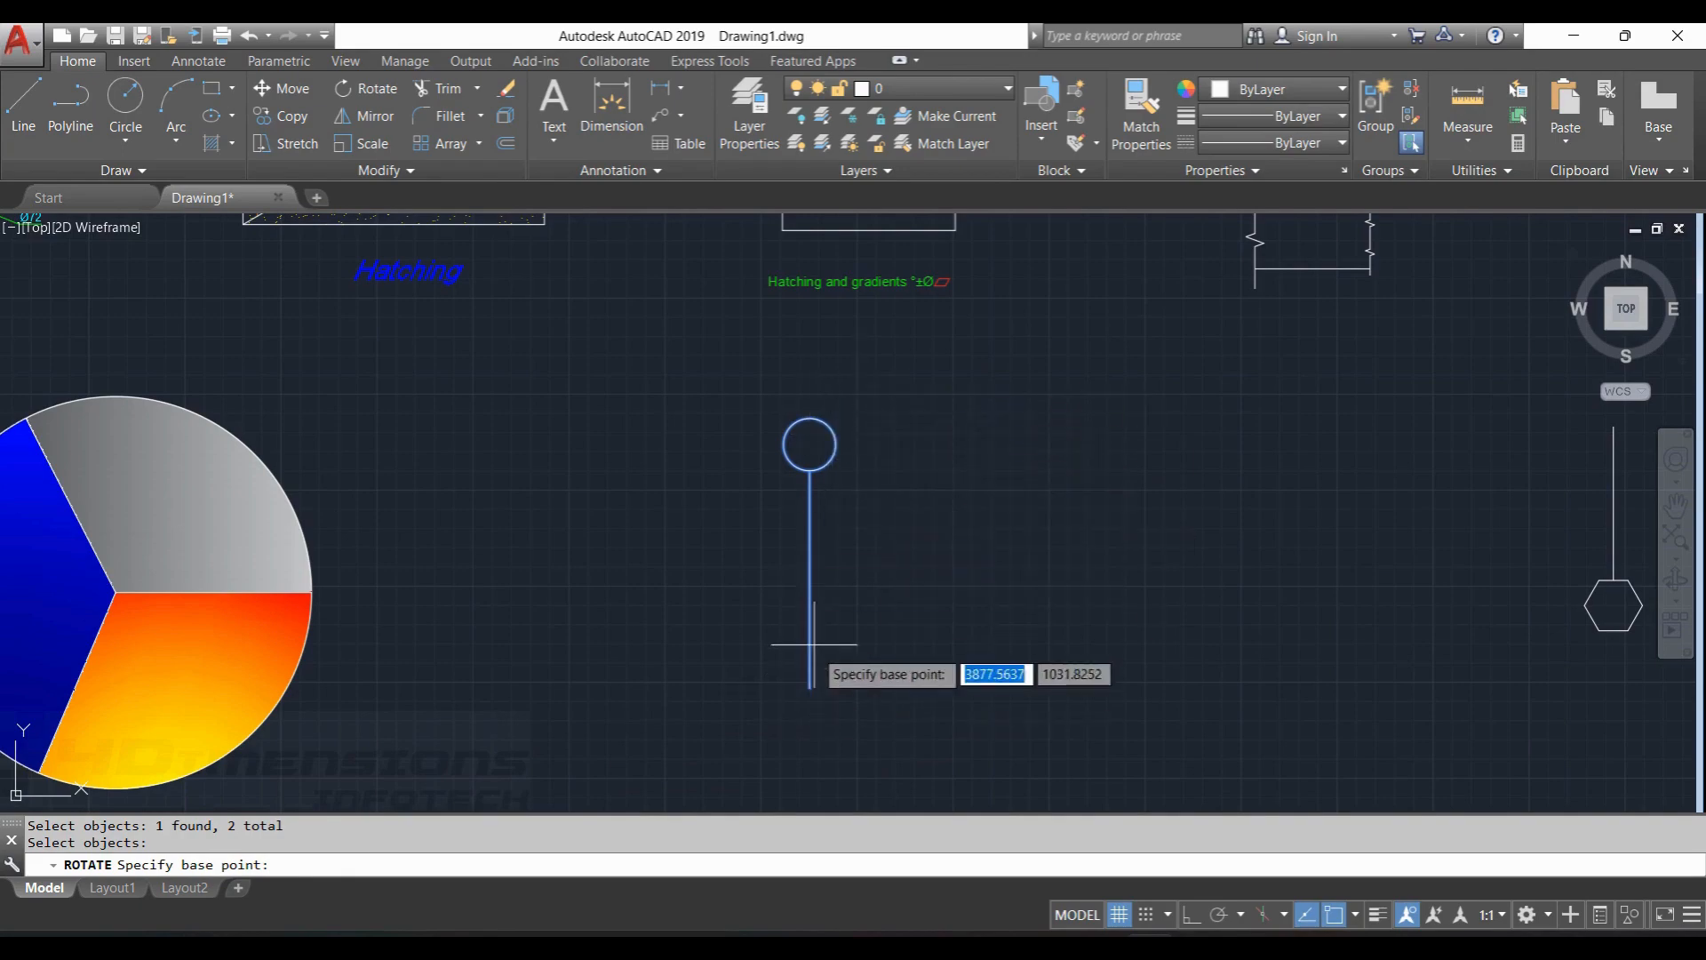
left_click(808, 687)
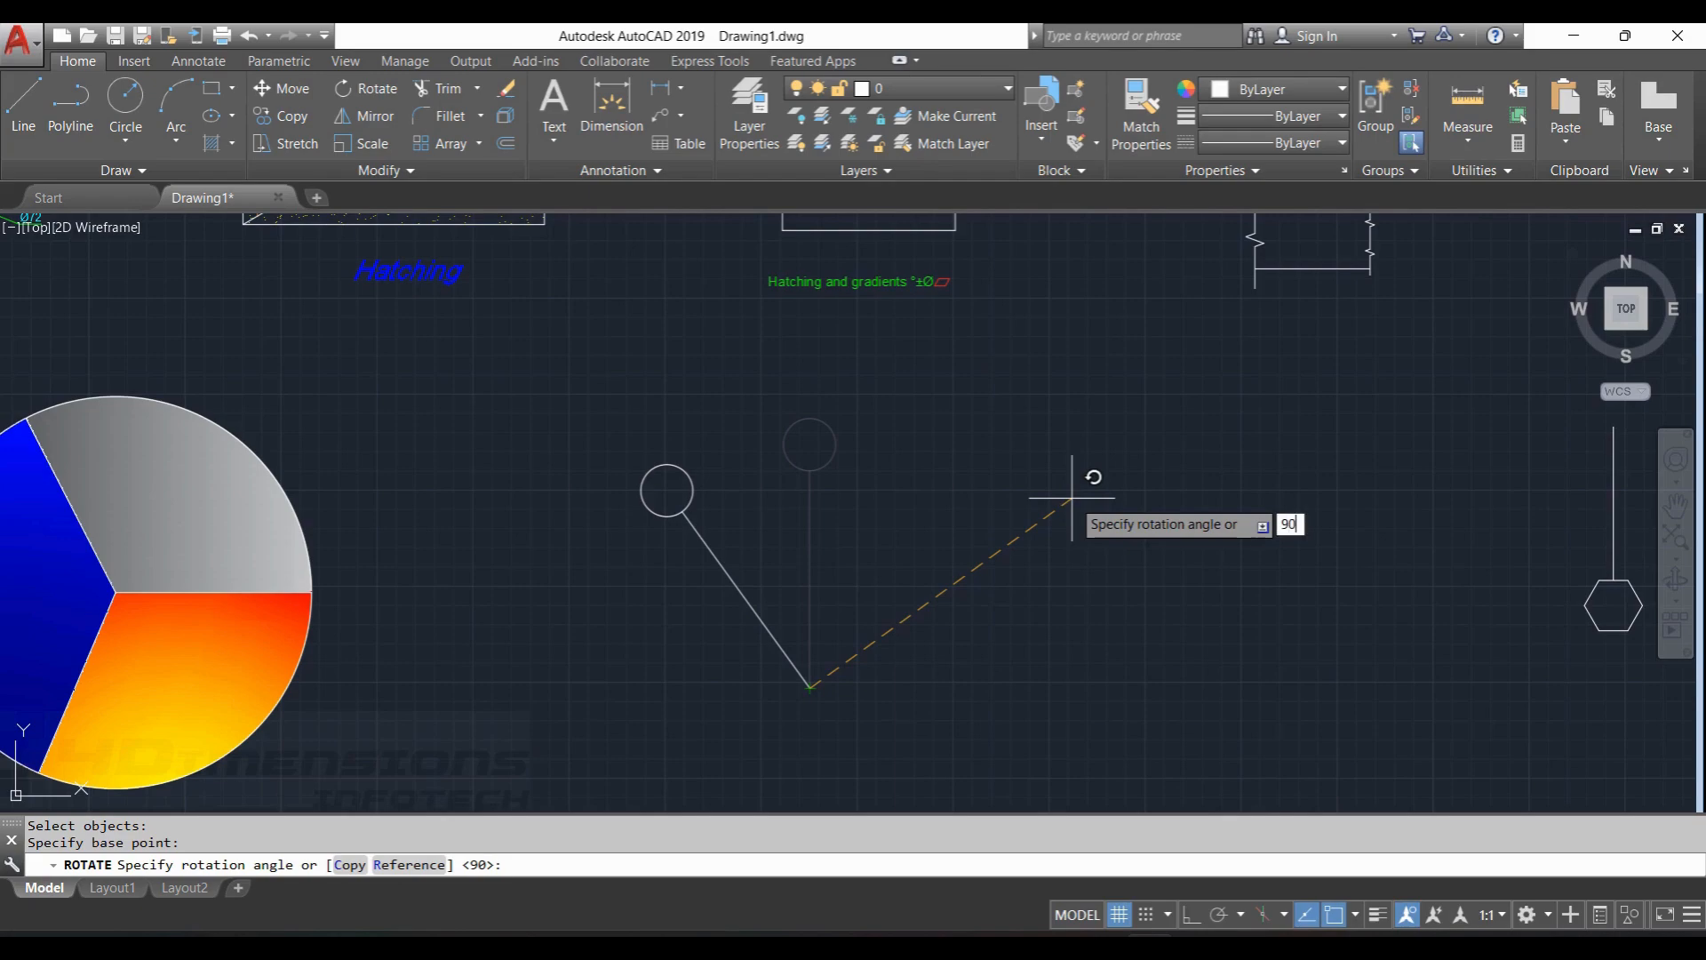
key("Return")
middle_click_drag(706, 693, 758, 696)
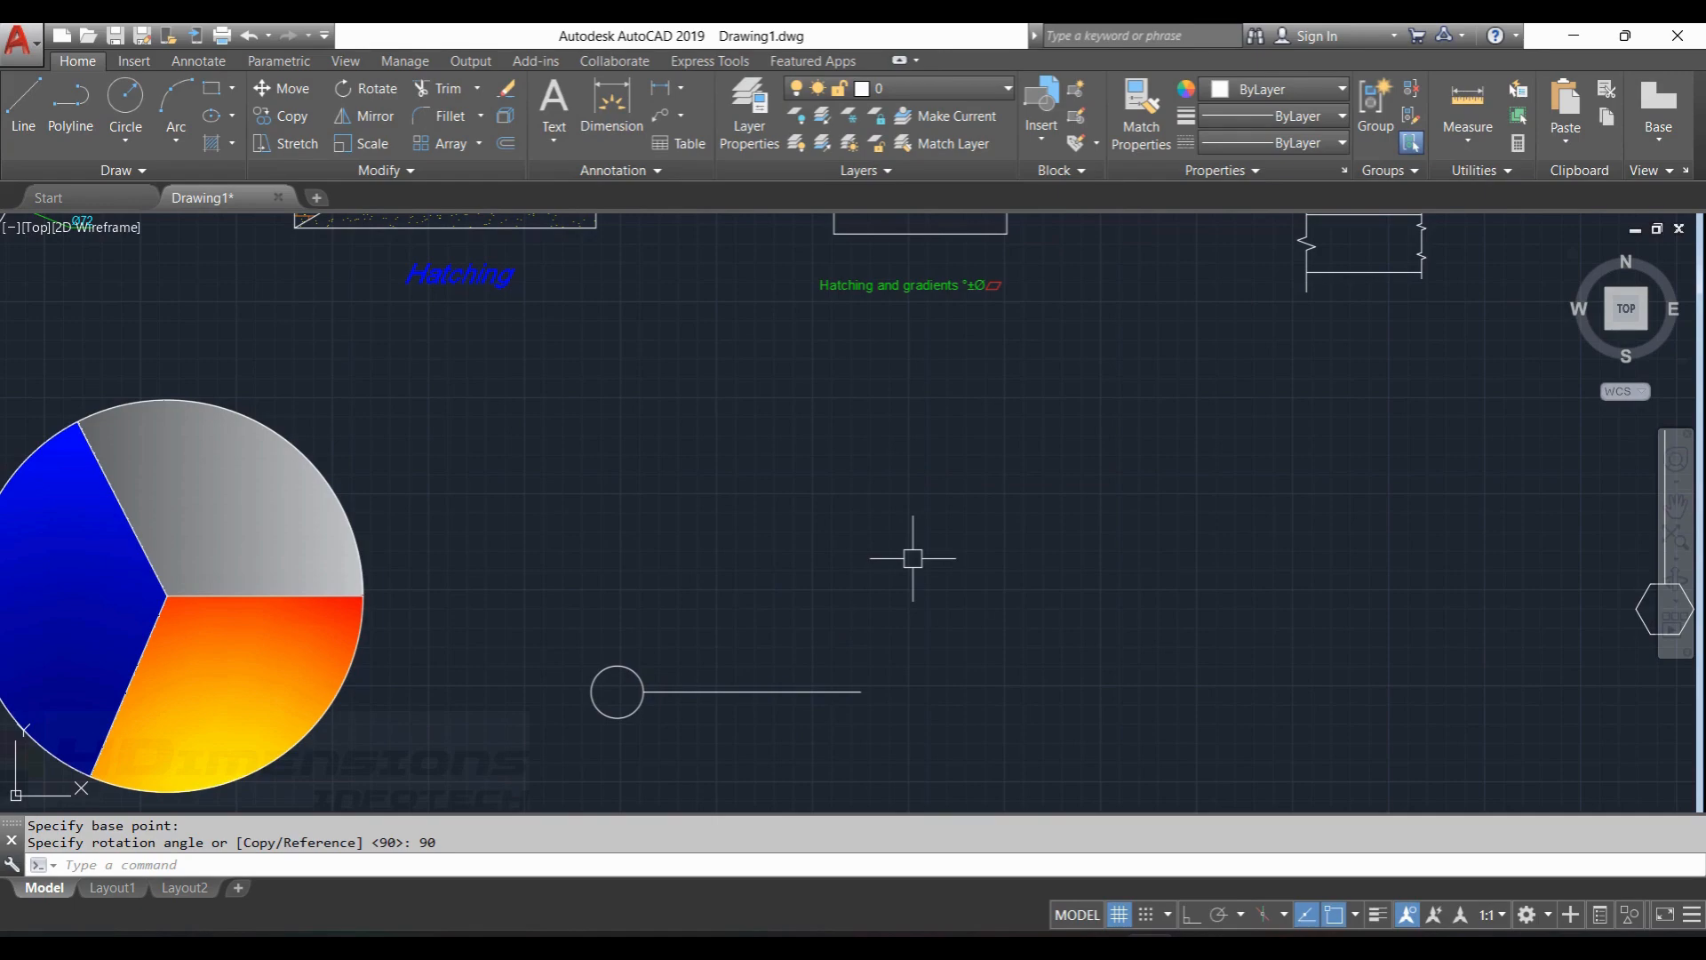
scroll(944, 544, "down", 2)
middle_click_drag(945, 541, 866, 524)
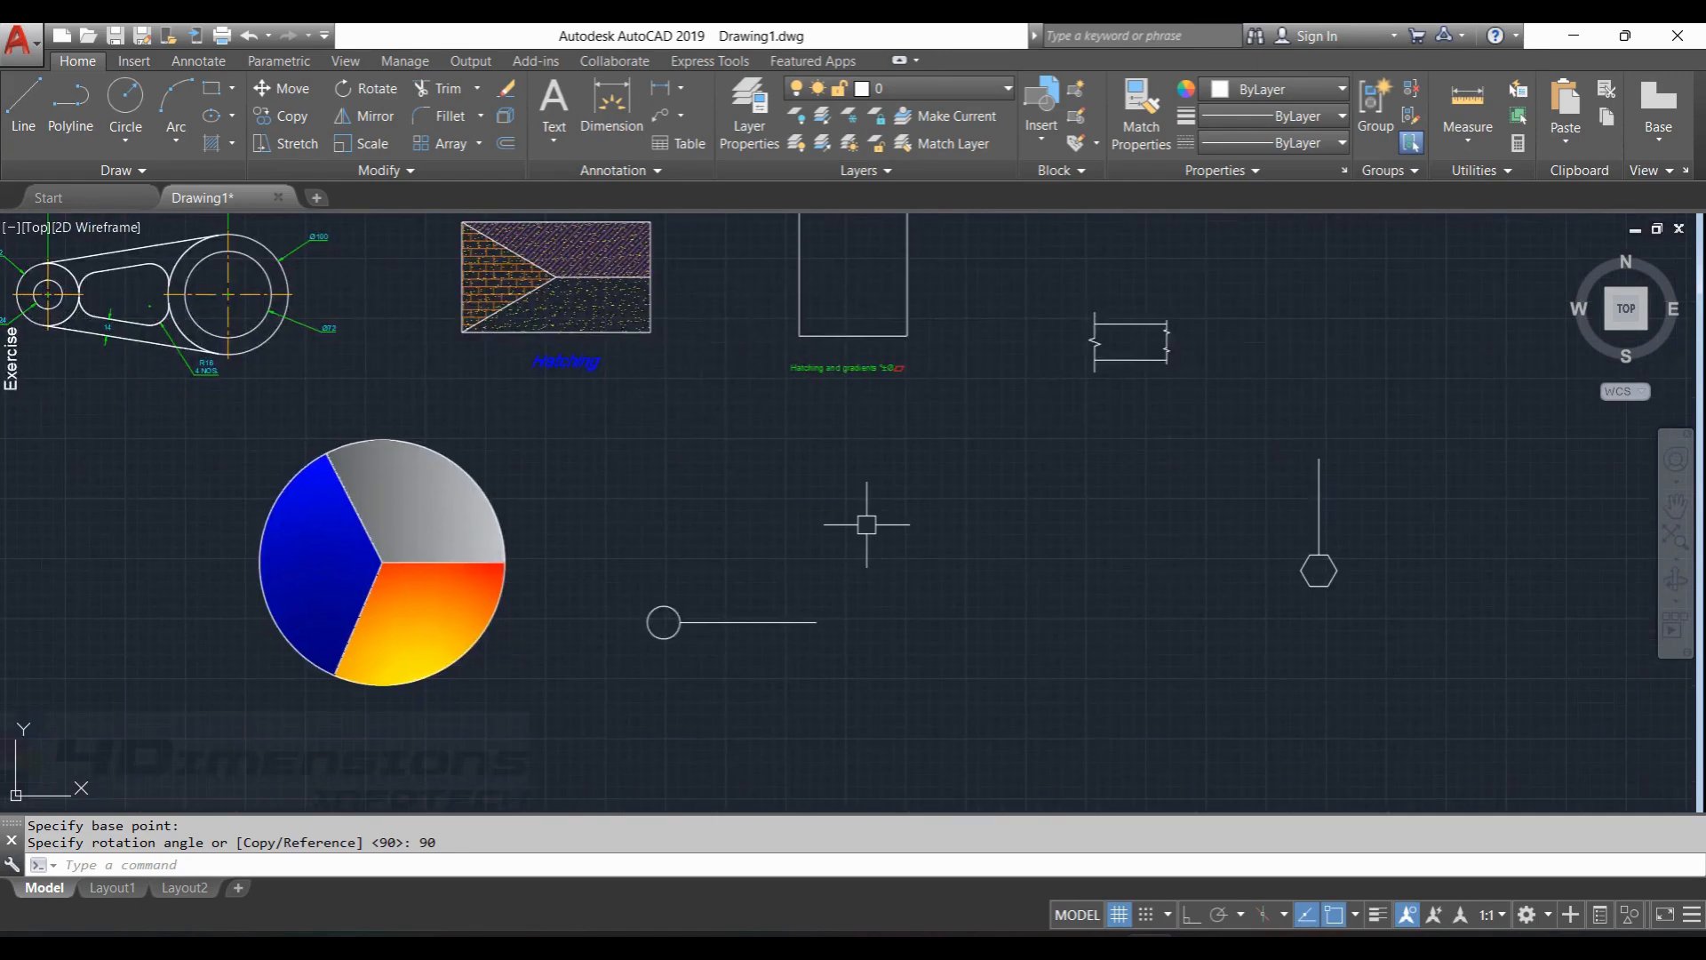
key("ctrl+z")
key("ctrl+z")
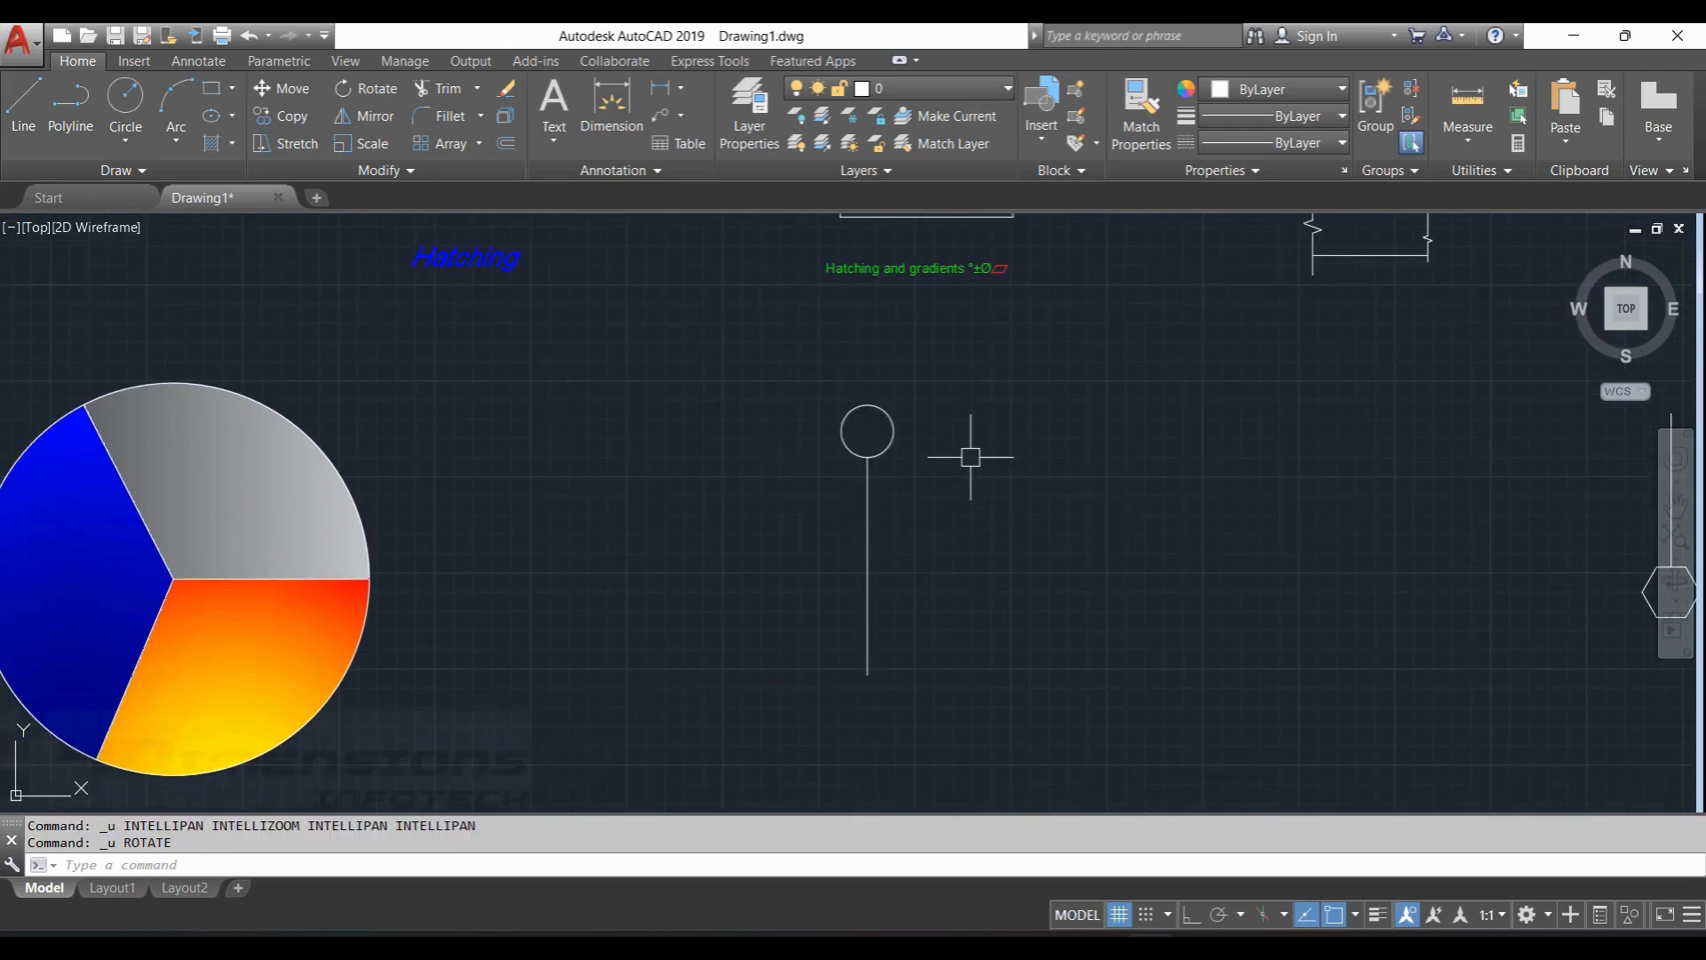
key("Return")
left_click(888, 446)
left_click(867, 477)
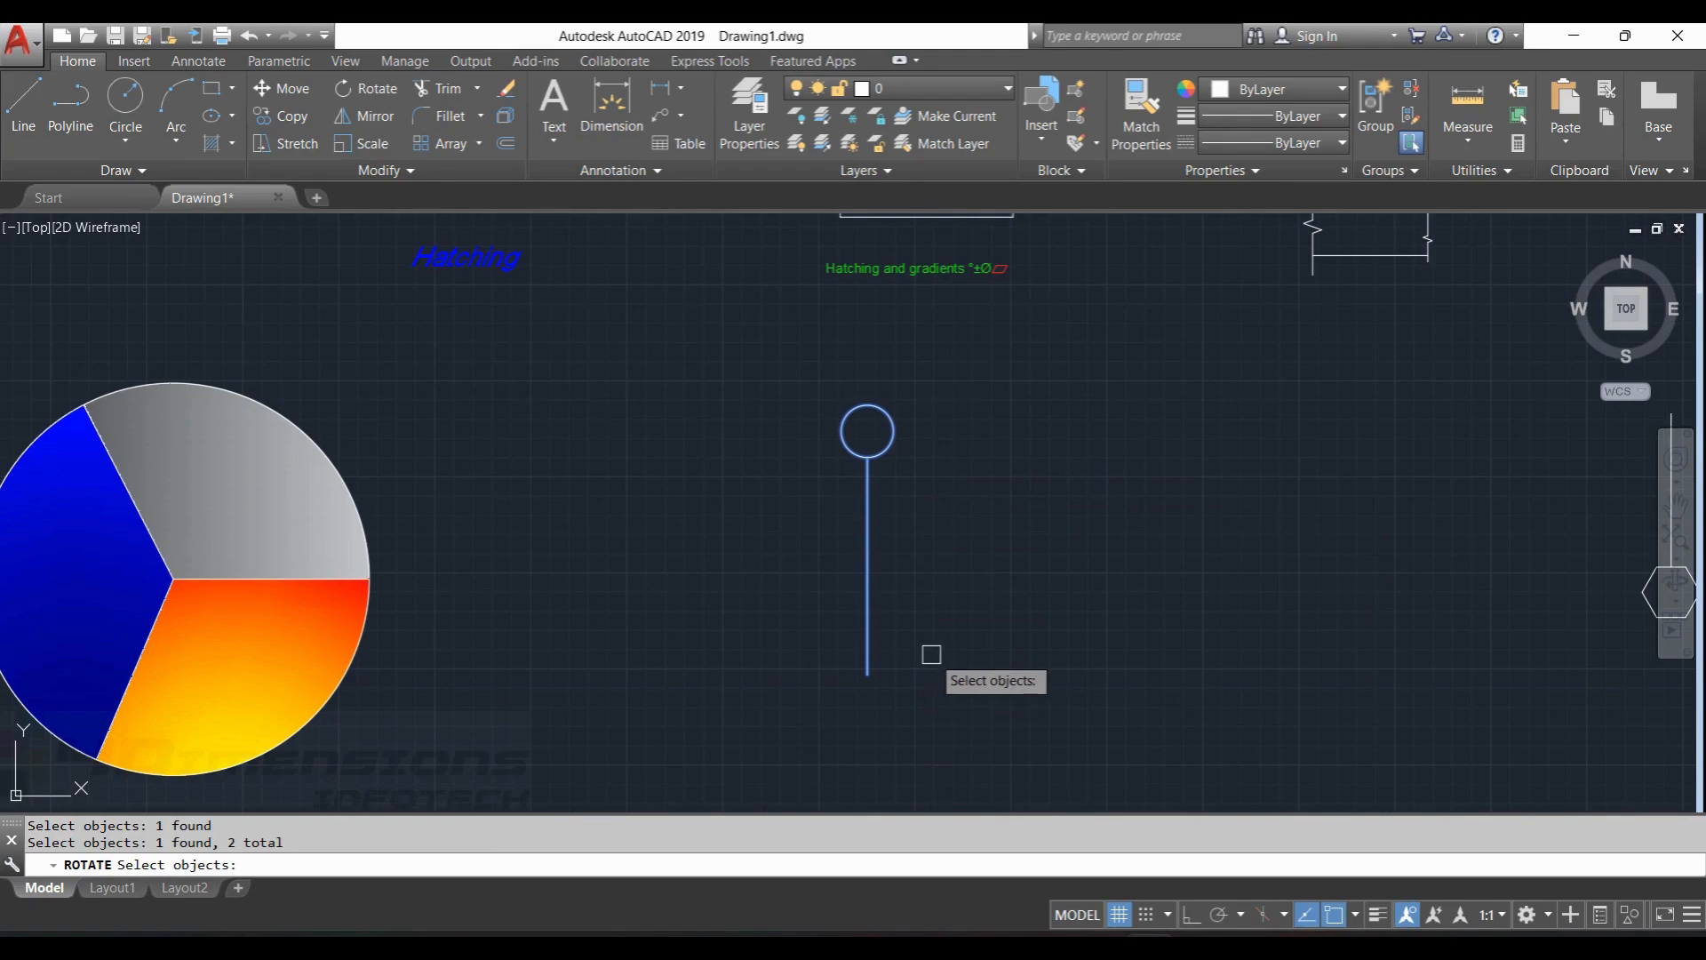
key("Return")
left_click(868, 674)
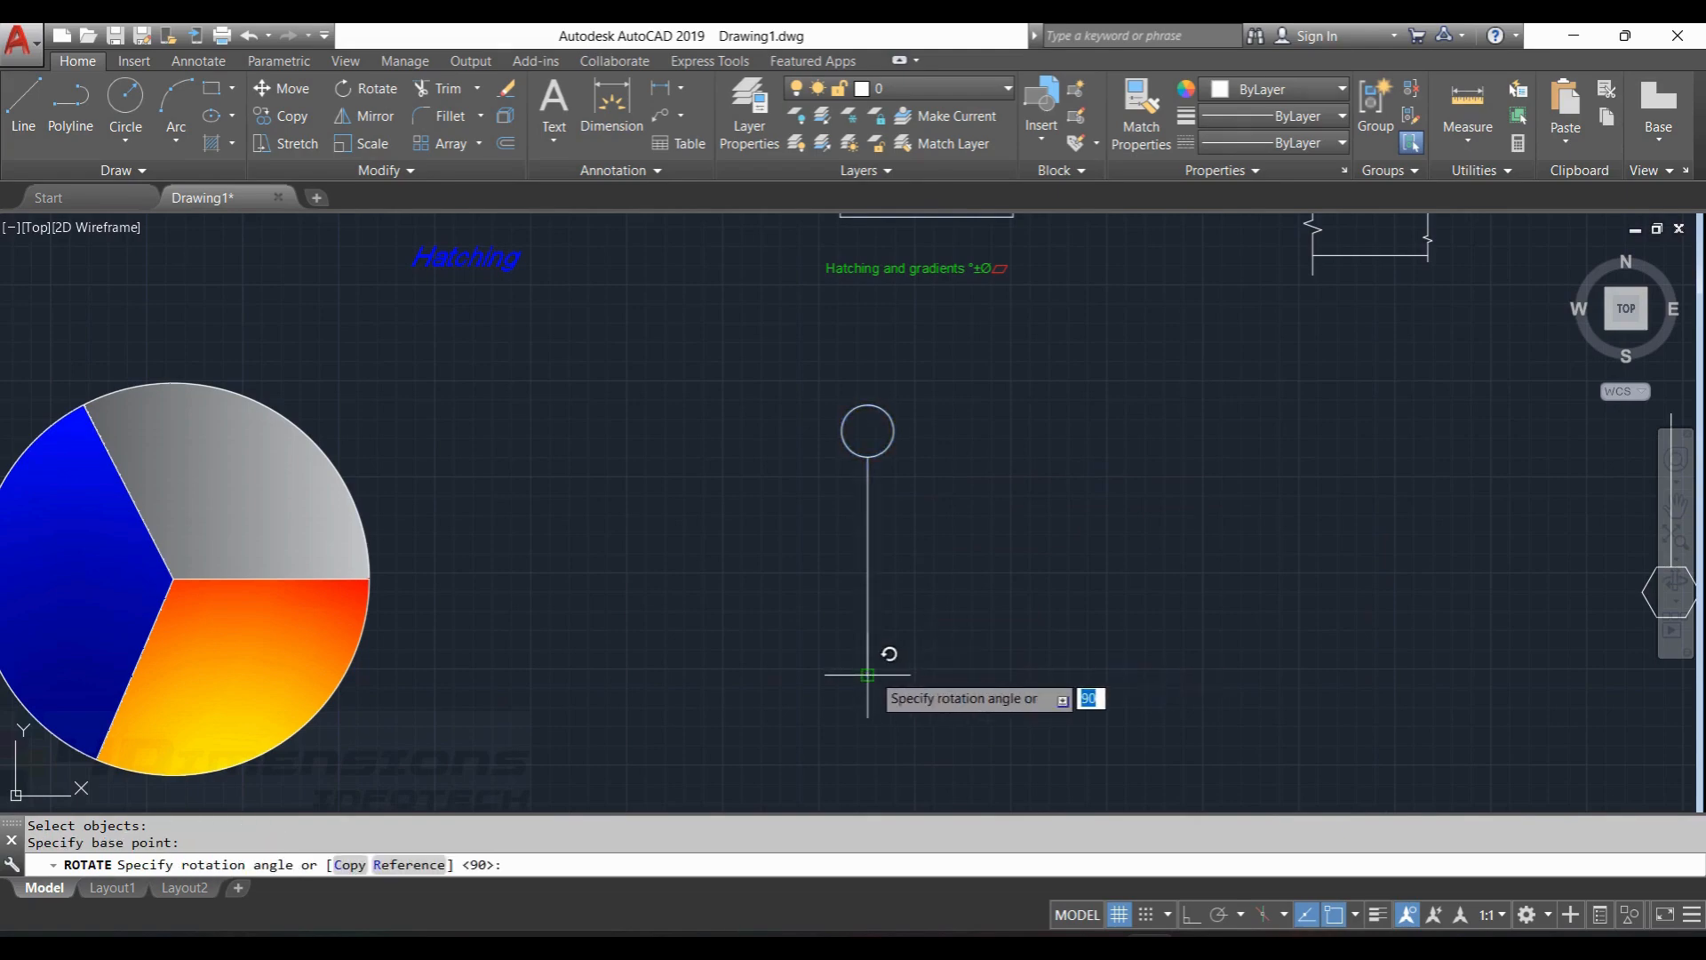
key("Escape")
key("Escape")
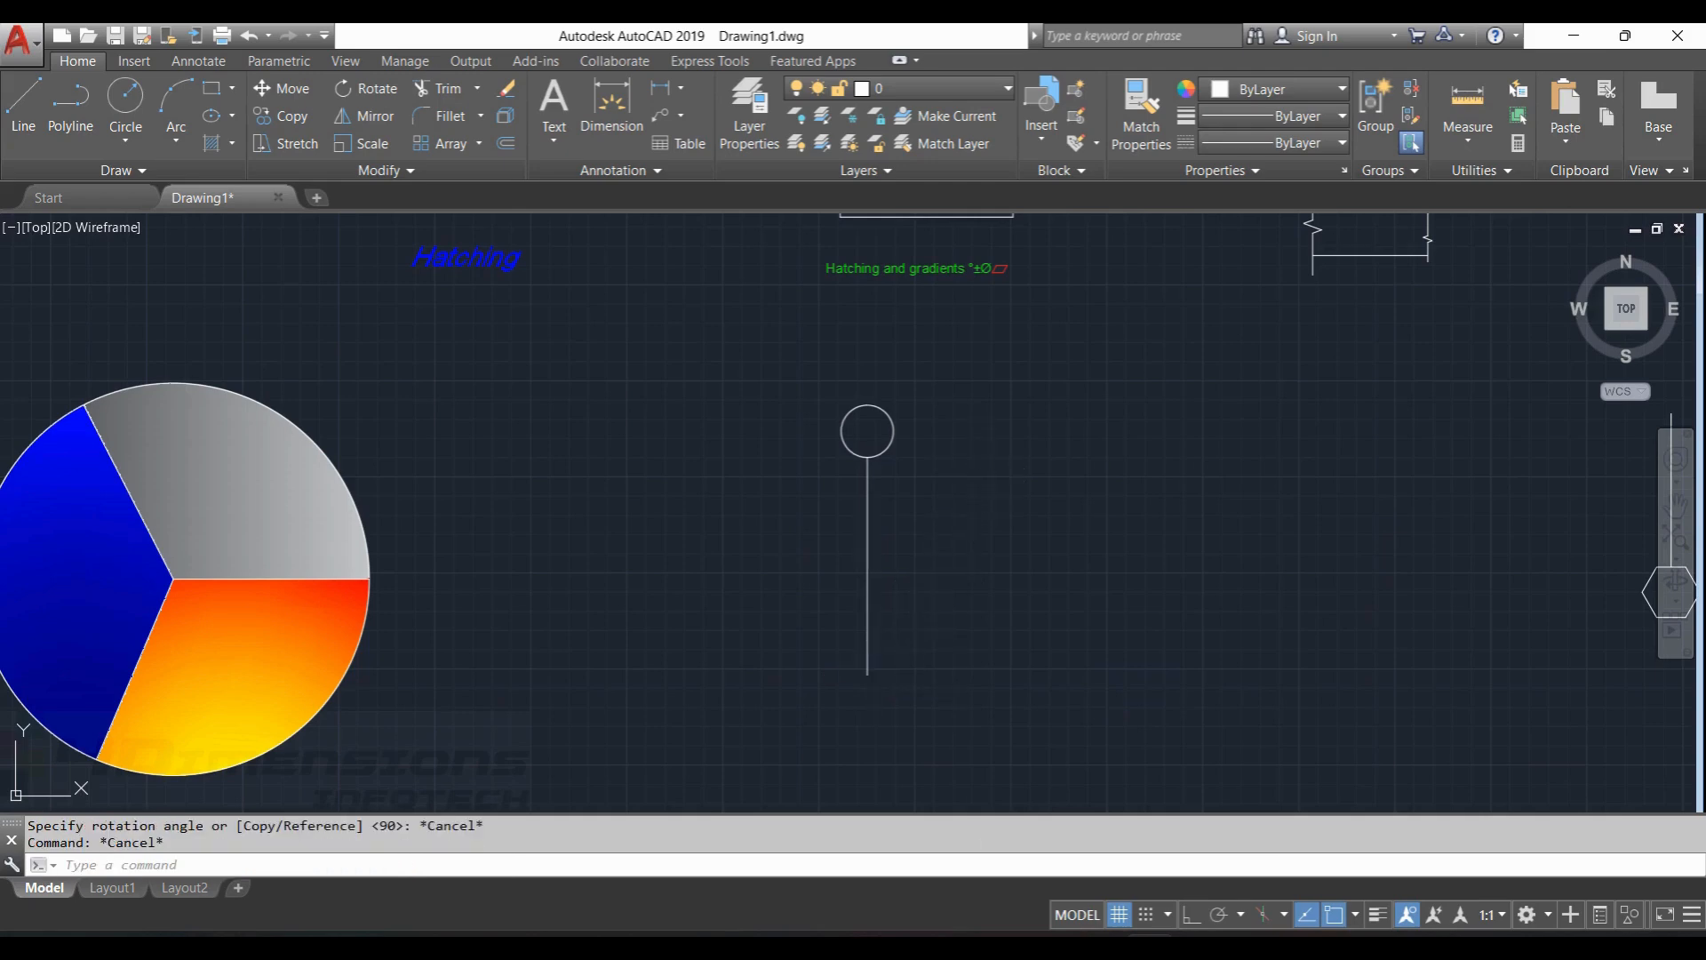
right_click(981, 473)
left_click(1054, 487)
key("ctrl+z")
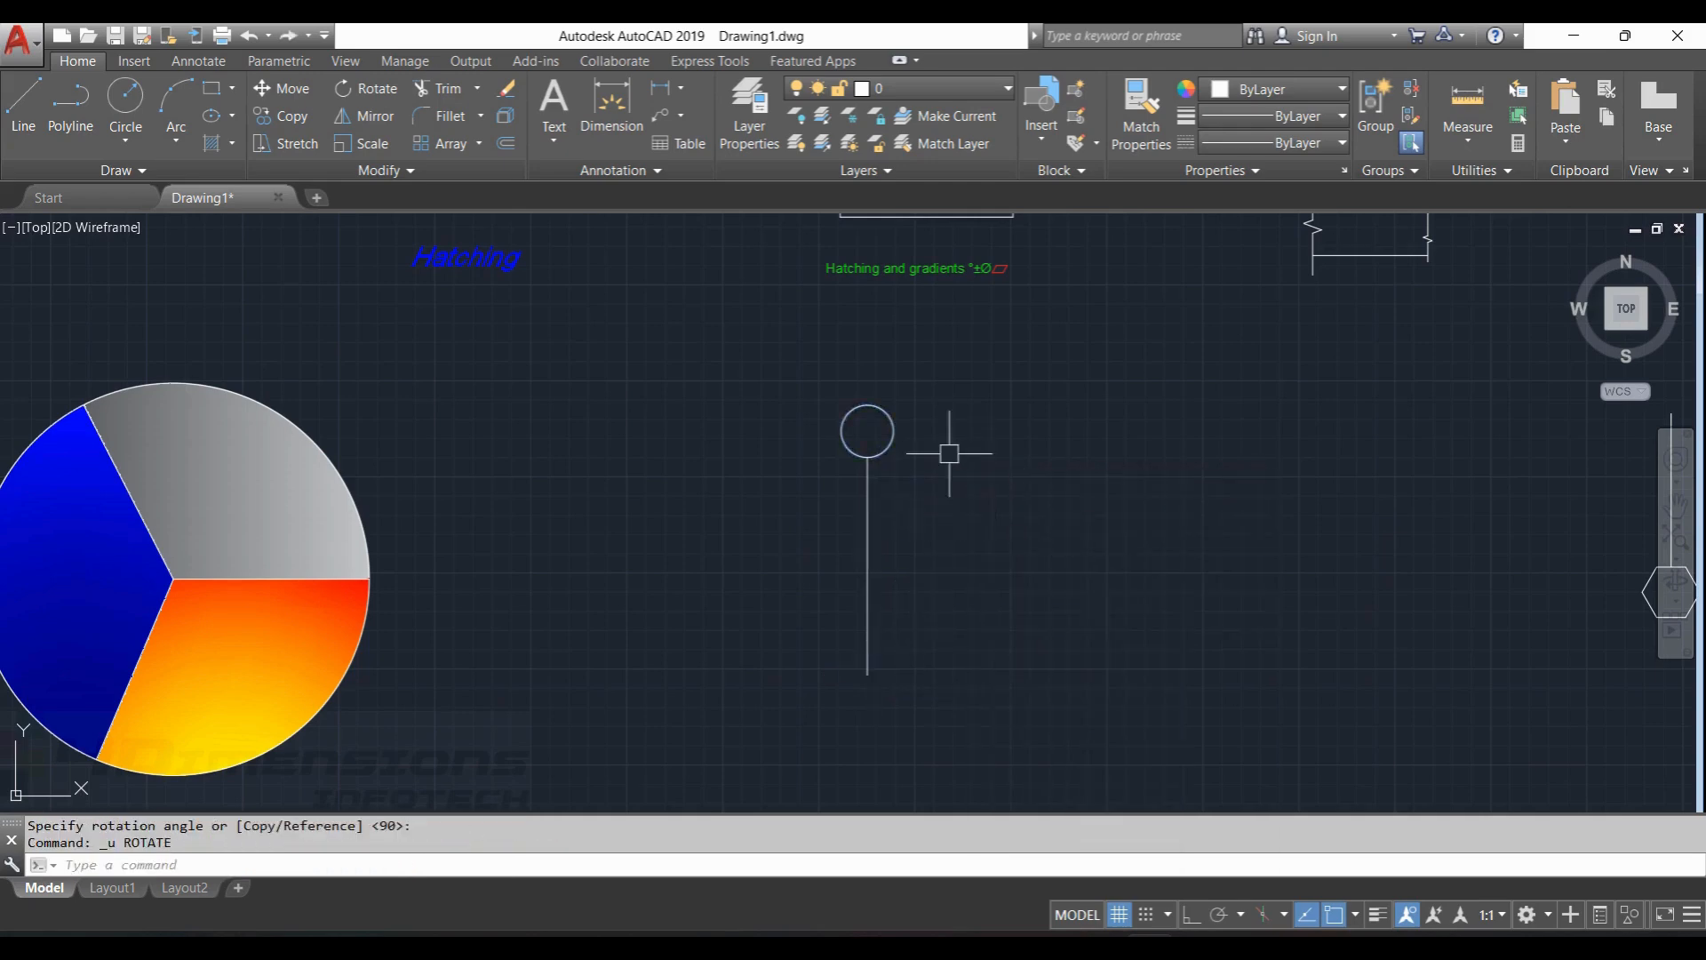
Rotate the circle and its attached line about 45° counterclockwise around the line's midpoint.
type("ro")
key("Return")
left_click(882, 454)
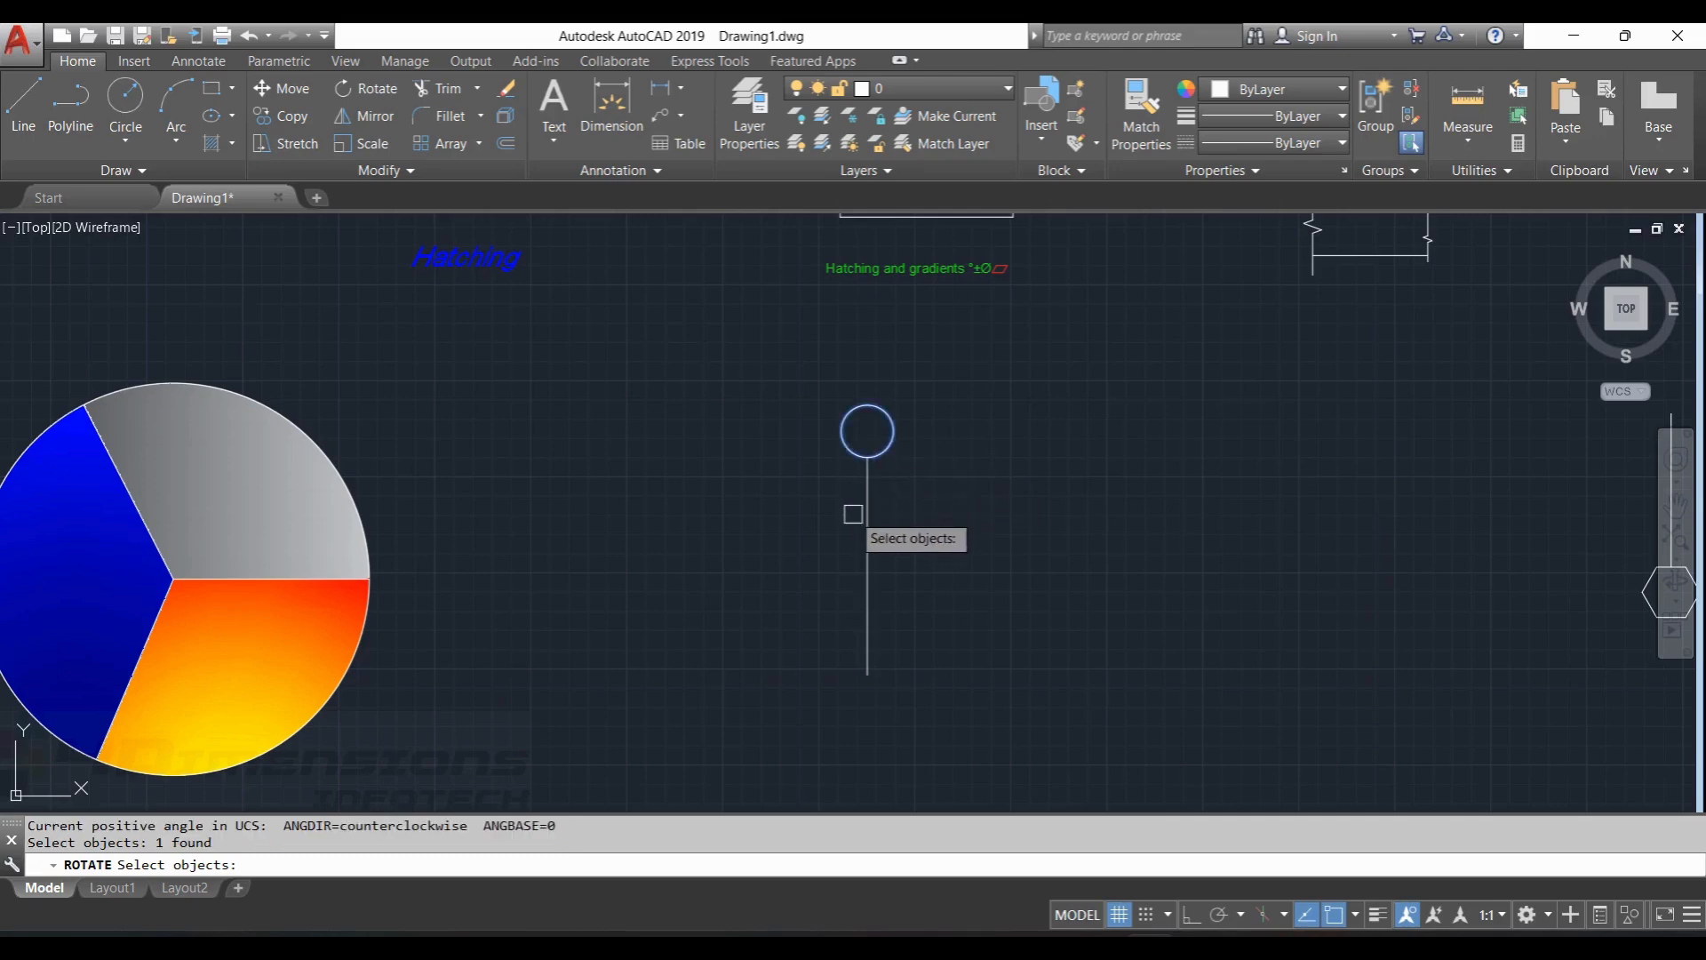
left_click(868, 515)
key("Return")
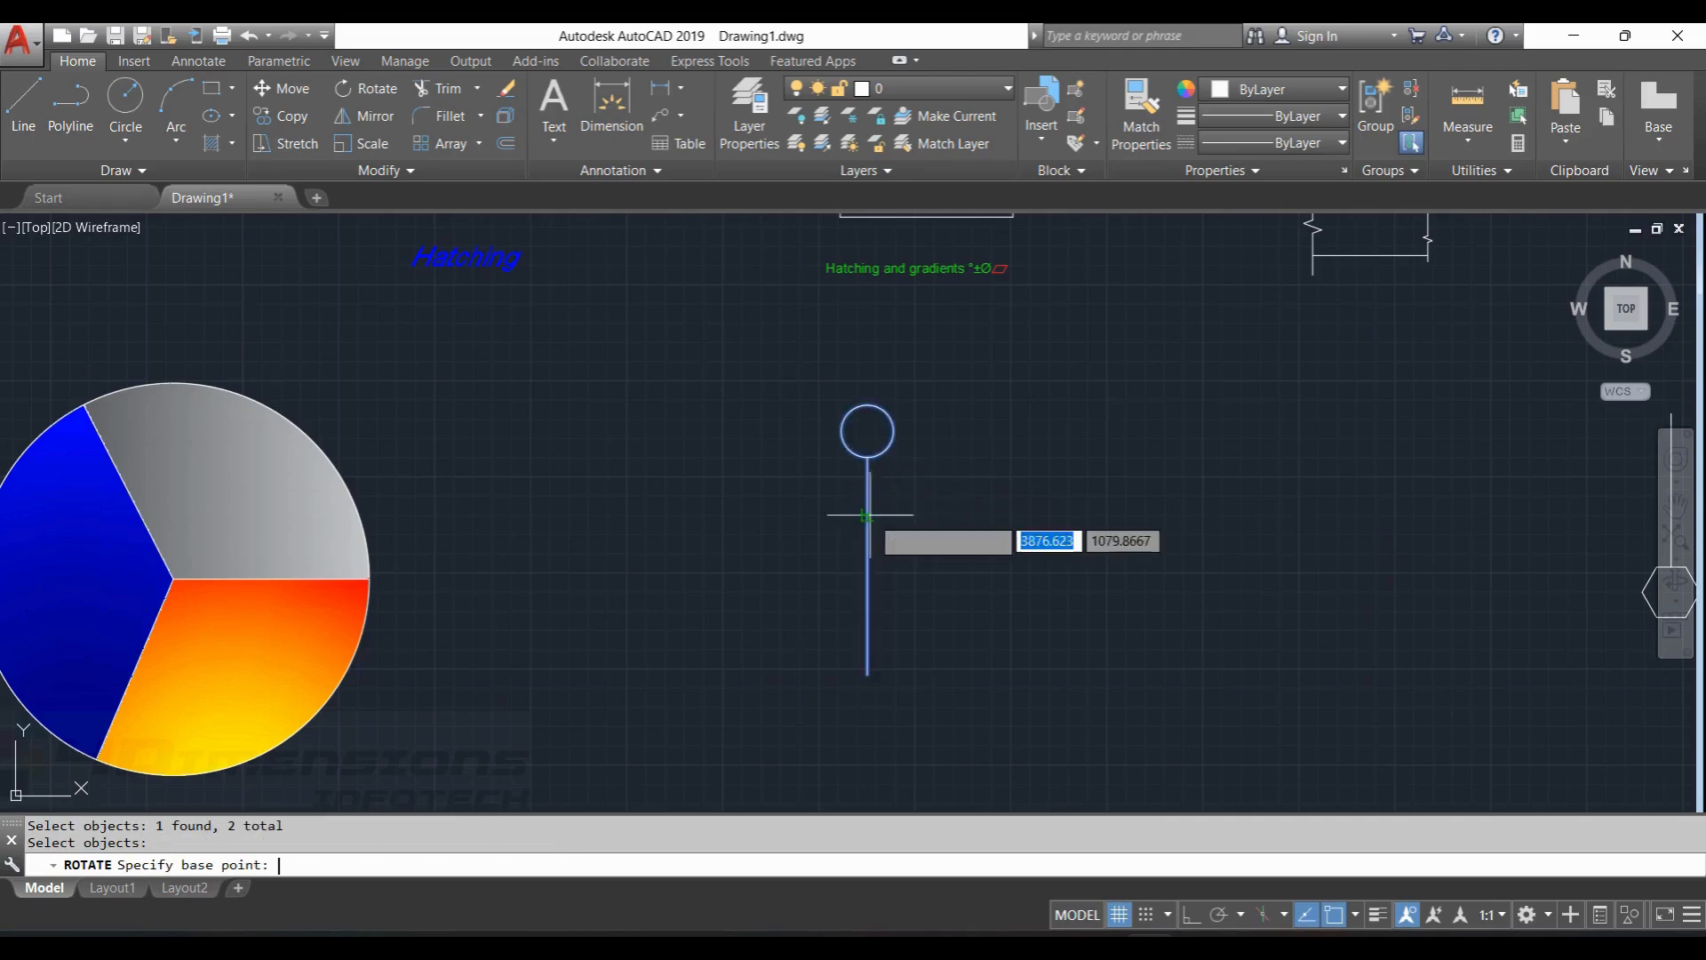
left_click(867, 565)
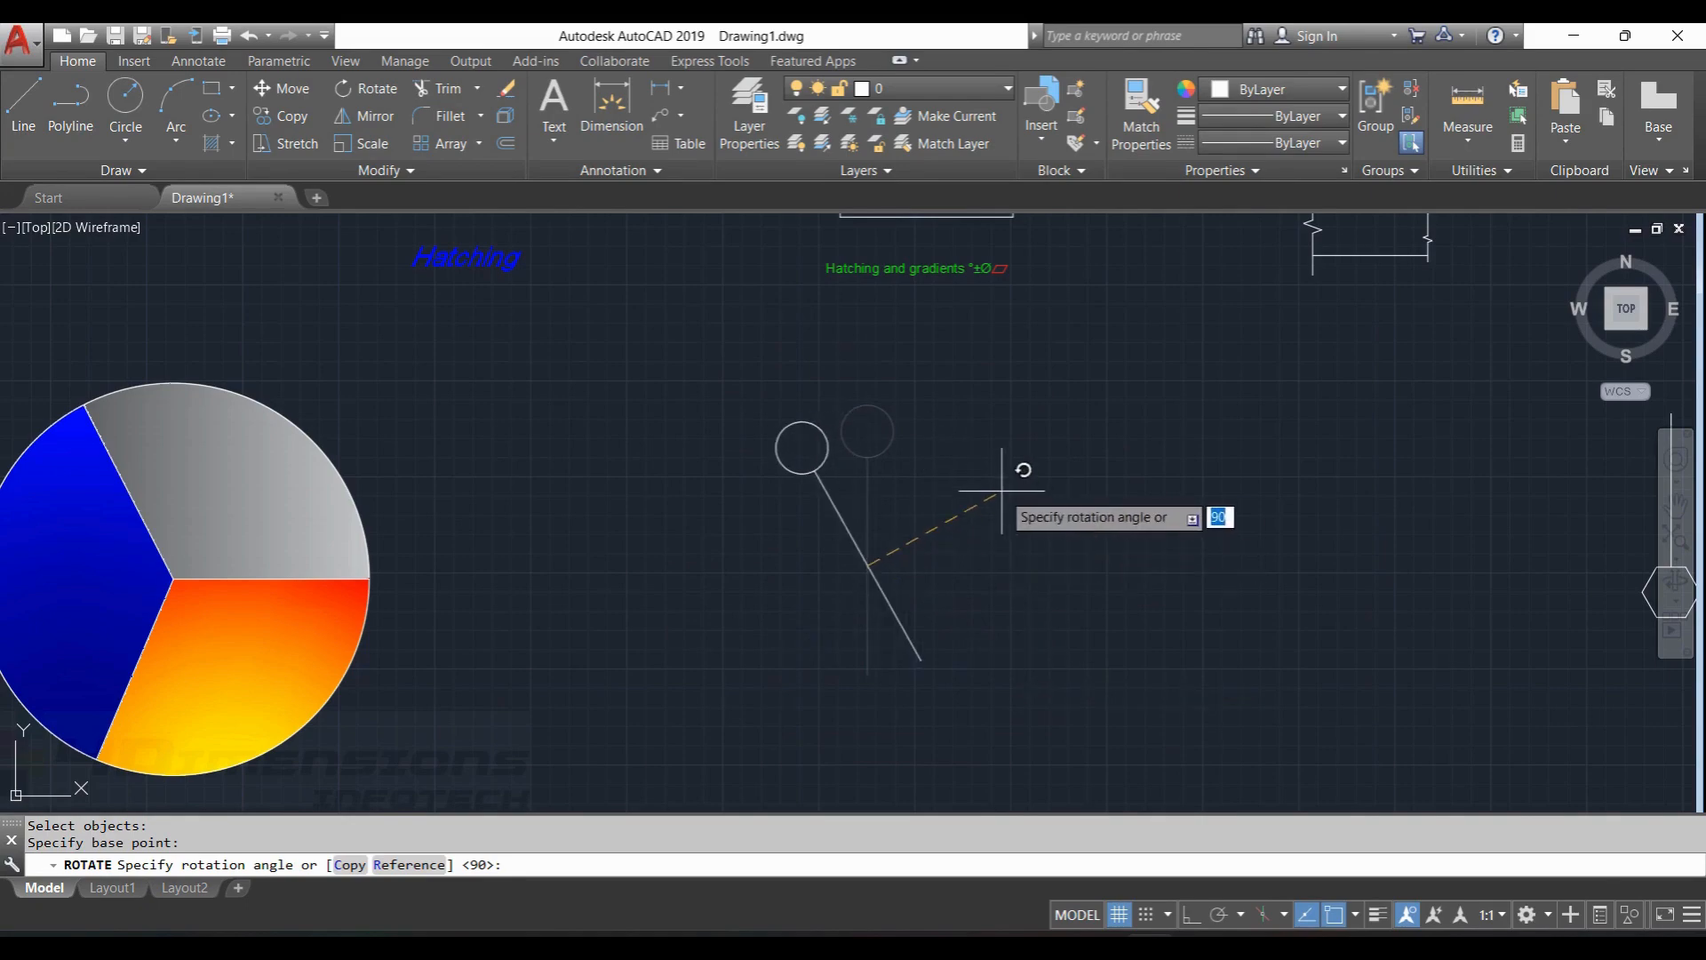
key("Return")
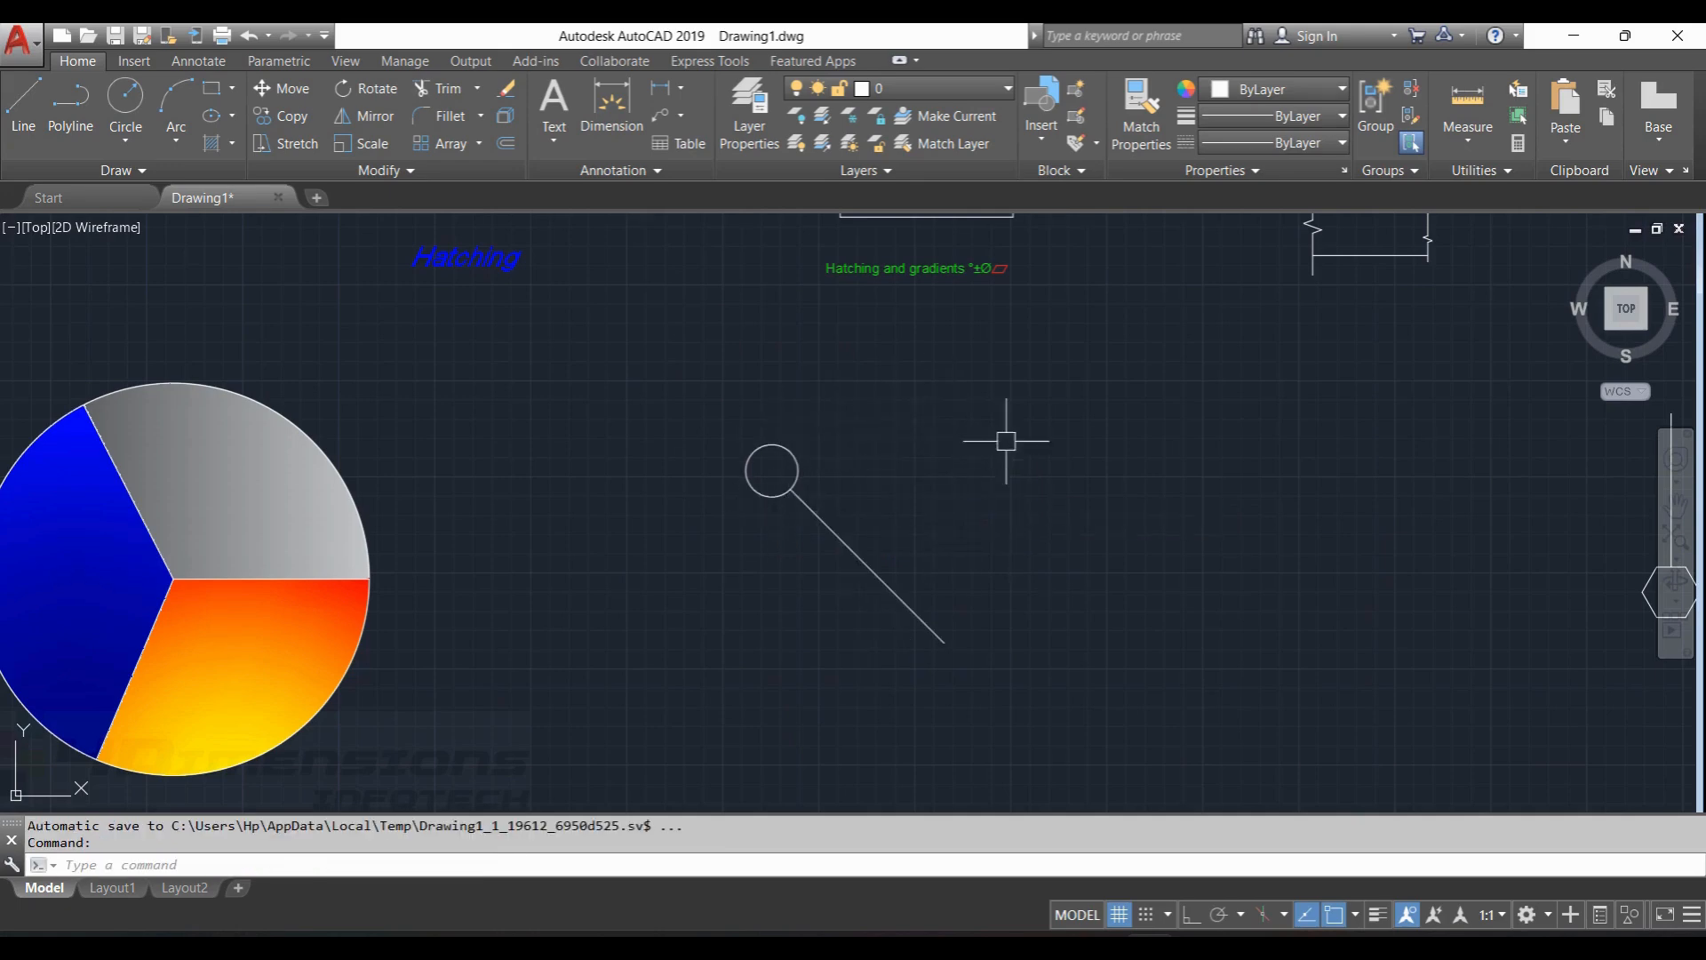
Undo the last rotation and rotate the circle with its attached vertical line 305° about the line's midpoint.
key("ctrl+z")
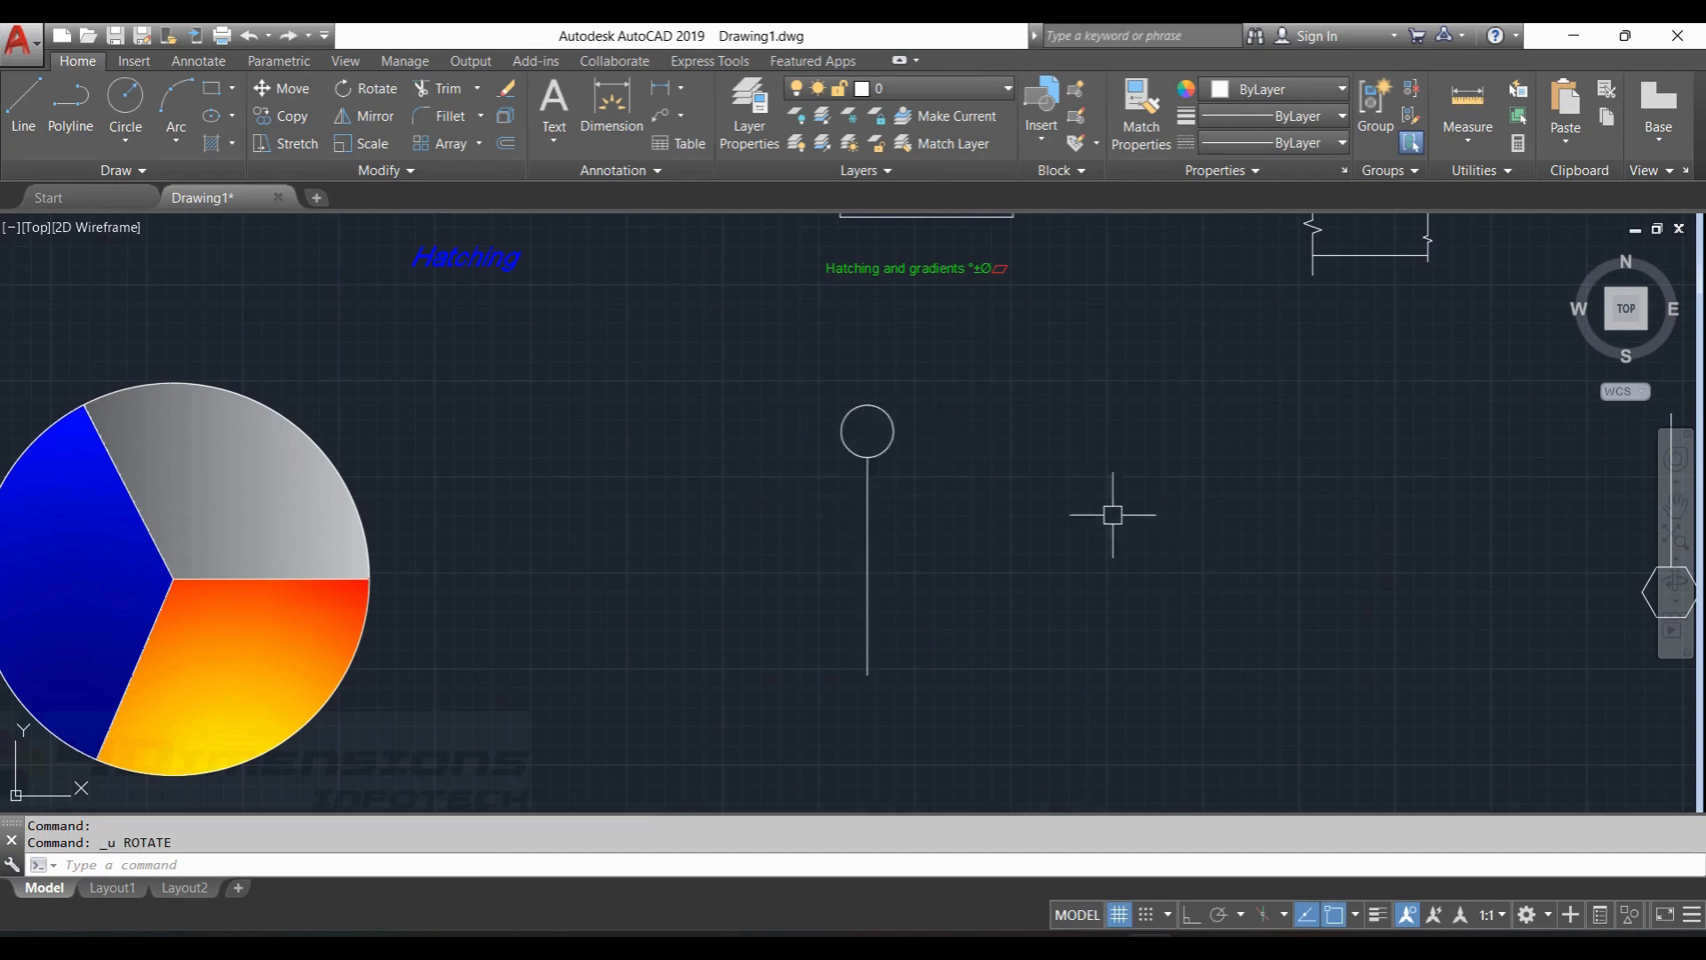
left_click_drag(865, 335, 933, 712)
key("Escape")
key("Escape")
left_click(748, 354)
left_click_drag(749, 354, 827, 778)
type("ro")
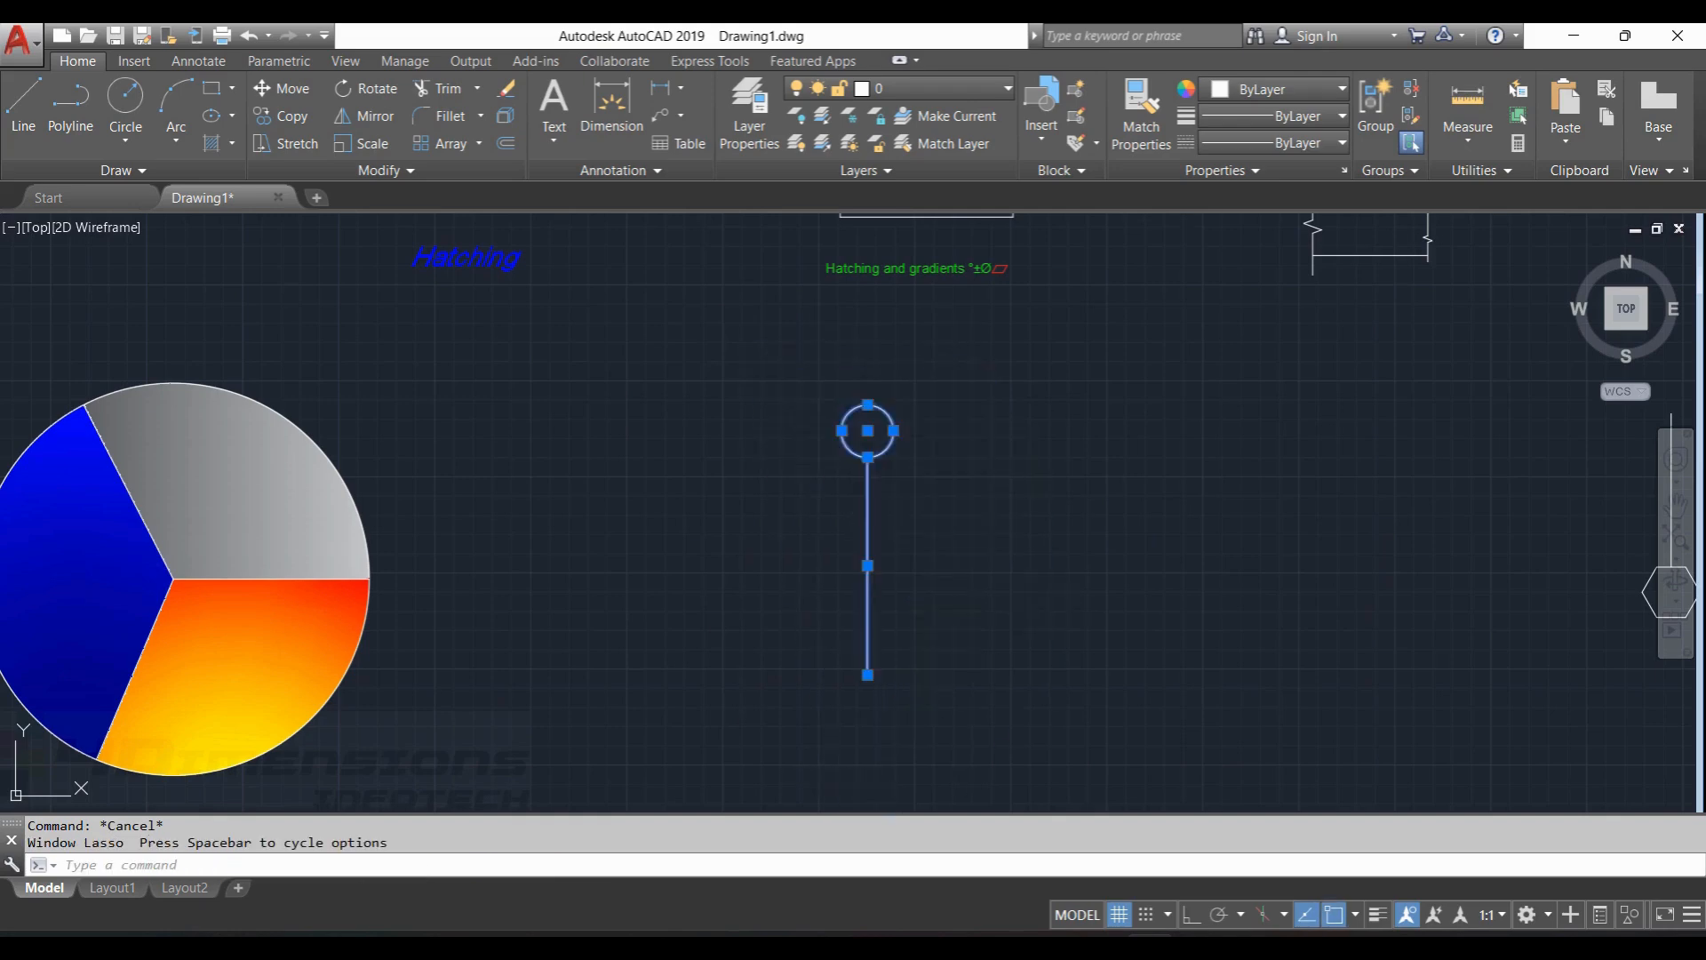
key("Return")
left_click(867, 565)
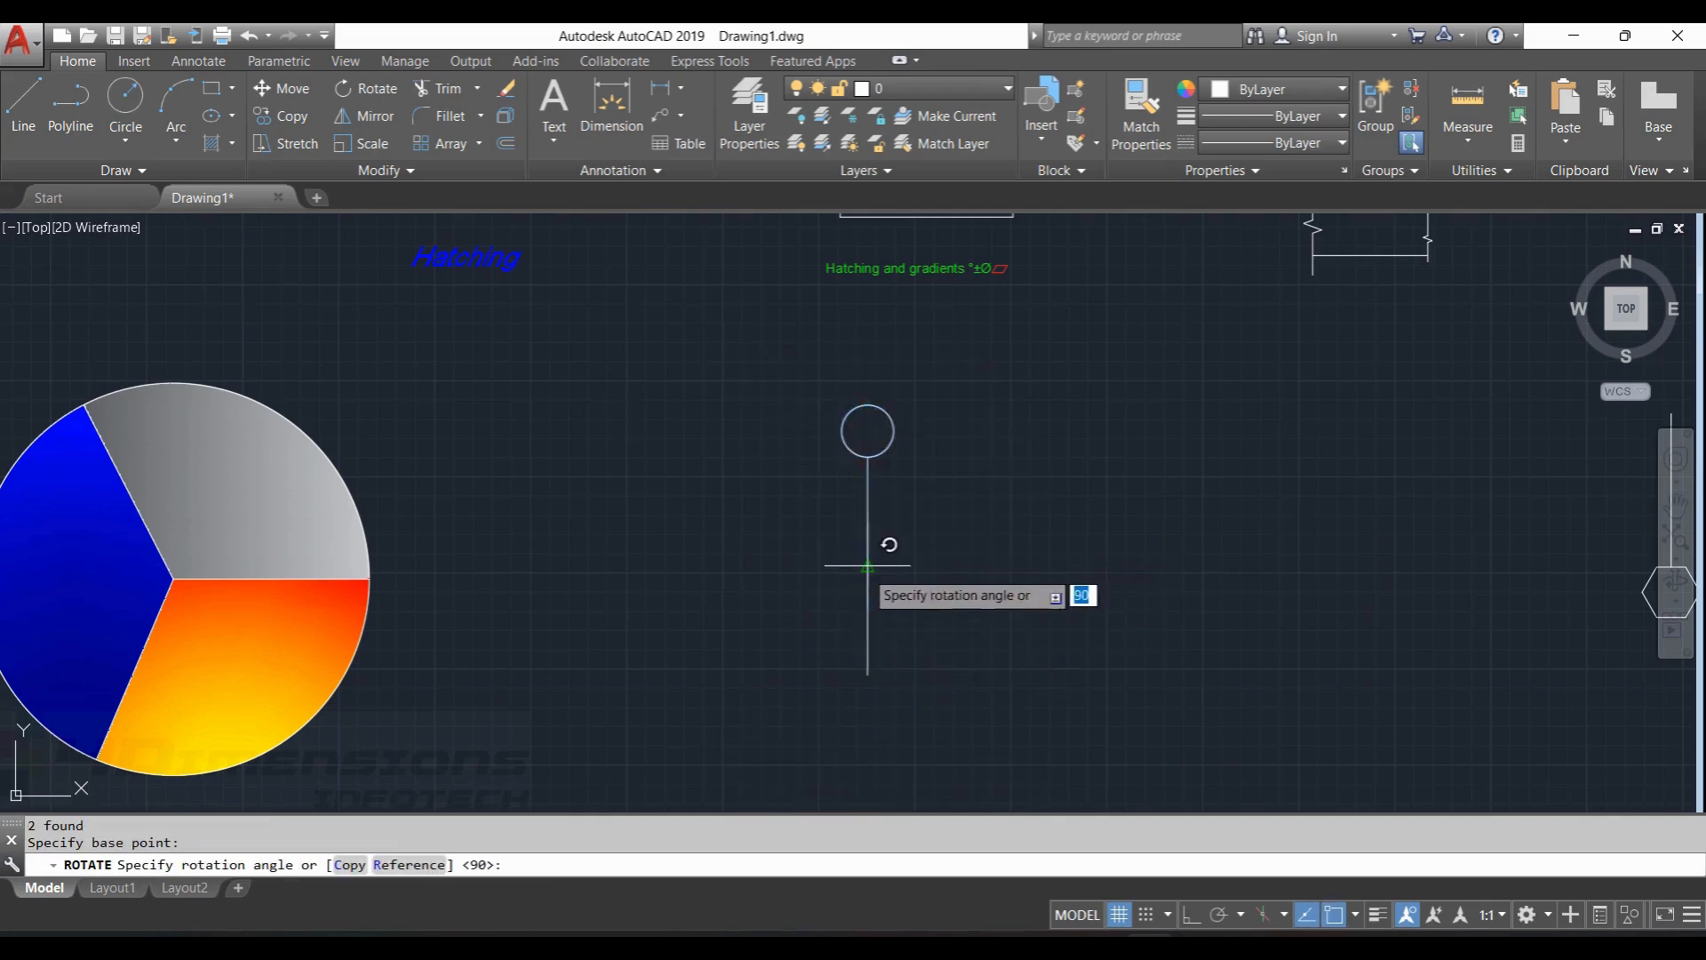
type("*45")
key("Return")
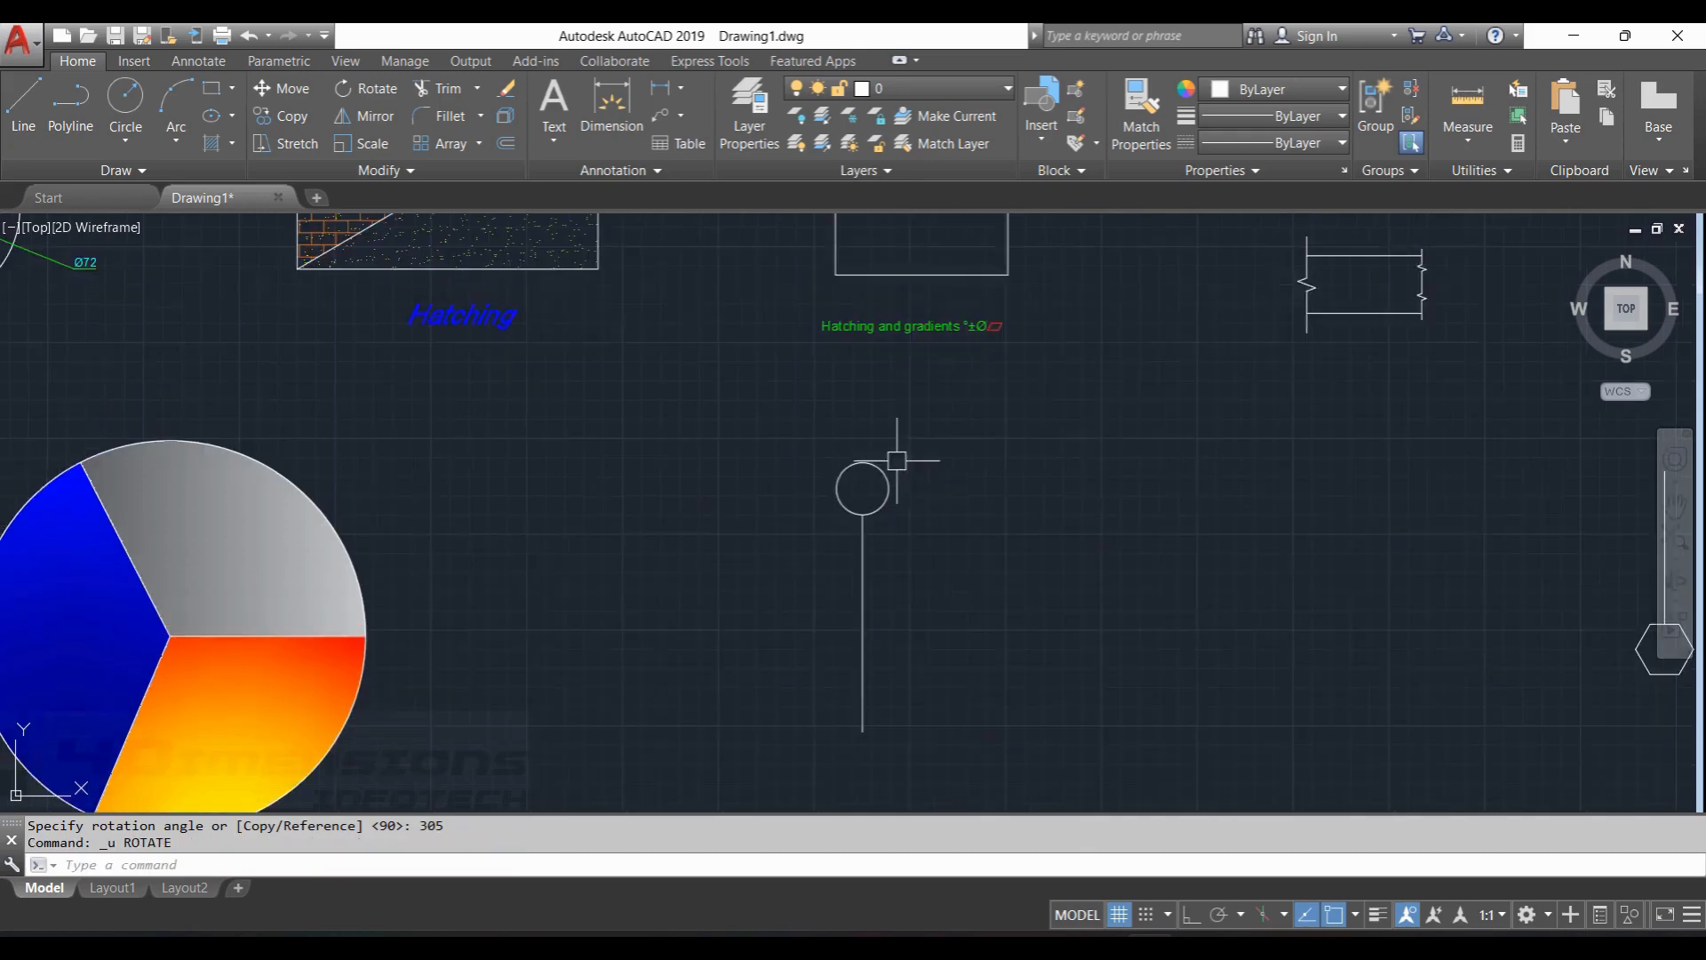
Rotate a copy of the hexagon and its attached vertical line 90° about the hexagon's center, keeping the originals.
middle_click_drag(942, 451, 963, 418)
middle_click_drag(1037, 460, 922, 461)
scroll(921, 461, "down", 5)
middle_click_drag(1178, 518, 964, 532)
scroll(968, 489, "up", 3)
type("r")
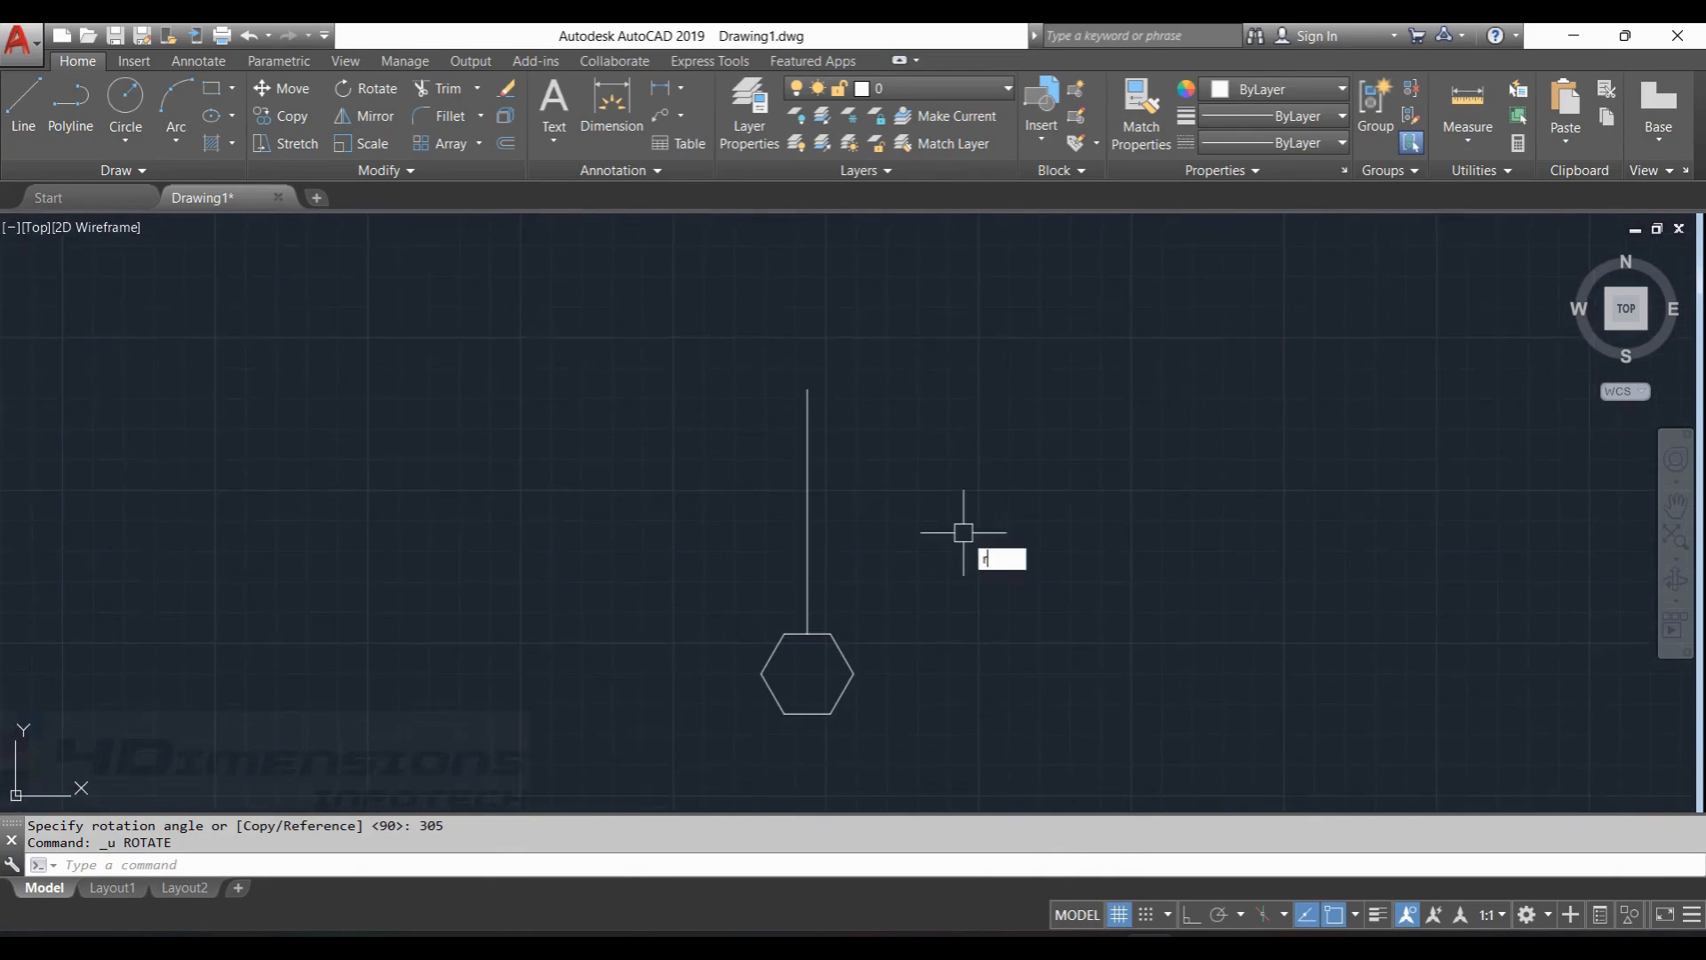
type("o")
key("Return")
left_click(803, 432)
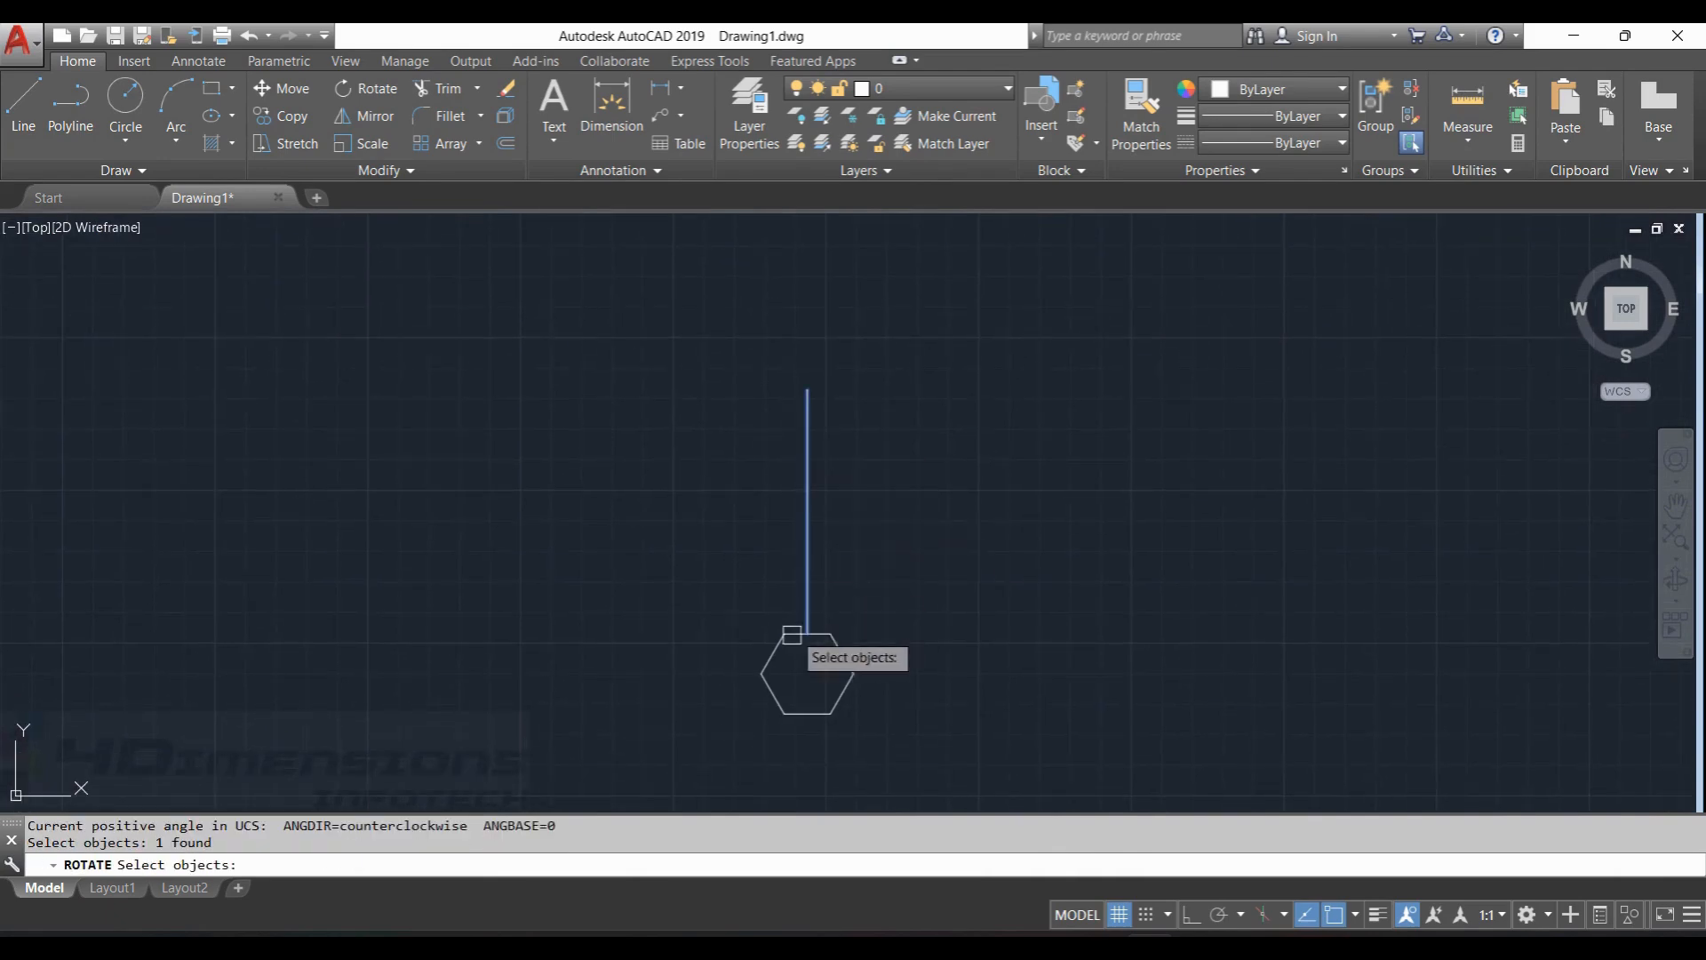
left_click(795, 635)
key("Return")
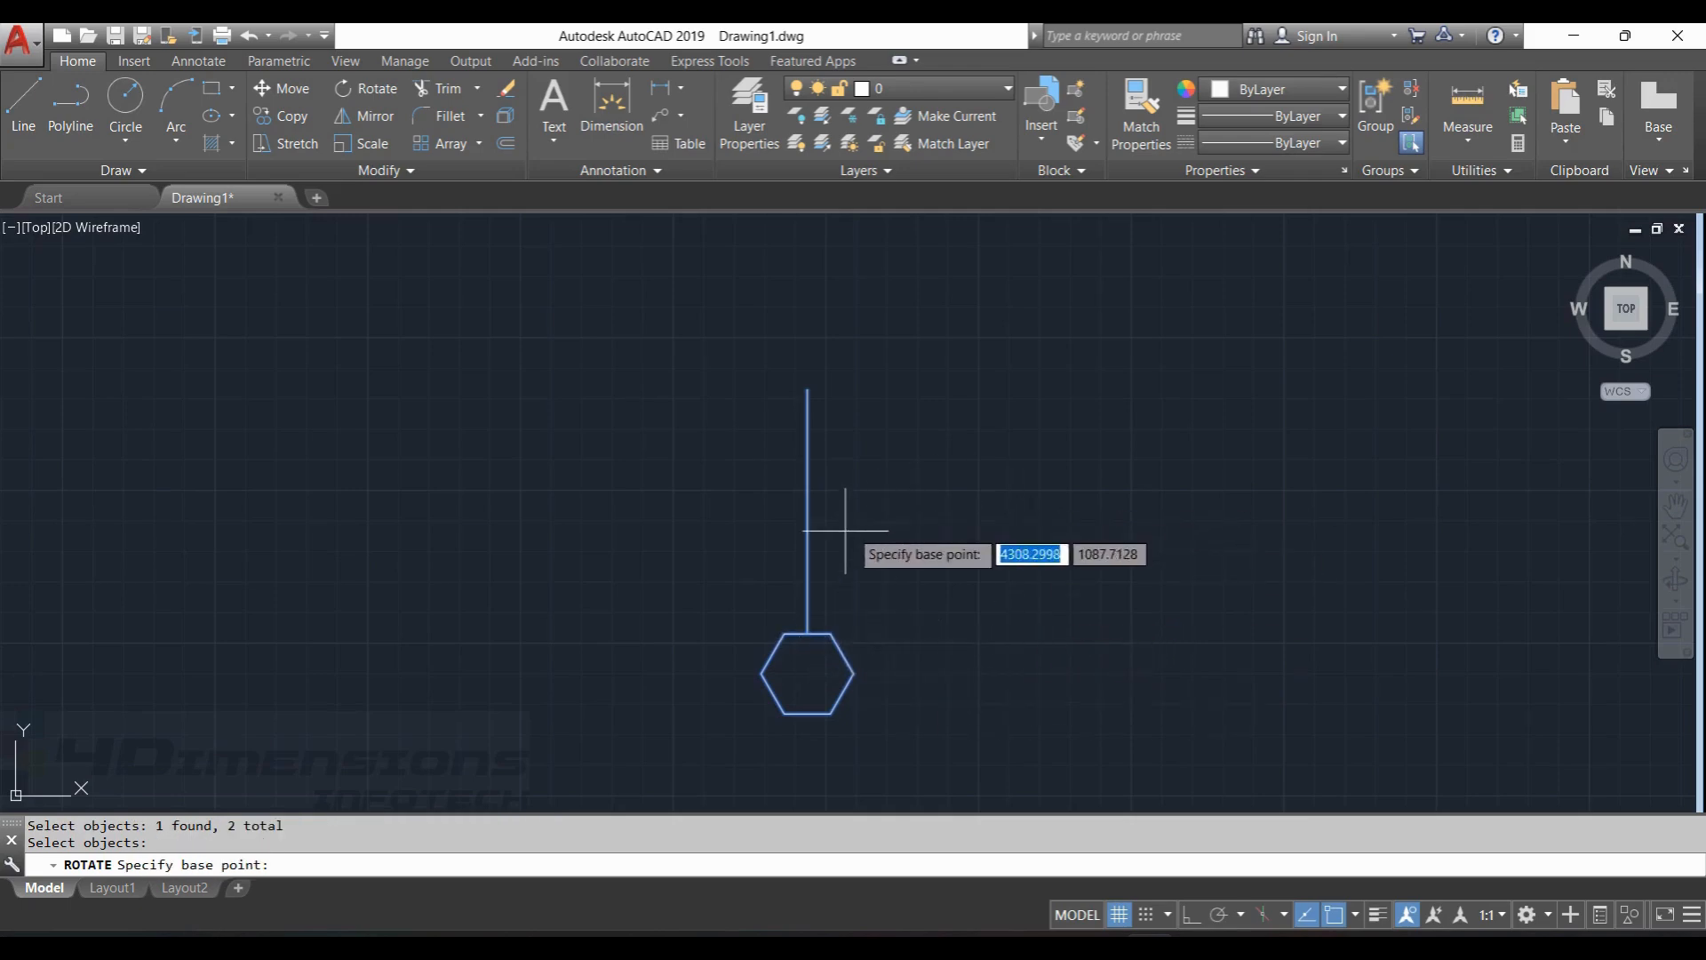
left_click(807, 673)
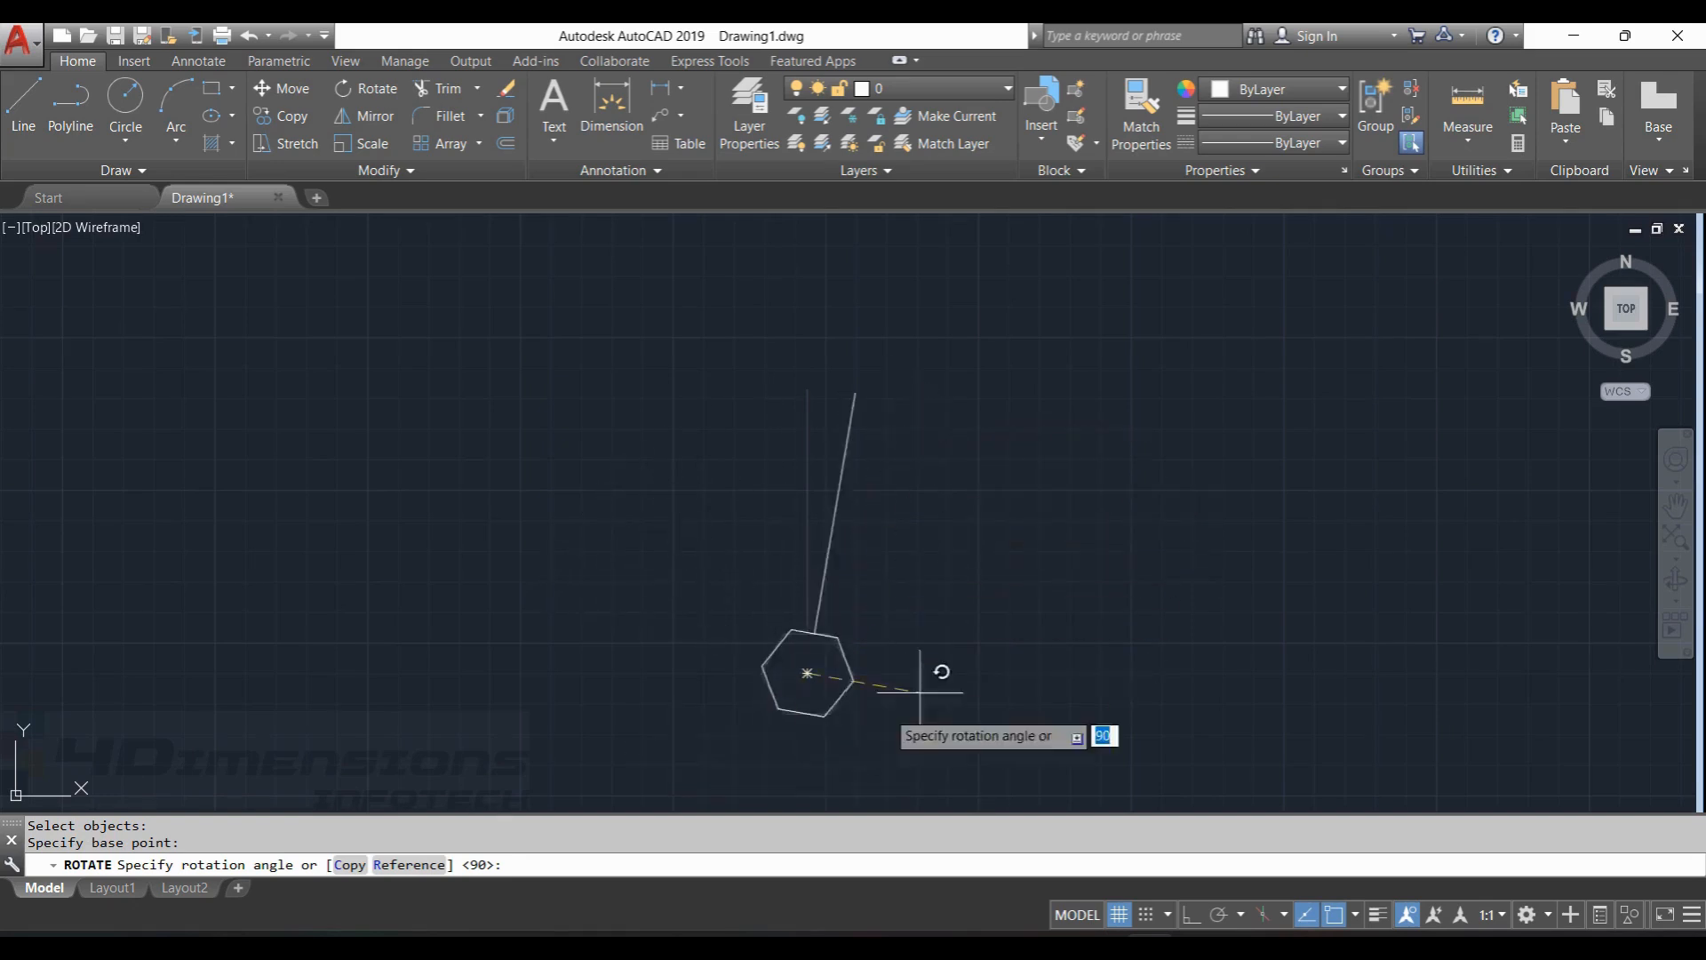
left_click(349, 864)
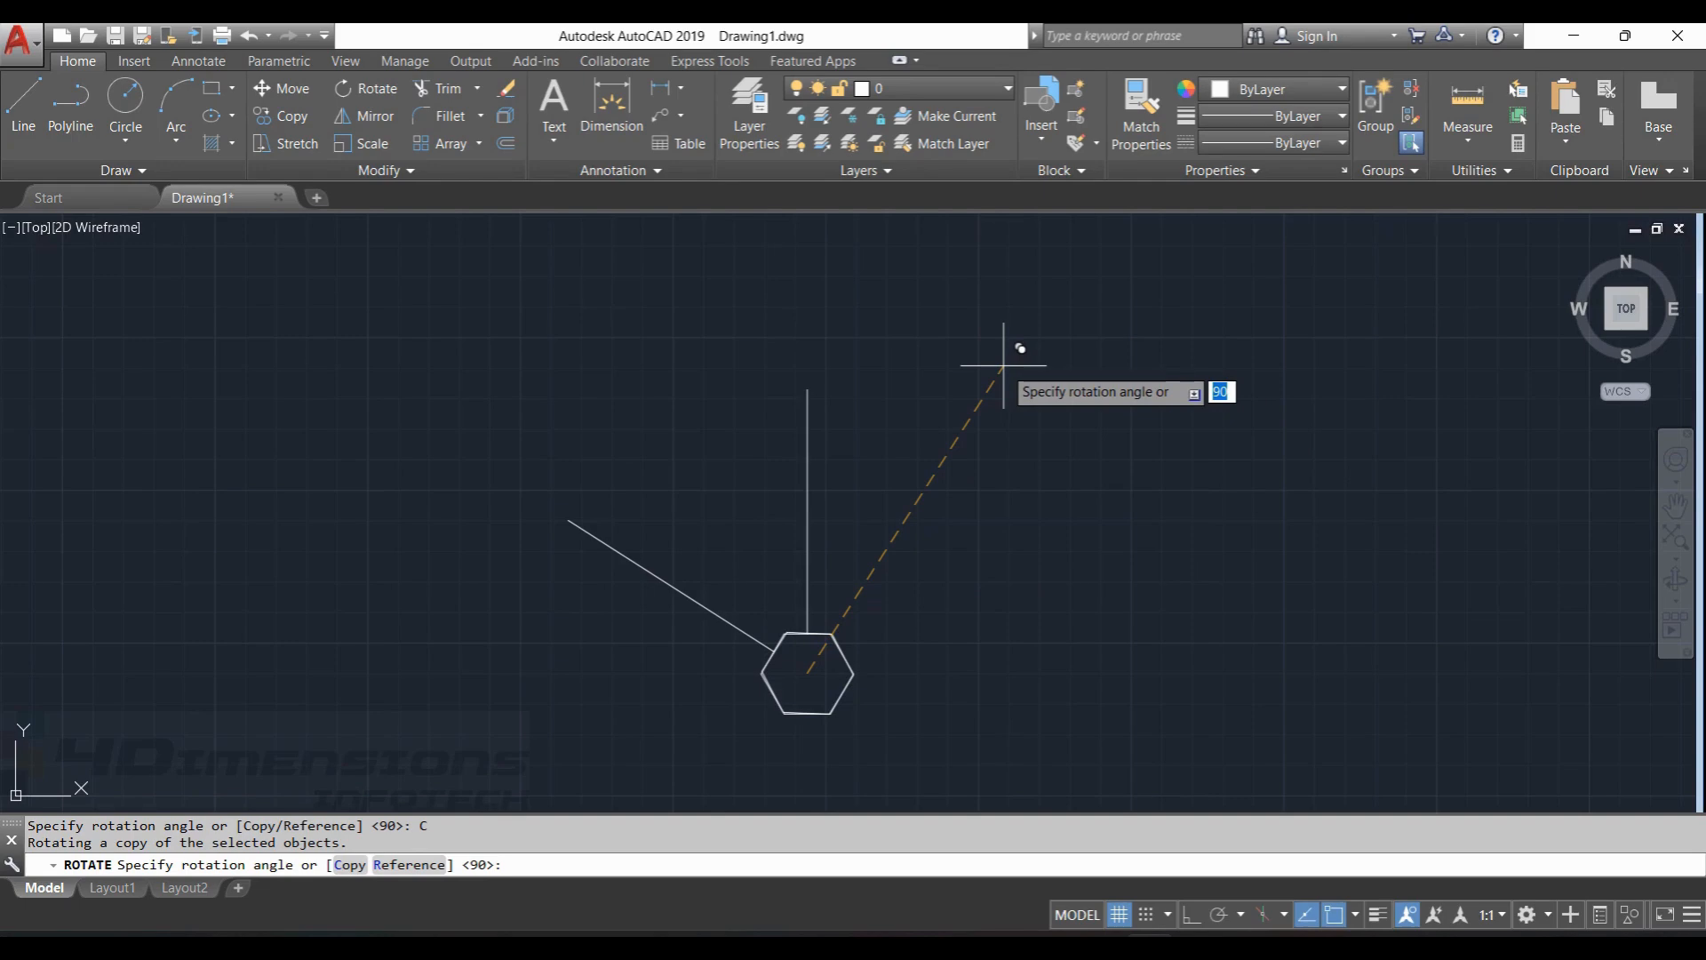
type("90")
key("Return")
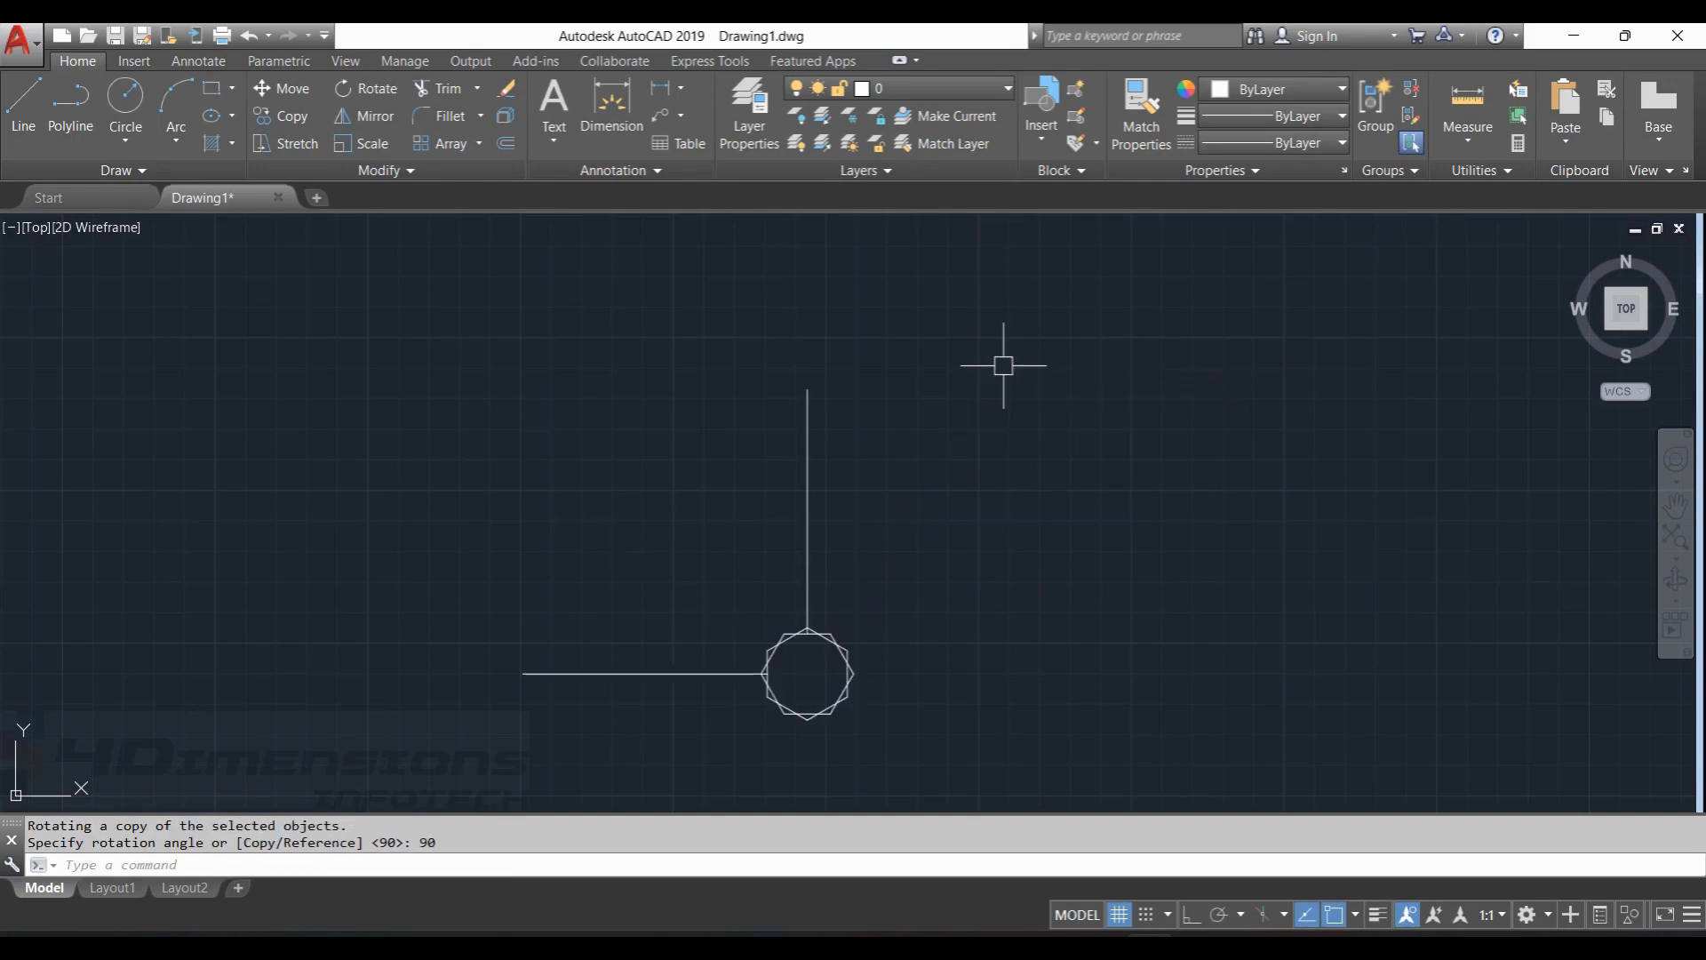
middle_click_drag(869, 573, 916, 493)
key("Escape")
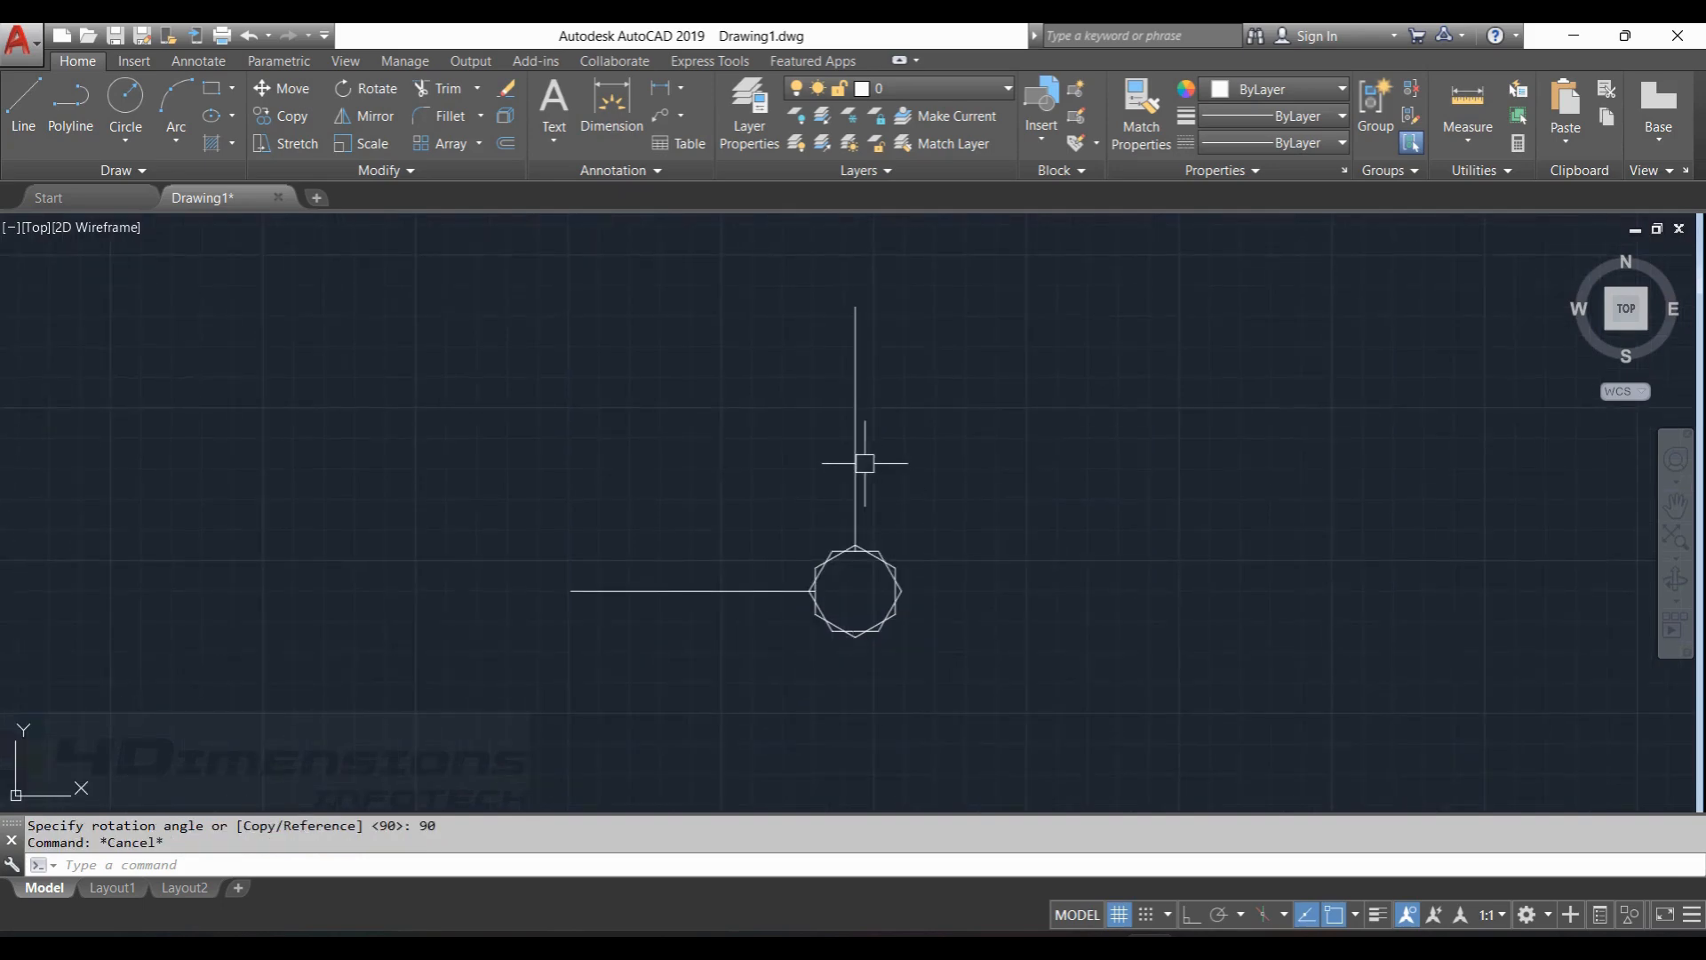
key("Escape")
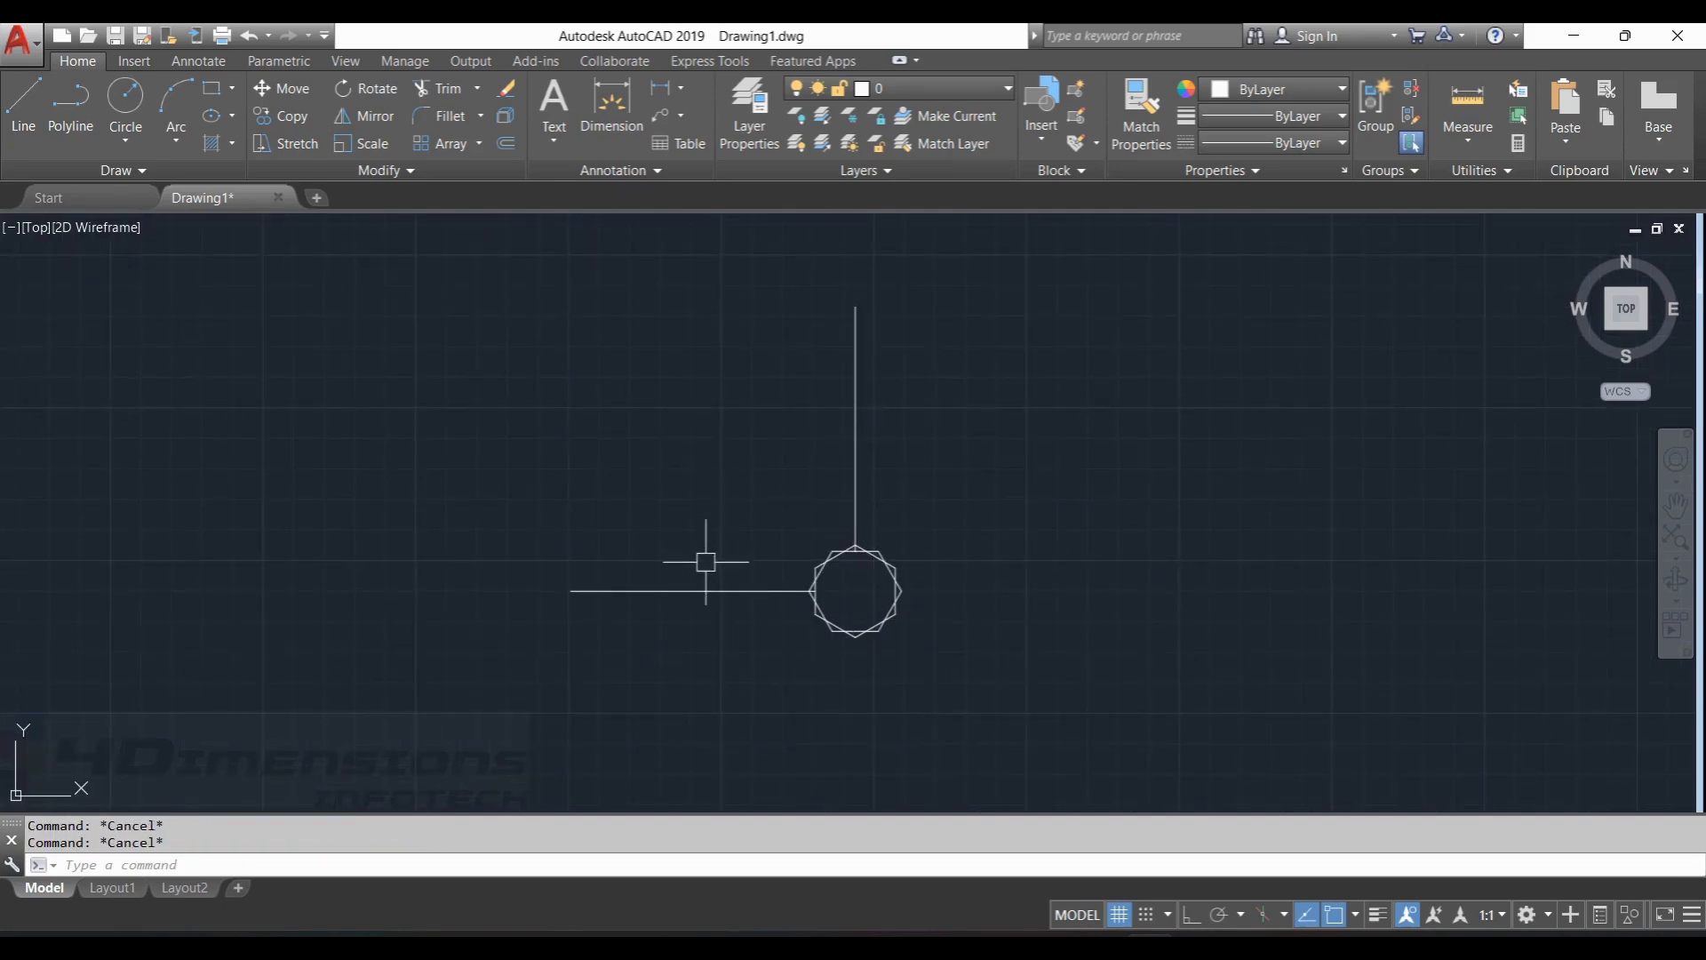
mouse_move(1040, 475)
middle_mouse_down()
mouse_move(1034, 517)
mouse_move(1016, 507)
mouse_move(1056, 499)
middle_mouse_up()
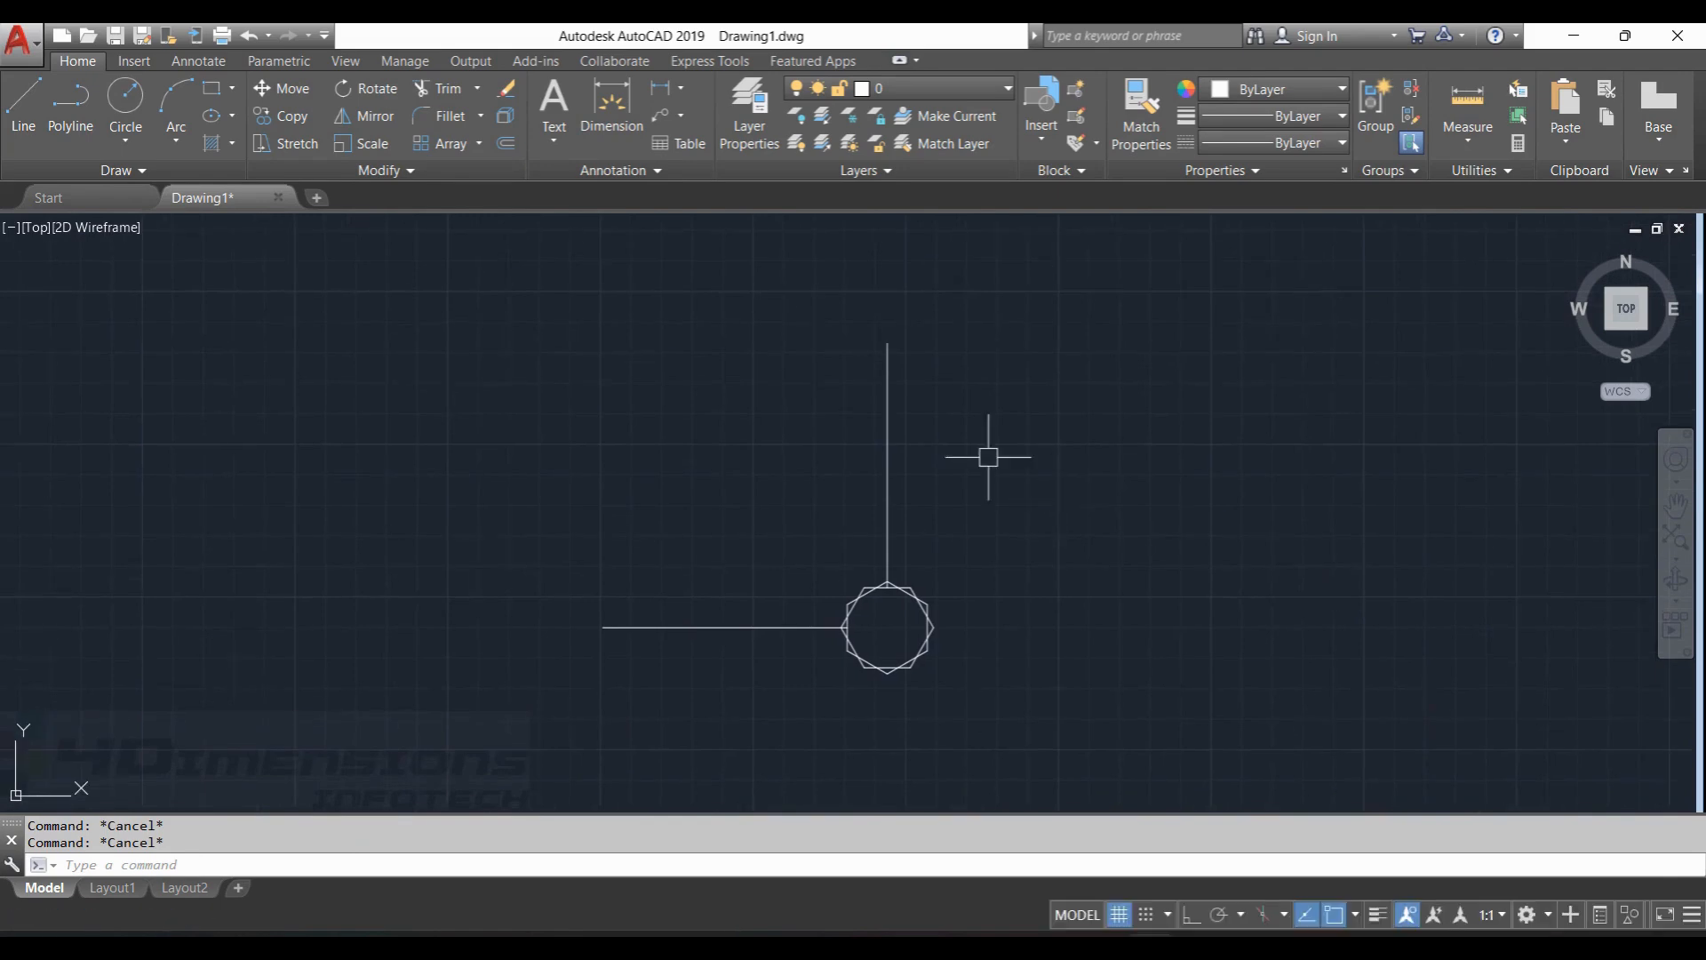